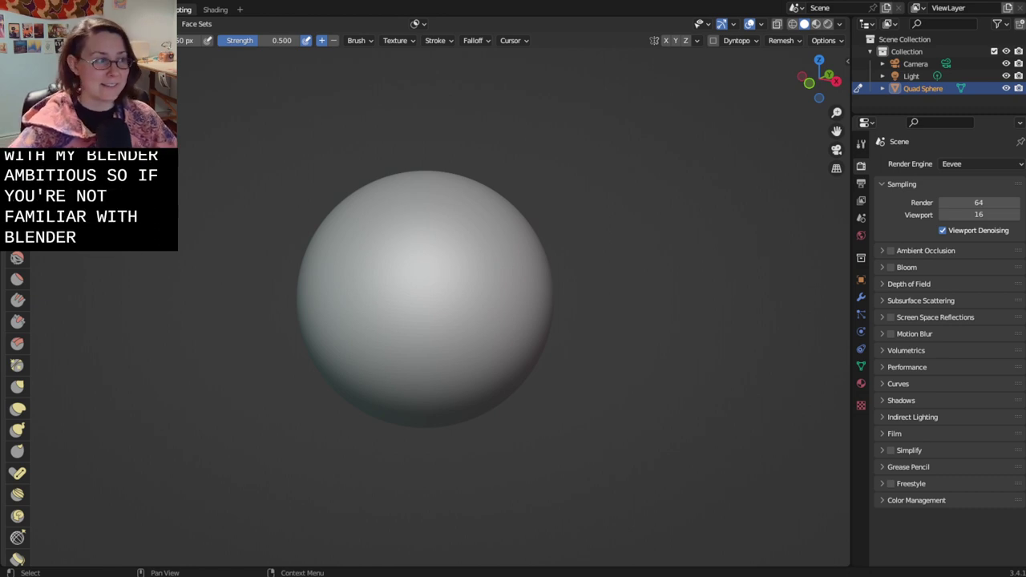
- Sculpt rough test strokes across the front of the sphere, and undo all of them
right_click(491, 324)
drag(662, 363, 426, 171)
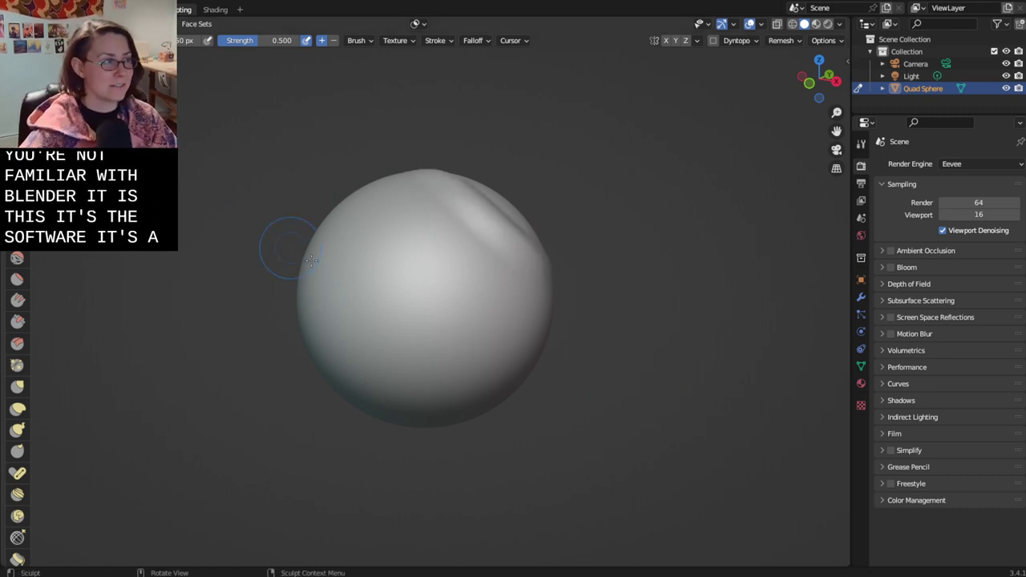
mouse_move(319, 303)
mouse_down()
mouse_move(373, 197)
mouse_move(384, 240)
mouse_move(516, 325)
mouse_up()
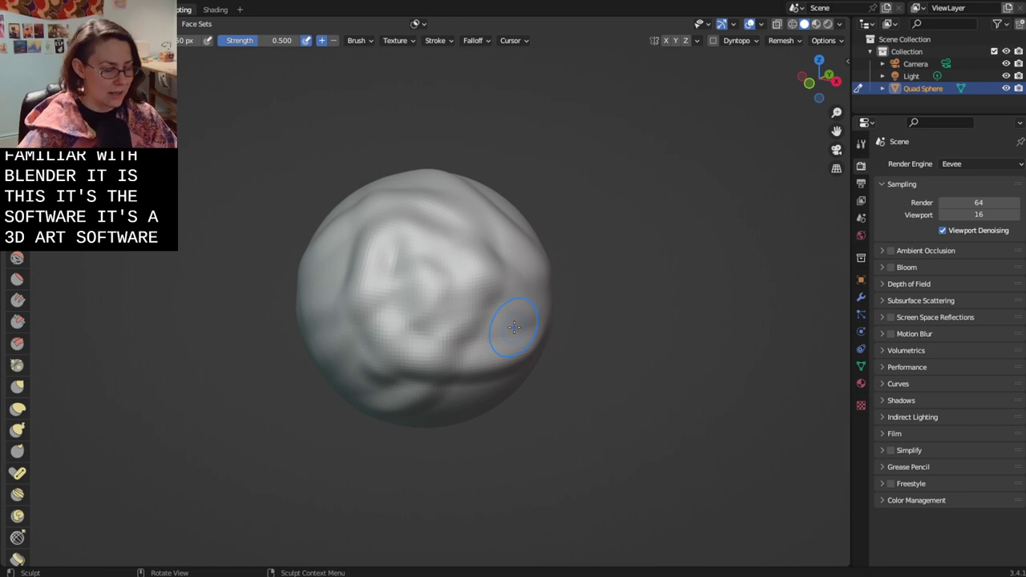
key(ctrl+z)
key(ctrl+z)
key(ctrl+z)
key(ctrl+z)
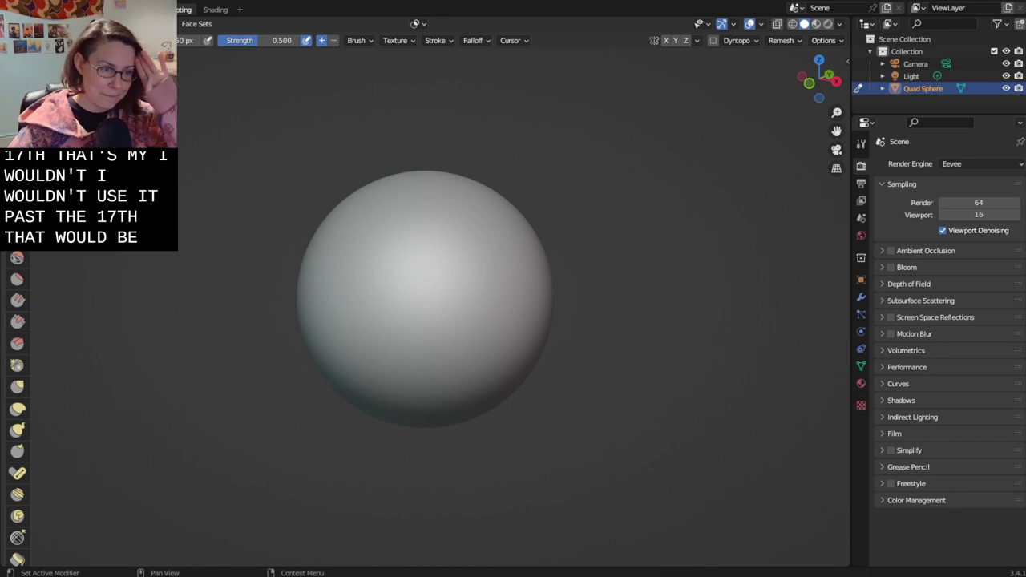
- Try a few more freehand sculpt strokes on the sphere and undo each one to restore the smooth surface
right_click(655, 427)
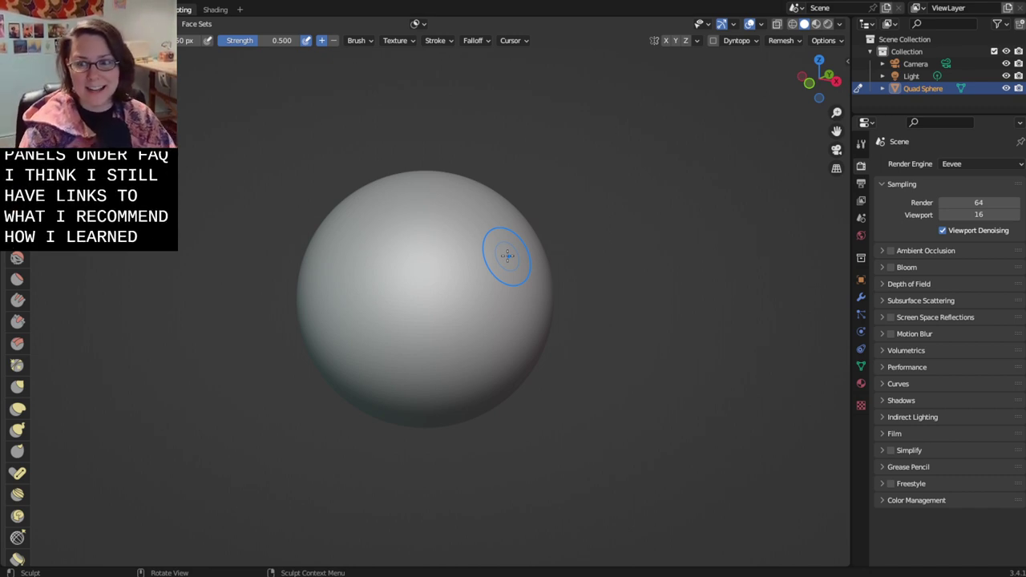
mouse_move(506, 254)
mouse_down()
mouse_move(458, 159)
mouse_move(311, 261)
mouse_move(348, 257)
mouse_move(436, 304)
mouse_up()
key(ctrl+z)
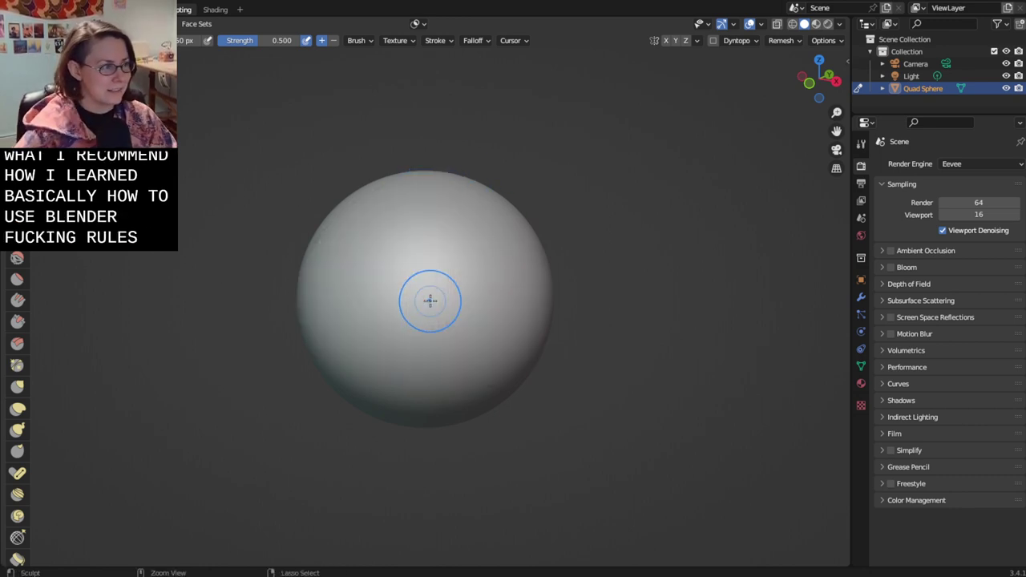
mouse_move(433, 253)
mouse_down()
mouse_move(398, 213)
mouse_move(344, 328)
mouse_move(513, 340)
mouse_move(228, 310)
mouse_move(458, 280)
mouse_move(583, 349)
mouse_up()
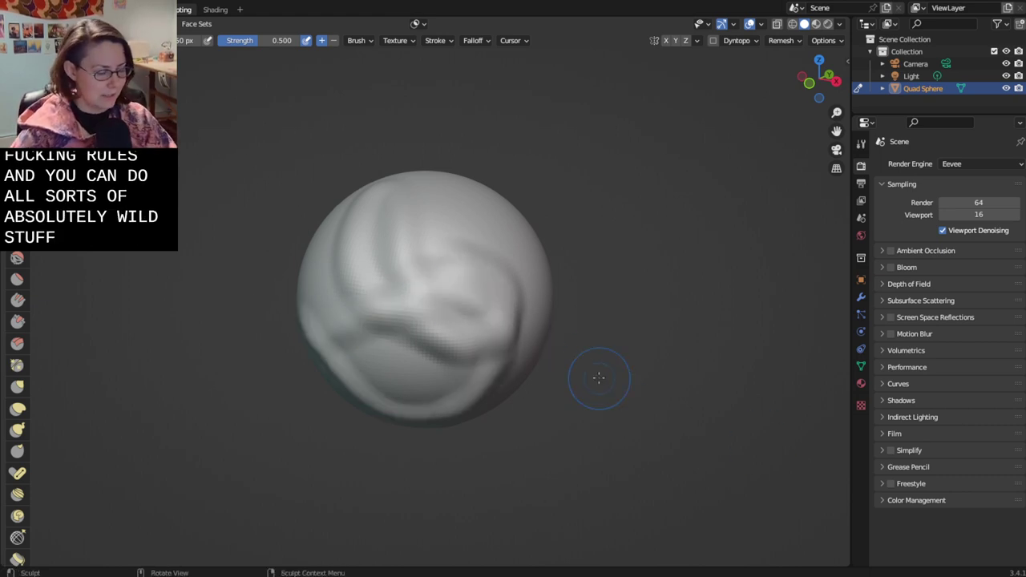
key(ctrl+z)
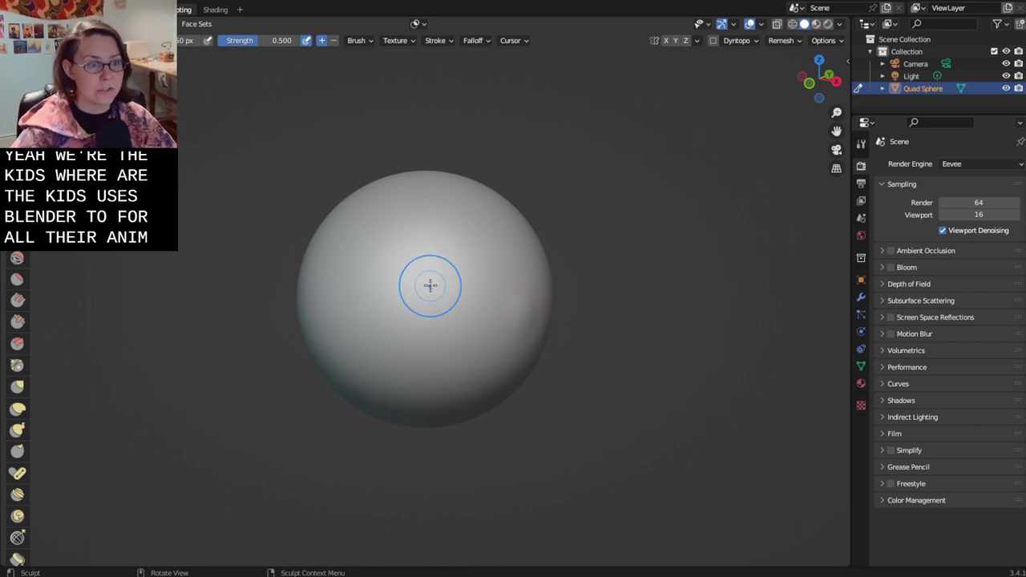
mouse_move(430, 284)
mouse_down()
mouse_move(390, 351)
mouse_move(504, 240)
mouse_move(461, 335)
mouse_move(436, 249)
mouse_up()
key(ctrl+z)
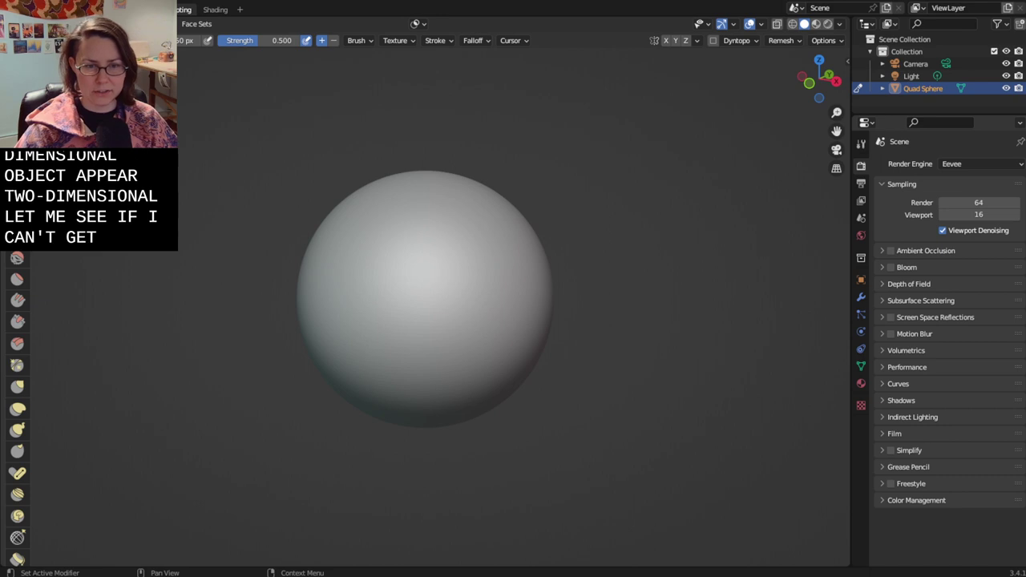
- Switch to the open moon test file, widen its 3D view and examine the crescent moon and cloud in rendered shading
key(alt+Tab)
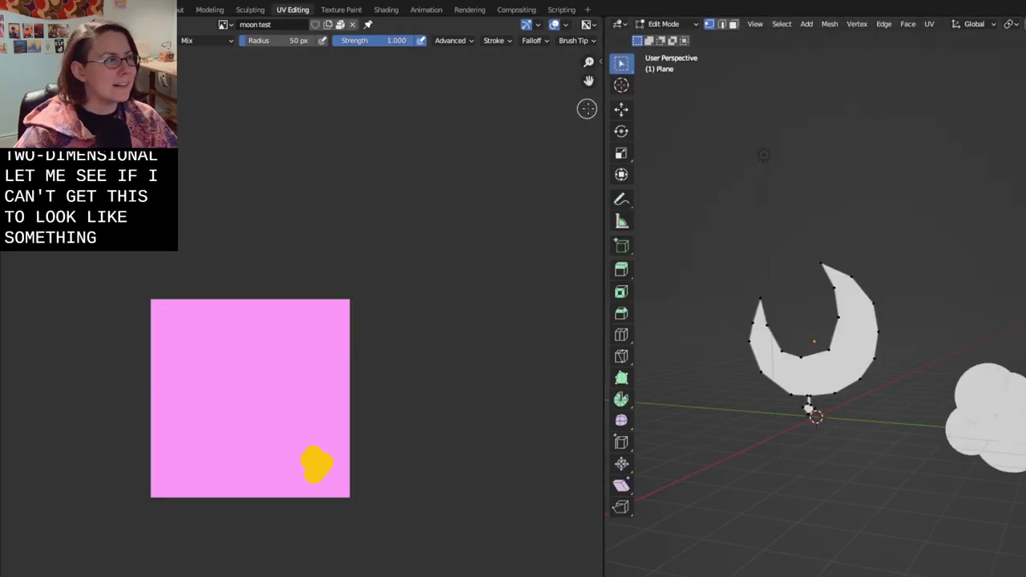
drag(602, 105, 444, 105)
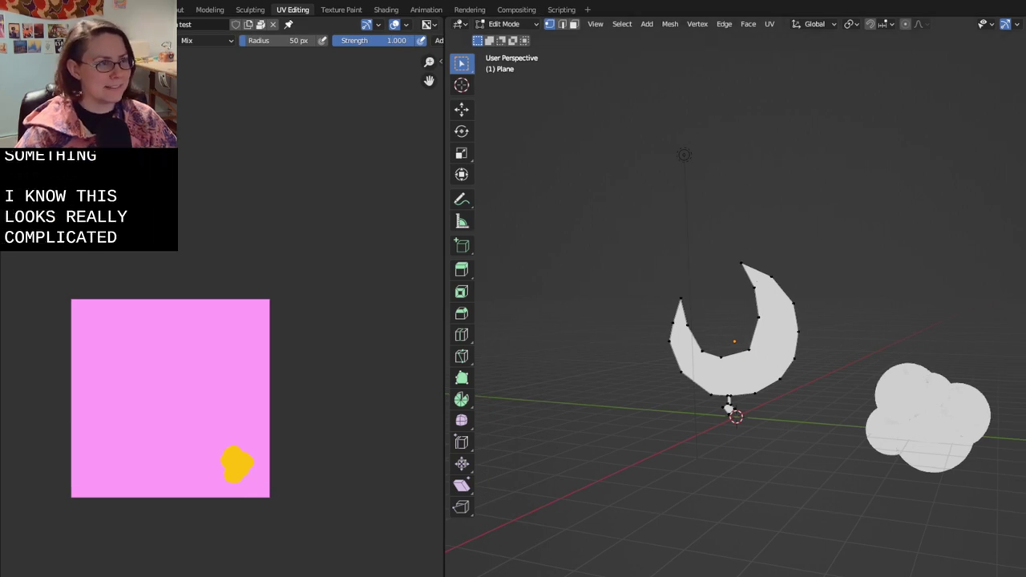
key(z)
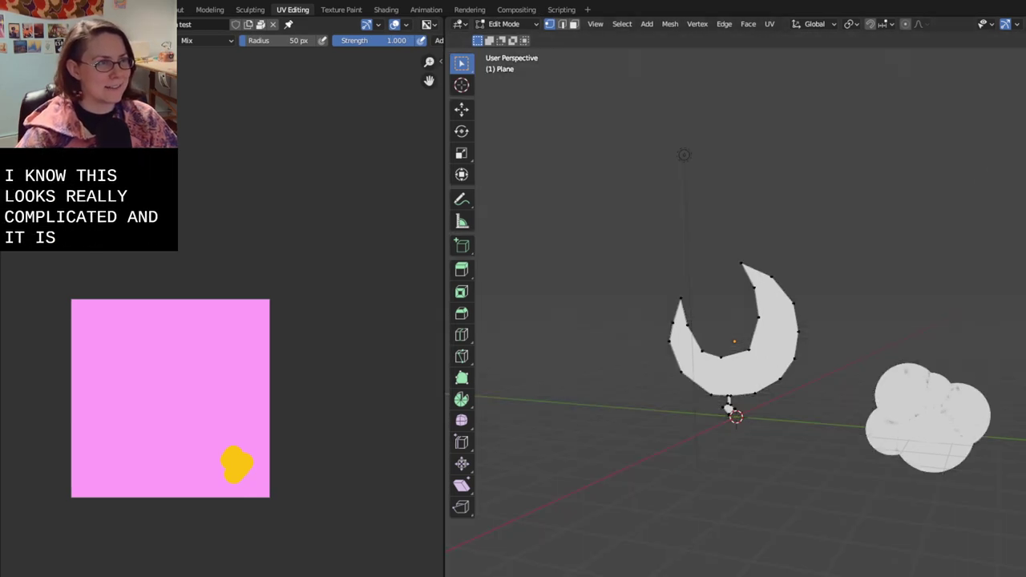
right_click(835, 252)
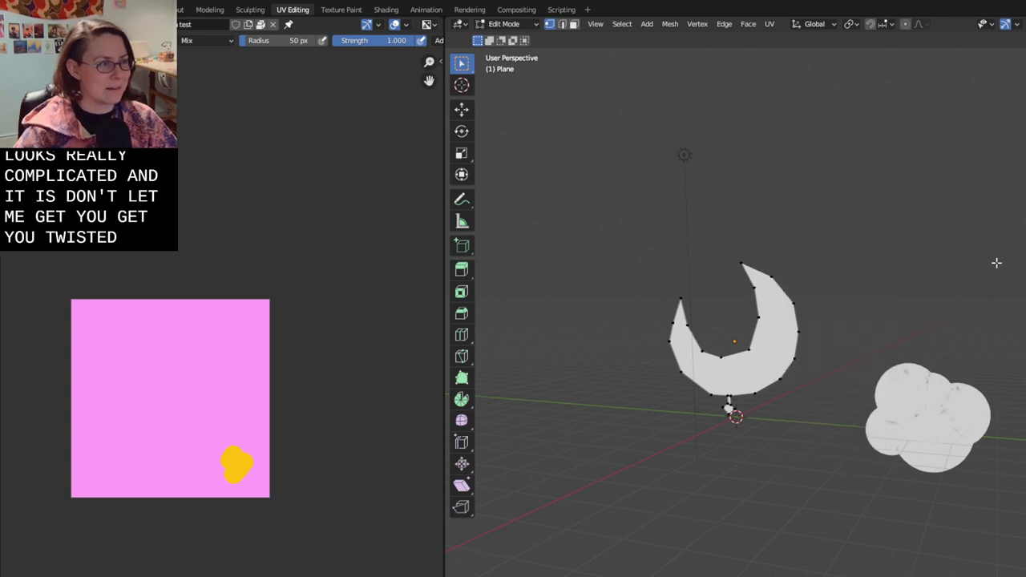
middle_drag(996, 263, 550, 97)
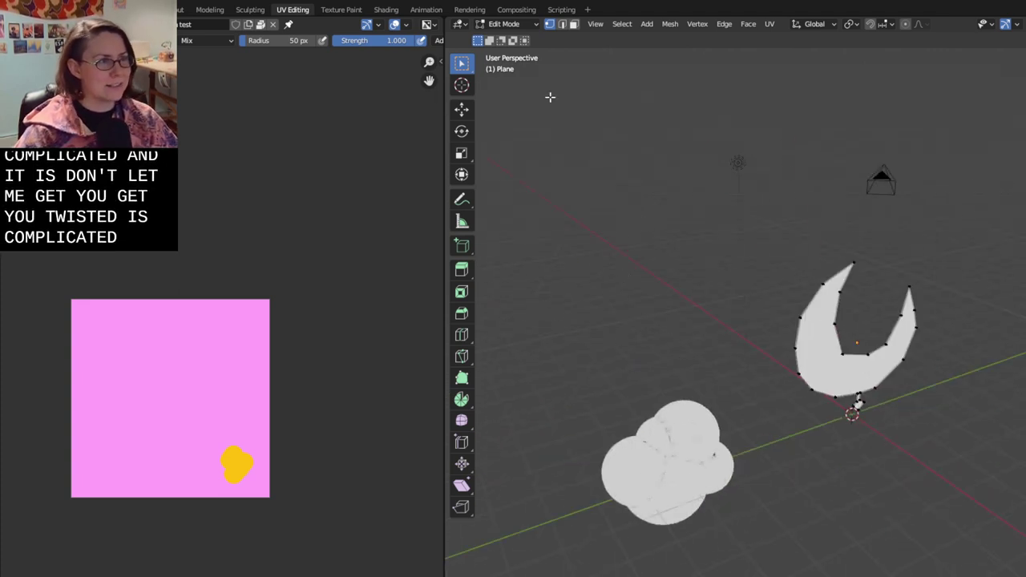
middle_drag(947, 318, 981, 341)
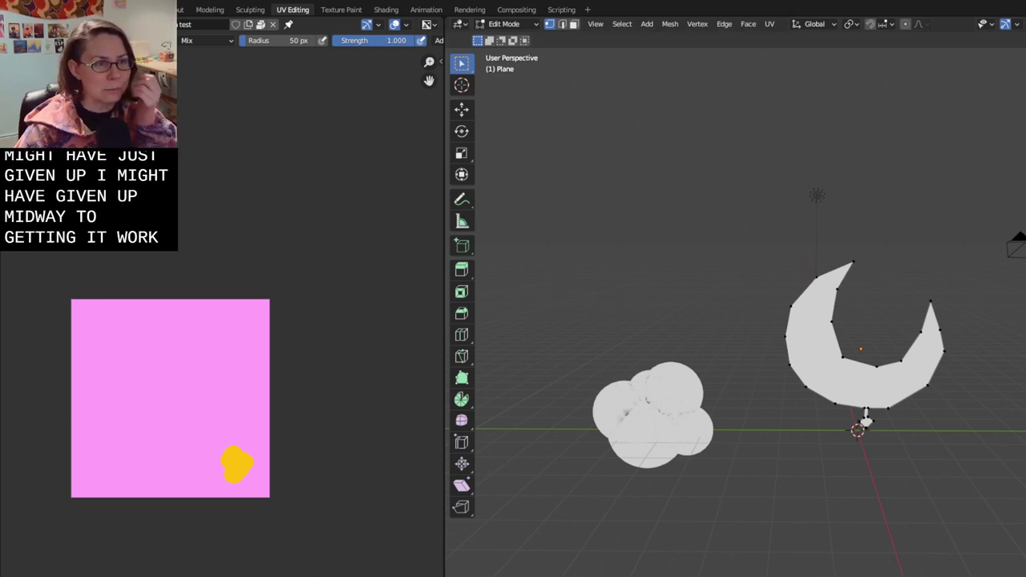
click(1019, 24)
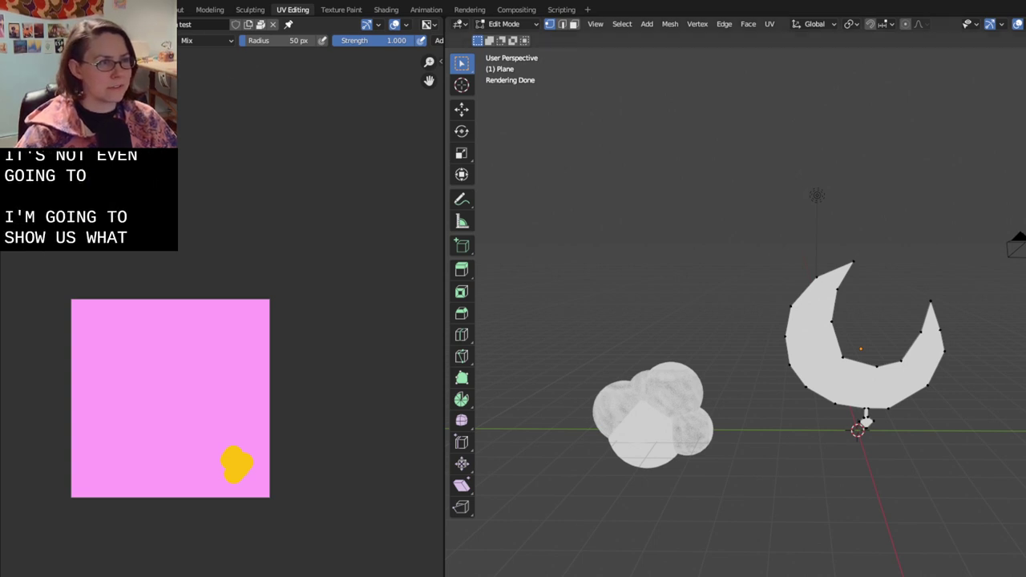
key(KP_0)
middle_drag(881, 320, 906, 489)
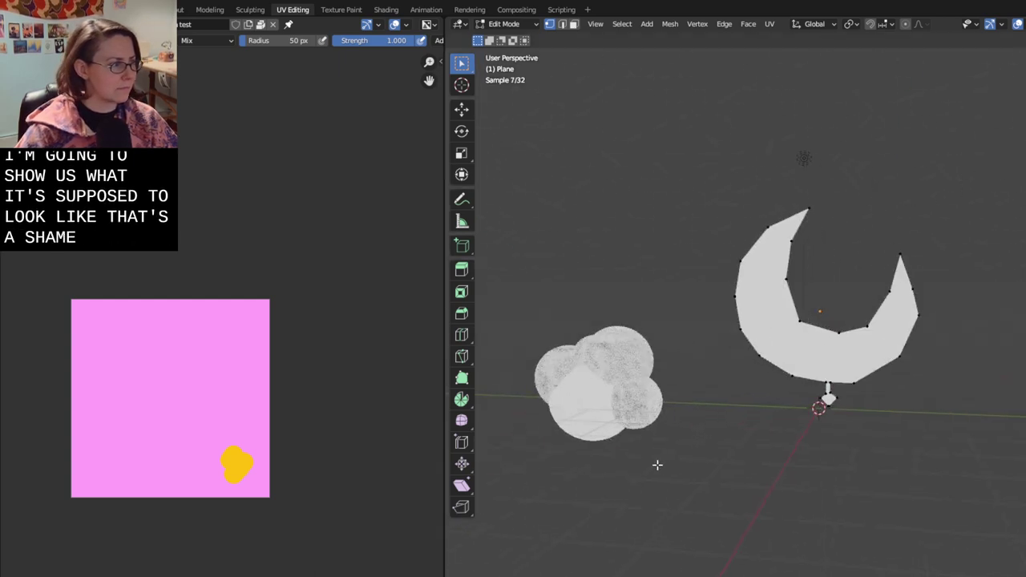
- Close the moon test file without saving its changes
key(ctrl+q)
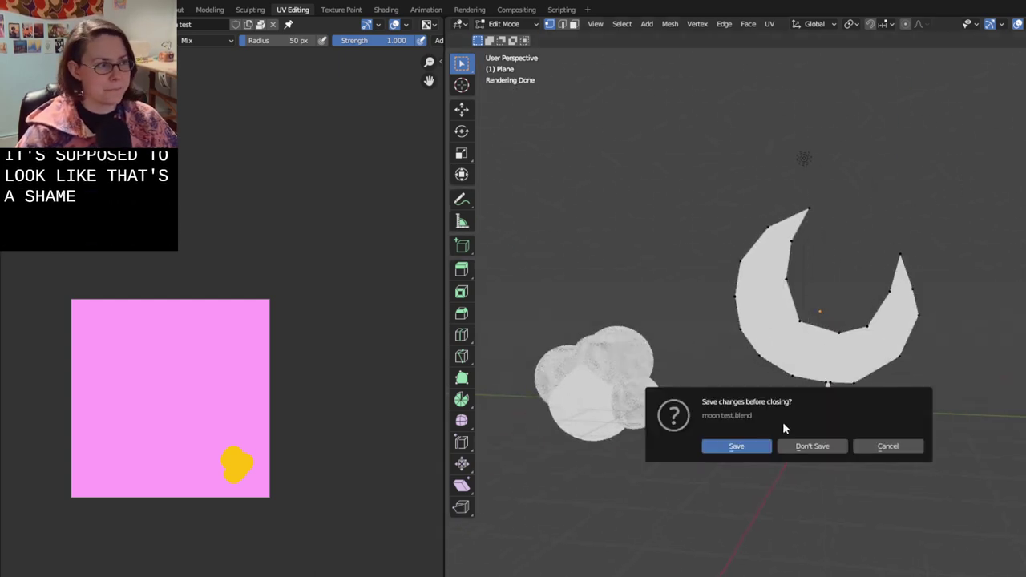
click(802, 446)
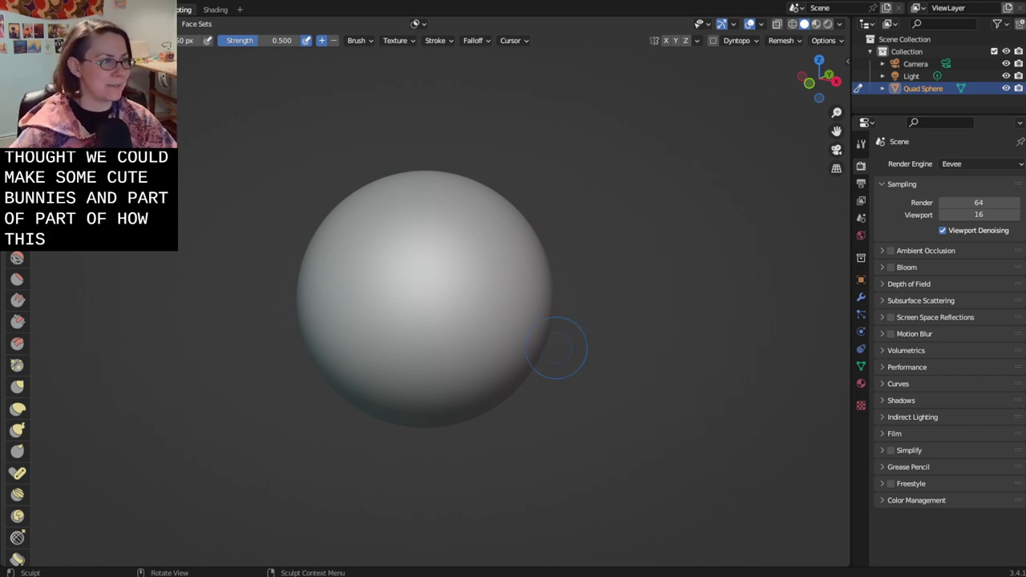
- Sculpt raised ridges over the upper part of the sphere to suggest two bunny ears
drag(447, 320, 340, 233)
mouse_move(550, 258)
middle_down()
mouse_move(406, 236)
mouse_move(497, 288)
mouse_move(583, 310)
middle_up()
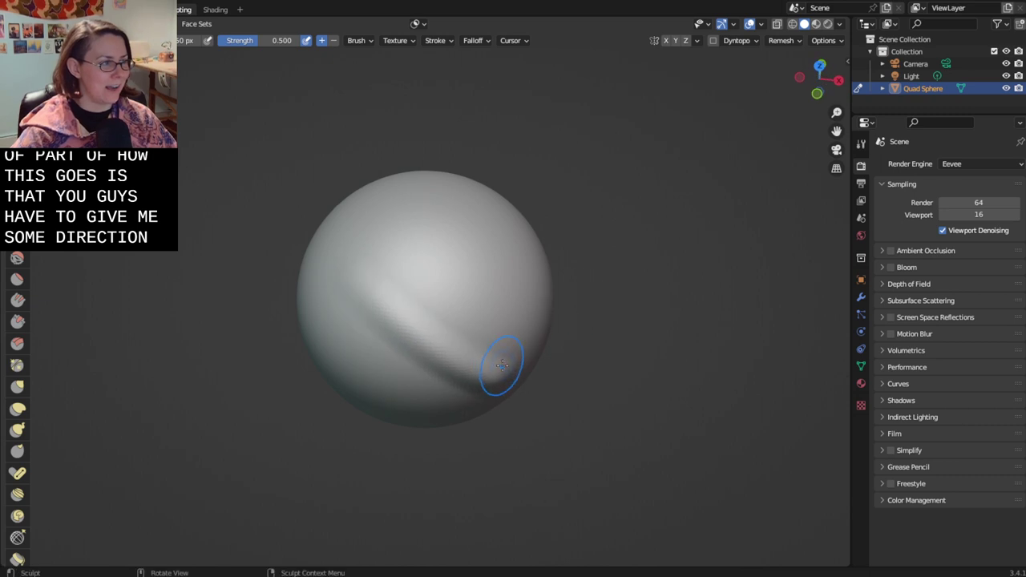
mouse_move(502, 364)
middle_down()
mouse_move(348, 238)
mouse_move(283, 216)
mouse_move(396, 307)
mouse_move(430, 281)
mouse_move(449, 296)
mouse_move(447, 309)
middle_up()
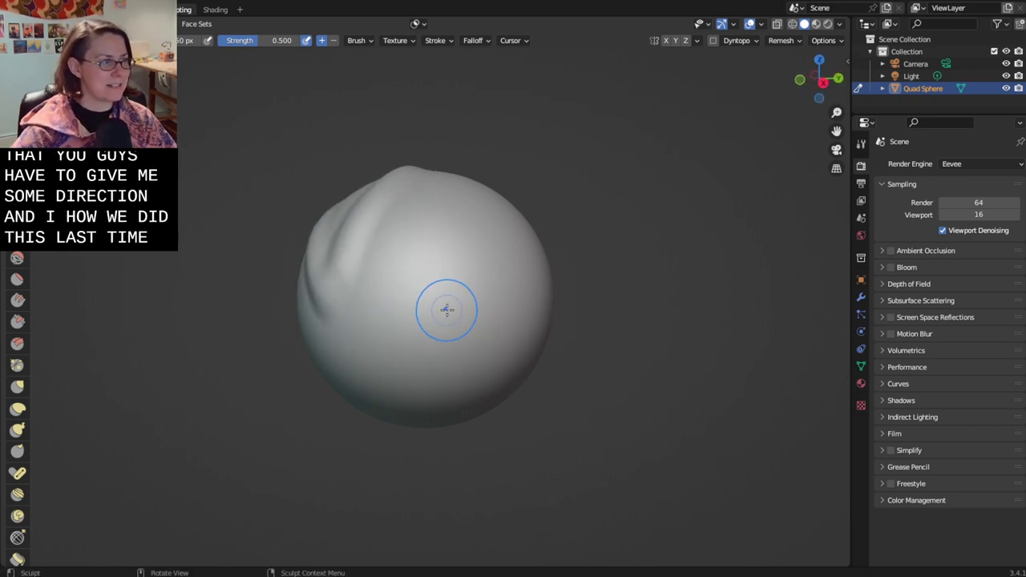
middle_drag(532, 293, 443, 343)
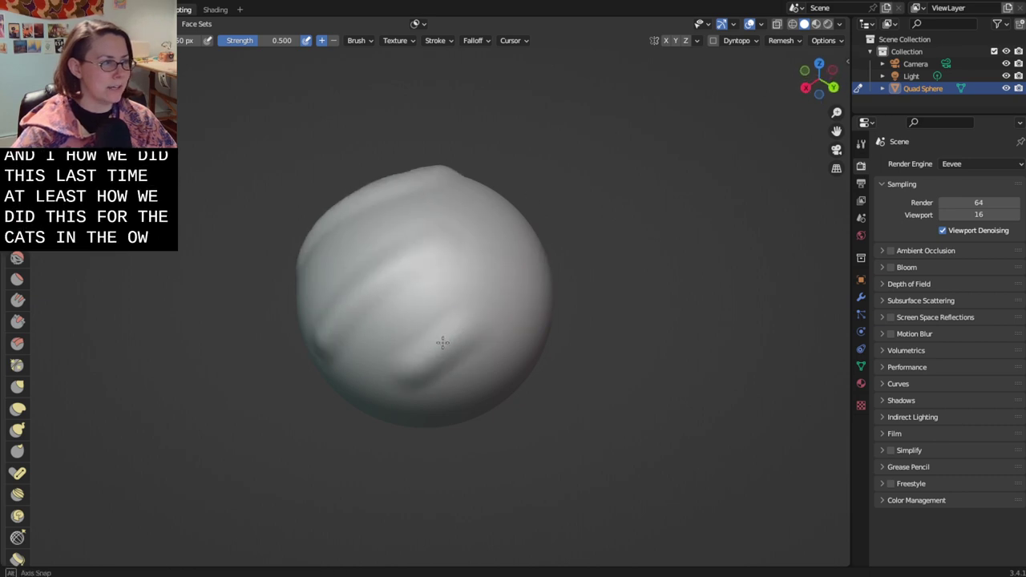
mouse_move(320, 355)
mouse_down()
mouse_move(474, 270)
mouse_move(379, 364)
mouse_move(329, 358)
mouse_up()
mouse_move(329, 358)
middle_down()
mouse_move(467, 296)
mouse_move(531, 329)
mouse_move(374, 257)
mouse_move(458, 272)
mouse_move(463, 351)
mouse_move(402, 334)
mouse_move(422, 336)
mouse_move(465, 297)
middle_up()
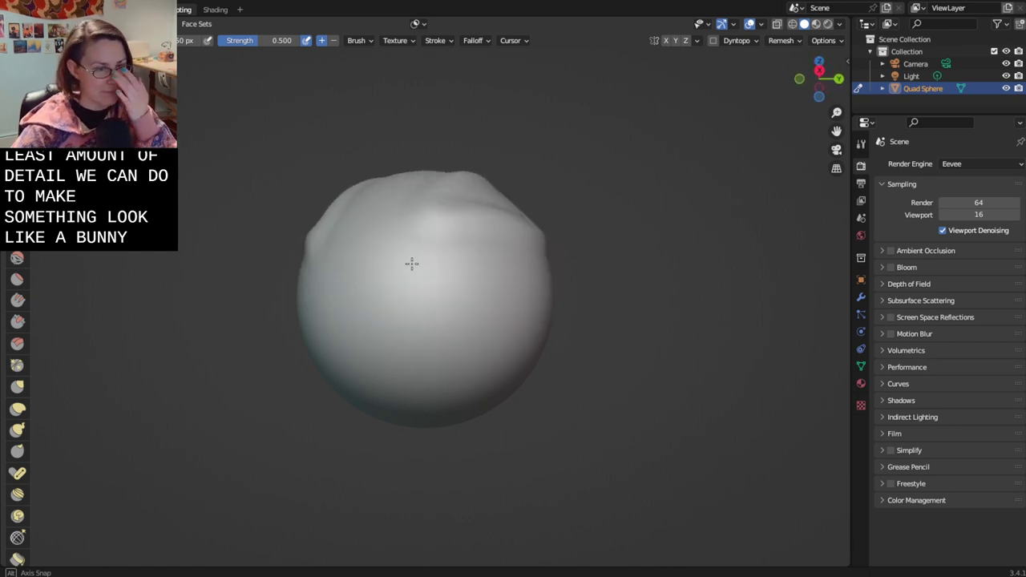
- Examine the placement of the ear ridges from the front and several sides
mouse_move(411, 264)
middle_down()
mouse_move(414, 299)
mouse_move(449, 321)
mouse_move(606, 386)
mouse_move(431, 304)
mouse_move(394, 213)
mouse_move(441, 280)
mouse_move(634, 366)
mouse_move(488, 327)
middle_up()
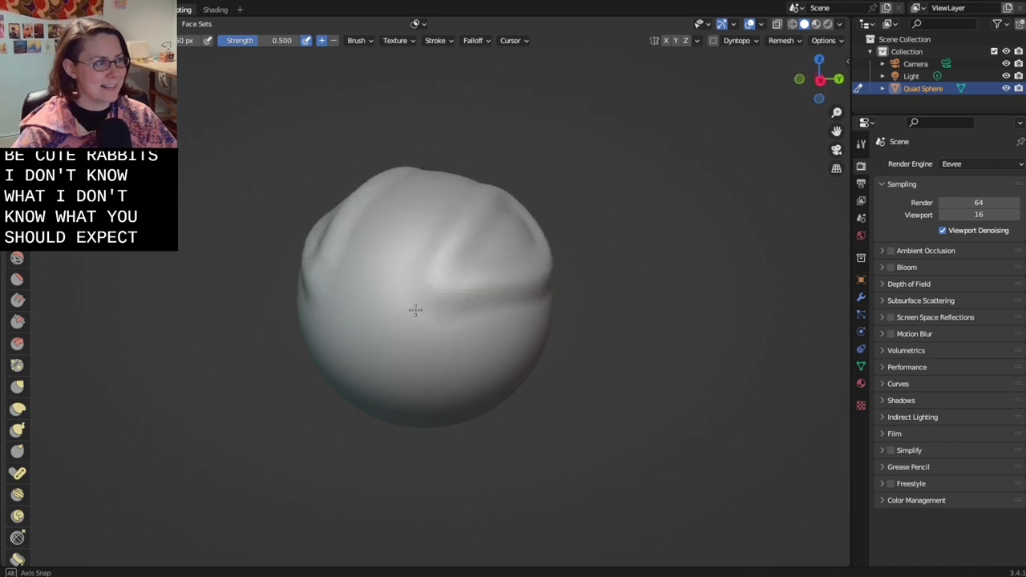
mouse_move(415, 310)
middle_down()
mouse_move(533, 371)
mouse_move(470, 245)
mouse_move(326, 269)
mouse_move(270, 327)
mouse_move(538, 329)
middle_up()
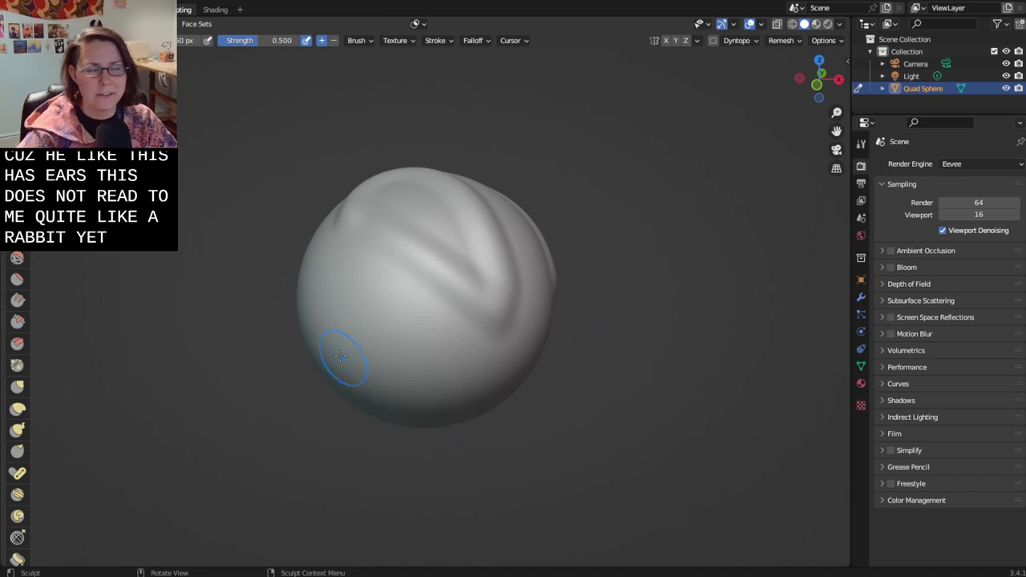
mouse_move(340, 356)
middle_down()
mouse_move(499, 412)
mouse_move(641, 409)
mouse_move(733, 277)
mouse_move(817, 290)
middle_up()
mouse_move(751, 309)
middle_down()
mouse_move(775, 344)
mouse_move(445, 414)
mouse_move(388, 367)
mouse_move(584, 454)
mouse_move(579, 486)
mouse_move(557, 506)
mouse_move(432, 492)
mouse_move(412, 373)
middle_up()
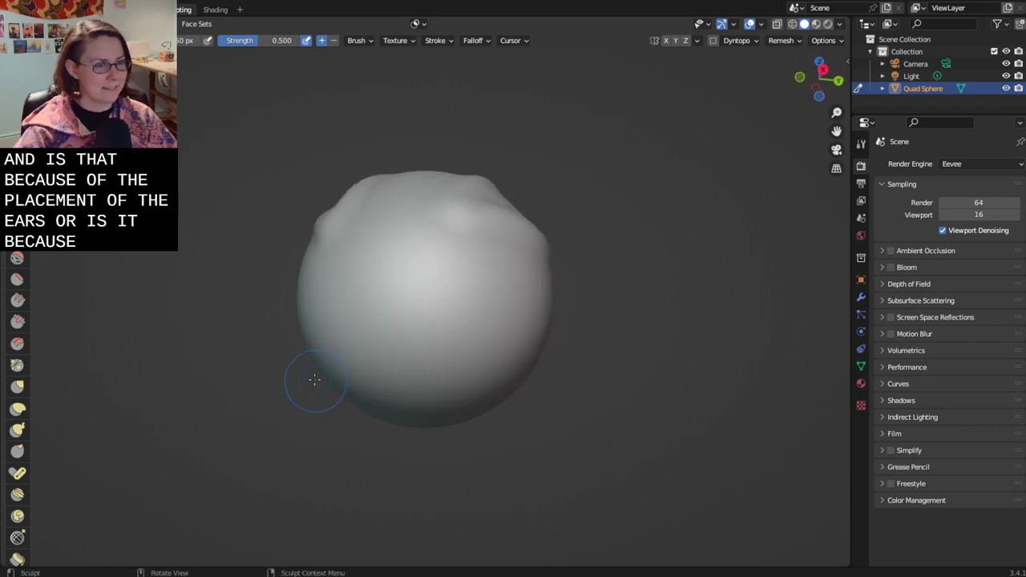
mouse_move(314, 380)
middle_down()
mouse_move(275, 380)
mouse_move(440, 419)
mouse_move(517, 250)
middle_up()
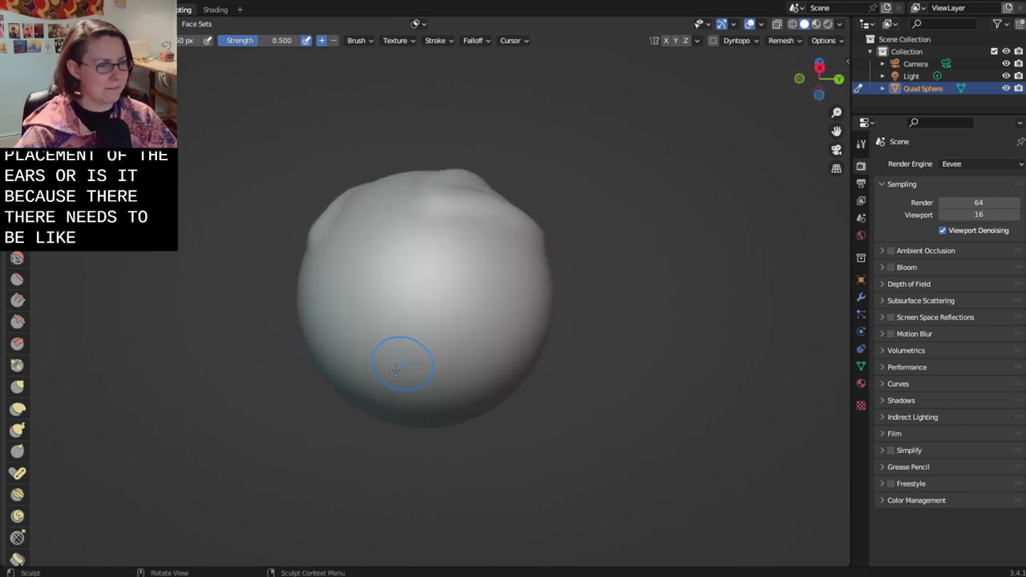
middle_drag(396, 368, 426, 451)
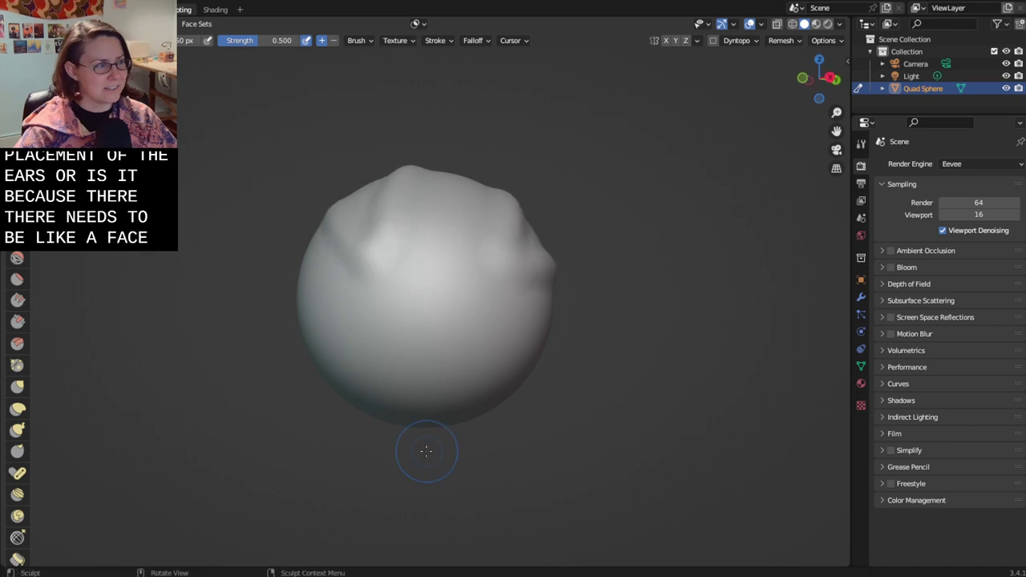
- Enlarge the sculpting brush and build up a round, protruding tail bump on the back of the sphere
scroll(396, 340, down, 3)
middle_drag(396, 340, 640, 418)
scroll(435, 360, up, 2)
middle_drag(436, 360, 465, 259)
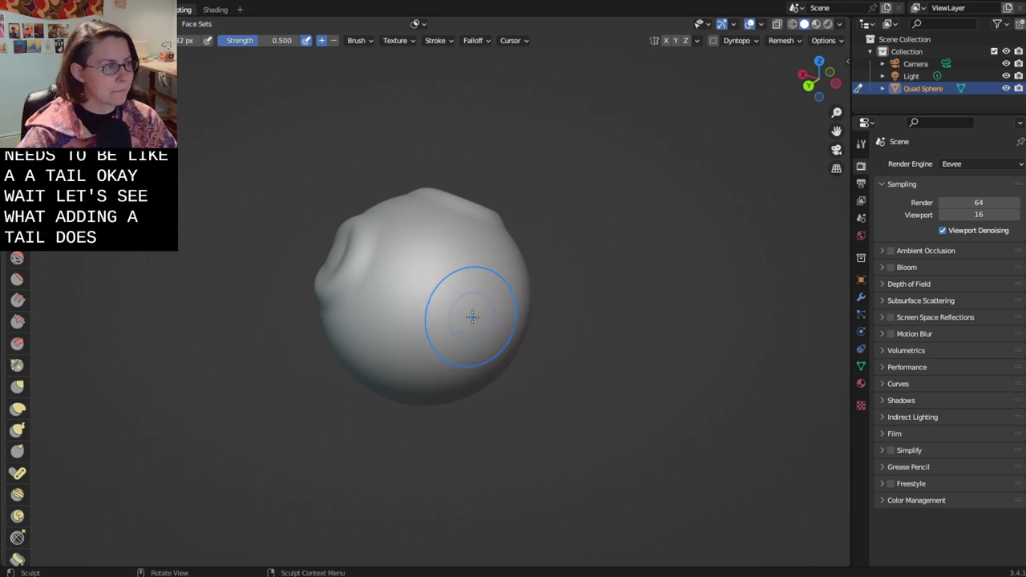
mouse_move(473, 317)
mouse_down()
mouse_move(475, 345)
mouse_move(489, 307)
mouse_move(490, 326)
mouse_up()
mouse_move(490, 326)
middle_down()
mouse_move(557, 294)
mouse_move(454, 343)
middle_up()
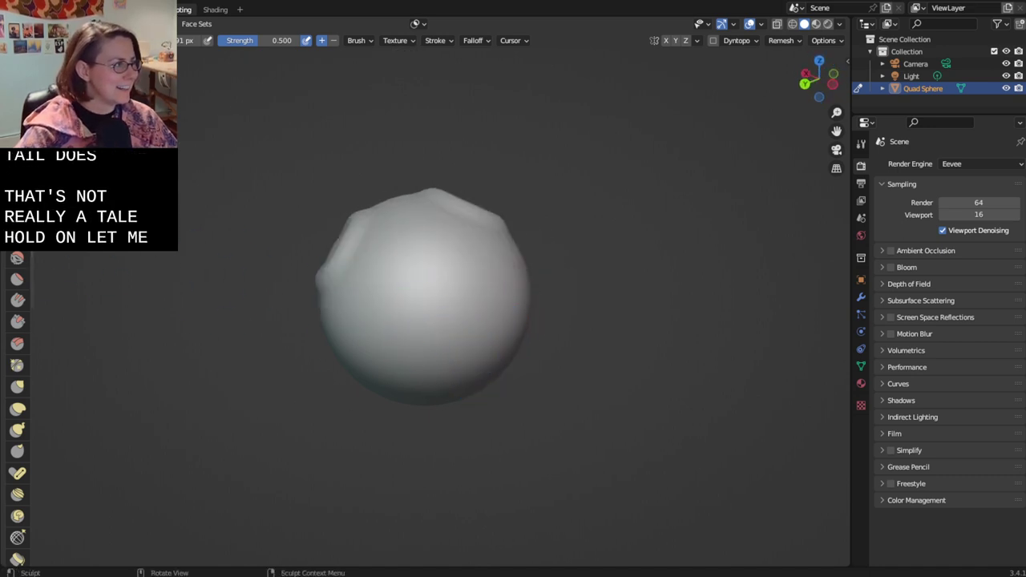
drag(439, 334, 451, 345)
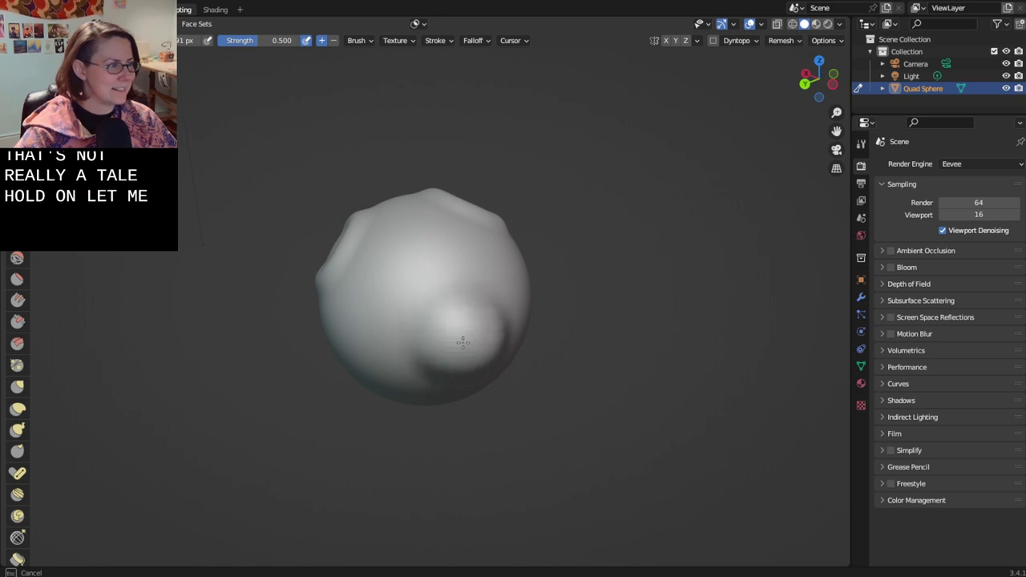
middle_drag(463, 342, 513, 305)
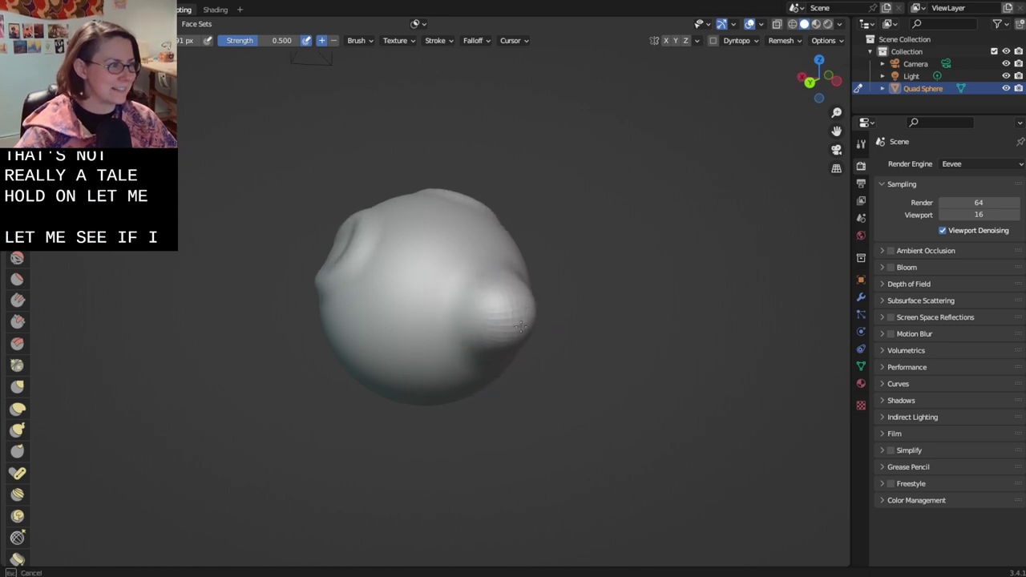
drag(521, 326, 535, 322)
mouse_move(535, 322)
middle_down()
mouse_move(625, 318)
mouse_move(537, 273)
mouse_move(419, 252)
middle_up()
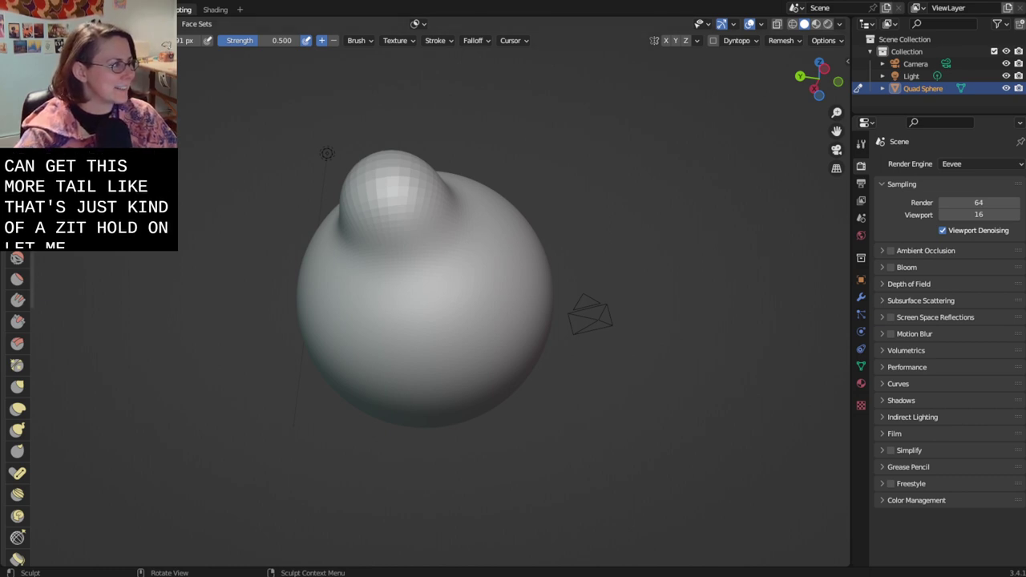
- Carve a crease around the base of the tail bump with the Crease brush at strength 0.250
click(17, 236)
scroll(412, 226, up, 1)
scroll(412, 226, up, 1)
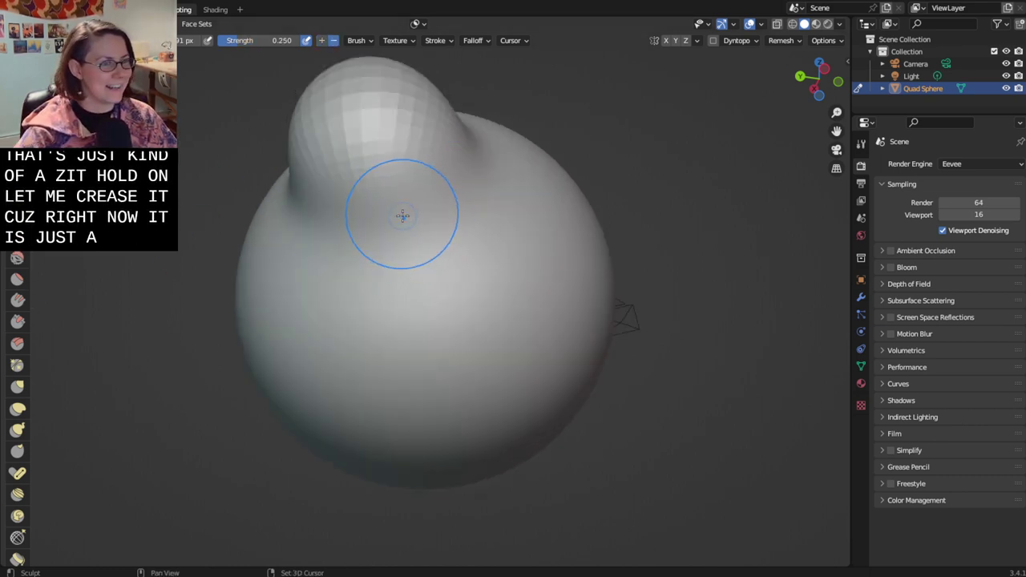
mouse_move(400, 215)
shift+middle_down()
mouse_move(476, 364)
mouse_move(494, 361)
shift+middle_up()
drag(433, 380, 430, 378)
middle_drag(429, 377, 549, 374)
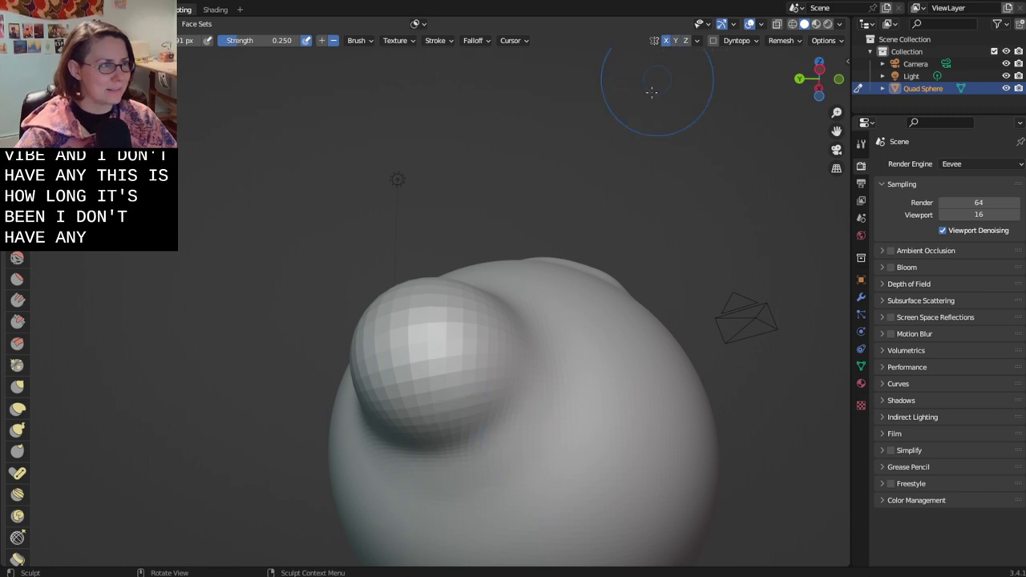
drag(473, 441, 516, 401)
mouse_move(512, 303)
middle_down()
mouse_move(633, 329)
mouse_move(408, 367)
middle_up()
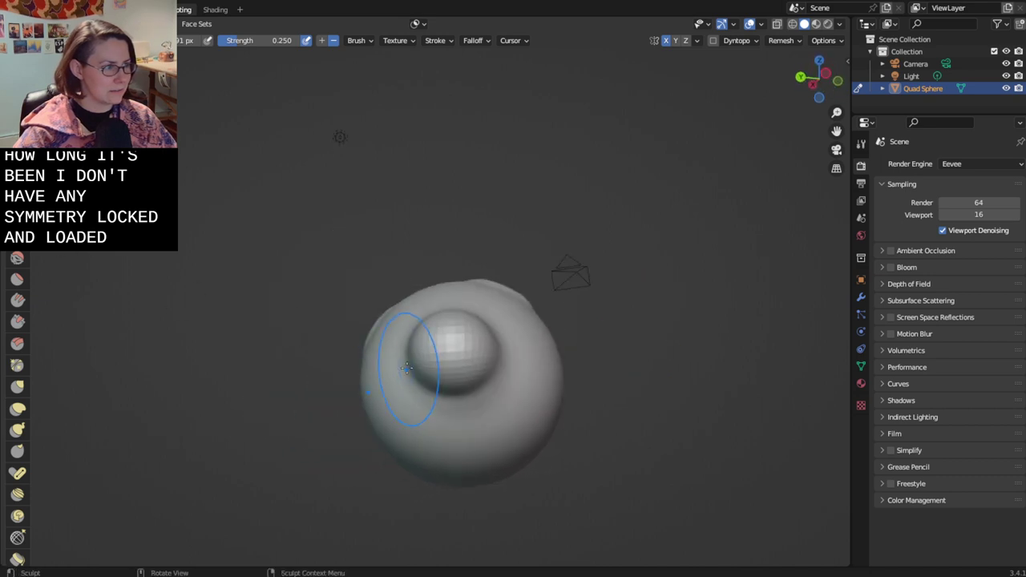
- Leave mirror symmetry off and deepen the crease where the upper side of the tail meets the body
click(666, 40)
click(675, 40)
scroll(545, 238, up, 4)
middle_drag(521, 385, 506, 320)
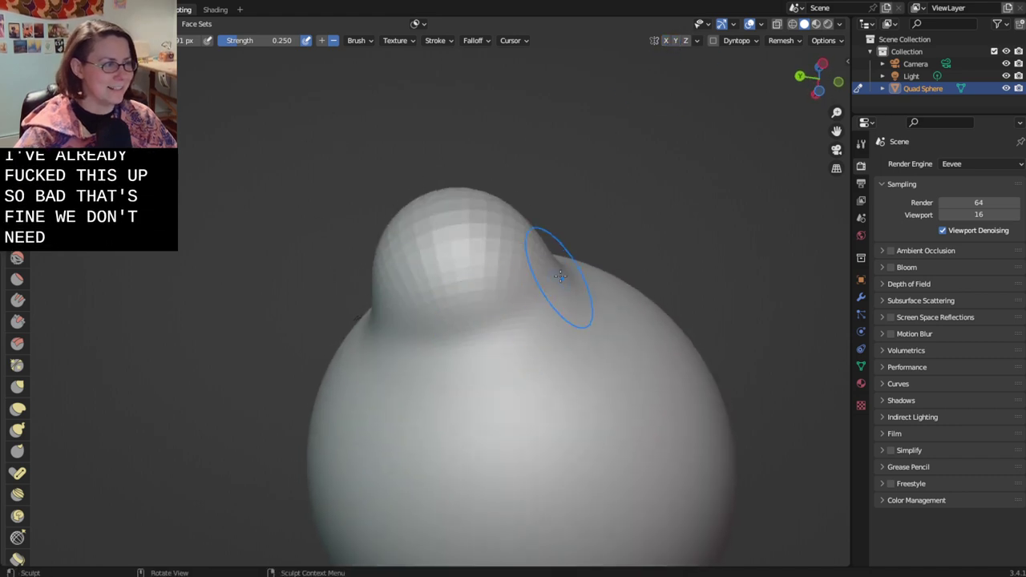
drag(560, 277, 467, 331)
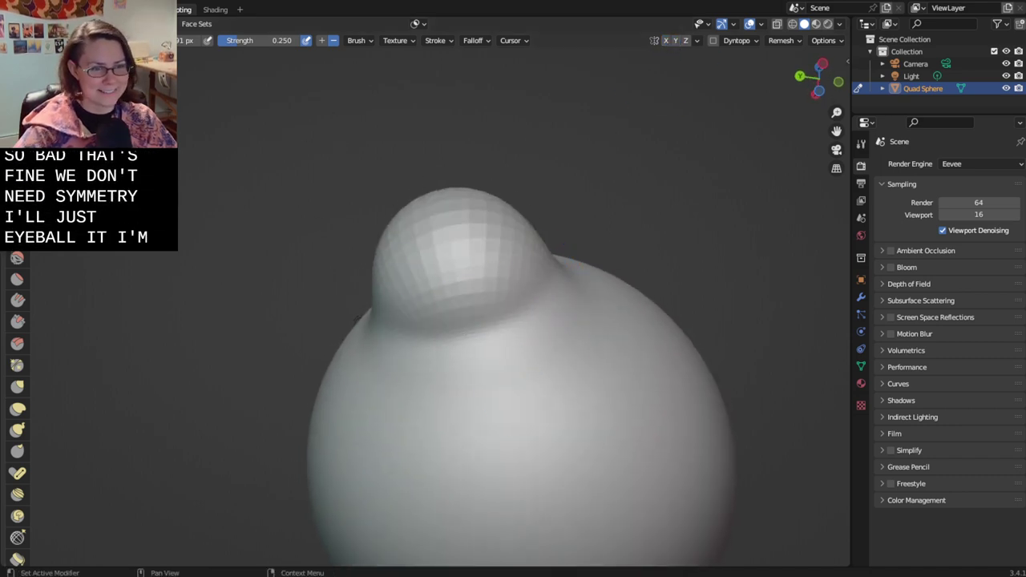
mouse_move(481, 377)
middle_down()
mouse_move(511, 410)
mouse_move(589, 373)
middle_up()
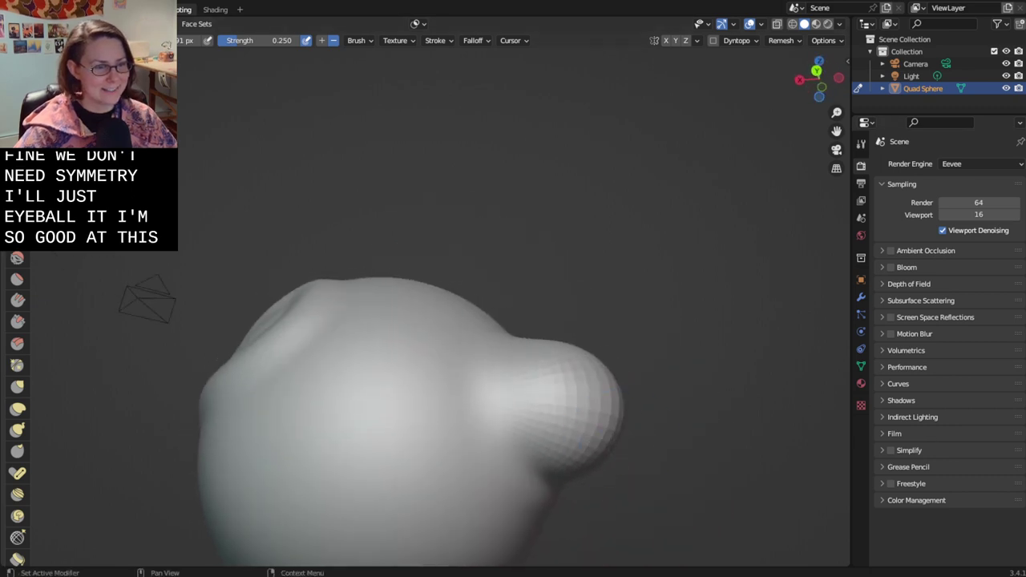
- Extend the crease around the sides and underside of the tail to separate it from the body
middle_drag(508, 443, 513, 493)
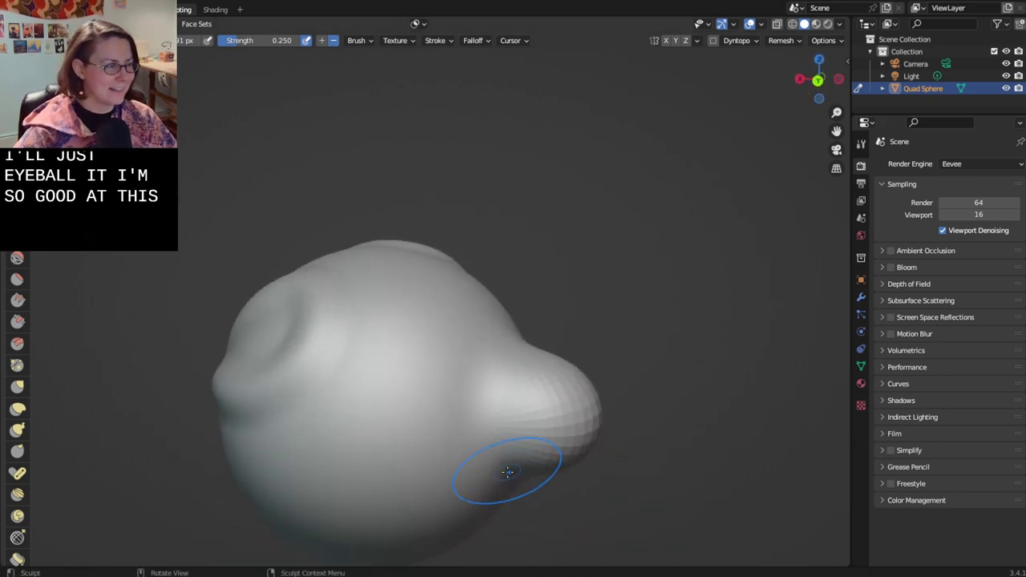
mouse_move(499, 346)
middle_down()
mouse_move(452, 353)
mouse_move(434, 398)
middle_up()
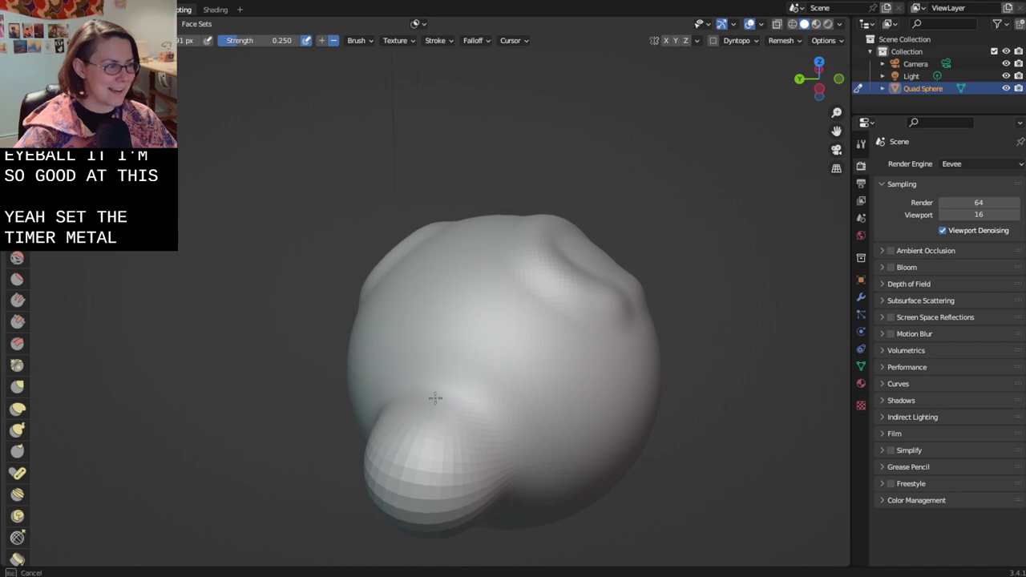
middle_drag(499, 476, 481, 370)
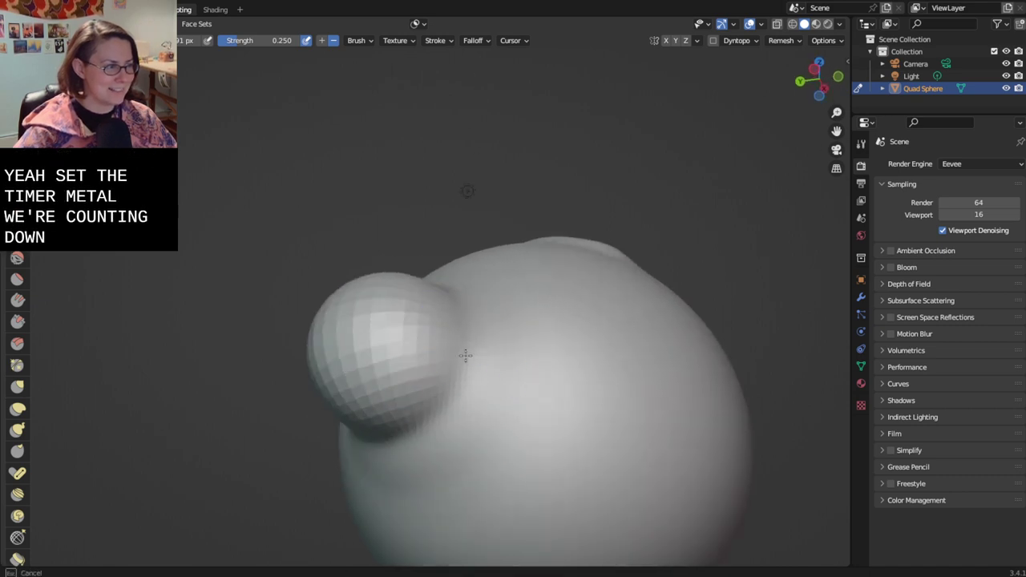
mouse_move(360, 442)
middle_down()
mouse_move(485, 368)
mouse_move(427, 436)
middle_up()
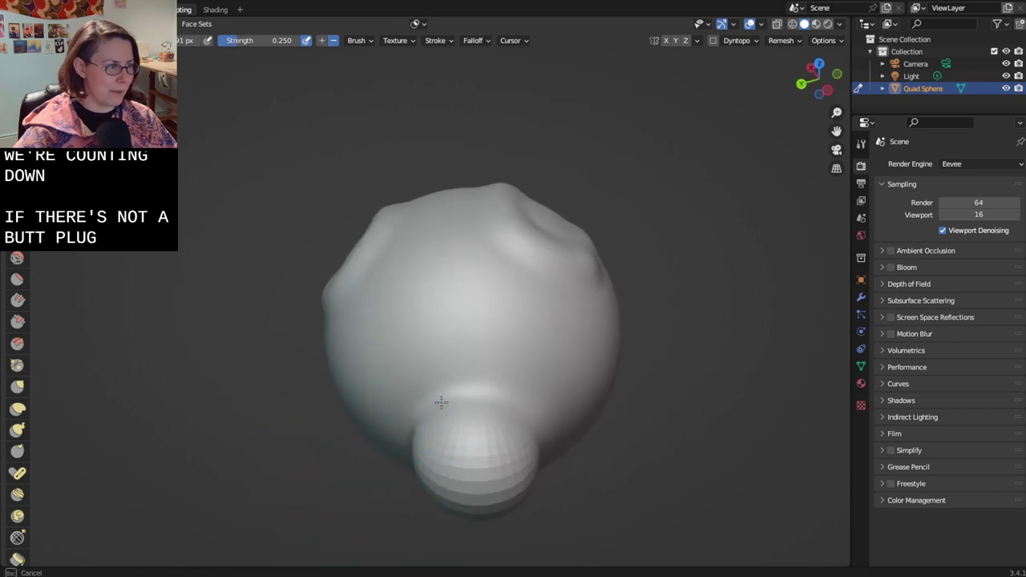
mouse_move(543, 426)
middle_down()
mouse_move(476, 405)
mouse_move(485, 353)
middle_up()
mouse_move(495, 328)
mouse_down()
mouse_move(471, 362)
mouse_move(349, 420)
mouse_up()
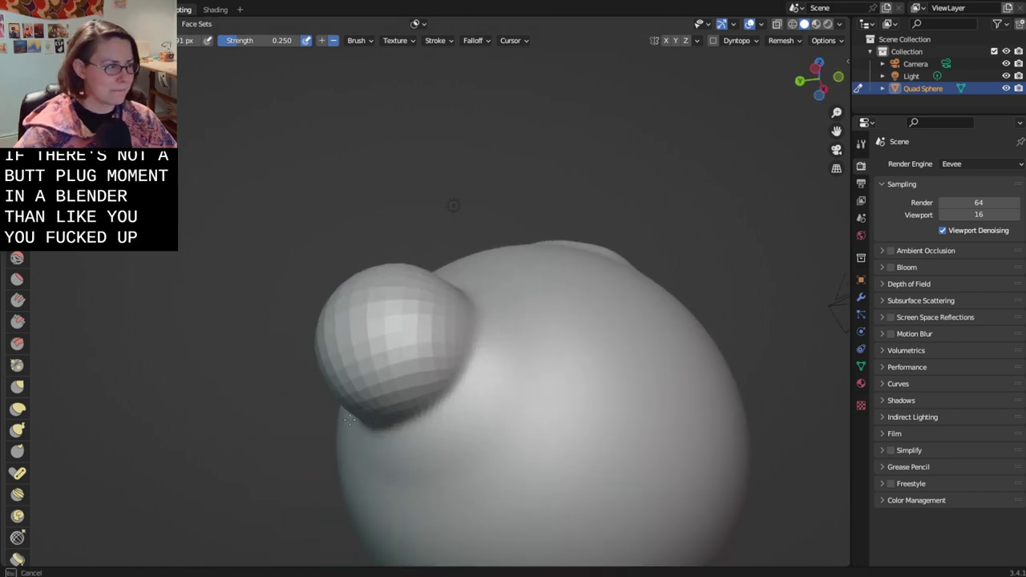
mouse_move(350, 420)
middle_down()
mouse_move(400, 404)
mouse_move(465, 424)
mouse_move(542, 487)
mouse_move(454, 402)
mouse_move(508, 360)
middle_up()
scroll(497, 465, down, 2)
mouse_move(486, 459)
middle_down()
mouse_move(644, 394)
mouse_move(522, 412)
mouse_move(449, 366)
middle_up()
scroll(449, 366, up, 4)
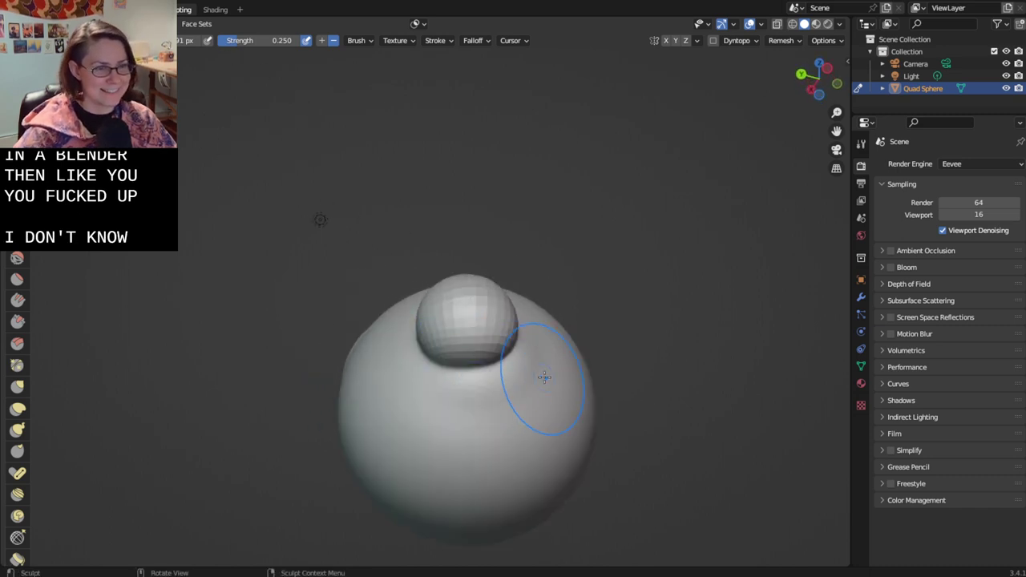
- Soften the area around the tail's base with the Smooth brush at strength 0.700
key(shift+s)
drag(570, 430, 583, 413)
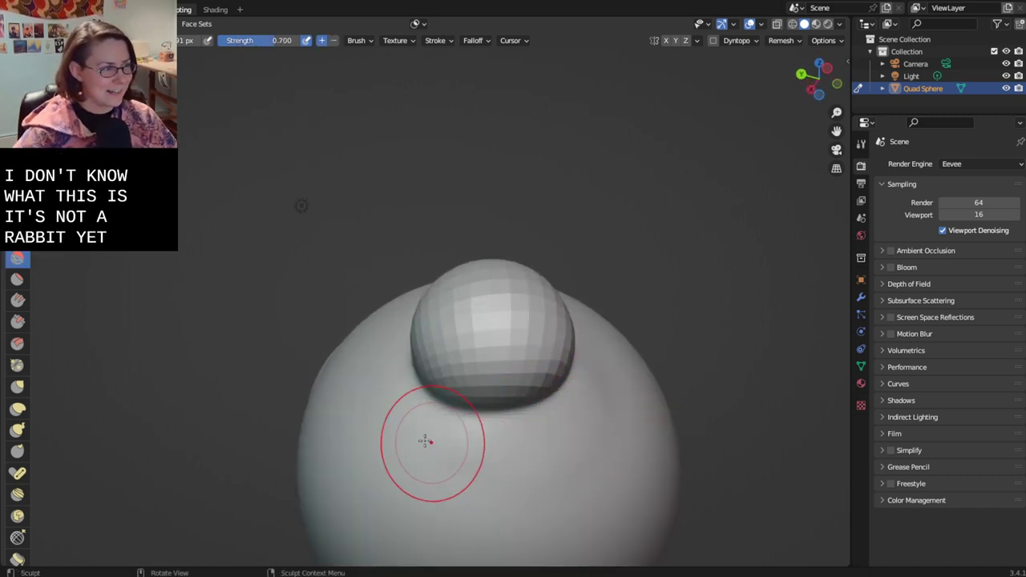
mouse_move(600, 367)
middle_down()
mouse_move(636, 445)
mouse_move(513, 316)
middle_up()
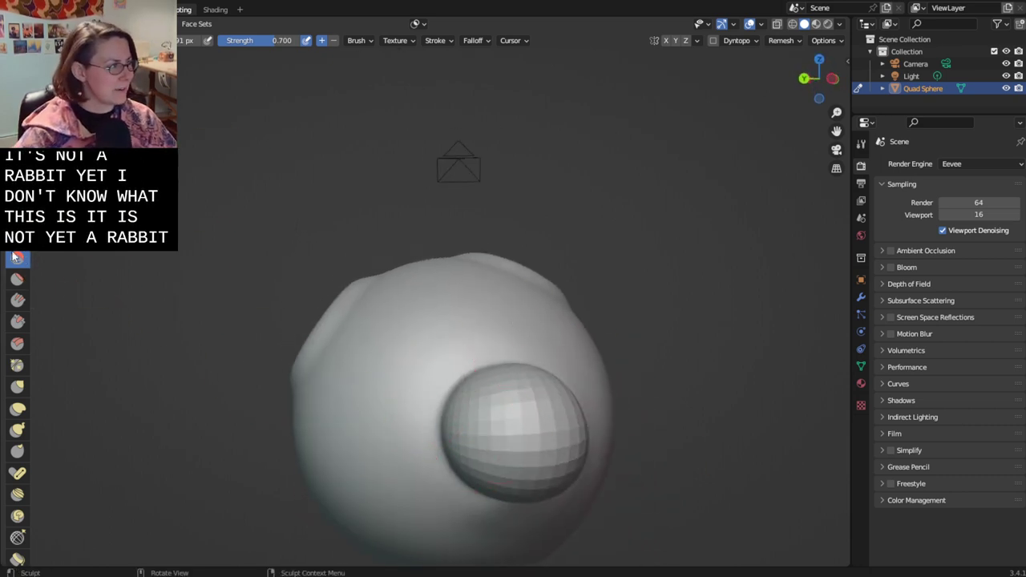
- Puff up the tail on all sides with the Inflate brush at strength 0.500
key(shift+f)
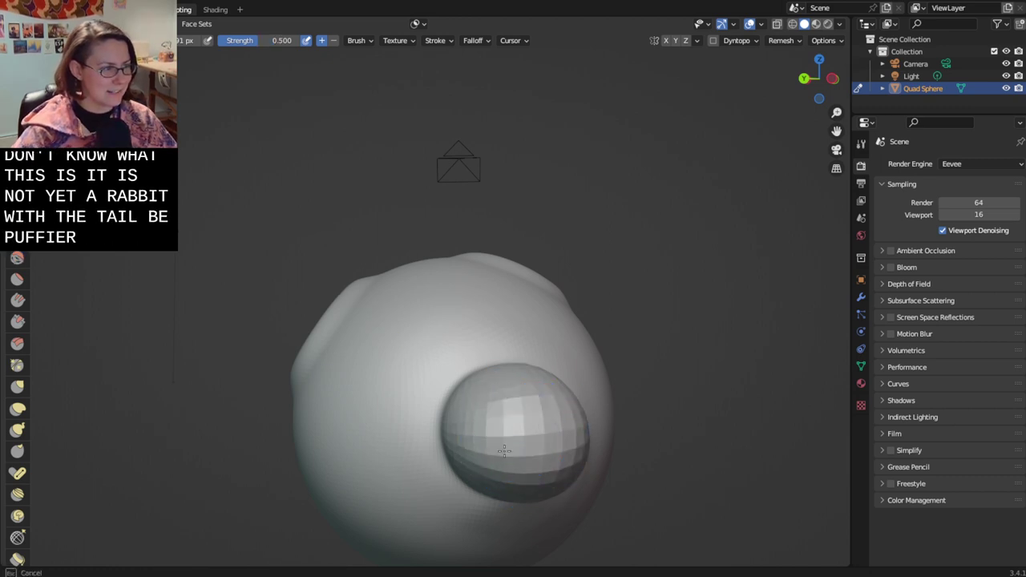
middle_drag(563, 423, 521, 388)
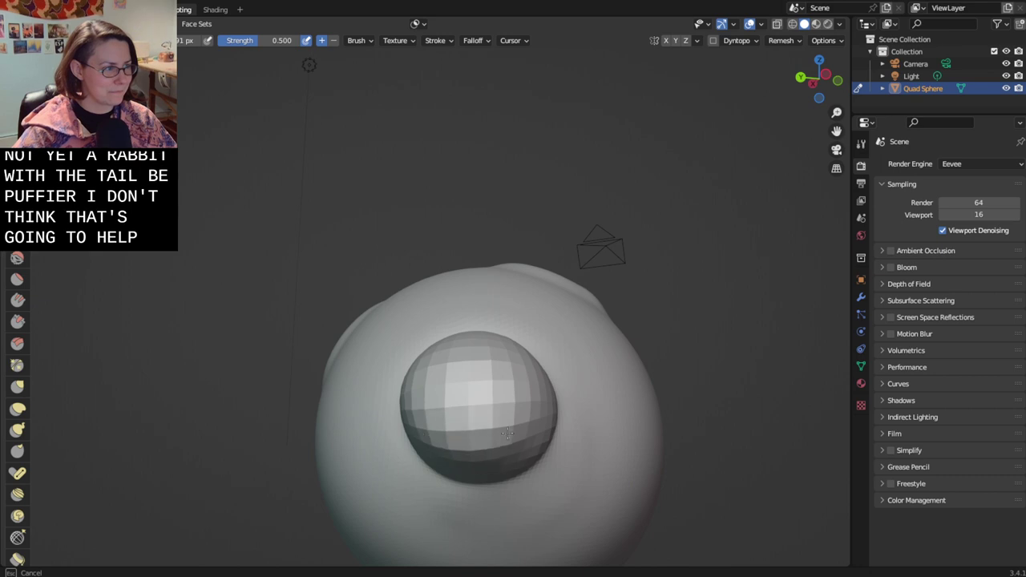
middle_drag(491, 373, 525, 441)
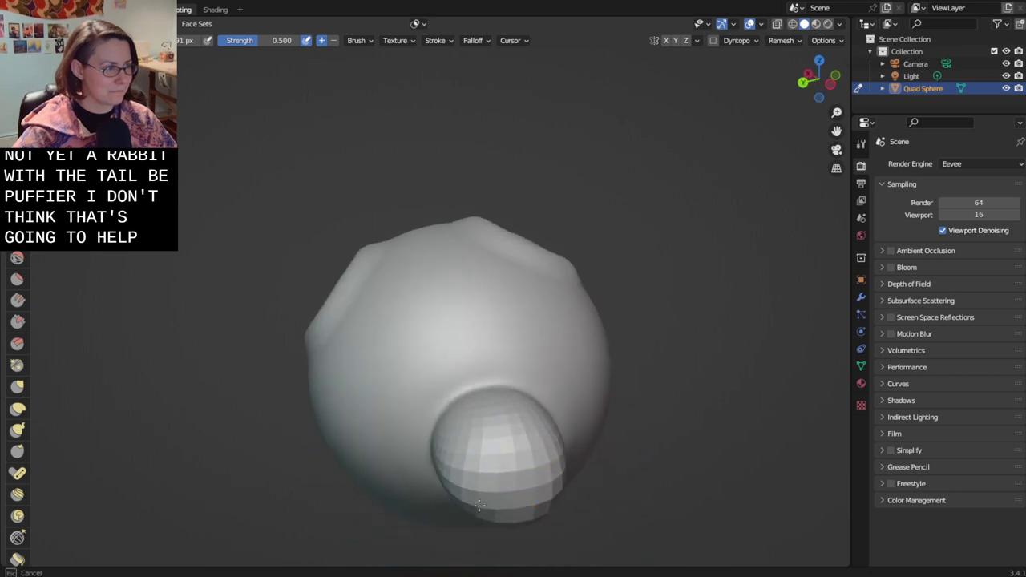
mouse_move(480, 505)
middle_down()
mouse_move(505, 428)
mouse_move(561, 428)
mouse_move(630, 448)
mouse_move(616, 438)
middle_up()
- Reshape the tail's outer end into a rounder form with the Grab brush at strength 0.400
key(g)
drag(594, 434, 589, 428)
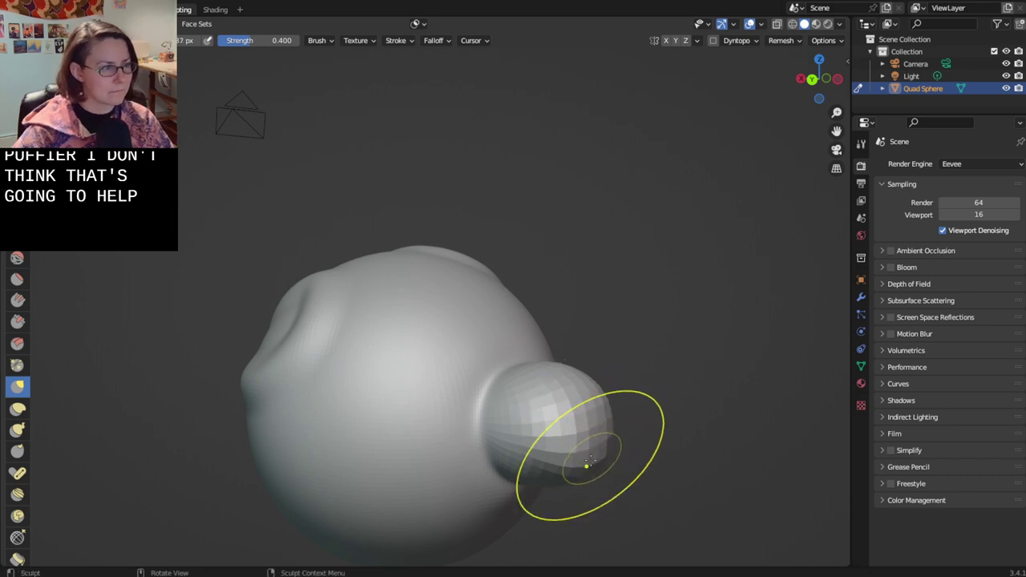
drag(586, 467, 593, 460)
drag(612, 425, 607, 439)
mouse_move(608, 439)
middle_down()
mouse_move(515, 412)
mouse_move(649, 406)
mouse_move(606, 479)
mouse_move(670, 502)
mouse_move(604, 499)
mouse_move(662, 460)
mouse_move(760, 460)
mouse_move(684, 435)
mouse_move(554, 478)
mouse_move(320, 329)
middle_up()
scroll(649, 407, down, 3)
drag(320, 328, 329, 295)
middle_drag(430, 347, 564, 385)
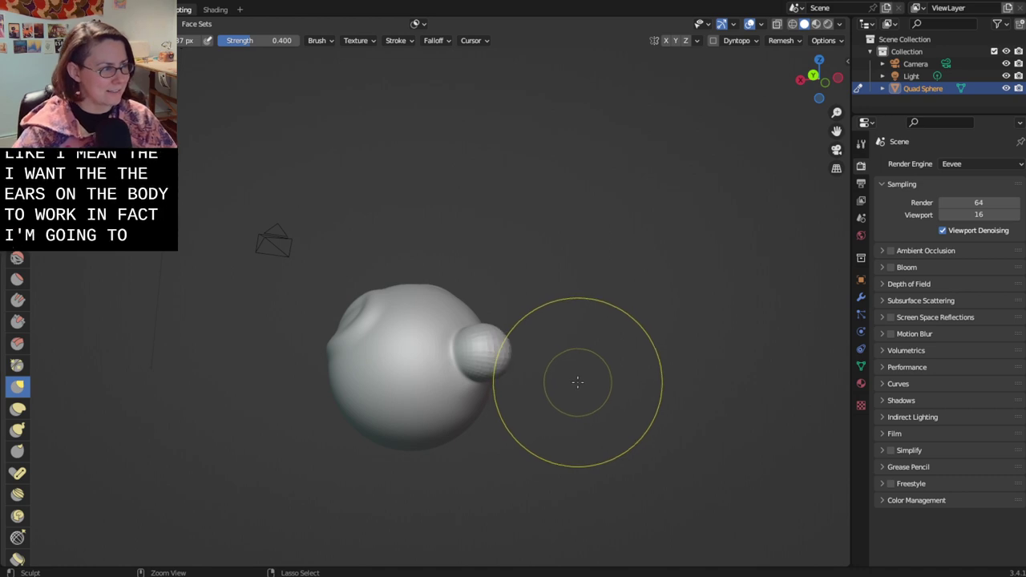
- Undo the tail sculpting back to the sphere that has only the ear ridges
key(ctrl+z)
key(ctrl+z)
key(ctrl+z)
key(ctrl+z)
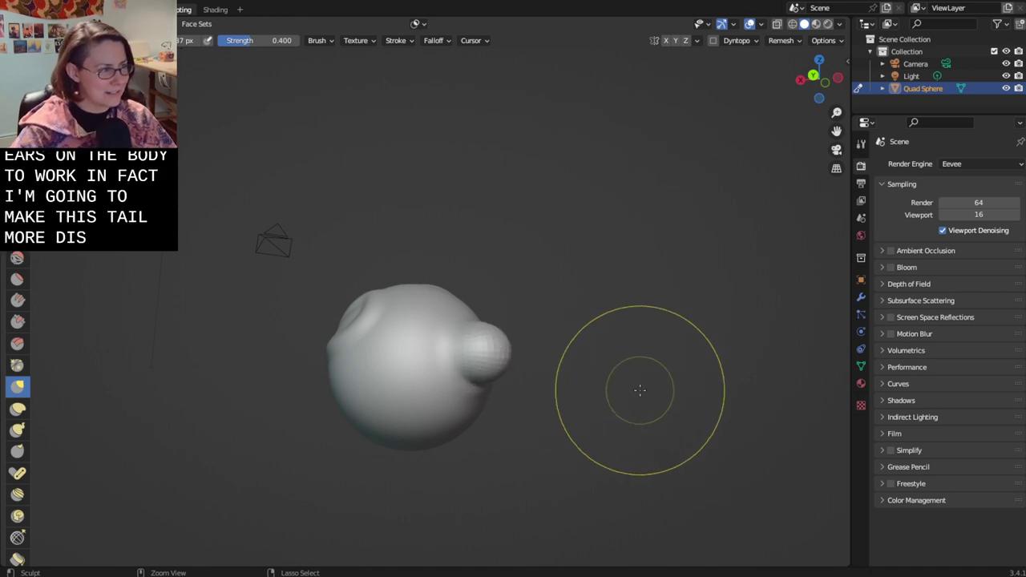
scroll(618, 379, up, 6)
middle_drag(598, 373, 553, 280)
middle_drag(618, 302, 750, 353)
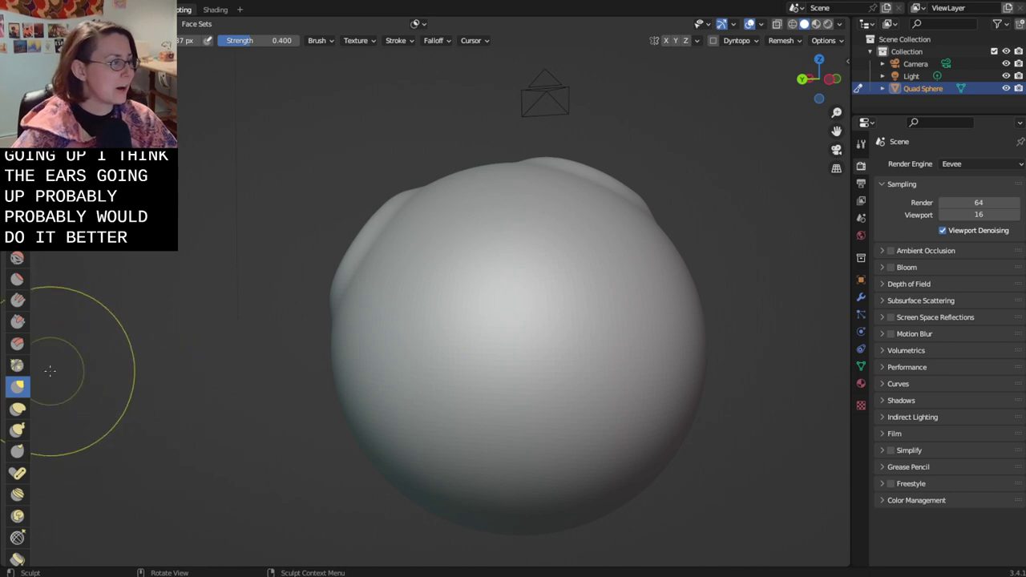
- Switch to the Draw brush at strength 0.500 and undo the first test stroke on the back of the sphere
click(17, 64)
scroll(613, 408, up, 1)
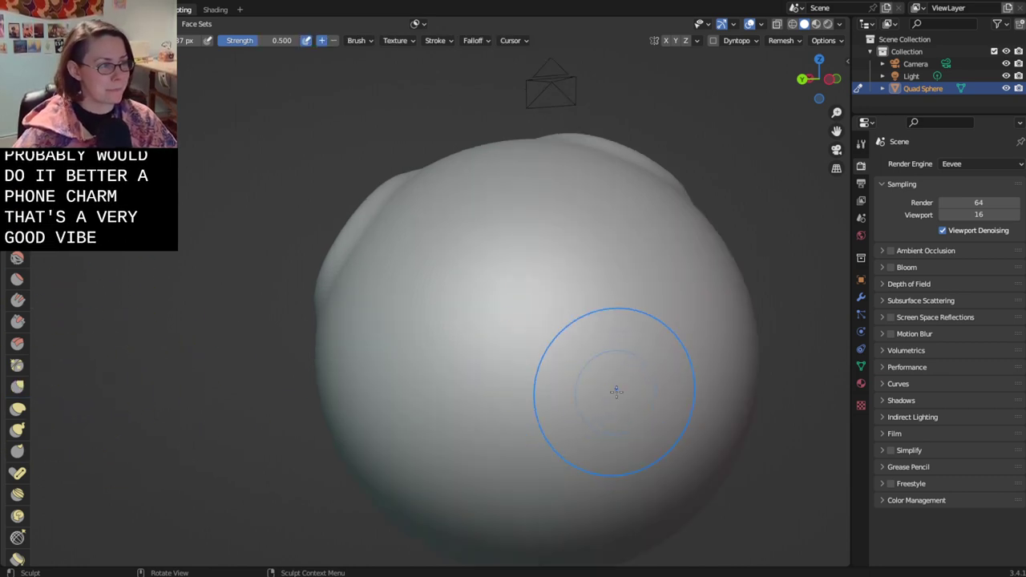
scroll(648, 389, up, 1)
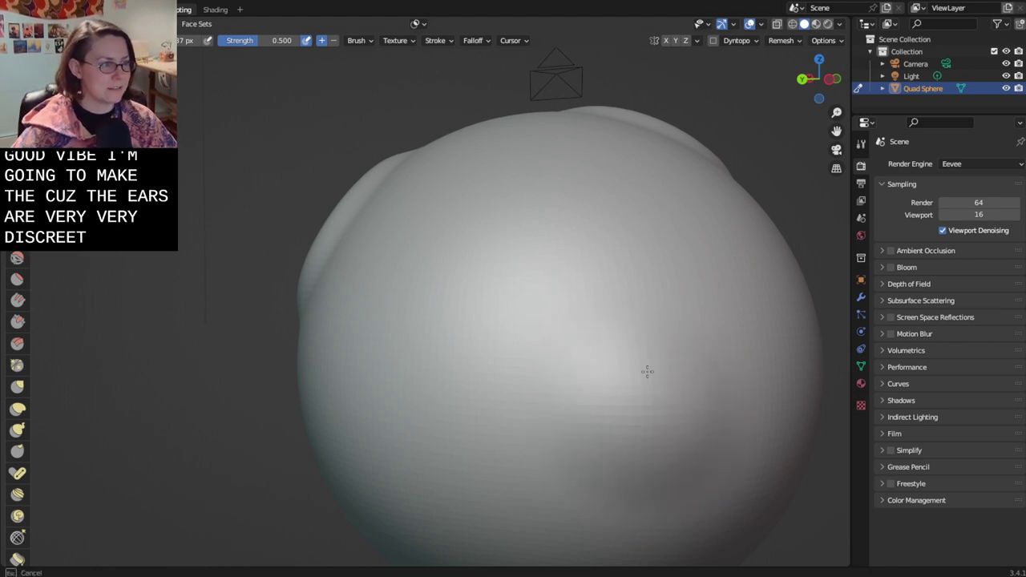
key(ctrl+z)
- Try a smaller, flatter tail bump on the back of the sphere and undo it
mouse_move(658, 417)
mouse_down()
mouse_move(630, 408)
mouse_move(674, 384)
mouse_move(609, 428)
mouse_move(590, 394)
mouse_up()
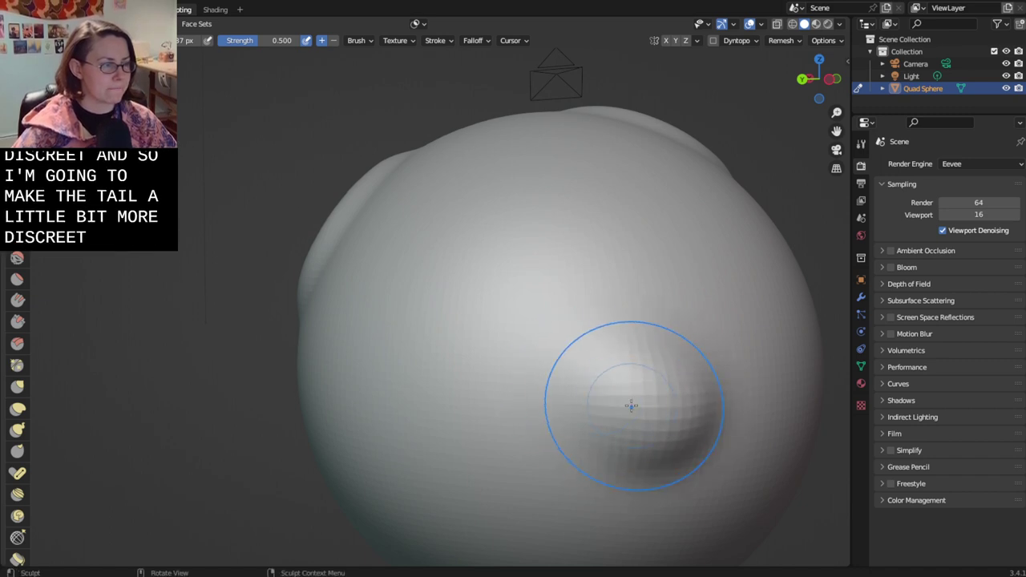
mouse_move(611, 387)
middle_down()
mouse_move(699, 455)
mouse_move(750, 455)
mouse_move(453, 419)
middle_up()
scroll(508, 394, up, 3)
middle_drag(508, 394, 591, 377)
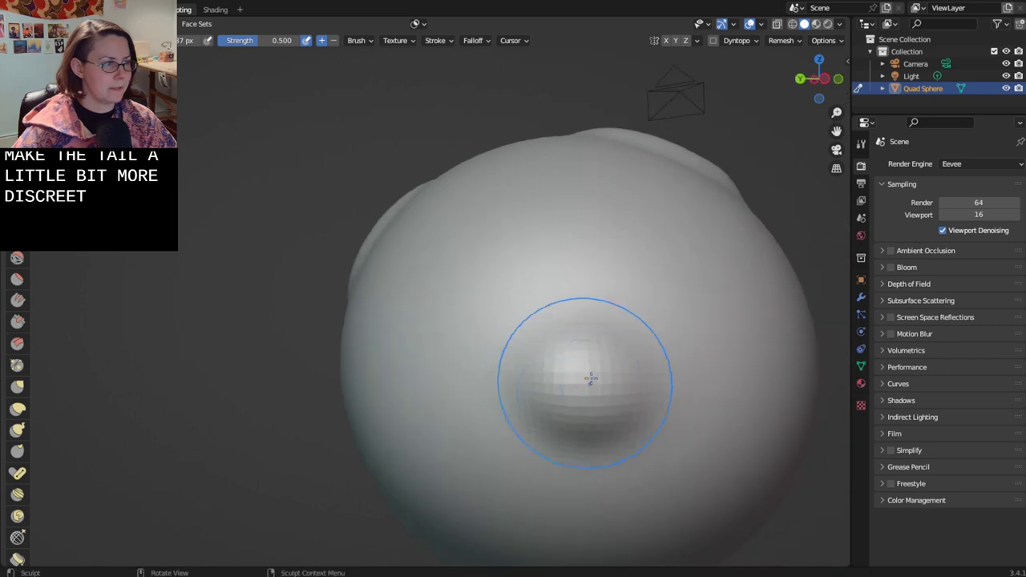
key(ctrl+z)
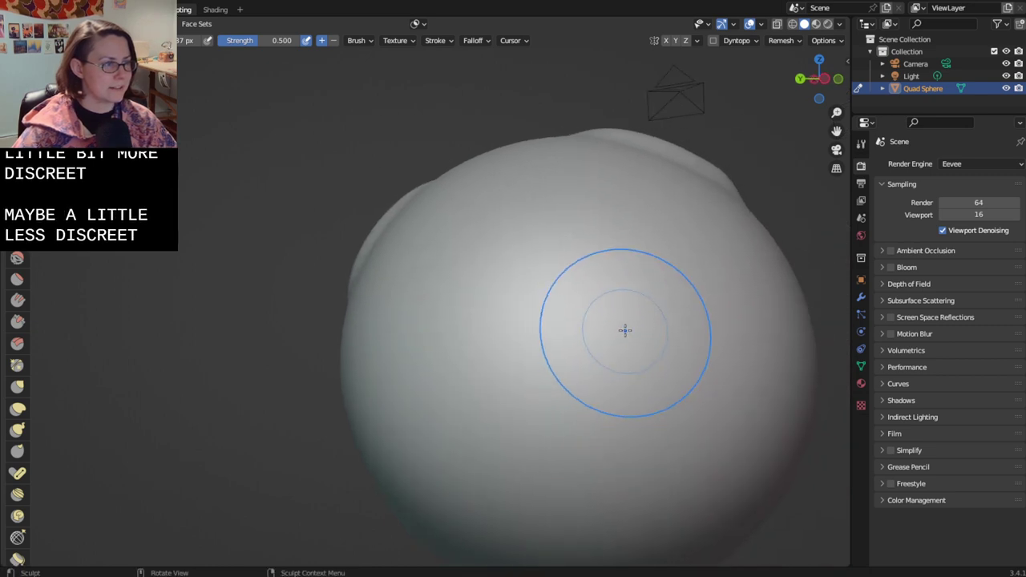
- Build up a broad, low round tail on the back of the sphere with circular Draw strokes
drag(505, 433, 618, 443)
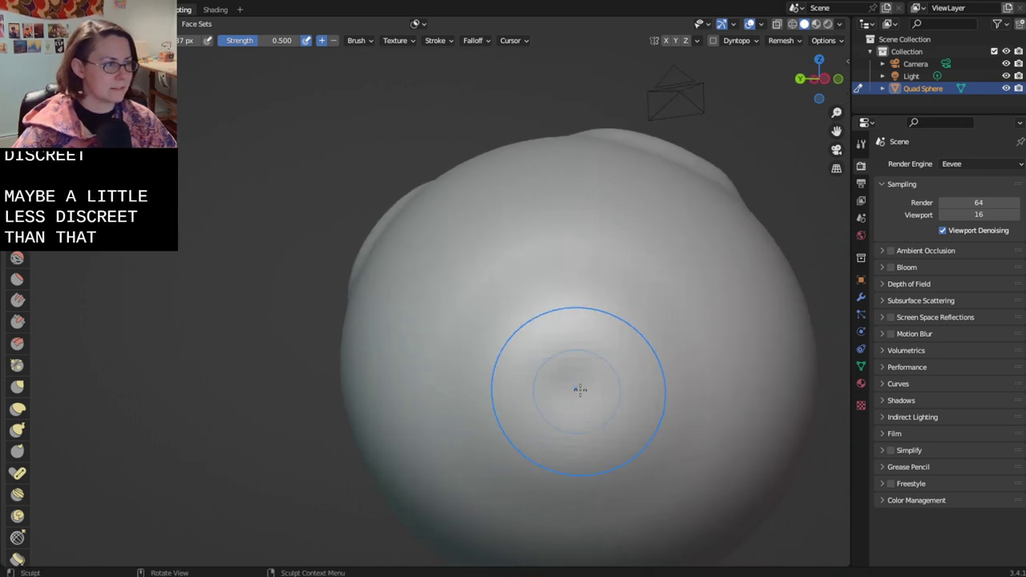
mouse_move(580, 390)
mouse_down()
mouse_move(537, 388)
mouse_move(568, 366)
mouse_up()
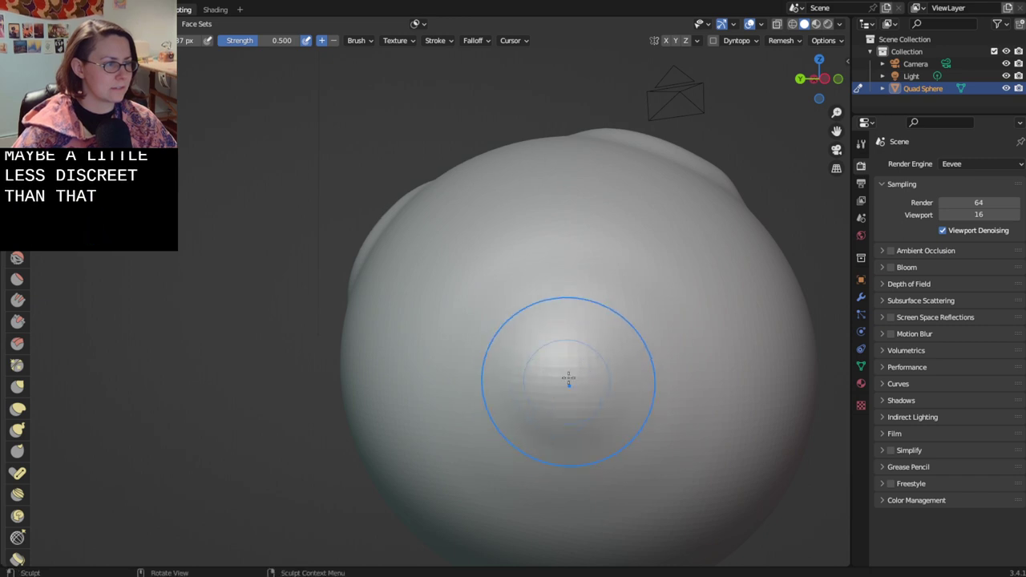
mouse_move(577, 330)
mouse_down()
mouse_move(521, 427)
mouse_move(597, 339)
mouse_up()
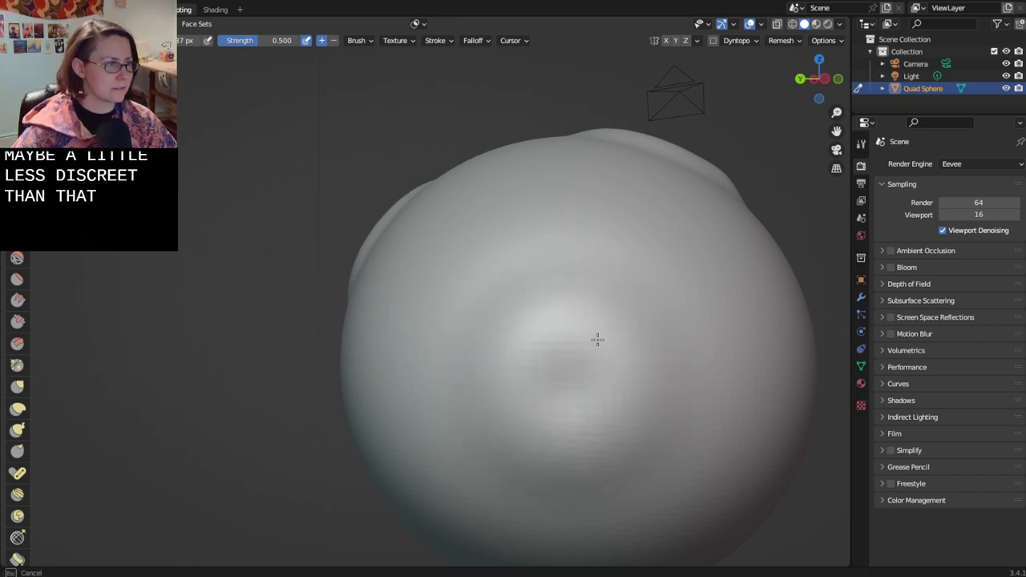
mouse_move(545, 350)
middle_down()
mouse_move(721, 417)
mouse_move(657, 395)
middle_up()
drag(506, 400, 603, 344)
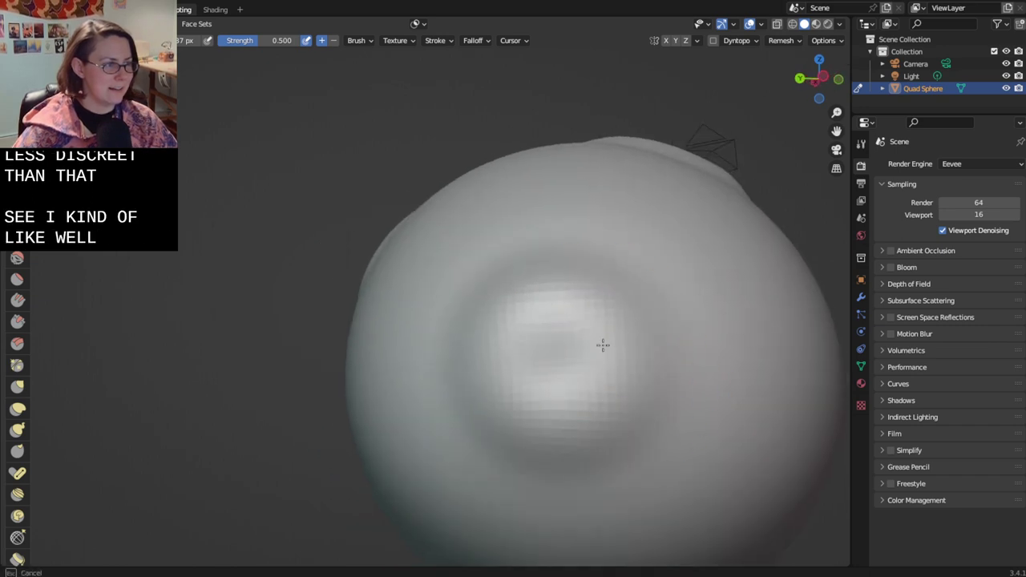
mouse_move(521, 317)
middle_down()
mouse_move(680, 367)
mouse_move(607, 351)
middle_up()
drag(606, 350, 564, 365)
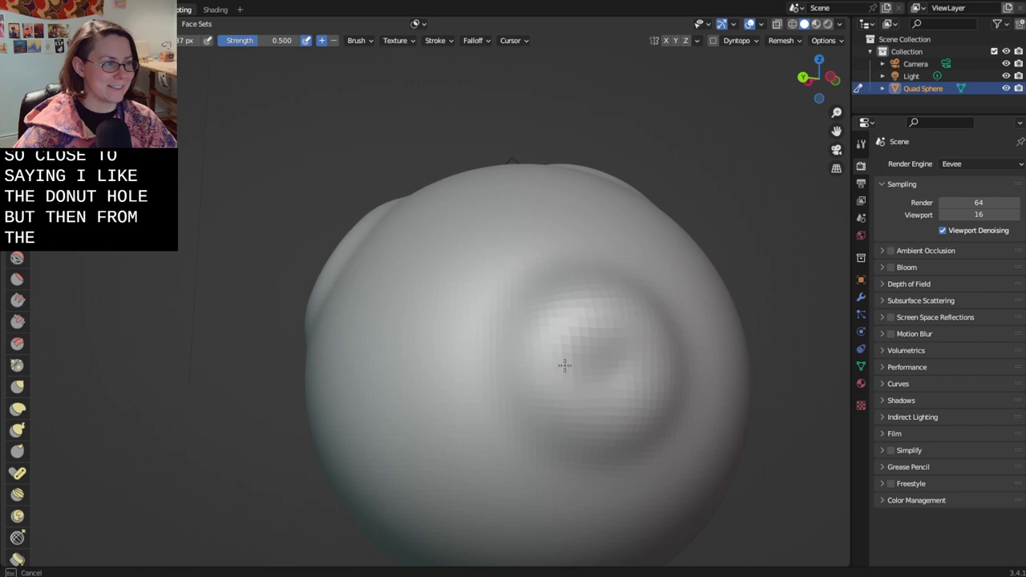
- Fill the hollow in the middle of the tail to form a solid, rounded dome
mouse_move(648, 357)
mouse_down()
mouse_move(610, 355)
mouse_move(623, 366)
mouse_up()
scroll(621, 362, up, 2)
middle_drag(621, 360, 709, 422)
middle_drag(747, 451, 724, 452)
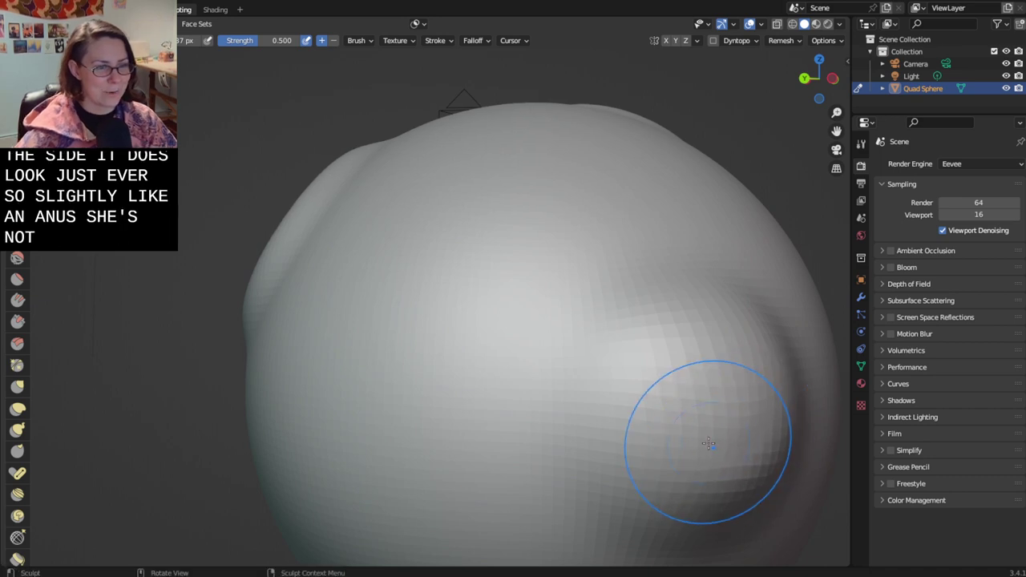
scroll(706, 443, down, 2)
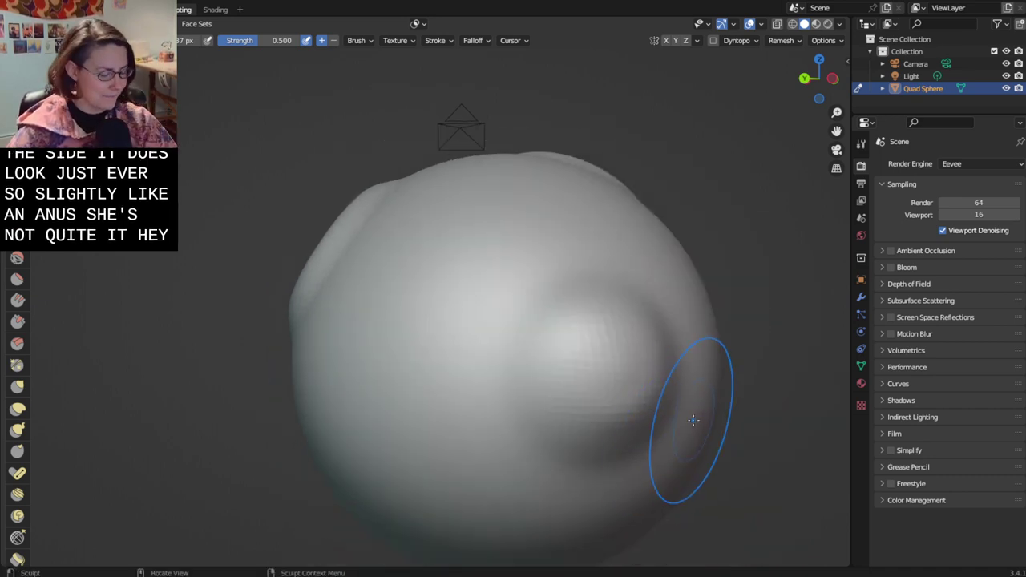
middle_drag(682, 415, 570, 380)
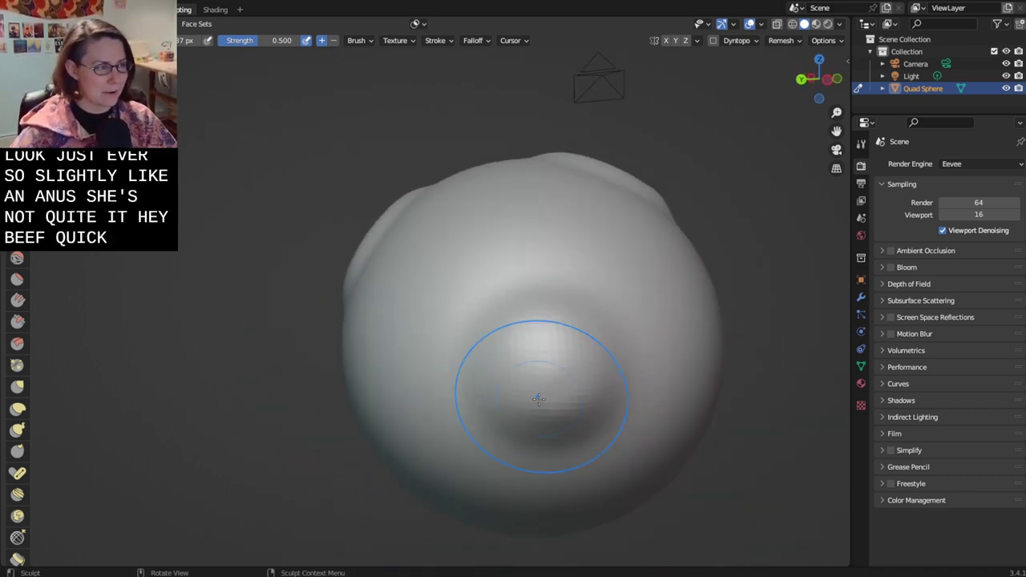
scroll(585, 409, up, 3)
mouse_move(634, 412)
middle_down()
mouse_move(664, 394)
mouse_move(614, 393)
middle_up()
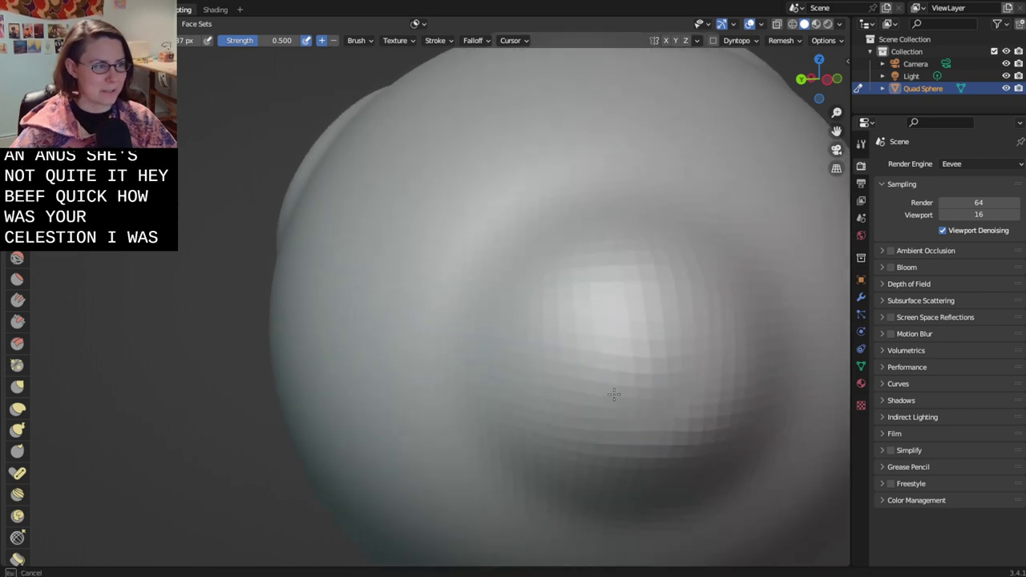
- Try raising a small muzzle bump on the front of the sphere with the Draw brush and undo it
scroll(687, 391, down, 3)
mouse_move(607, 435)
middle_down()
mouse_move(648, 440)
mouse_move(699, 382)
middle_up()
scroll(625, 412, down, 3)
mouse_move(625, 412)
middle_down()
mouse_move(431, 431)
mouse_move(630, 449)
middle_up()
scroll(444, 435, down, 2)
mouse_move(413, 429)
middle_down()
mouse_move(522, 429)
mouse_move(534, 442)
mouse_move(499, 428)
mouse_move(665, 457)
mouse_move(581, 404)
mouse_move(595, 412)
mouse_move(637, 385)
mouse_move(501, 385)
middle_up()
scroll(595, 412, up, 3)
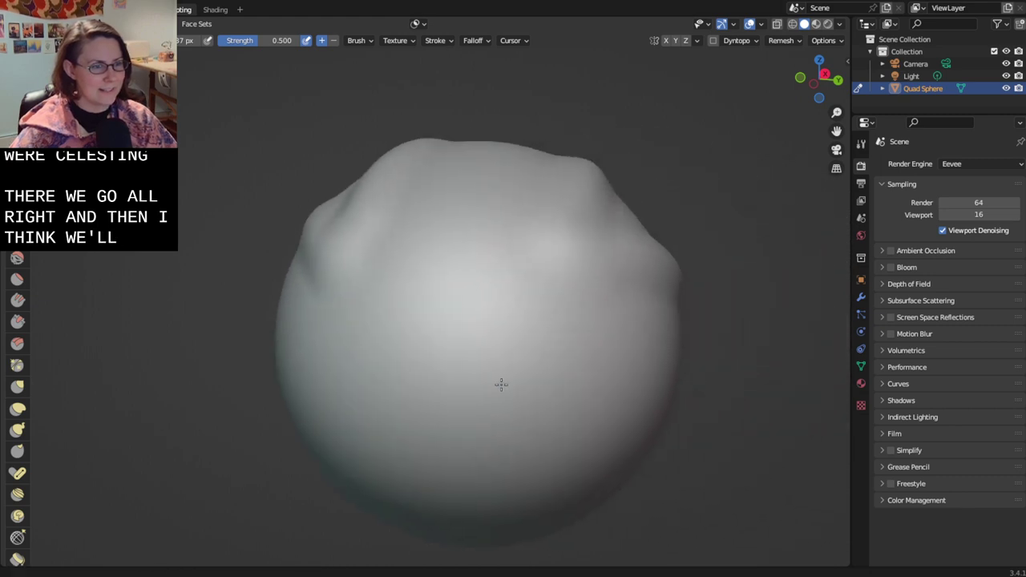
scroll(456, 392, up, 2)
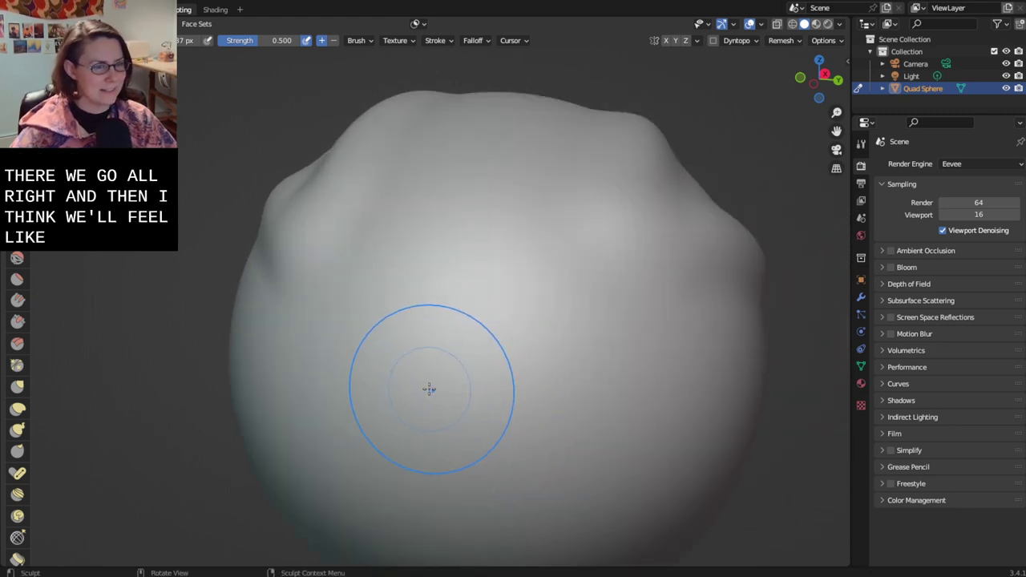
mouse_move(447, 382)
middle_down()
mouse_move(406, 378)
mouse_move(509, 368)
mouse_move(412, 385)
middle_up()
mouse_move(412, 384)
mouse_down()
mouse_move(401, 412)
mouse_move(408, 362)
mouse_move(427, 381)
mouse_up()
middle_drag(551, 389, 525, 382)
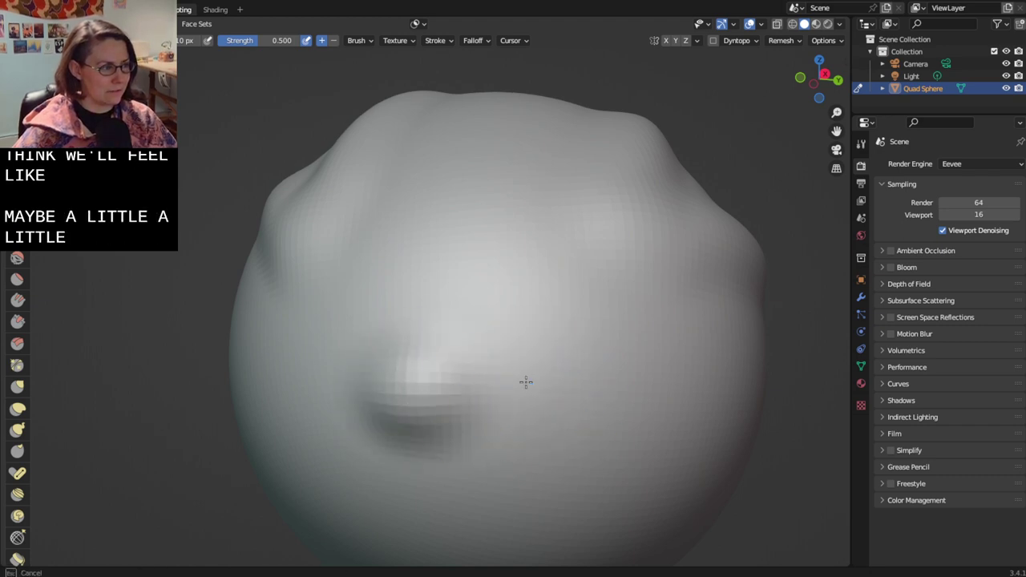
drag(498, 384, 525, 363)
key(ctrl+z)
key(ctrl+z)
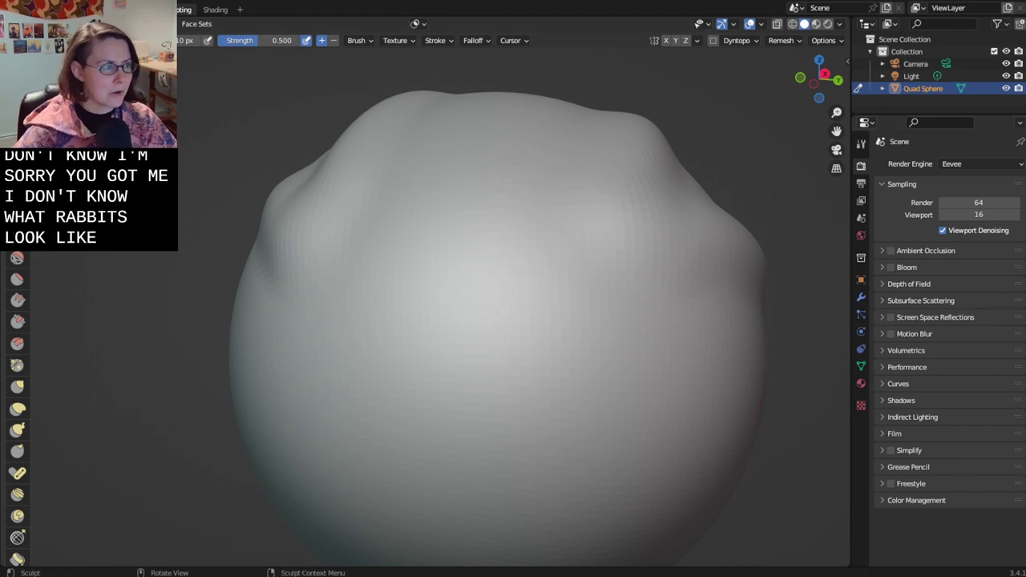
- Switch to the Grab brush at strength 0.400 and pull the lower front of the sphere outward to elongate the face
scroll(657, 319, down, 5)
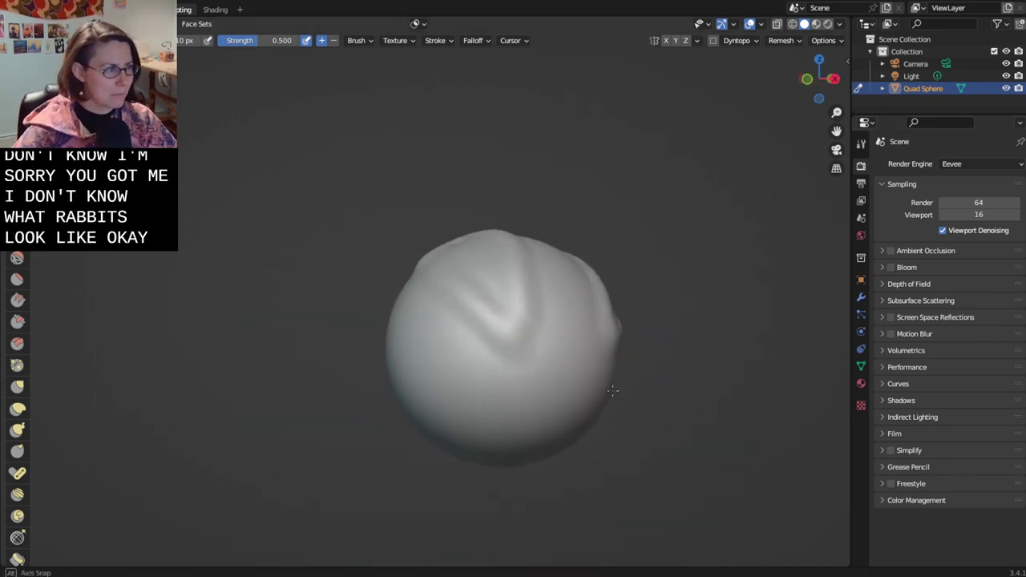
key(s)
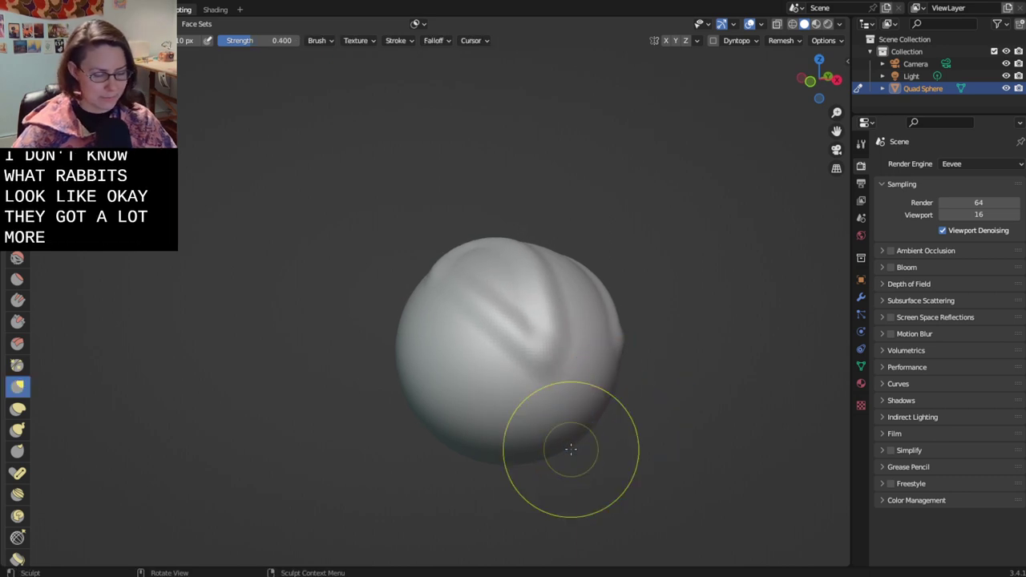
mouse_move(561, 446)
middle_down()
mouse_move(534, 428)
mouse_move(540, 446)
mouse_move(564, 439)
mouse_move(516, 435)
mouse_move(575, 429)
mouse_move(536, 328)
middle_up()
drag(537, 312, 544, 324)
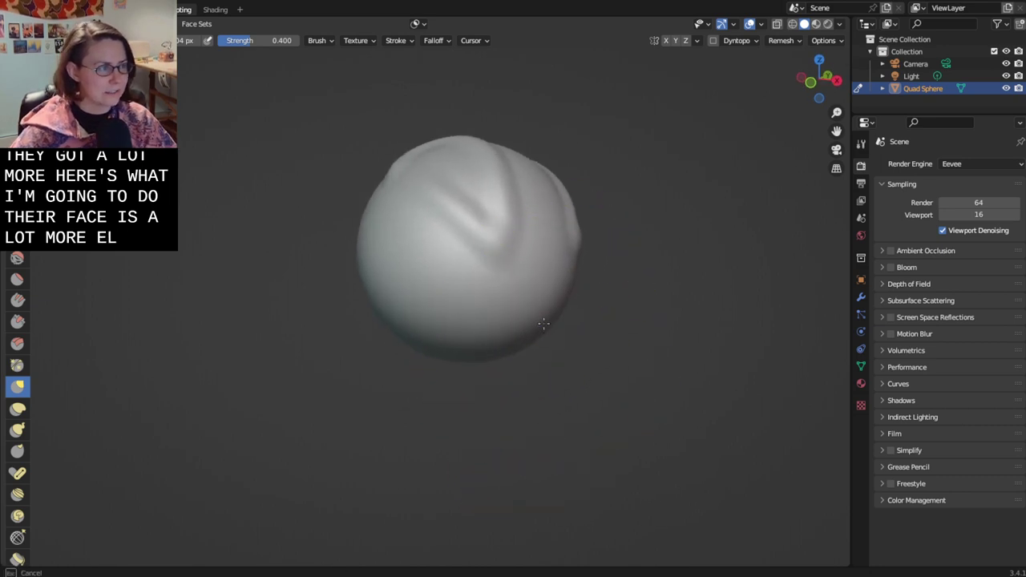
mouse_move(543, 323)
middle_down()
mouse_move(543, 394)
mouse_move(533, 343)
mouse_move(565, 325)
mouse_move(501, 323)
mouse_move(483, 350)
mouse_move(488, 367)
mouse_move(650, 358)
mouse_move(590, 321)
mouse_move(628, 339)
middle_up()
- Switch to the Smooth brush at strength 0.700, reduce its size and even out the pulled lower front of the face
key(x)
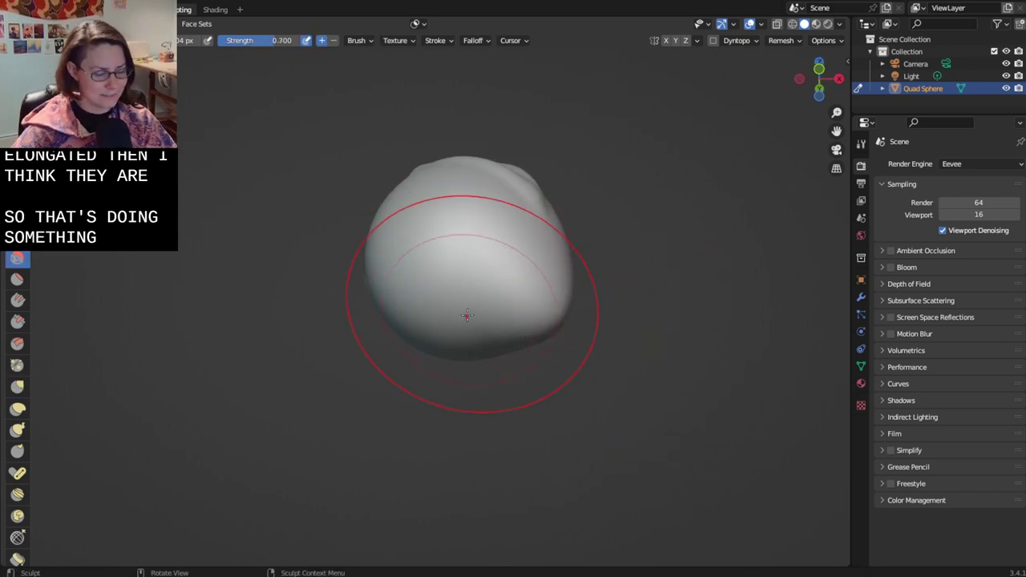
key(bracketleft)
key(bracketleft)
key(bracketleft)
key(bracketleft)
drag(482, 290, 476, 233)
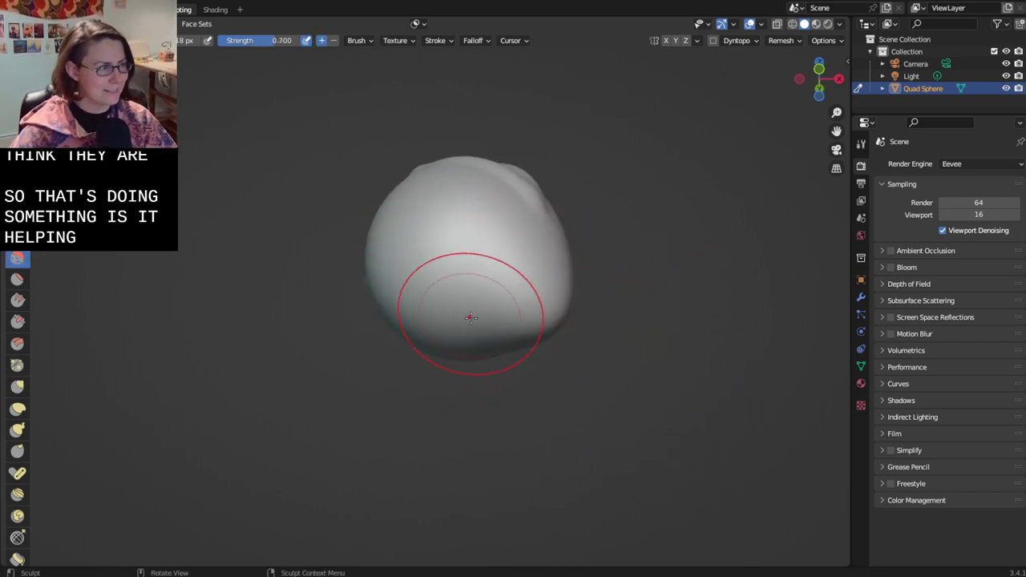
- Switch to the Crease brush in subtract mode with a 38 px radius and a strength of 0.525
mouse_move(521, 345)
middle_down()
mouse_move(355, 280)
mouse_move(451, 246)
mouse_move(416, 296)
mouse_move(451, 368)
mouse_move(398, 348)
middle_up()
scroll(501, 395, up, 2)
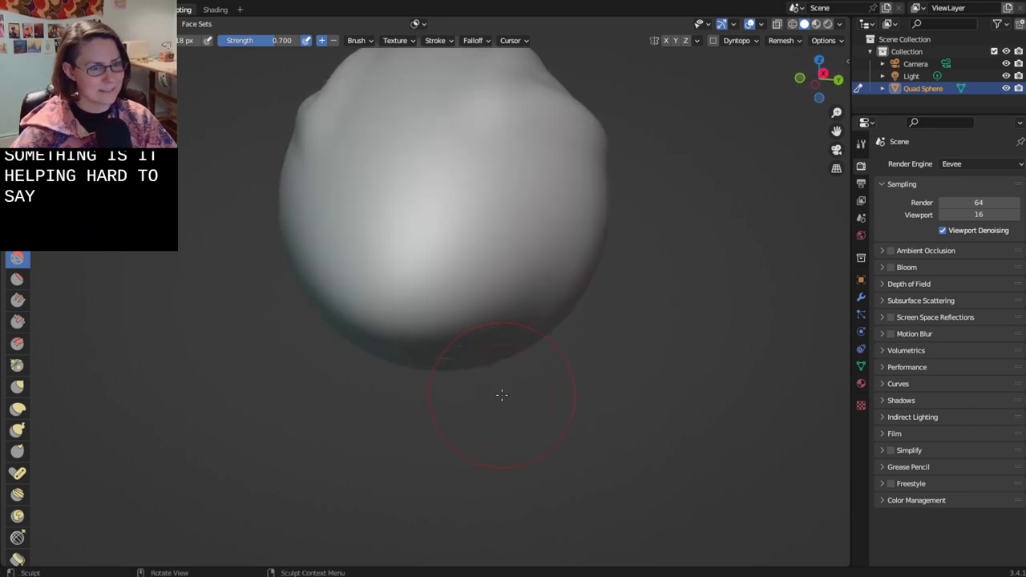
mouse_move(502, 394)
shift+middle_down()
mouse_move(572, 412)
mouse_move(574, 428)
mouse_move(639, 447)
shift+middle_up()
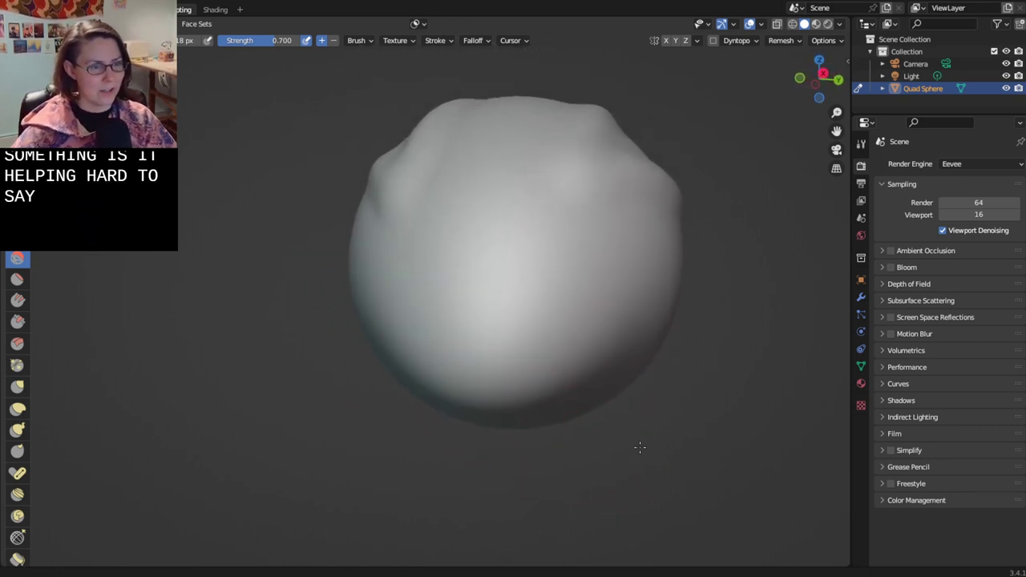
scroll(637, 433, up, 2)
middle_drag(655, 410, 622, 407)
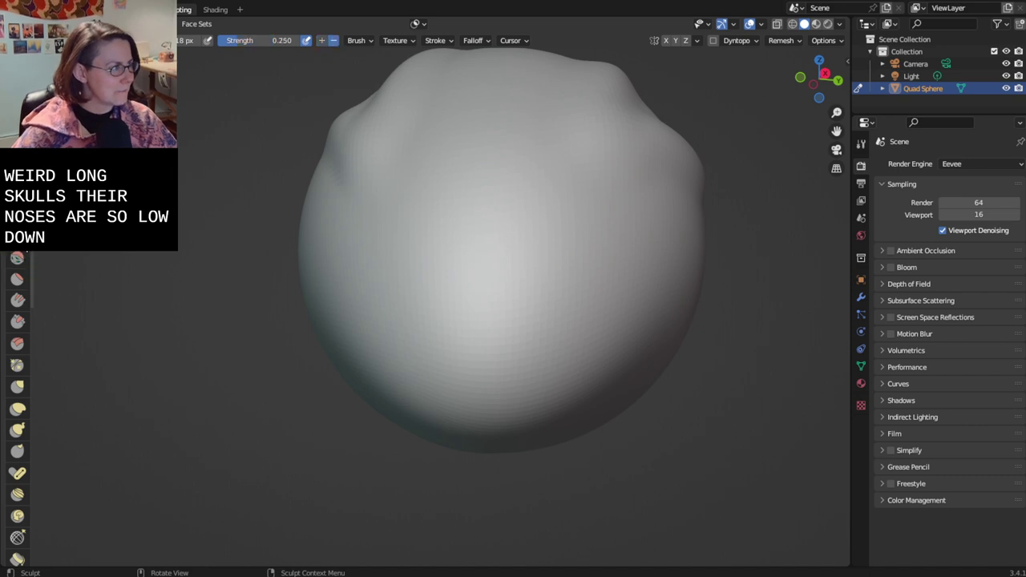
key(bracketleft)
key(bracketleft)
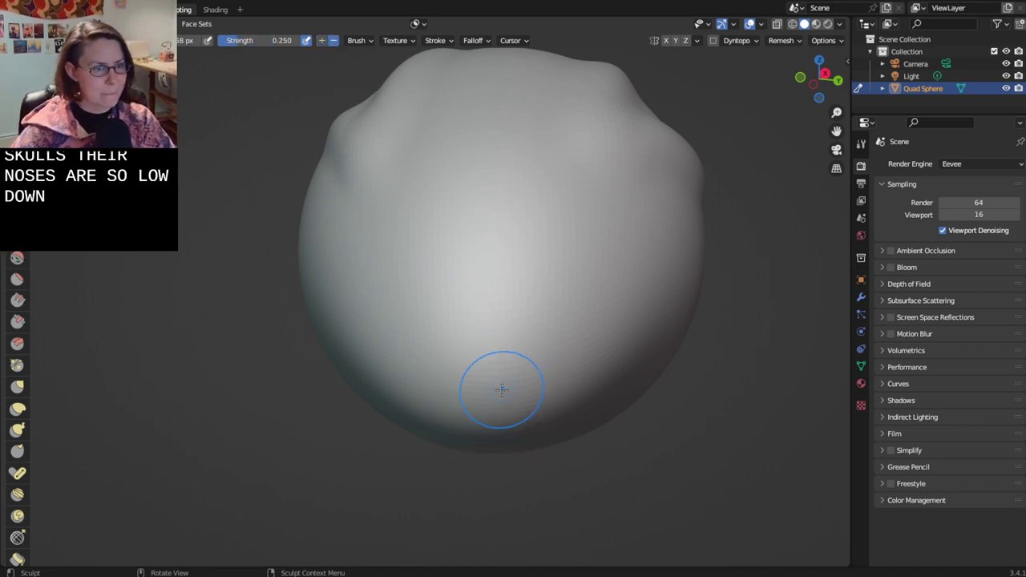
right_click(502, 390)
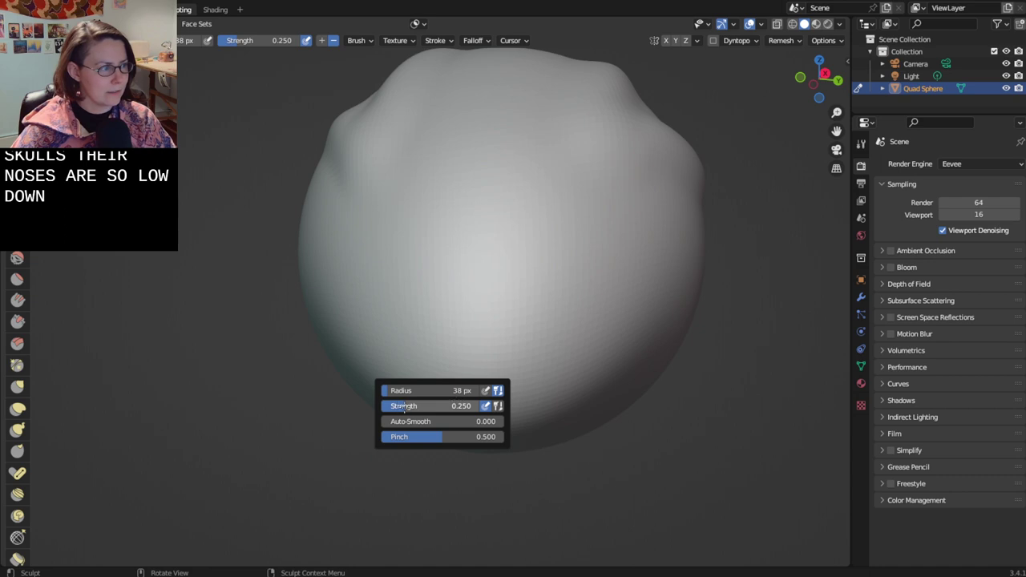
mouse_move(431, 407)
mouse_down()
mouse_move(394, 389)
mouse_move(440, 406)
mouse_up()
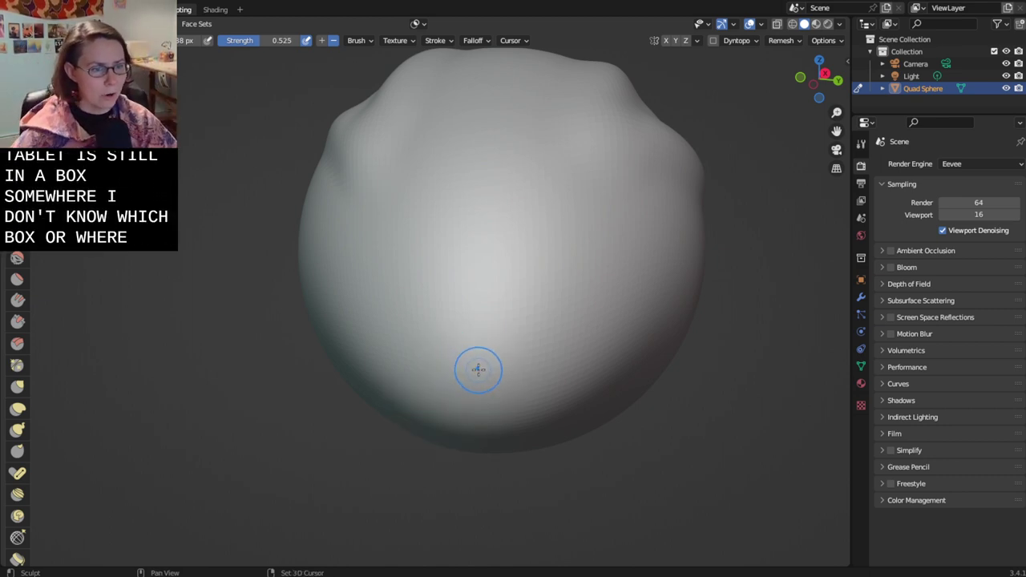
- Try short crease strokes low on the front of the face for the nose and undo them
mouse_move(458, 366)
shift+middle_down()
mouse_move(532, 408)
mouse_move(556, 382)
mouse_move(539, 370)
shift+middle_up()
scroll(577, 403, up, 1)
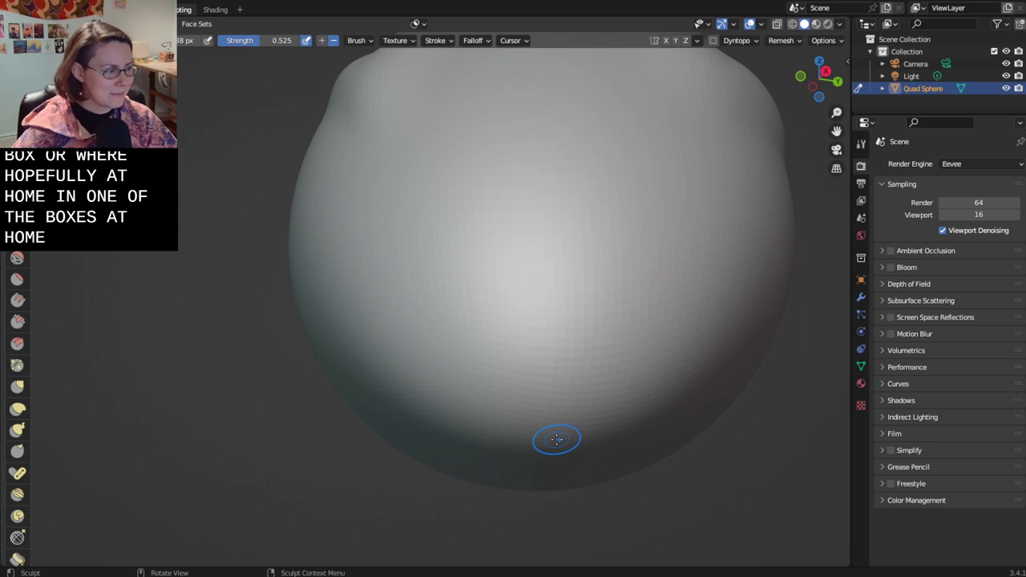
mouse_move(518, 394)
mouse_down()
mouse_move(509, 383)
mouse_move(547, 419)
mouse_move(589, 377)
mouse_move(561, 405)
mouse_move(507, 383)
mouse_up()
key(ctrl+z)
middle_drag(544, 410, 501, 433)
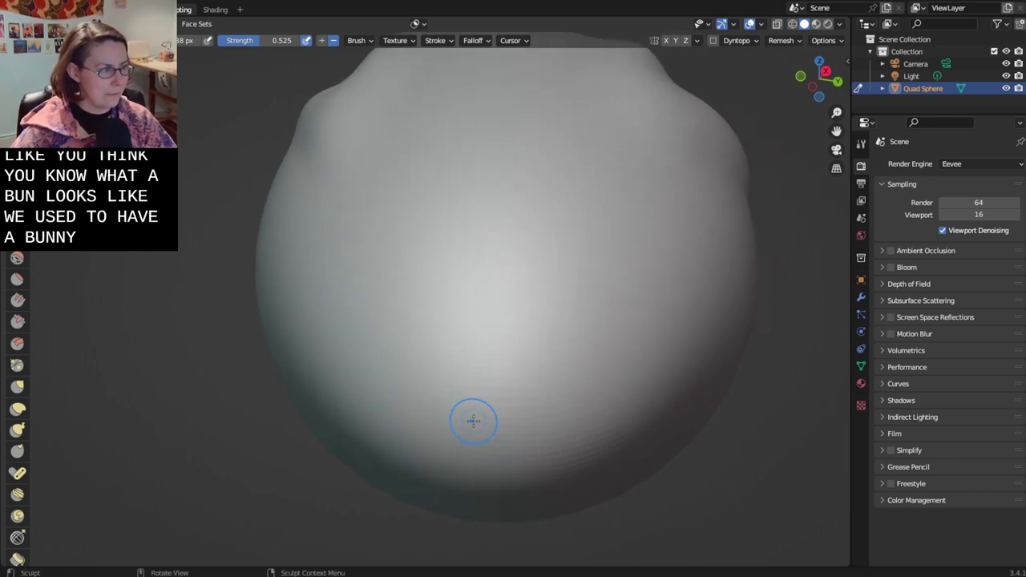
mouse_move(473, 420)
mouse_down()
mouse_move(520, 451)
mouse_move(567, 407)
mouse_move(514, 442)
mouse_move(494, 434)
mouse_move(513, 444)
mouse_move(551, 414)
mouse_move(513, 439)
mouse_move(478, 417)
mouse_up()
key(ctrl+z)
- Carve a small, shallow V-shaped nose crease low on the centre of the face
middle_drag(494, 426, 505, 396)
scroll(529, 385, up, 2)
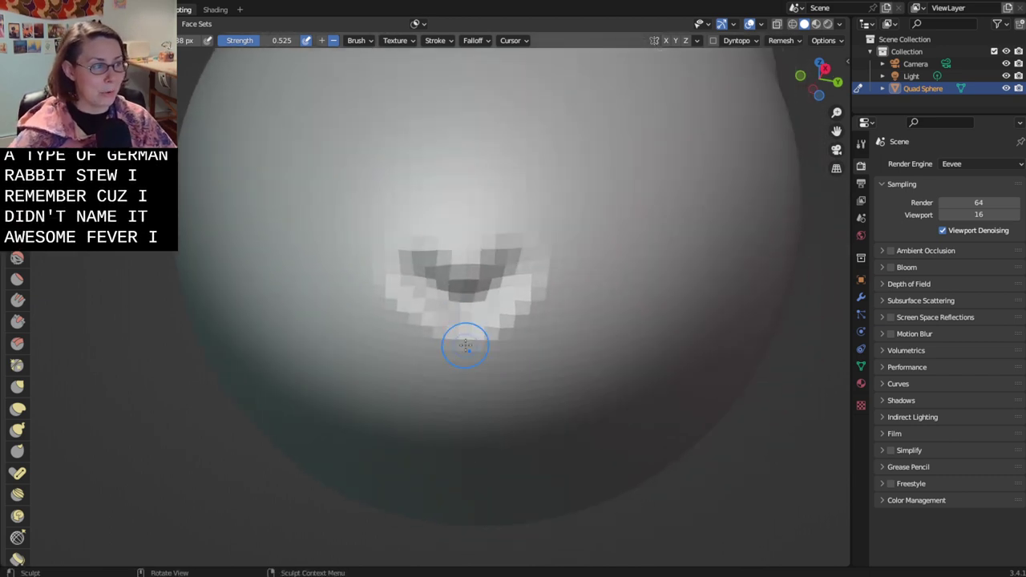
drag(402, 264, 523, 258)
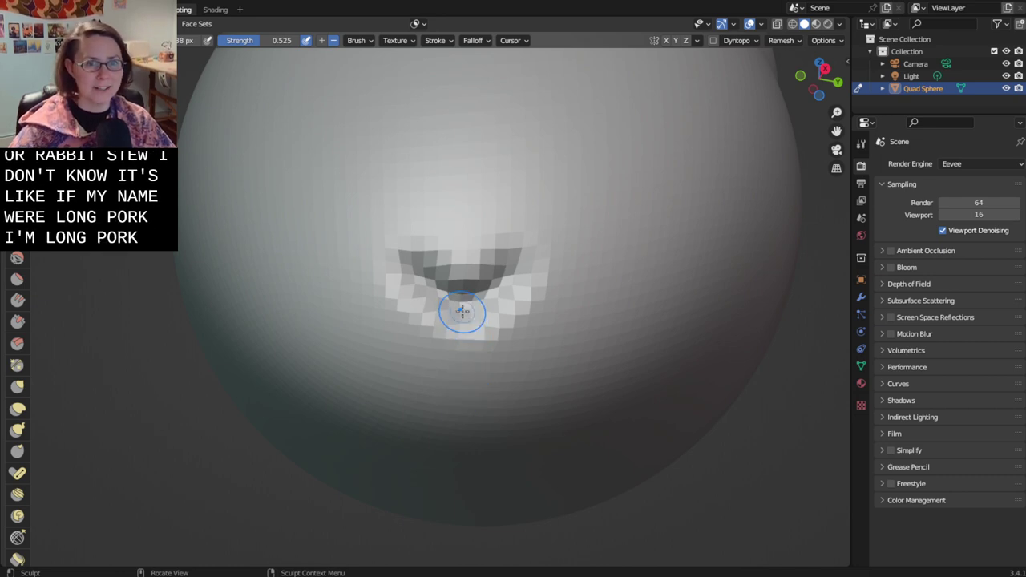
- Try a short vertical crease running down from the nose and undo it
drag(461, 312, 469, 393)
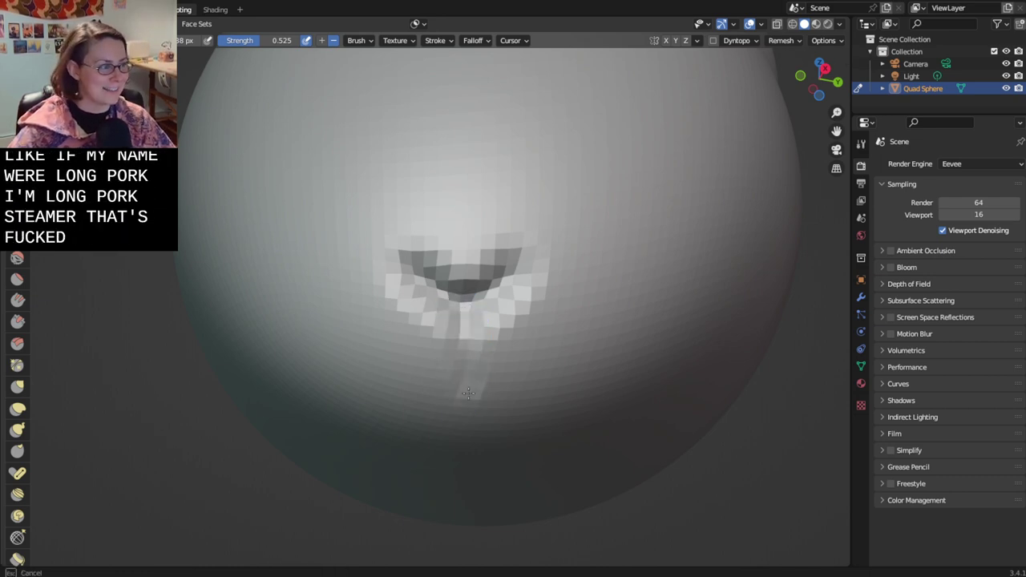
mouse_move(469, 334)
mouse_down()
mouse_move(465, 315)
mouse_move(465, 331)
mouse_up()
key(ctrl+z)
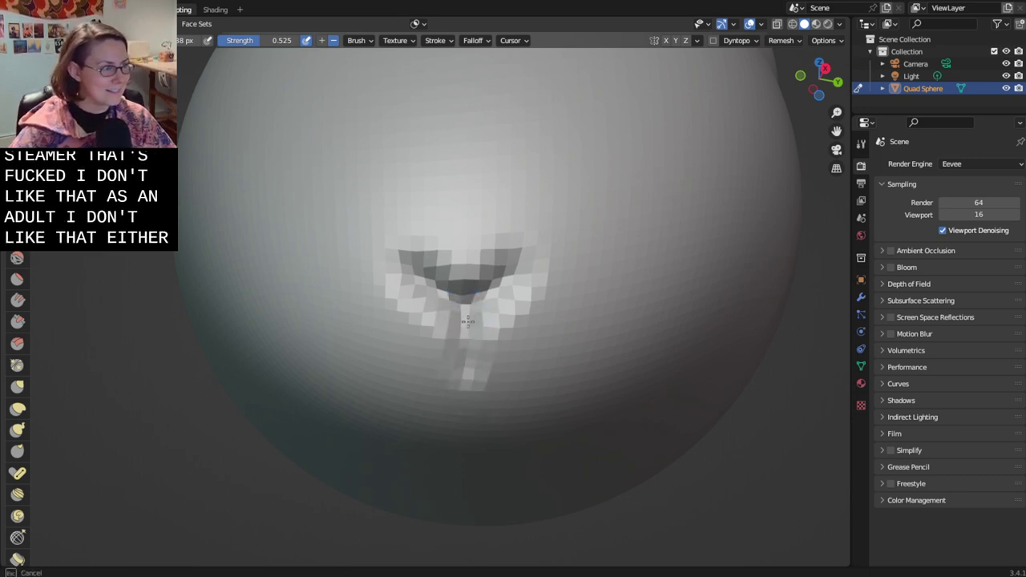
- Switch to the Draw brush at strength 0.500 and indent a small round eye socket below one ear, well above the nose
scroll(469, 373, down, 5)
mouse_move(469, 377)
middle_down()
mouse_move(457, 401)
mouse_move(428, 408)
mouse_move(455, 394)
mouse_move(480, 405)
mouse_move(435, 394)
mouse_move(485, 423)
mouse_move(470, 456)
middle_up()
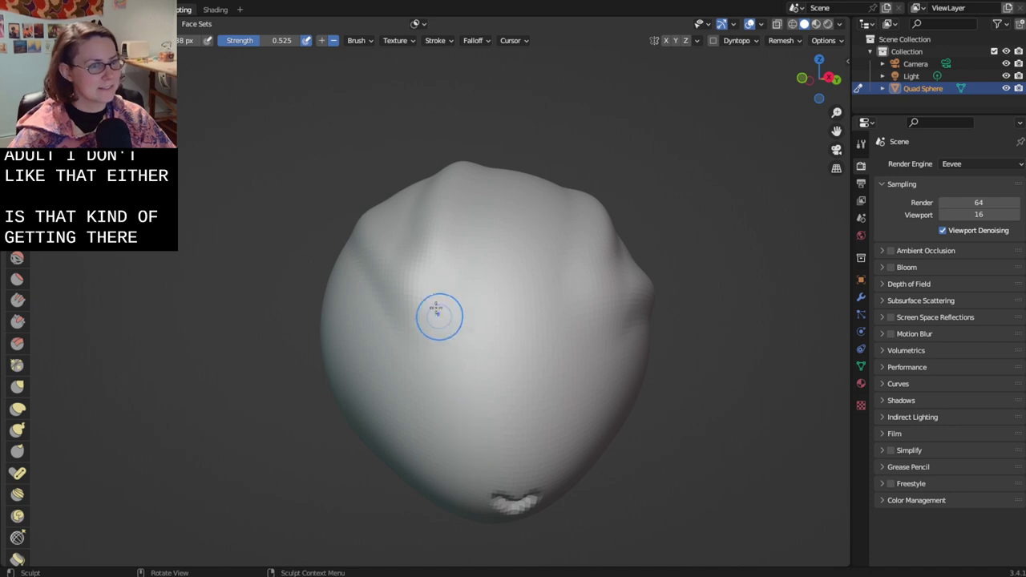
mouse_move(439, 316)
middle_down()
mouse_move(355, 270)
mouse_move(340, 403)
middle_up()
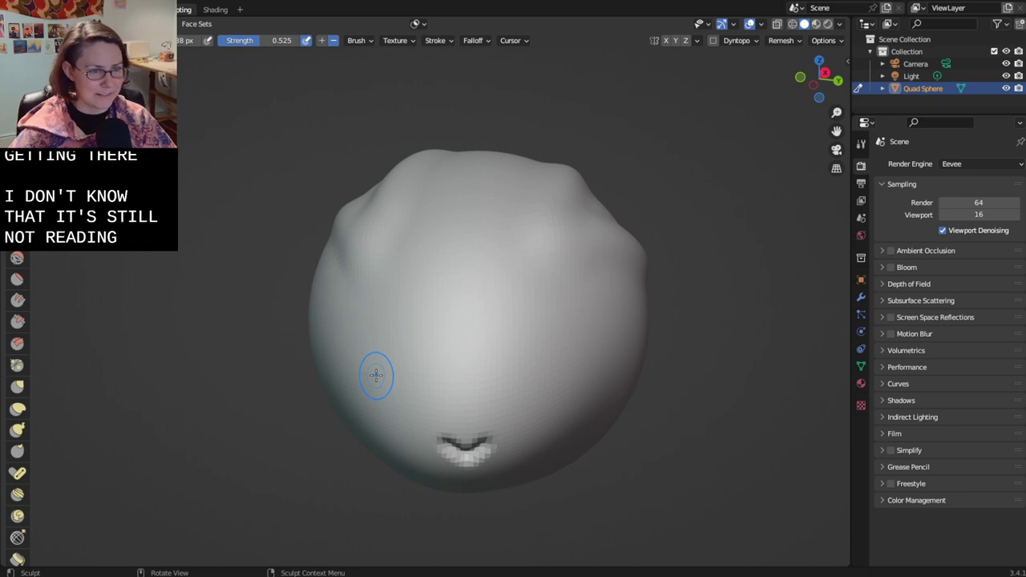
mouse_move(373, 374)
middle_down()
mouse_move(569, 419)
mouse_move(588, 401)
mouse_move(600, 430)
mouse_move(503, 358)
middle_up()
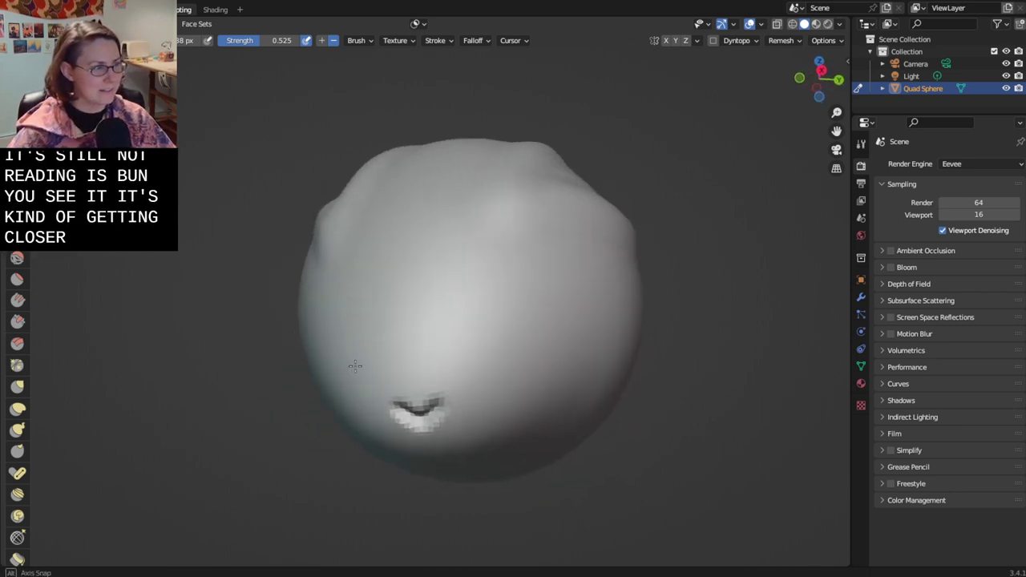
scroll(503, 359, up, 2)
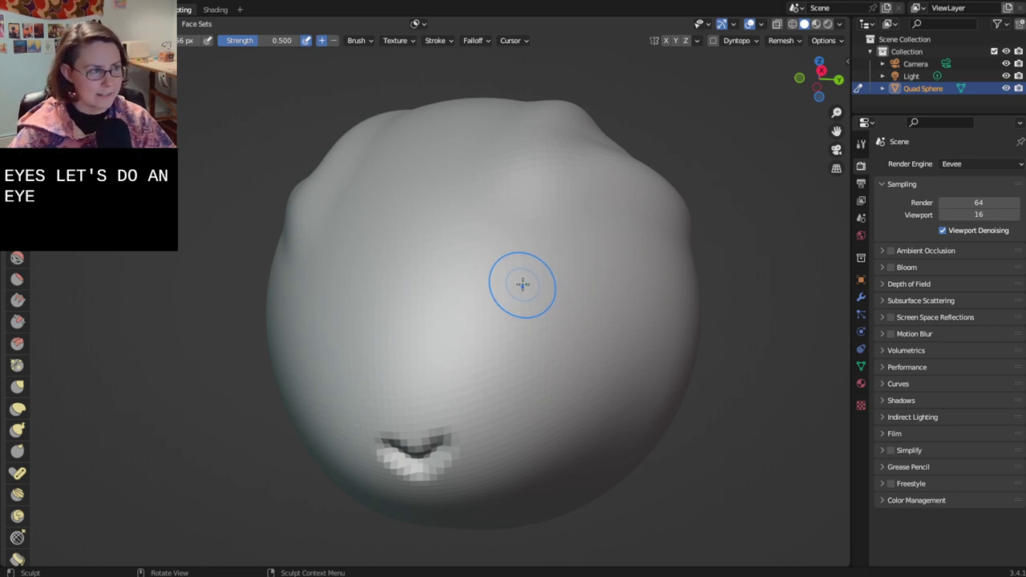
middle_drag(528, 290, 576, 290)
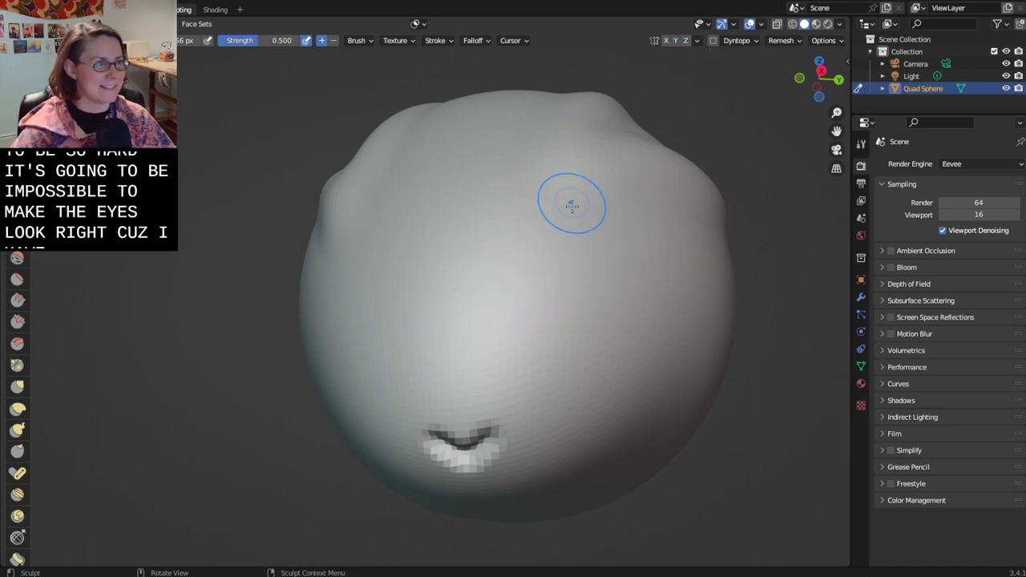
middle_drag(575, 272, 602, 275)
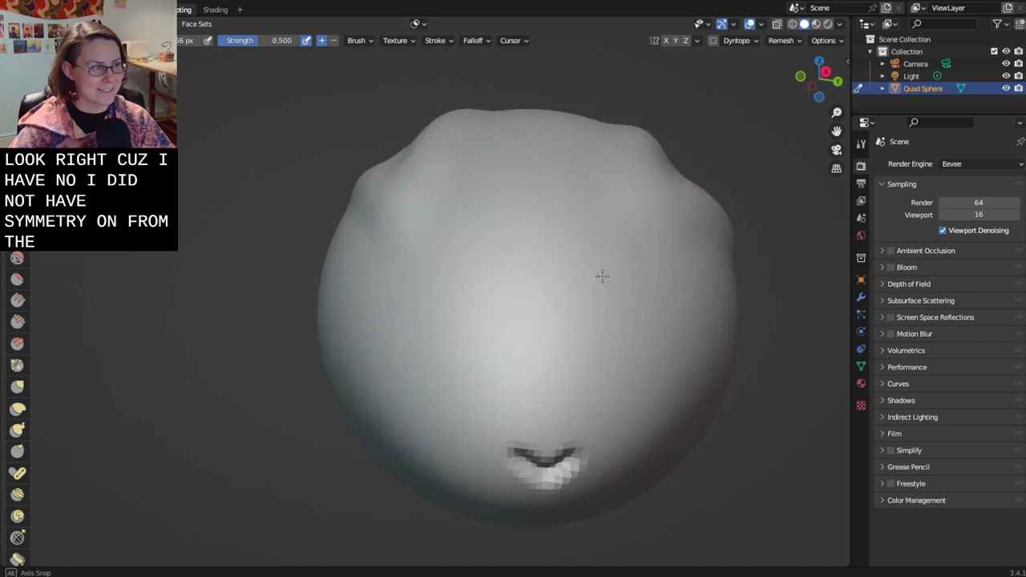
middle_drag(605, 337, 532, 328)
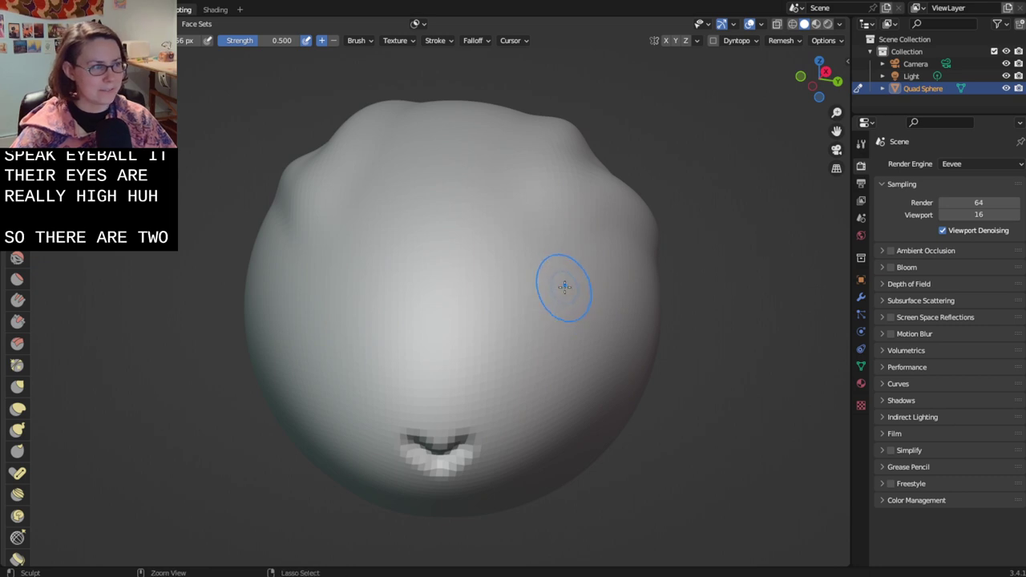
mouse_move(566, 285)
mouse_down()
mouse_move(556, 285)
mouse_move(561, 297)
mouse_up()
mouse_move(561, 297)
middle_down()
mouse_move(508, 314)
mouse_move(557, 311)
mouse_move(549, 343)
mouse_move(509, 353)
mouse_move(481, 341)
middle_up()
- Try a raised lump for the second eye on the opposite side of the face and undo it
middle_drag(338, 310, 343, 314)
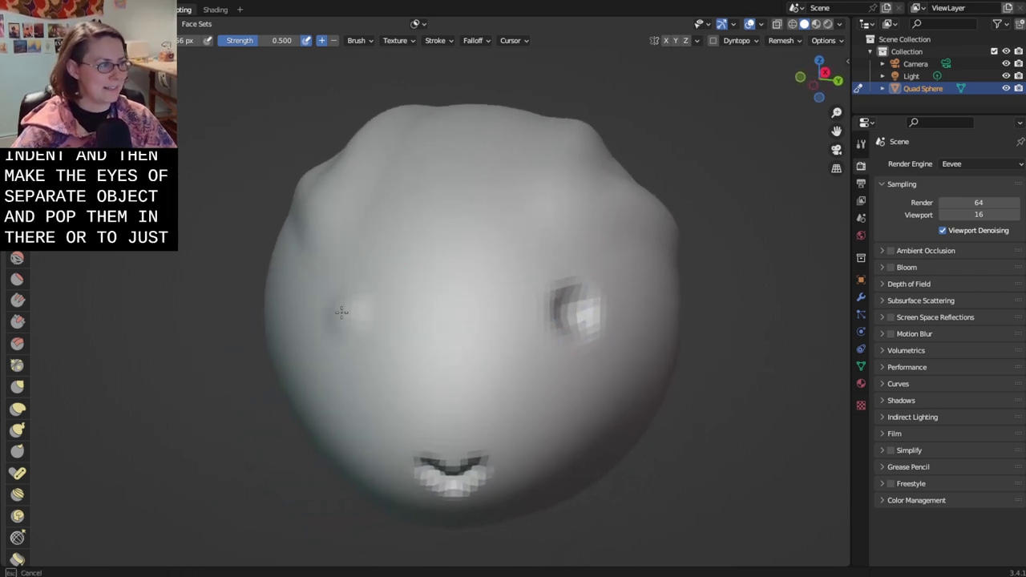
drag(342, 313, 350, 318)
key(ctrl+z)
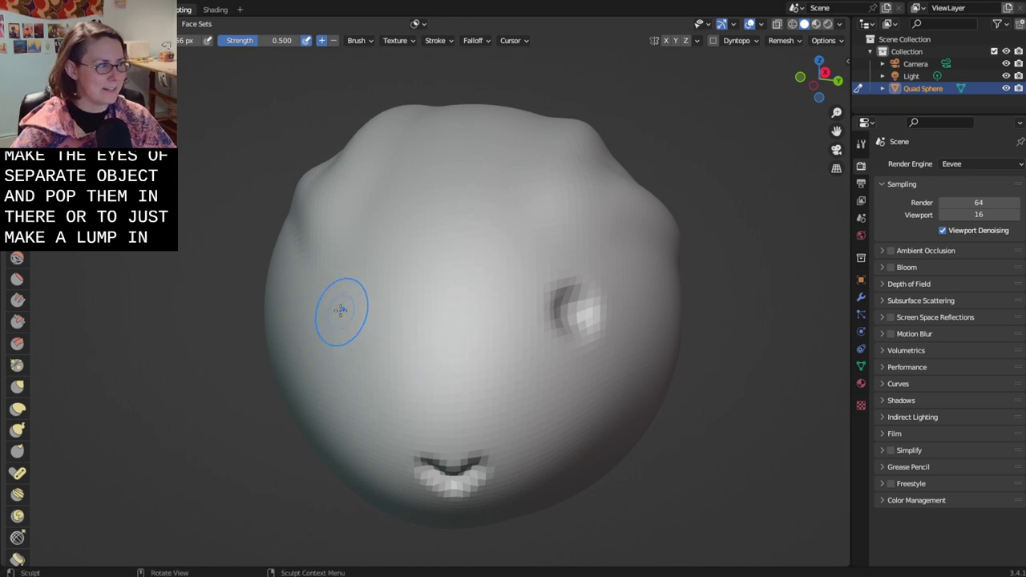
- Set the Draw brush strength to 0.887, indent a matching second eye socket and deepen the first one
mouse_move(341, 311)
middle_down()
mouse_move(351, 302)
mouse_move(330, 325)
middle_up()
right_click(330, 325)
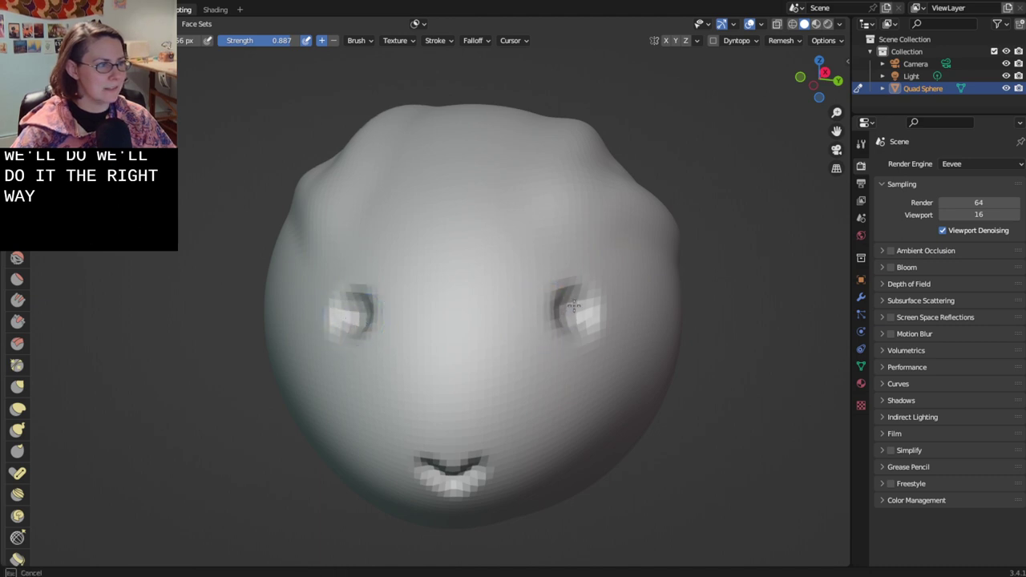
mouse_move(570, 309)
middle_down()
mouse_move(529, 336)
mouse_move(575, 353)
mouse_move(446, 365)
mouse_move(561, 369)
mouse_move(465, 370)
mouse_move(491, 378)
middle_up()
scroll(564, 351, down, 3)
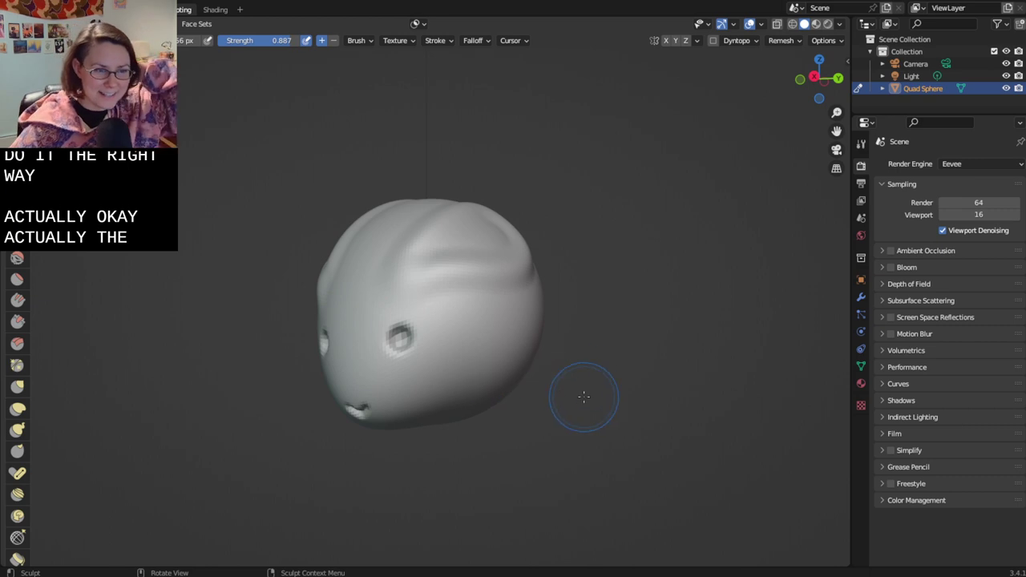
mouse_move(593, 397)
middle_down()
mouse_move(658, 396)
mouse_move(596, 348)
middle_up()
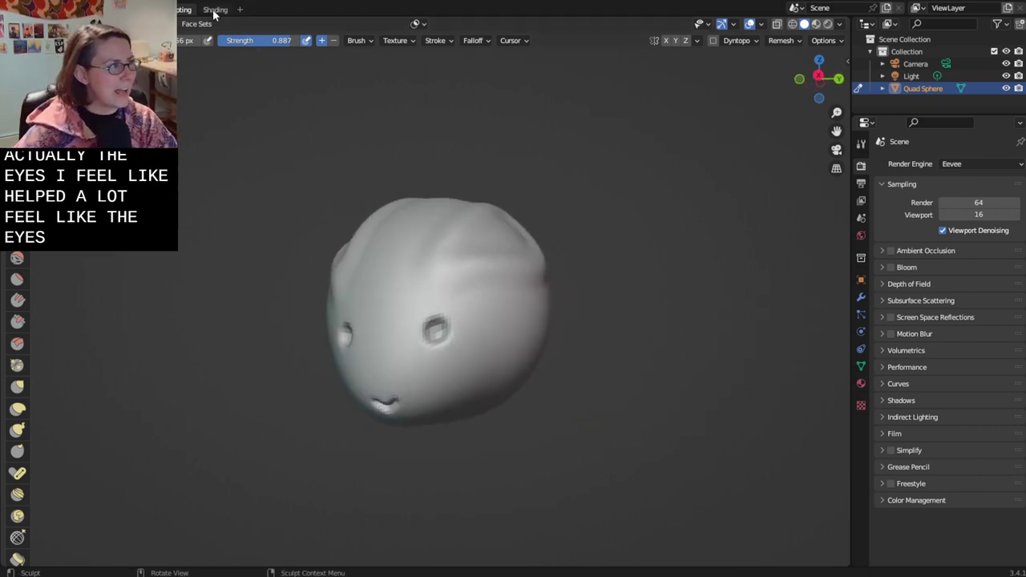
- Add a Compositing workspace to the project
click(238, 10)
mouse_move(245, 34)
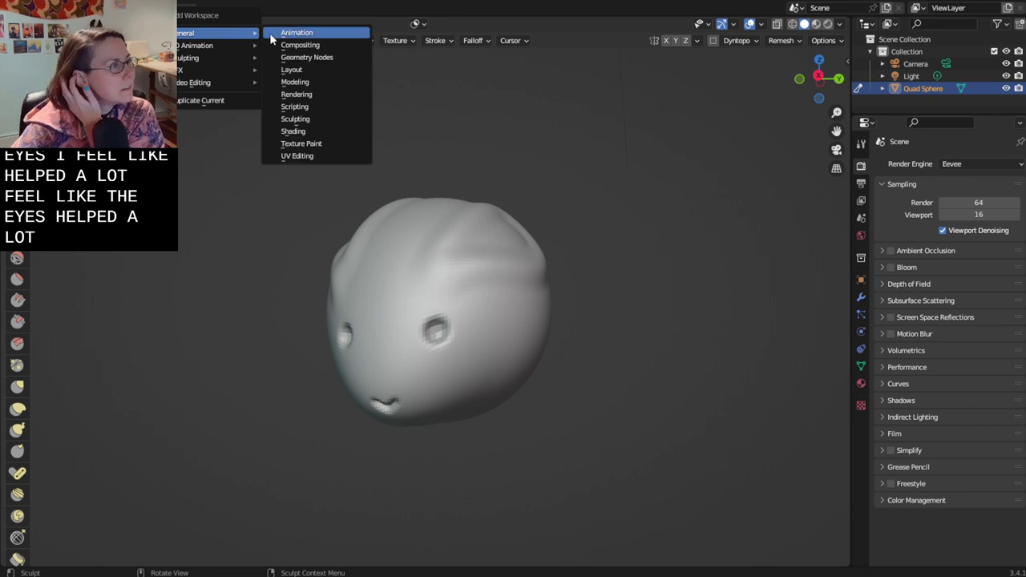
click(298, 46)
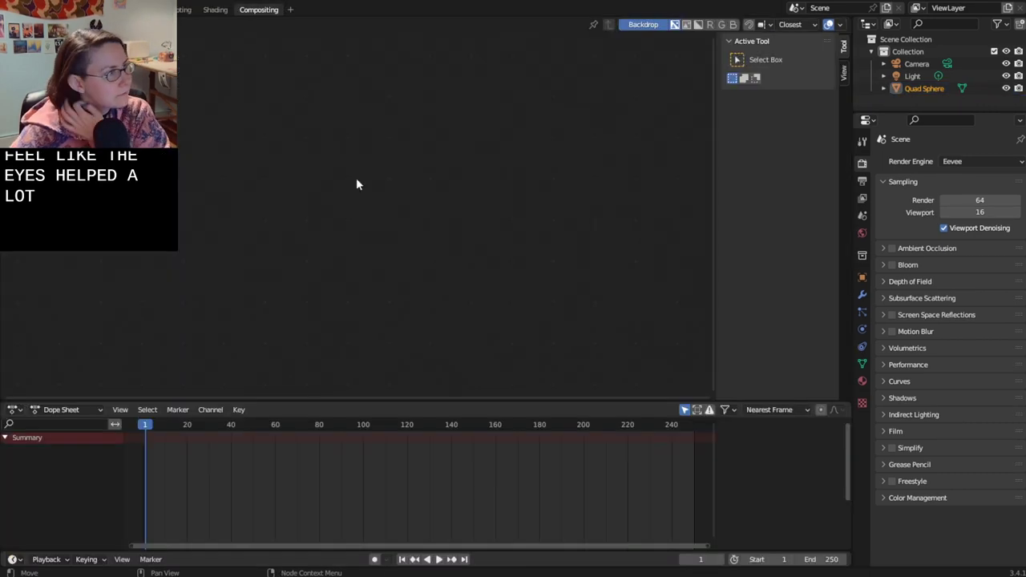
- Add a general Modeling workspace to the project and switch to it
click(288, 10)
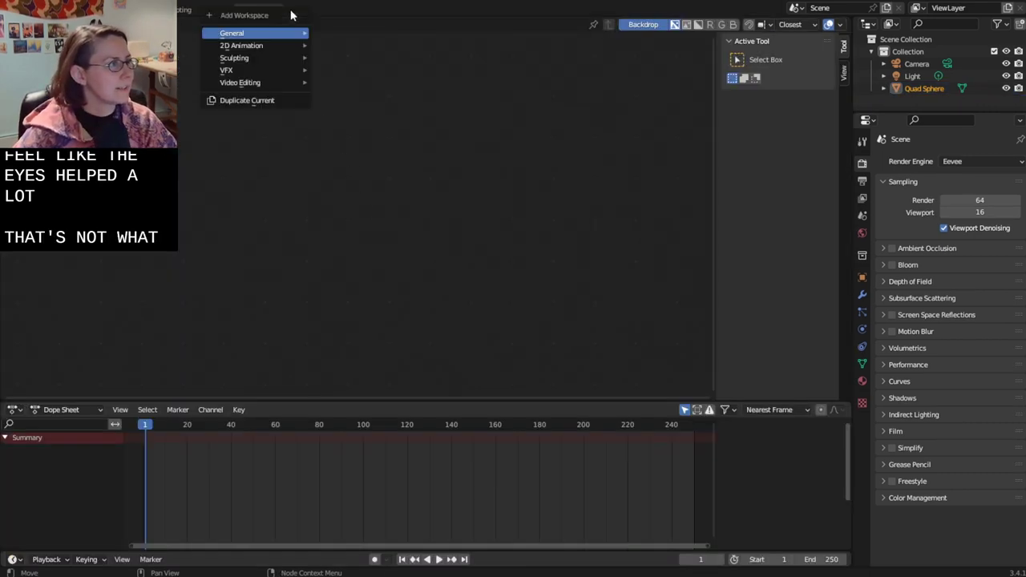
mouse_move(279, 34)
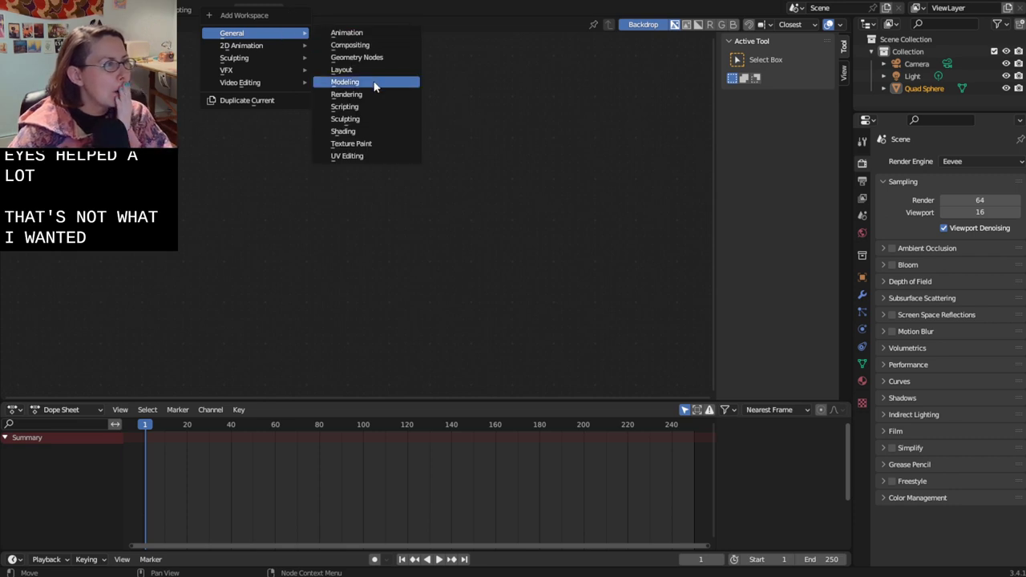
click(369, 82)
click(259, 10)
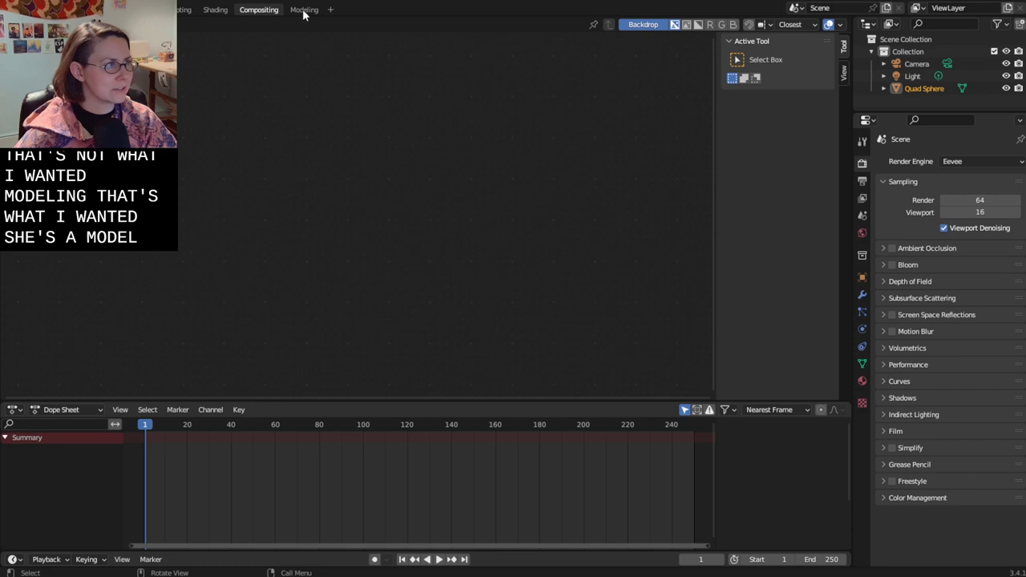
click(303, 10)
- Return to Object Mode, add a UV sphere and move it along the Y axis until it protrudes from the head's side
mouse_move(586, 298)
middle_down()
mouse_move(540, 305)
mouse_move(566, 325)
middle_up()
key(Tab)
key(shift+a)
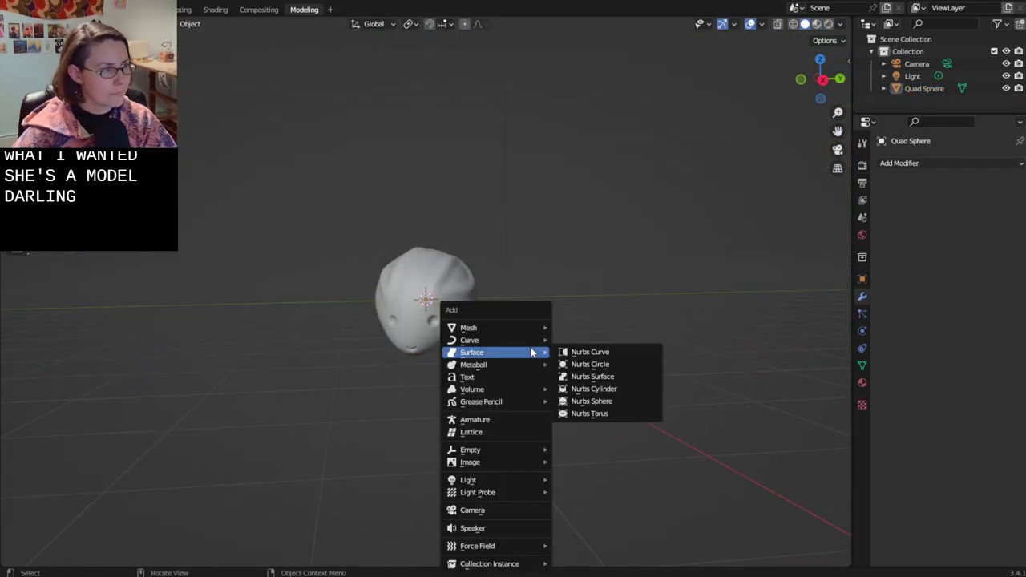
mouse_move(536, 328)
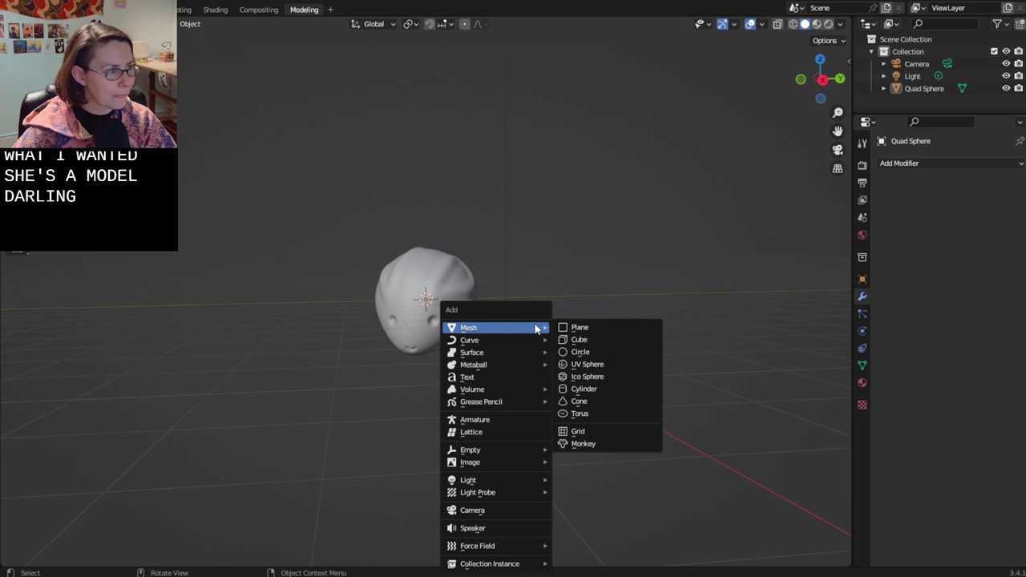
click(587, 366)
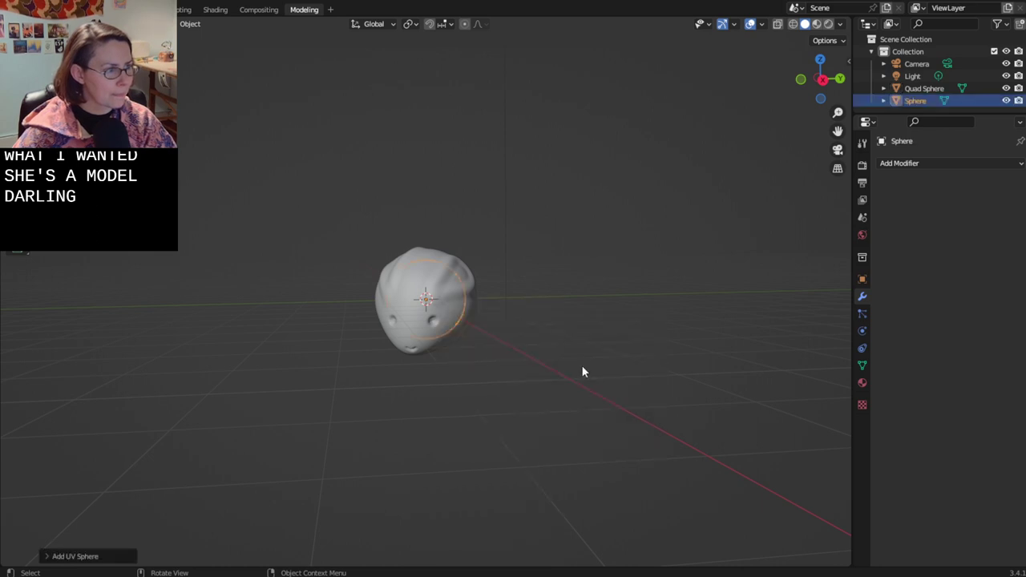
key(g)
key(y)
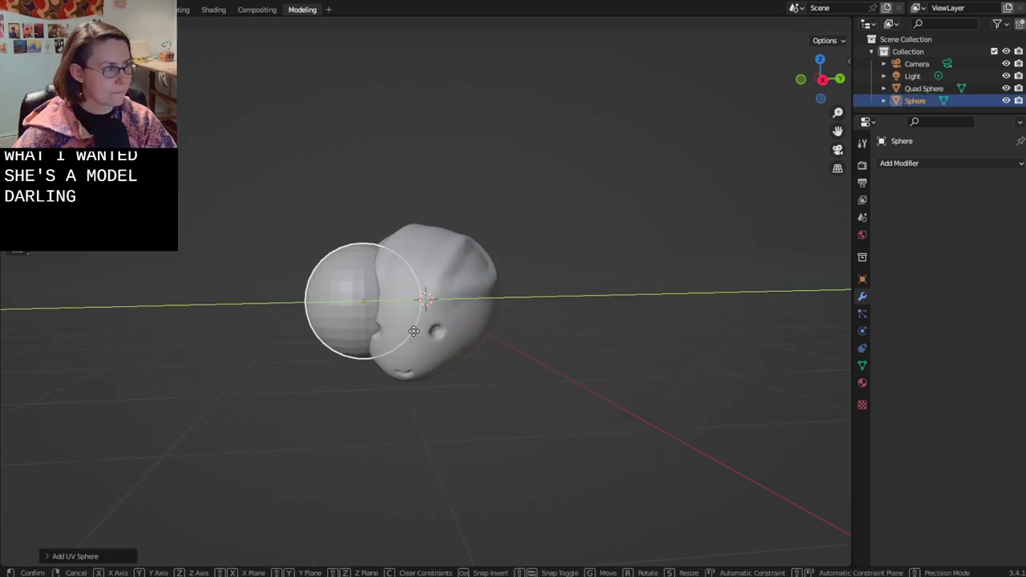
click(411, 329)
- Scale the new sphere down to eye size and move it along the Y axis until it clears the head
middle_drag(413, 330, 492, 257)
key(s)
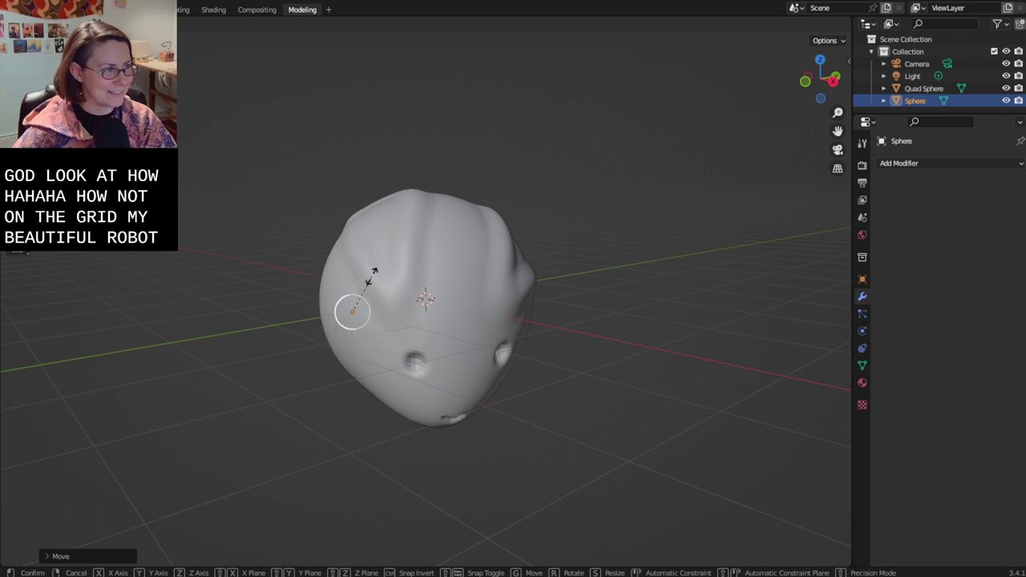
click(368, 291)
key(g)
key(y)
click(330, 335)
scroll(353, 321, up, 3)
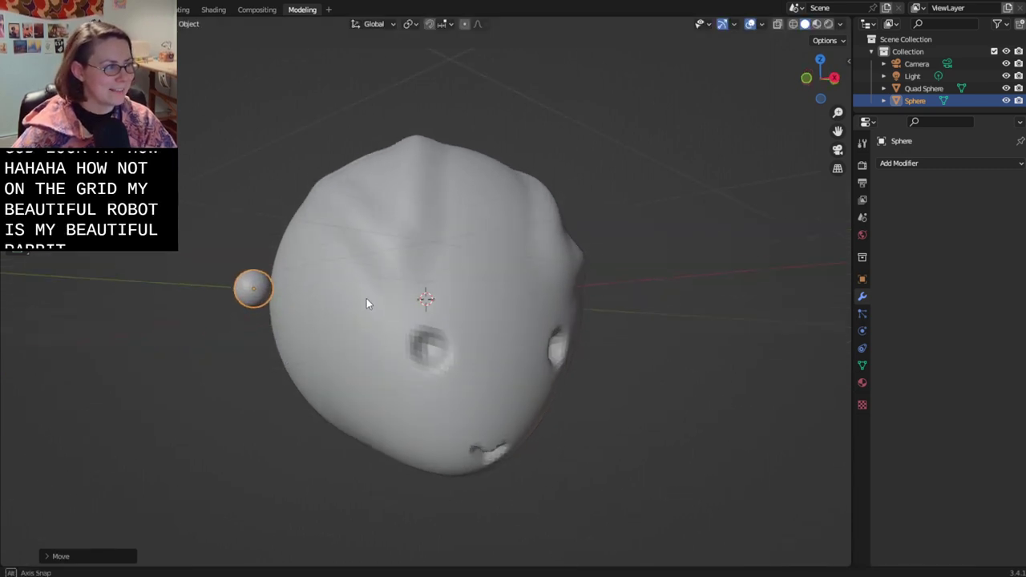
- Shift the small sphere along the Z and X axes to bring it beside the nearest eye socket
key(g)
key(z)
click(343, 350)
key(g)
key(x)
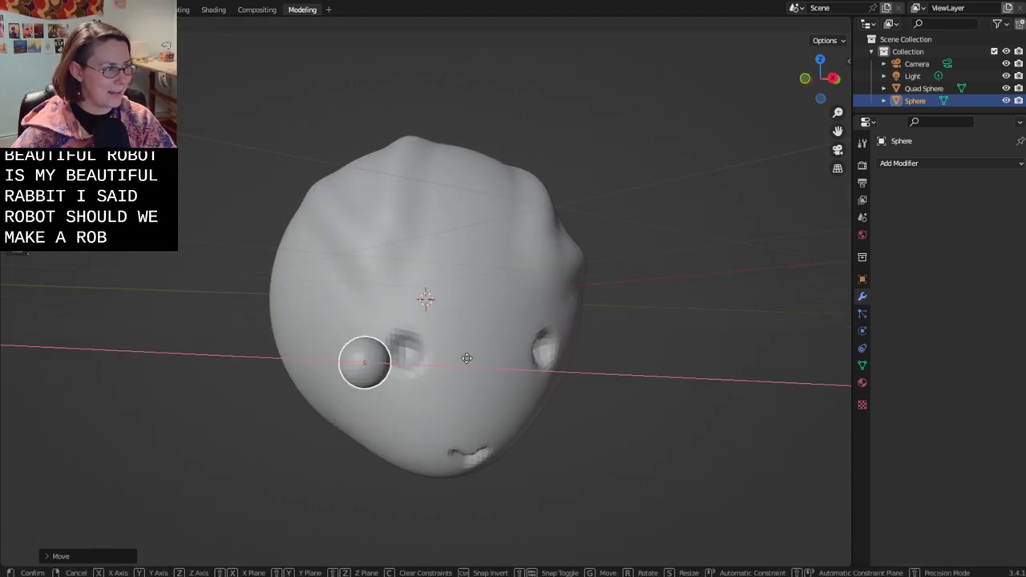
click(472, 360)
middle_drag(472, 360, 407, 433)
- Adjust the small sphere freely from several angles until it sits inside the first eye socket
key(g)
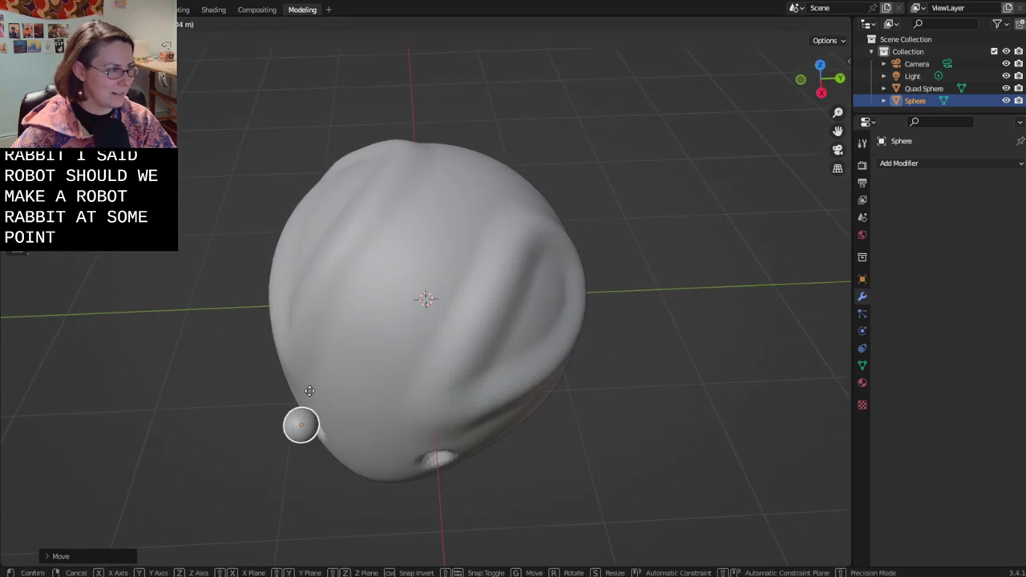
click(321, 396)
middle_drag(321, 396, 484, 434)
key(g)
click(330, 339)
key(g)
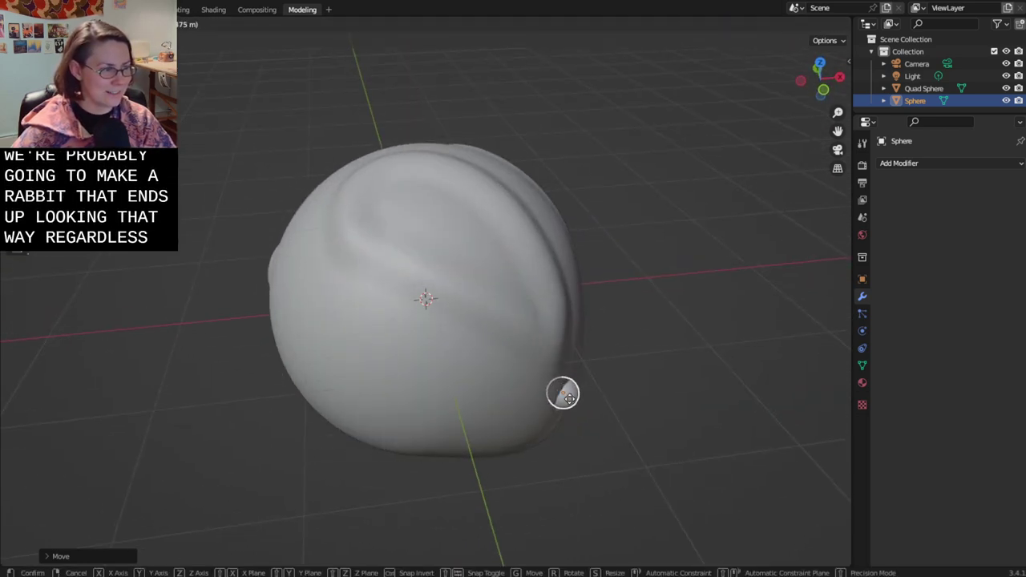
click(565, 396)
middle_drag(565, 396, 432, 413)
scroll(432, 309, up, 2)
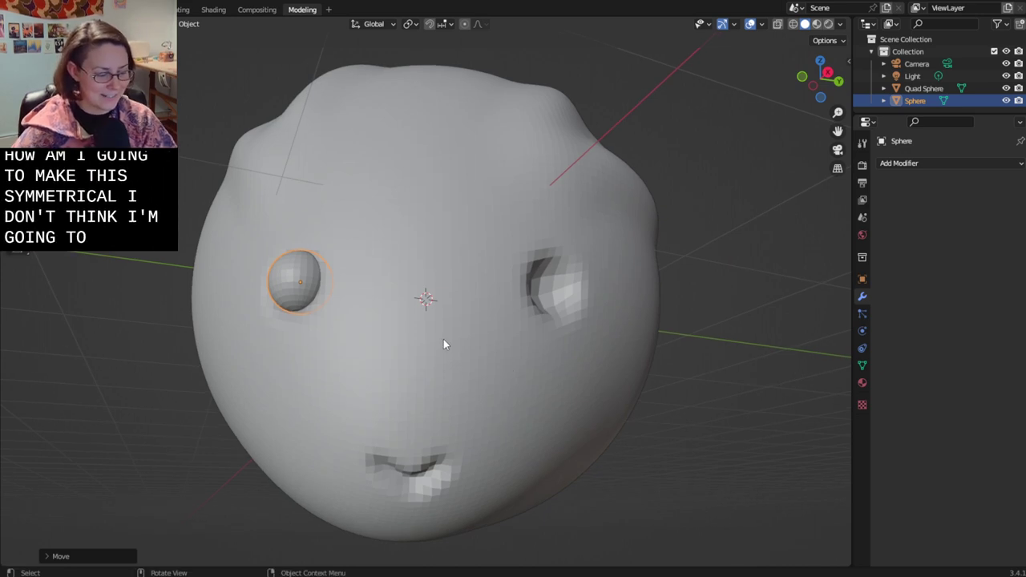
- Make a linked duplicate of the eye sphere and seat it in the opposite eye socket
key(d)
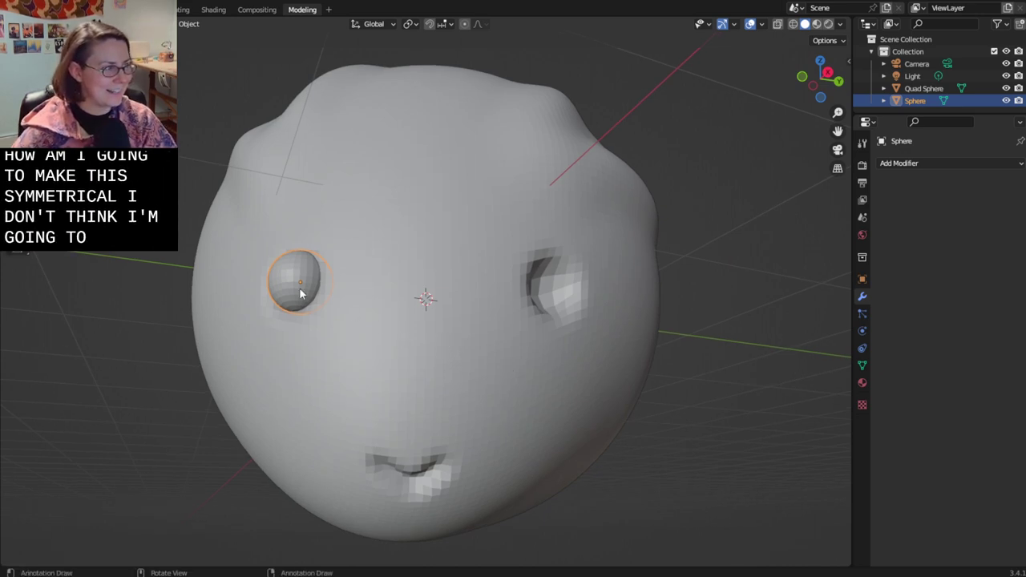
key(shift+d)
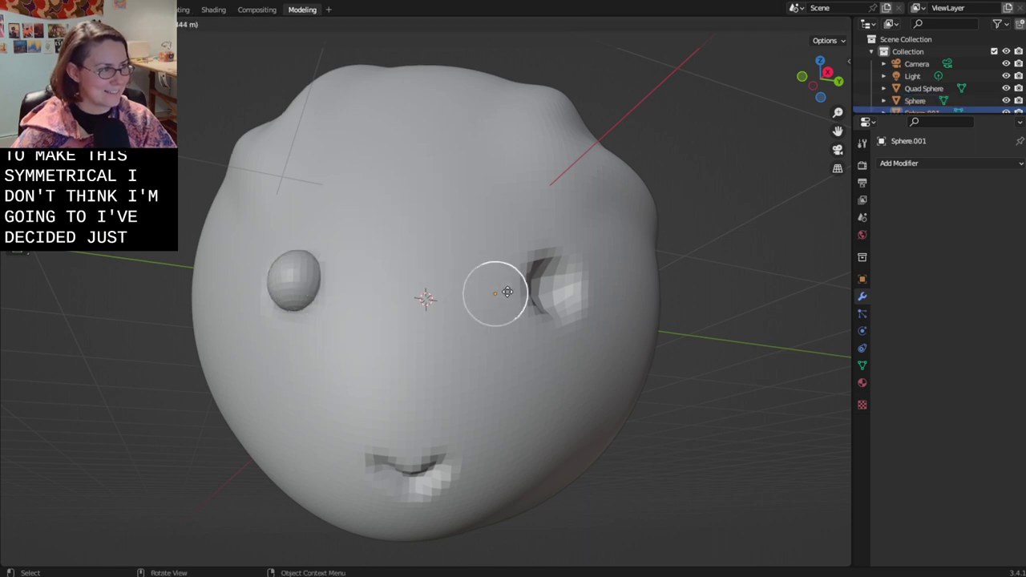
click(552, 293)
middle_drag(552, 292, 464, 345)
key(g)
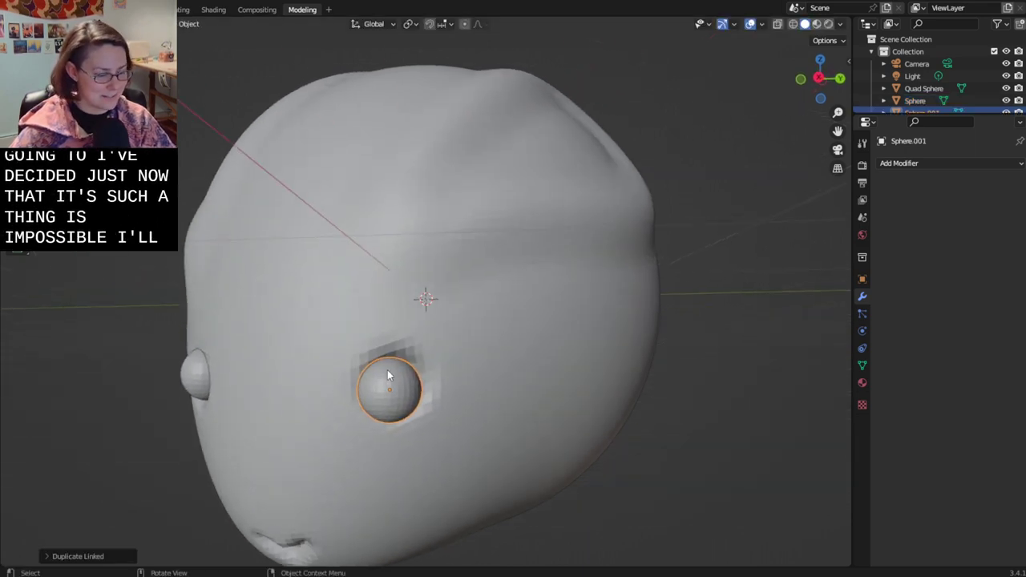
click(402, 373)
middle_drag(401, 372, 460, 373)
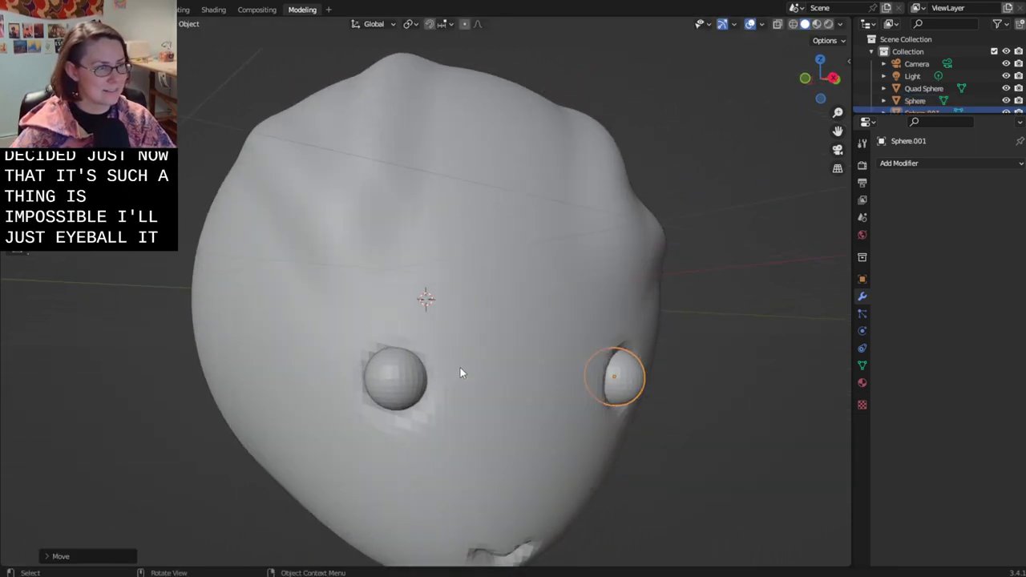
- Nudge the eye spheres so that both sit evenly in their sockets
key(g)
click(613, 374)
middle_drag(613, 374, 494, 366)
click(653, 403)
key(g)
click(646, 406)
click(658, 436)
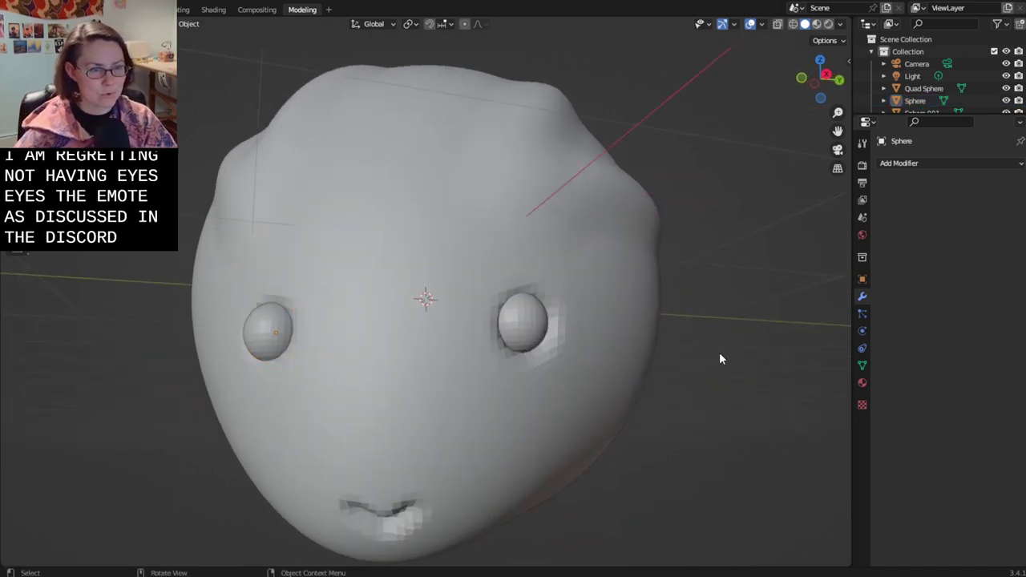
- Enlarge the Outliner so that the whole object list fits, including the duplicated eye
click(521, 333)
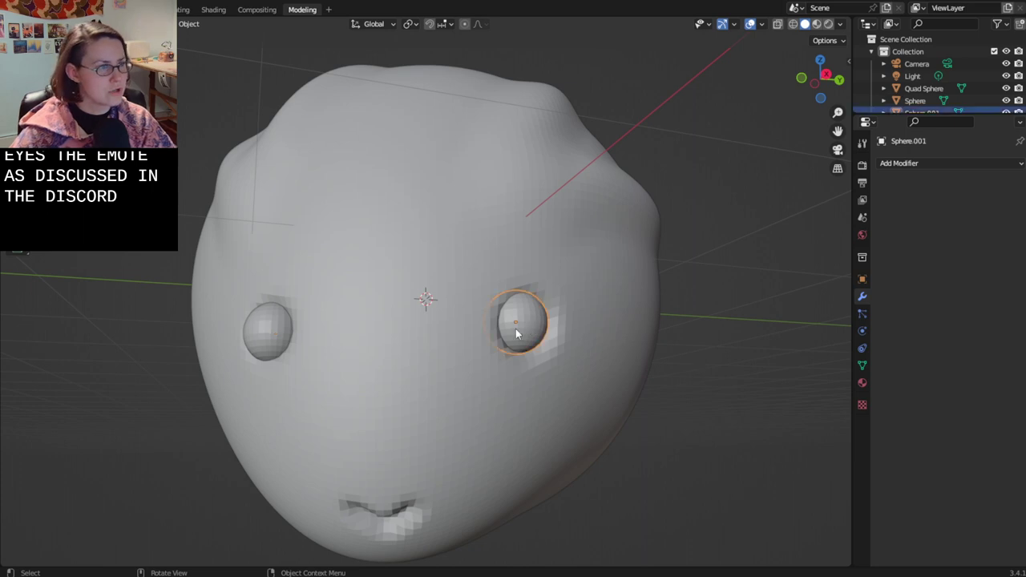
drag(903, 114, 905, 183)
click(911, 159)
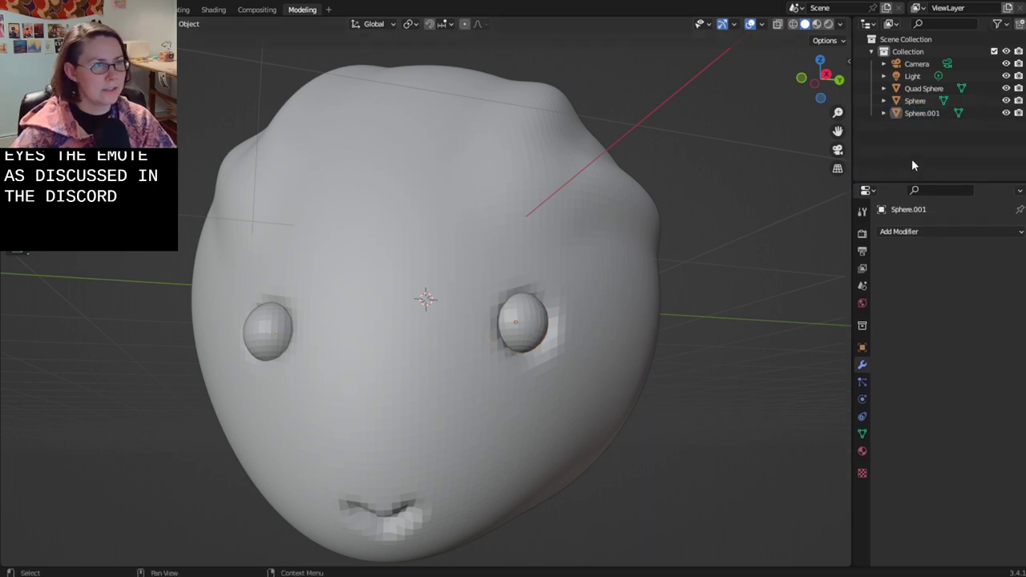
right_click(911, 158)
right_click(937, 150)
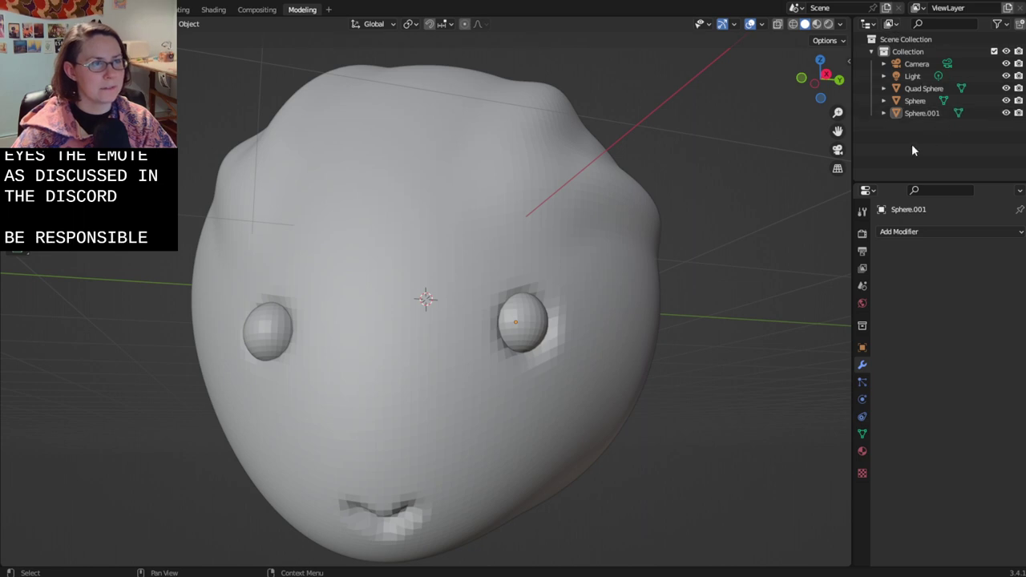
- Select both eyes and the head and move them into a new collection named bun1
click(911, 113)
shift+click(270, 331)
shift+click(417, 373)
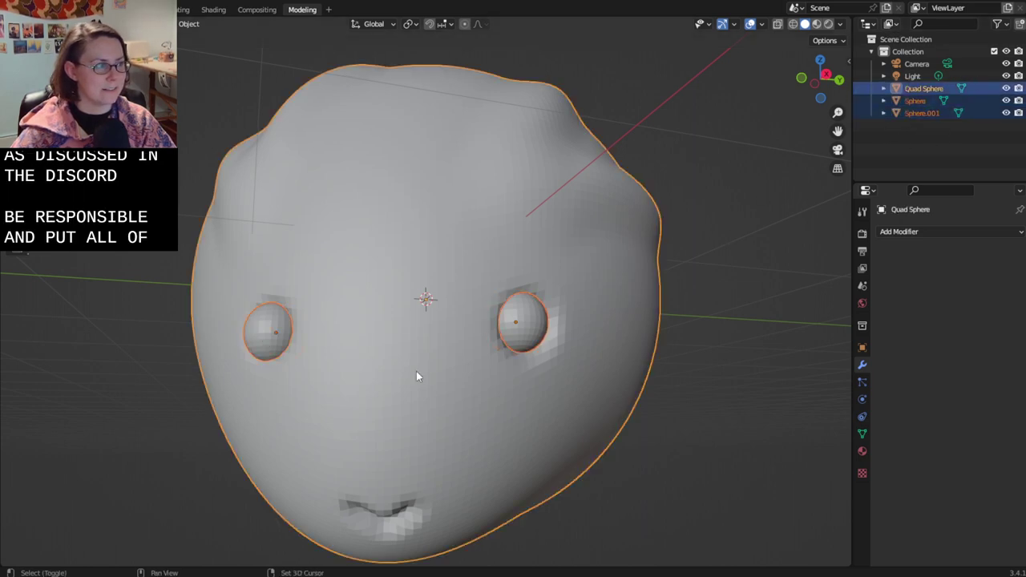
right_click(448, 384)
mouse_move(448, 384)
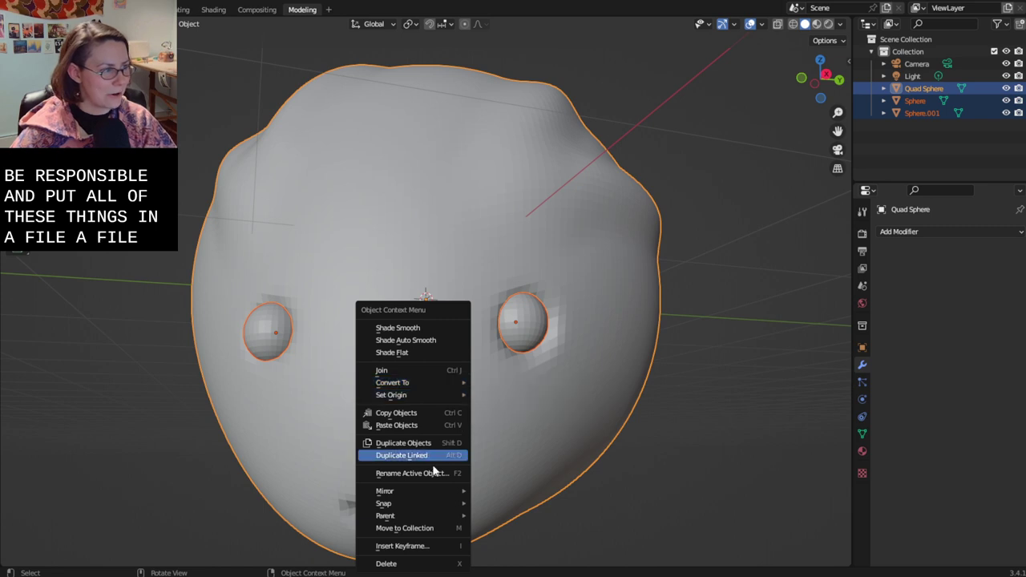
click(449, 529)
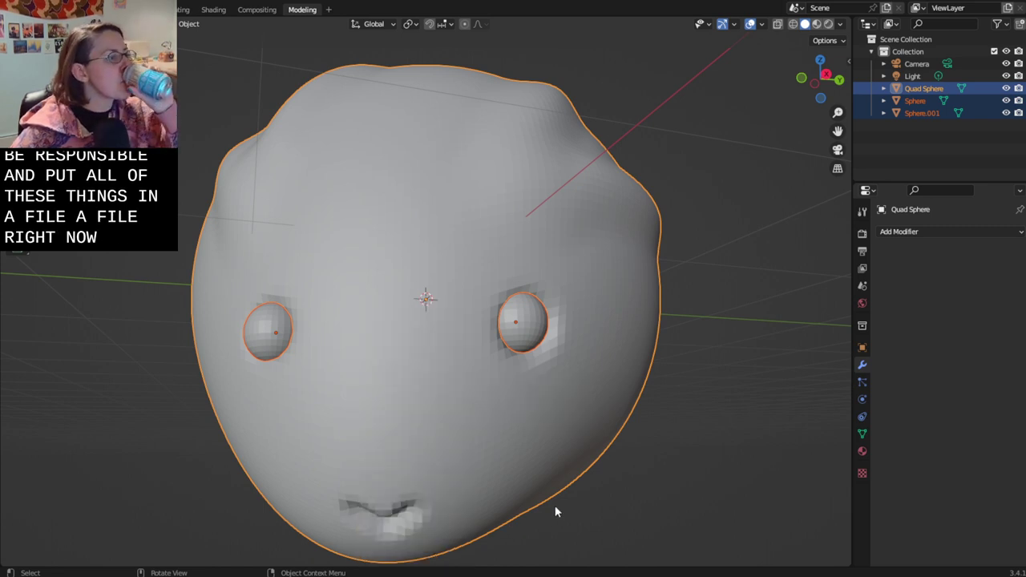
right_click(452, 433)
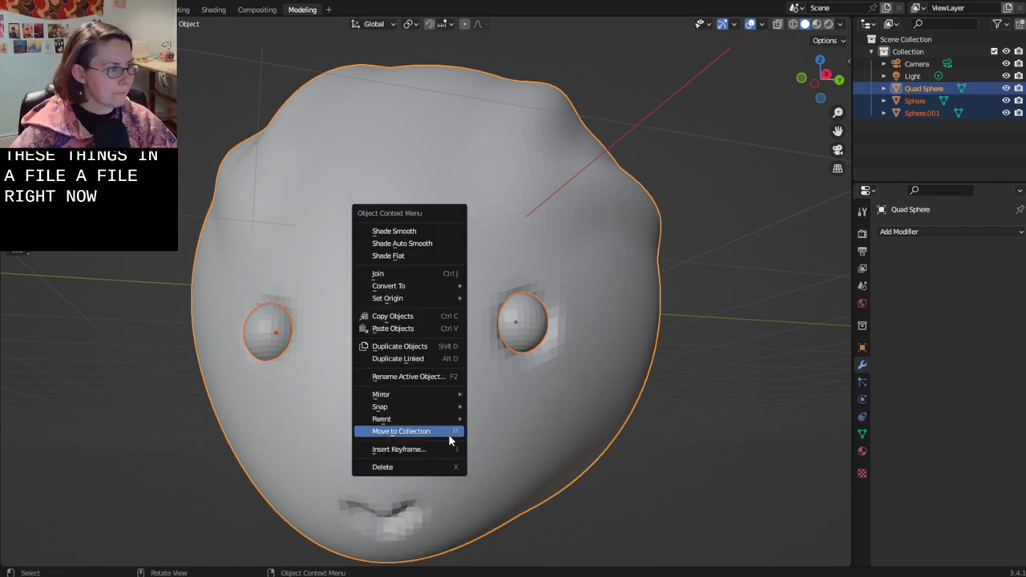
click(450, 432)
click(446, 430)
text(bun1)
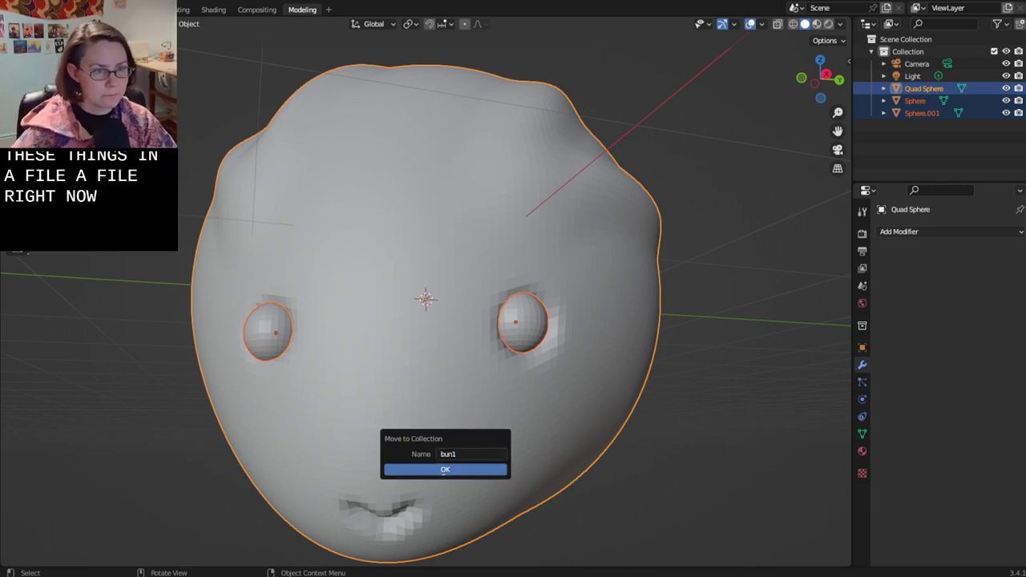
click(440, 471)
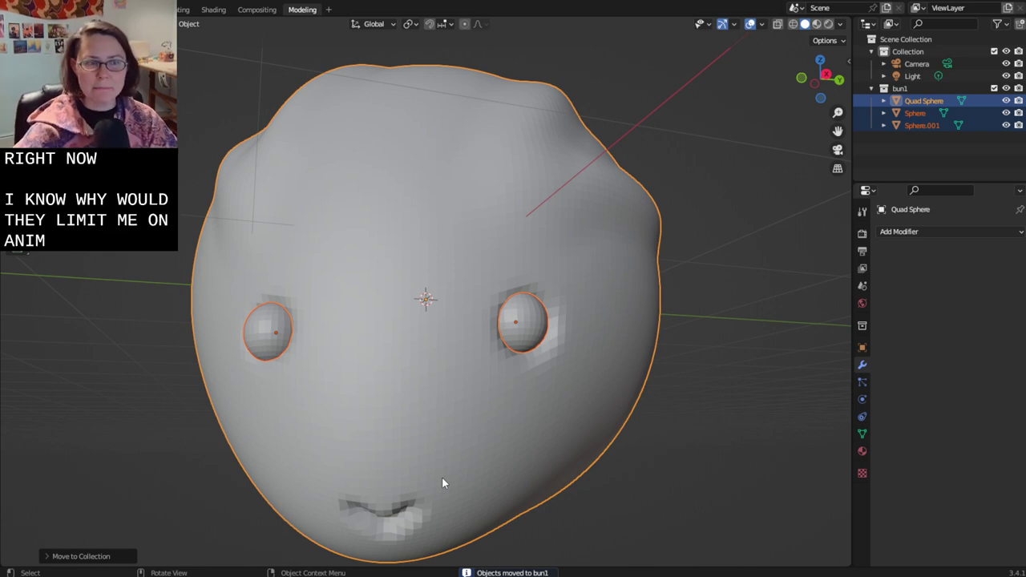
- Give the duplicated eye sphere a new material and show the viewport in Material Preview shading
click(741, 417)
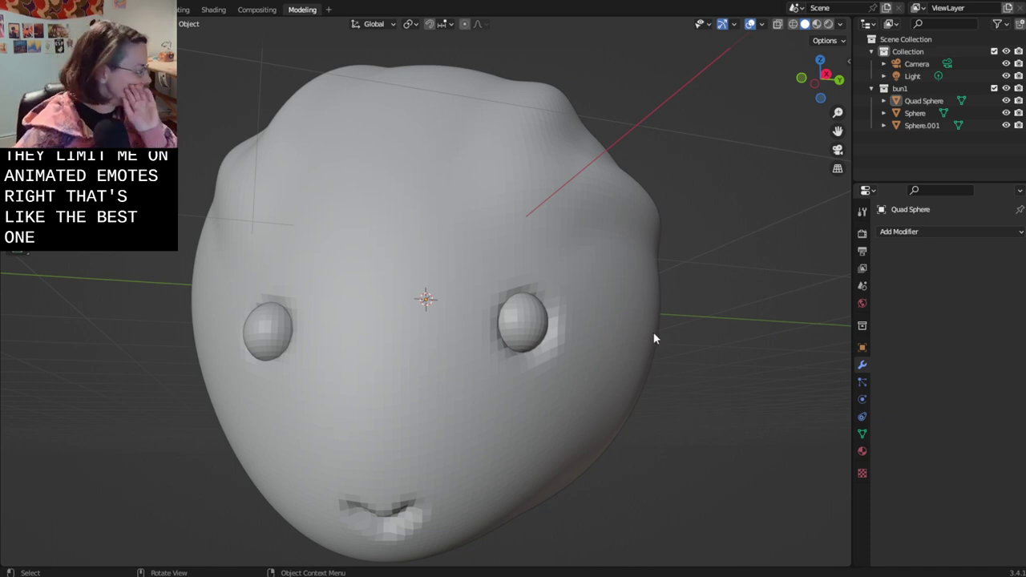
middle_drag(711, 368, 763, 361)
click(420, 301)
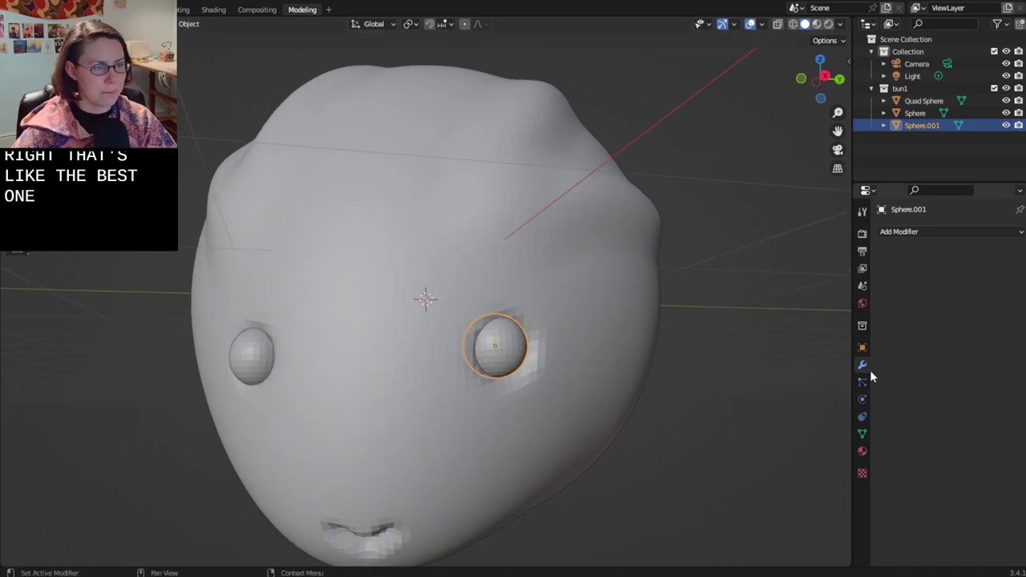
click(862, 451)
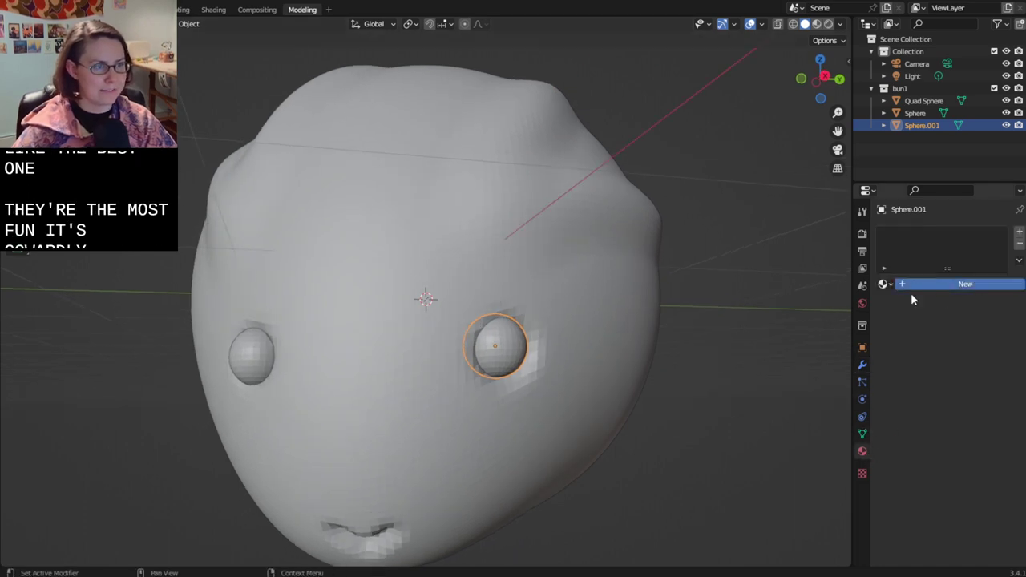
click(921, 283)
click(816, 23)
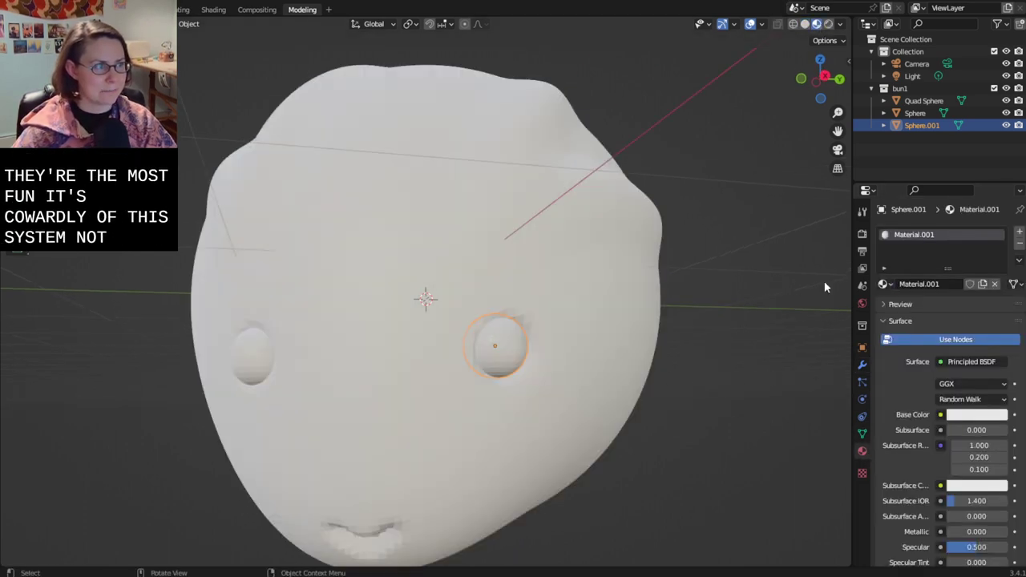
- Set the base color of the eye material to black
click(977, 415)
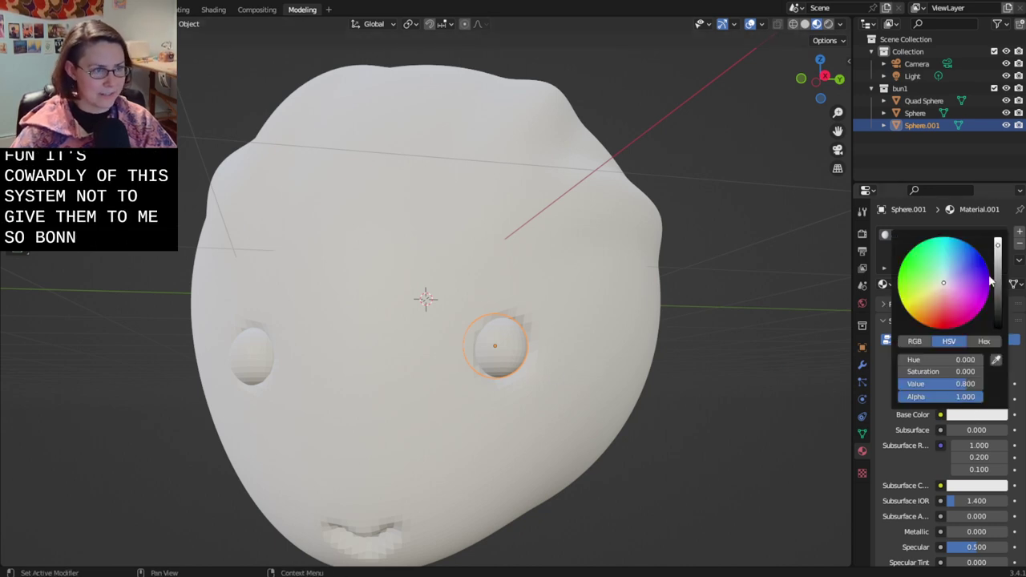
key(Escape)
click(983, 415)
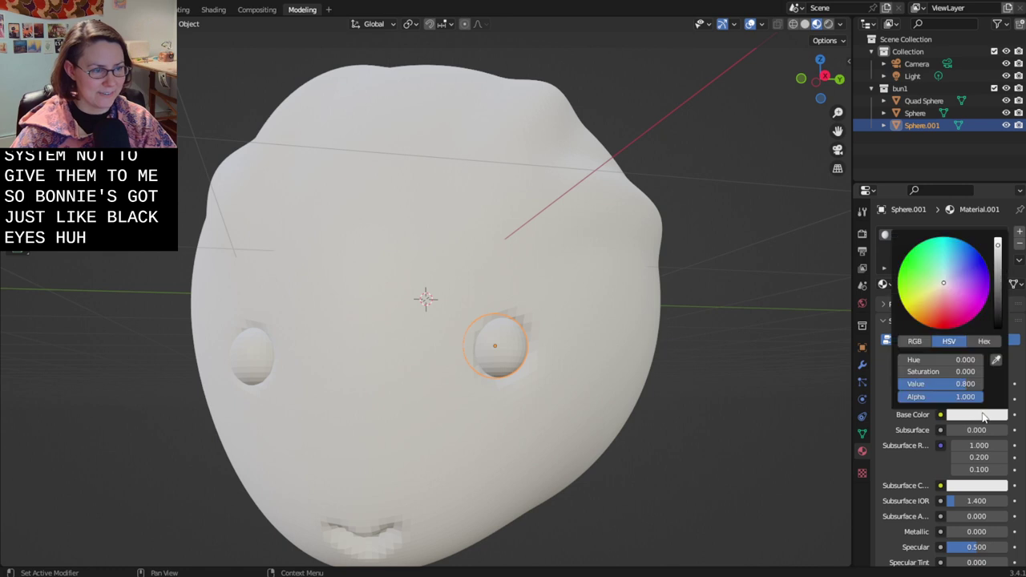
click(999, 415)
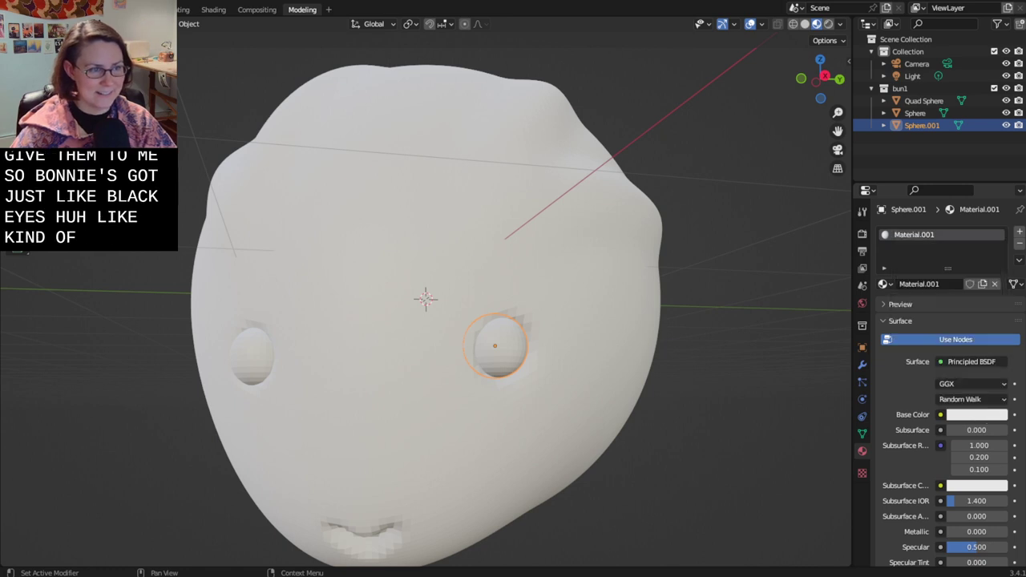
click(999, 415)
drag(996, 306, 997, 328)
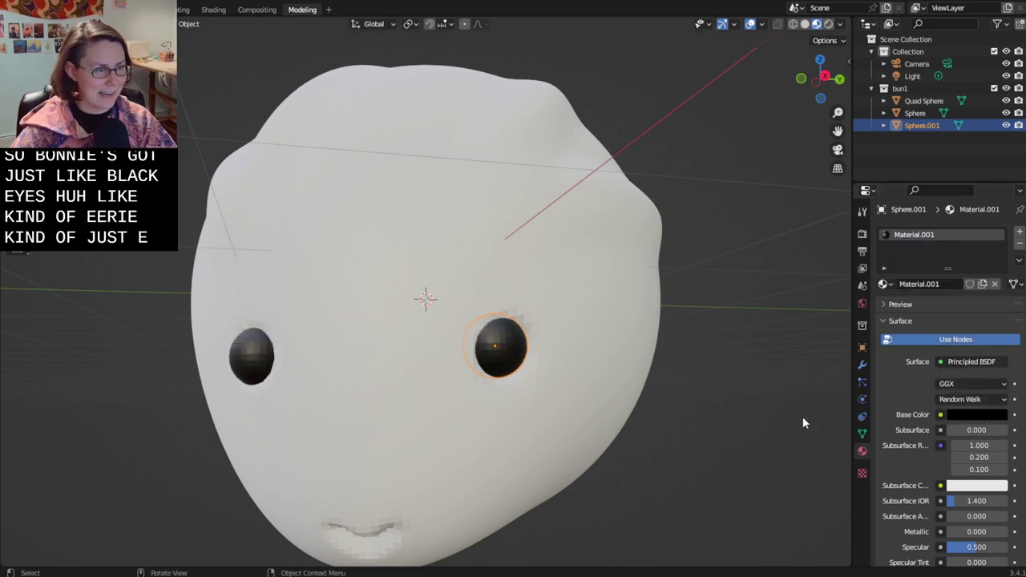
- Set the roughness of the black eye material to 0
scroll(896, 518, down, 1)
scroll(896, 518, down, 1)
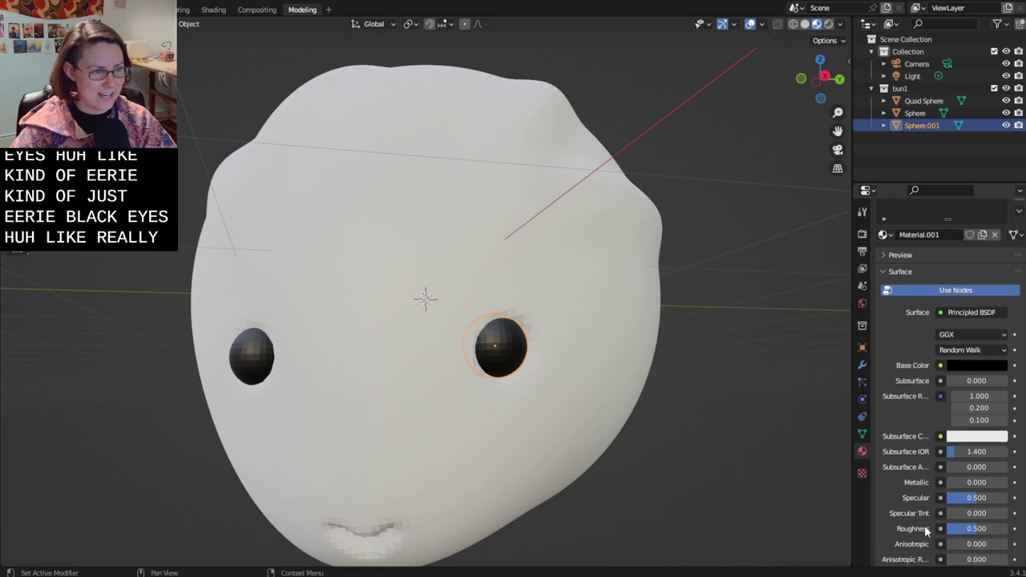
mouse_move(961, 528)
mouse_down()
mouse_move(1008, 528)
mouse_move(948, 528)
mouse_up()
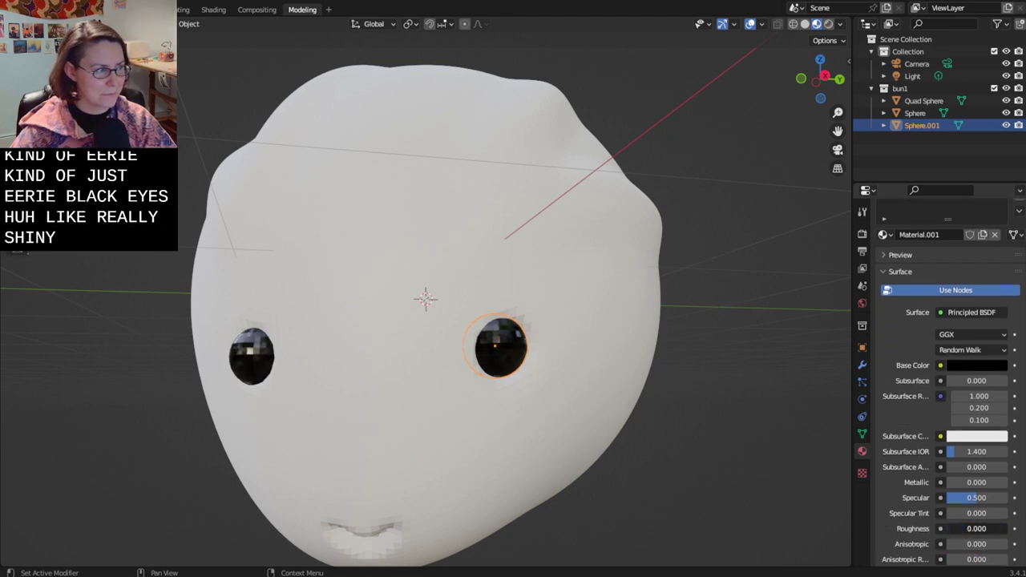
- Apply smooth shading to the duplicated eye sphere and deselect it
right_click(523, 366)
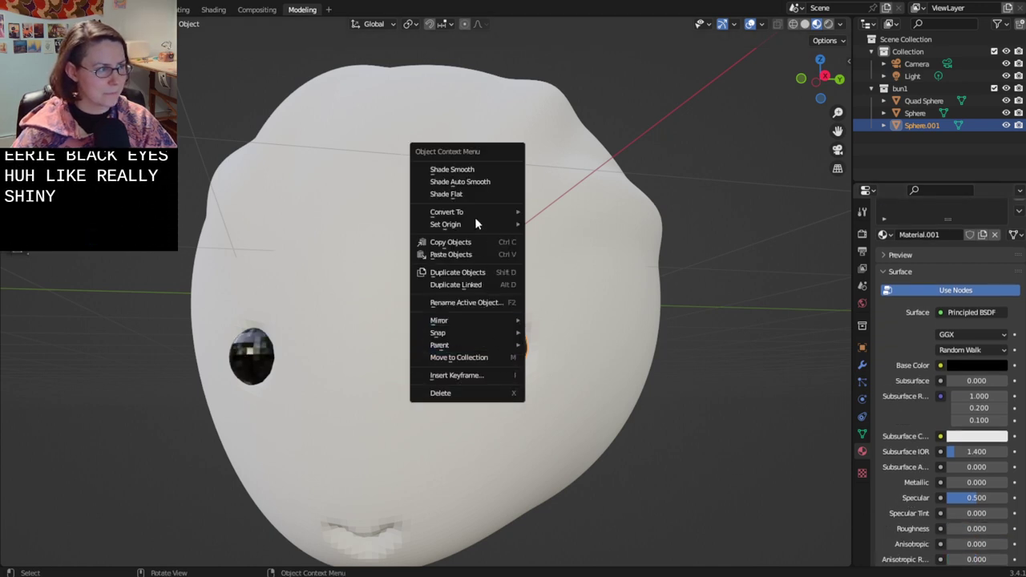
click(469, 171)
click(759, 396)
- Examine the reflections on the glossy eye up close
middle_drag(759, 396, 625, 409)
scroll(609, 410, up, 6)
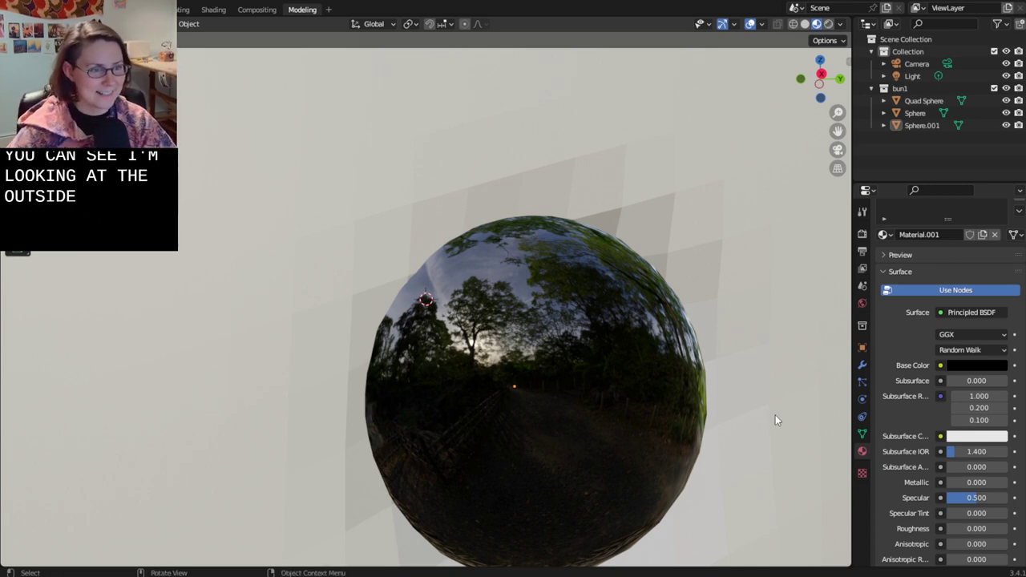
scroll(775, 420, down, 8)
scroll(746, 438, up, 2)
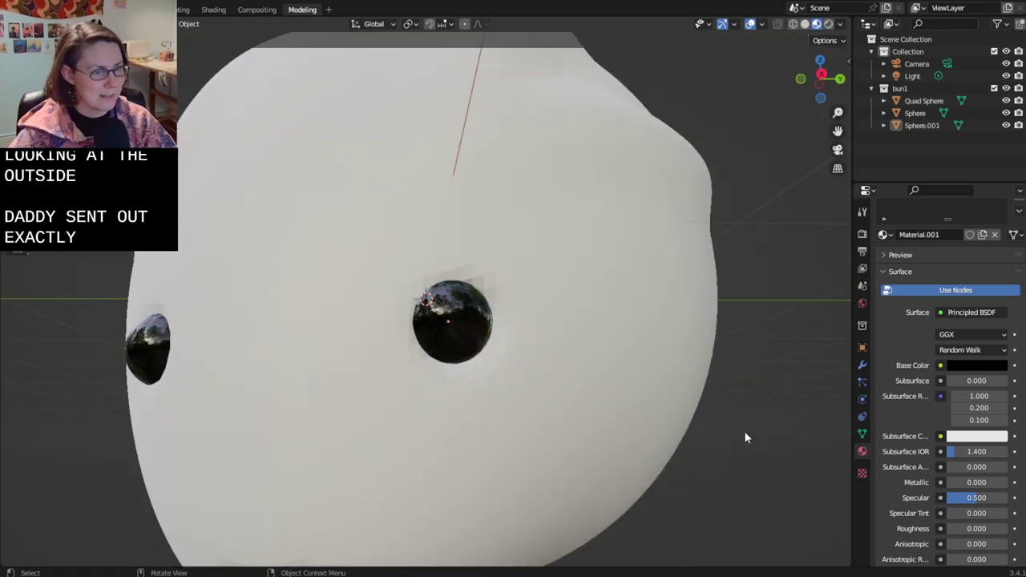
scroll(745, 432, up, 3)
scroll(745, 432, down, 1)
mouse_move(745, 433)
shift+middle_down()
mouse_move(738, 422)
mouse_move(763, 450)
mouse_move(760, 438)
shift+middle_up()
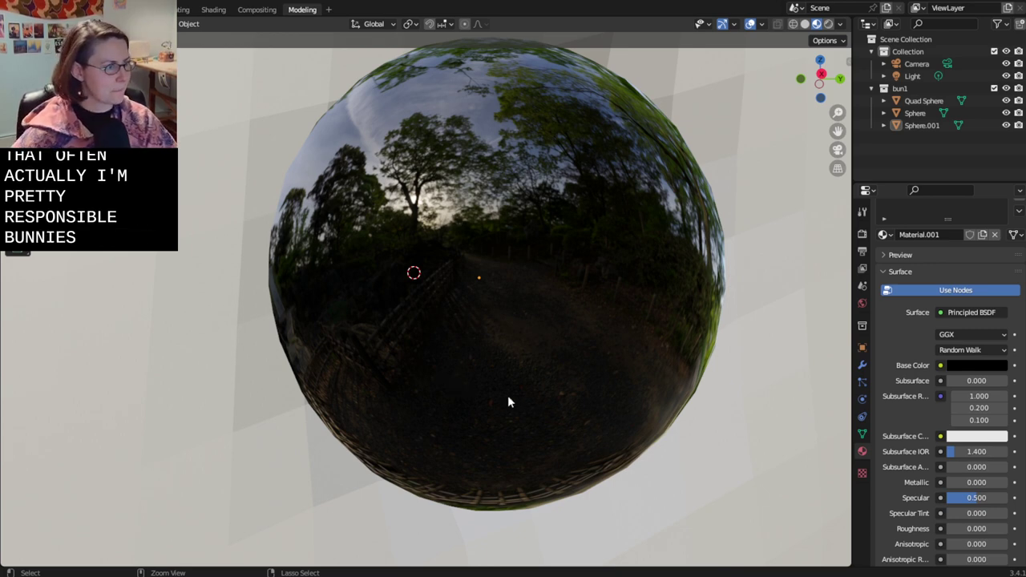
- Save the bunny file with the whole head back in view
key(ctrl+s)
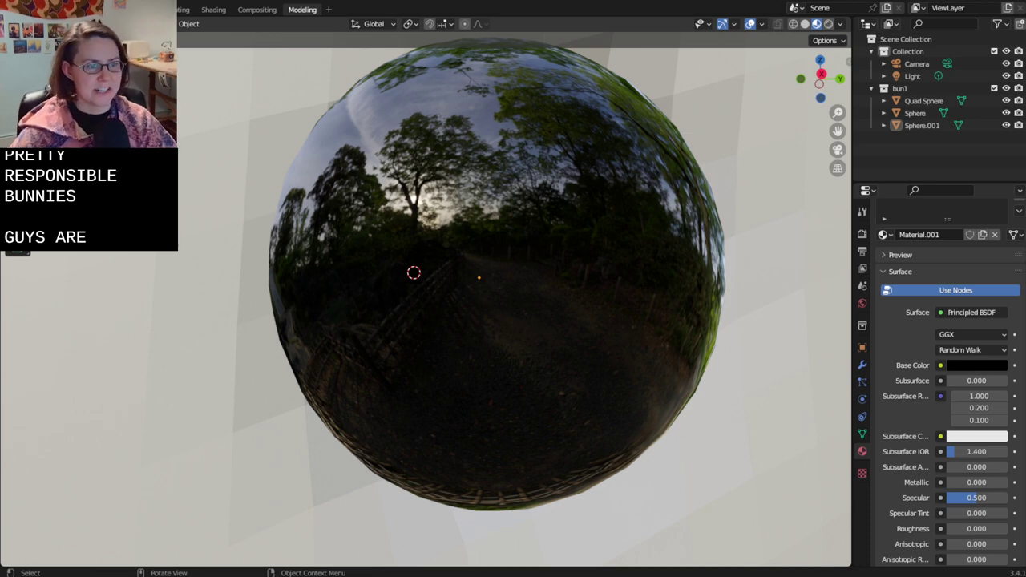
scroll(425, 300, down, 12)
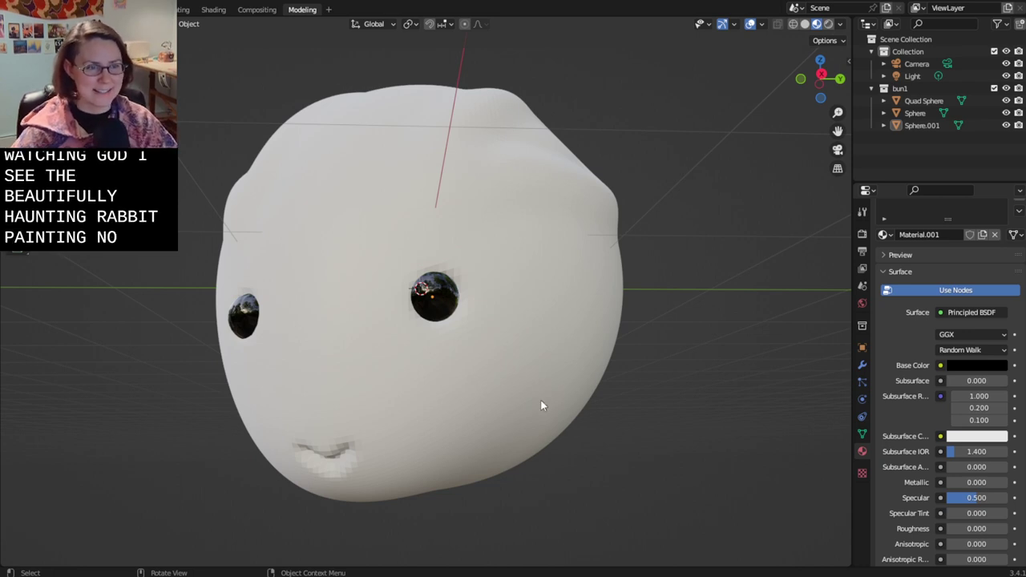
key(ctrl+s)
- Select the head and give it smooth shading
click(481, 418)
right_click(512, 416)
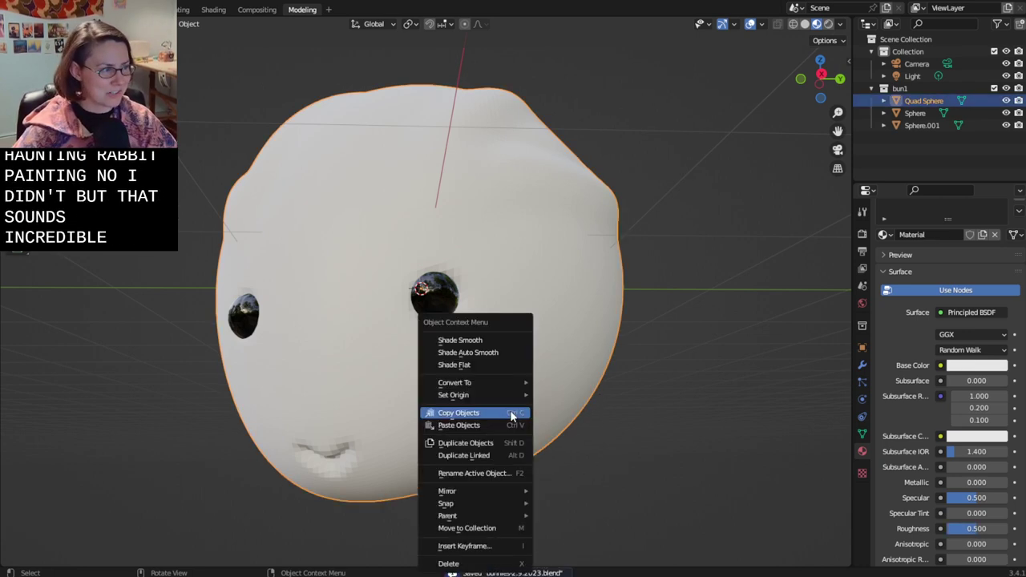
click(510, 340)
click(719, 363)
middle_drag(719, 363, 644, 403)
- Set the head material's base color to a muted orange with hue 0.045, saturation about 0.9 and value 0.593, and save the file
click(517, 362)
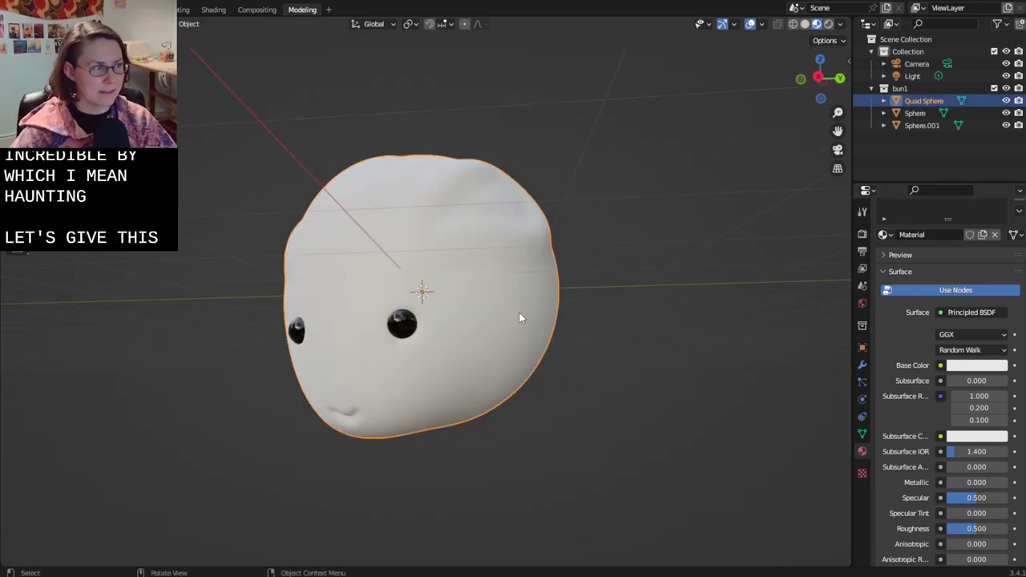
click(403, 328)
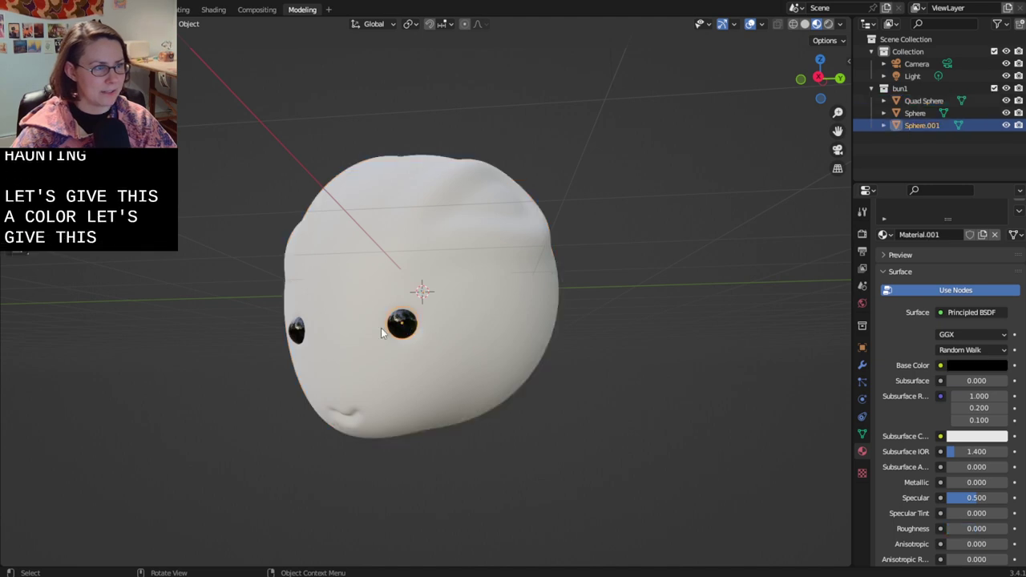
click(298, 330)
click(331, 304)
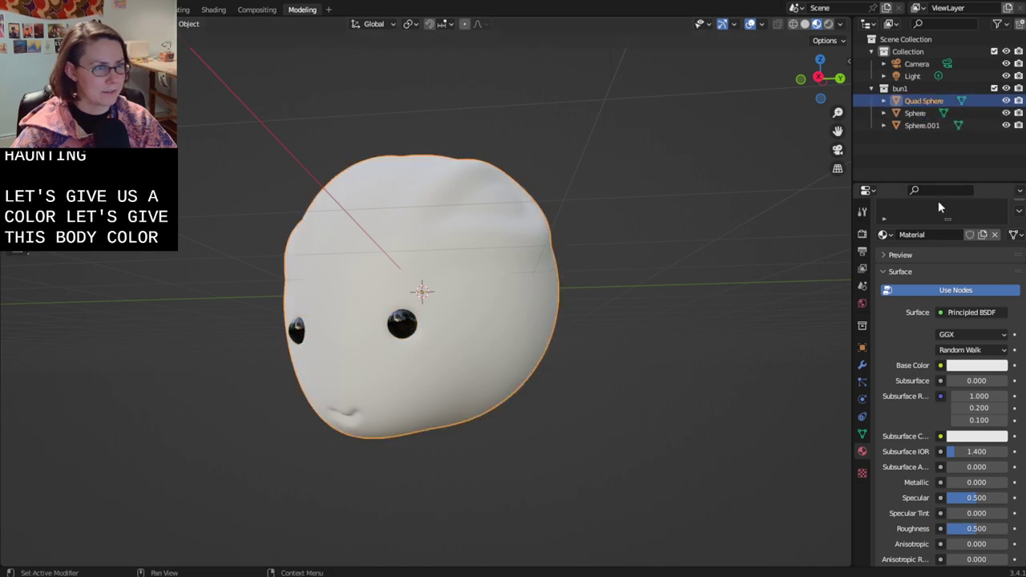
click(972, 365)
mouse_move(956, 264)
mouse_down()
mouse_move(935, 244)
mouse_move(952, 278)
mouse_move(952, 255)
mouse_move(938, 243)
mouse_move(947, 255)
mouse_move(929, 261)
mouse_up()
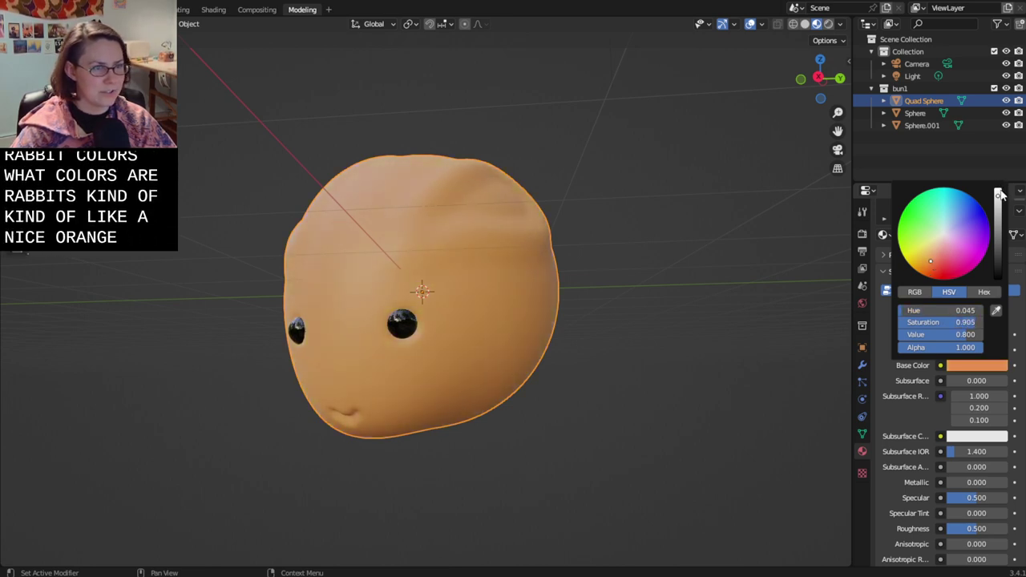
drag(1001, 194, 997, 206)
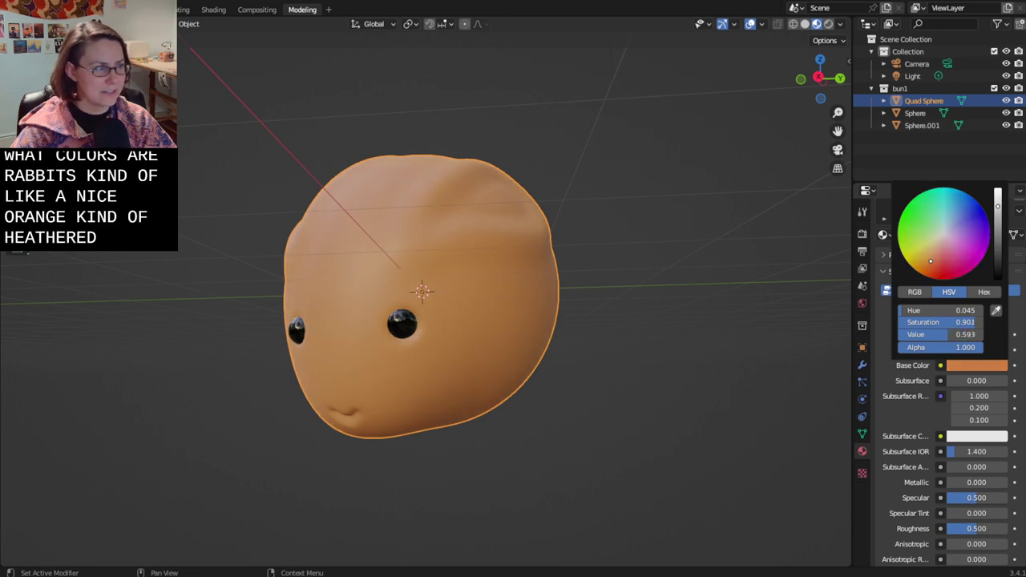
click(701, 371)
middle_drag(702, 371, 593, 385)
key(ctrl+s)
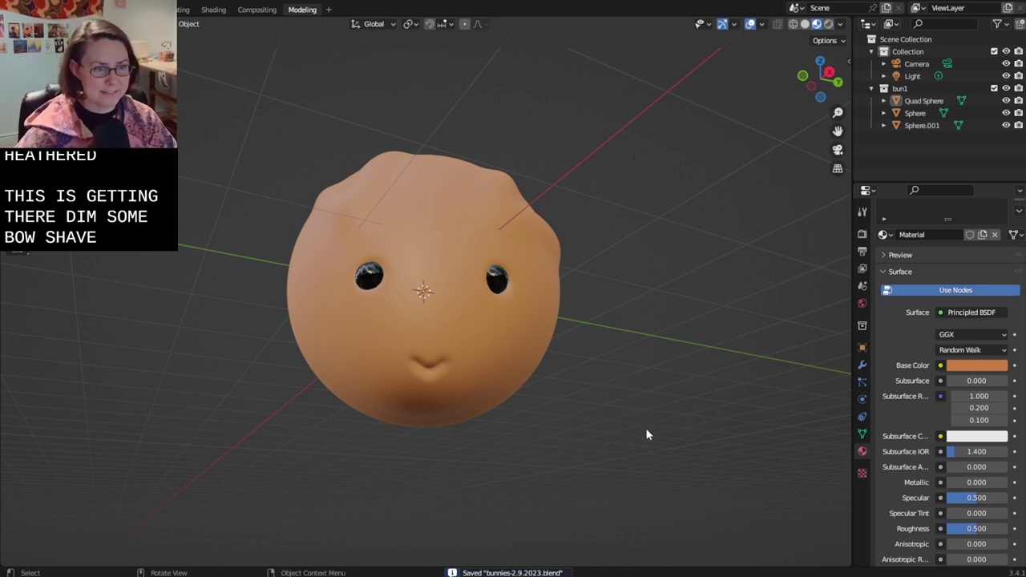
- Switch to the Sculpting workspace and set the brush strength to 0.512 in front of one of the ears
middle_drag(646, 430, 465, 456)
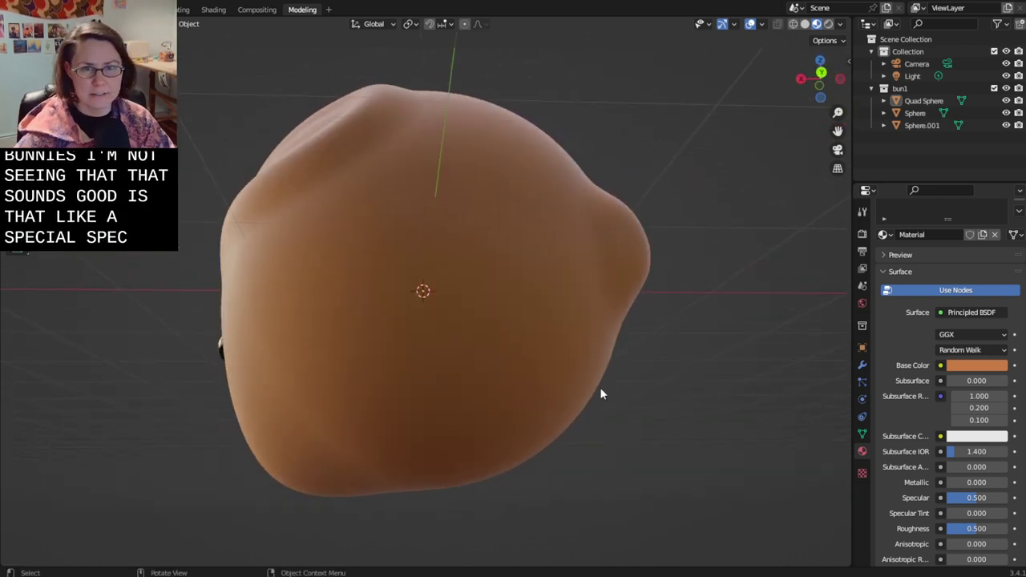
middle_drag(597, 369, 708, 451)
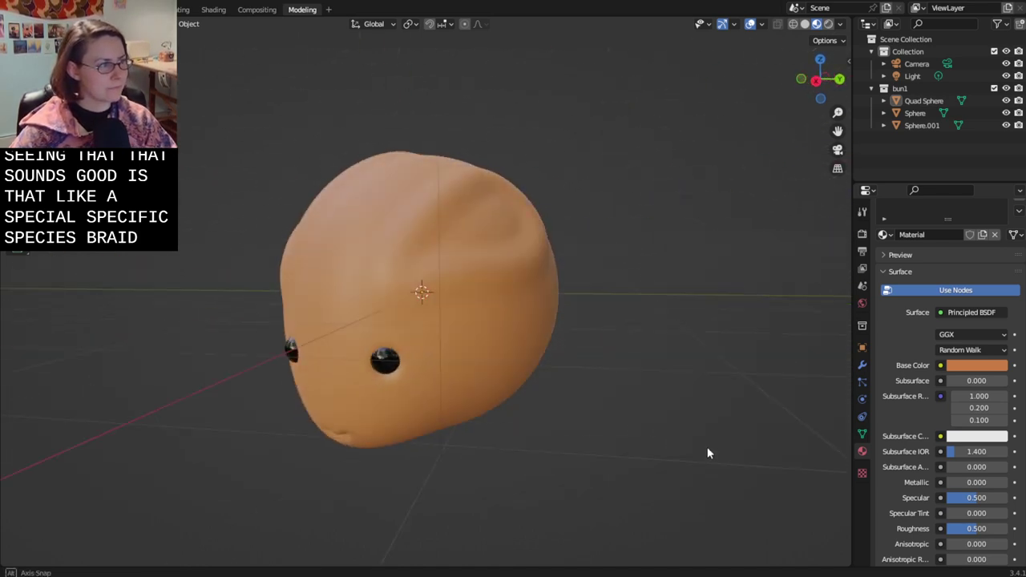
click(185, 10)
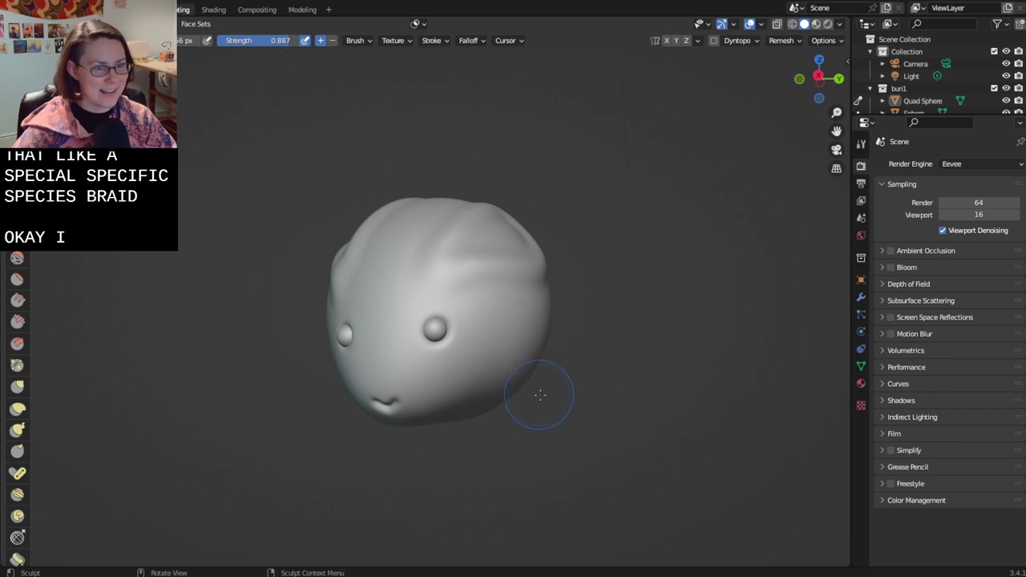
scroll(539, 392, up, 5)
mouse_move(540, 390)
middle_down()
mouse_move(508, 425)
mouse_move(316, 360)
mouse_move(485, 350)
mouse_move(478, 379)
mouse_move(463, 376)
middle_up()
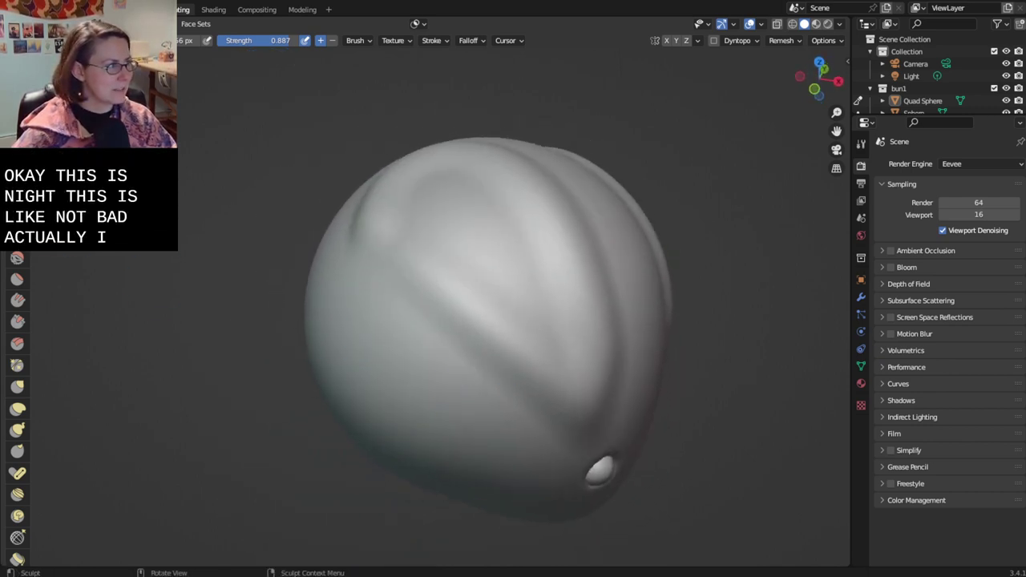
middle_drag(392, 315, 462, 309)
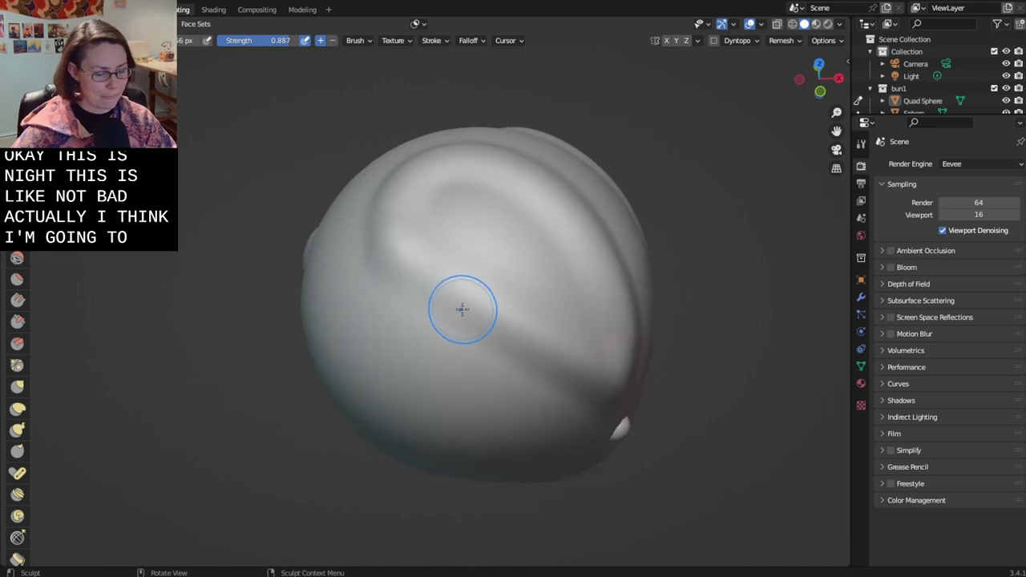
right_click(463, 309)
drag(439, 325, 397, 325)
- Puff up the first ear by building up its raised rim from the rounded end to the tip above the eye
mouse_move(412, 194)
mouse_down()
mouse_move(440, 281)
mouse_move(615, 378)
mouse_up()
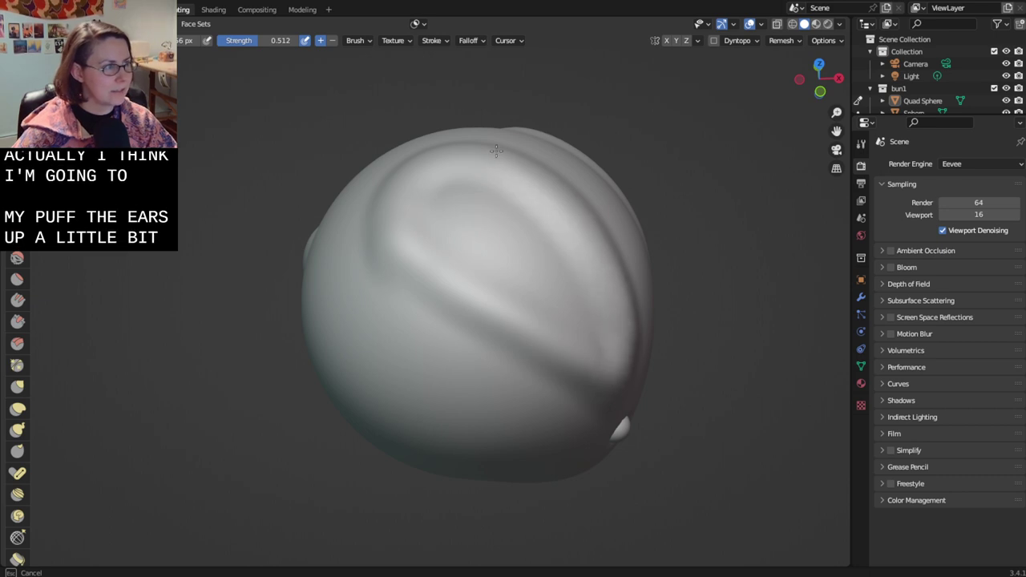
mouse_move(437, 277)
mouse_down()
mouse_move(544, 365)
mouse_move(621, 345)
mouse_up()
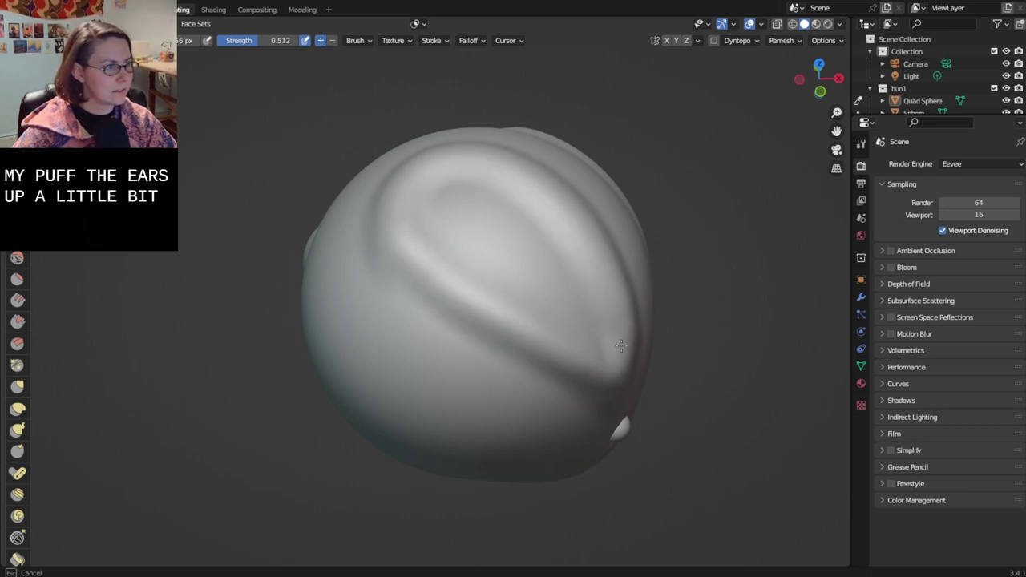
mouse_move(617, 367)
middle_down()
mouse_move(558, 358)
mouse_move(541, 313)
middle_up()
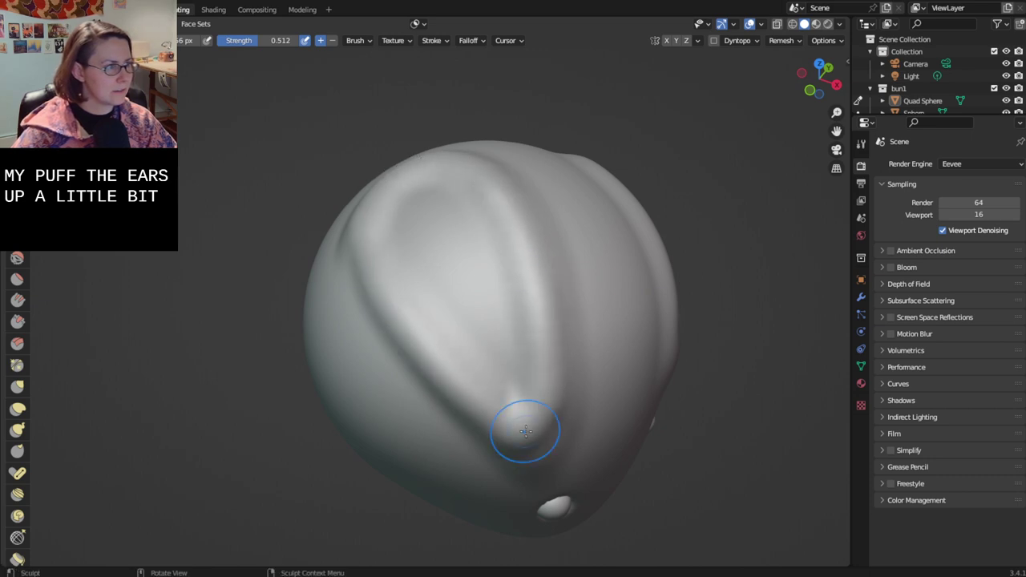
middle_drag(522, 426, 493, 338)
mouse_move(409, 329)
middle_down()
mouse_move(580, 314)
mouse_move(451, 288)
mouse_move(442, 337)
mouse_move(529, 392)
mouse_move(470, 373)
mouse_move(522, 408)
middle_up()
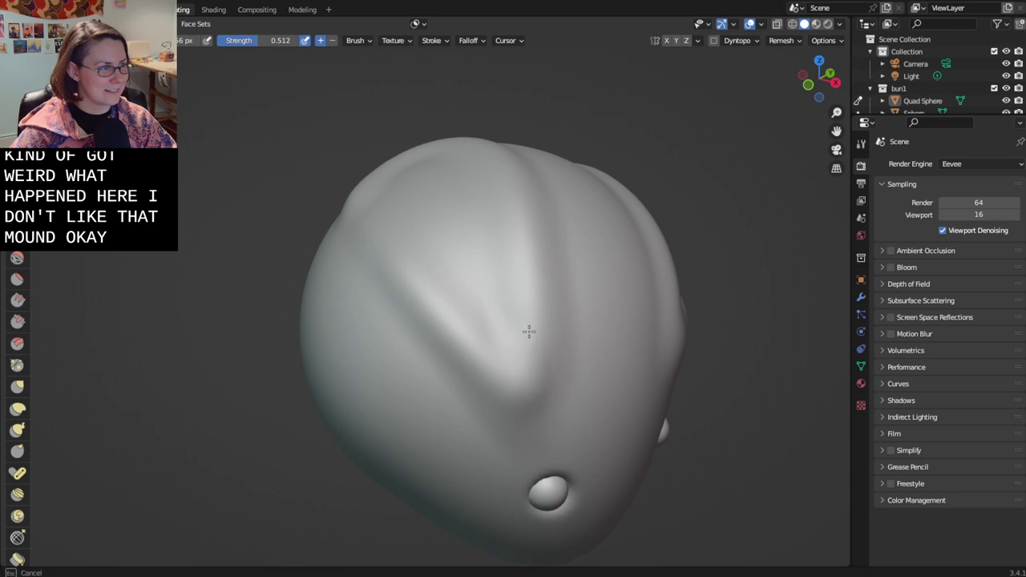
mouse_move(519, 238)
middle_down()
mouse_move(531, 217)
mouse_move(576, 291)
middle_up()
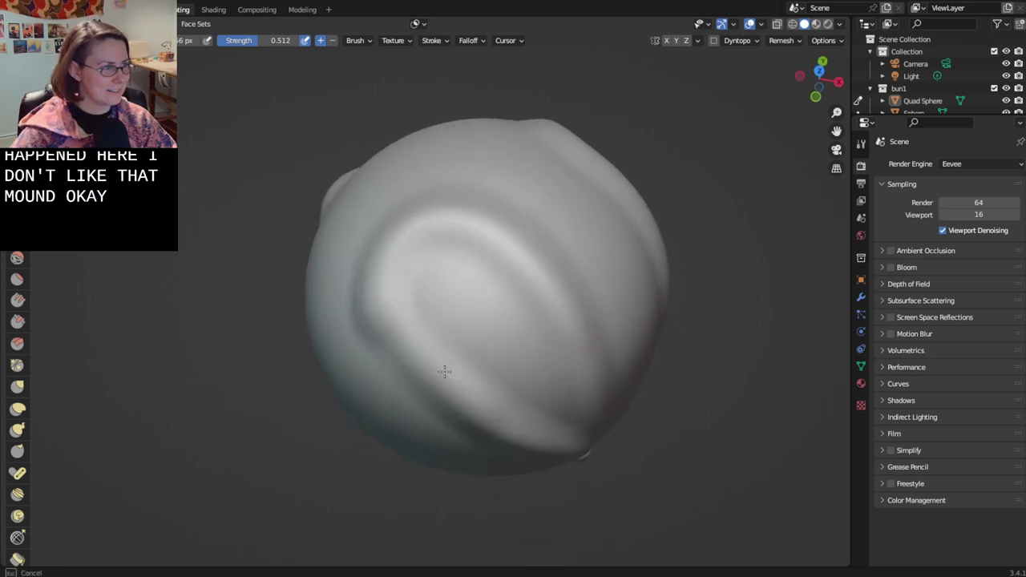
drag(370, 299, 390, 301)
- Puff up the ear on the opposite side of the head by building up its tip and raised rim
mouse_move(467, 216)
middle_down()
mouse_move(435, 229)
mouse_move(424, 179)
mouse_move(443, 258)
mouse_move(350, 251)
middle_up()
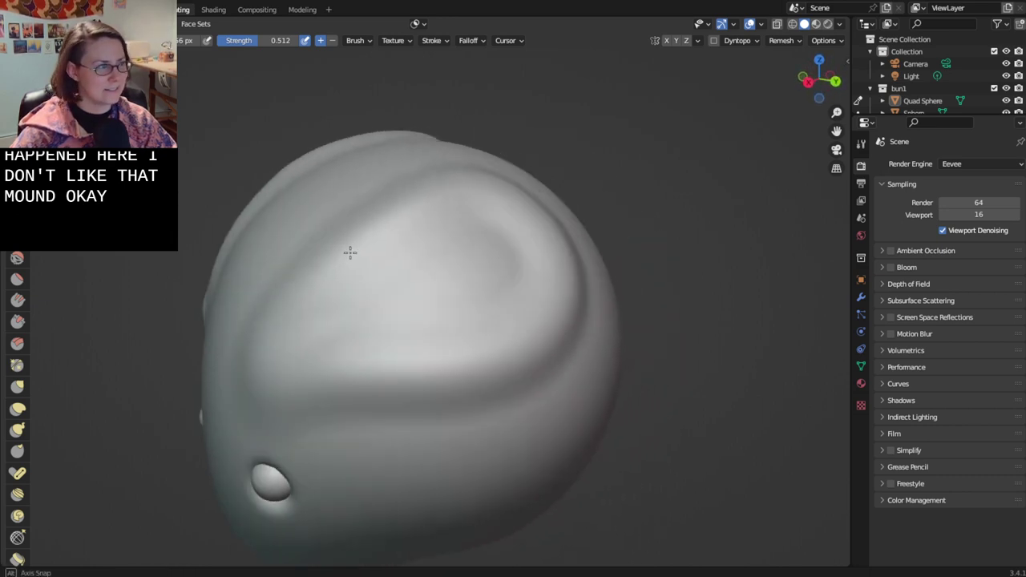
mouse_move(449, 367)
middle_down()
mouse_move(484, 346)
mouse_move(441, 377)
middle_up()
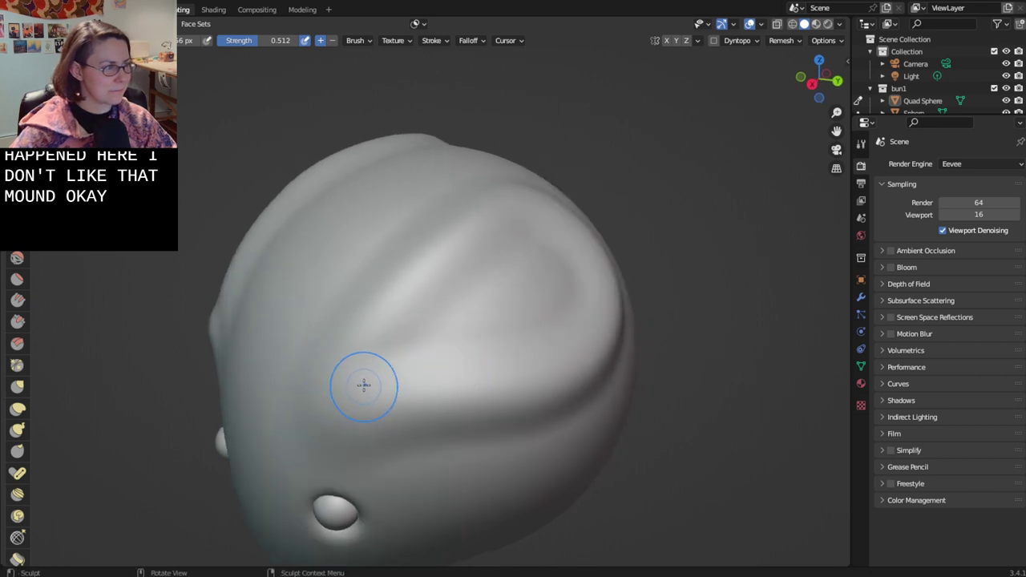
mouse_move(363, 386)
middle_down()
mouse_move(380, 367)
mouse_move(529, 348)
mouse_move(405, 360)
middle_up()
mouse_move(416, 298)
middle_down()
mouse_move(452, 243)
mouse_move(392, 309)
middle_up()
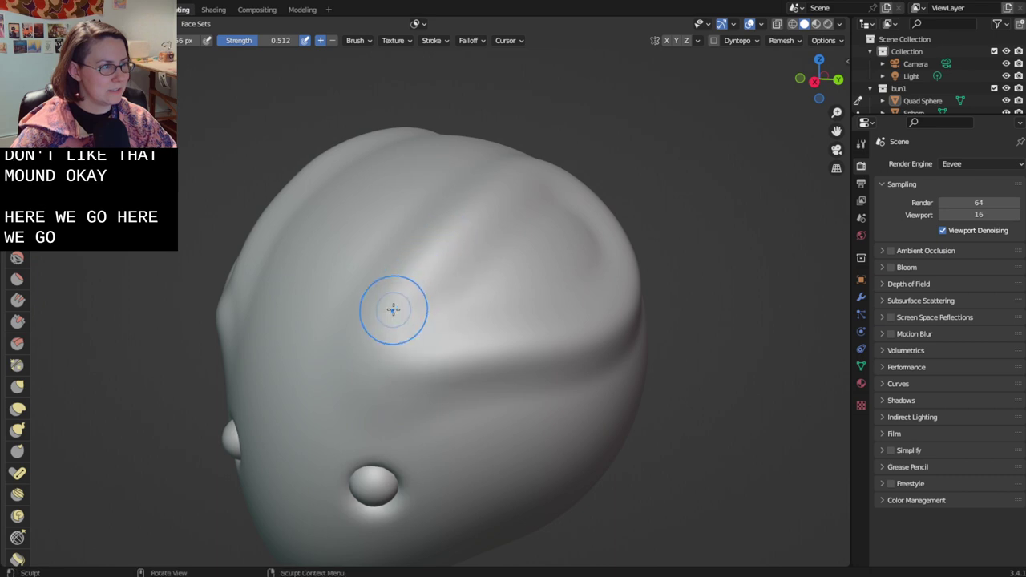
mouse_move(452, 234)
mouse_down()
mouse_move(416, 270)
mouse_move(380, 350)
mouse_move(437, 363)
mouse_up()
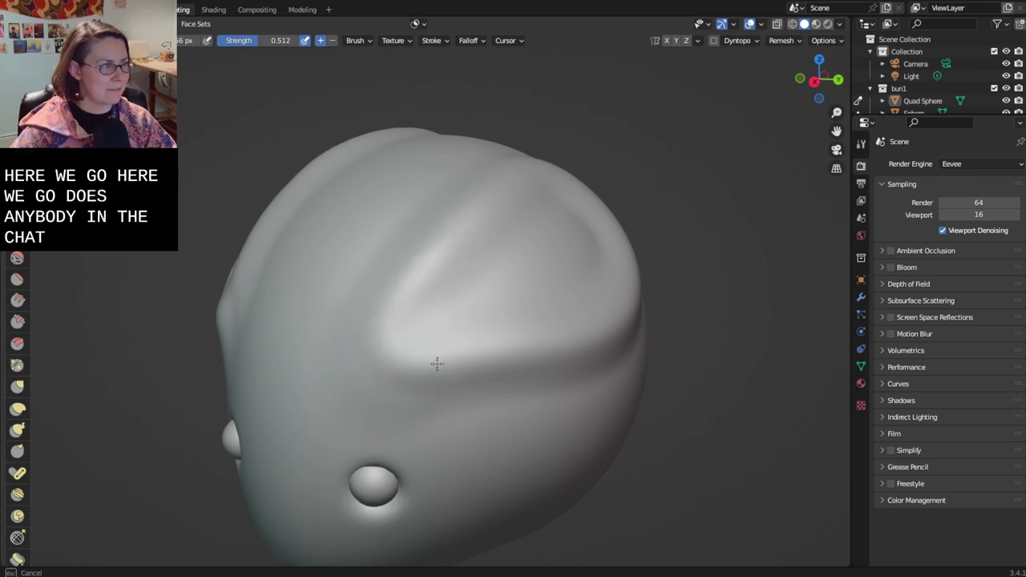
middle_drag(478, 220, 409, 259)
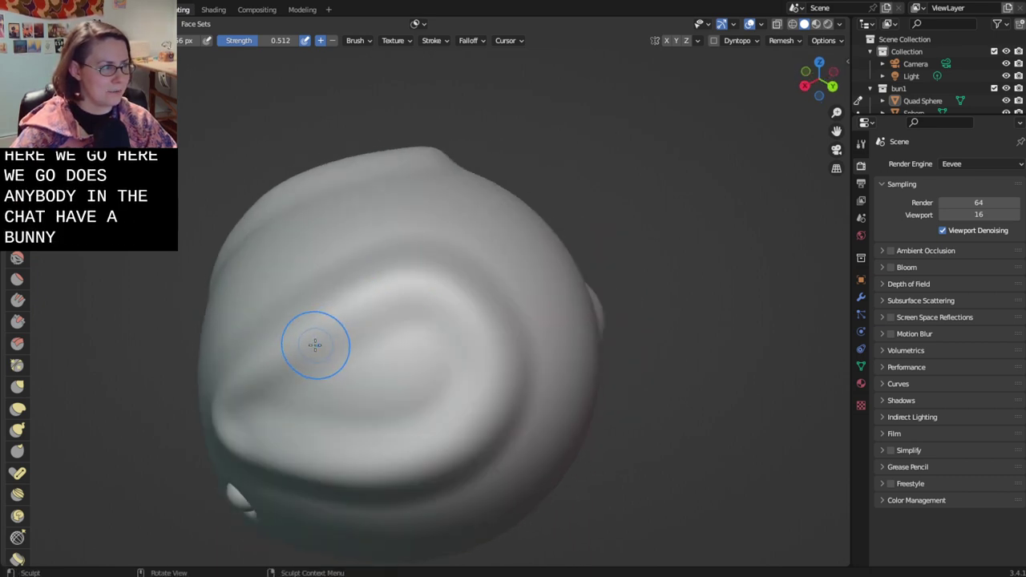
drag(285, 343, 372, 295)
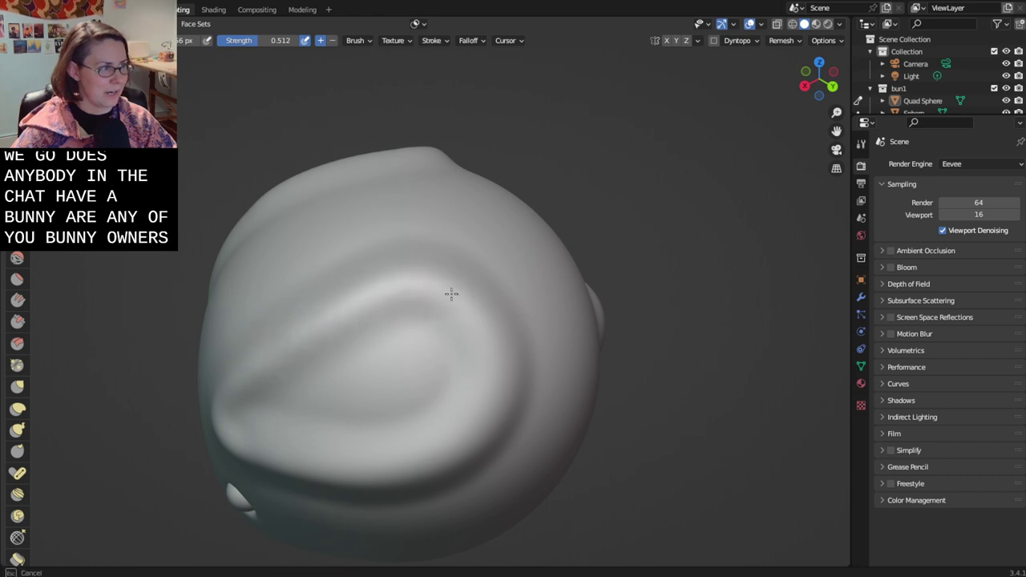
mouse_move(452, 294)
mouse_down()
mouse_move(500, 348)
mouse_move(476, 424)
mouse_move(417, 455)
mouse_move(240, 458)
mouse_up()
mouse_move(240, 457)
middle_down()
mouse_move(457, 350)
mouse_move(370, 322)
middle_up()
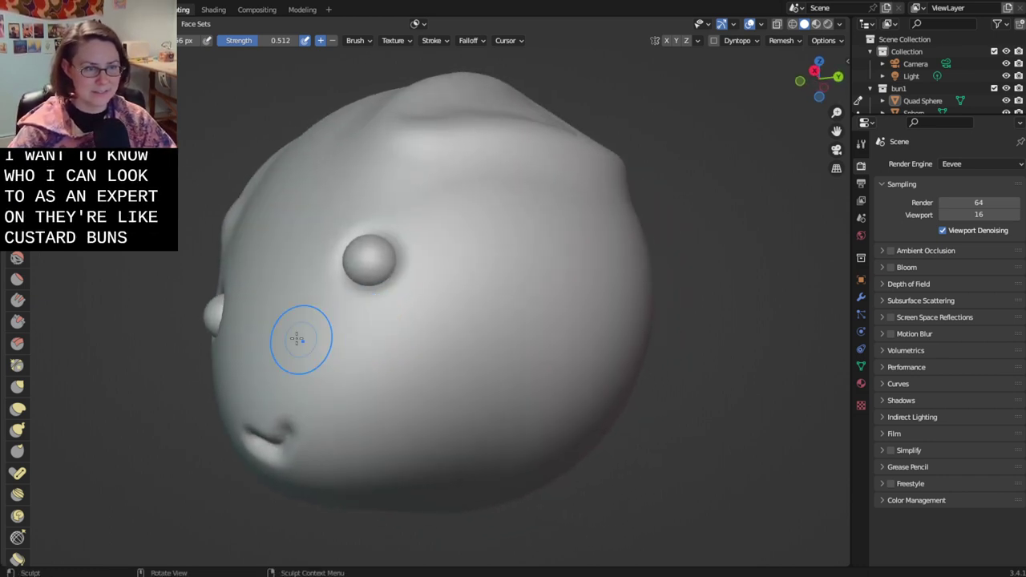
- Inspect the mouth area, switch to the Modeling workspace and put the head mesh into Object Mode
mouse_move(252, 326)
middle_down()
mouse_move(409, 357)
mouse_move(244, 345)
mouse_move(280, 333)
mouse_move(241, 336)
mouse_move(311, 319)
mouse_move(242, 255)
middle_up()
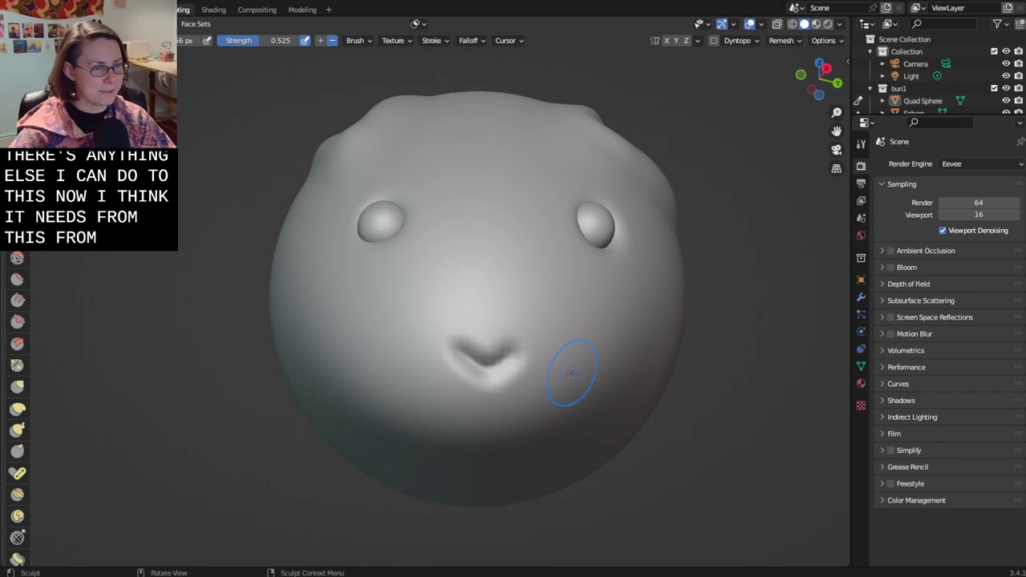
scroll(571, 373, up, 6)
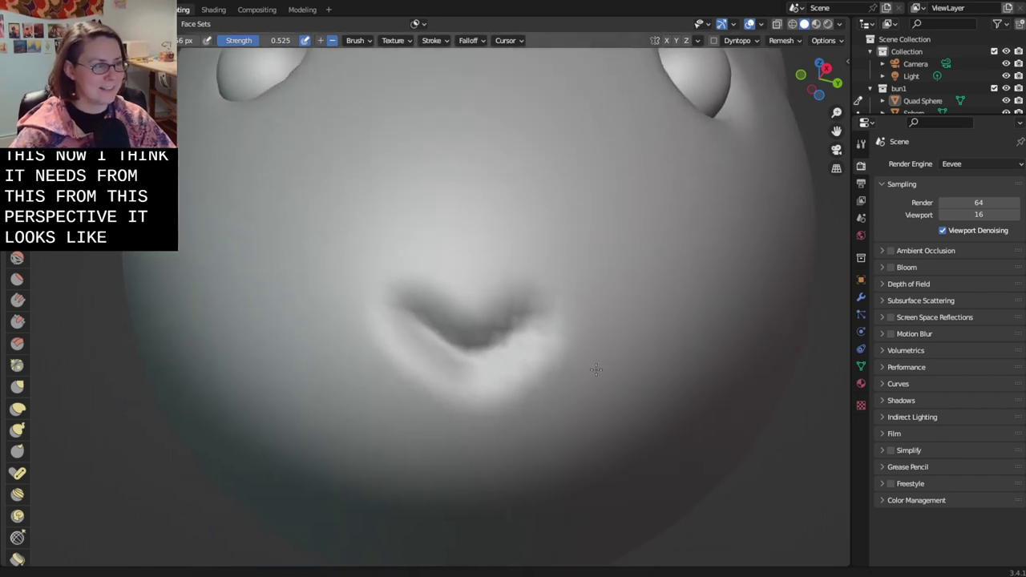
middle_drag(596, 370, 481, 385)
key(Tab)
right_click(438, 328)
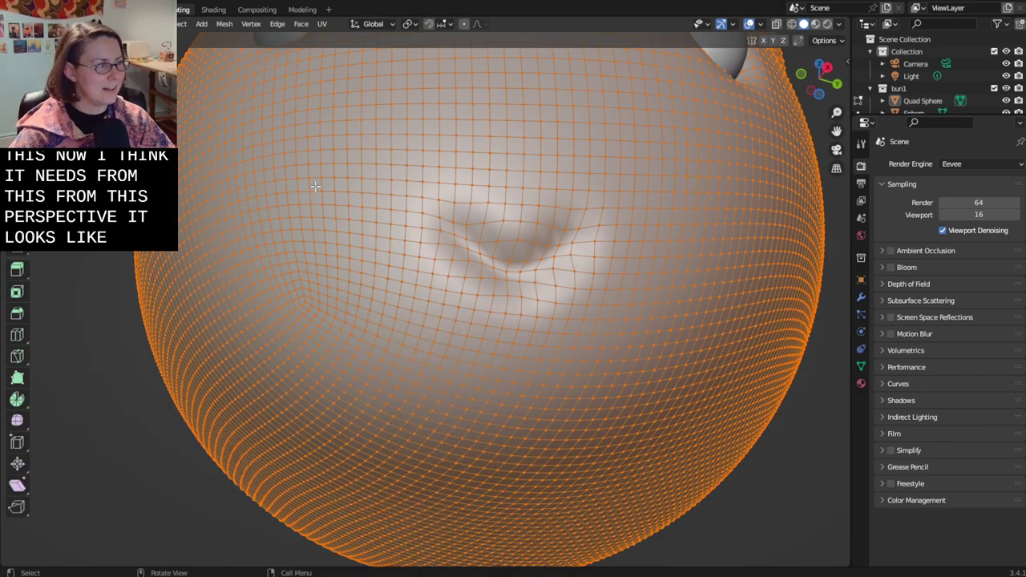
click(303, 9)
right_click(396, 224)
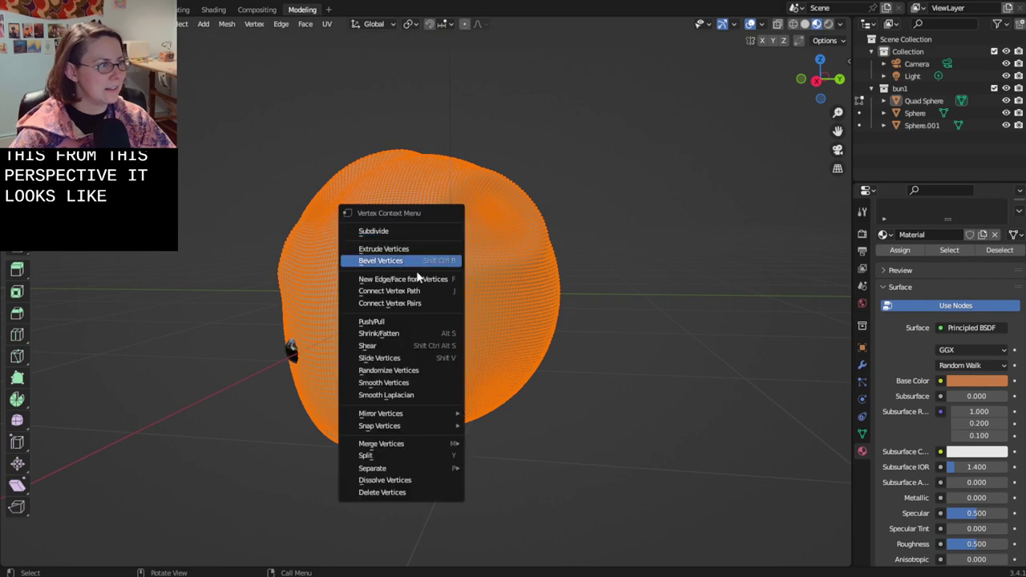
key(Tab)
right_click(357, 259)
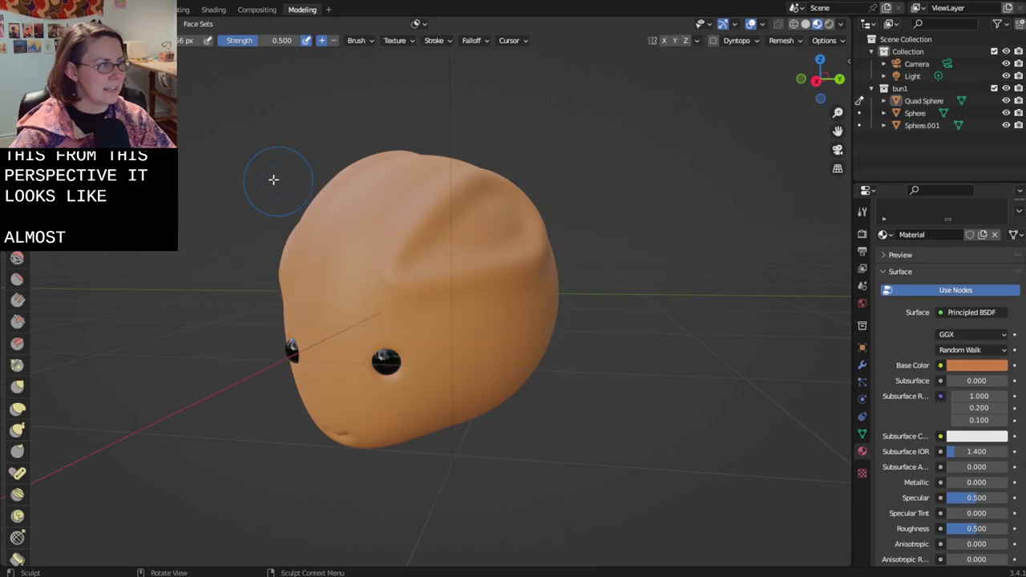
key(Tab)
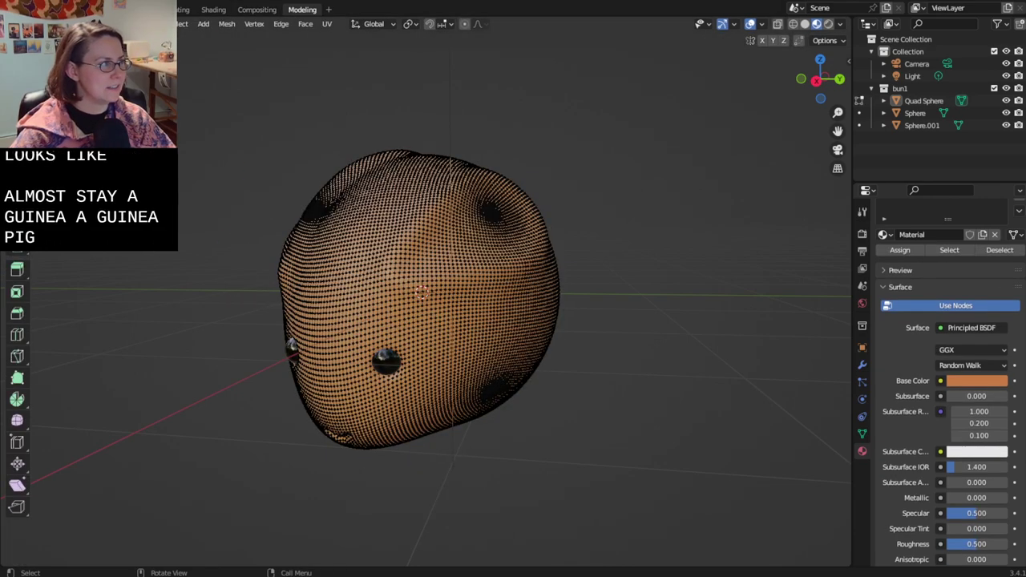
key(ctrl+Tab)
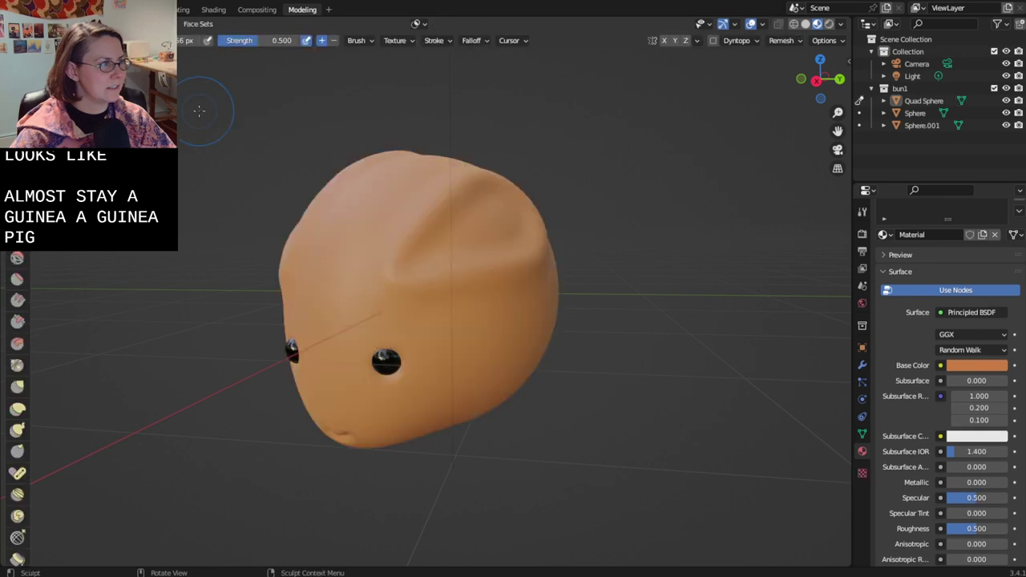
click(180, 10)
click(301, 10)
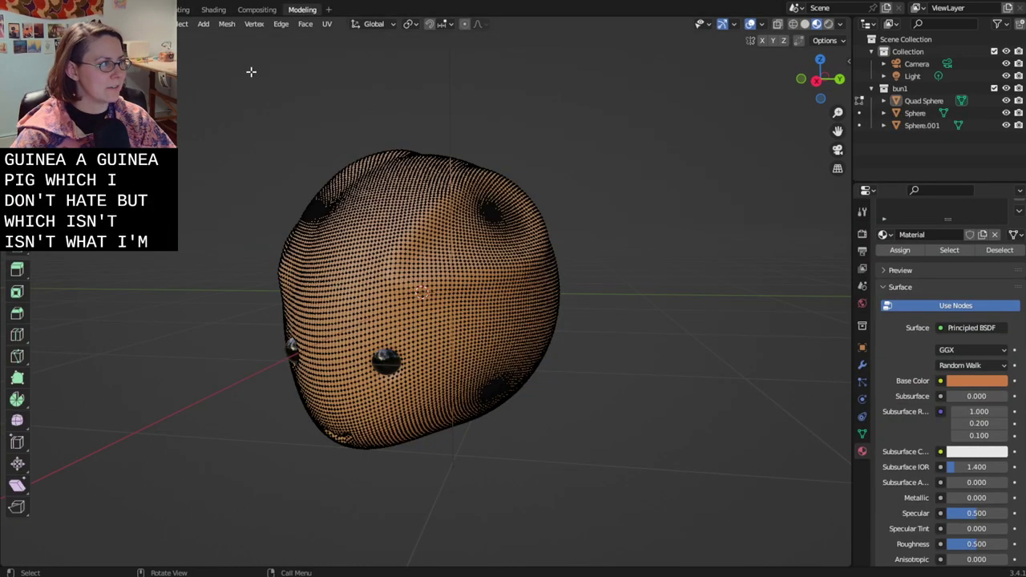
key(Tab)
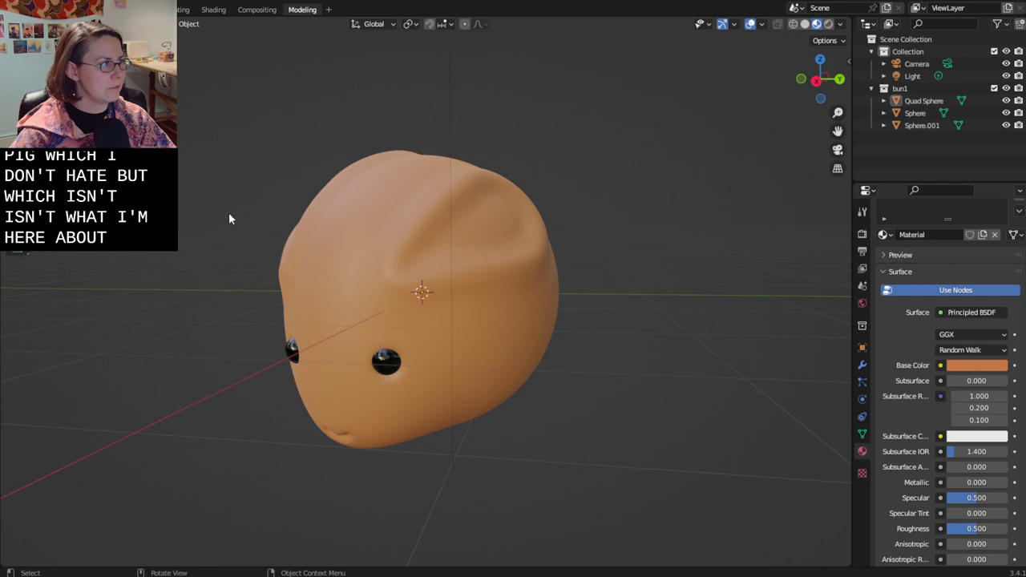
- Select the Quad Sphere head and apply flat shading to it
click(399, 249)
right_click(395, 250)
click(374, 261)
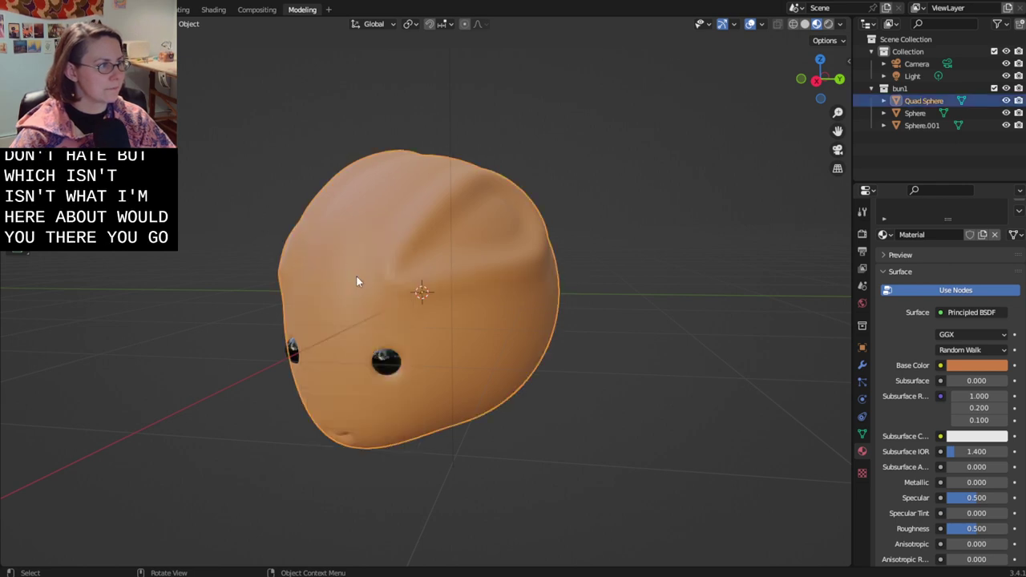
- In the Sculpting workspace, carve a short vertical groove down from the center of the mouth at 0.525 strength, and save the file
click(183, 10)
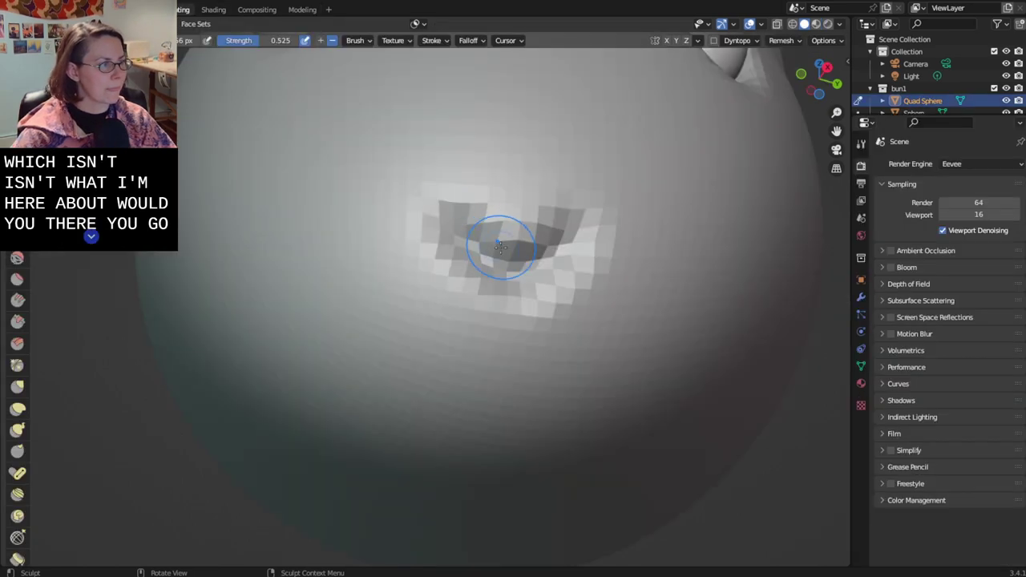
middle_drag(522, 279, 407, 229)
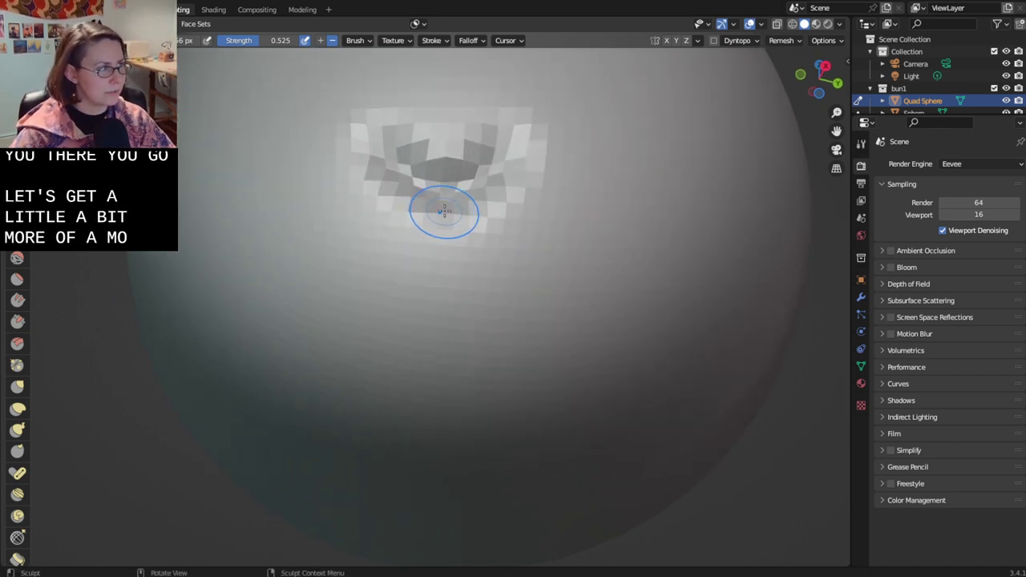
drag(439, 209, 453, 363)
key(ctrl+z)
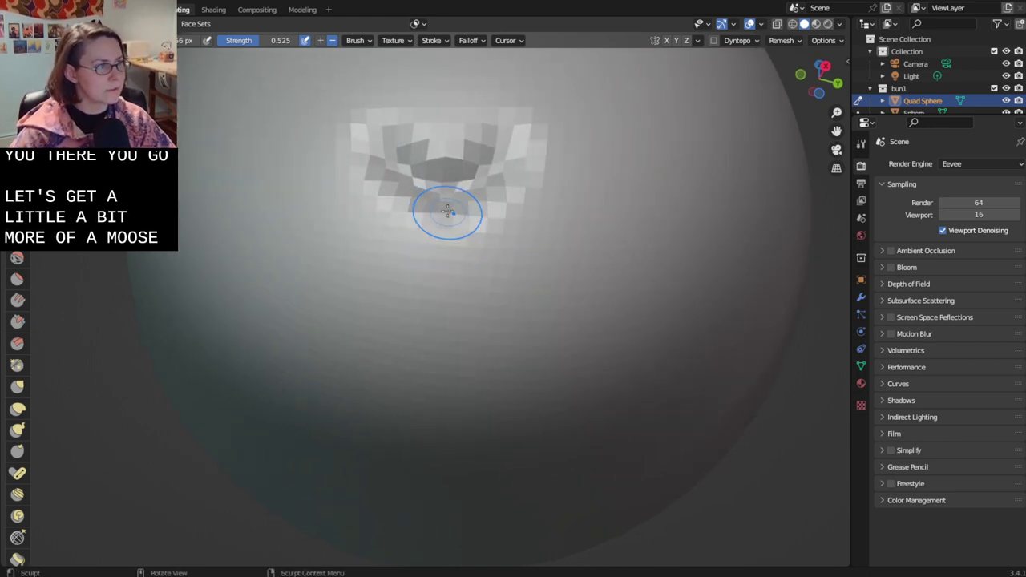
mouse_move(448, 210)
mouse_down()
mouse_move(451, 259)
mouse_move(442, 204)
mouse_move(450, 291)
mouse_up()
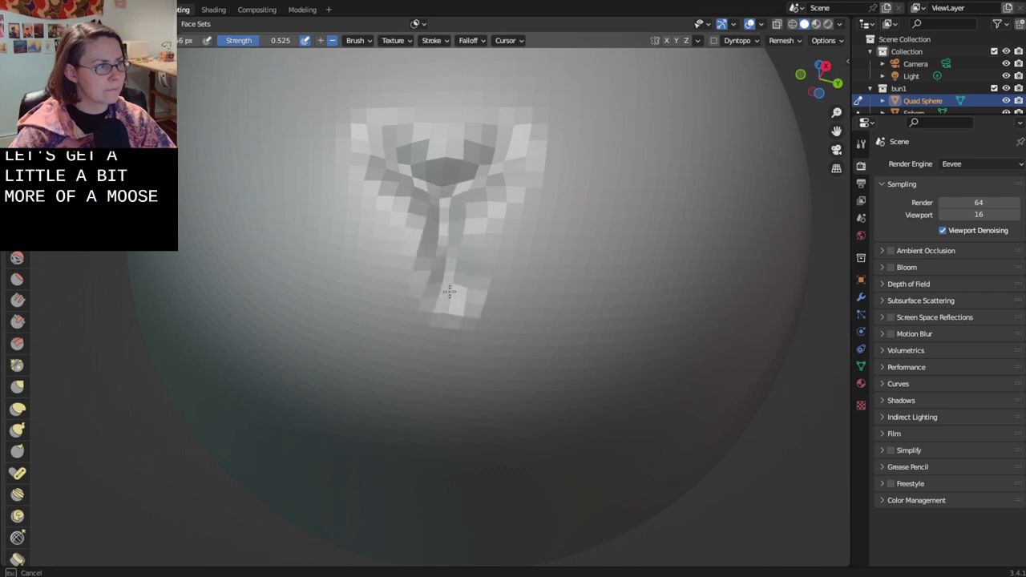
drag(448, 234, 446, 305)
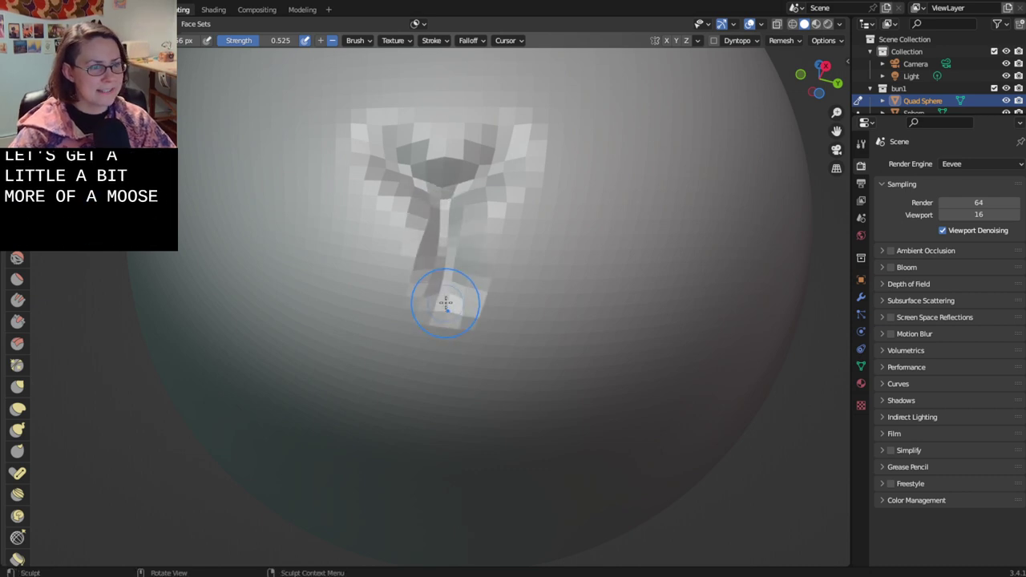
key(ctrl+s)
scroll(412, 343, down, 6)
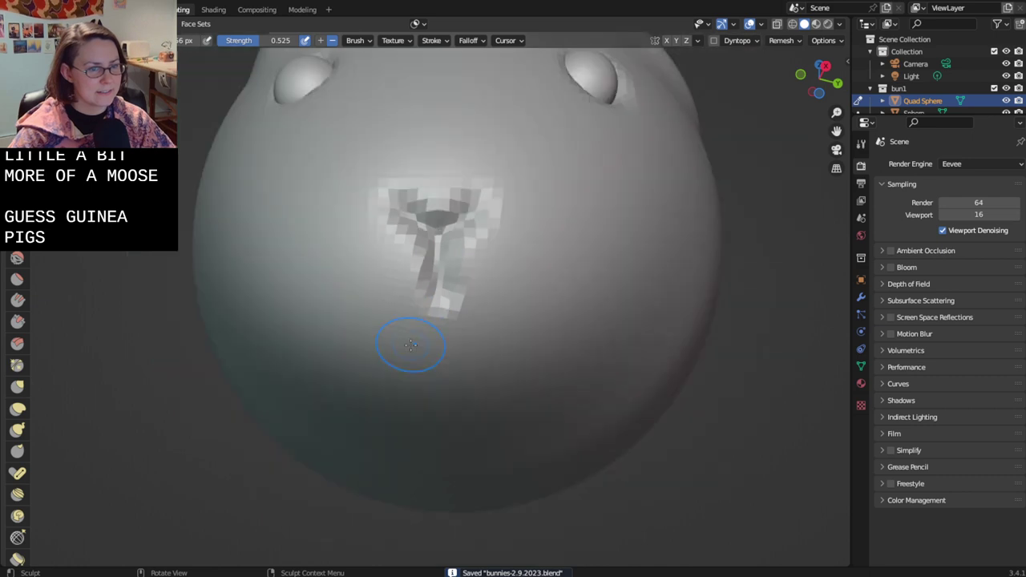
mouse_move(404, 359)
middle_down()
mouse_move(347, 364)
mouse_move(352, 425)
mouse_move(280, 449)
mouse_move(226, 451)
mouse_move(240, 437)
mouse_move(433, 410)
mouse_move(374, 440)
mouse_move(343, 384)
mouse_move(373, 406)
mouse_move(585, 454)
mouse_move(590, 445)
middle_up()
key(ctrl+s)
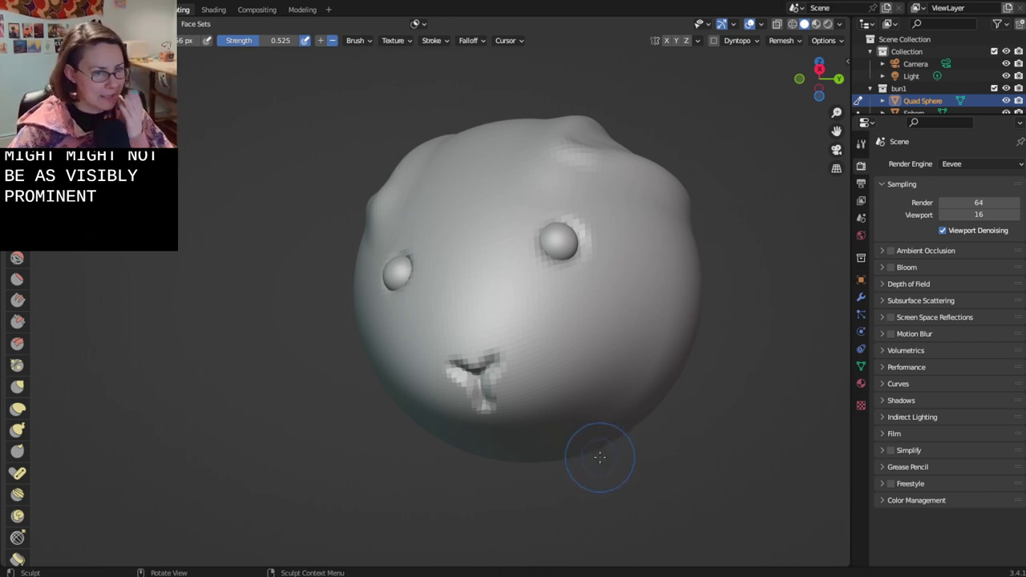
- Return to the Modeling workspace, put the head into Object Mode and save the file
mouse_move(607, 465)
middle_down()
mouse_move(613, 485)
mouse_move(628, 481)
middle_up()
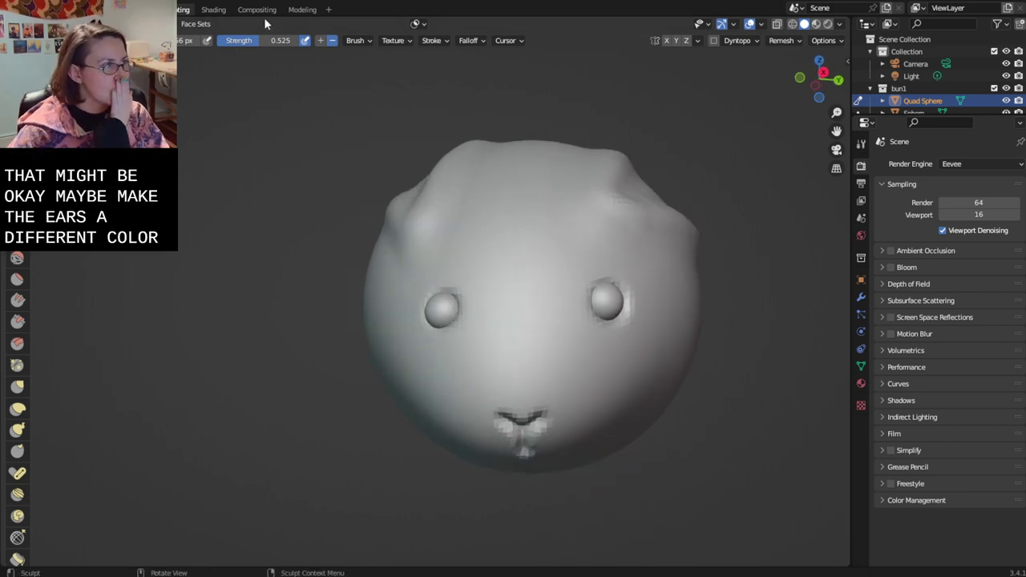
click(302, 10)
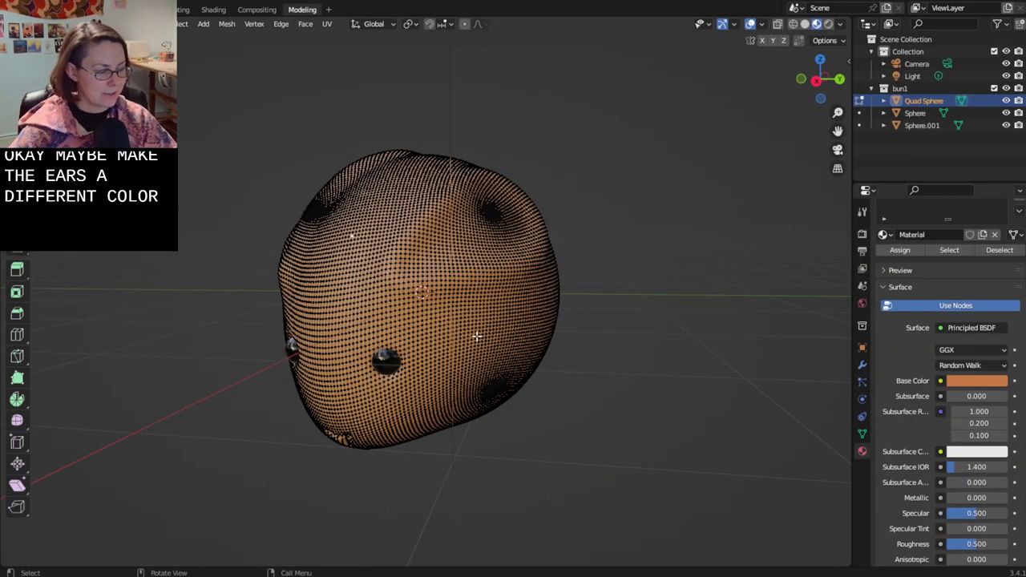
key(Tab)
middle_drag(479, 350, 699, 409)
key(ctrl+s)
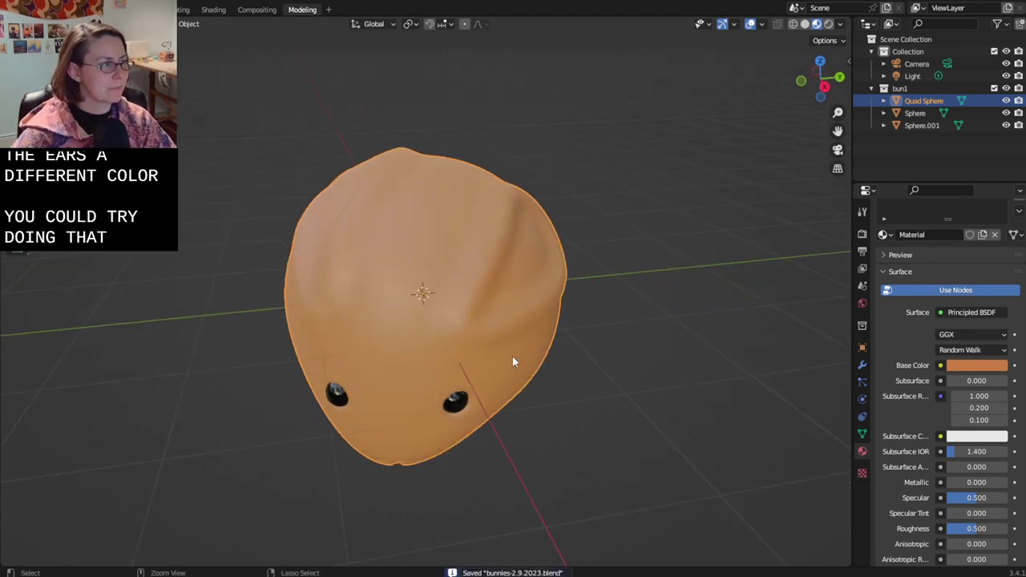
- Add a Texture Paint workspace and delete it again
click(329, 10)
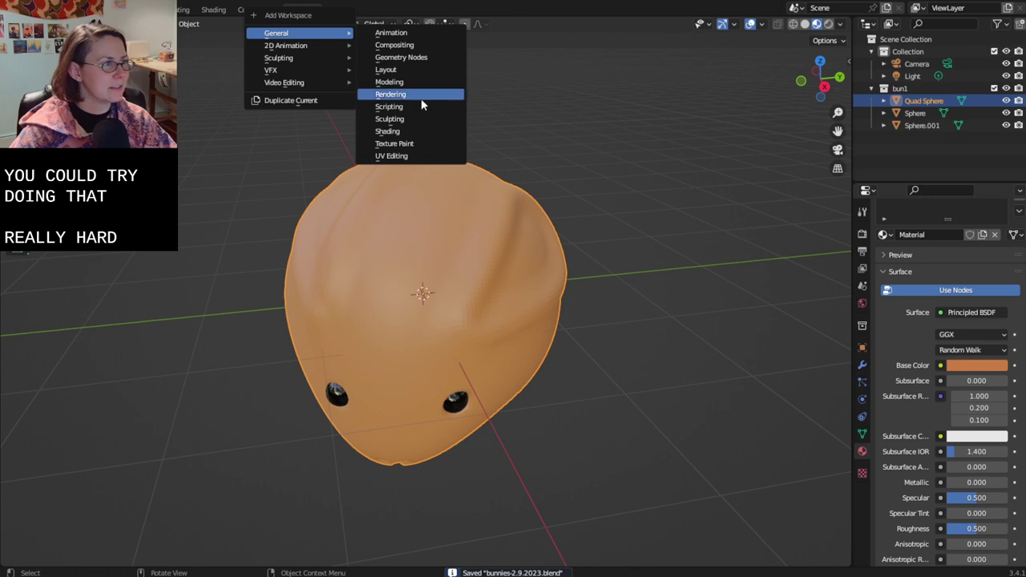
click(412, 144)
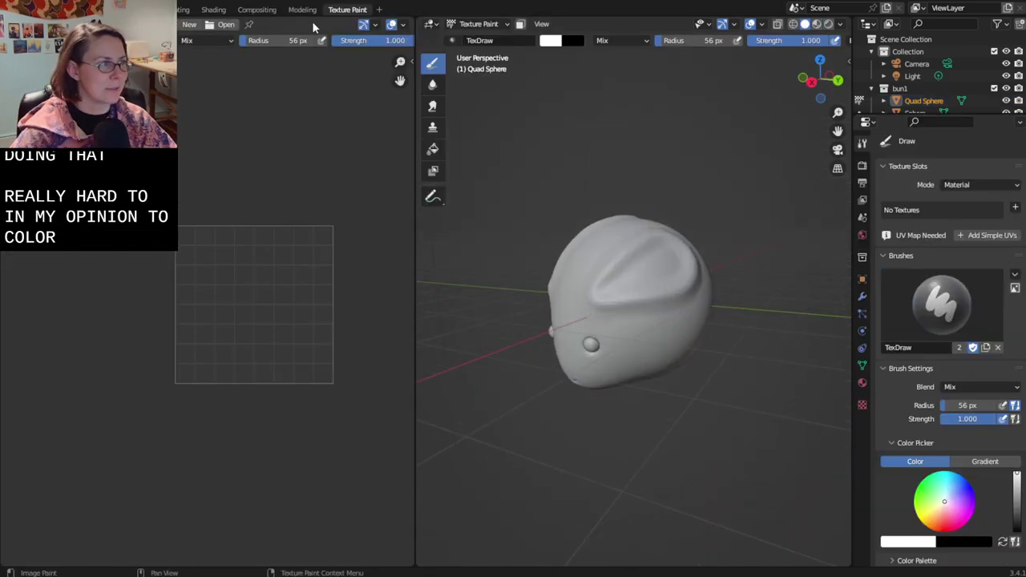
right_click(347, 11)
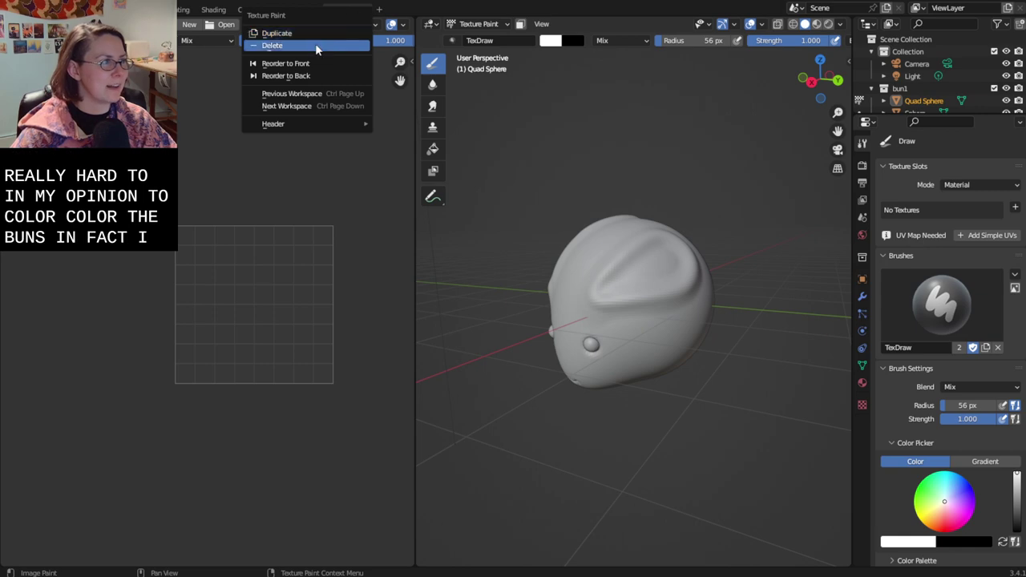
click(337, 46)
key(Tab)
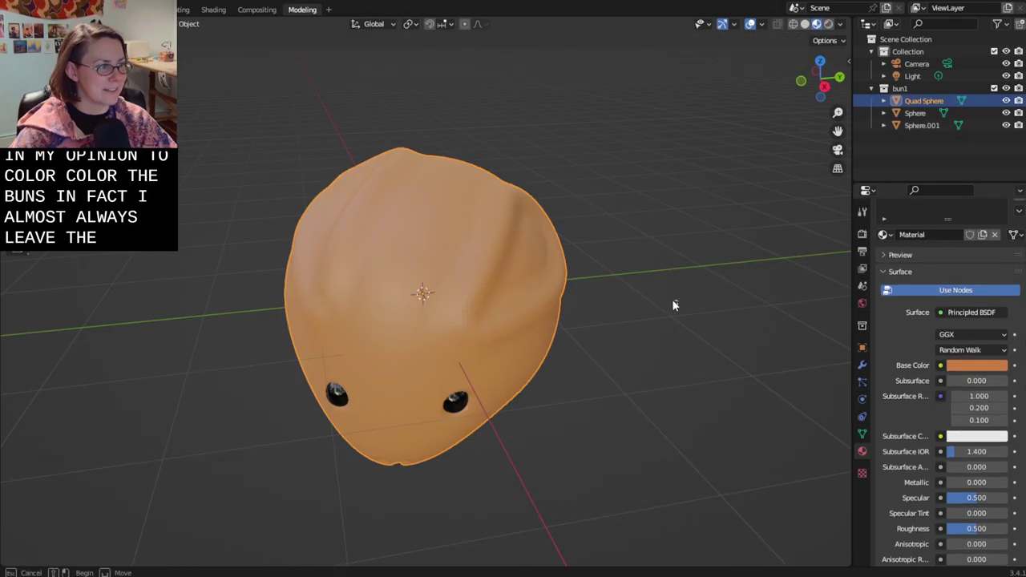
- Review the bunny's face, hide the bun1 collection, clear the selection and save the file
middle_drag(671, 300, 676, 330)
key(ctrl+s)
middle_drag(651, 403, 545, 470)
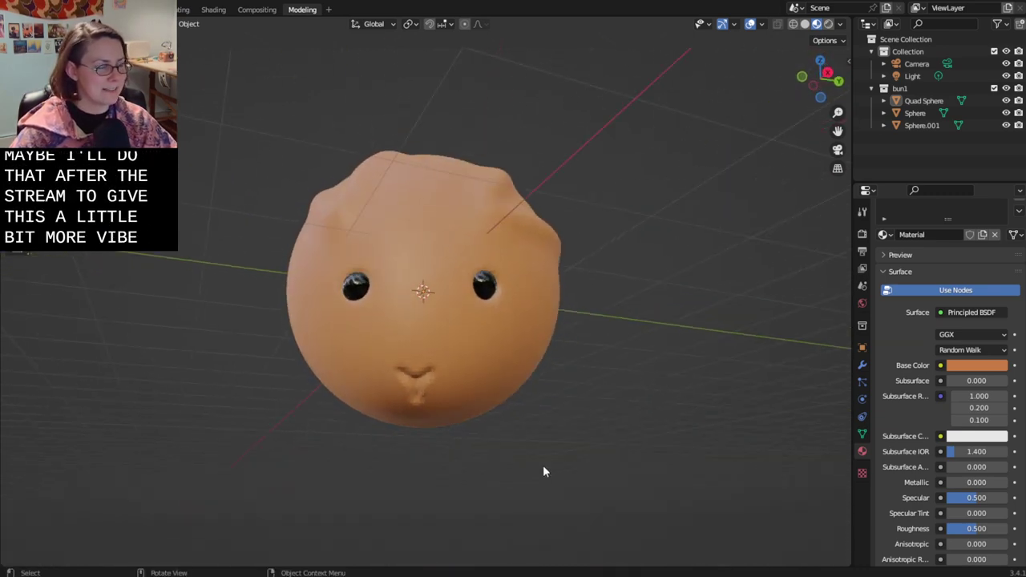
click(411, 378)
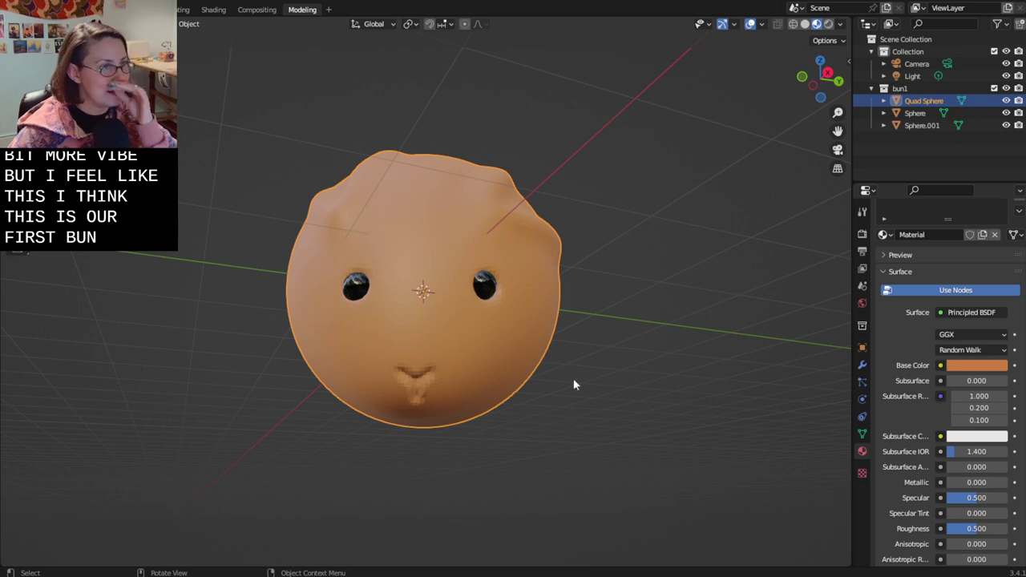
click(1007, 89)
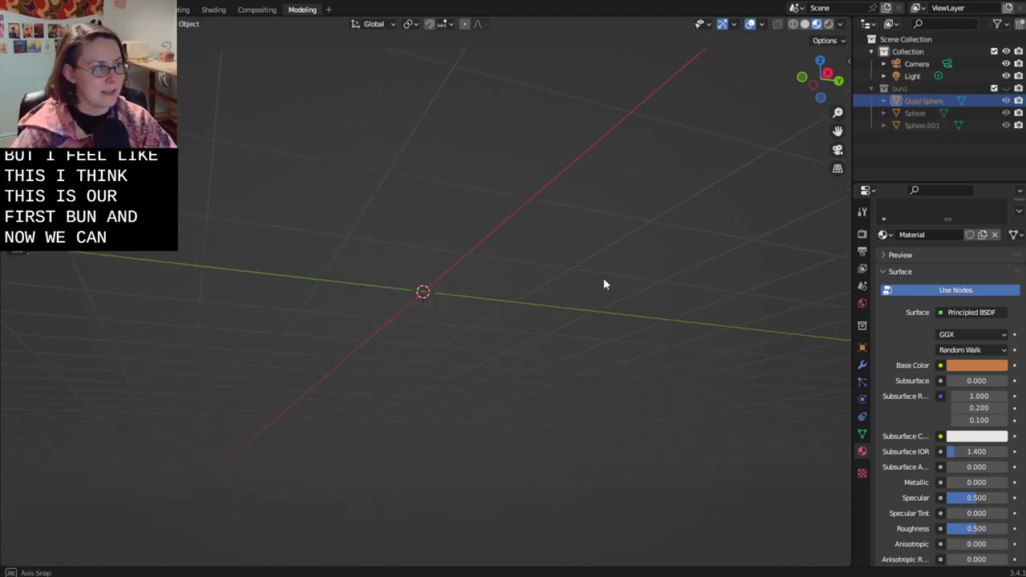
mouse_move(605, 281)
middle_down()
mouse_move(557, 350)
mouse_move(553, 381)
mouse_move(511, 400)
mouse_move(544, 398)
middle_up()
key(ctrl+s)
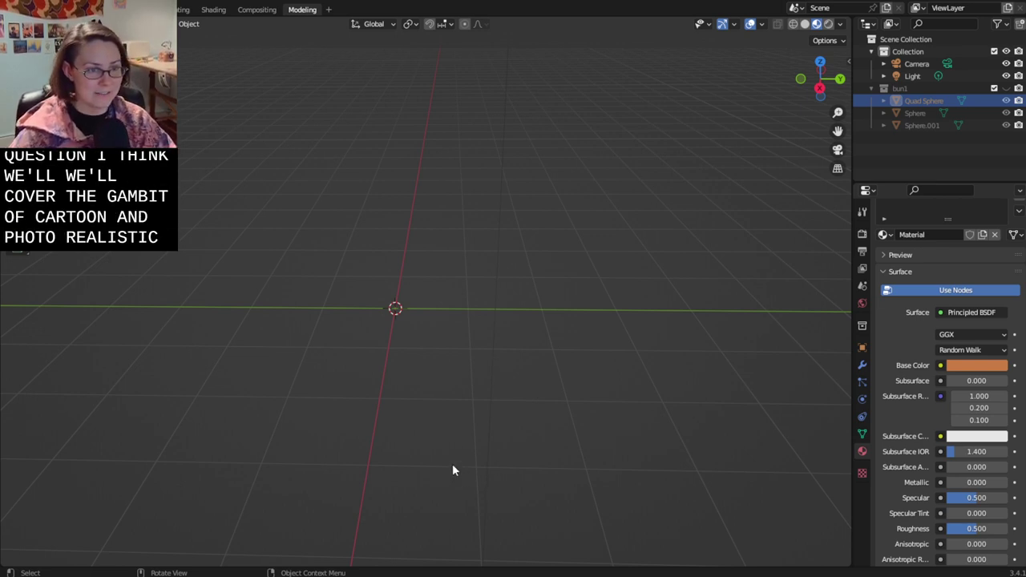
click(363, 310)
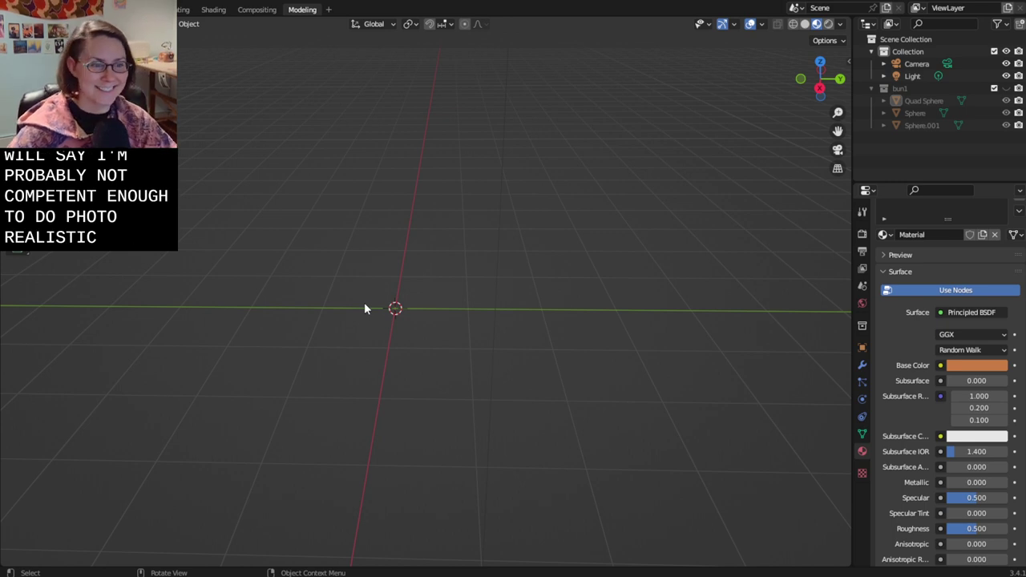
key(ctrl+s)
key(ctrl+a)
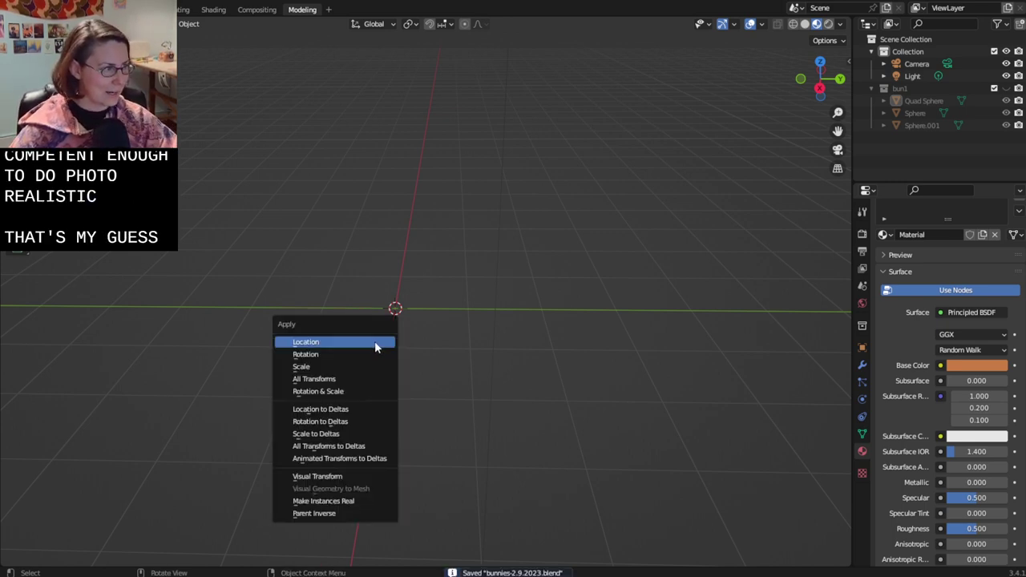
right_click(439, 327)
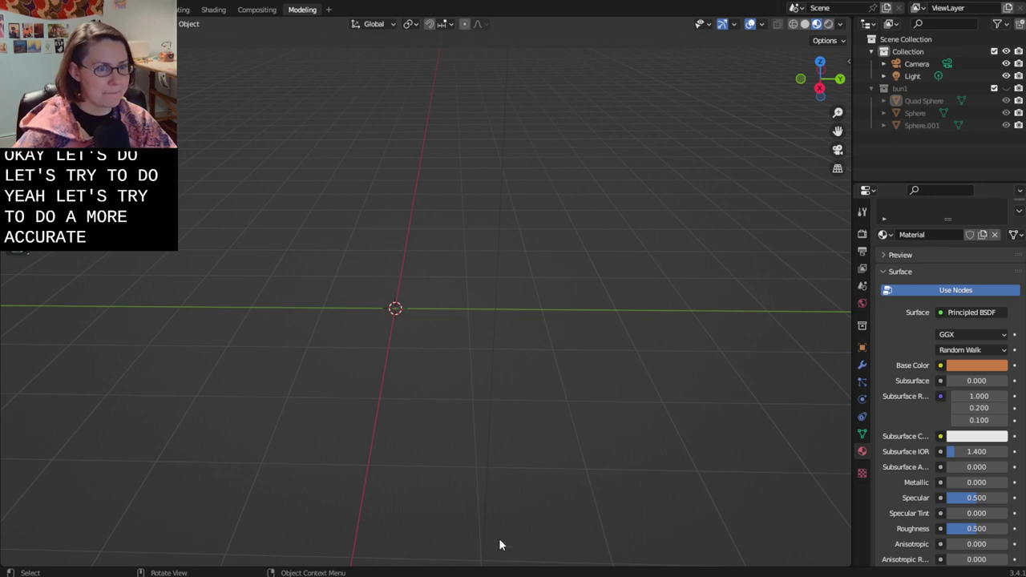
right_click(453, 311)
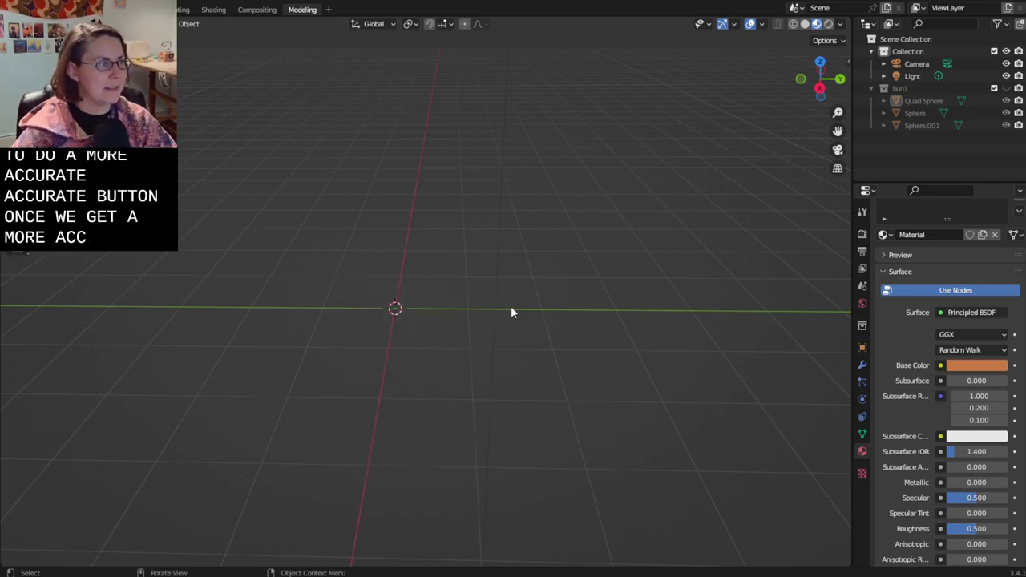
- Add a UV sphere mesh at the 3D cursor as the base for a second bunny
key(shift+a)
mouse_move(502, 307)
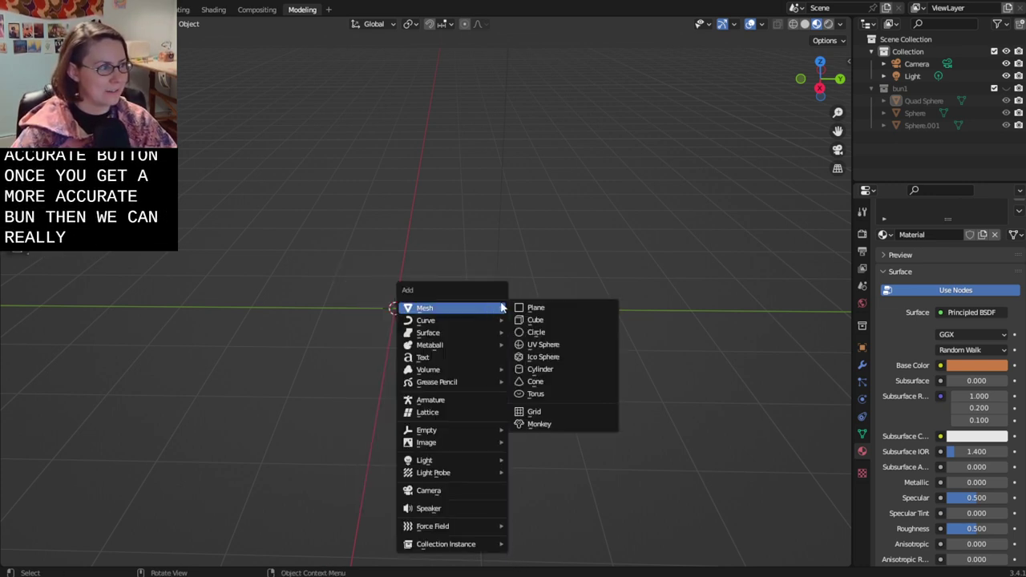
click(563, 344)
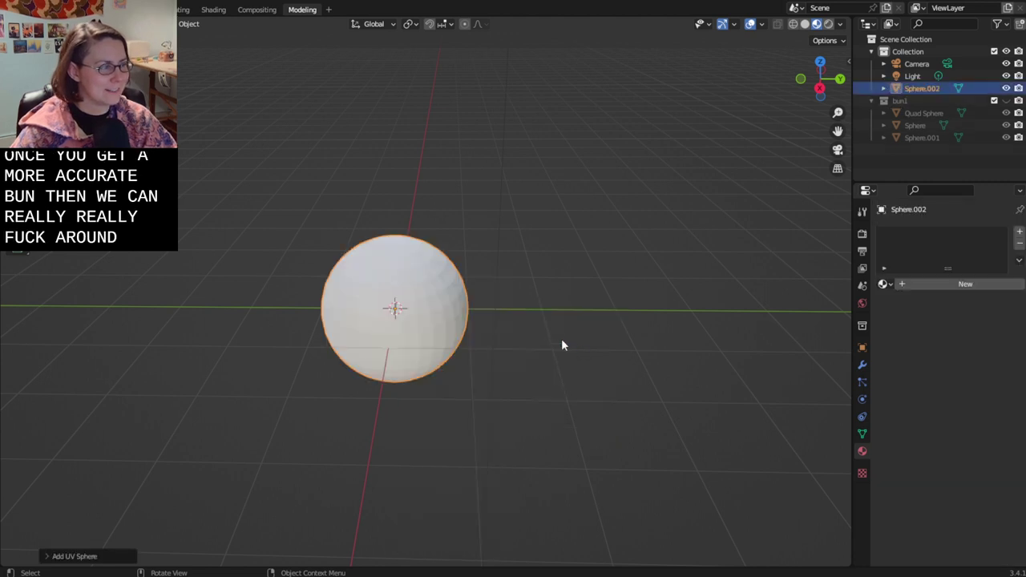
scroll(482, 337, up, 3)
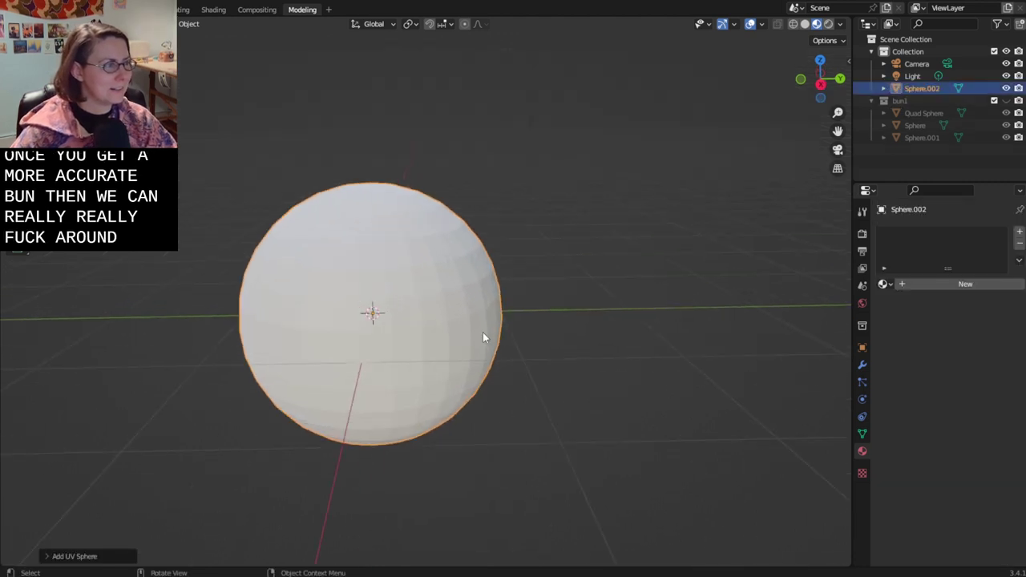
- Switch to the Sculpting workspace with the new sphere and turn on X-axis mirror symmetry
click(182, 10)
scroll(711, 217, down, 4)
middle_drag(701, 222, 694, 305)
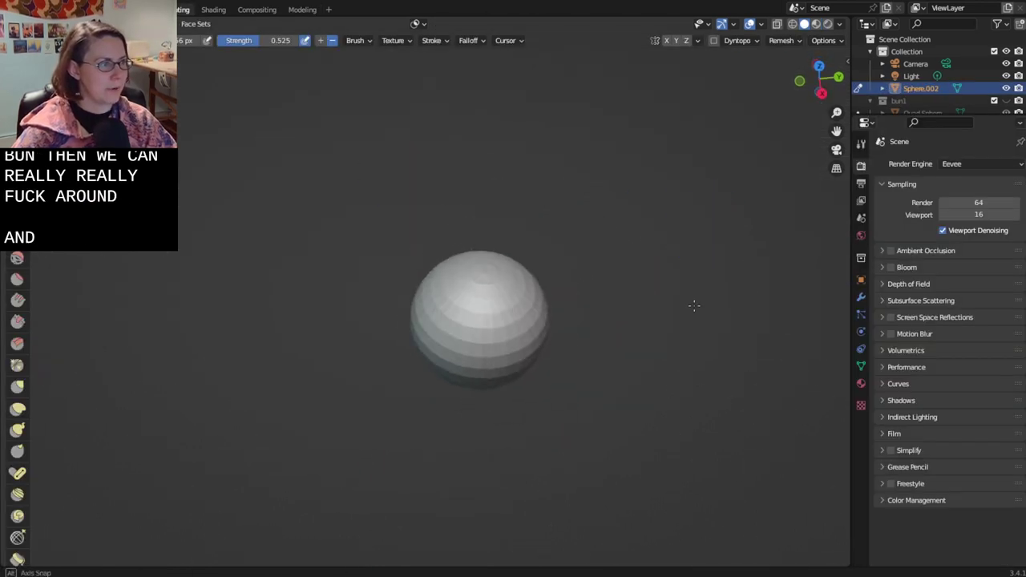
click(666, 41)
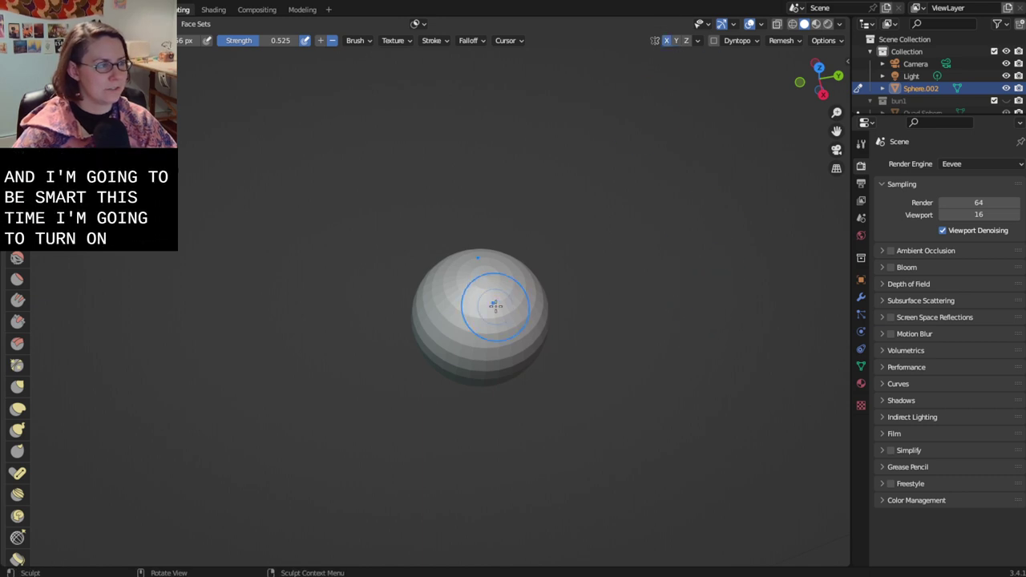
mouse_move(488, 324)
middle_down()
mouse_move(554, 332)
mouse_move(537, 303)
mouse_move(559, 371)
middle_up()
scroll(545, 327, up, 2)
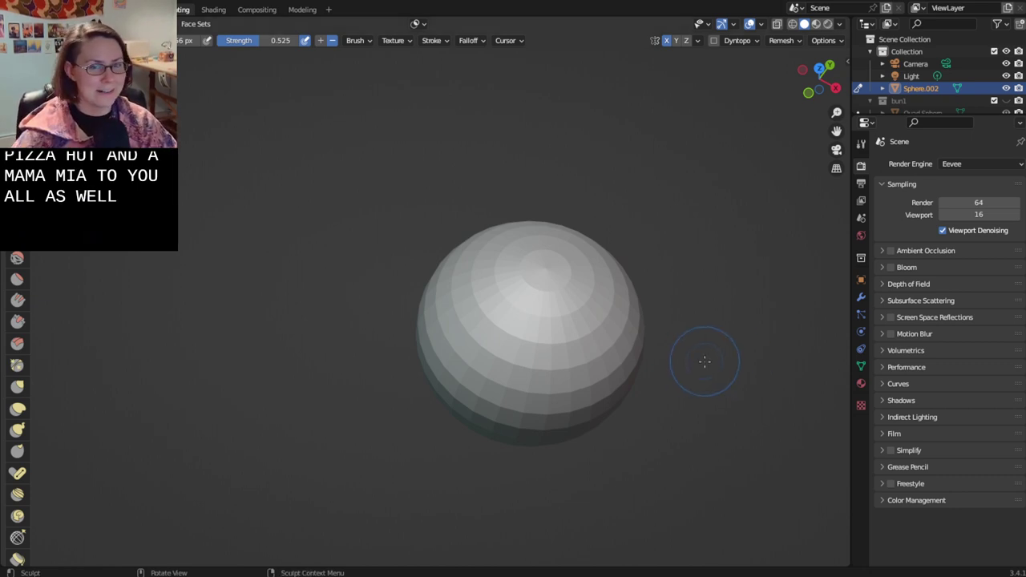
- Show the bun1 collection in place of the new sphere to review its head, and switch the visibility back
click(1006, 88)
click(1006, 101)
middle_drag(791, 193, 602, 365)
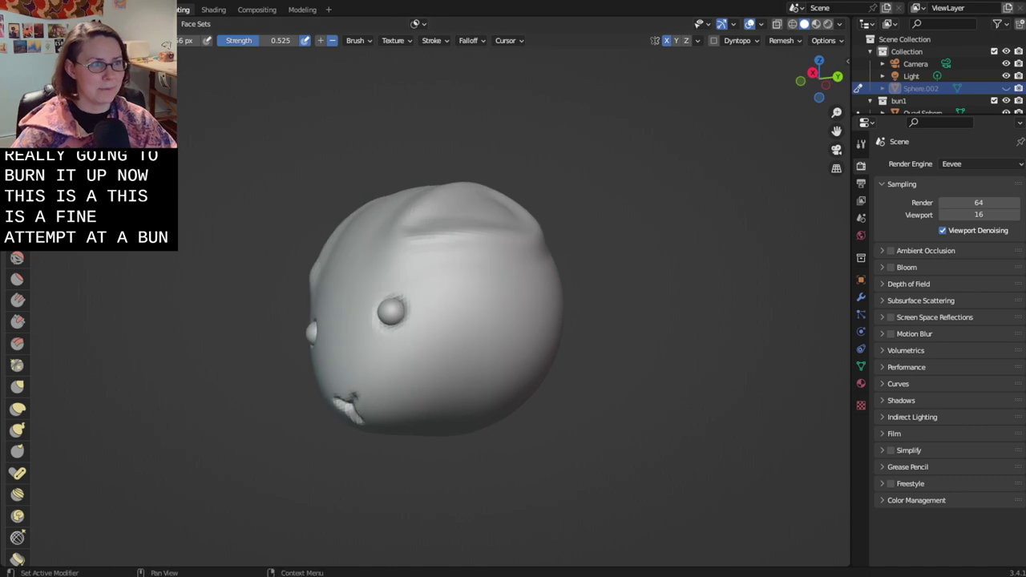
click(1005, 100)
click(1005, 88)
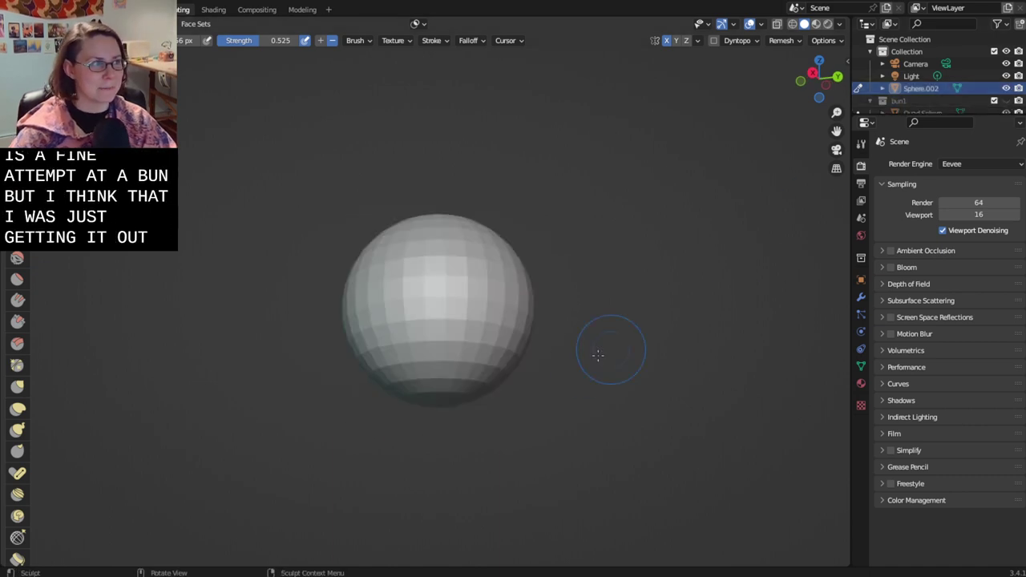
- Enable Dyntopo on the new sphere, accepting the loss of vertex data
middle_drag(626, 329, 633, 389)
click(714, 42)
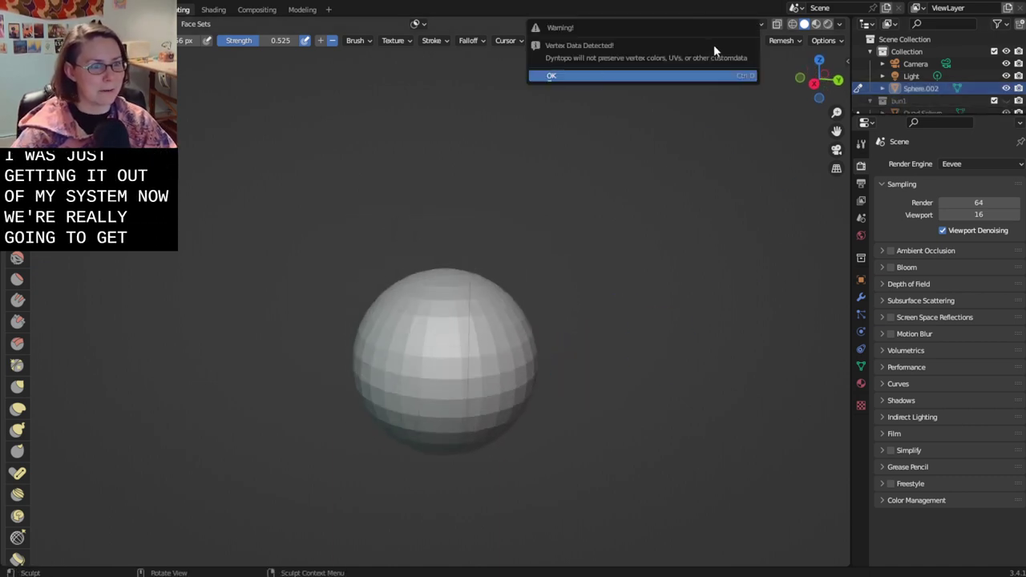
click(714, 40)
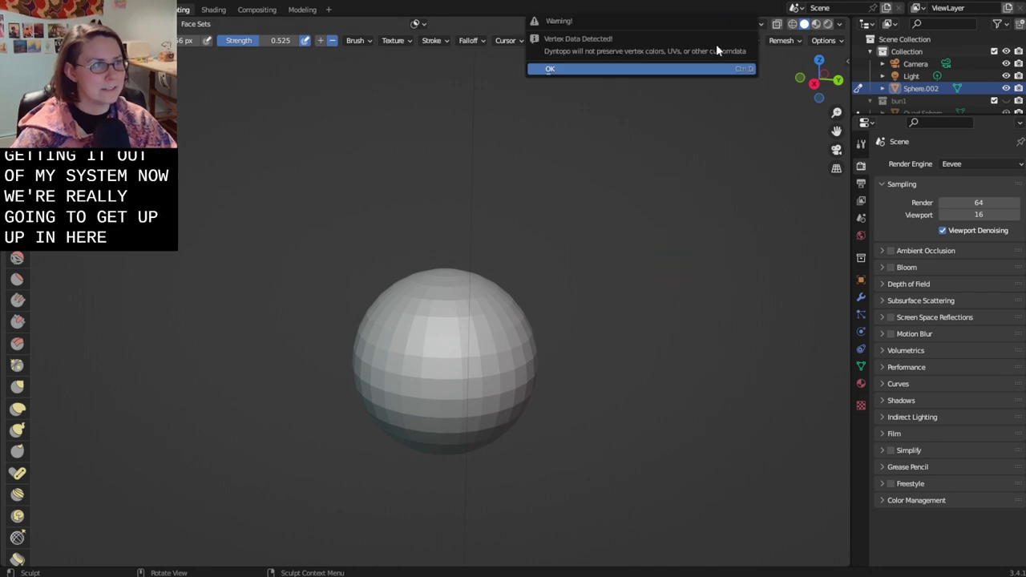
click(698, 71)
scroll(689, 401, down, 2)
click(559, 441)
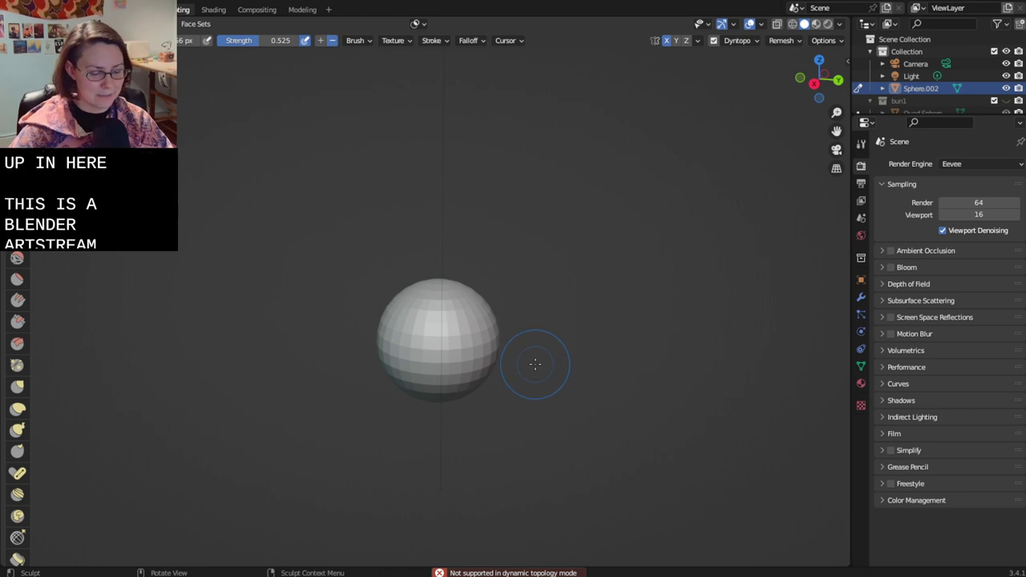
- Enlarge the brush and swell the sphere with broad strokes from several sides to form a fuller head base
key(bracketright)
key(bracketright)
key(bracketright)
key(bracketright)
key(bracketright)
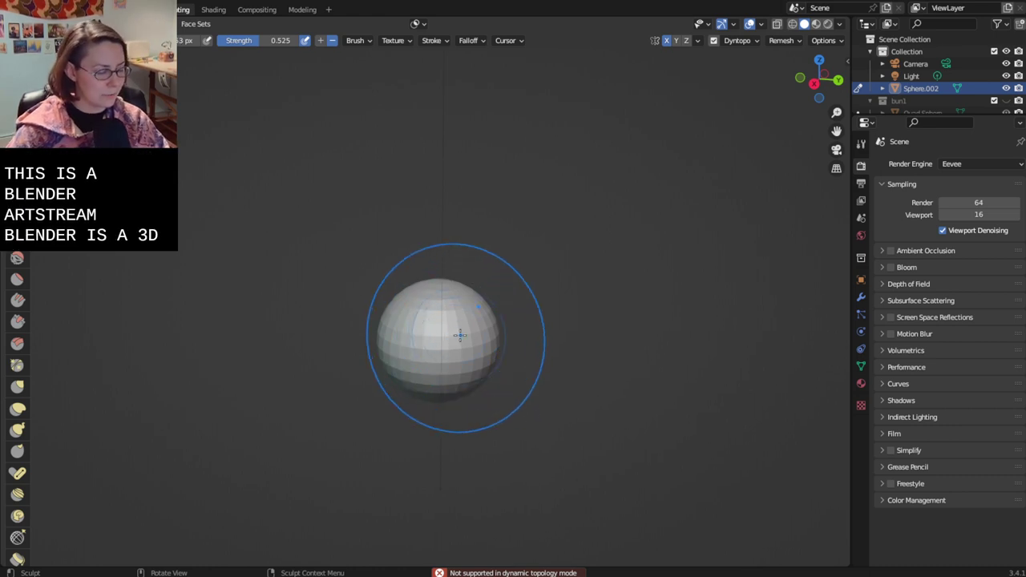
key(i)
mouse_move(433, 336)
mouse_down()
mouse_move(412, 337)
mouse_move(486, 366)
mouse_up()
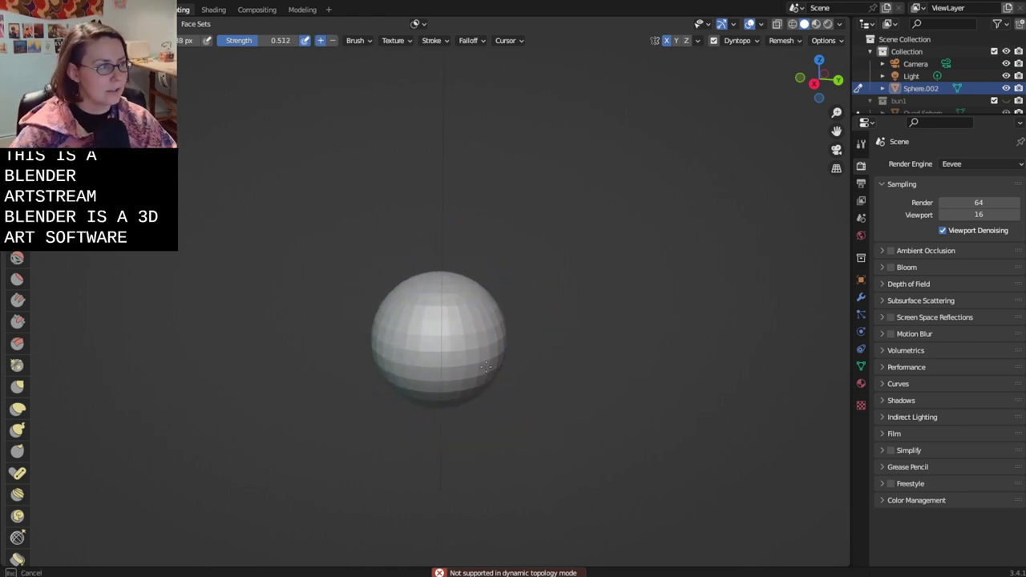
mouse_move(394, 333)
mouse_down()
mouse_move(454, 307)
mouse_move(403, 355)
mouse_up()
middle_drag(403, 355, 259, 406)
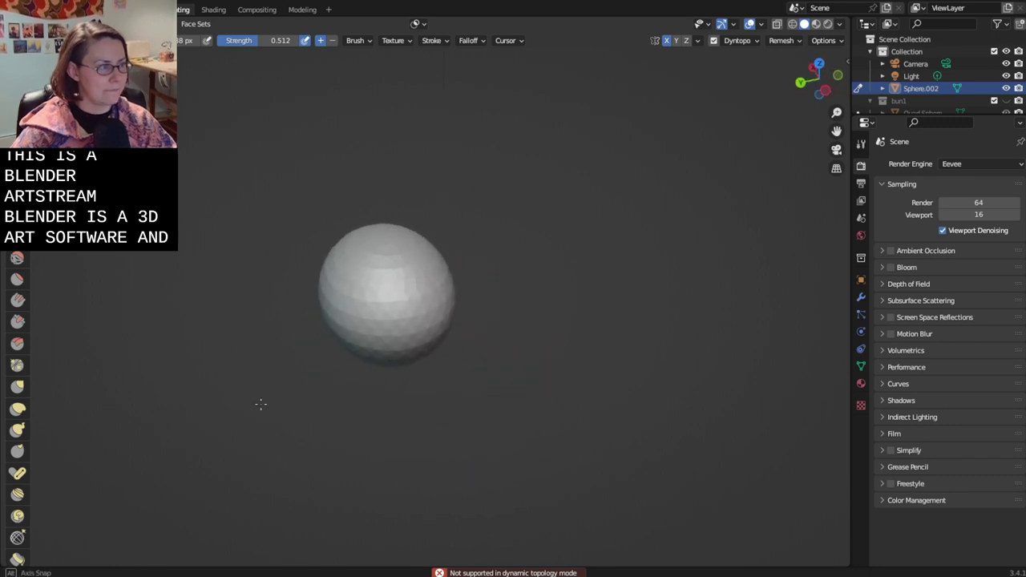
mouse_move(391, 266)
middle_down()
mouse_move(593, 337)
mouse_move(634, 252)
mouse_move(652, 246)
middle_up()
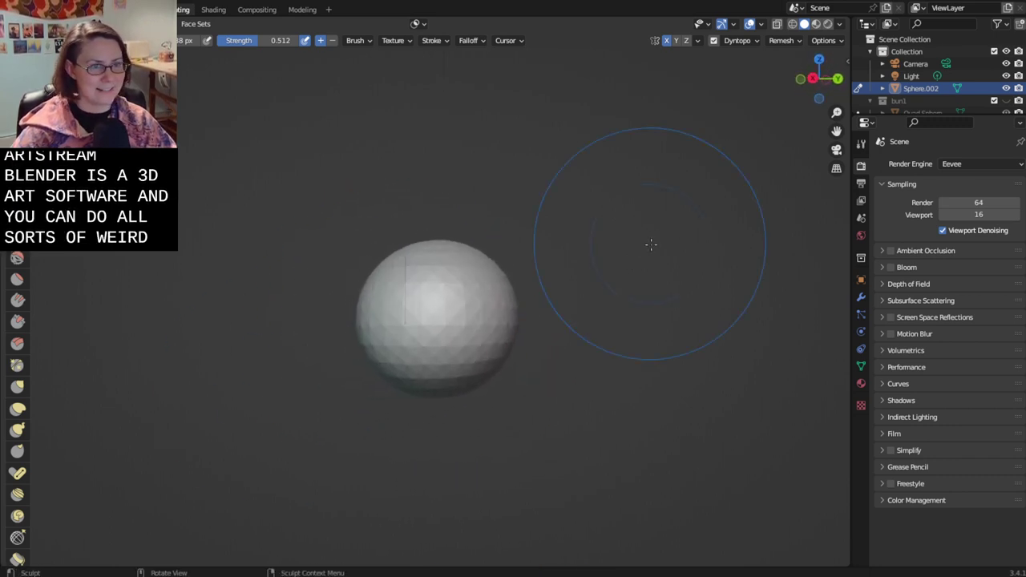
middle_drag(548, 318, 392, 295)
middle_drag(450, 349, 434, 300)
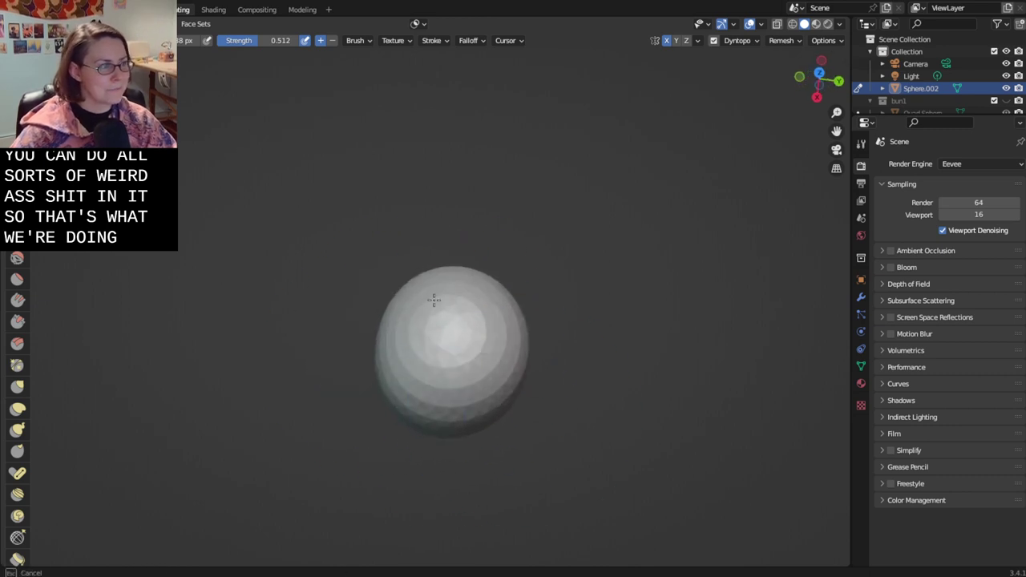
mouse_move(479, 376)
middle_down()
mouse_move(526, 171)
mouse_move(389, 327)
middle_up()
drag(427, 328, 412, 316)
- With the Grab brush, pull the lower front of the sphere outward and downward into the start of a snout
mouse_move(554, 346)
middle_down()
mouse_move(432, 337)
mouse_move(485, 198)
mouse_move(586, 272)
mouse_move(641, 346)
mouse_move(632, 346)
middle_up()
key(g)
drag(469, 378, 493, 512)
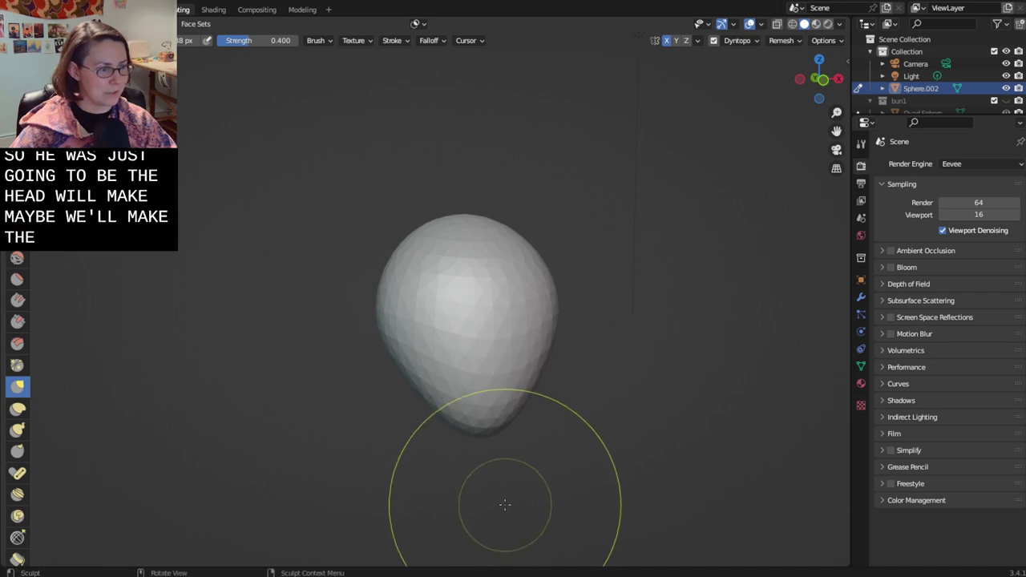
mouse_move(513, 496)
middle_down()
mouse_move(522, 479)
mouse_move(506, 448)
mouse_move(515, 449)
middle_up()
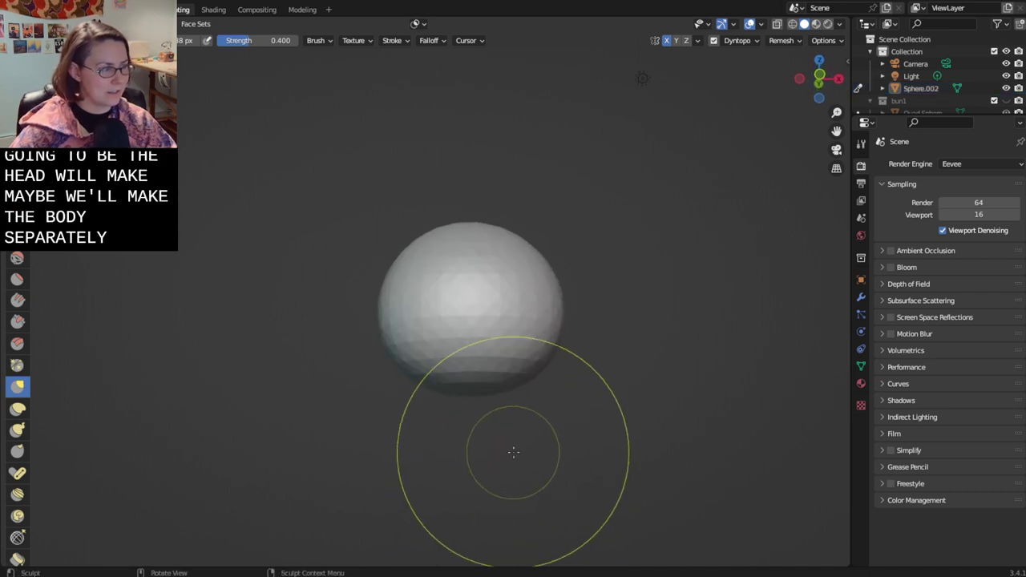
middle_drag(531, 355, 547, 368)
mouse_move(547, 368)
mouse_down()
mouse_move(611, 426)
mouse_move(615, 447)
mouse_up()
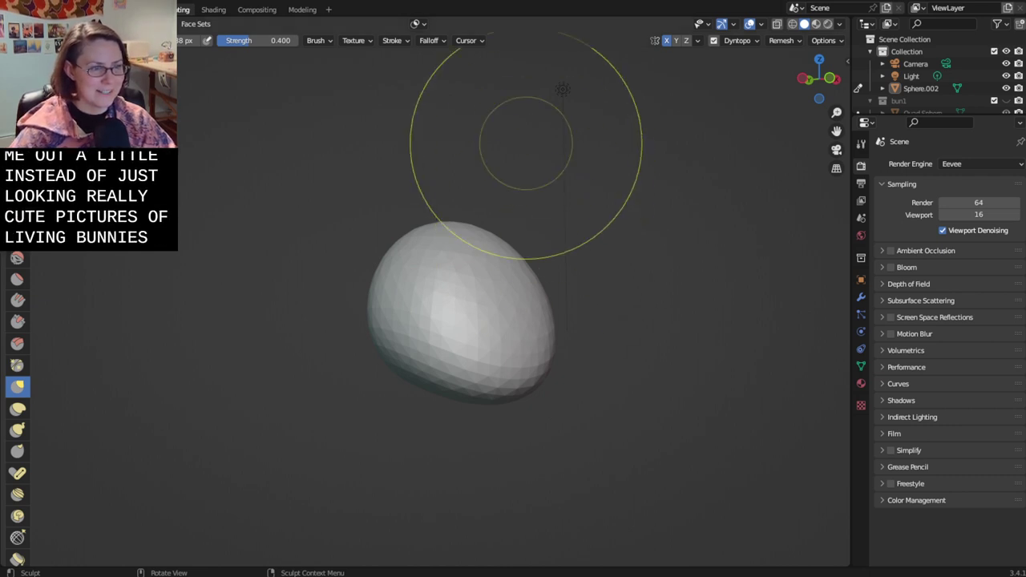
- Grab the back and top of the head in side view to lengthen the skull and shape the brow
mouse_move(545, 320)
middle_down()
mouse_move(556, 350)
mouse_move(449, 412)
mouse_move(462, 413)
mouse_move(513, 343)
mouse_move(492, 222)
mouse_move(443, 248)
mouse_move(370, 233)
mouse_move(444, 149)
middle_up()
mouse_move(445, 208)
middle_down()
mouse_move(442, 263)
mouse_move(259, 257)
mouse_move(343, 240)
mouse_move(386, 256)
mouse_move(406, 188)
mouse_move(381, 220)
middle_up()
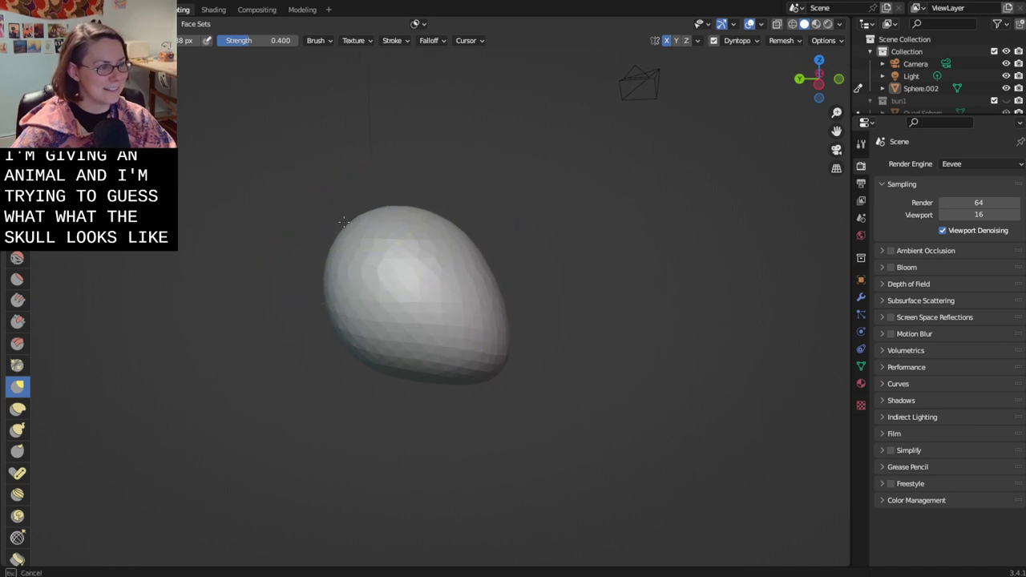
drag(327, 295, 330, 300)
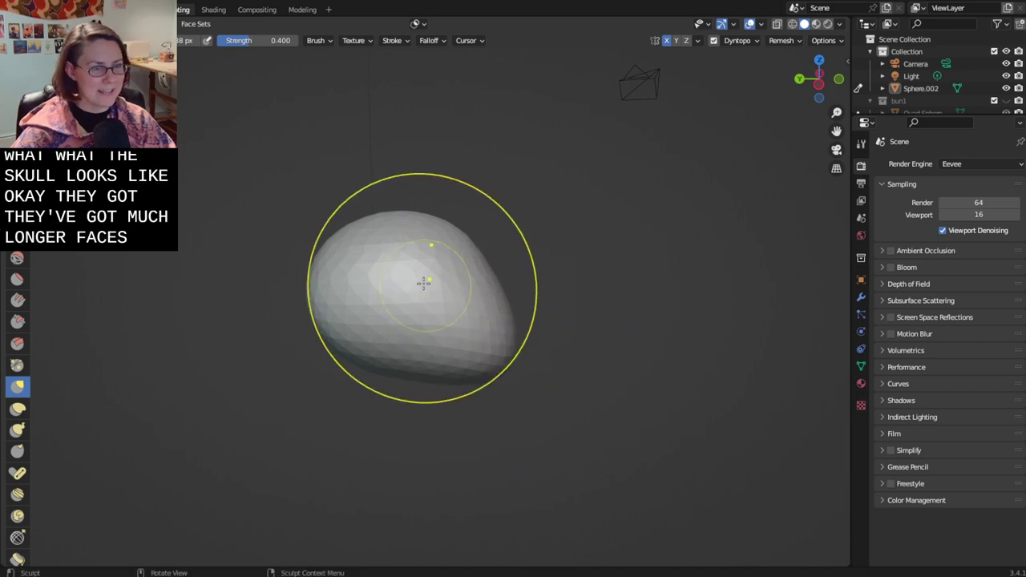
drag(373, 215, 348, 196)
middle_drag(447, 238, 476, 271)
mouse_move(476, 270)
mouse_down()
mouse_move(472, 257)
mouse_move(476, 269)
mouse_up()
middle_drag(474, 273, 478, 319)
drag(481, 297, 493, 303)
mouse_move(510, 303)
middle_down()
mouse_move(404, 309)
mouse_move(437, 417)
middle_up()
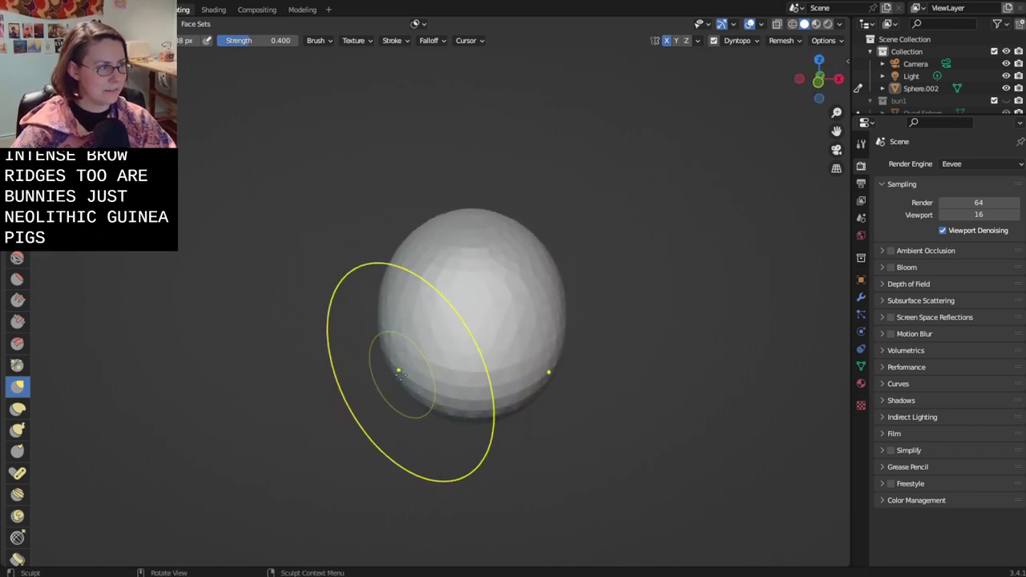
- Pull the lower face downward with the Grab brush and push in the underside of the head behind the snout
drag(406, 379, 427, 403)
drag(430, 403, 462, 429)
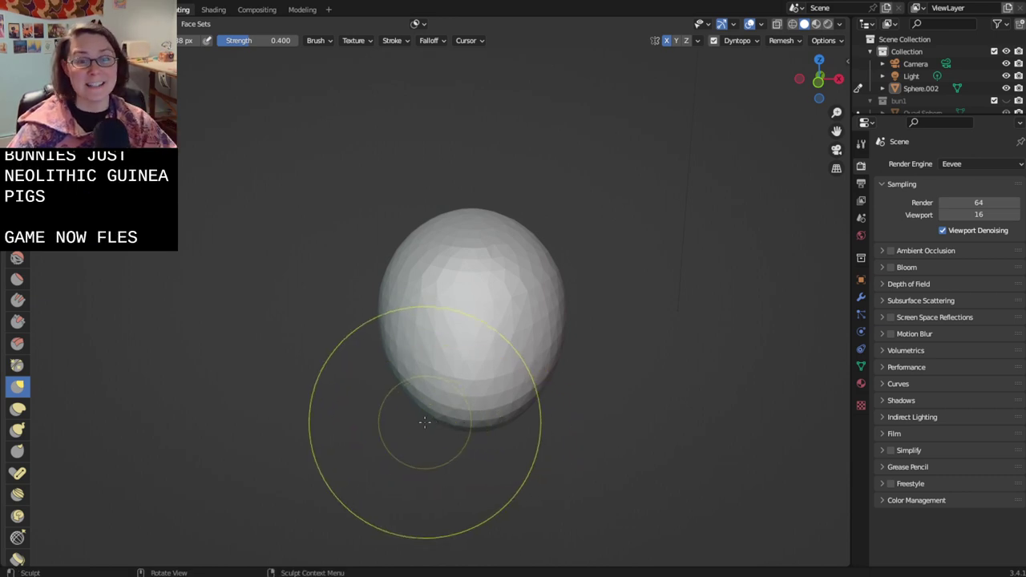
drag(428, 418, 467, 386)
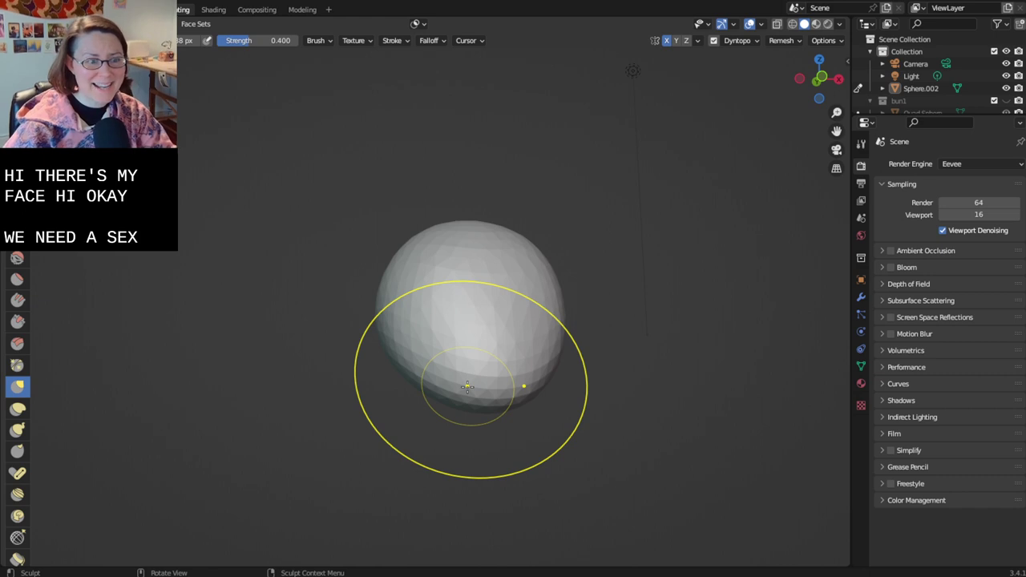
mouse_move(412, 403)
middle_down()
mouse_move(373, 417)
mouse_move(412, 440)
mouse_move(458, 438)
mouse_move(430, 399)
middle_up()
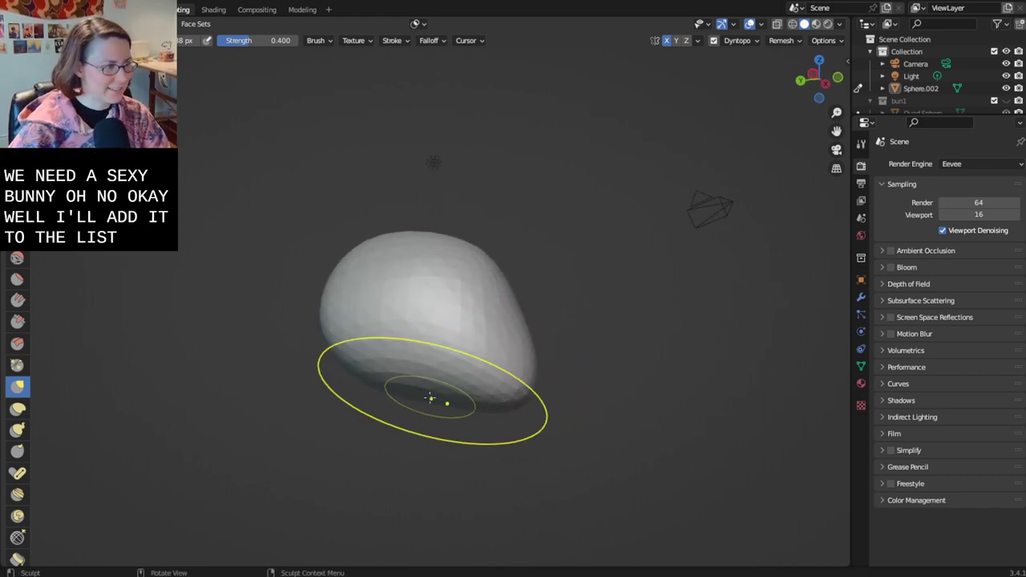
drag(431, 399, 436, 406)
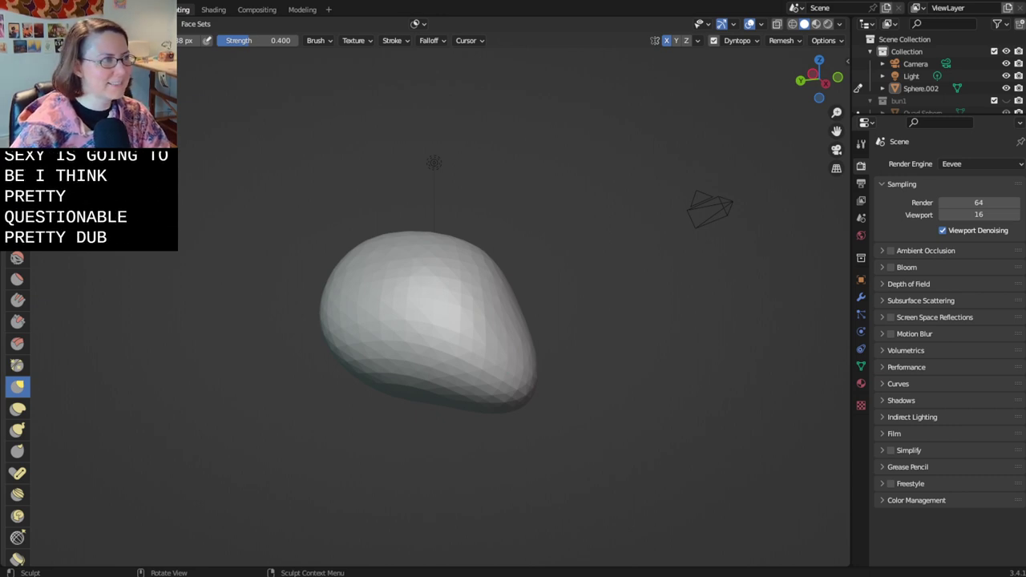
- Adjust the lower side of the face with the Grab brush in front view
mouse_move(561, 291)
middle_down()
mouse_move(598, 332)
mouse_move(461, 334)
middle_up()
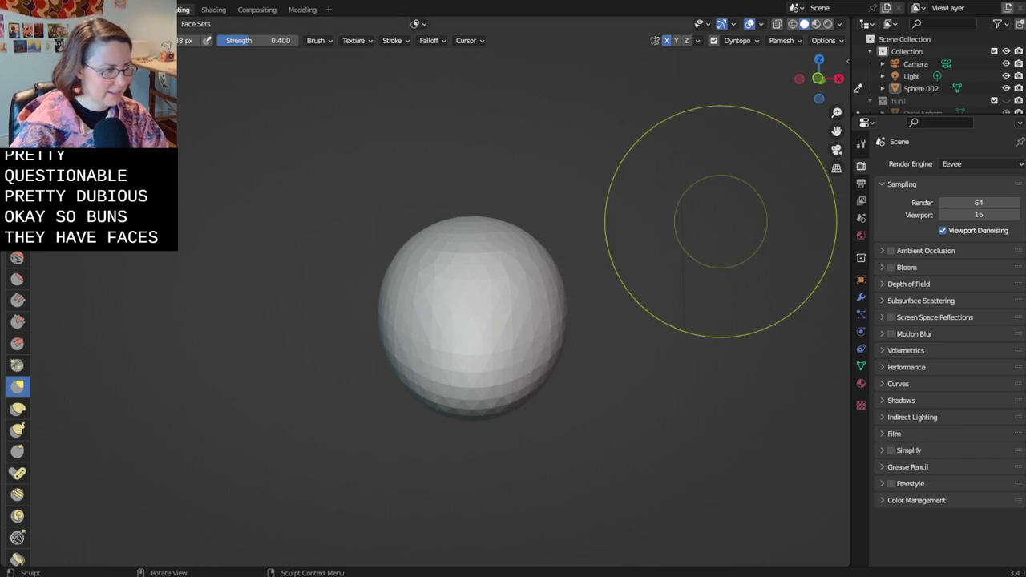
scroll(543, 425, up, 3)
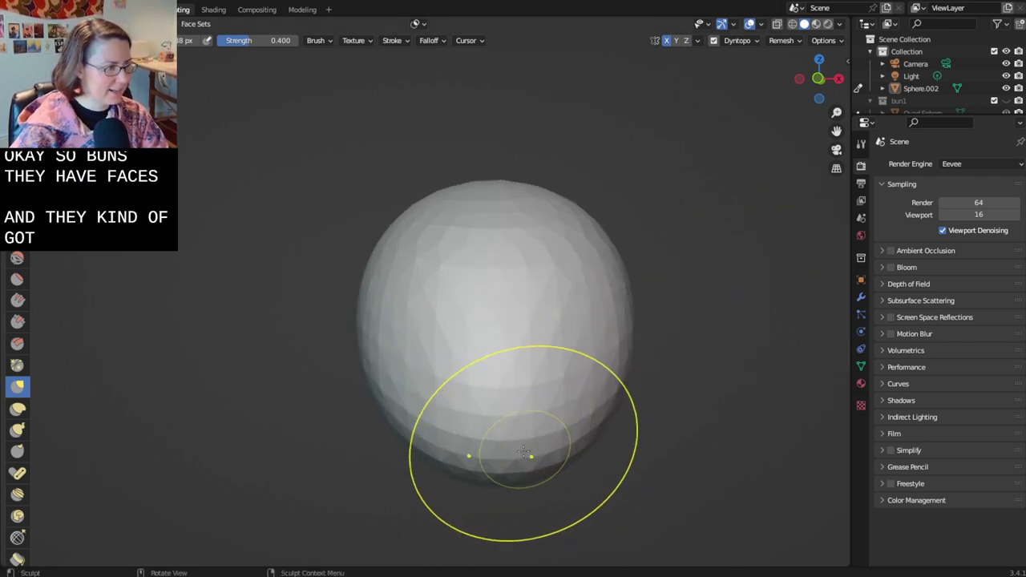
shift+middle_drag(446, 451, 427, 426)
drag(428, 441, 425, 424)
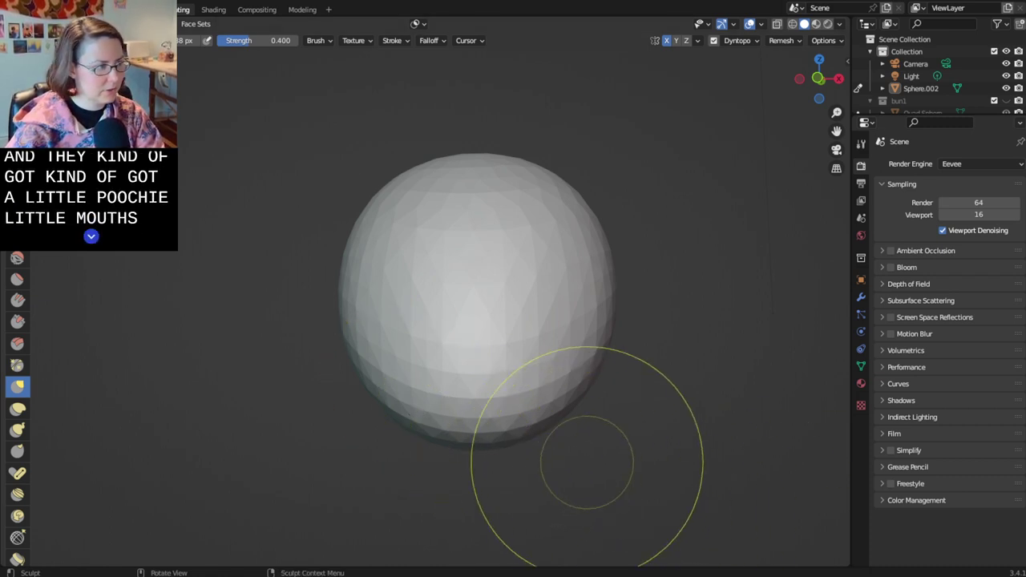
- Switch to an additive brush and build up a puffy muzzle on both sides of the lower face, redoing the first stroke
key(x)
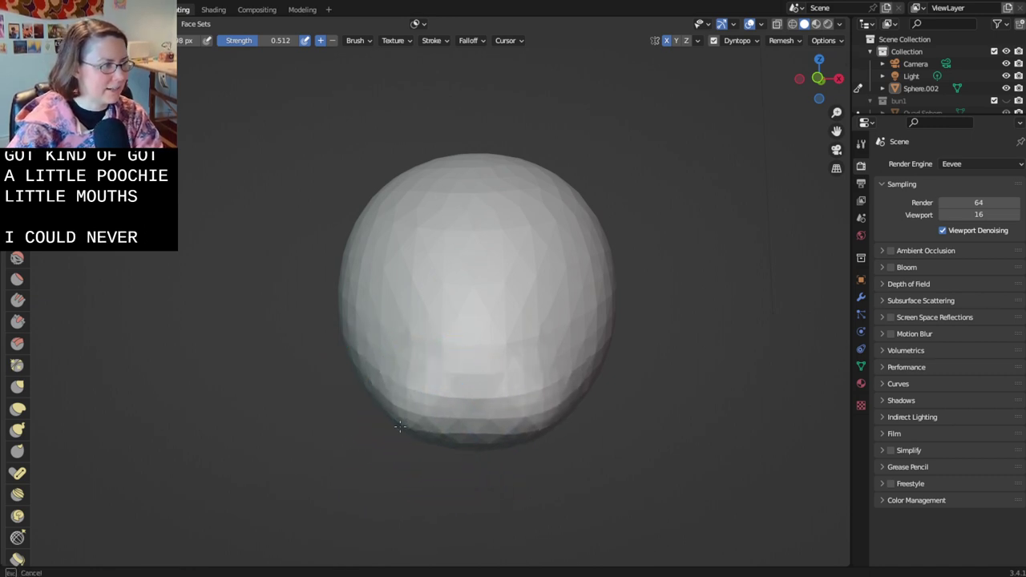
drag(400, 427, 464, 418)
key(ctrl+z)
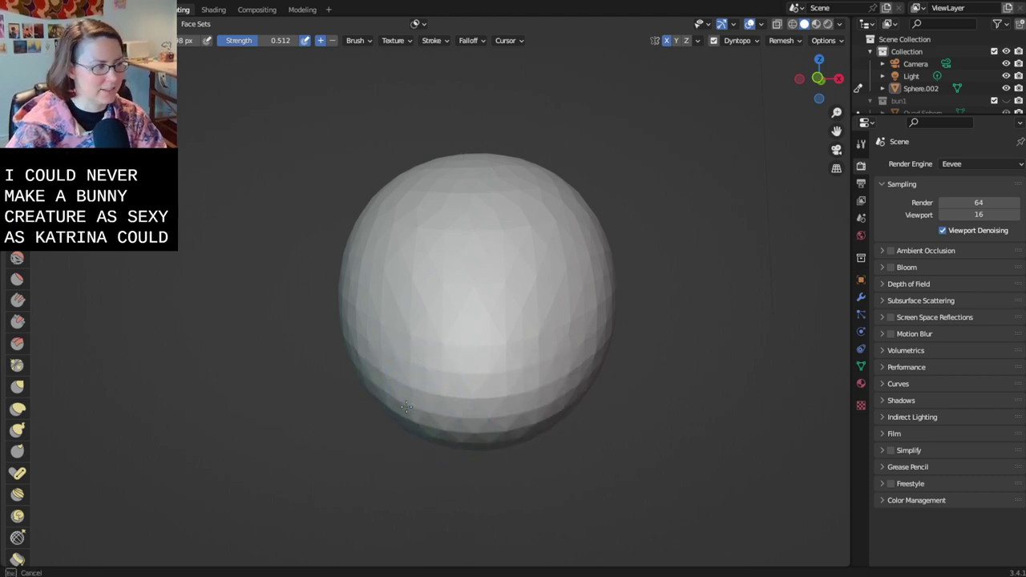
mouse_move(406, 408)
mouse_down()
mouse_move(419, 430)
mouse_move(454, 428)
mouse_move(437, 416)
mouse_move(405, 436)
mouse_up()
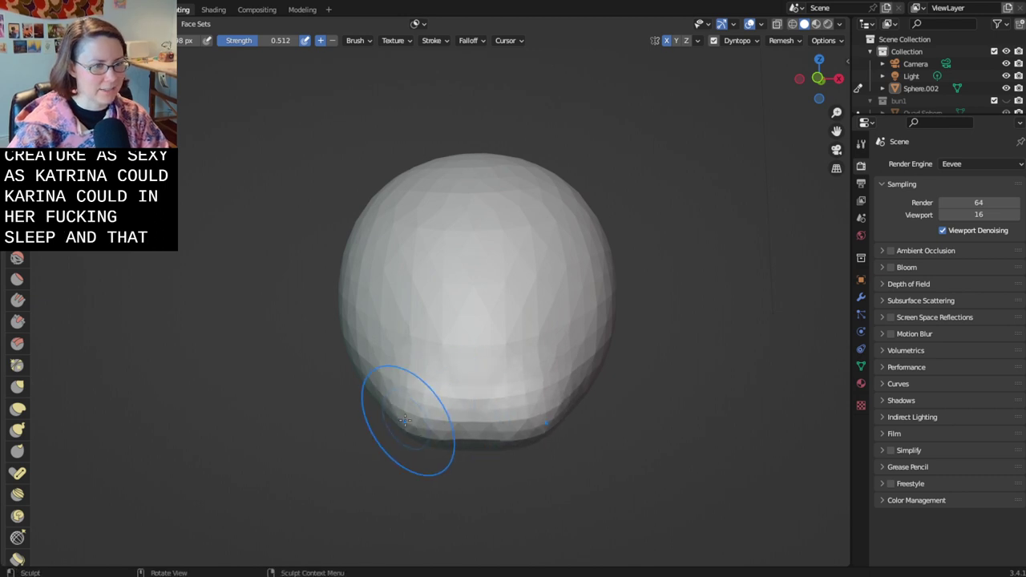
mouse_move(405, 420)
middle_down()
mouse_move(402, 366)
mouse_move(408, 401)
middle_up()
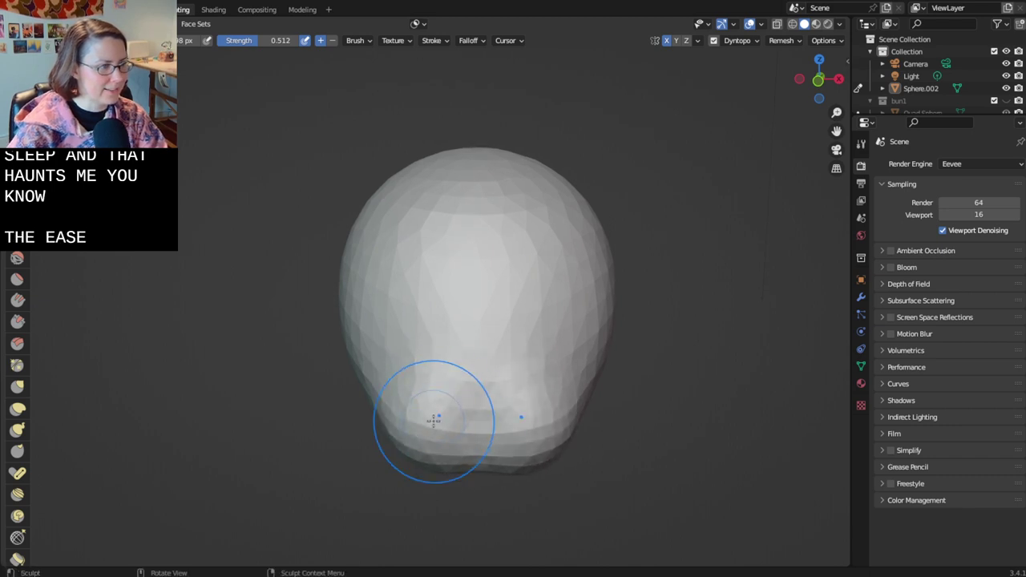
mouse_move(433, 420)
middle_down()
mouse_move(476, 401)
mouse_move(425, 380)
mouse_move(433, 385)
middle_up()
- Build up the cheeks beside the muzzle, shaping them from below, from the side and from the front
mouse_move(485, 412)
middle_down()
mouse_move(485, 293)
mouse_move(487, 354)
mouse_move(424, 298)
middle_up()
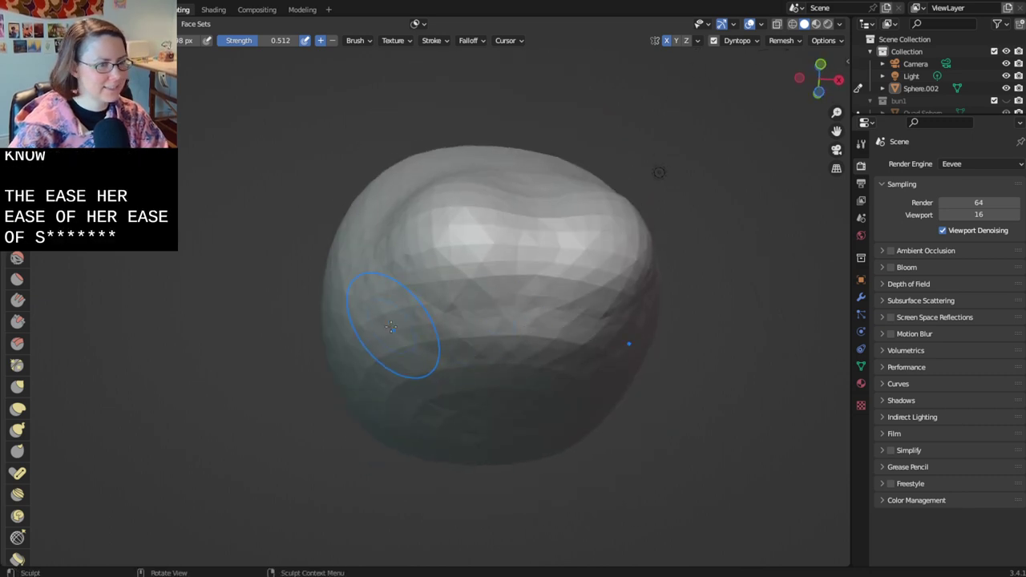
mouse_move(391, 327)
middle_down()
mouse_move(394, 439)
mouse_move(446, 364)
mouse_move(407, 383)
mouse_move(433, 316)
mouse_move(474, 286)
mouse_move(419, 279)
middle_up()
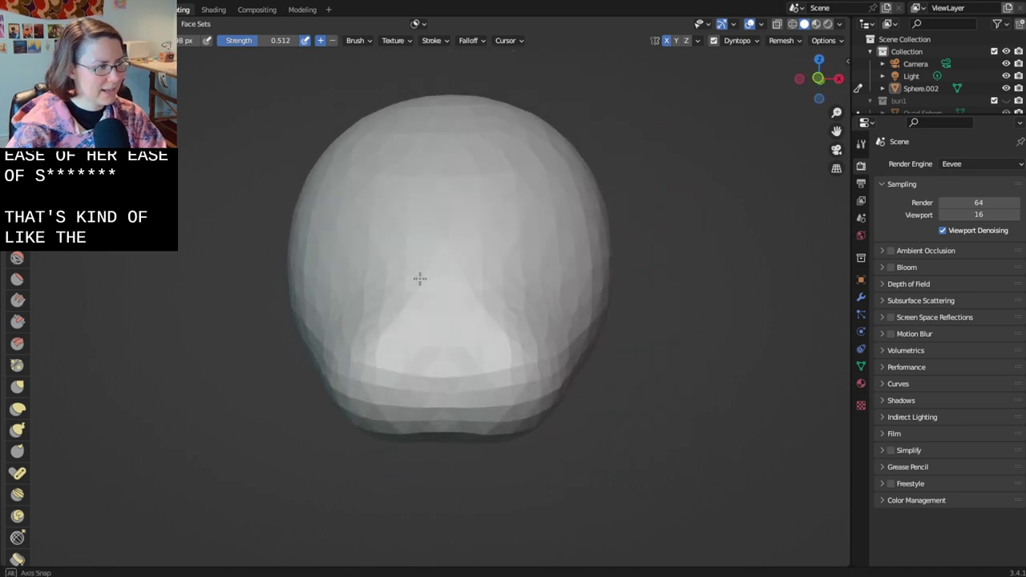
middle_drag(476, 450, 578, 453)
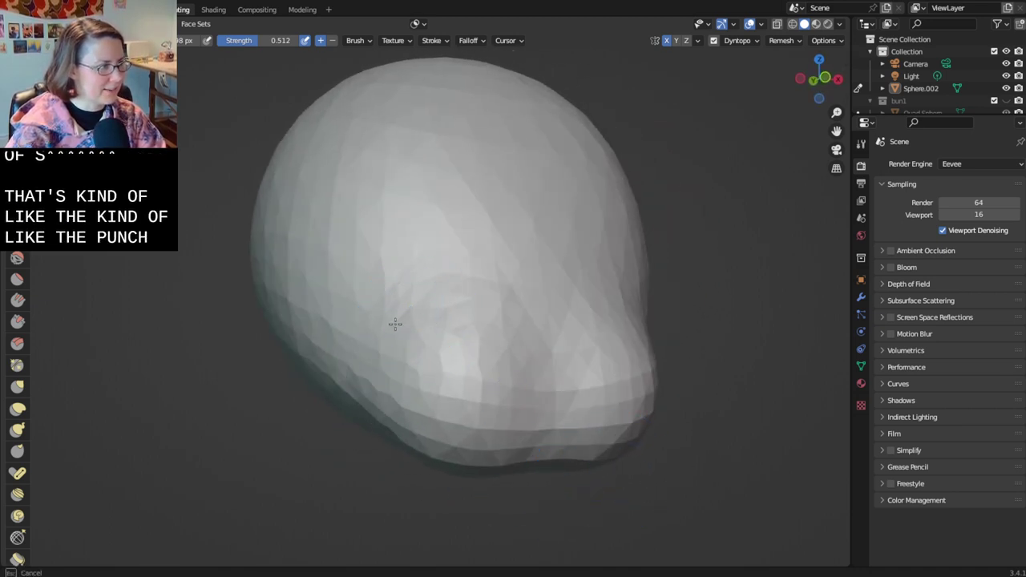
middle_drag(394, 324, 355, 320)
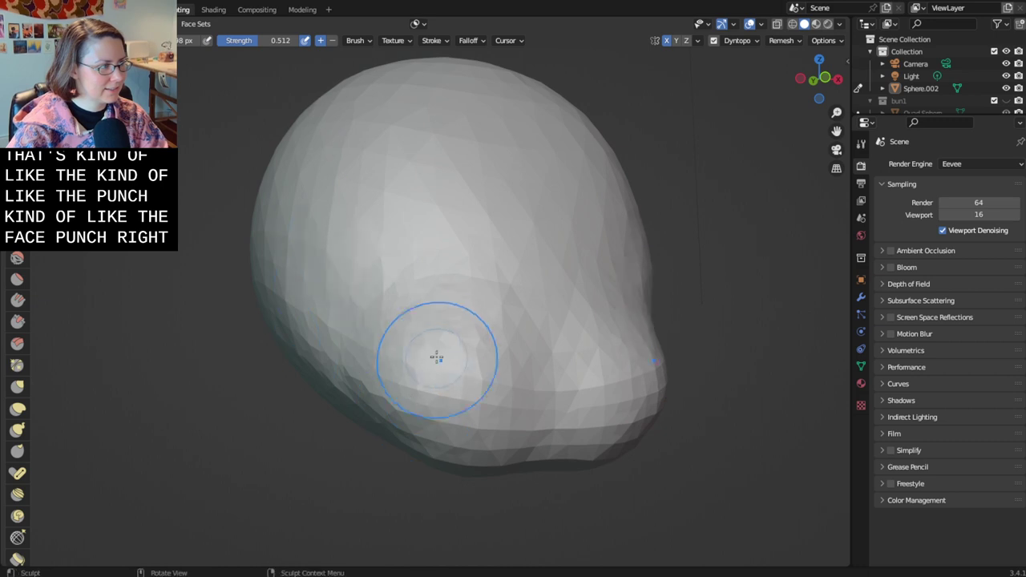
middle_drag(437, 358, 392, 351)
mouse_move(395, 423)
middle_down()
mouse_move(393, 380)
mouse_move(230, 339)
mouse_move(240, 371)
middle_up()
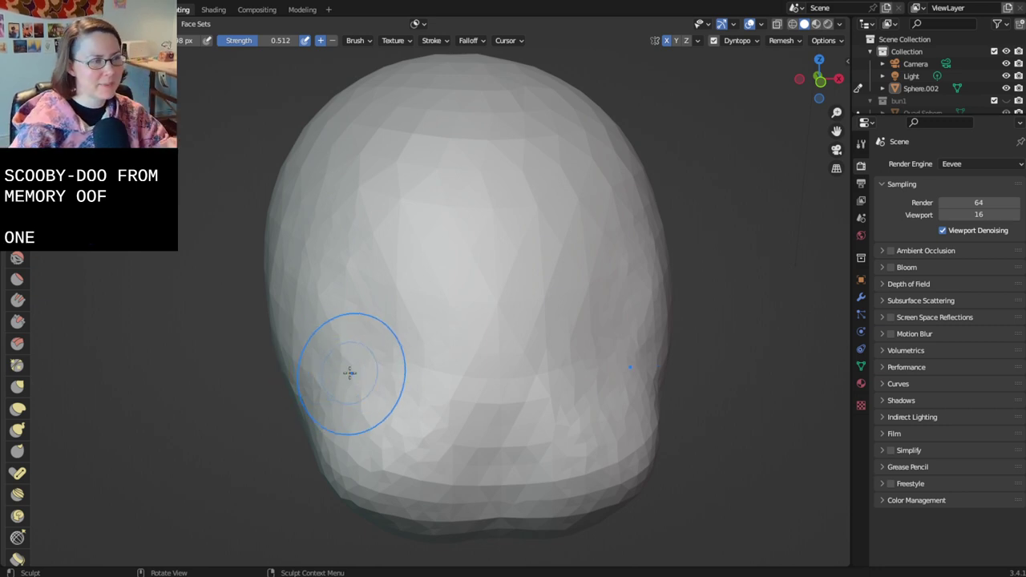
- Choose the Crease brush, undo a test stroke under the muzzle, and set the brush to 50 px radius and 0.419 strength
mouse_move(428, 343)
middle_down()
mouse_move(353, 243)
mouse_move(99, 269)
middle_up()
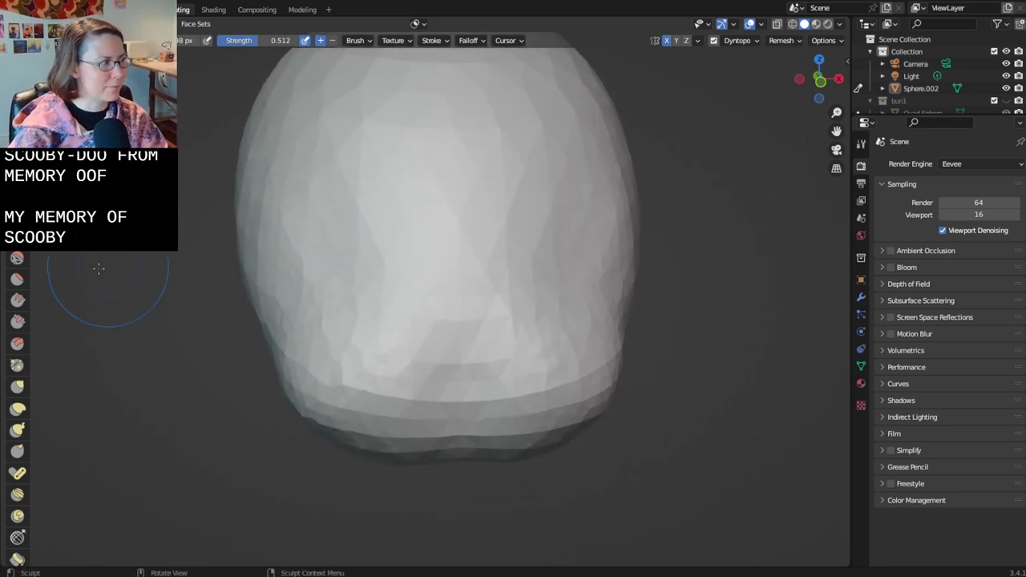
click(17, 237)
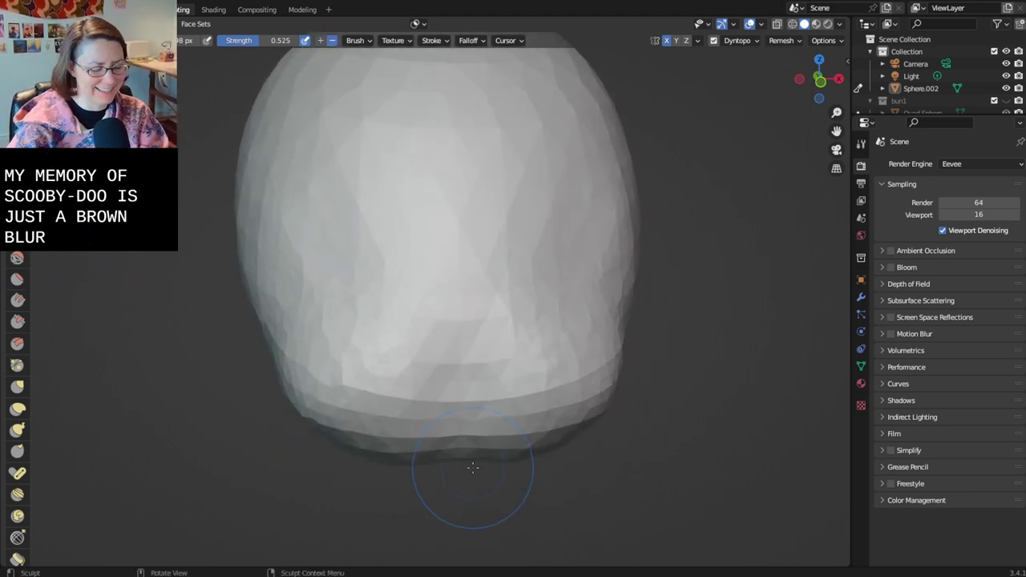
mouse_move(461, 458)
mouse_down()
mouse_move(457, 357)
mouse_move(368, 304)
mouse_move(513, 309)
mouse_move(461, 364)
mouse_move(467, 453)
mouse_up()
mouse_move(467, 453)
middle_down()
mouse_move(458, 408)
mouse_move(488, 492)
middle_up()
key(ctrl+z)
right_click(487, 437)
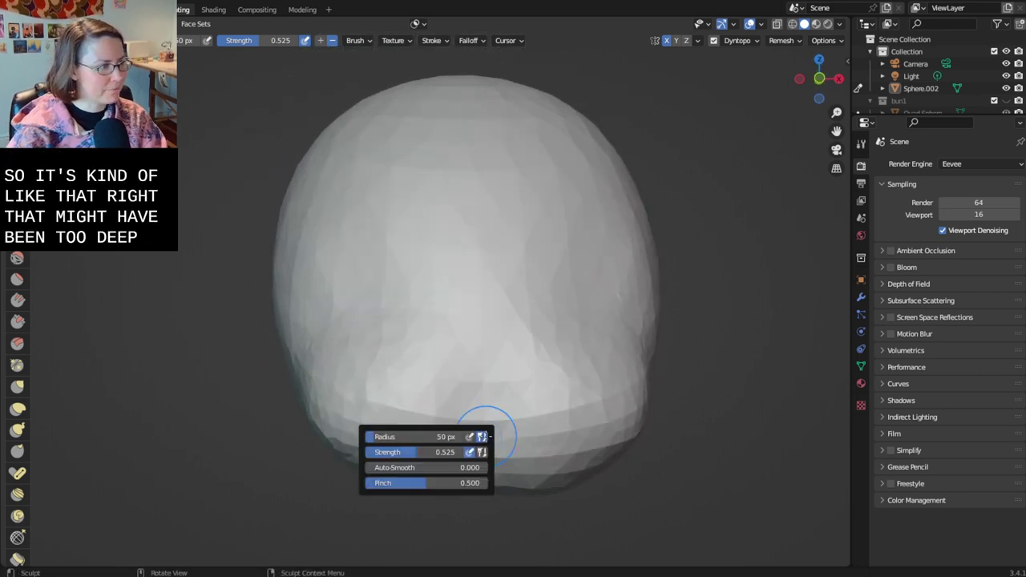
drag(403, 452, 396, 452)
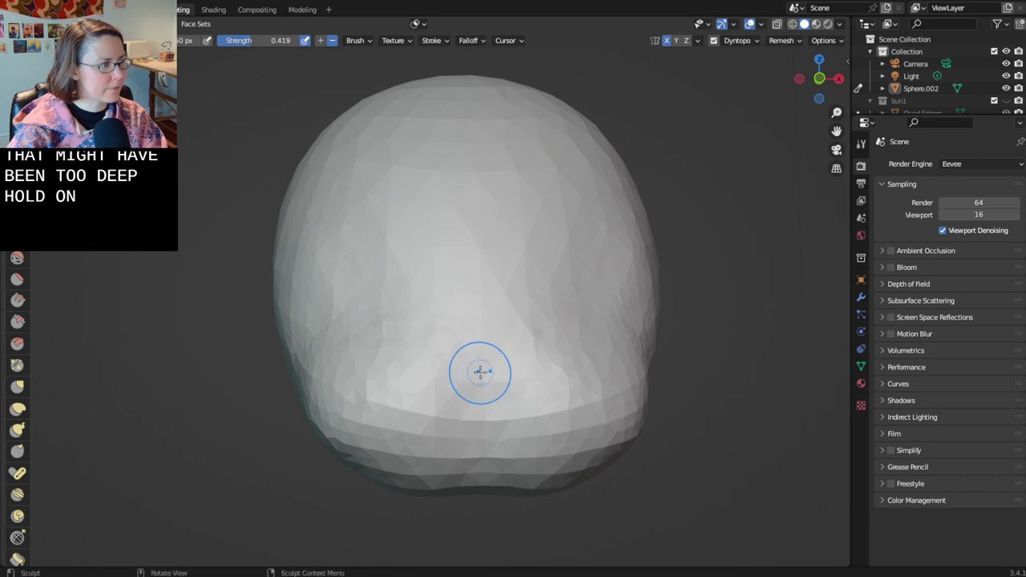
- Try to carve a centre groove and the upper contours of the muzzle with the Crease brush, and undo each attempt
mouse_move(485, 474)
mouse_down()
mouse_move(482, 408)
mouse_move(422, 328)
mouse_move(452, 348)
mouse_move(484, 448)
mouse_move(487, 416)
mouse_up()
key(ctrl+z)
key(ctrl+z)
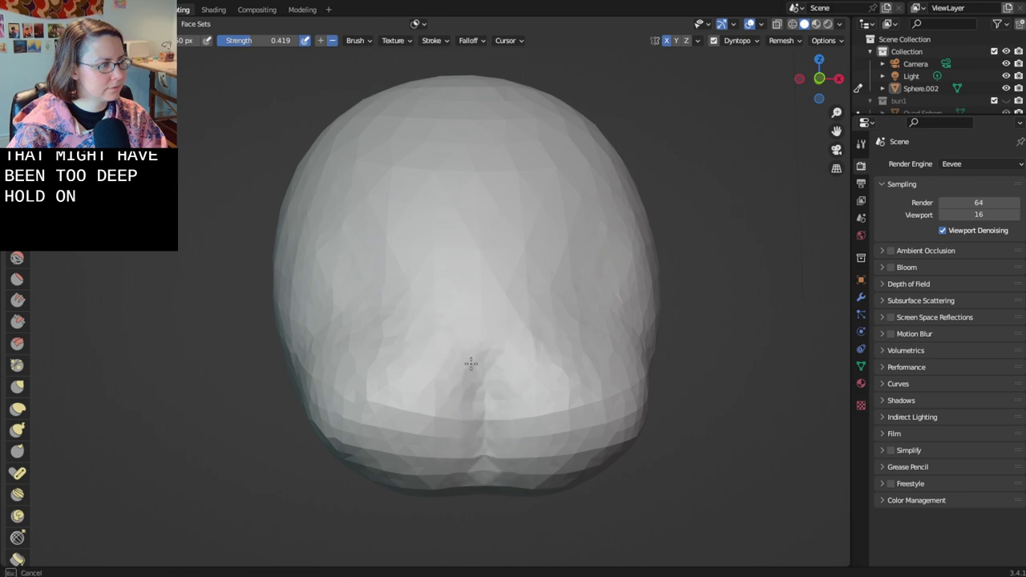
key(ctrl+z)
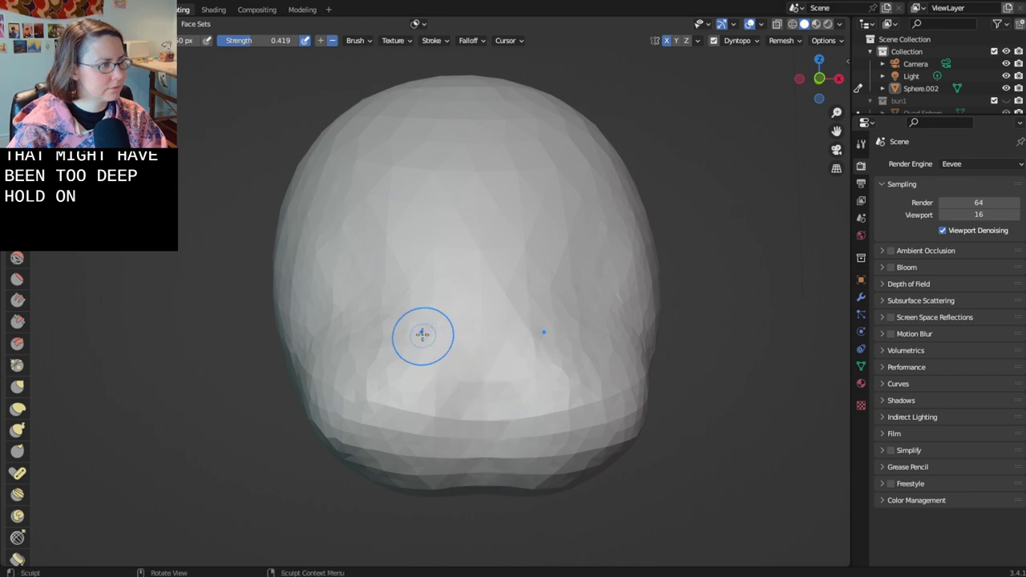
drag(485, 401, 488, 465)
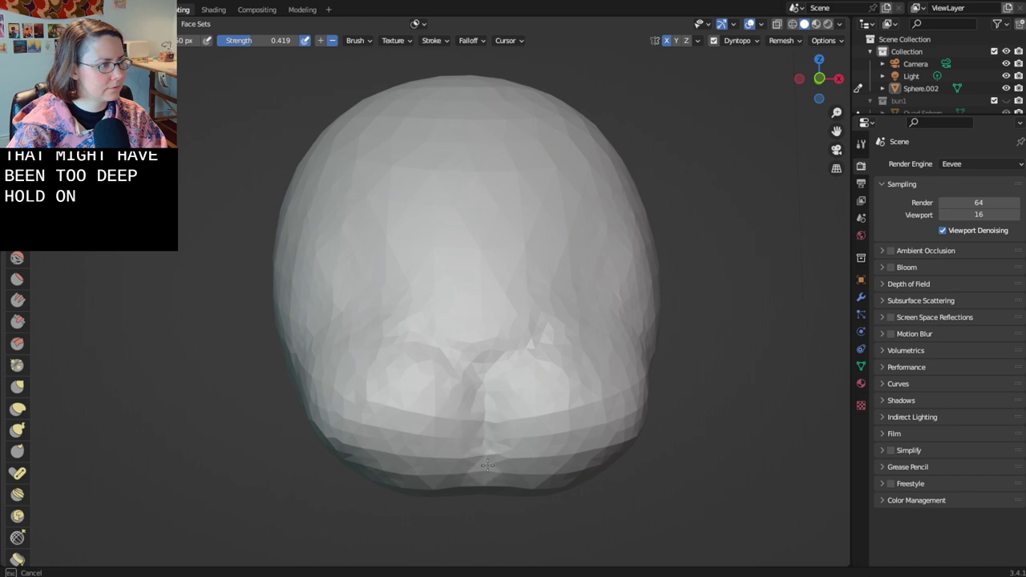
key(ctrl+z)
- Try to carve a Y-shaped nose and mouth crease on the lower face, and undo it after viewing the head from the front
scroll(490, 457, up, 3)
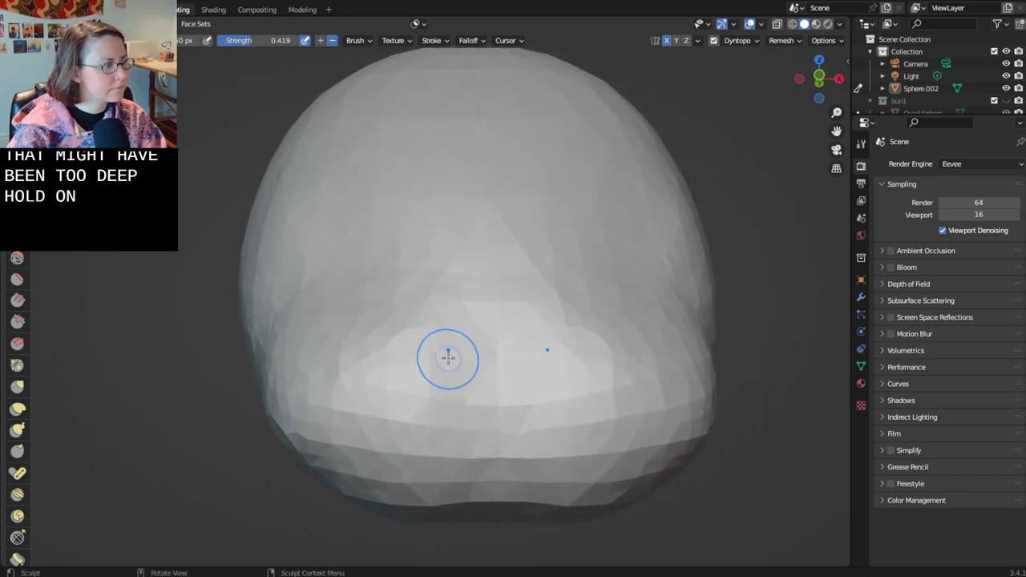
drag(495, 479, 497, 363)
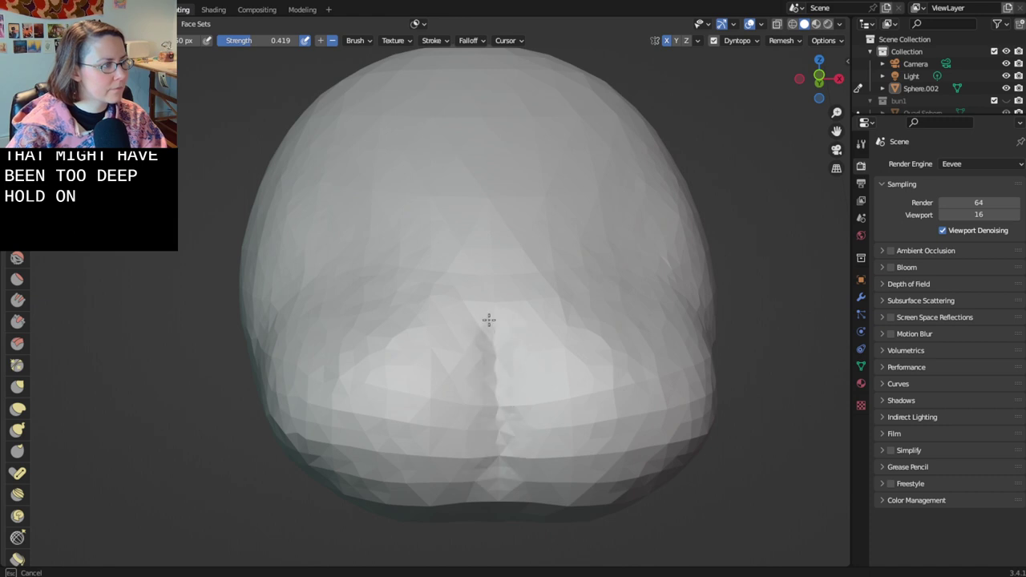
drag(489, 320, 389, 274)
mouse_move(434, 302)
mouse_down()
mouse_move(500, 311)
mouse_move(497, 435)
mouse_up()
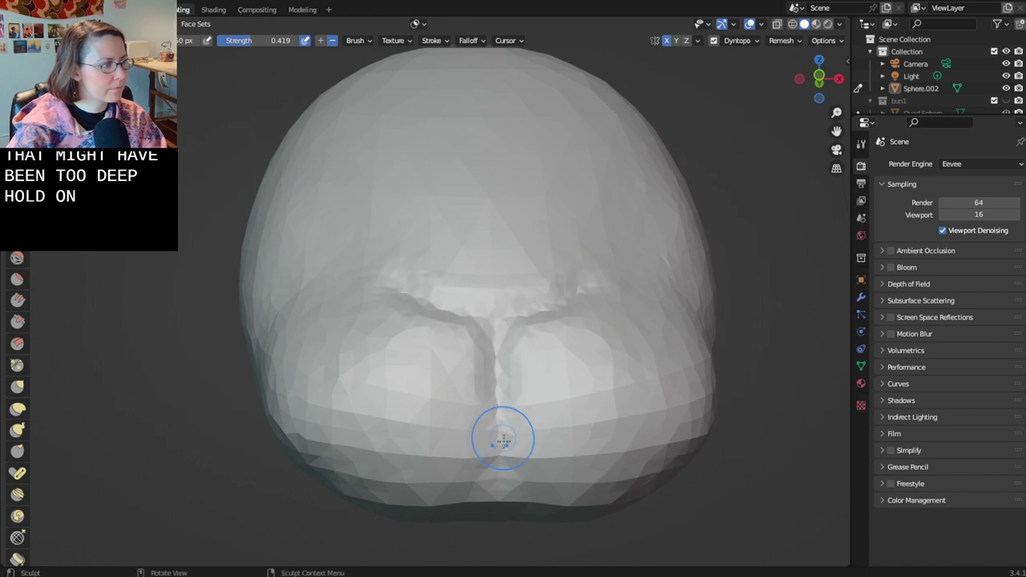
mouse_move(497, 435)
middle_down()
mouse_move(519, 522)
mouse_move(453, 478)
mouse_move(401, 469)
mouse_move(359, 446)
mouse_move(416, 470)
mouse_move(522, 481)
mouse_move(460, 466)
middle_up()
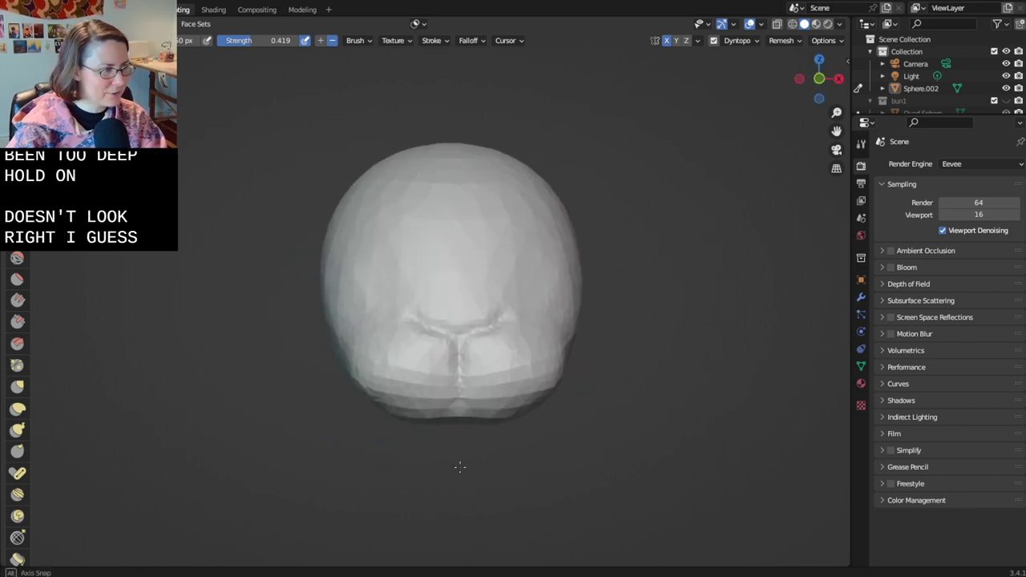
key(ctrl+z)
- Push the nose forward with an additive brush, and carve a crease around its underside and down the middle of the muzzle
scroll(461, 449, up, 2)
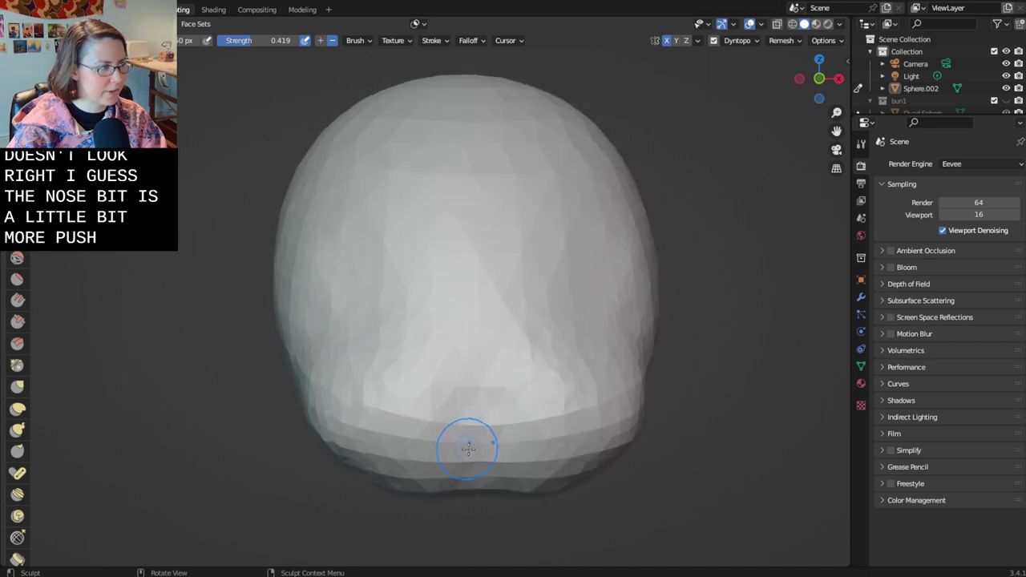
key(f)
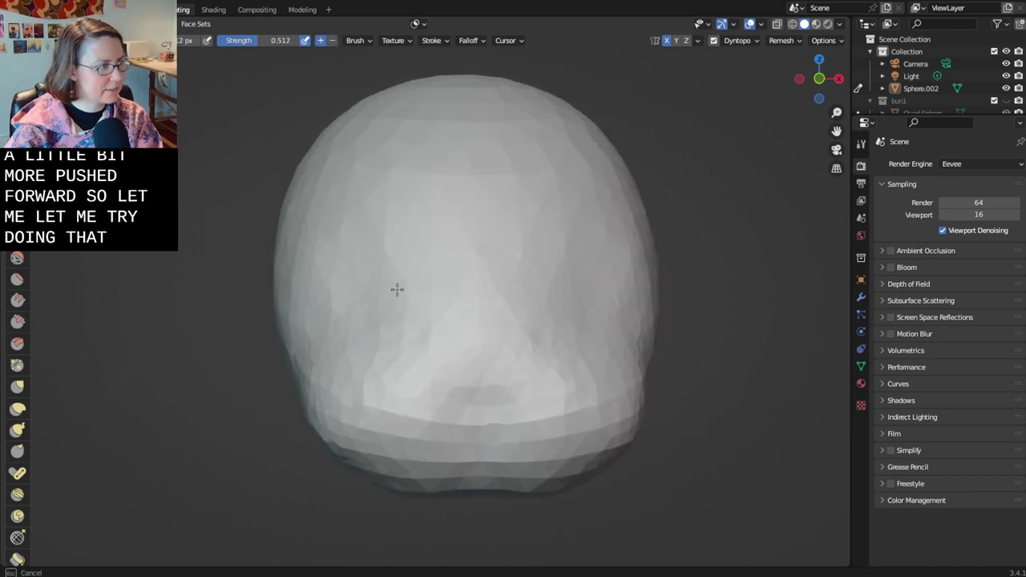
click(493, 354)
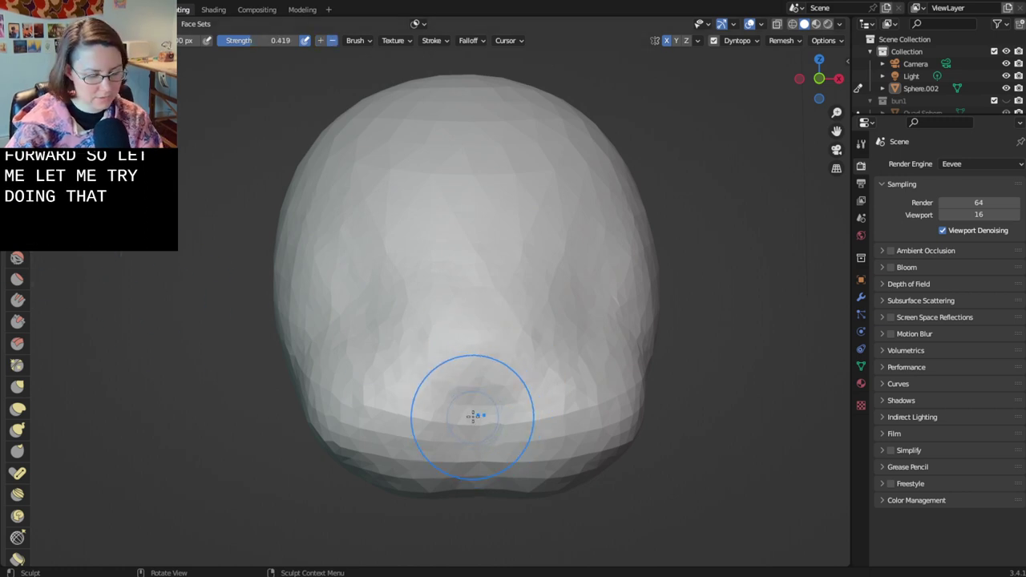
mouse_move(407, 371)
mouse_down()
mouse_move(462, 408)
mouse_move(479, 492)
mouse_up()
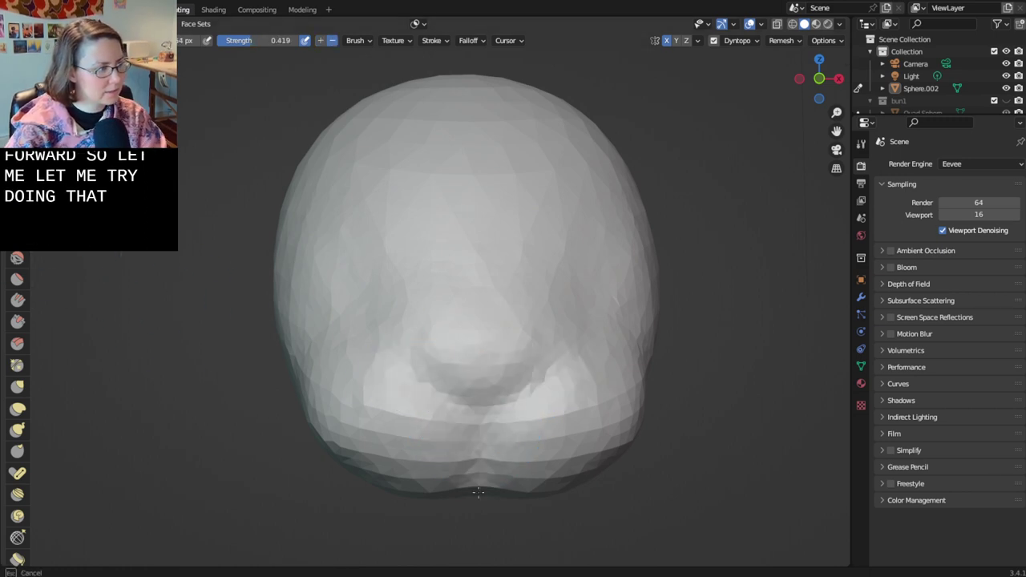
- Build up the nose and the bridge of the snout with an enlarged additive brush, and save the file
mouse_move(475, 492)
middle_down()
mouse_move(412, 481)
mouse_move(513, 499)
mouse_move(483, 508)
middle_up()
key(x)
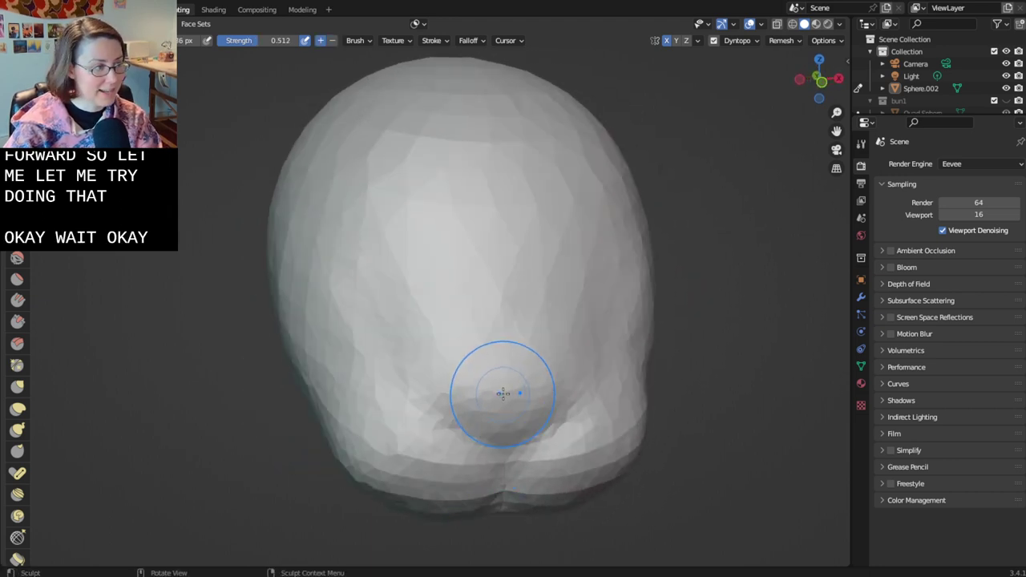
key(bracketright)
key(bracketright)
middle_drag(516, 393, 558, 390)
drag(560, 391, 564, 392)
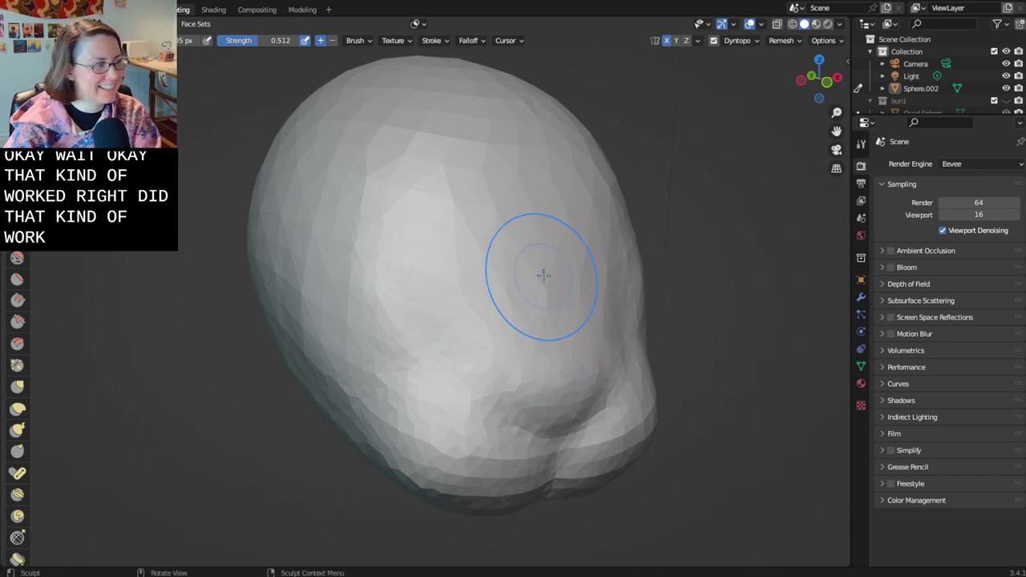
middle_drag(544, 275, 538, 271)
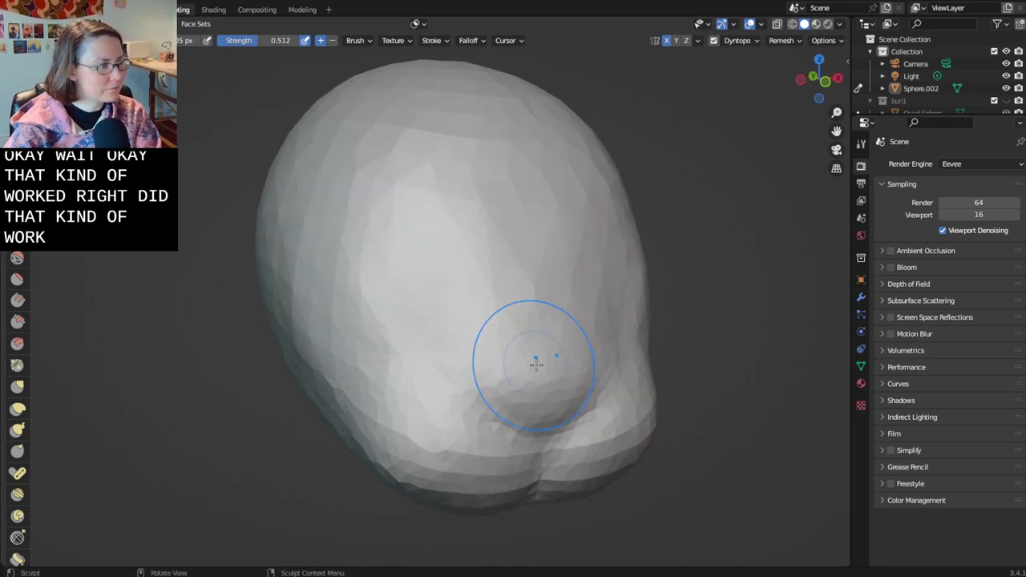
mouse_move(510, 201)
mouse_down()
mouse_move(511, 170)
mouse_move(540, 298)
mouse_up()
drag(558, 194, 540, 335)
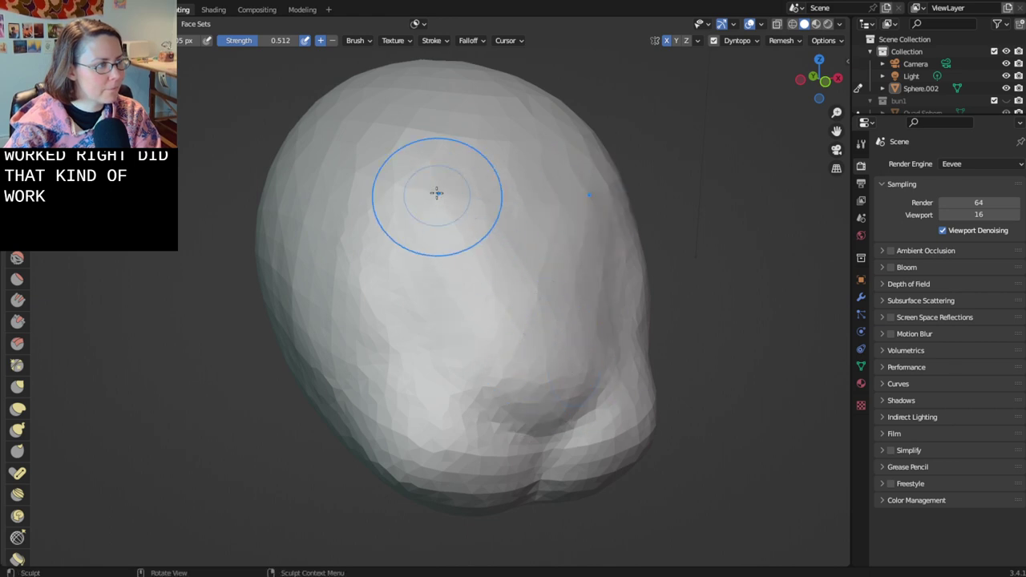
mouse_move(552, 365)
middle_down()
mouse_move(633, 376)
mouse_move(722, 364)
mouse_move(687, 357)
middle_up()
key(ctrl+s)
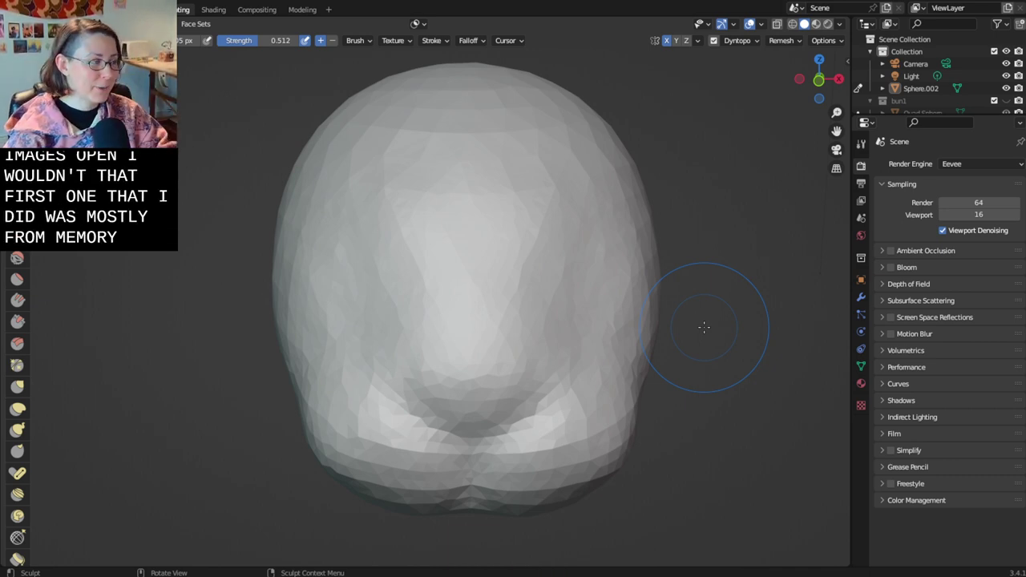
- Narrow the sides of the head and the lower cheeks with the Grab brush in front view
mouse_move(726, 307)
middle_down()
mouse_move(740, 284)
mouse_move(785, 286)
mouse_move(706, 286)
mouse_move(721, 297)
mouse_move(703, 309)
mouse_move(654, 306)
mouse_move(759, 316)
middle_up()
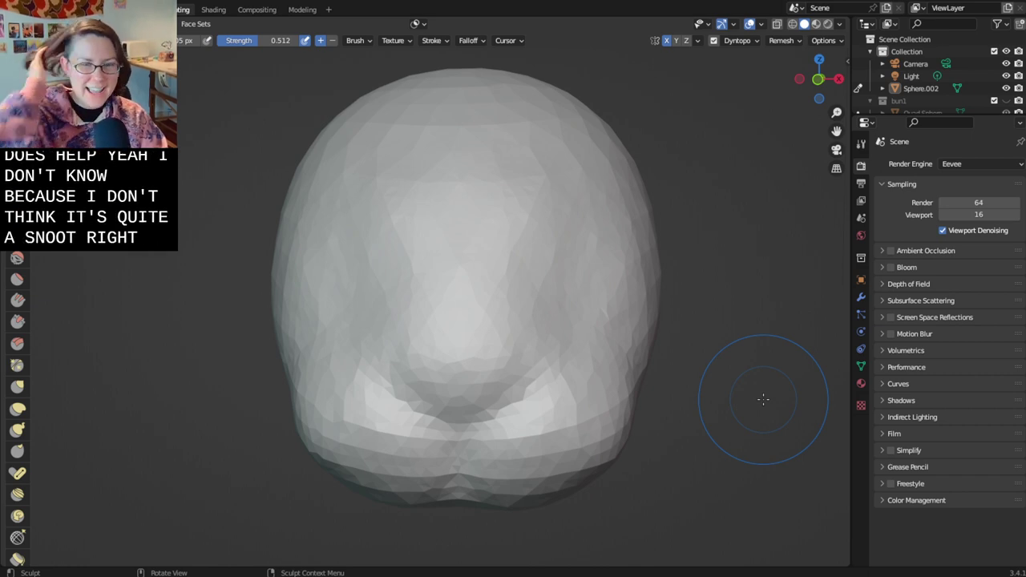
scroll(763, 399, down, 2)
middle_drag(756, 401, 740, 412)
scroll(730, 415, up, 2)
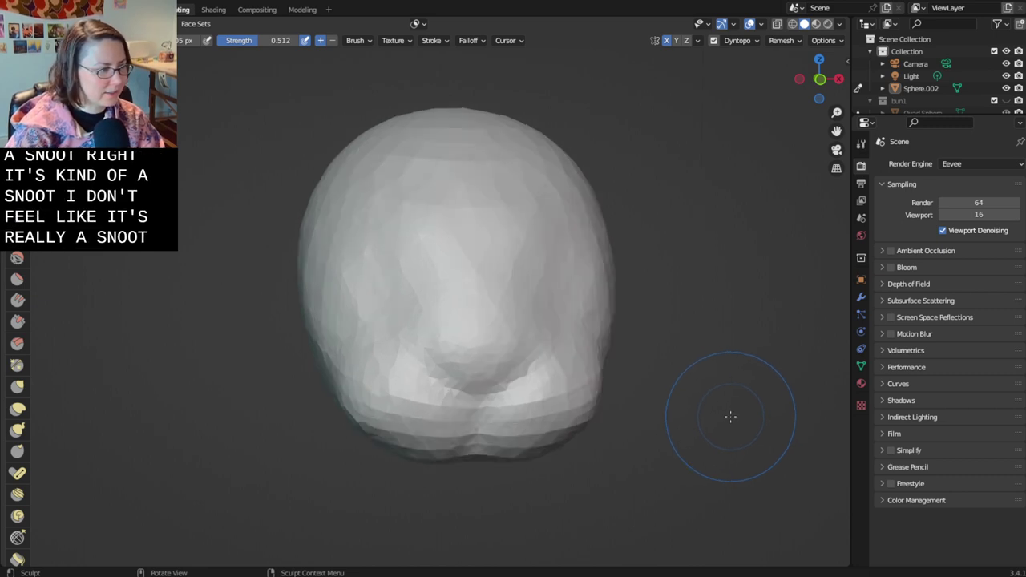
middle_drag(686, 377, 691, 378)
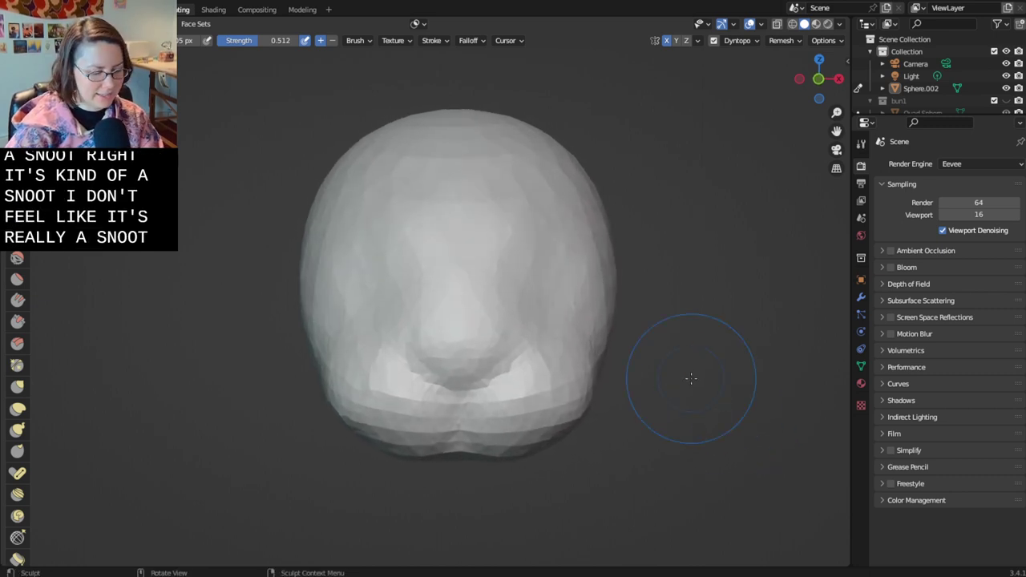
key(g)
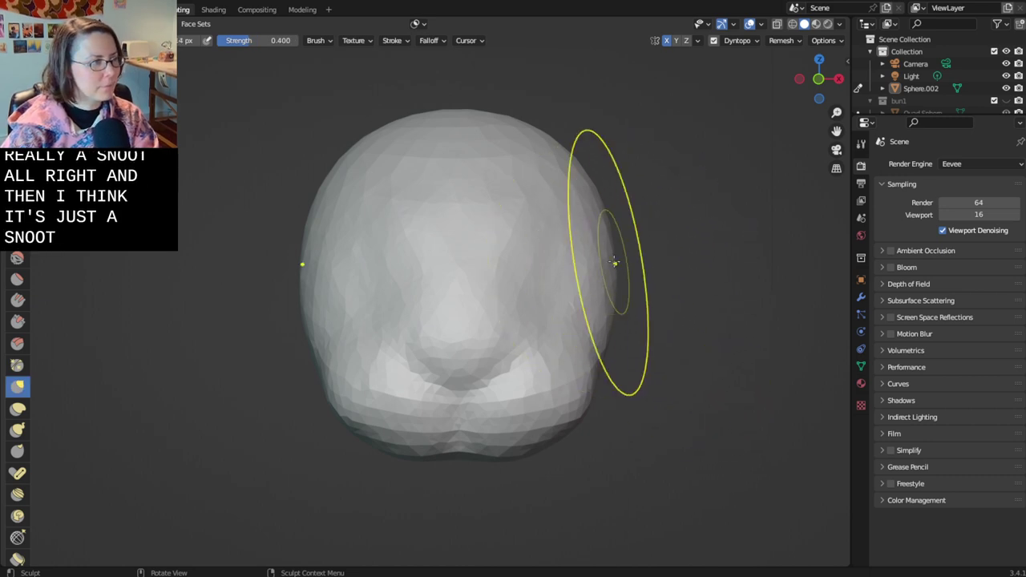
scroll(614, 271, down, 1)
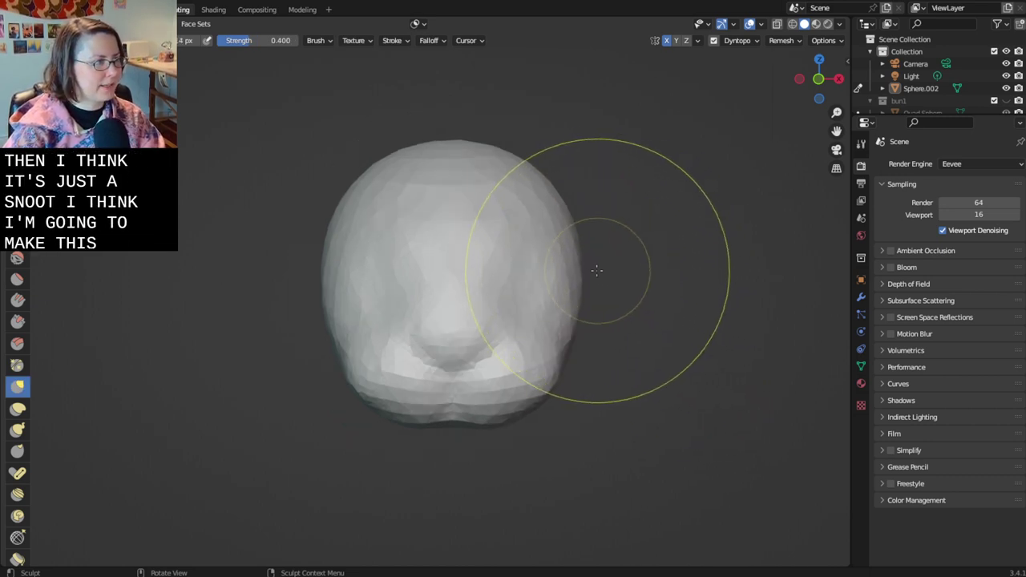
drag(579, 270, 571, 282)
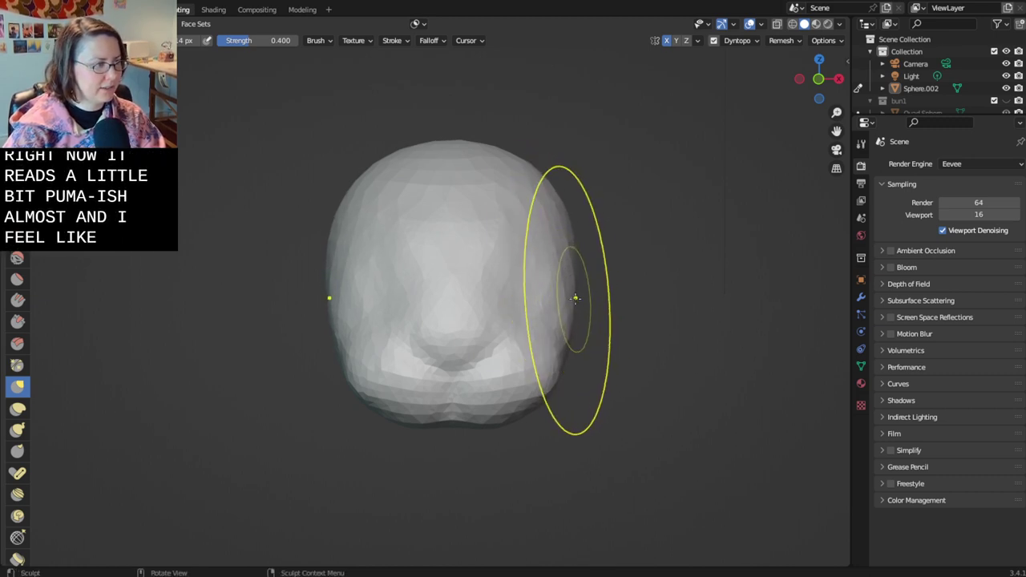
drag(540, 398, 534, 374)
drag(572, 280, 568, 244)
mouse_move(568, 245)
middle_down()
mouse_move(477, 265)
mouse_move(499, 284)
mouse_move(625, 293)
mouse_move(468, 274)
mouse_move(490, 286)
mouse_move(663, 289)
mouse_move(573, 284)
mouse_move(685, 328)
mouse_move(694, 316)
middle_up()
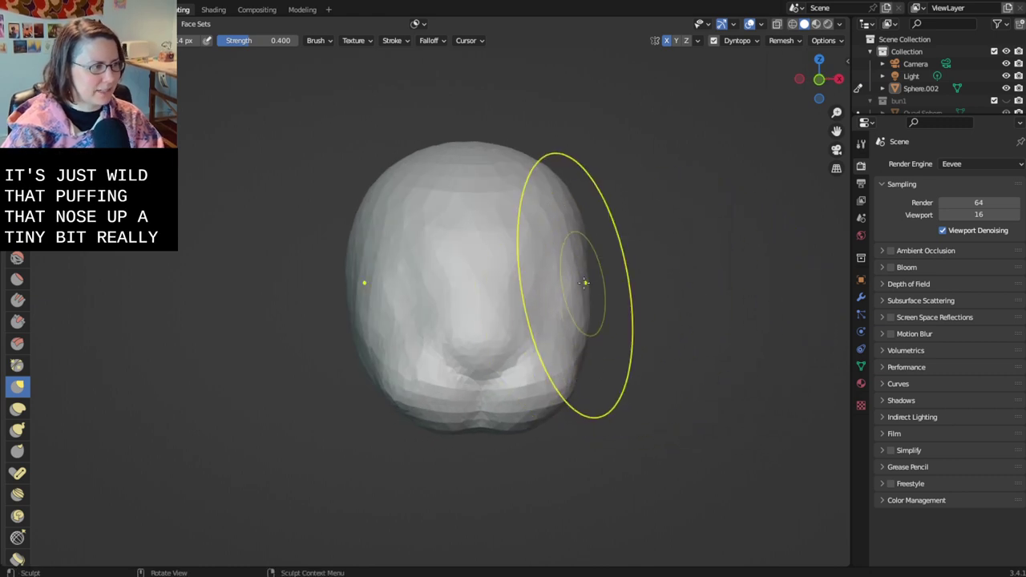
- Slim the side of the head further and pull the brow area beside the snout bridge downward with the Grab brush
middle_drag(585, 282, 591, 280)
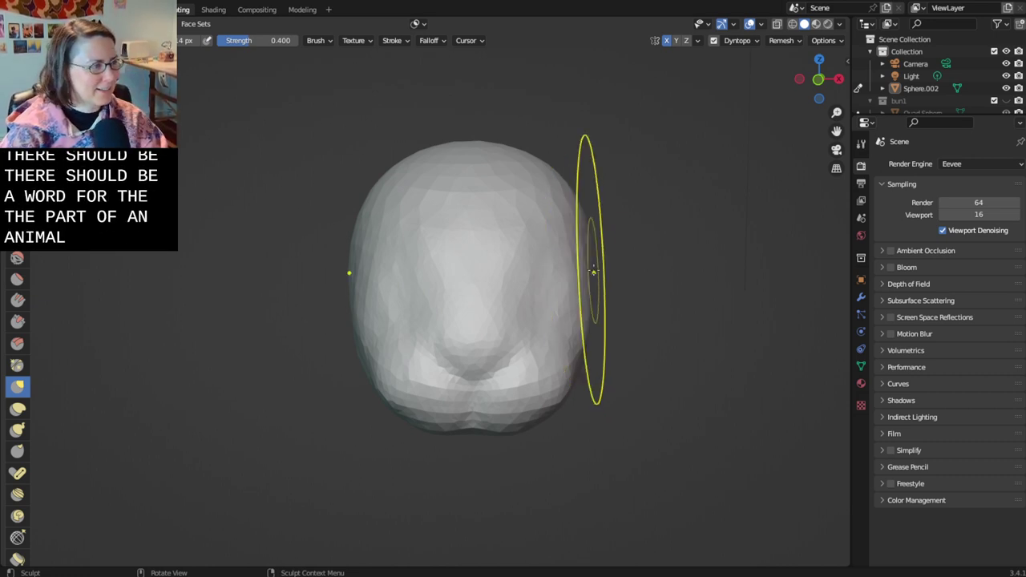
drag(593, 273, 584, 269)
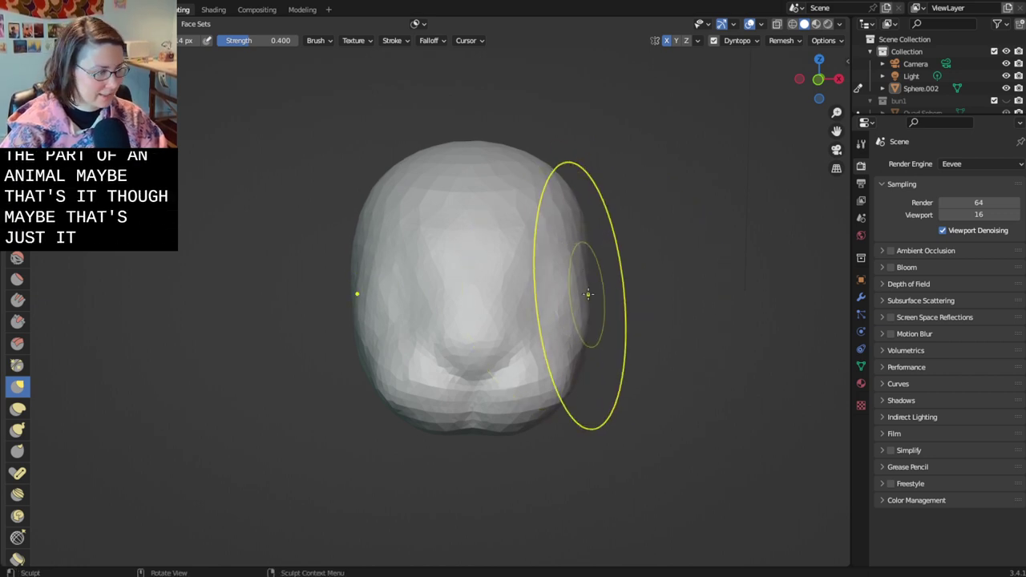
mouse_move(534, 202)
mouse_down()
mouse_move(494, 170)
mouse_move(517, 181)
mouse_move(531, 259)
mouse_up()
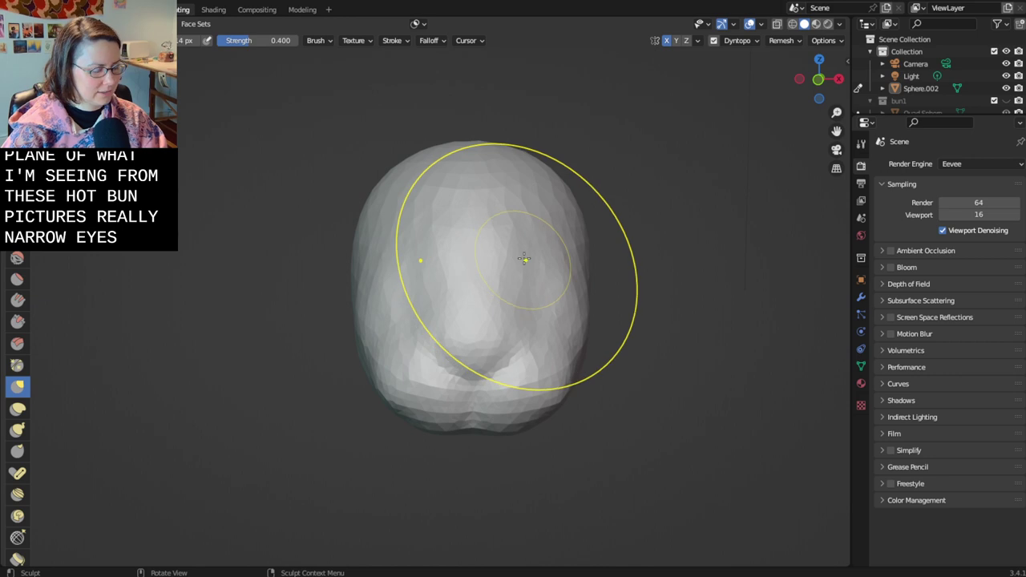
- Switch back to the additive brush at a much smaller radius, save the file, and view the face from the front
scroll(526, 260, up, 2)
key(x)
key(bracketleft)
key(bracketleft)
key(bracketleft)
key(bracketleft)
key(bracketleft)
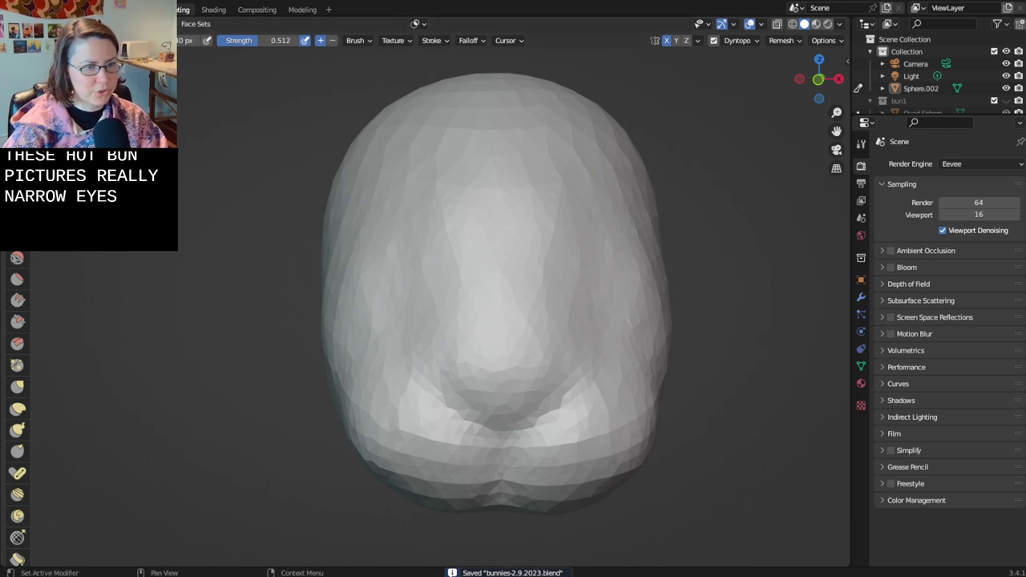
click(739, 499)
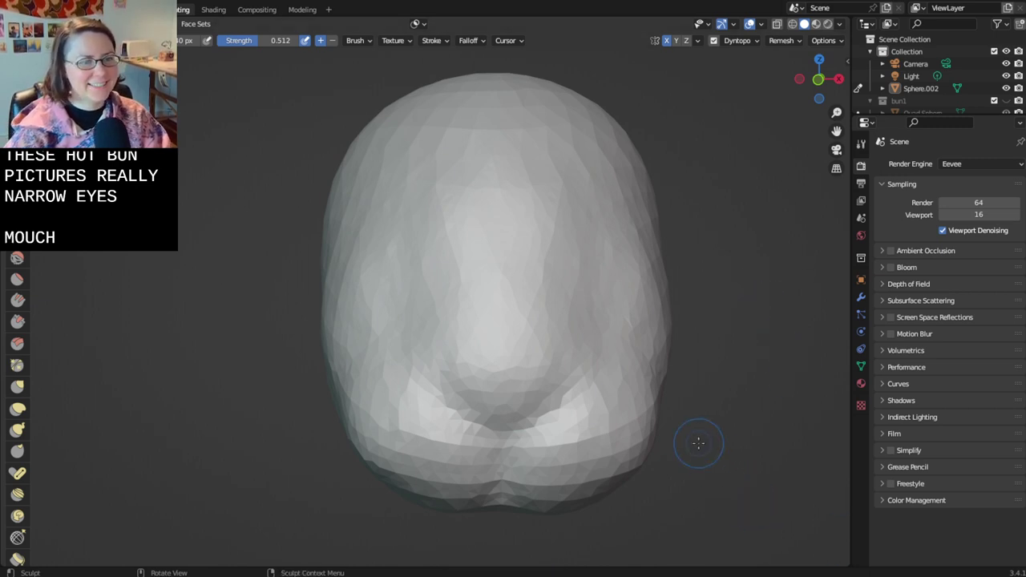
mouse_move(684, 447)
middle_down()
mouse_move(669, 441)
mouse_move(678, 428)
mouse_move(643, 421)
middle_up()
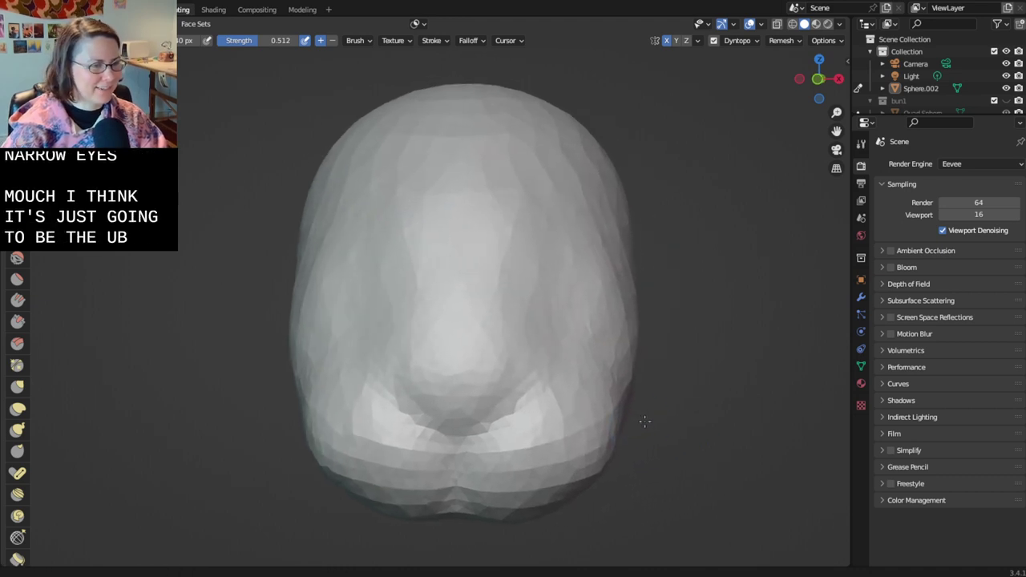
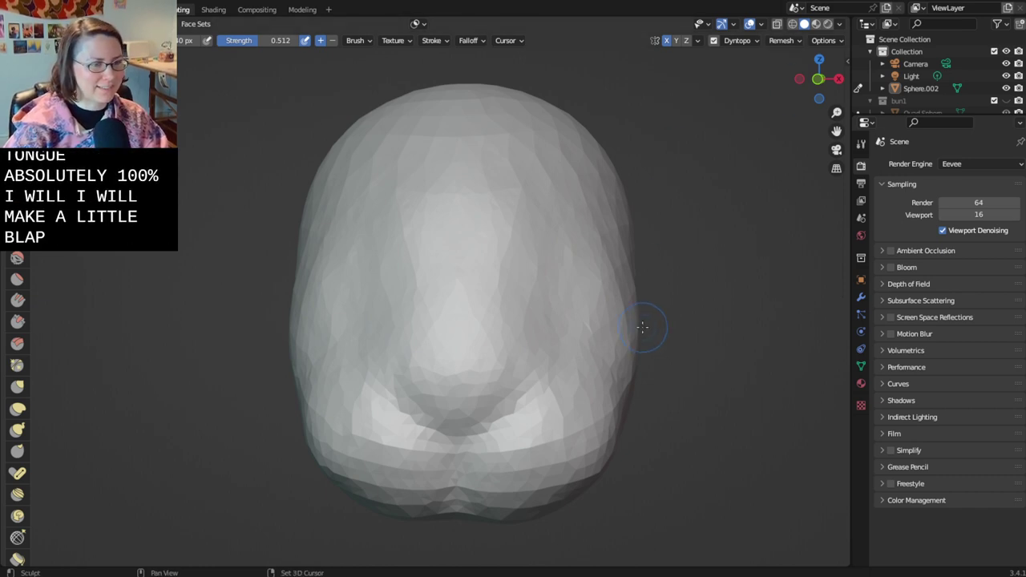
middle_drag(721, 328, 652, 270)
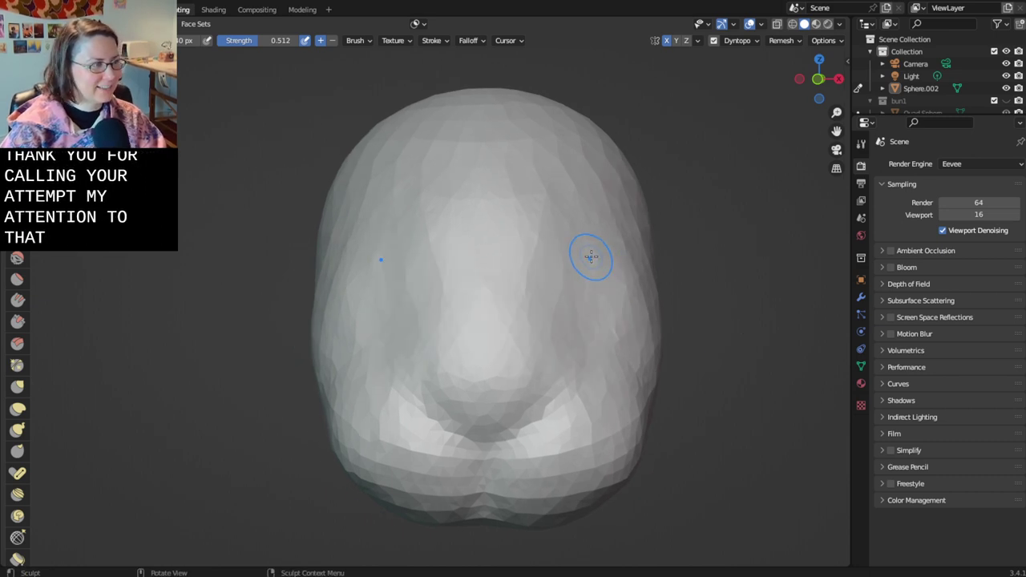
- Try raising small eye bumps close beside the snout bridge in front view, and undo each attempt
drag(590, 258, 587, 263)
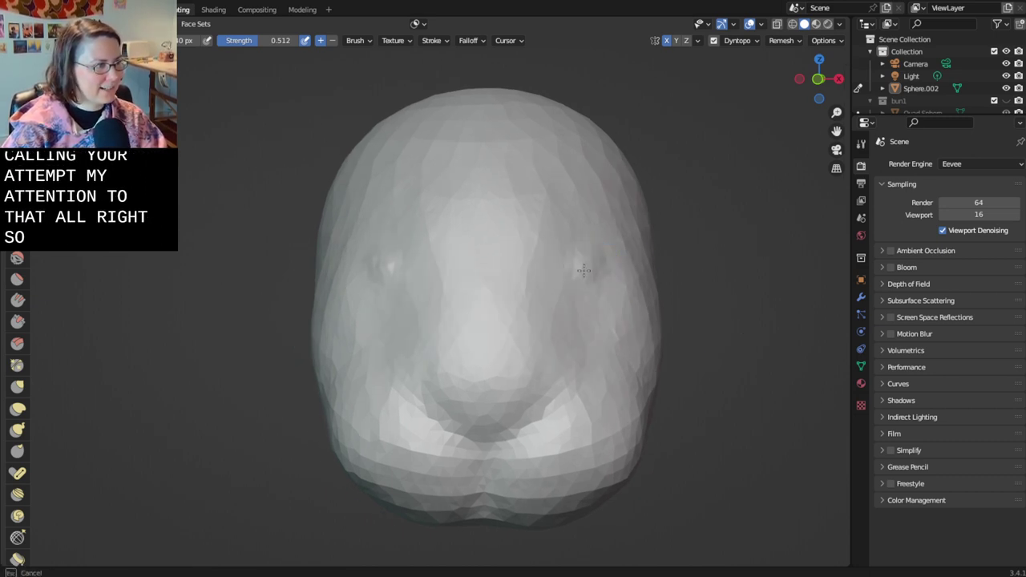
key(Escape)
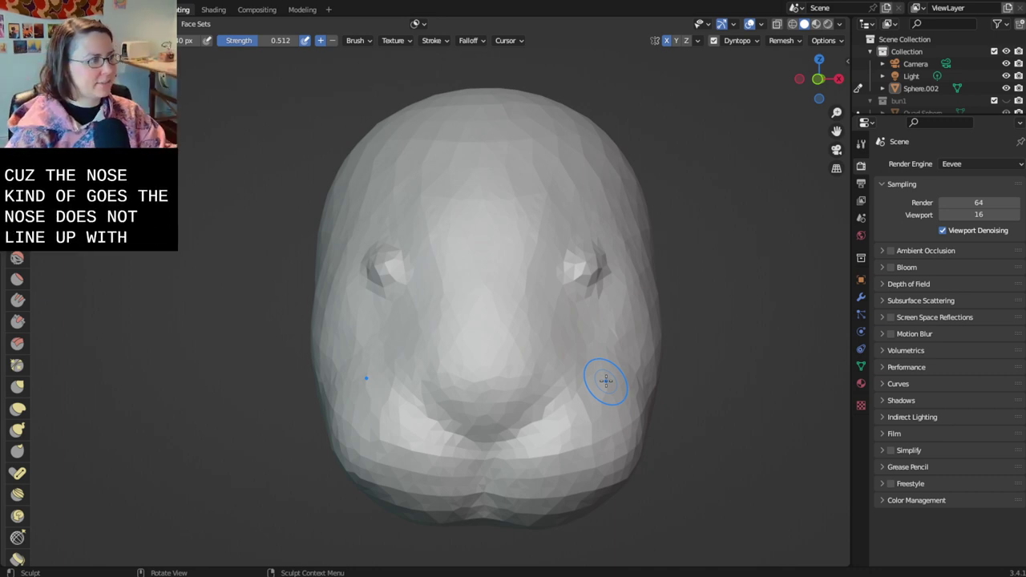
key(ctrl+z)
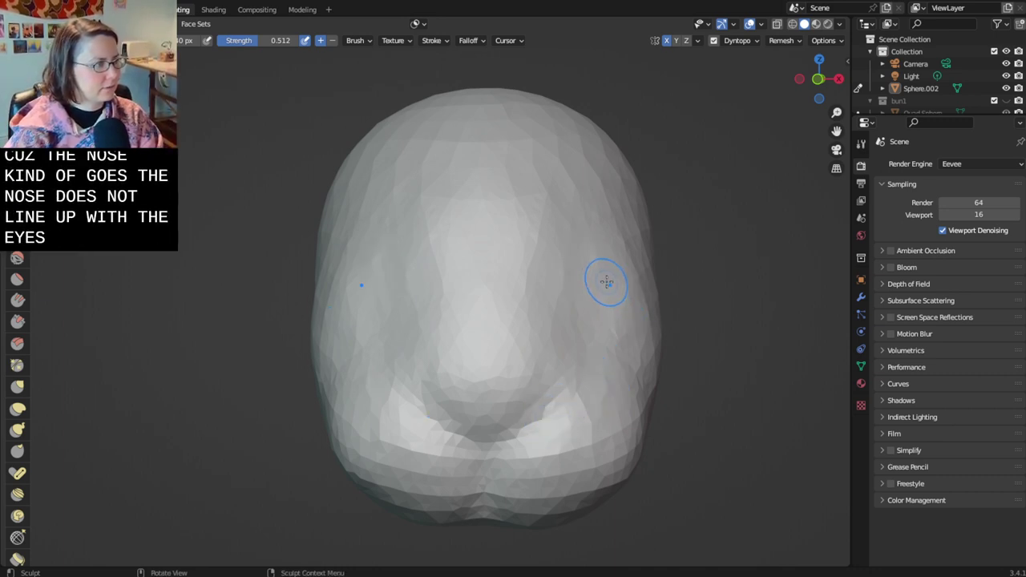
drag(589, 270, 591, 272)
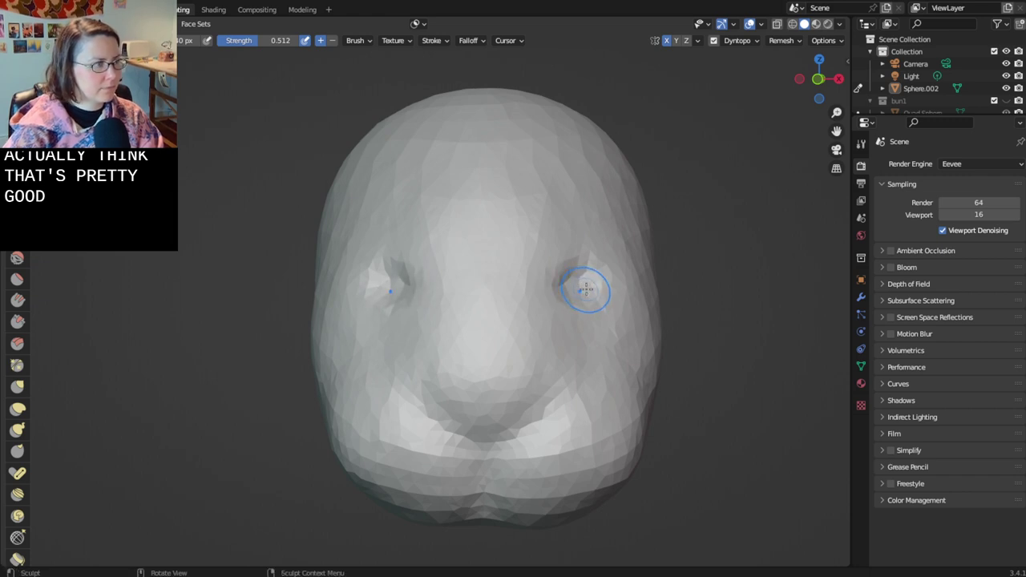
key(ctrl+z)
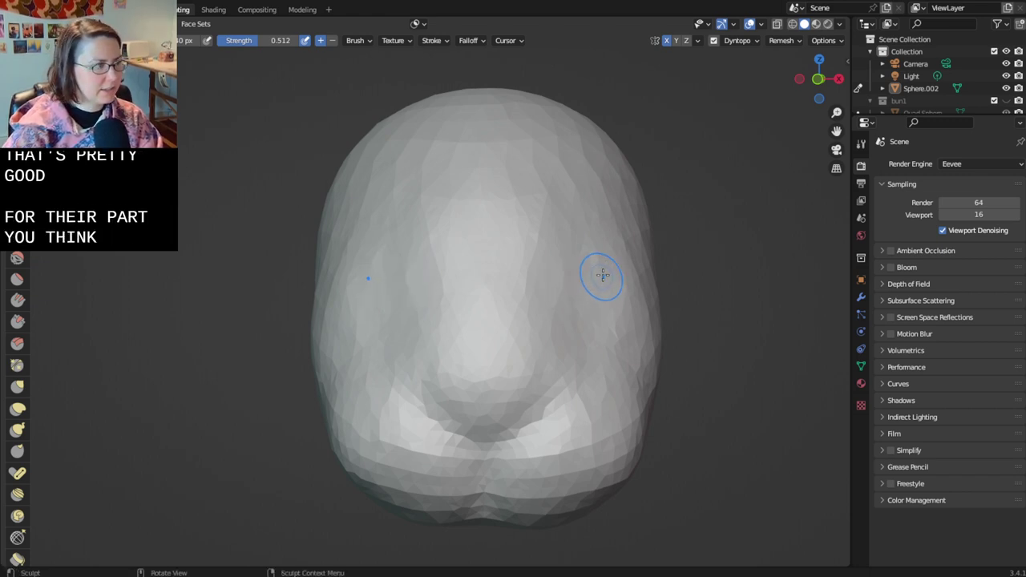
- Try building up the eyes farther out on the sides of the head, and undo the strokes
drag(618, 266, 614, 264)
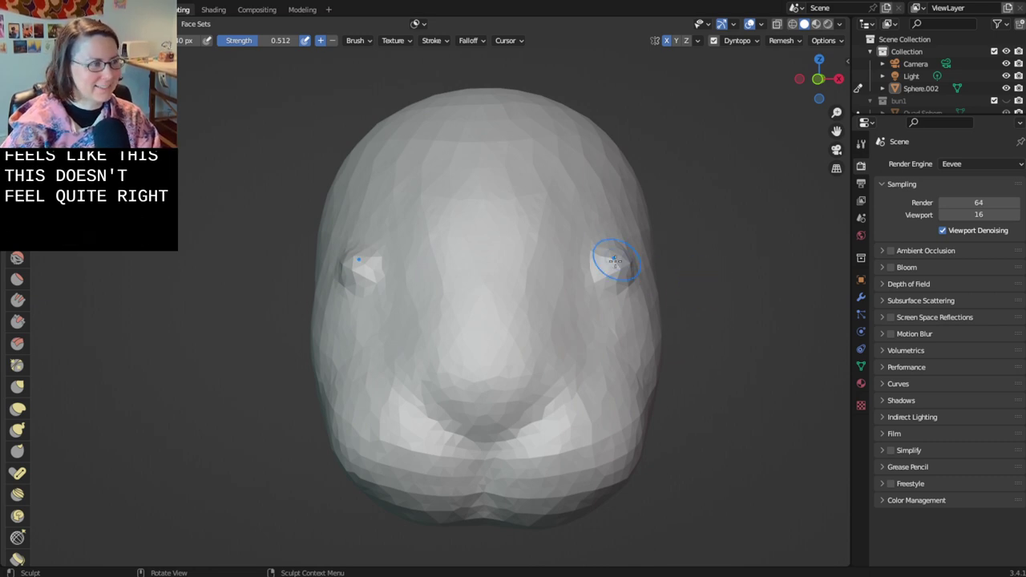
middle_drag(613, 265, 701, 383)
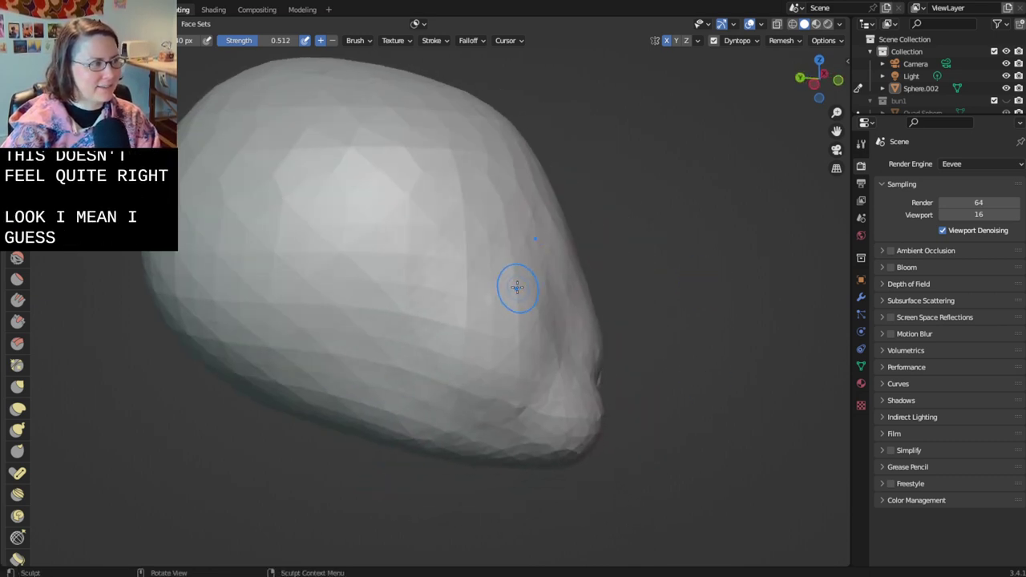
drag(508, 287, 530, 290)
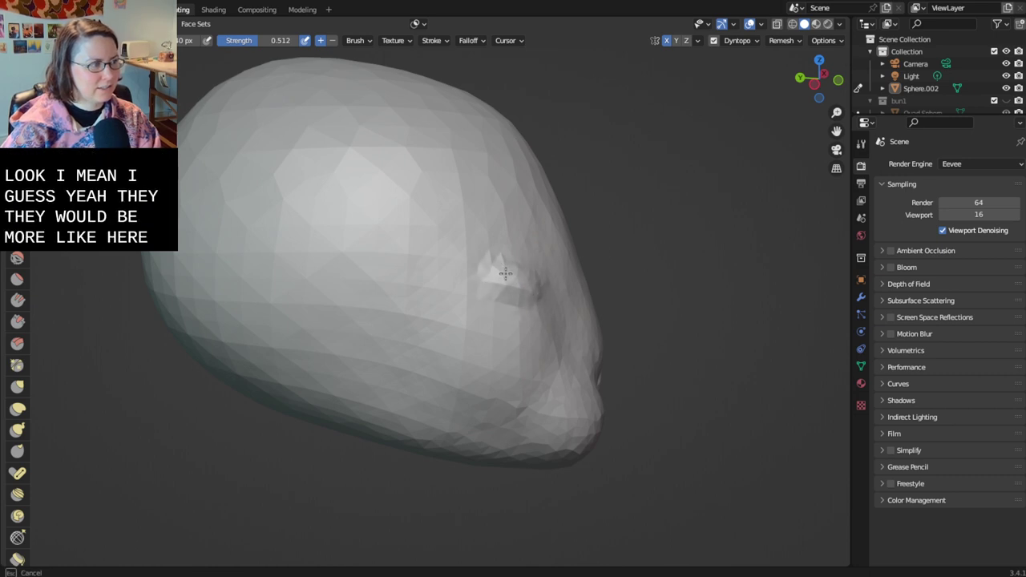
mouse_move(487, 269)
mouse_down()
mouse_move(513, 285)
mouse_move(493, 280)
mouse_up()
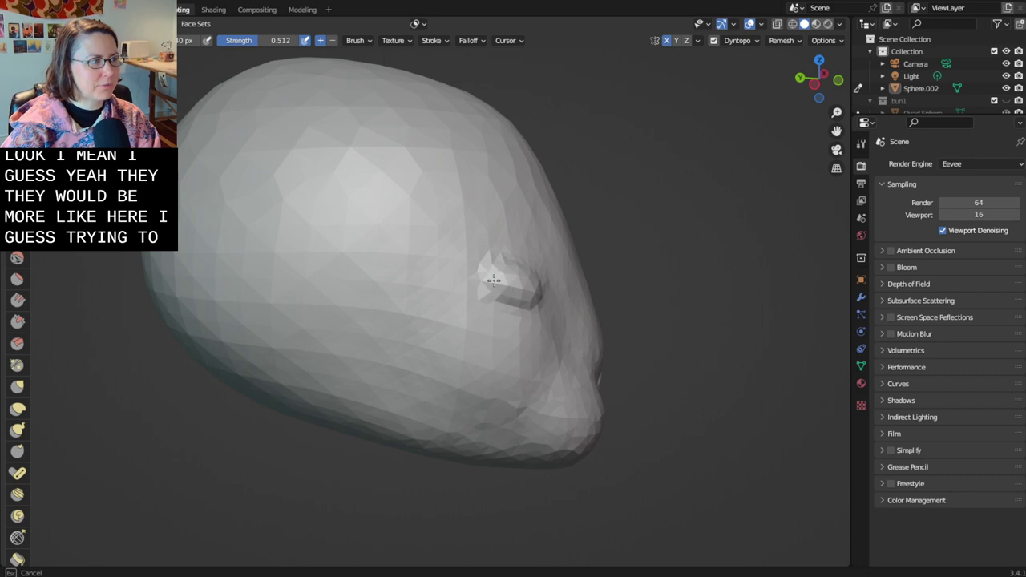
alt+middle_drag(494, 279, 396, 269)
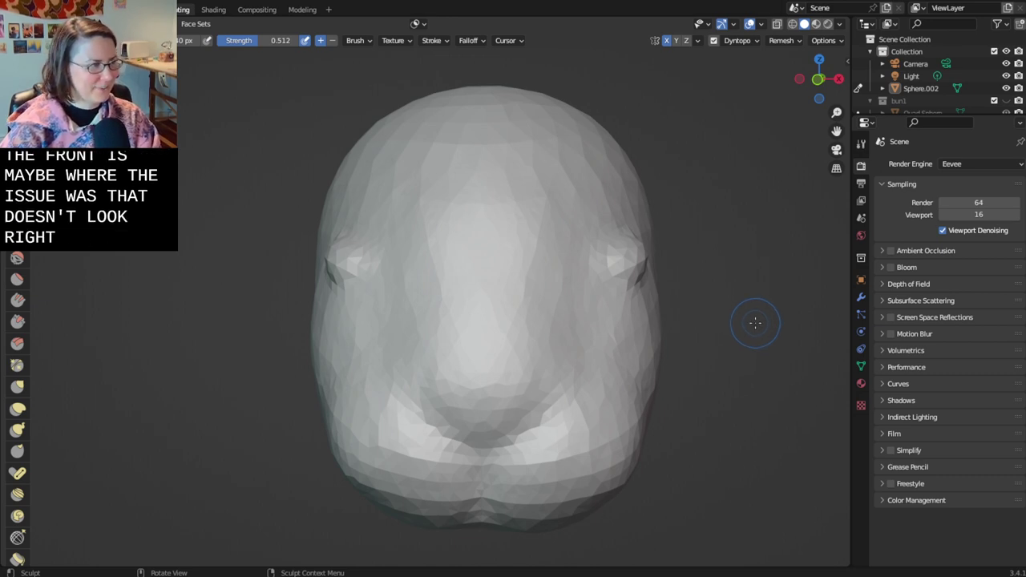
key(ctrl+z)
- Try angular eye ridges between the snout bridge and the side of the head, and undo them all
drag(379, 292, 378, 292)
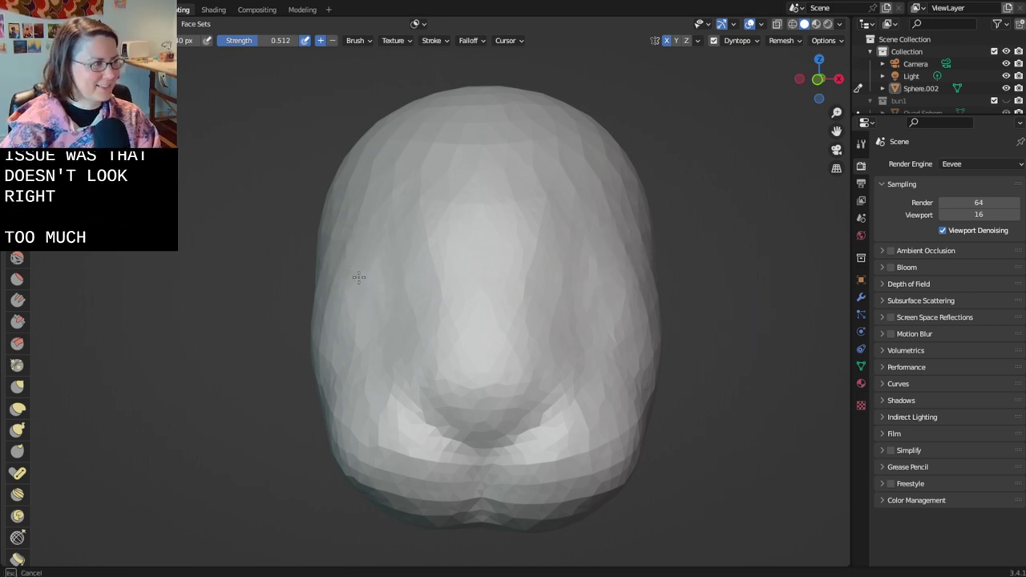
middle_drag(368, 291, 465, 336)
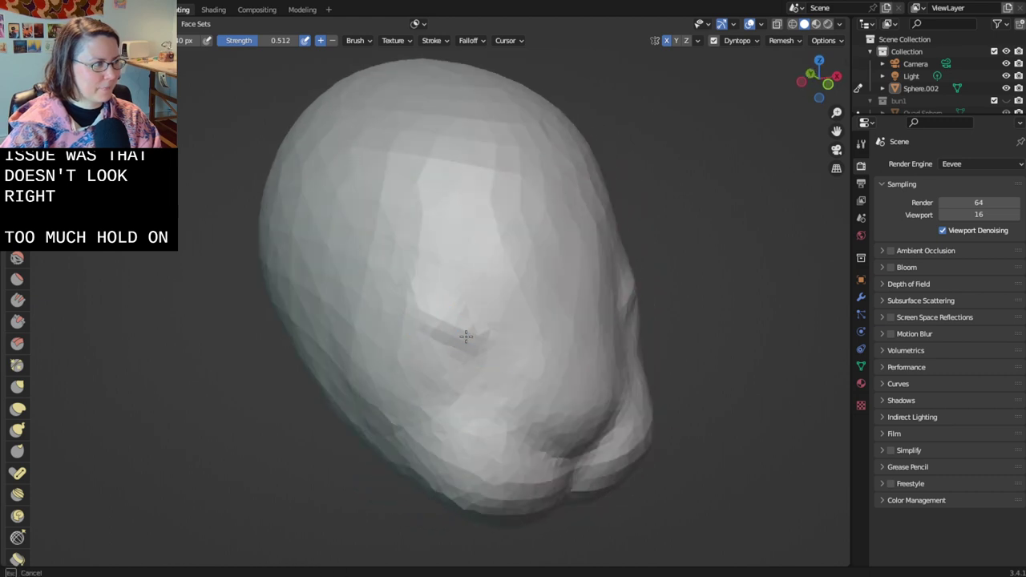
mouse_move(466, 336)
mouse_down()
mouse_move(444, 324)
mouse_move(470, 337)
mouse_up()
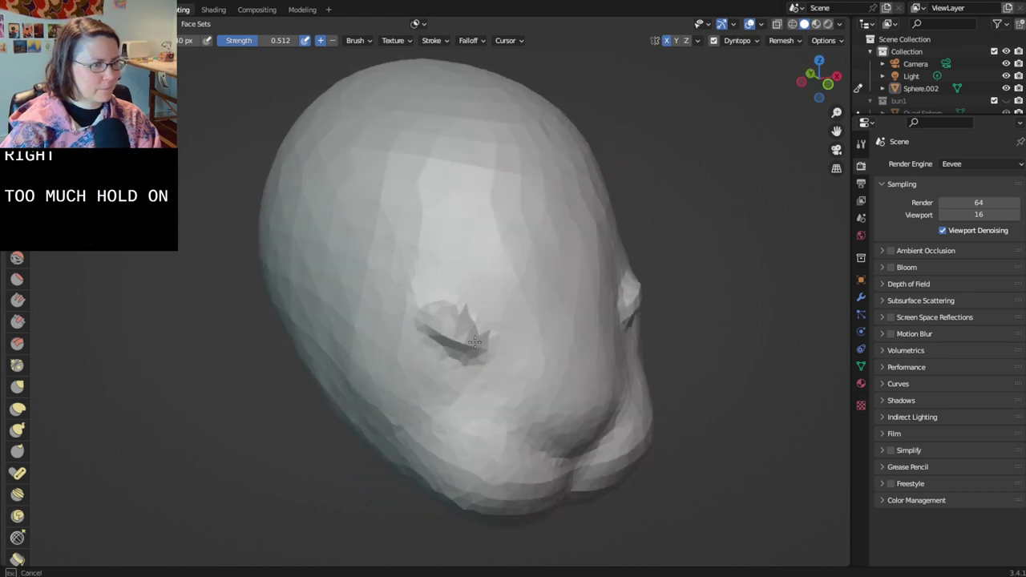
middle_drag(473, 341, 421, 304)
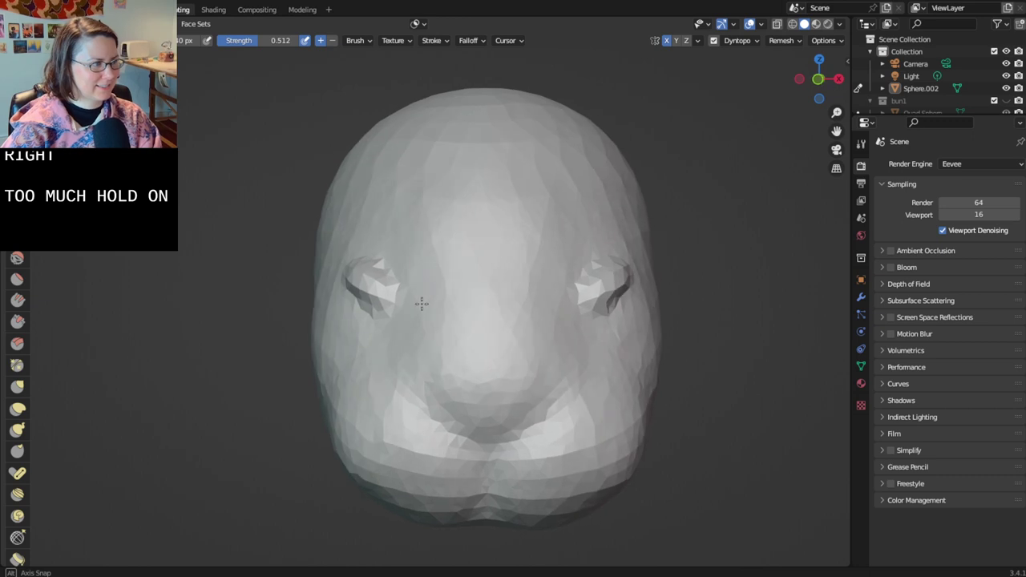
key(ctrl+z)
key(ctrl+z)
key(ctrl+z)
key(ctrl+z)
key(ctrl+z)
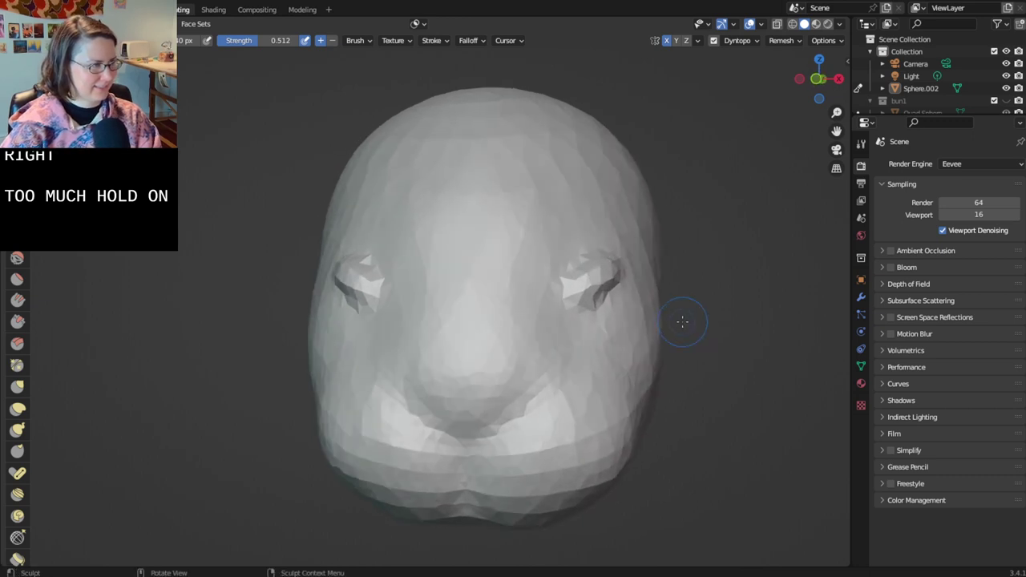
- Switch to the Grab brush, check the head from the front, and change to the Modeling workspace
key(shift+s)
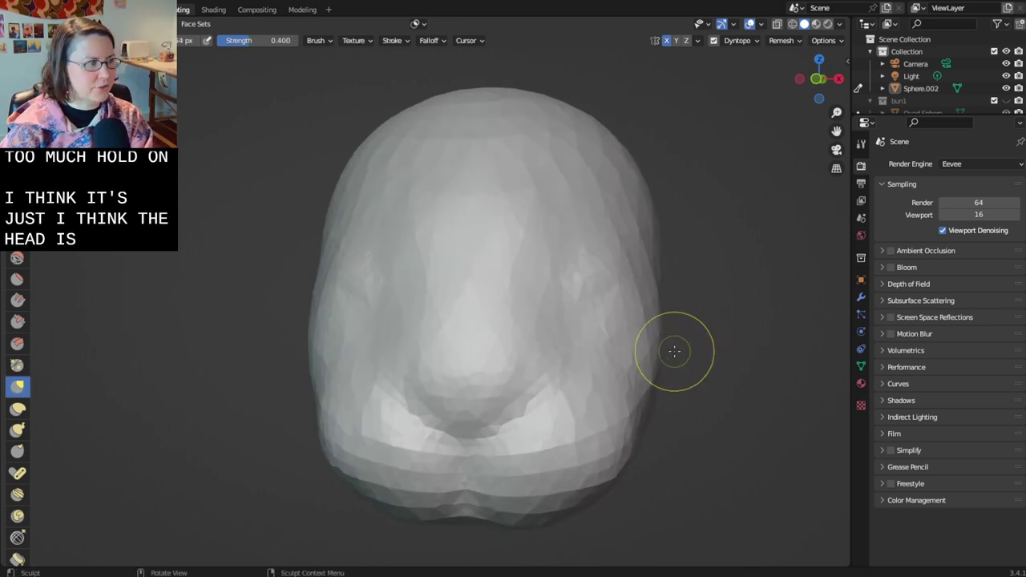
mouse_move(637, 267)
middle_down()
mouse_move(684, 302)
mouse_move(670, 308)
mouse_move(666, 369)
mouse_move(664, 323)
mouse_move(700, 337)
mouse_move(688, 311)
middle_up()
scroll(688, 314, down, 2)
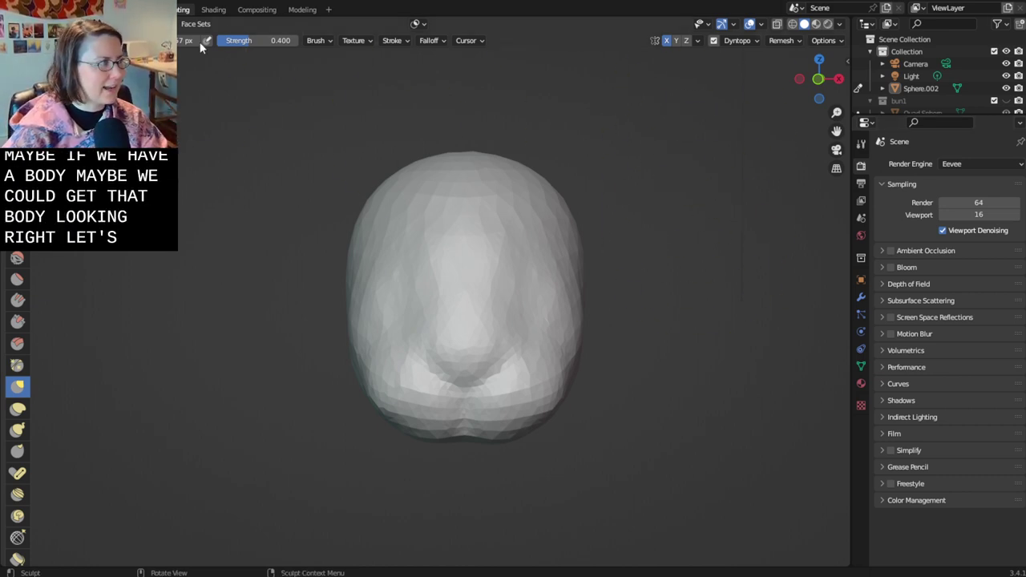
click(295, 9)
scroll(696, 341, down, 6)
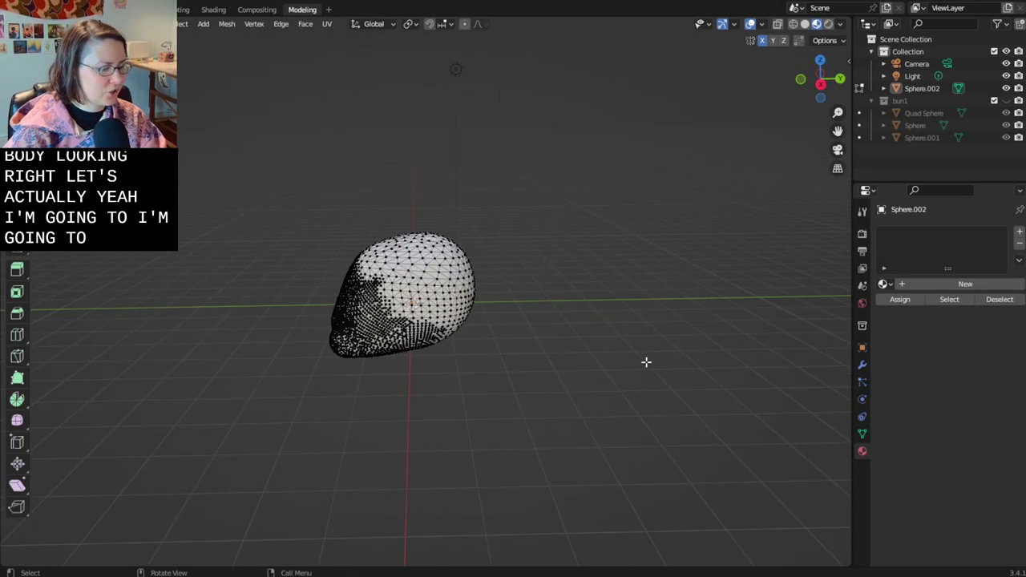
- Add a UV sphere inside the head's mesh as a rough body, place it behind the head and scale it slightly larger than the head
key(shift+a)
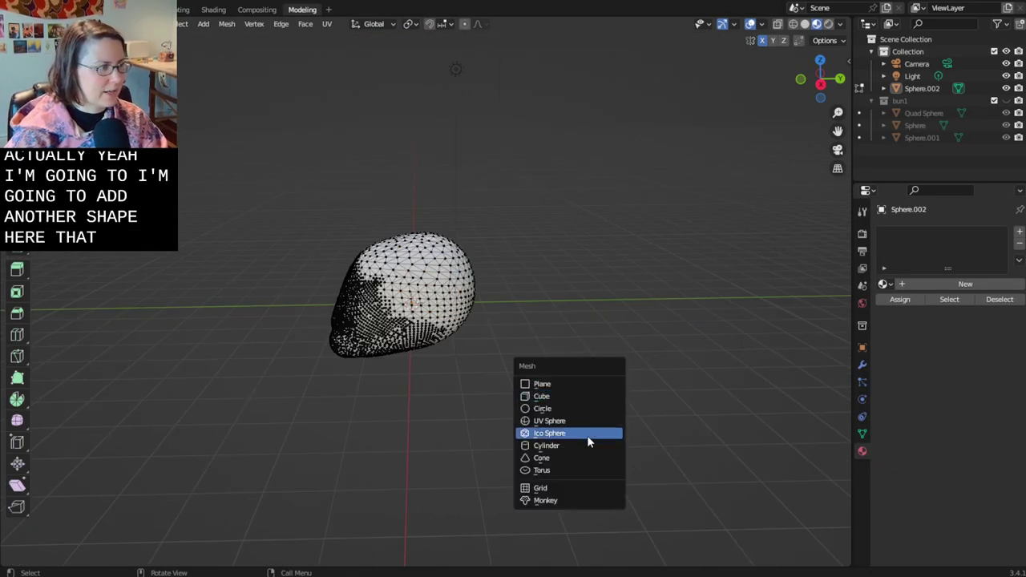
click(589, 421)
mouse_move(597, 411)
middle_down()
mouse_move(581, 403)
mouse_move(594, 413)
middle_up()
key(g)
click(568, 338)
scroll(588, 375, down, 2)
key(s)
click(728, 403)
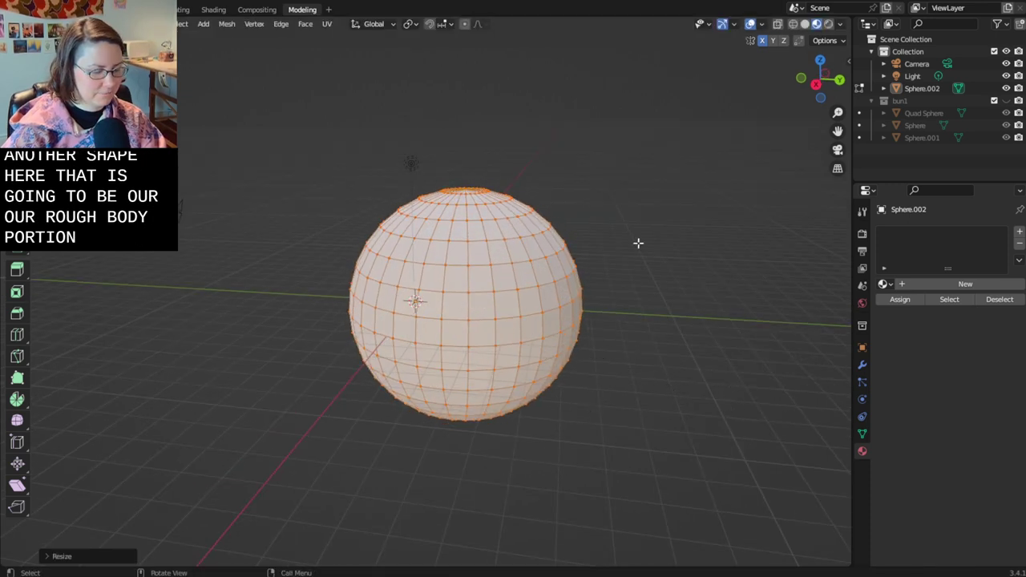
key(s)
click(486, 213)
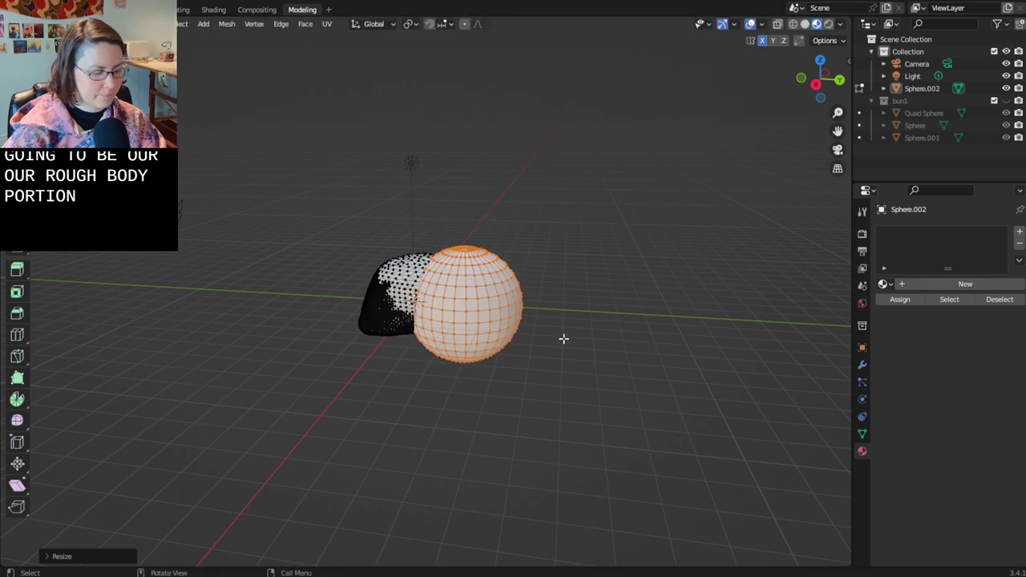
- Lower the body sphere along Z and stretch it lengthwise into an oblong running back from the head
key(g)
key(z)
click(517, 347)
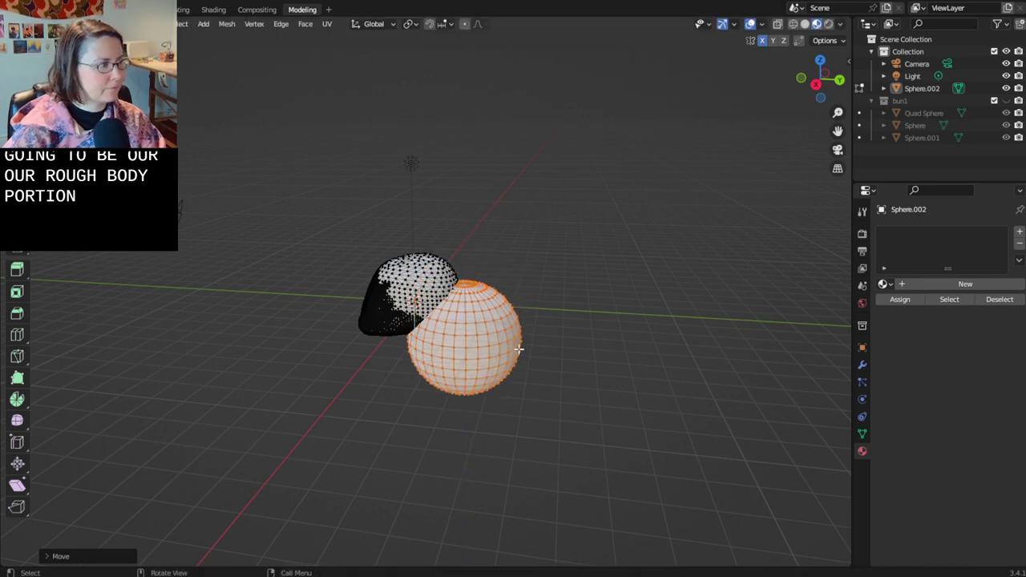
middle_drag(520, 350, 599, 380)
scroll(620, 347, up, 2)
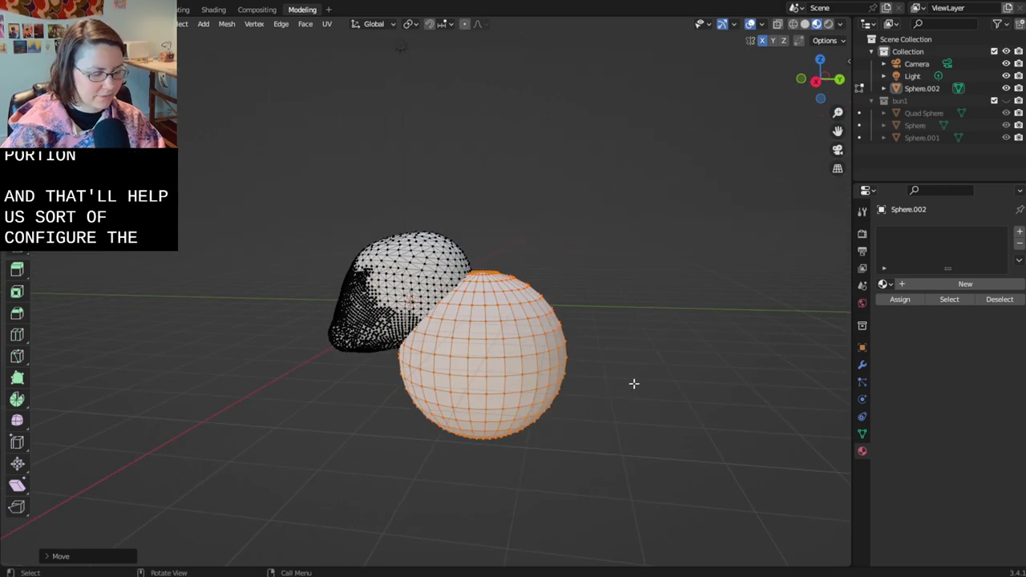
key(s)
key(x)
click(704, 385)
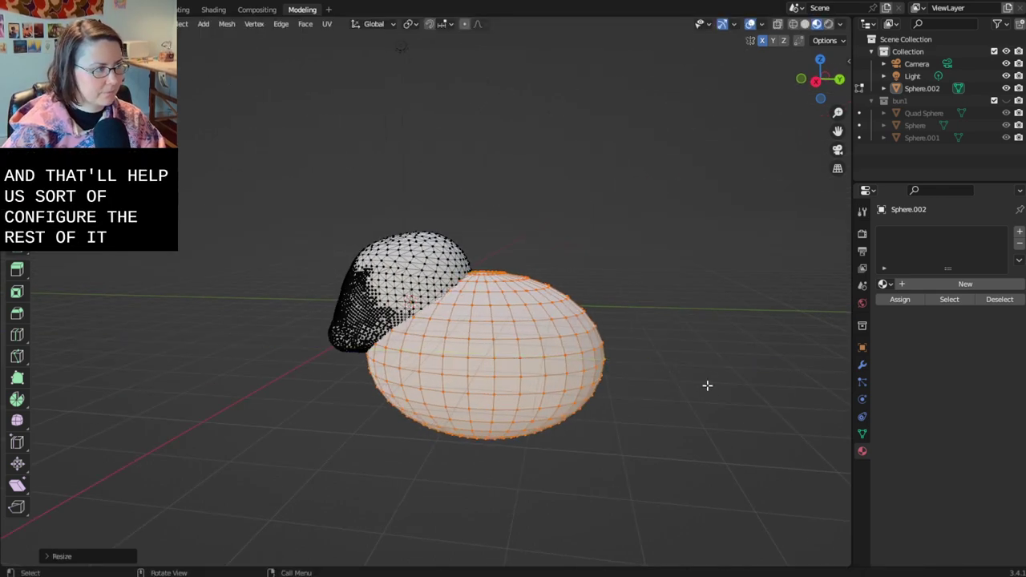
middle_drag(707, 385, 635, 375)
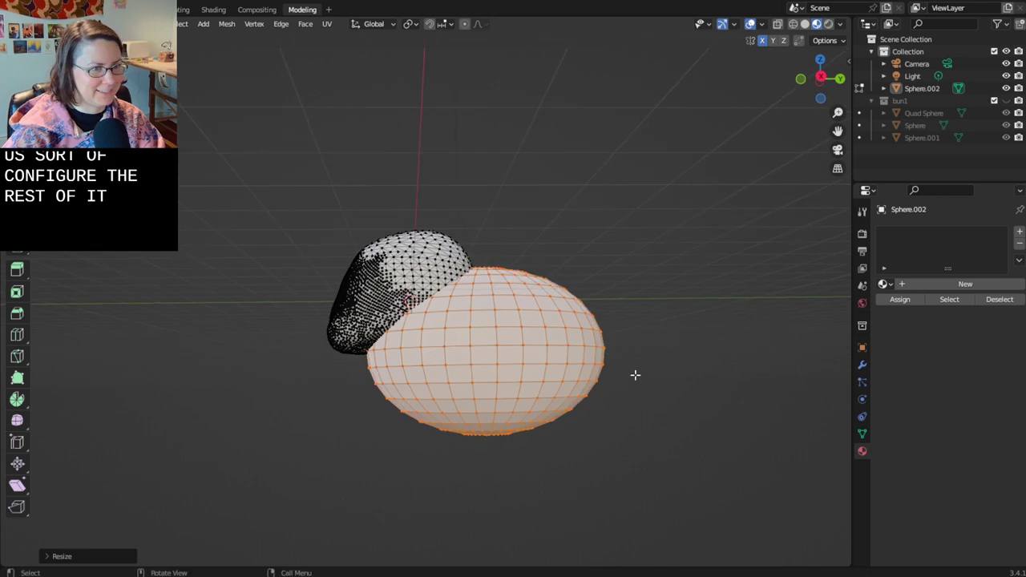
scroll(645, 401, up, 2)
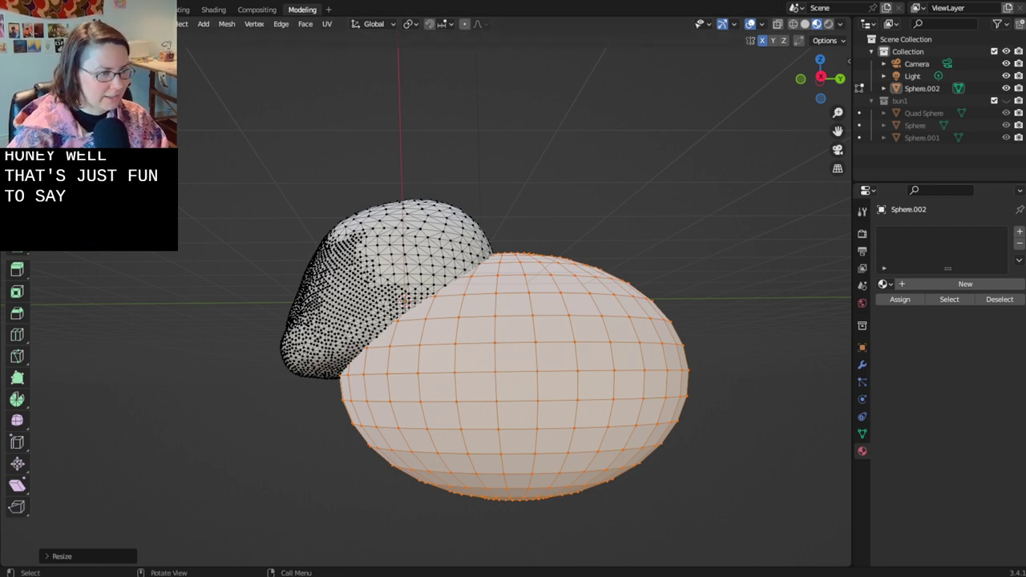
- Move the oblong body up and back against the rear of the head, and deselect it
mouse_move(664, 355)
middle_down()
mouse_move(698, 376)
mouse_move(655, 369)
middle_up()
key(g)
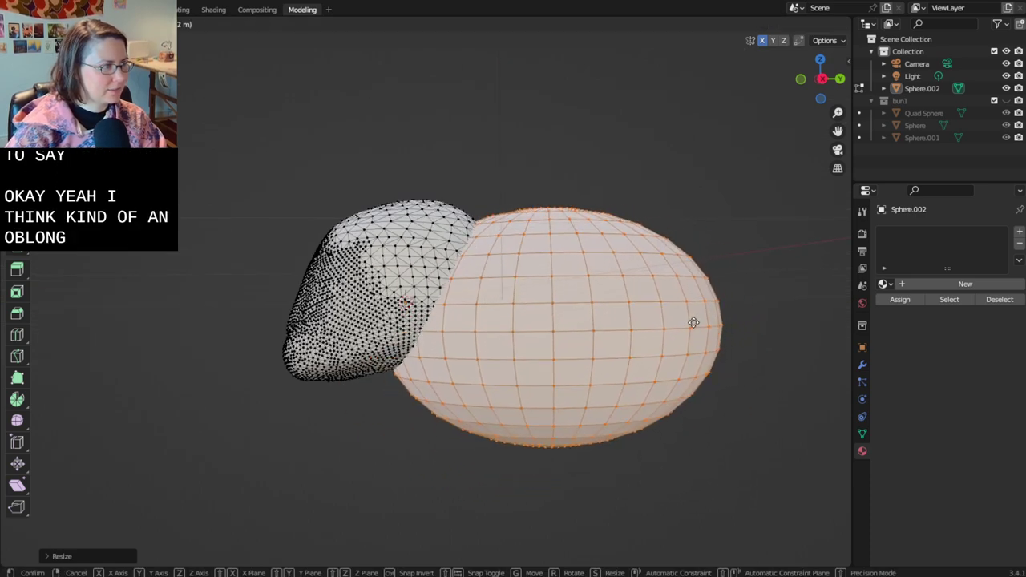
click(694, 323)
click(738, 483)
middle_drag(738, 482, 697, 481)
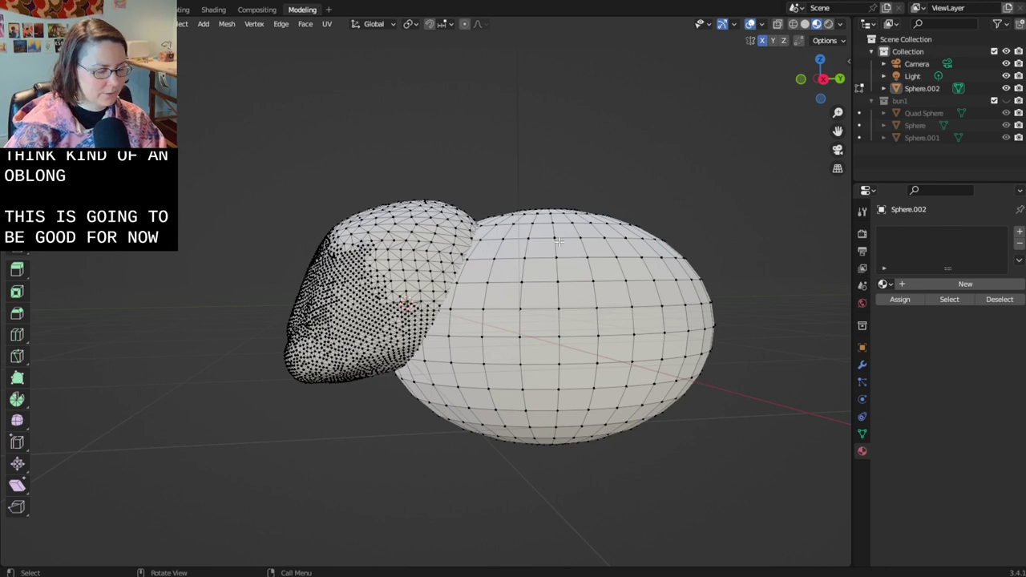
key(Tab)
key(Tab)
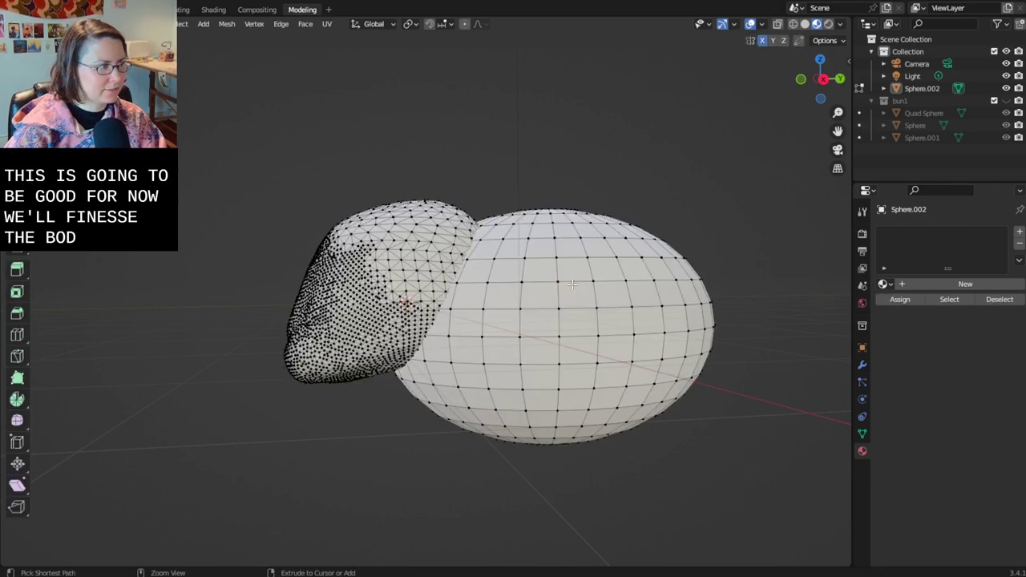
- Undo all transforms of the body sphere and its addition to the head's mesh
key(ctrl+z)
key(ctrl+z)
key(ctrl+z)
key(ctrl+z)
key(ctrl+z)
key(ctrl+z)
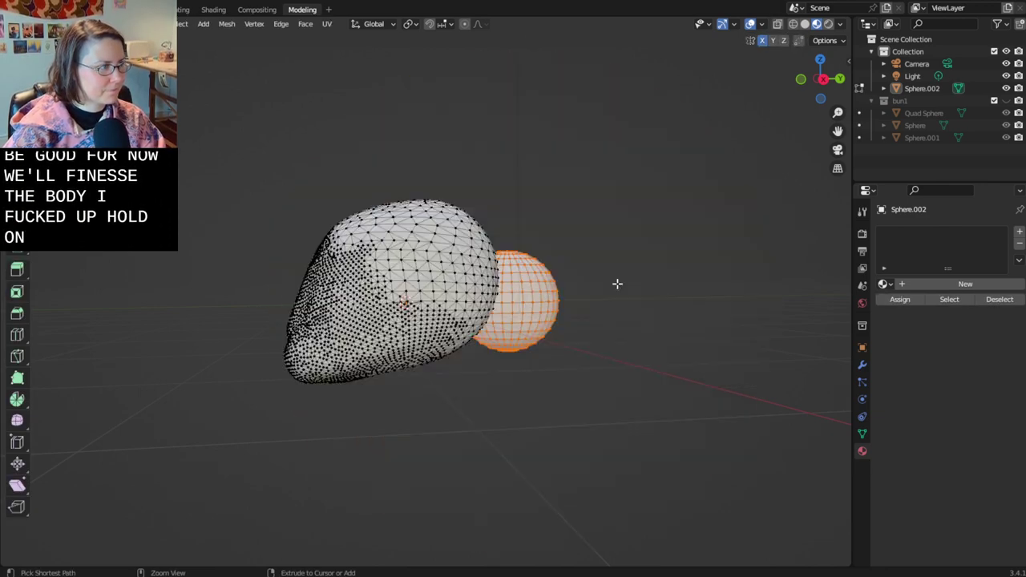
key(ctrl+z)
- Return to Object Mode, add a UV sphere as a separate body object, and move it behind the head
key(Tab)
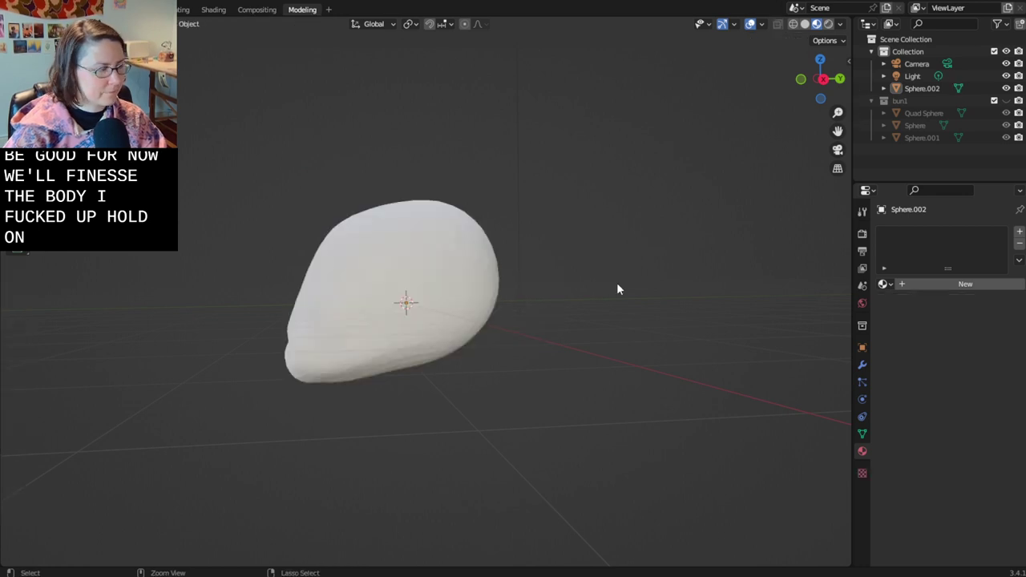
key(shift+s)
key(shift+a)
mouse_move(641, 287)
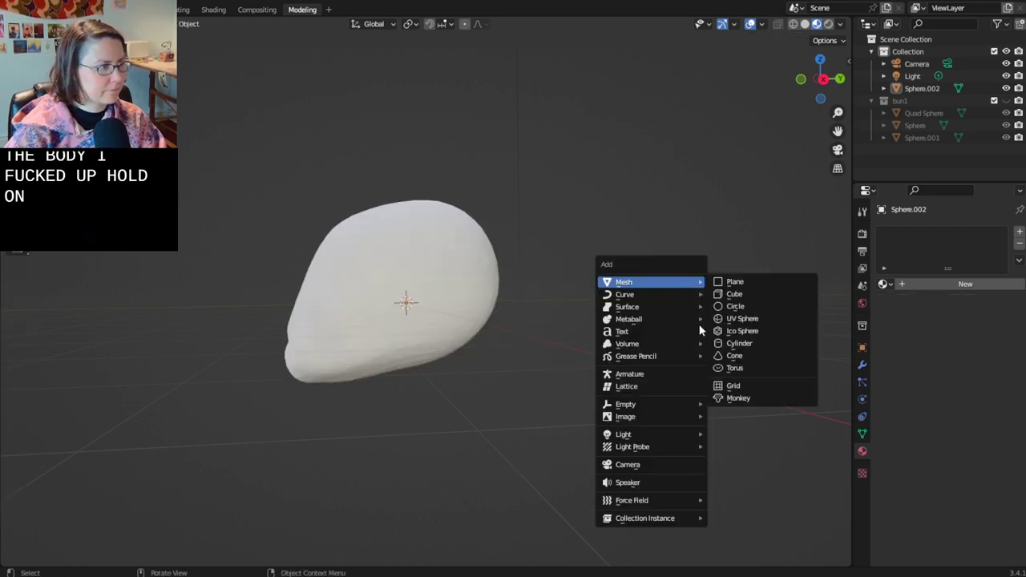
click(762, 318)
key(g)
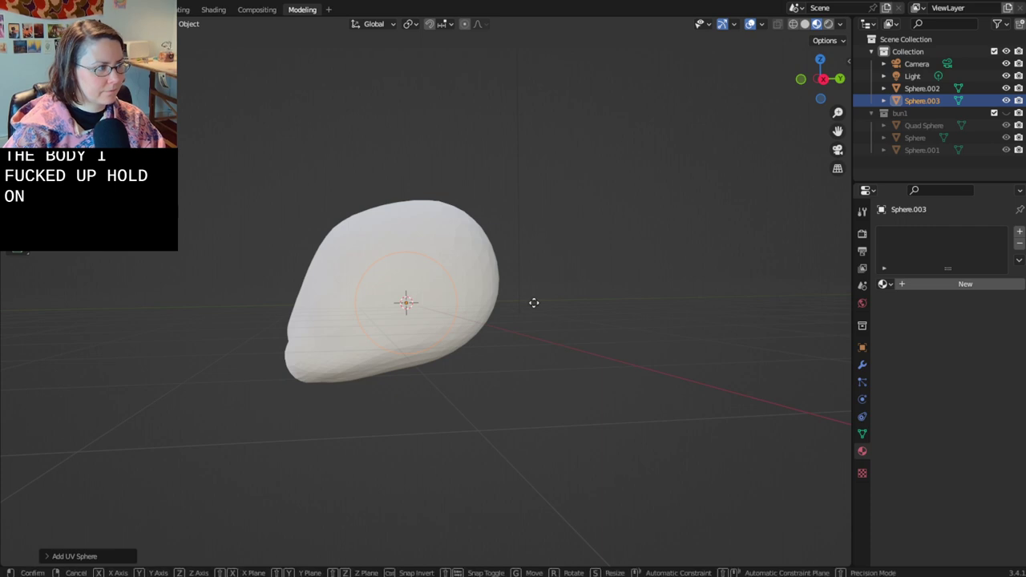
click(669, 310)
key(s)
key(z)
key(Escape)
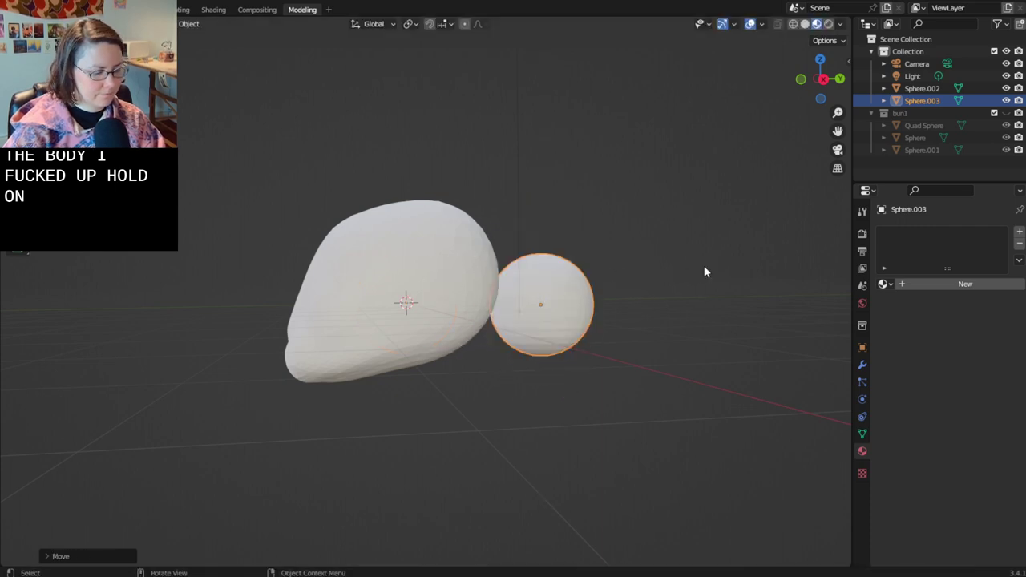
- Stretch the body sphere along Y and scale it up into a large oblong overlapping the back of the head
key(s)
key(y)
click(827, 274)
key(s)
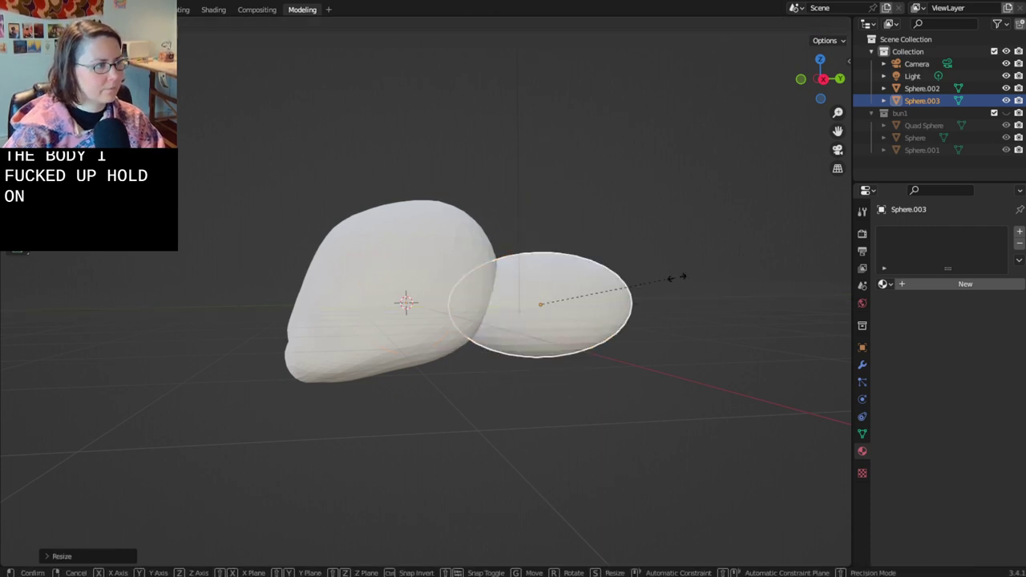
click(724, 231)
middle_drag(724, 232, 643, 287)
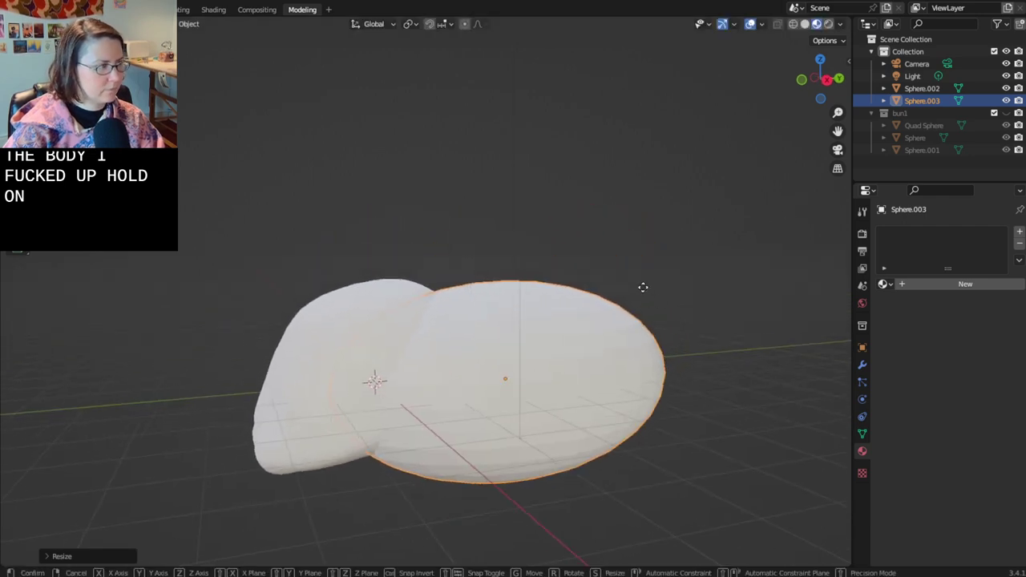
click(676, 317)
- Lower the oblong body along Z and scale it taller along the same axis
mouse_move(675, 317)
middle_down()
mouse_move(635, 320)
mouse_move(689, 319)
mouse_move(673, 319)
middle_up()
key(g)
key(z)
click(602, 345)
key(s)
key(z)
click(540, 259)
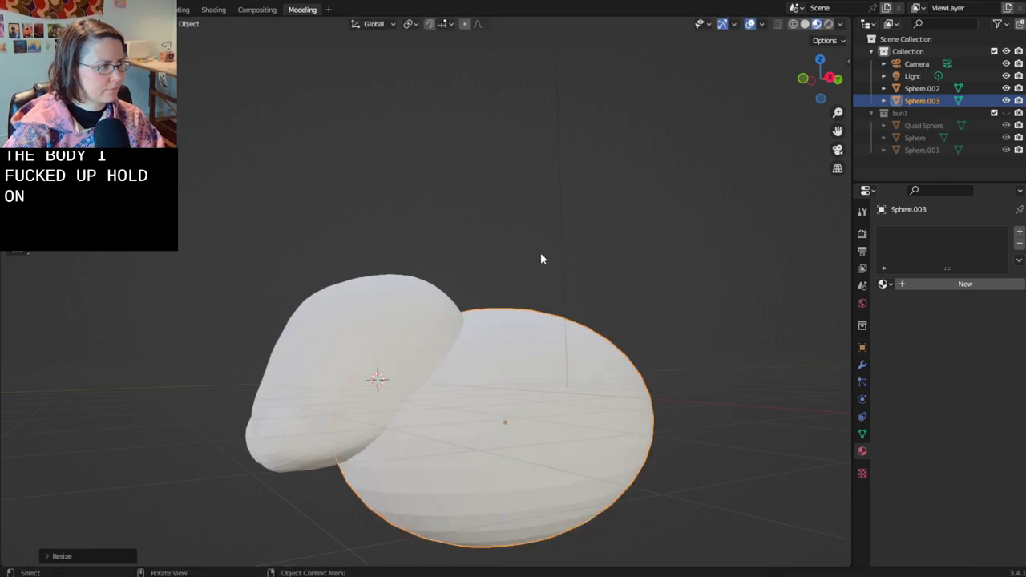
- Widen the body sideways along X so that it is broader than the head
middle_drag(540, 259, 657, 368)
key(s)
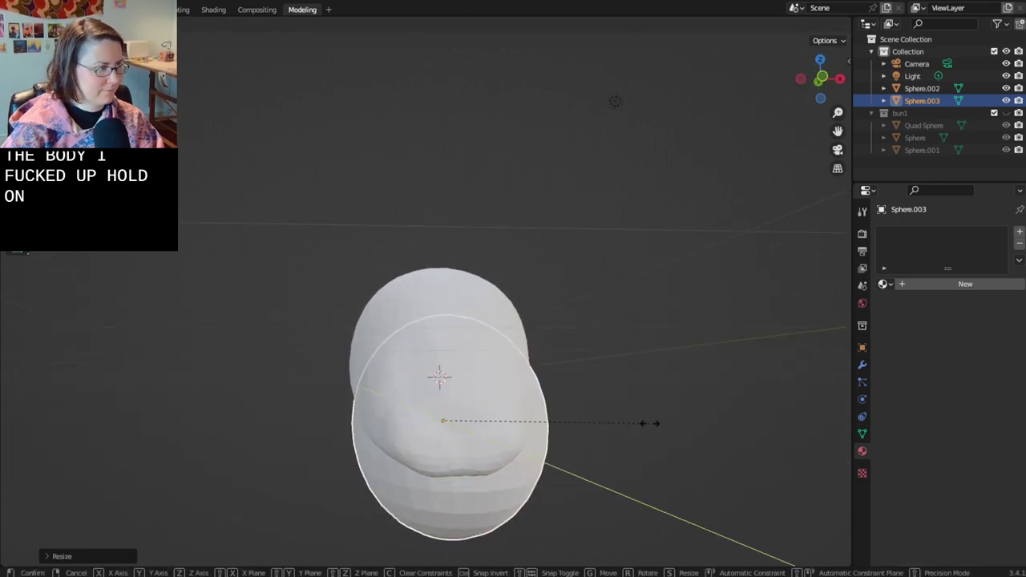
key(Escape)
middle_drag(601, 428, 662, 566)
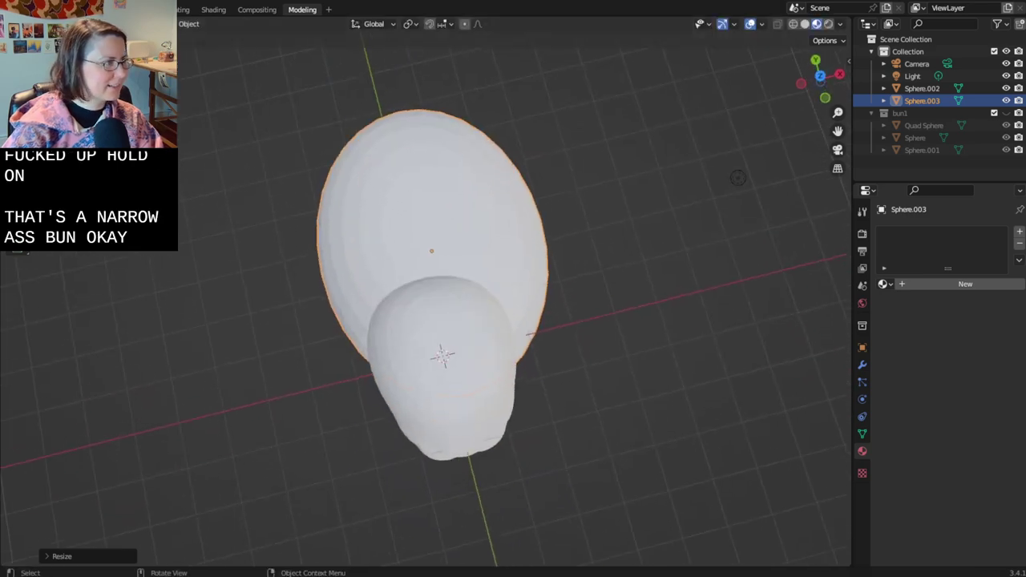
- Shift the body along X towards the head's centreline, judging the alignment from above
middle_drag(576, 94, 274, 323)
middle_drag(286, 325, 362, 308)
key(g)
key(y)
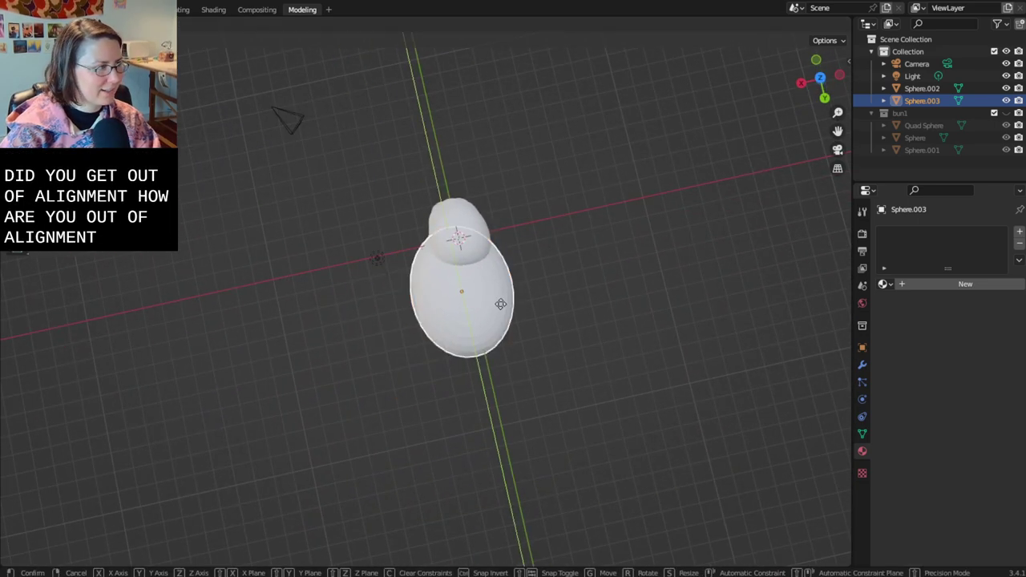
key(Escape)
key(g)
key(x)
click(502, 304)
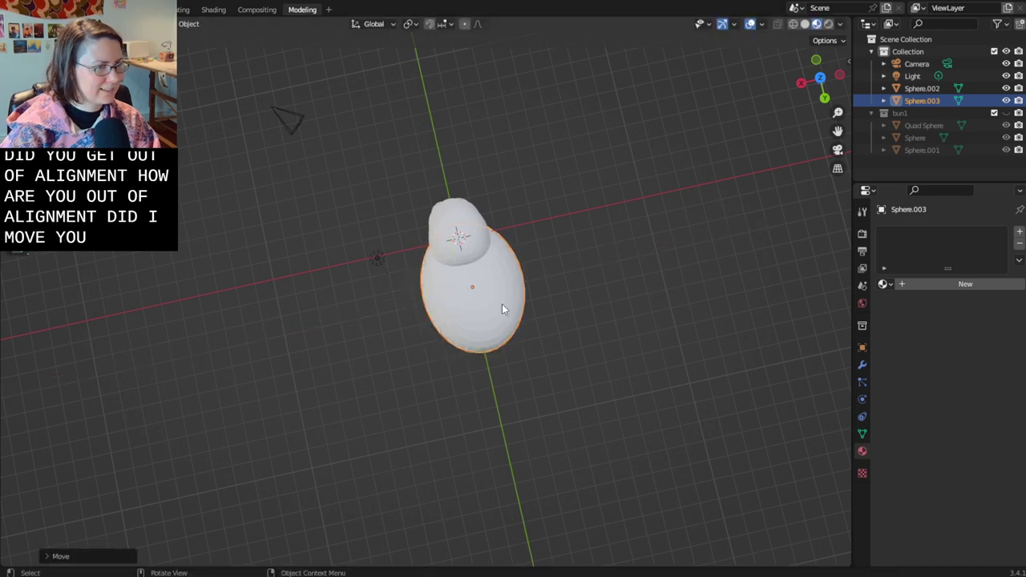
- Select the head, switch to the Sculpting workspace, save the file, and face the head straight from the front
middle_drag(502, 304, 683, 213)
scroll(539, 299, up, 2)
middle_drag(545, 299, 584, 336)
click(240, 340)
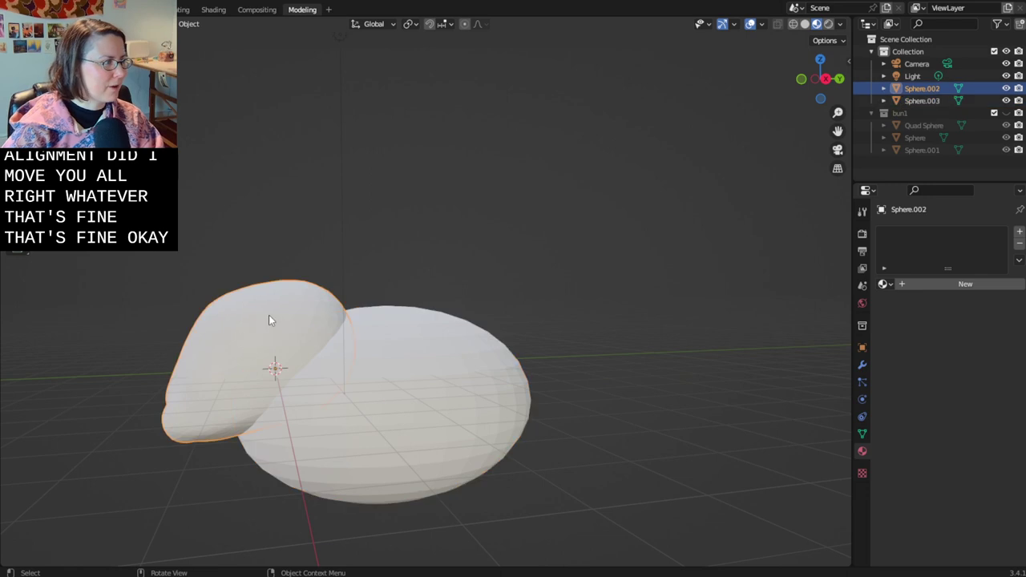
click(182, 9)
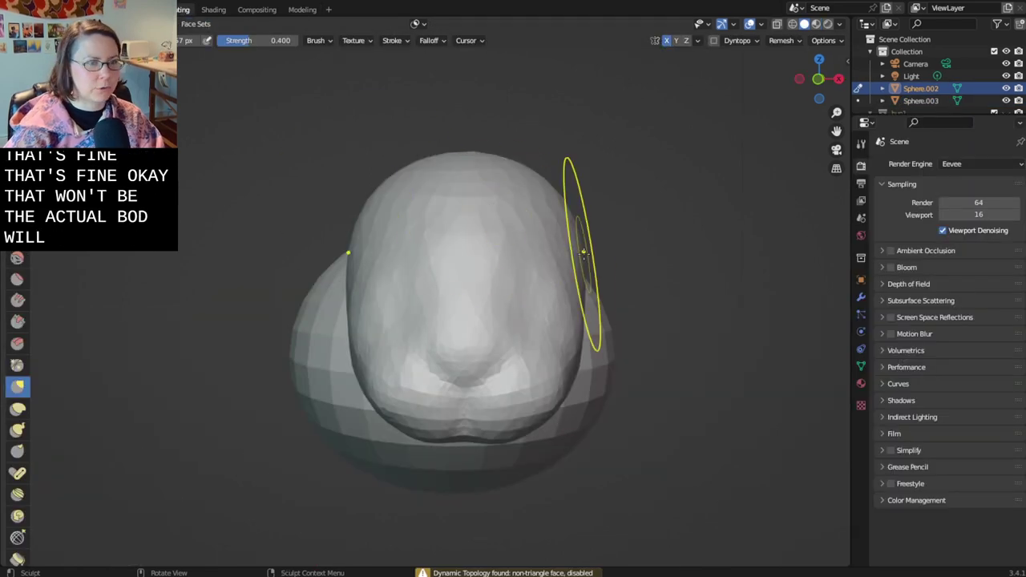
key(ctrl+s)
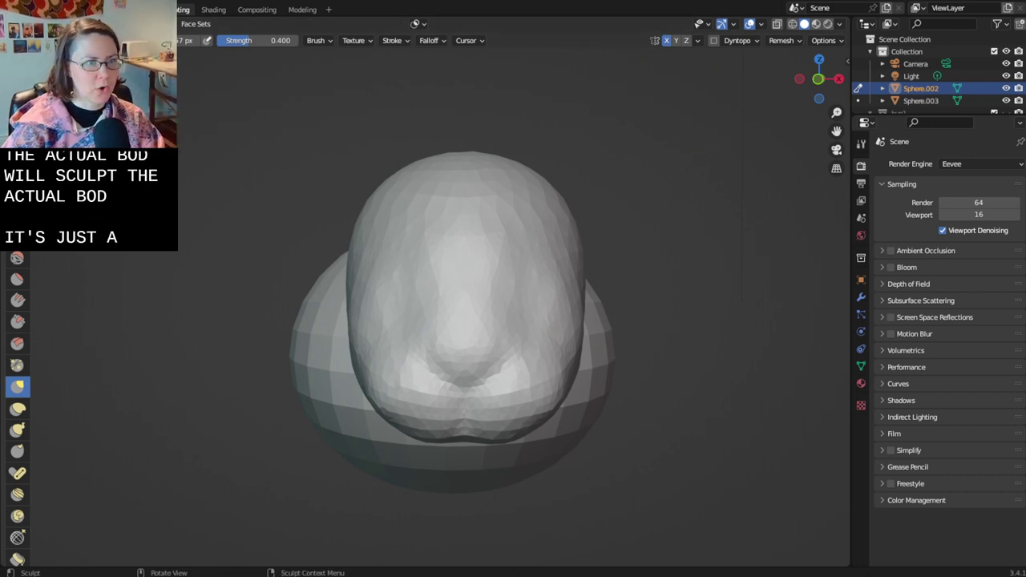
scroll(618, 358, up, 1)
mouse_move(618, 358)
middle_down()
mouse_move(607, 355)
mouse_move(621, 359)
middle_up()
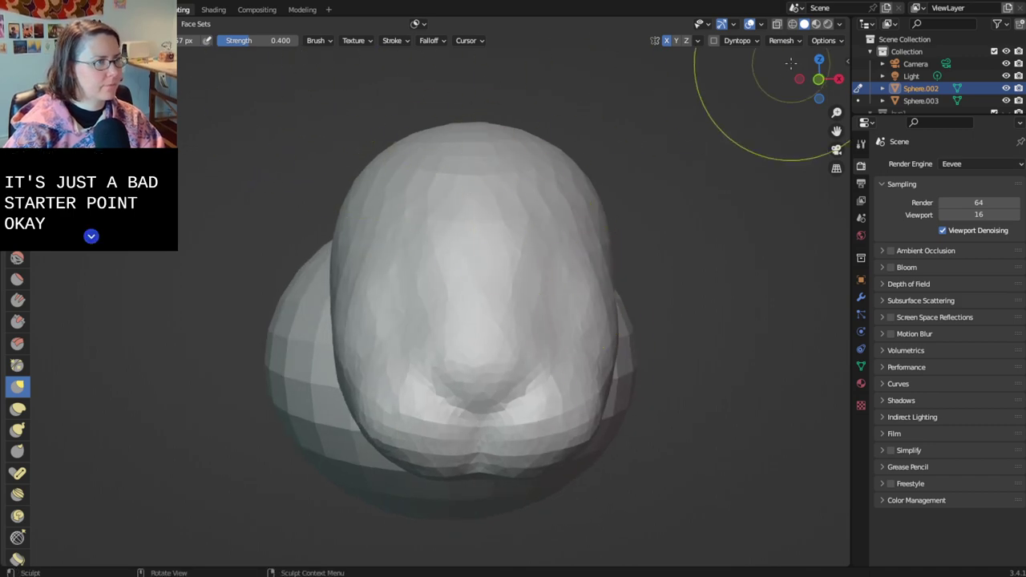
click(818, 79)
click(819, 78)
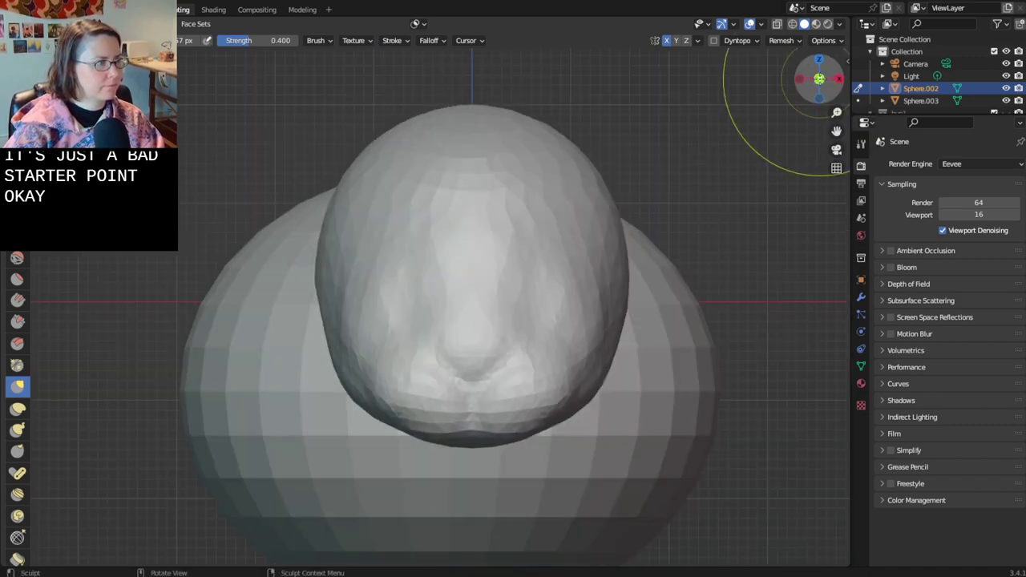
- Return to Object Mode in the Modeling workspace and centre the body under the head along X in front view
click(302, 10)
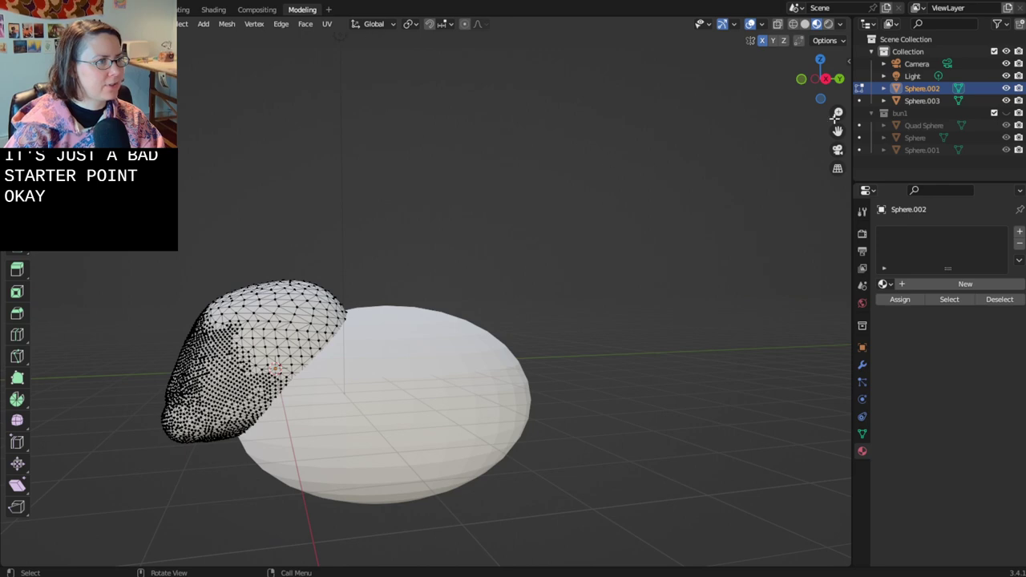
click(826, 80)
click(820, 78)
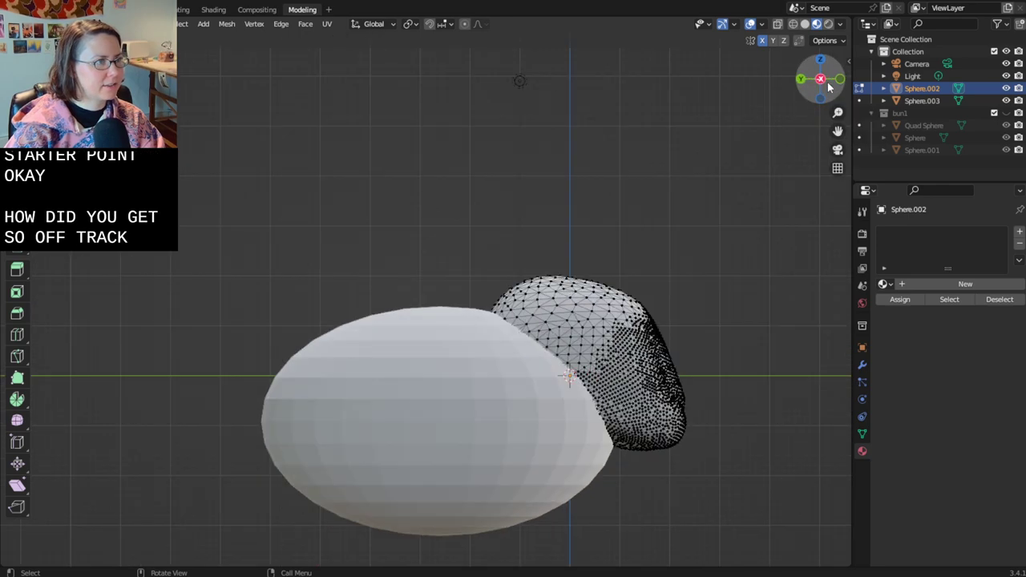
click(799, 79)
click(800, 84)
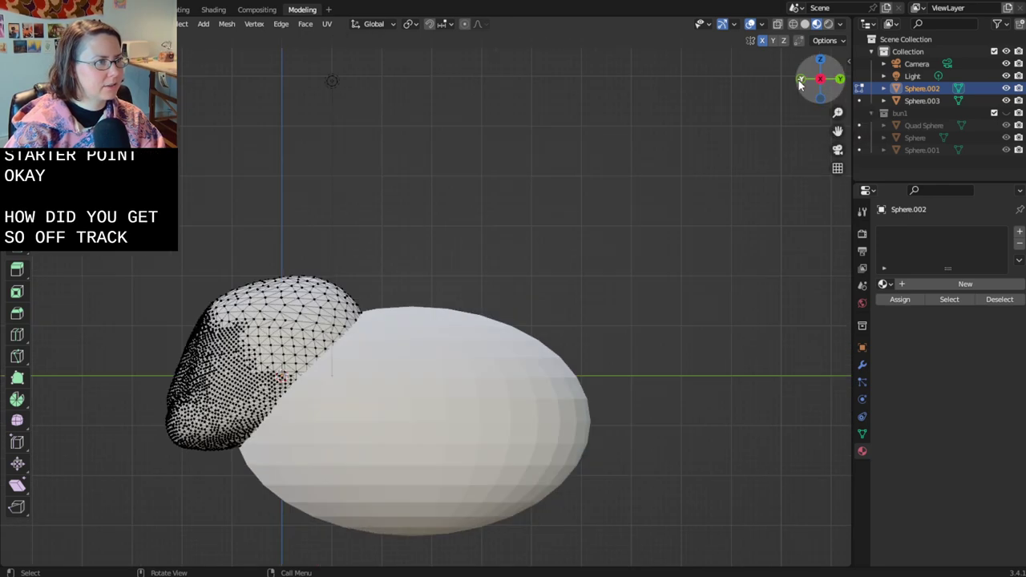
click(799, 83)
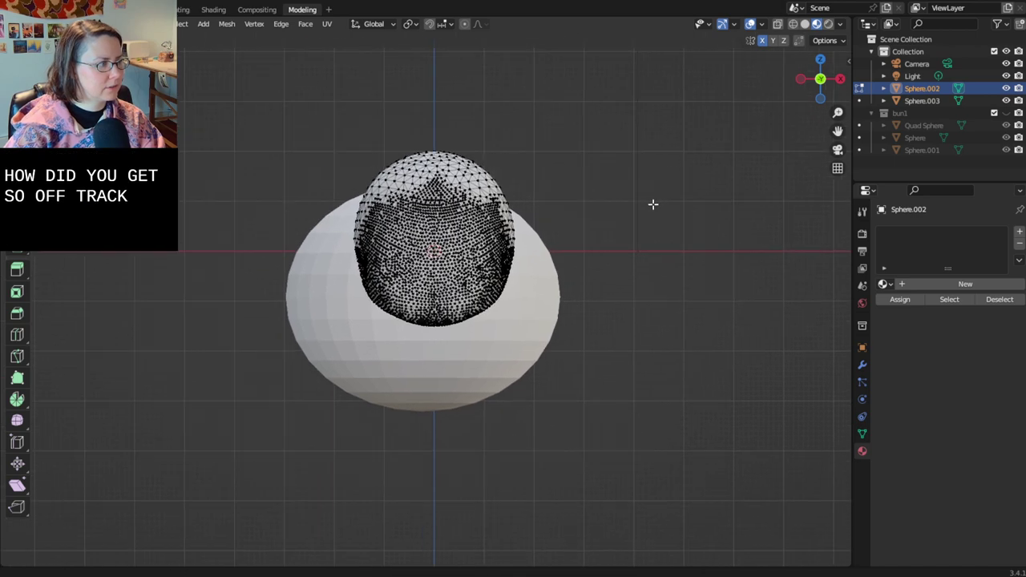
key(Tab)
click(535, 319)
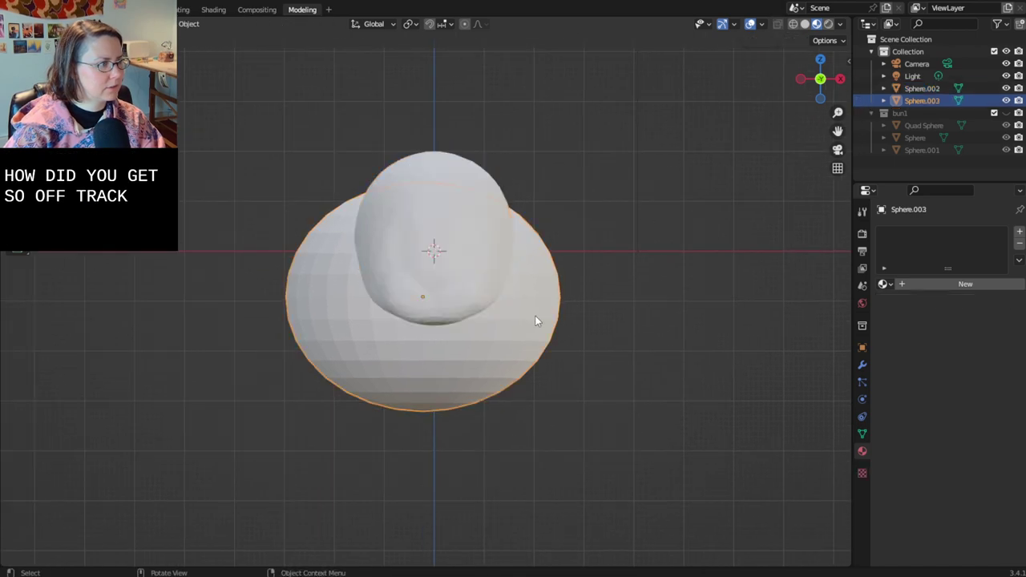
key(g)
key(y)
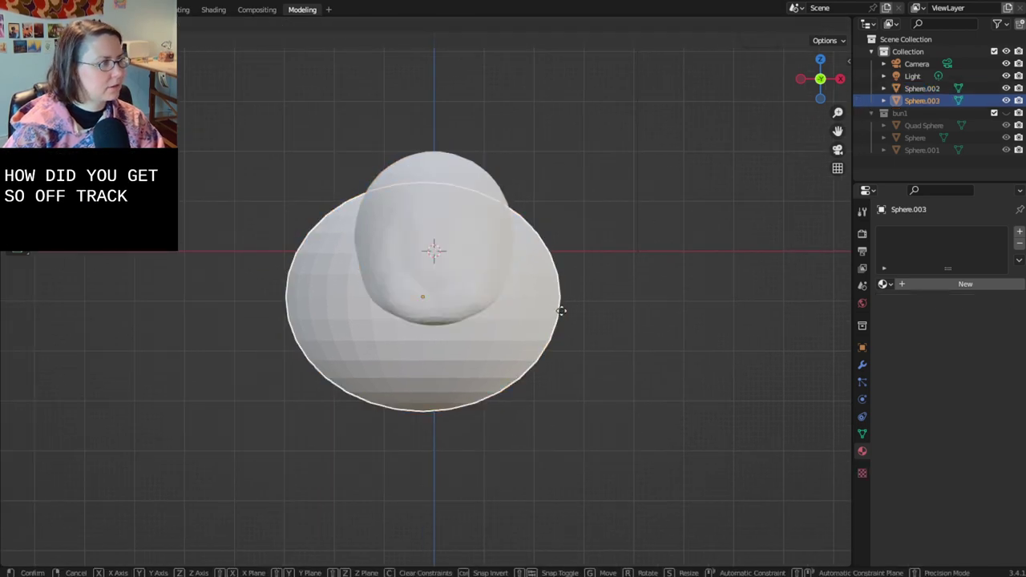
right_click(562, 311)
key(g)
key(x)
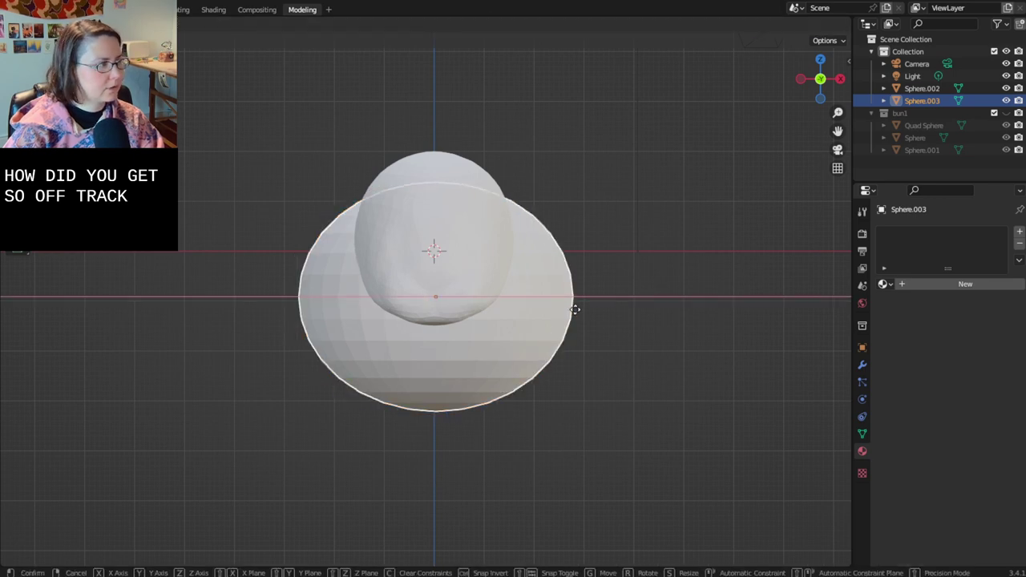
click(573, 311)
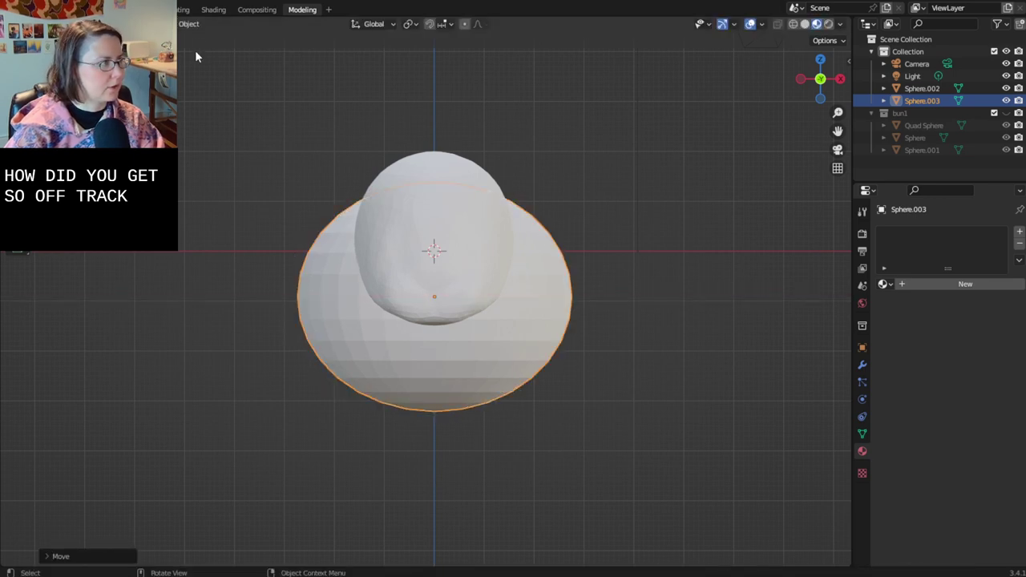
- Switch to sculpting, save the file, enlarge the Grab brush, and try to pull the upper head higher and narrower
click(185, 10)
key(ctrl+s)
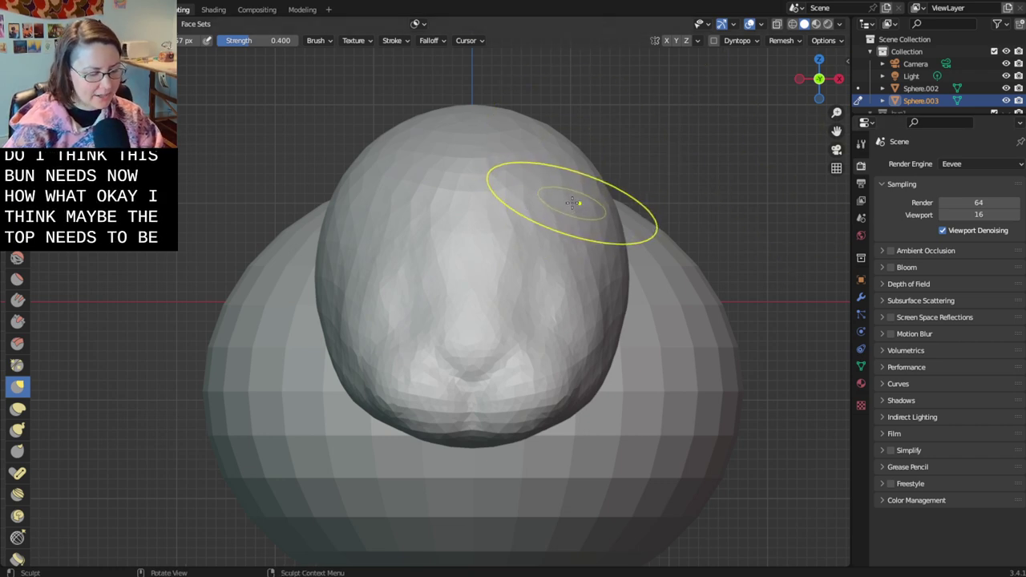
key(bracketright)
key(bracketright)
key(bracketright)
key(bracketright)
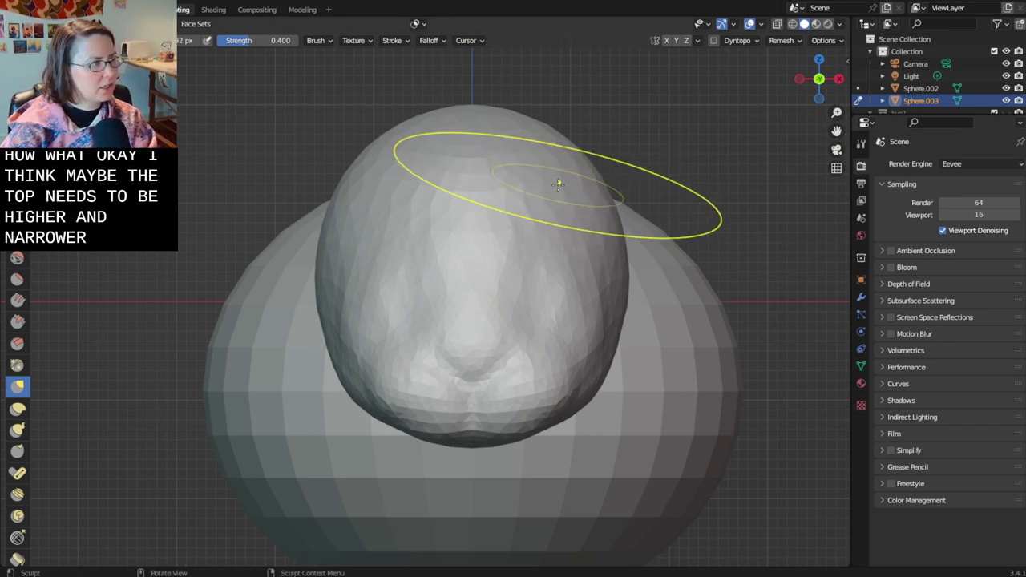
drag(553, 190, 555, 181)
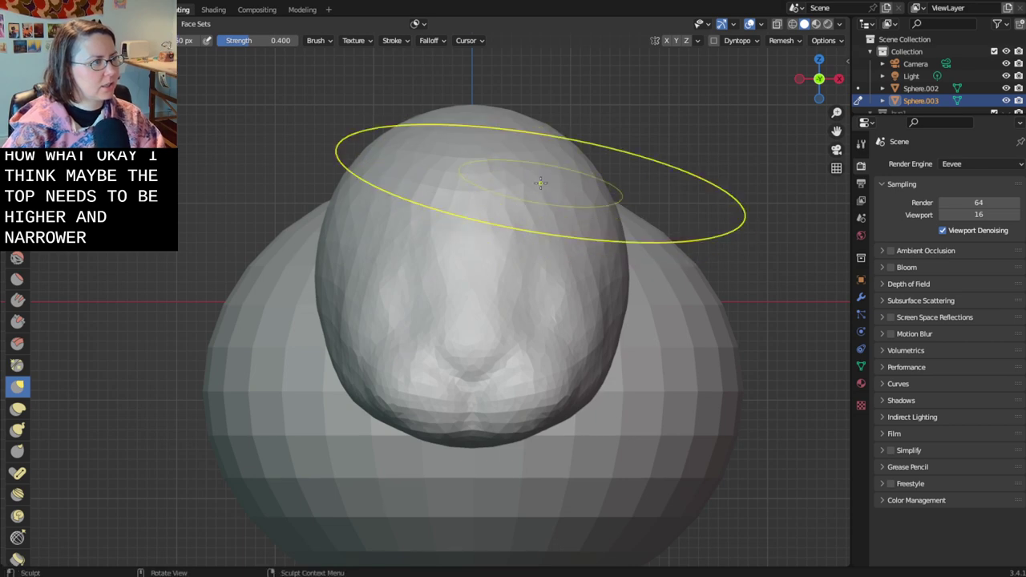
- Return to Object Mode in the Modeling workspace, make the head the selected object, and reopen the Sculpting workspace
click(302, 10)
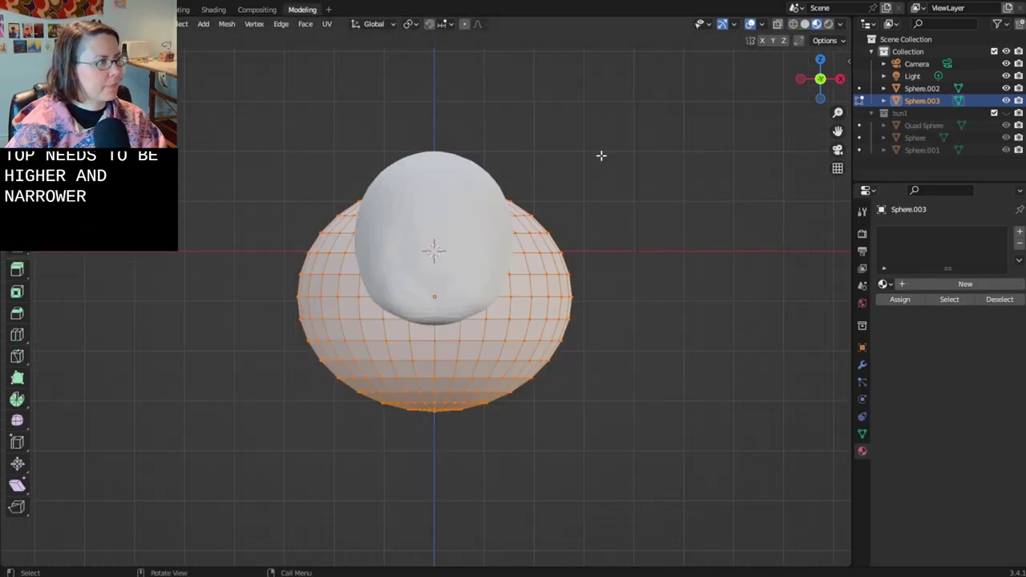
key(Tab)
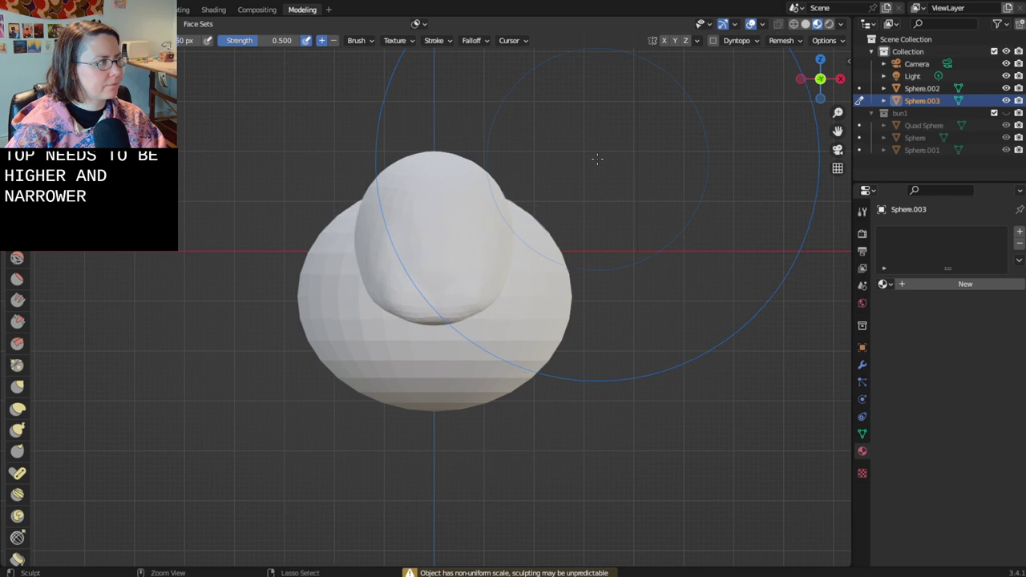
key(Tab)
key(Tab)
key(Tab)
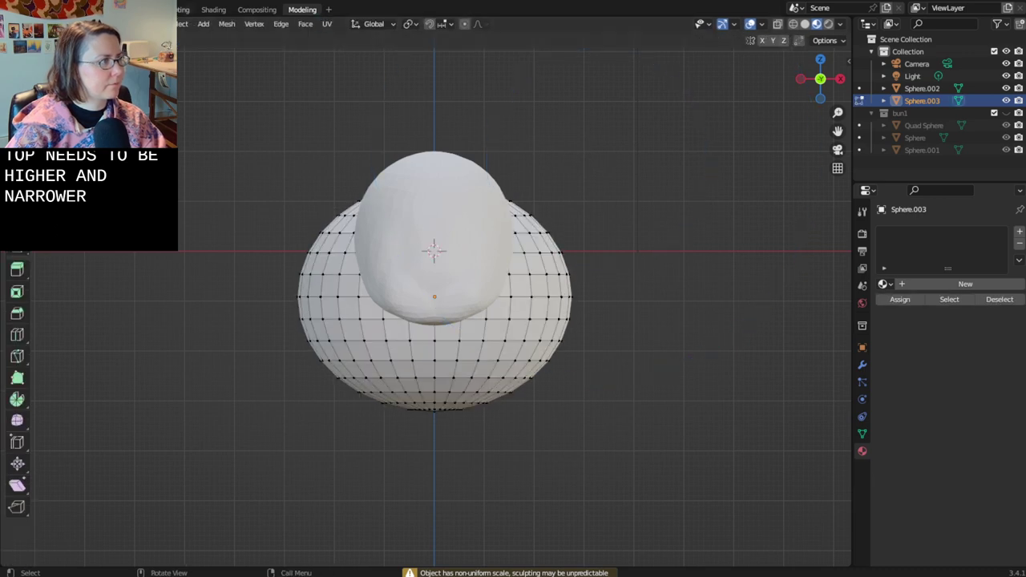
key(Tab)
key(Tab)
key(Tab)
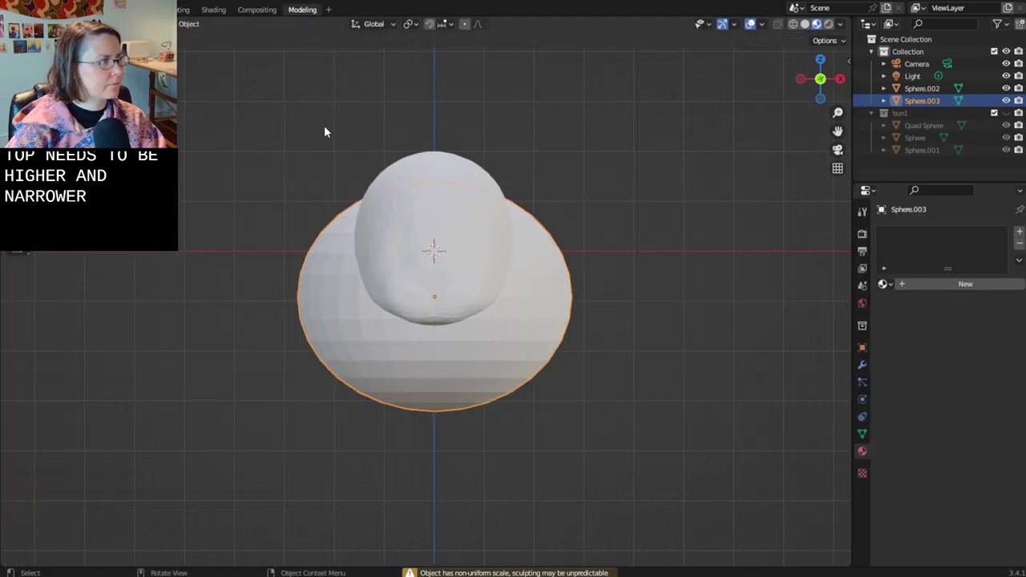
click(423, 211)
click(181, 9)
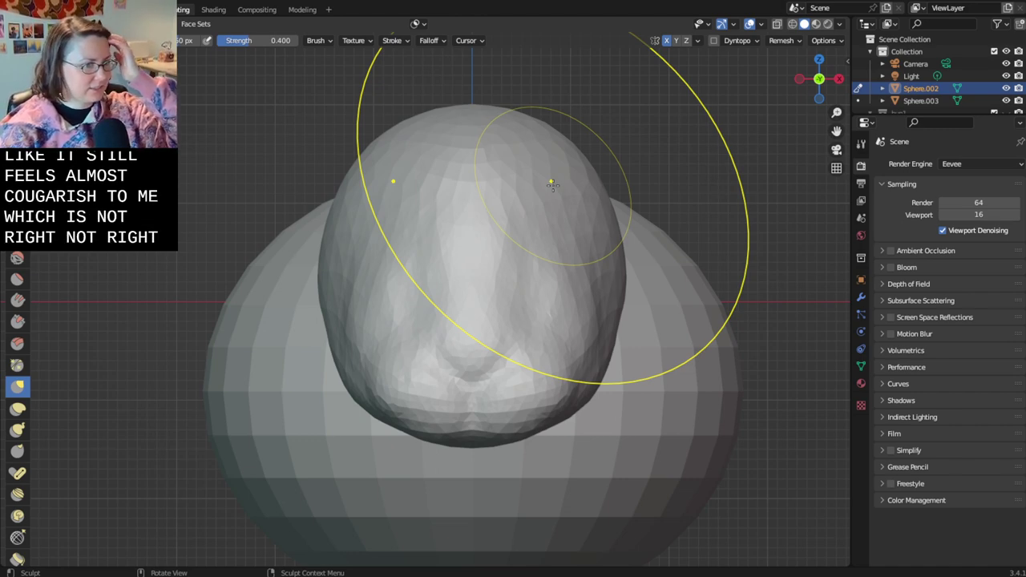
- Pull the top of the head higher and narrower with the large Grab brush, keeping X symmetry on
drag(554, 186, 543, 170)
scroll(581, 244, up, 1)
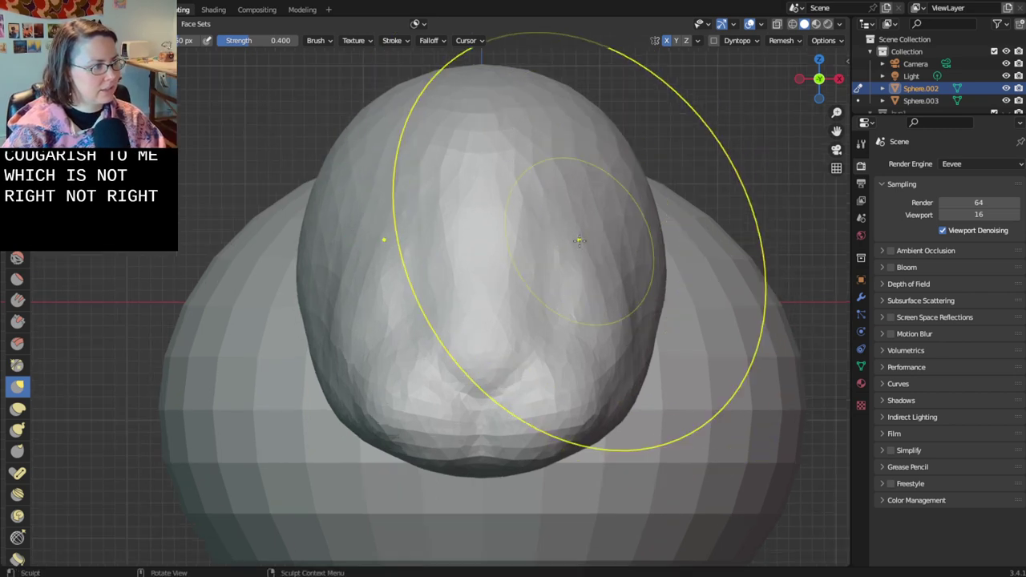
mouse_move(579, 240)
shift+middle_down()
mouse_move(435, 229)
mouse_move(437, 259)
mouse_move(476, 228)
shift+middle_up()
drag(489, 141, 479, 134)
mouse_move(371, 171)
mouse_down()
mouse_move(400, 184)
mouse_move(407, 170)
mouse_move(445, 165)
mouse_up()
drag(533, 141, 517, 129)
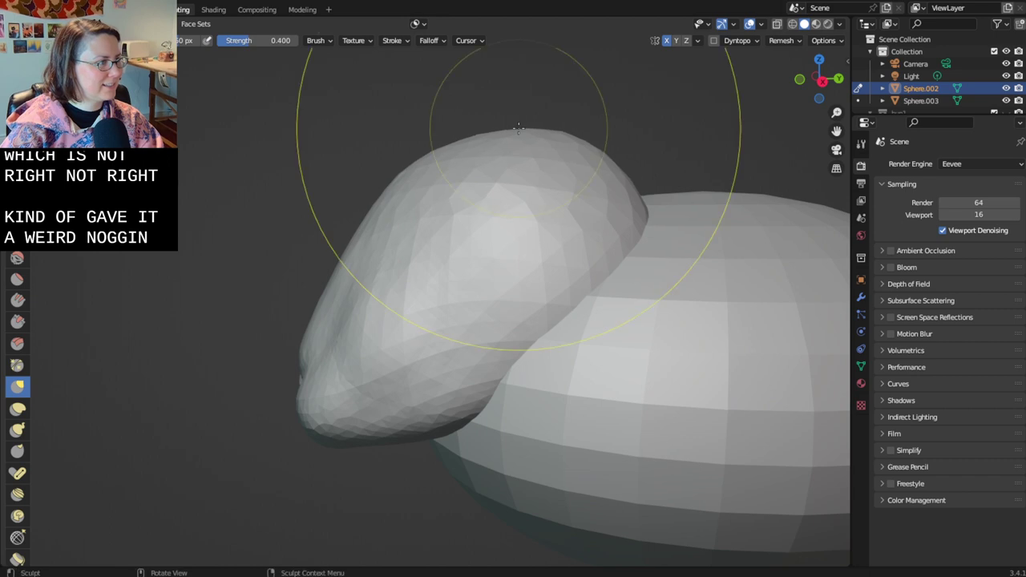
- Pull the forehead forward into a rounder profile and draw the rear of the cheeks back towards the body
middle_drag(564, 163, 589, 157)
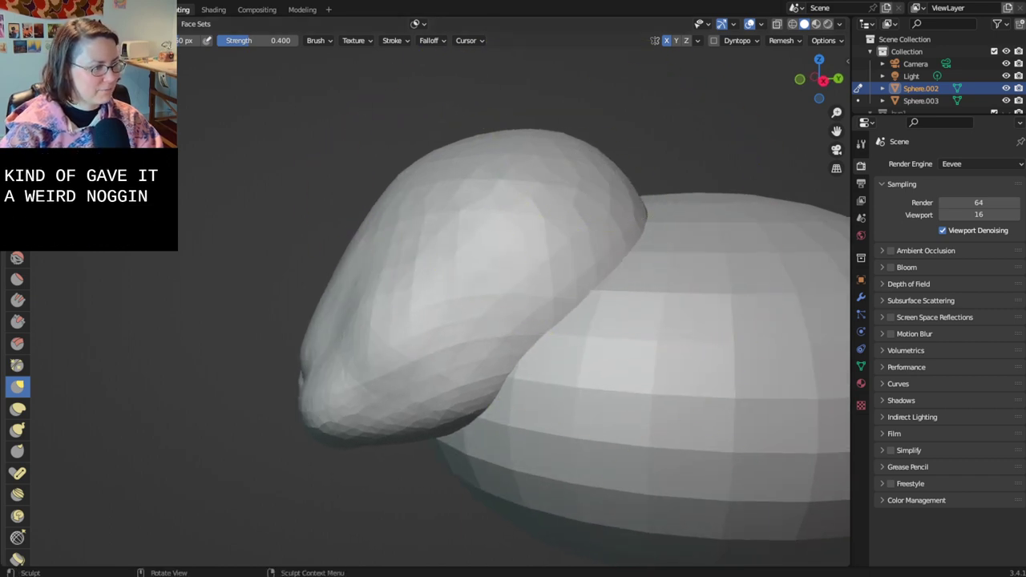
middle_drag(367, 217, 361, 218)
click(360, 222)
drag(361, 225, 345, 227)
middle_drag(321, 220, 319, 221)
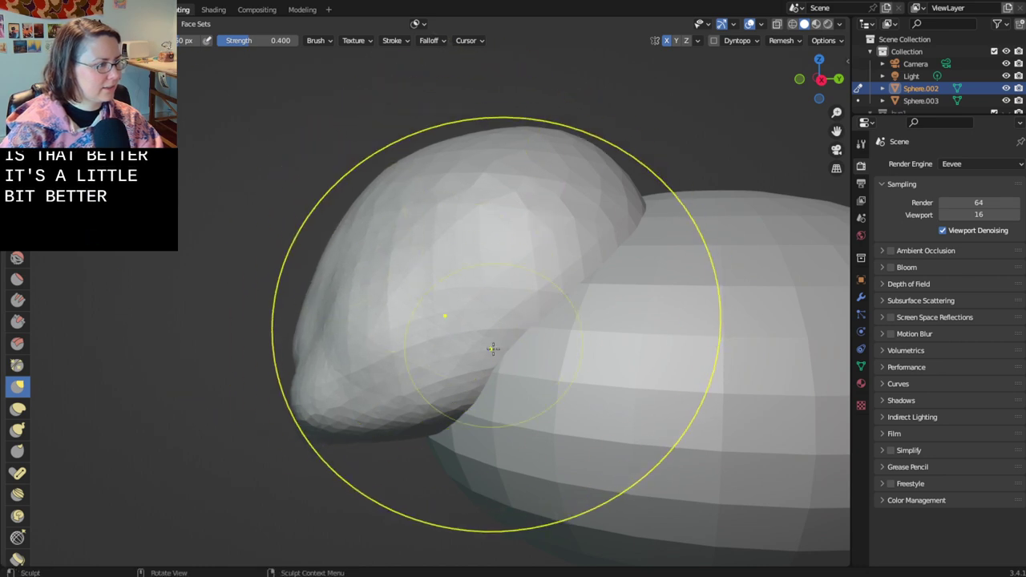
drag(486, 334, 532, 362)
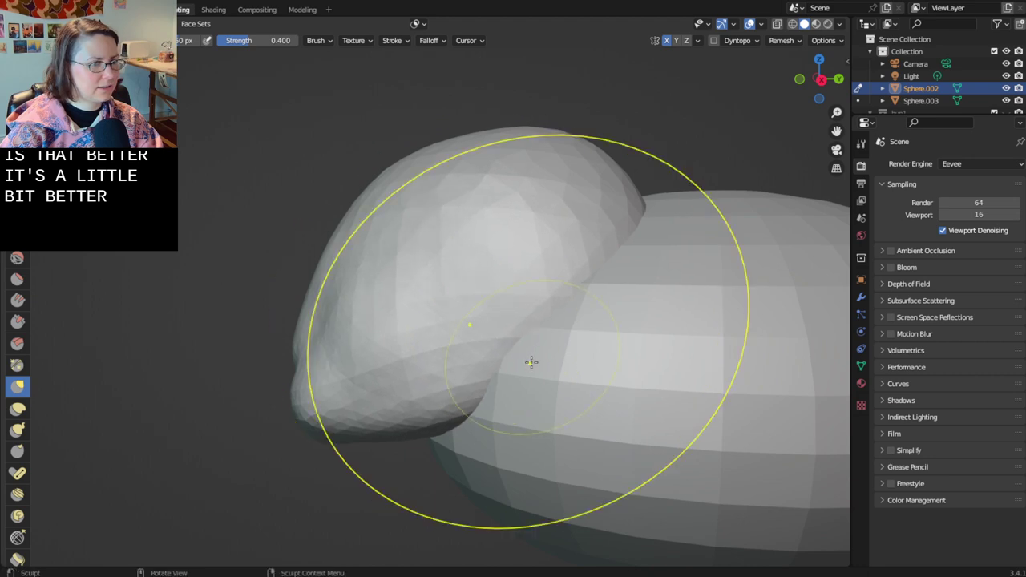
mouse_move(531, 362)
middle_down()
mouse_move(641, 393)
mouse_move(543, 435)
middle_up()
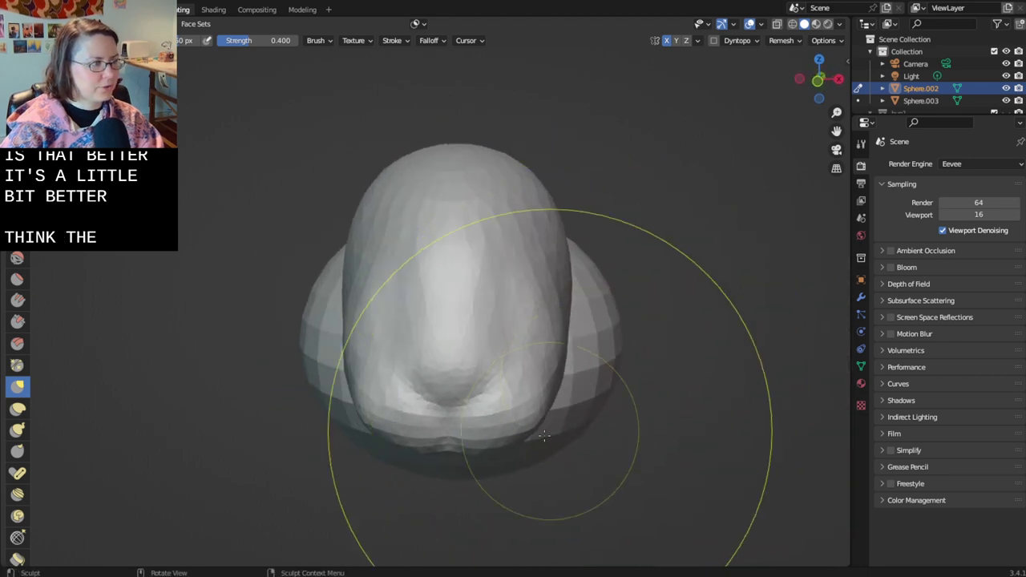
scroll(553, 444, up, 1)
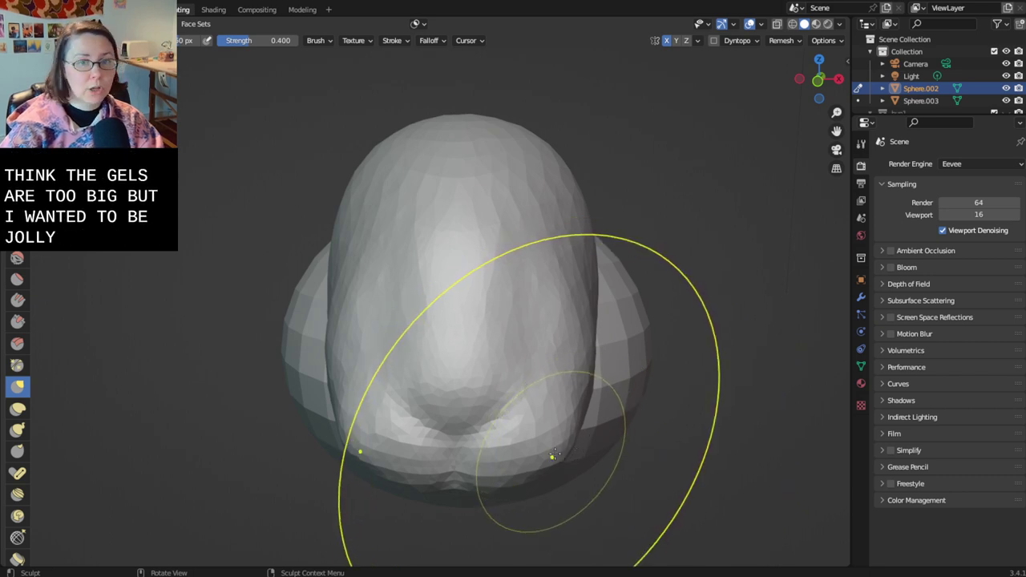
- Narrow the bunny's jowls by pulling the lower cheeks inward towards the mouth with the Grab brush
mouse_move(559, 452)
mouse_down()
mouse_move(534, 449)
mouse_move(452, 484)
mouse_move(503, 492)
mouse_move(453, 486)
mouse_move(493, 484)
mouse_move(472, 481)
mouse_up()
middle_drag(580, 473, 564, 476)
mouse_move(564, 476)
shift+middle_down()
mouse_move(676, 477)
mouse_move(652, 431)
mouse_move(687, 443)
mouse_move(630, 441)
mouse_move(658, 438)
shift+middle_up()
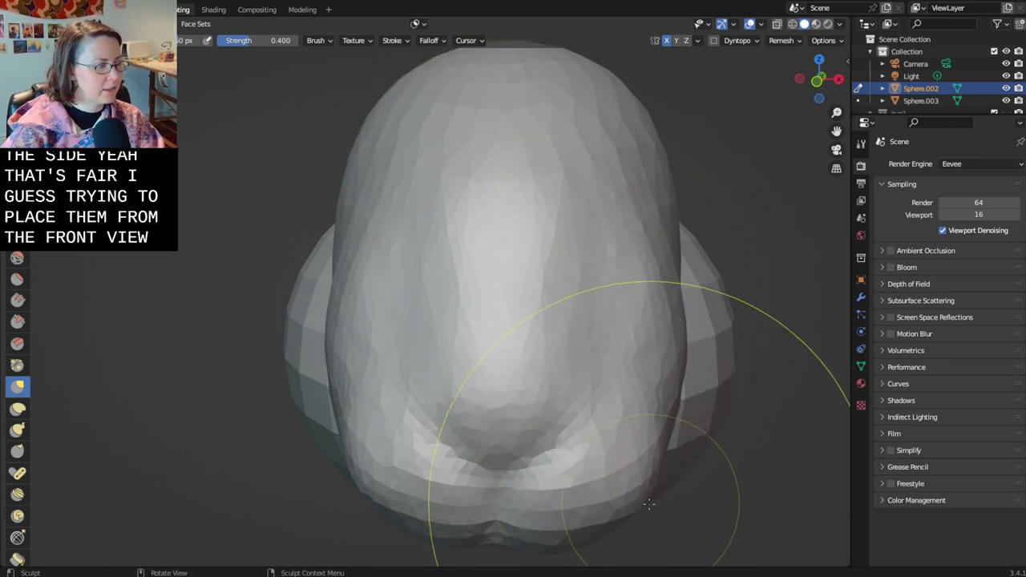
mouse_move(621, 508)
mouse_down()
mouse_move(570, 530)
mouse_move(564, 522)
mouse_up()
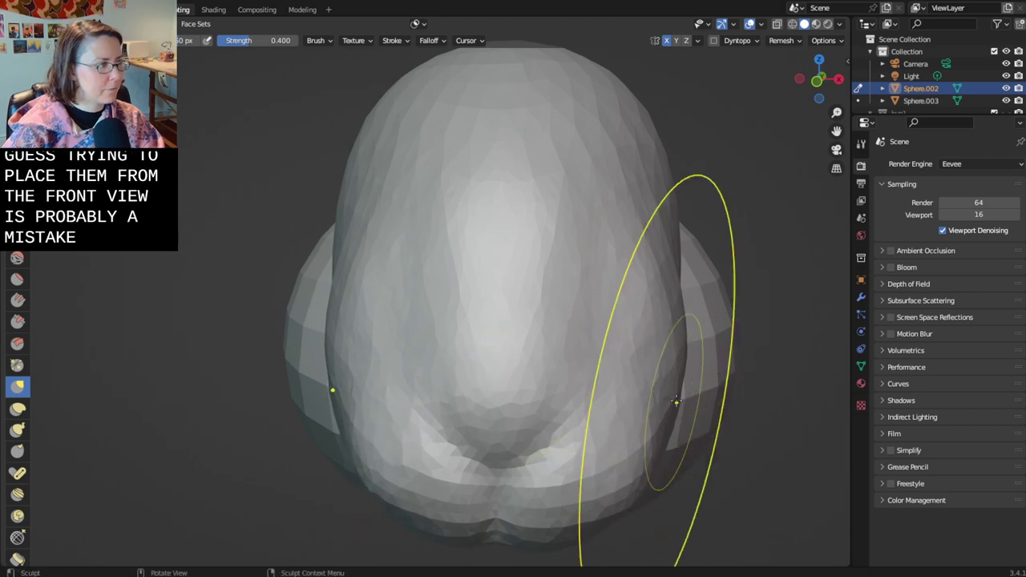
- Sculpt rough eye marks high on both sides of the head with a much smaller Draw brush and X symmetry
mouse_move(676, 401)
middle_down()
mouse_move(593, 401)
mouse_move(566, 388)
middle_up()
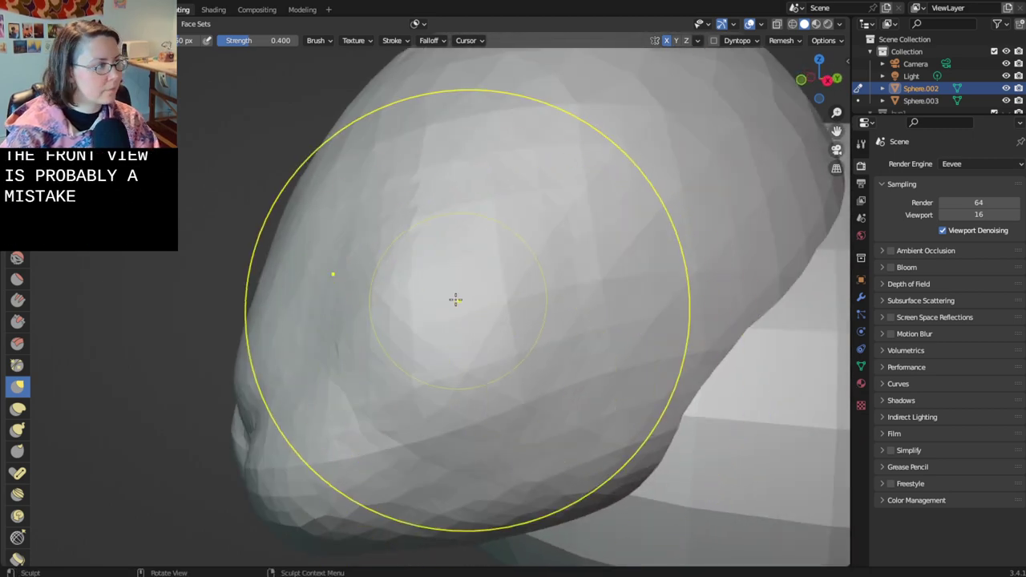
key(x)
key(f)
click(425, 257)
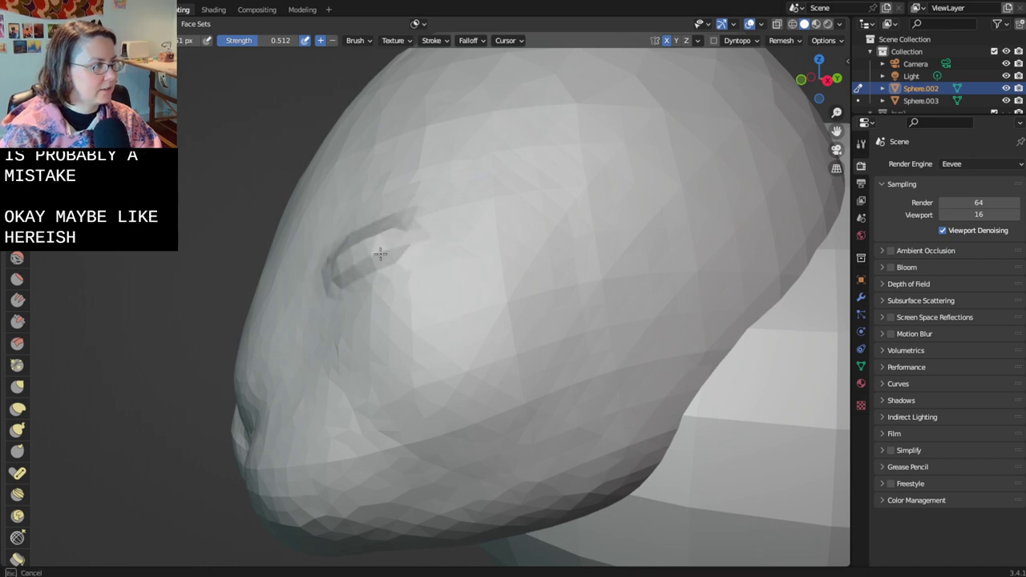
mouse_move(388, 242)
middle_down()
mouse_move(420, 316)
mouse_move(460, 315)
middle_up()
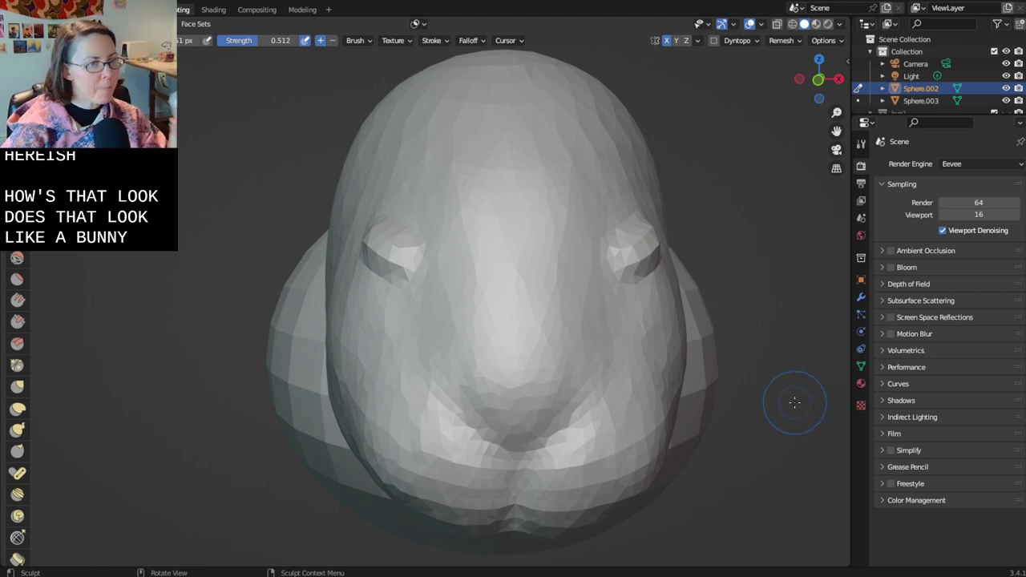
mouse_move(794, 403)
middle_down()
mouse_move(740, 414)
mouse_move(808, 410)
mouse_move(756, 408)
mouse_move(763, 411)
middle_up()
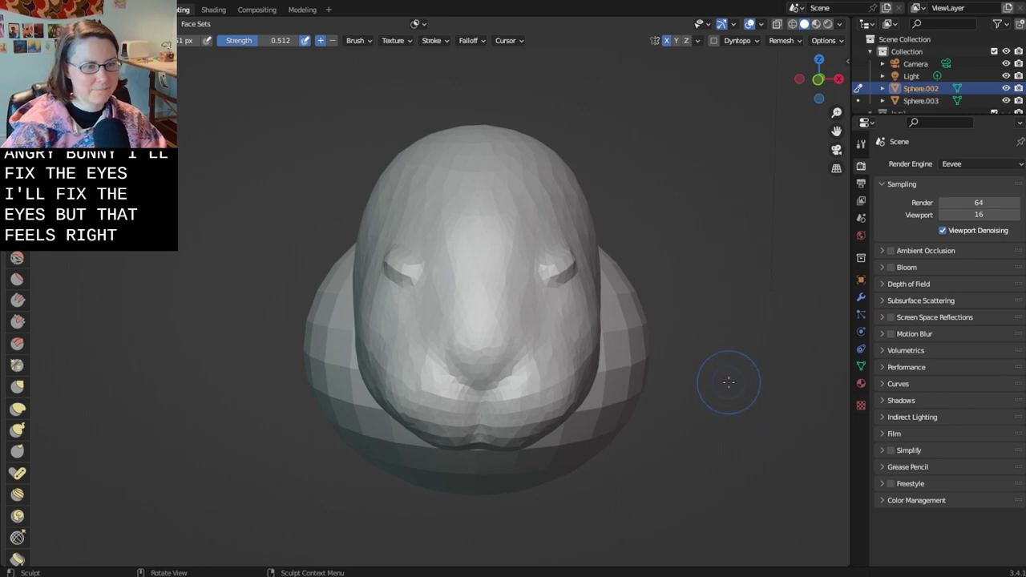
- Rework the bunny head's oblong eye socket into a recess with symmetrical sculpt strokes
scroll(739, 392, up, 5)
middle_drag(746, 383, 674, 394)
scroll(637, 426, down, 2)
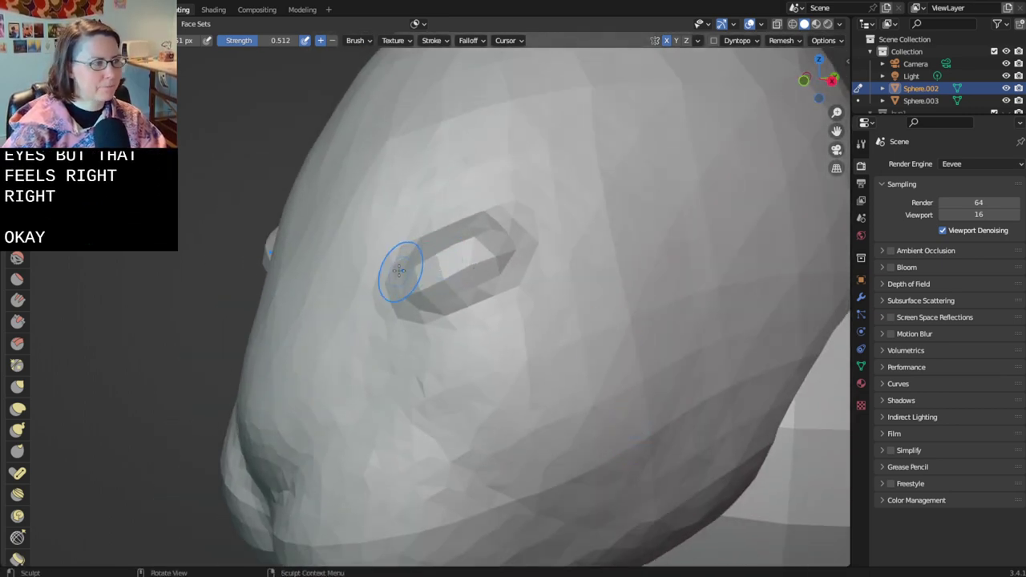
key(ctrl+z)
mouse_move(419, 279)
mouse_down()
mouse_move(522, 230)
mouse_move(456, 281)
mouse_up()
key(bracketright)
key(bracketright)
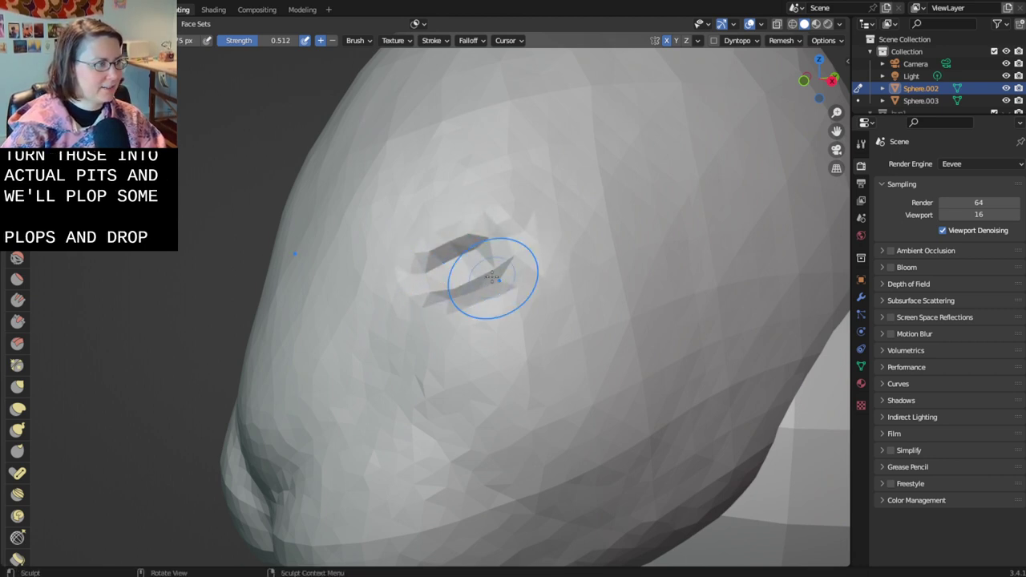
- Deepen the eye sockets into pits with a much larger sculpt brush and save the file
scroll(492, 275, up, 5)
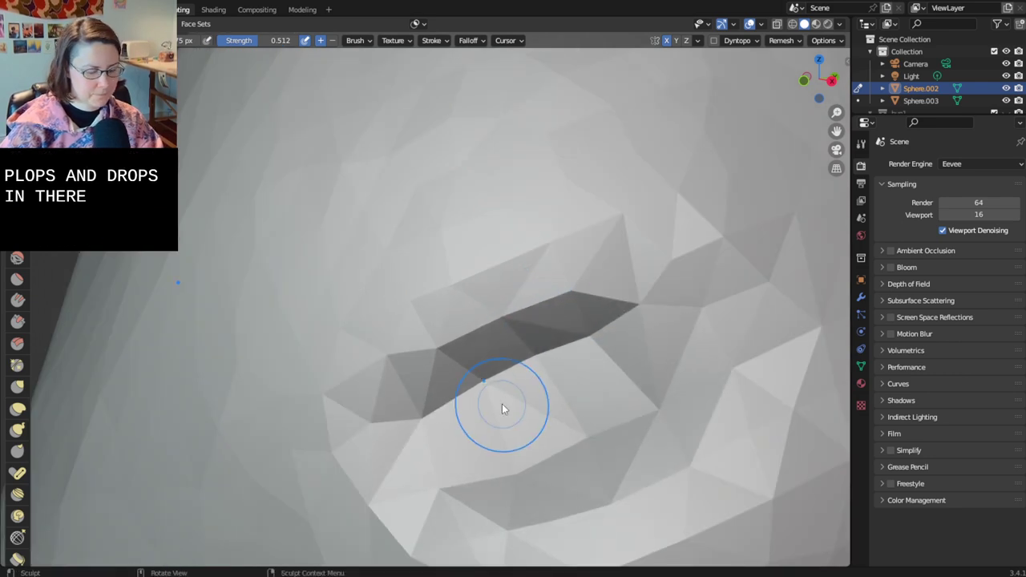
key(bracketright)
key(bracketright)
key(bracketright)
key(bracketright)
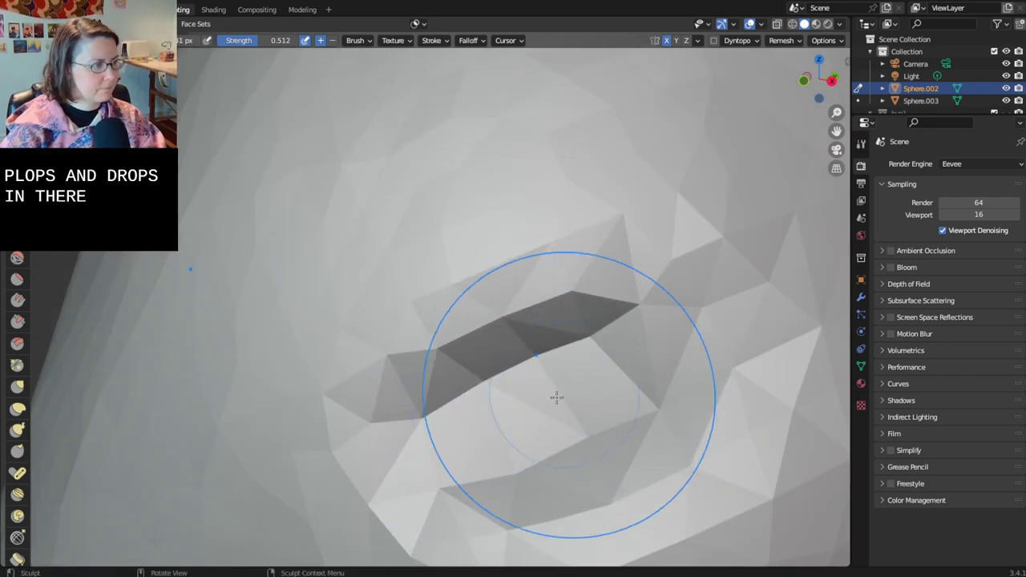
mouse_move(537, 404)
middle_down()
mouse_move(545, 360)
mouse_move(633, 405)
middle_up()
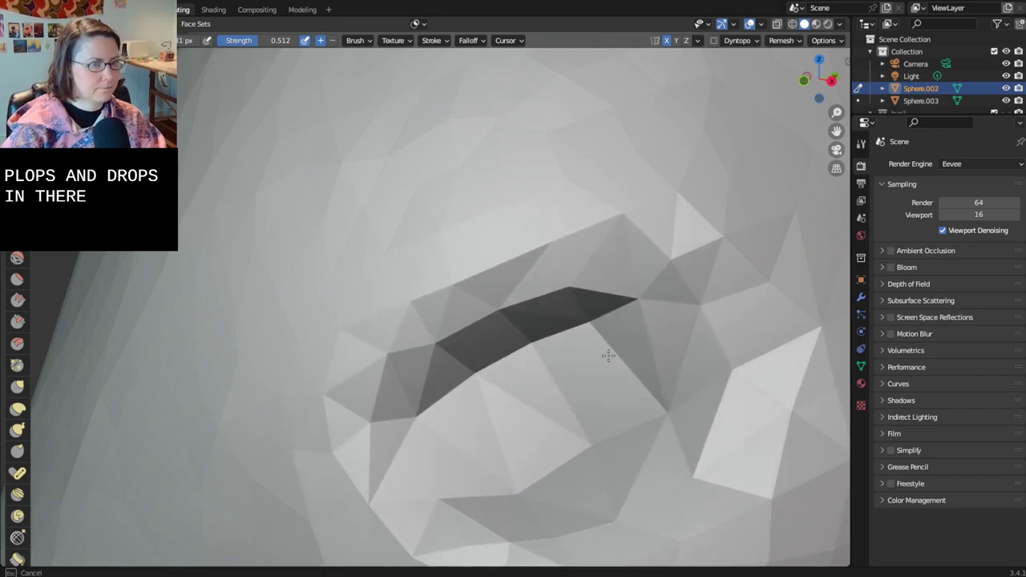
scroll(561, 433, down, 11)
middle_drag(531, 442, 660, 390)
key(ctrl+s)
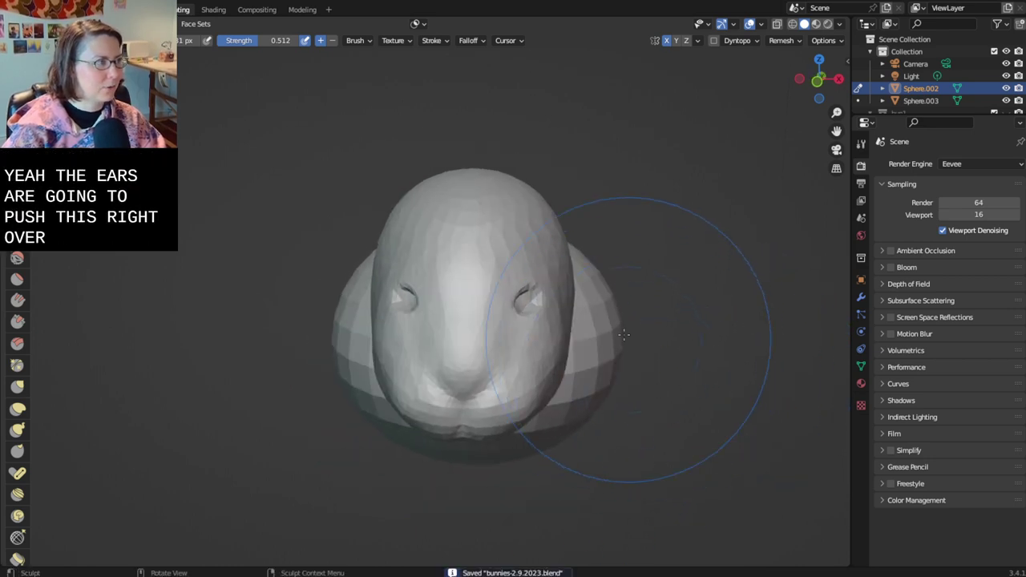
- Switch to the Modeling workspace and make the hidden bun1 collection visible in the scene
click(302, 9)
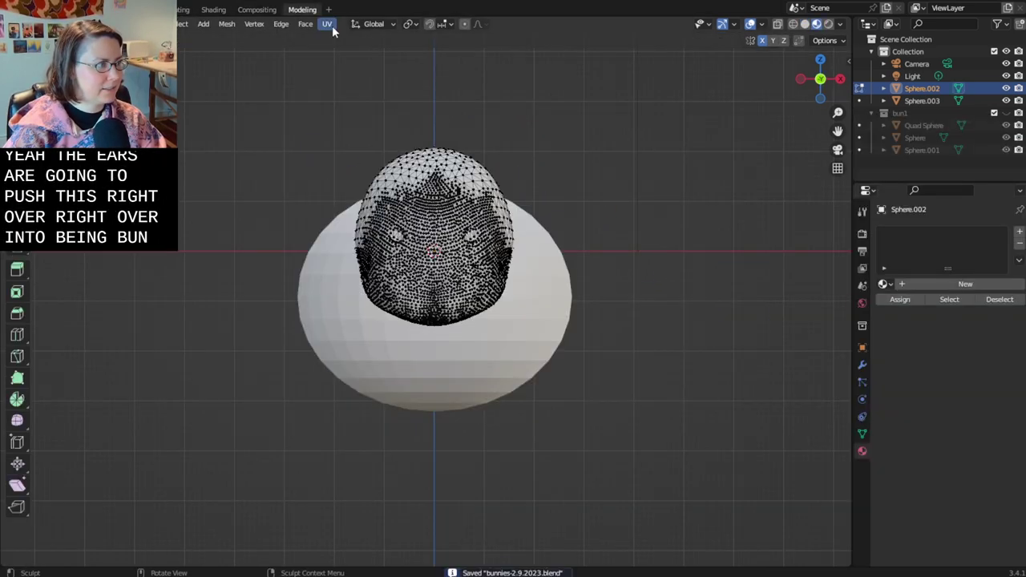
click(914, 138)
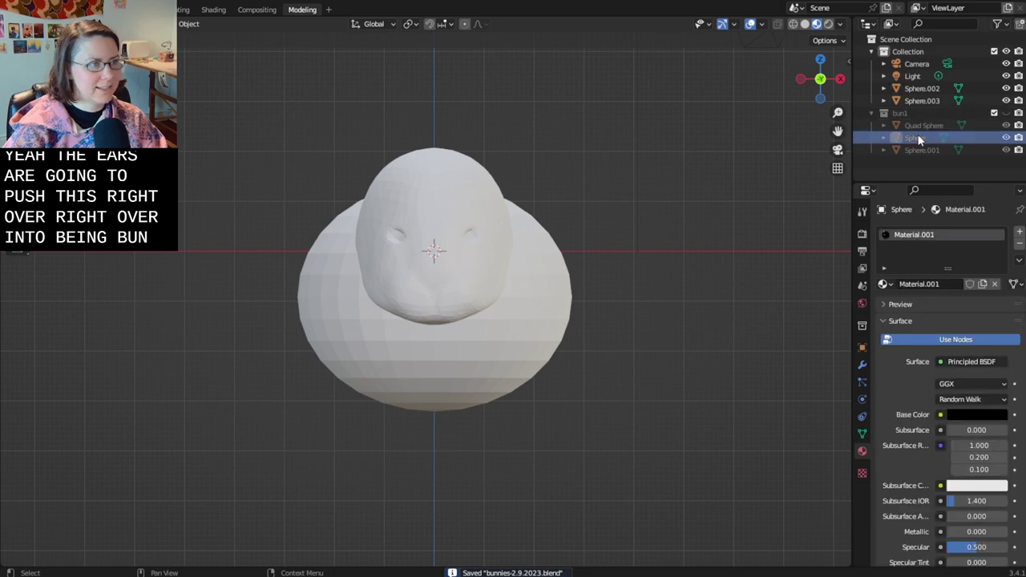
click(1006, 113)
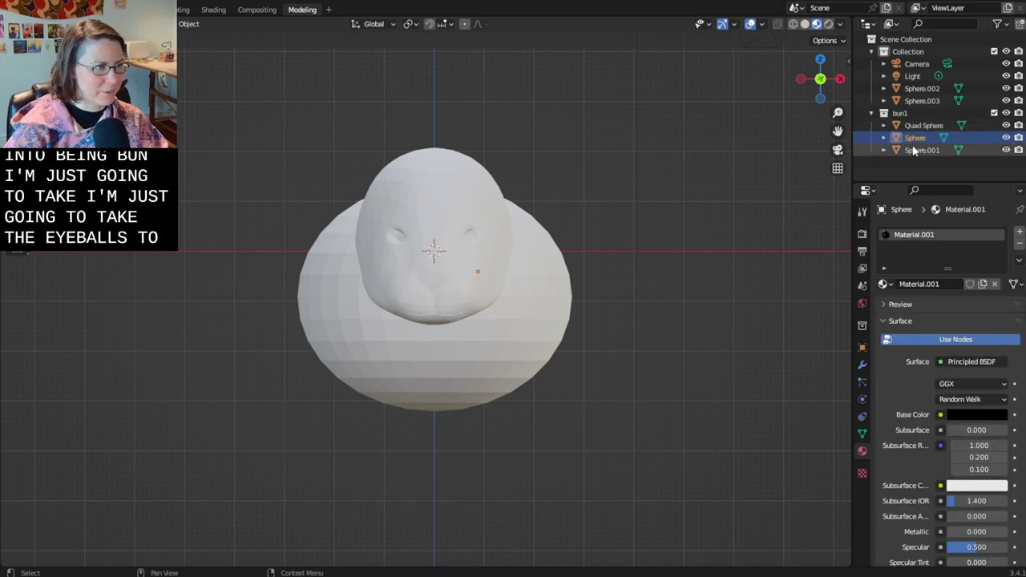
click(906, 113)
scroll(678, 255, down, 4)
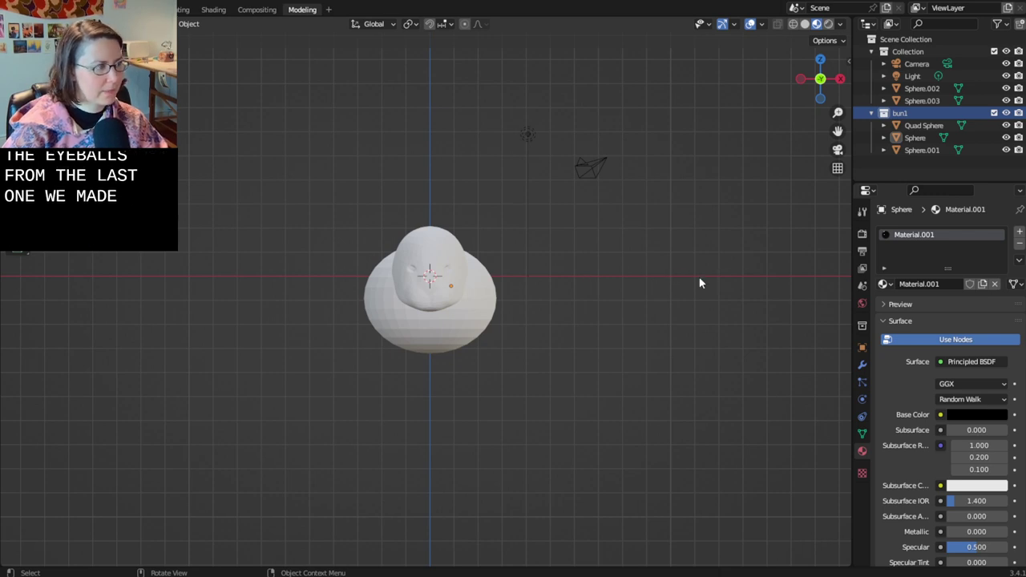
- Move Quad Sphere, Sphere and Sphere.001 from the bun1 collection together to the side, clear of the new bunny
click(913, 126)
ctrl+click(917, 151)
key(g)
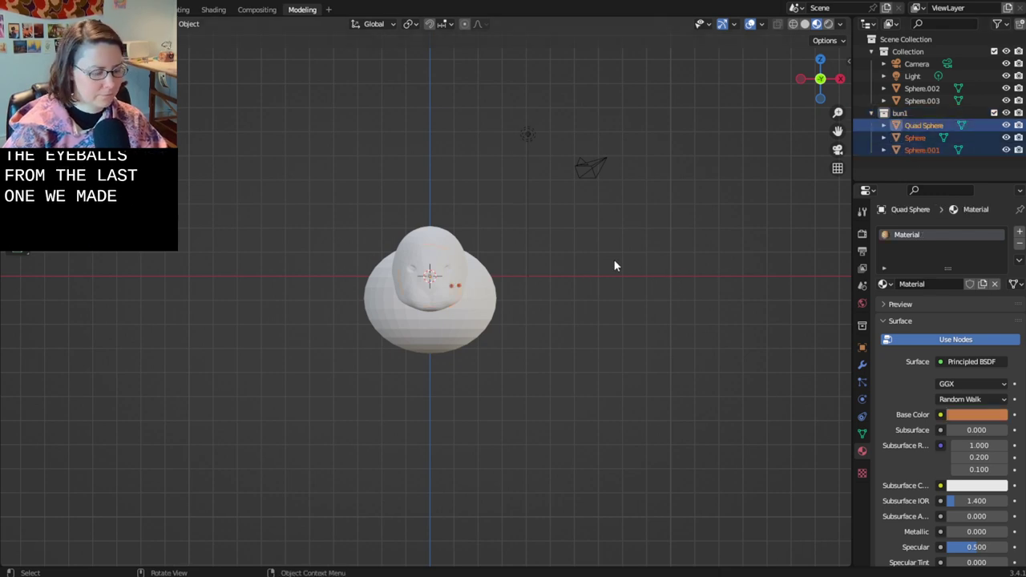
key(g)
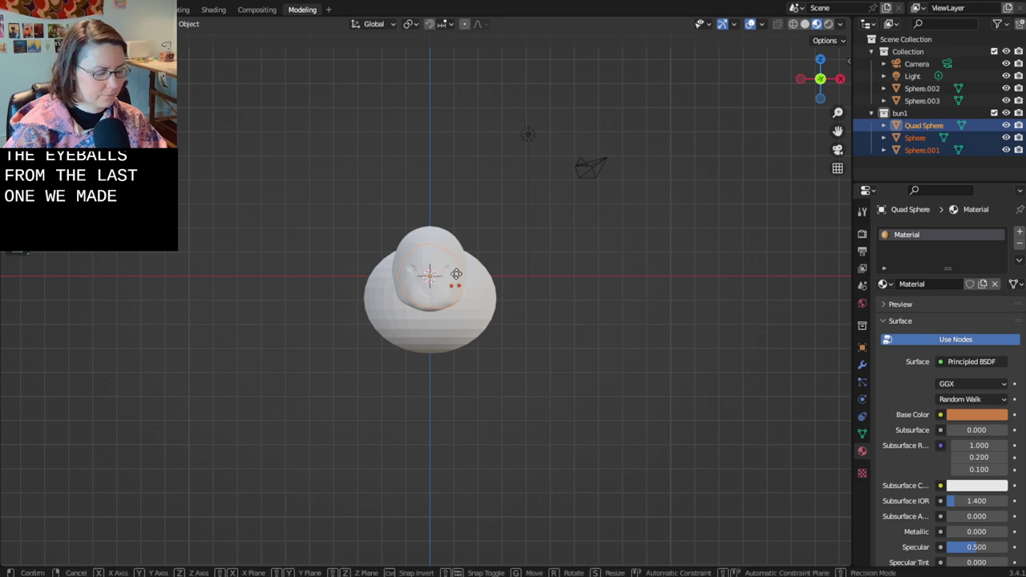
click(276, 300)
scroll(253, 360, up, 3)
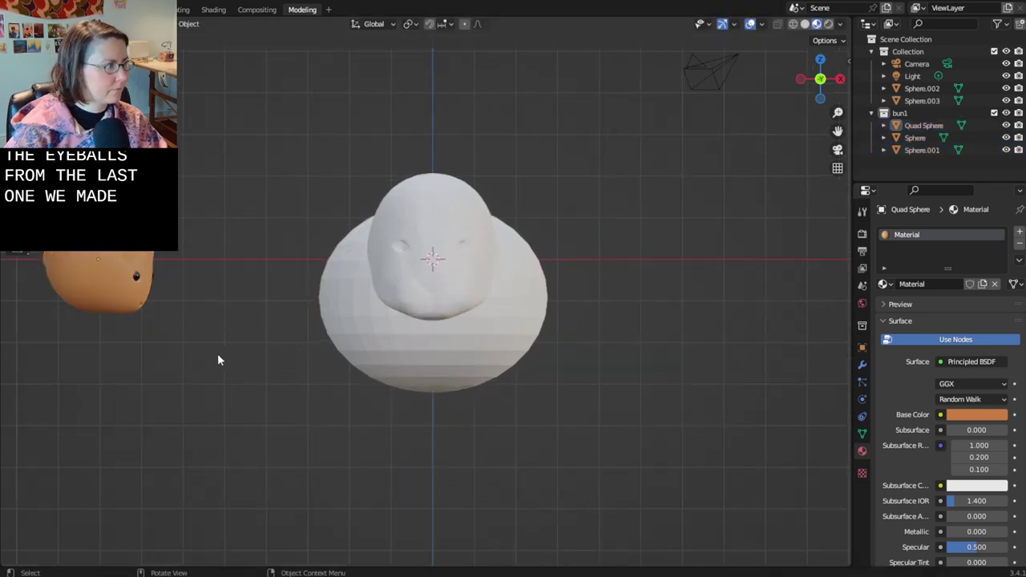
- Make a linked duplicate of the old bunny's black eyeball and place it beside the new bunny's head
middle_drag(217, 353, 161, 362)
click(101, 280)
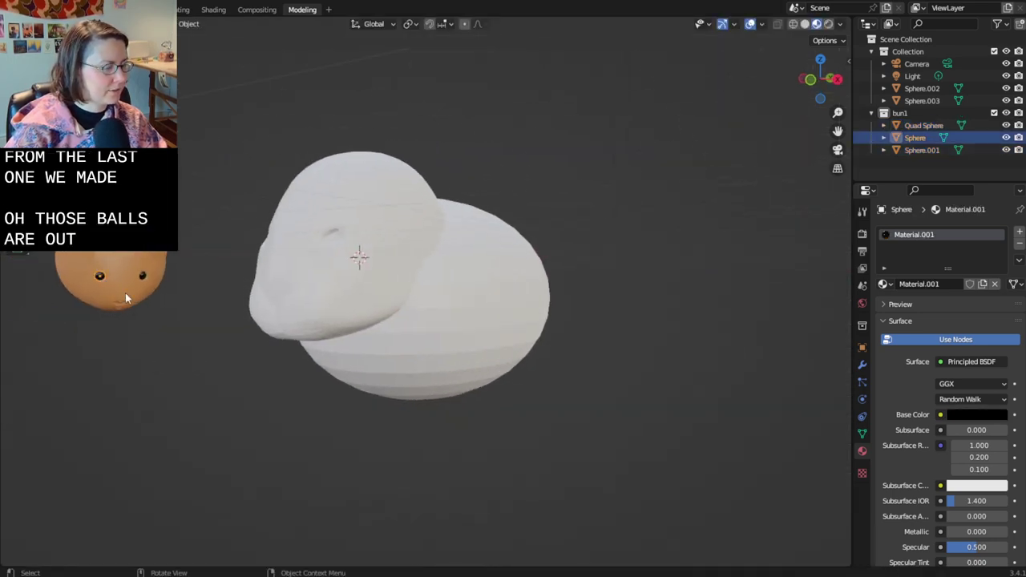
middle_drag(125, 292, 132, 320)
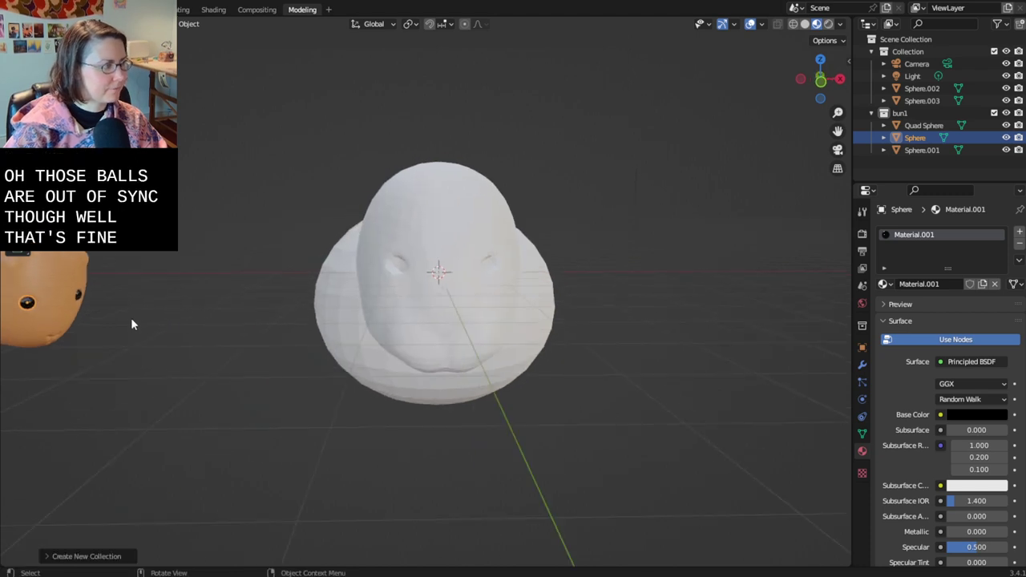
key(shift+g)
click(210, 277)
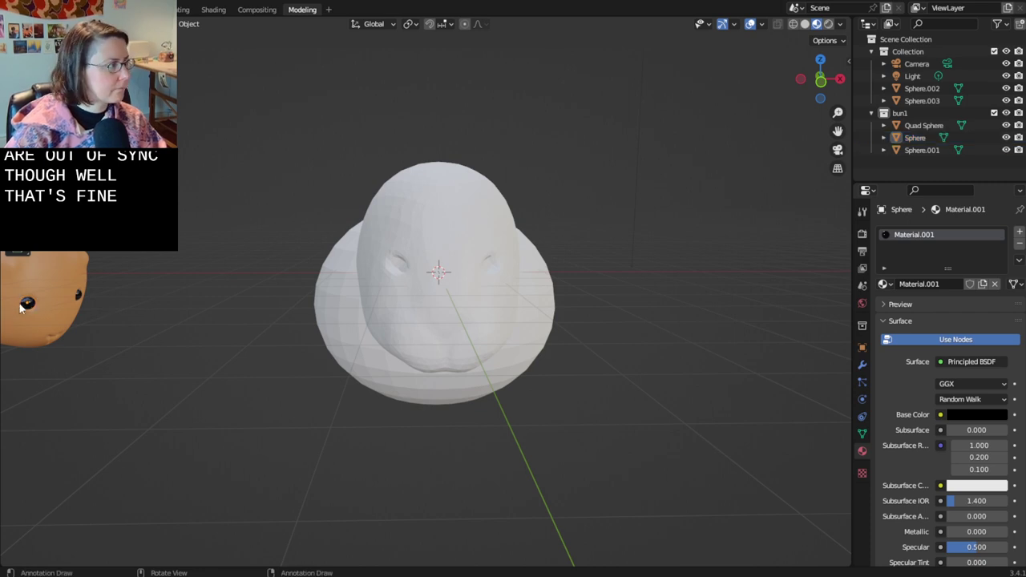
key(shift+d)
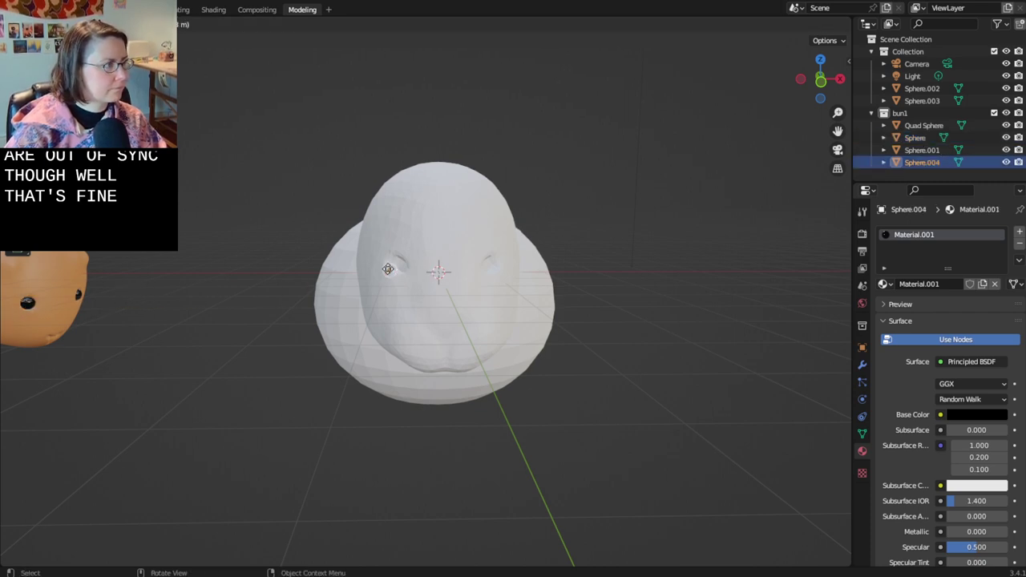
click(291, 270)
- Move the duplicated eyeball forward along the Y axis and bring it across to the bunny's face
middle_drag(290, 271, 299, 372)
key(g)
key(y)
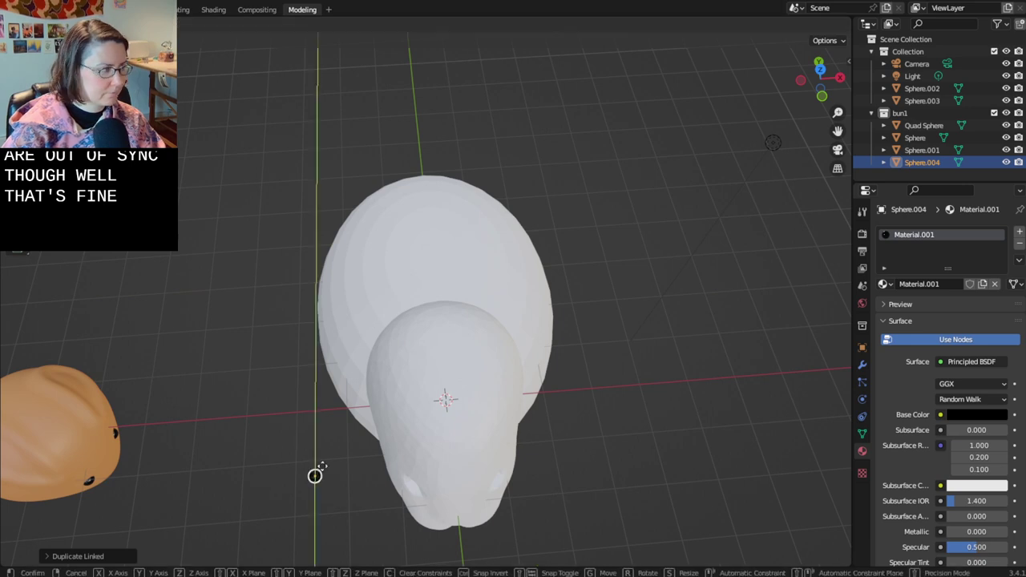
key(y)
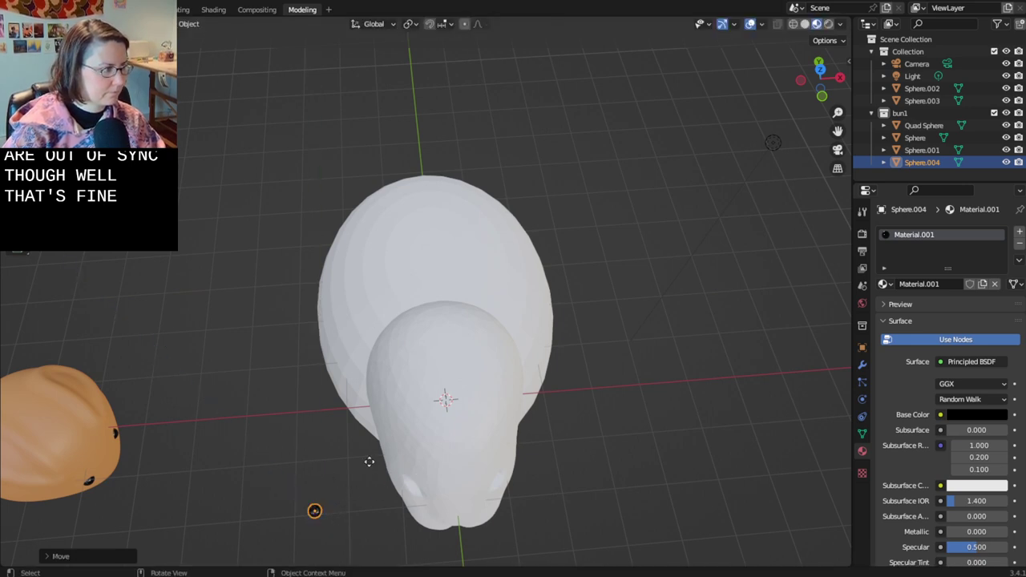
click(466, 436)
- Adjust the eyeball along the Y and Z axes and seat it in the head's eye socket
middle_drag(467, 436, 719, 414)
scroll(534, 398, up, 4)
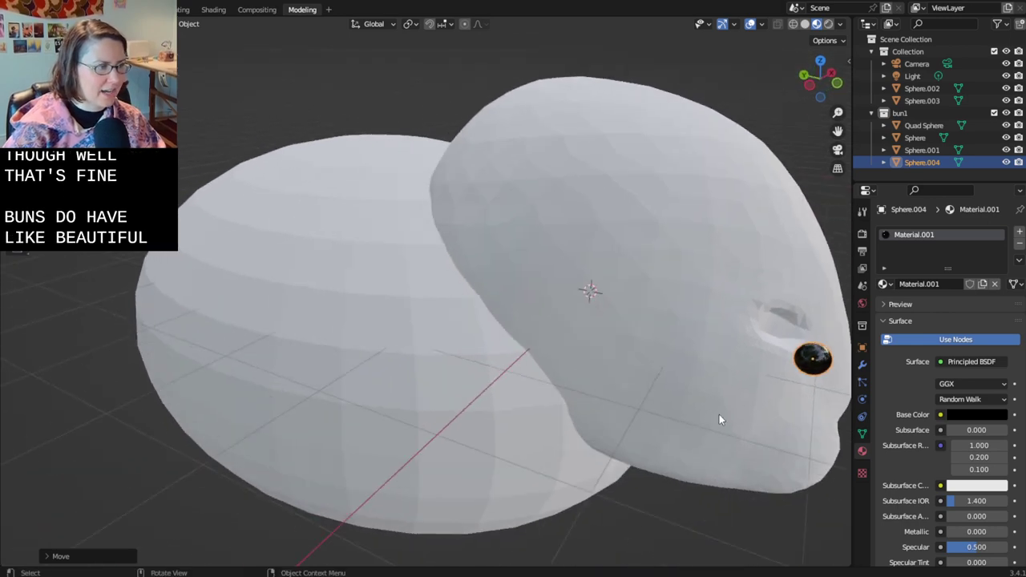
key(g)
key(y)
click(763, 353)
middle_drag(762, 353, 368, 321)
key(g)
key(z)
click(620, 415)
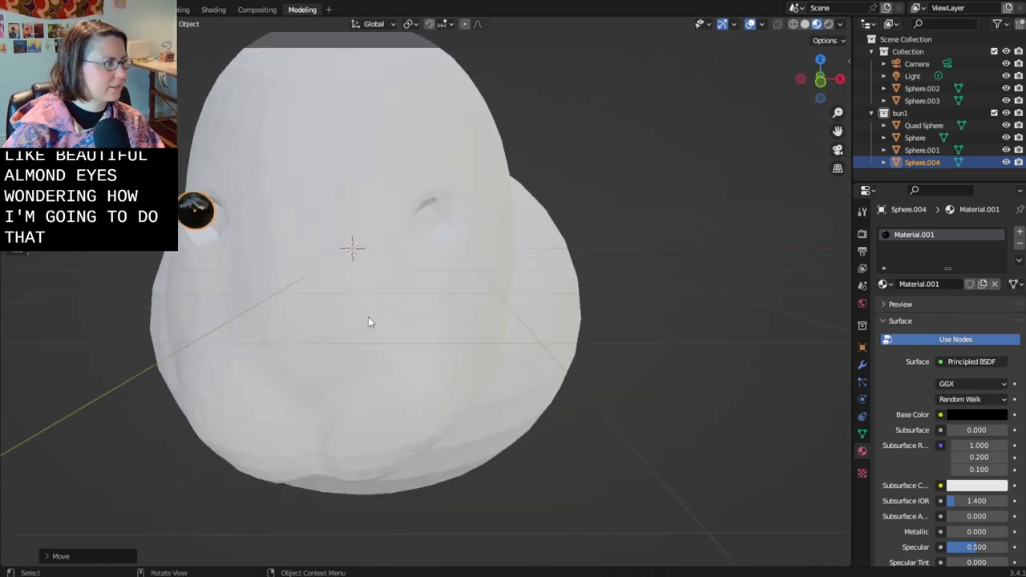
key(g)
click(210, 217)
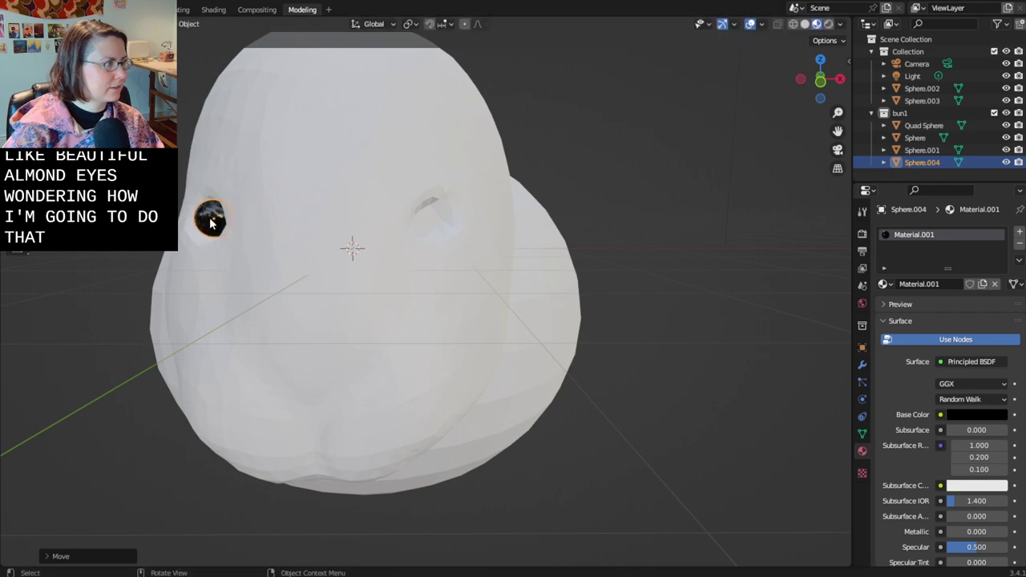
- Add a Mirror modifier on the X axis to the eyeball, using the head Sphere.002 as the mirror object
scroll(211, 218, up, 3)
middle_drag(211, 218, 287, 287)
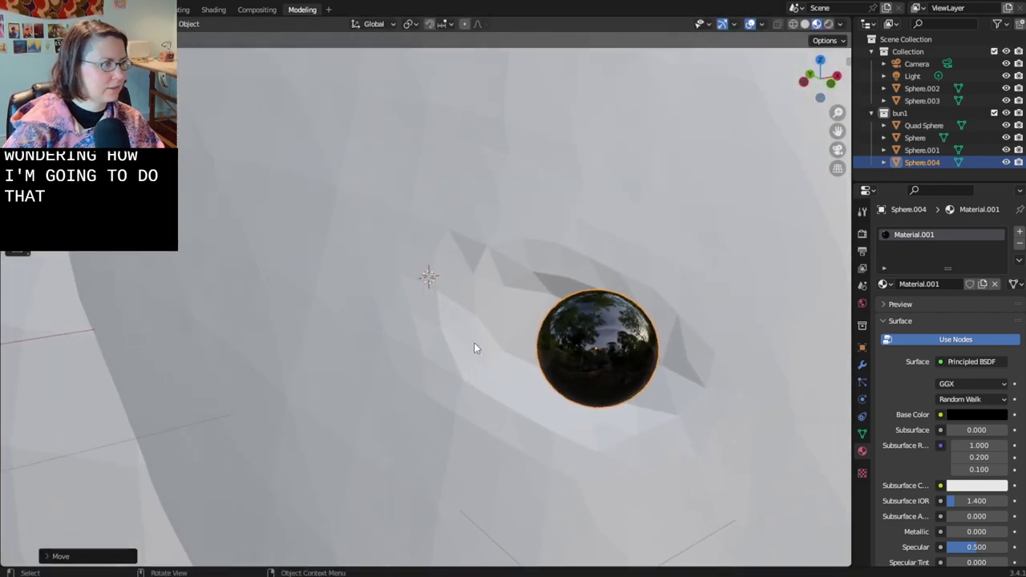
scroll(561, 344, down, 6)
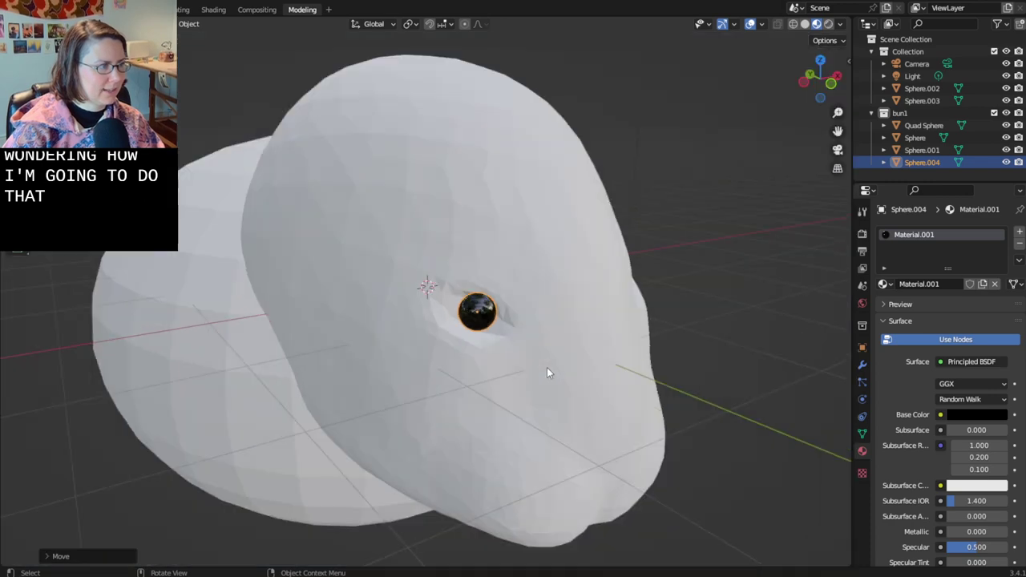
middle_drag(512, 355, 497, 356)
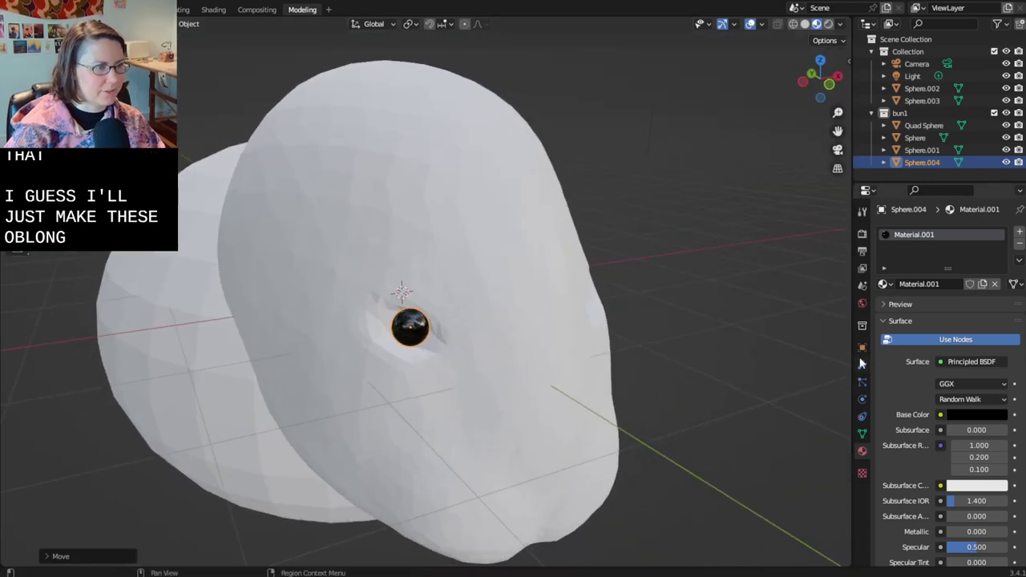
click(769, 340)
click(422, 330)
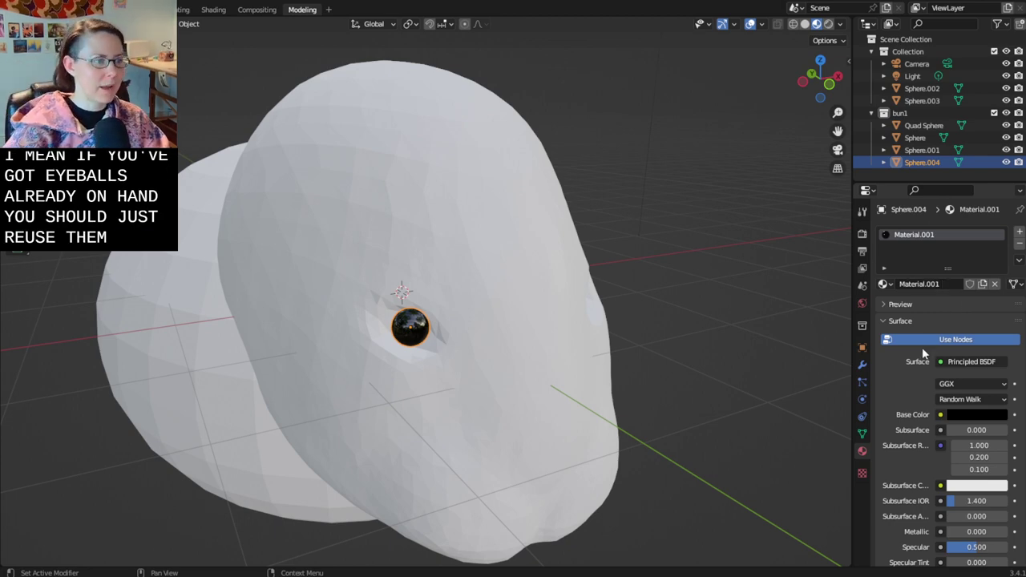
click(863, 364)
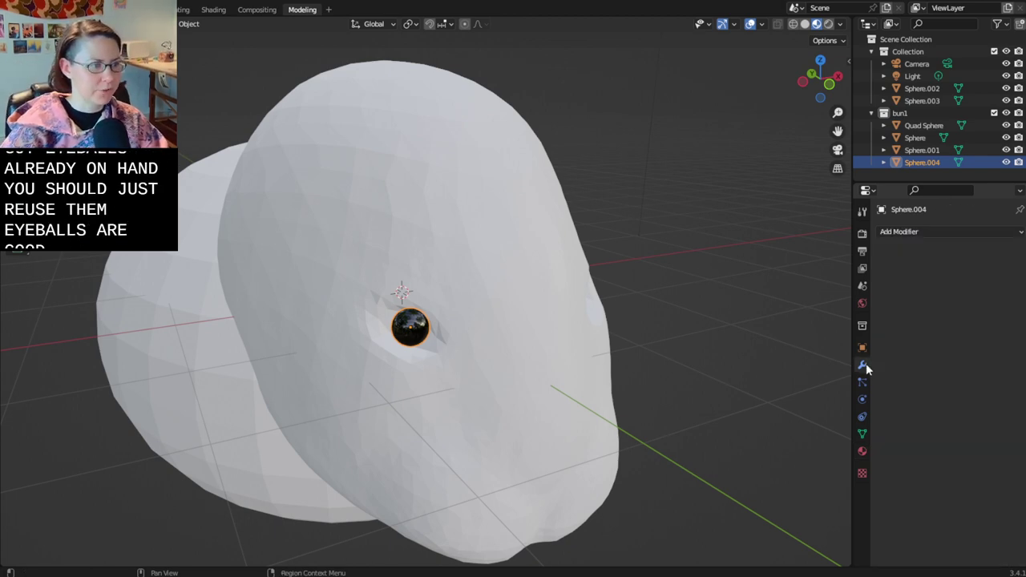
click(918, 232)
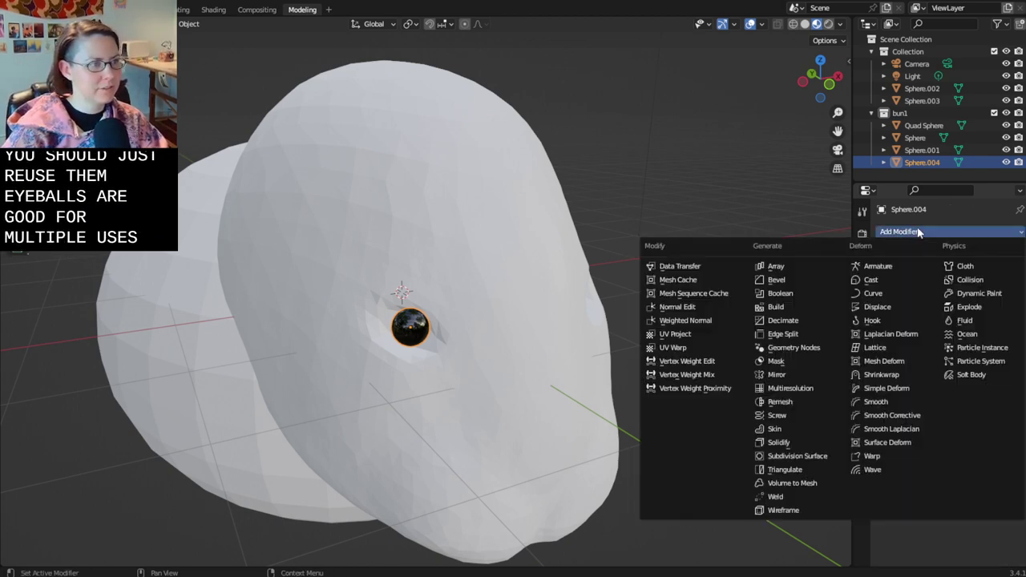
click(801, 375)
click(551, 292)
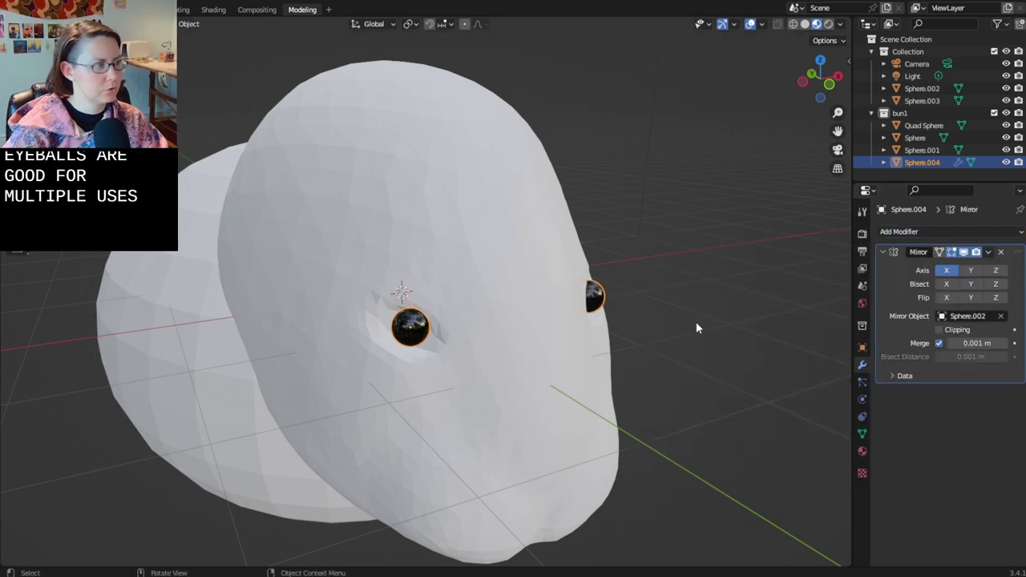
- Scale the eyeball up along the Y axis into an oblong that fills the socket's length
middle_drag(696, 321, 756, 336)
scroll(633, 390, up, 4)
middle_drag(634, 388, 649, 330)
key(s)
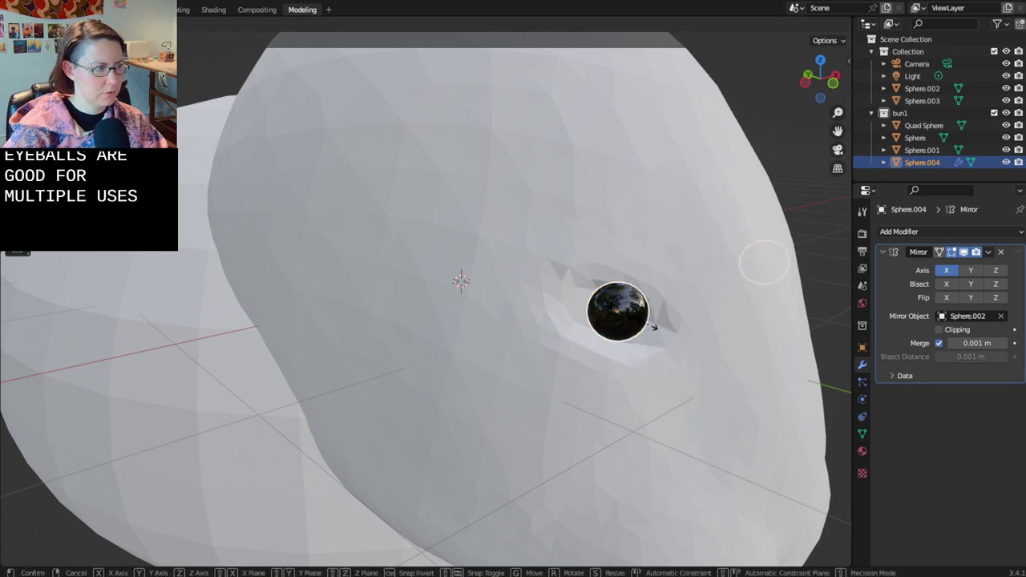
key(y)
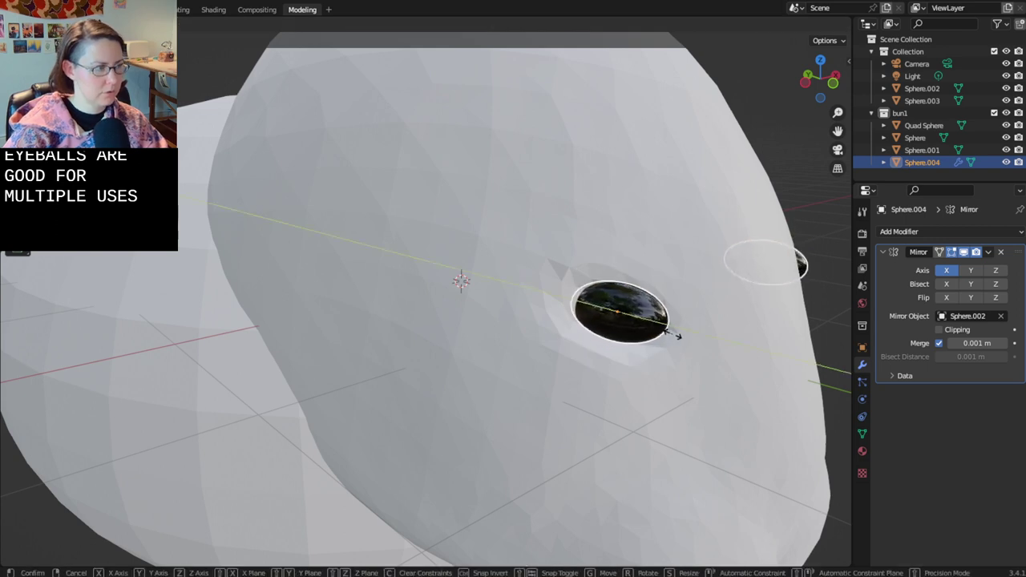
click(678, 341)
middle_drag(674, 347, 545, 303)
middle_drag(536, 346, 597, 466)
key(s)
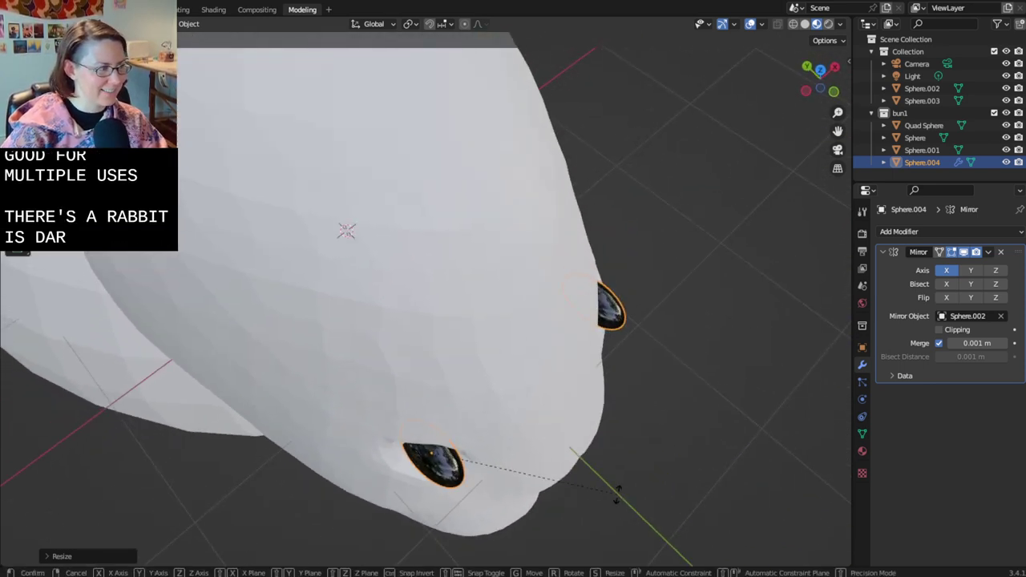
right_click(633, 418)
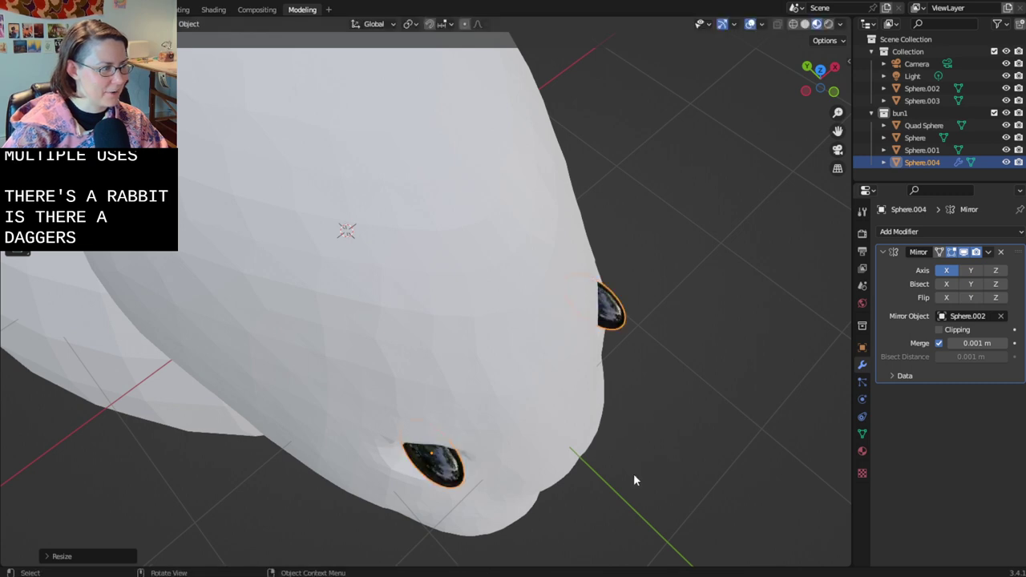
key(r)
right_click(673, 437)
- Rotate the oblong eyeball about the Z axis so it lies along the side of the face
key(r)
key(z)
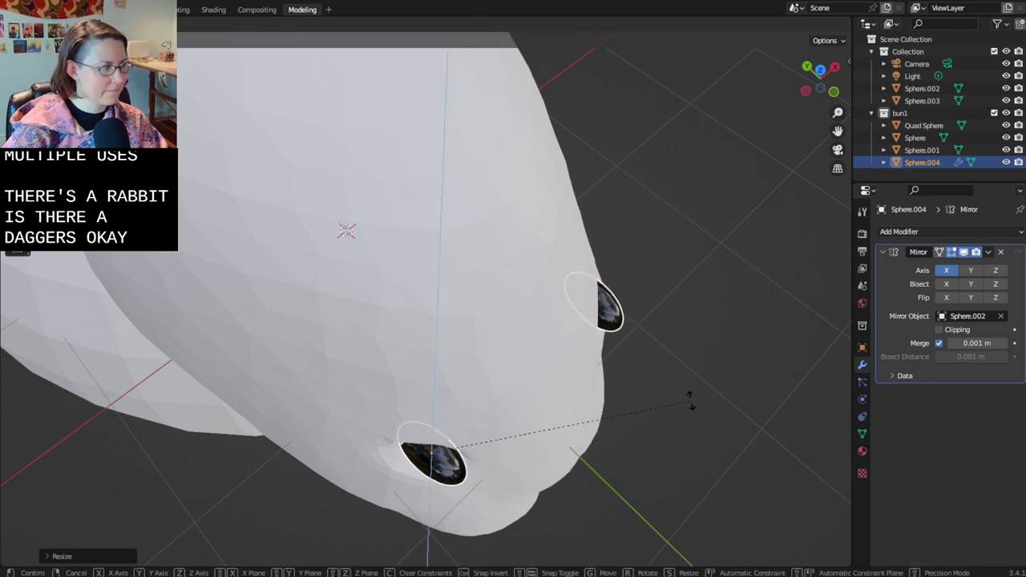
click(648, 275)
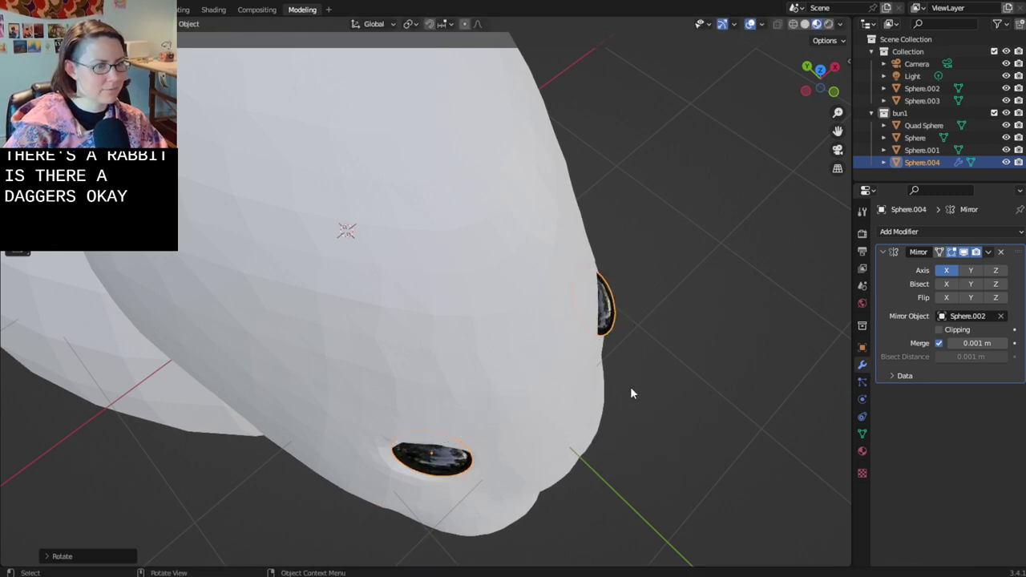
- Adjust the eyeball's length by scaling it along the Y axis
middle_drag(630, 386, 627, 236)
scroll(617, 323, up, 2)
key(s)
key(y)
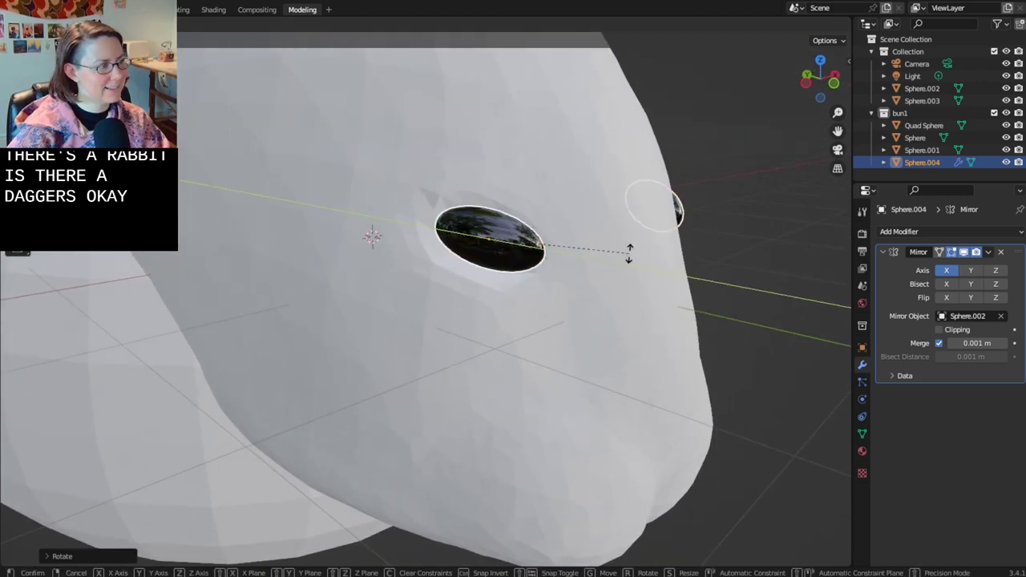
click(633, 276)
- Refine the eyeball's overall size with uniform scaling, deselect it and save the file
middle_drag(631, 275, 586, 448)
scroll(614, 310, down, 3)
key(s)
click(648, 318)
shift+middle_drag(614, 498, 645, 419)
key(s)
click(640, 435)
click(744, 440)
key(ctrl+s)
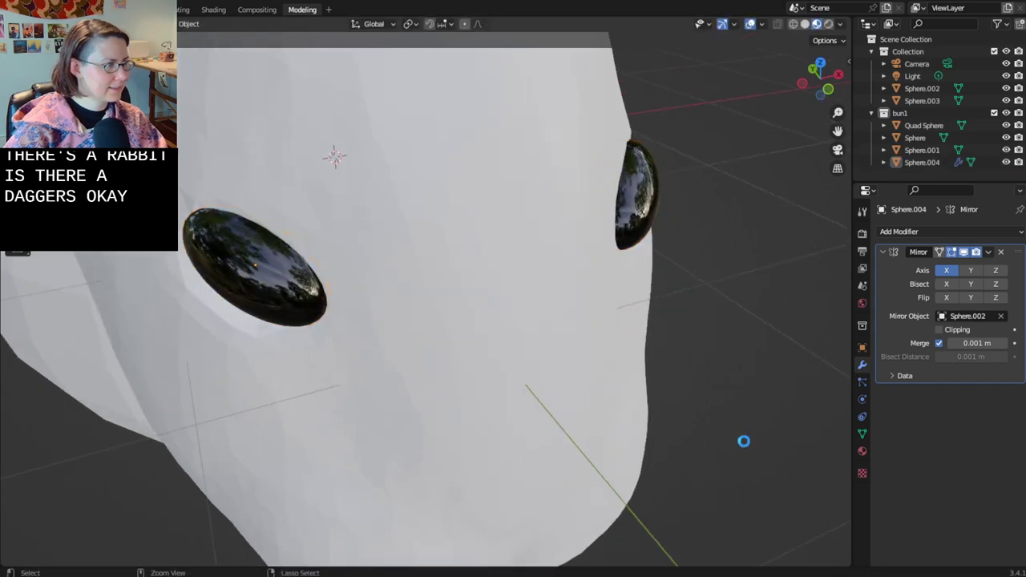
- Scale the eyeball up slightly along the Z axis to make it taller in front view, and save the file
scroll(734, 440, down, 4)
mouse_move(734, 440)
middle_down()
mouse_move(696, 392)
mouse_move(739, 437)
middle_up()
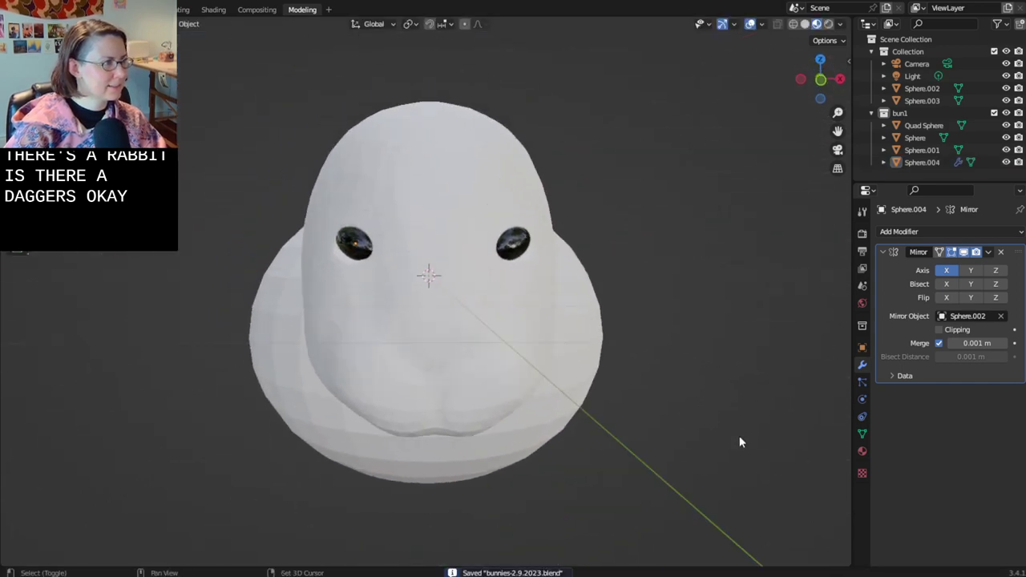
scroll(737, 436, up, 2)
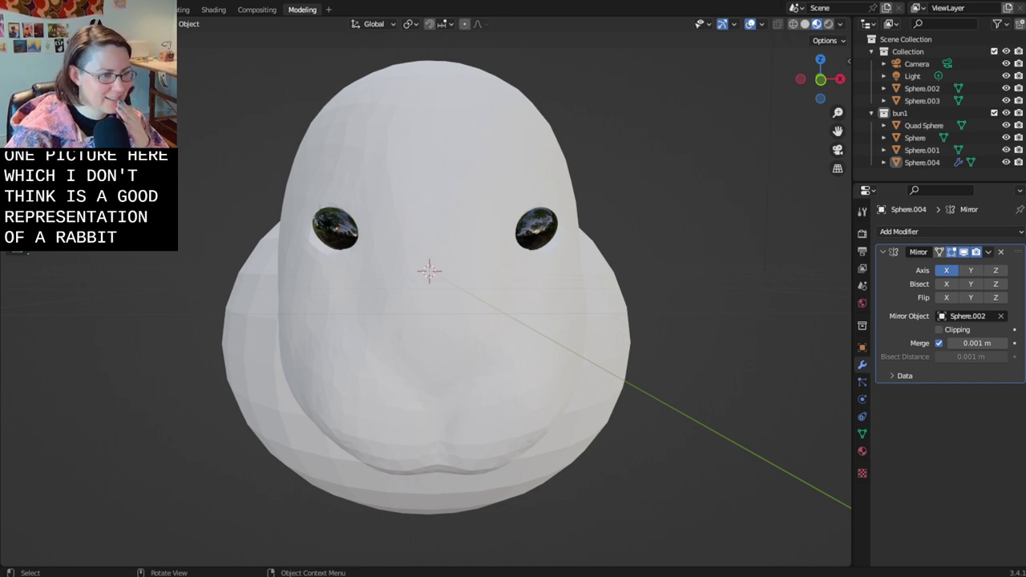
click(341, 231)
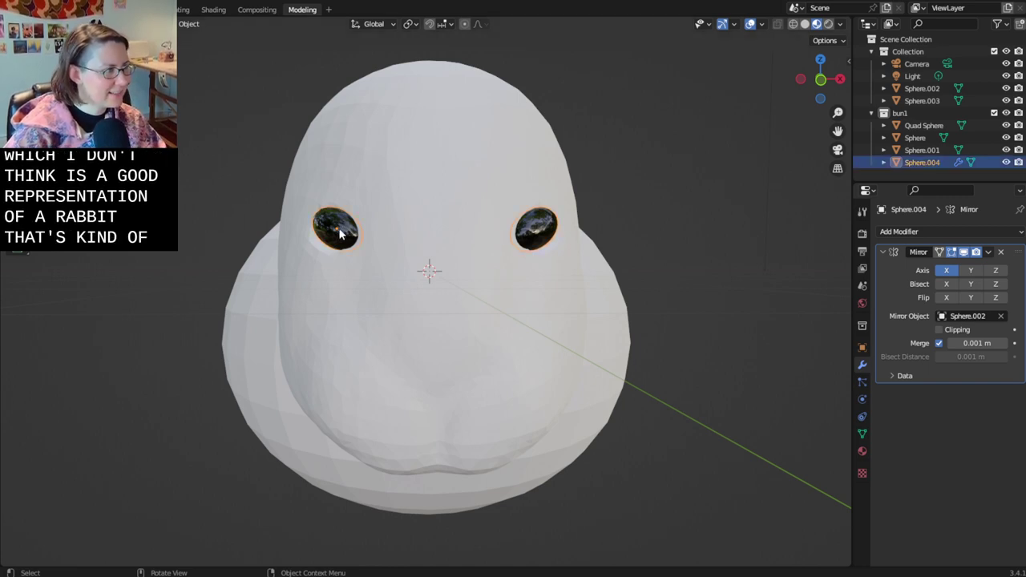
key(s)
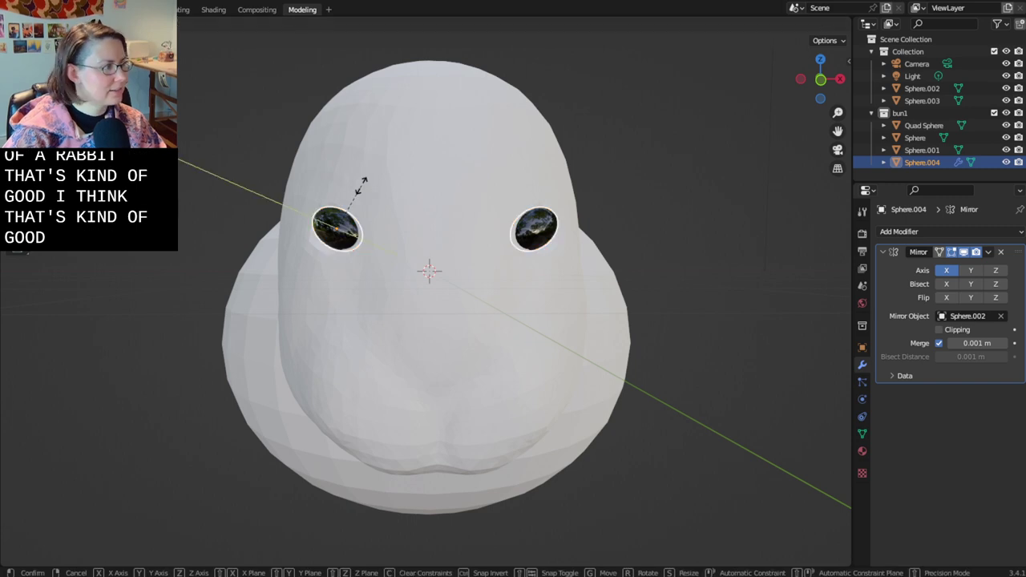
key(z)
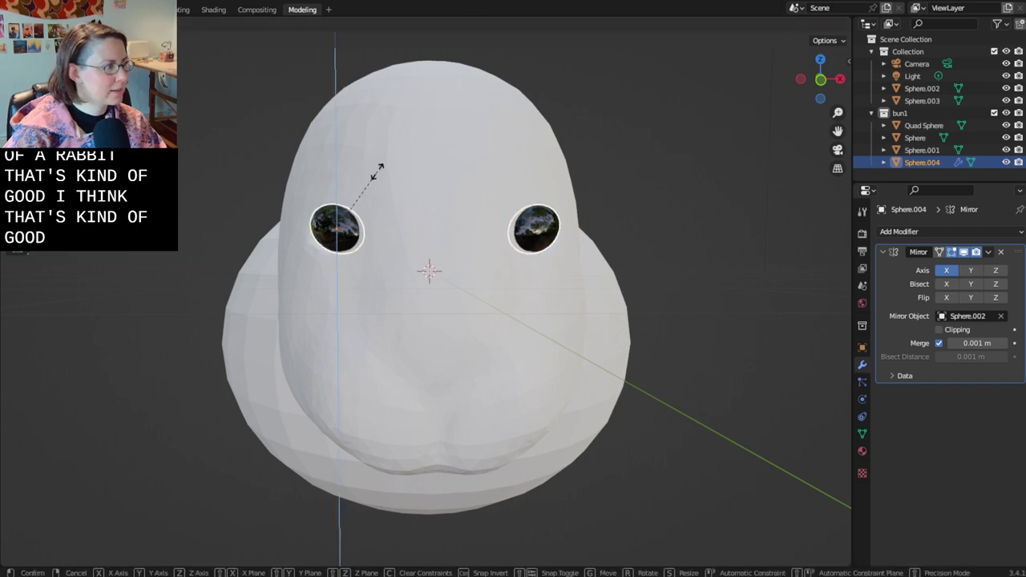
click(377, 171)
click(714, 201)
key(ctrl+s)
- Move the eyeball slightly backward along the Y axis within its socket, and save the file
middle_drag(691, 214, 780, 228)
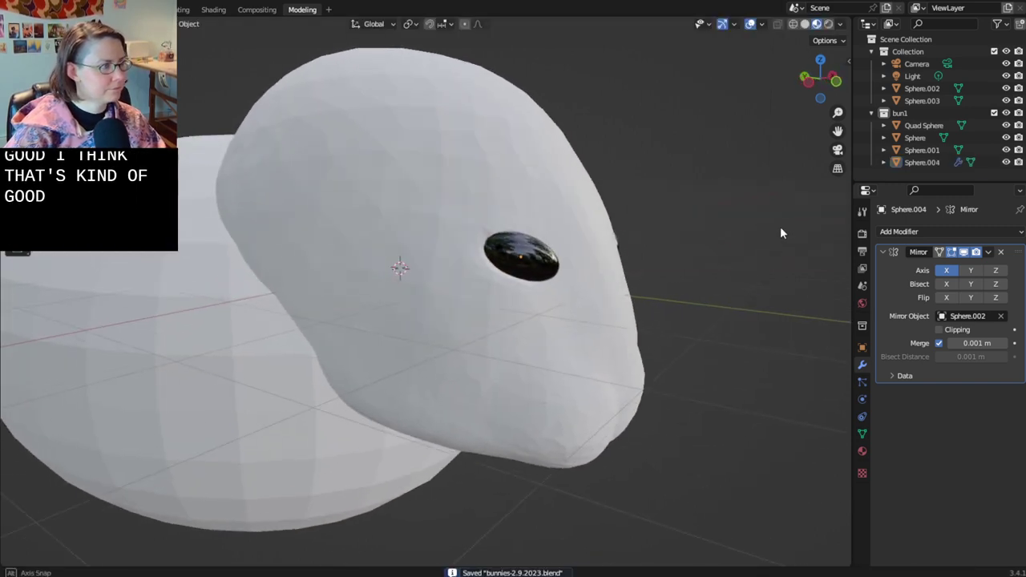
scroll(547, 282, up, 5)
middle_drag(546, 289, 499, 362)
click(468, 433)
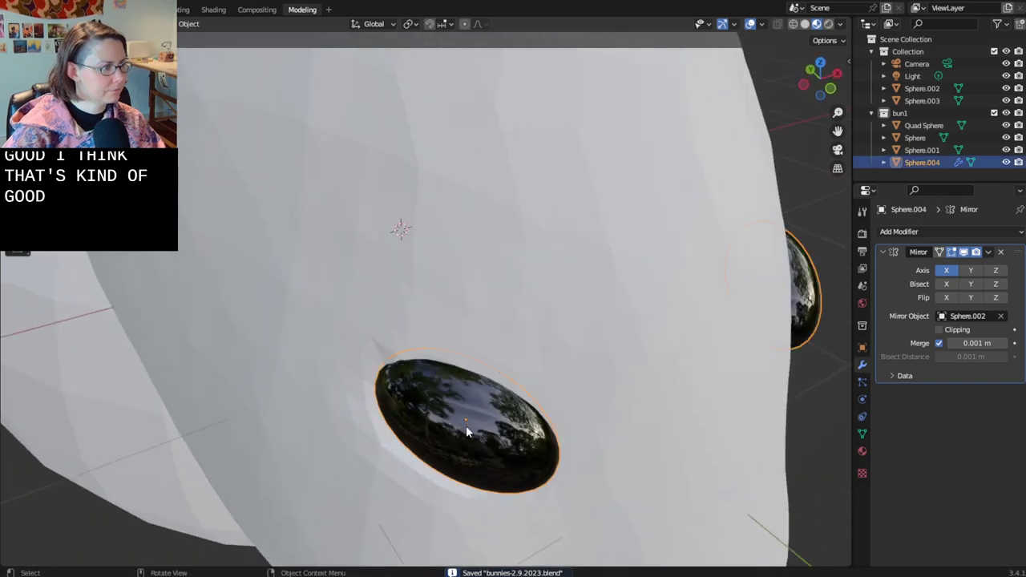
mouse_move(467, 433)
middle_down()
mouse_move(456, 483)
mouse_move(479, 488)
mouse_move(484, 438)
middle_up()
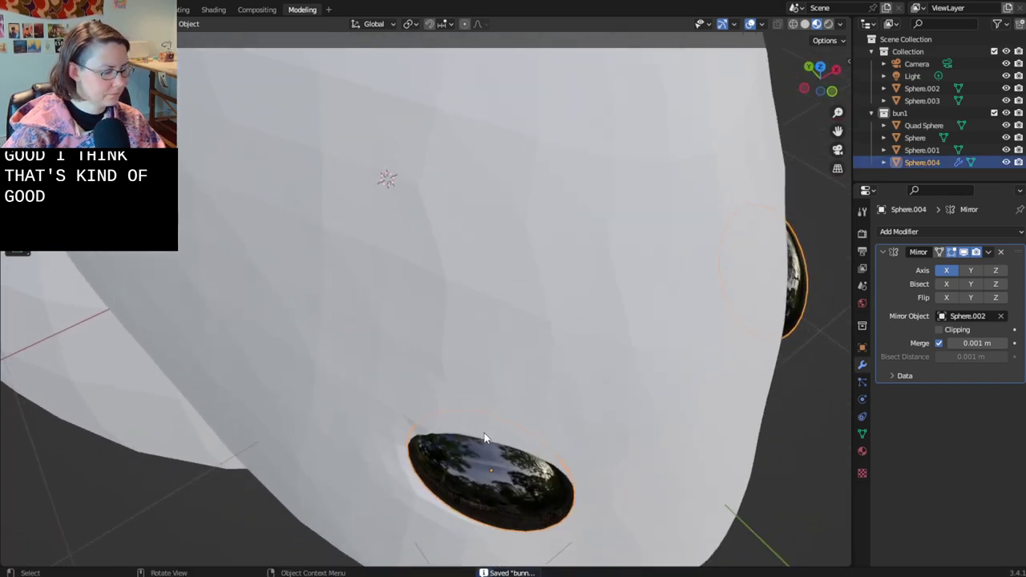
key(g)
key(y)
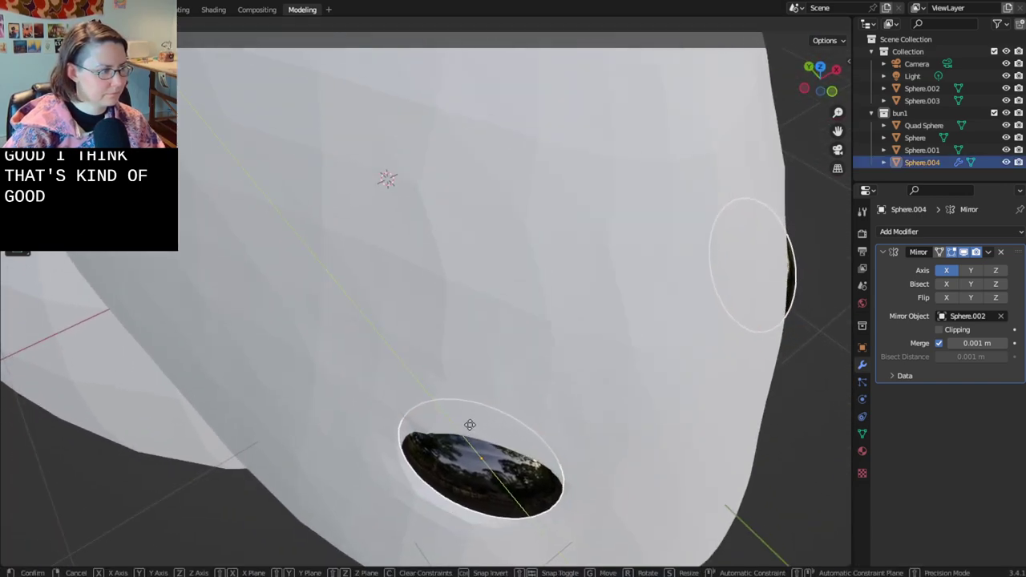
click(471, 424)
scroll(654, 477, down, 3)
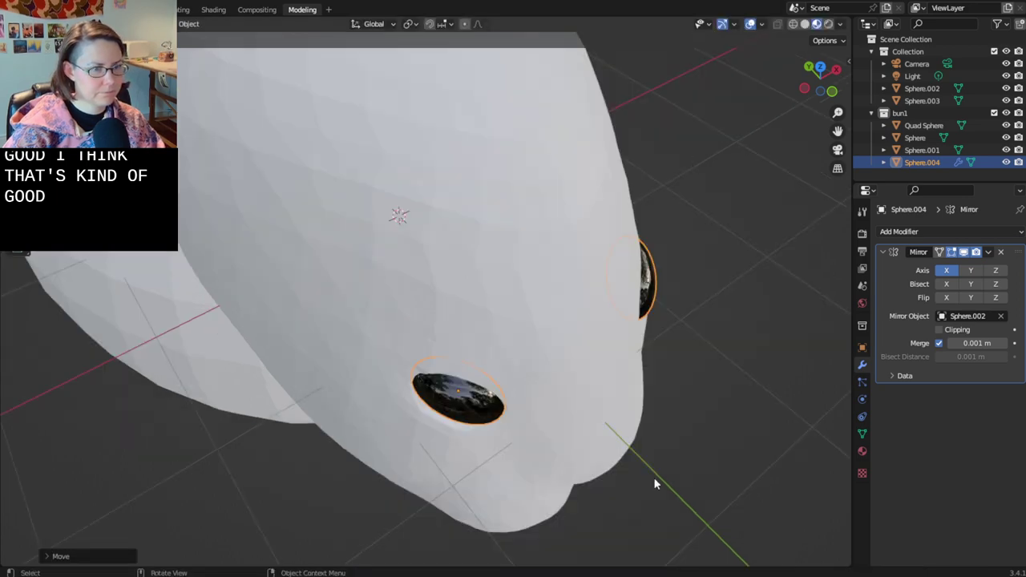
middle_drag(653, 476, 697, 430)
click(666, 438)
key(ctrl+s)
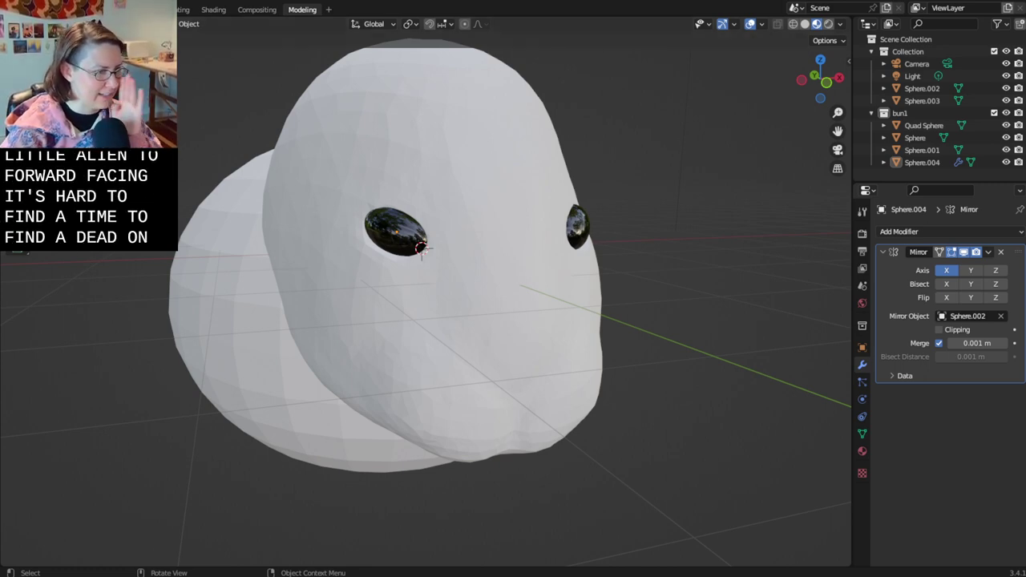
alt+middle_drag(609, 200, 655, 193)
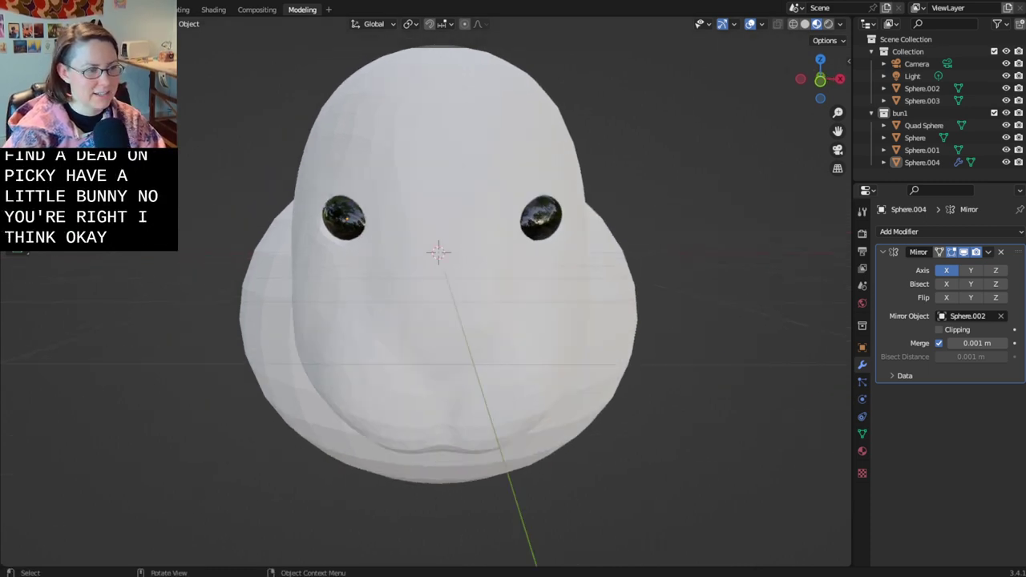
middle_drag(713, 237, 753, 321)
click(460, 375)
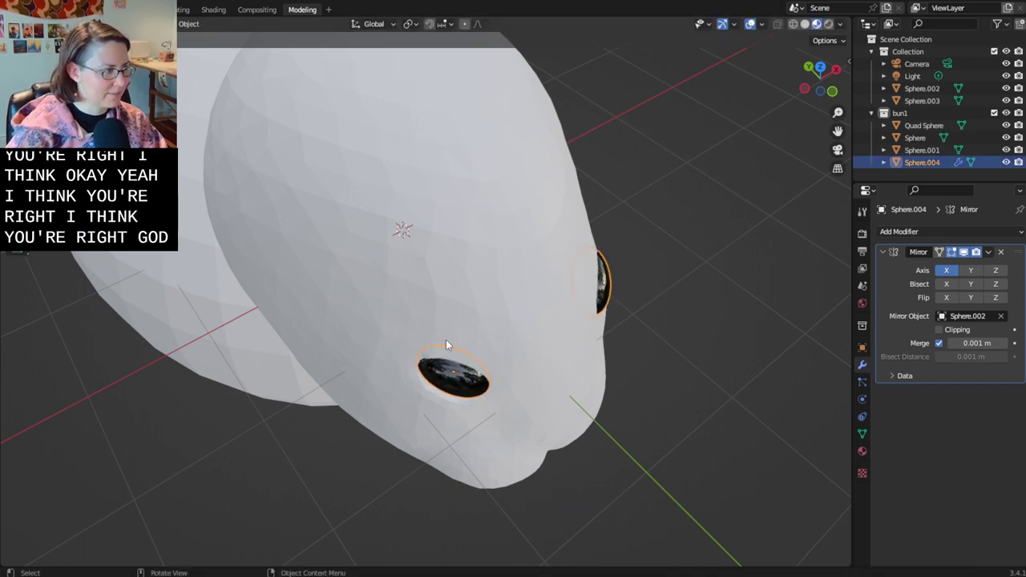
click(461, 295)
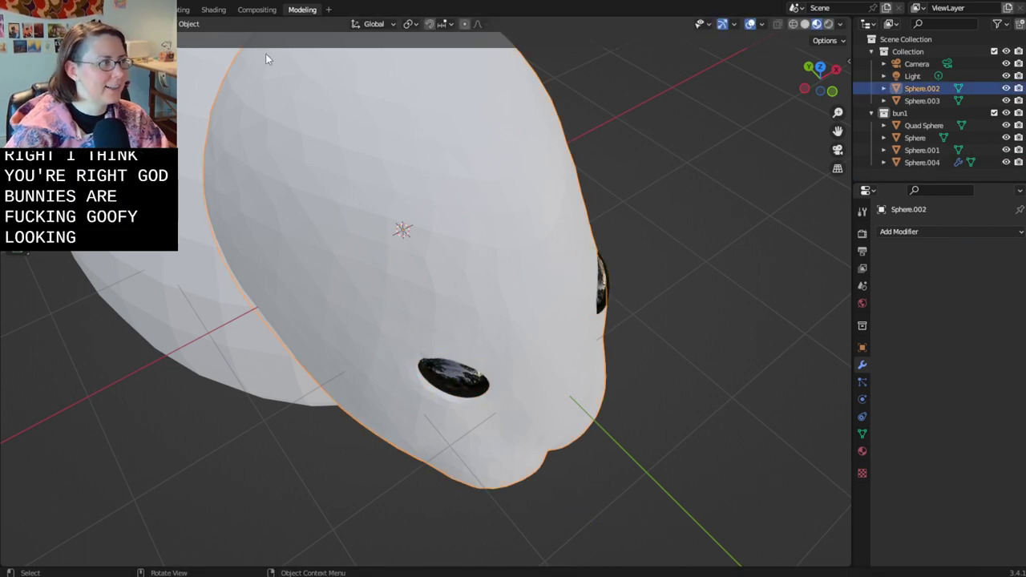
click(181, 9)
scroll(442, 328, up, 4)
middle_drag(458, 337, 505, 401)
click(302, 9)
key(Tab)
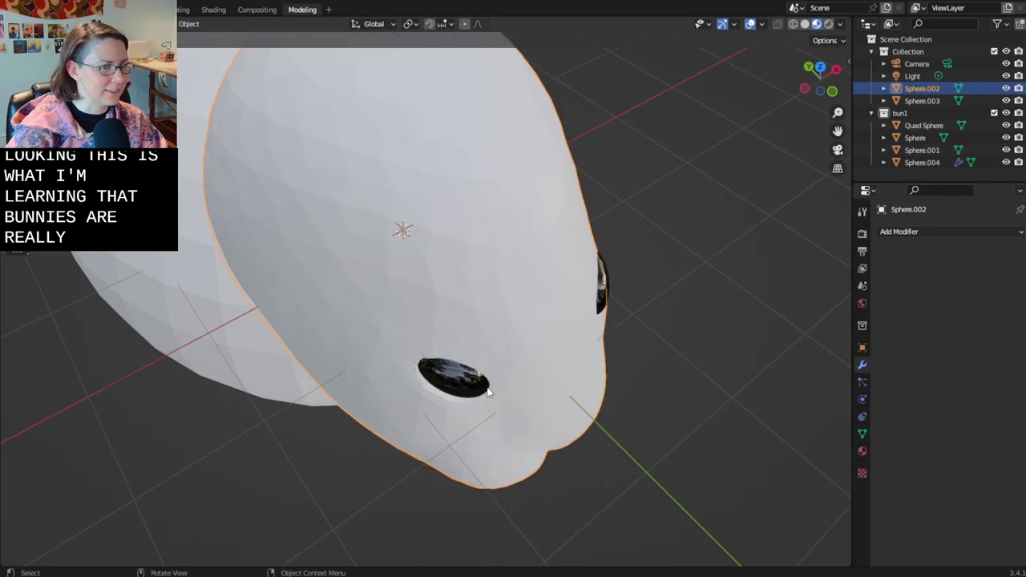
- Move the eyeball outward along the X axis and back along the Y axis, behind the sculpted socket
click(463, 386)
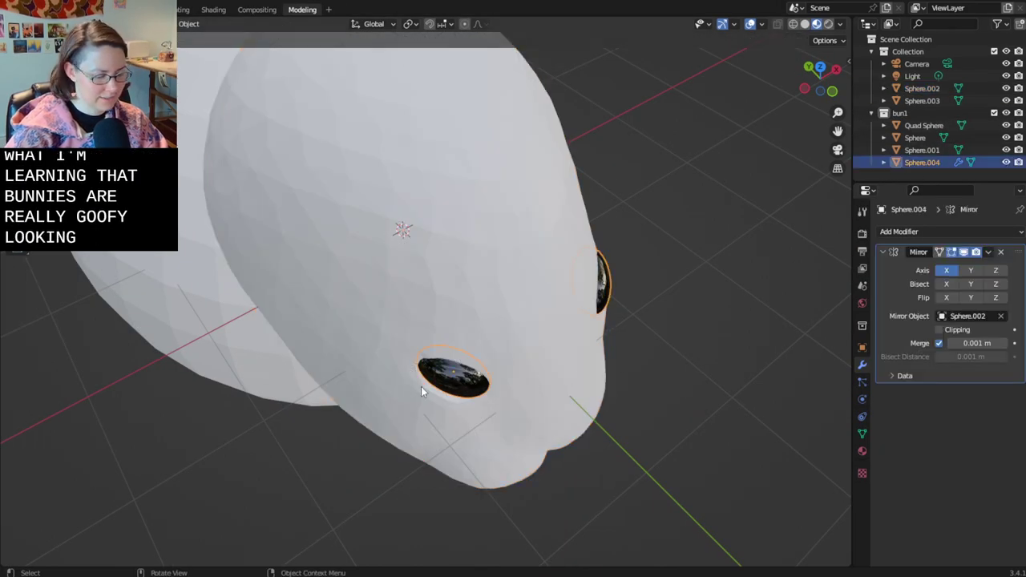
key(g)
key(y)
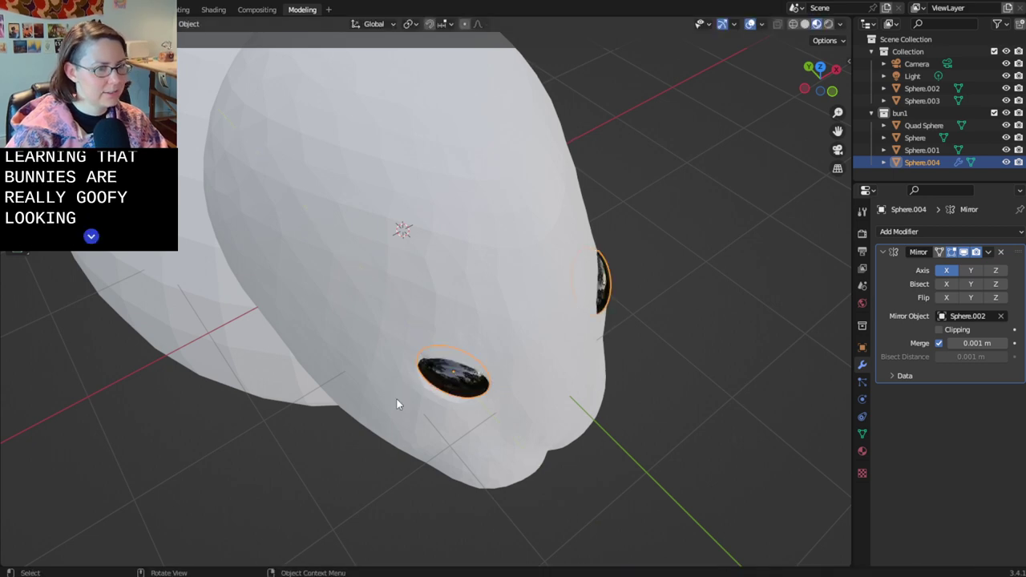
key(x)
click(396, 398)
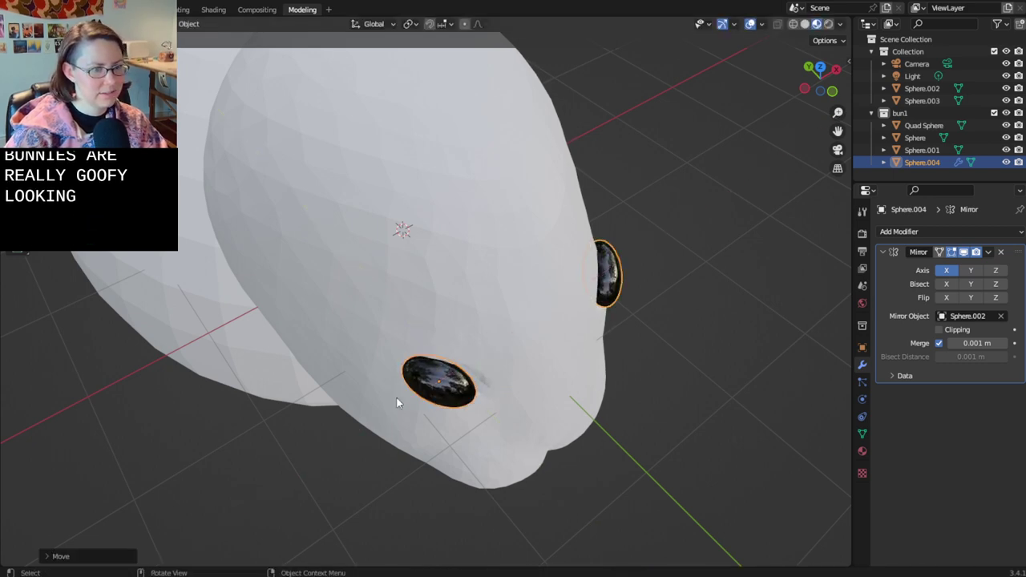
key(g)
key(y)
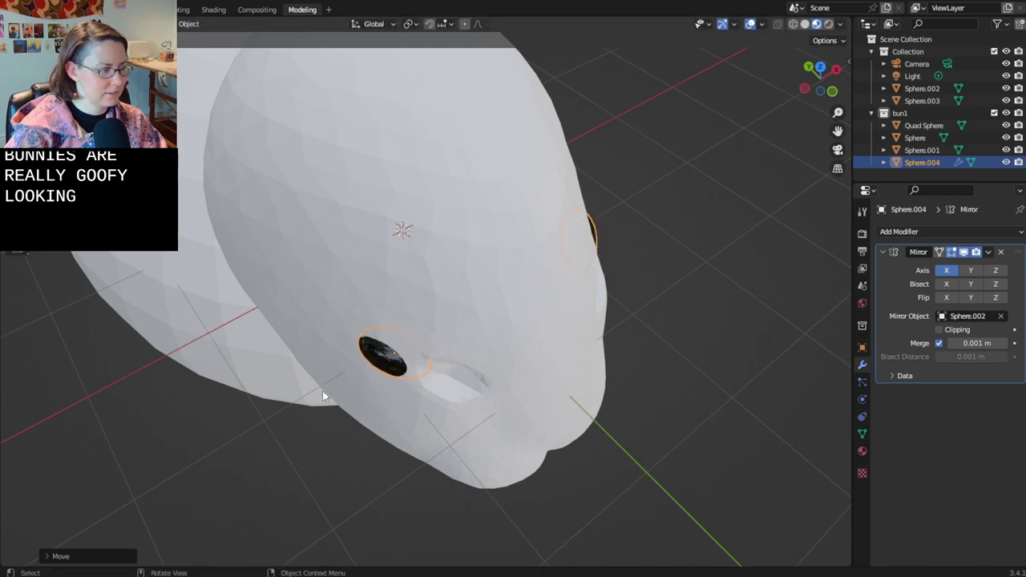
click(322, 391)
- Select the head in the Sculpting workspace and smooth away the old eye socket
middle_drag(467, 366, 439, 297)
click(433, 322)
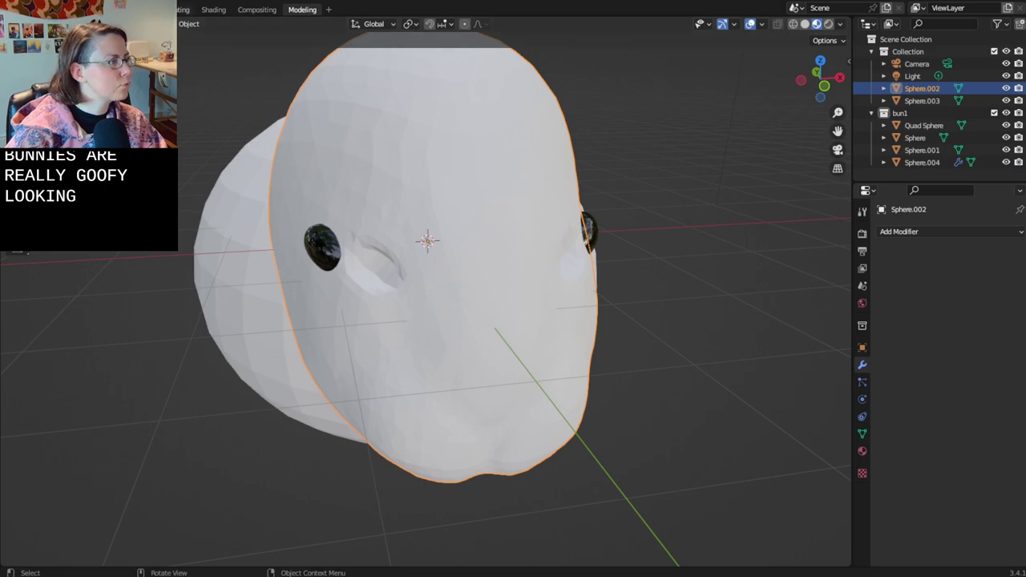
click(172, 9)
middle_drag(505, 319, 521, 302)
scroll(521, 353, up, 6)
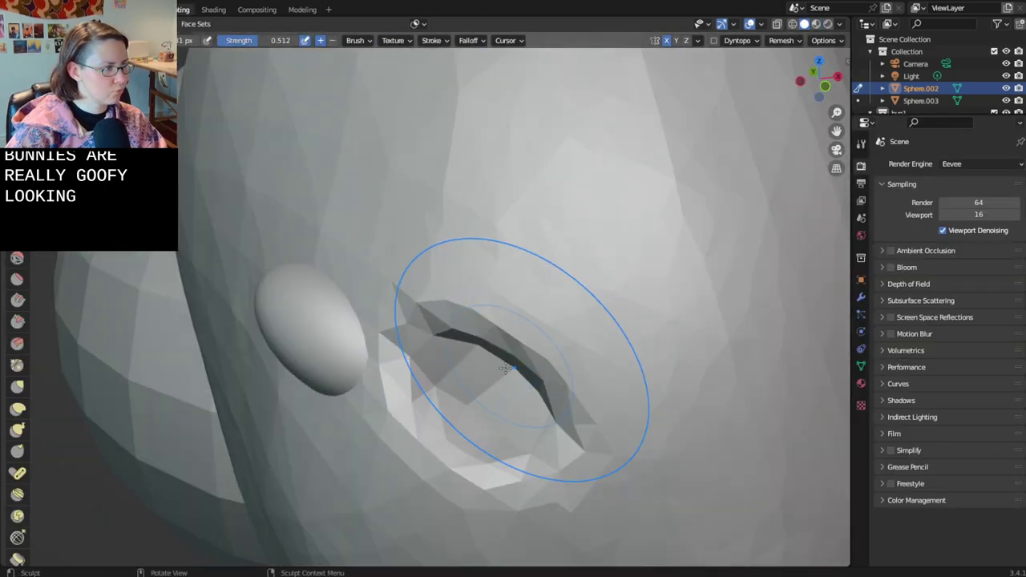
mouse_move(474, 395)
shift+mouse_down()
mouse_move(471, 365)
mouse_move(469, 400)
mouse_move(497, 377)
mouse_move(455, 436)
shift+mouse_up()
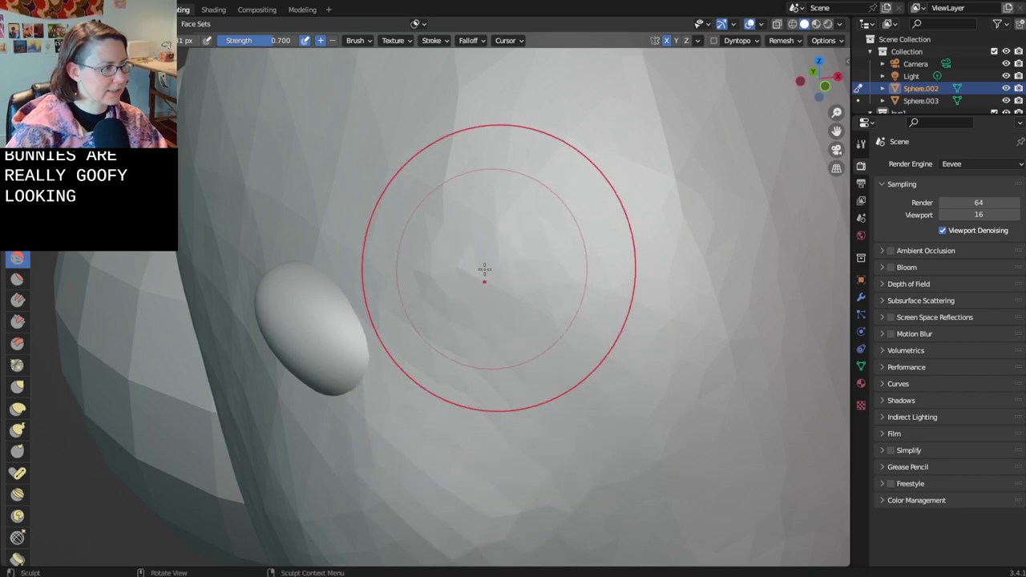
- Stroke the head surface around the relocated eyeball with a smaller Pinch brush
scroll(483, 270, down, 3)
mouse_move(483, 271)
middle_down()
mouse_move(446, 337)
mouse_move(417, 321)
mouse_move(479, 323)
mouse_move(492, 367)
middle_up()
scroll(553, 361, up, 2)
scroll(579, 371, up, 1)
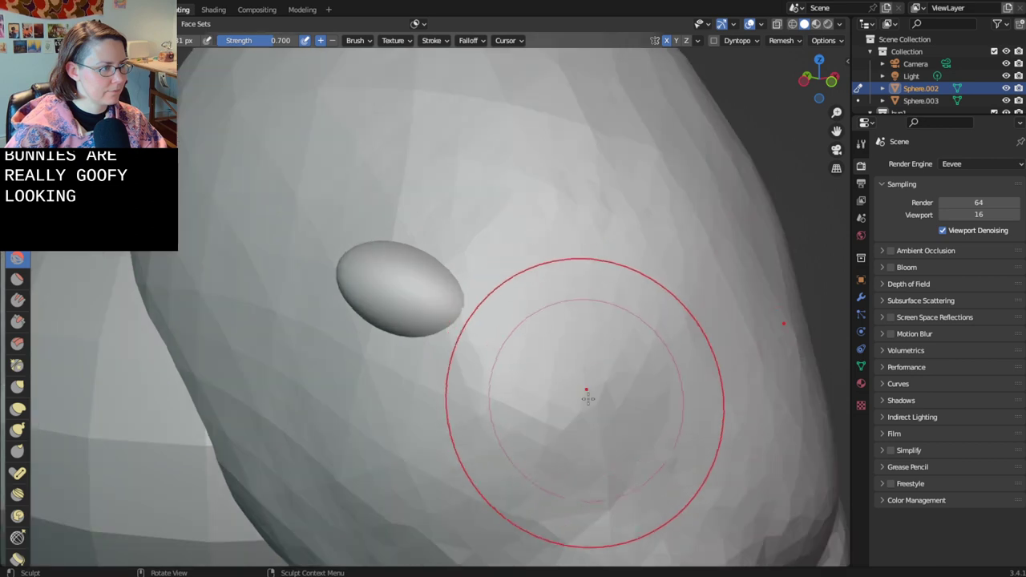
scroll(433, 349, down, 2)
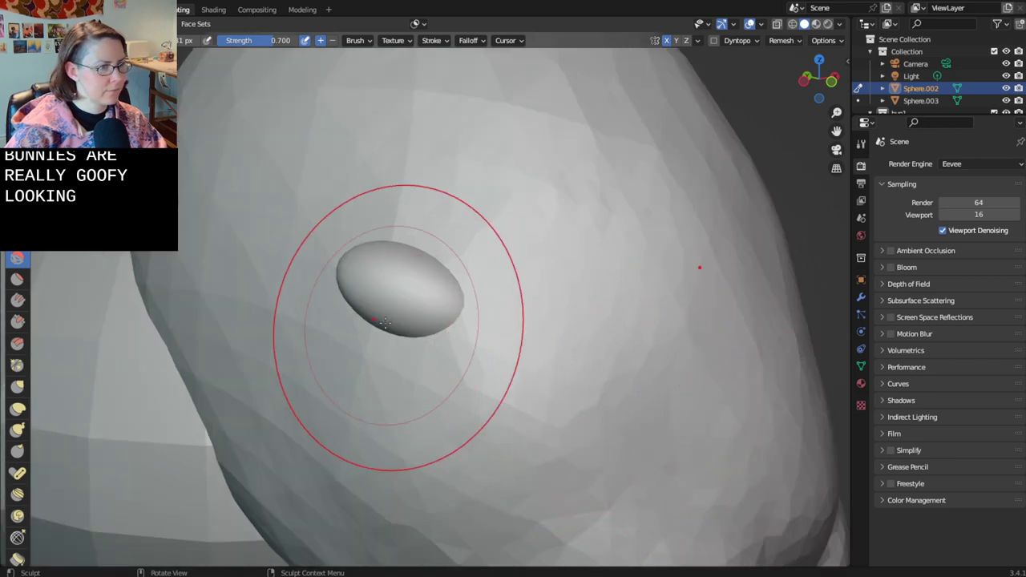
scroll(397, 325, up, 3)
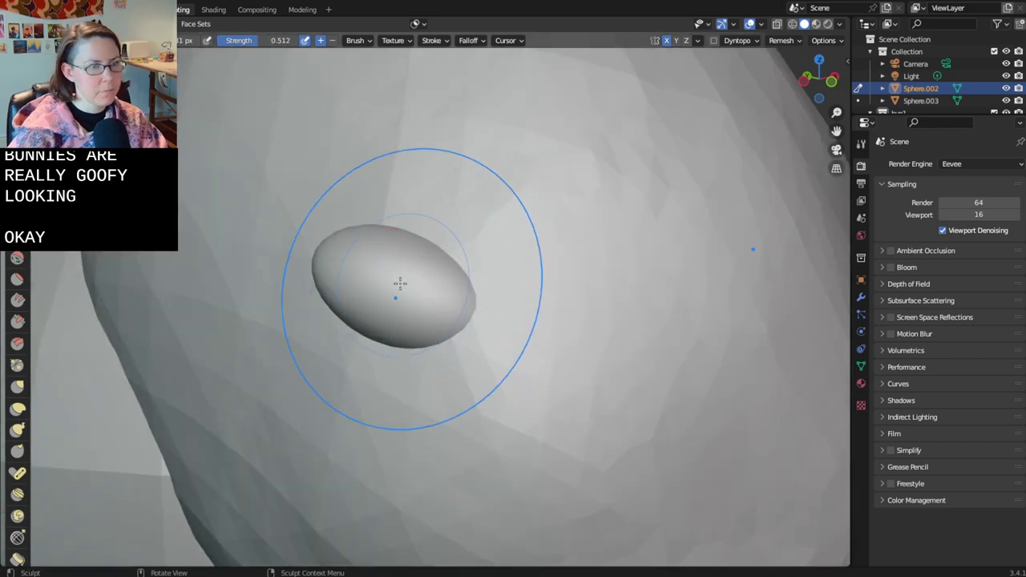
key(p)
key(bracketleft)
key(bracketleft)
key(bracketleft)
key(bracketleft)
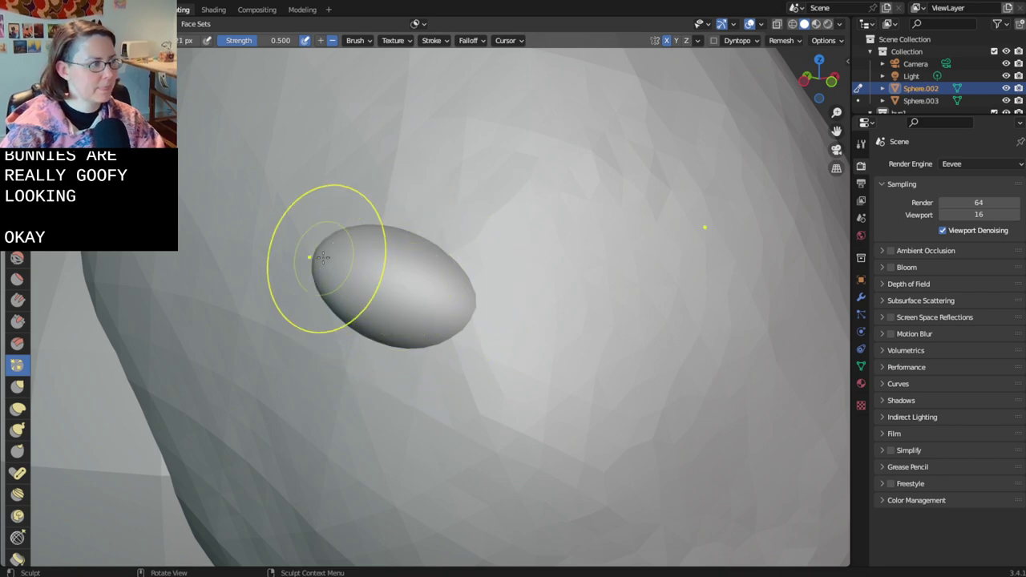
key(bracketright)
drag(327, 258, 436, 306)
middle_drag(481, 304, 510, 317)
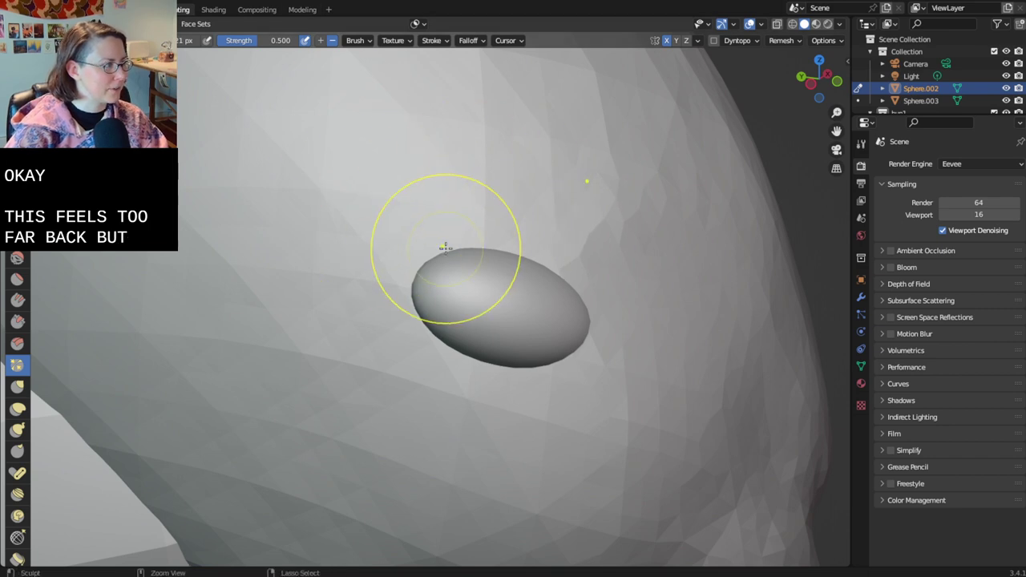
- Try carving a new socket around the relocated eyeball with the Draw brush, check it from the front, and undo the carving
key(x)
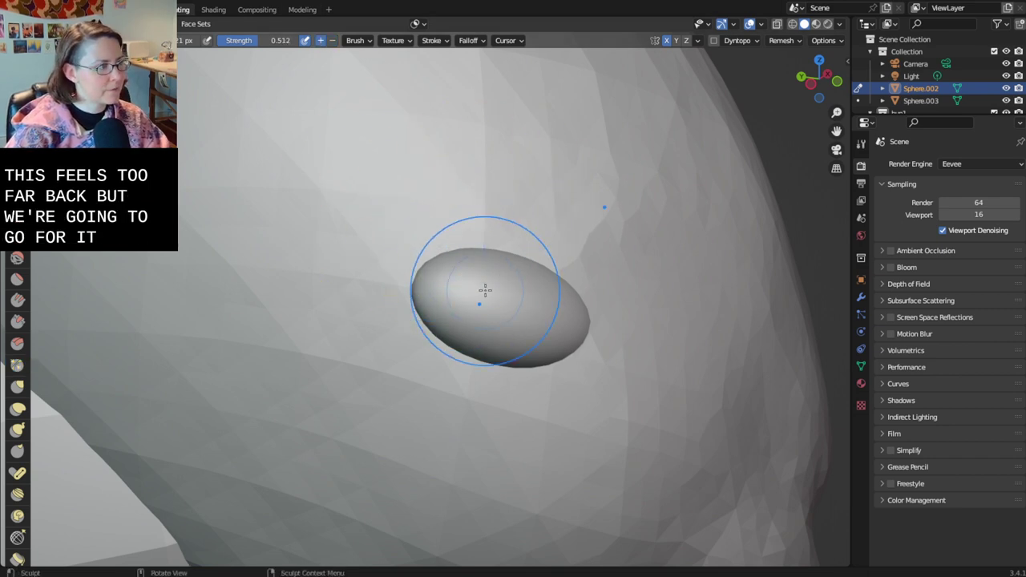
mouse_move(457, 279)
mouse_down()
mouse_move(518, 335)
mouse_move(433, 289)
mouse_up()
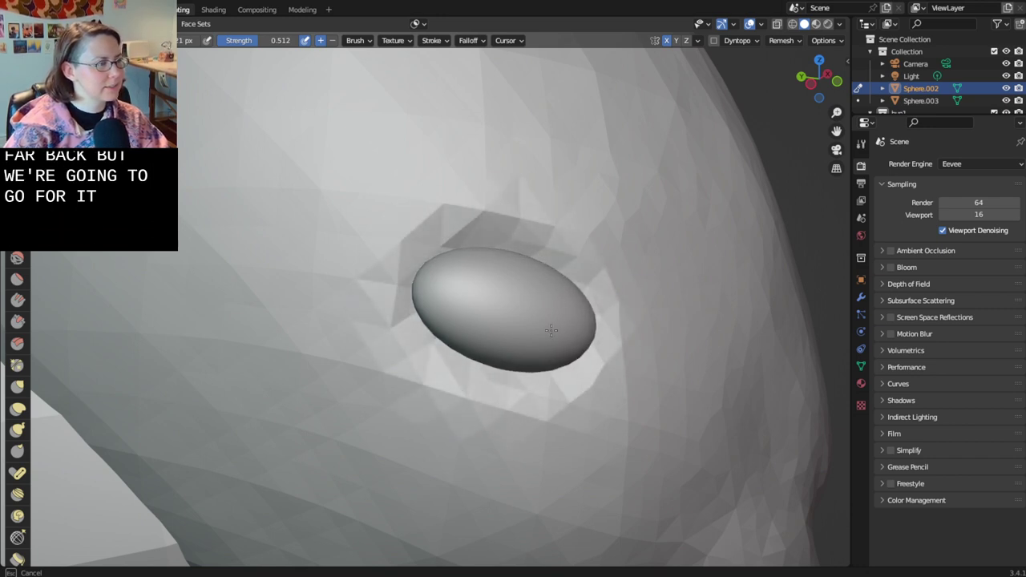
scroll(558, 332, down, 4)
middle_drag(573, 360, 471, 349)
scroll(440, 339, down, 2)
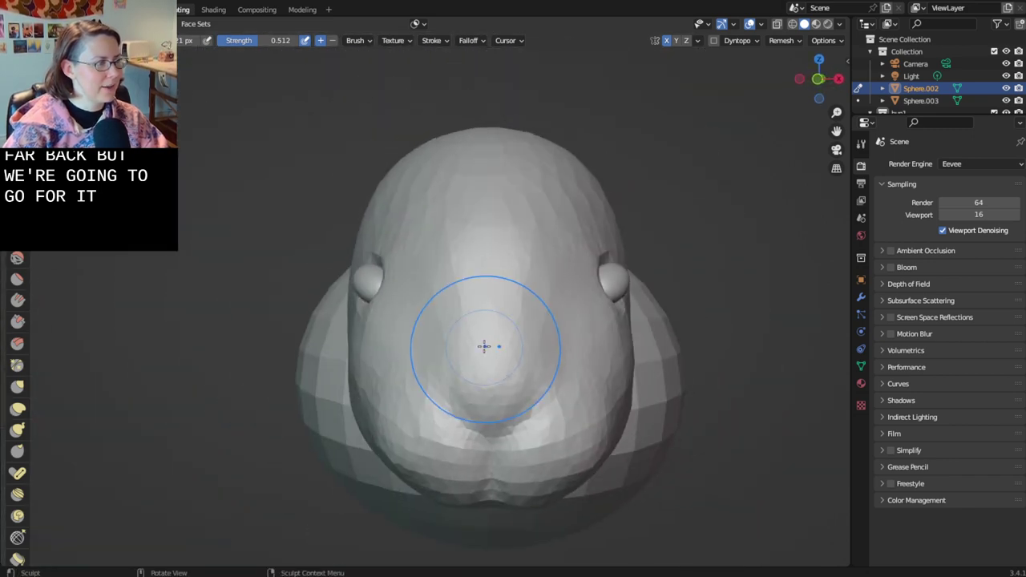
middle_drag(432, 348, 430, 357)
key(ctrl+z)
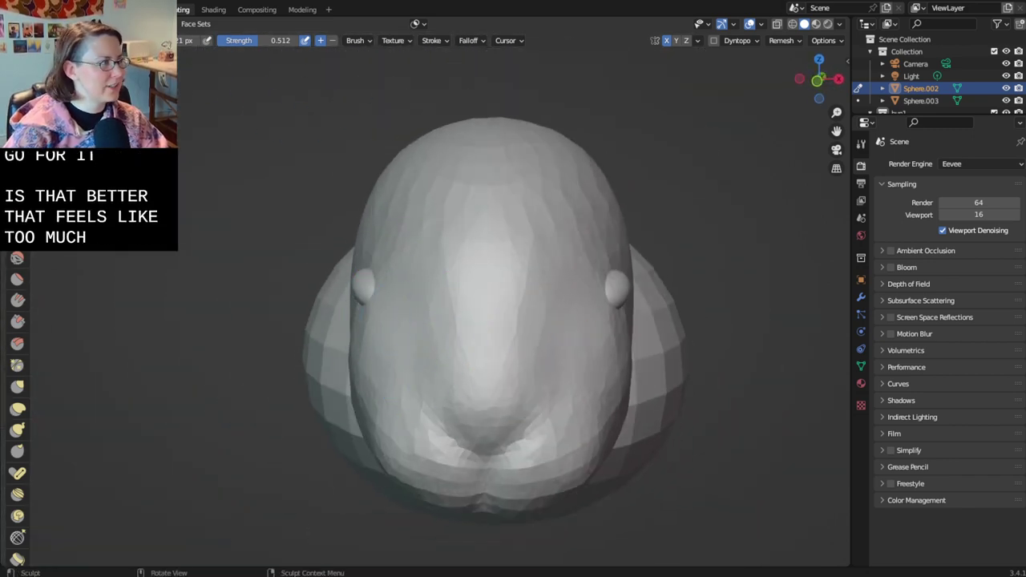
- Return to the Modeling workspace in Object Mode and check the mirrored eyeballs' placement from the front and side
click(302, 10)
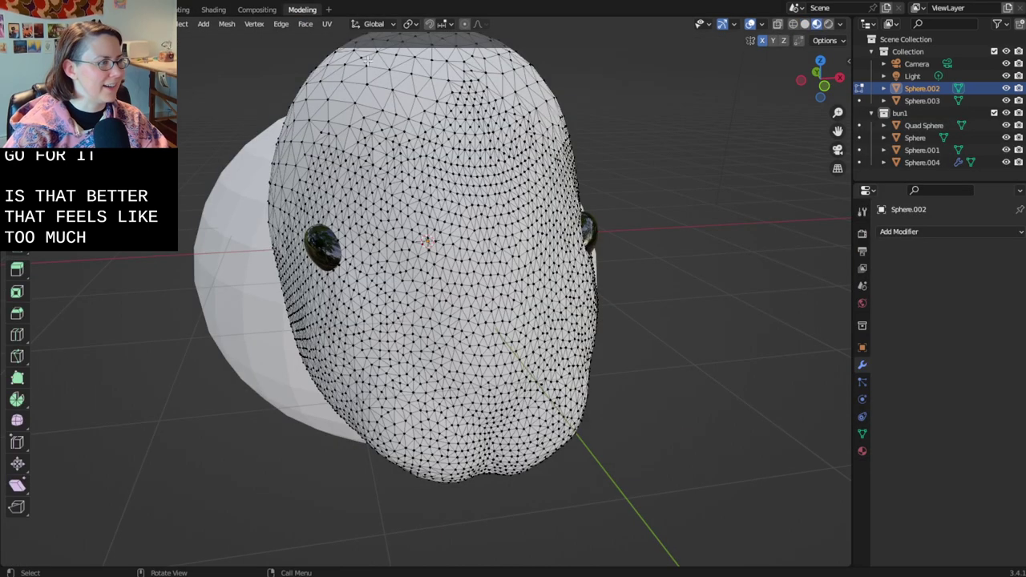
click(825, 86)
key(Tab)
click(319, 227)
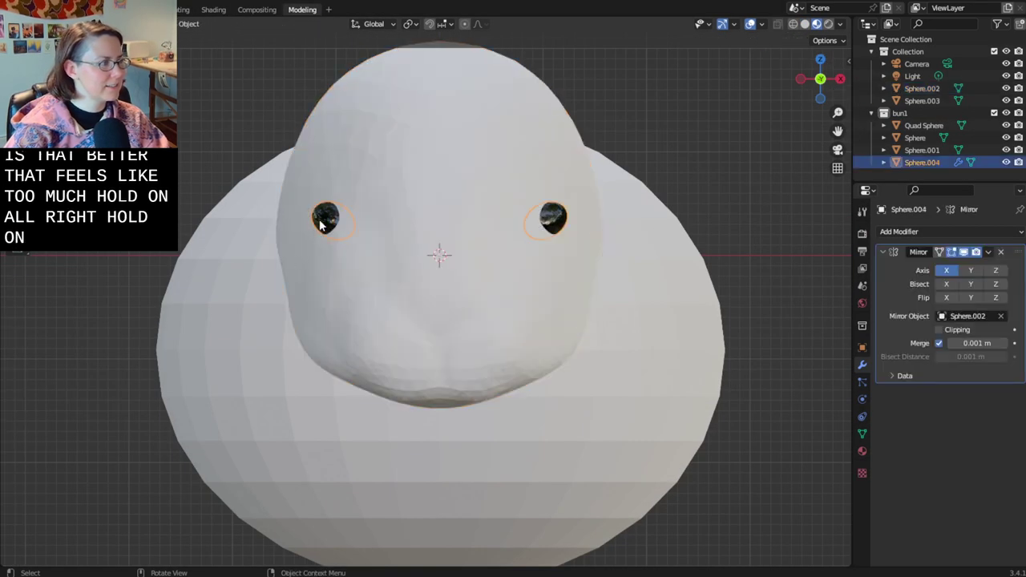
middle_drag(319, 227, 519, 313)
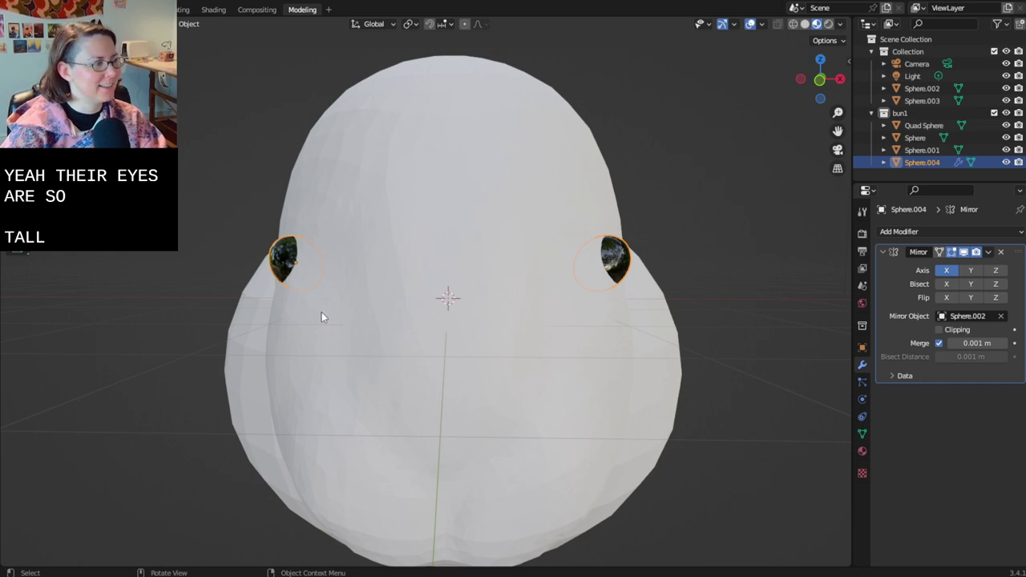
middle_drag(322, 312, 324, 312)
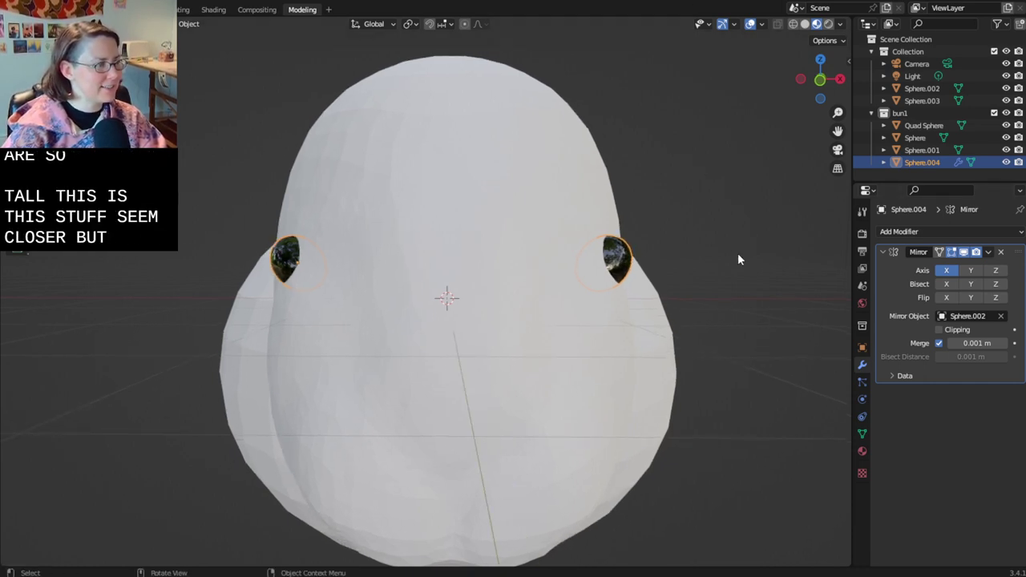
click(711, 273)
middle_drag(711, 272, 305, 365)
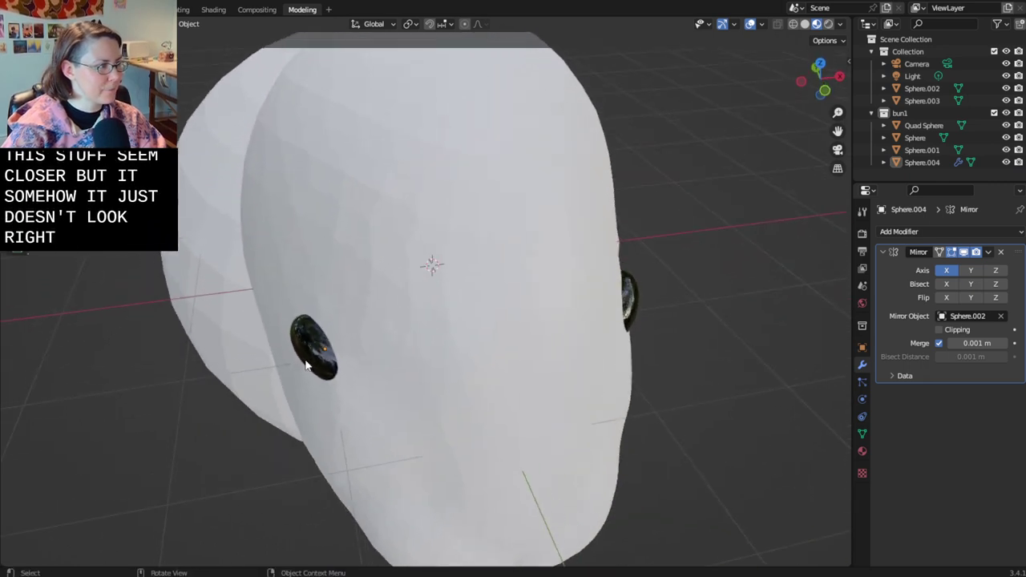
- Move the eyeball forward along the Y axis and nudge it slightly inward so it sits deeper in the head
key(g)
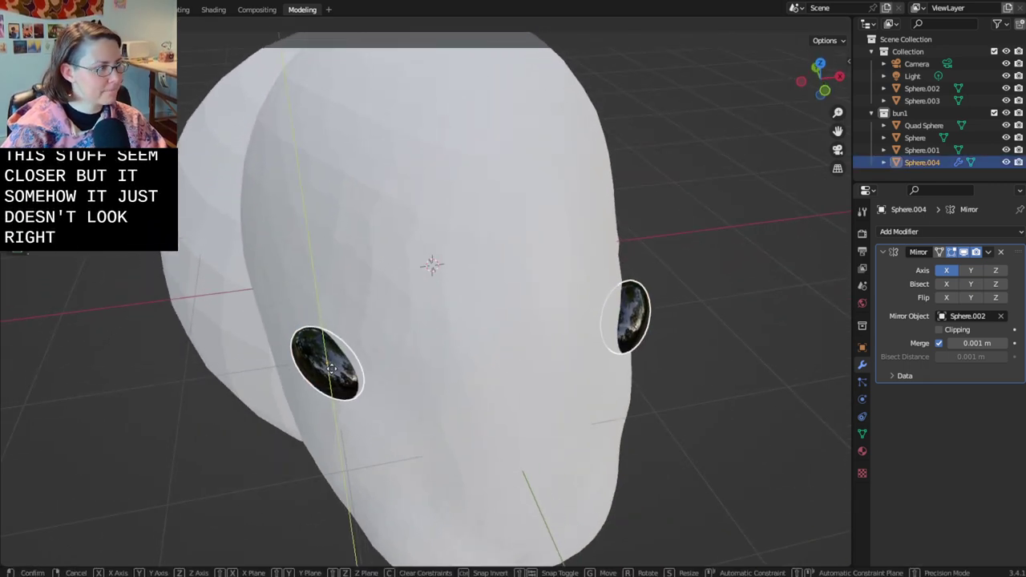
click(330, 362)
key(g)
click(328, 359)
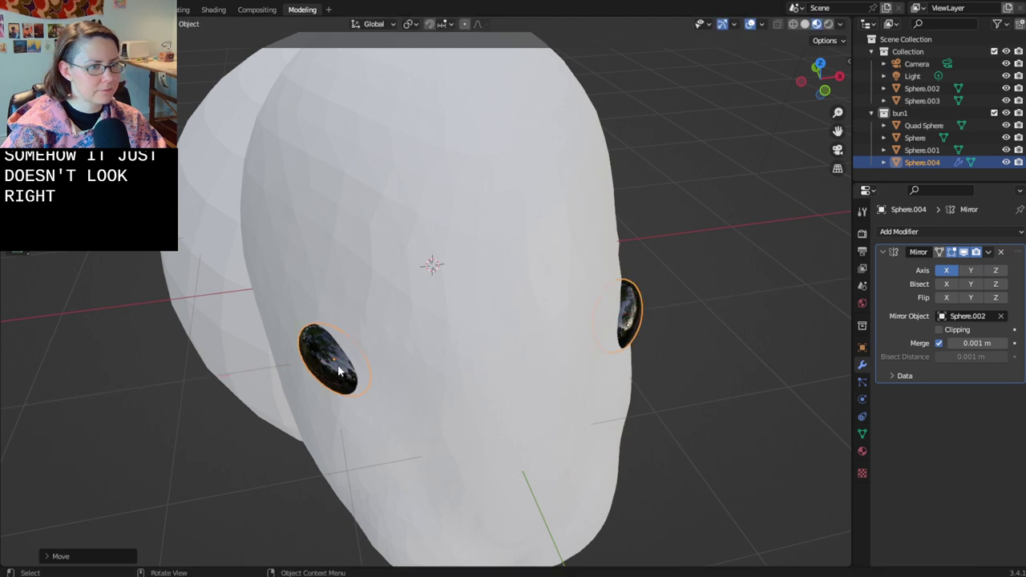
middle_drag(524, 417, 530, 391)
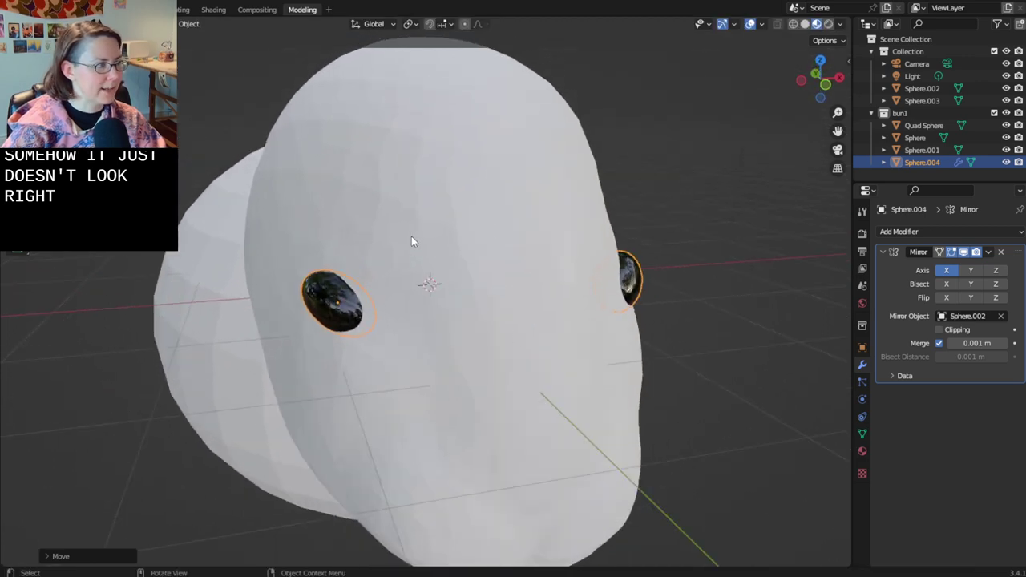
- Scale the eyeball up in two passes, check the mirrored pair from the front, and deselect it
key(s)
click(391, 125)
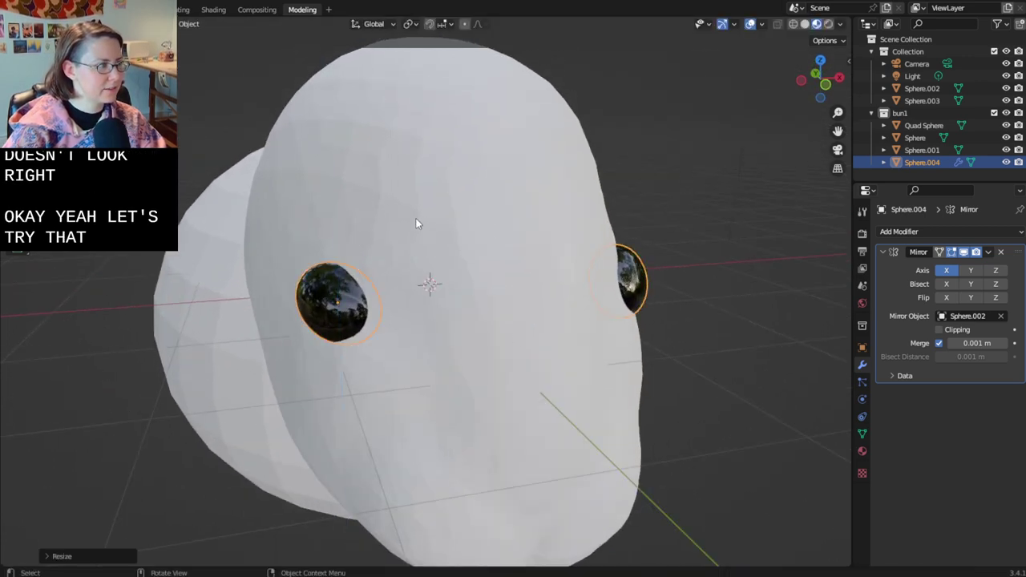
key(s)
click(405, 177)
middle_drag(402, 176, 504, 293)
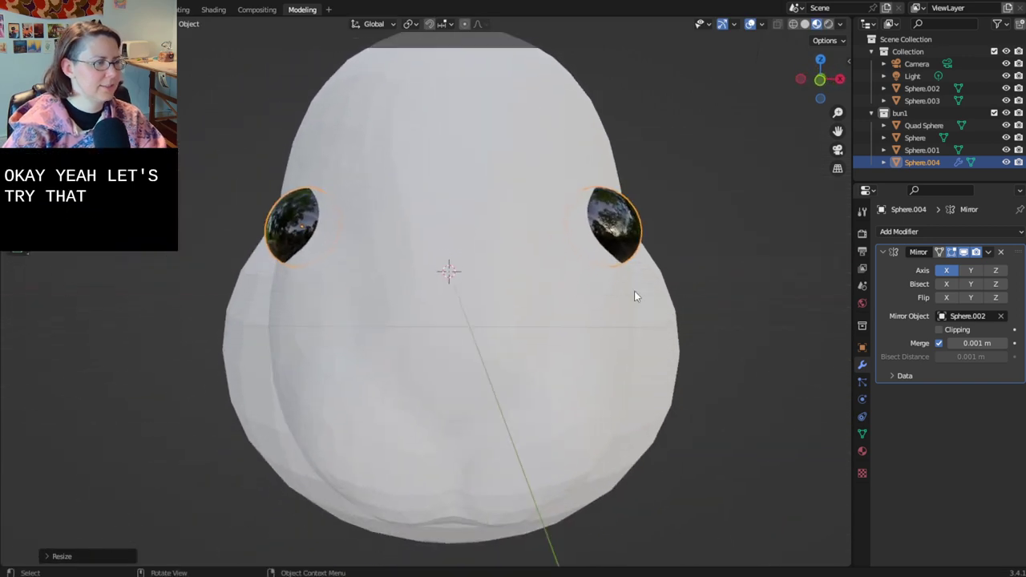
middle_drag(756, 356, 743, 380)
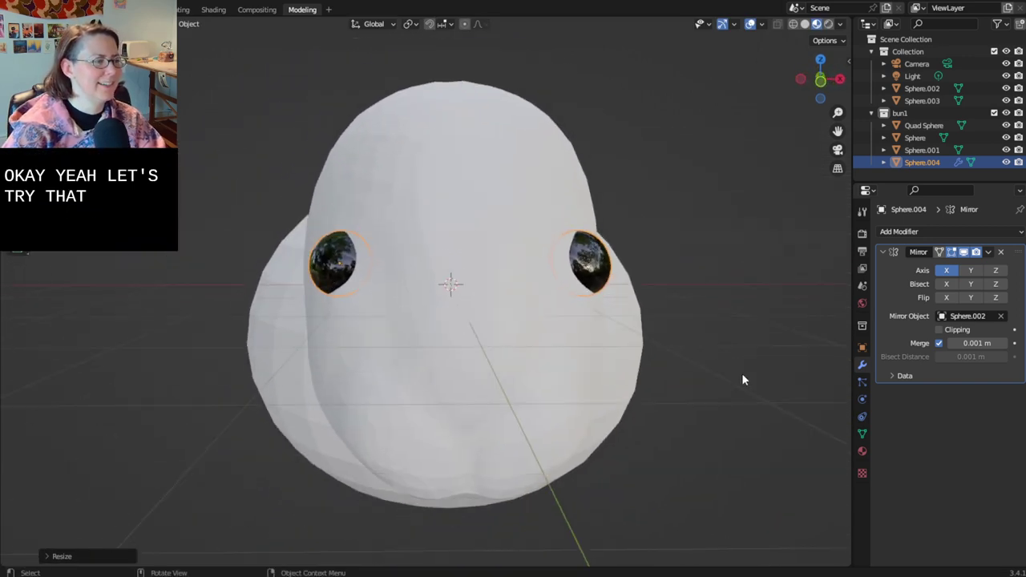
click(727, 153)
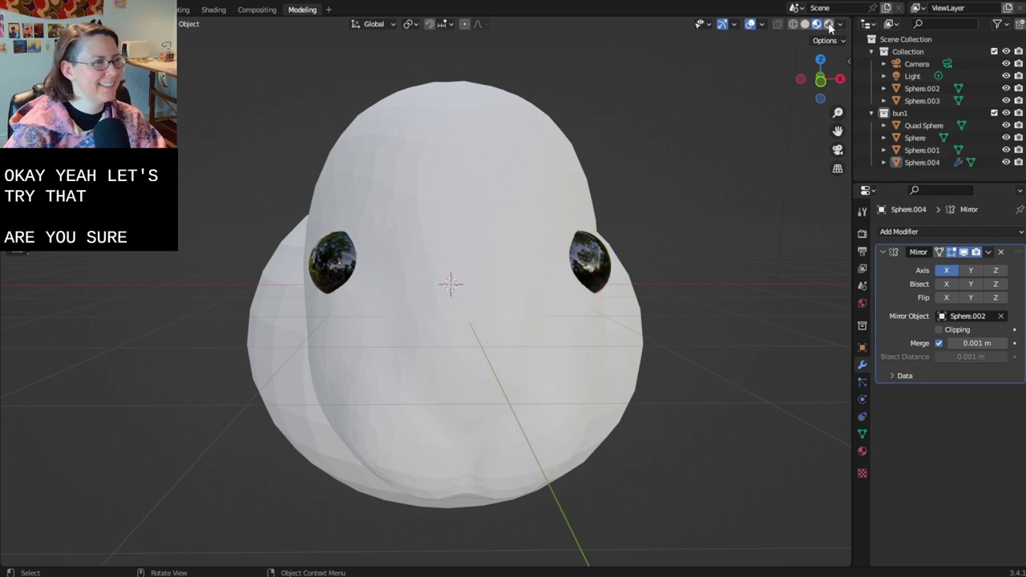
- Switch the viewport to rendered shading and move the light in front of the bunny, to about X 4.08, Y -4.22, Z 5.90 m
click(830, 24)
mouse_move(742, 263)
middle_down()
mouse_move(770, 251)
mouse_move(738, 245)
mouse_move(741, 206)
mouse_move(751, 271)
mouse_move(730, 162)
mouse_move(644, 201)
mouse_move(691, 220)
middle_up()
scroll(730, 161, down, 4)
scroll(691, 225, down, 3)
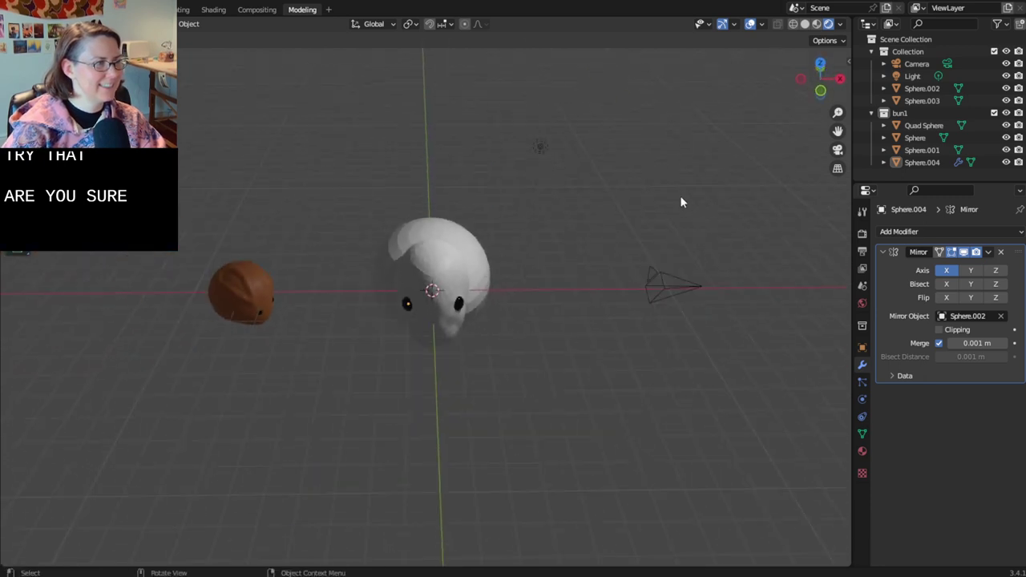
click(538, 149)
key(g)
click(574, 220)
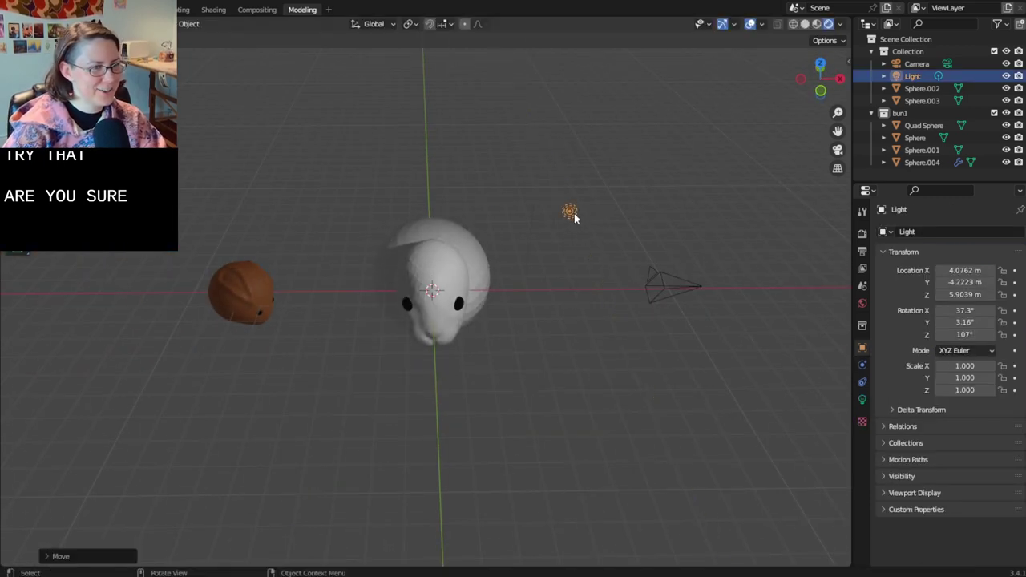
- Examine the placement of the eyes on the head under the rendered lighting, from the front and at an angle
scroll(559, 347, up, 3)
middle_drag(558, 350, 689, 321)
scroll(569, 309, up, 2)
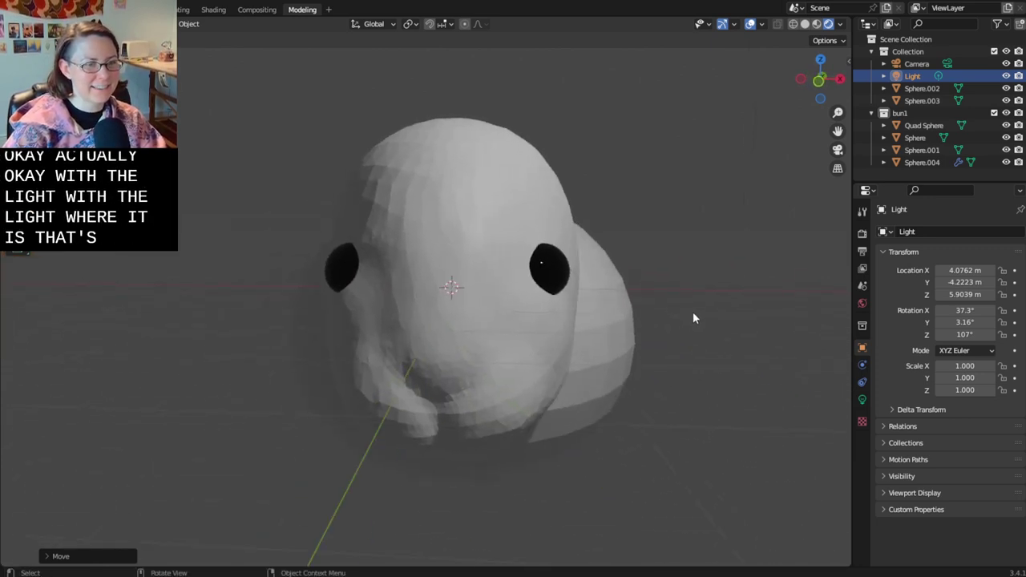
scroll(706, 309, up, 3)
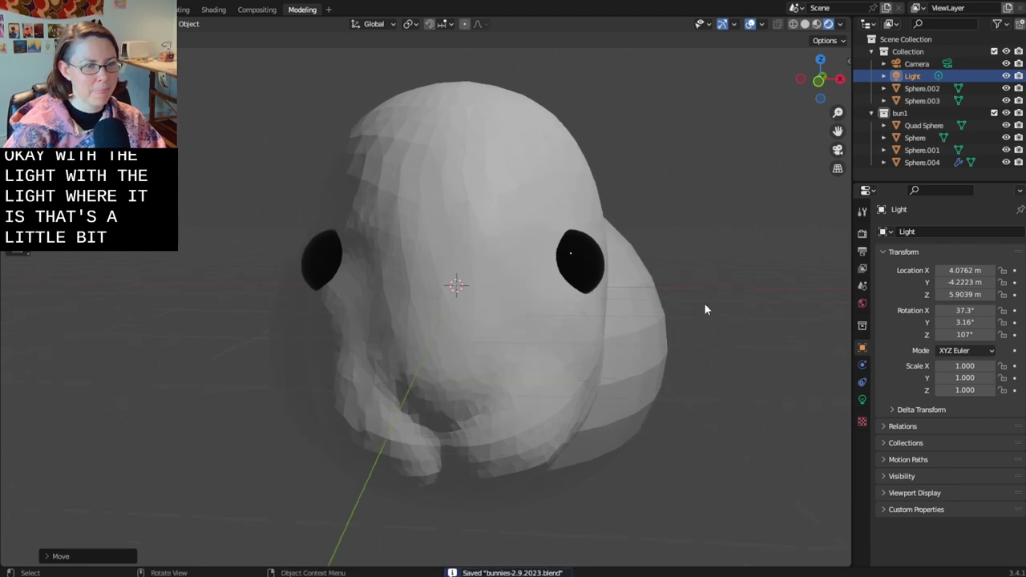
middle_drag(702, 334, 712, 355)
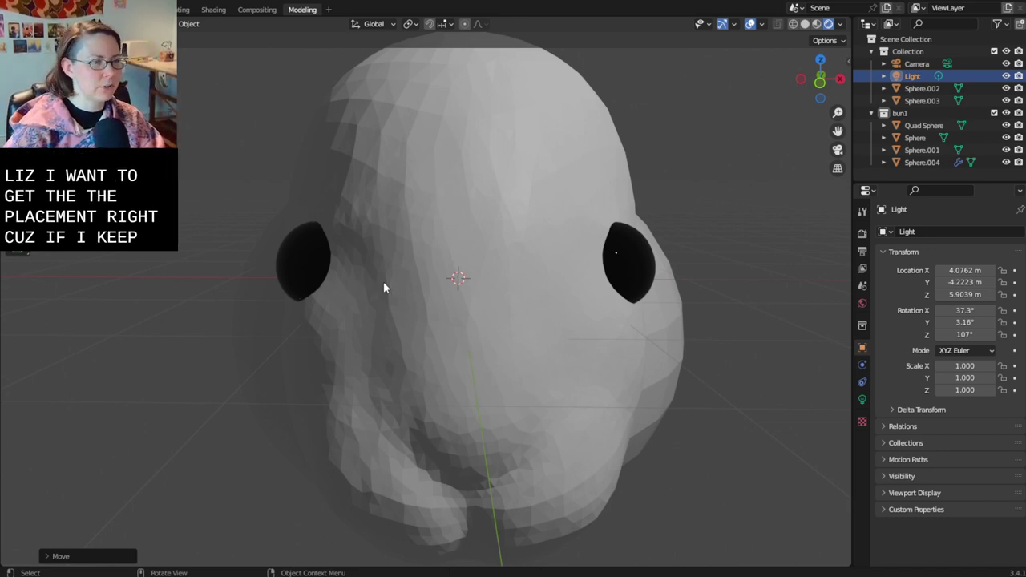
middle_drag(384, 286, 513, 312)
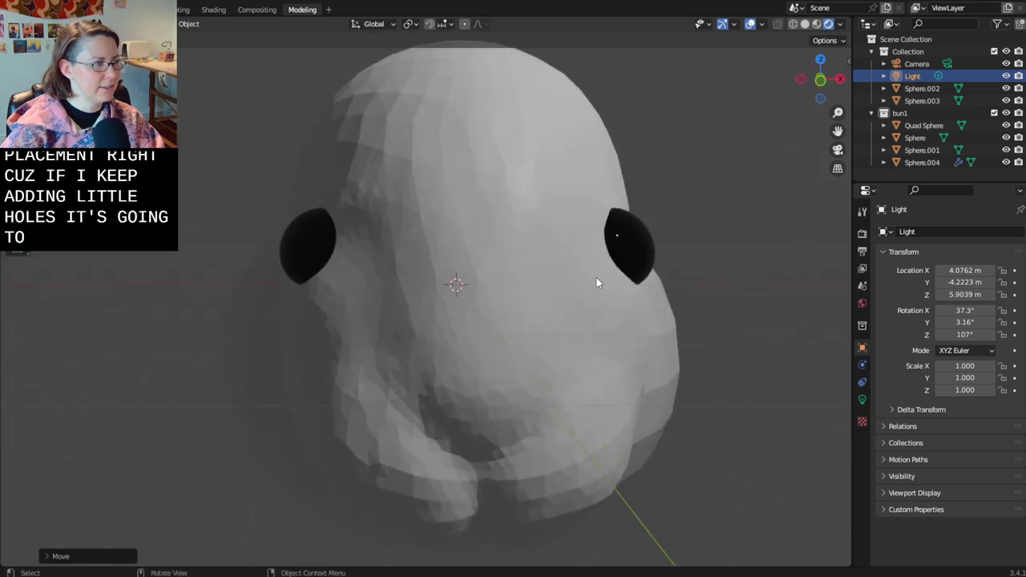
click(336, 261)
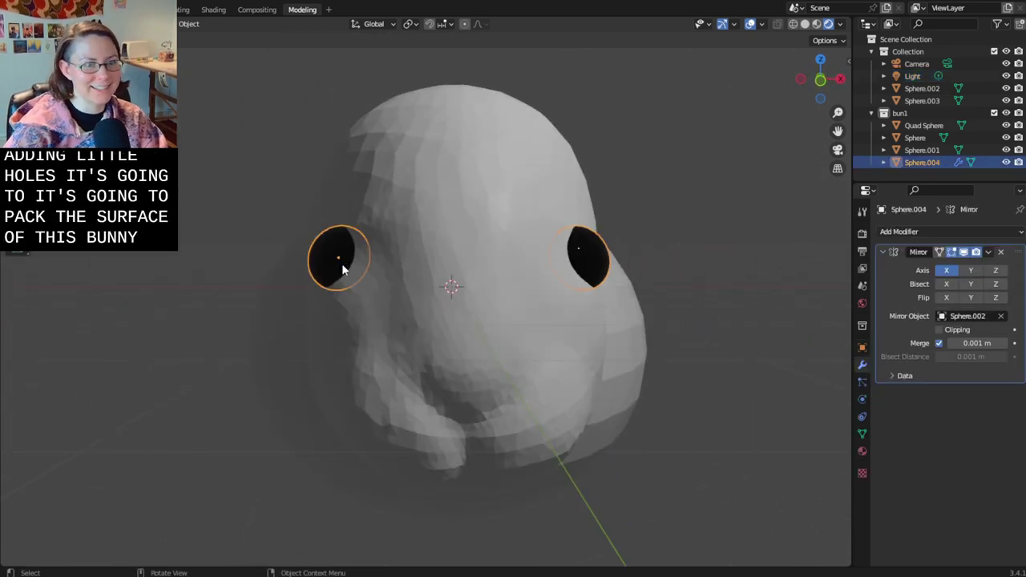
middle_drag(419, 239, 461, 254)
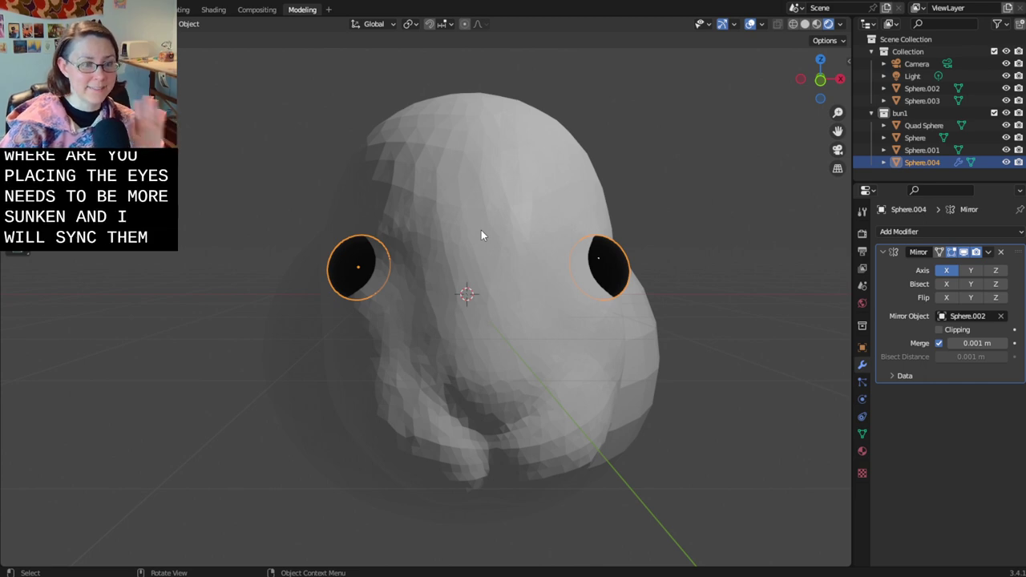
middle_drag(414, 259, 504, 243)
- Select the head, smooth the leftover socket area beside the eyeball in the Sculpting workspace, and save the file
click(504, 241)
scroll(586, 331, up, 4)
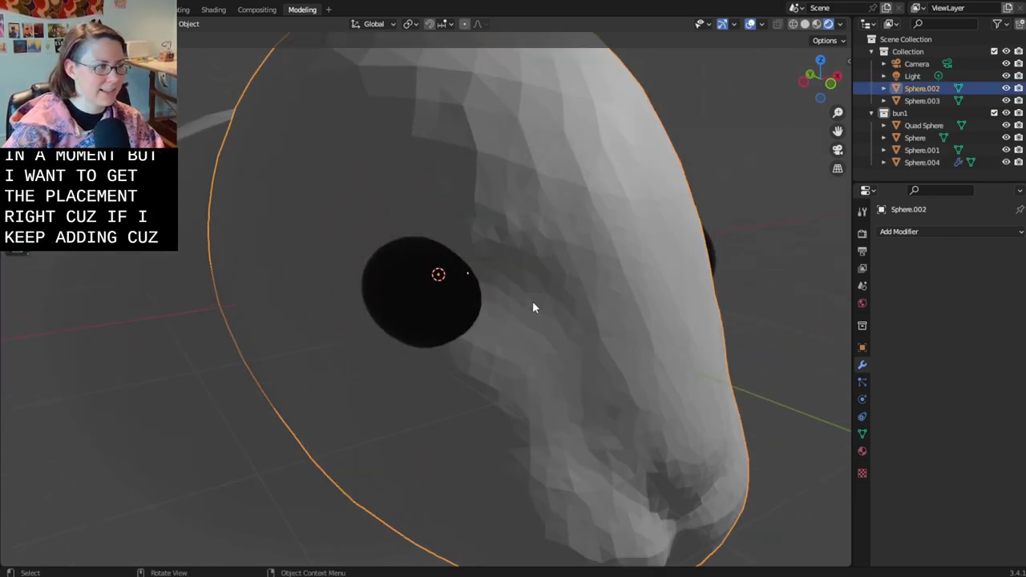
middle_drag(543, 317, 564, 334)
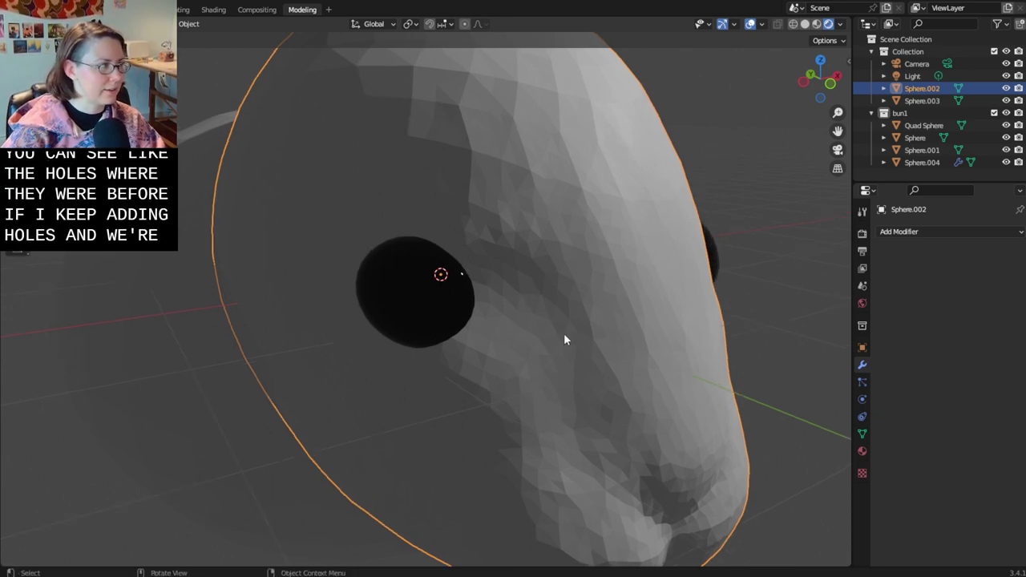
click(186, 9)
middle_drag(532, 340, 593, 343)
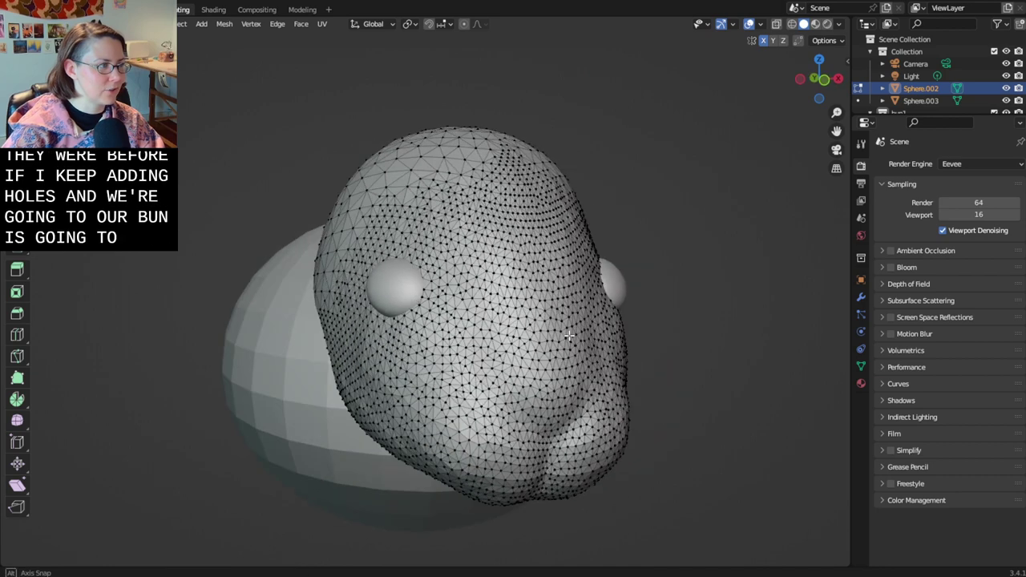
key(Tab)
scroll(524, 332, up, 4)
mouse_move(525, 332)
middle_down()
mouse_move(582, 381)
mouse_move(596, 414)
middle_up()
scroll(593, 391, down, 3)
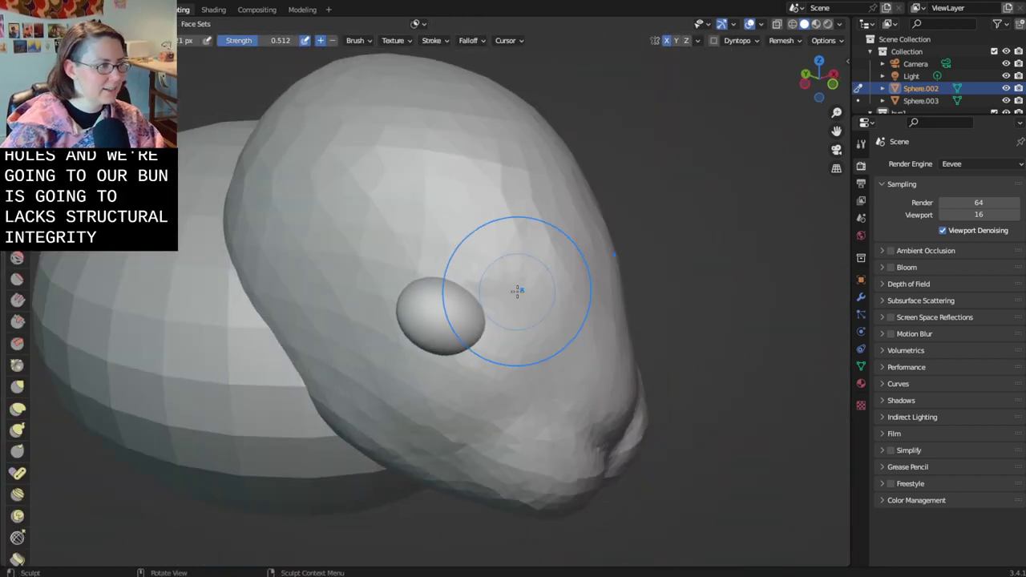
key(ctrl+s)
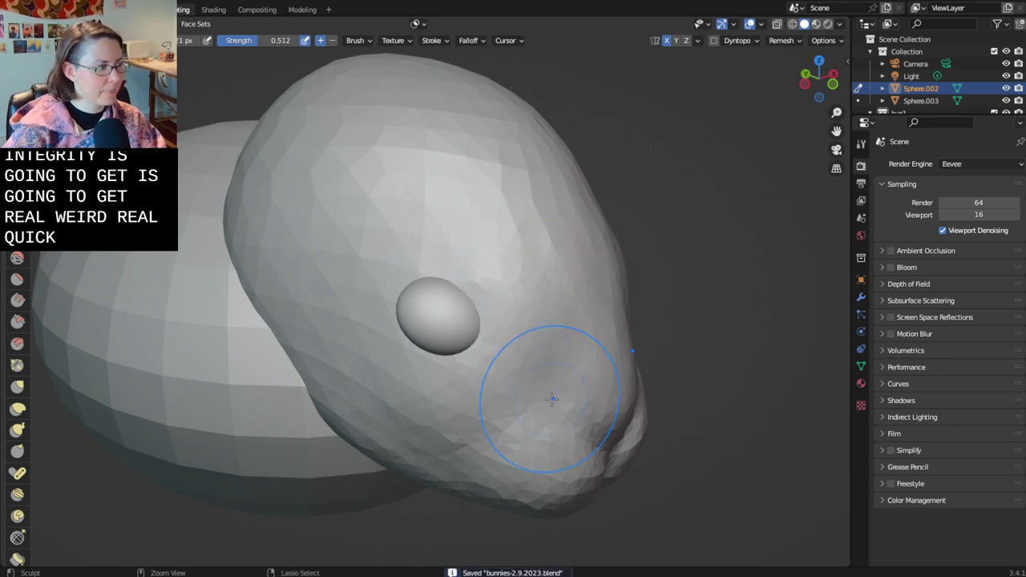
middle_drag(492, 264, 486, 371)
scroll(484, 345, down, 2)
scroll(488, 371, up, 2)
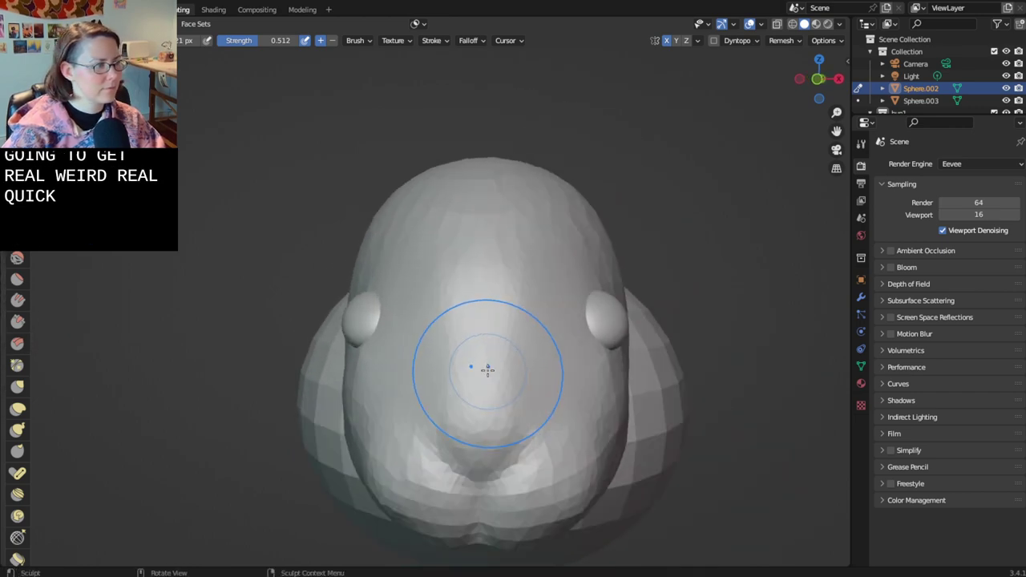
- Return to Object Mode in the Modeling workspace and scale the eyeball up until the pair bulges hugely from the head's sides
click(302, 9)
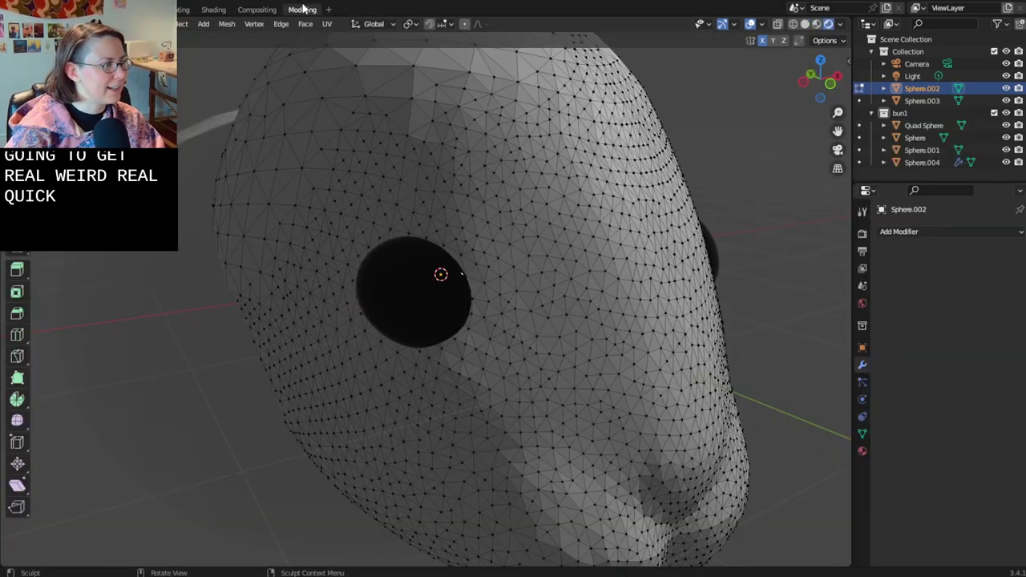
key(Tab)
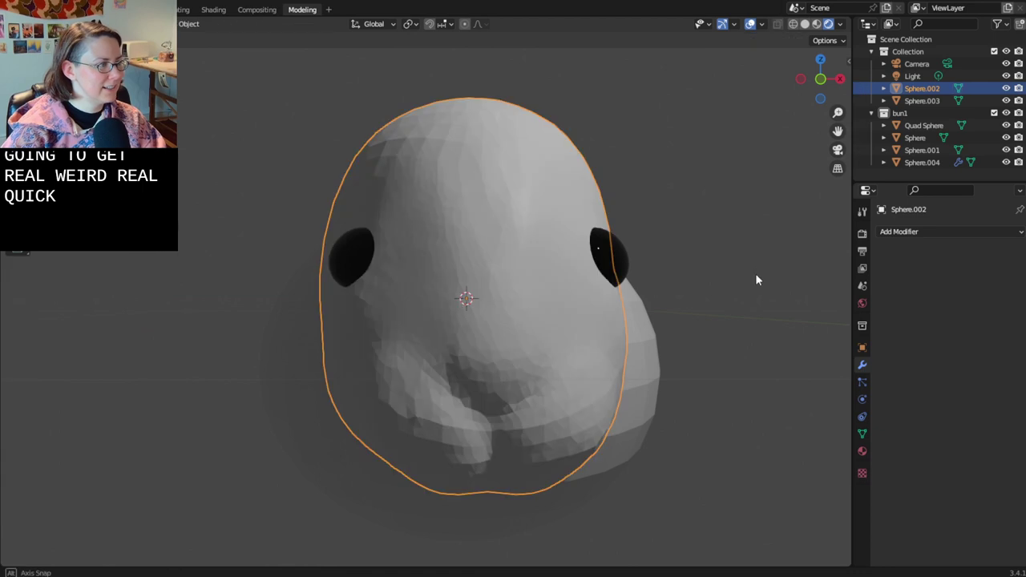
click(359, 265)
middle_drag(361, 268, 362, 275)
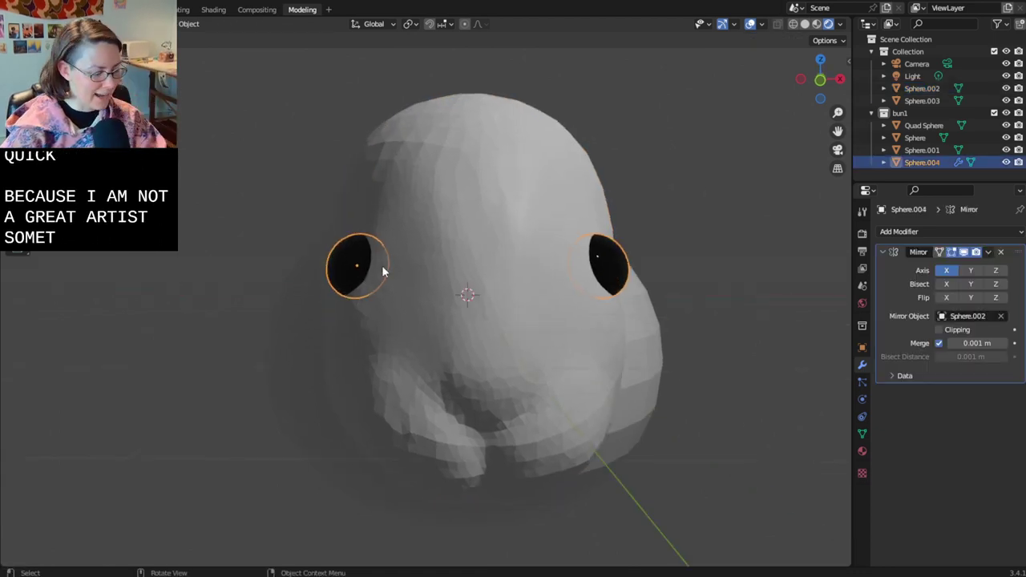
key(s)
click(419, 225)
key(s)
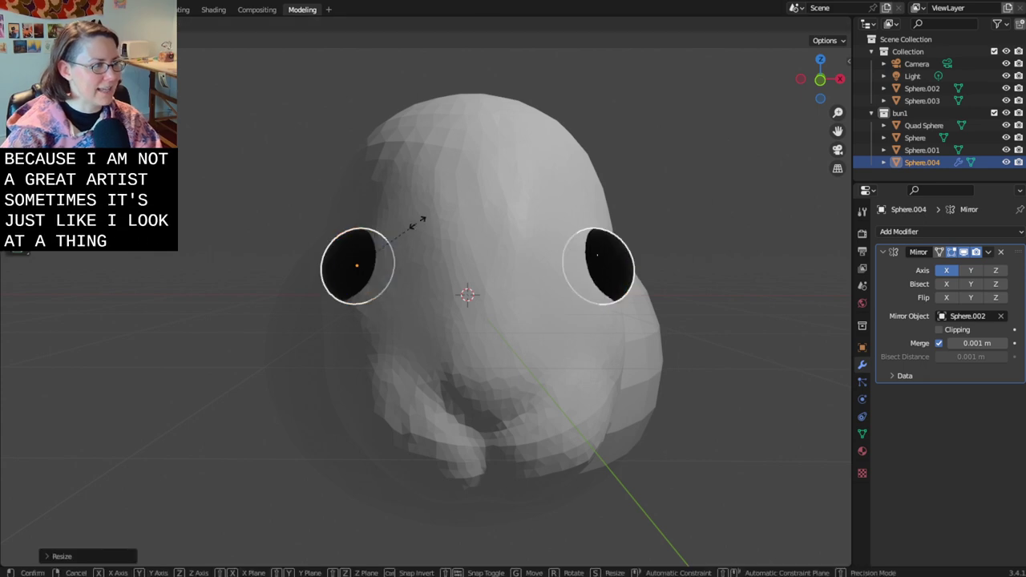
click(449, 142)
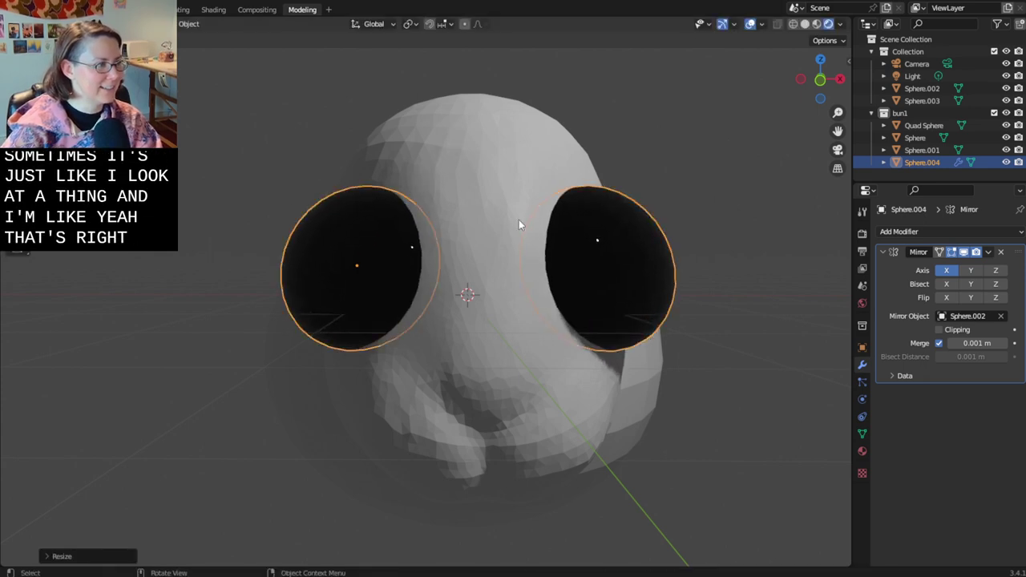
- Save the file, examine the oversized eyes from several angles, and select the eyeball again
middle_drag(522, 225, 767, 368)
click(766, 367)
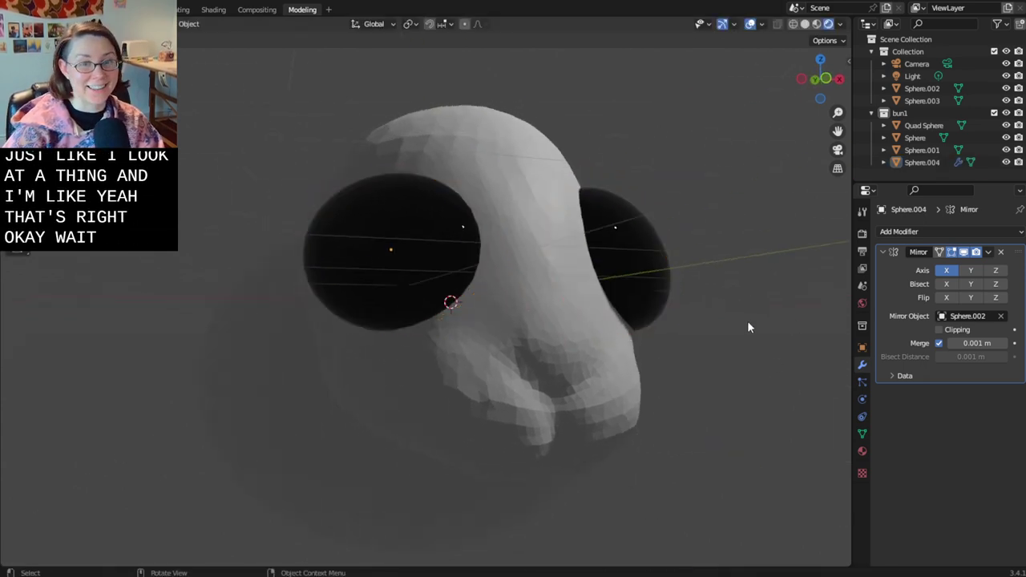
middle_drag(747, 327, 678, 418)
key(ctrl+s)
scroll(680, 430, down, 1)
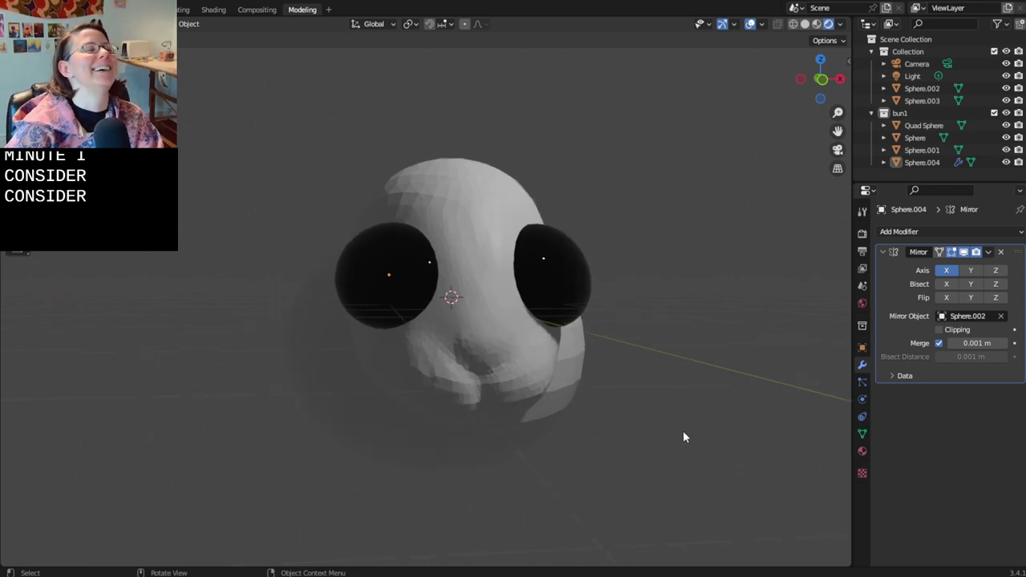
scroll(625, 435, down, 2)
middle_drag(624, 430, 667, 440)
scroll(617, 425, up, 2)
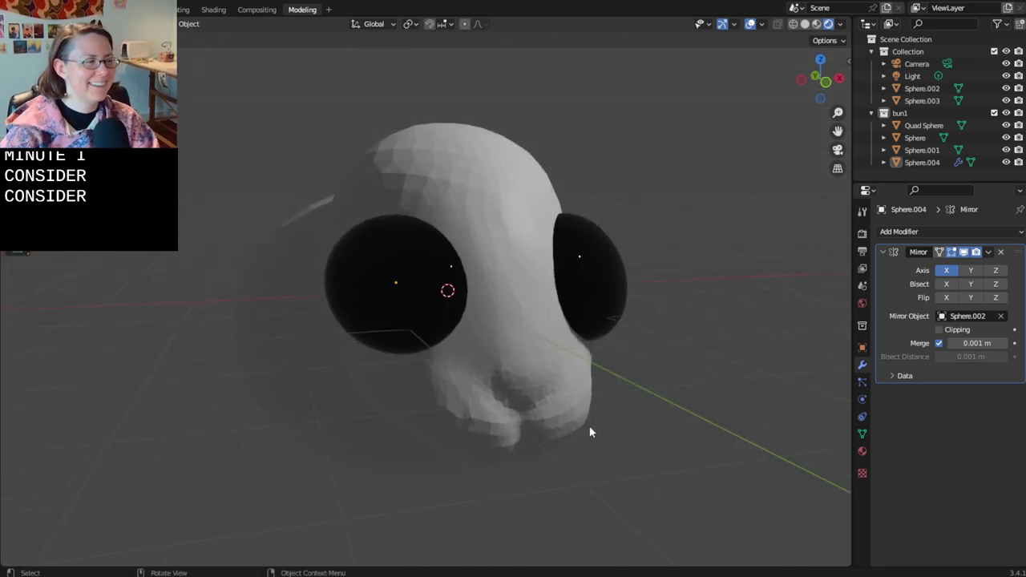
click(355, 295)
scroll(359, 298, up, 2)
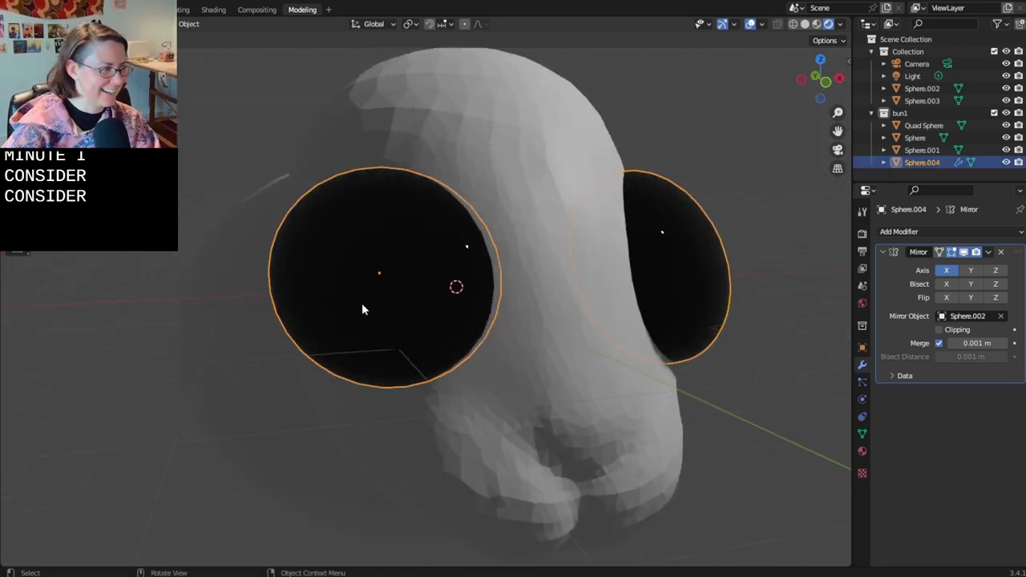
- Try moving the mirrored eyeballs up and inward on the head, and undo the move
middle_drag(366, 305, 332, 360)
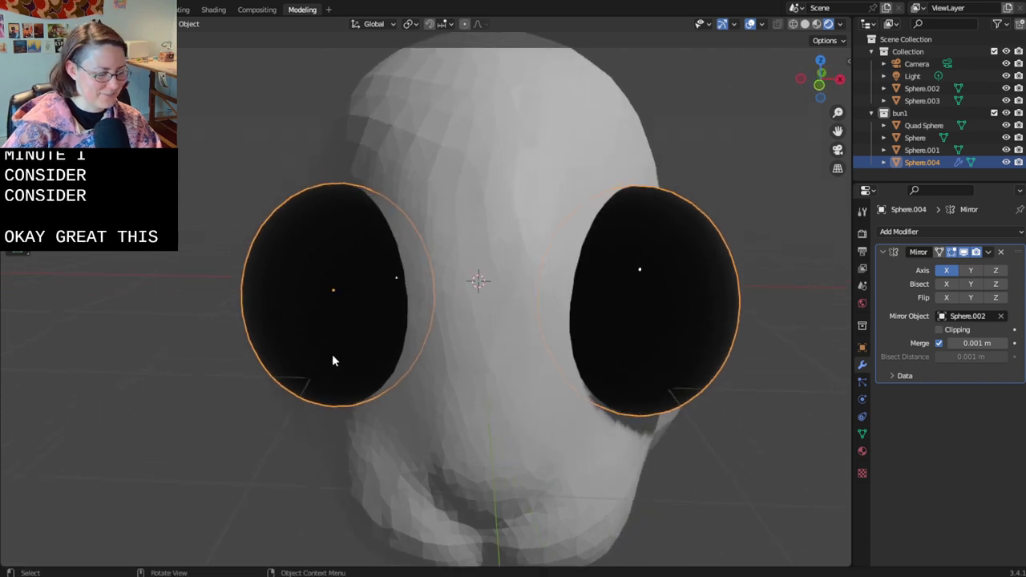
key(g)
key(Escape)
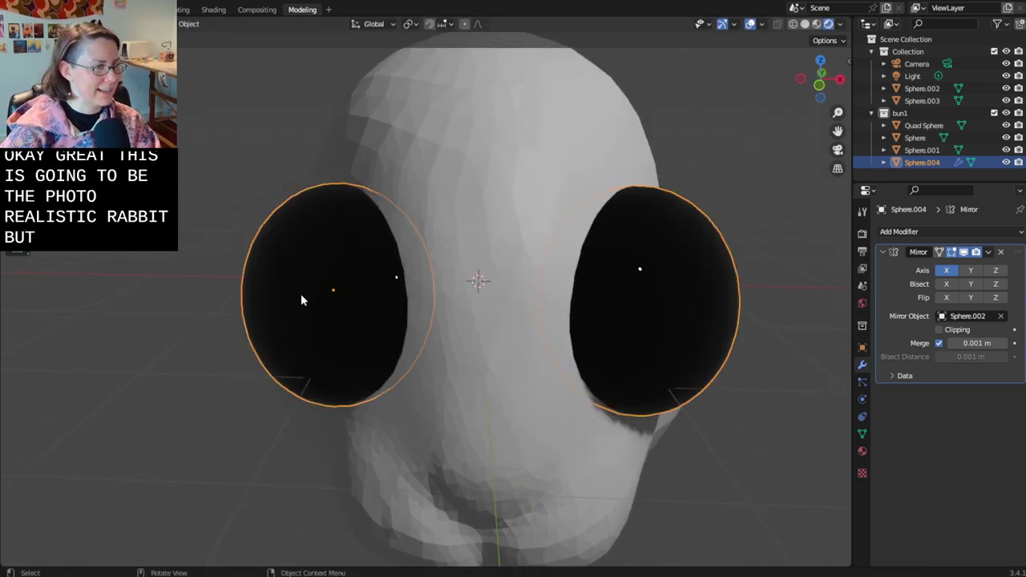
key(g)
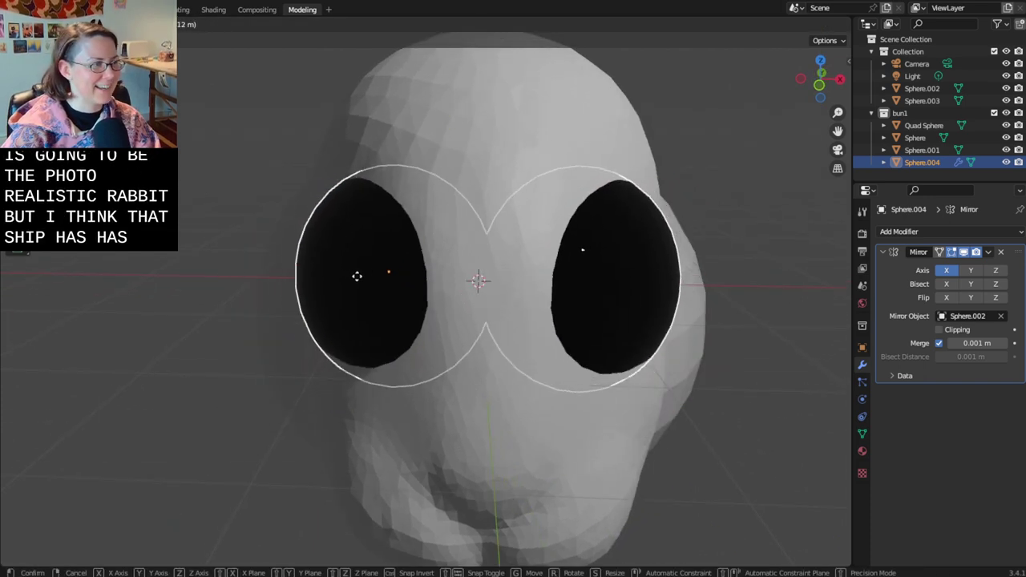
click(372, 268)
middle_drag(366, 343, 407, 373)
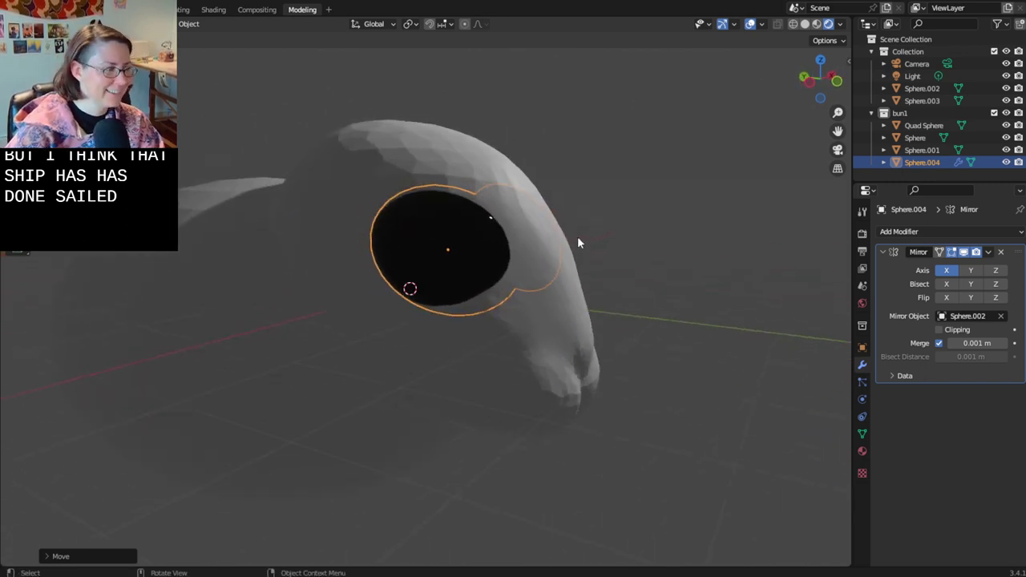
middle_drag(609, 326, 526, 332)
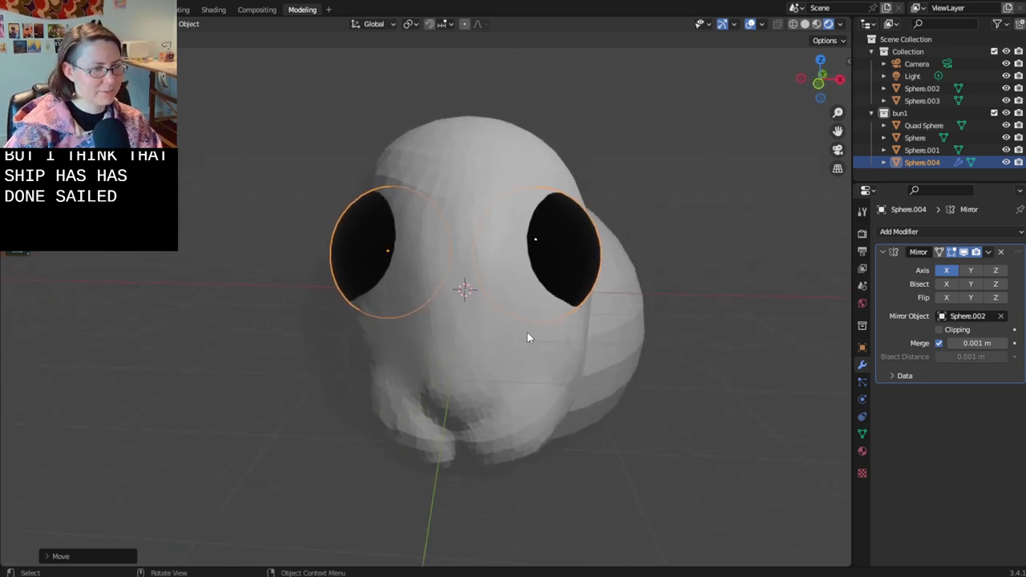
middle_drag(567, 381, 575, 381)
key(ctrl+z)
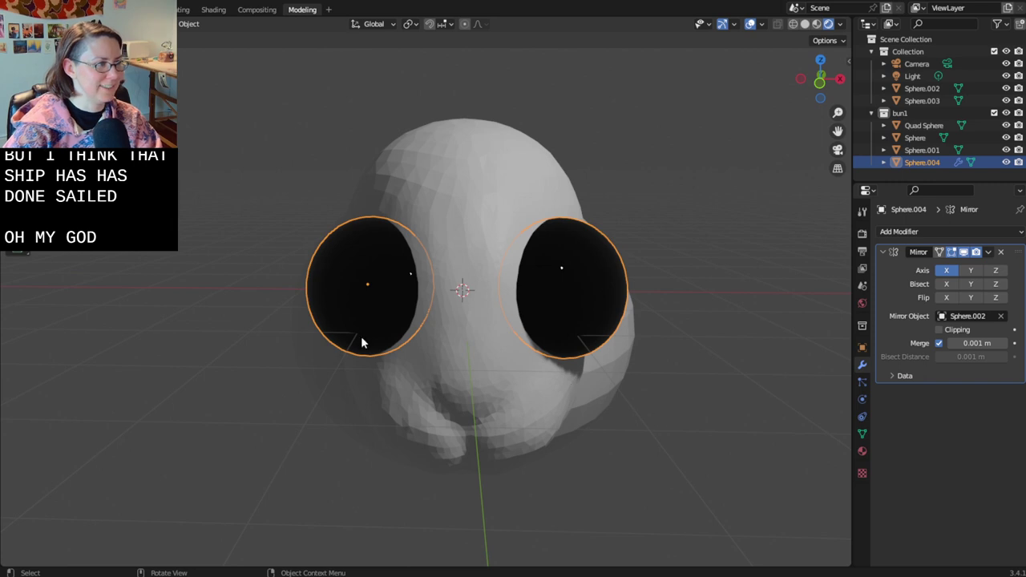
- Deselect the eyeball, save the file, and examine the bulging eyes up close and from several angles
click(276, 433)
middle_drag(276, 433, 192, 424)
key(ctrl+s)
middle_drag(304, 376, 331, 262)
middle_drag(329, 342, 268, 328)
scroll(500, 319, up, 4)
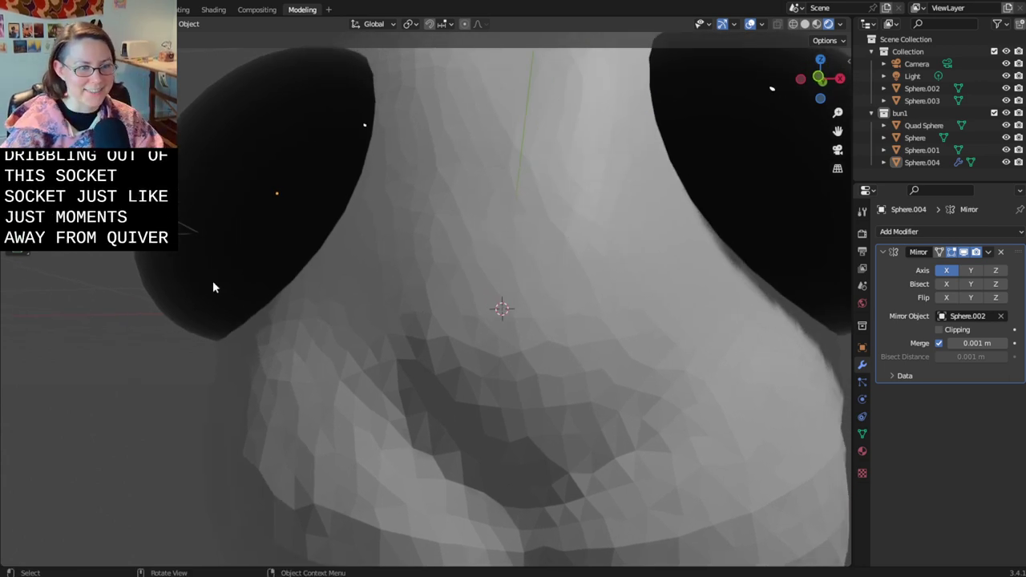
middle_drag(201, 305, 431, 386)
key(ctrl+s)
- Select the head, switch to the Sculpting workspace, and save the file
click(416, 191)
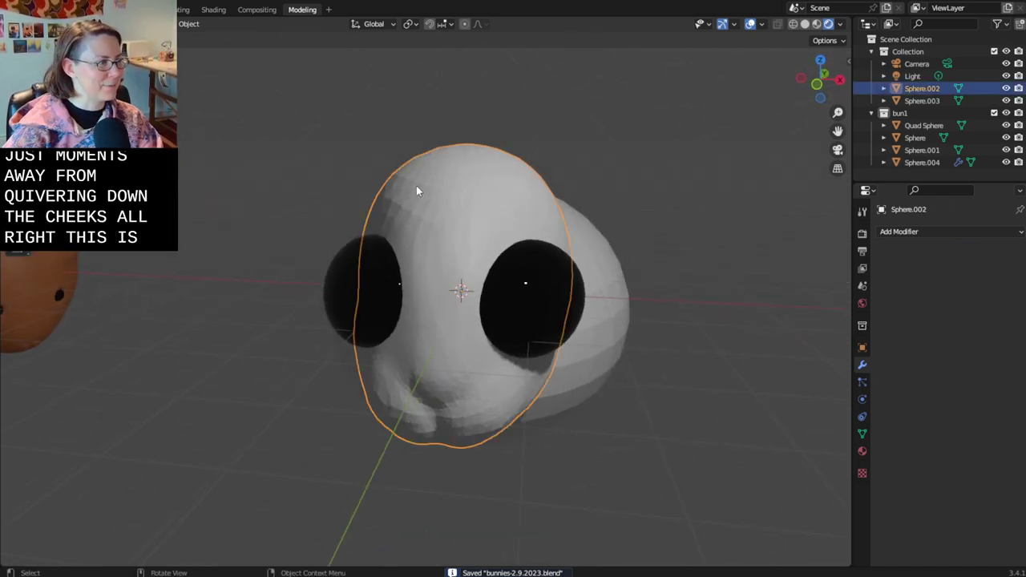
middle_drag(416, 191, 496, 210)
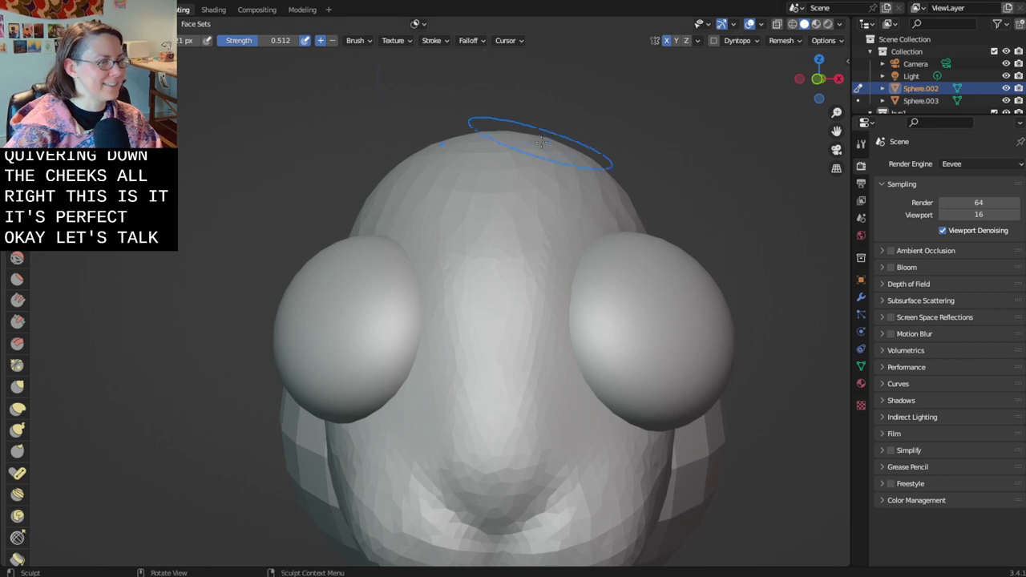
key(ctrl+s)
scroll(742, 206, down, 3)
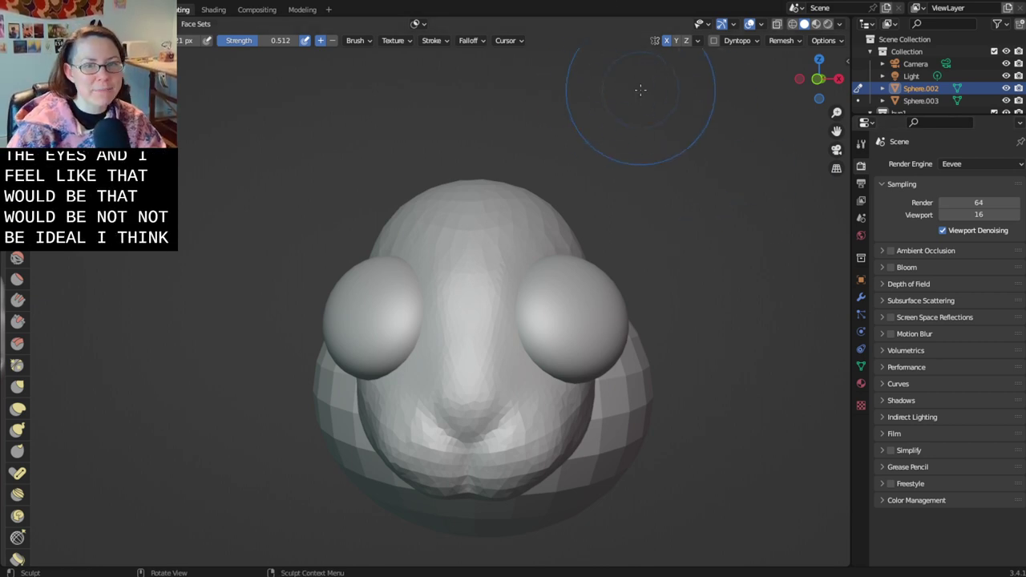
middle_drag(577, 103, 513, 258)
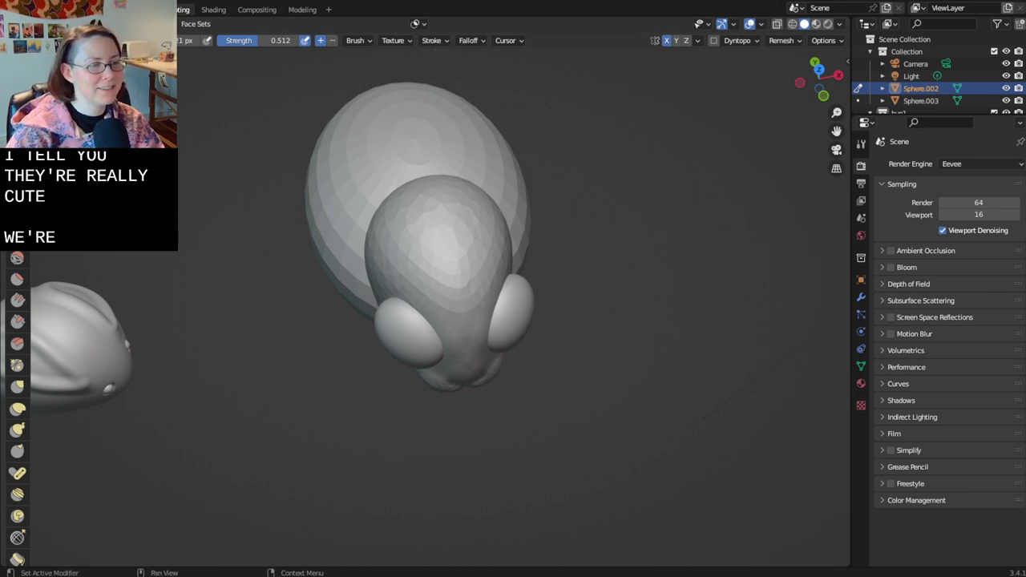
middle_drag(751, 316, 637, 281)
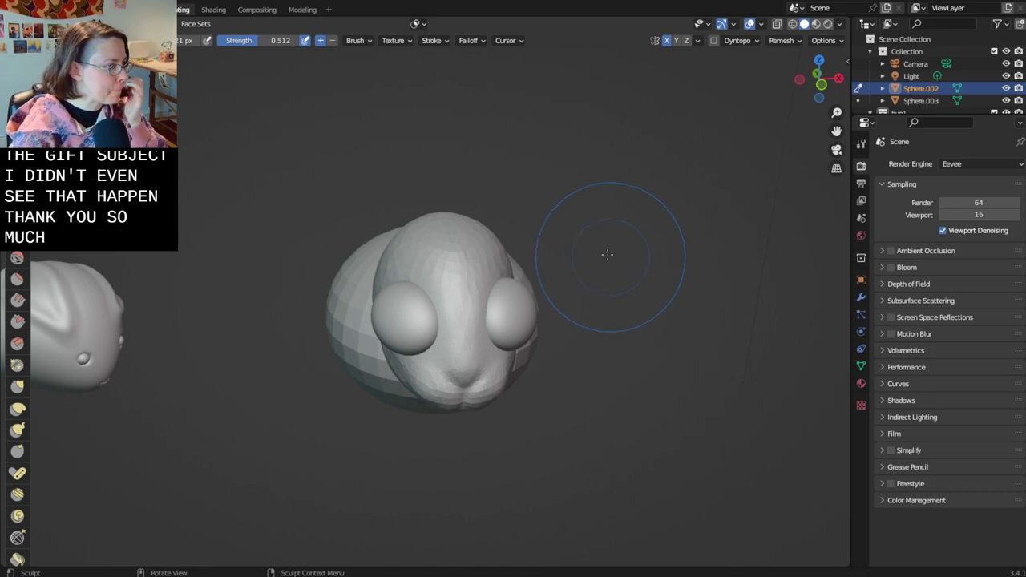
- Try pulling a pair of ears out of the top of the head with a large Grab brush, and undo the strokes
scroll(561, 249, up, 4)
key(g)
scroll(430, 248, up, 1)
mouse_move(430, 248)
middle_down()
mouse_move(443, 256)
mouse_move(366, 206)
mouse_move(481, 229)
mouse_move(390, 222)
mouse_move(393, 155)
mouse_move(412, 252)
mouse_move(410, 237)
middle_up()
key(bracketright)
key(bracketright)
key(bracketright)
scroll(389, 222, down, 2)
mouse_move(412, 239)
mouse_down()
mouse_move(358, 122)
mouse_move(322, 85)
mouse_up()
key(ctrl+z)
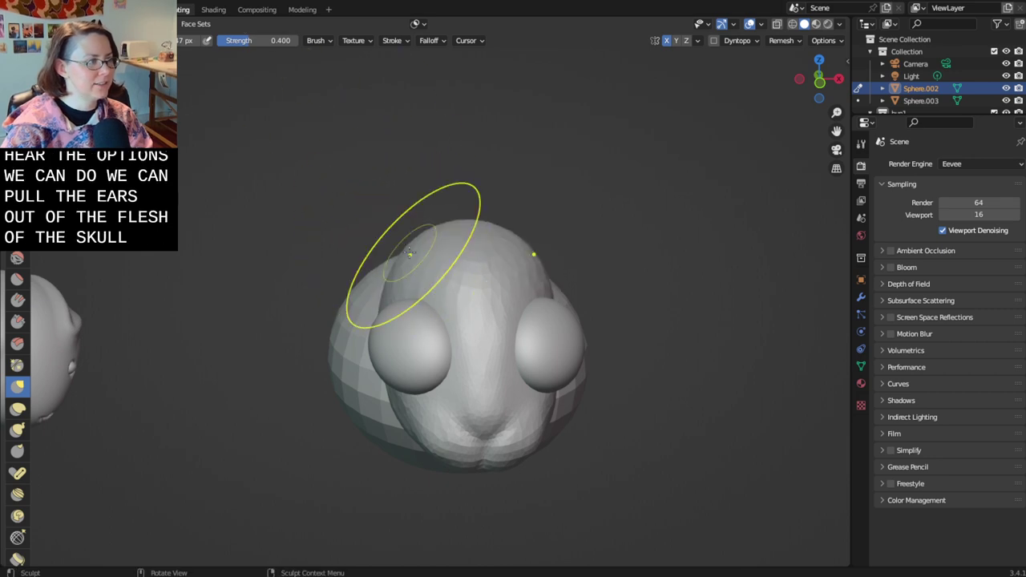
drag(410, 253, 319, 90)
mouse_move(393, 257)
middle_down()
mouse_move(295, 219)
mouse_move(423, 233)
mouse_move(413, 272)
middle_up()
key(ctrl+z)
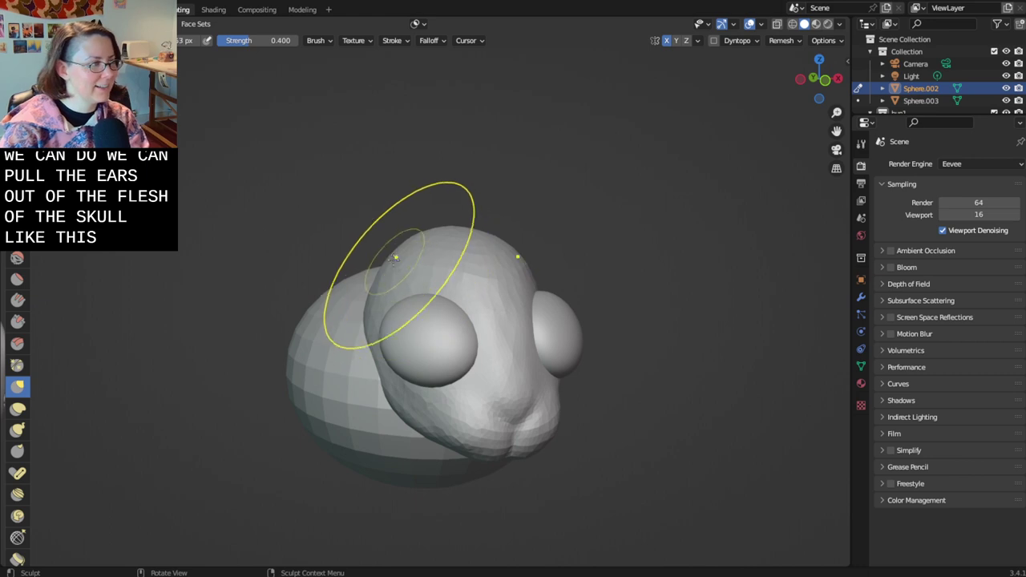
- Set the Grab brush to a 67 px radius and 0.675 strength, try pulling narrow pointed ears from the skull, and undo them
key(bracketleft)
key(bracketleft)
key(bracketleft)
key(bracketleft)
key(bracketleft)
right_click(374, 264)
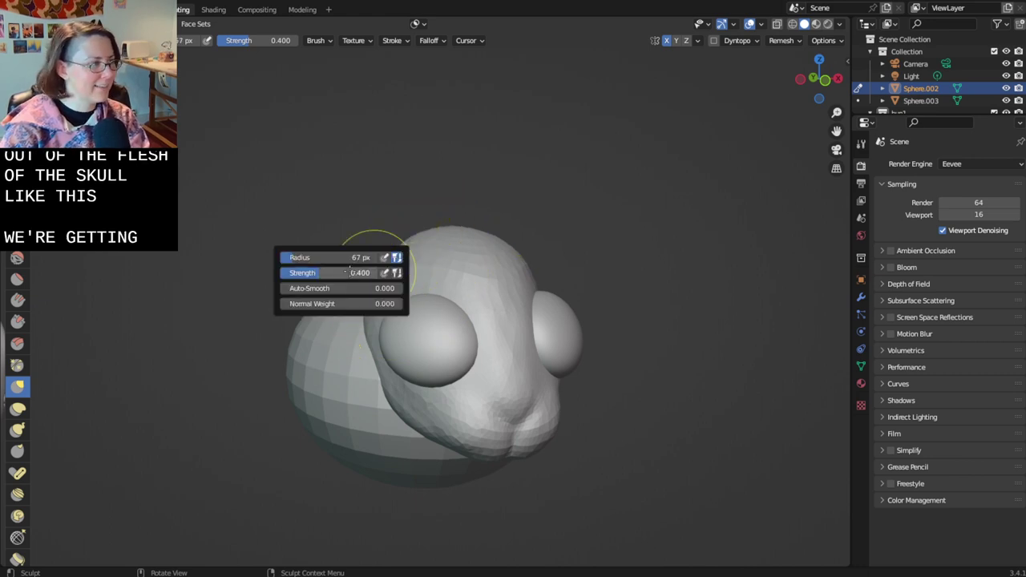
drag(325, 272, 358, 272)
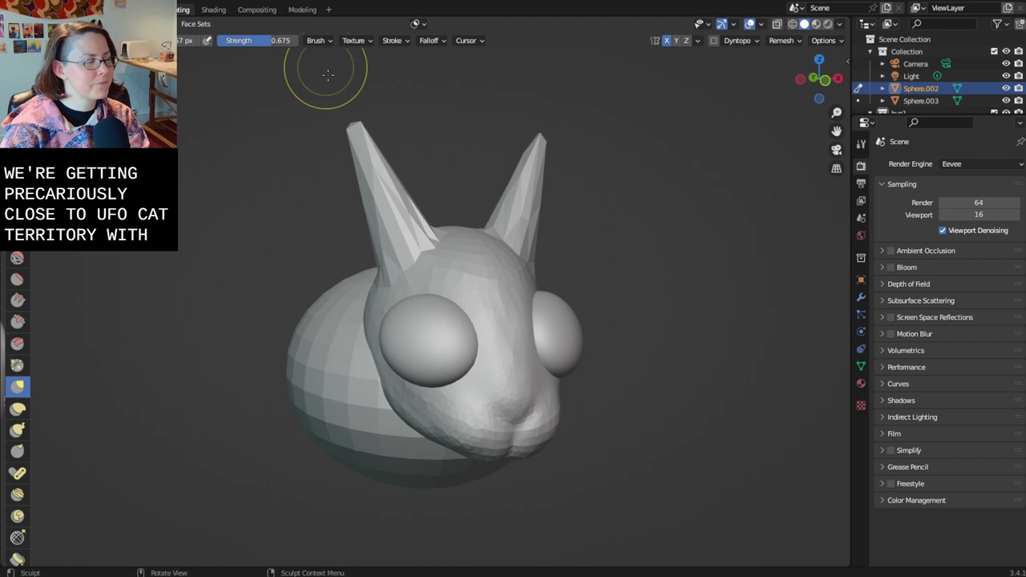
middle_drag(297, 57, 307, 226)
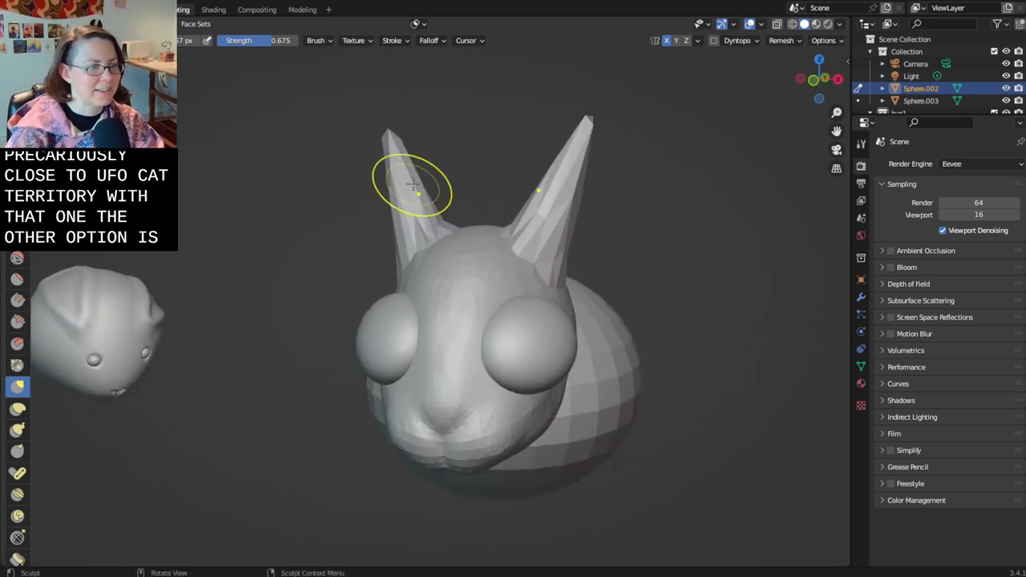
key(ctrl+z)
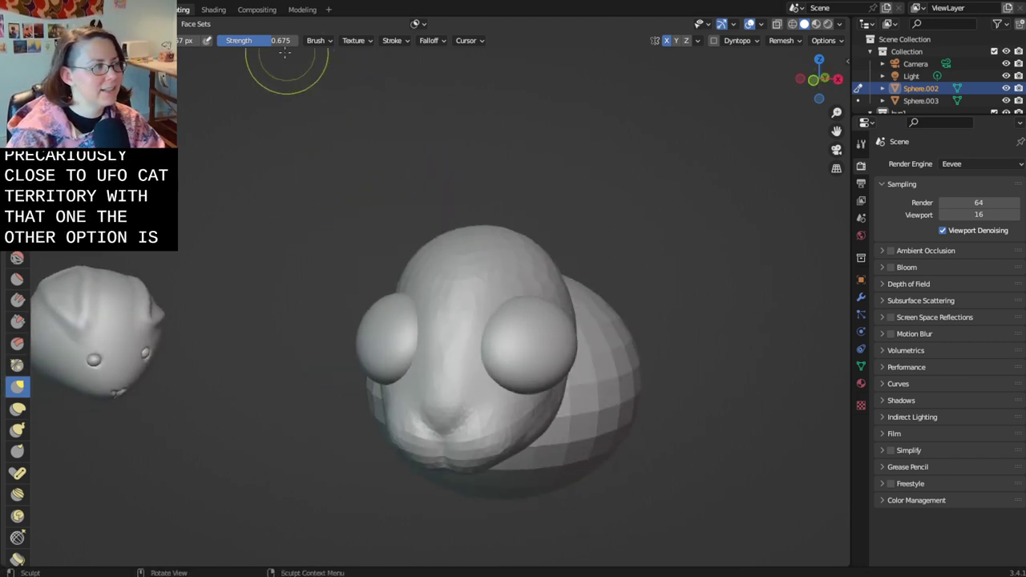
- Return to Object Mode in the Modeling workspace and deselect the head
click(301, 10)
key(Tab)
click(666, 232)
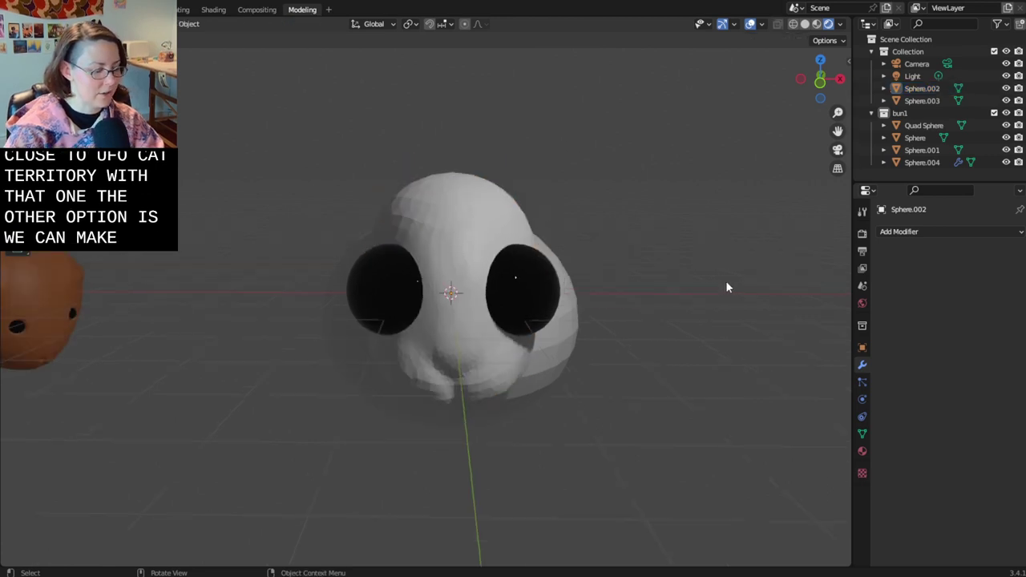
middle_drag(727, 287, 647, 315)
- Try adding a cone mesh for the ears, and undo the addition
key(shift+a)
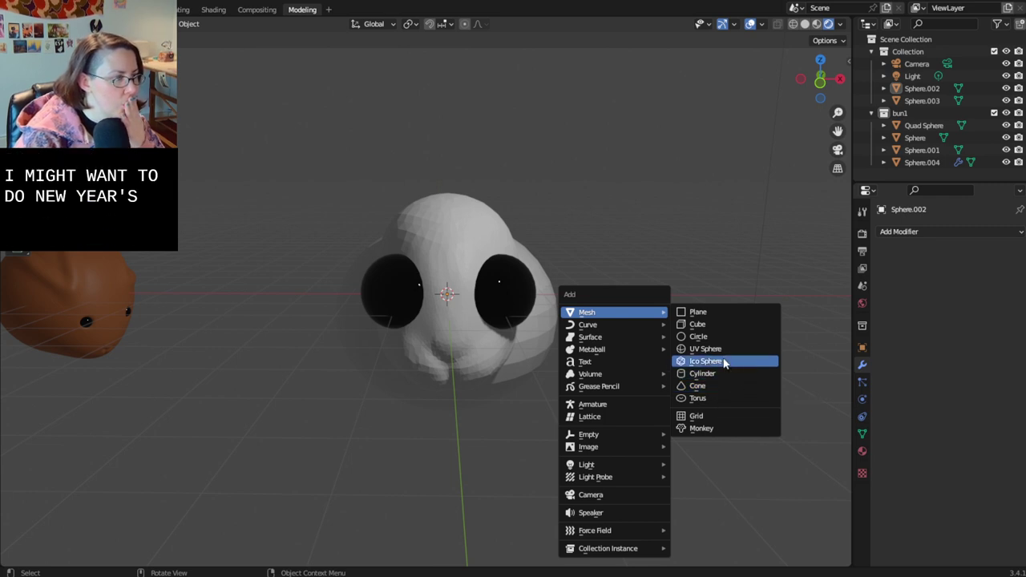
click(724, 386)
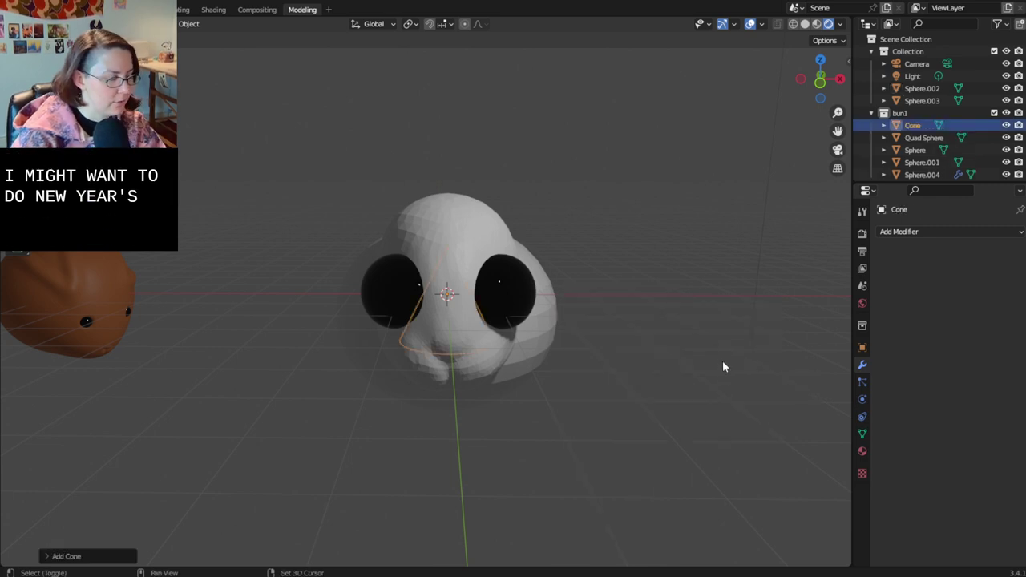
key(ctrl+z)
key(ctrl+z)
- Clear the selection and save the file
click(665, 338)
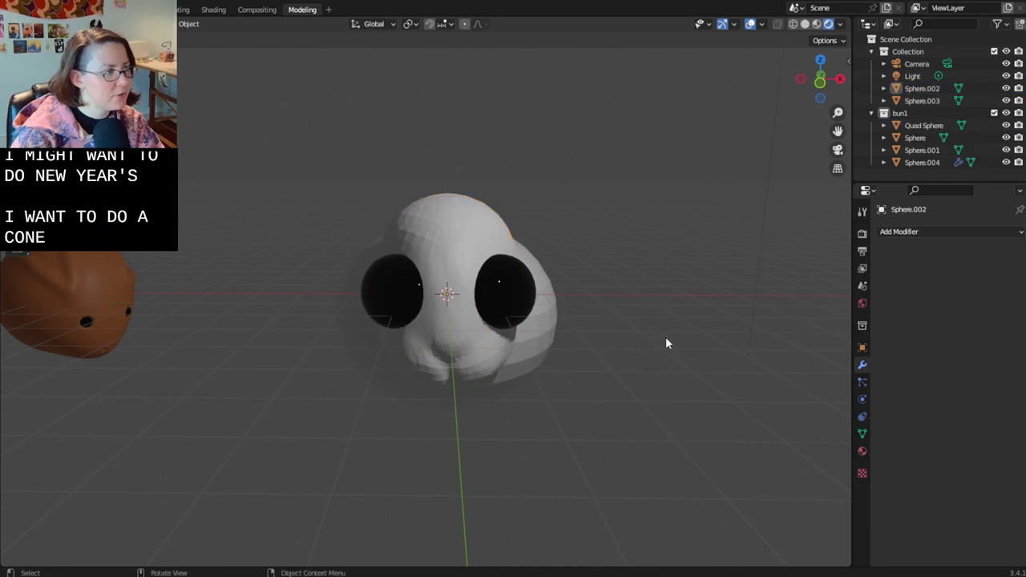
key(ctrl+a)
click(676, 339)
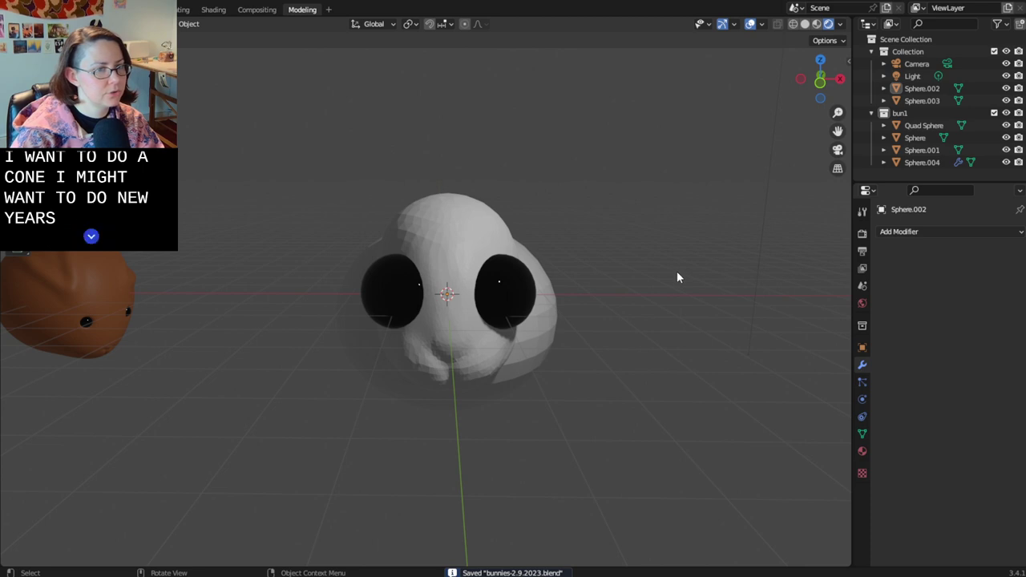
key(ctrl+a)
click(677, 273)
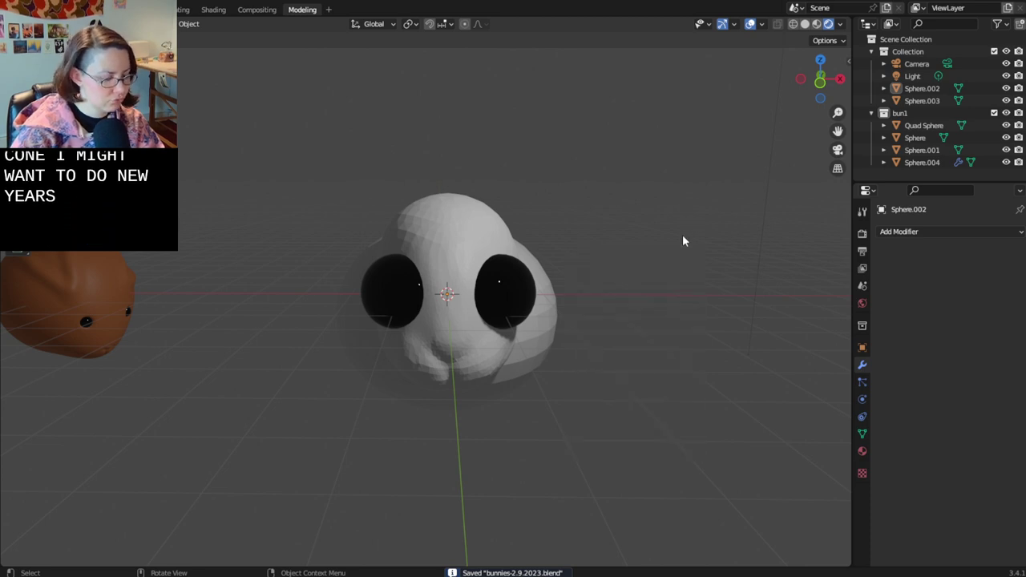
- Add a UV sphere and move it above one side of the head as the base for an ear
key(shift+a)
mouse_move(682, 238)
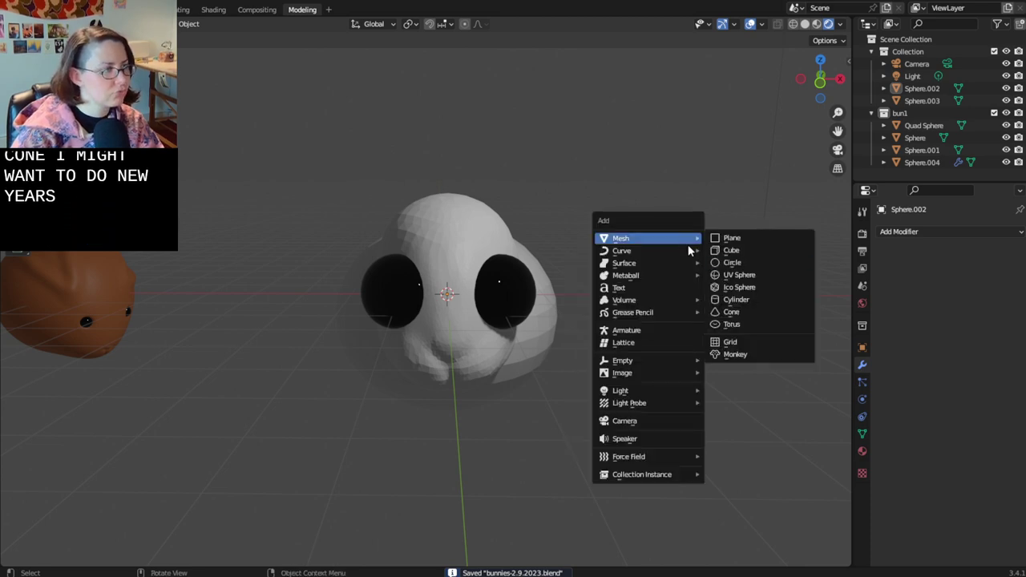
click(747, 275)
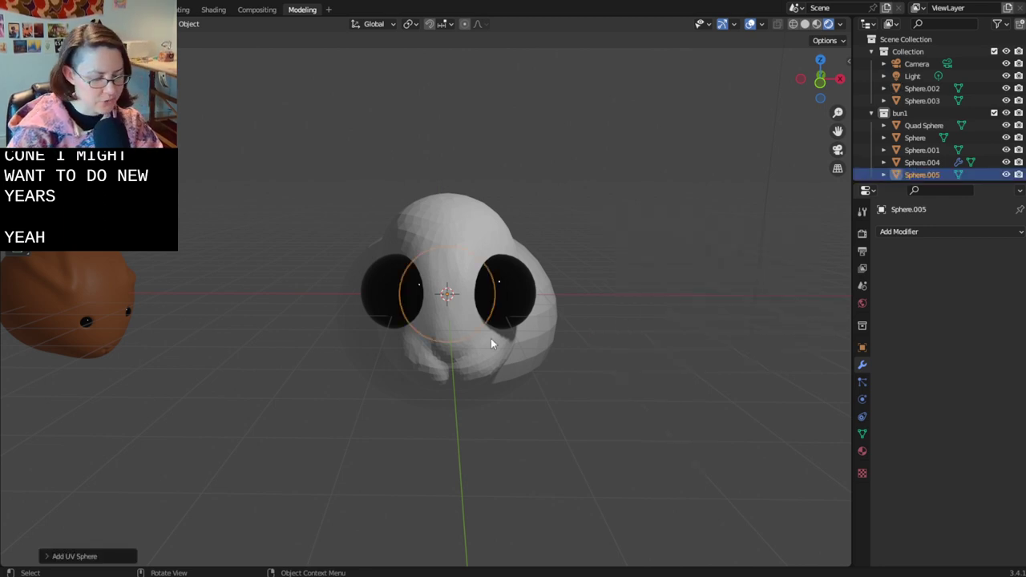
key(g)
click(476, 233)
middle_drag(476, 233, 467, 255)
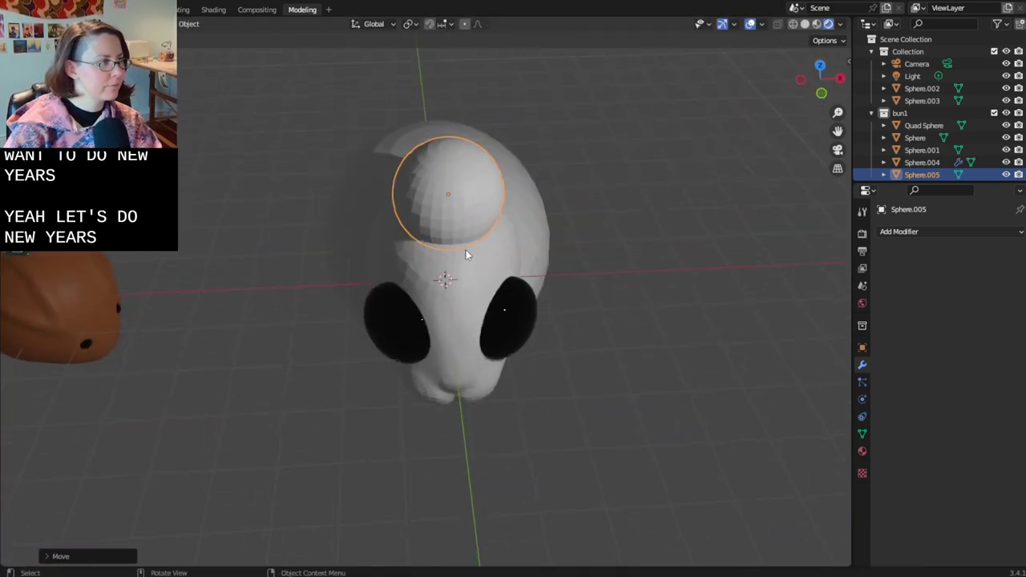
key(g)
click(341, 225)
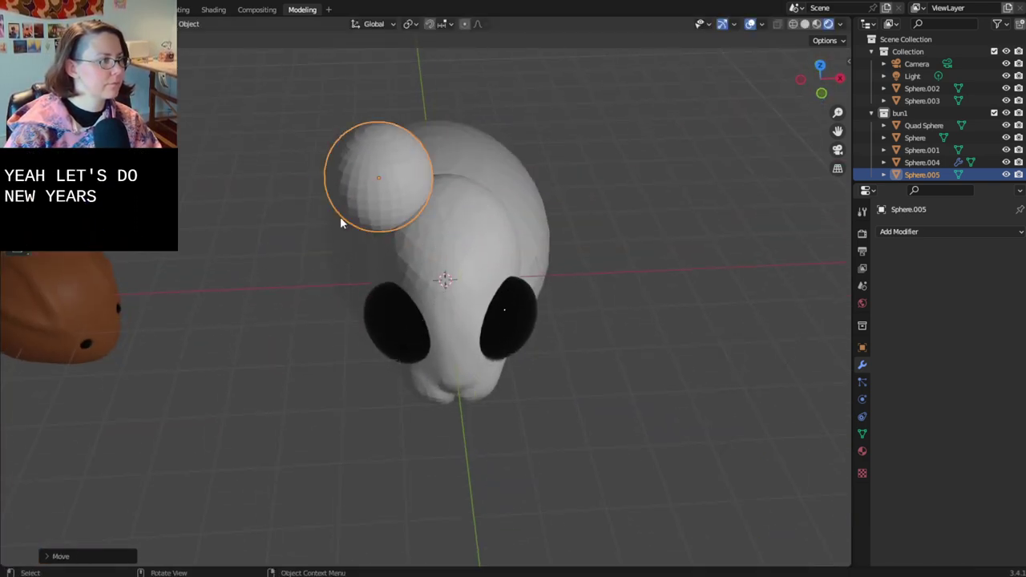
middle_drag(341, 224, 495, 276)
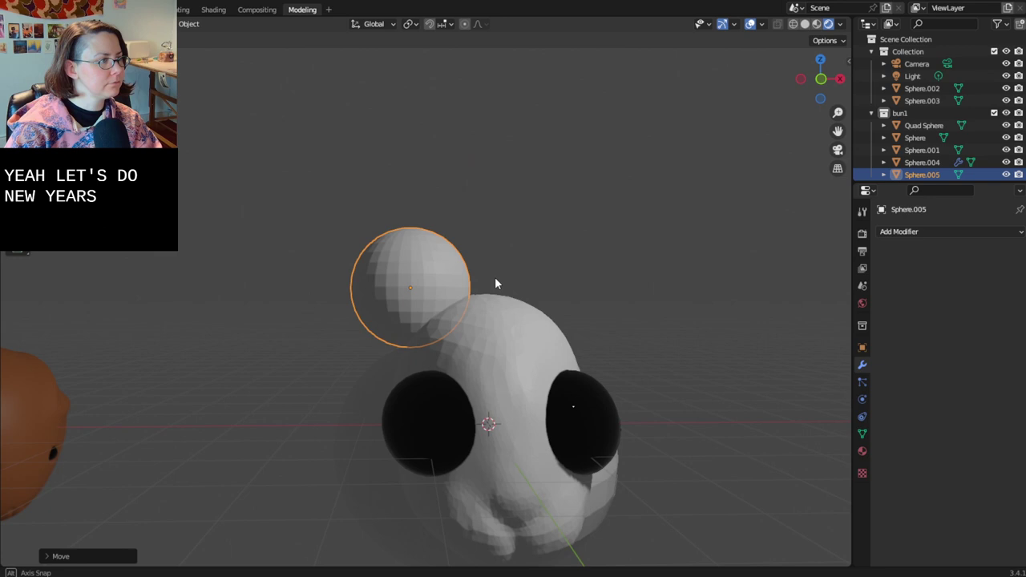
- Add a Mirror modifier to the ear sphere, using the head as the mirror object
click(917, 231)
click(789, 373)
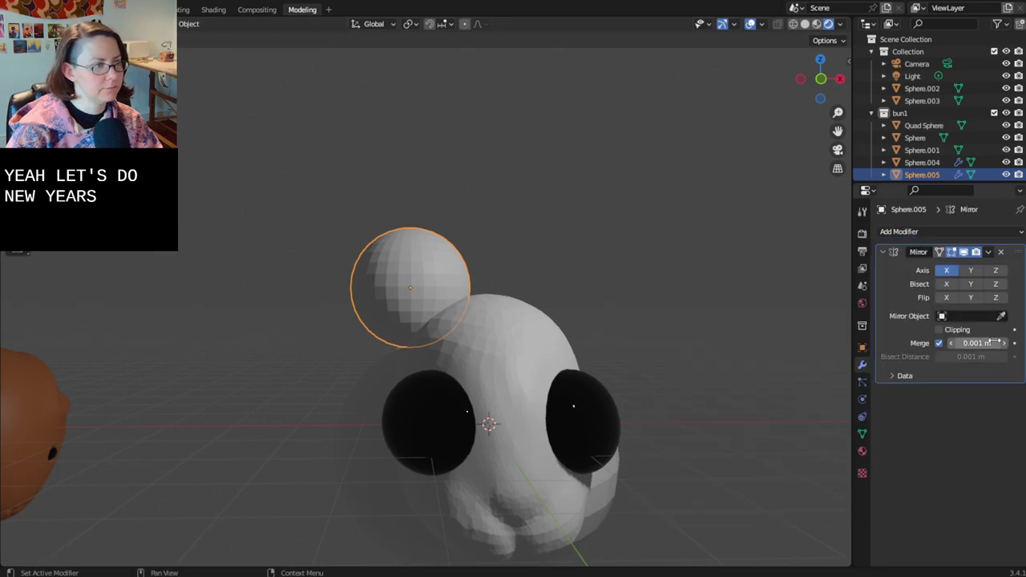
click(1000, 317)
click(493, 338)
middle_drag(642, 332, 419, 294)
- Switch to the Sculpting workspace and examine the pair of ear spheres on the head from the front
key(Tab)
key(Tab)
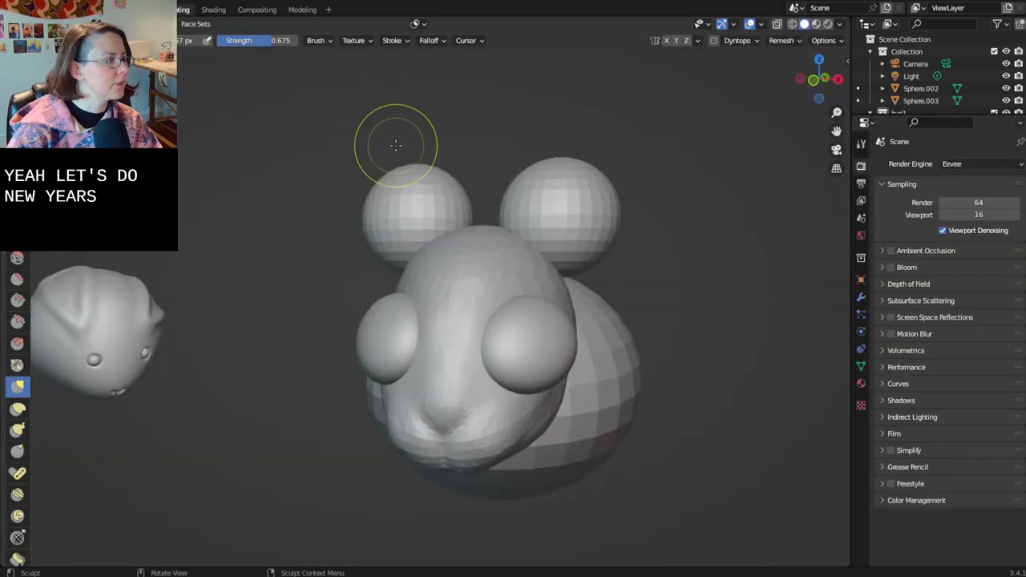
mouse_move(395, 145)
middle_down()
mouse_move(457, 153)
mouse_move(422, 139)
mouse_move(438, 144)
mouse_move(540, 192)
middle_up()
middle_drag(607, 210, 598, 213)
scroll(804, 257, up, 2)
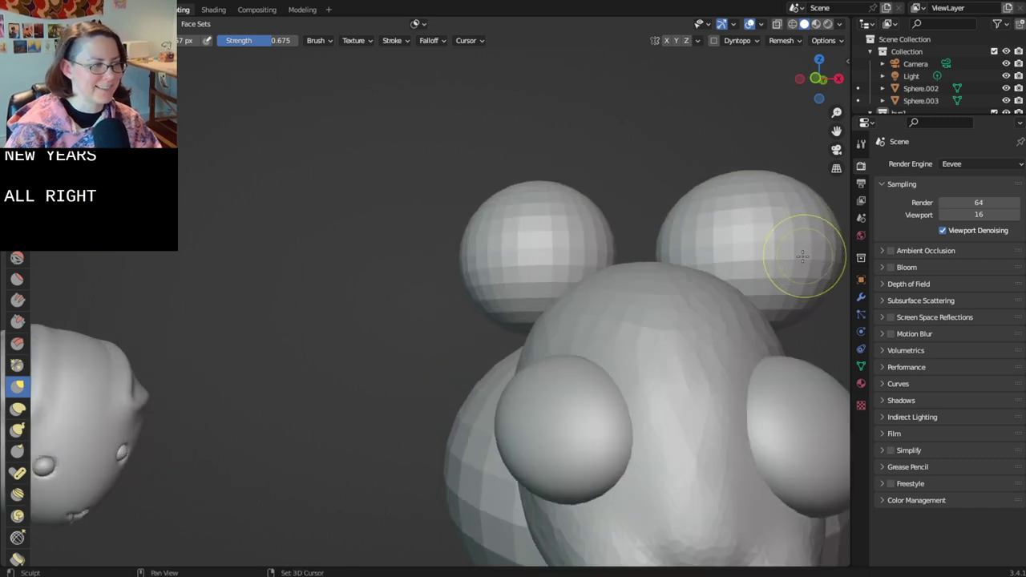
shift+middle_drag(772, 243, 649, 162)
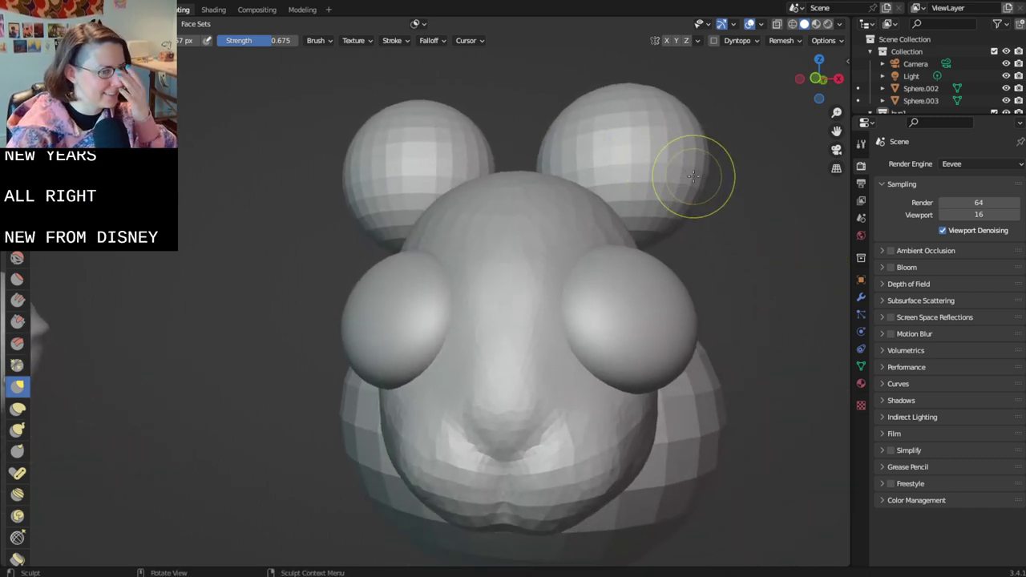
scroll(590, 85, down, 3)
mouse_move(591, 85)
middle_down()
mouse_move(508, 195)
mouse_move(641, 308)
mouse_move(601, 237)
middle_up()
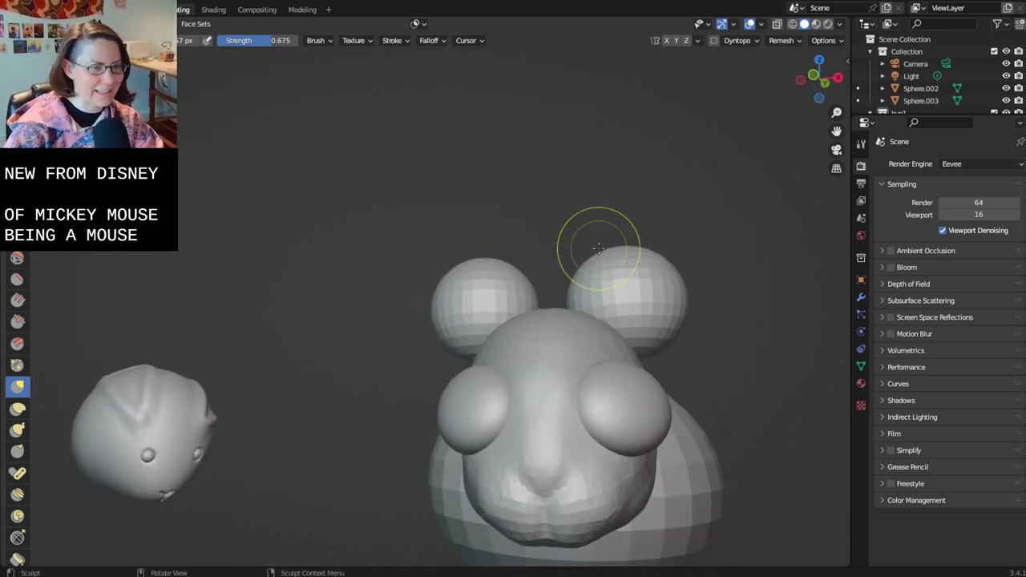
- Enlarge the Grab brush until it is wider than one ear sphere
key(bracketright)
key(bracketright)
key(bracketright)
key(bracketright)
key(bracketright)
key(bracketright)
key(bracketright)
key(bracketright)
key(bracketright)
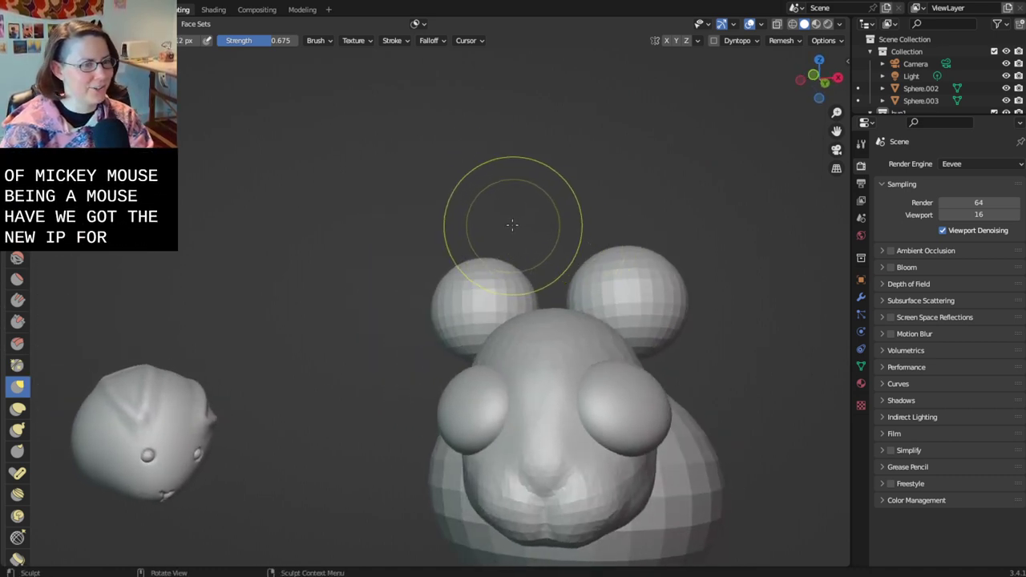
- Try pulling the top of the ear sphere upward and outward into a long ear, undoing each attempt
mouse_move(474, 197)
middle_down()
mouse_move(501, 229)
mouse_move(545, 339)
mouse_move(502, 337)
mouse_move(470, 200)
mouse_move(470, 97)
mouse_move(428, 69)
mouse_move(423, 48)
middle_up()
mouse_move(424, 50)
mouse_down()
mouse_move(255, 7)
mouse_move(108, 8)
mouse_move(468, 251)
mouse_up()
mouse_move(468, 251)
middle_down()
mouse_move(480, 275)
mouse_move(561, 297)
mouse_move(532, 364)
mouse_move(293, 46)
middle_up()
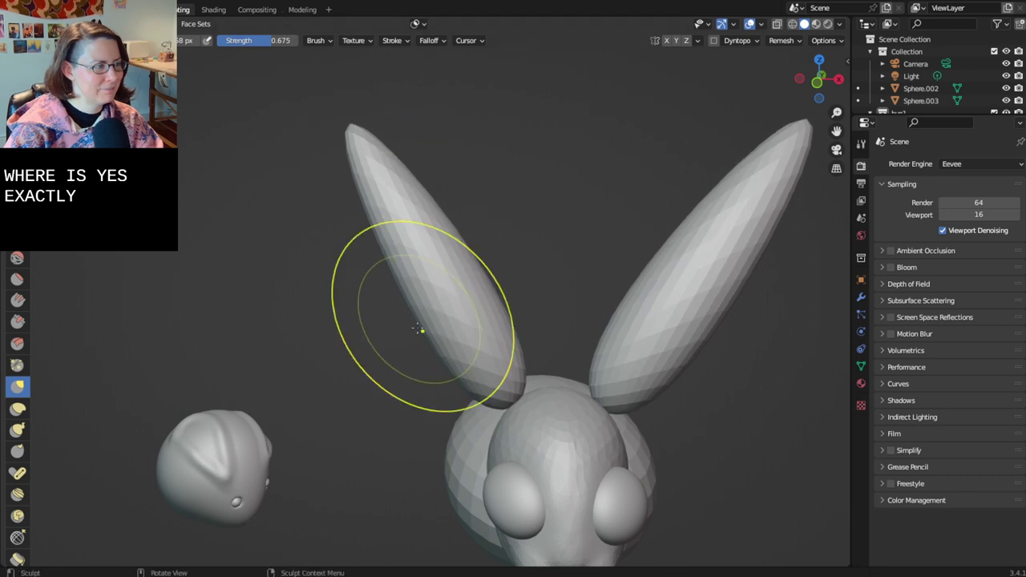
scroll(411, 313, down, 4)
middle_drag(386, 275, 450, 288)
key(ctrl+z)
scroll(452, 289, up, 6)
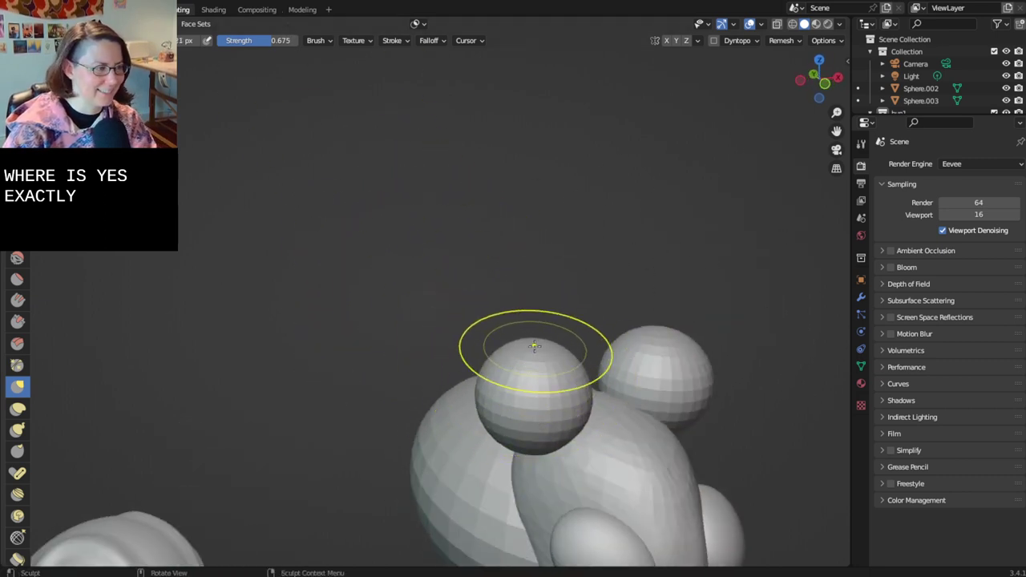
middle_drag(534, 346, 524, 341)
drag(525, 352, 434, 122)
key(ctrl+z)
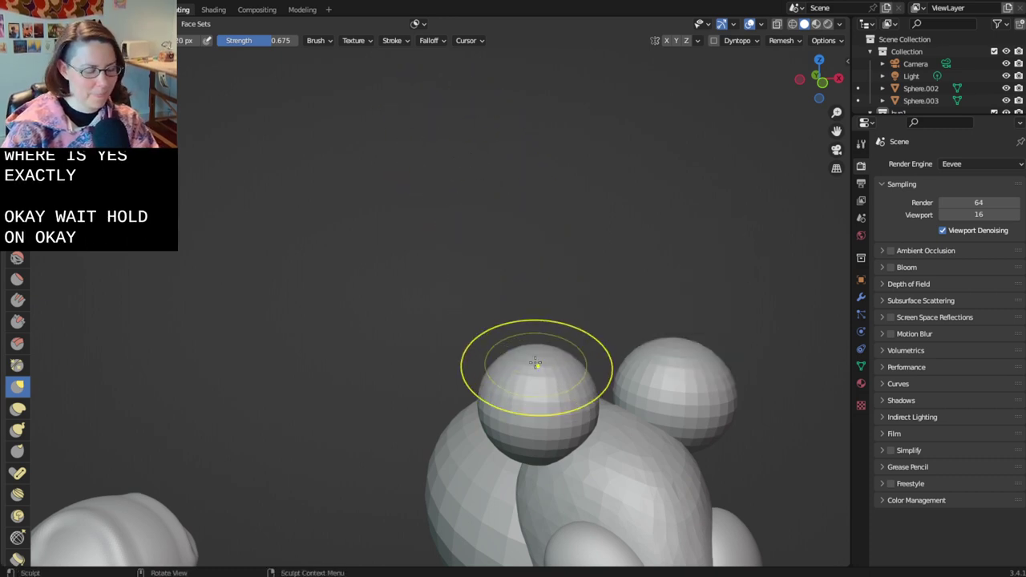
- Enlarge the Grab brush slightly and pull the ear sphere upward into a long tapered ear, adjusting its base
key(bracketright)
mouse_move(533, 365)
middle_down()
mouse_move(481, 366)
mouse_move(447, 292)
middle_up()
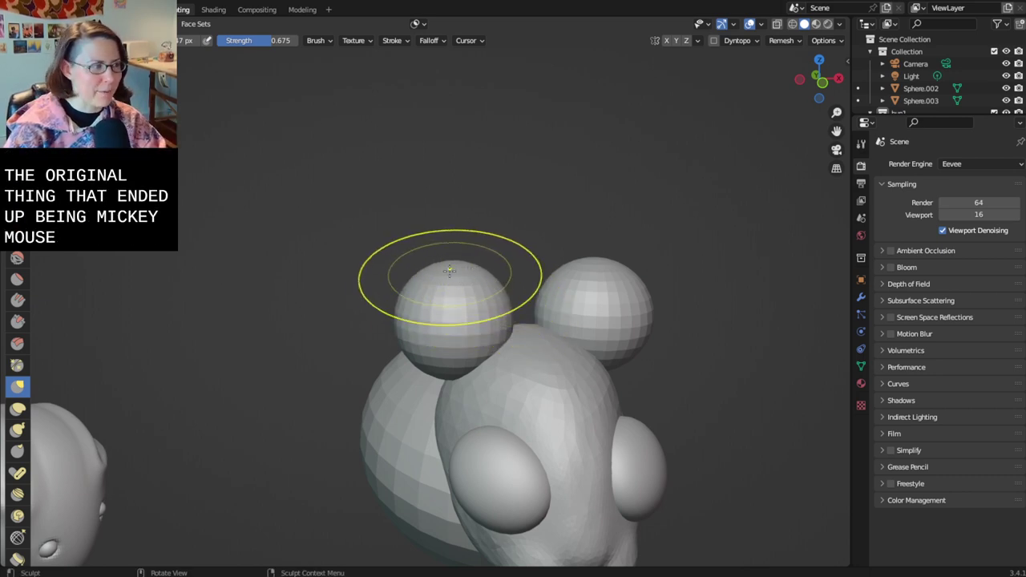
mouse_move(433, 268)
mouse_down()
mouse_move(404, 213)
mouse_move(389, 84)
mouse_move(374, 84)
mouse_up()
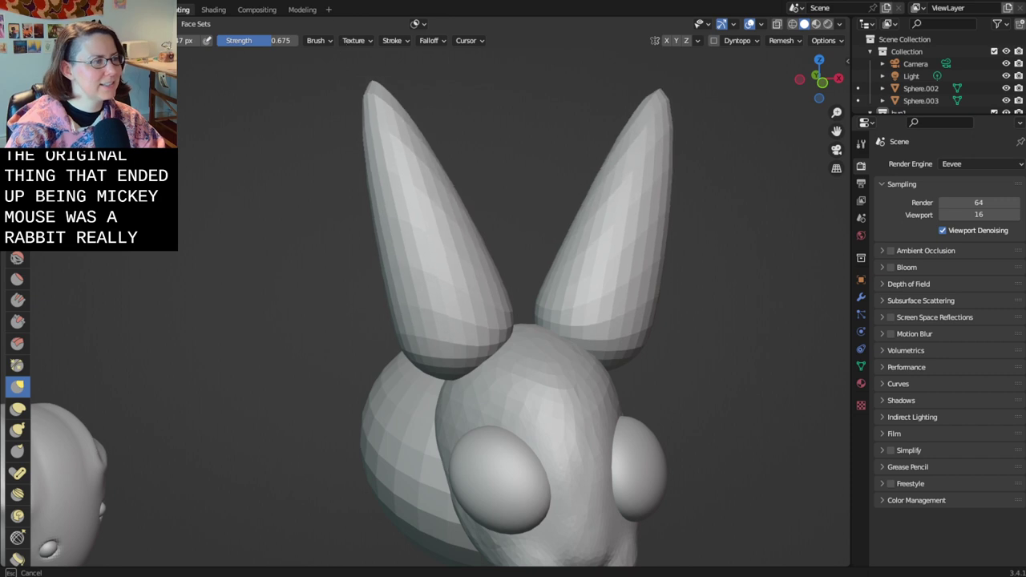
scroll(370, 151, down, 2)
mouse_move(370, 156)
middle_down()
mouse_move(327, 158)
mouse_move(368, 167)
middle_up()
drag(421, 324, 428, 339)
scroll(431, 359, up, 3)
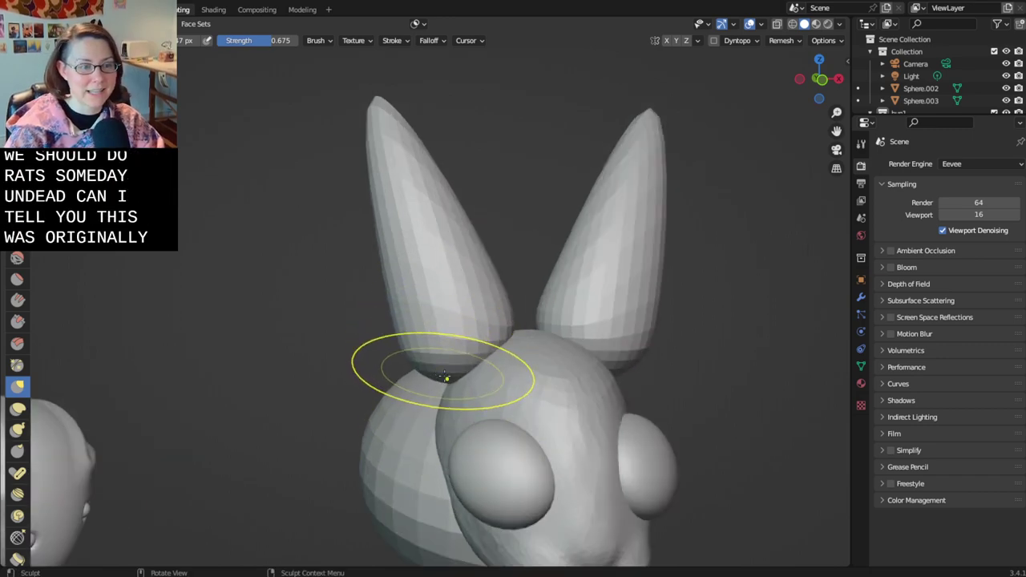
- Push the back edge of the ear forward in side view to slim and curve its profile
mouse_move(445, 377)
middle_down()
mouse_move(407, 373)
mouse_move(427, 357)
middle_up()
middle_drag(377, 330, 407, 305)
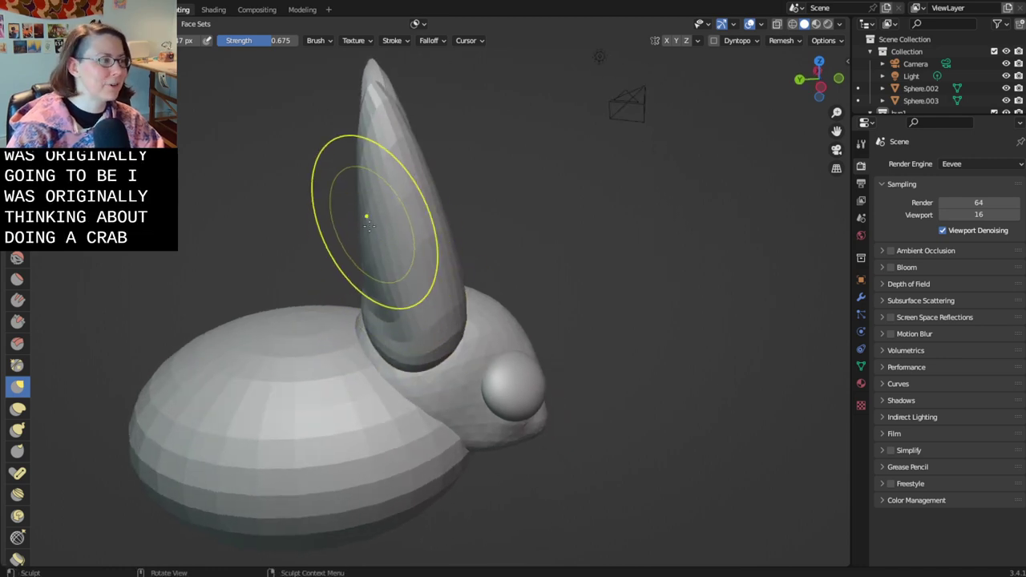
middle_drag(371, 269, 376, 299)
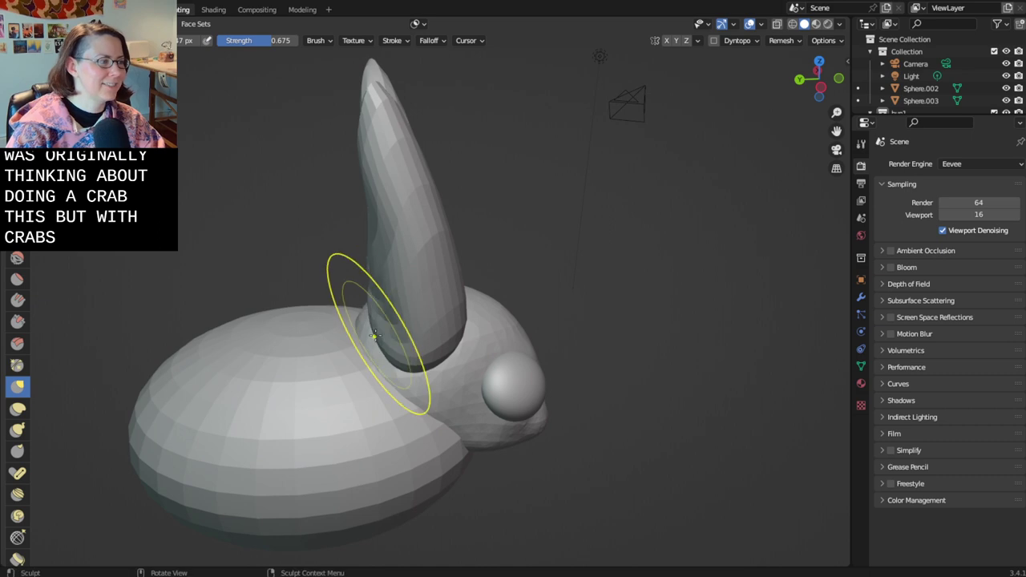
drag(344, 137, 368, 157)
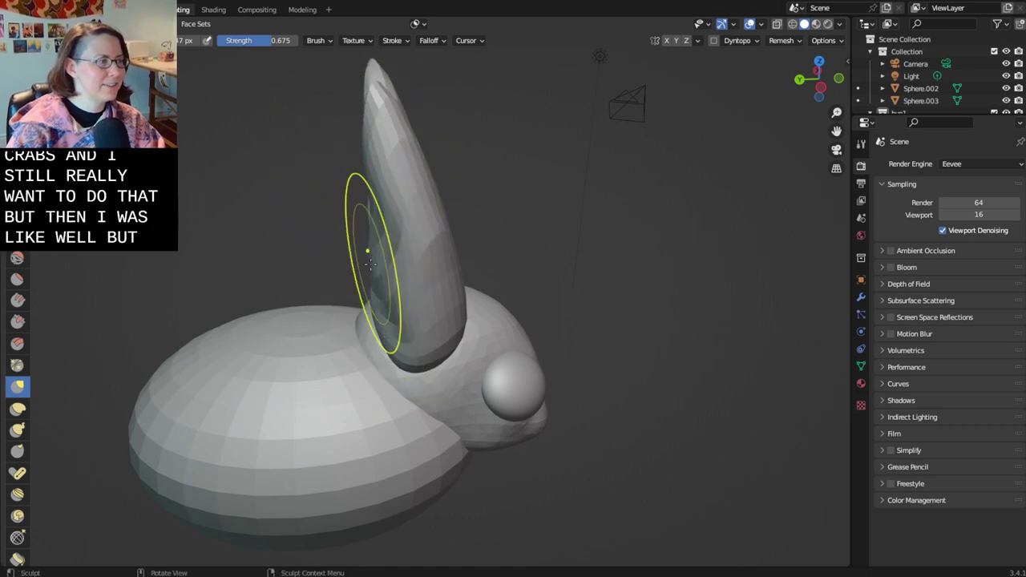
middle_drag(383, 286, 378, 305)
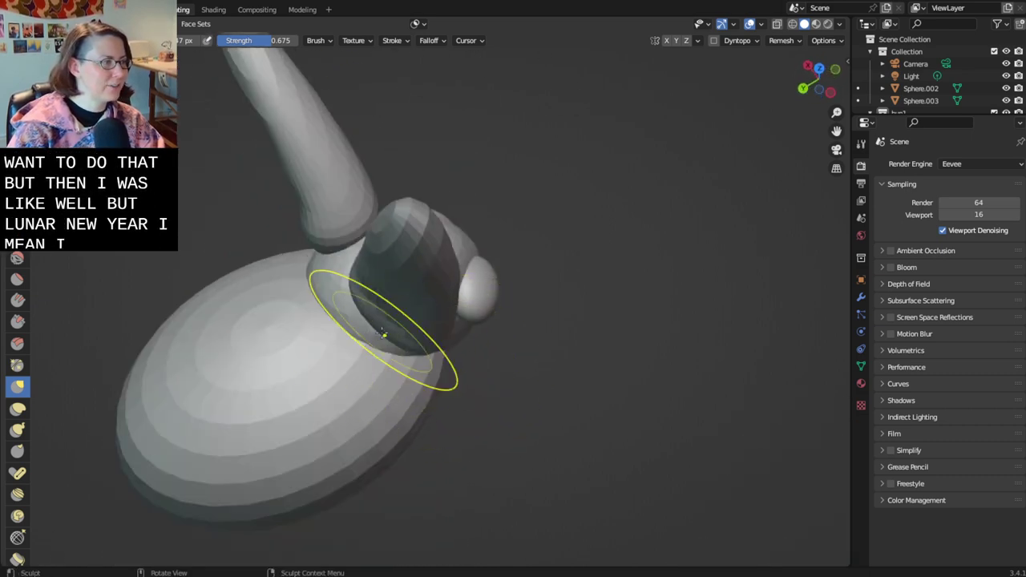
- Pull the lower end of the ear down into the head so its base narrows and tucks into the skull
mouse_move(383, 264)
middle_down()
mouse_move(374, 174)
mouse_move(376, 229)
mouse_move(211, 222)
mouse_move(189, 233)
middle_up()
middle_drag(339, 295, 402, 294)
drag(419, 352, 433, 387)
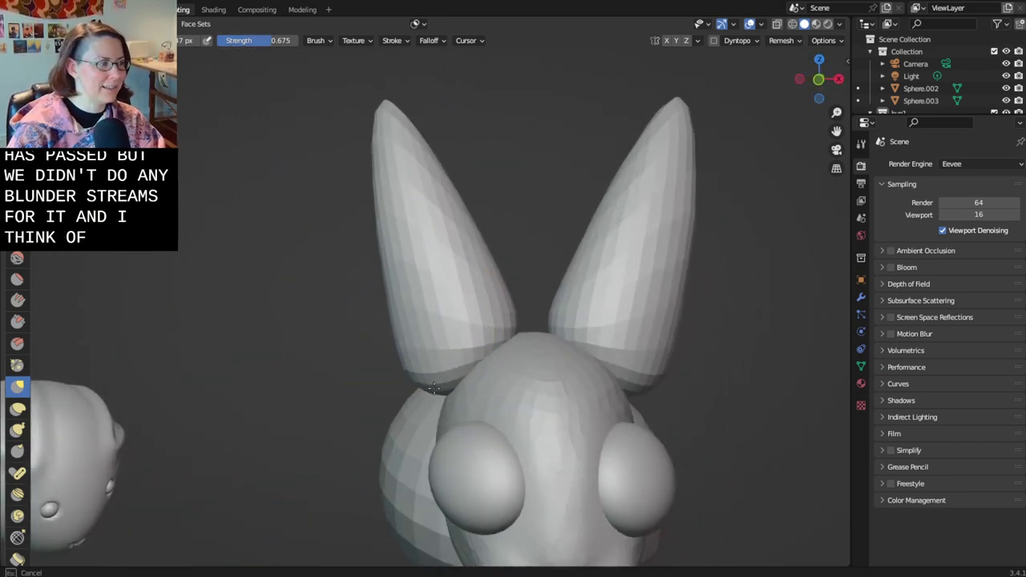
mouse_move(451, 408)
middle_down()
mouse_move(435, 424)
mouse_move(513, 344)
mouse_move(419, 394)
mouse_move(566, 342)
middle_up()
scroll(513, 357, up, 4)
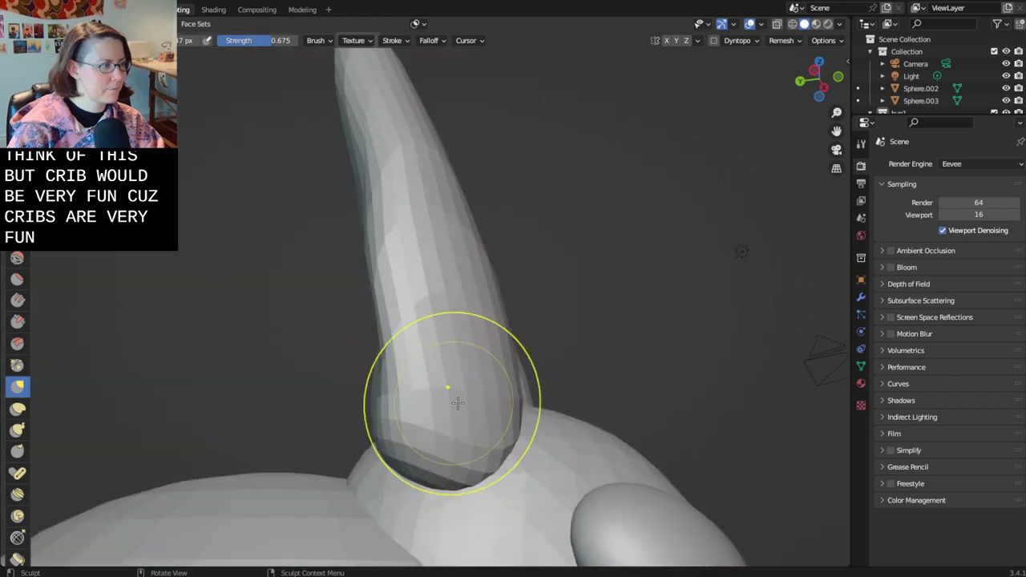
middle_drag(449, 389, 415, 444)
drag(414, 444, 439, 529)
mouse_move(439, 529)
middle_down()
mouse_move(429, 553)
mouse_move(431, 465)
mouse_move(652, 501)
mouse_move(332, 458)
mouse_move(353, 472)
middle_up()
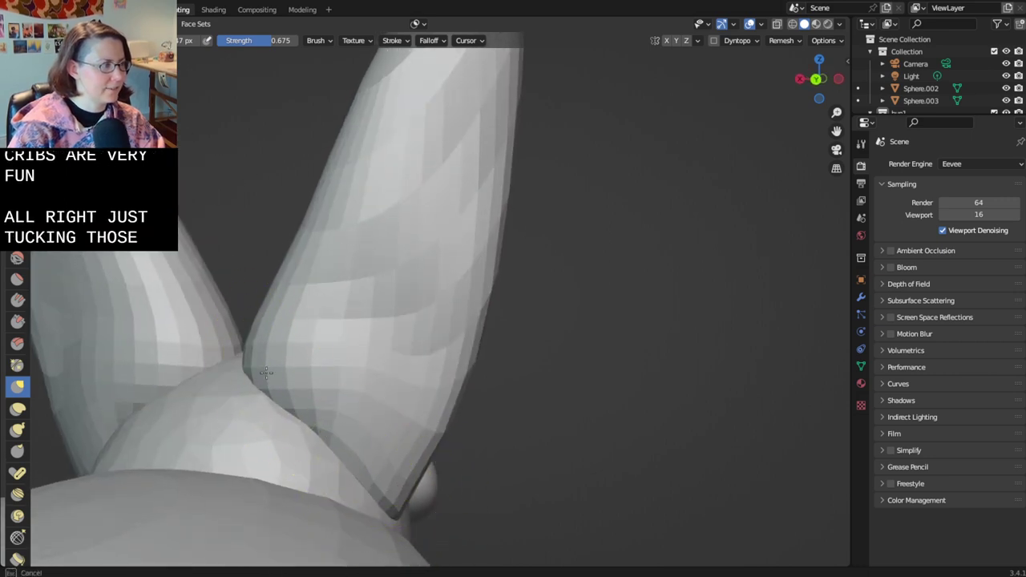
mouse_move(281, 408)
middle_down()
mouse_move(74, 415)
mouse_move(380, 419)
middle_up()
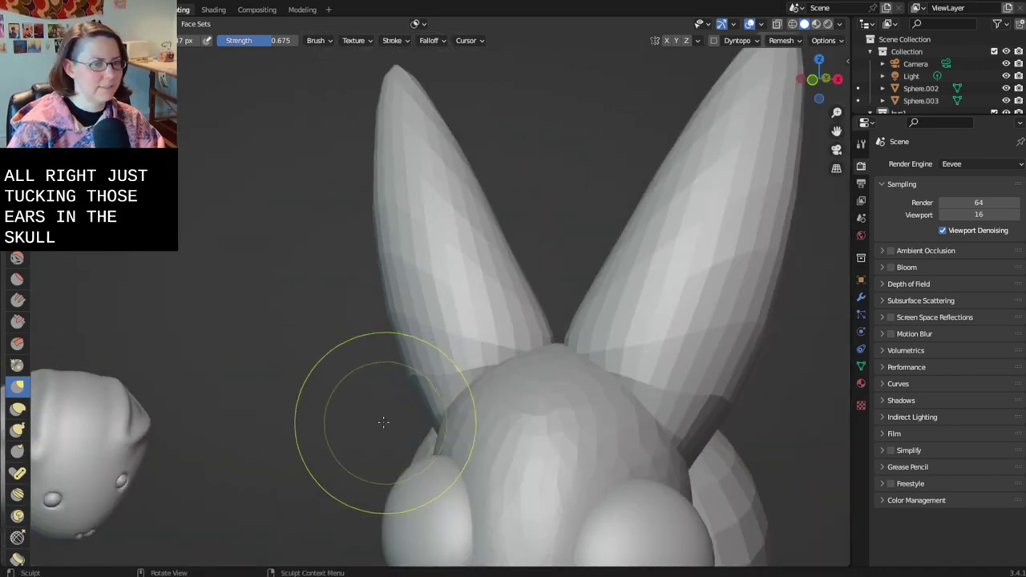
- Try reshaping the inner edge of the ear near the top of the head, and undo the change
middle_drag(529, 333, 550, 392)
drag(521, 308, 511, 327)
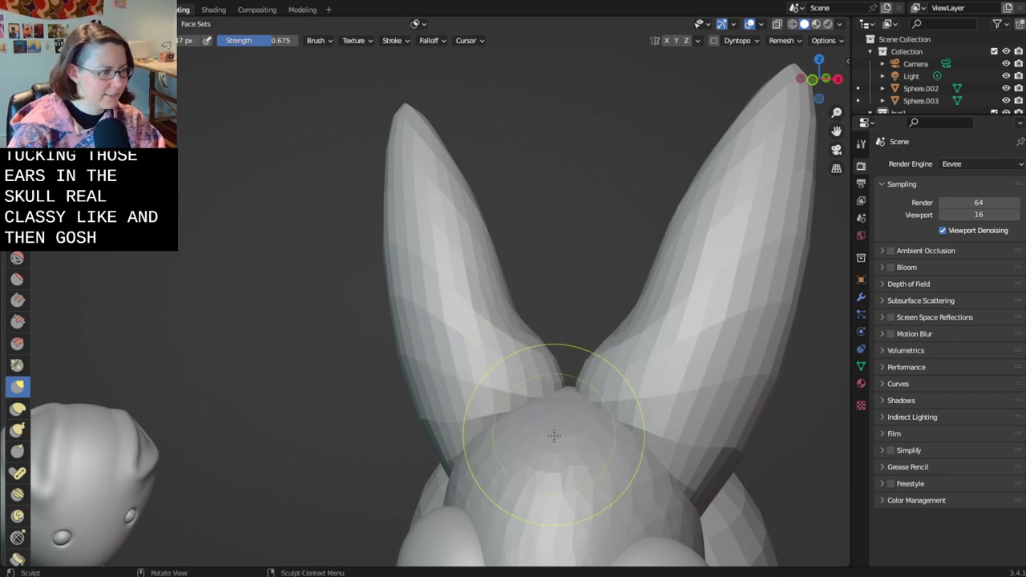
mouse_move(682, 425)
middle_down()
mouse_move(596, 408)
mouse_move(522, 440)
mouse_move(534, 435)
mouse_move(526, 400)
mouse_move(561, 435)
middle_up()
key(ctrl+z)
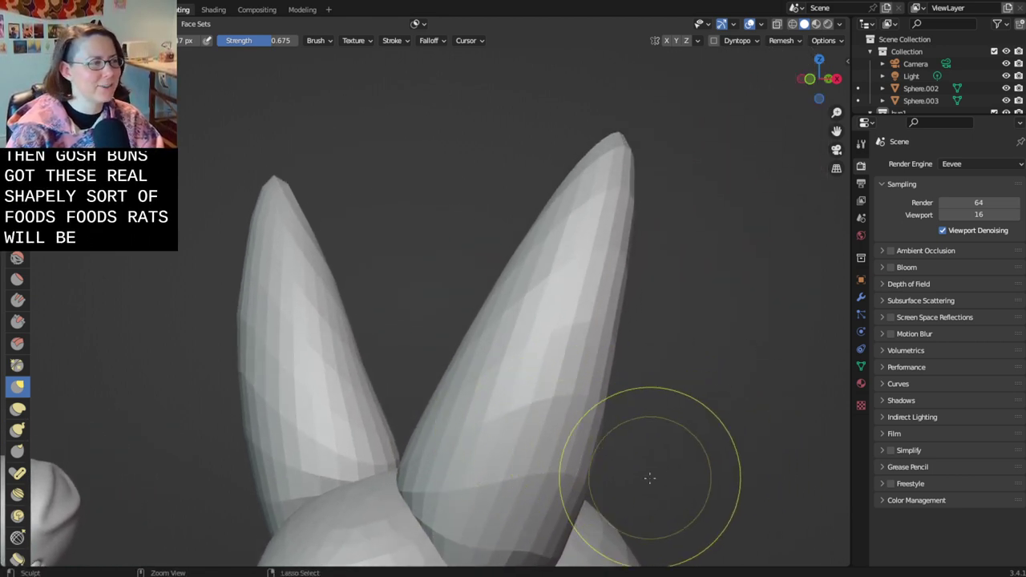
- Switch to the Draw brush and enable Dyntopo for the ear, accepting the warning
mouse_move(650, 481)
ctrl+middle_down()
mouse_move(657, 470)
mouse_move(641, 414)
mouse_move(653, 435)
mouse_move(638, 391)
ctrl+middle_up()
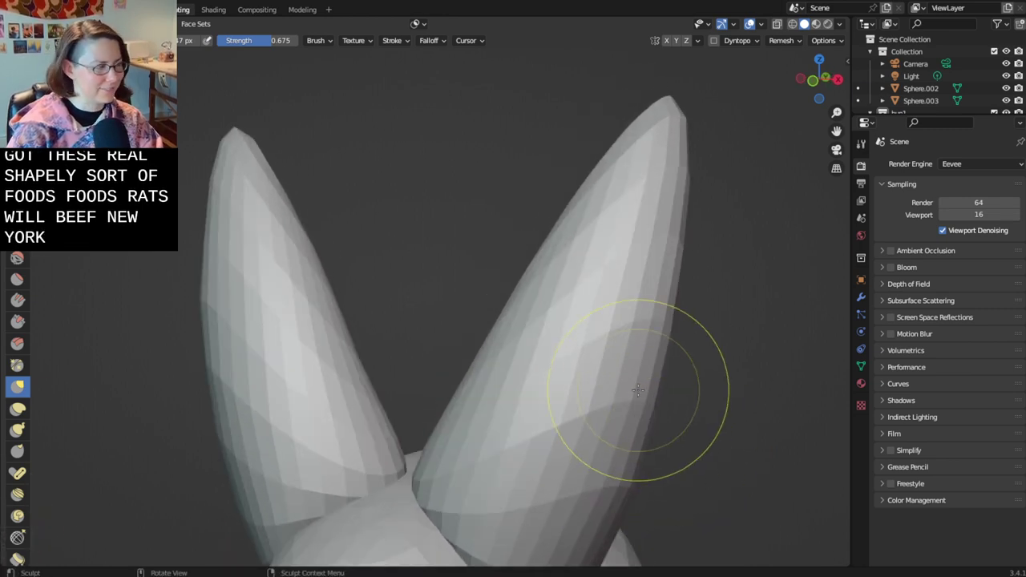
key(x)
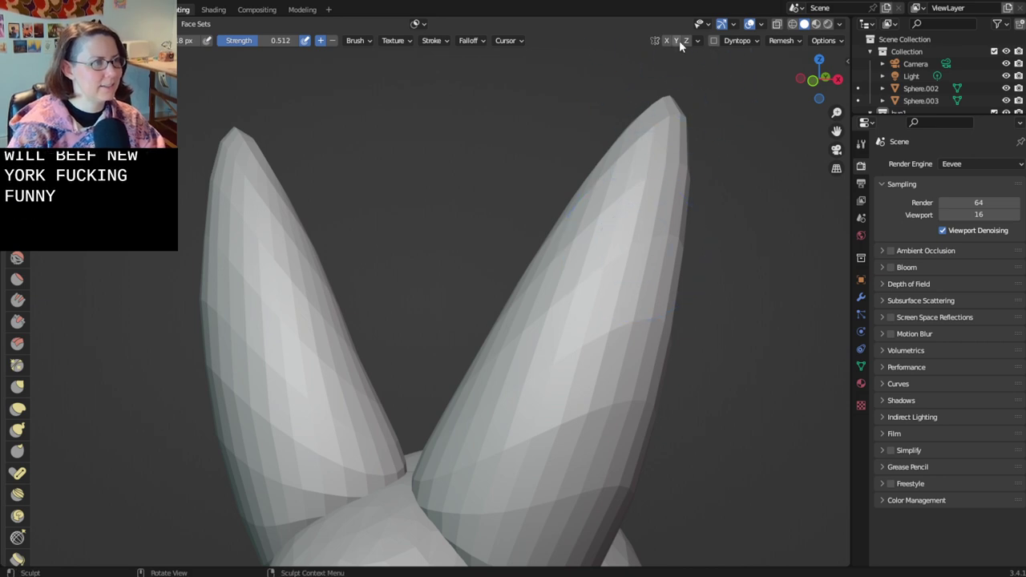
click(713, 41)
click(659, 95)
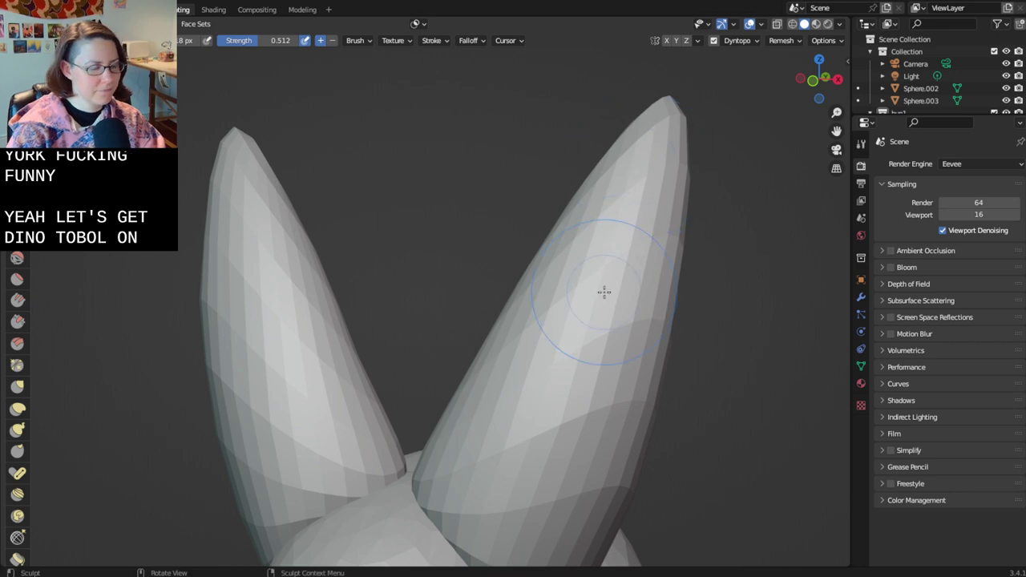
- Enlarge the Draw brush and try a stroke down the front of the mirrored ear
key(bracketright)
key(bracketright)
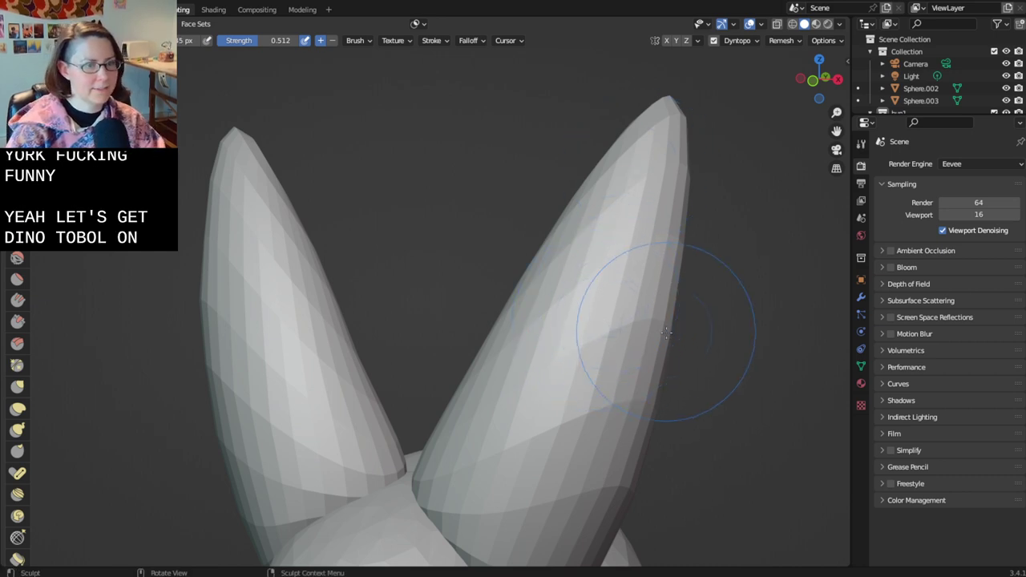
drag(630, 275, 537, 456)
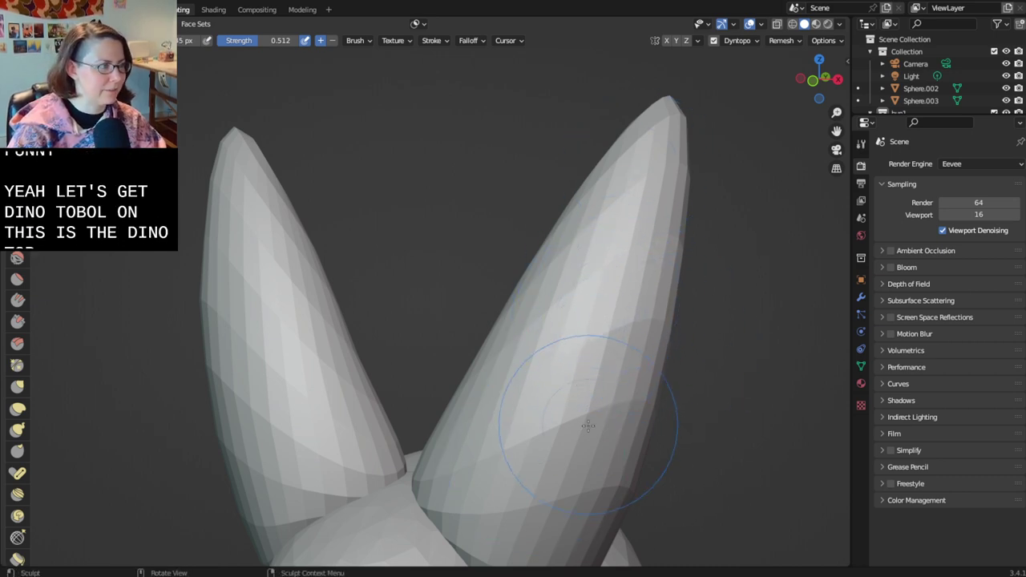
mouse_move(586, 424)
ctrl+middle_down()
mouse_move(616, 412)
mouse_move(632, 422)
mouse_move(601, 436)
mouse_move(630, 413)
ctrl+middle_up()
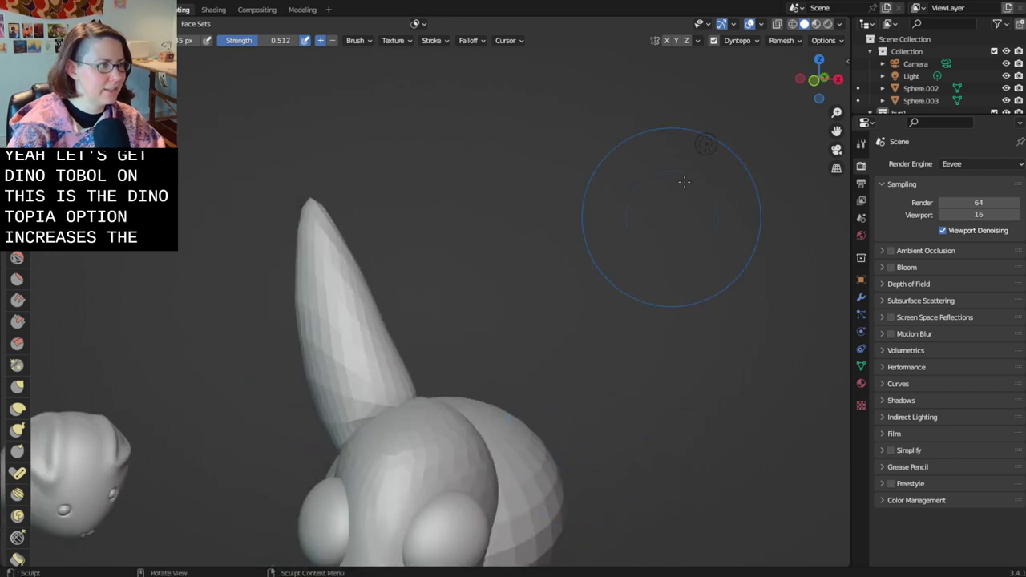
- Check the ear's mesh in Edit Mode, return to sculpting and enable Dyntopo again, accepting the warning
key(Tab)
key(alt+a)
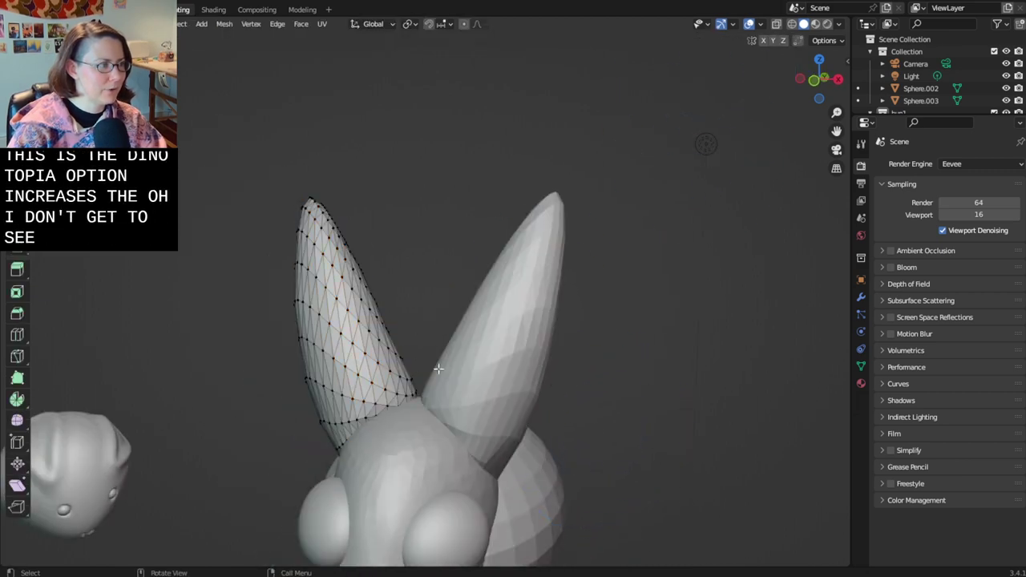
key(Tab)
middle_drag(370, 352, 466, 340)
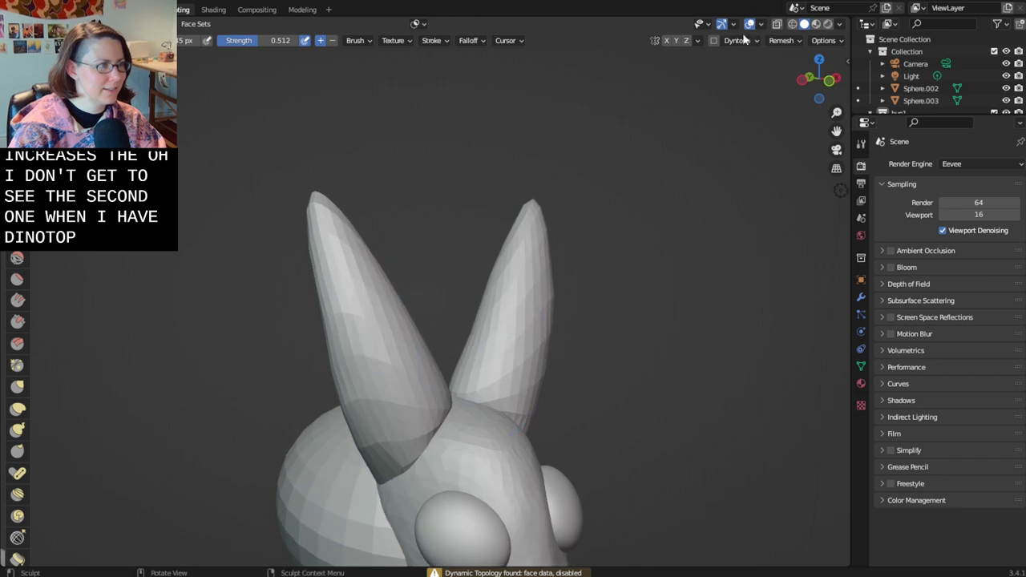
click(712, 44)
click(712, 41)
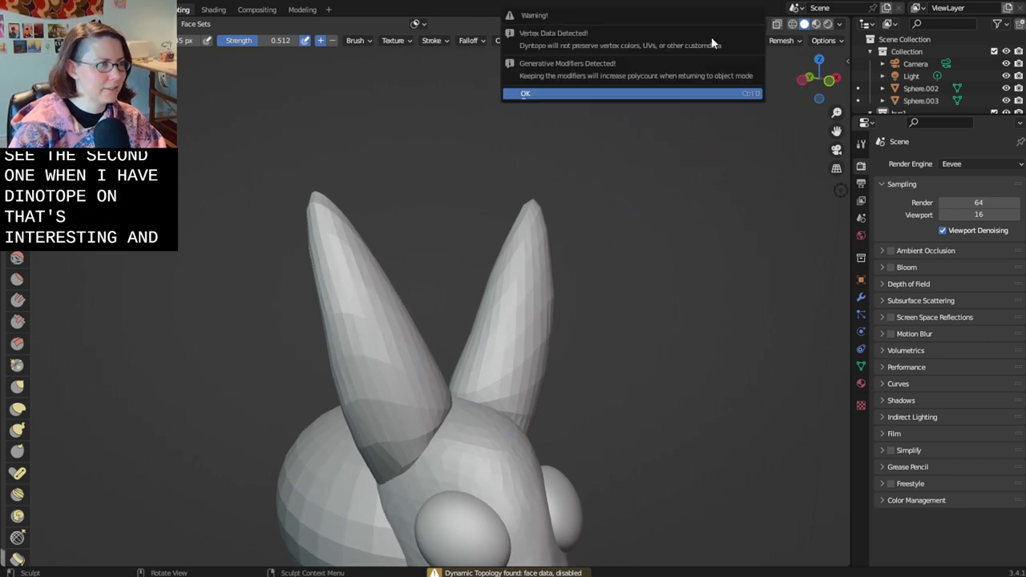
click(719, 94)
- Try short Draw strokes with dynamic topology on the front of the ear, and undo them
middle_drag(664, 298, 536, 378)
scroll(536, 378, up, 4)
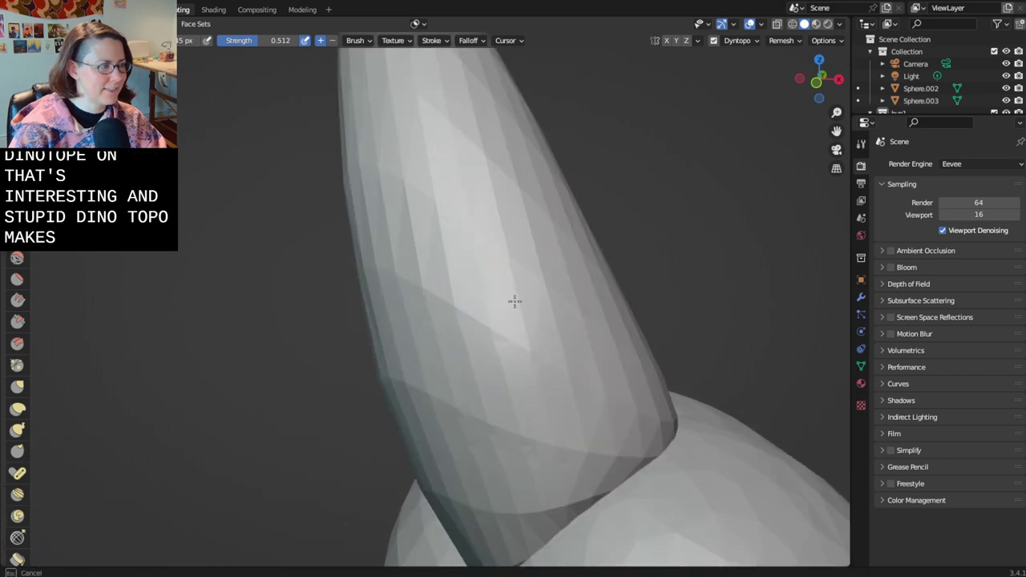
scroll(573, 458, up, 5)
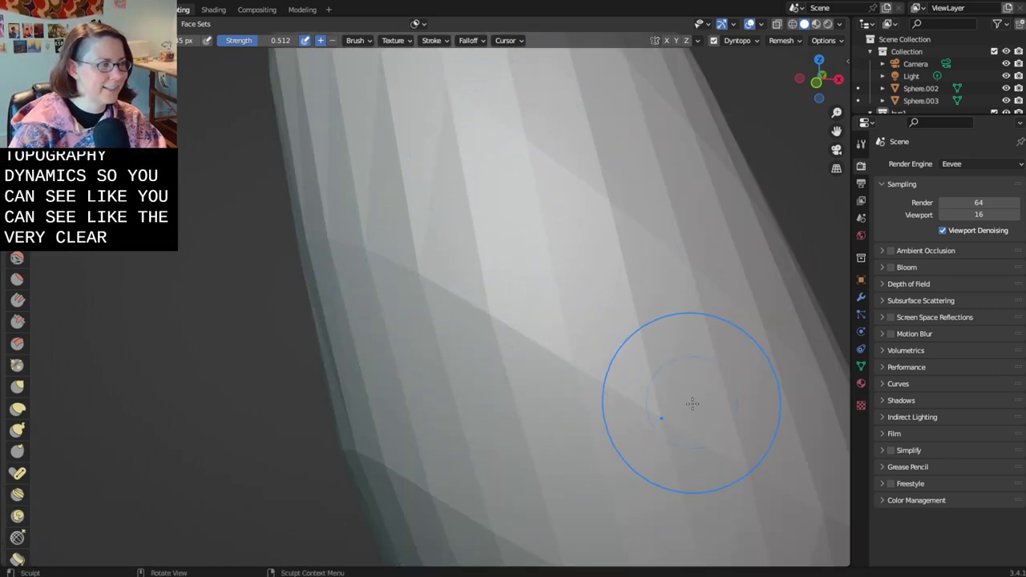
shift+middle_drag(529, 361, 442, 309)
drag(405, 186, 412, 172)
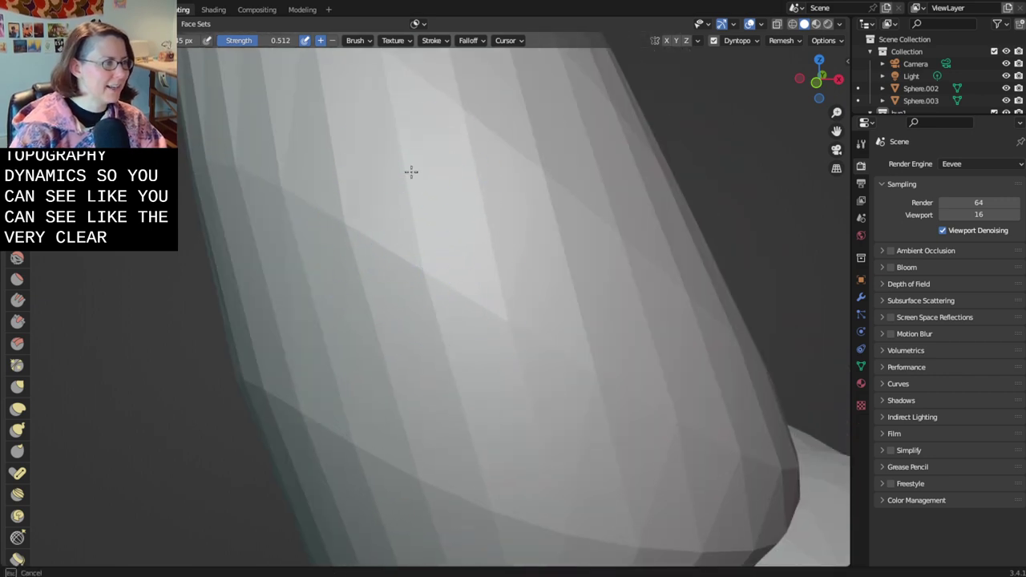
mouse_move(594, 410)
mouse_down()
mouse_move(419, 279)
mouse_move(492, 238)
mouse_move(550, 415)
mouse_move(435, 312)
mouse_move(599, 378)
mouse_up()
key(ctrl+z)
scroll(609, 382, down, 5)
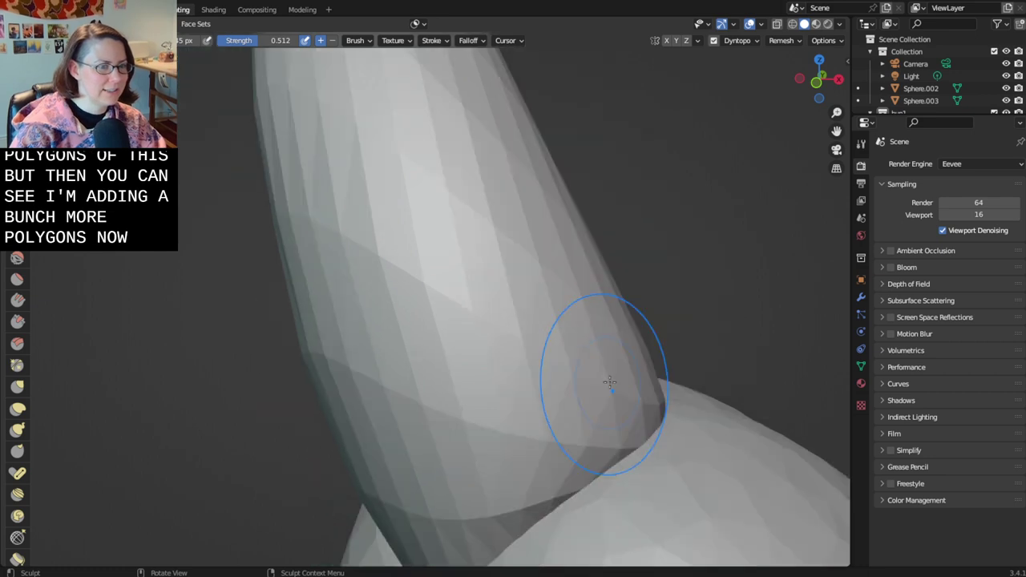
- Shrink the brush to about half its size and smooth down the front of the ear
scroll(654, 383, down, 2)
middle_drag(696, 428, 704, 450)
key(bracketleft)
key(bracketleft)
key(bracketleft)
key(bracketleft)
key(bracketleft)
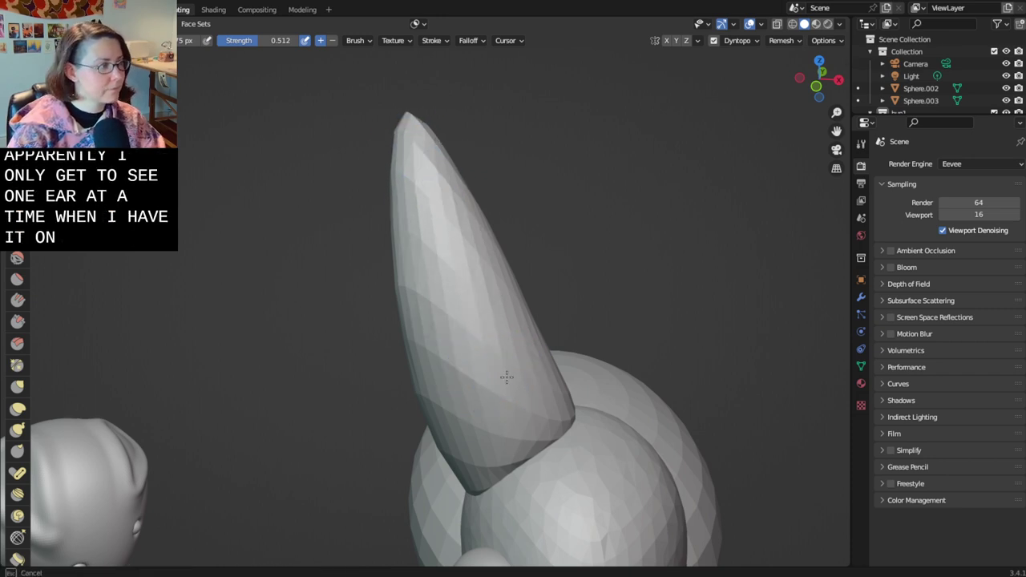
shift+drag(422, 207, 500, 375)
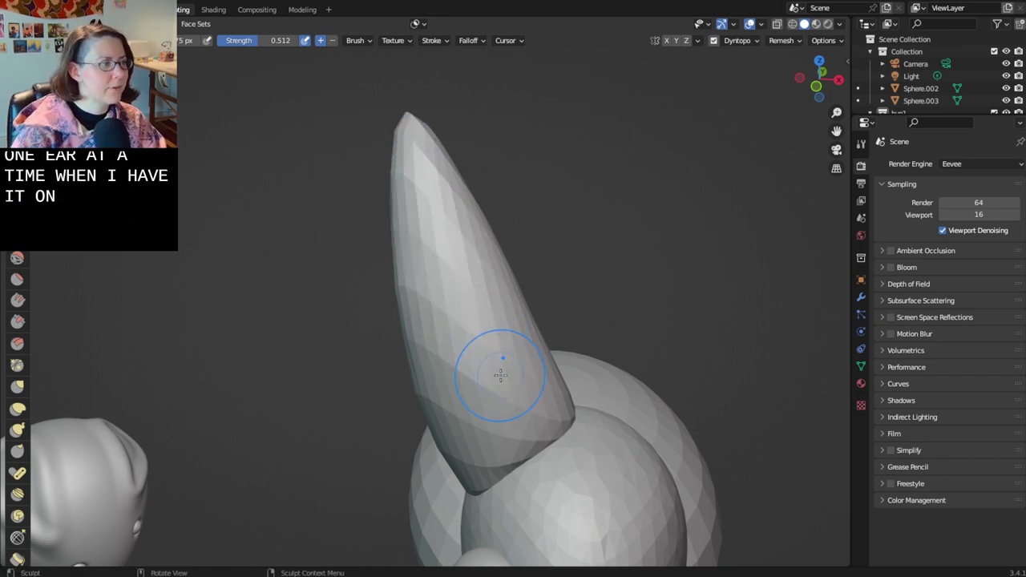
- Scale the mirrored ears along the Y axis to make them thinner in Object Mode, and return to sculpting
middle_drag(500, 375, 579, 377)
key(Tab)
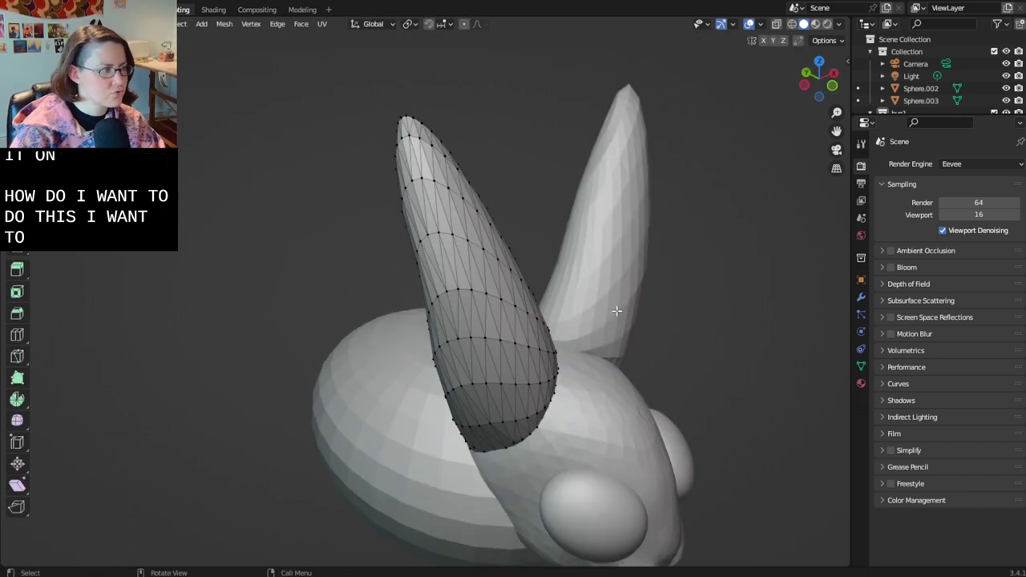
key(Tab)
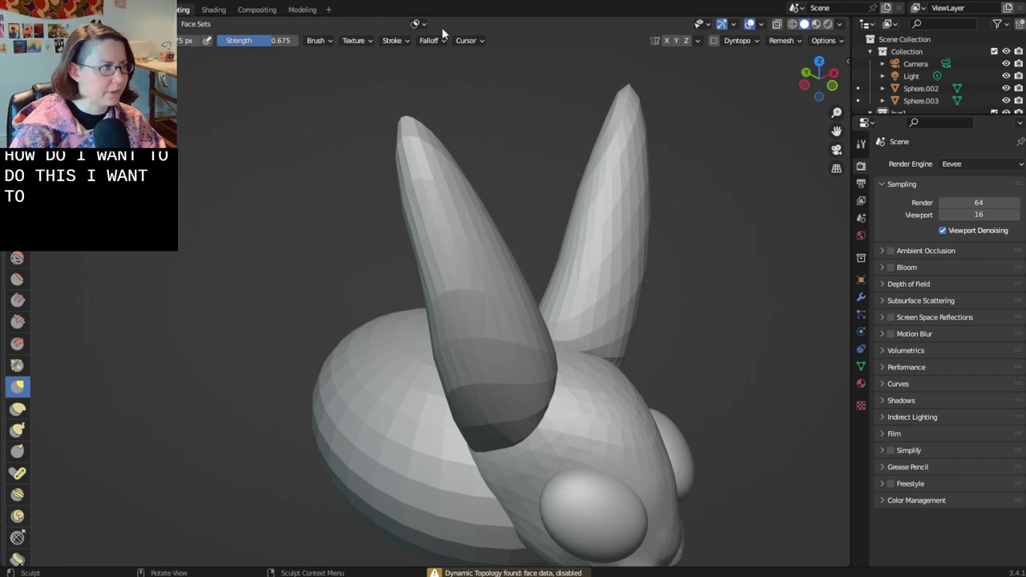
click(297, 10)
key(Tab)
middle_drag(451, 259, 661, 251)
key(s)
key(y)
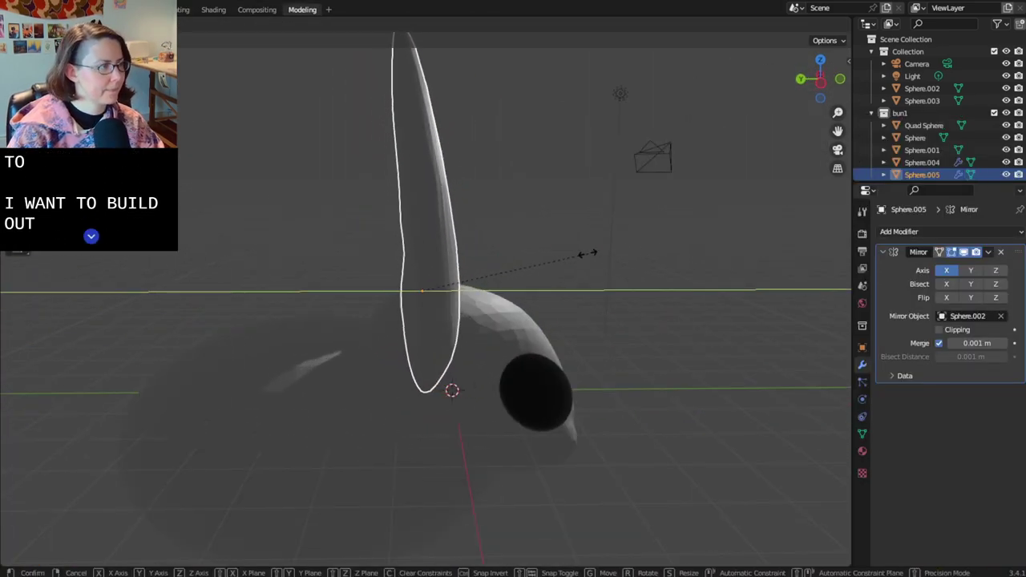
click(544, 252)
mouse_move(544, 253)
middle_down()
mouse_move(593, 254)
mouse_move(532, 252)
middle_up()
click(187, 9)
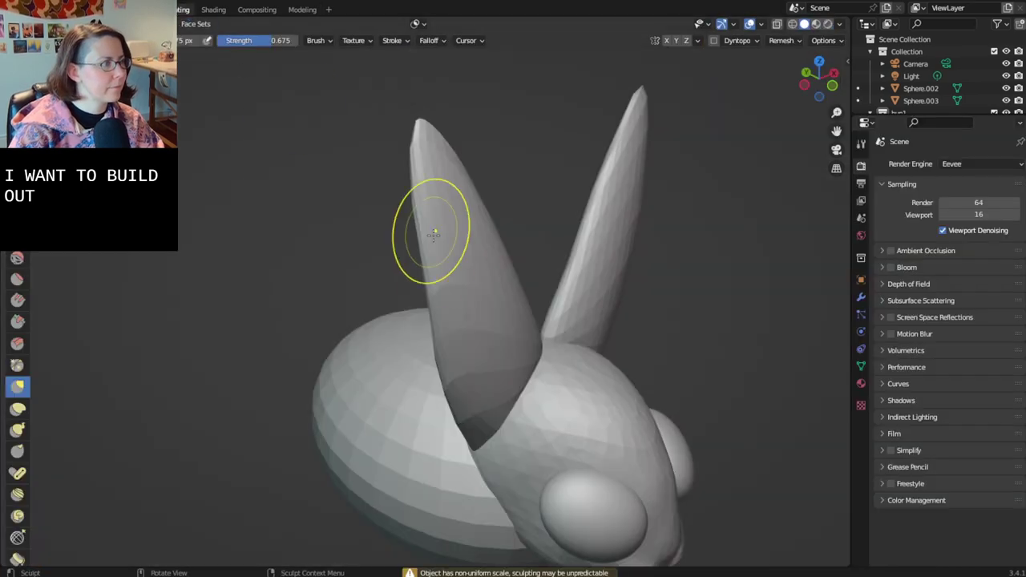
- Try a Grab stroke on the lower front of the ear, and undo it
mouse_move(431, 241)
middle_down()
mouse_move(355, 217)
mouse_move(510, 359)
middle_up()
scroll(509, 385, up, 2)
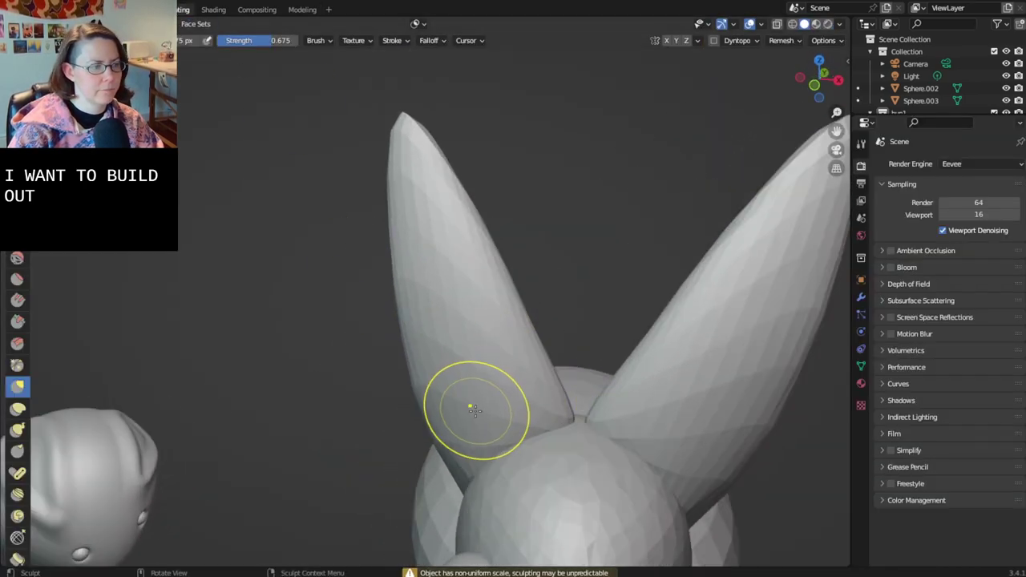
scroll(476, 411, up, 1)
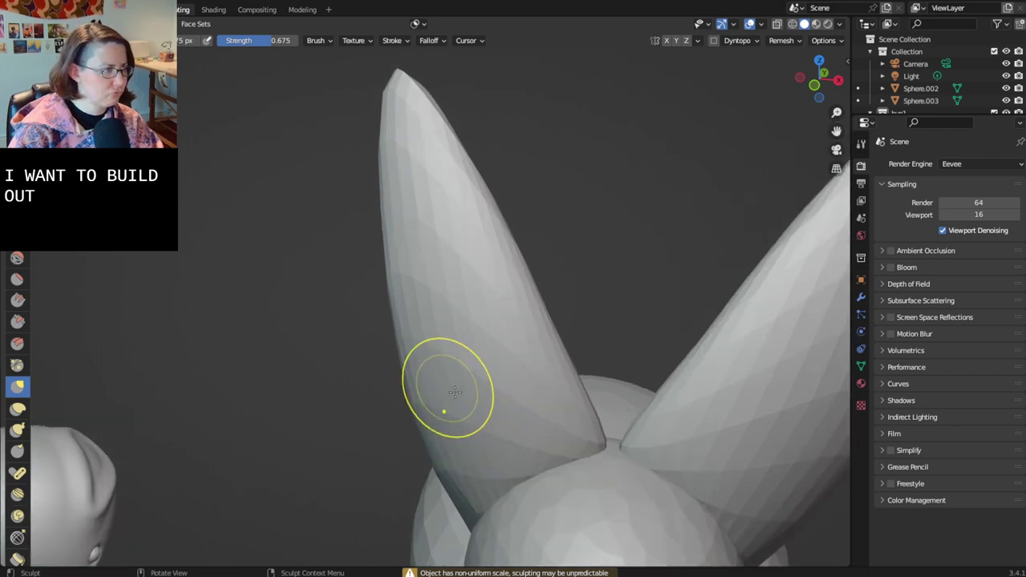
drag(522, 319, 547, 413)
key(ctrl+z)
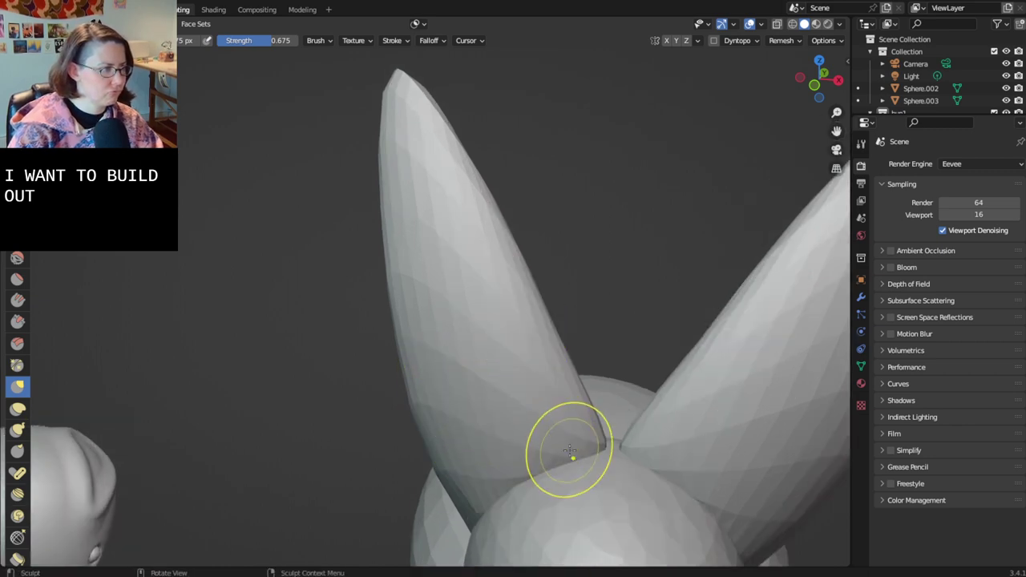
- Switch to the Draw brush and enable Dyntopo for the ear, accepting the warning
shift+middle_drag(569, 448, 553, 371)
key(x)
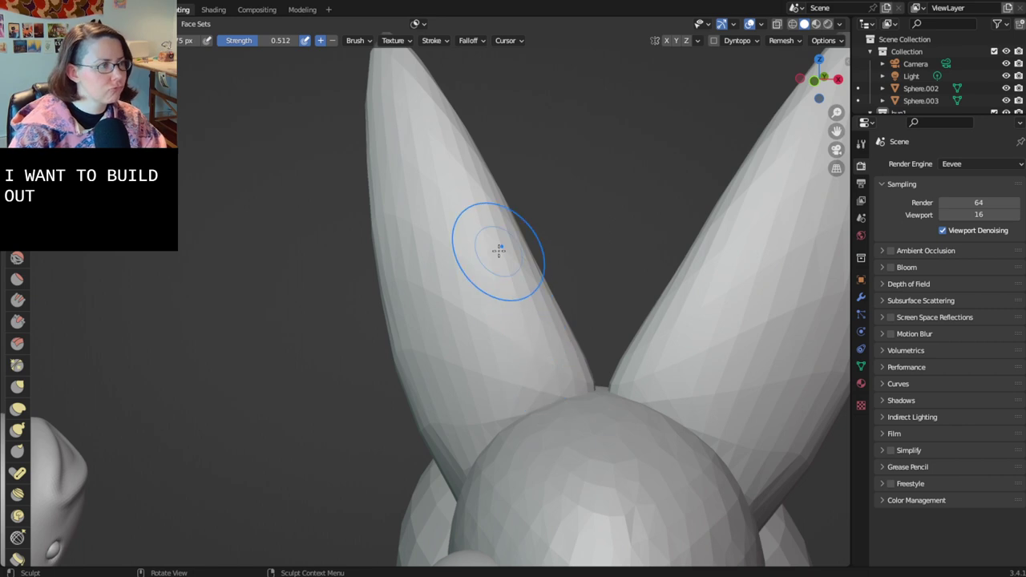
click(714, 41)
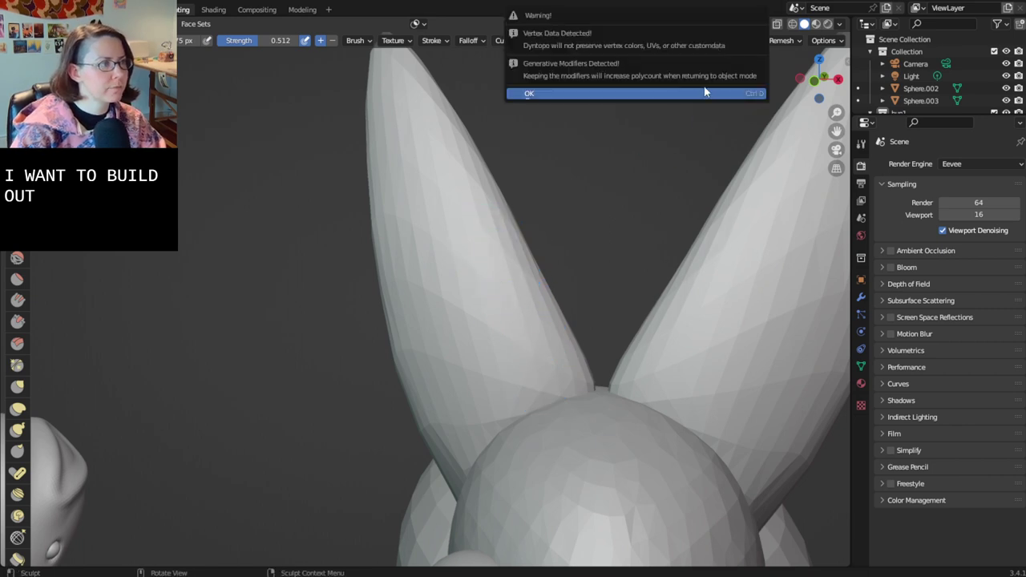
click(705, 91)
- Try Draw strokes down the front of the ear towards its base, and undo the last one
drag(504, 266, 512, 404)
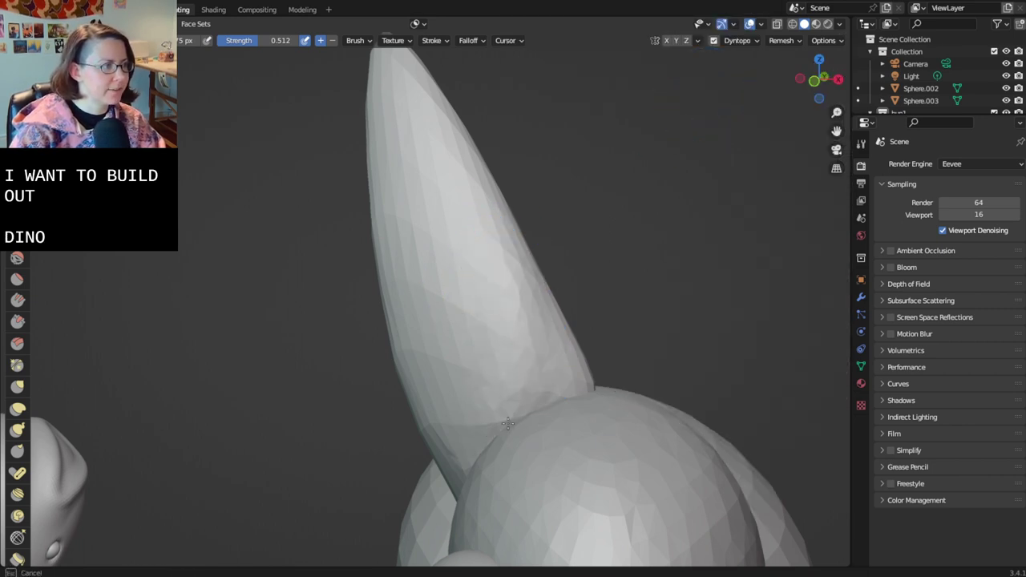
drag(531, 299, 425, 486)
key(ctrl+z)
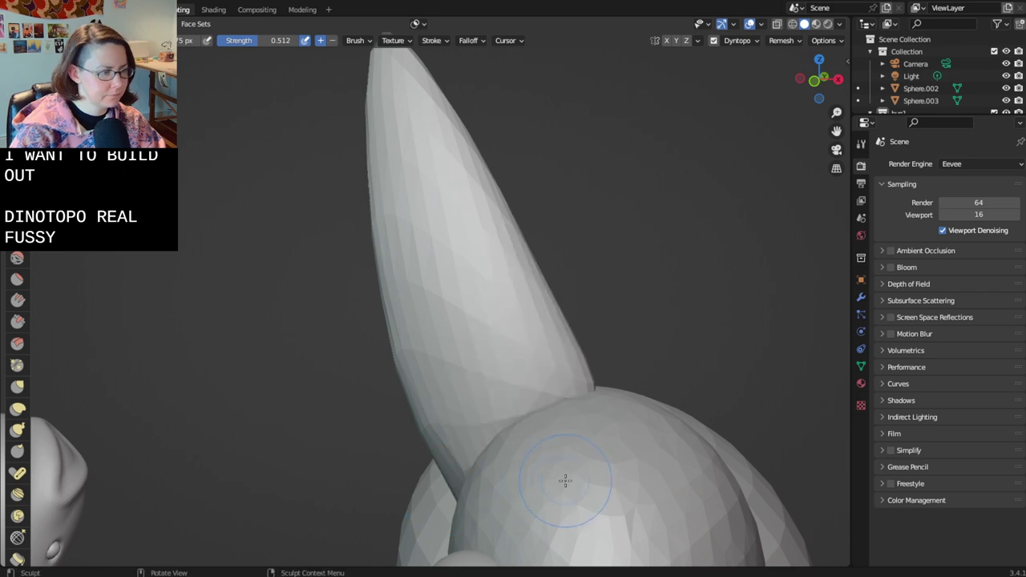
- Sculpt Draw strokes up the ear's front and across its base where it meets the head
scroll(565, 481, up, 1)
mouse_move(524, 463)
mouse_down()
mouse_move(568, 374)
mouse_move(523, 217)
mouse_up()
drag(491, 479, 617, 409)
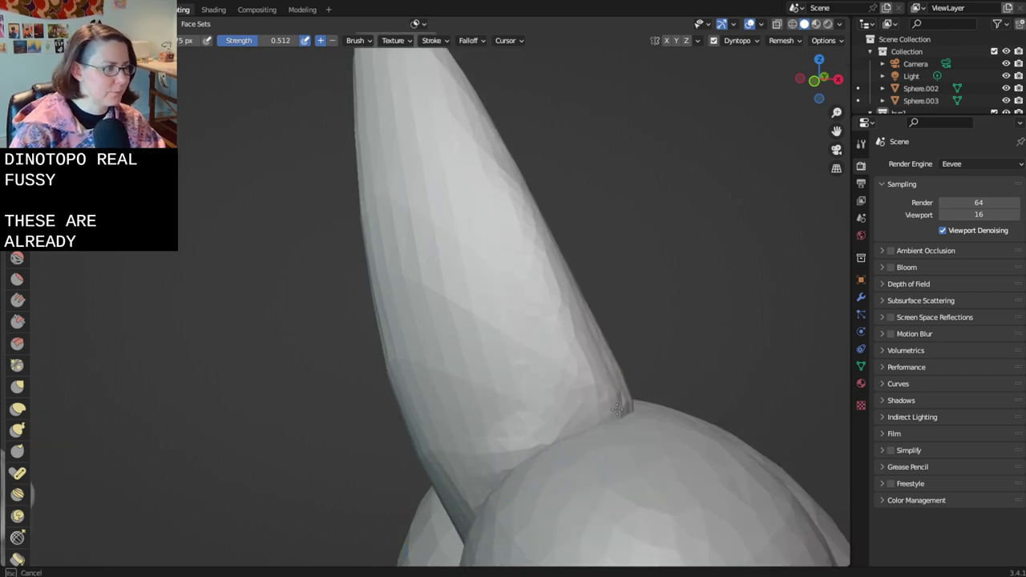
middle_drag(608, 407, 558, 412)
mouse_move(561, 433)
mouse_down()
mouse_move(570, 445)
mouse_move(497, 267)
mouse_move(517, 449)
mouse_up()
mouse_move(534, 508)
middle_down()
mouse_move(575, 465)
mouse_move(623, 342)
middle_up()
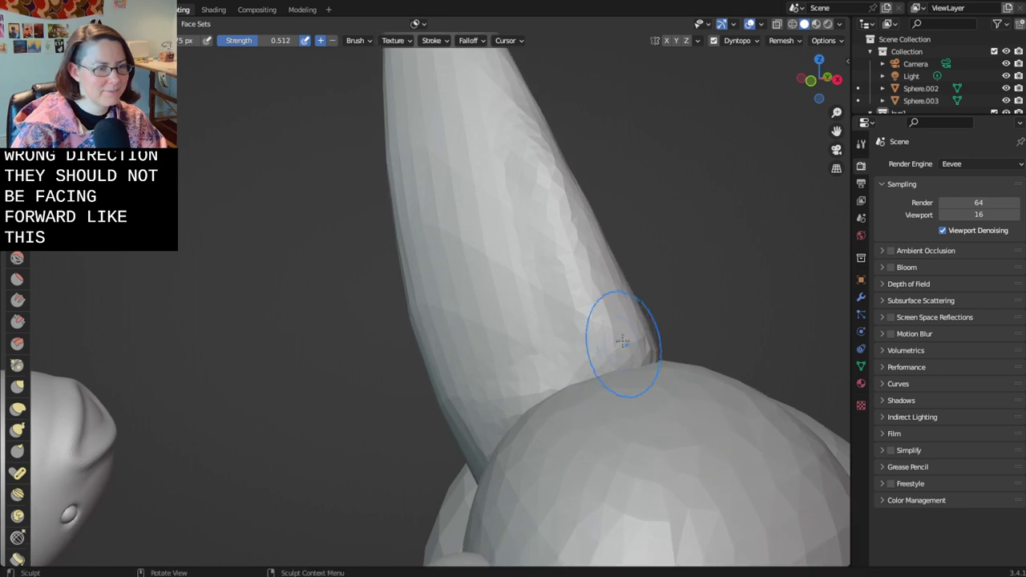
- Build up a ridge along the ear's inner edge and around its base with long Draw strokes
drag(586, 331, 537, 150)
mouse_move(463, 464)
mouse_down()
mouse_move(585, 272)
mouse_move(517, 104)
mouse_move(545, 160)
mouse_up()
middle_drag(565, 230, 584, 296)
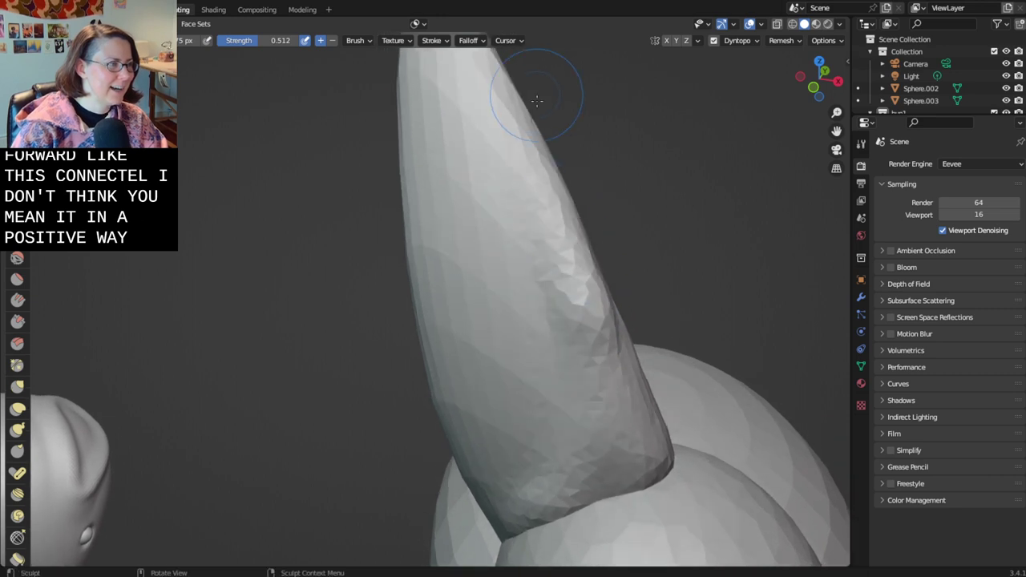
drag(637, 399, 569, 505)
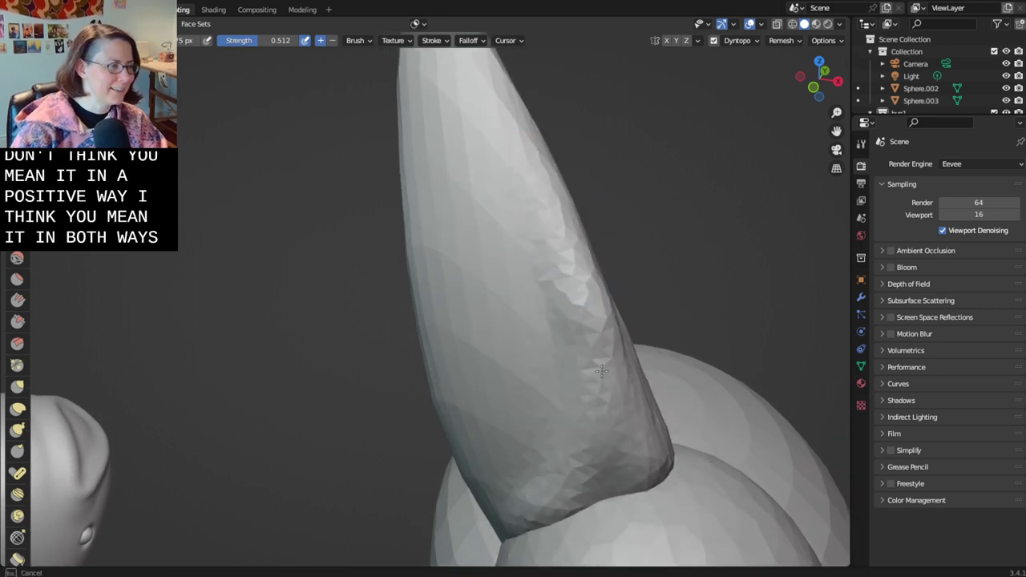
mouse_move(601, 371)
mouse_down()
mouse_move(582, 477)
mouse_move(553, 513)
mouse_move(617, 481)
mouse_move(602, 484)
mouse_up()
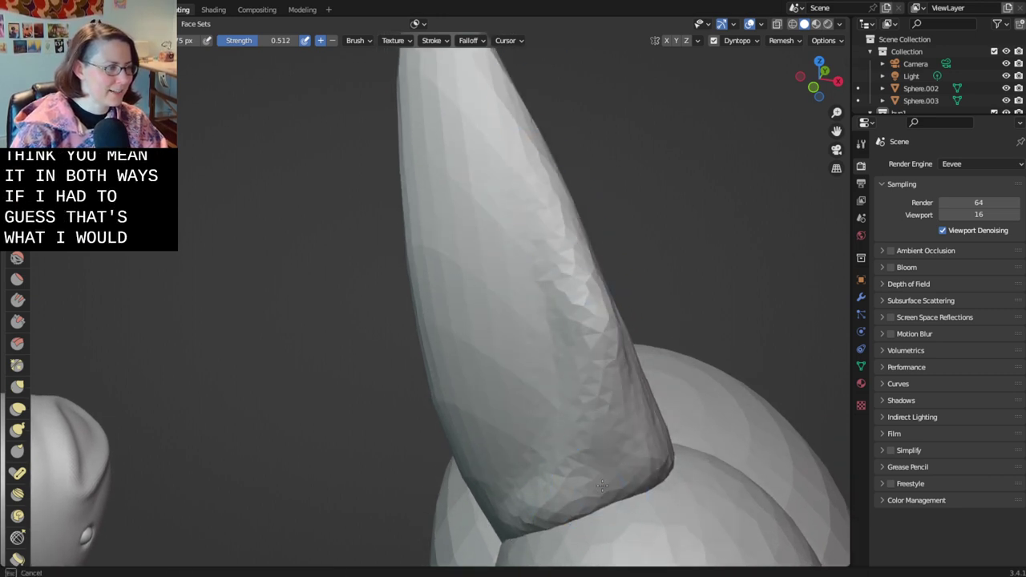
- Add short Draw strokes at the outer bottom corner of the ear, next to the head
middle_drag(594, 481, 606, 469)
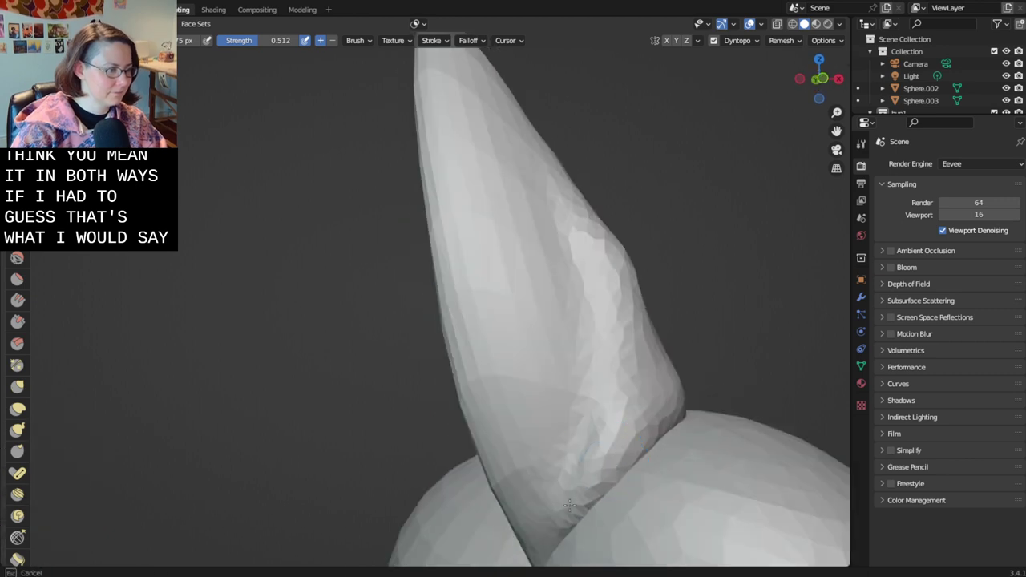
drag(569, 505, 567, 547)
middle_drag(567, 547, 556, 531)
drag(556, 531, 518, 549)
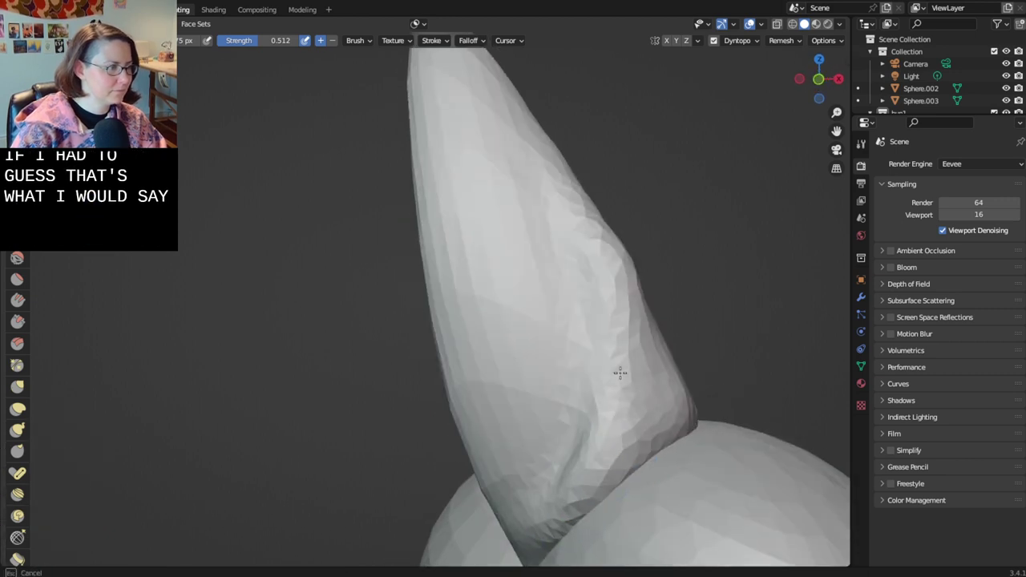
mouse_move(536, 199)
middle_down()
mouse_move(487, 211)
mouse_move(556, 294)
mouse_move(588, 371)
mouse_move(665, 430)
middle_up()
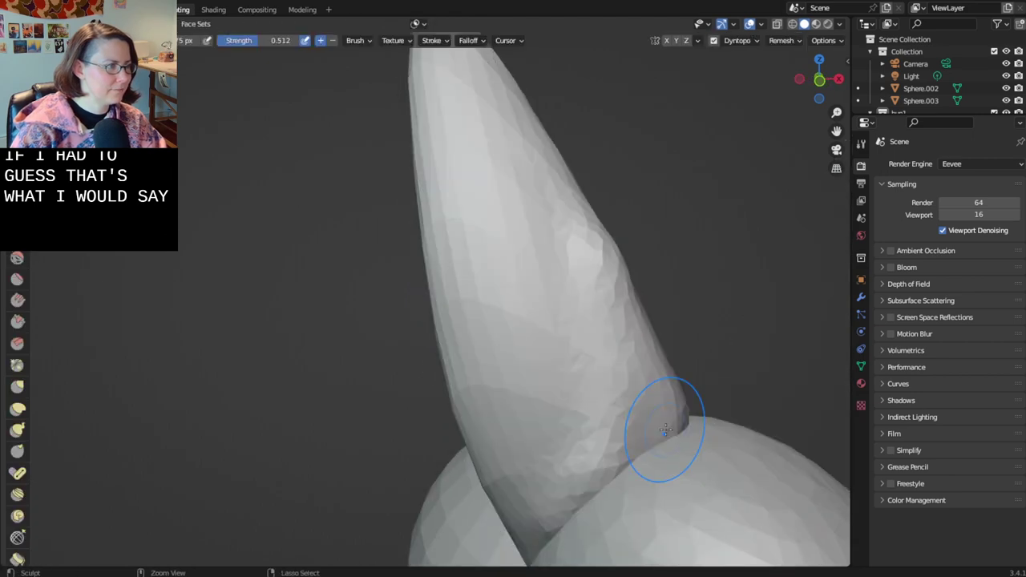
- Examine the ear's mesh in Edit Mode, comparing it between the Sculpting and Modeling workspaces
key(Tab)
scroll(703, 425, down, 5)
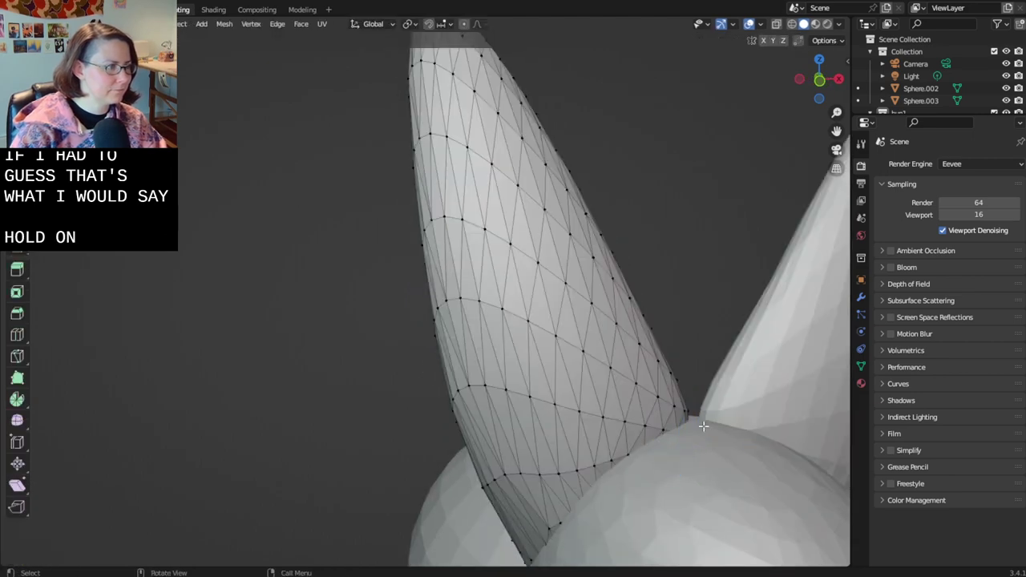
scroll(703, 425, down, 3)
click(305, 10)
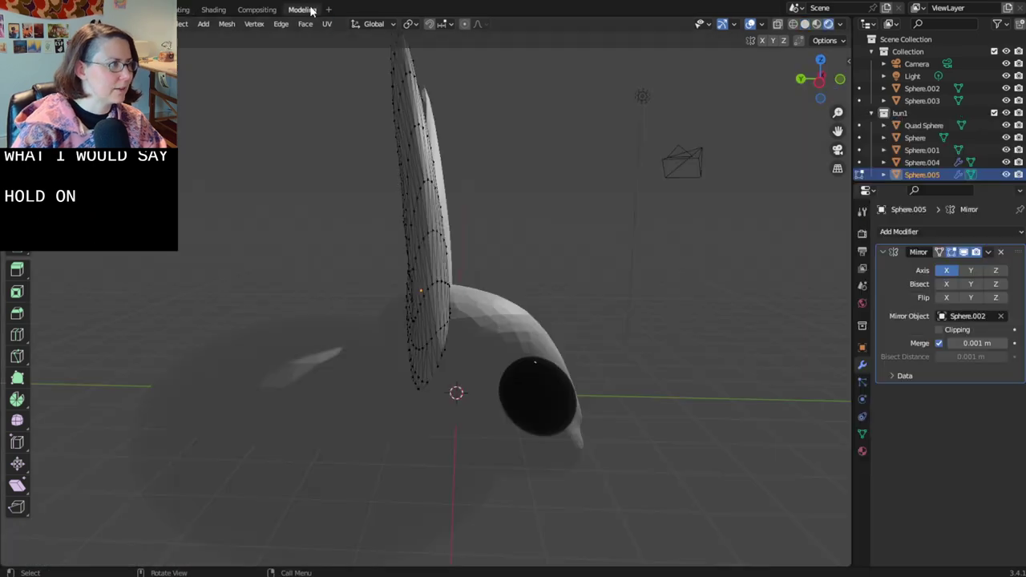
mouse_move(567, 340)
middle_down()
mouse_move(518, 382)
mouse_move(582, 319)
middle_up()
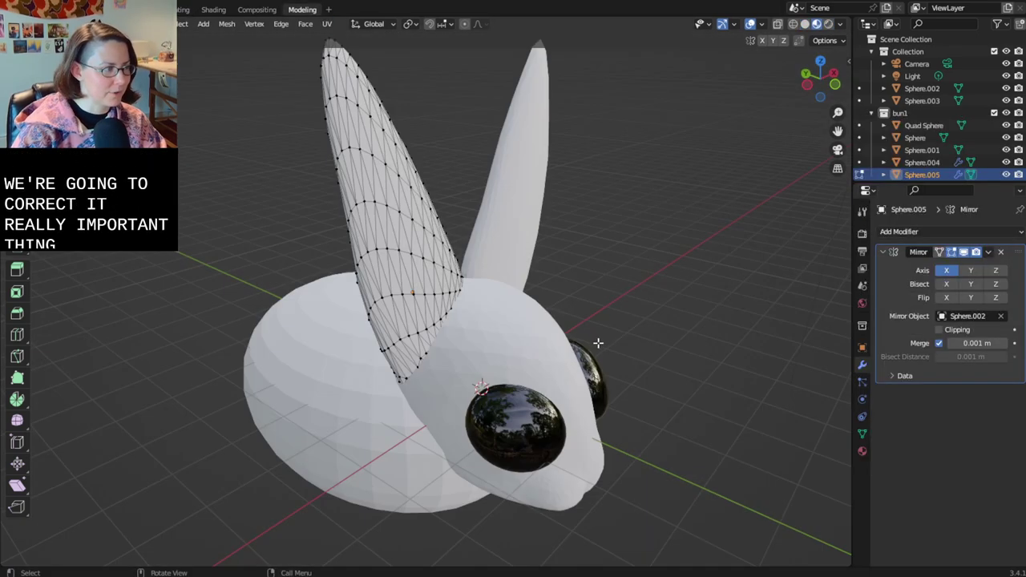
key(Tab)
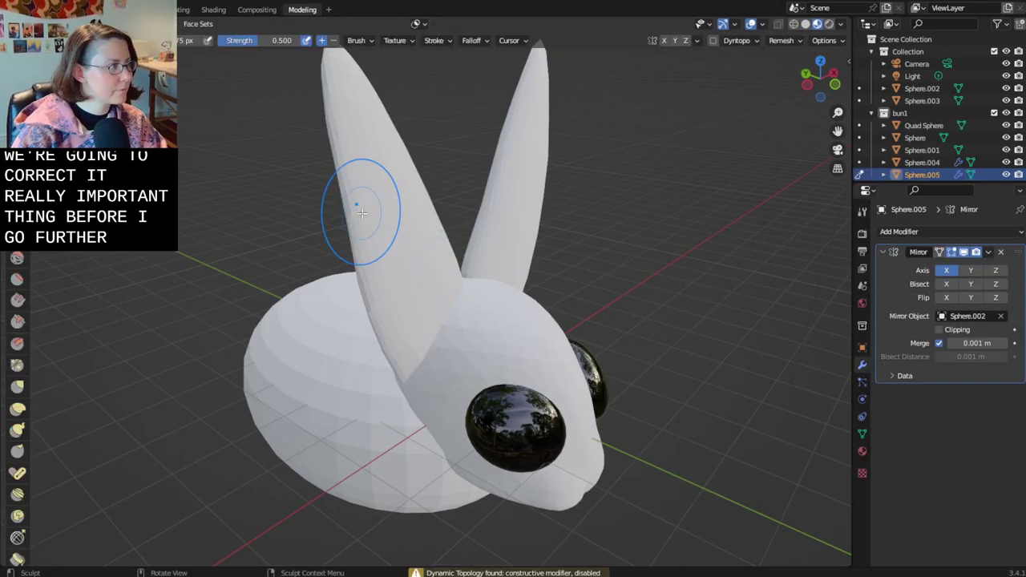
key(Tab)
click(181, 10)
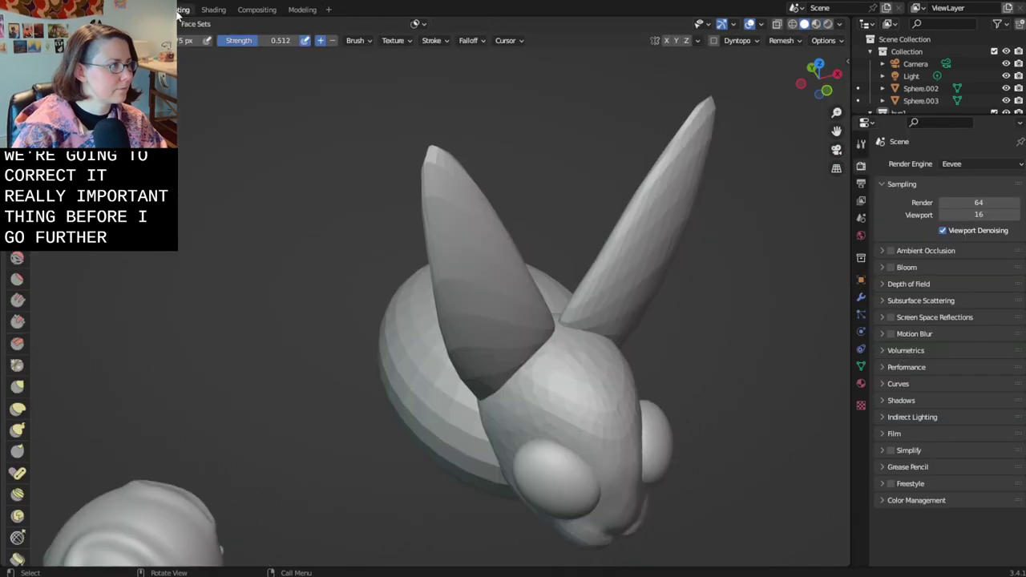
- Rotate the mirrored ears about the Z axis in Object Mode so their broad faces turn towards the sides
click(303, 9)
key(Tab)
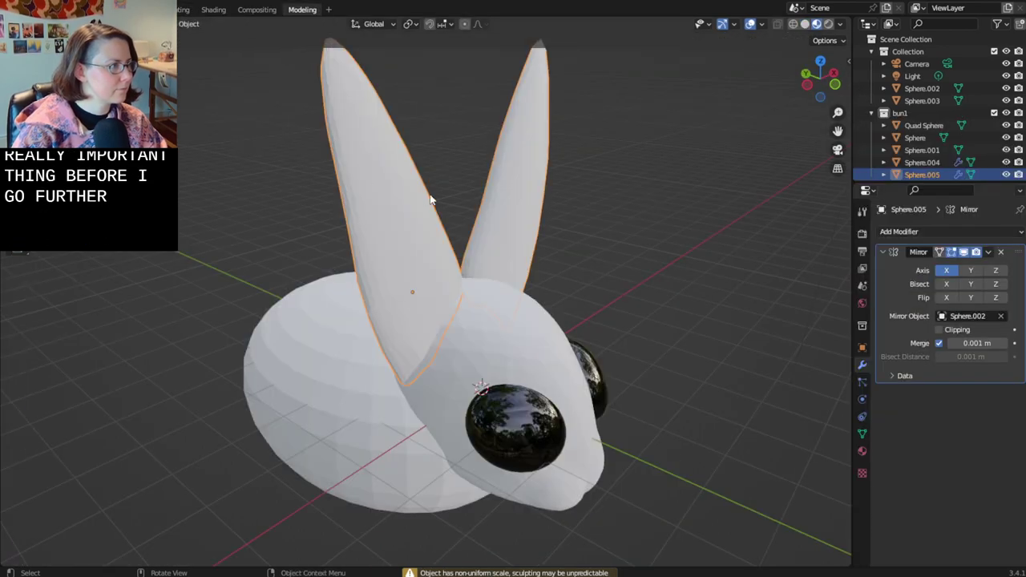
key(s)
key(z)
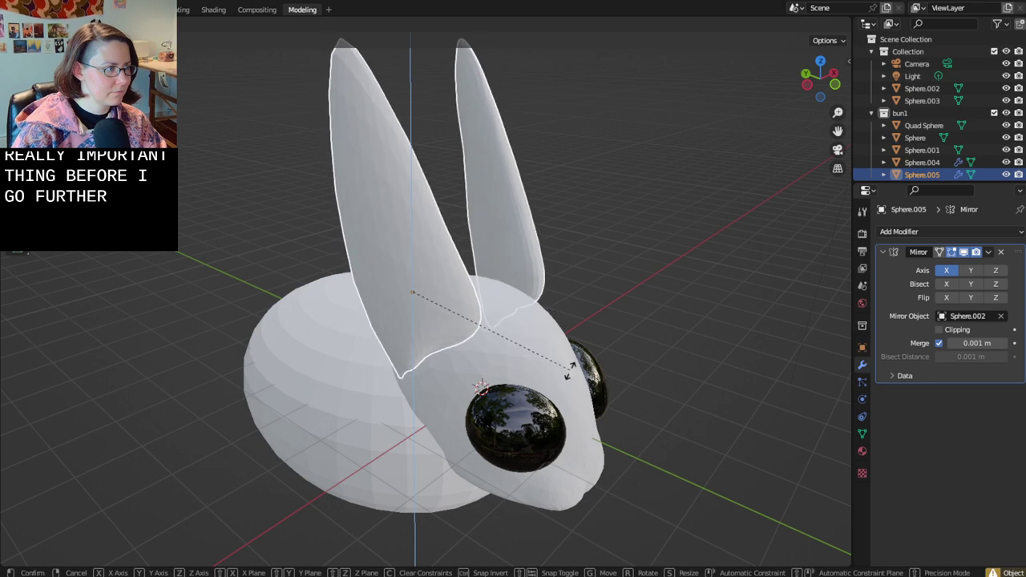
click(566, 377)
middle_drag(565, 386, 436, 408)
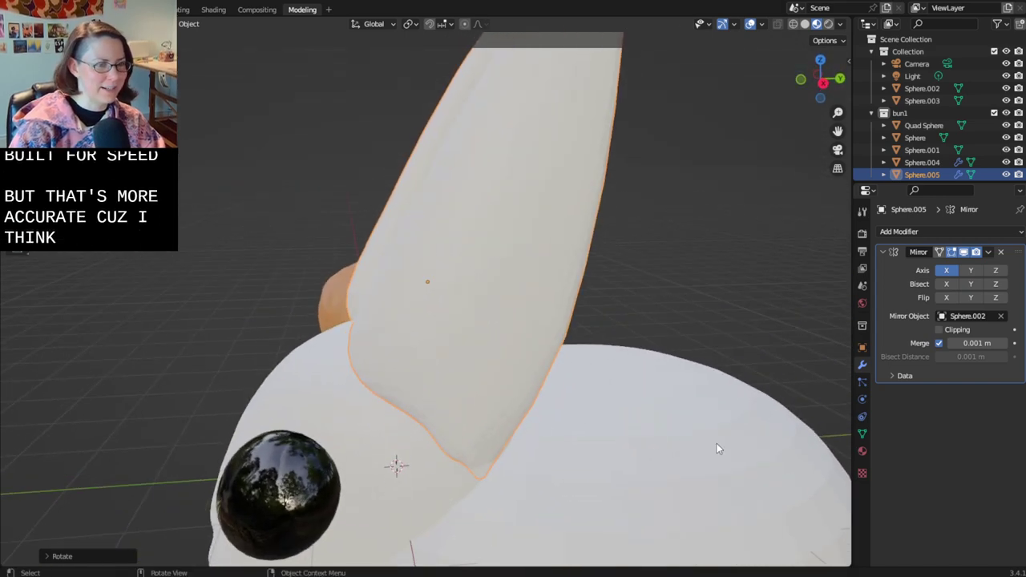
- Scale the ears down and move them back and down into the head
key(s)
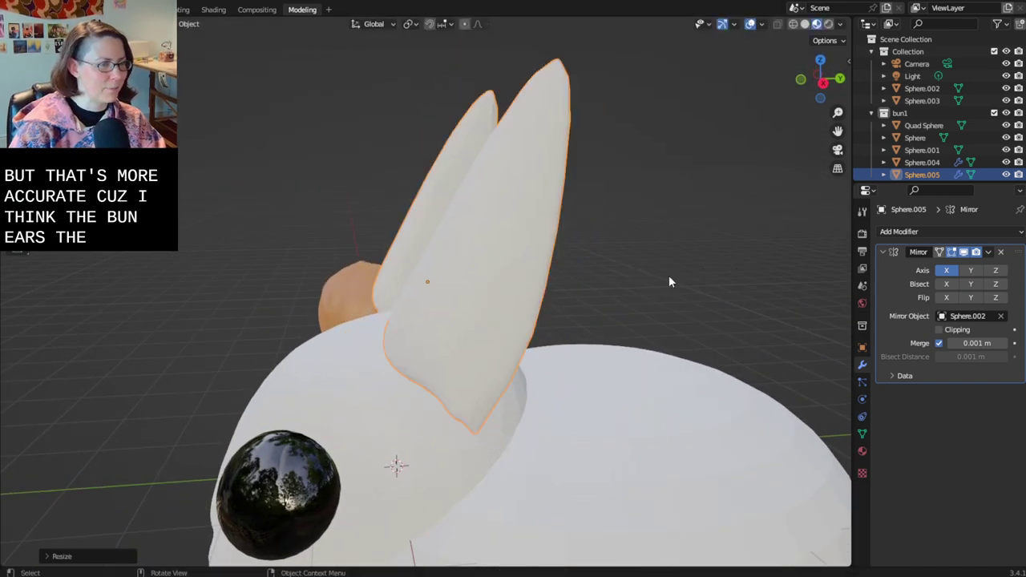
key(g)
click(568, 323)
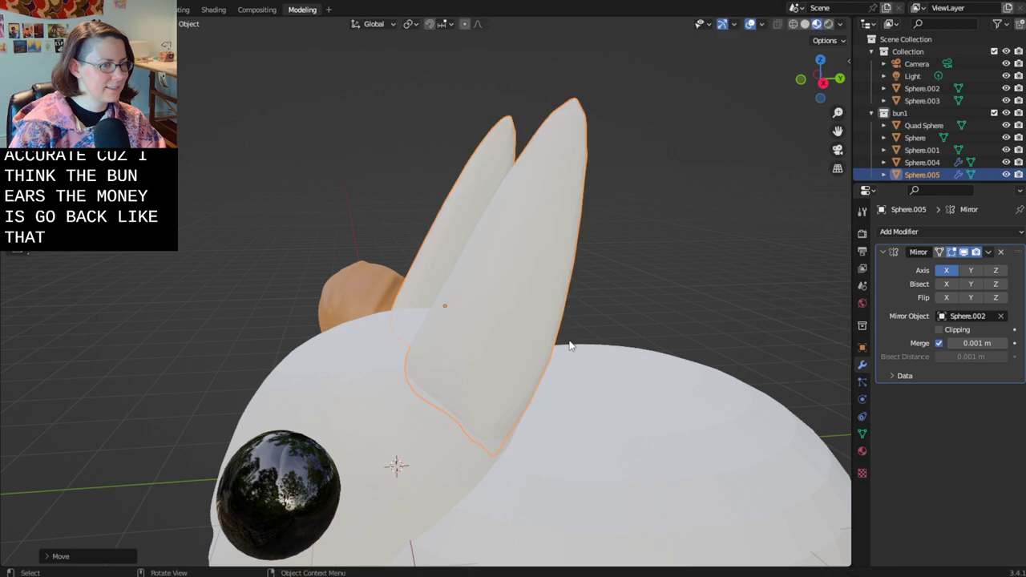
- Adjust the ears' height on the head and rotate them slightly to refine their backward tilt
middle_drag(568, 344, 653, 243)
key(g)
key(z)
key(r)
click(628, 346)
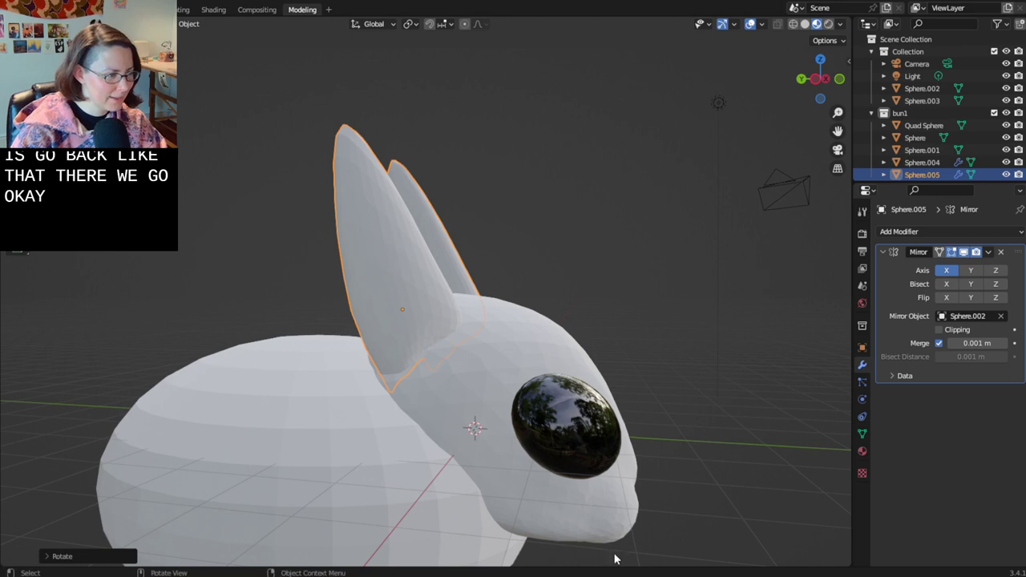
- Review the ears' placement from several angles, reselect the mirrored ear and return to sculpting it
scroll(594, 514, up, 3)
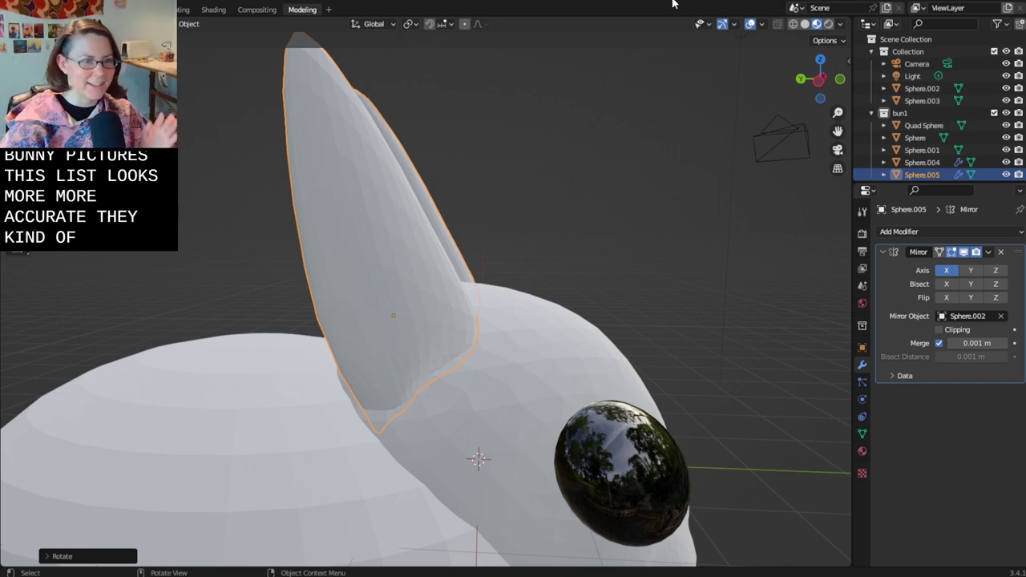
click(517, 199)
scroll(576, 243, down, 3)
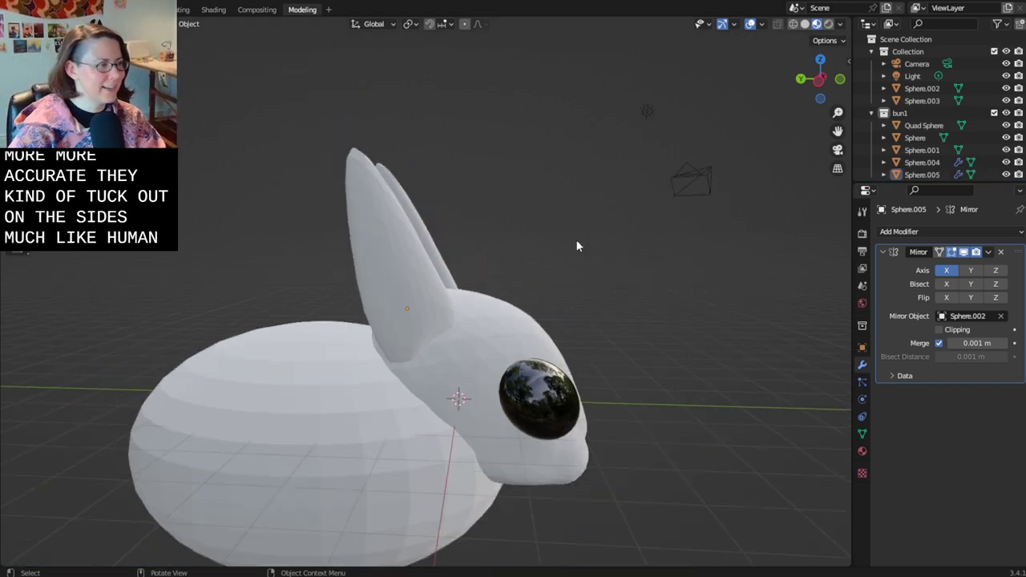
middle_drag(576, 243, 540, 295)
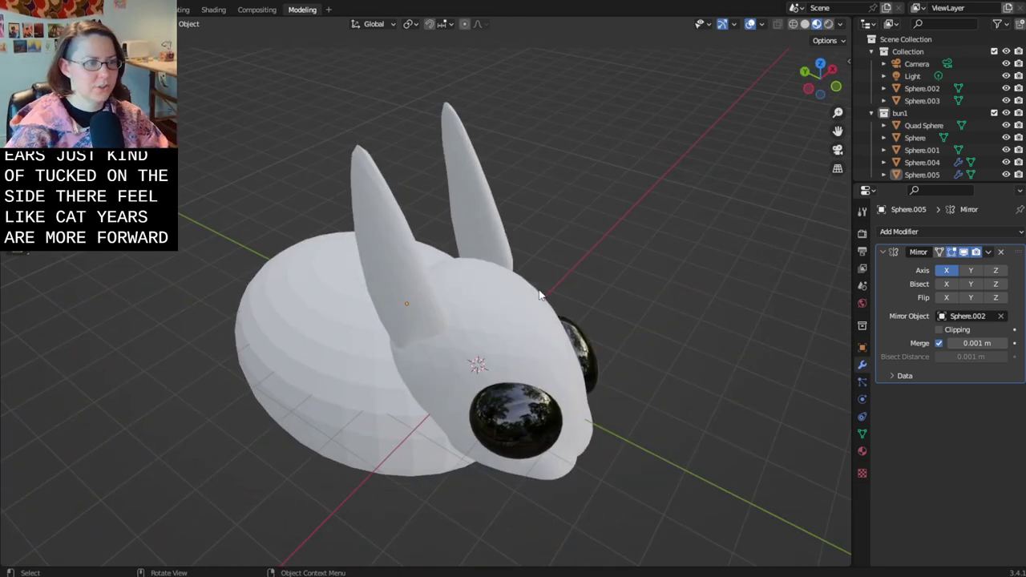
scroll(537, 296, up, 4)
middle_drag(534, 291, 479, 258)
click(409, 362)
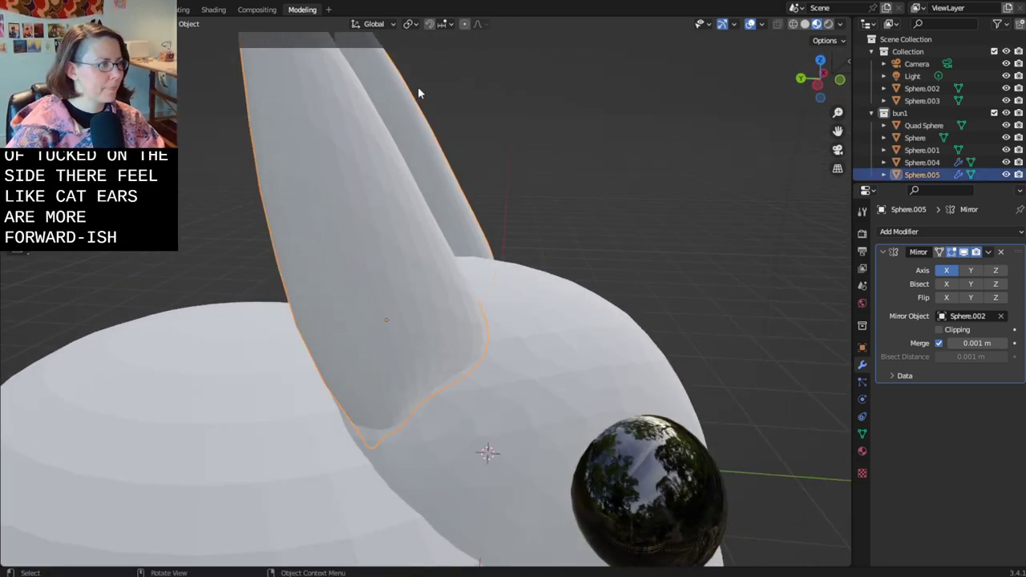
click(181, 9)
scroll(552, 353, up, 4)
mouse_move(513, 385)
middle_down()
mouse_move(552, 353)
mouse_move(598, 376)
middle_up()
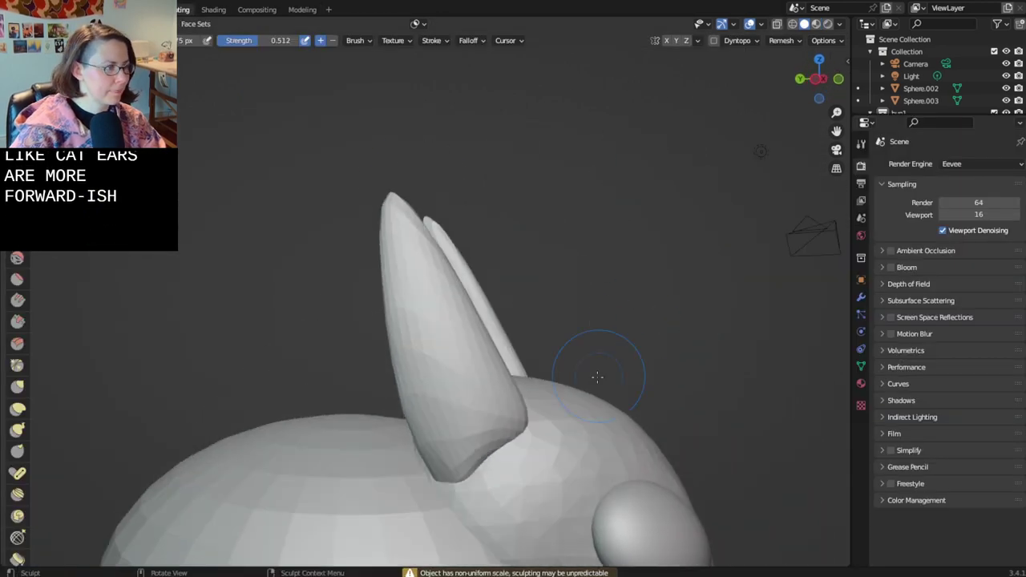
- Move the mirrored ears closer together along the X axis in Object Mode and return to sculpting them
scroll(598, 376, up, 2)
mouse_move(561, 413)
middle_down()
mouse_move(543, 419)
mouse_move(521, 272)
mouse_move(376, 277)
middle_up()
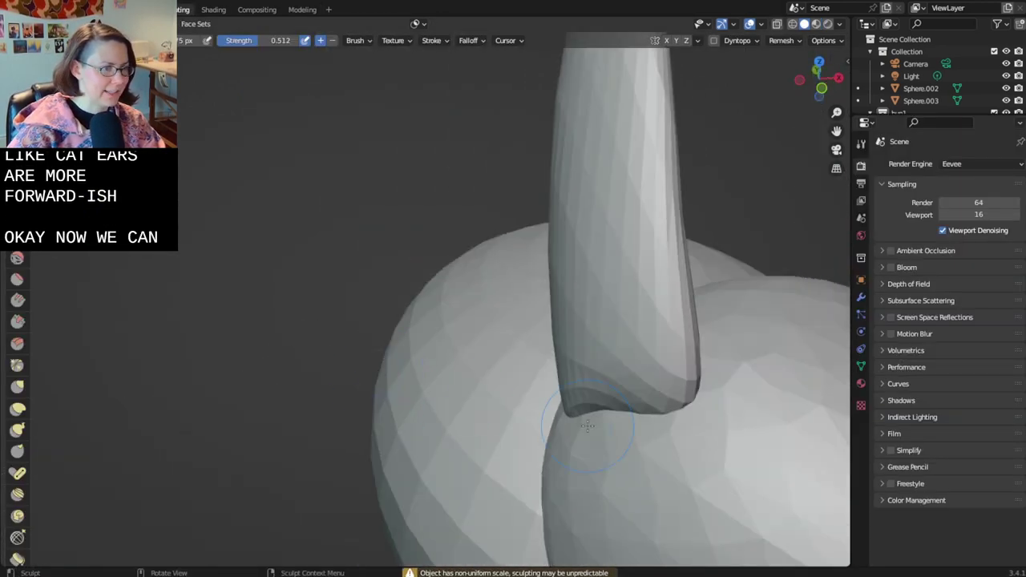
middle_drag(584, 384, 527, 416)
click(301, 10)
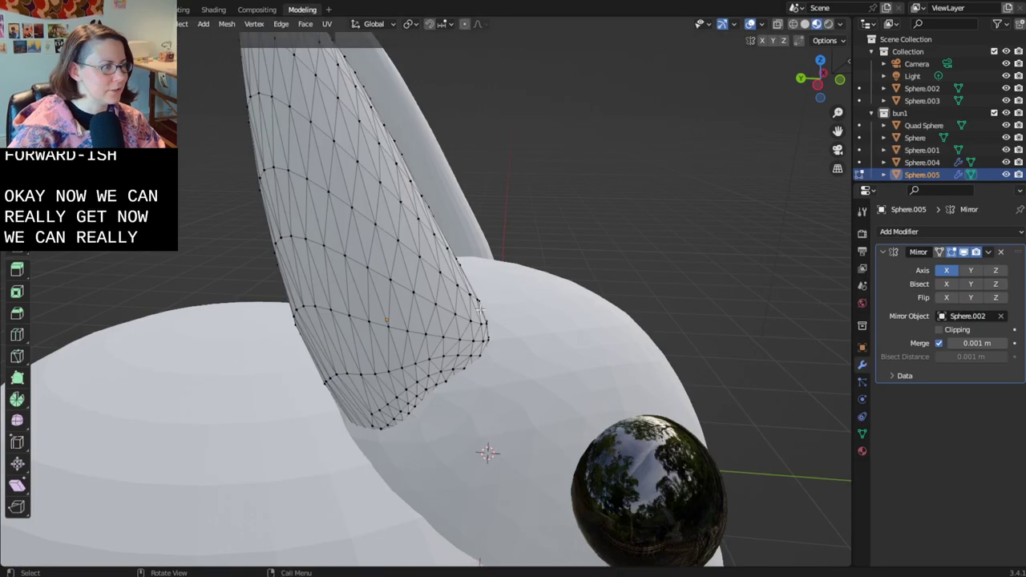
middle_drag(497, 305, 393, 324)
key(Tab)
key(g)
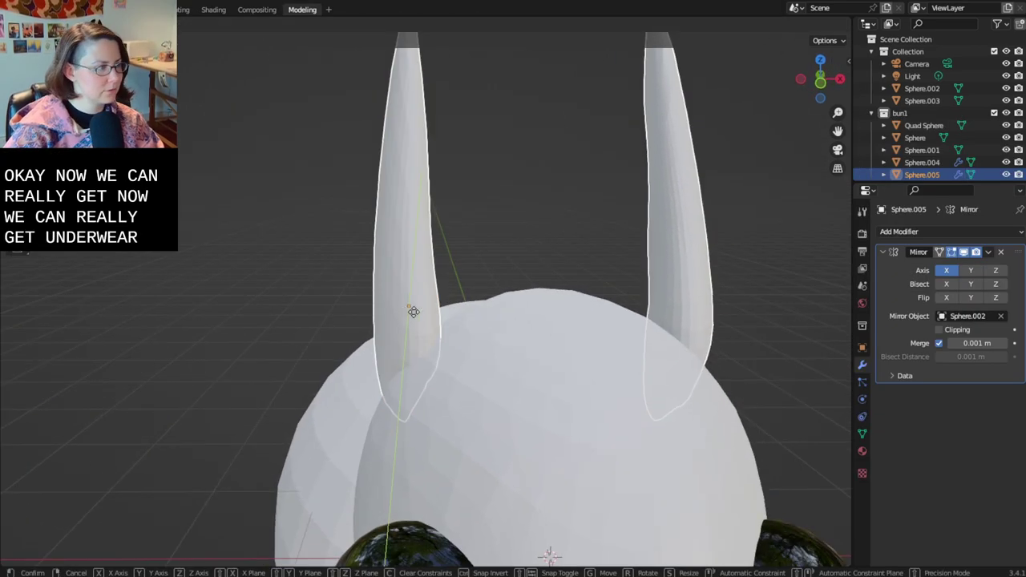
key(x)
click(433, 318)
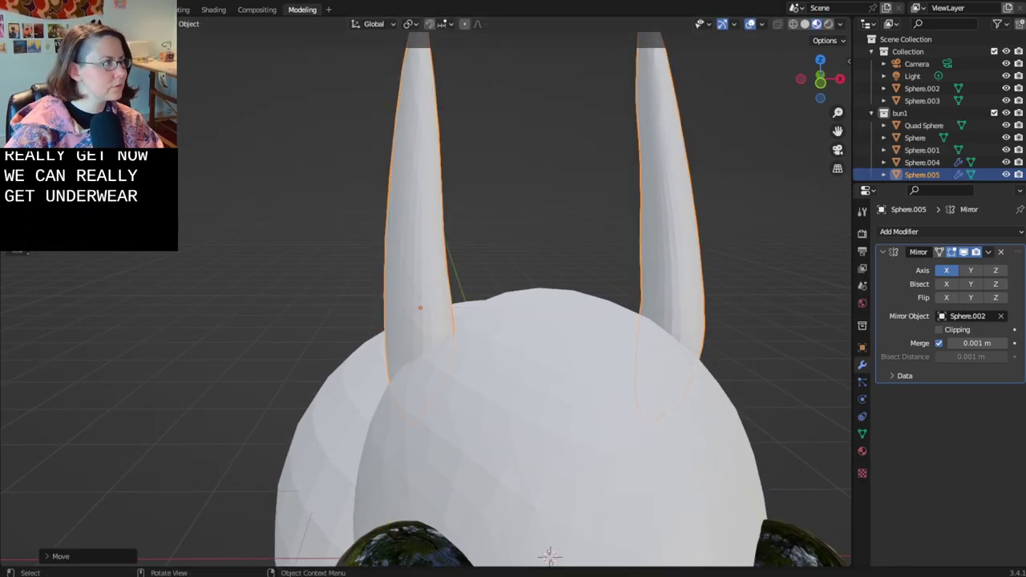
click(181, 10)
mouse_move(689, 336)
middle_down()
mouse_move(615, 339)
mouse_move(522, 459)
mouse_move(614, 424)
mouse_move(556, 447)
mouse_move(568, 401)
mouse_move(510, 218)
middle_up()
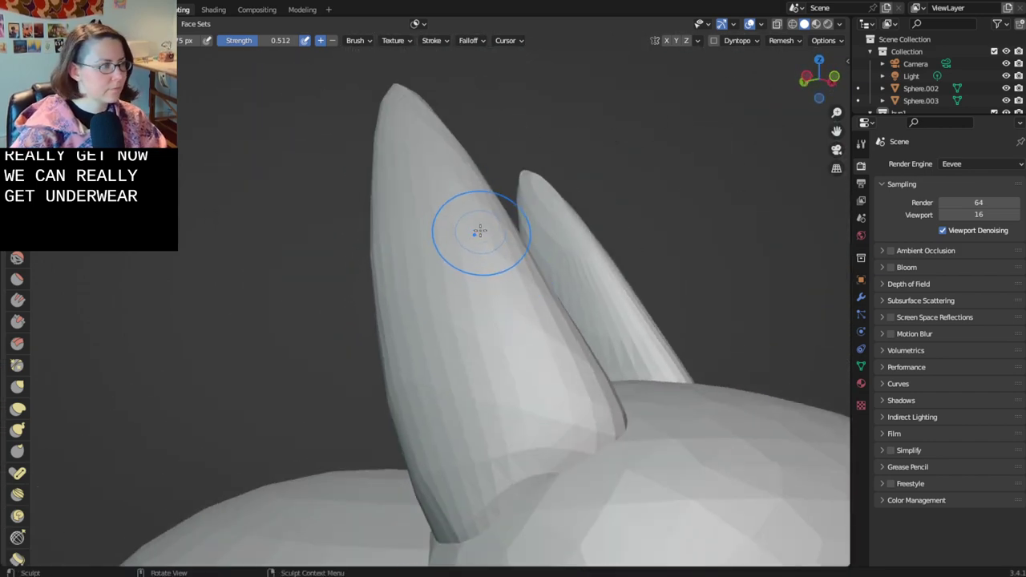
drag(451, 542, 534, 353)
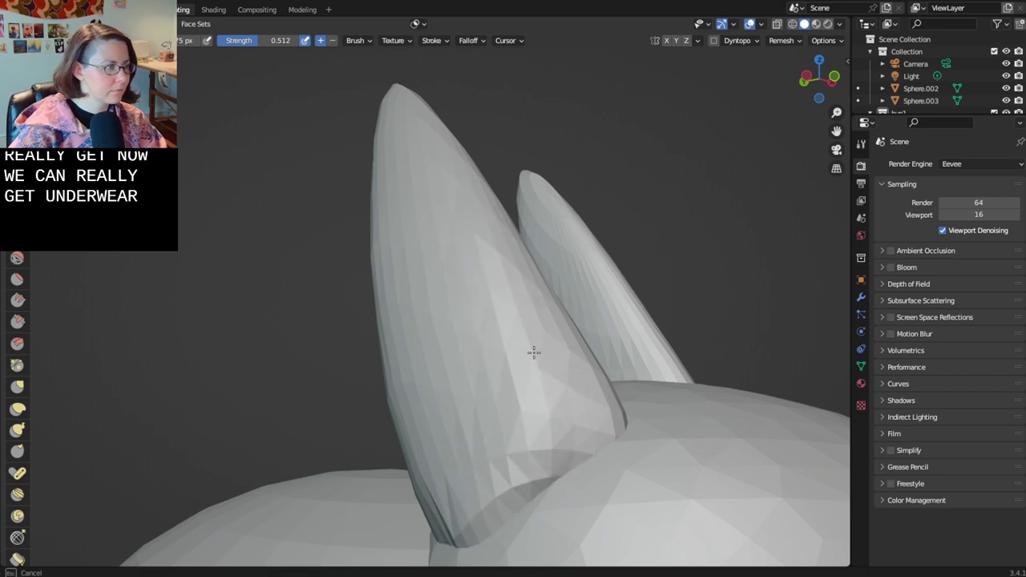
key(ctrl+z)
- Enable Dyntopo while keeping the mirror modifier, and sculpt strokes along the ear's base and front edge
click(712, 41)
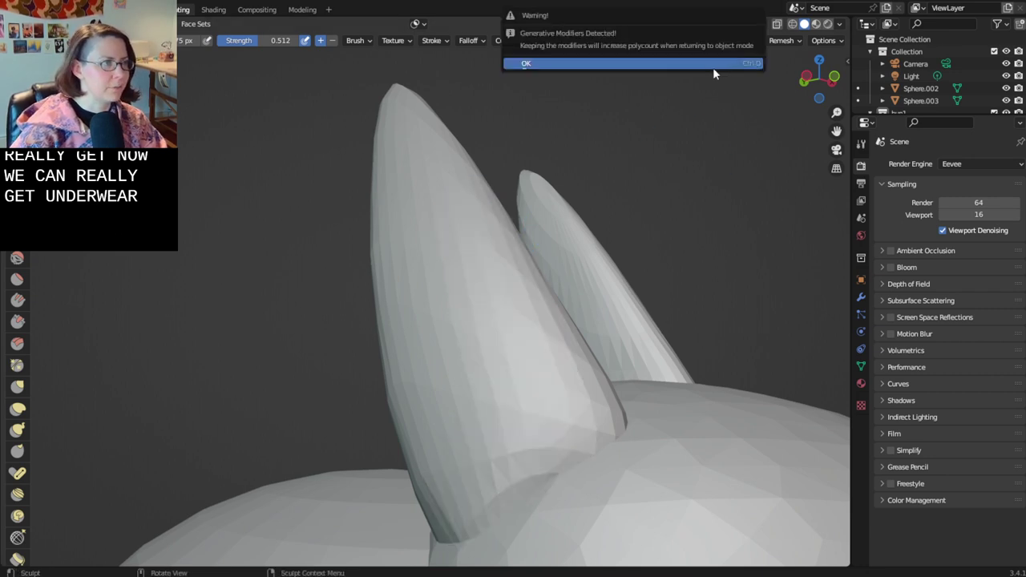
click(713, 67)
middle_drag(600, 259, 515, 481)
mouse_move(515, 481)
mouse_down()
mouse_move(512, 497)
mouse_move(595, 355)
mouse_move(543, 164)
mouse_move(545, 340)
mouse_move(513, 493)
mouse_move(581, 285)
mouse_up()
drag(618, 345, 638, 443)
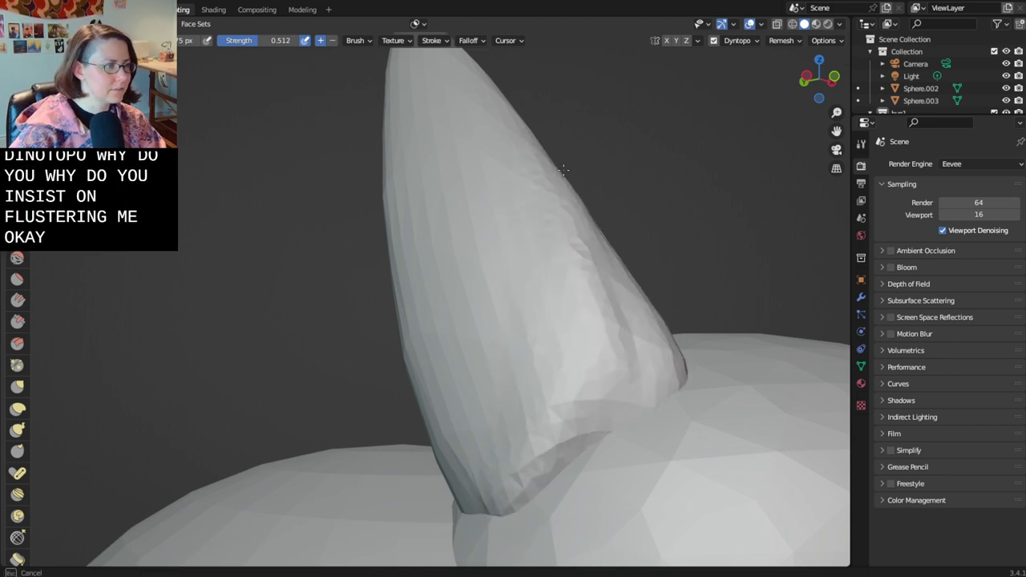
middle_drag(554, 246, 575, 299)
mouse_move(589, 209)
mouse_down()
mouse_move(609, 339)
mouse_move(440, 444)
mouse_move(613, 277)
mouse_up()
mouse_move(528, 111)
middle_down()
mouse_move(641, 390)
mouse_move(642, 466)
middle_up()
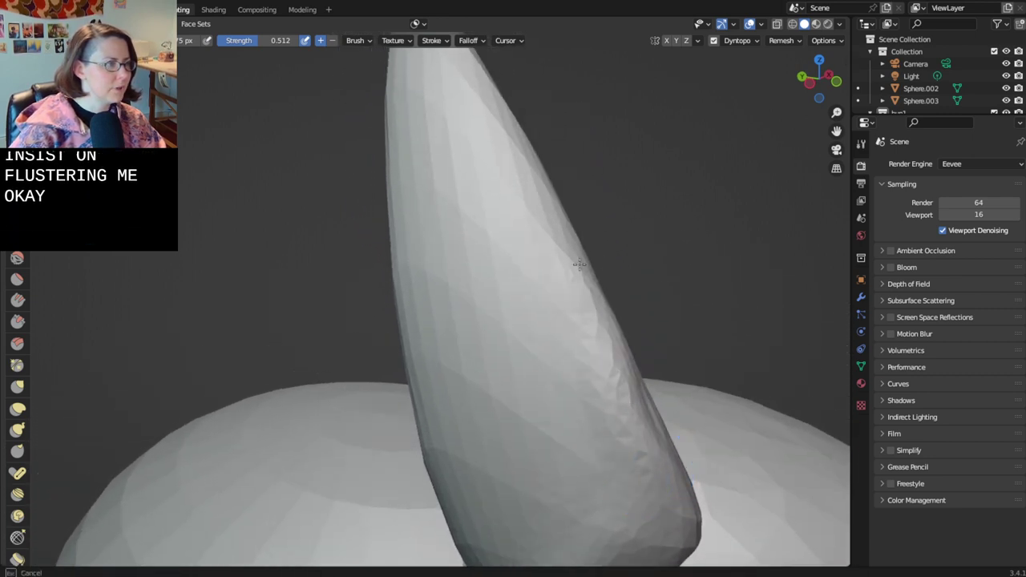
shift+middle_drag(542, 198, 593, 252)
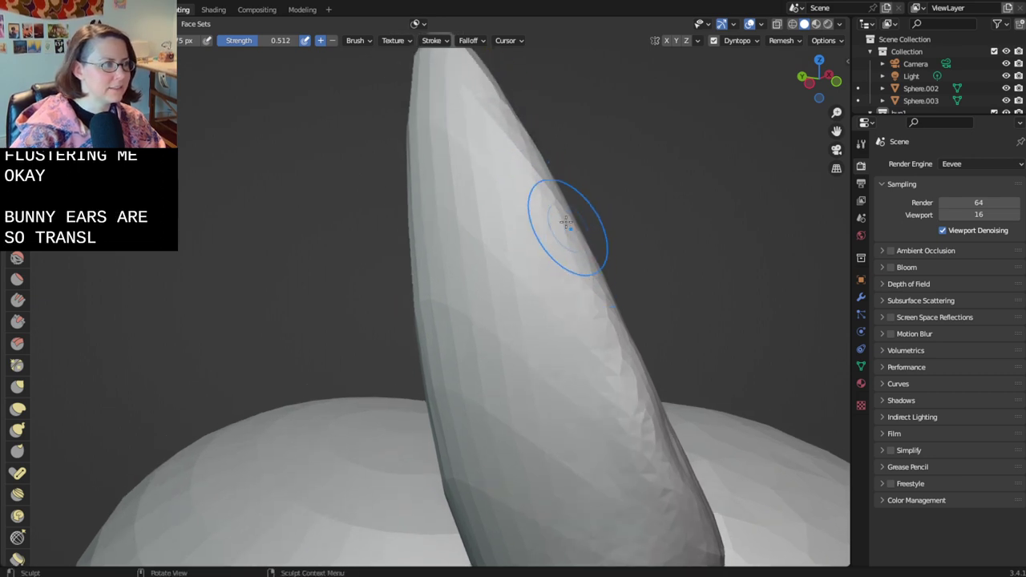
mouse_move(630, 416)
middle_down()
mouse_move(825, 426)
mouse_move(658, 433)
mouse_move(634, 373)
mouse_move(477, 353)
middle_up()
- Enlarge the Draw brush and build up volume along the ear's rear edge
key(shift+s)
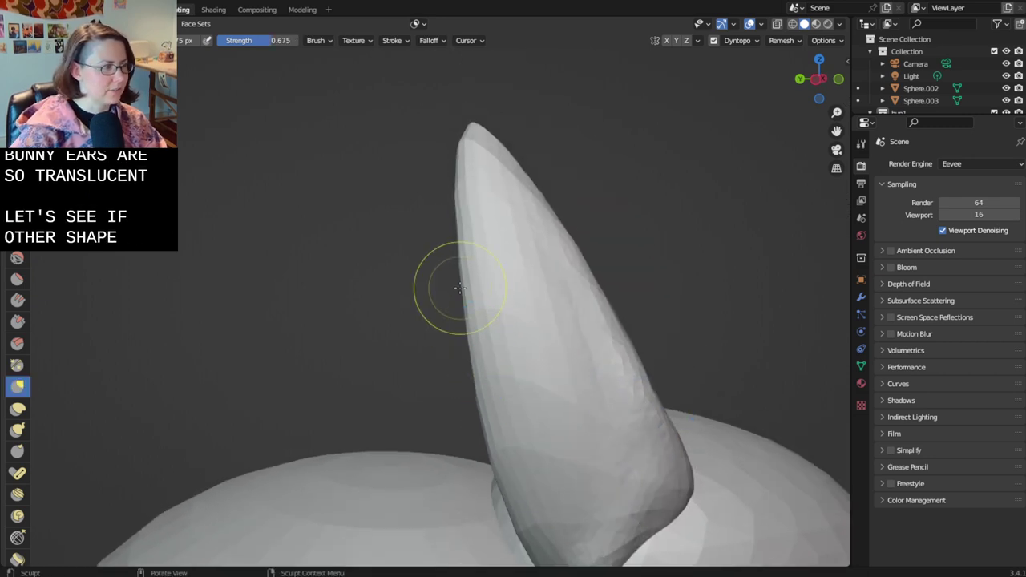
key(x)
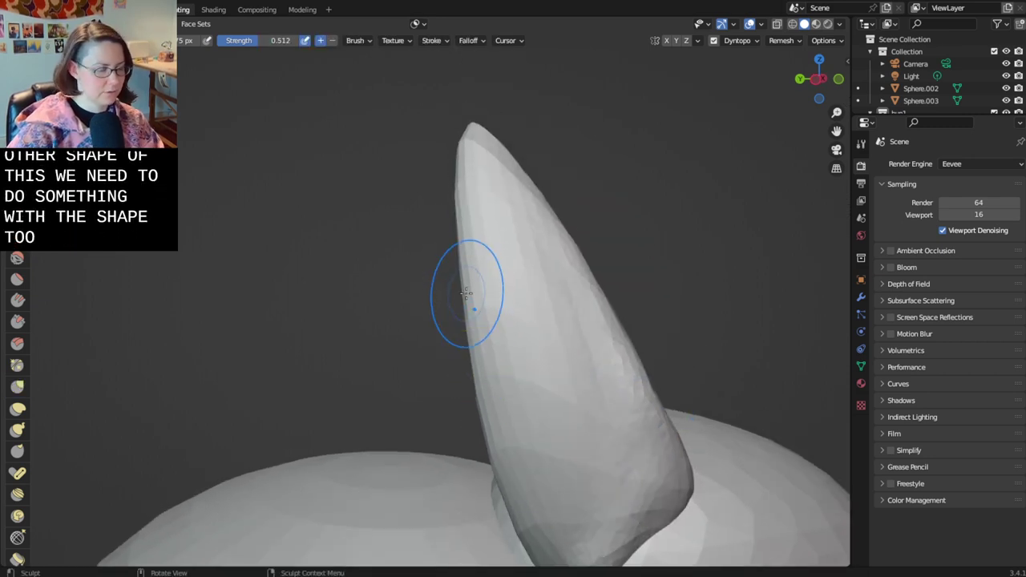
key(bracketright)
key(bracketright)
key(bracketright)
key(bracketright)
key(bracketright)
key(bracketright)
key(bracketright)
key(bracketright)
key(bracketright)
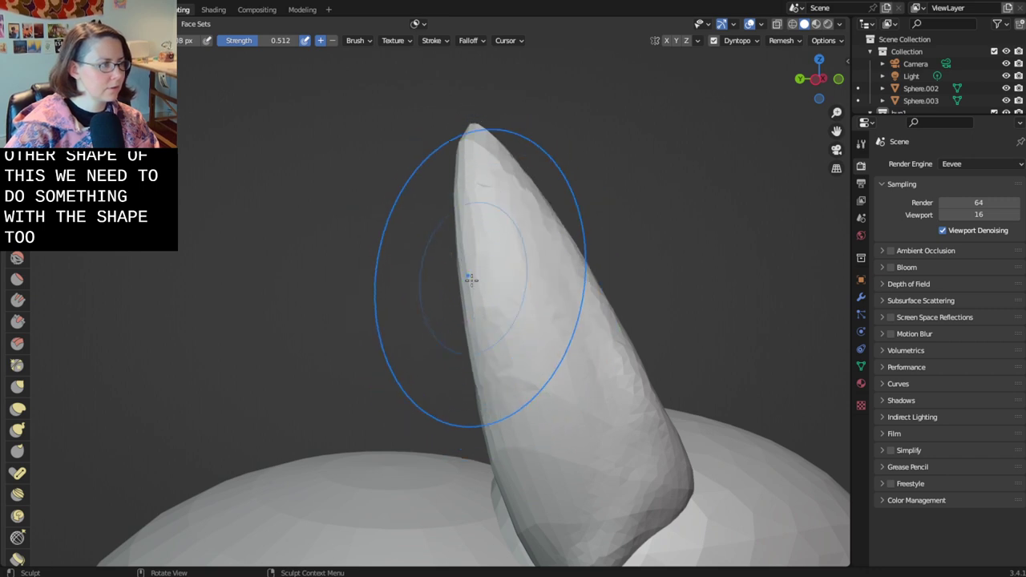
drag(468, 279, 513, 480)
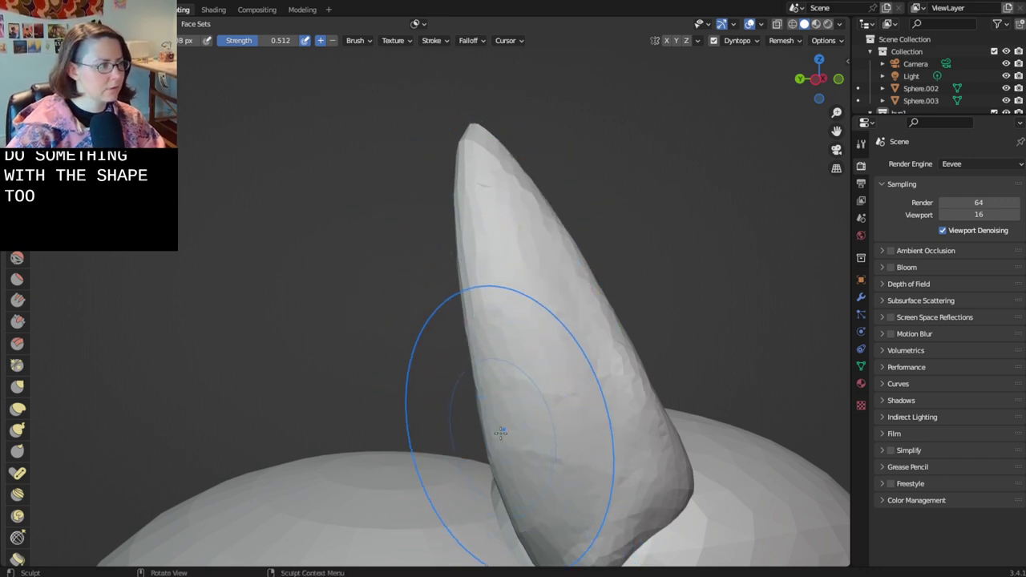
- Save the file and smooth the sculpted surface on the ear's rear side
key(ctrl+s)
shift+drag(499, 405, 509, 422)
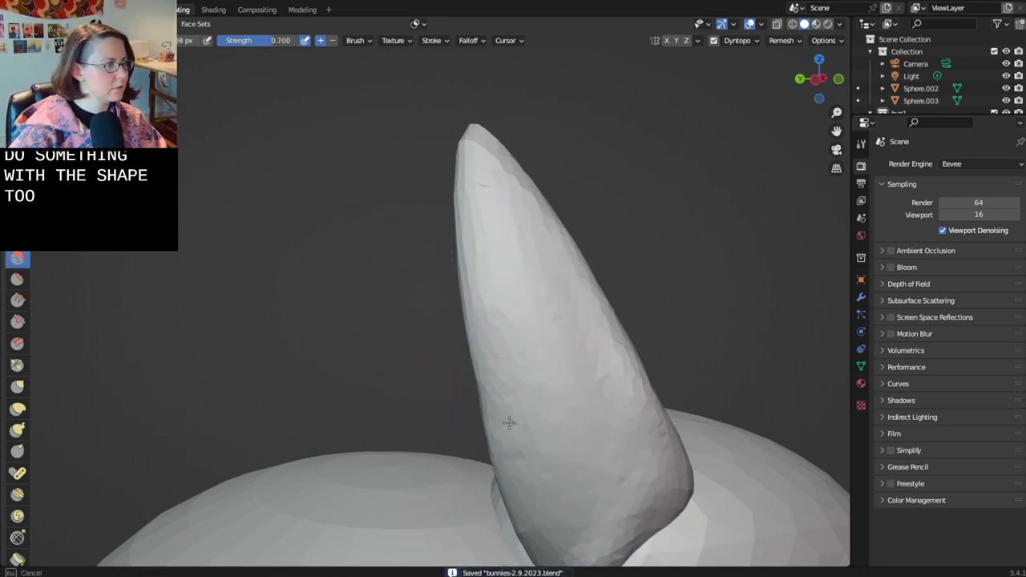
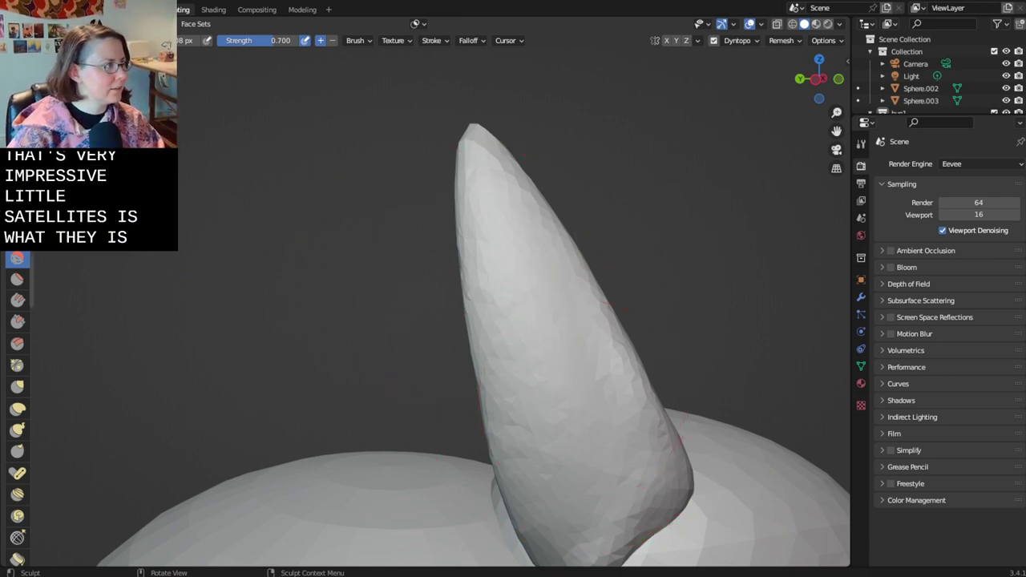
mouse_move(413, 313)
middle_down()
mouse_move(245, 275)
mouse_move(463, 356)
mouse_move(392, 339)
mouse_move(568, 420)
mouse_move(550, 394)
mouse_move(612, 465)
middle_up()
- Use the Grab brush to bulge the ear's rear edge outward and reshape it down towards the base
key(x)
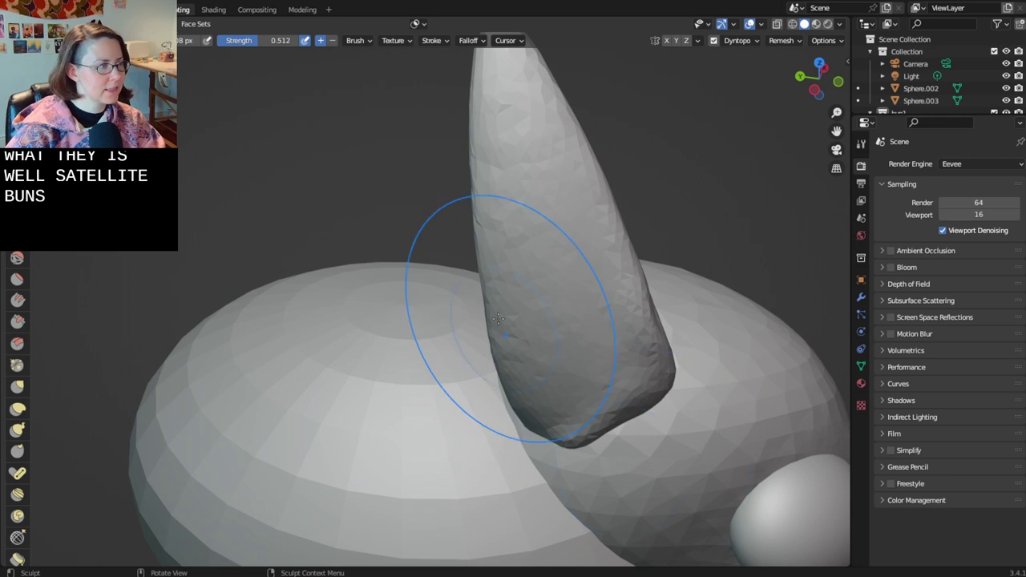
shift+middle_drag(497, 268, 501, 337)
scroll(501, 337, down, 1)
key(g)
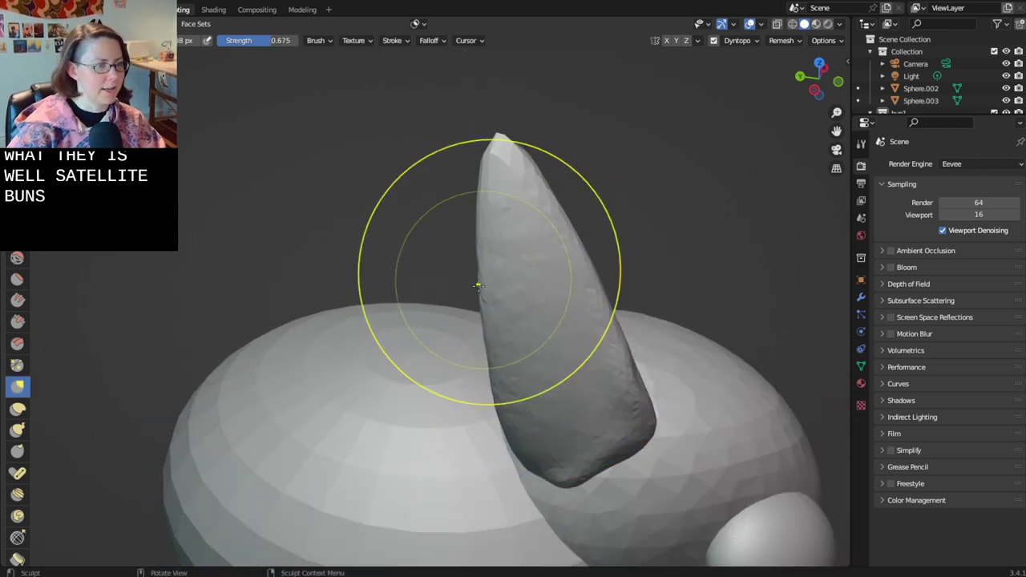
drag(478, 259, 459, 262)
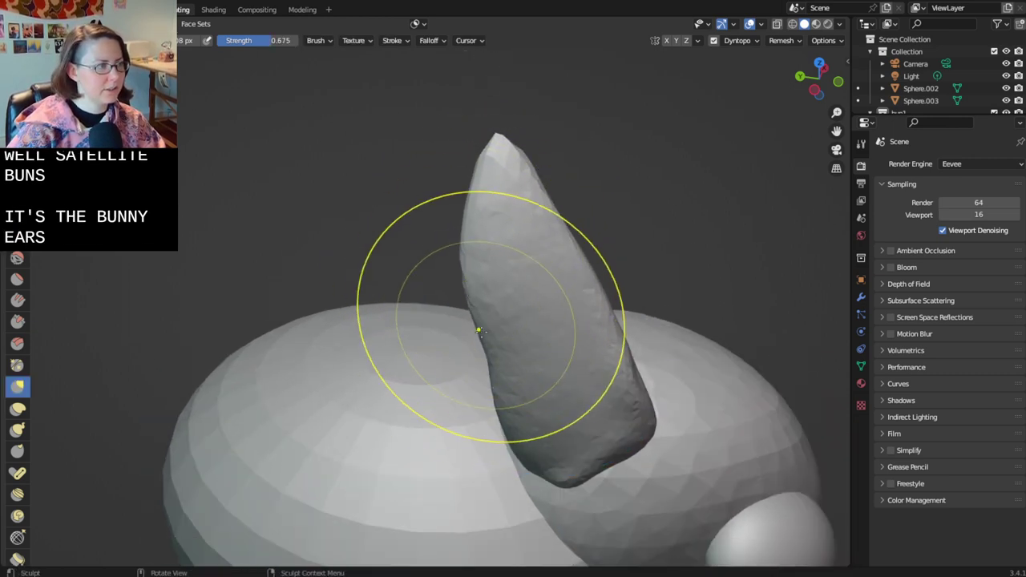
mouse_move(488, 355)
mouse_down()
mouse_move(475, 377)
mouse_move(526, 446)
mouse_up()
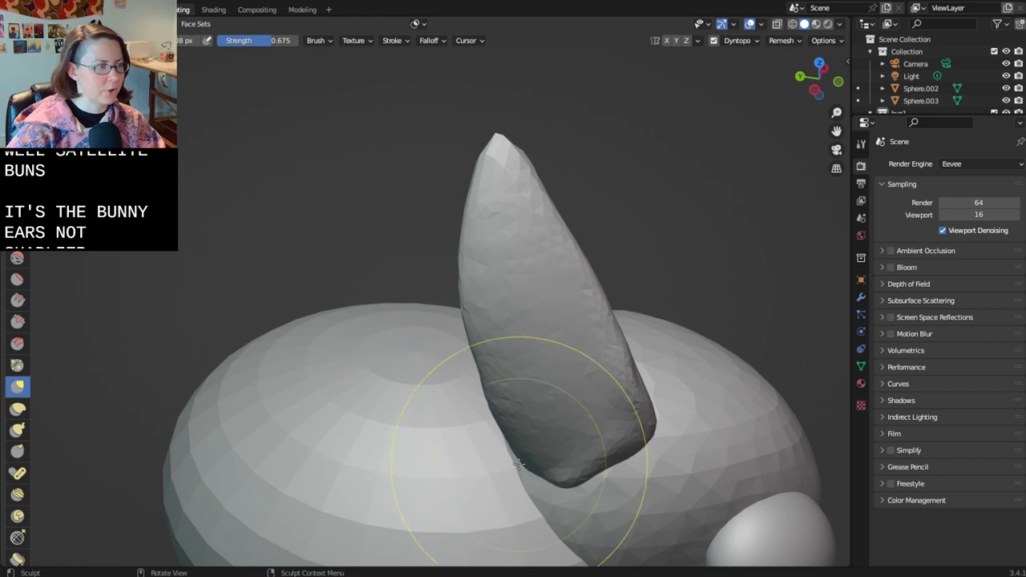
- Grab the bottom of the ear from several angles to tuck in and narrow its base against the head
mouse_move(542, 440)
middle_down()
mouse_move(545, 270)
mouse_move(588, 479)
middle_up()
drag(584, 501, 586, 486)
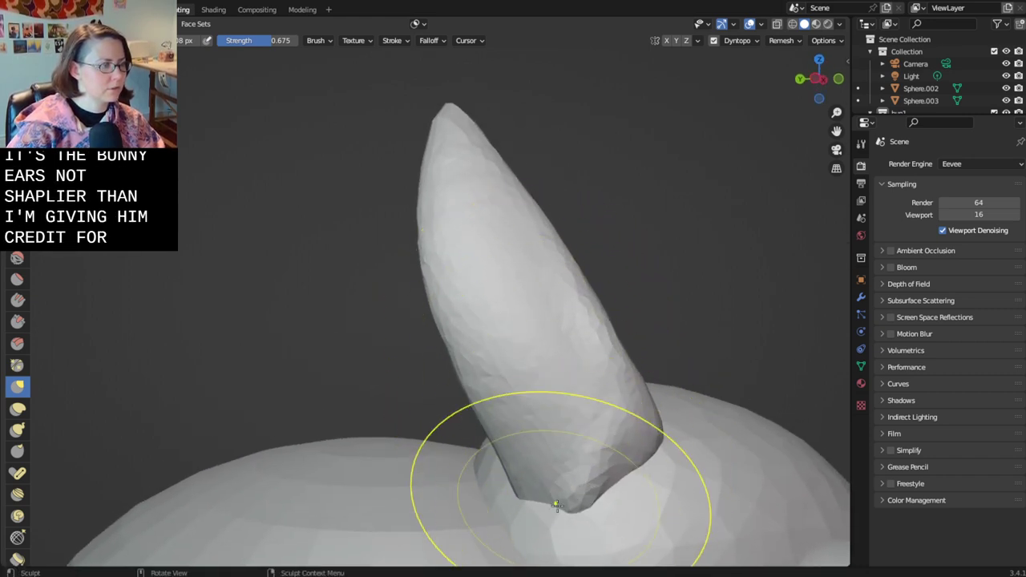
mouse_move(554, 502)
middle_down()
mouse_move(511, 545)
mouse_move(519, 575)
mouse_move(541, 520)
mouse_move(631, 524)
mouse_move(691, 507)
mouse_move(599, 477)
middle_up()
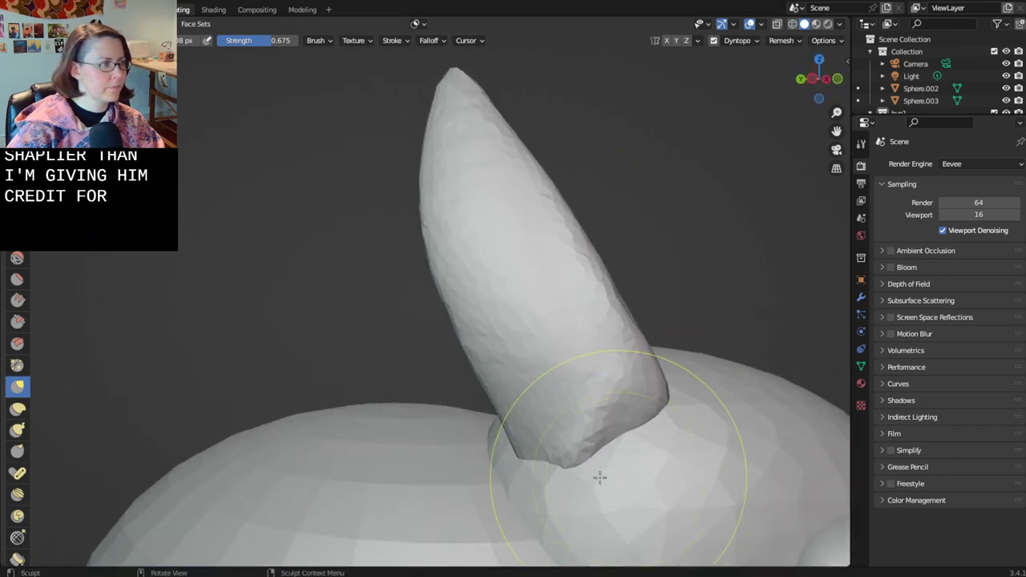
middle_drag(530, 460, 658, 462)
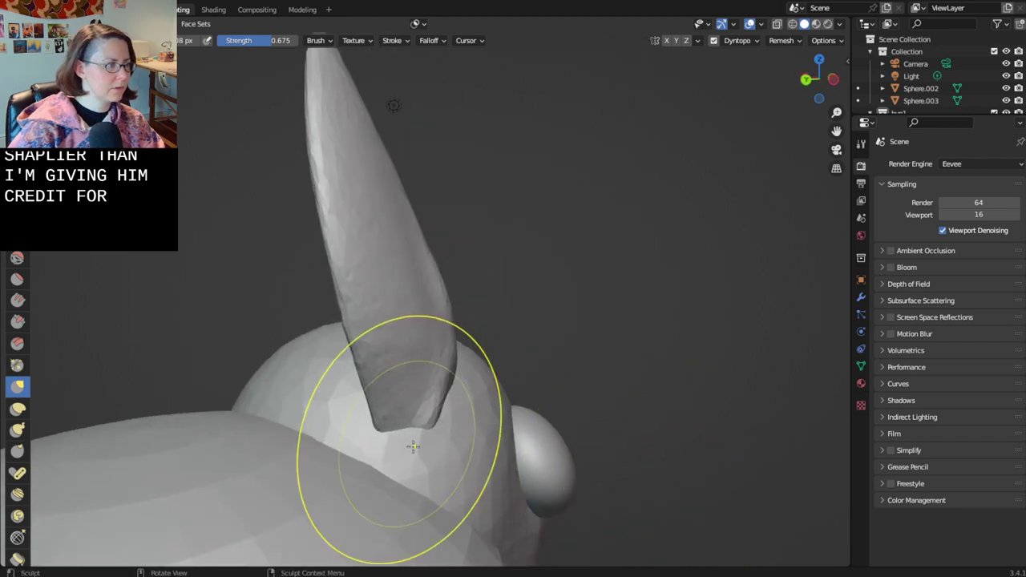
drag(380, 424, 412, 446)
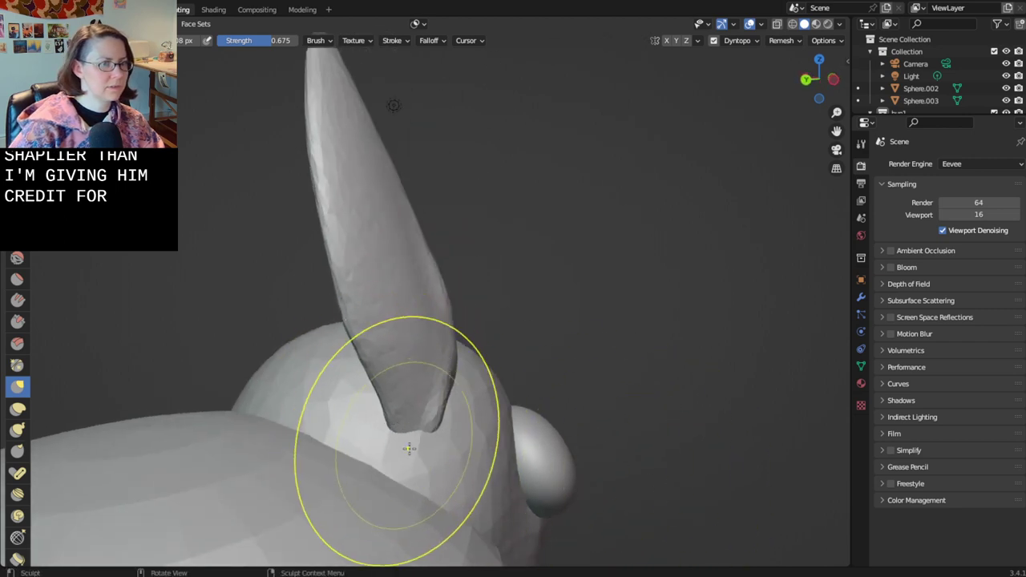
mouse_move(412, 446)
middle_down()
mouse_move(321, 446)
mouse_move(447, 464)
middle_up()
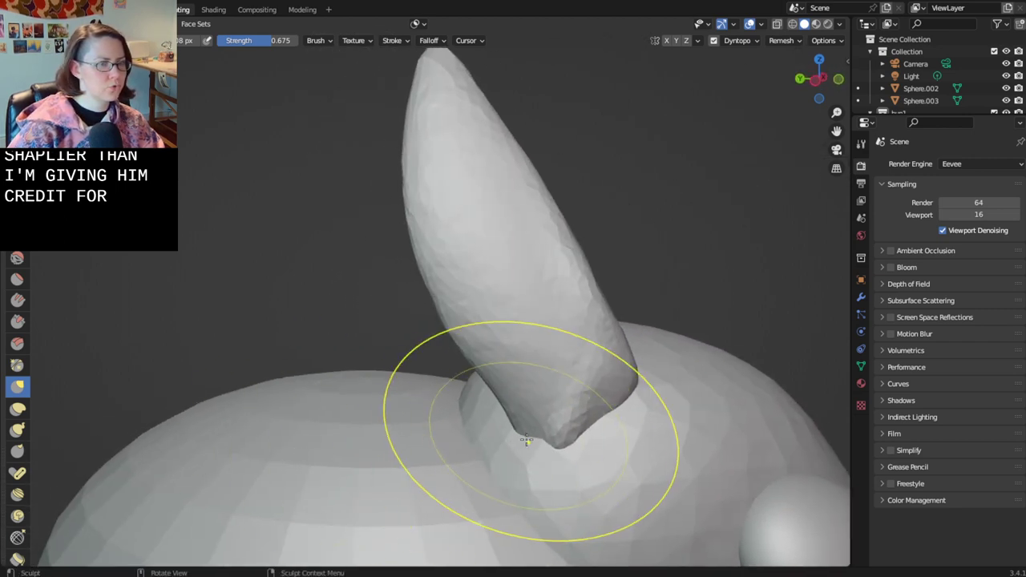
- Grab the ear's front edge outward to give it a fuller curve, and try small adjustments at the tip
mouse_move(516, 437)
middle_down()
mouse_move(521, 419)
mouse_move(493, 388)
middle_up()
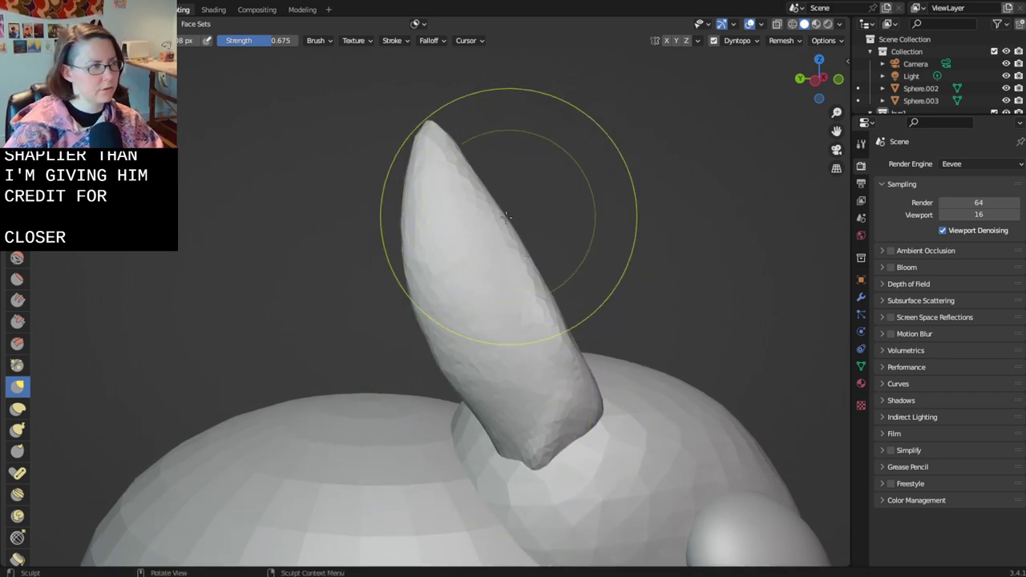
mouse_move(455, 209)
mouse_down()
mouse_move(539, 213)
mouse_move(525, 197)
mouse_up()
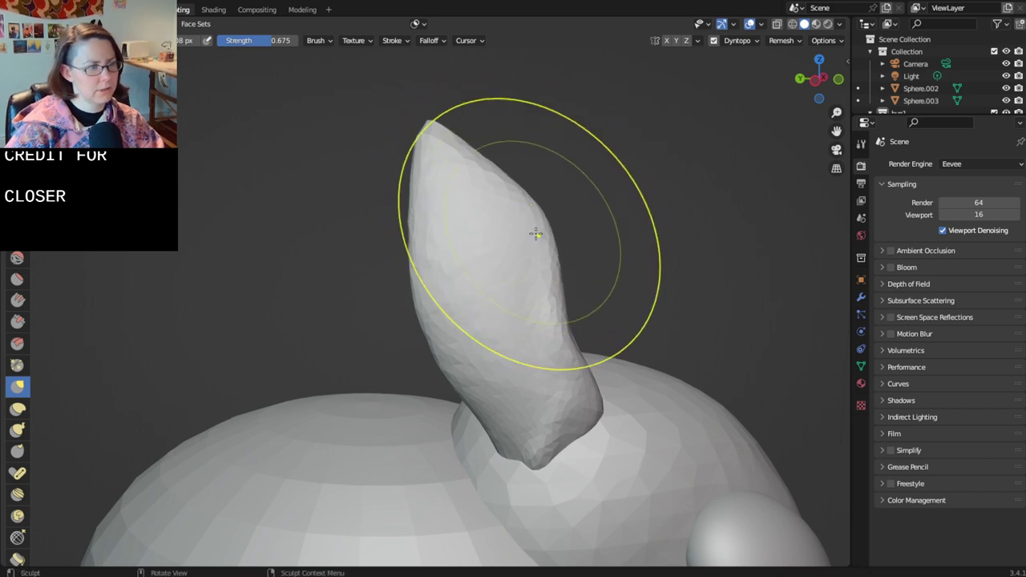
drag(553, 301, 591, 335)
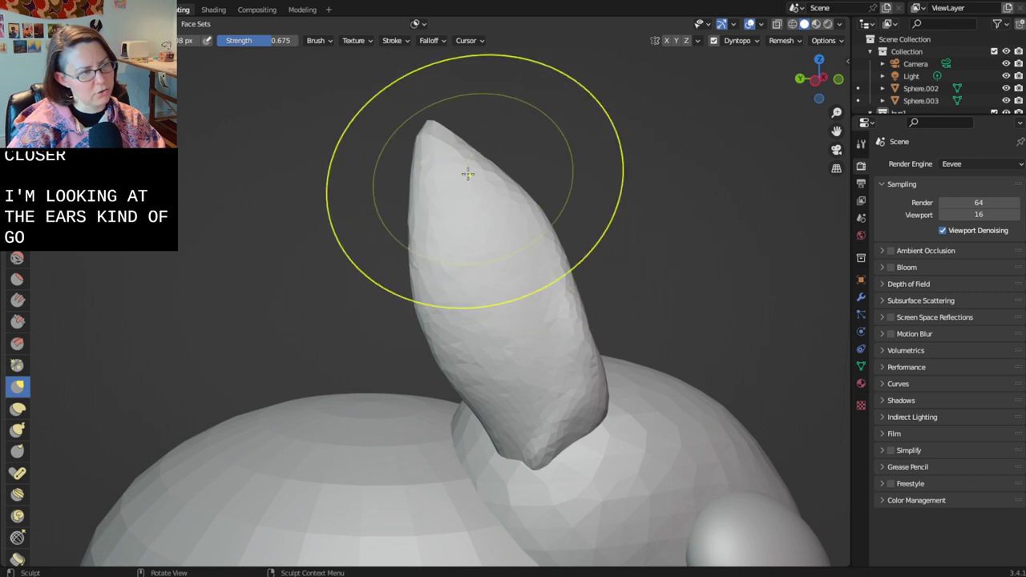
click(416, 143)
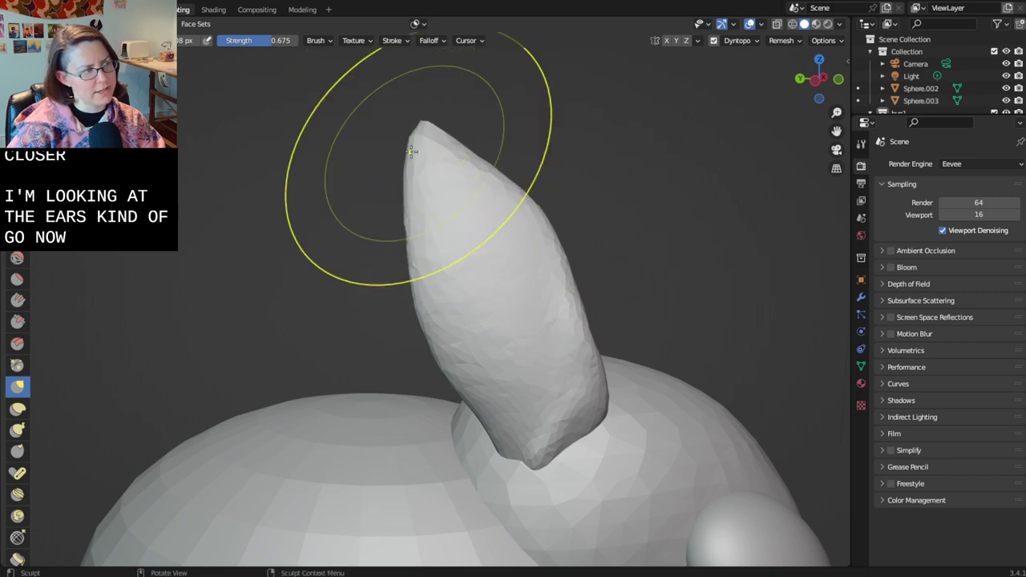
drag(431, 135, 426, 135)
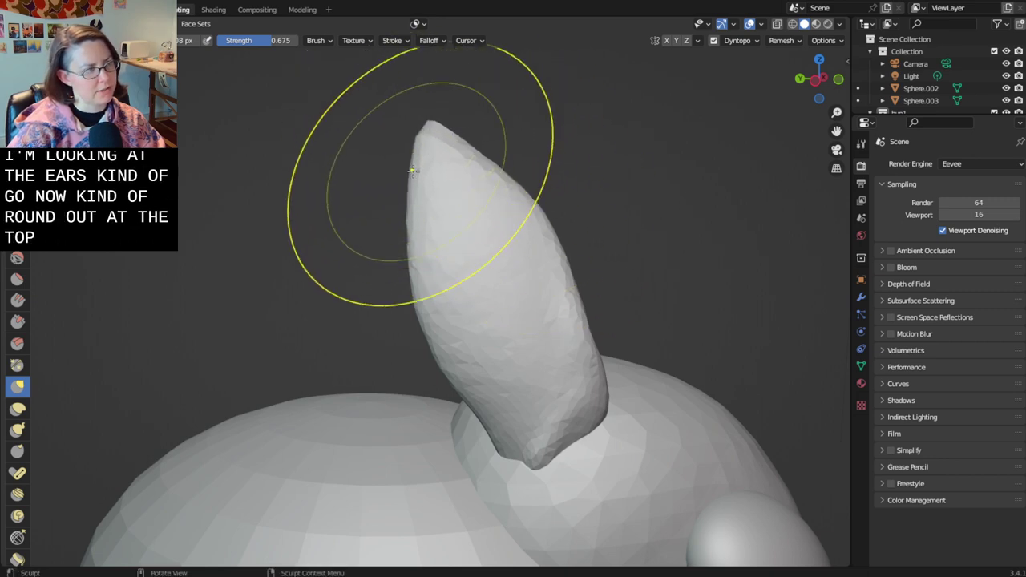
- Reshape the ear's lower rear edge into a smoother sweep towards the base
mouse_move(481, 400)
mouse_down()
mouse_move(468, 445)
mouse_move(490, 444)
mouse_up()
drag(437, 390, 451, 420)
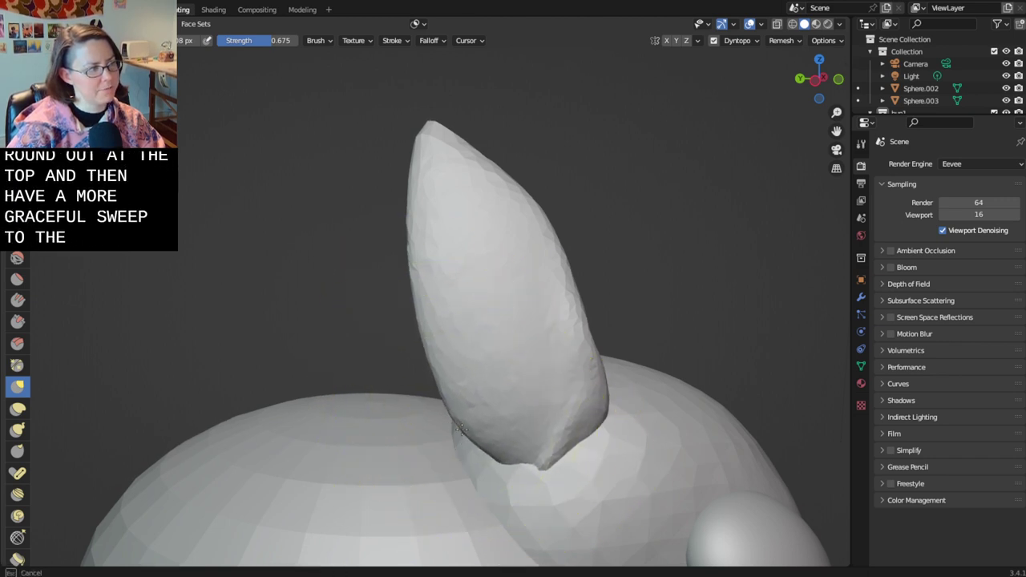
middle_drag(332, 412, 344, 412)
- Pull the ear's upper front edge further outward and tuck in the lower front edge and bottom point
drag(571, 221, 577, 218)
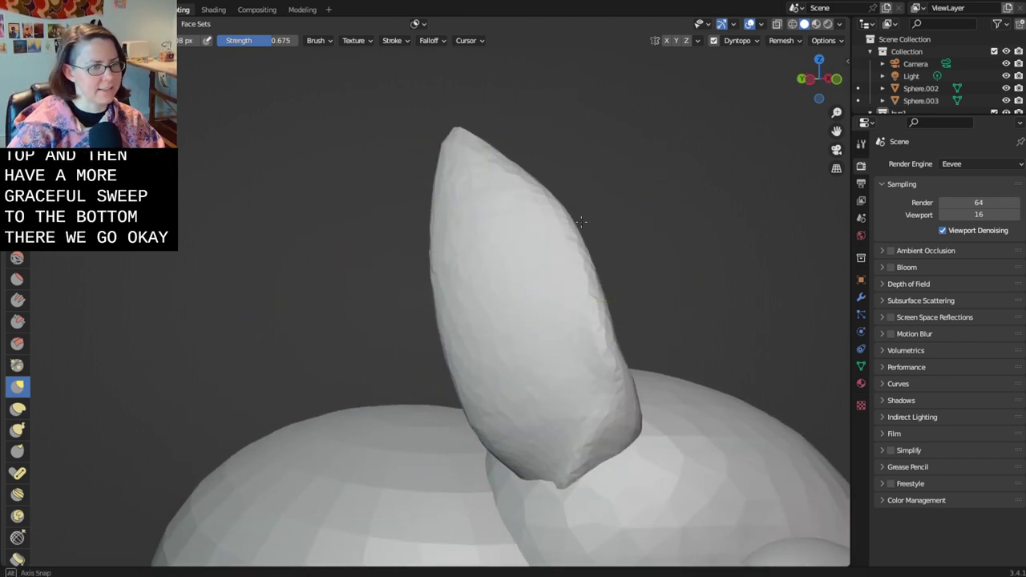
middle_drag(585, 217, 575, 206)
drag(553, 207, 570, 235)
drag(592, 319, 594, 336)
mouse_move(564, 231)
mouse_down()
mouse_move(577, 250)
mouse_move(594, 240)
mouse_up()
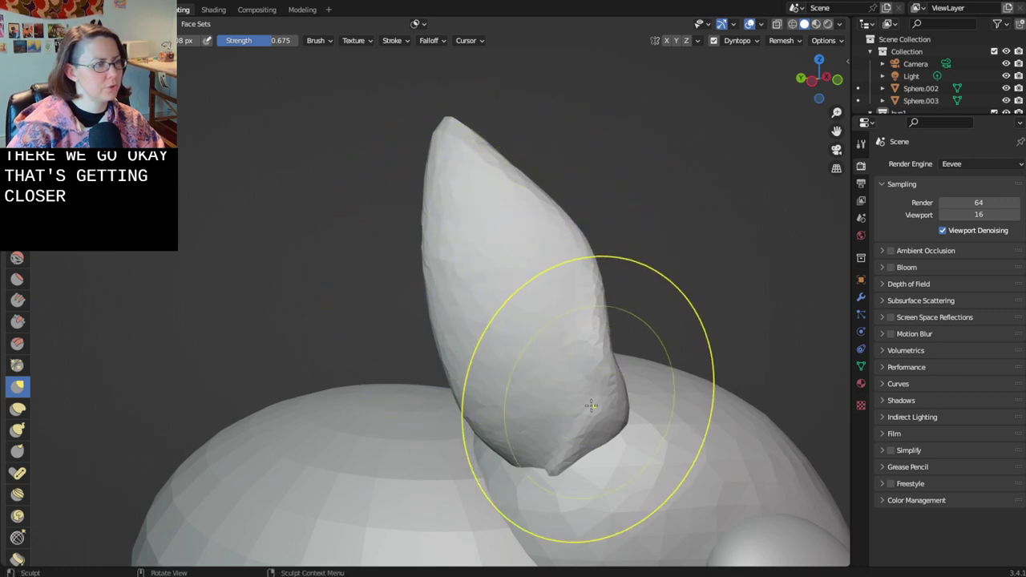
drag(607, 417, 594, 433)
drag(568, 465, 562, 478)
- Inspect the ear's mesh density in Edit Mode and return to Sculpt Mode
middle_drag(562, 478, 636, 467)
key(Tab)
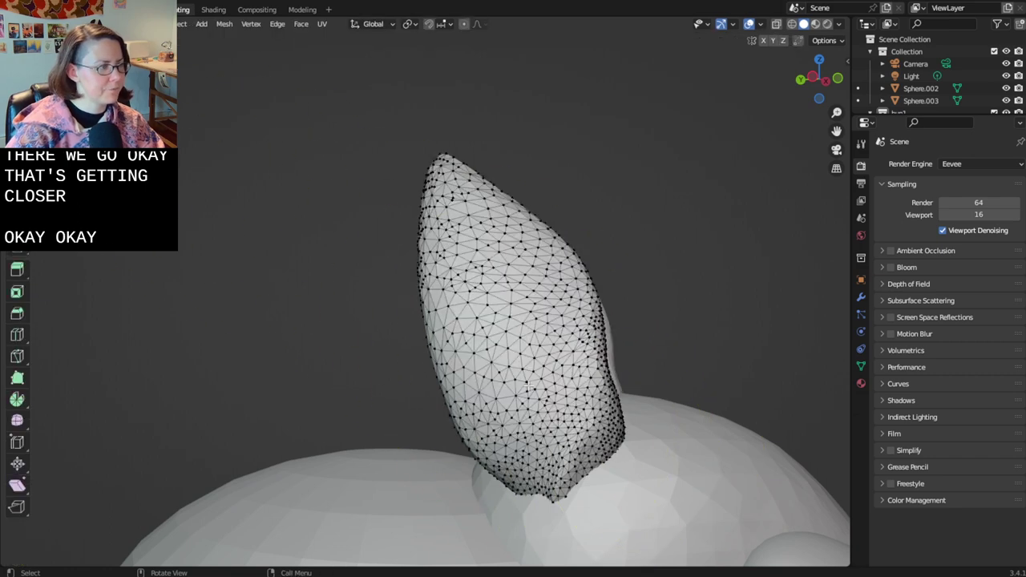
key(Tab)
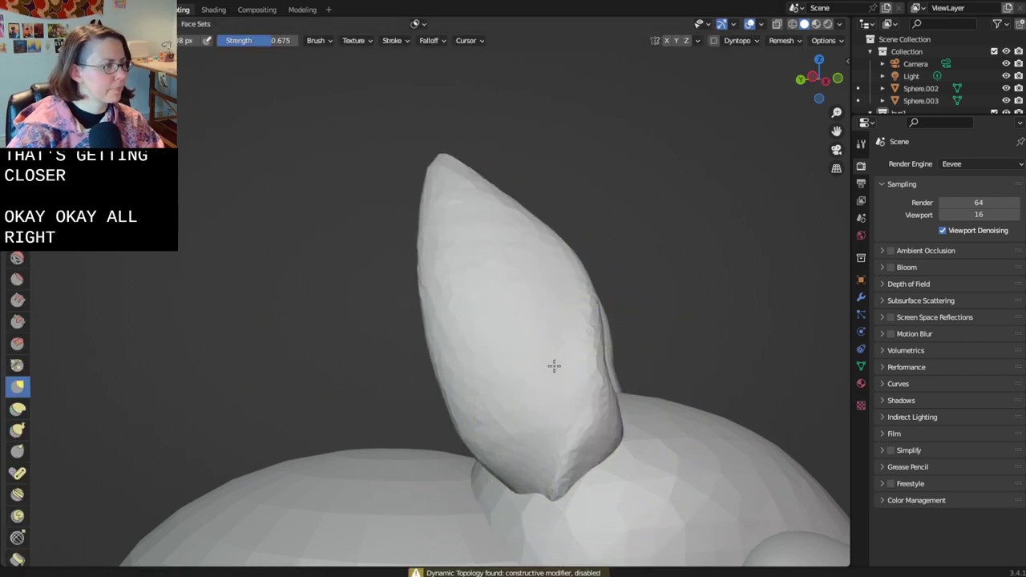
- Build up a raised ridge along the ear's front edge from the base point to the upper curve, using the Draw brush at 85 px
middle_drag(550, 367, 607, 403)
key(x)
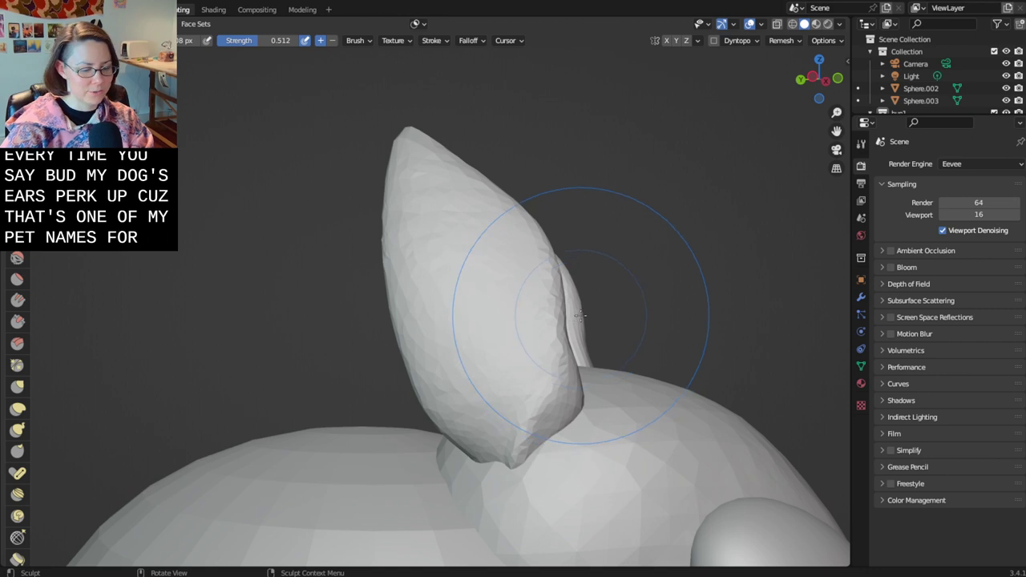
key(bracketleft)
key(bracketleft)
key(bracketleft)
key(bracketleft)
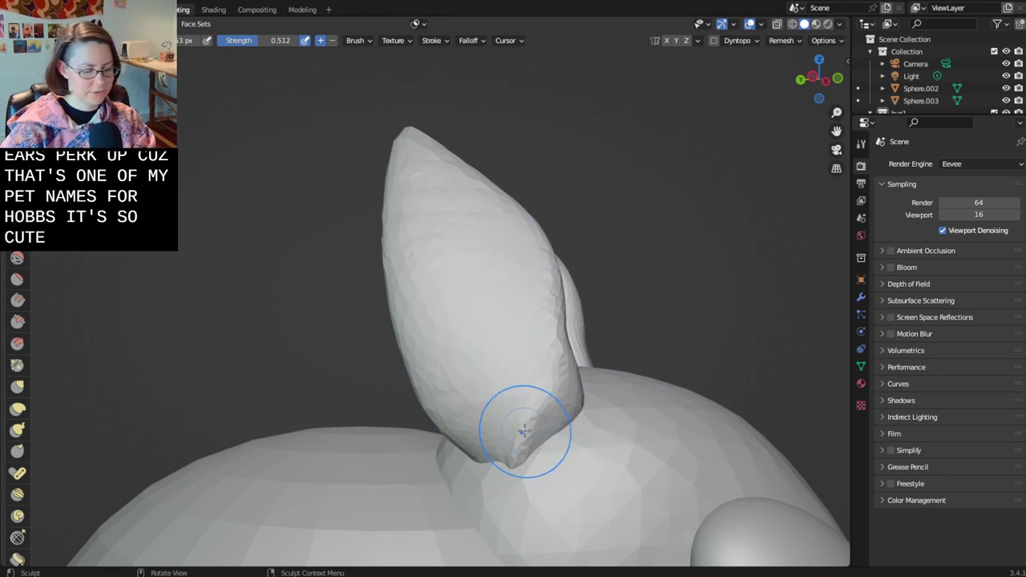
mouse_move(522, 435)
middle_down()
mouse_move(570, 442)
mouse_move(540, 514)
mouse_move(519, 491)
mouse_move(557, 525)
middle_up()
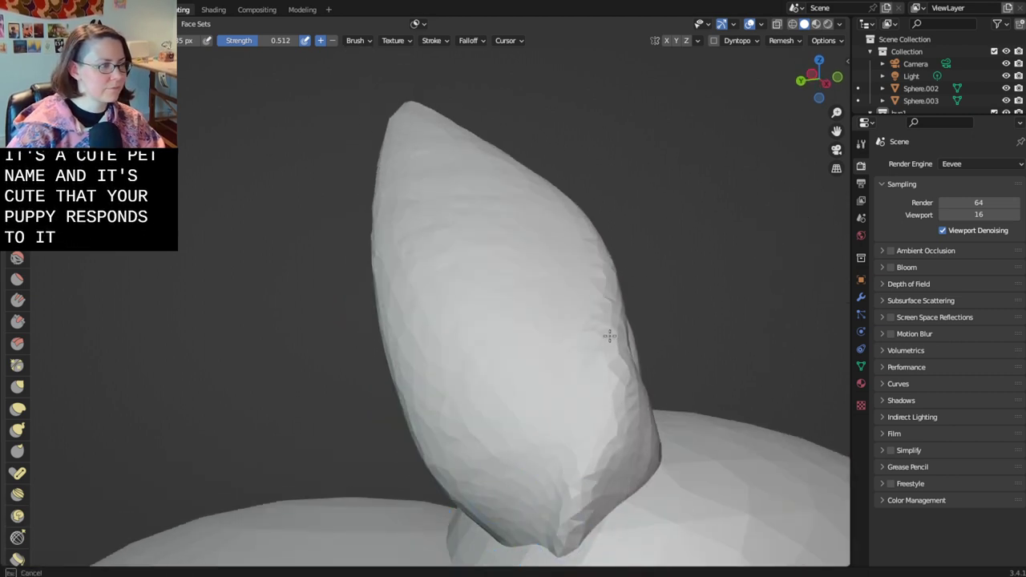
drag(589, 311, 580, 395)
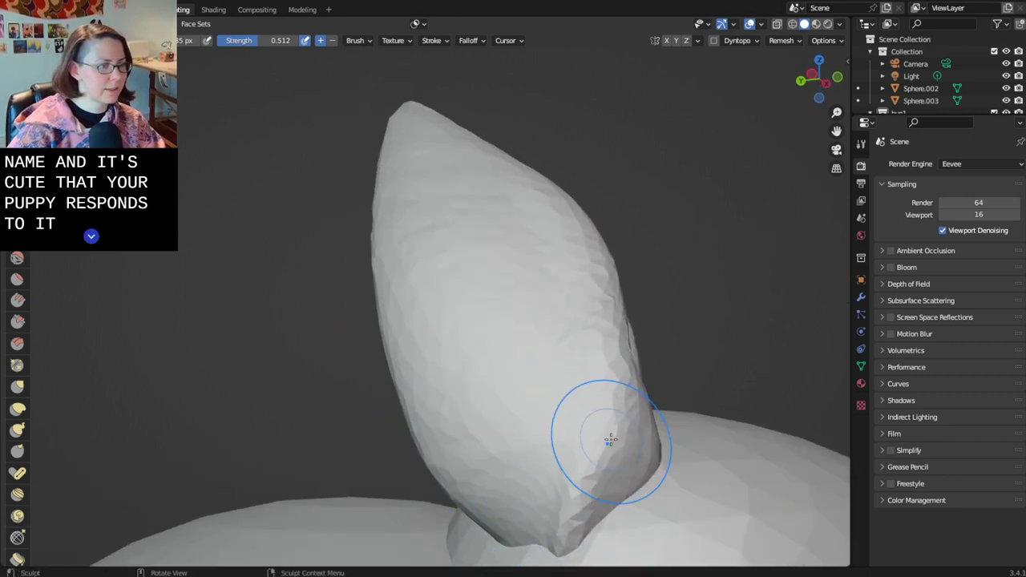
drag(586, 495, 596, 382)
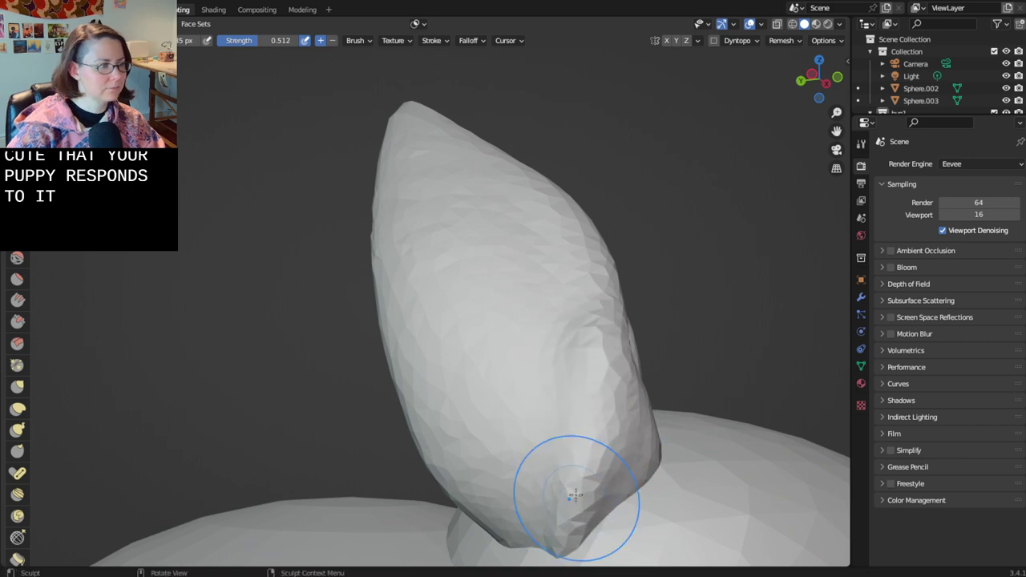
drag(549, 535, 607, 379)
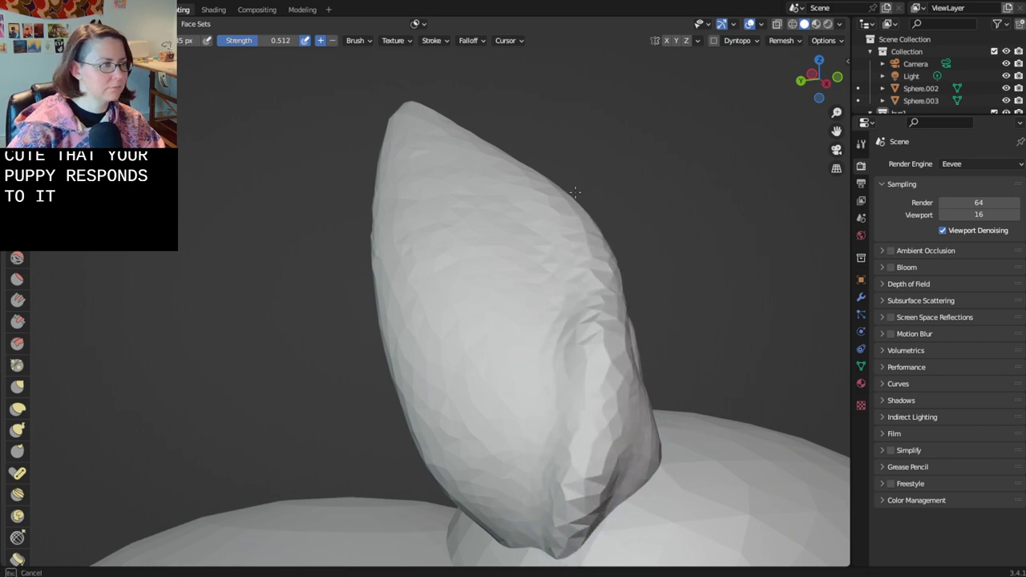
drag(575, 255, 627, 413)
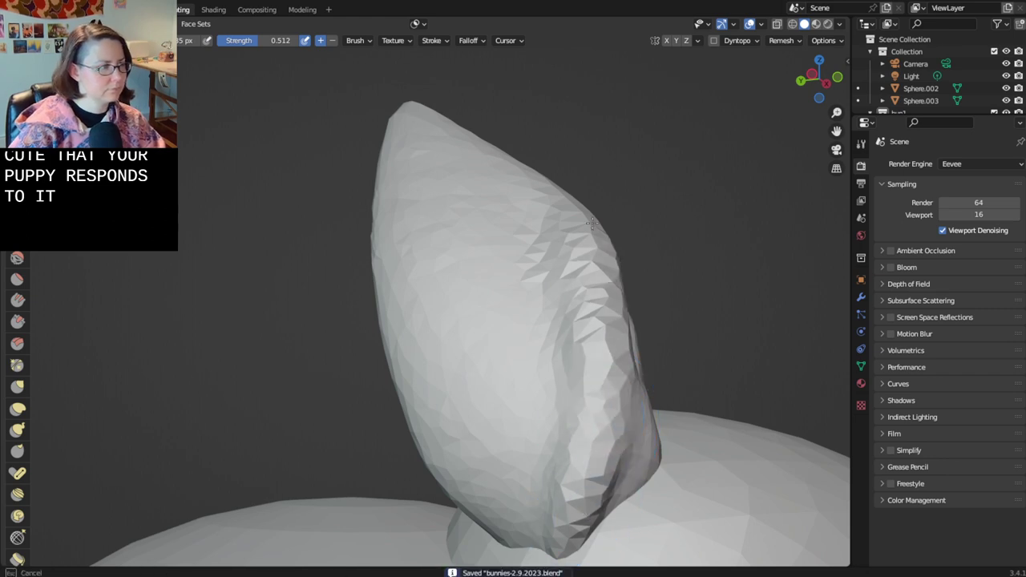
- Enable Dyntopo and soften the jagged ridge along the ear's front edge with the Smooth brush at strength 0.700
click(714, 40)
click(711, 63)
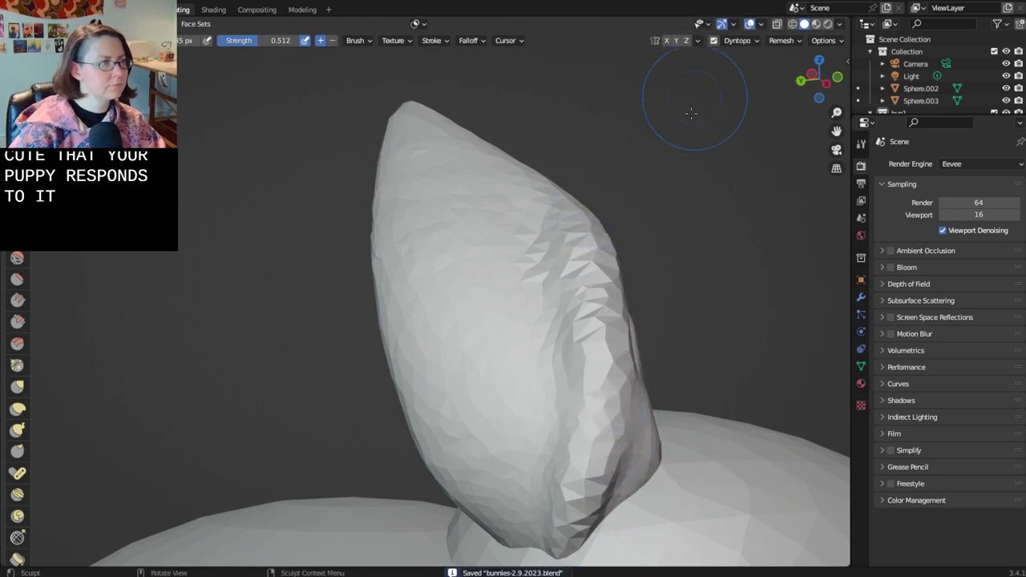
middle_drag(701, 88, 671, 233)
middle_drag(666, 293, 630, 287)
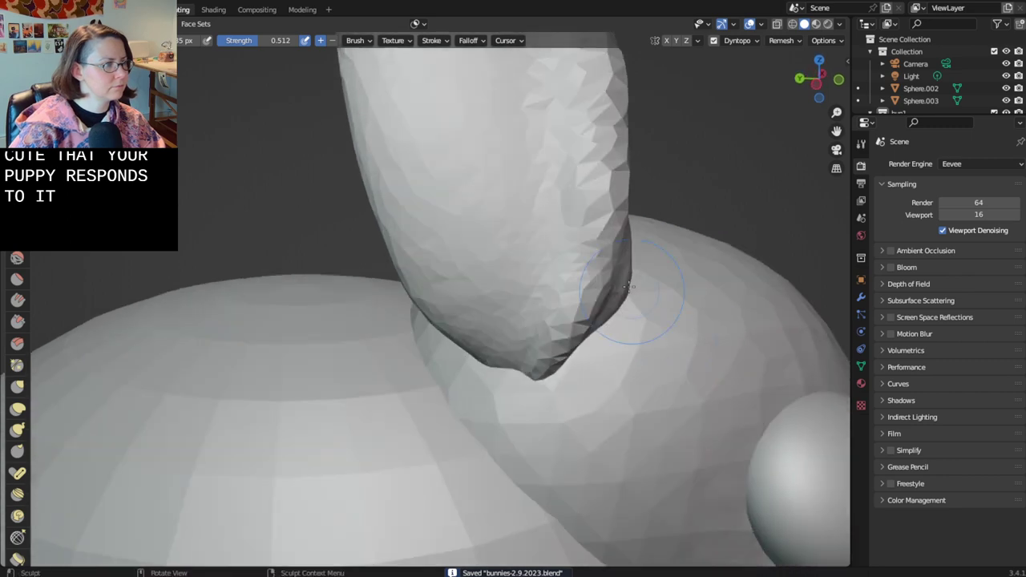
scroll(620, 281, down, 2)
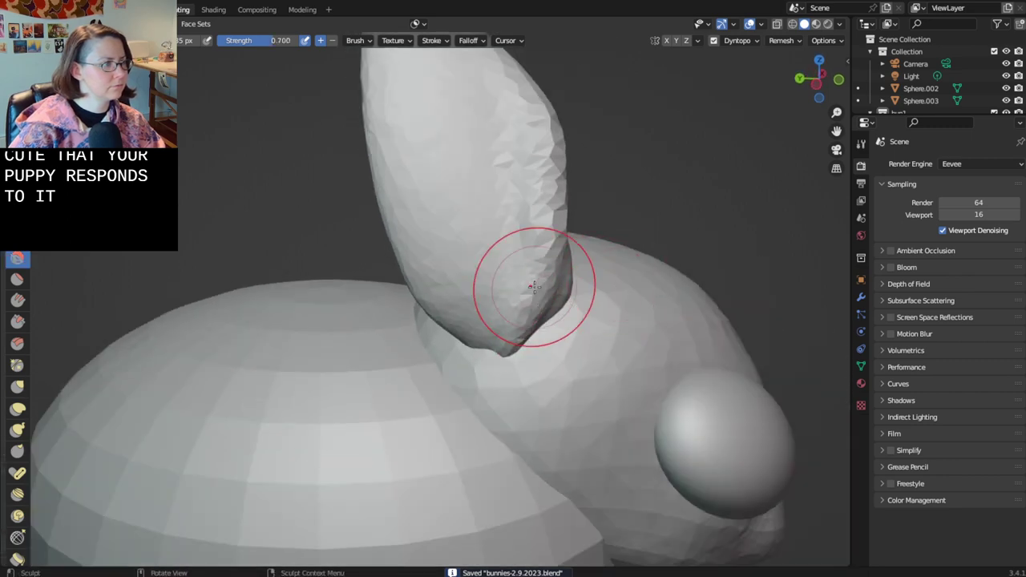
middle_drag(525, 119, 508, 210)
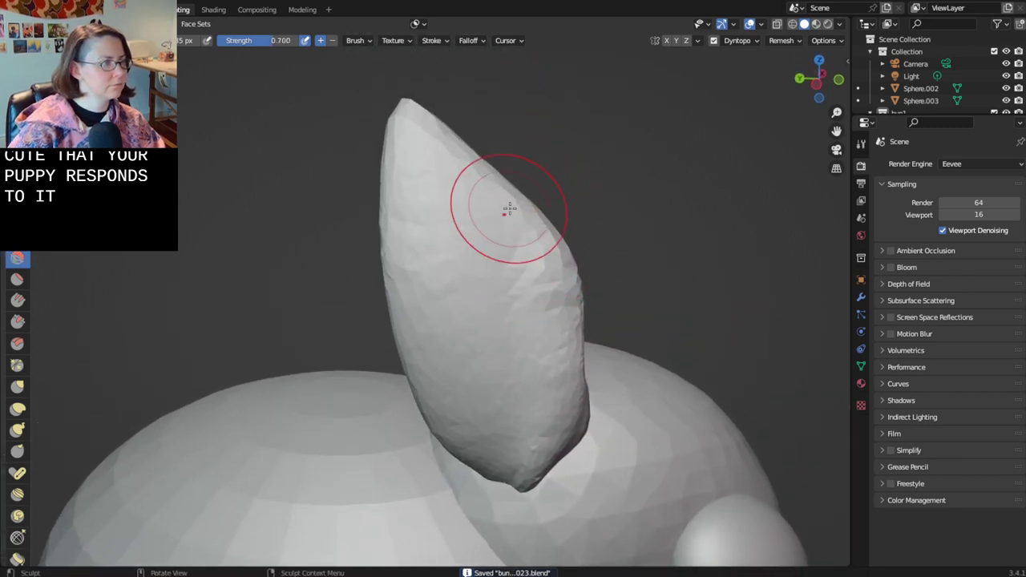
middle_drag(488, 321, 539, 286)
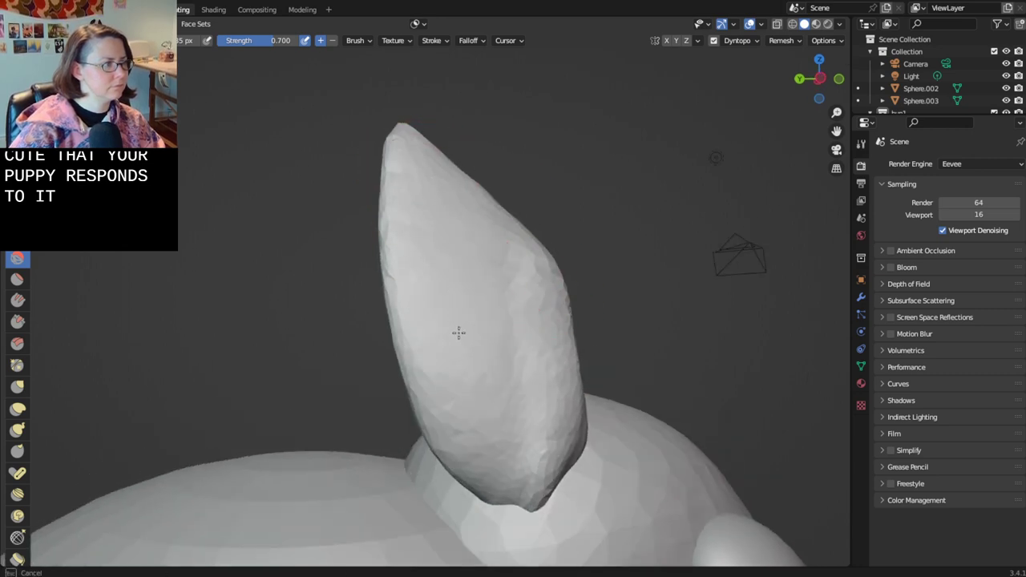
middle_drag(498, 409, 452, 411)
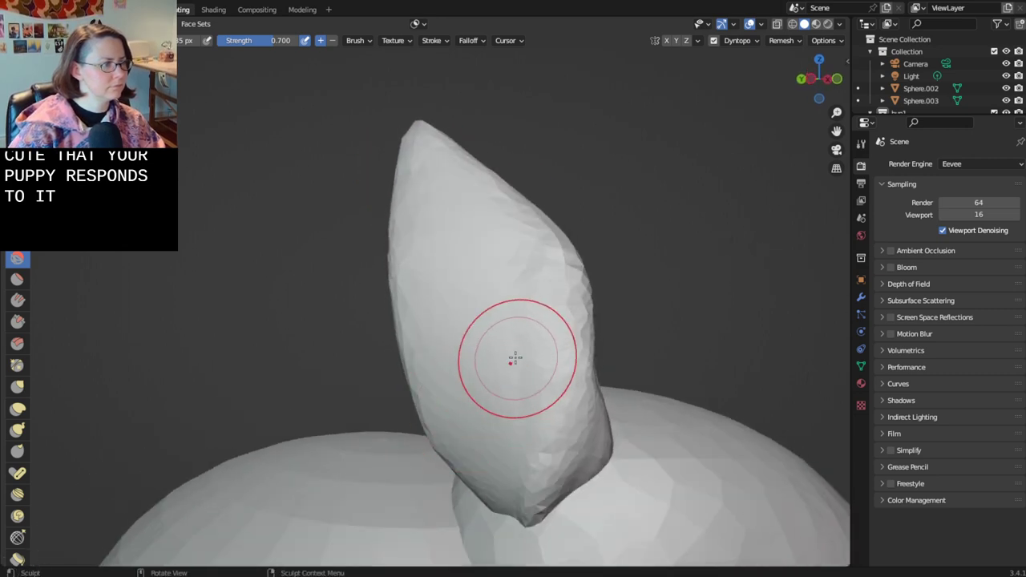
- Lower the Smooth brush strength to 0.475 and smooth the ear's front edge down to the base point
scroll(553, 317, up, 2)
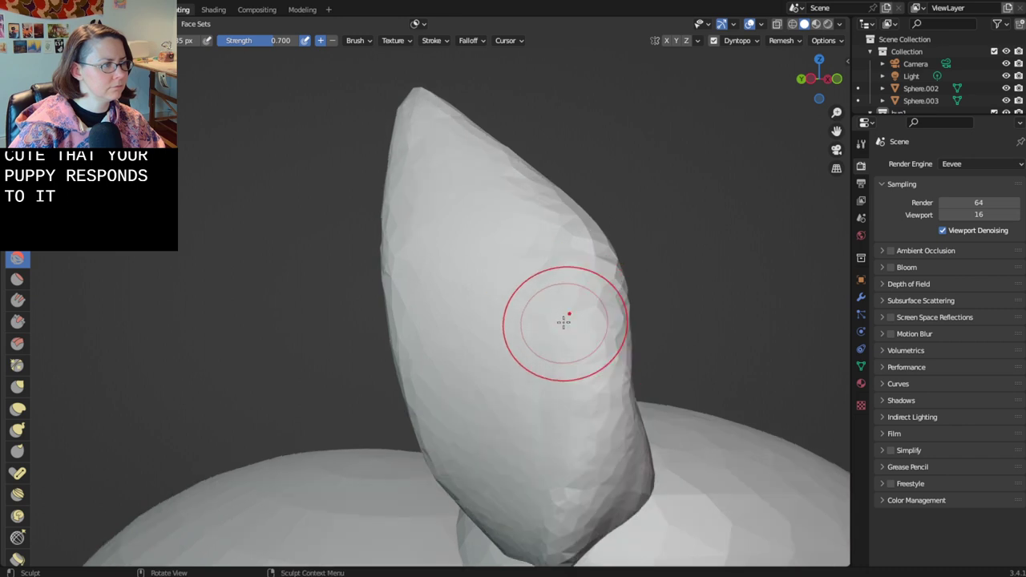
right_click(569, 352)
drag(506, 367, 484, 367)
drag(535, 407, 553, 394)
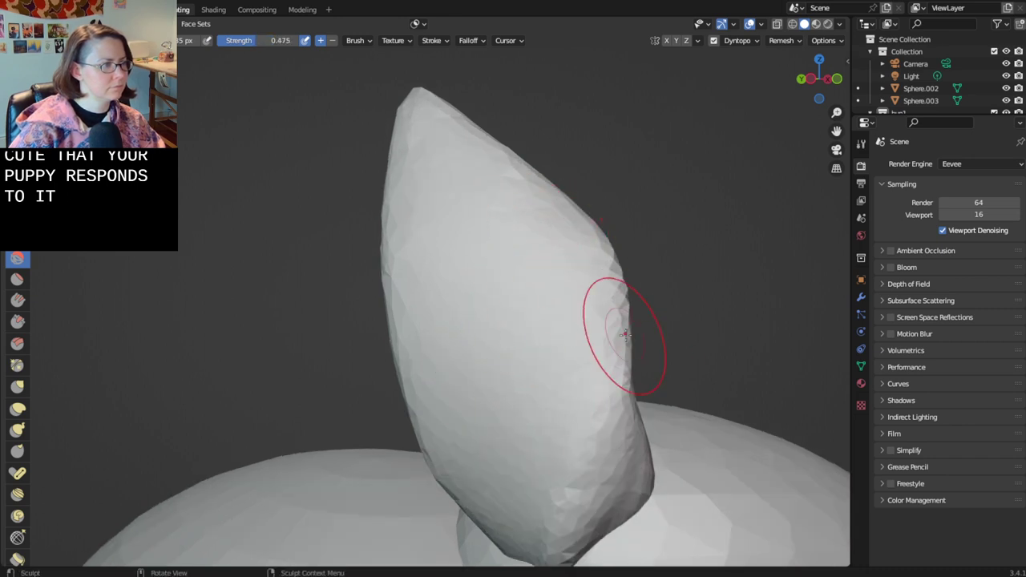
mouse_move(618, 320)
middle_down()
mouse_move(652, 367)
mouse_move(600, 389)
mouse_move(609, 360)
mouse_move(614, 394)
mouse_move(569, 435)
middle_up()
scroll(577, 449, up, 3)
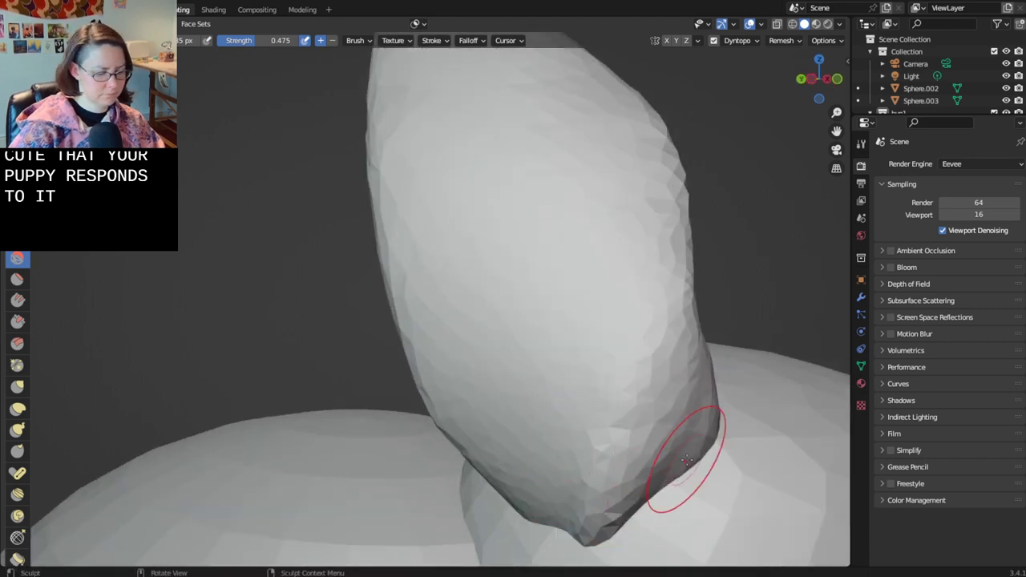
drag(669, 396, 570, 549)
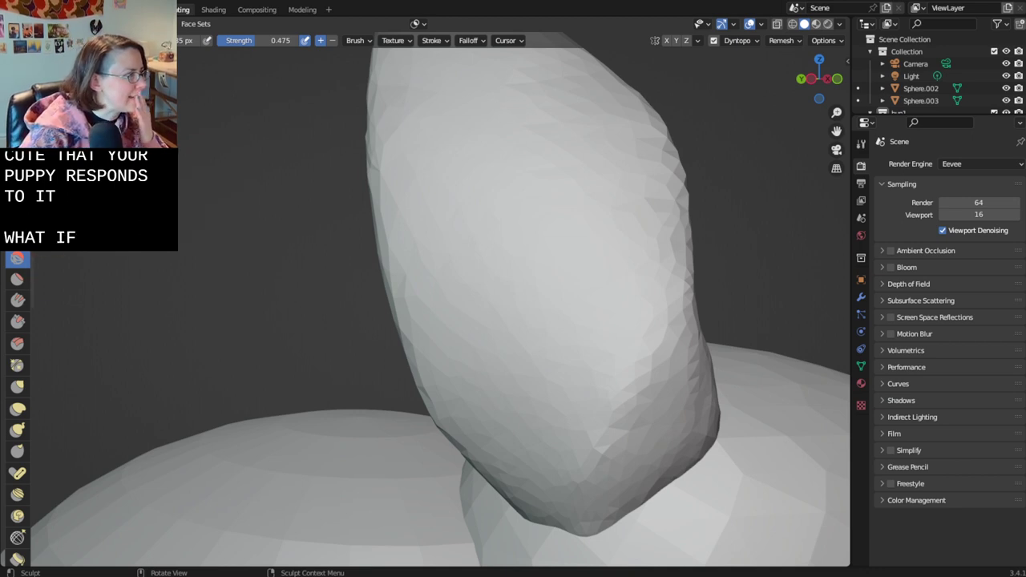
- Switch to the Crease brush and try carving a groove beside the ear's front edge at strength 0.594
click(17, 236)
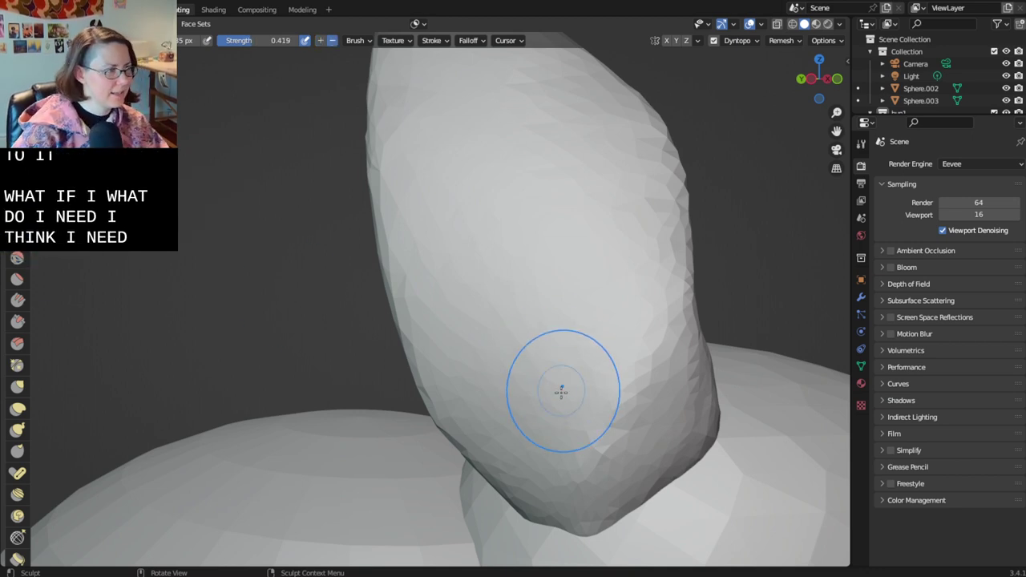
right_click(582, 434)
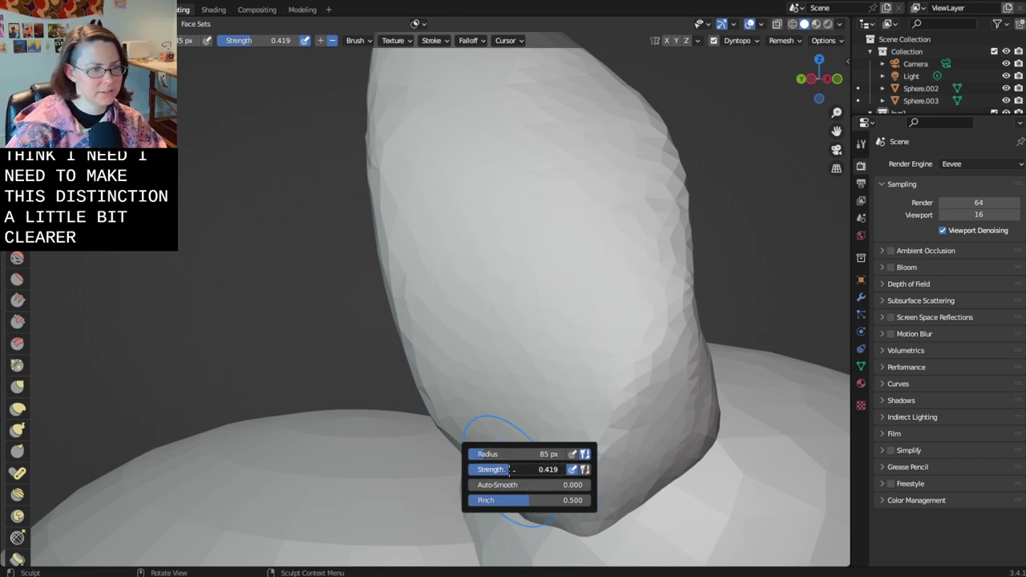
drag(646, 378, 641, 444)
middle_drag(641, 449, 647, 429)
scroll(594, 526, up, 2)
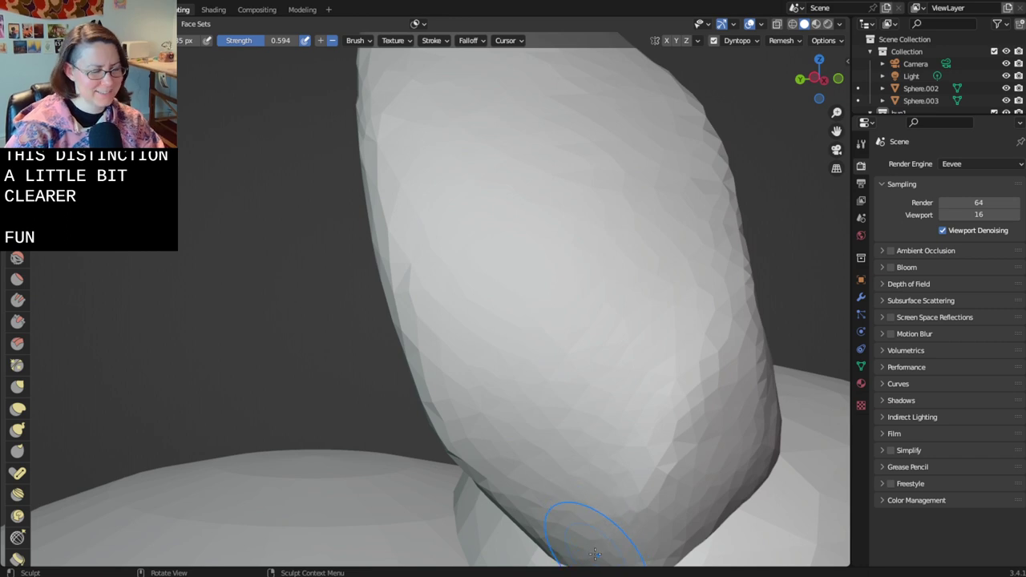
middle_drag(594, 554, 587, 511)
mouse_move(600, 479)
mouse_down()
mouse_move(652, 286)
mouse_move(665, 98)
mouse_up()
mouse_move(664, 99)
middle_down()
mouse_move(664, 263)
mouse_move(614, 301)
mouse_move(557, 291)
mouse_move(606, 313)
middle_up()
key(ctrl+z)
- Carve a groove from the ear's base up beside its front edge with the Crease brush at strength 0.306, and save the file
middle_drag(563, 379, 530, 439)
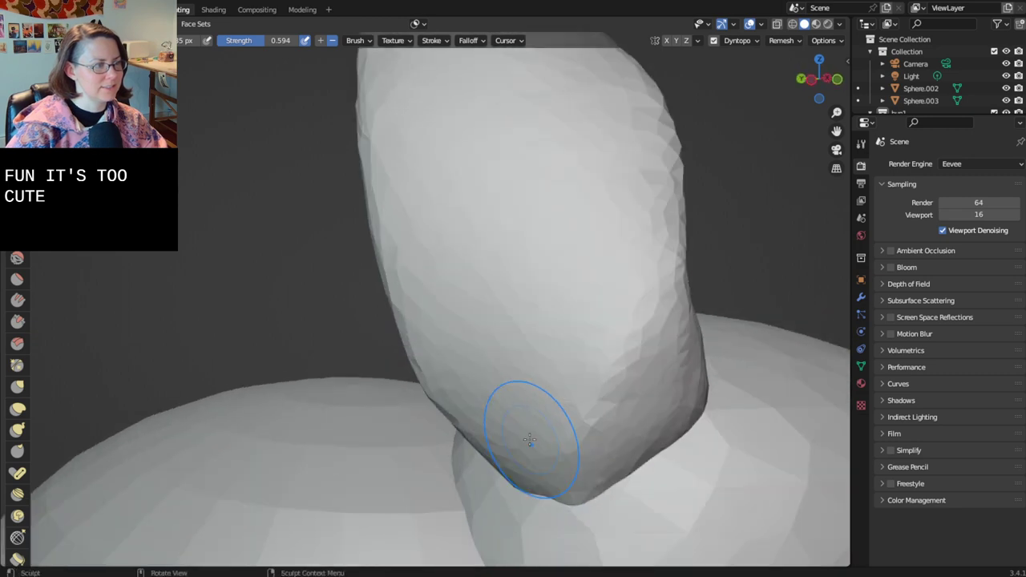
middle_drag(544, 489, 565, 486)
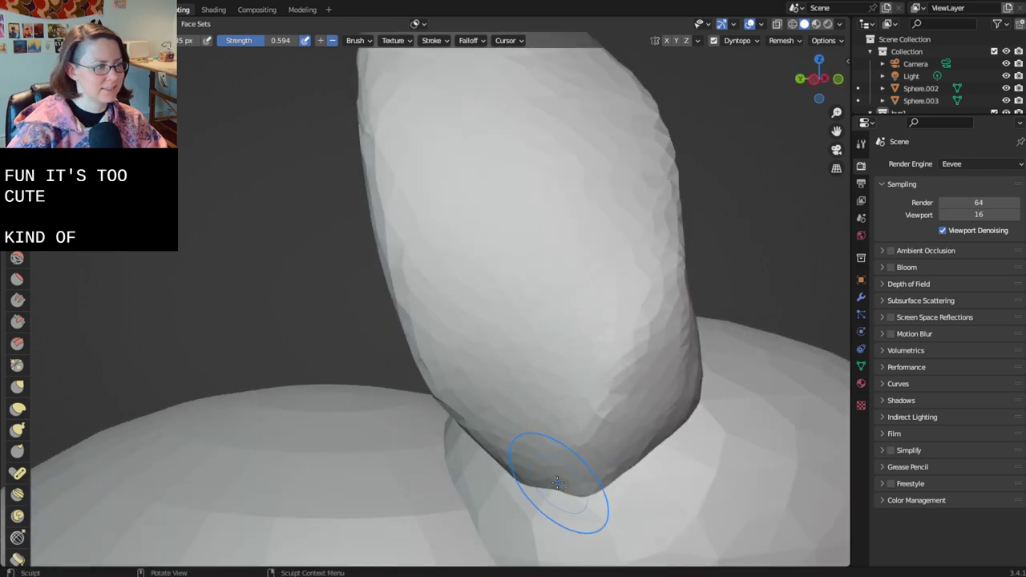
right_click(539, 477)
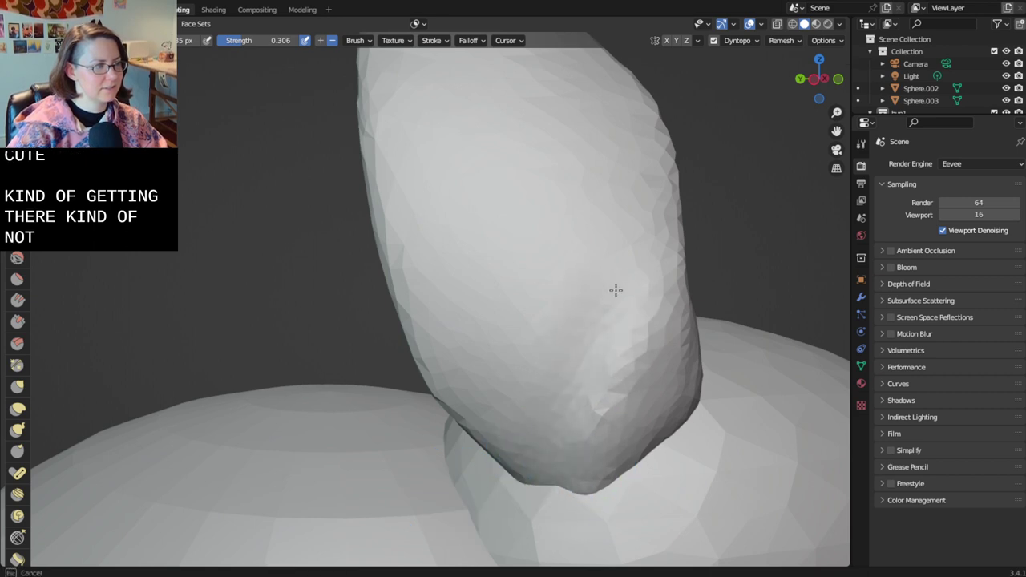
mouse_move(615, 290)
mouse_down()
mouse_move(631, 174)
mouse_move(609, 49)
mouse_up()
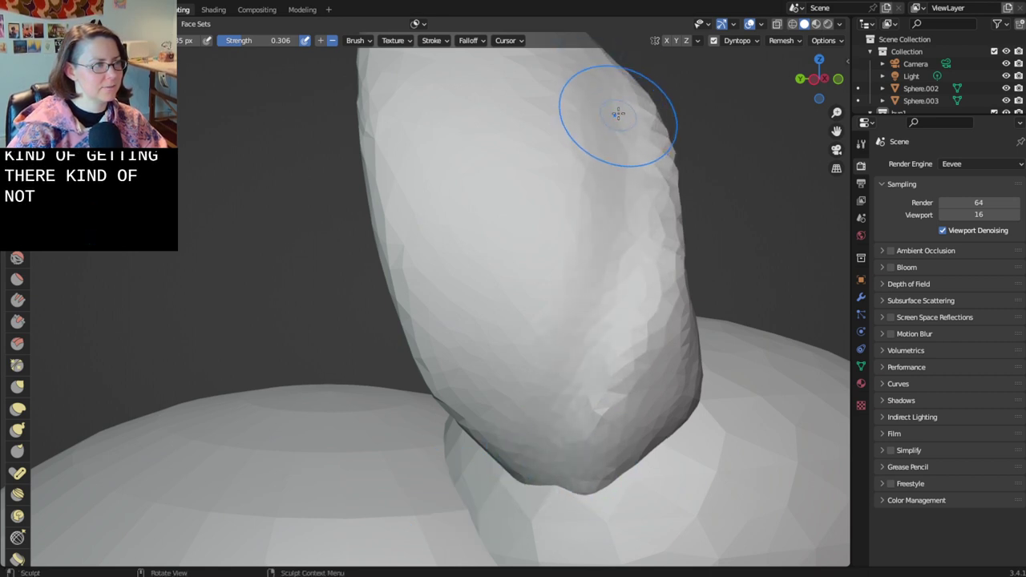
mouse_move(618, 113)
mouse_down()
mouse_move(618, 211)
mouse_move(530, 475)
mouse_up()
mouse_move(552, 465)
middle_down()
mouse_move(527, 384)
mouse_move(558, 403)
mouse_move(544, 345)
mouse_move(511, 311)
middle_up()
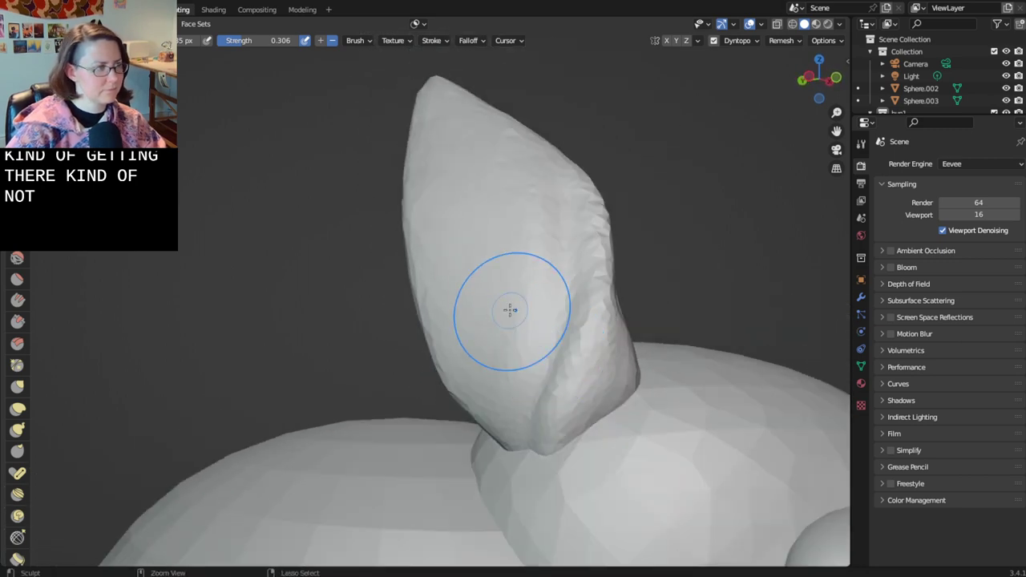
key(ctrl+s)
- Flatten the ear's broad face behind the groove using an enlarged Flatten brush at strength 0.500
key(shift+s)
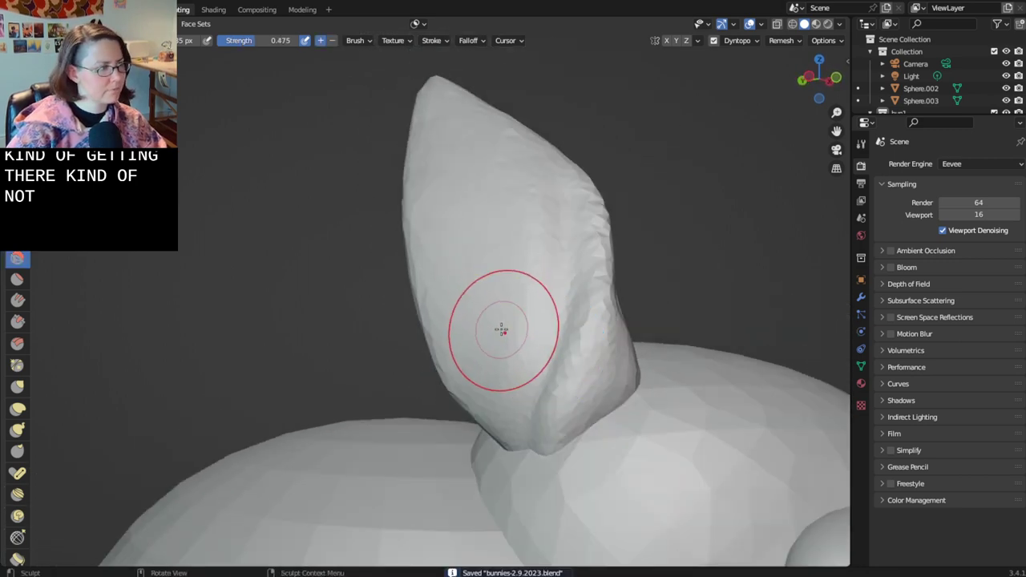
scroll(502, 329, up, 2)
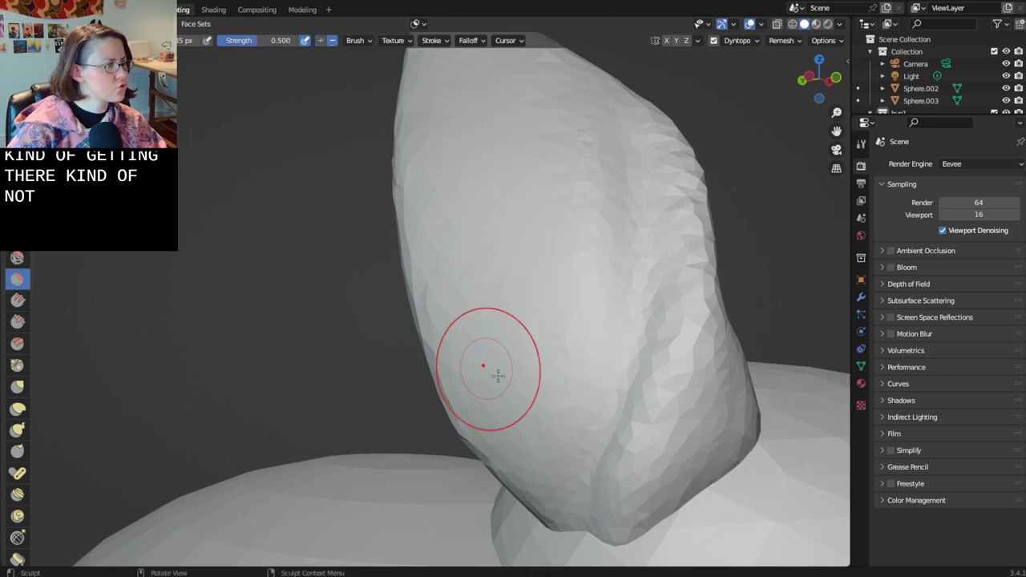
key(bracketright)
key(bracketright)
mouse_move(544, 399)
mouse_down()
mouse_move(554, 179)
mouse_move(563, 170)
mouse_up()
key(Escape)
- Examine the ear's thickness and flattened surface from behind and from its opposite side
middle_drag(556, 316, 555, 225)
mouse_move(549, 268)
middle_down()
mouse_move(552, 302)
mouse_move(602, 378)
mouse_move(657, 399)
middle_up()
scroll(657, 399, down, 3)
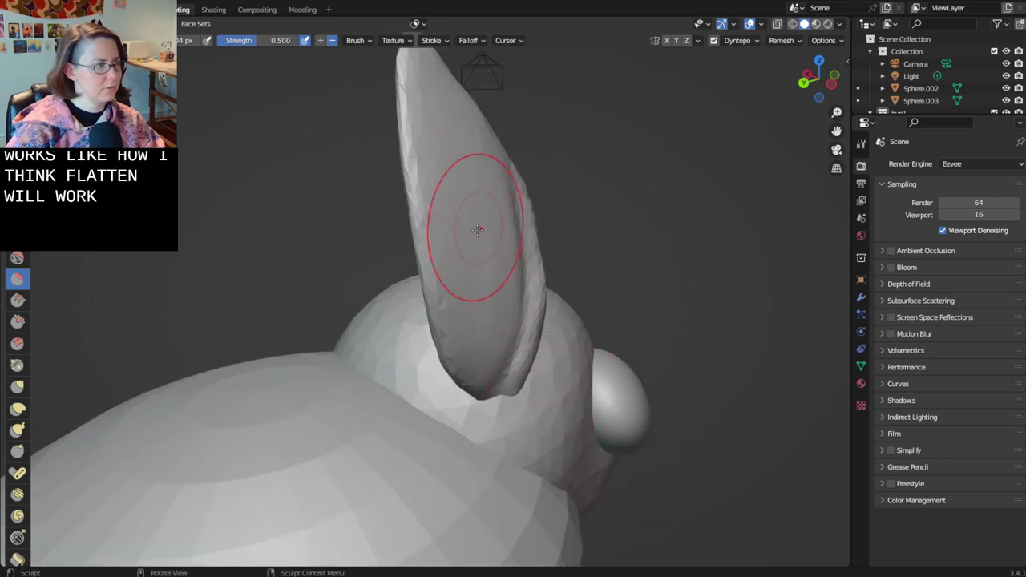
key(Escape)
mouse_move(458, 178)
middle_down()
mouse_move(538, 201)
mouse_move(407, 288)
middle_up()
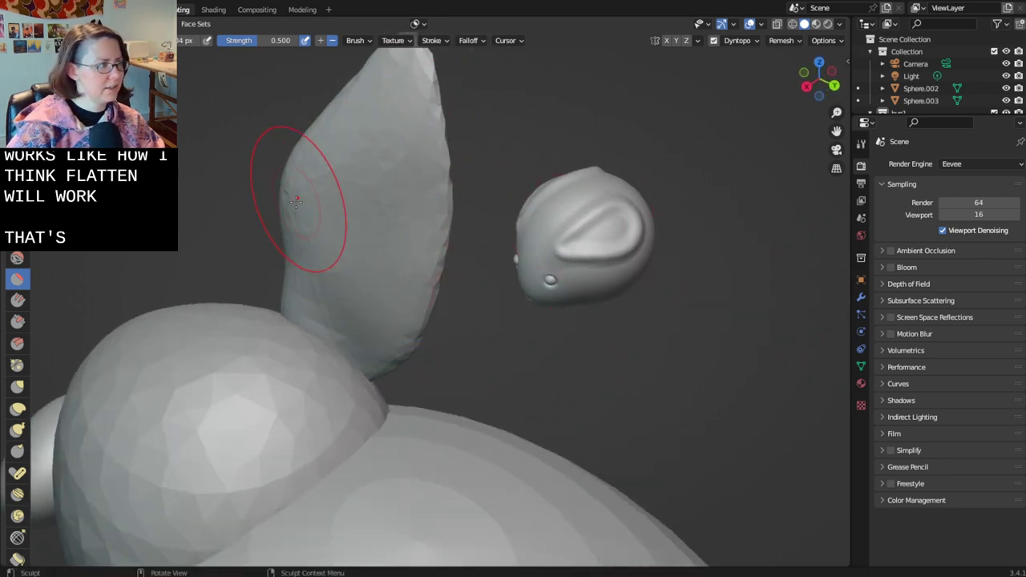
mouse_move(355, 206)
middle_down()
mouse_move(419, 206)
mouse_move(533, 264)
mouse_move(573, 229)
mouse_move(561, 321)
middle_up()
scroll(561, 329, up, 4)
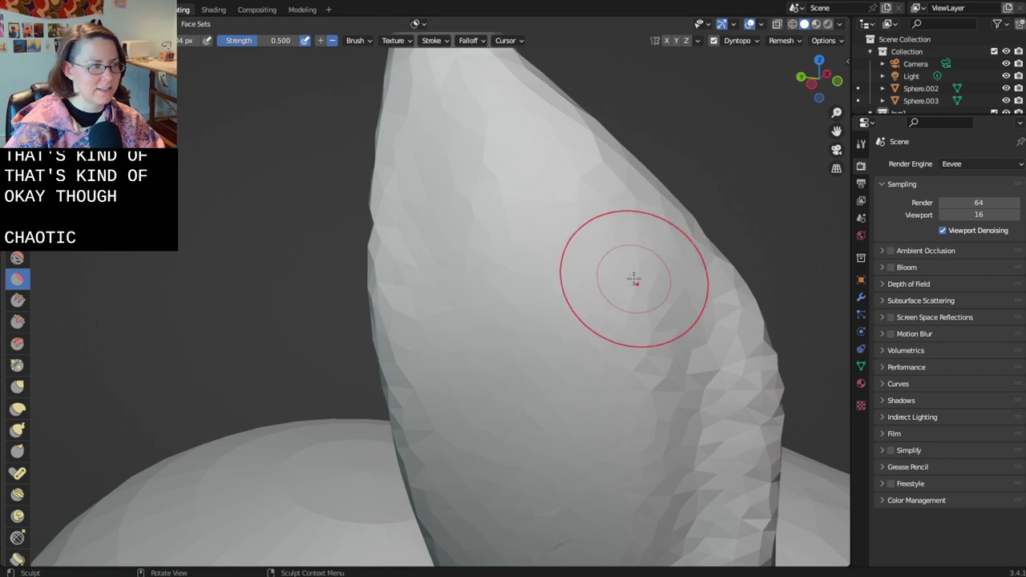
- Smooth the ear's broad face and upper rear edge towards the tip with the Smooth brush at strength 0.475
key(shift+s)
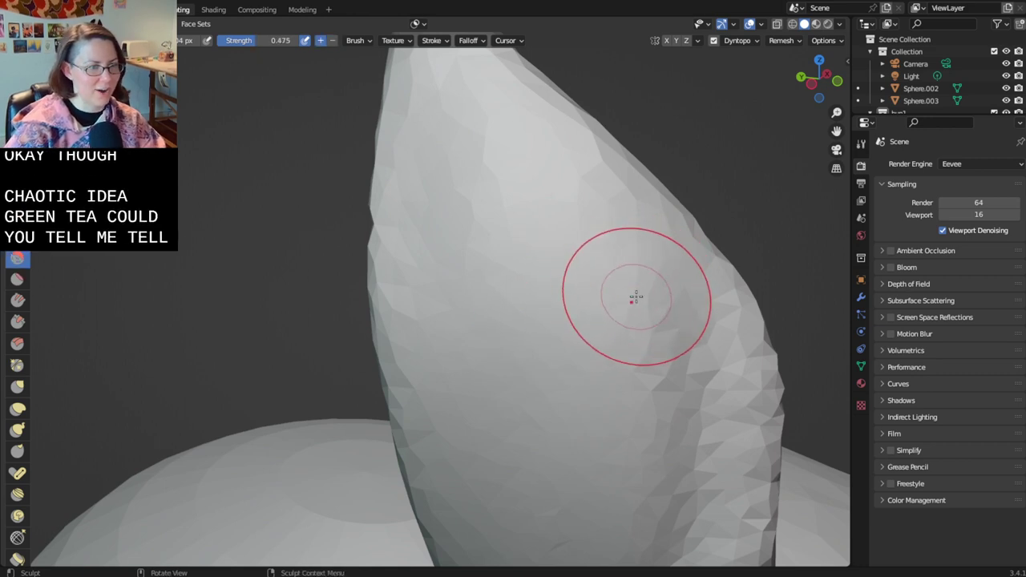
scroll(629, 298, down, 2)
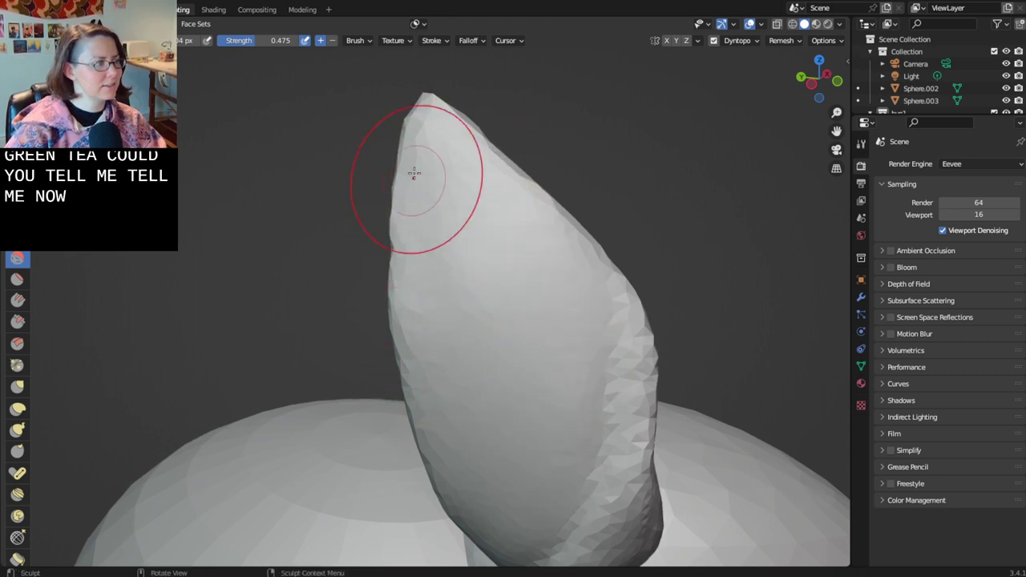
middle_drag(414, 173, 535, 310)
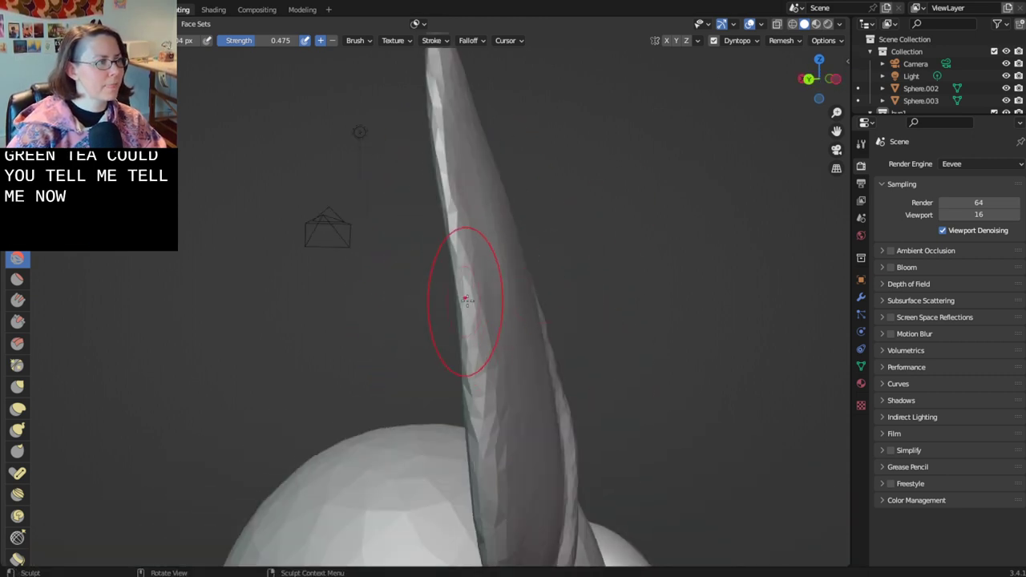
- Smooth the jagged rear edge of the ear up to its tip, working from the Draw brush at strength 0.512
mouse_move(454, 173)
middle_down()
mouse_move(461, 160)
mouse_move(369, 164)
mouse_move(383, 193)
mouse_move(479, 216)
mouse_move(536, 211)
mouse_move(482, 203)
mouse_move(454, 166)
middle_up()
scroll(420, 182, down, 3)
scroll(536, 212, down, 1)
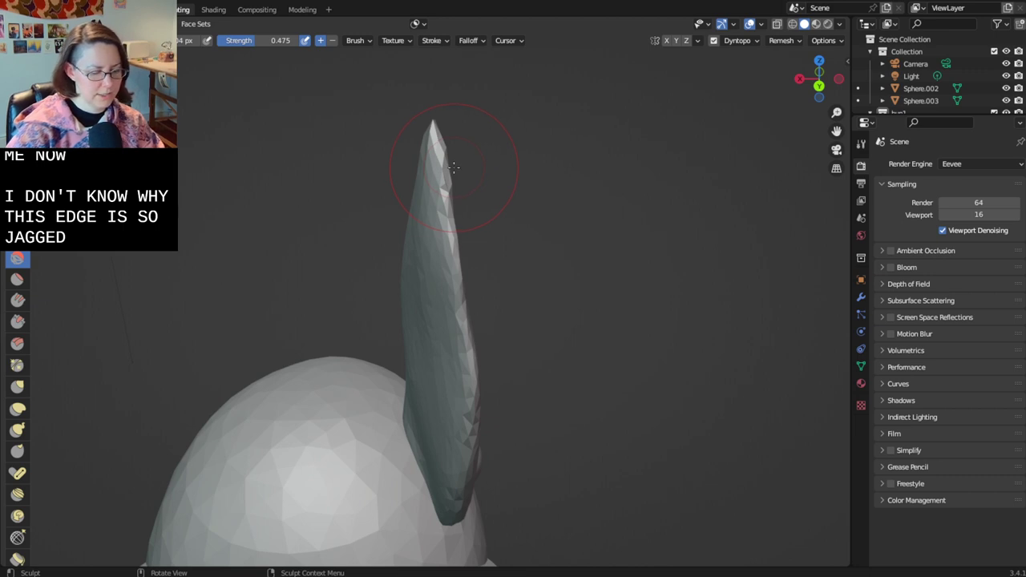
key(x)
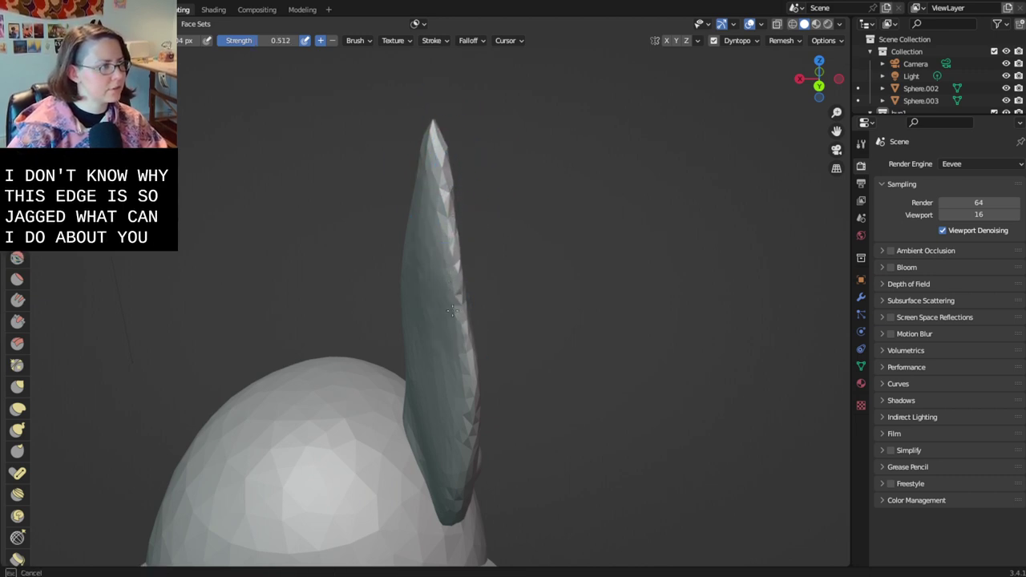
scroll(451, 310, up, 4)
mouse_move(556, 400)
shift+mouse_down()
mouse_move(512, 248)
mouse_move(509, 137)
shift+mouse_up()
middle_drag(508, 137, 499, 468)
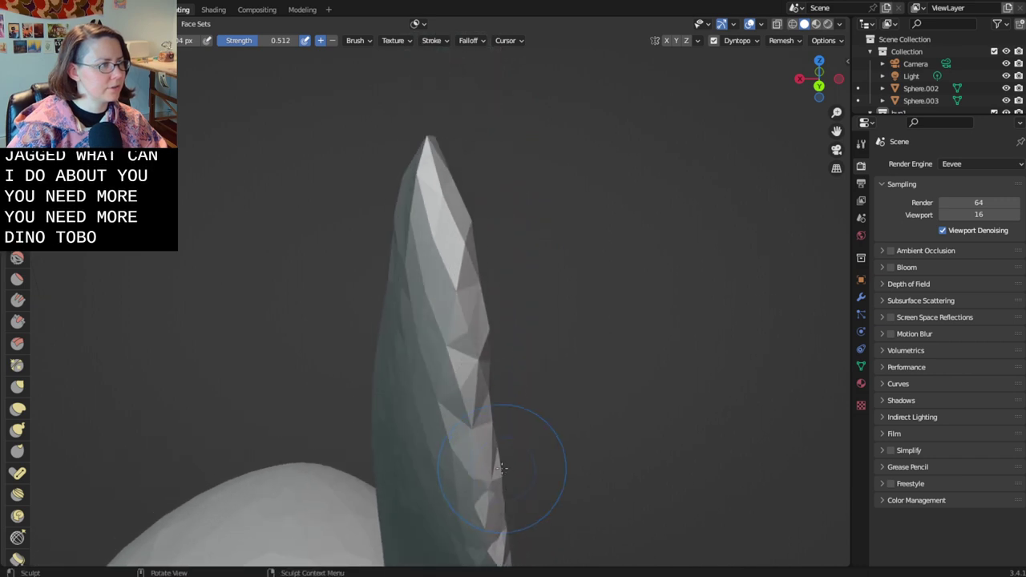
shift+drag(481, 382, 452, 211)
shift+drag(444, 162, 433, 129)
- Even out the ear's rear edge from the tip towards the base, working from above and behind
mouse_move(449, 185)
middle_down()
mouse_move(457, 235)
mouse_move(371, 353)
middle_up()
drag(307, 361, 449, 264)
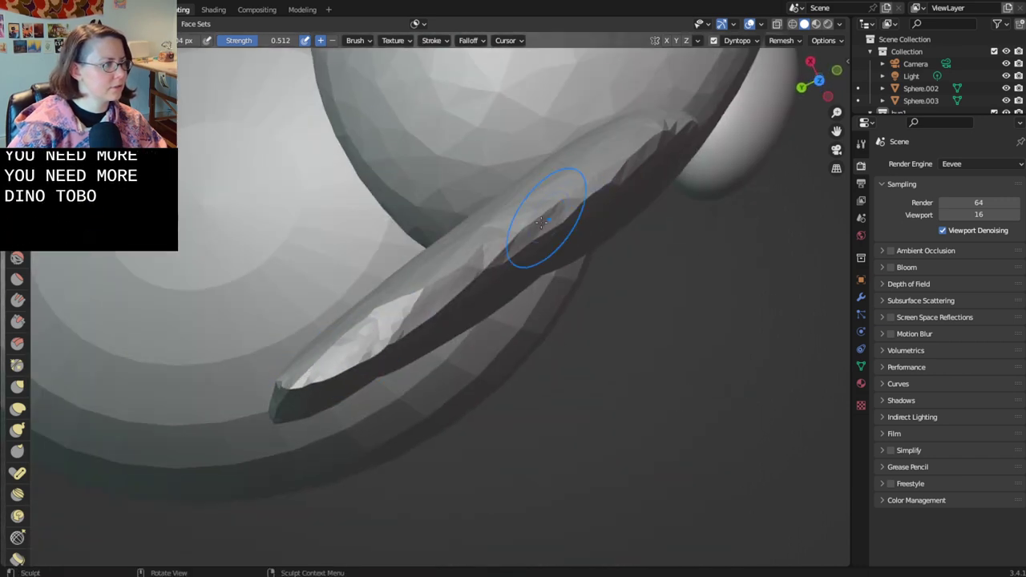
shift+drag(541, 222, 553, 216)
mouse_move(553, 217)
middle_down()
mouse_move(356, 340)
mouse_move(449, 321)
mouse_move(346, 298)
middle_up()
drag(345, 298, 340, 462)
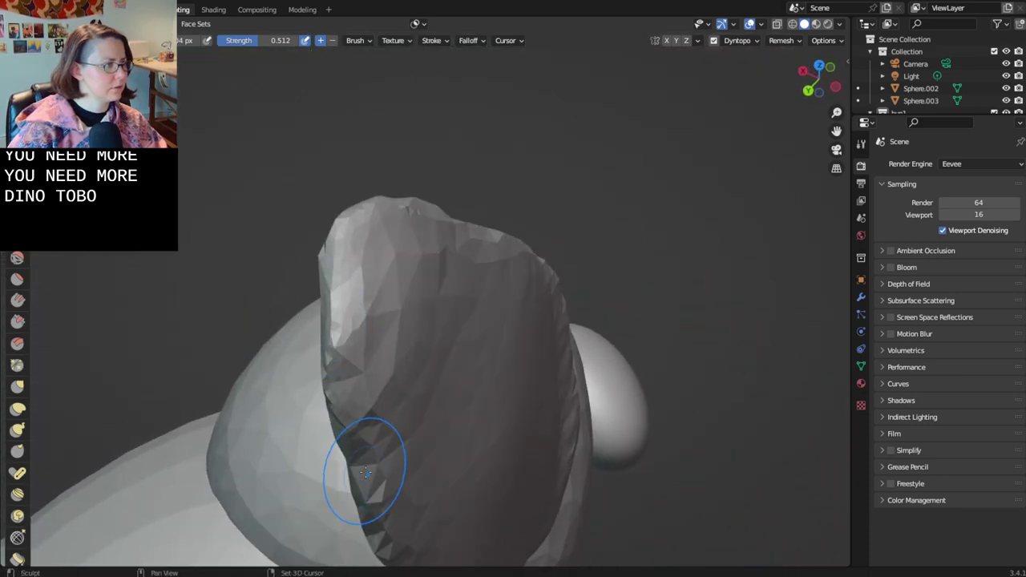
middle_drag(365, 473, 369, 244)
mouse_move(408, 476)
middle_down()
mouse_move(400, 378)
mouse_move(412, 201)
mouse_move(417, 321)
mouse_move(450, 392)
mouse_move(448, 350)
middle_up()
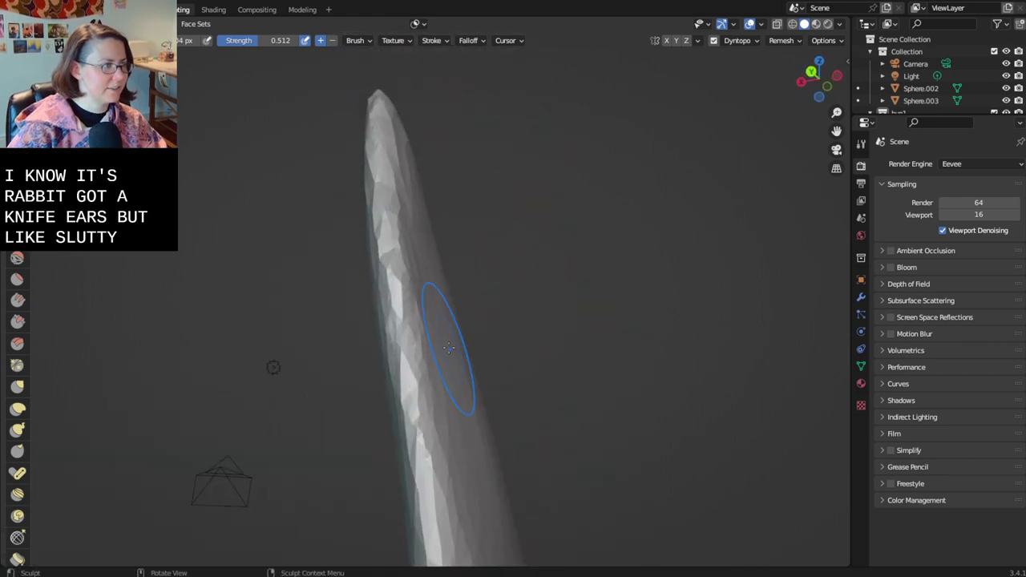
- Rework the full length of the ear's rear edge from tip to base with long strokes at strength 0.512
drag(380, 183, 425, 520)
shift+middle_drag(425, 520, 383, 151)
drag(382, 151, 404, 501)
scroll(403, 481, down, 2)
mouse_move(403, 477)
middle_down()
mouse_move(382, 426)
mouse_move(411, 390)
middle_up()
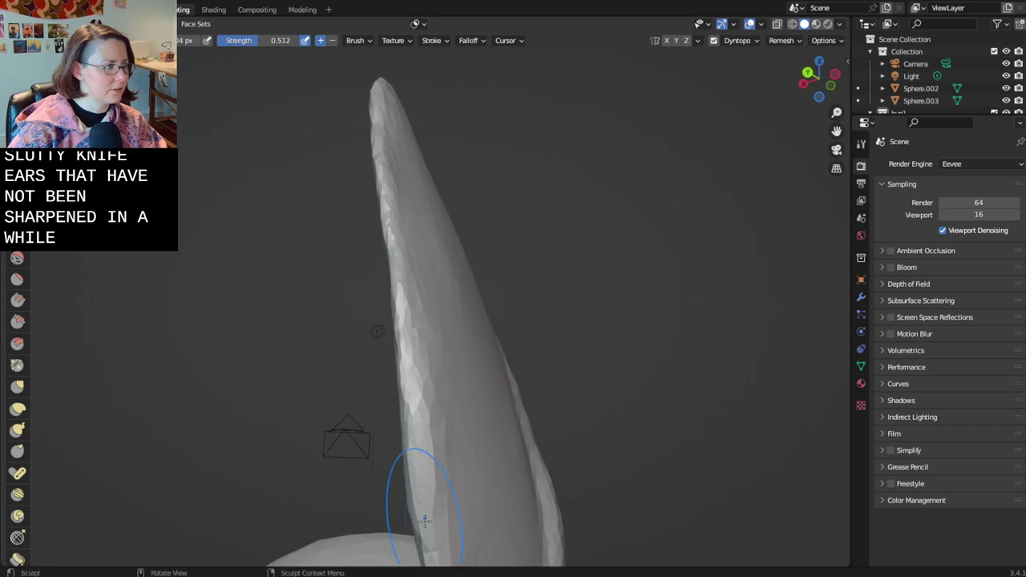
shift+middle_drag(424, 521, 394, 312)
drag(393, 312, 427, 523)
shift+middle_drag(426, 523, 390, 327)
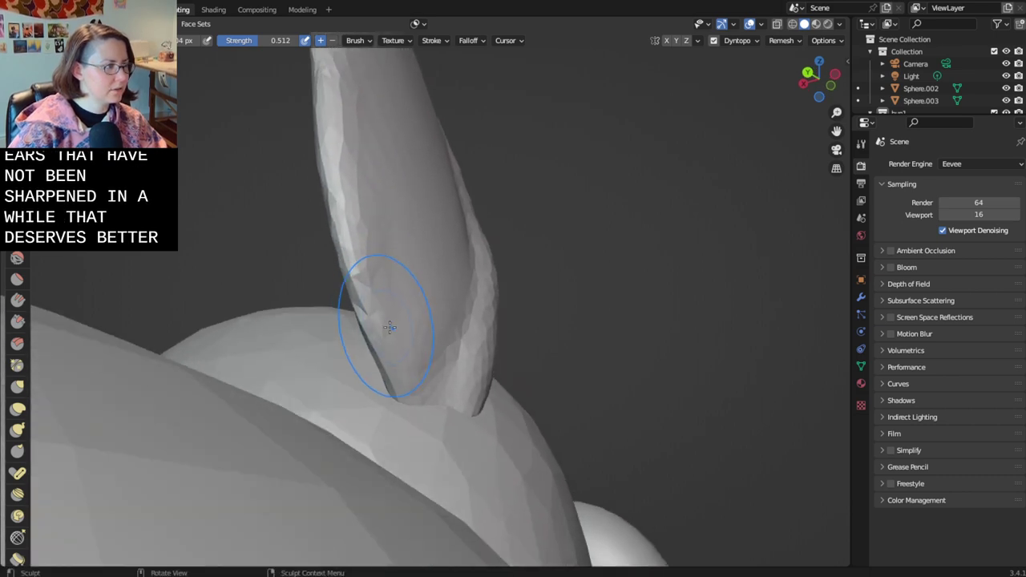
- Smooth the lower rear edge of the ear near its base, finishing with the Smooth brush at strength 0.475
scroll(393, 389, up, 2)
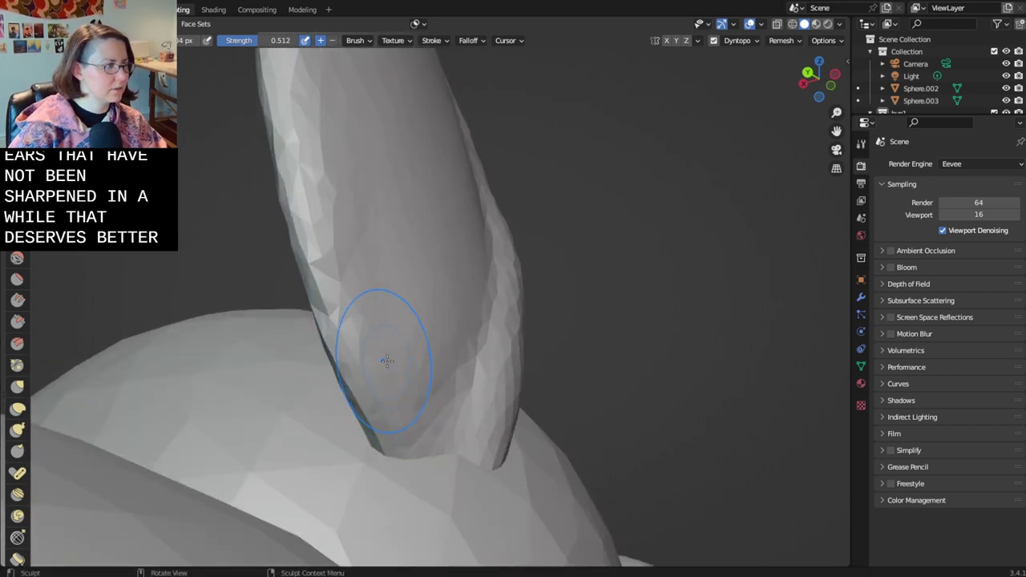
shift+drag(318, 244, 323, 260)
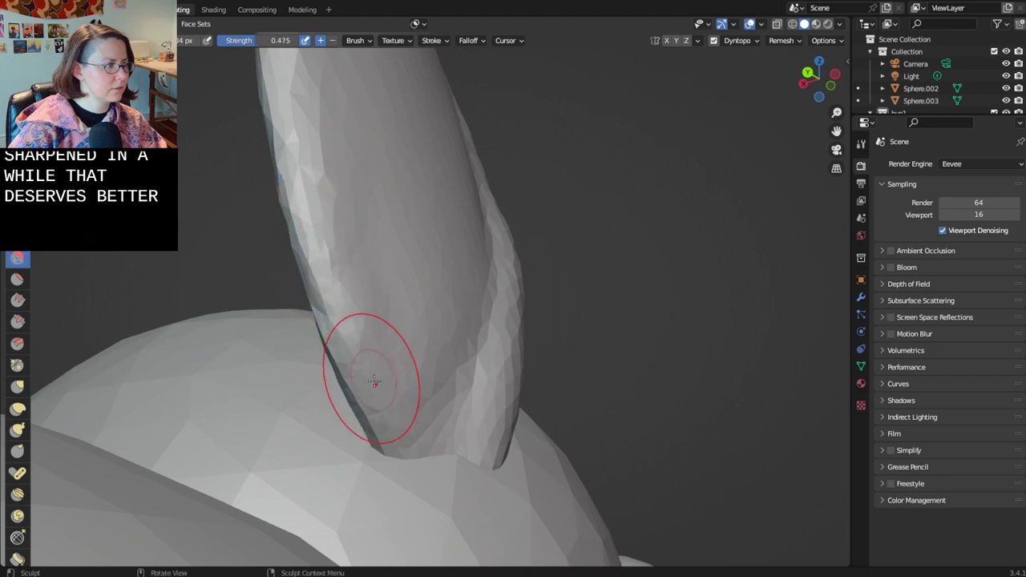
mouse_move(374, 382)
mouse_down()
mouse_move(344, 383)
mouse_move(348, 369)
mouse_move(373, 425)
mouse_up()
scroll(346, 333, down, 2)
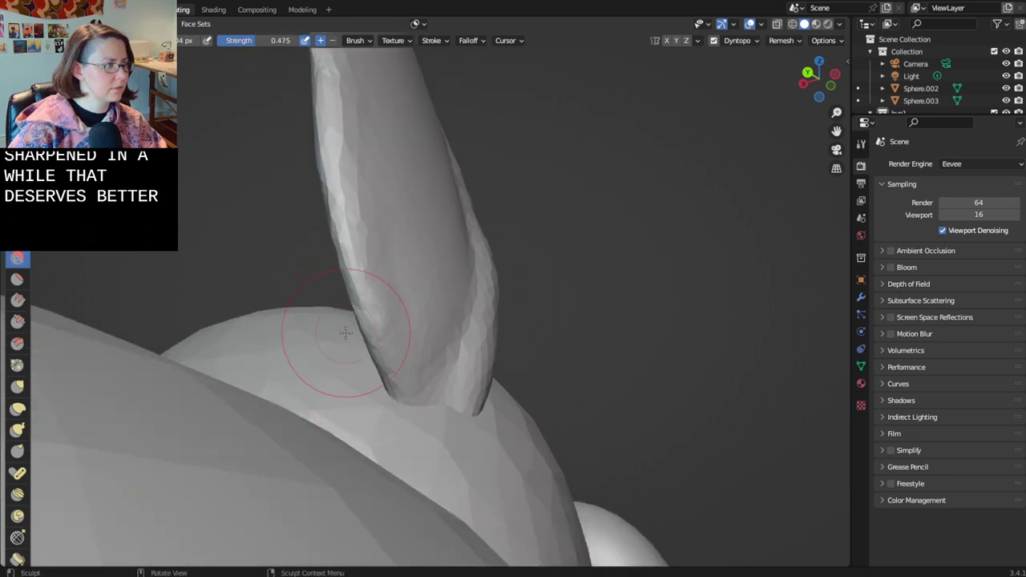
- Smooth the ear's rear edge and tip from behind and from the side with the Smooth brush at strength 0.475
middle_drag(346, 333, 418, 286)
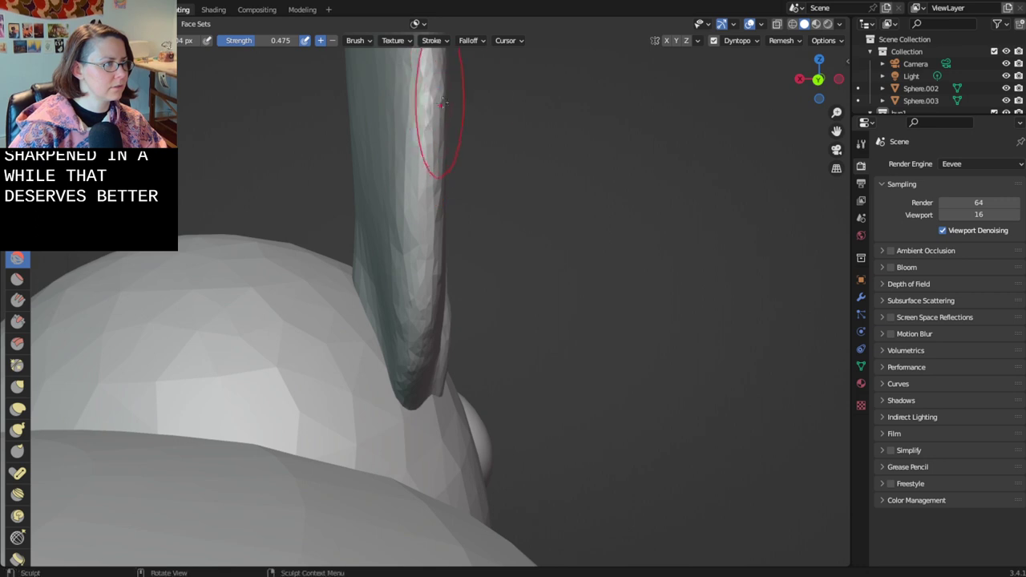
mouse_move(441, 103)
middle_down()
mouse_move(438, 305)
mouse_move(366, 476)
mouse_move(298, 507)
middle_up()
mouse_move(292, 400)
mouse_down()
mouse_move(266, 296)
mouse_move(251, 152)
mouse_up()
mouse_move(252, 152)
shift+middle_down()
mouse_move(268, 366)
mouse_move(310, 458)
mouse_move(256, 504)
mouse_move(325, 481)
shift+middle_up()
middle_drag(232, 353, 217, 335)
drag(210, 288, 233, 508)
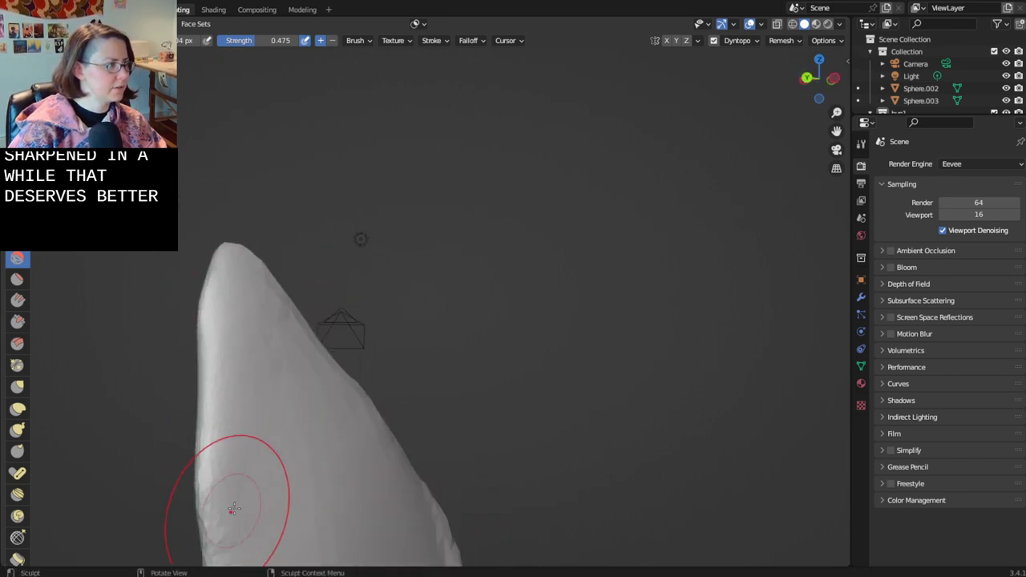
mouse_move(233, 508)
middle_down()
mouse_move(231, 417)
mouse_move(300, 374)
mouse_move(344, 321)
middle_up()
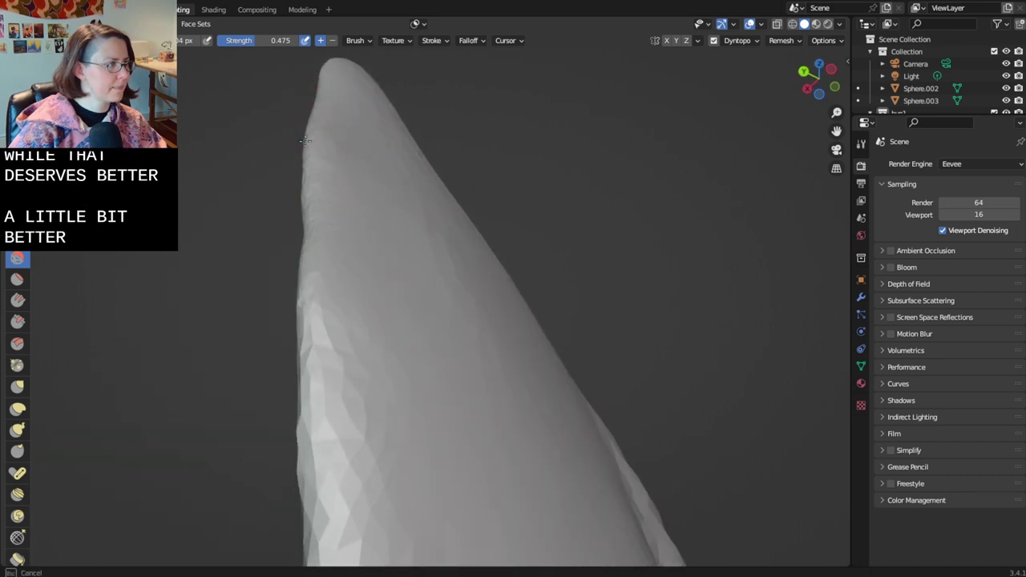
drag(304, 141, 315, 525)
- Smooth the middle and lower rear edge with the brush strength reduced to 0.325, and save the file
scroll(318, 453, down, 6)
mouse_move(355, 389)
middle_down()
mouse_move(406, 395)
mouse_move(373, 367)
mouse_move(337, 380)
mouse_move(346, 390)
mouse_move(416, 384)
middle_up()
scroll(364, 408, up, 4)
middle_drag(392, 345, 383, 355)
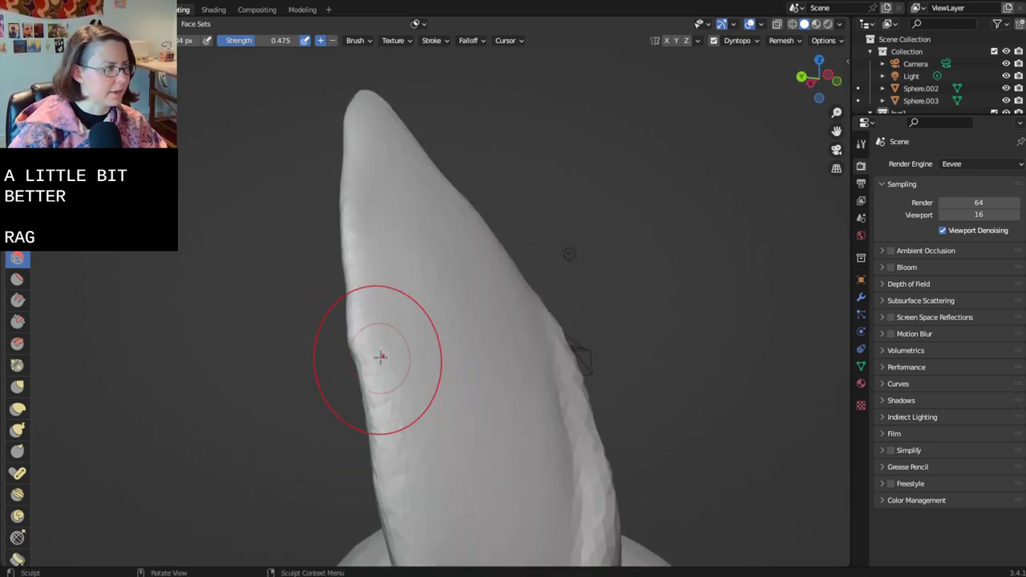
right_click(340, 363)
drag(263, 370, 260, 370)
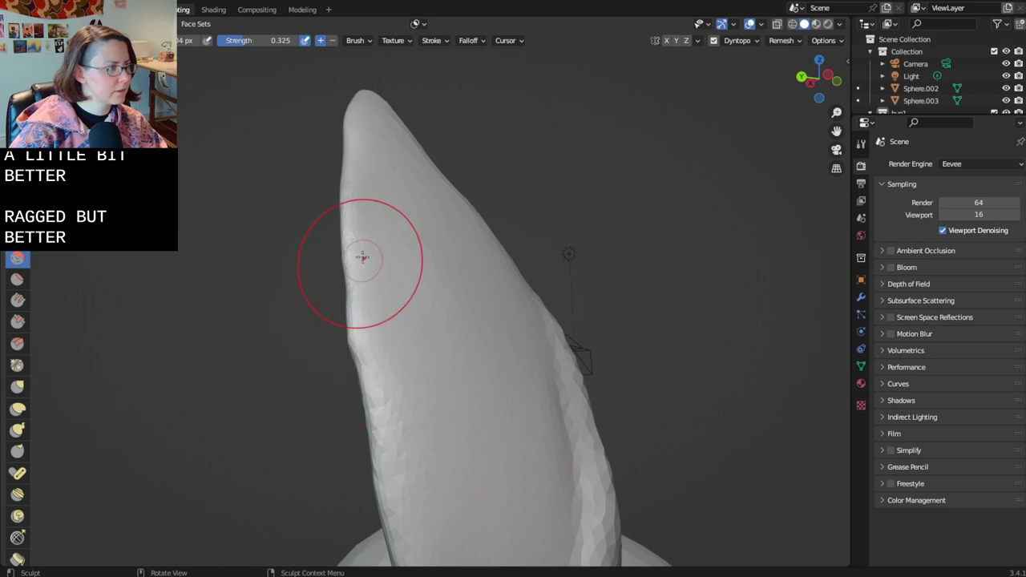
mouse_move(358, 285)
mouse_down()
mouse_move(377, 518)
mouse_move(381, 505)
mouse_up()
scroll(412, 452, down, 3)
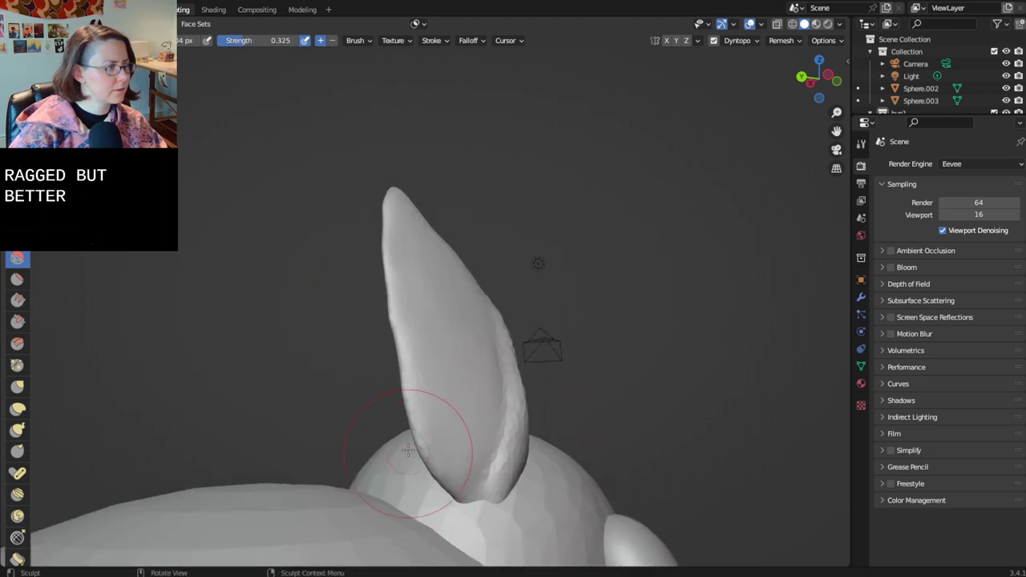
mouse_move(411, 451)
middle_down()
mouse_move(380, 470)
mouse_move(401, 457)
mouse_move(388, 481)
mouse_move(378, 466)
mouse_move(328, 481)
mouse_move(429, 420)
middle_up()
key(ctrl+s)
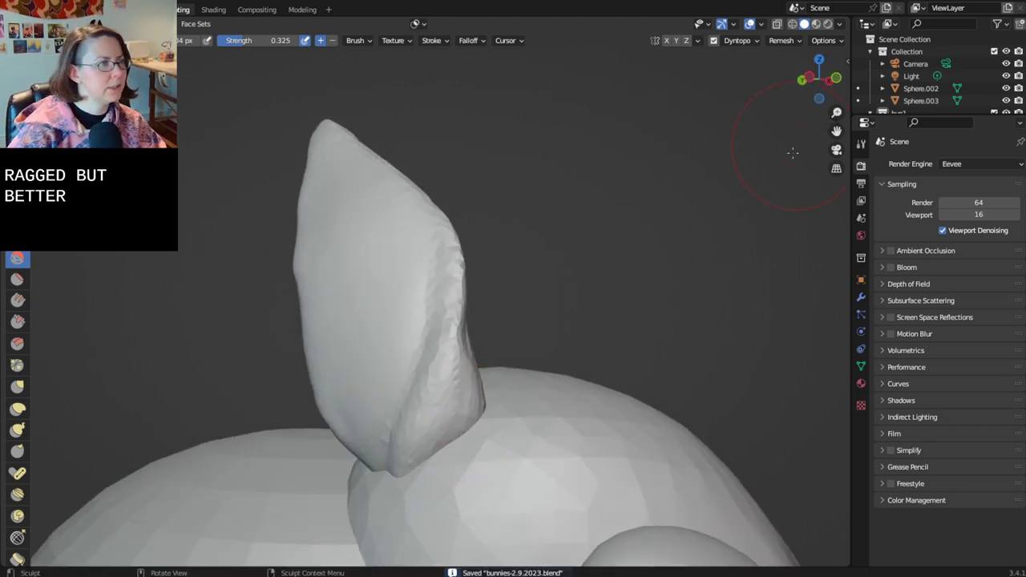
- Return to the Modeling workspace in Object Mode and examine the mirrored ears against the whole bunny
scroll(792, 152, down, 5)
middle_drag(691, 277, 541, 275)
click(311, 10)
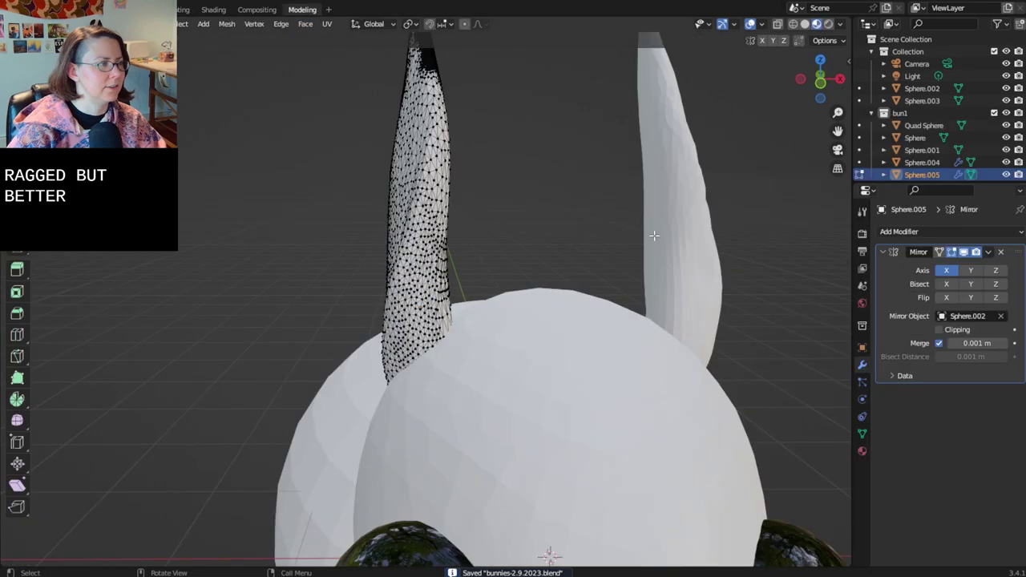
scroll(726, 307, down, 5)
middle_drag(700, 366, 440, 287)
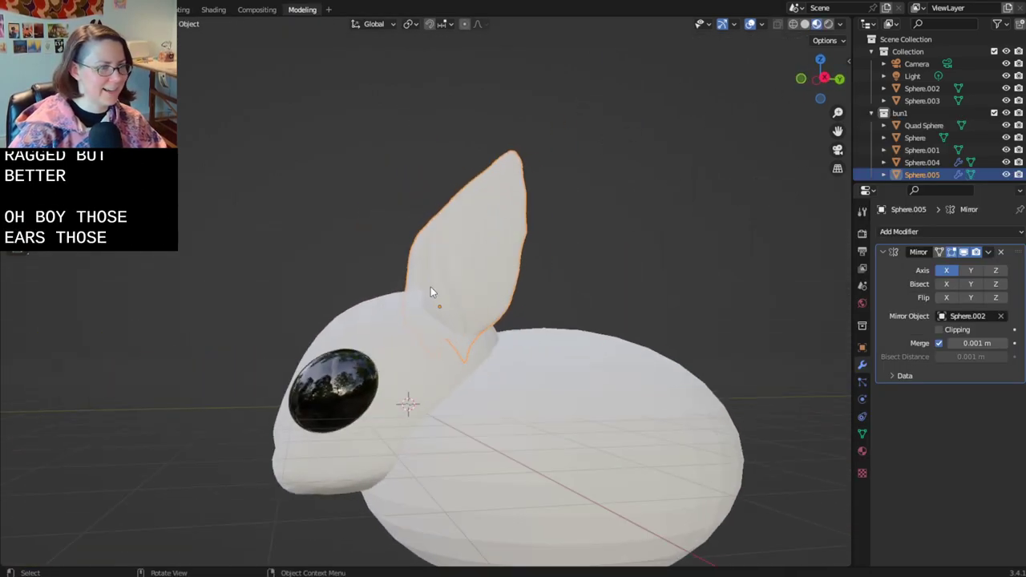
middle_drag(564, 337, 631, 294)
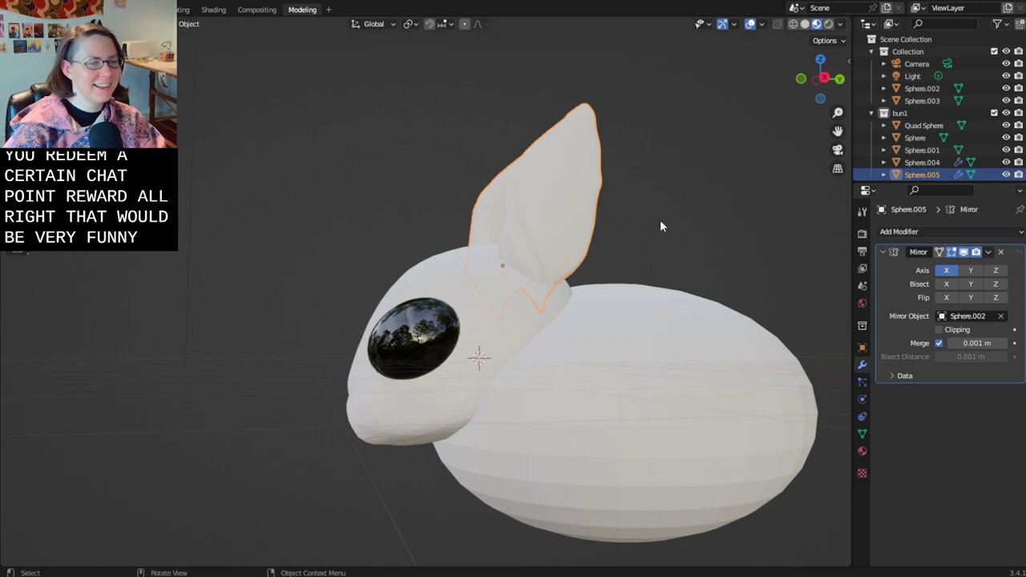
middle_drag(660, 227, 635, 193)
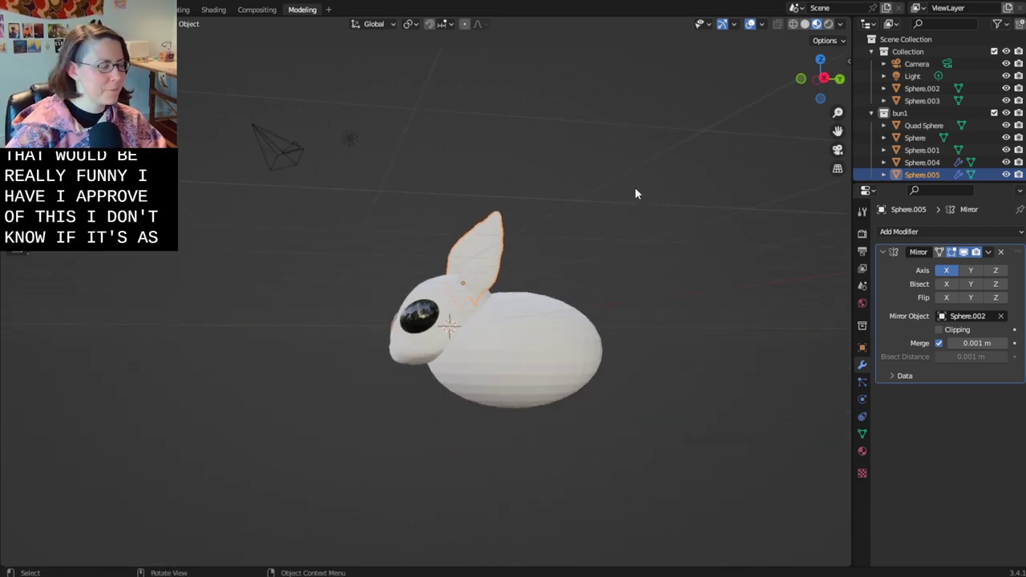
scroll(642, 192, up, 4)
middle_drag(691, 209, 695, 263)
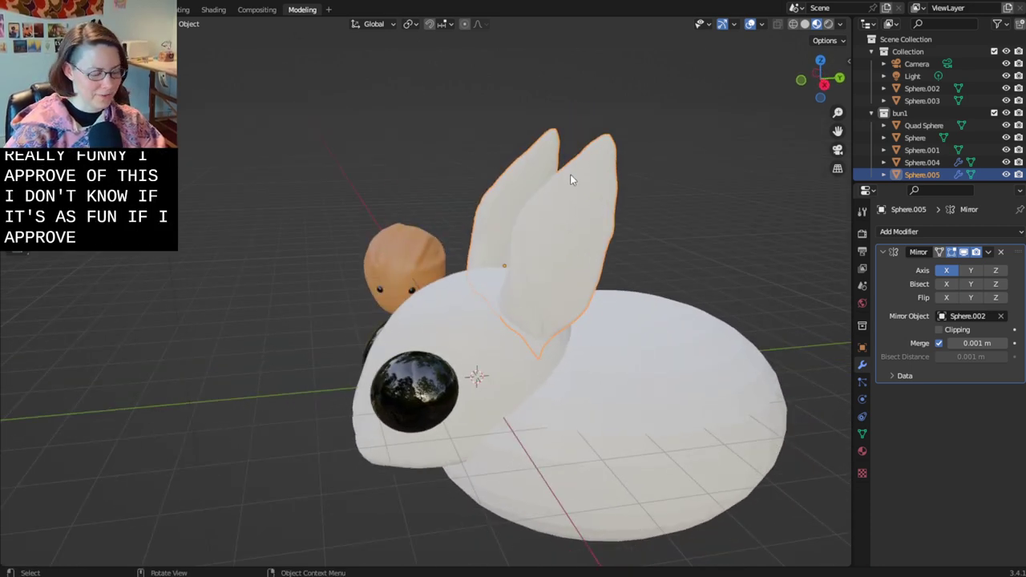
- Rotate the ears slightly backwards about the X axis and save the file
middle_drag(570, 179, 550, 165)
key(s)
key(x)
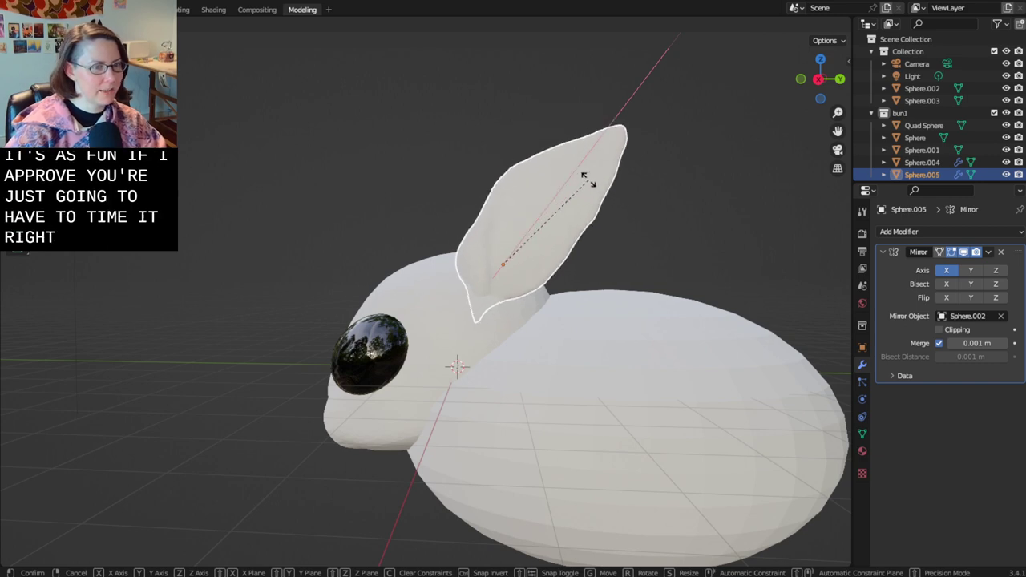
click(587, 179)
middle_drag(594, 313, 601, 313)
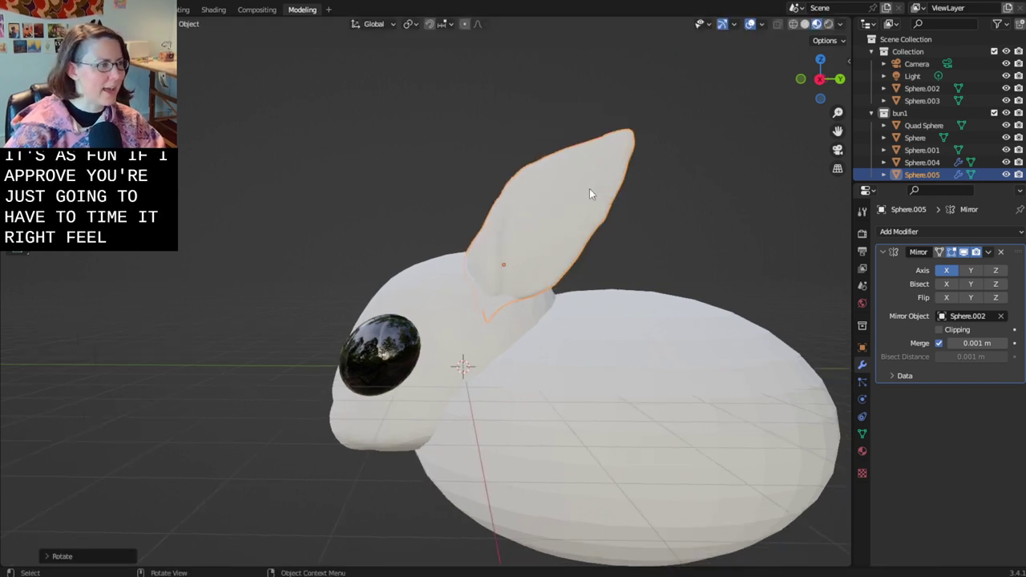
click(709, 207)
key(ctrl+s)
middle_drag(663, 247, 797, 281)
key(Tab)
middle_drag(740, 304, 637, 270)
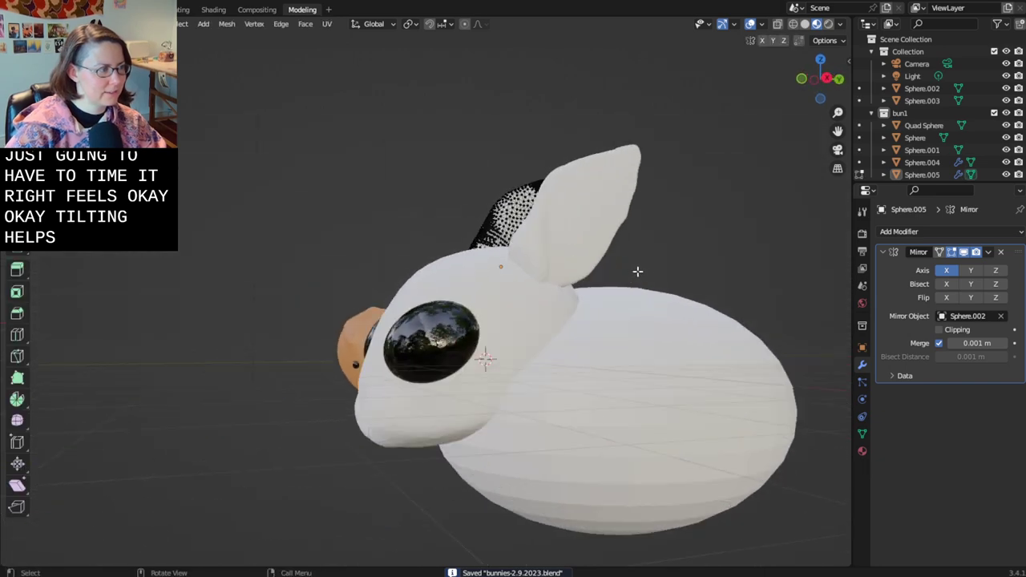
key(Tab)
- Rename the head's material to flesh2 and set its base color to near-white at value 1.000
click(537, 309)
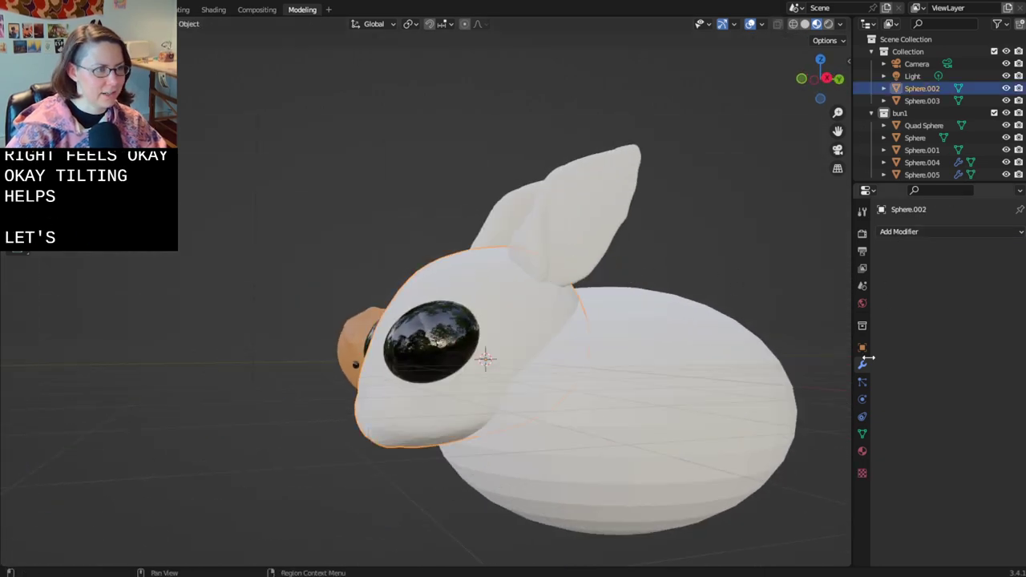
click(862, 450)
click(918, 285)
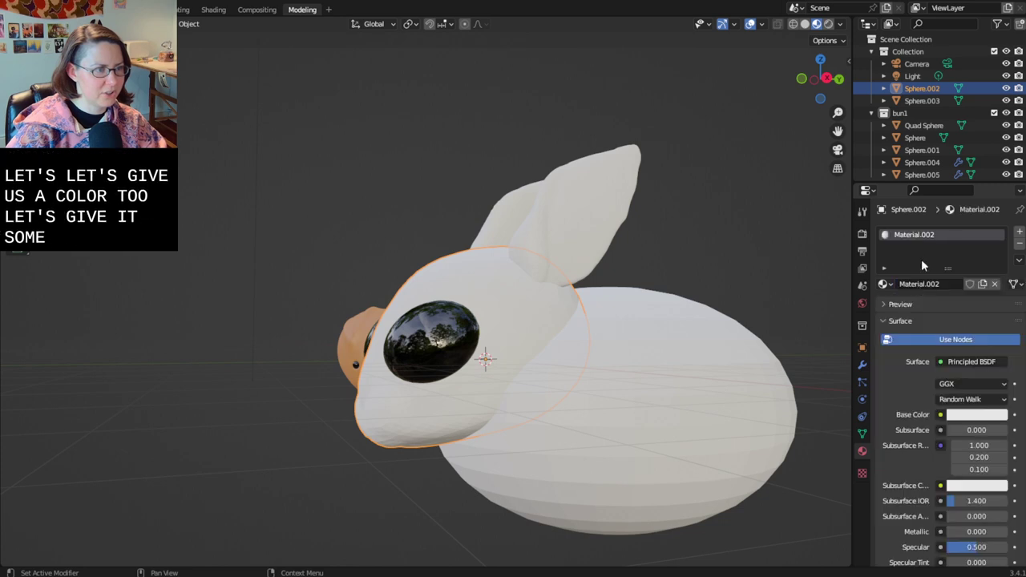
click(970, 415)
mouse_move(929, 297)
mouse_down()
mouse_move(919, 317)
mouse_move(911, 307)
mouse_up()
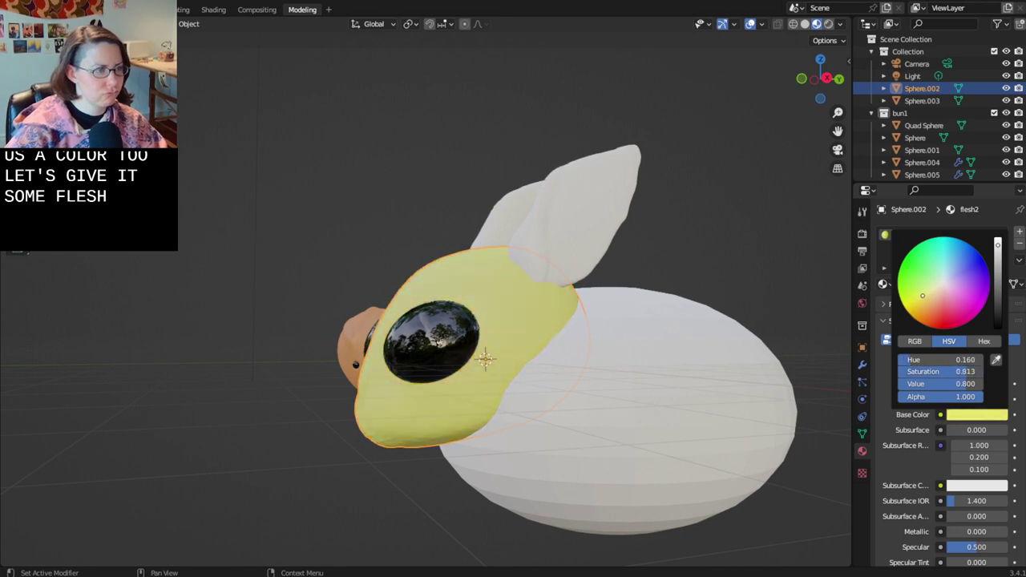
drag(999, 254, 999, 240)
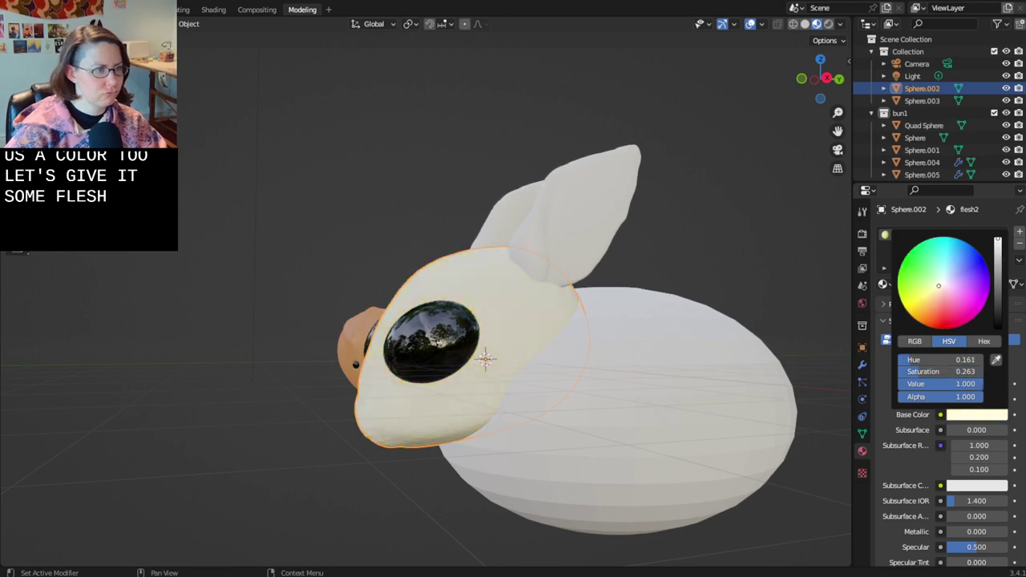
drag(944, 288, 943, 284)
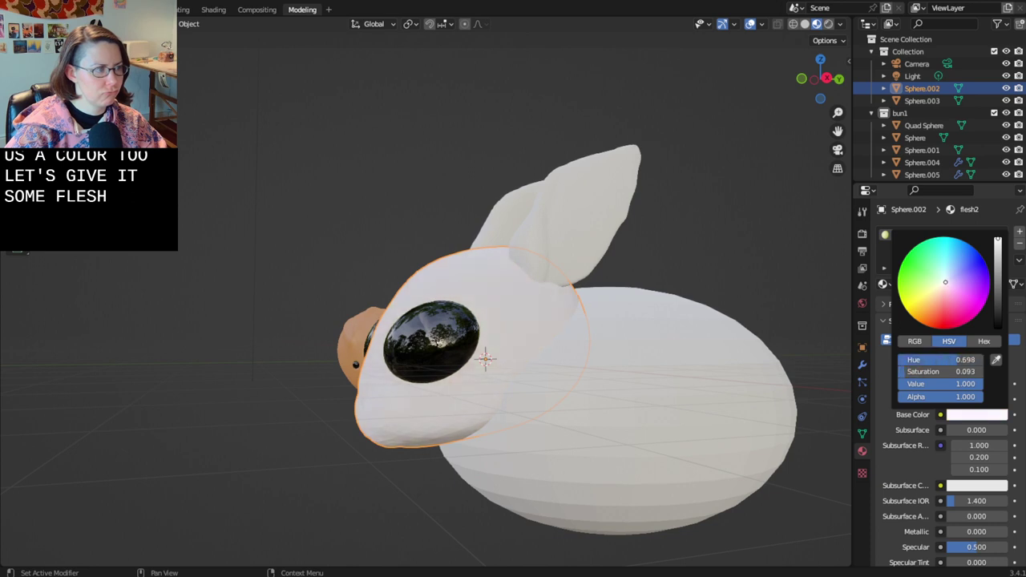
- Assign the existing flesh2 material to the bunny's body and to its mirrored ears
click(719, 374)
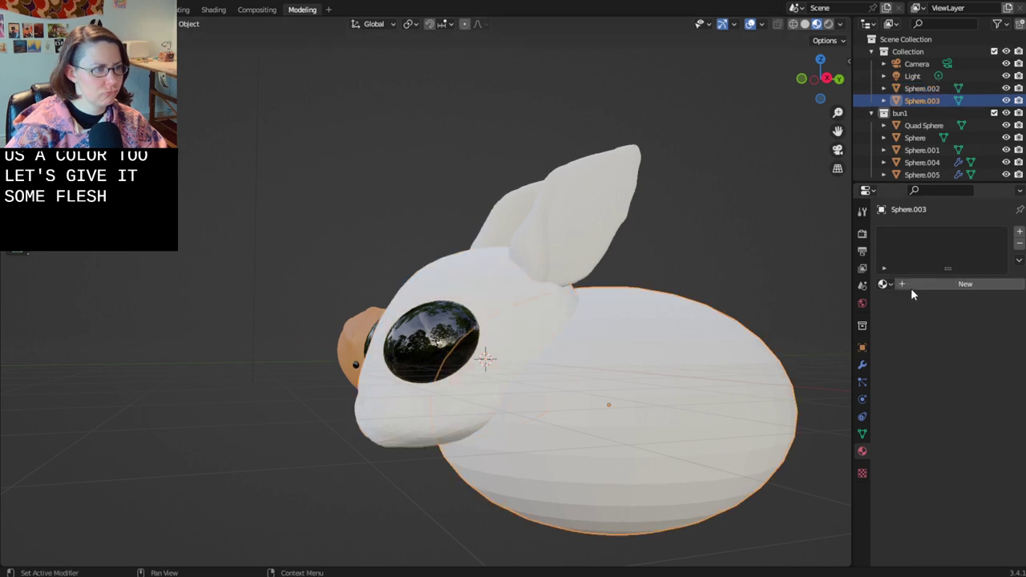
click(885, 284)
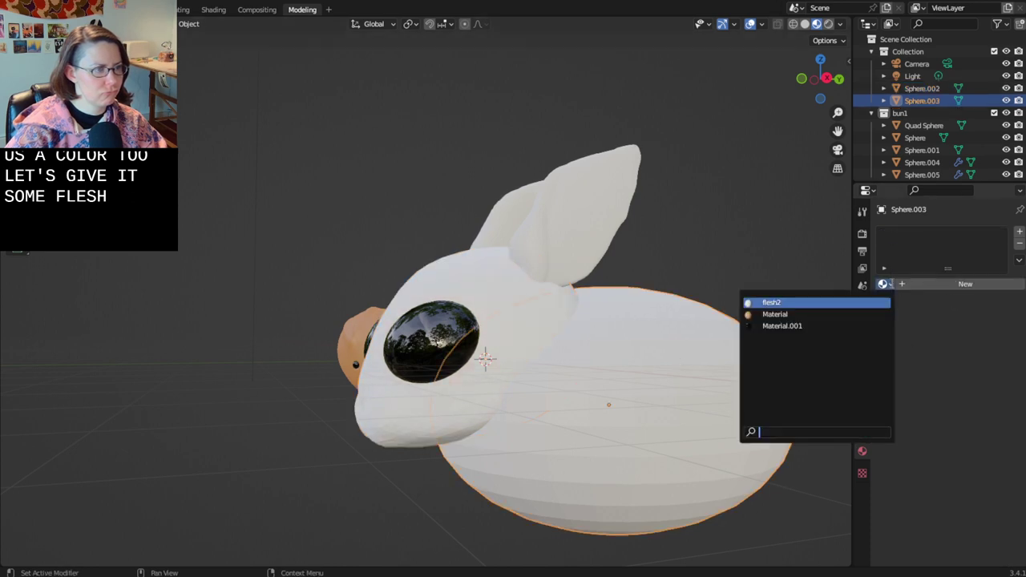
click(789, 302)
middle_drag(770, 276, 598, 233)
click(524, 215)
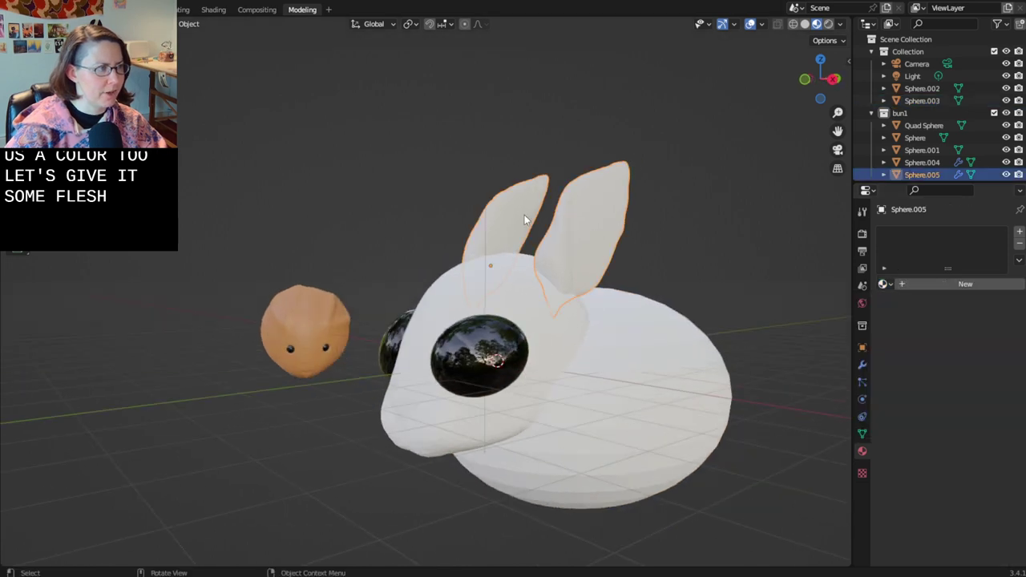
click(885, 284)
click(765, 299)
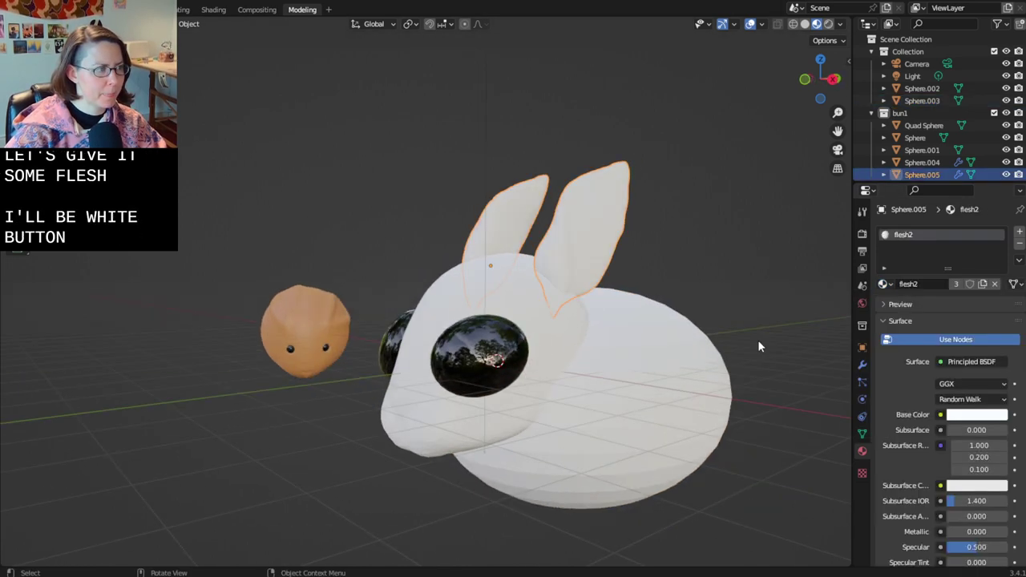
- Tint the flesh2 material's base color to a pale warm cream and inspect it on the bunny
middle_drag(758, 341, 717, 335)
scroll(716, 335, up, 3)
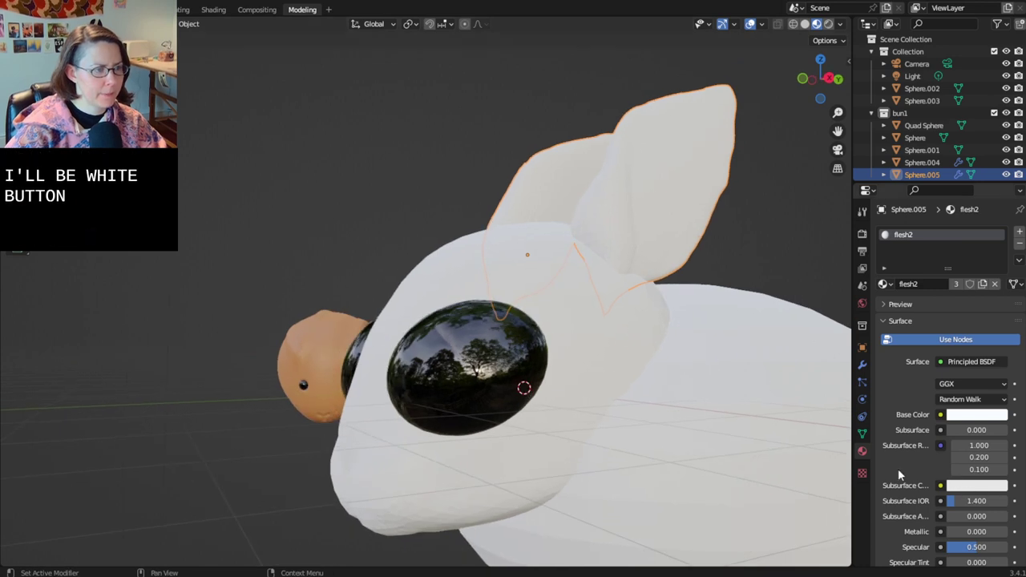
click(987, 422)
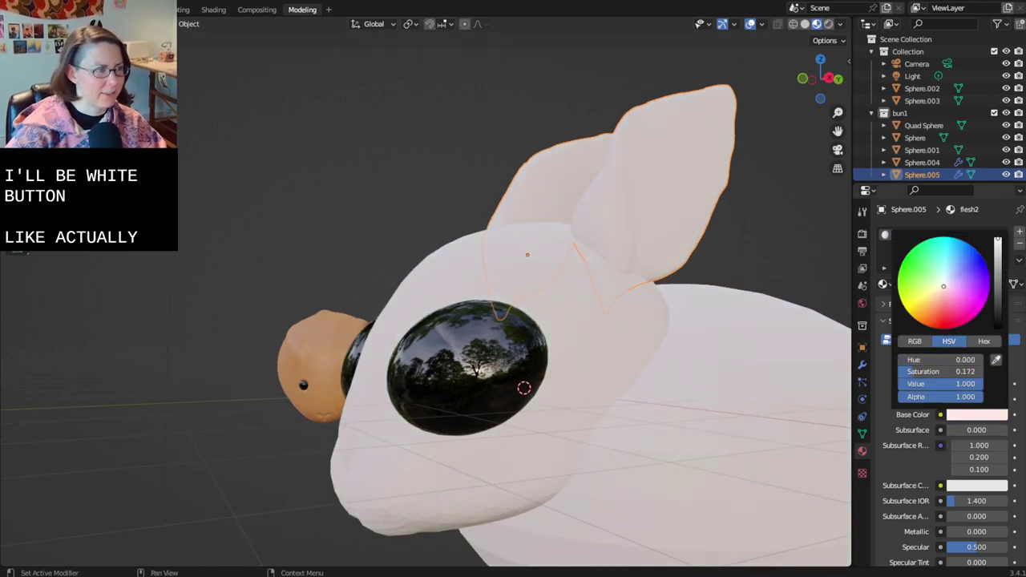
drag(944, 286, 937, 284)
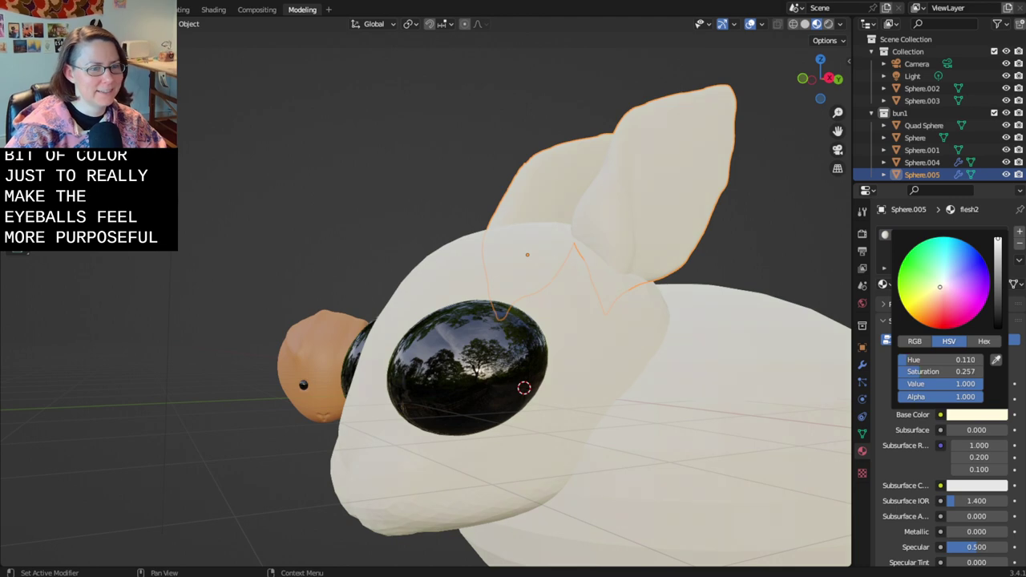
click(755, 353)
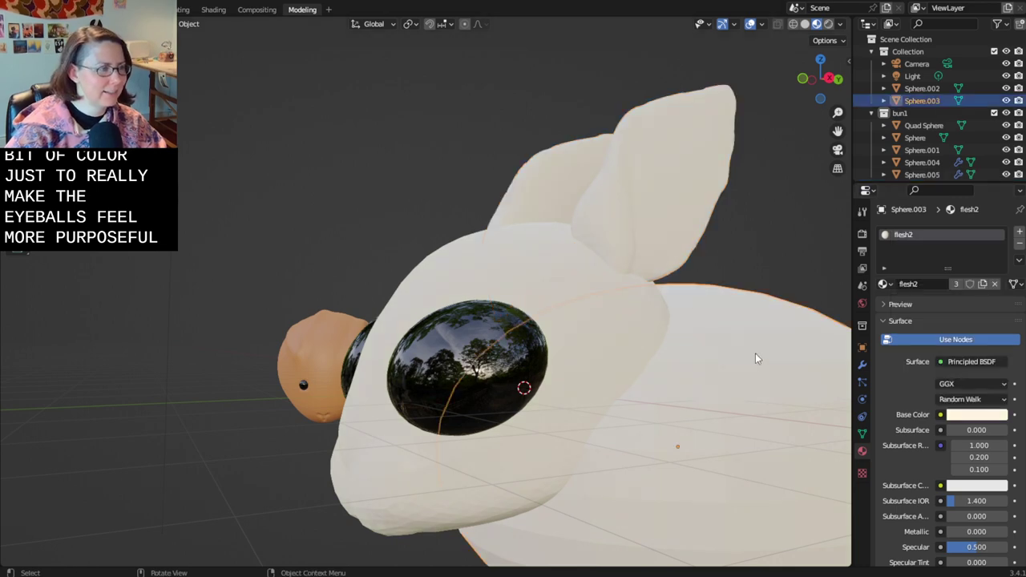
middle_drag(755, 352, 744, 295)
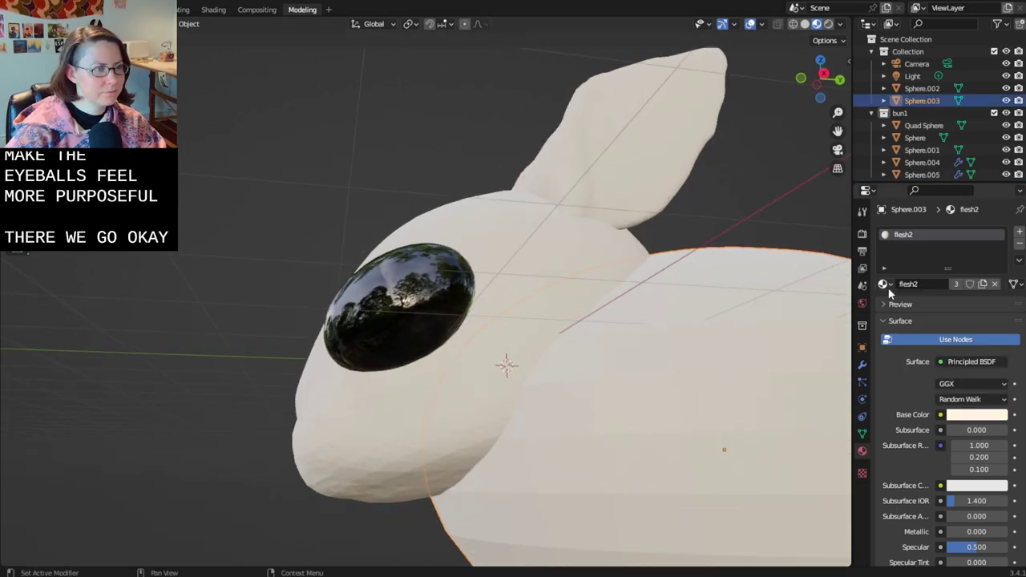
scroll(738, 276, down, 1)
middle_drag(621, 332, 672, 350)
click(553, 284)
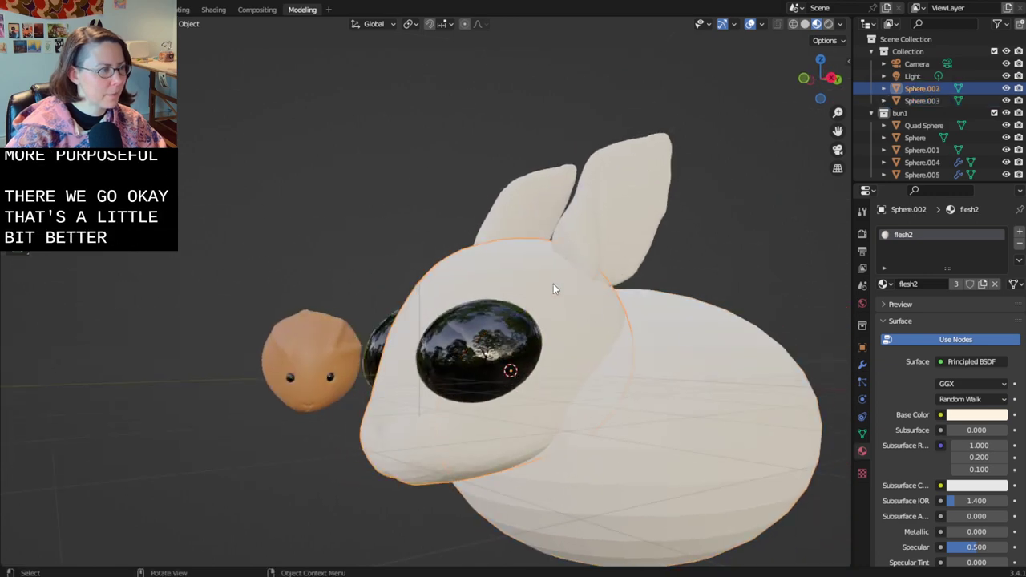
- Set flesh2's subsurface color to a light purplish pink and its subsurface amount to 0.440
click(974, 430)
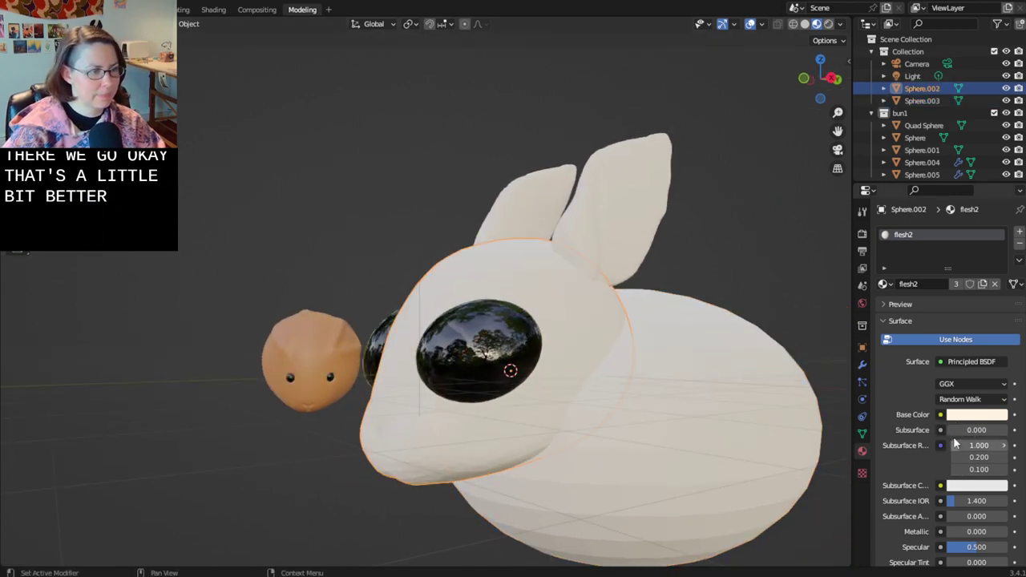
click(960, 415)
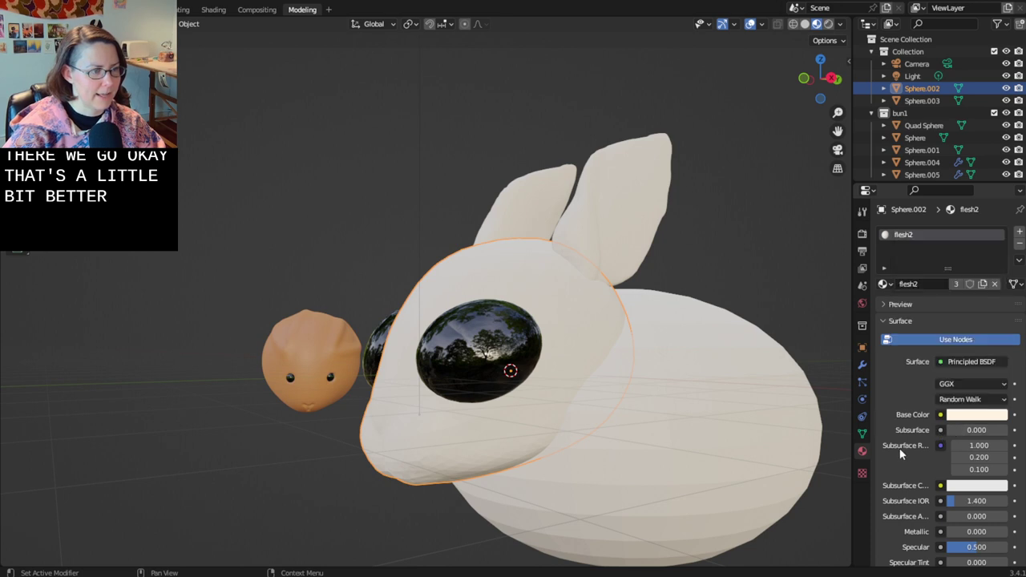
click(973, 485)
drag(942, 373, 951, 359)
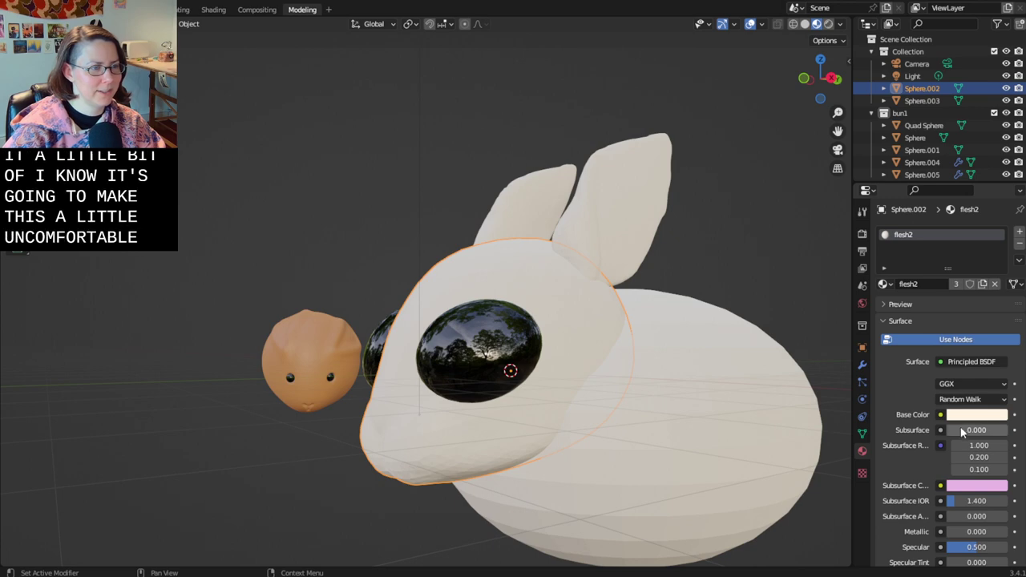
drag(948, 429, 983, 430)
scroll(787, 441, up, 3)
middle_drag(787, 441, 739, 337)
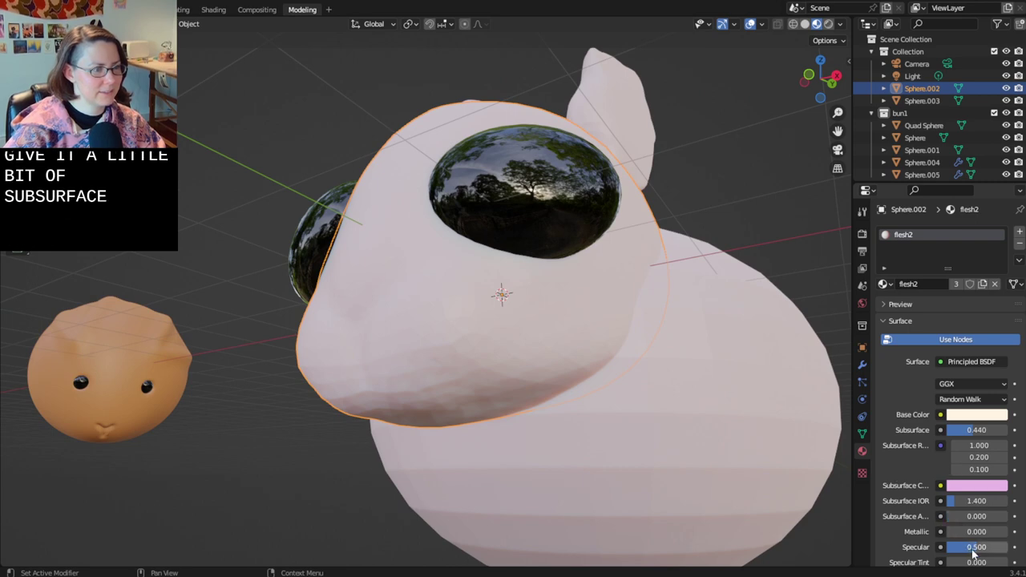
- Adjust flesh2's base color to a very pale pink and its subsurface color to a softer pink, and save the file
scroll(979, 549, down, 2)
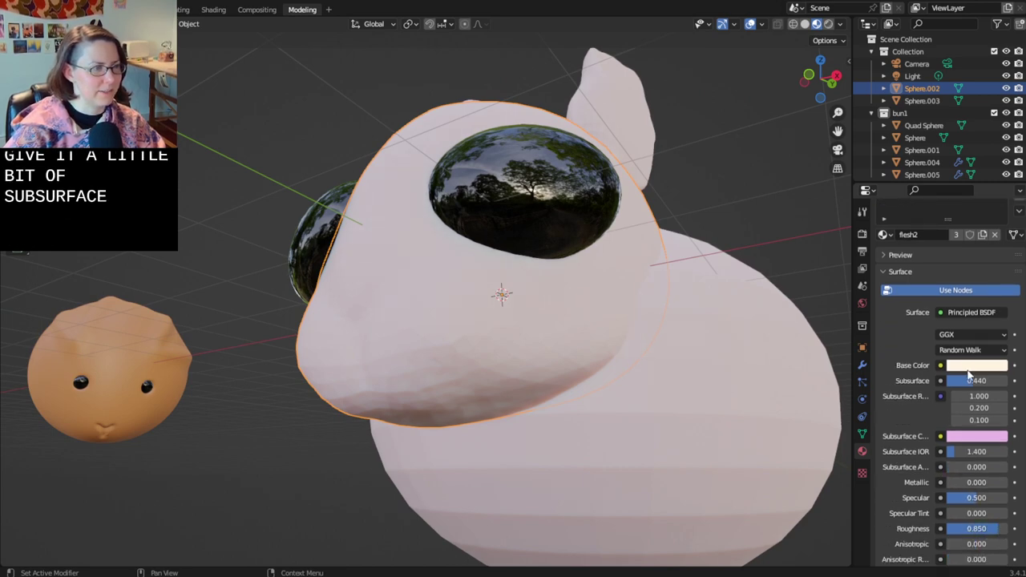
click(969, 366)
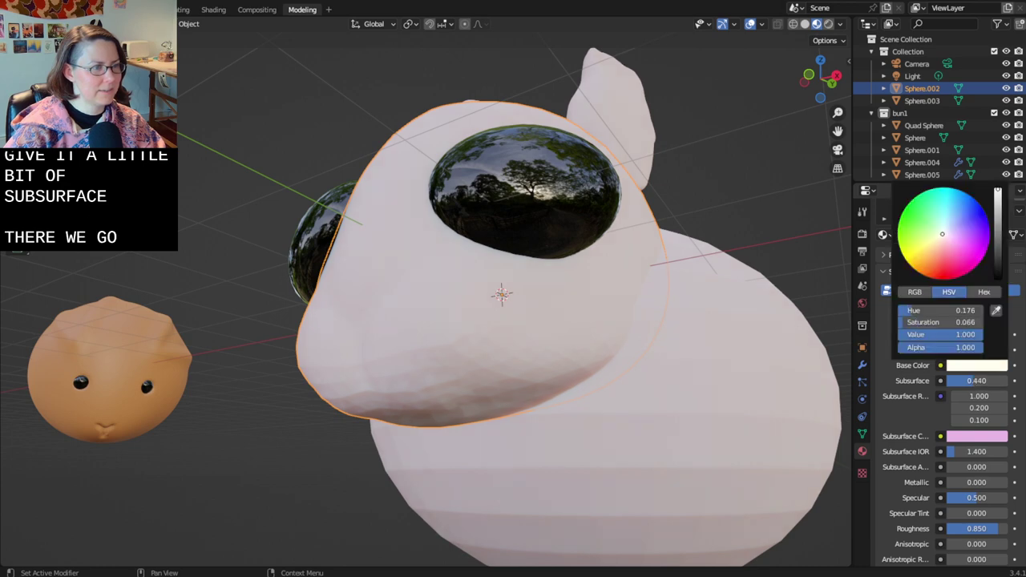
click(970, 437)
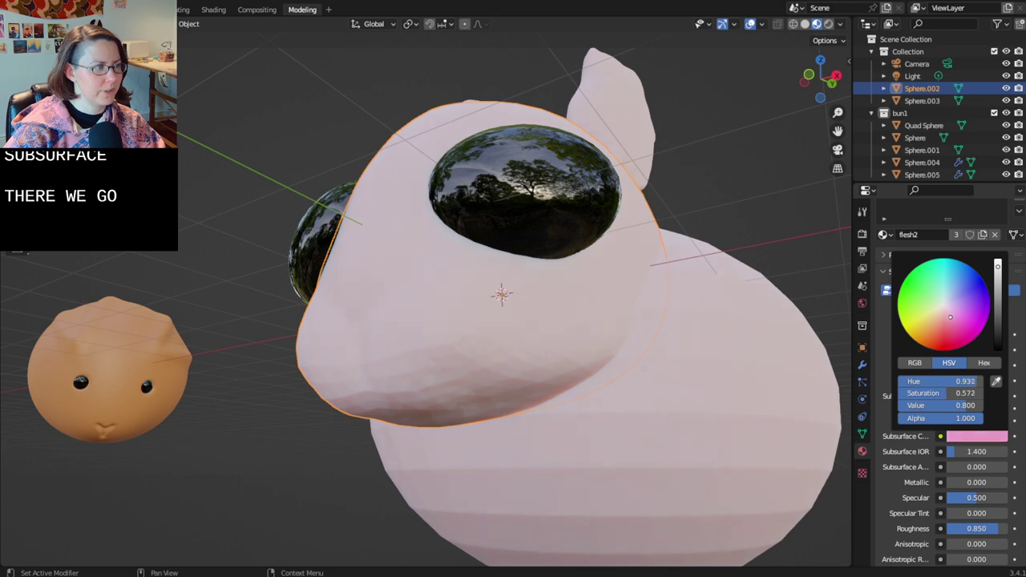
drag(957, 393, 937, 392)
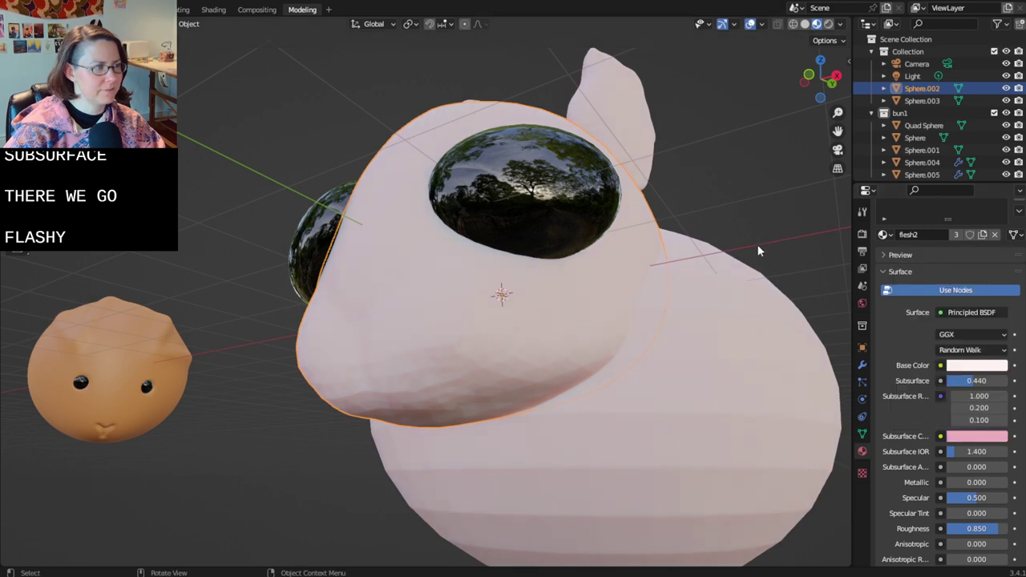
middle_drag(759, 251, 694, 304)
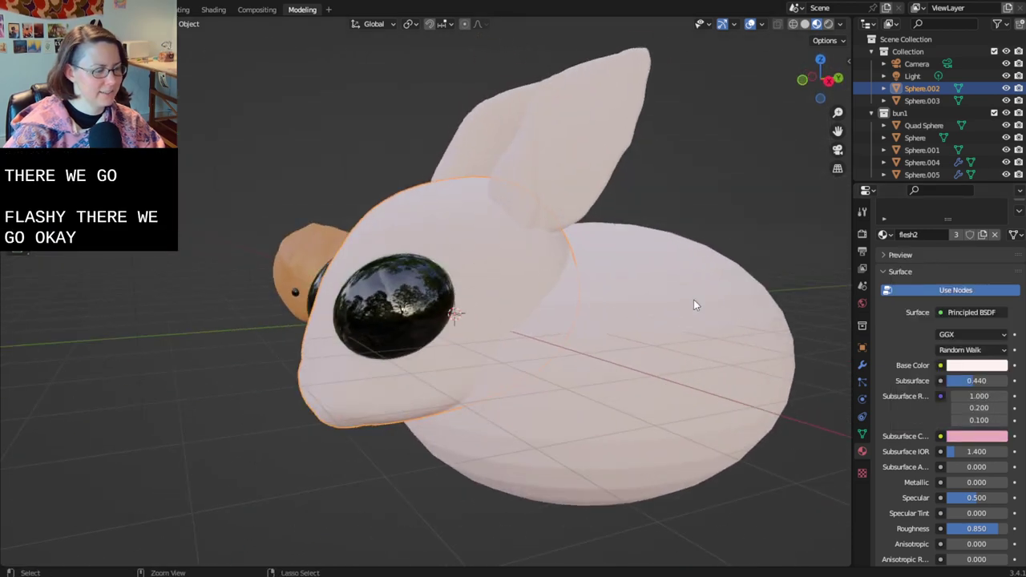
key(ctrl+s)
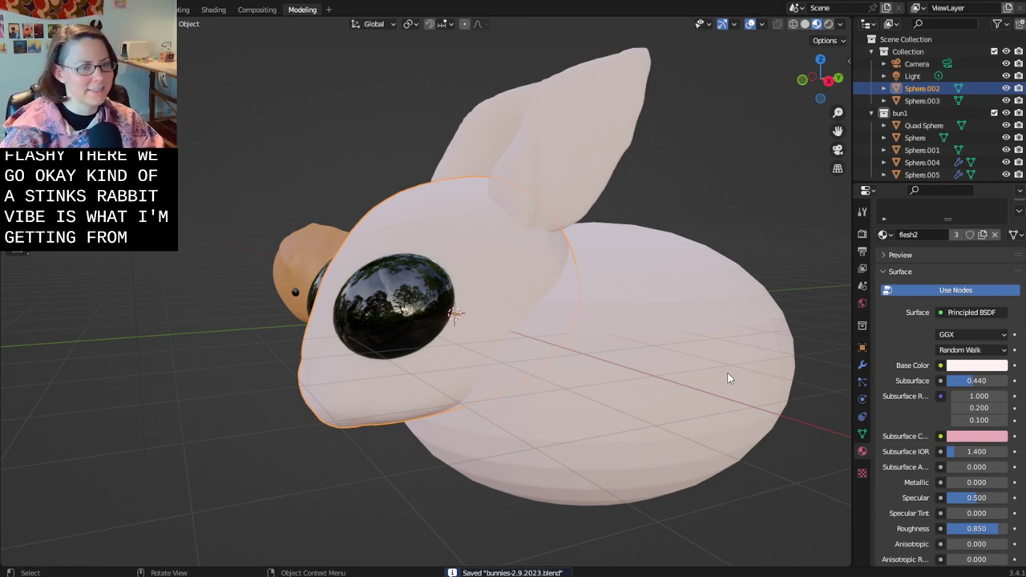
- Apply flat shading to the bunny's eyes for a faceted compound-eye look and save the file
scroll(712, 371, down, 6)
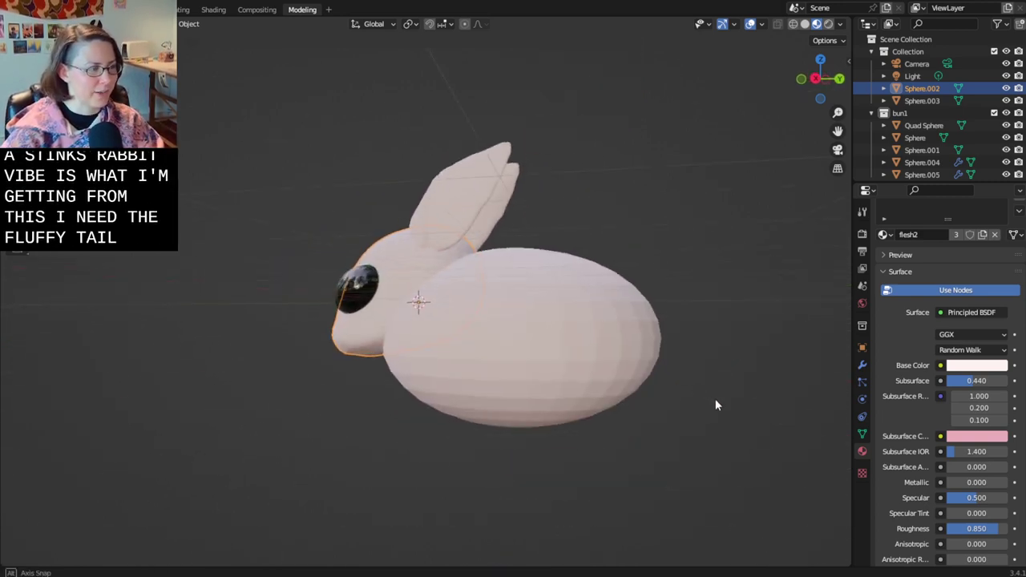
middle_drag(715, 404, 590, 371)
click(591, 371)
click(704, 418)
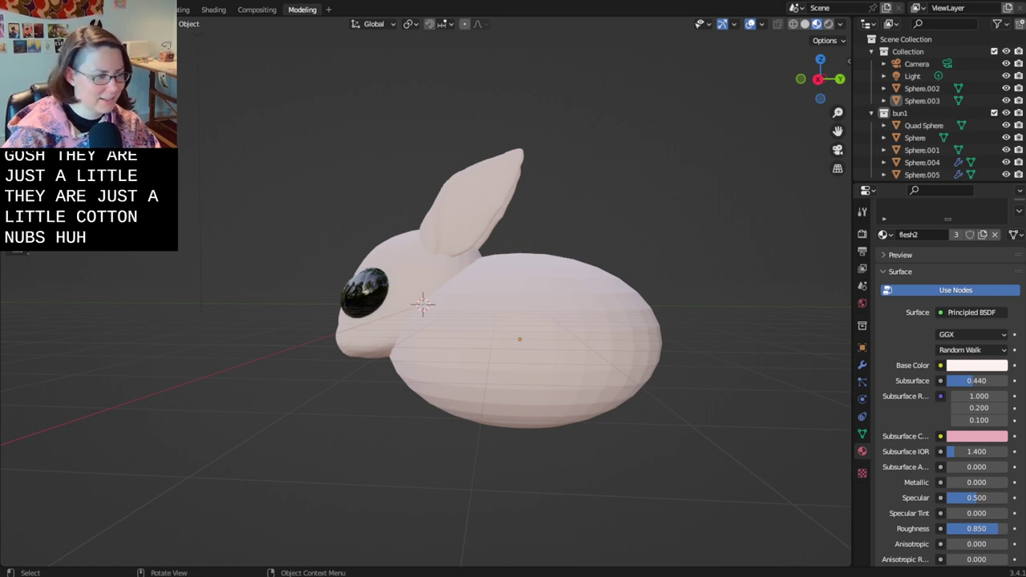
middle_drag(308, 500, 504, 432)
scroll(504, 432, up, 4)
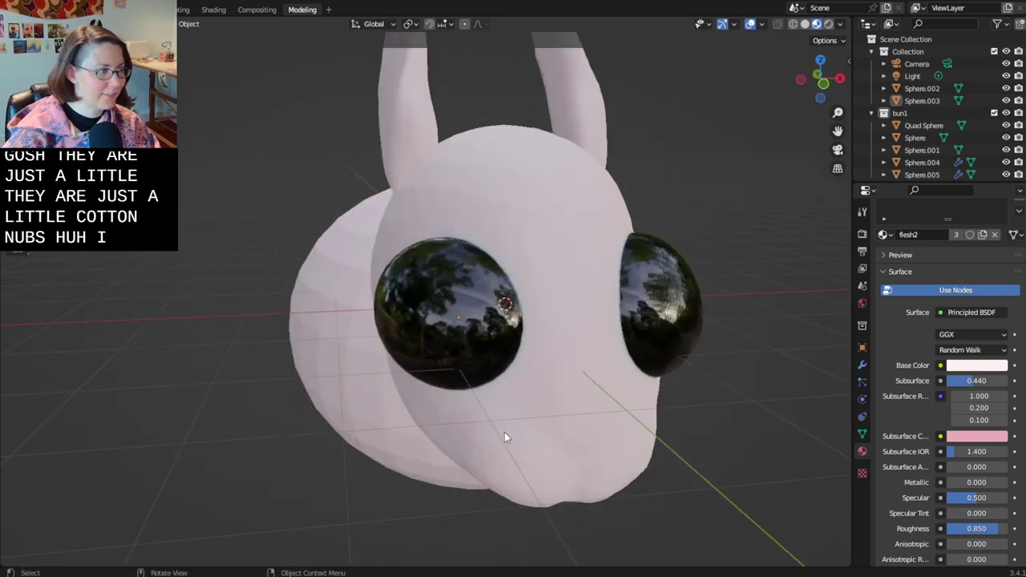
click(439, 315)
right_click(439, 319)
click(440, 314)
scroll(298, 481, up, 5)
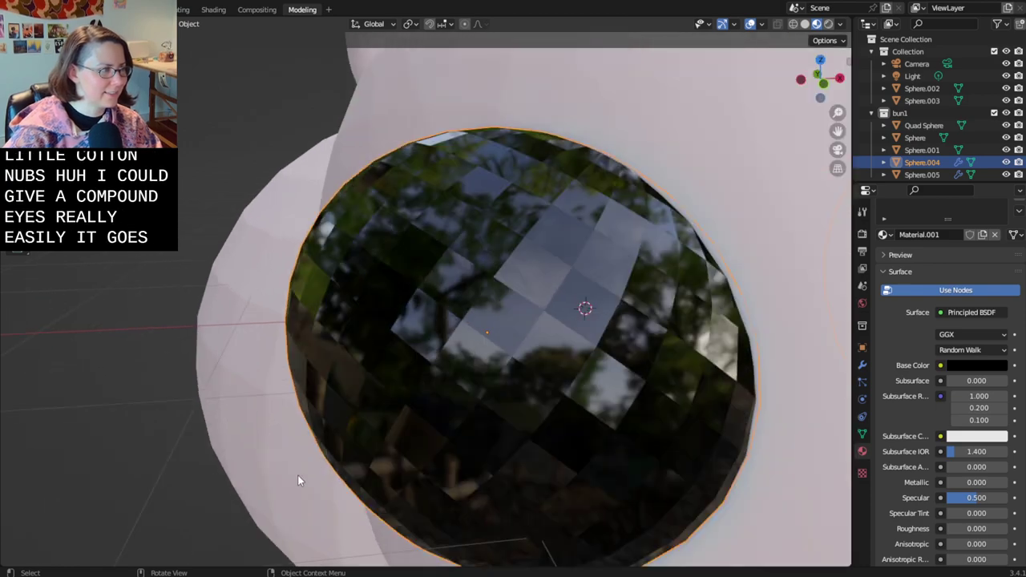
click(141, 483)
scroll(186, 473, down, 5)
middle_drag(186, 473, 201, 451)
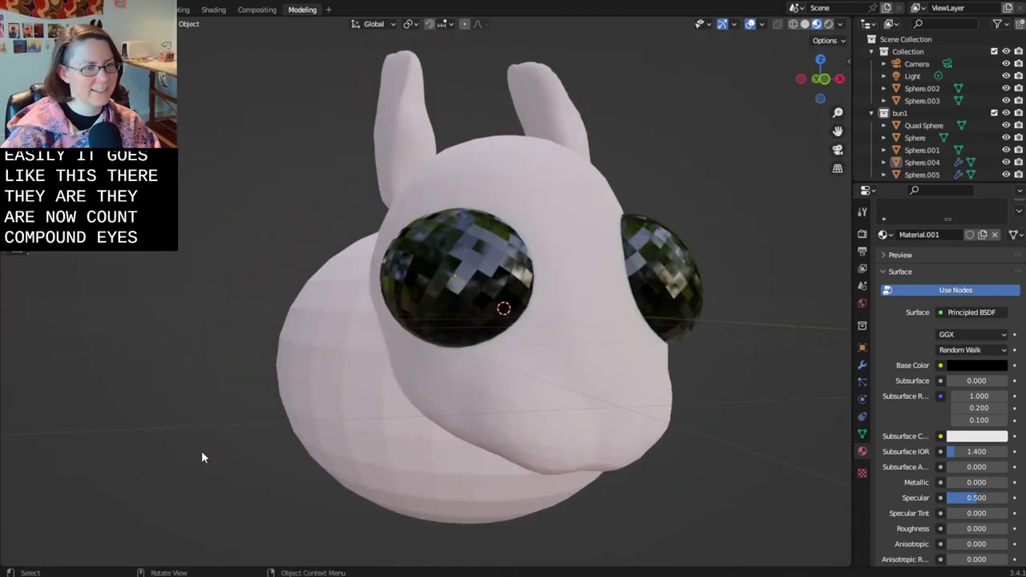
key(ctrl+s)
right_click(444, 276)
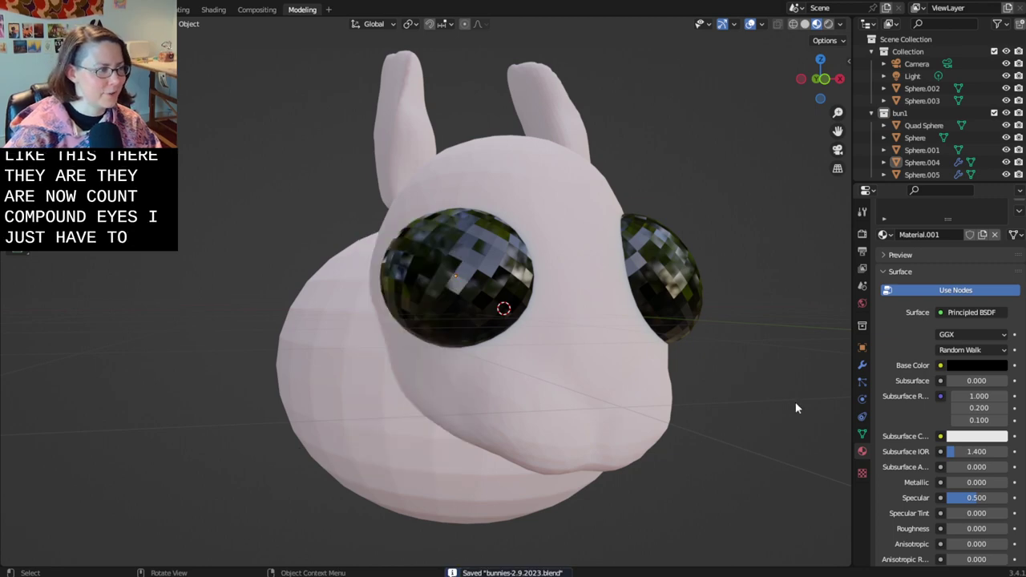
- Add a UV sphere and move it along the Y axis to the rear of the body as a tail
mouse_move(449, 257)
middle_down()
mouse_move(735, 404)
mouse_move(677, 444)
mouse_move(614, 431)
mouse_move(673, 437)
mouse_move(465, 328)
mouse_move(636, 412)
mouse_move(629, 394)
middle_up()
key(ctrl+a)
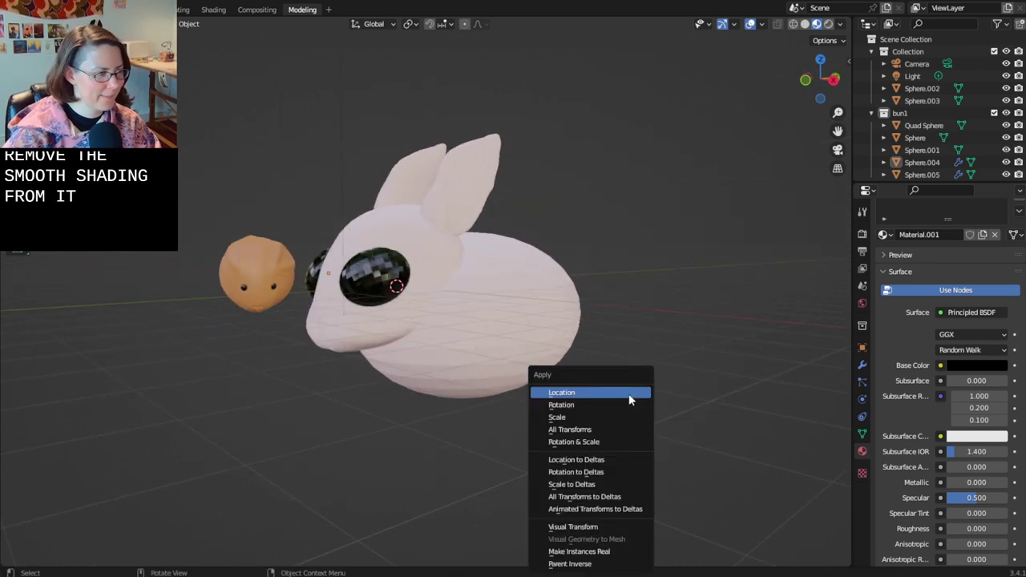
key(shift+a)
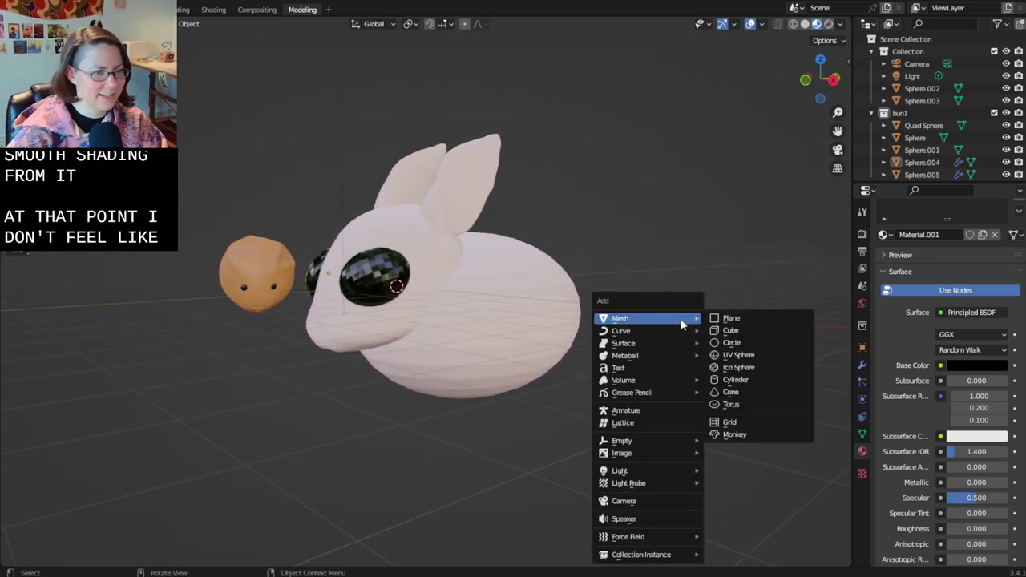
mouse_move(687, 318)
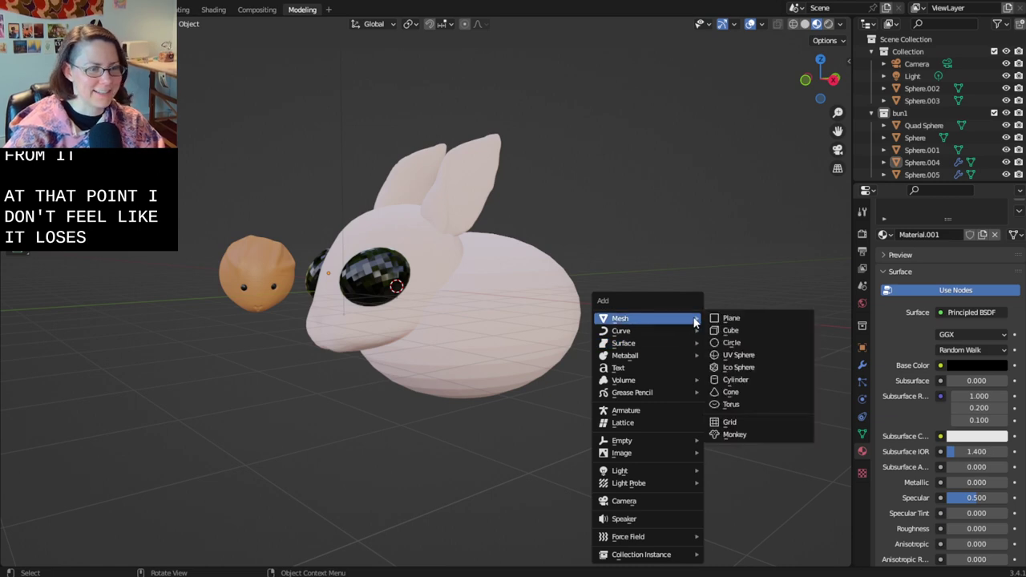
click(751, 354)
middle_drag(751, 356, 559, 362)
key(g)
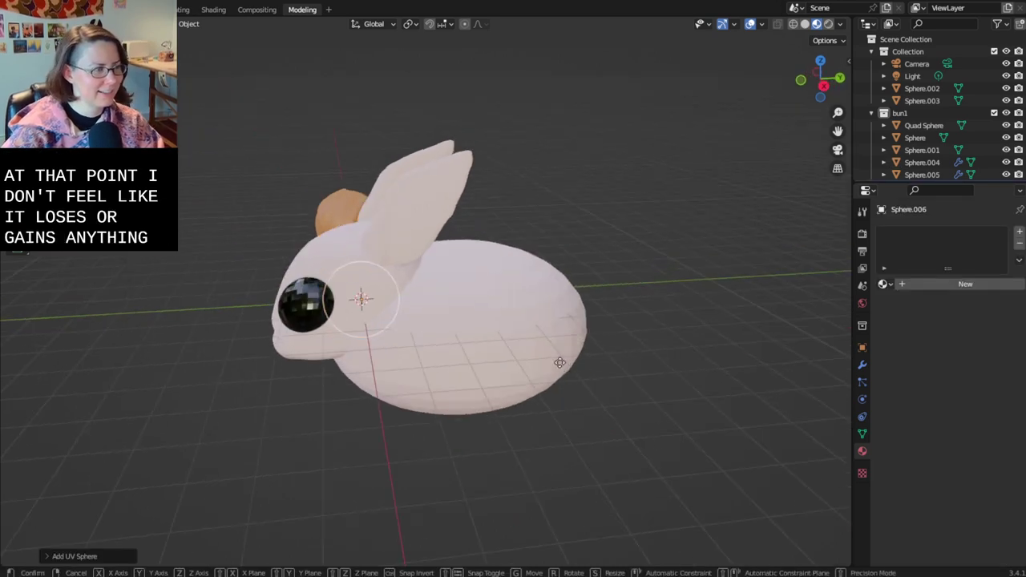
key(y)
click(756, 378)
middle_drag(756, 378, 706, 216)
- Scale the tail sphere down to suit the body and save the file
scroll(712, 370, up, 2)
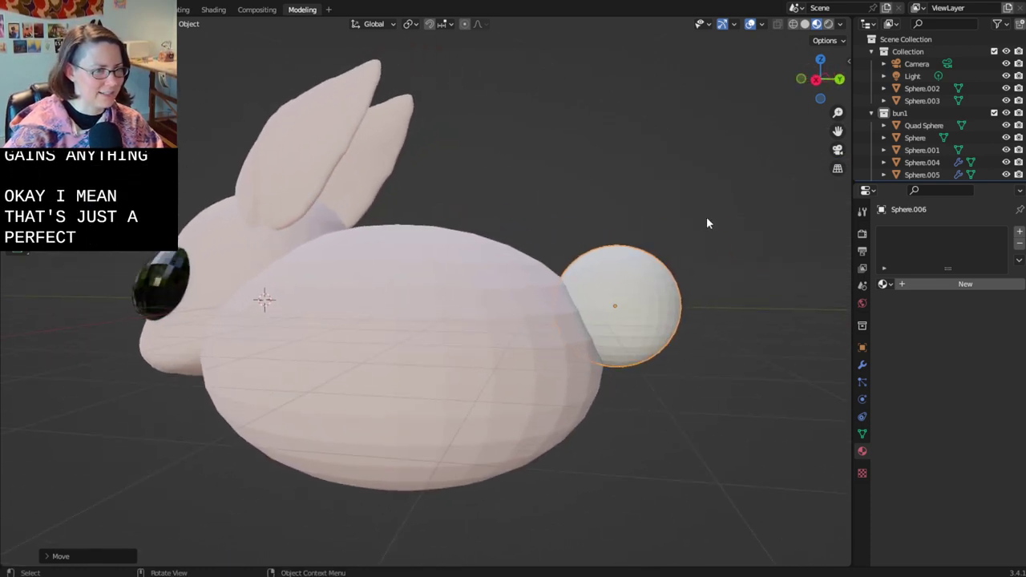
key(s)
click(701, 290)
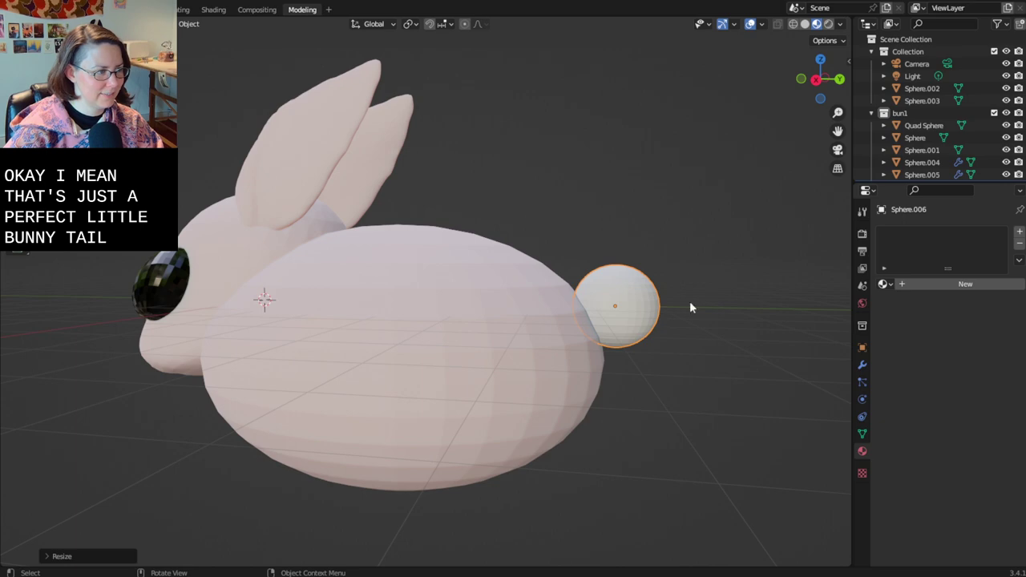
middle_drag(689, 307, 576, 464)
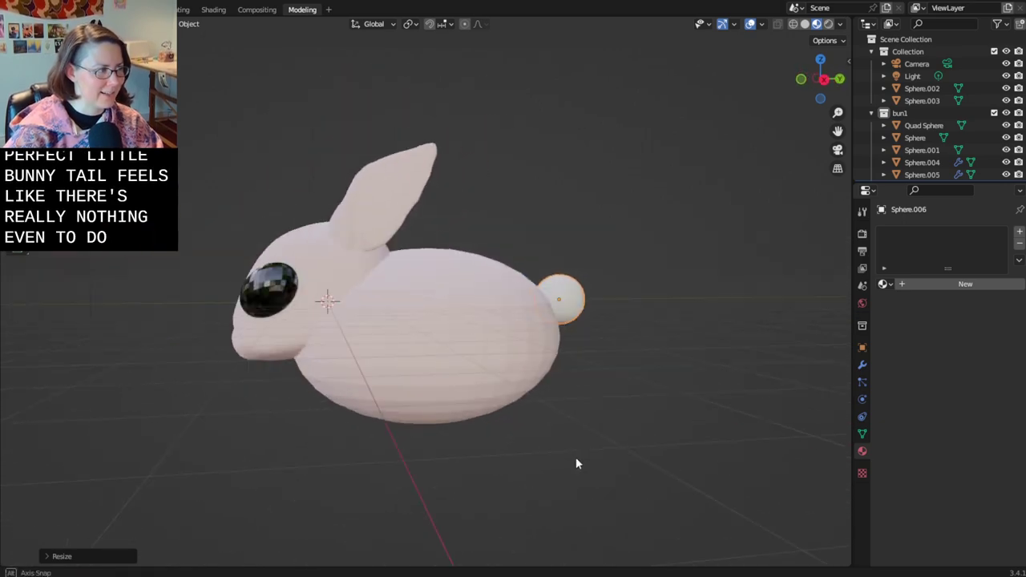
click(476, 388)
key(ctrl+s)
- Switch to the Sculpting workspace with the body active, and enable X-axis symmetry and Dyntopo
click(188, 10)
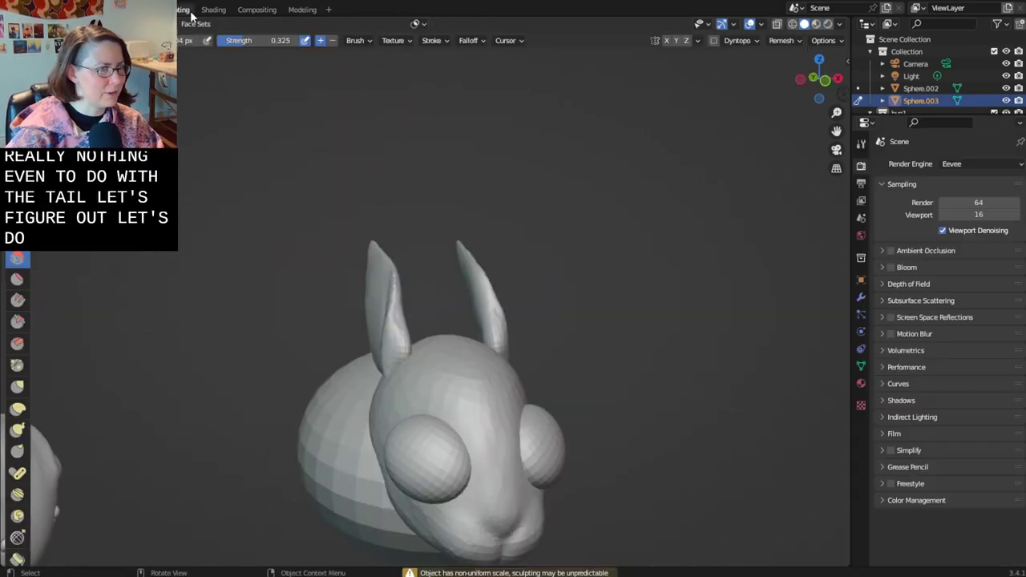
middle_drag(424, 229, 718, 46)
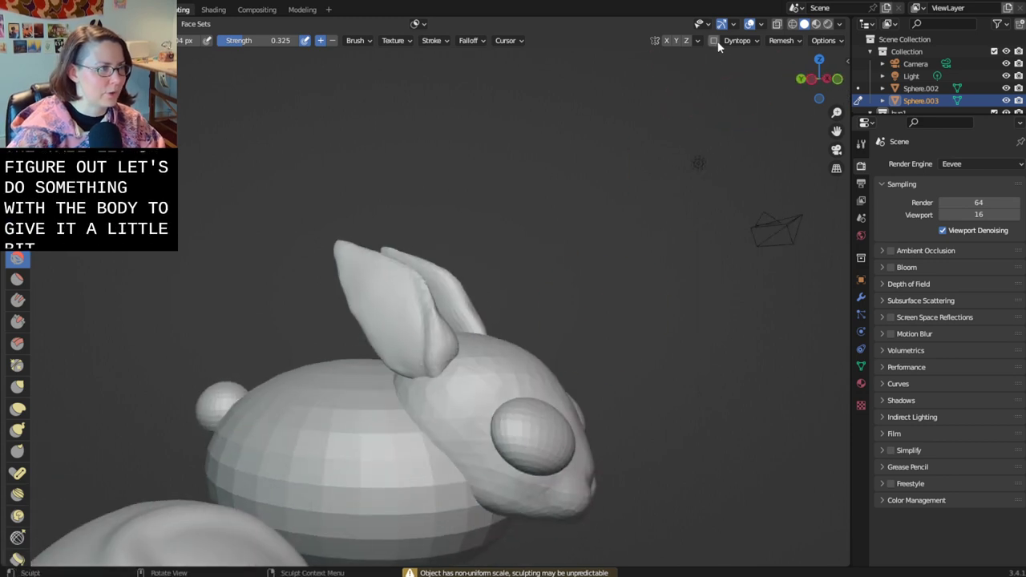
click(666, 40)
scroll(695, 306, down, 3)
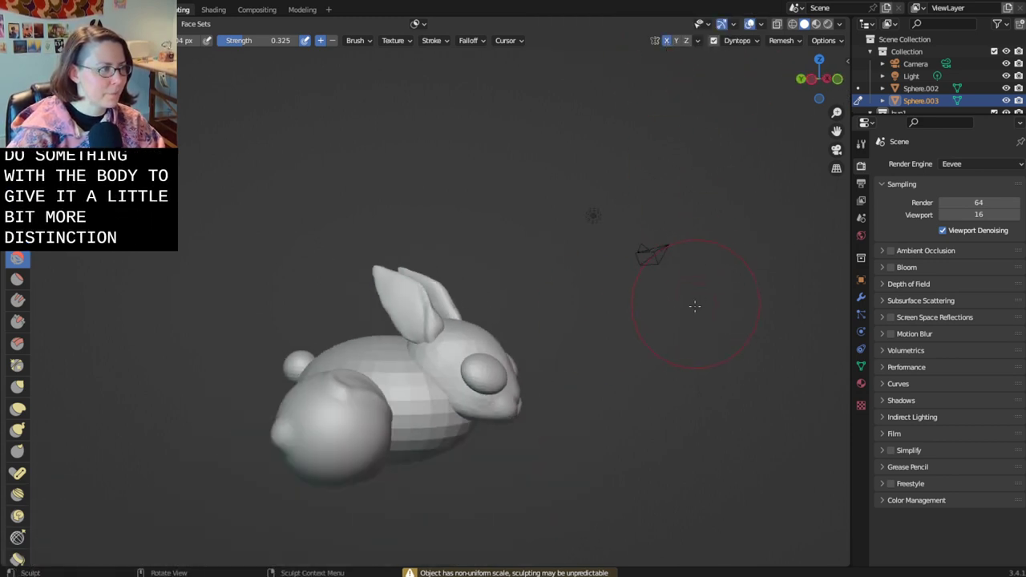
middle_drag(601, 337, 691, 221)
scroll(387, 465, up, 4)
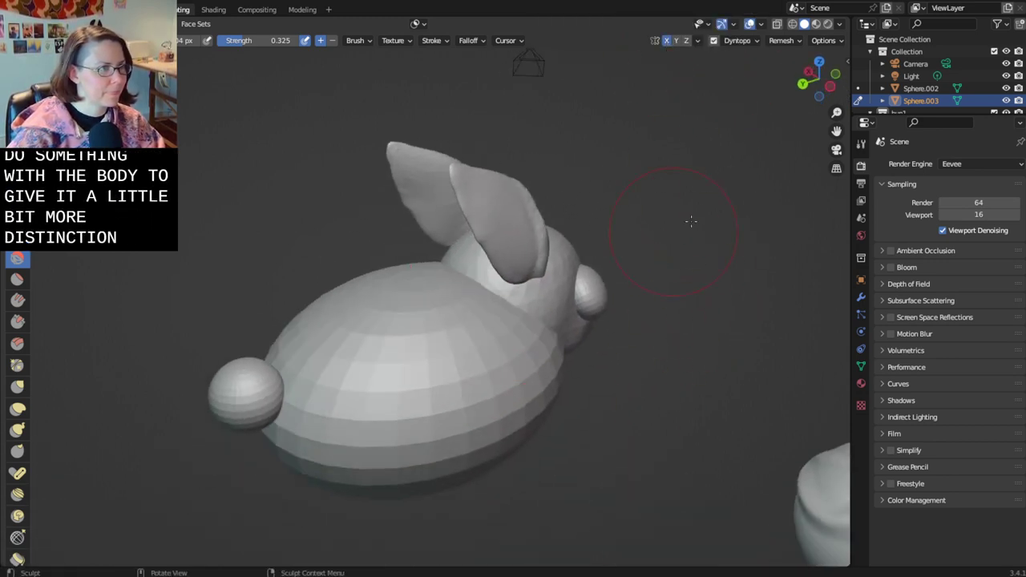
scroll(961, 89, down, 3)
- Hide the bun1 collection and show it again to check which bunny parts it contains
click(1006, 90)
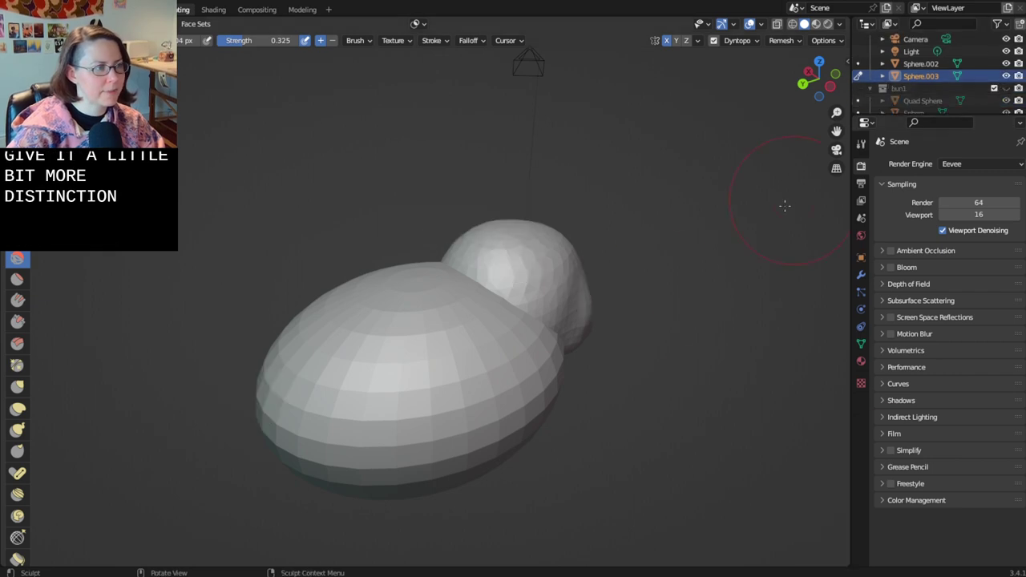
click(1006, 88)
middle_drag(769, 237, 433, 249)
- In the Modeling workspace, select all parts of the white bunny and move them into a new collection named bun2
click(302, 9)
mouse_move(579, 258)
middle_down()
mouse_move(639, 305)
mouse_move(623, 474)
middle_up()
click(622, 472)
drag(633, 465, 330, 298)
click(574, 353)
middle_drag(574, 354, 546, 389)
drag(565, 367, 397, 215)
right_click(367, 202)
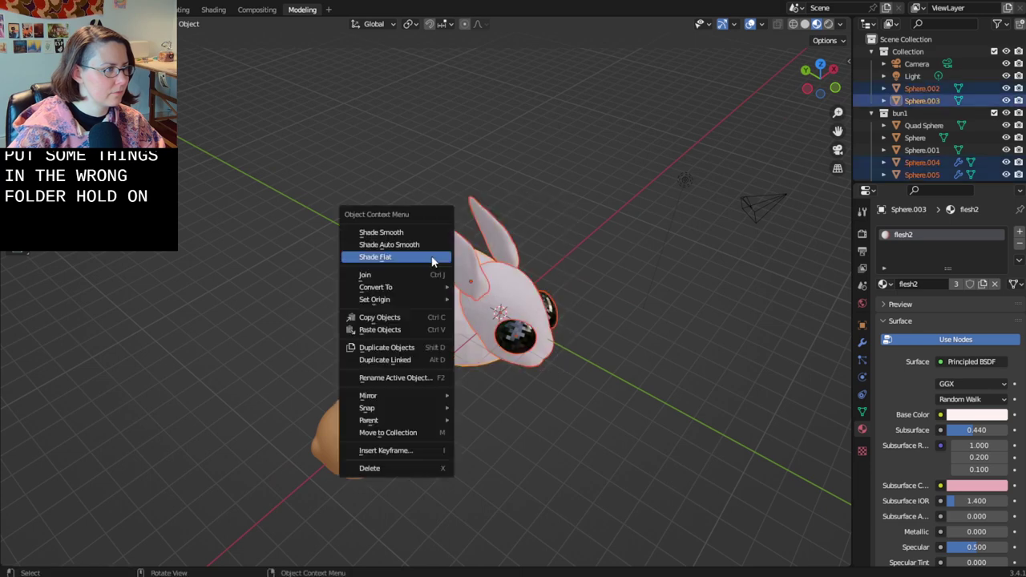
click(440, 433)
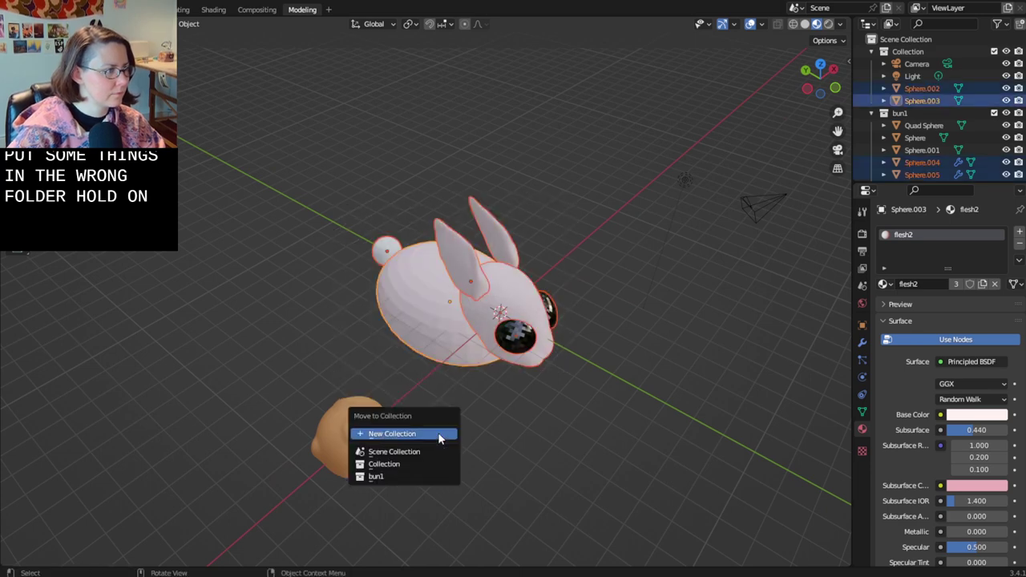
click(442, 432)
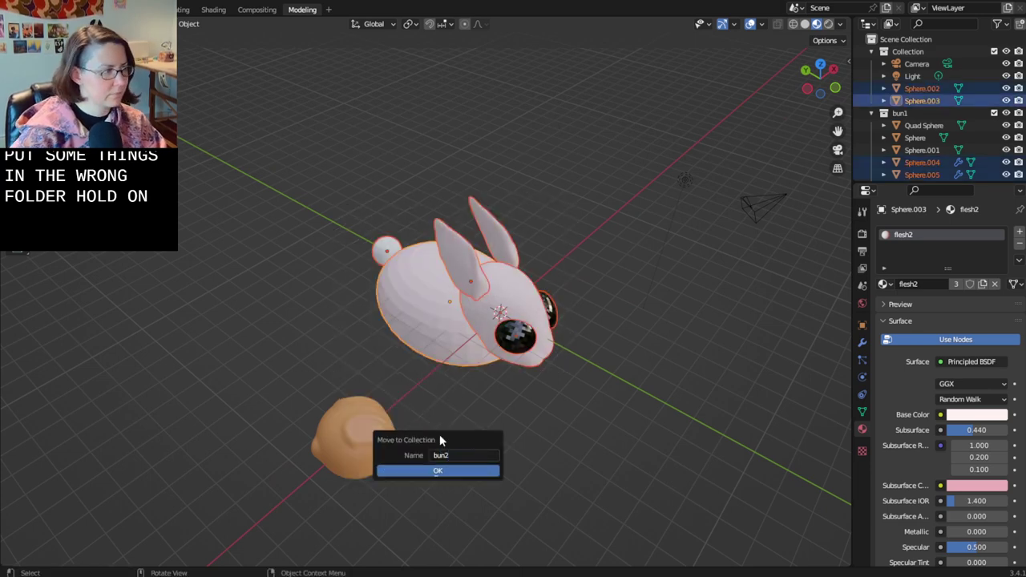
click(463, 473)
click(183, 9)
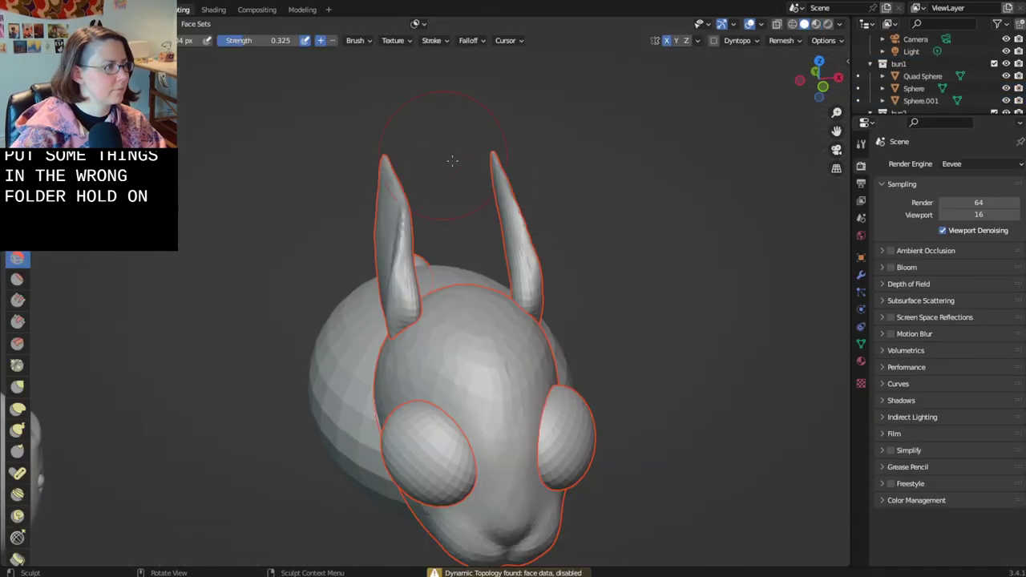
middle_drag(642, 208, 480, 298)
key(Tab)
mouse_move(489, 420)
middle_down()
mouse_move(401, 240)
mouse_move(330, 60)
middle_up()
key(Tab)
click(302, 10)
key(Tab)
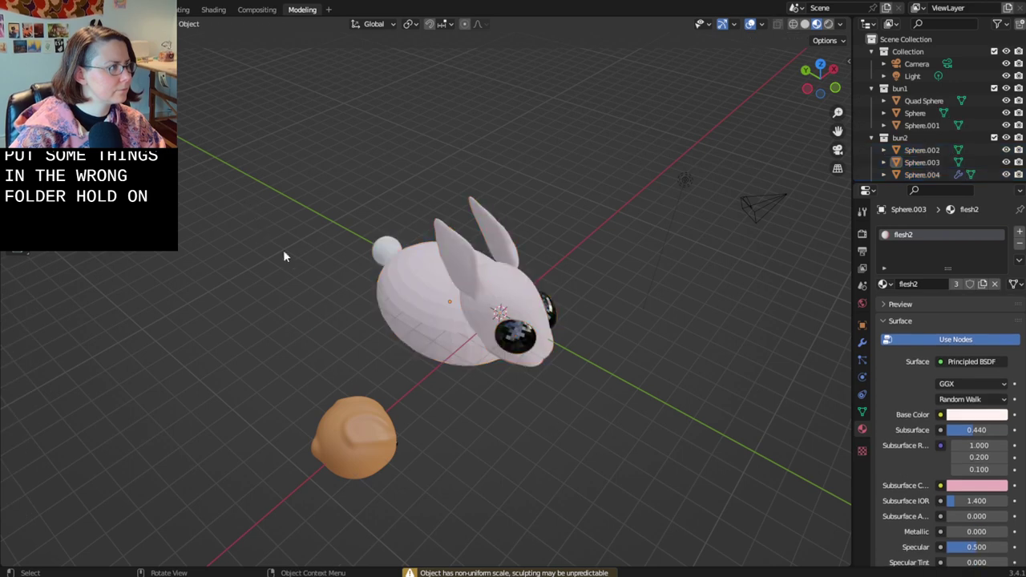
- Select only the bunny's body and open it for sculpting in the Sculpting workspace, with its underside in view
click(398, 267)
click(183, 9)
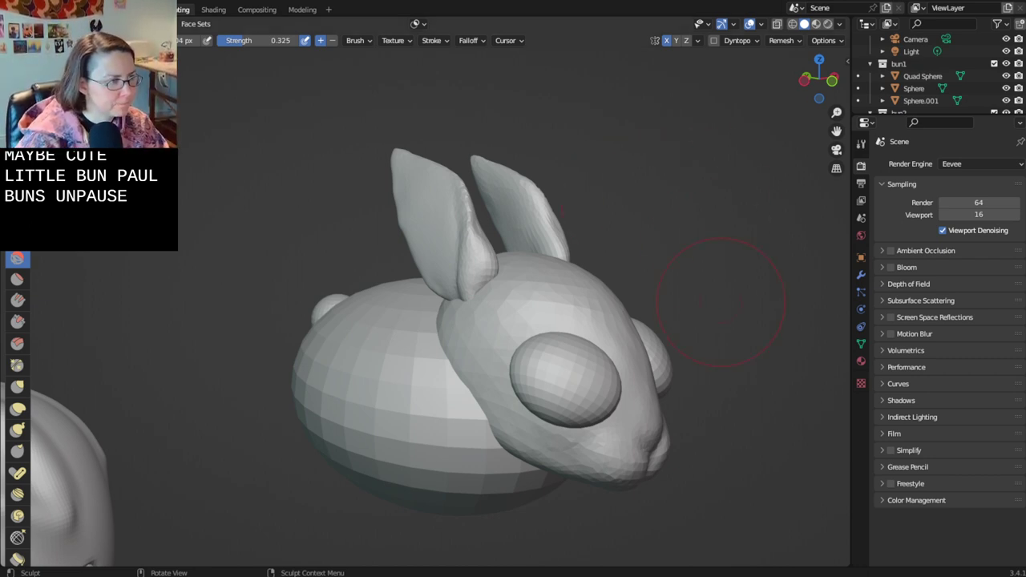
middle_drag(492, 517, 499, 387)
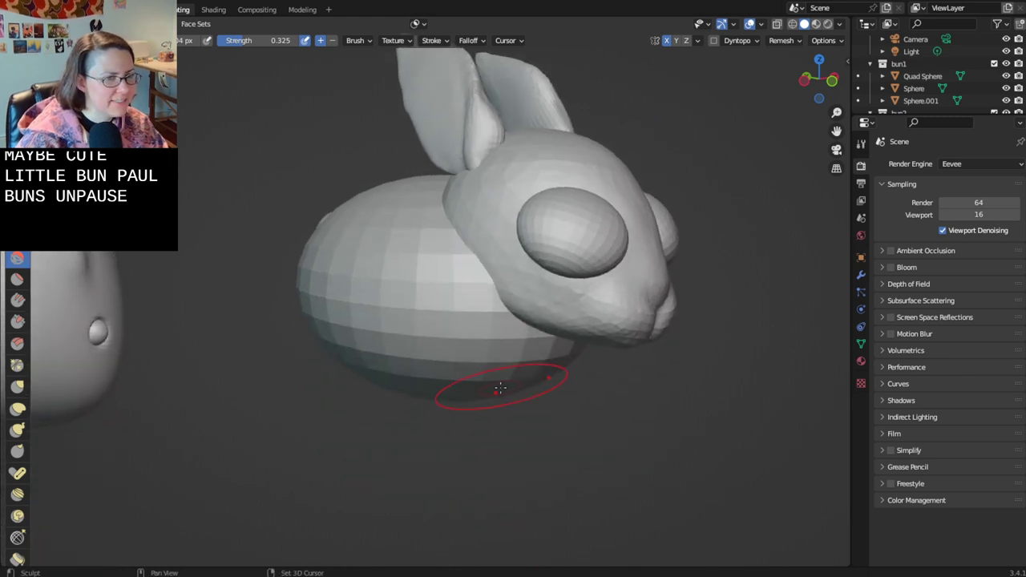
- Enable Dyntopo for the second bunny's body and hide the bun1 collection
click(713, 40)
click(704, 66)
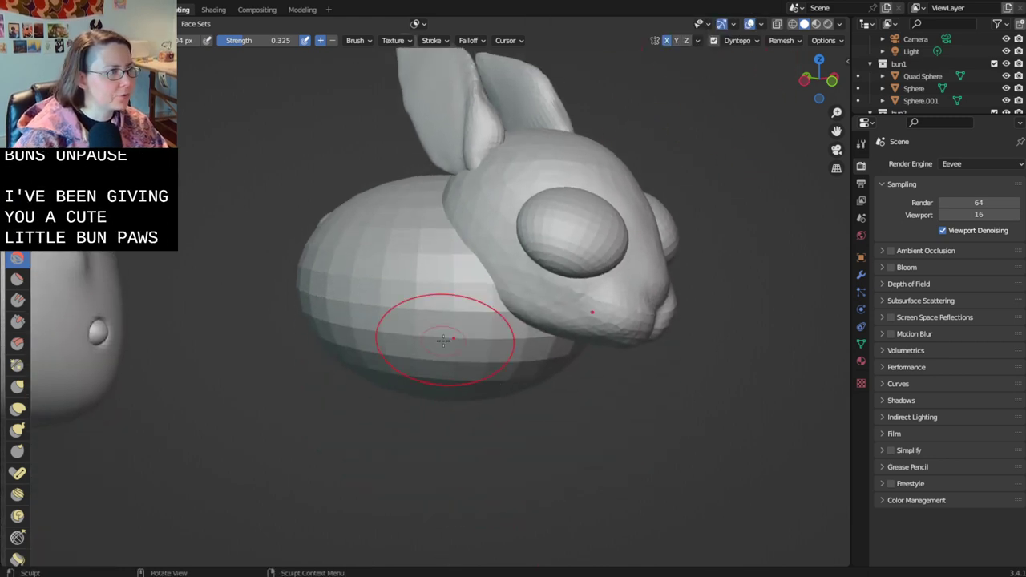
middle_drag(424, 339, 458, 368)
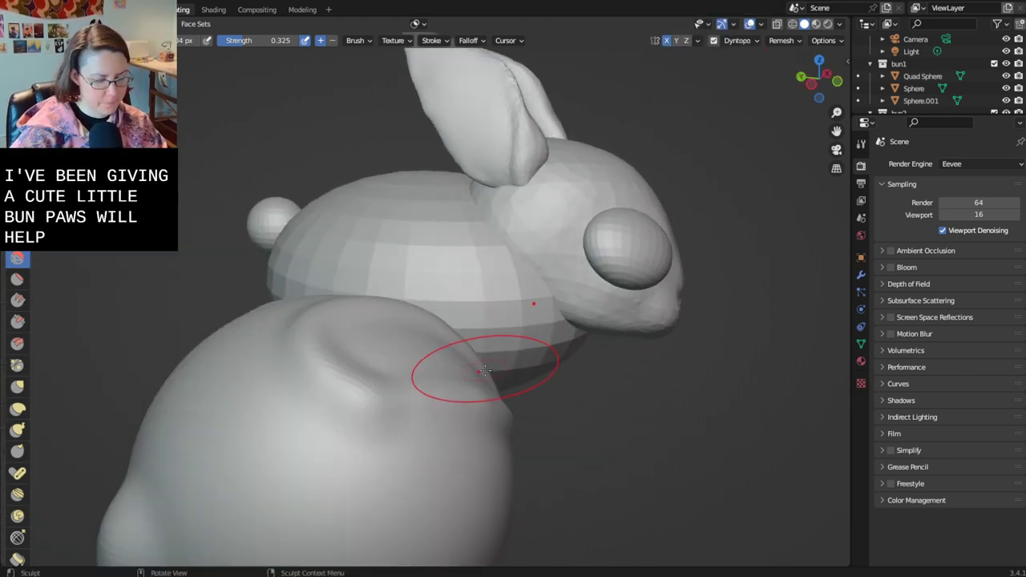
key(shift+f)
middle_drag(464, 291, 445, 310)
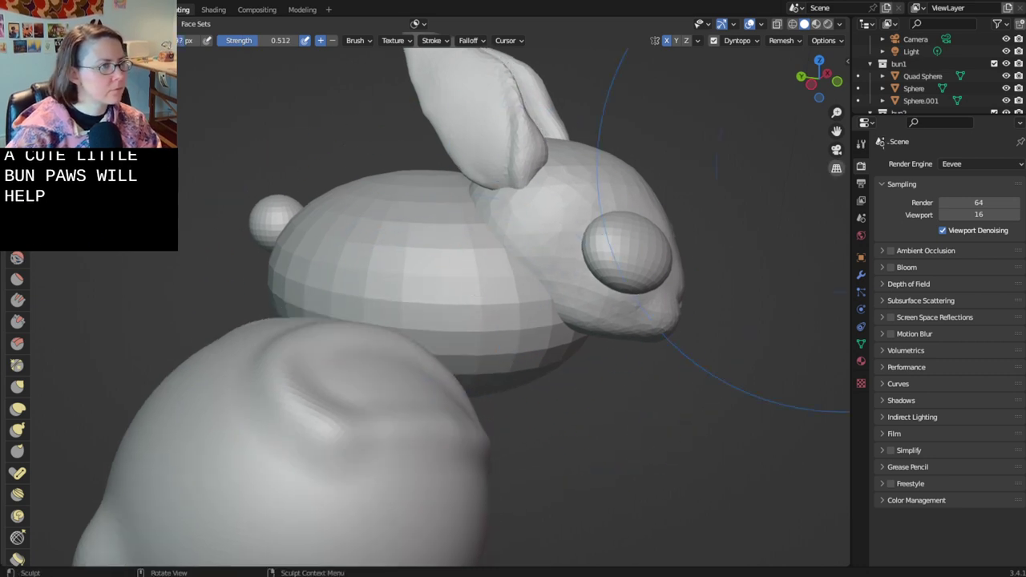
scroll(973, 80, down, 1)
click(1006, 39)
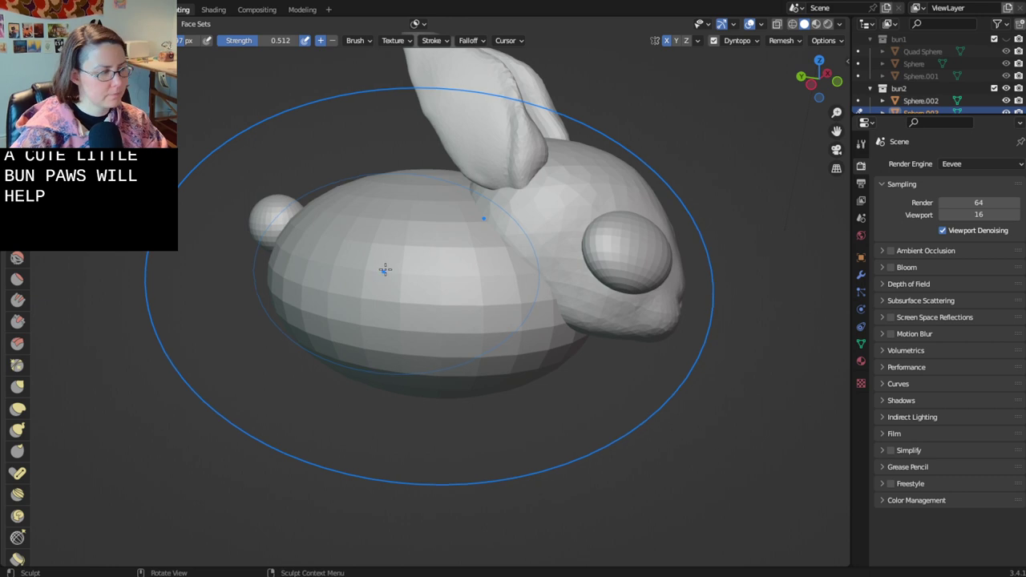
- Smooth the lower side of the bunny's body to add finer geometry and save bunnies-2.9.2023.blend
scroll(385, 270, up, 4)
drag(400, 294, 496, 507)
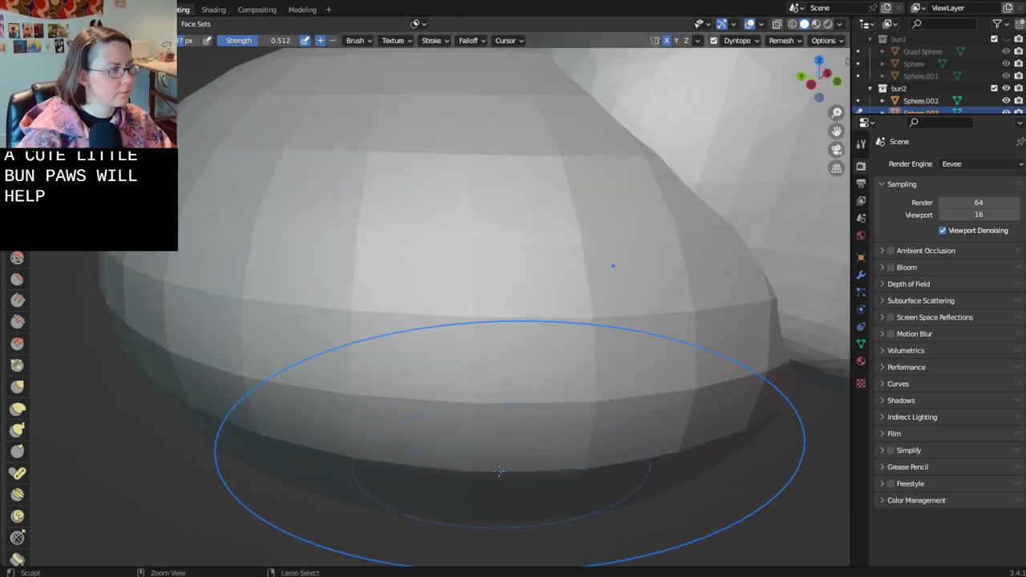
key(ctrl+s)
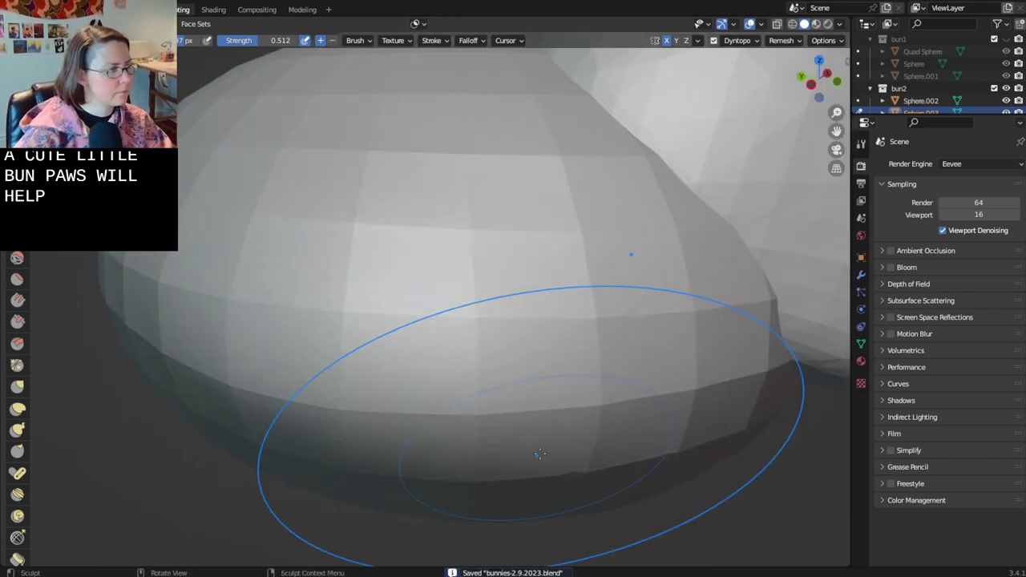
mouse_move(539, 455)
mouse_down()
mouse_move(328, 304)
mouse_move(572, 473)
mouse_move(485, 259)
mouse_move(114, 255)
mouse_up()
mouse_move(721, 268)
middle_down()
mouse_move(584, 470)
mouse_move(625, 336)
mouse_move(339, 358)
mouse_move(168, 401)
middle_up()
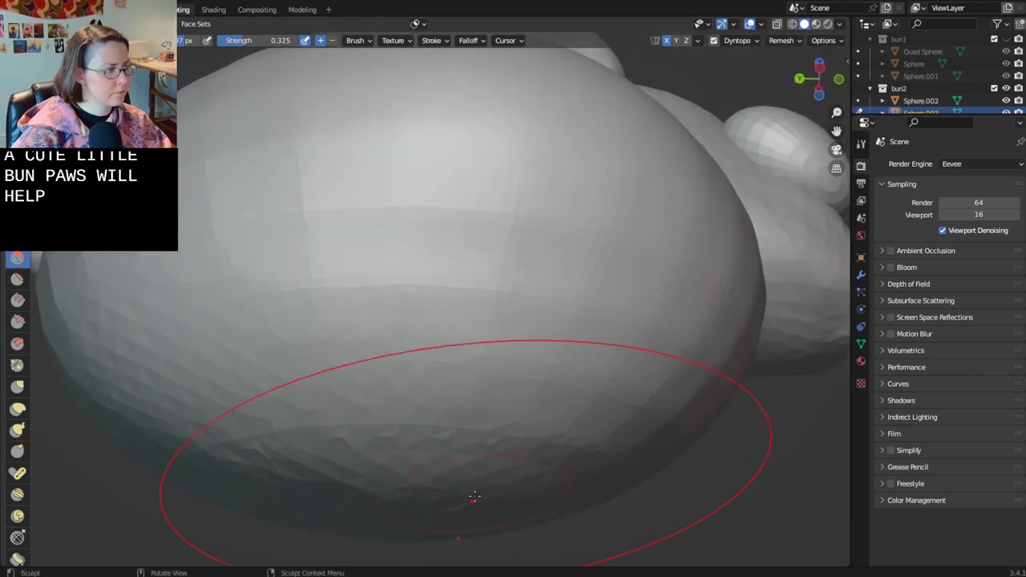
- Undo the last two strokes and smooth all around the body until its blocky faces are evenly refined
key(ctrl+z)
key(ctrl+z)
drag(374, 479, 177, 369)
middle_drag(176, 369, 374, 323)
scroll(397, 335, down, 6)
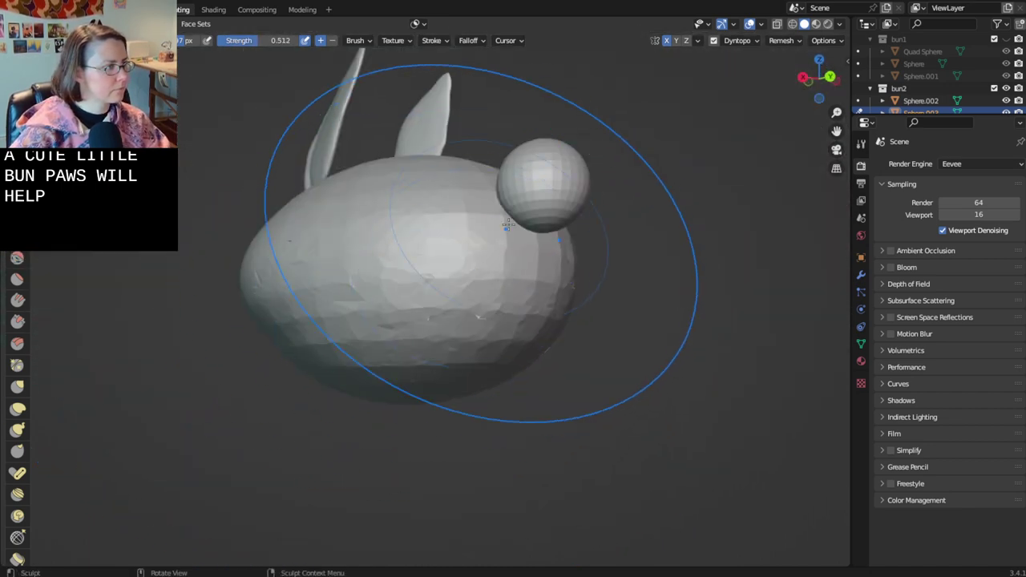
mouse_move(401, 373)
middle_down()
mouse_move(556, 433)
mouse_move(457, 311)
mouse_move(635, 285)
mouse_move(435, 217)
mouse_move(504, 289)
mouse_move(424, 296)
mouse_move(454, 320)
middle_up()
key(shift+s)
drag(457, 309, 488, 327)
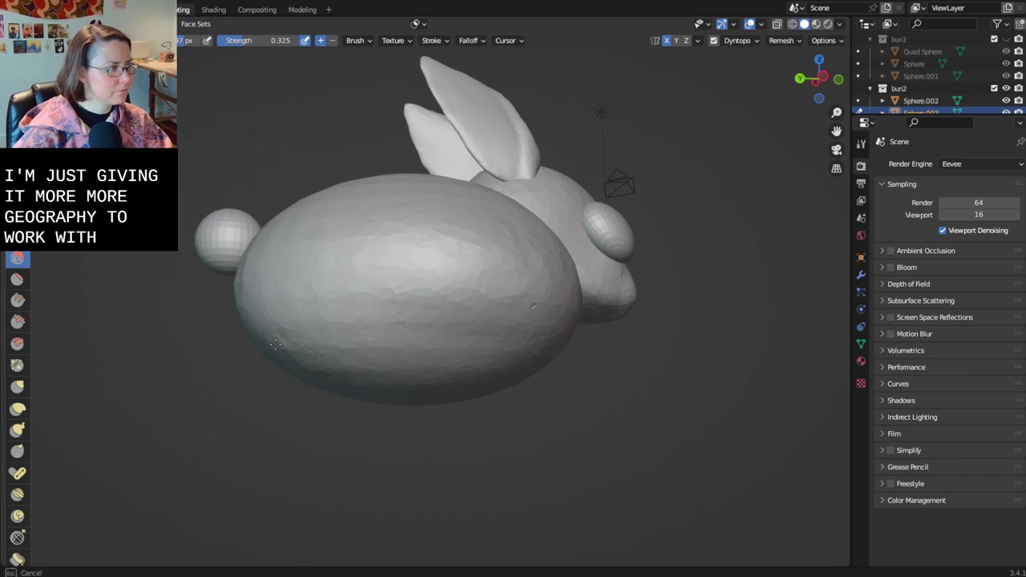
middle_drag(488, 327, 456, 320)
mouse_move(593, 300)
middle_down()
mouse_move(431, 376)
mouse_move(465, 416)
middle_up()
mouse_move(569, 271)
middle_down()
mouse_move(443, 382)
mouse_move(384, 345)
mouse_move(211, 158)
mouse_move(229, 302)
mouse_move(251, 307)
middle_up()
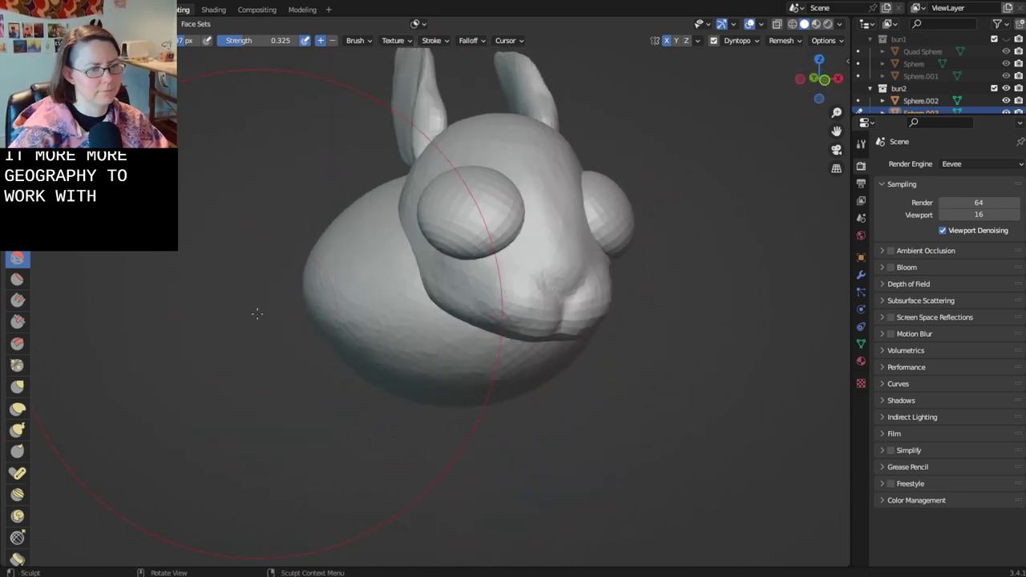
- Inspect the body's mesh density in Edit Mode, return to Sculpt Mode and reduce the brush size
key(Tab)
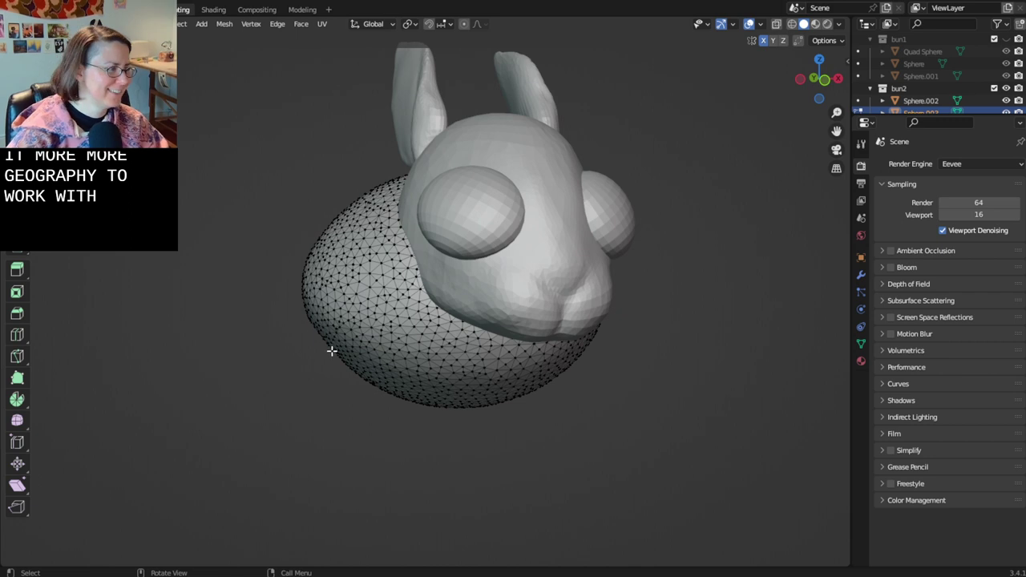
key(Tab)
middle_drag(331, 350, 444, 374)
key(x)
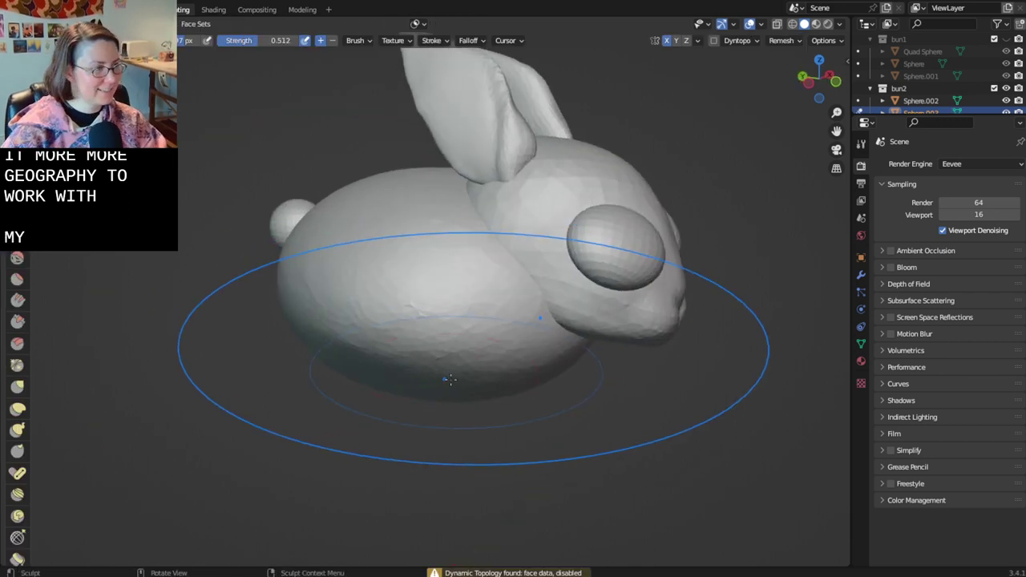
key(bracketleft)
key(bracketleft)
key(bracketleft)
key(bracketleft)
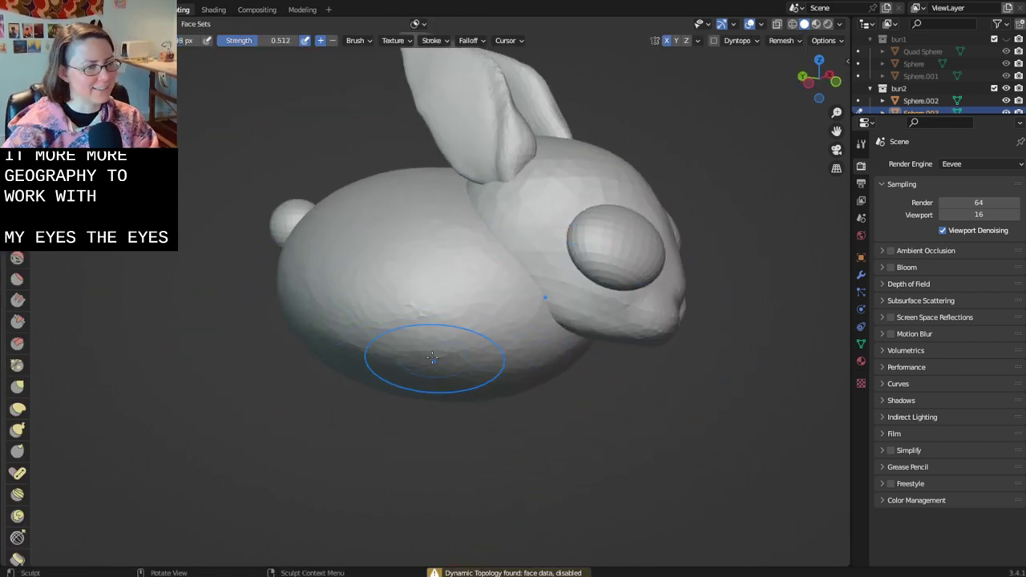
mouse_move(424, 359)
middle_down()
mouse_move(374, 325)
mouse_move(465, 347)
middle_up()
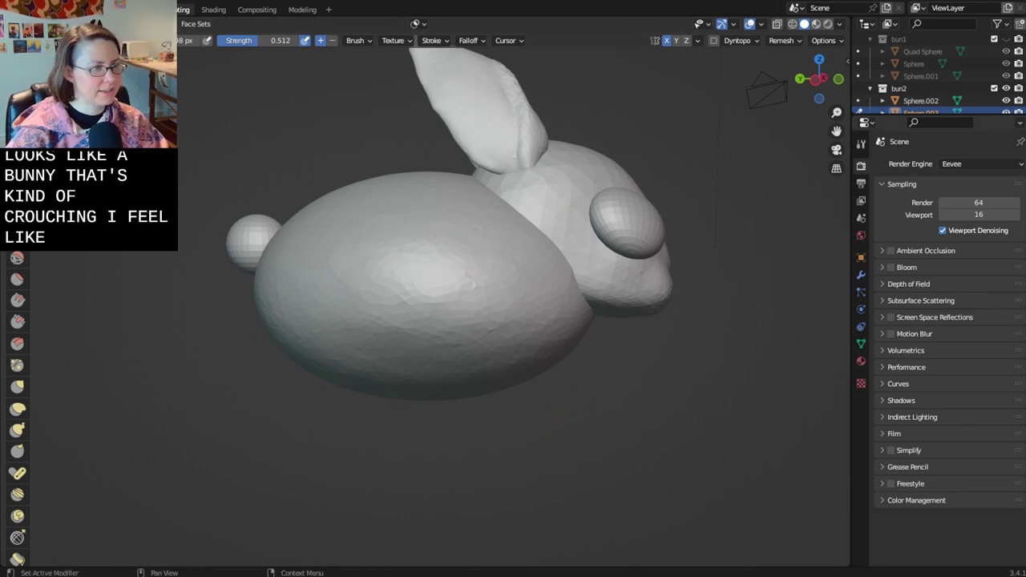
- Switch to the Modeling workspace in Object Mode and move the tail sphere well behind the body
click(302, 8)
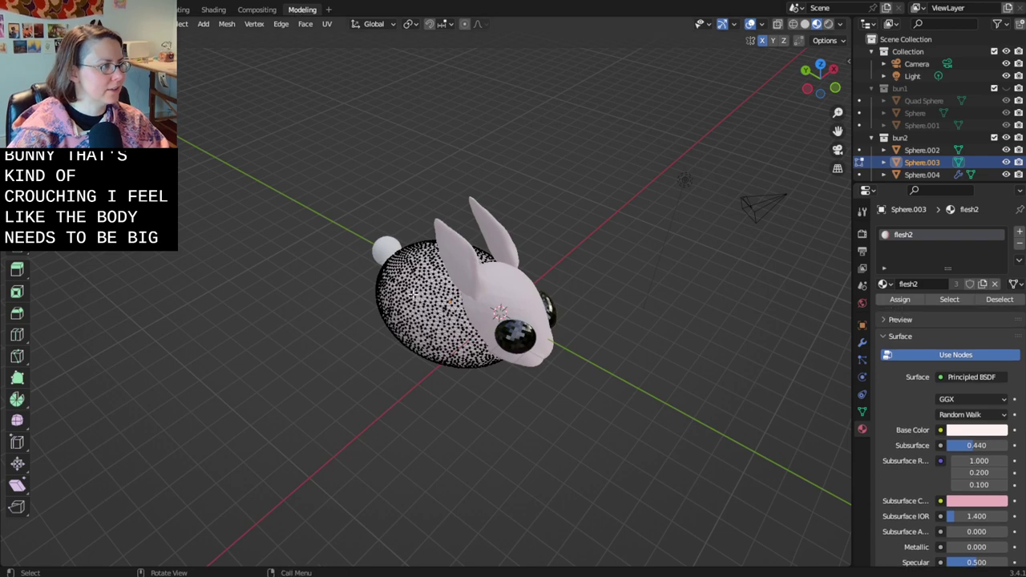
key(Tab)
click(358, 267)
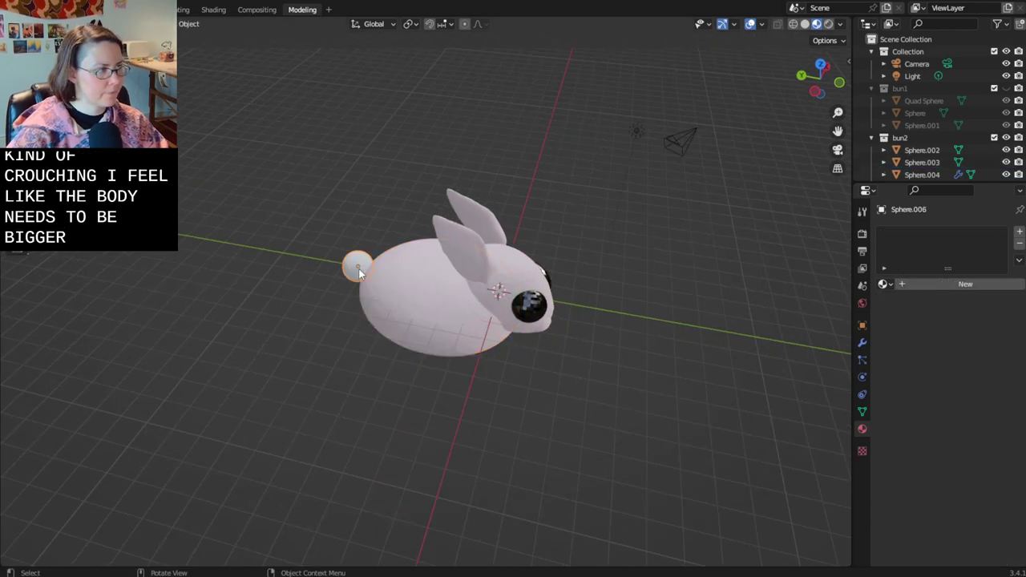
key(g)
click(225, 242)
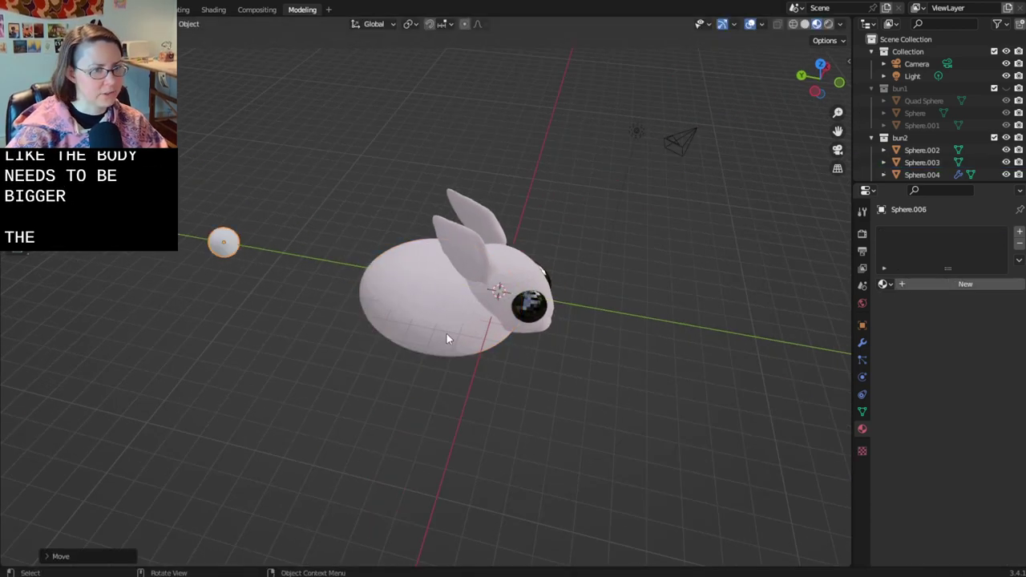
- Scale up the bunny's body and move it backward, away from the head
click(419, 323)
middle_drag(419, 323, 459, 273)
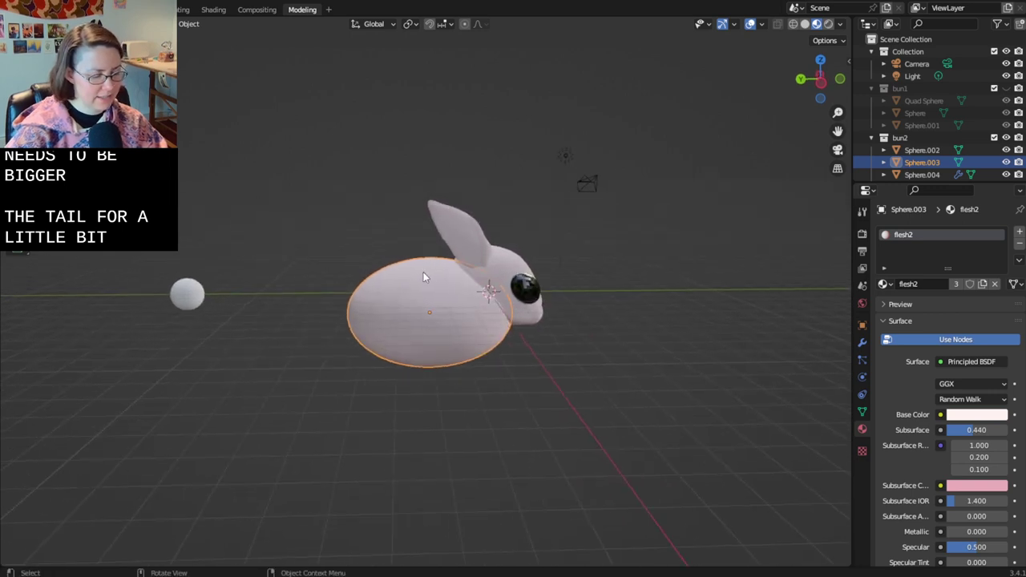
key(s)
click(394, 259)
key(g)
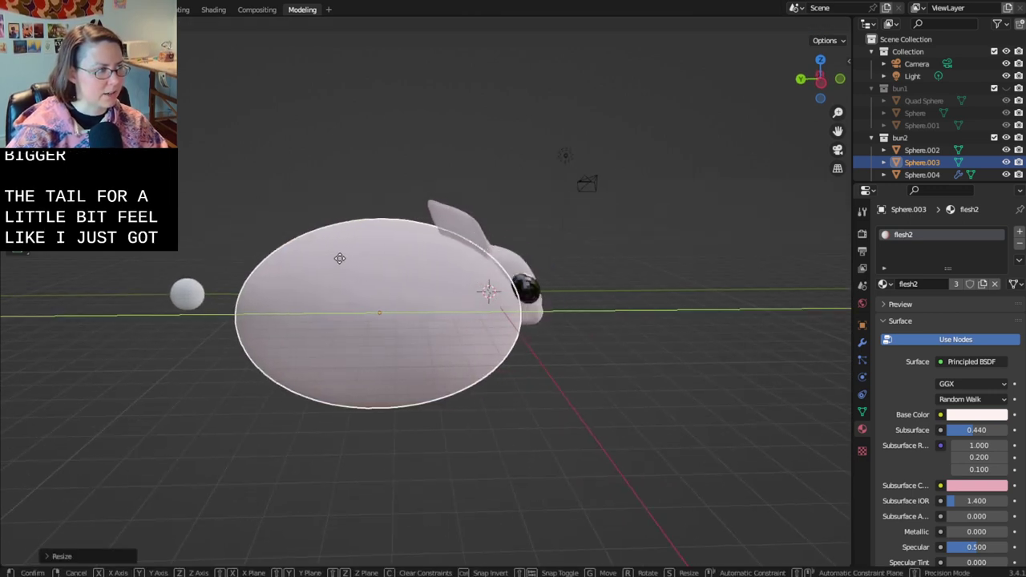
click(317, 253)
mouse_move(337, 273)
middle_down()
mouse_move(291, 238)
mouse_move(347, 270)
middle_up()
- Scale the body down slightly and shorten it along the Y axis
key(s)
right_click(219, 295)
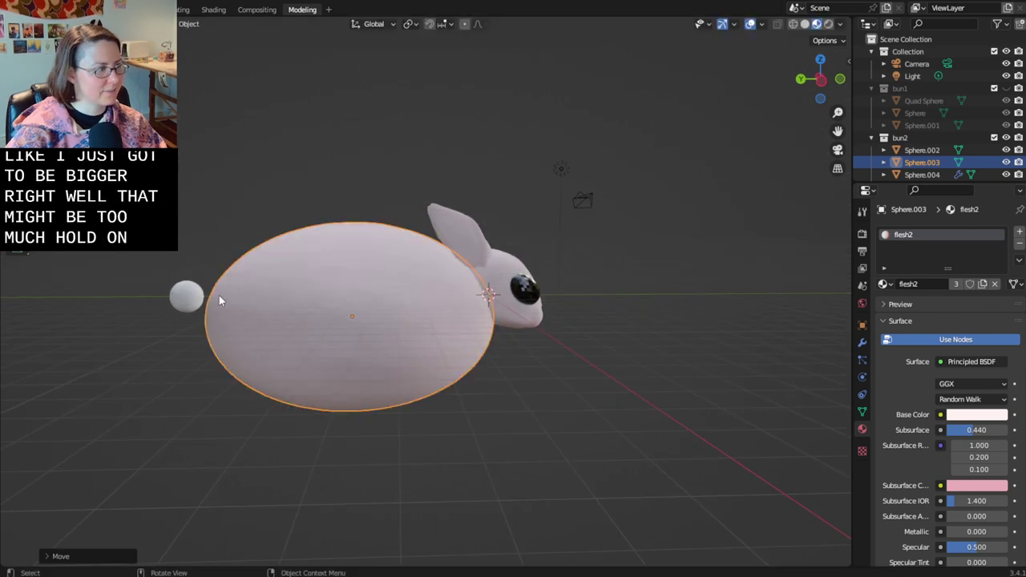
key(s)
click(238, 303)
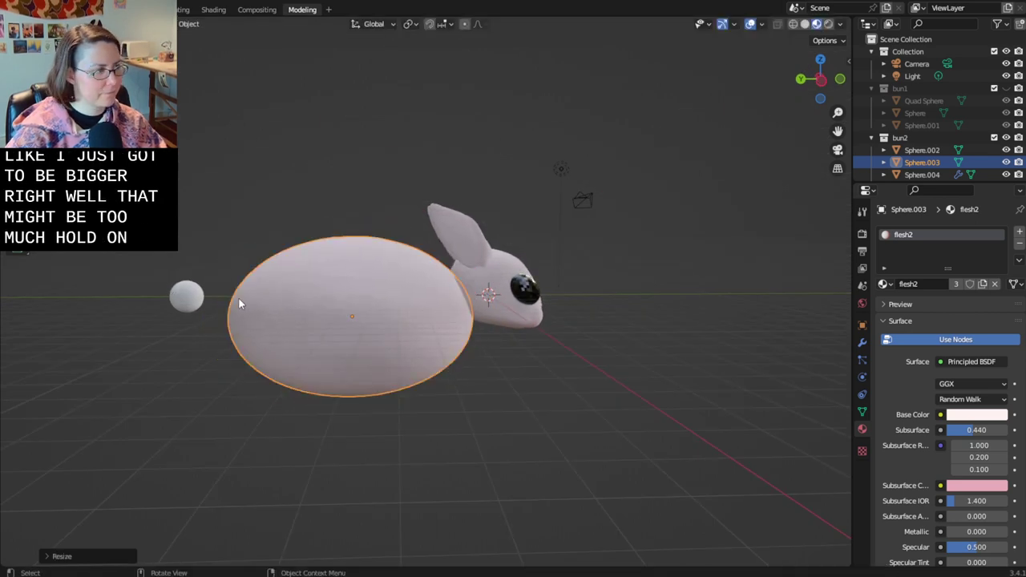
key(s)
key(y)
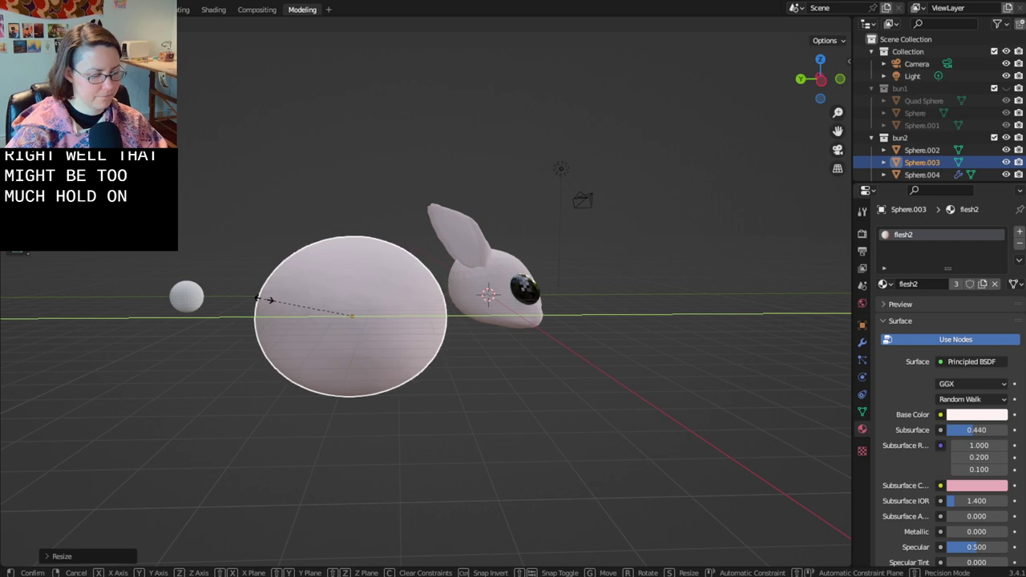
click(267, 297)
- Move the body closer to the head and reduce its height along the Z axis
key(g)
click(286, 295)
key(s)
key(z)
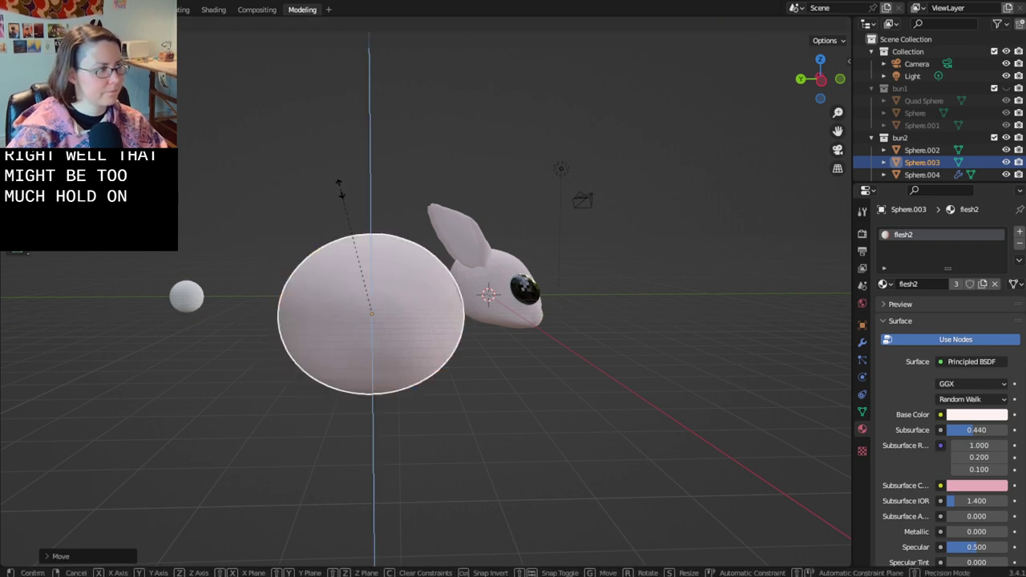
click(345, 203)
- Reposition the body behind the head and narrow it along the X axis
middle_drag(463, 372, 366, 328)
key(g)
click(419, 344)
click(515, 384)
click(373, 323)
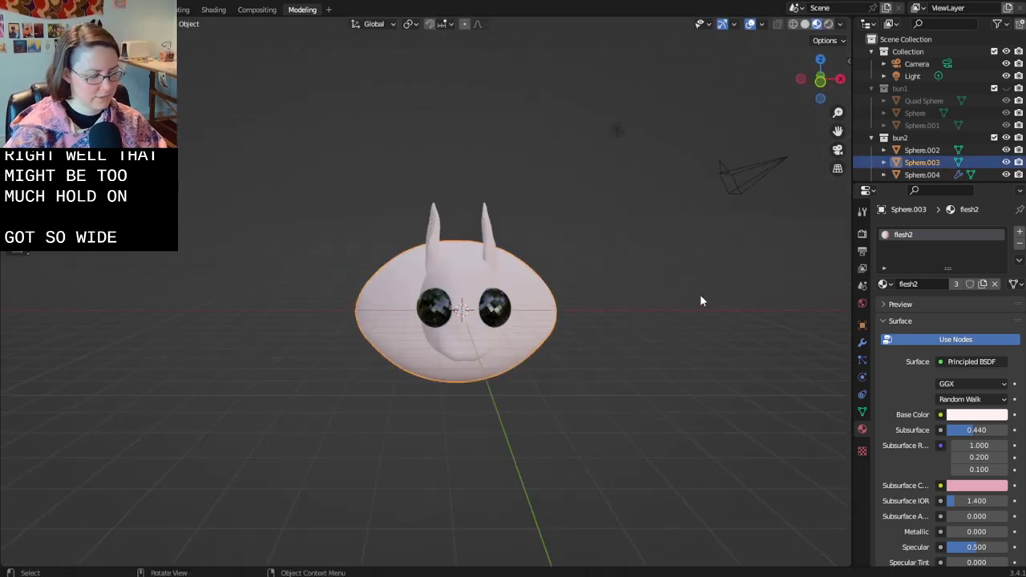
key(s)
key(x)
click(639, 309)
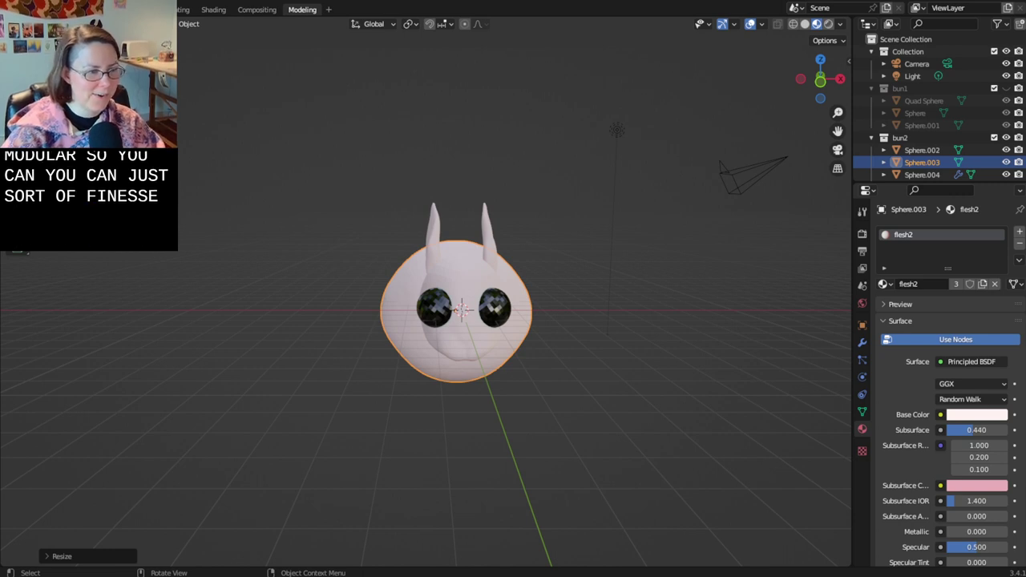
- Move the body along the Y axis so it overlaps the back of the head
click(320, 390)
scroll(498, 405, up, 2)
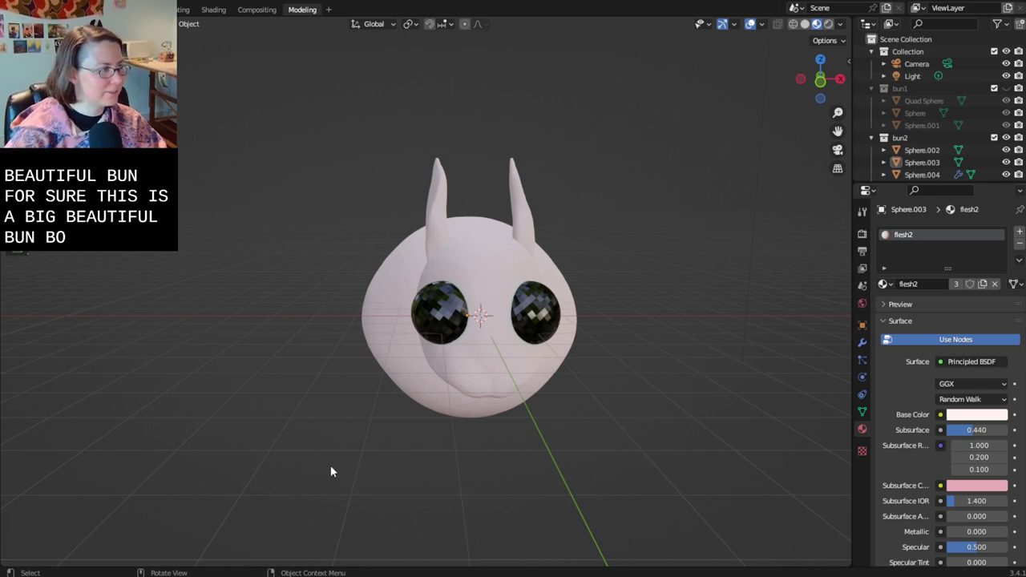
middle_drag(330, 471, 403, 413)
click(374, 381)
key(g)
key(y)
click(411, 404)
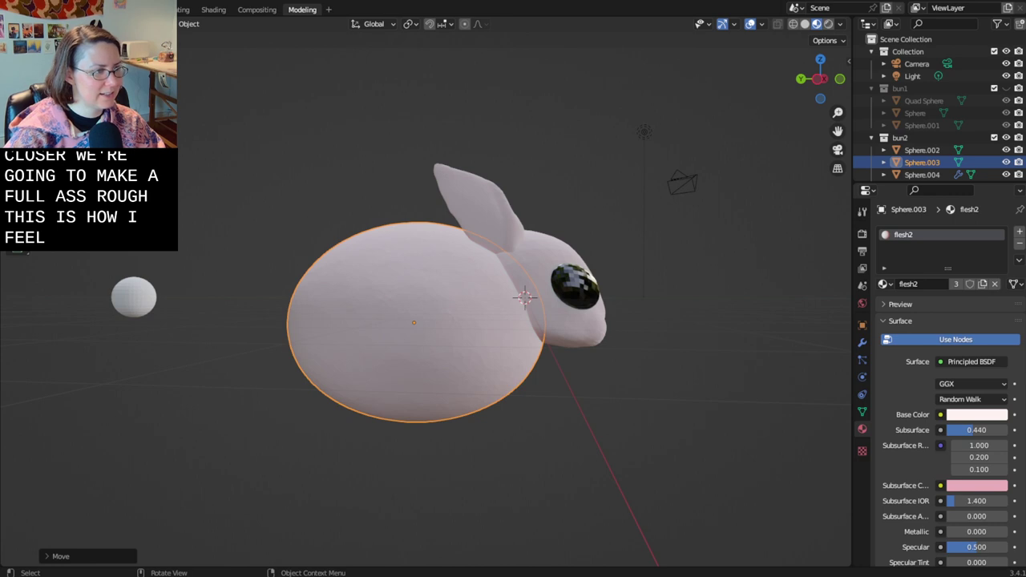
- Reselect the body, return to the Sculpting workspace and enlarge the brush
key(alt+a)
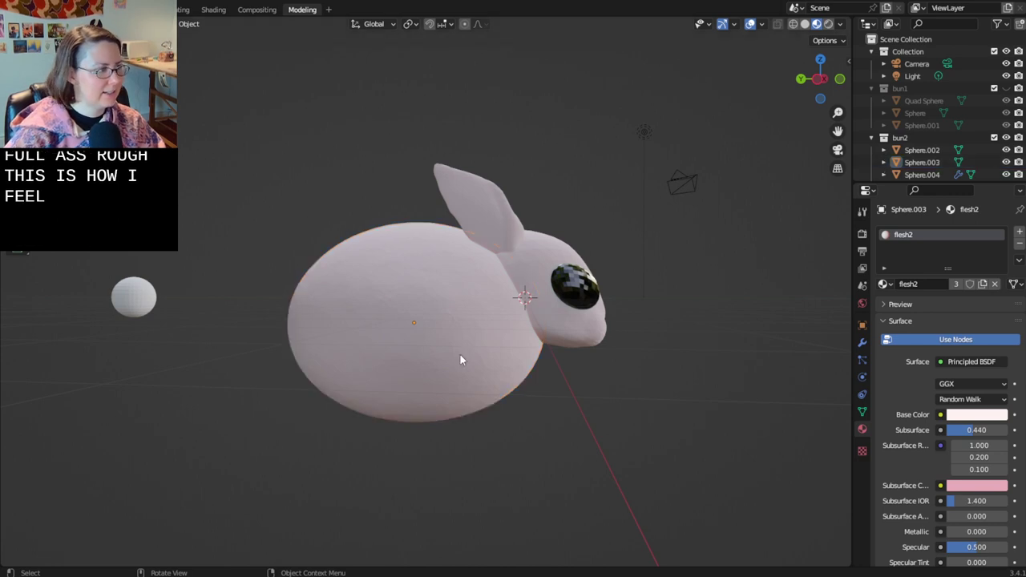
click(508, 380)
middle_drag(508, 380, 536, 353)
key(Tab)
key(Tab)
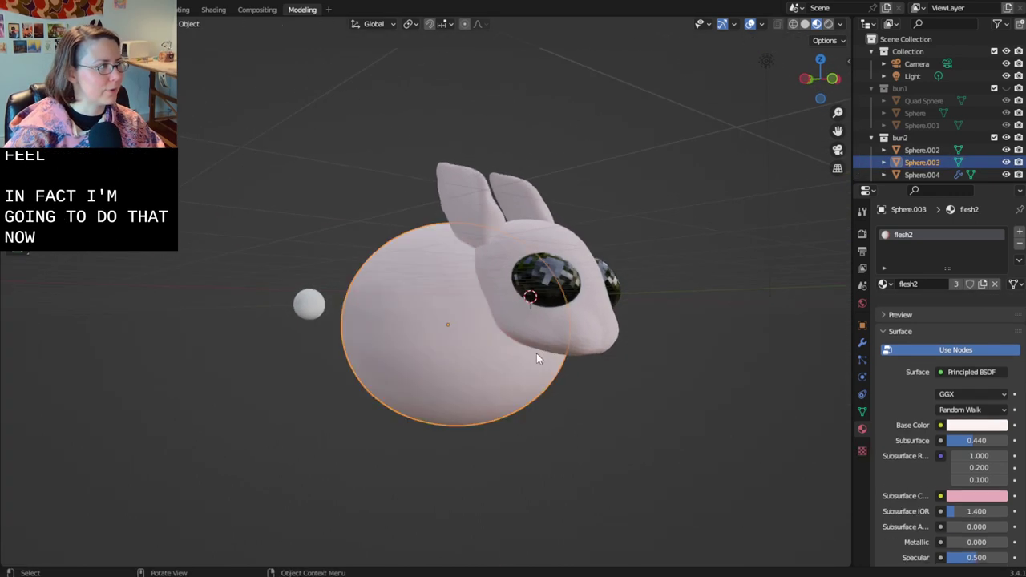
click(183, 10)
middle_drag(401, 201, 478, 330)
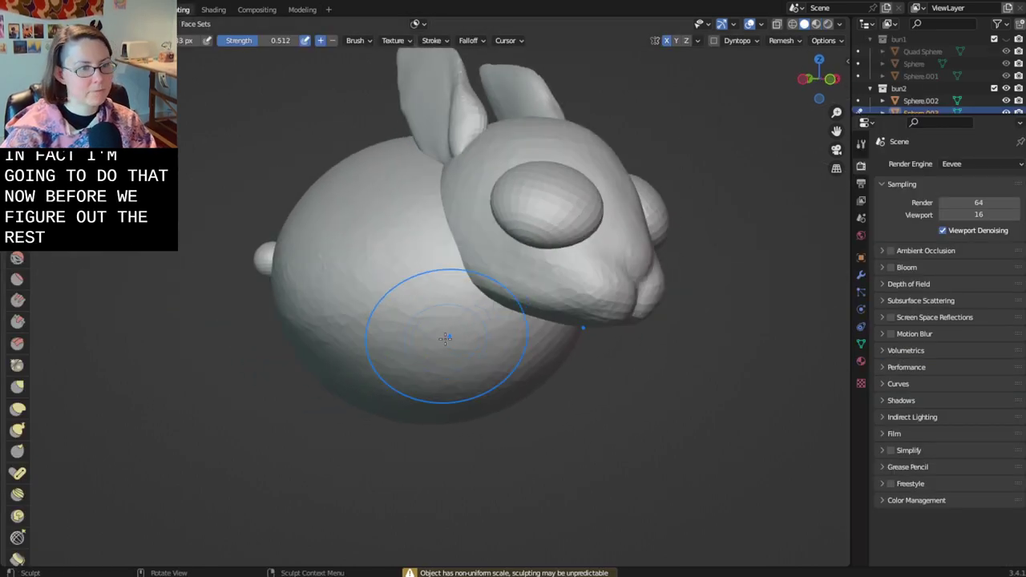
key(f)
click(598, 306)
key(bracketleft)
key(bracketleft)
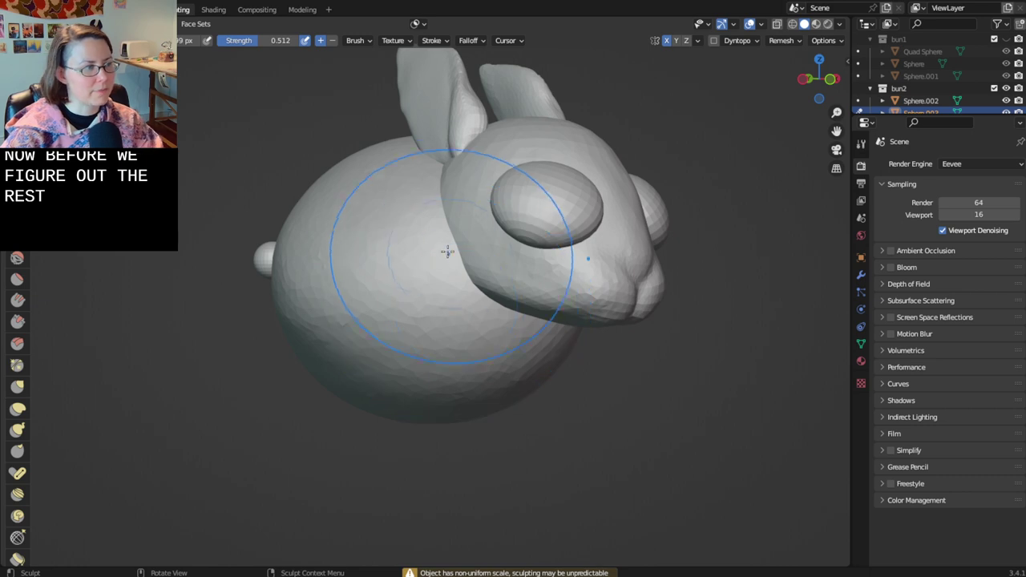
- Smooth the body's side and the chest area below the bunny's chin
drag(449, 252, 431, 271)
middle_drag(530, 329, 517, 315)
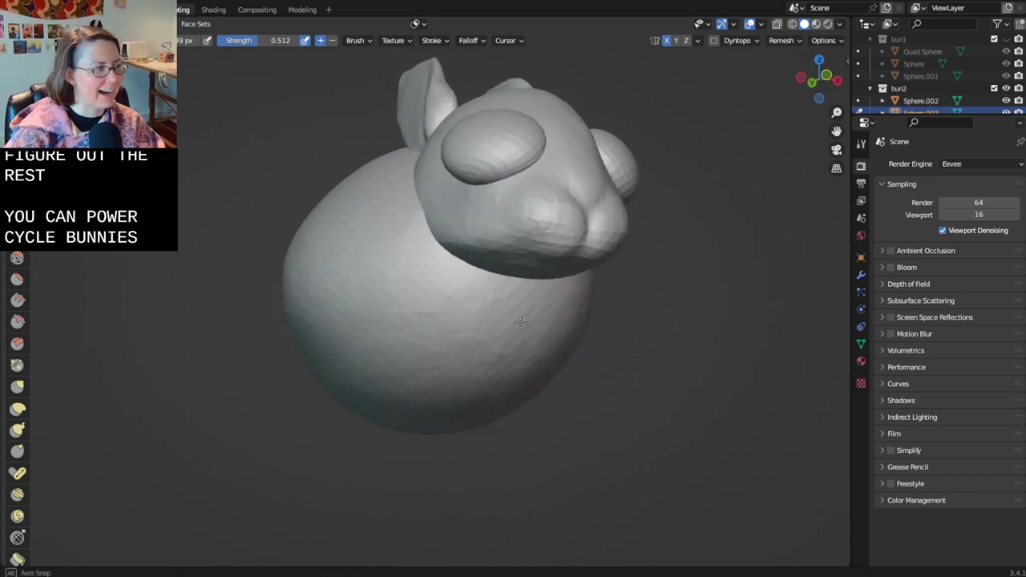
scroll(481, 287, up, 3)
mouse_move(422, 222)
mouse_down()
mouse_move(497, 240)
mouse_move(529, 276)
mouse_up()
middle_drag(405, 166, 460, 201)
drag(513, 241, 577, 284)
middle_drag(717, 361, 617, 315)
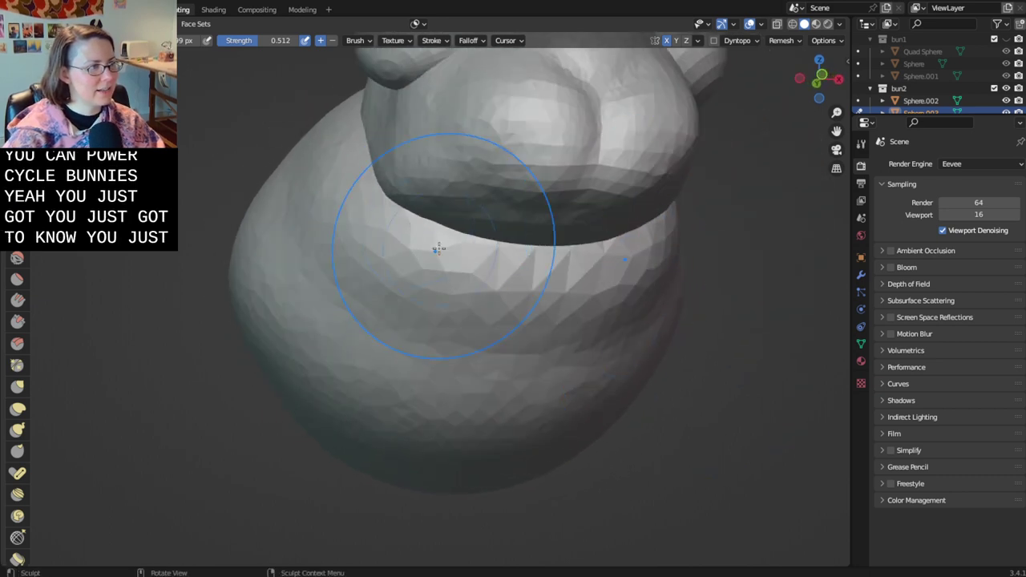
- Enable dynamic topology on the body despite the vertex data warning and sculpt the chest beneath the bunny's chin
click(713, 40)
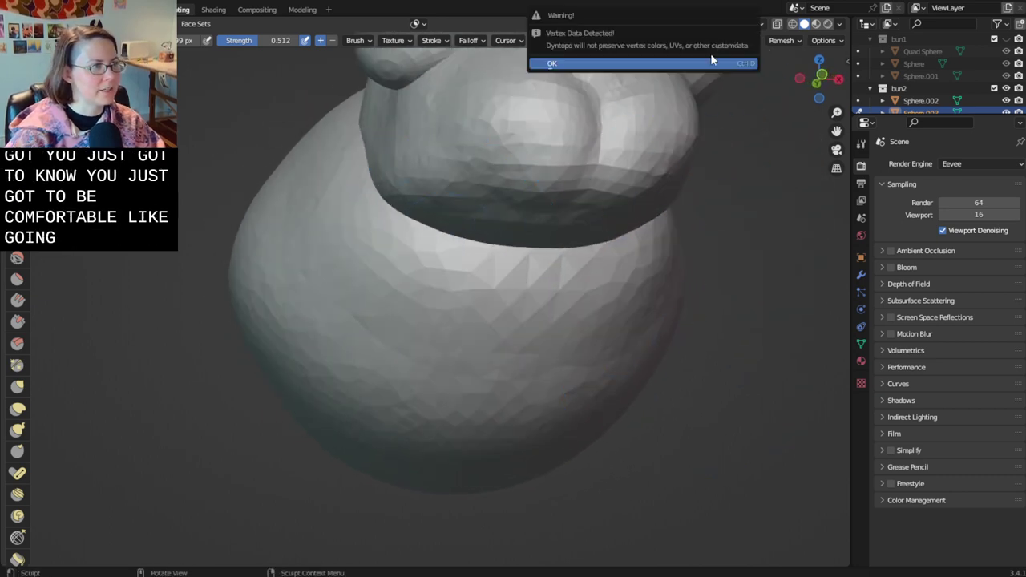
click(705, 62)
drag(461, 280, 533, 246)
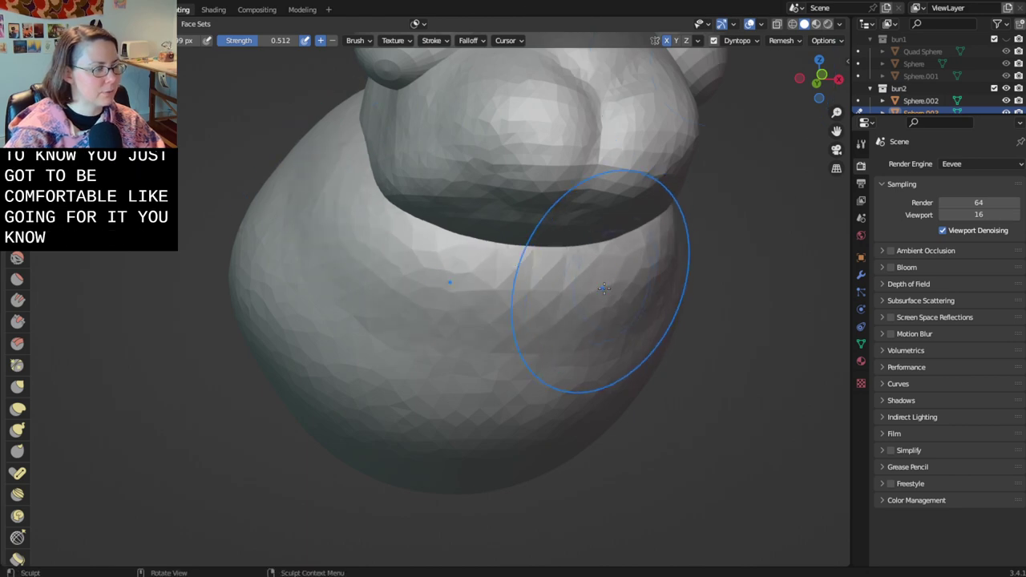
mouse_move(604, 288)
middle_down()
mouse_move(600, 257)
mouse_move(601, 309)
mouse_move(521, 305)
mouse_move(701, 310)
middle_up()
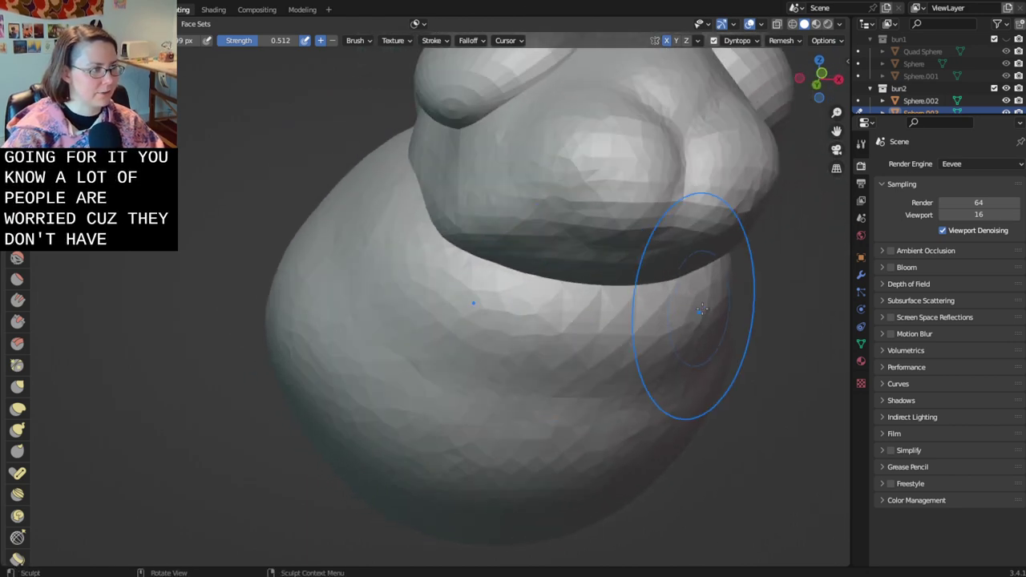
mouse_move(602, 297)
middle_down()
mouse_move(485, 293)
mouse_move(515, 314)
middle_up()
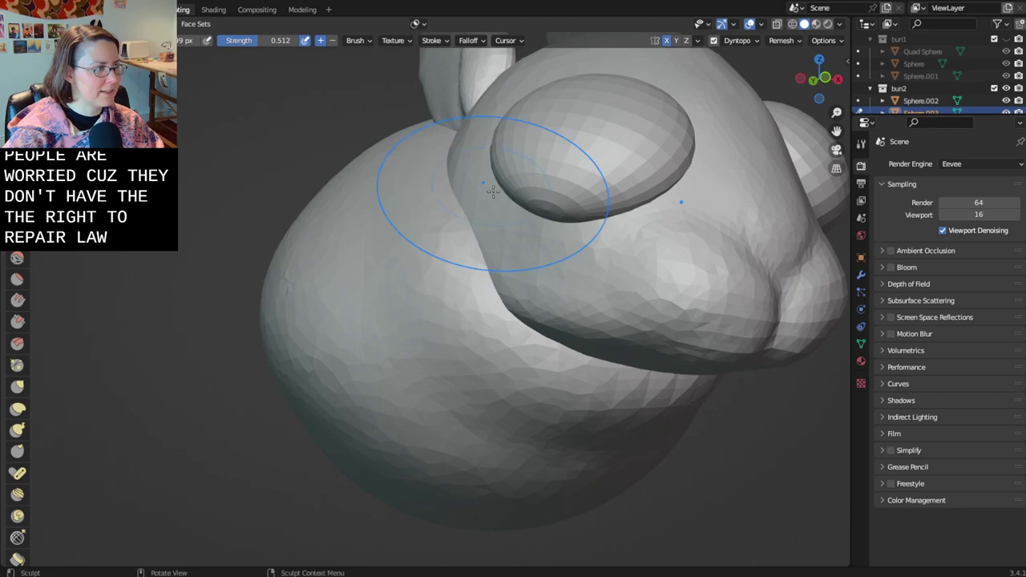
middle_drag(493, 190, 415, 192)
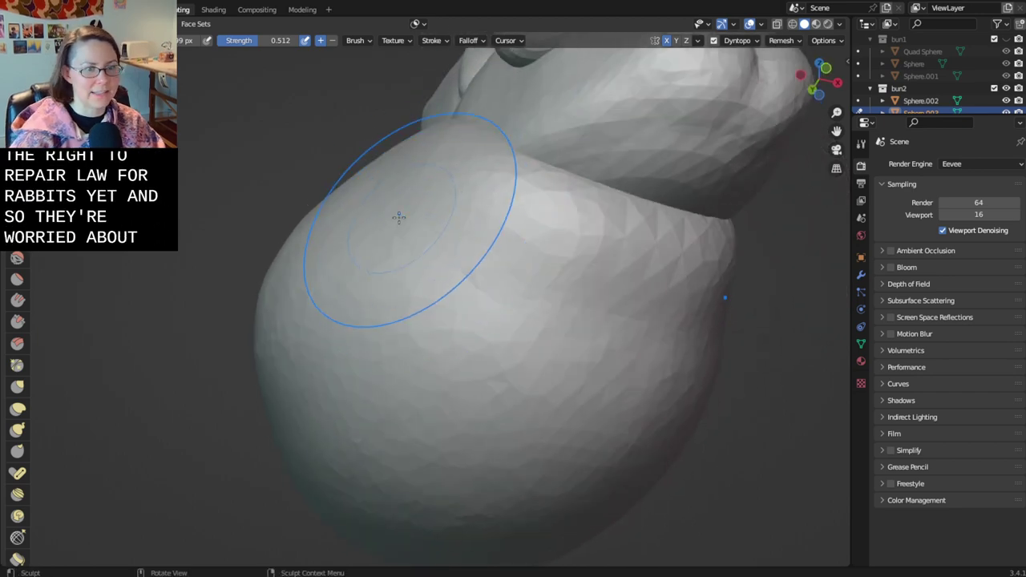
- Sculpt the lower side of the body below the bunny's cheek
scroll(399, 217, down, 5)
middle_drag(387, 333, 434, 379)
drag(457, 383, 488, 419)
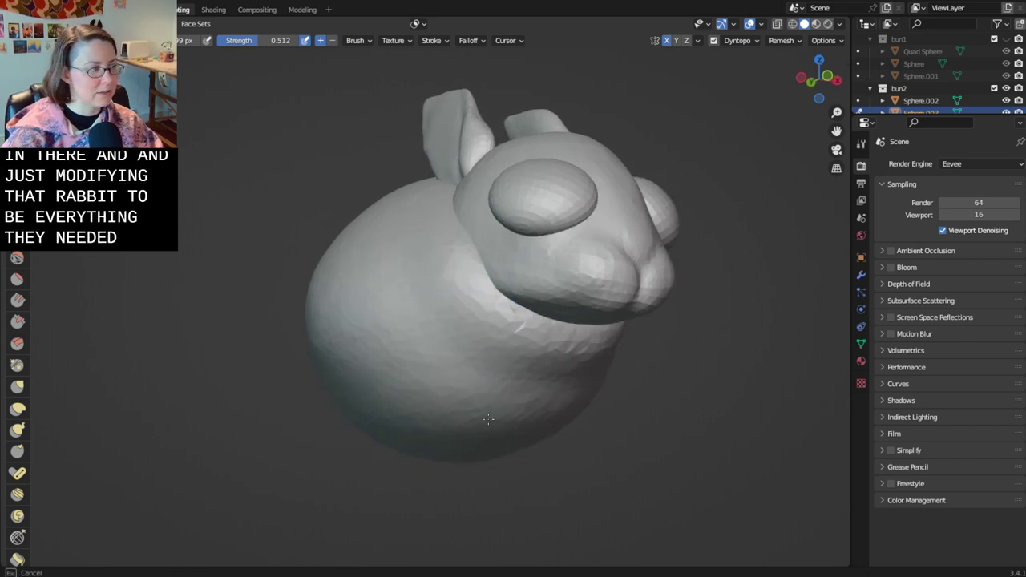
scroll(505, 449, up, 2)
- Reduce the brush size and build up a rounded band across the front of the body below the chest
middle_drag(556, 446, 537, 438)
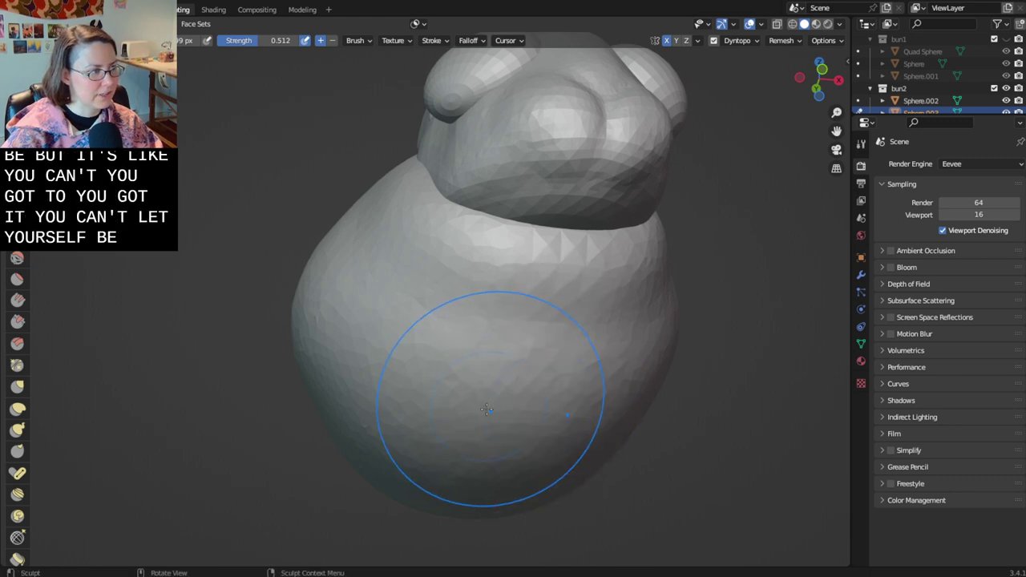
key(bracketleft)
key(bracketleft)
key(bracketleft)
drag(454, 378, 675, 388)
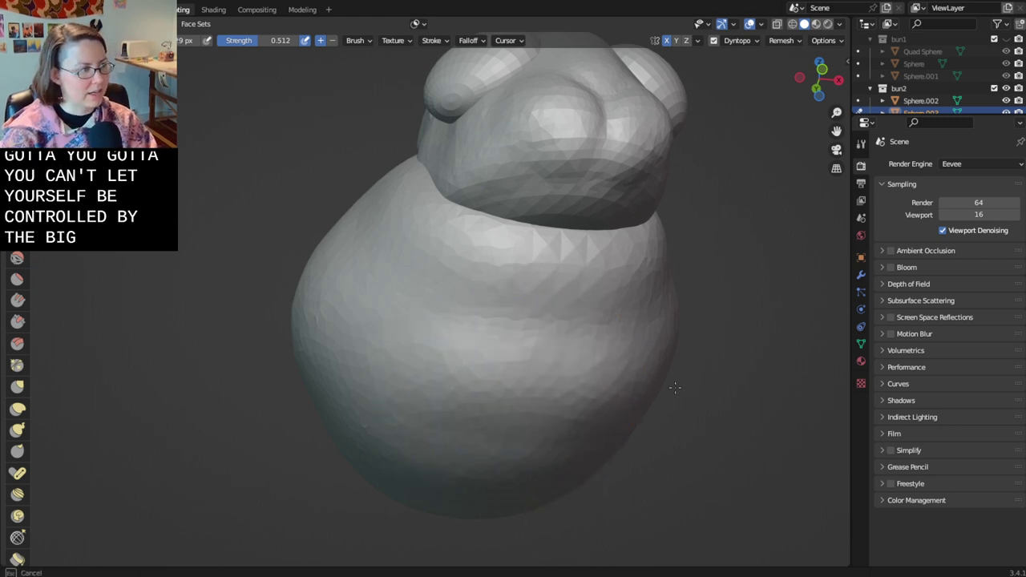
- Refine the body's side and lower front with further sculpting strokes and save the file
mouse_move(664, 356)
middle_down()
mouse_move(593, 437)
mouse_move(519, 468)
mouse_move(457, 446)
mouse_move(439, 463)
mouse_move(481, 438)
mouse_move(525, 433)
middle_up()
scroll(497, 469, down, 2)
drag(454, 372, 409, 365)
mouse_move(522, 416)
middle_down()
mouse_move(483, 414)
mouse_move(482, 430)
mouse_move(539, 439)
middle_up()
scroll(481, 430, up, 3)
scroll(538, 439, up, 2)
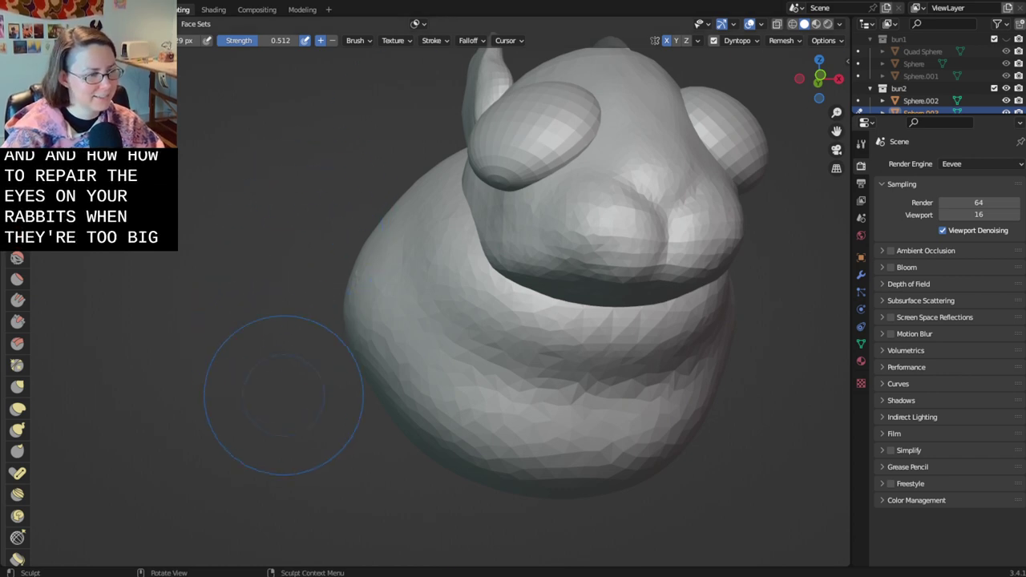
middle_drag(283, 395, 495, 411)
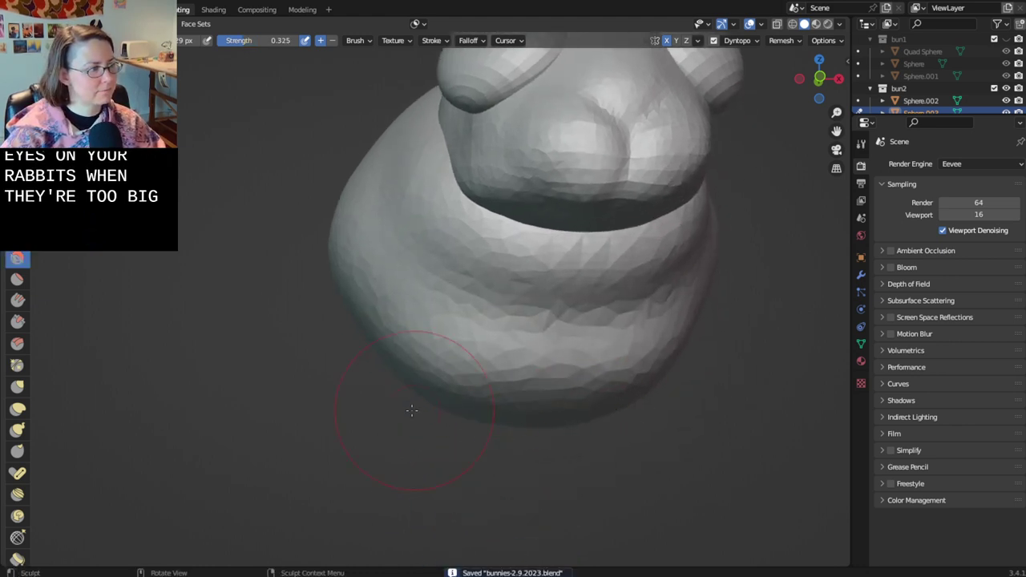
drag(412, 411, 624, 415)
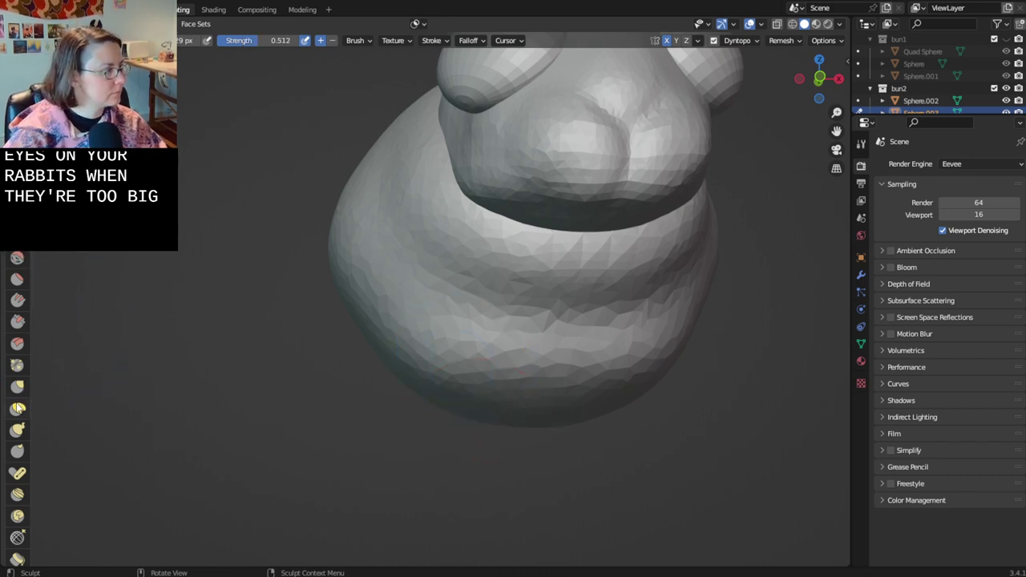
- Use the Elastic Deform brush to pull a mirrored pair of front legs down from the body's underside
click(17, 409)
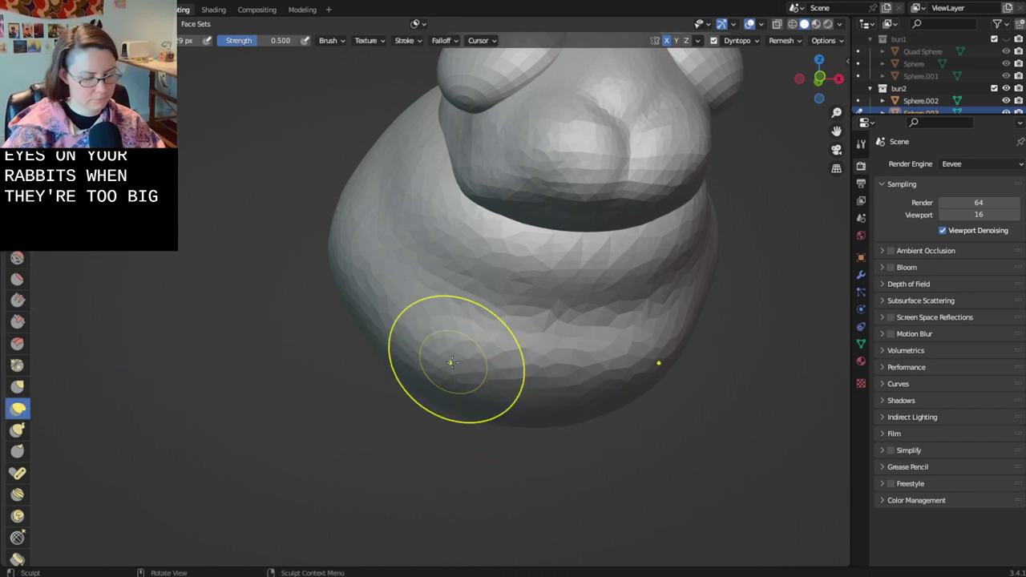
drag(452, 363, 453, 493)
middle_drag(452, 492, 495, 496)
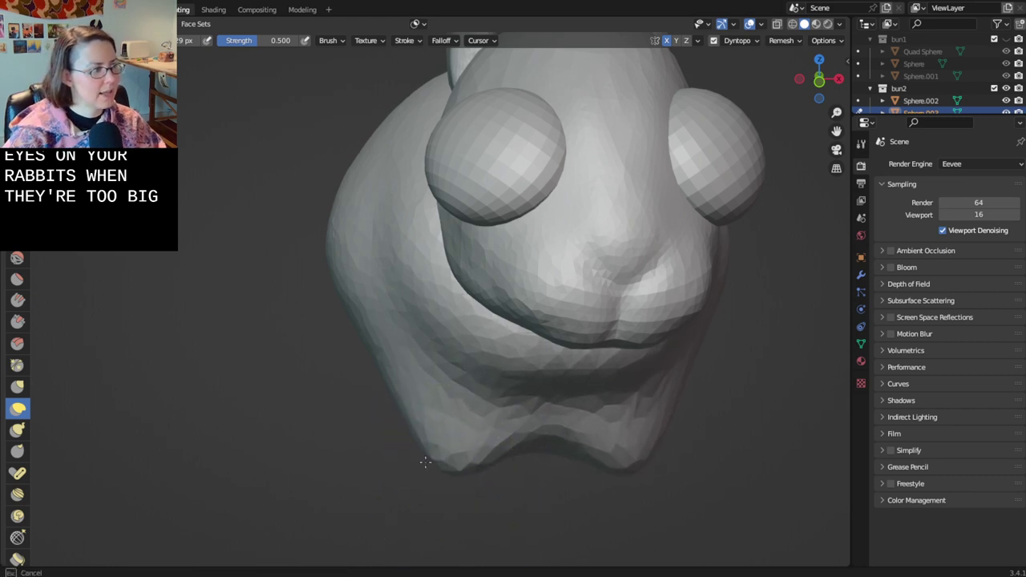
- Shape the arch between the two front legs and spread the legs slightly apart
middle_drag(407, 481, 492, 480)
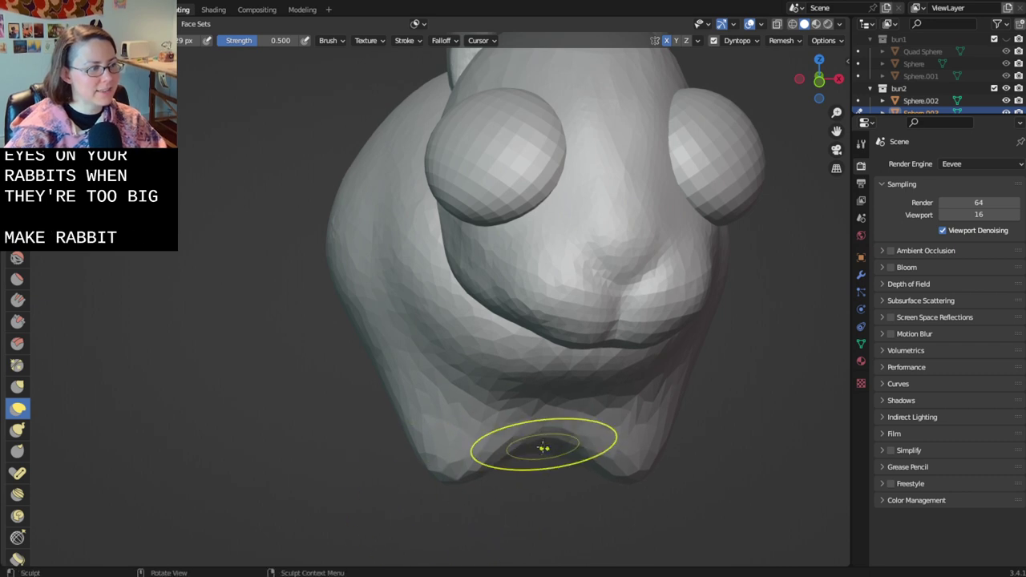
mouse_move(544, 448)
mouse_down()
mouse_move(539, 438)
mouse_move(513, 453)
mouse_move(499, 477)
mouse_move(516, 494)
mouse_up()
mouse_move(541, 442)
middle_down()
mouse_move(359, 451)
mouse_move(468, 457)
mouse_move(433, 455)
mouse_move(488, 472)
middle_up()
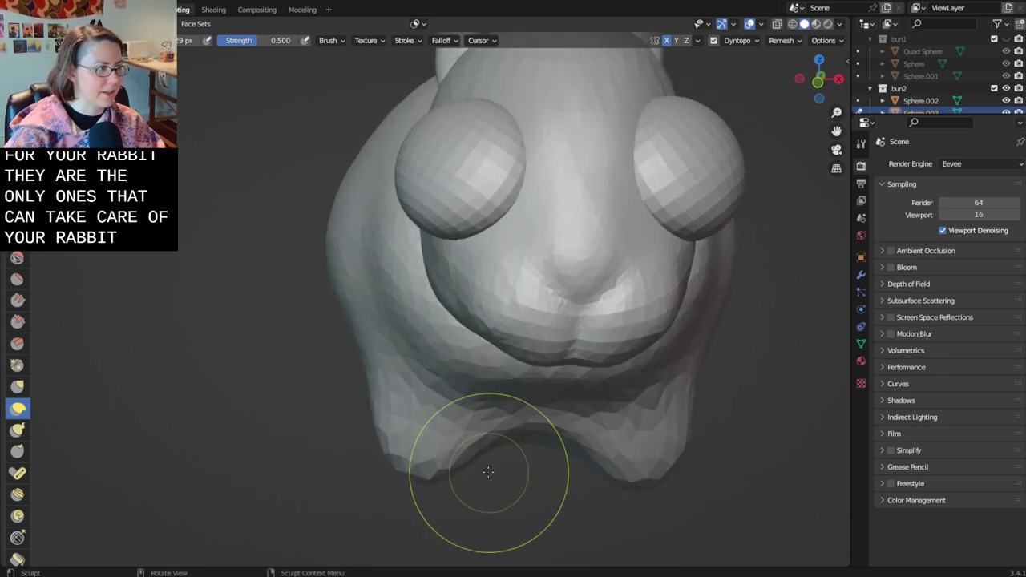
mouse_move(447, 430)
middle_down()
mouse_move(572, 424)
mouse_move(557, 373)
mouse_move(490, 327)
middle_up()
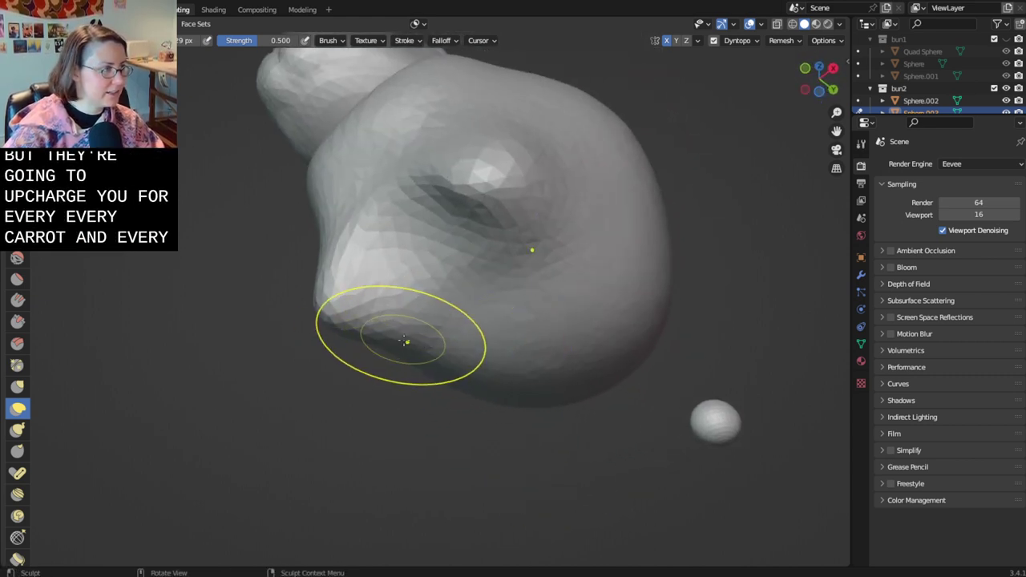
mouse_move(406, 315)
middle_down()
mouse_move(424, 430)
mouse_move(521, 437)
mouse_move(451, 428)
mouse_move(423, 405)
mouse_move(481, 392)
middle_up()
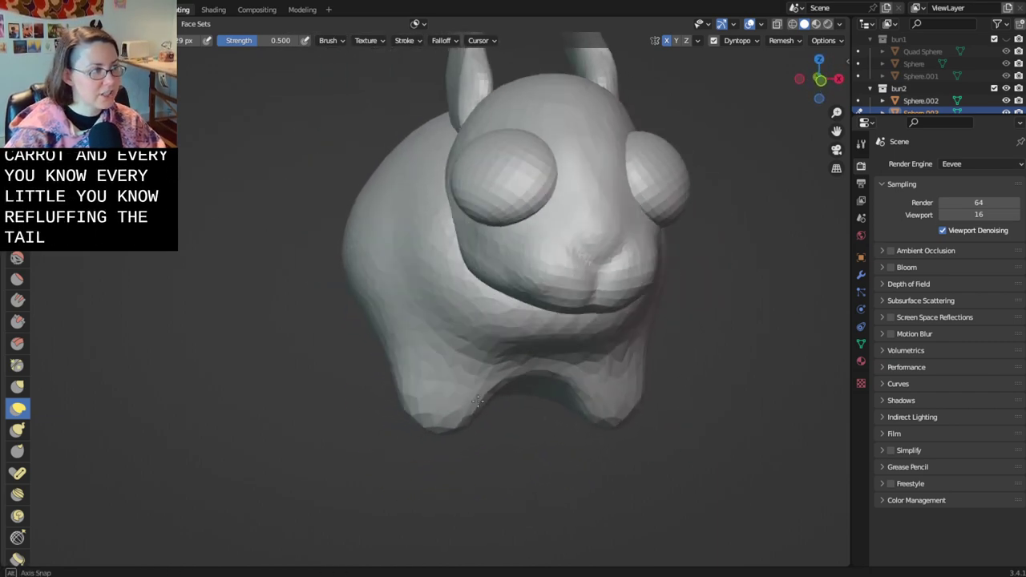
- Refine the inner sides of the front legs with small elastic deformations
mouse_move(430, 476)
middle_down()
mouse_move(410, 394)
mouse_move(332, 401)
mouse_move(417, 362)
mouse_move(404, 311)
mouse_move(440, 281)
mouse_move(514, 335)
middle_up()
middle_drag(503, 388, 450, 424)
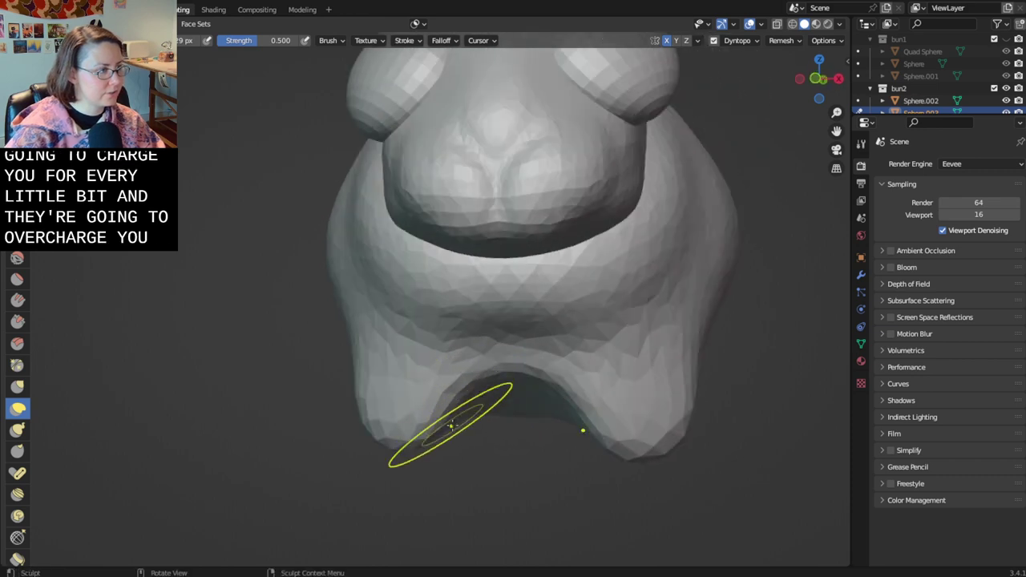
drag(452, 429, 460, 433)
mouse_move(458, 448)
middle_down()
mouse_move(504, 453)
mouse_move(495, 454)
middle_up()
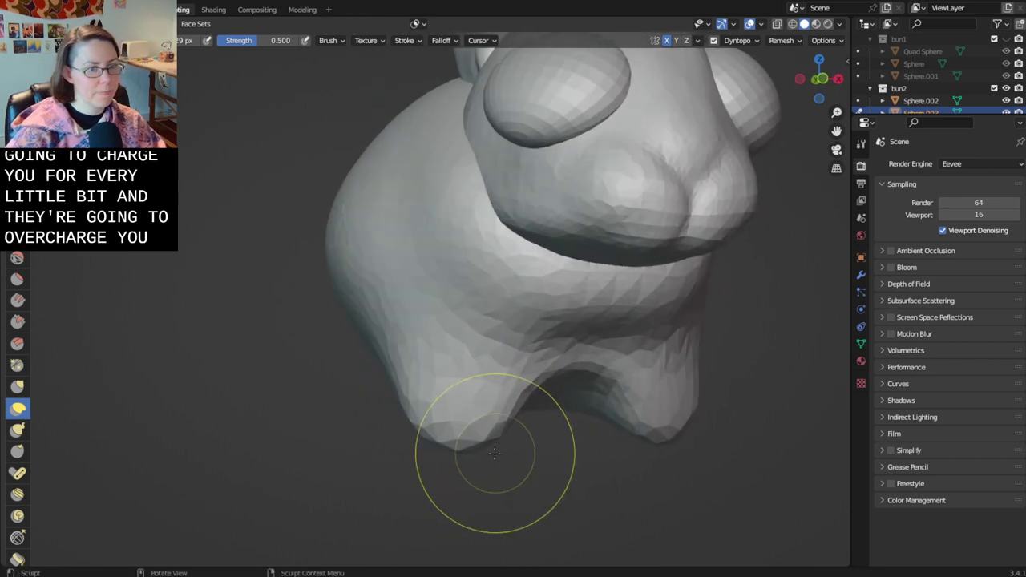
scroll(492, 452, down, 2)
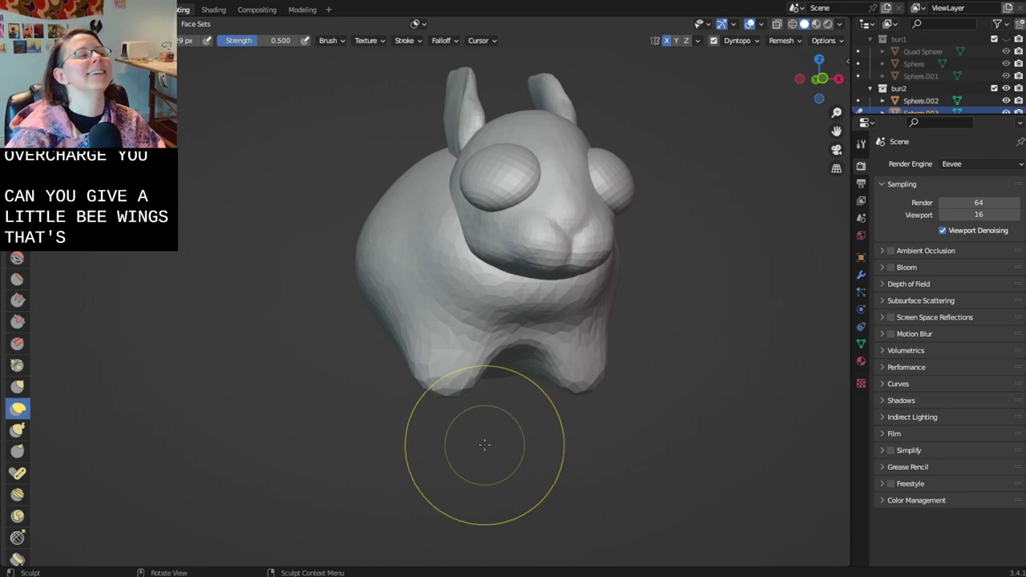
- Save the file and switch to the Modeling workspace in Object Mode
middle_drag(484, 446, 247, 75)
key(ctrl+s)
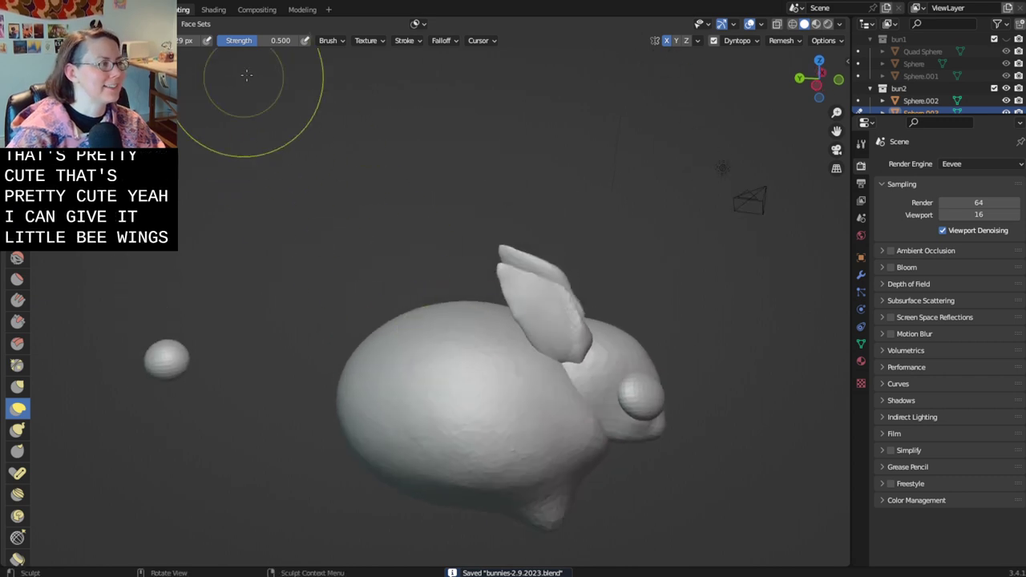
click(302, 9)
key(Tab)
- Duplicate the bunny's ears and place the copy above the middle of its back
mouse_move(662, 218)
middle_down()
mouse_move(447, 218)
mouse_move(555, 217)
mouse_move(537, 226)
middle_up()
click(481, 215)
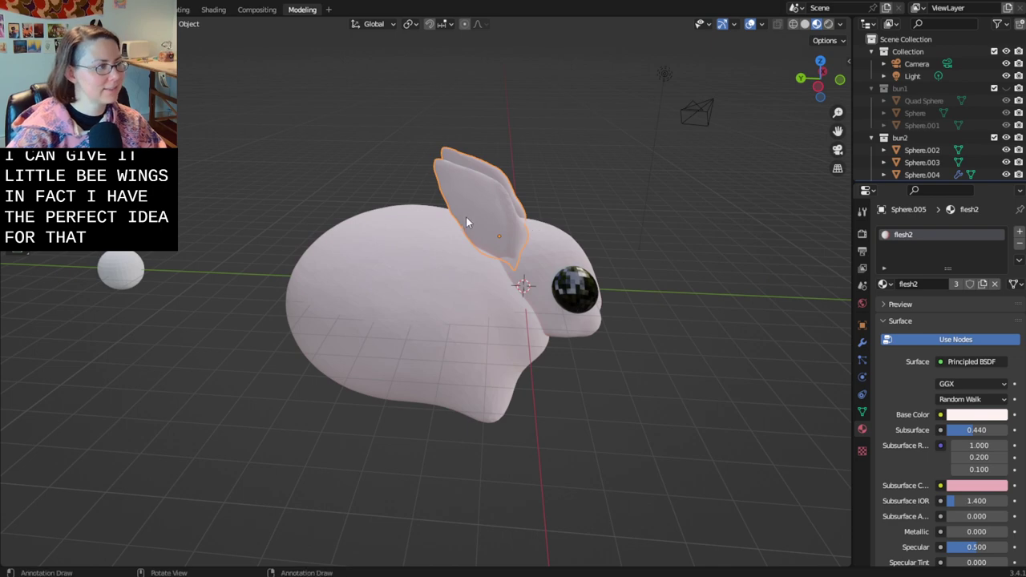
key(shift+d)
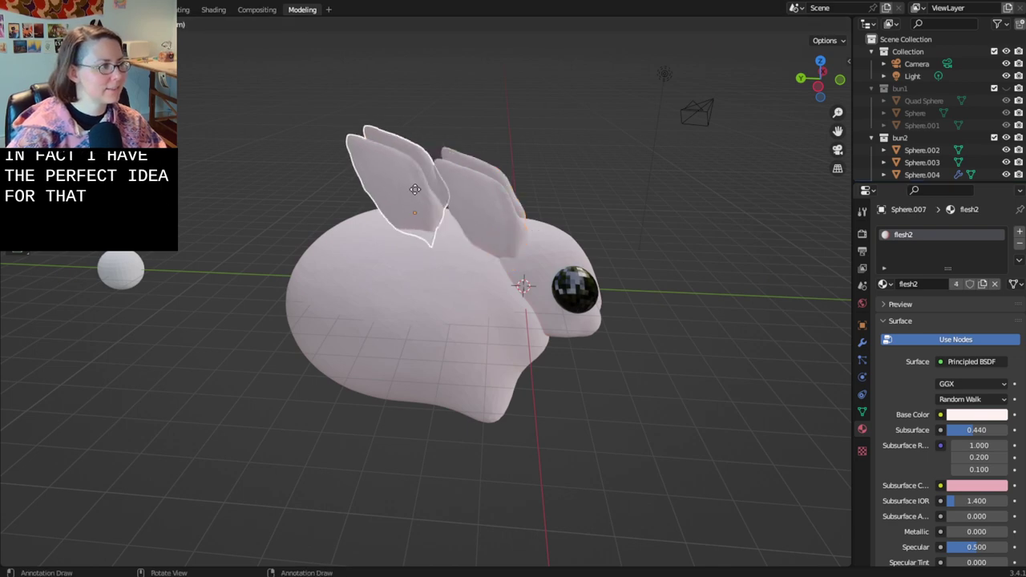
click(396, 193)
key(a)
click(378, 164)
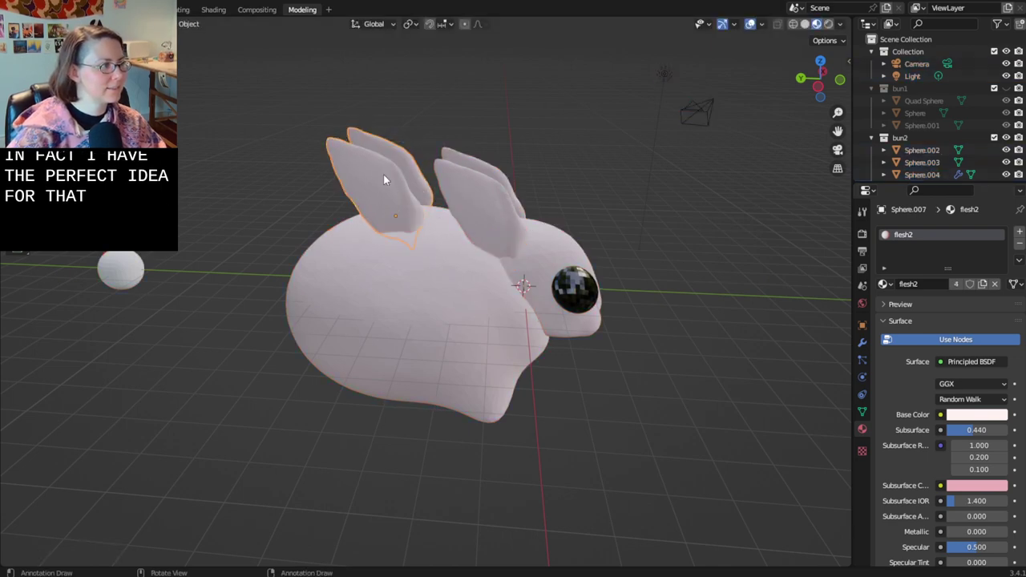
- Scale the duplicated ears down into small wings and move them onto the bunny's back
key(r)
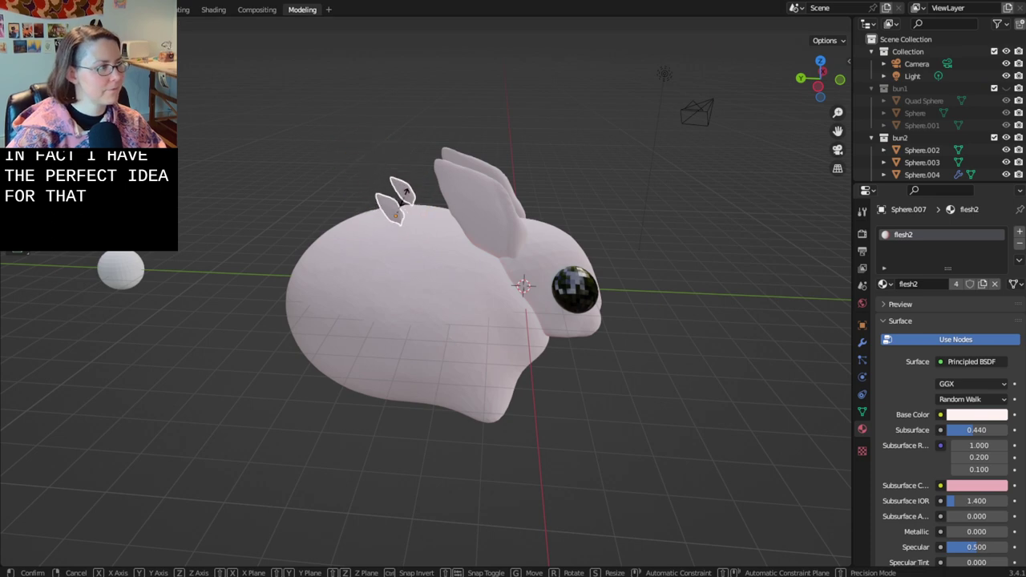
click(404, 197)
middle_drag(404, 195, 430, 269)
scroll(385, 185, up, 3)
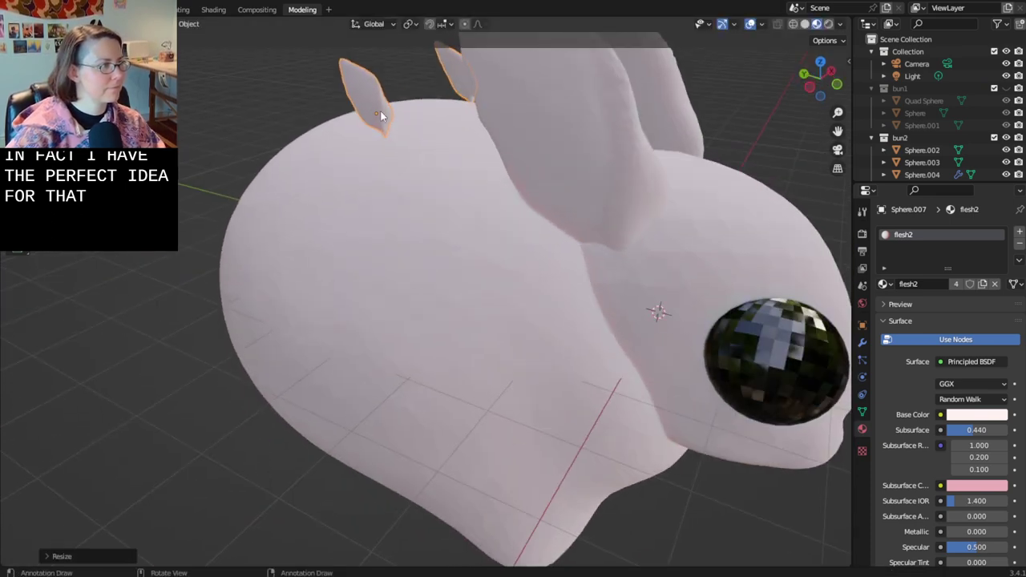
key(g)
click(396, 121)
middle_drag(397, 120, 419, 118)
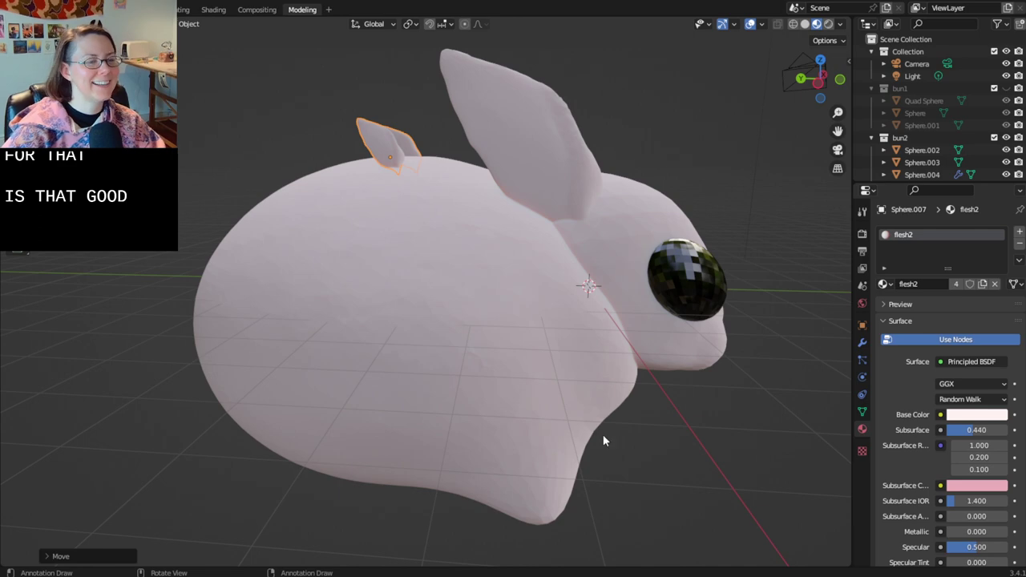
middle_drag(689, 455, 658, 454)
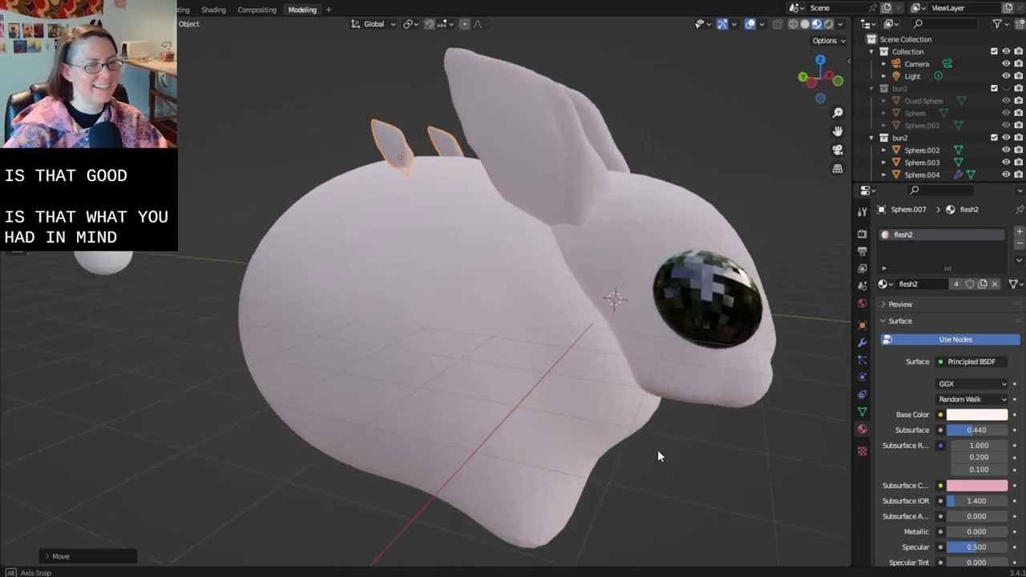
click(549, 437)
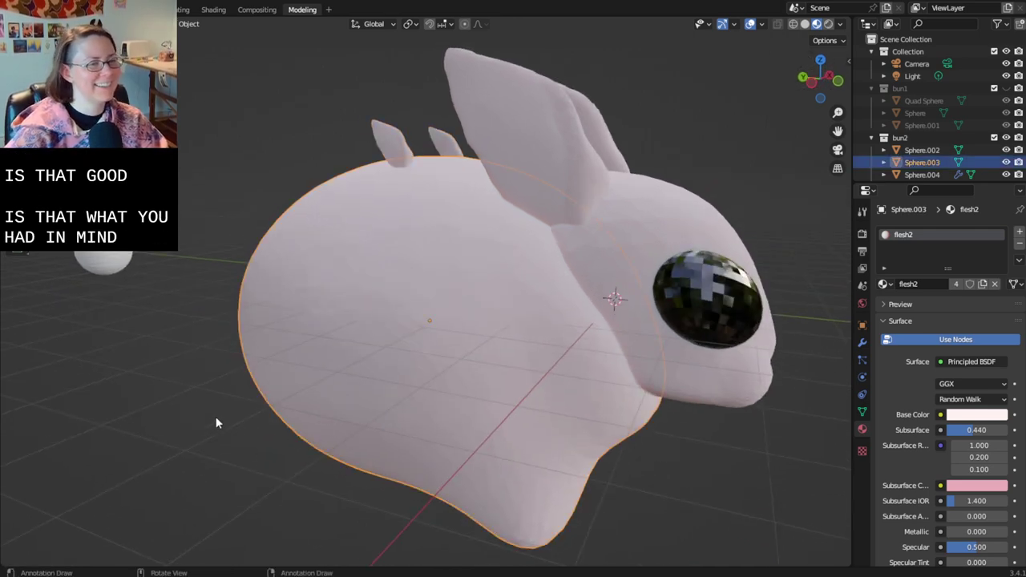
mouse_move(216, 423)
middle_down()
mouse_move(312, 420)
mouse_move(265, 408)
mouse_move(209, 414)
middle_up()
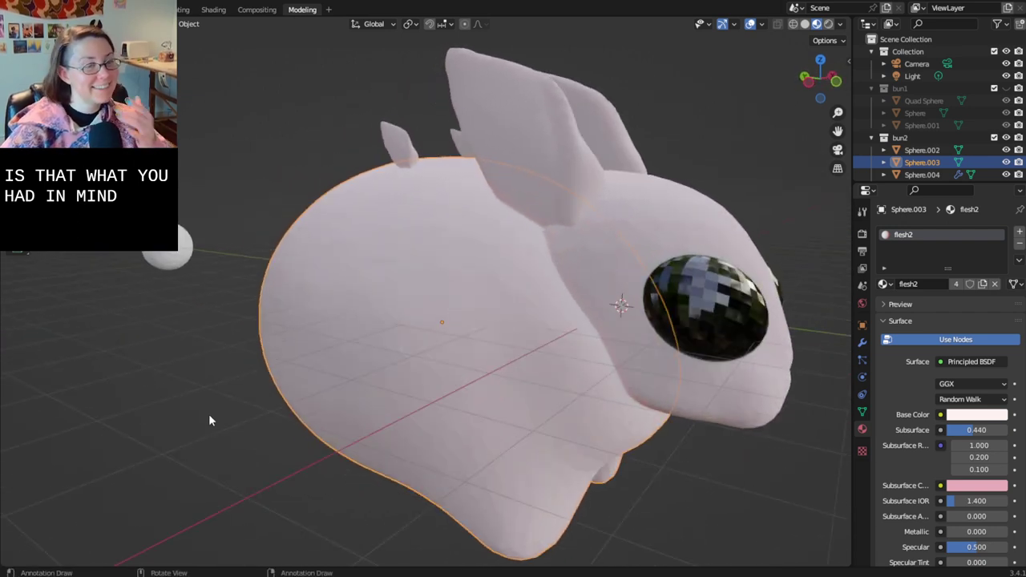
click(166, 433)
middle_drag(270, 425, 434, 319)
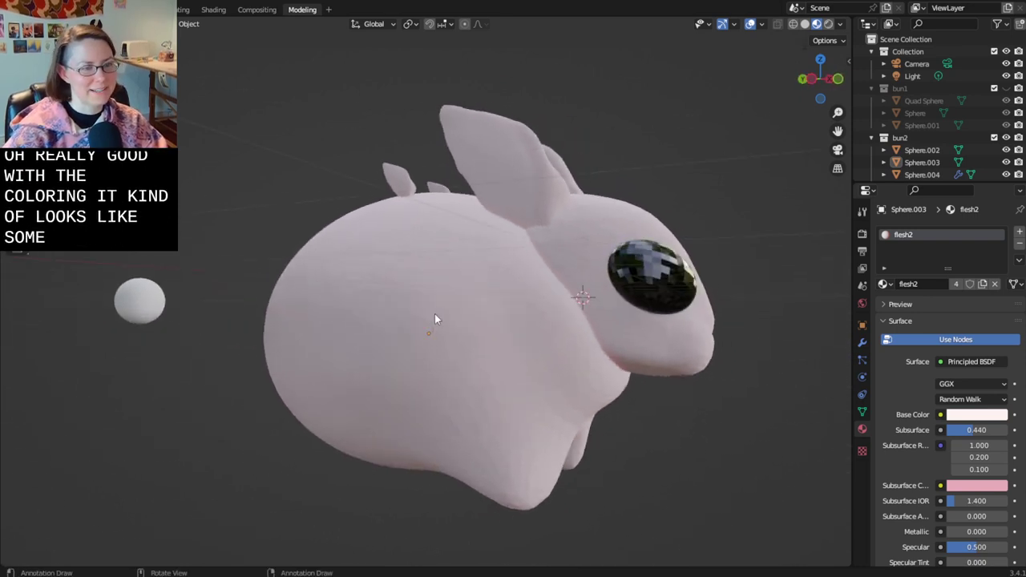
middle_drag(486, 345, 494, 356)
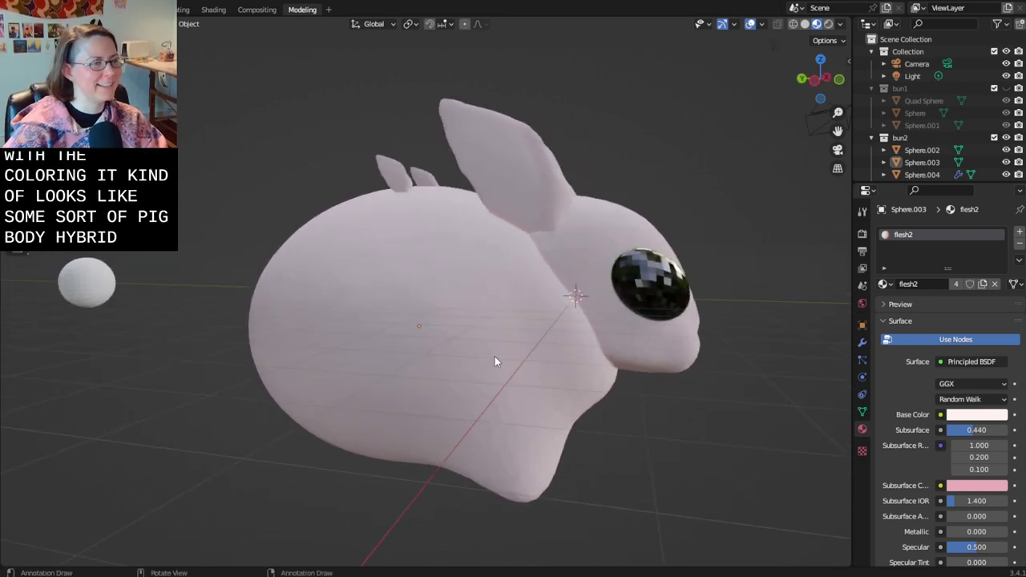
- Select the body, return to the Sculpting workspace and switch to the Grab brush at the front legs
click(493, 363)
click(185, 10)
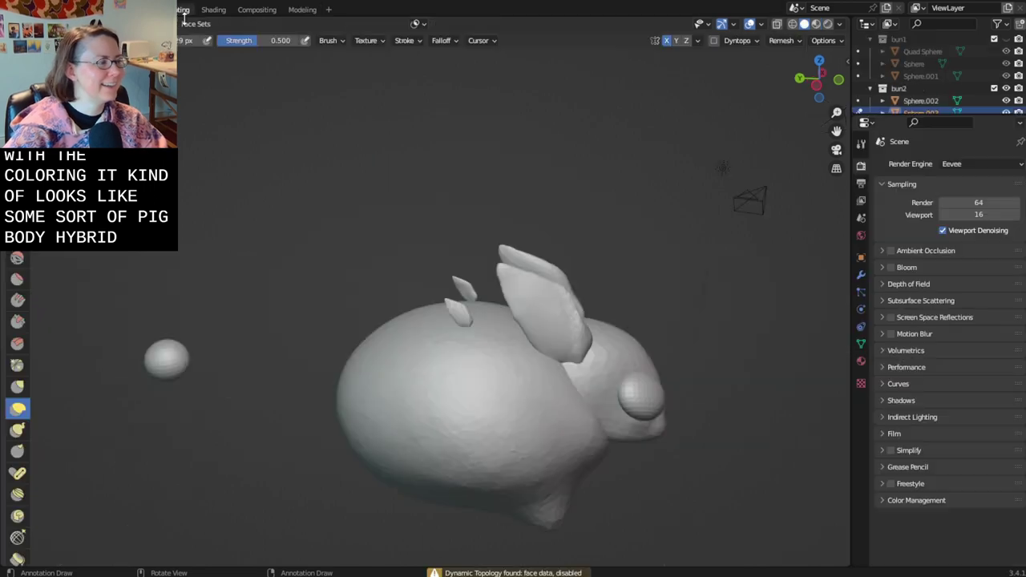
middle_drag(401, 336, 425, 346)
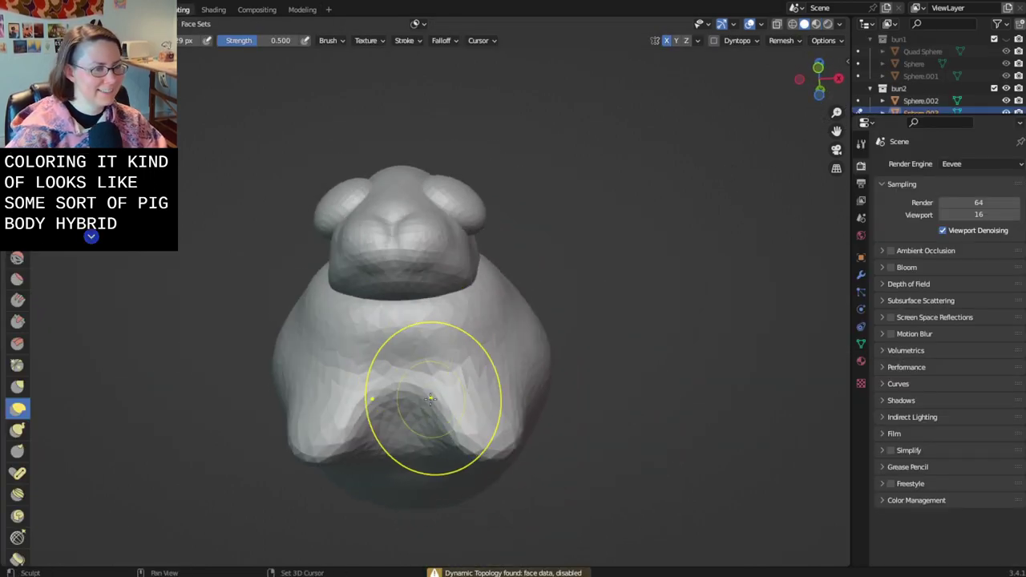
mouse_move(432, 396)
middle_down()
mouse_move(458, 348)
mouse_move(453, 373)
middle_up()
key(g)
mouse_move(377, 396)
middle_down()
mouse_move(407, 442)
mouse_move(411, 507)
middle_up()
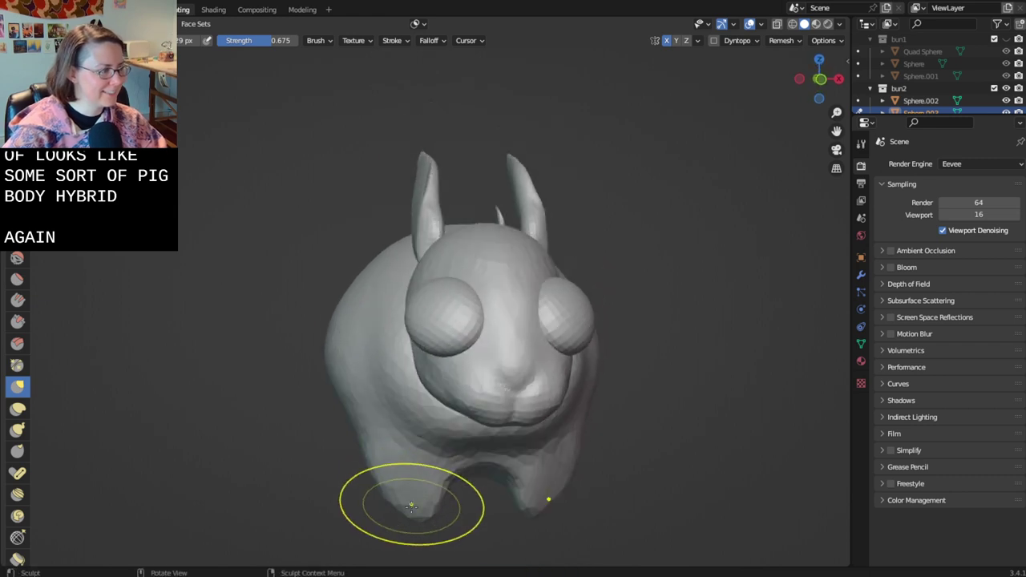
- Reshape the lower ends of both front legs with the Grab brush, adjusting them from the front, side and below
drag(411, 507, 422, 504)
middle_drag(428, 506, 584, 487)
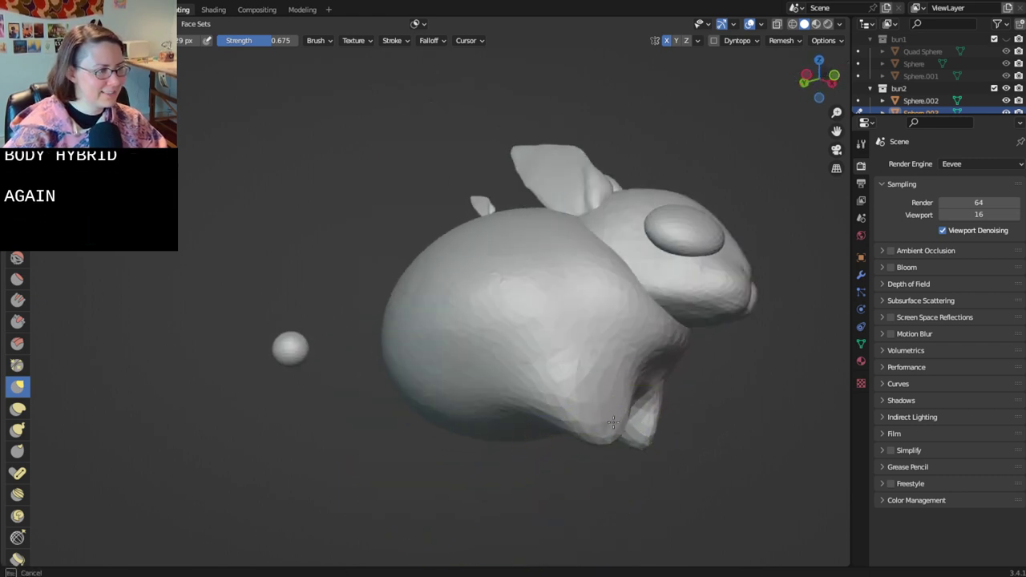
middle_drag(609, 417, 593, 437)
drag(593, 436, 592, 427)
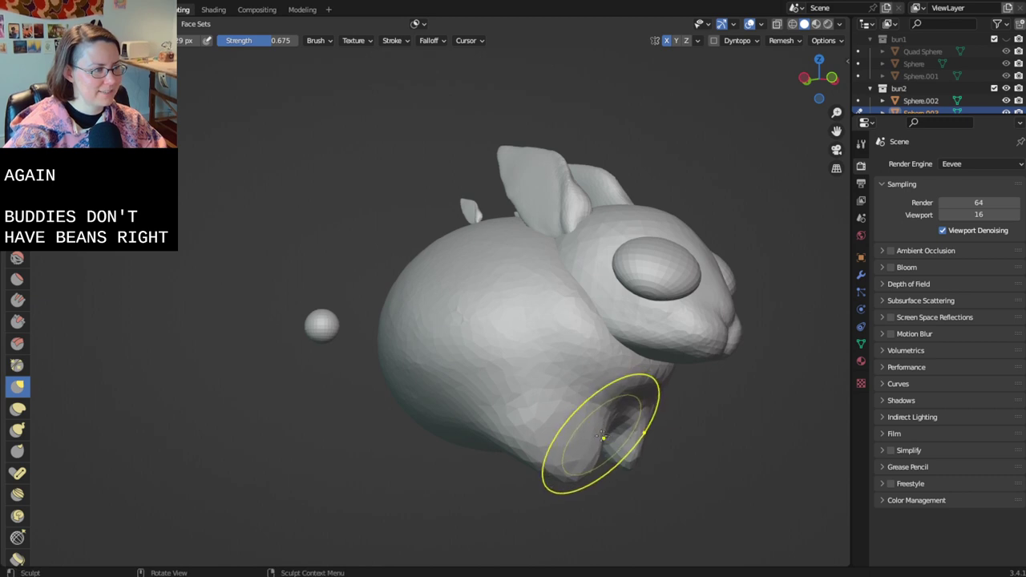
middle_drag(603, 437, 545, 421)
drag(454, 414, 439, 418)
middle_drag(439, 418, 438, 412)
drag(428, 403, 449, 407)
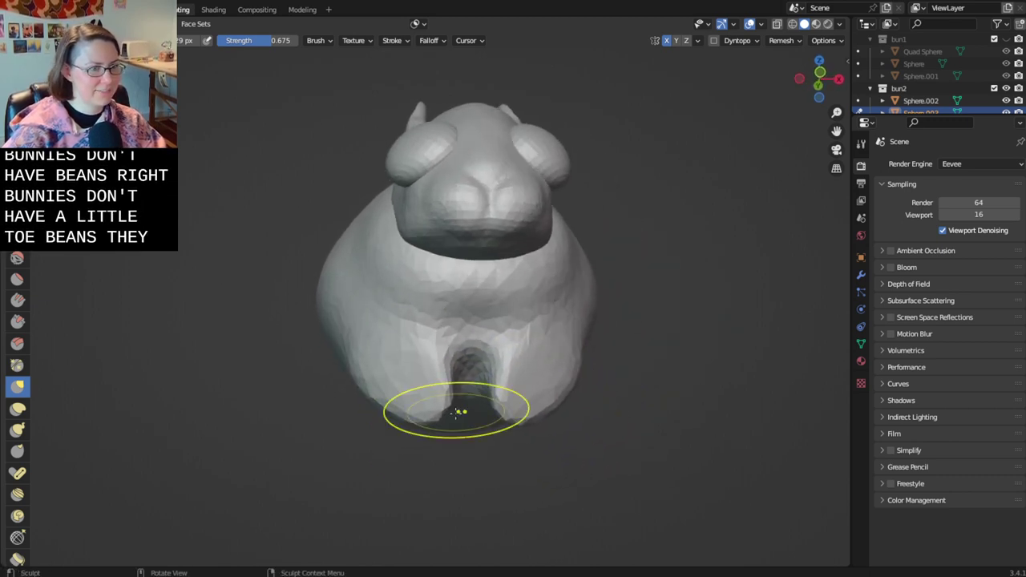
- Enable Dyntopo on the body and rework the low-detail tips of the front legs with the Draw brush and smoothing
mouse_move(460, 411)
middle_down()
mouse_move(597, 419)
mouse_move(641, 400)
mouse_move(623, 419)
mouse_move(603, 355)
mouse_move(641, 385)
mouse_move(630, 321)
middle_up()
scroll(623, 420, up, 3)
mouse_move(653, 287)
middle_down()
mouse_move(574, 417)
mouse_move(515, 449)
mouse_move(478, 449)
mouse_move(485, 463)
mouse_move(490, 453)
middle_up()
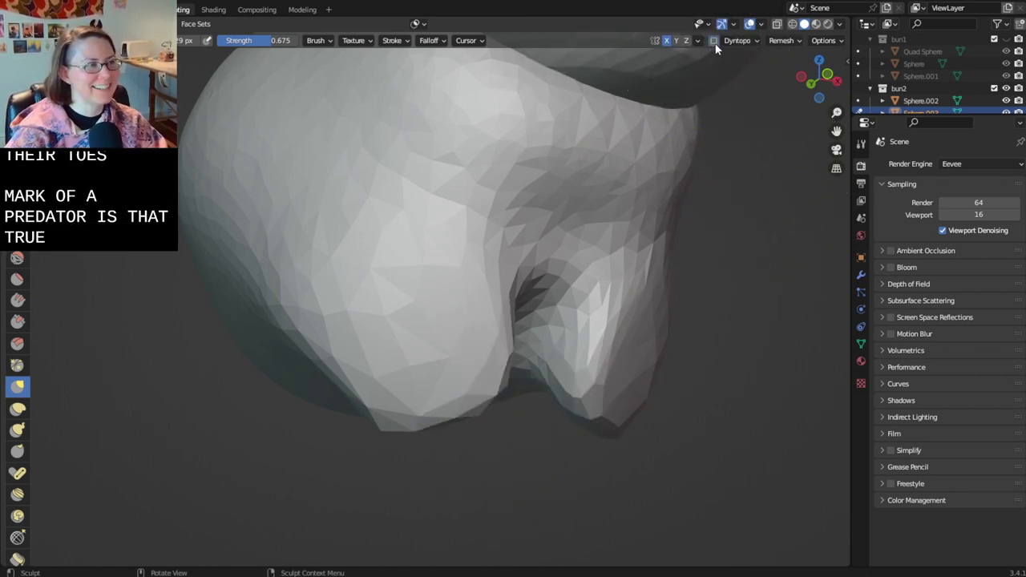
click(714, 42)
click(715, 62)
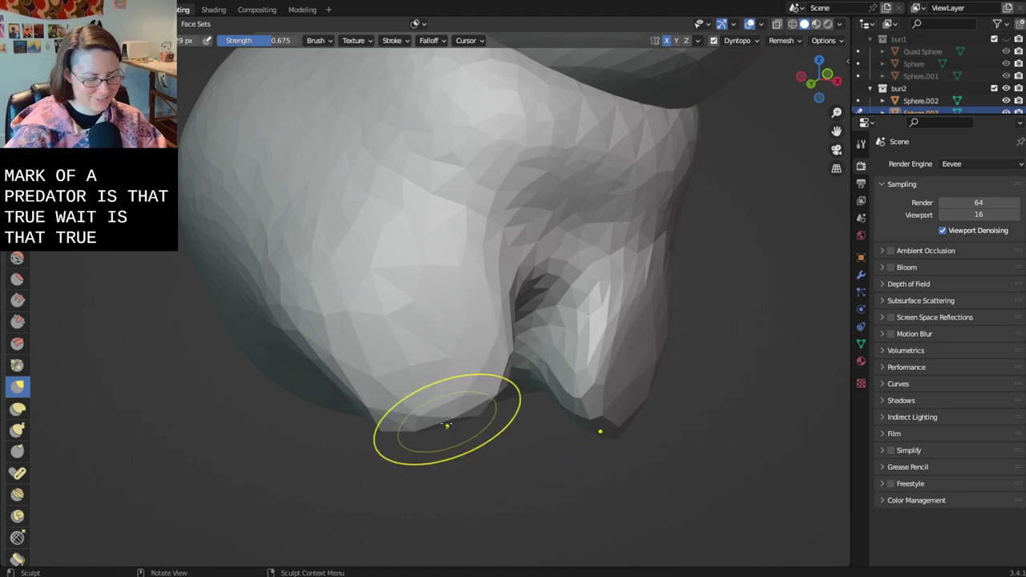
key(x)
drag(419, 424, 471, 396)
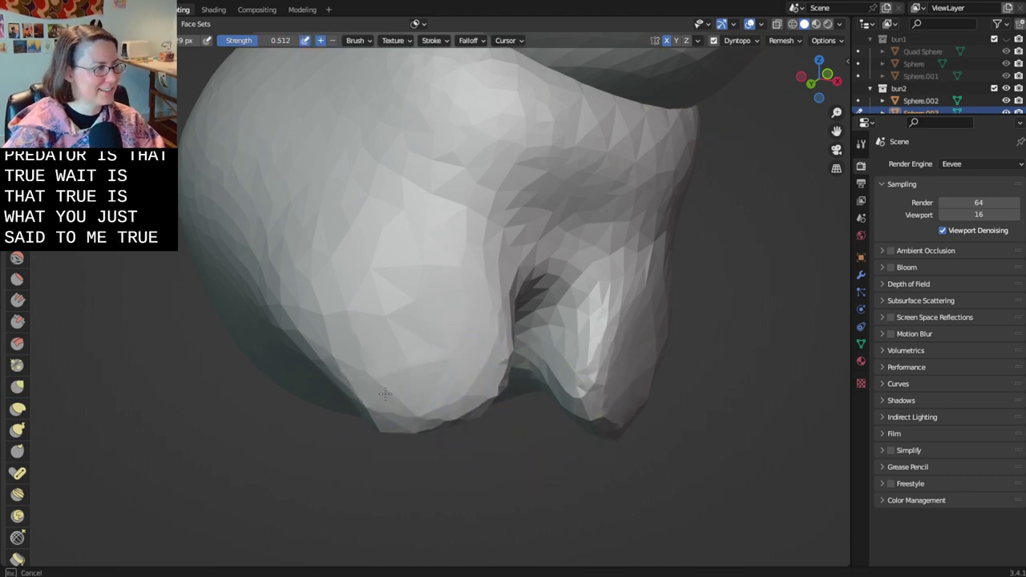
- Round out the undersides and inner edges of the front leg tips with Draw brush strokes and smoothing
middle_drag(397, 411, 452, 353)
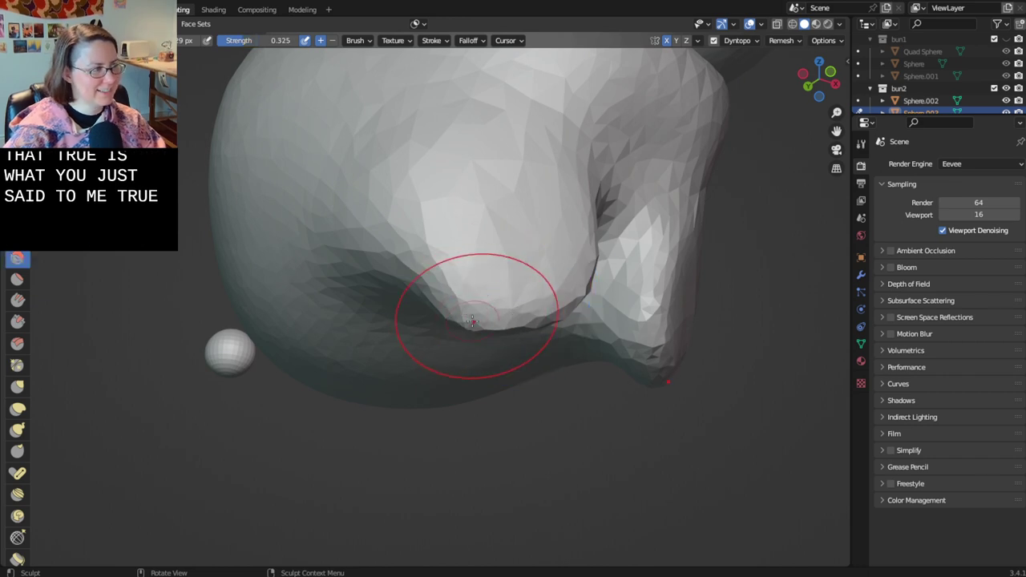
drag(471, 321, 542, 320)
middle_drag(569, 301, 433, 333)
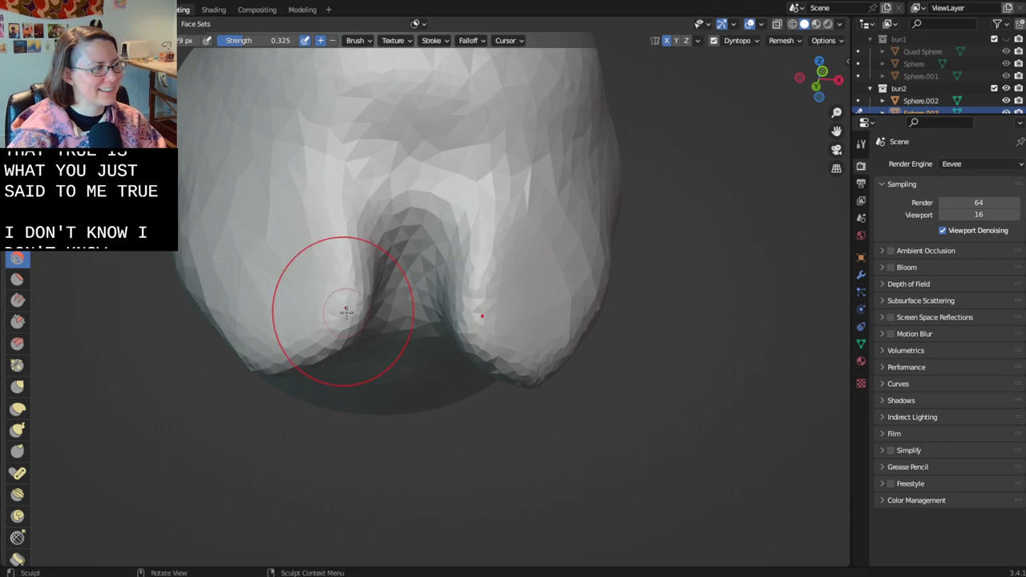
middle_drag(355, 331, 414, 344)
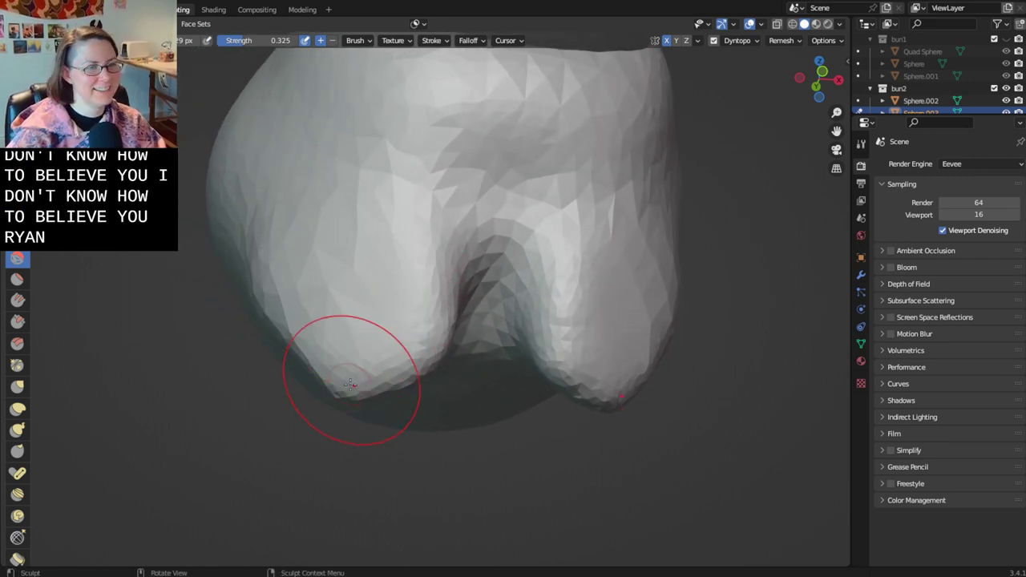
middle_drag(350, 384, 393, 352)
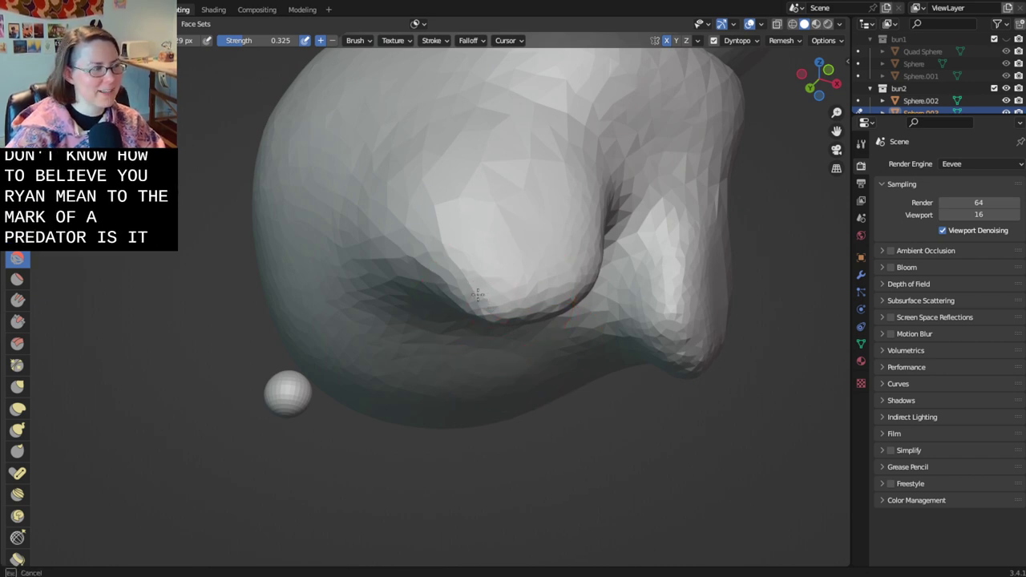
drag(478, 295, 478, 299)
mouse_move(518, 325)
middle_down()
mouse_move(540, 344)
mouse_move(418, 387)
mouse_move(450, 400)
mouse_move(512, 385)
middle_up()
drag(548, 298, 494, 392)
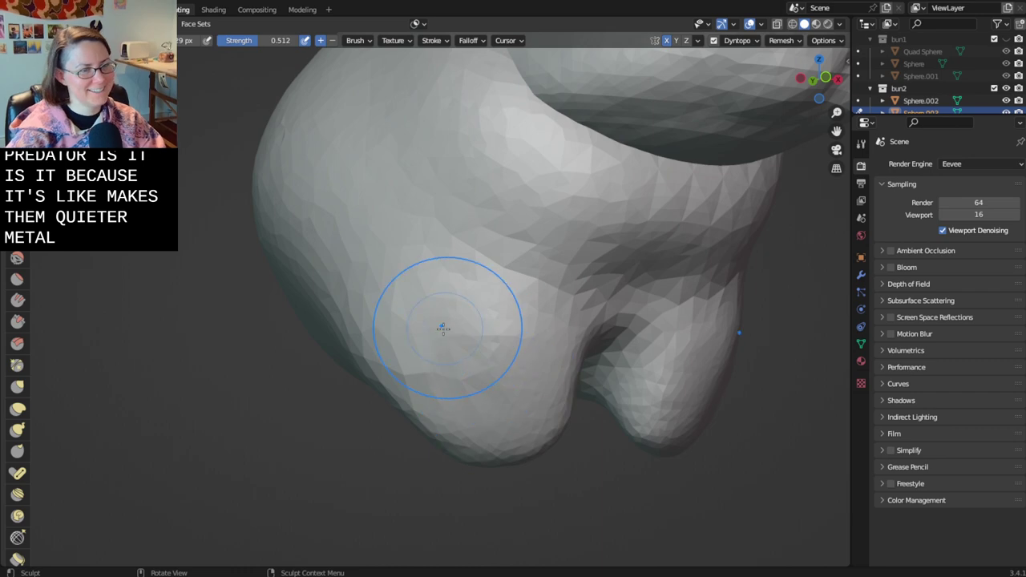
- Smooth the front surfaces of both front legs where they meet the chest and save the file
mouse_move(492, 441)
middle_down()
mouse_move(465, 425)
mouse_move(509, 439)
middle_up()
drag(488, 398, 533, 445)
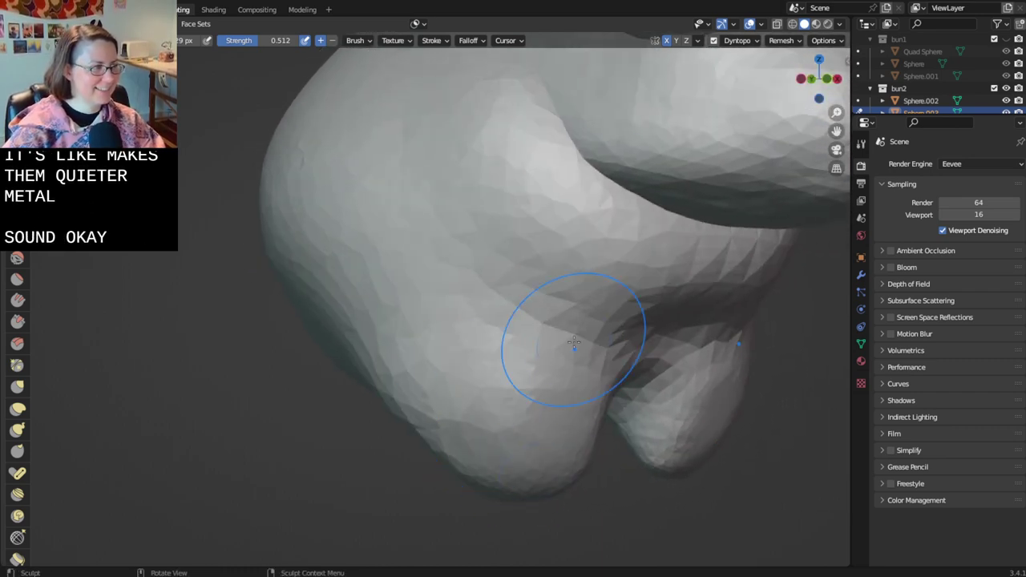
drag(574, 343, 553, 416)
mouse_move(473, 404)
middle_down()
mouse_move(519, 389)
mouse_move(569, 422)
mouse_move(545, 446)
mouse_move(583, 433)
mouse_move(561, 401)
middle_up()
key(shift+f)
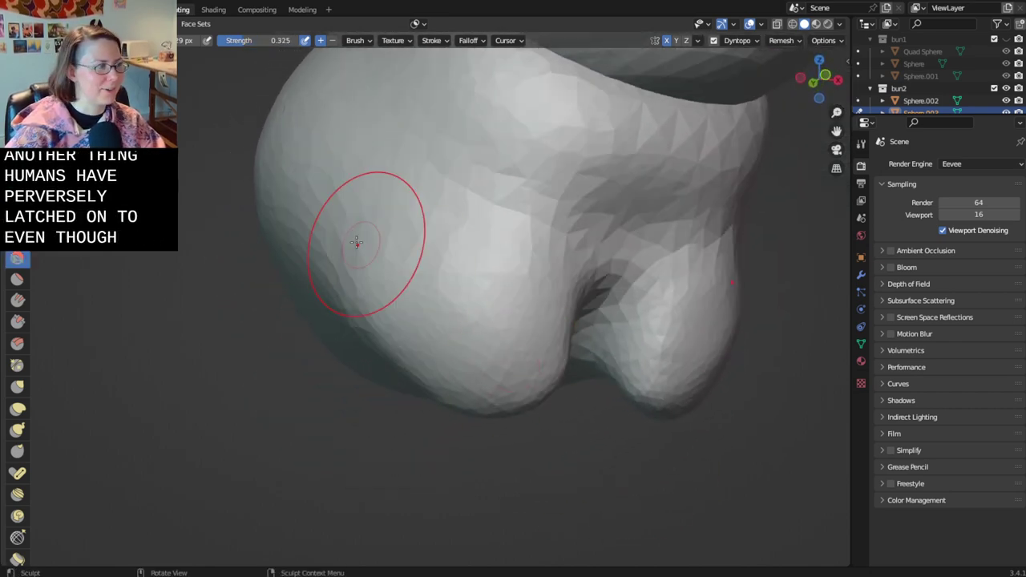
key(ctrl+s)
- Smooth the rounded bottoms of the front legs
mouse_move(469, 402)
middle_down()
mouse_move(600, 374)
mouse_move(480, 331)
mouse_move(525, 399)
middle_up()
mouse_move(481, 356)
middle_down()
mouse_move(481, 336)
mouse_move(462, 412)
middle_up()
scroll(483, 318, up, 3)
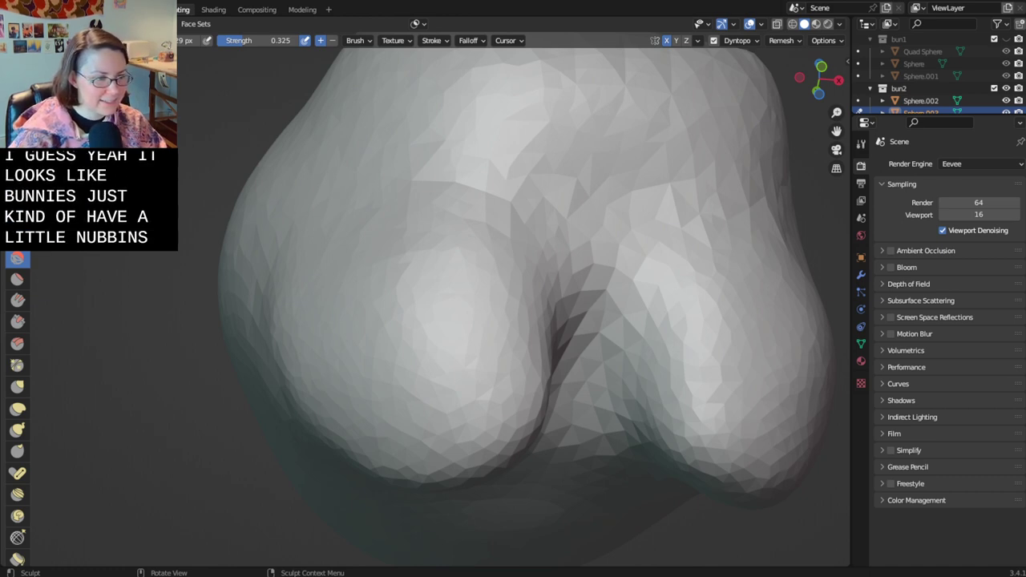
mouse_move(357, 500)
middle_down()
mouse_move(364, 545)
mouse_move(505, 540)
mouse_move(428, 426)
middle_up()
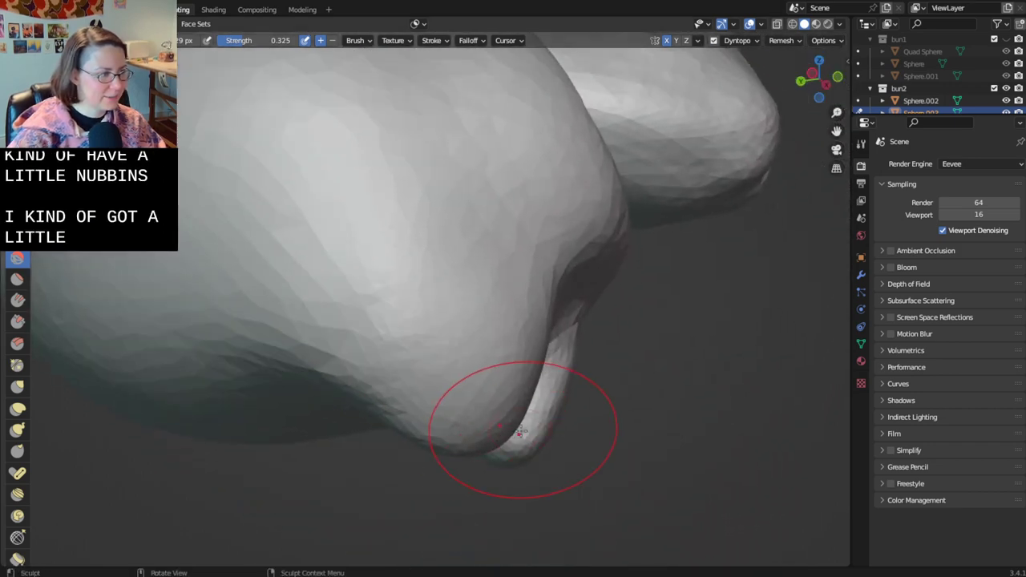
shift+drag(519, 432, 499, 454)
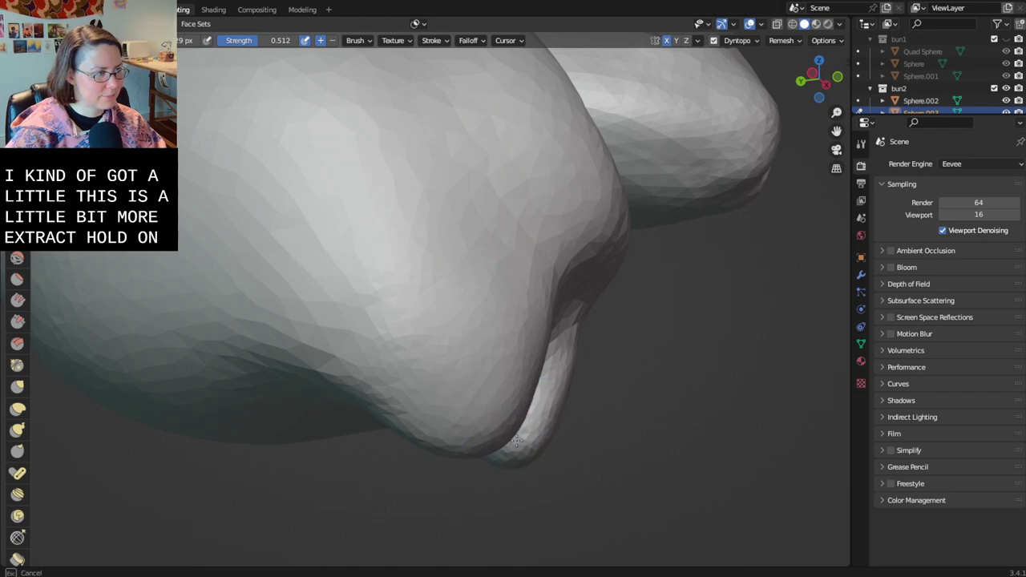
- Pull the front edges of the leg tips outward with the Grab brush to form small protruding feet
key(g)
drag(483, 435, 516, 442)
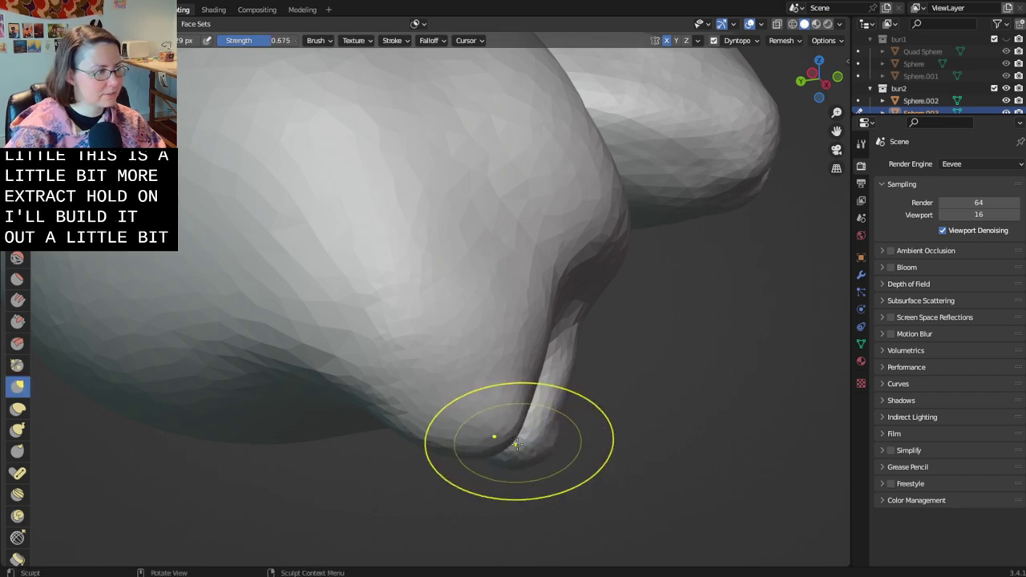
middle_drag(516, 444, 312, 457)
mouse_move(312, 458)
mouse_down()
mouse_move(251, 448)
mouse_move(274, 452)
mouse_up()
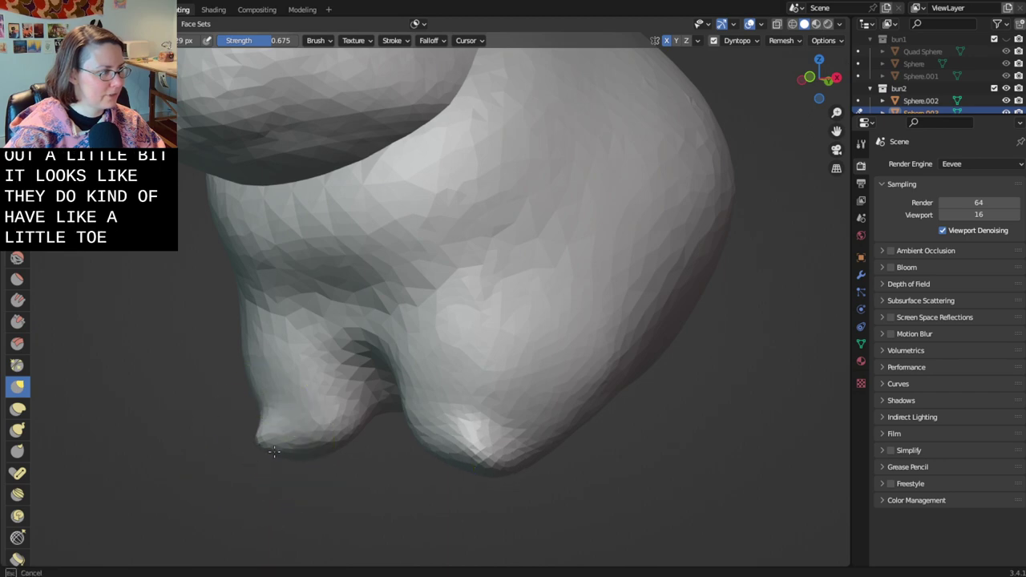
mouse_move(300, 440)
middle_down()
mouse_move(426, 456)
mouse_move(521, 437)
mouse_move(567, 414)
middle_up()
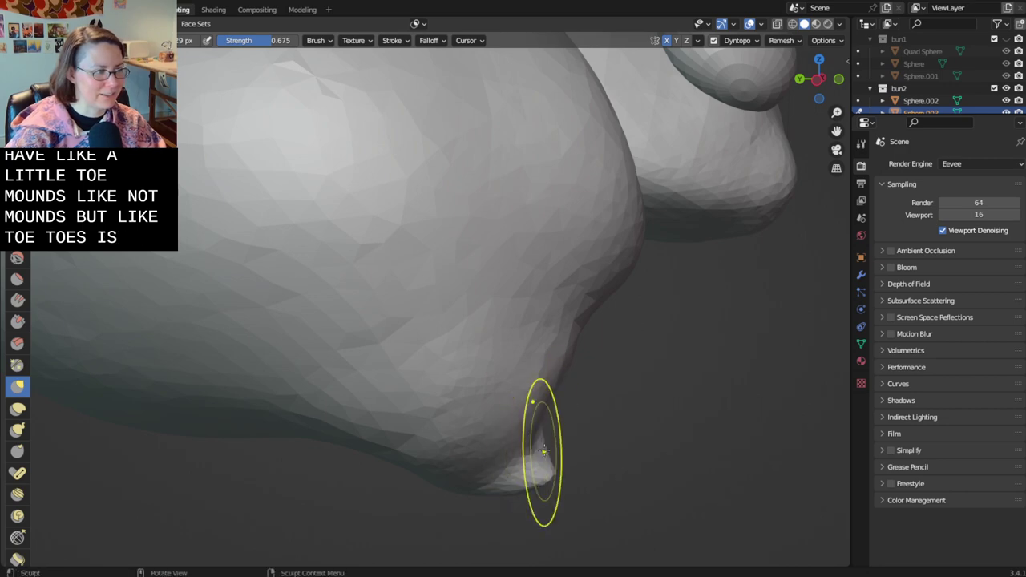
- Flatten the front feet and turn them slightly pigeon-toed with the Grab brush, then save the file
mouse_move(534, 458)
middle_down()
mouse_move(443, 493)
mouse_move(439, 505)
mouse_move(373, 515)
middle_up()
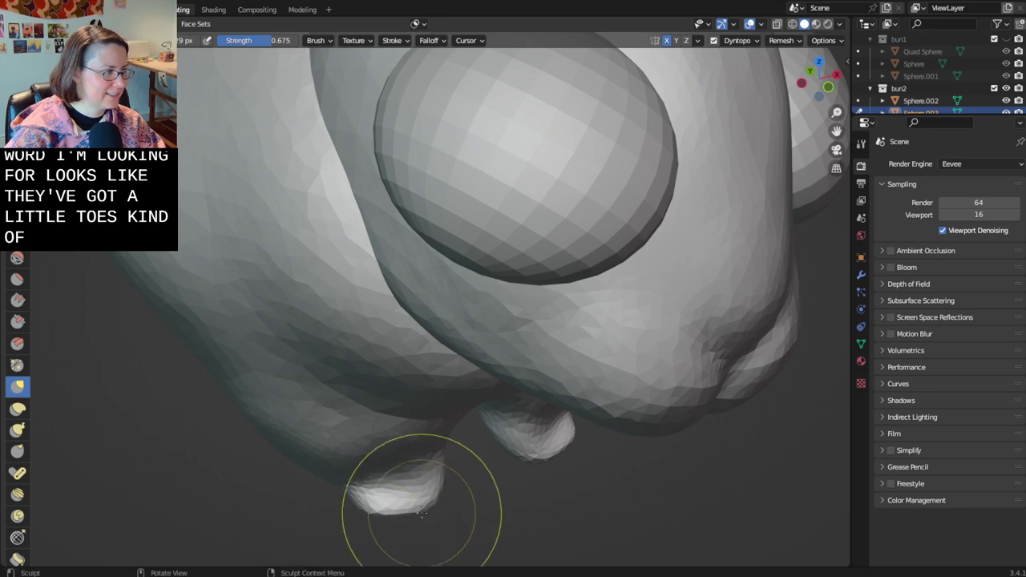
middle_drag(440, 498, 389, 364)
mouse_move(367, 332)
middle_down()
mouse_move(435, 408)
mouse_move(508, 412)
mouse_move(411, 453)
mouse_move(410, 441)
mouse_move(471, 441)
middle_up()
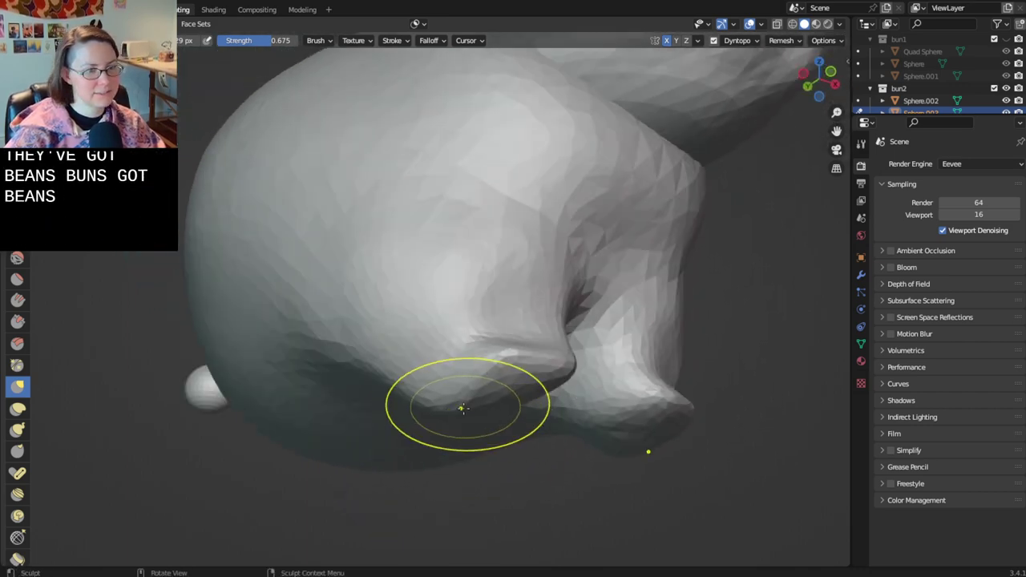
middle_drag(460, 399, 408, 320)
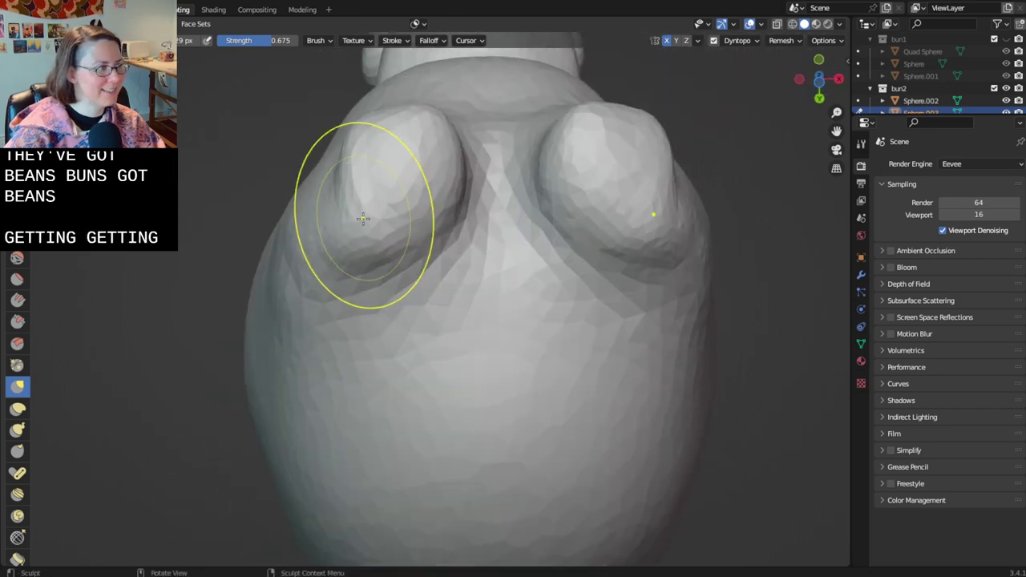
mouse_move(366, 251)
middle_down()
mouse_move(413, 265)
mouse_move(518, 473)
mouse_move(345, 425)
mouse_move(389, 453)
mouse_move(384, 461)
mouse_move(539, 489)
middle_up()
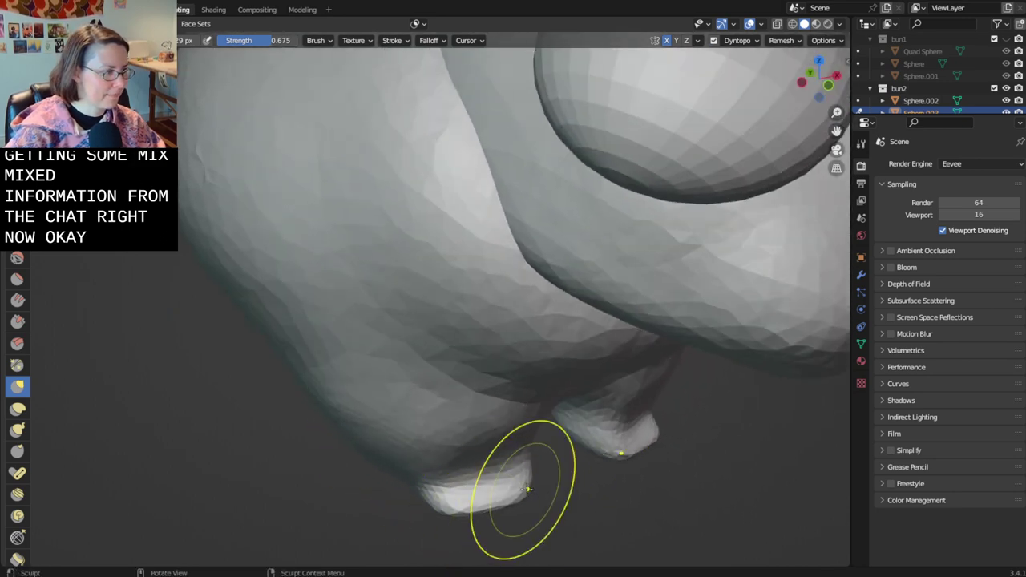
drag(525, 502, 521, 504)
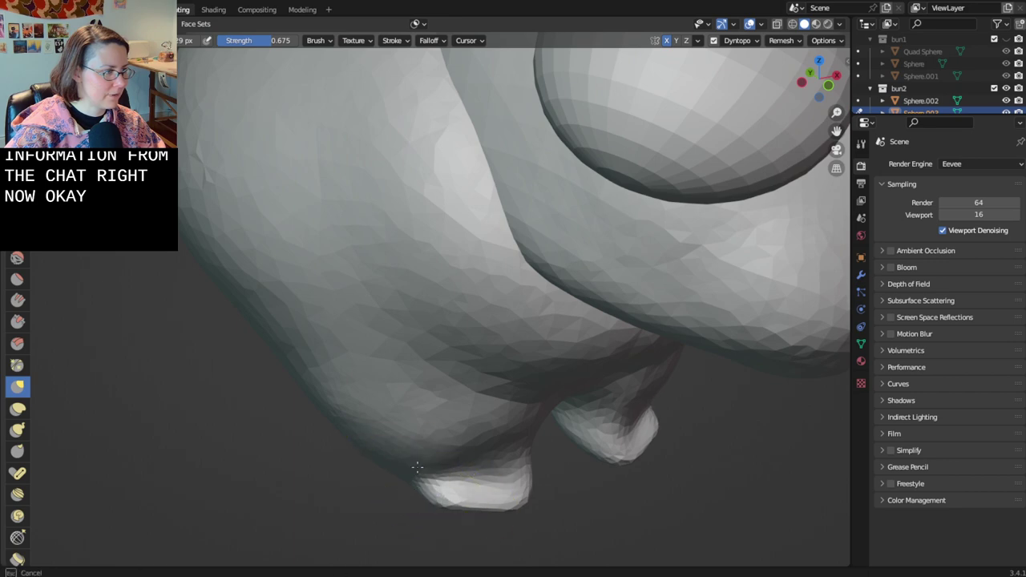
middle_drag(417, 466, 506, 472)
drag(497, 452, 485, 453)
drag(547, 463, 555, 460)
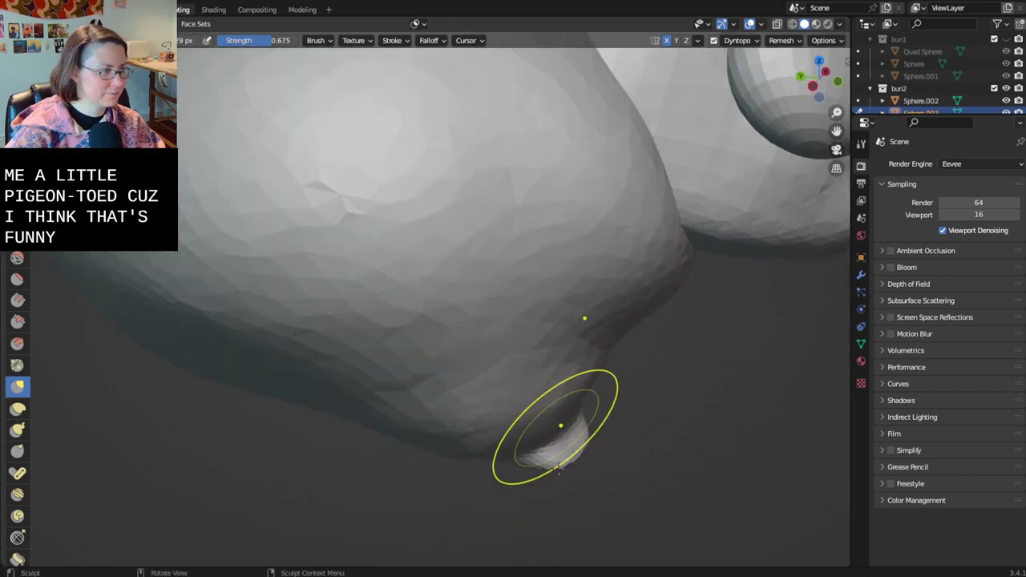
mouse_move(572, 413)
middle_down()
mouse_move(499, 337)
mouse_move(453, 338)
mouse_move(435, 367)
middle_up()
key(ctrl+s)
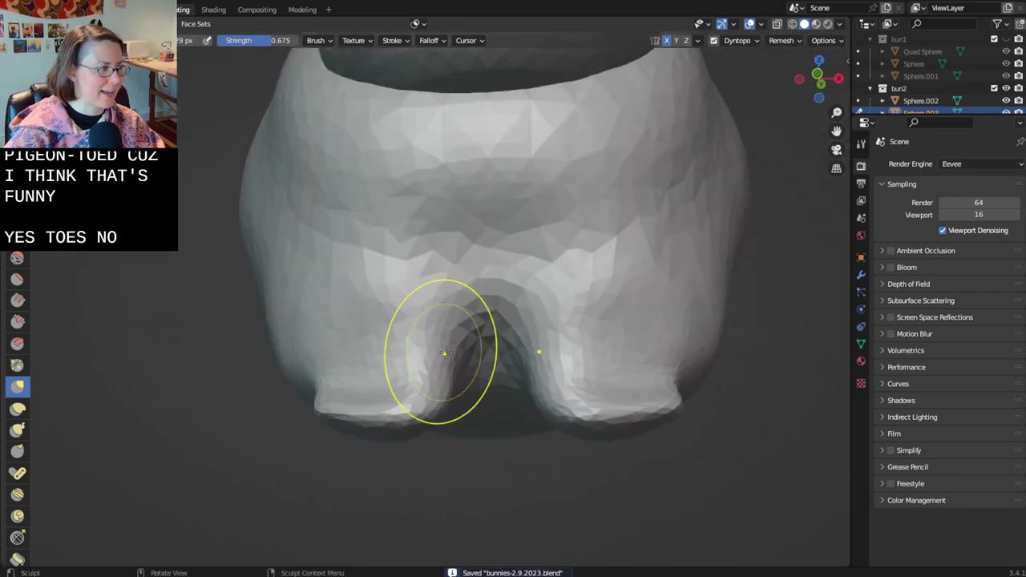
- Check the bunny's silhouette from the front, nudge the body's side with the Grab brush and save the file
mouse_move(412, 446)
middle_down()
mouse_move(320, 347)
mouse_move(310, 309)
mouse_move(408, 394)
mouse_move(430, 454)
mouse_move(602, 449)
middle_up()
scroll(409, 395, down, 3)
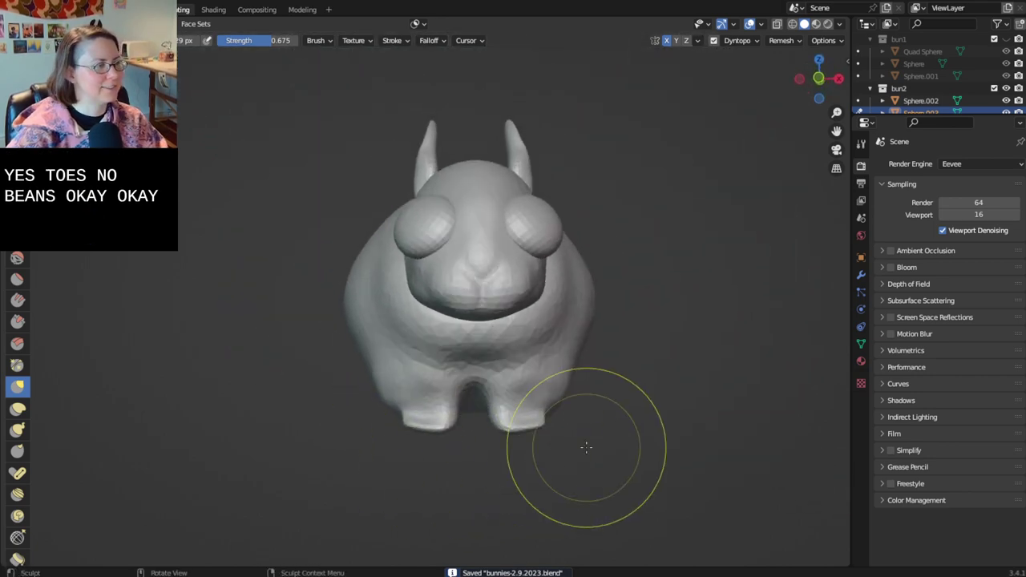
scroll(526, 390, up, 8)
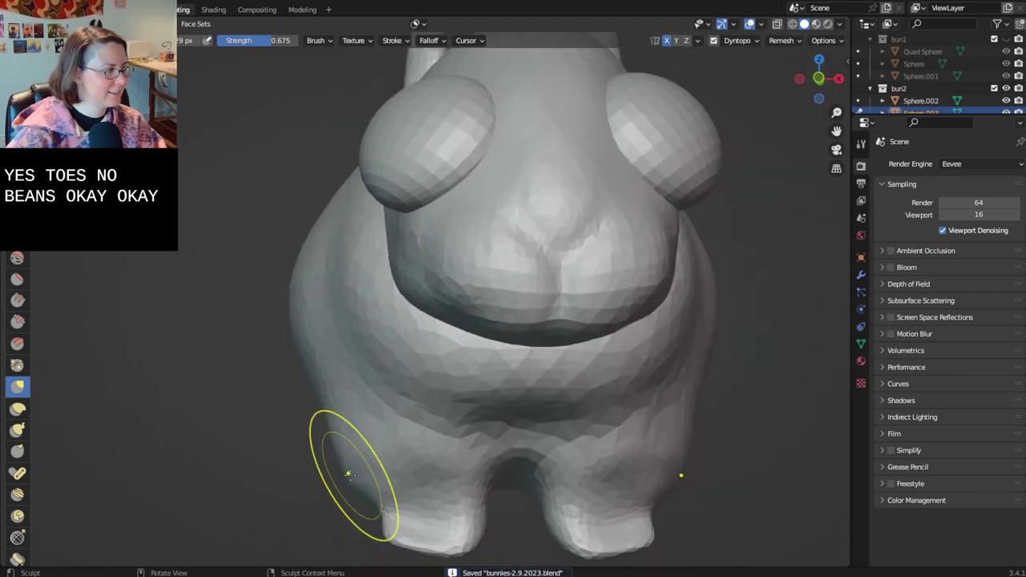
middle_drag(348, 474, 356, 467)
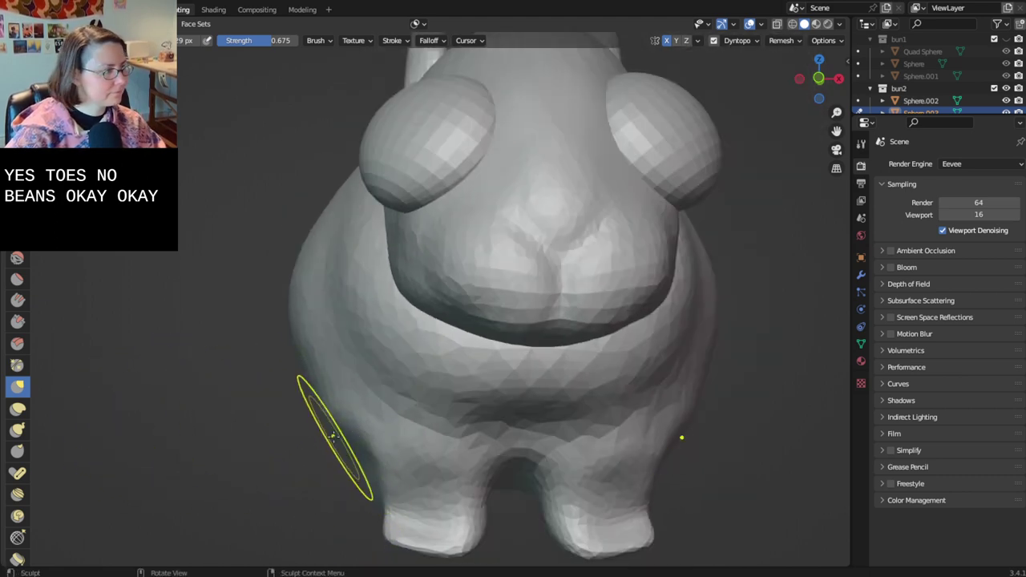
scroll(347, 440, down, 5)
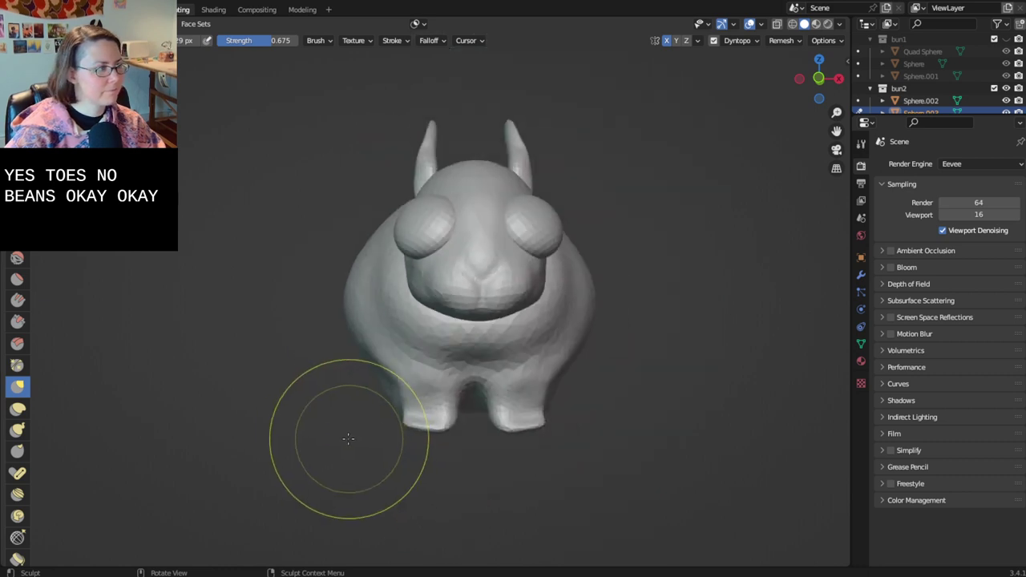
middle_drag(348, 438, 346, 454)
scroll(347, 302, down, 2)
scroll(346, 303, down, 2)
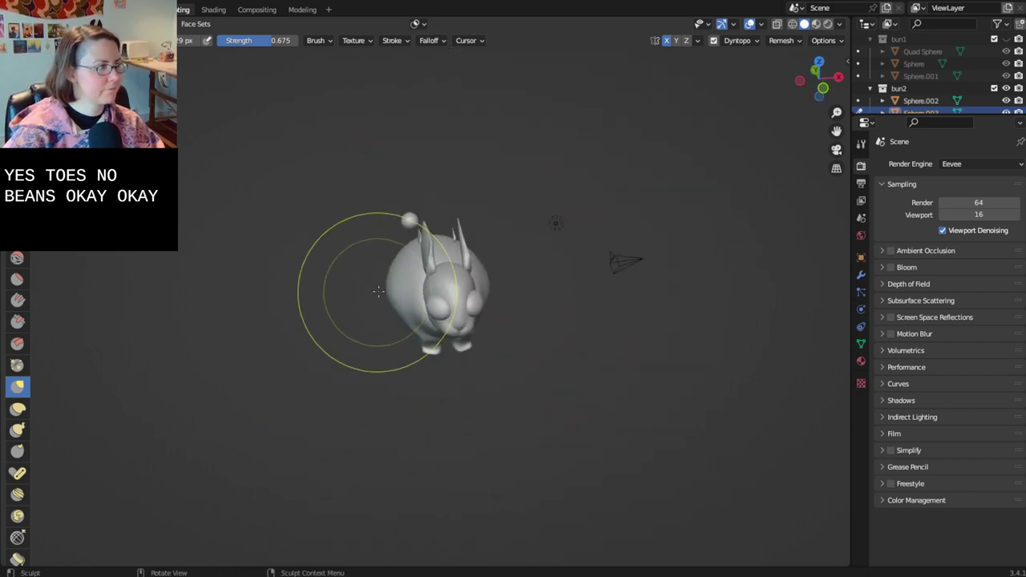
drag(394, 290, 391, 290)
middle_drag(395, 286, 417, 256)
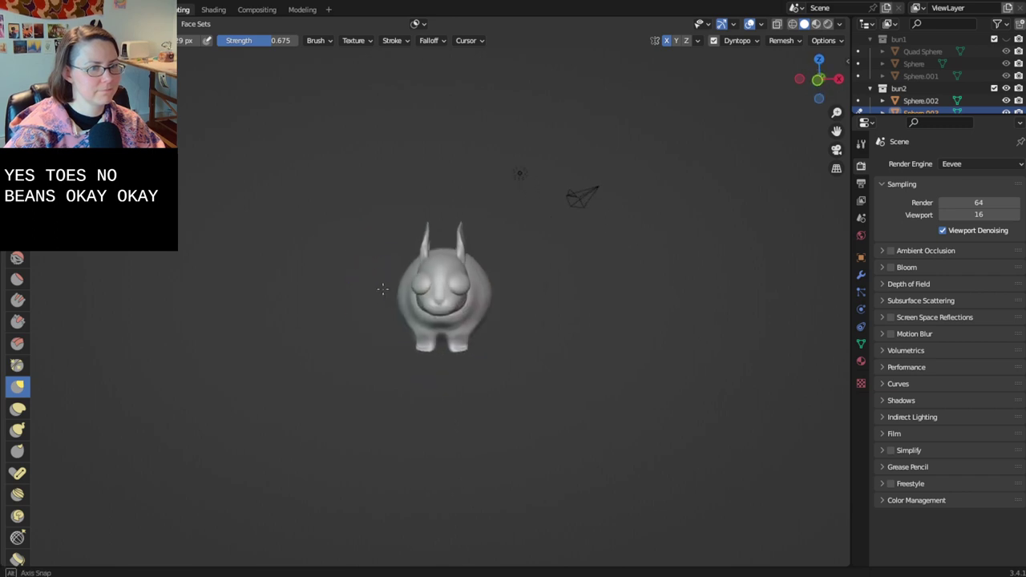
key(ctrl+s)
- Push the body's side slightly inward and adjust the front foot's outer edge with the Grab brush
scroll(601, 360, up, 4)
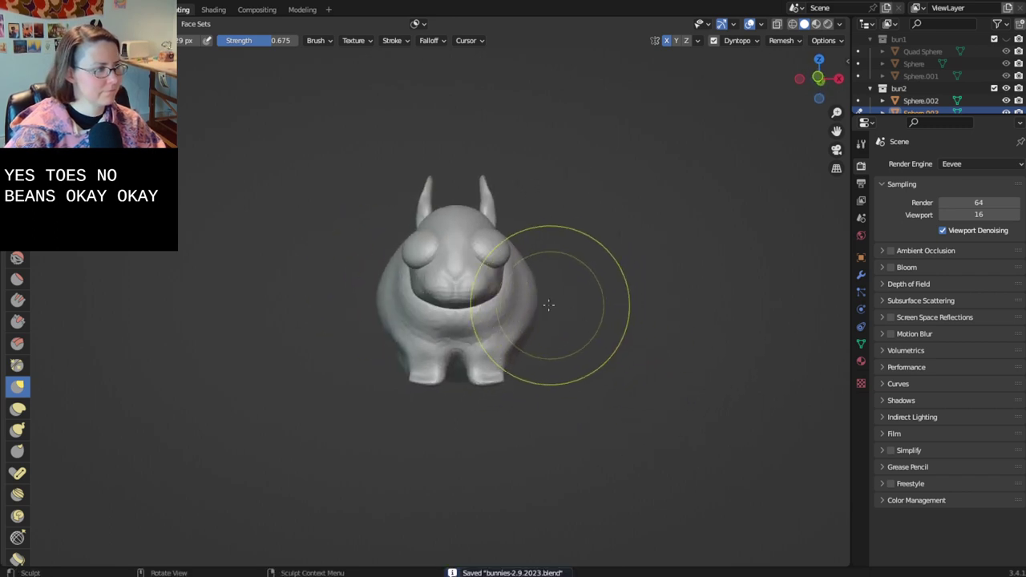
drag(537, 302, 533, 299)
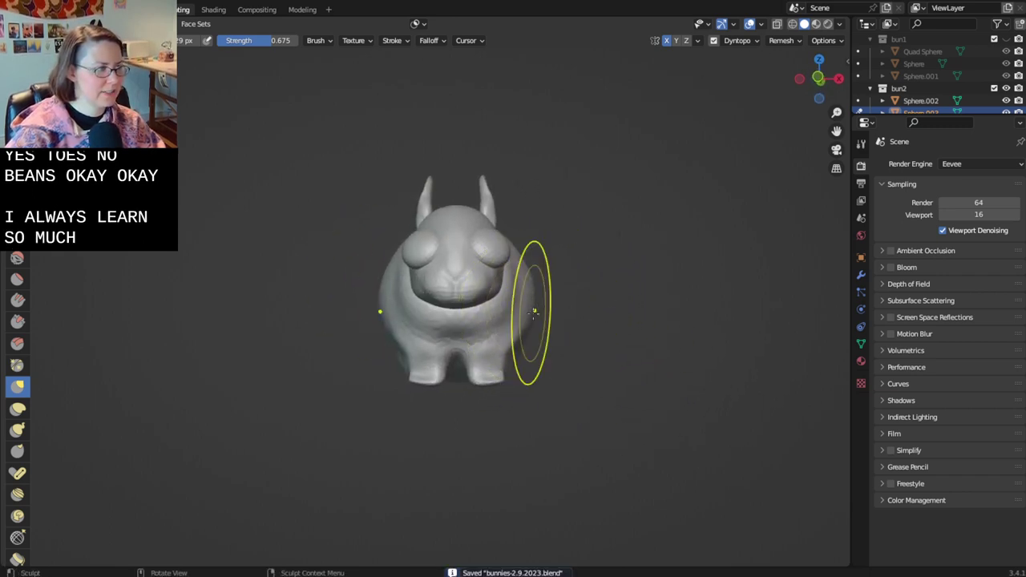
mouse_move(488, 390)
middle_down()
mouse_move(416, 360)
mouse_move(435, 395)
middle_up()
scroll(433, 398, up, 3)
drag(430, 401, 410, 394)
scroll(444, 410, down, 2)
- Smooth the underside and side of the body where it blends into the front legs, then save the file
middle_drag(443, 410, 458, 286)
key(ctrl+s)
key(x)
scroll(448, 256, up, 3)
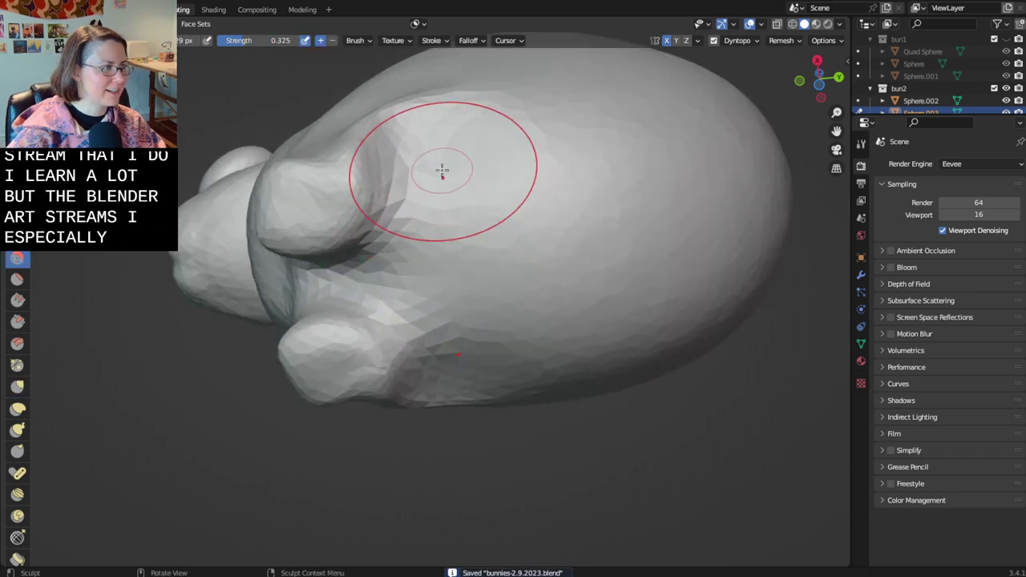
middle_drag(414, 101, 466, 226)
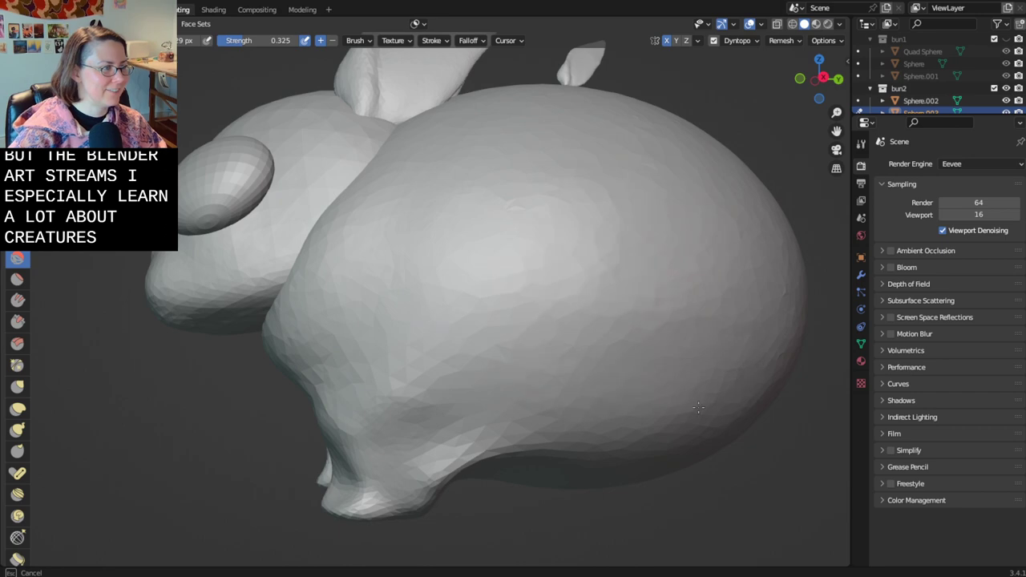
scroll(600, 417, down, 4)
scroll(534, 371, up, 5)
mouse_move(561, 400)
middle_down()
mouse_move(534, 371)
mouse_move(682, 404)
mouse_move(584, 401)
mouse_move(772, 422)
mouse_move(599, 396)
mouse_move(465, 393)
middle_up()
key(ctrl+s)
scroll(534, 378, down, 2)
scroll(535, 379, down, 3)
scroll(591, 400, down, 3)
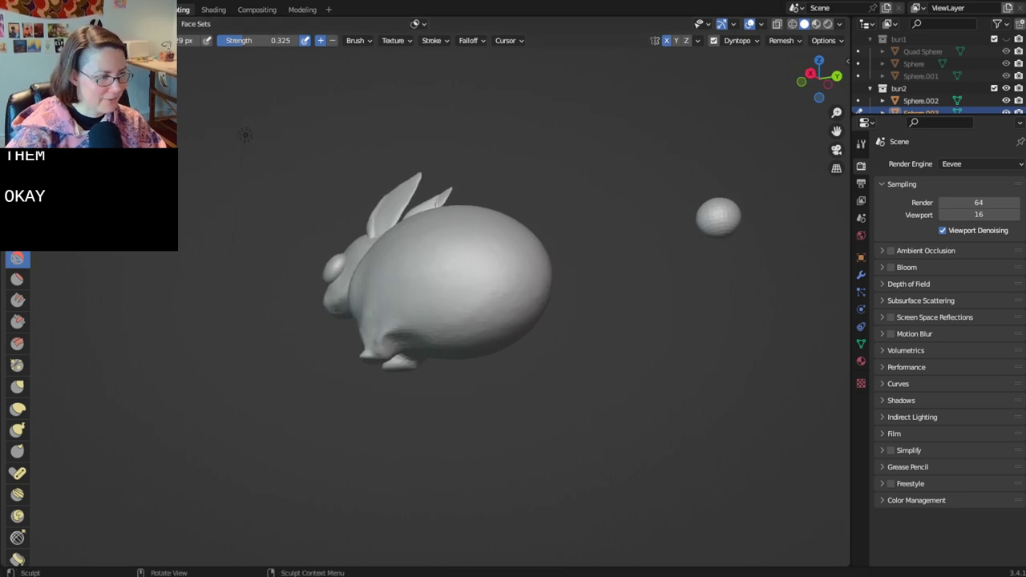
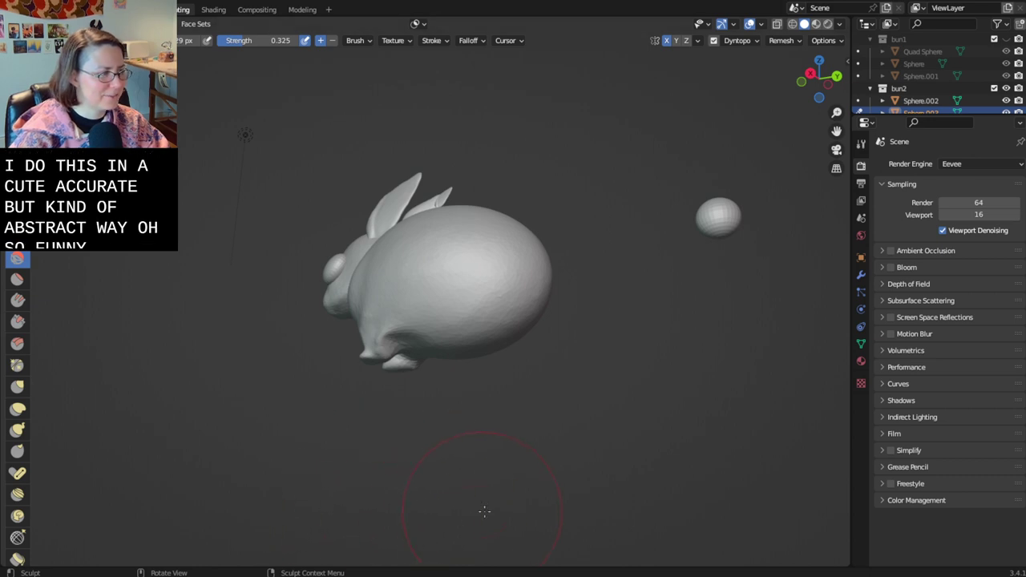
middle_drag(483, 510, 545, 533)
scroll(595, 412, up, 2)
mouse_move(595, 412)
middle_down()
mouse_move(593, 483)
mouse_move(586, 474)
mouse_move(614, 481)
middle_up()
click(589, 344)
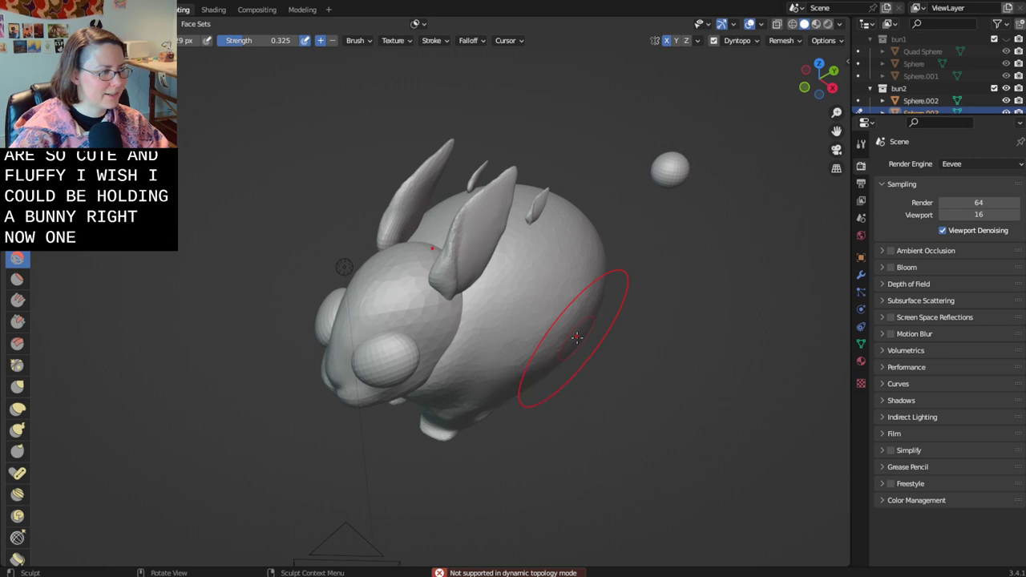
click(627, 335)
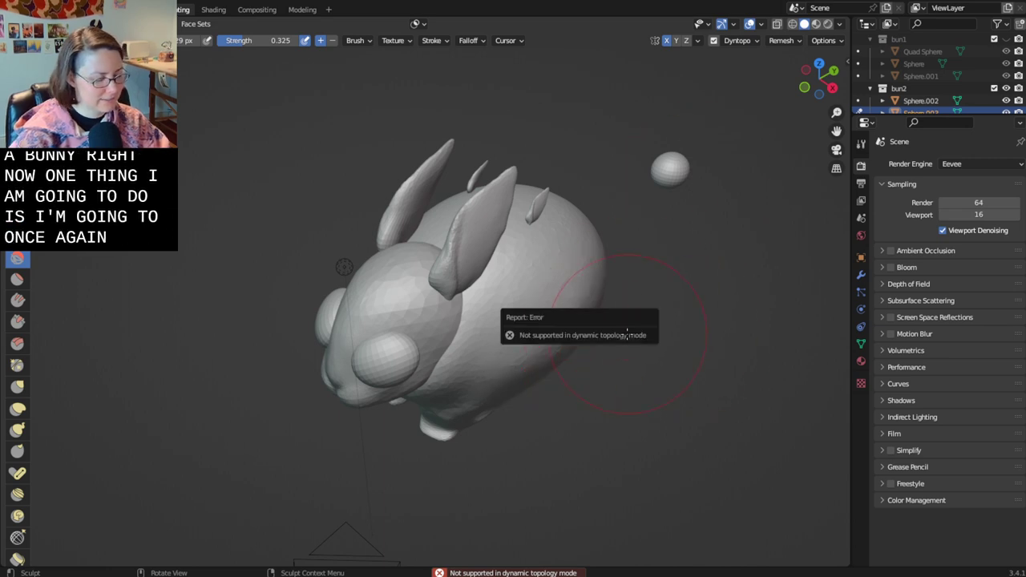
- Push the top and back of the rump inward with the Grab brush to make the body shorter and rounder
key(shift+s)
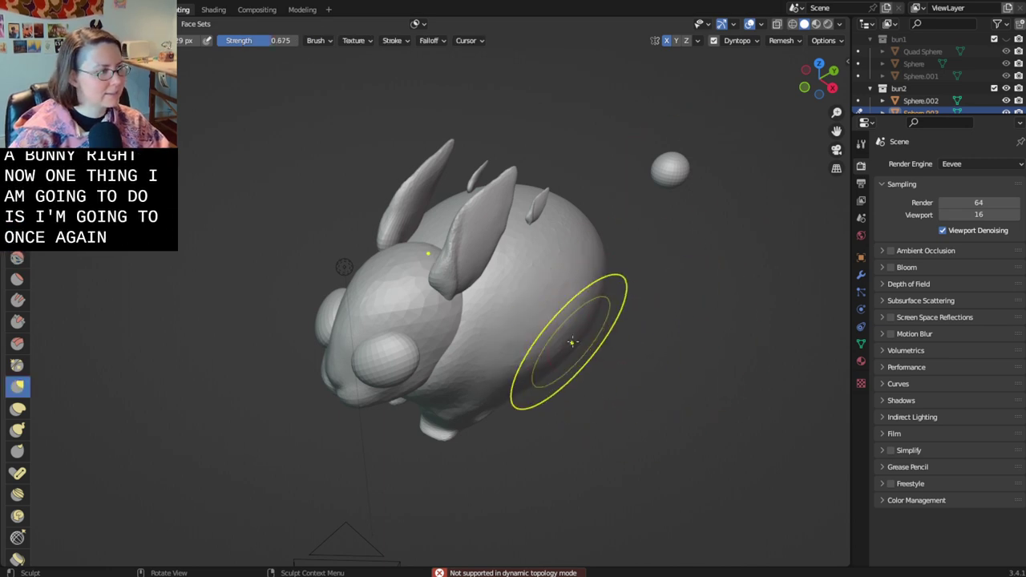
scroll(561, 337, down, 5)
middle_drag(607, 352, 606, 379)
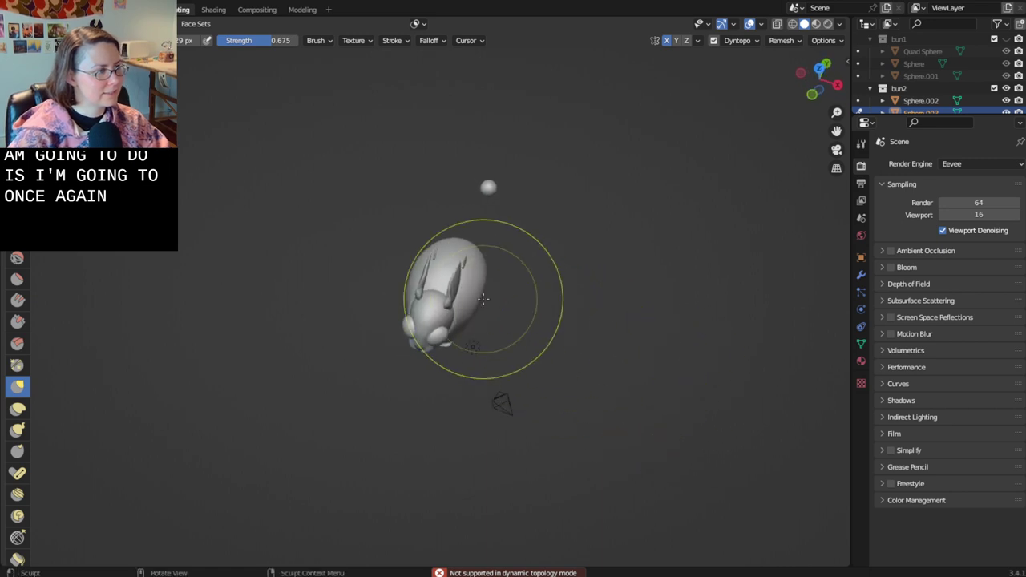
middle_drag(483, 295, 489, 251)
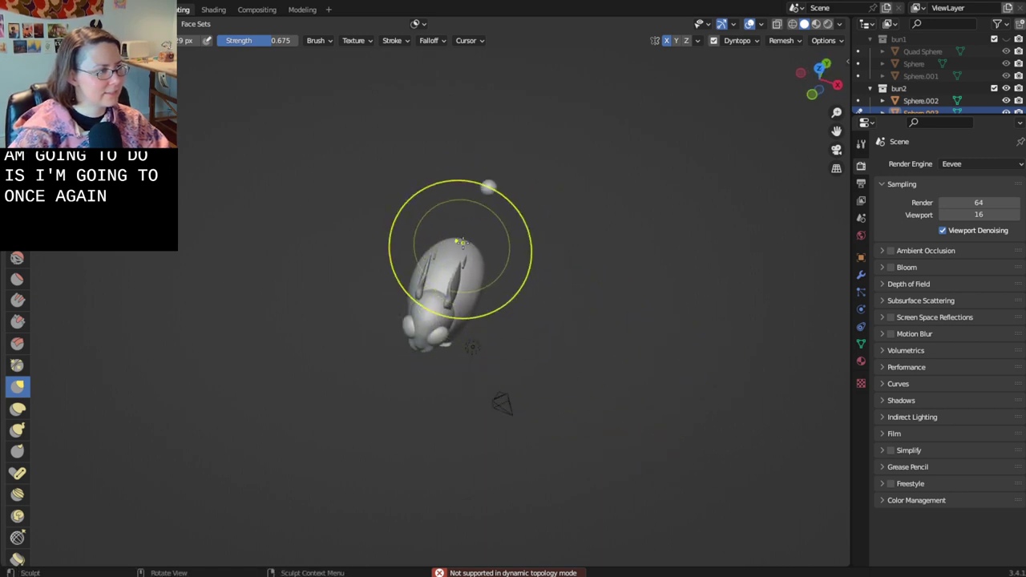
drag(456, 240, 457, 257)
middle_drag(455, 254, 481, 304)
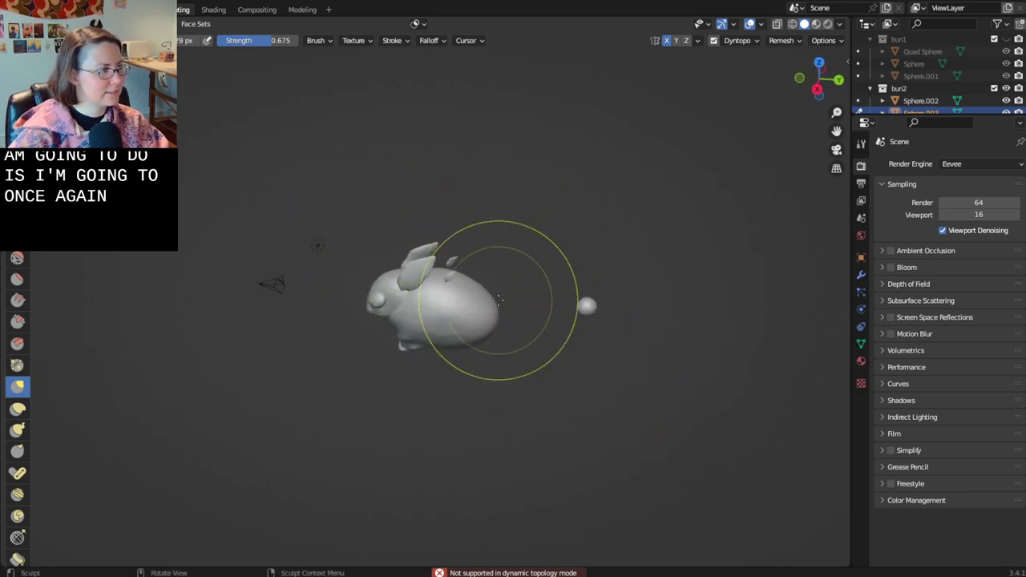
drag(485, 297, 480, 325)
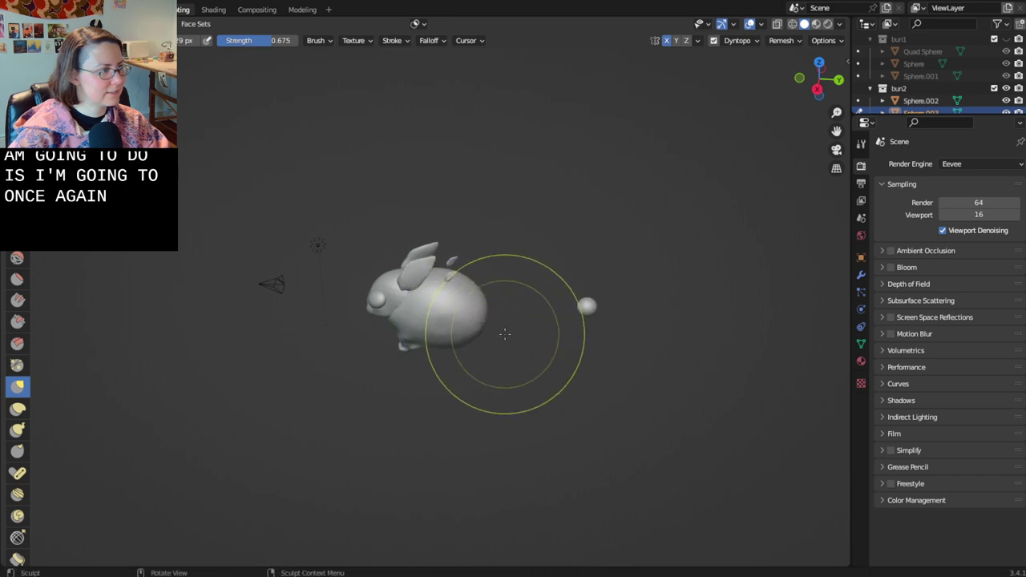
middle_drag(504, 334, 516, 298)
- Smooth the crease between the front leg and the belly, save the file and switch to the Draw brush
scroll(525, 361, up, 7)
mouse_move(522, 364)
middle_down()
mouse_move(519, 354)
mouse_move(528, 357)
middle_up()
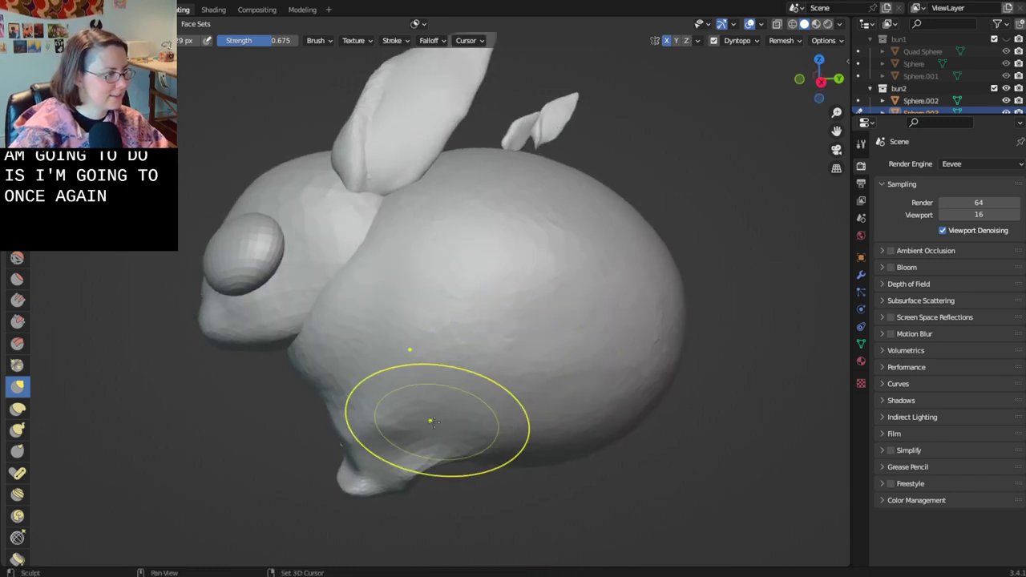
shift+drag(431, 420, 392, 425)
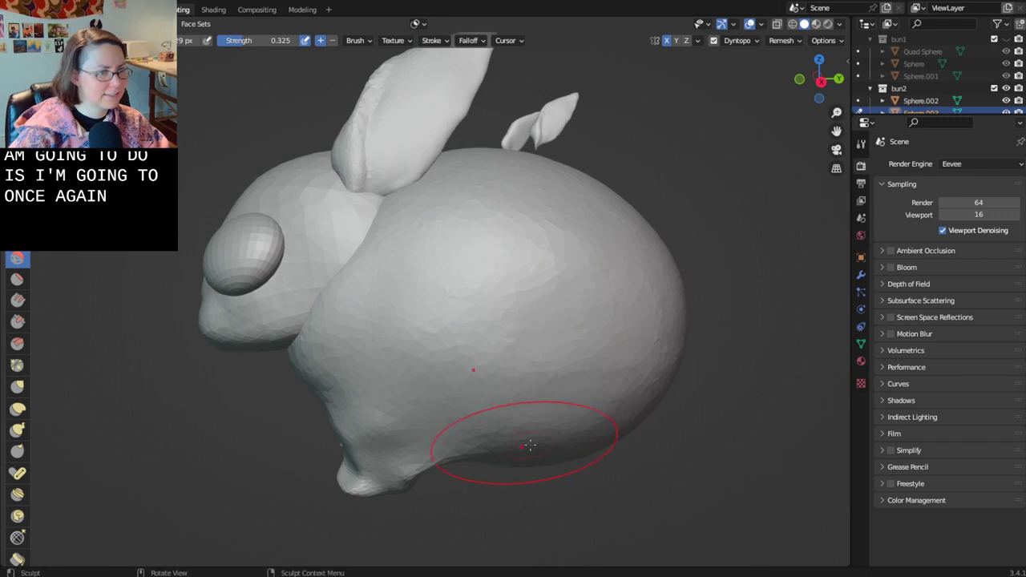
key(x)
scroll(588, 443, down, 3)
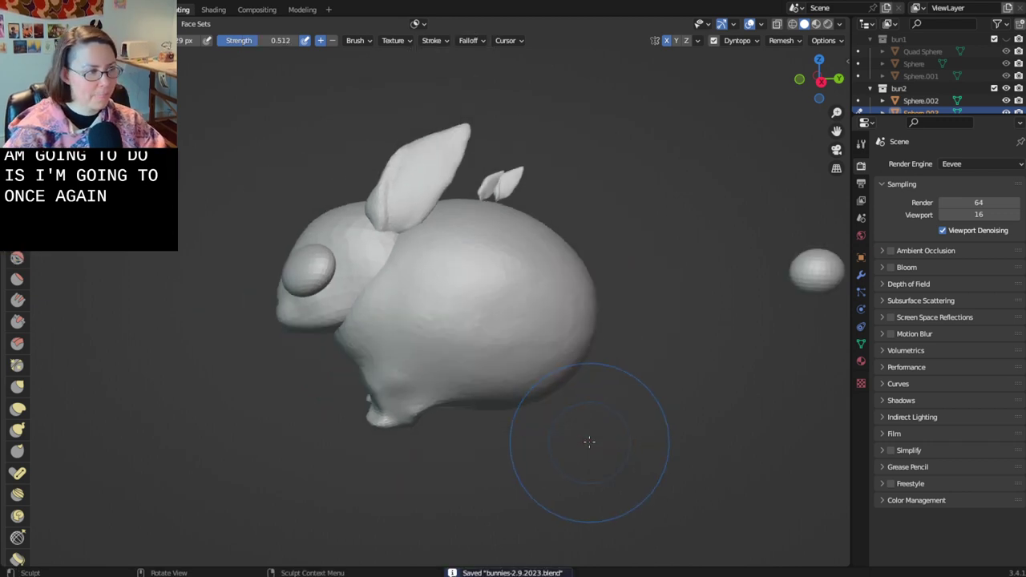
- Adjust the Draw brush's radius, set its strength to 0.800 and undo the trial stroke on the rear side of the body
mouse_move(531, 341)
mouse_down()
mouse_move(524, 366)
mouse_move(549, 359)
mouse_up()
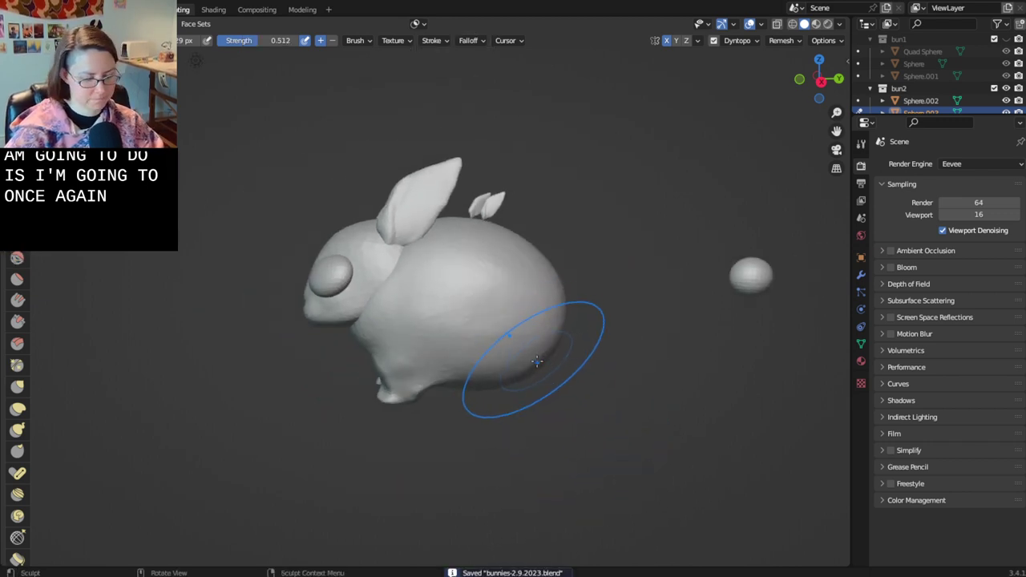
right_click(513, 357)
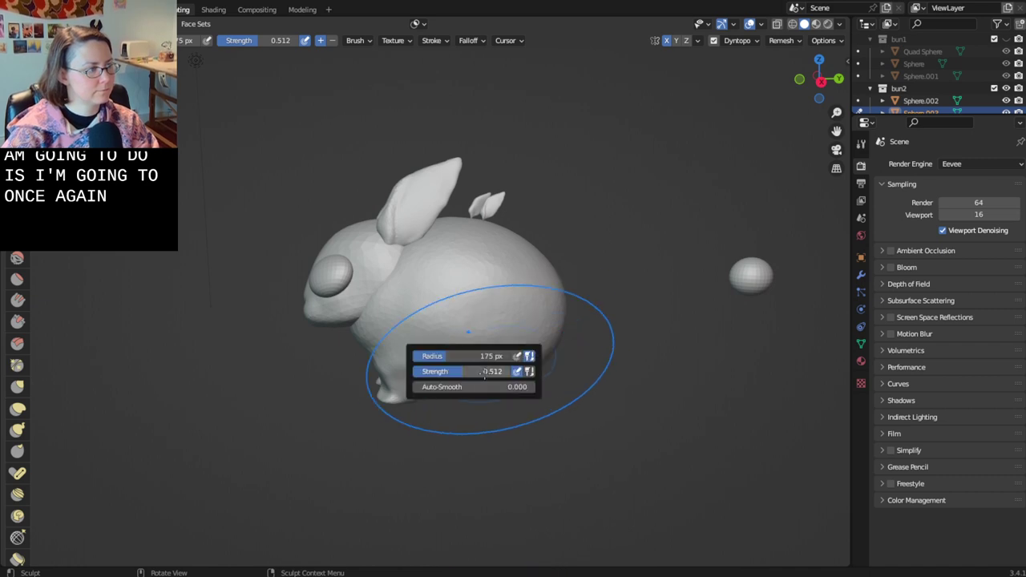
drag(491, 371, 513, 372)
mouse_move(449, 356)
mouse_down()
mouse_move(440, 355)
mouse_move(491, 371)
mouse_up()
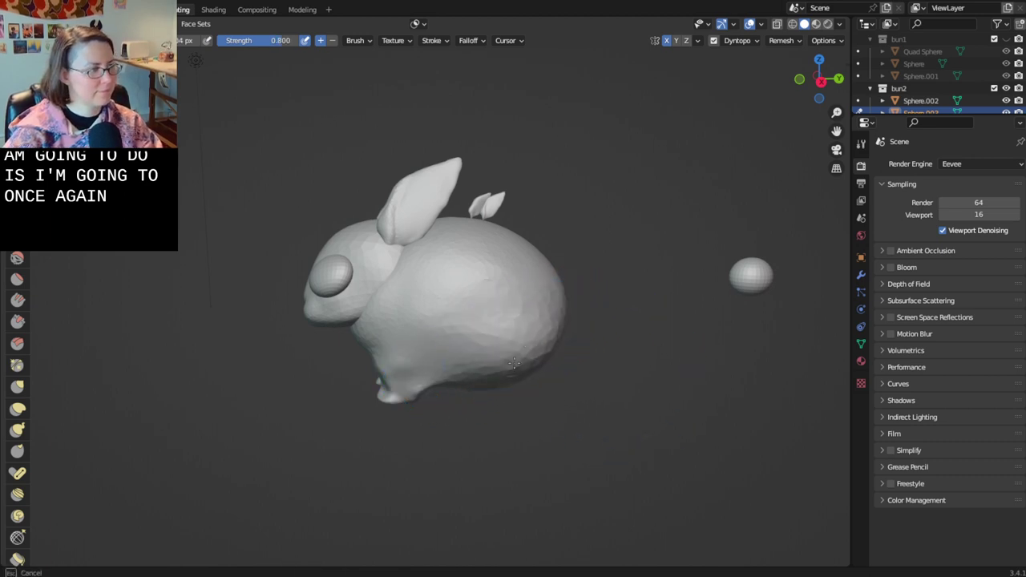
key(ctrl+z)
- Build up a rounded haunch on the lower rear side of the body with the Draw brush
scroll(539, 349, up, 1)
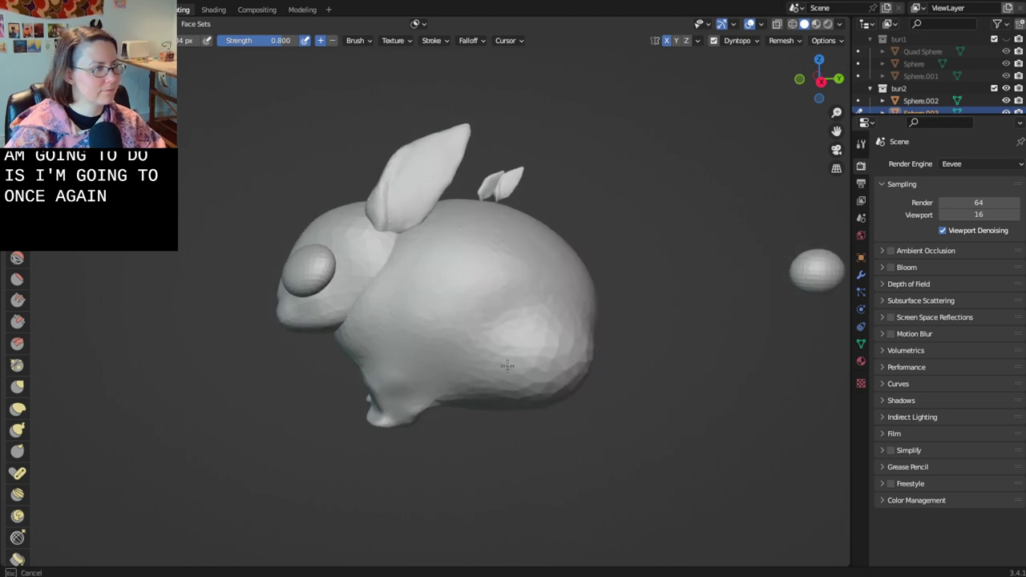
middle_drag(549, 345, 589, 341)
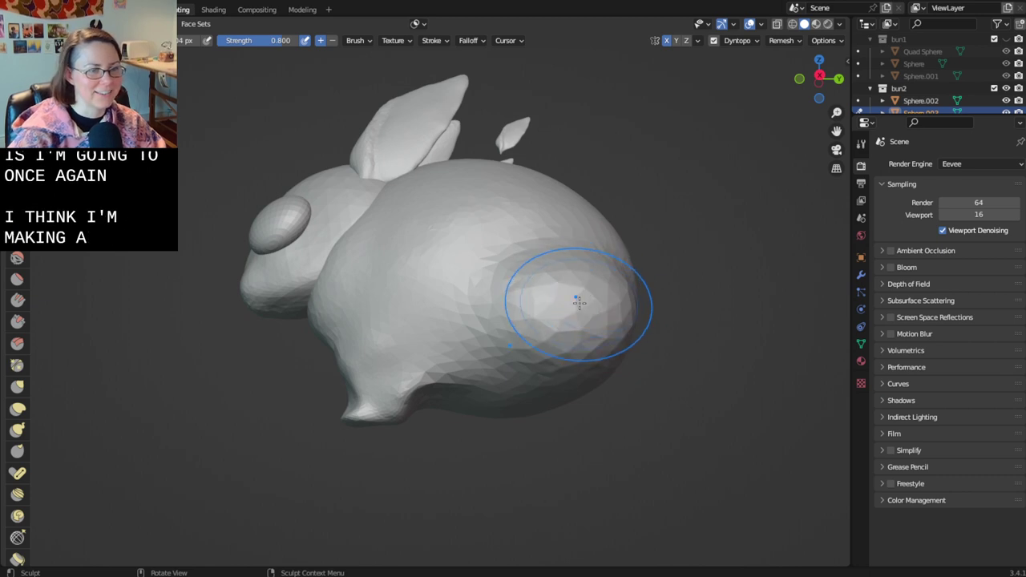
middle_drag(581, 303, 586, 310)
mouse_move(538, 298)
mouse_down()
mouse_move(538, 262)
mouse_move(583, 302)
mouse_up()
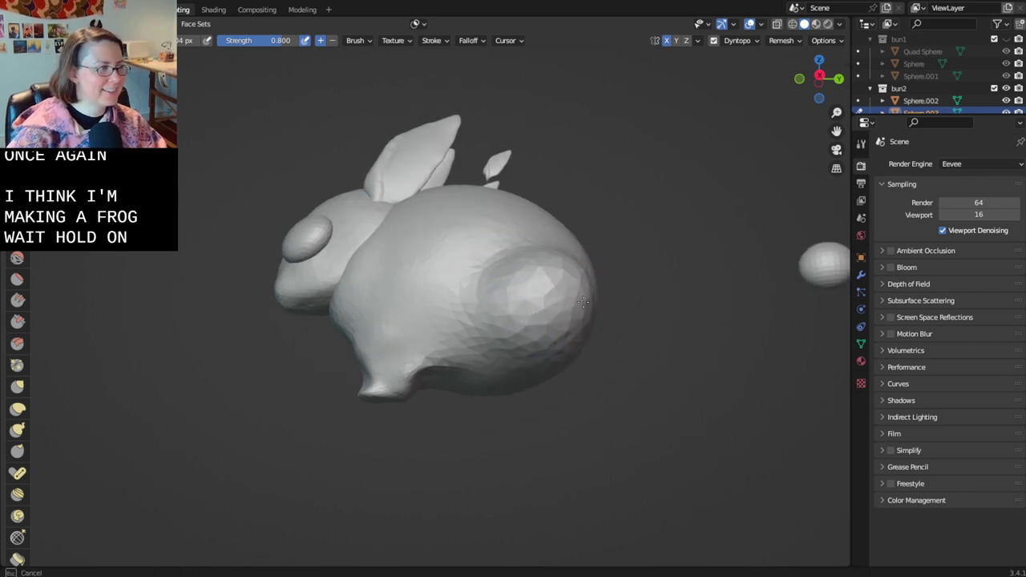
middle_drag(497, 307, 550, 377)
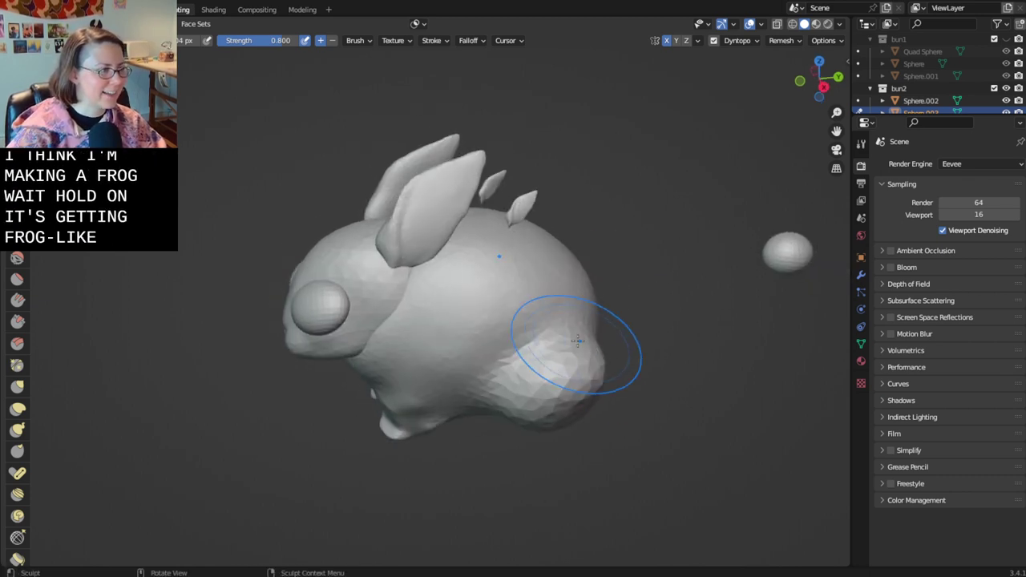
- Smooth the surface of the haunch to blend it into the body
middle_drag(565, 432, 595, 378)
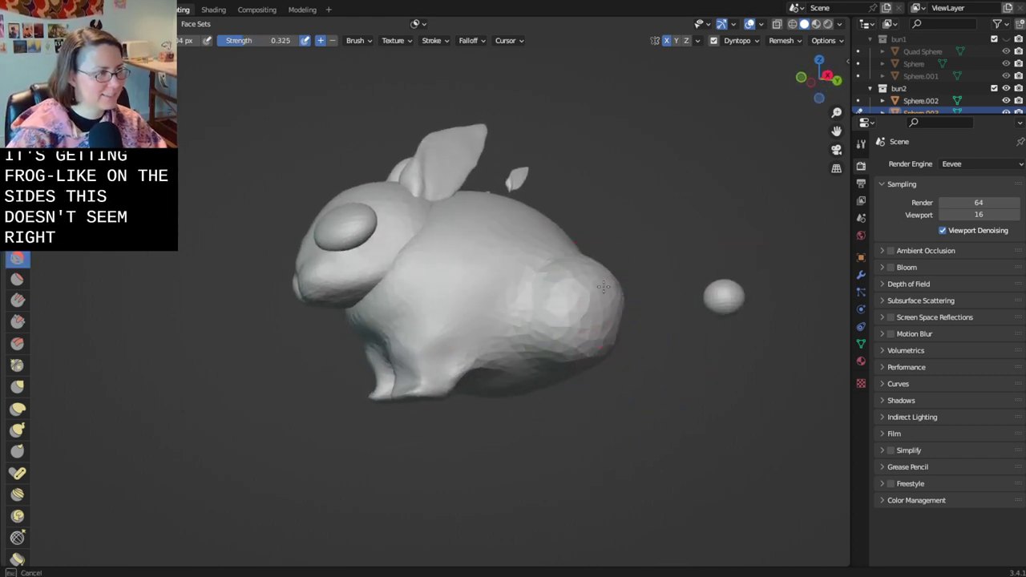
mouse_move(604, 286)
middle_down()
mouse_move(568, 309)
mouse_move(650, 412)
middle_up()
scroll(647, 408, up, 5)
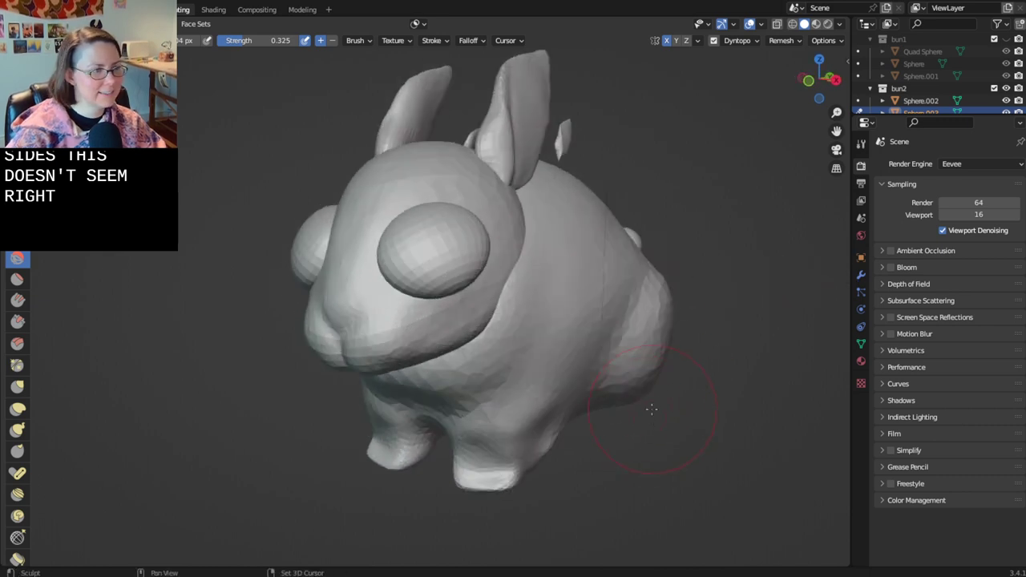
- Try to pull a back leg down from the underside of the haunch with the Grab brush
scroll(597, 296, up, 3)
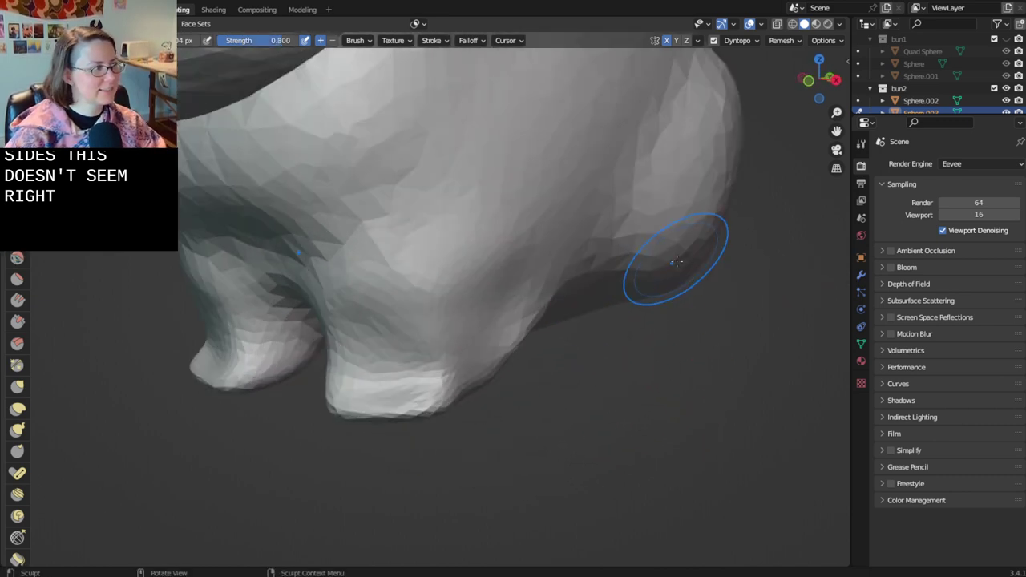
mouse_move(675, 259)
middle_down()
mouse_move(641, 286)
mouse_move(617, 287)
middle_up()
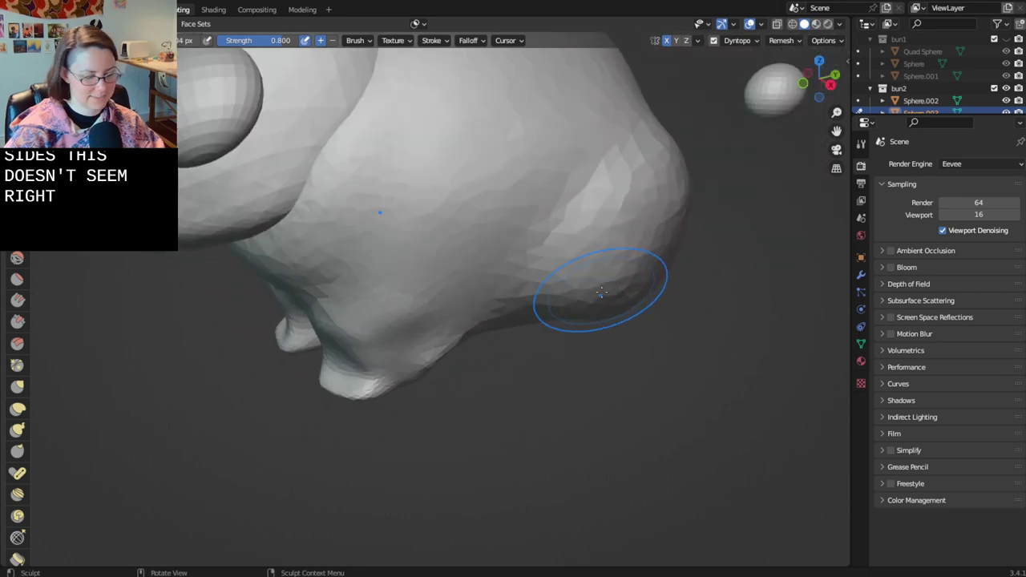
key(g)
scroll(598, 302, up, 1)
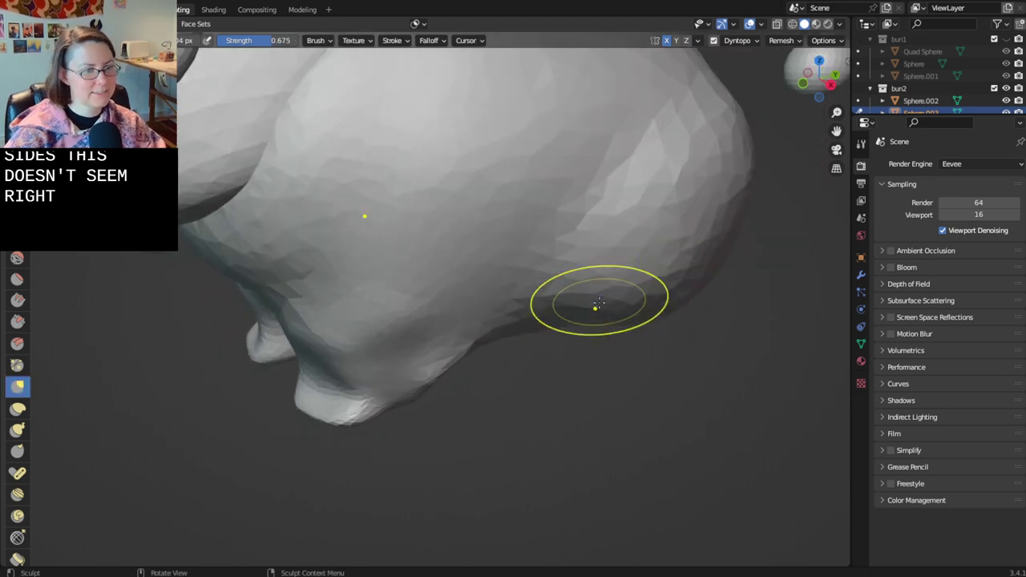
middle_drag(632, 299, 611, 317)
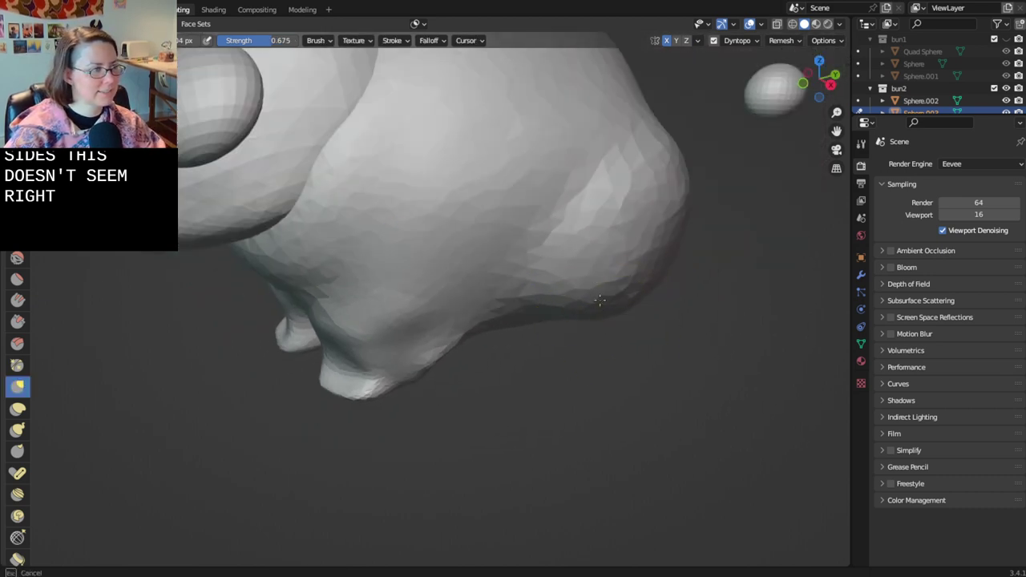
mouse_move(563, 354)
middle_down()
mouse_move(545, 377)
mouse_move(605, 340)
mouse_move(561, 366)
middle_up()
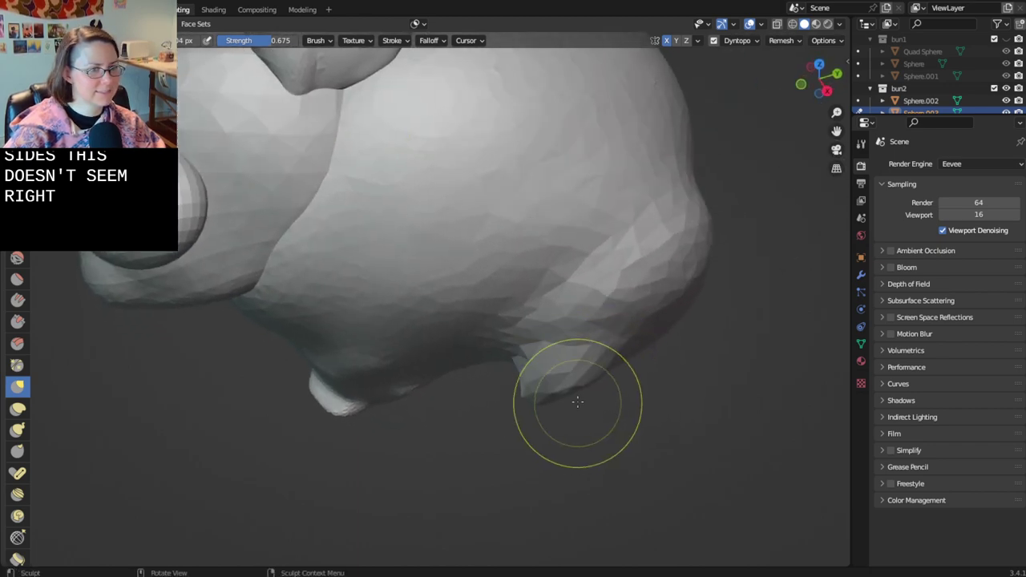
middle_drag(577, 401, 579, 351)
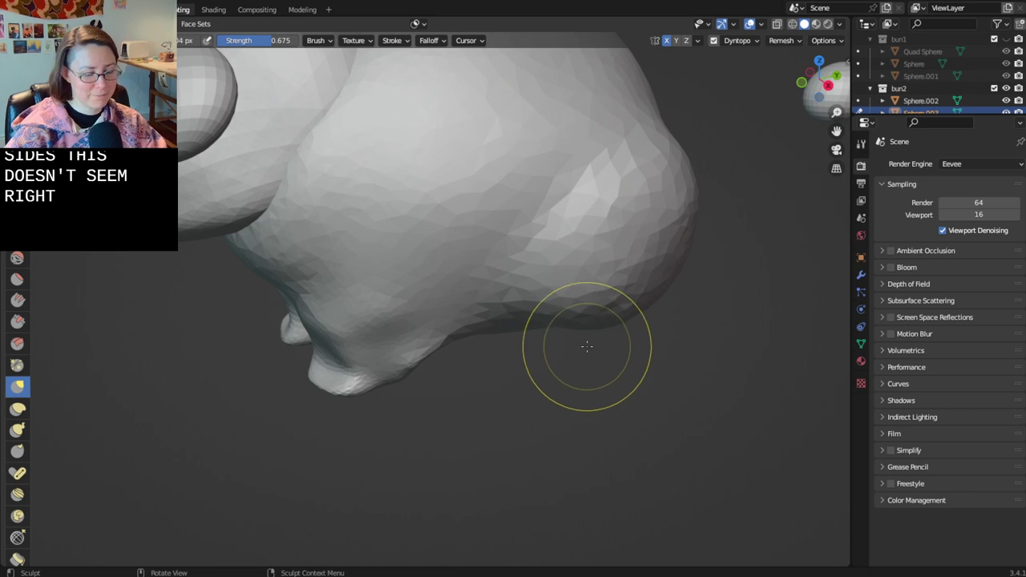
- Enlarge the Grab brush to 138 px and pull the haunch's underside down and forward into a back leg
key(bracketright)
mouse_move(596, 316)
middle_down()
mouse_move(606, 344)
mouse_move(577, 329)
middle_up()
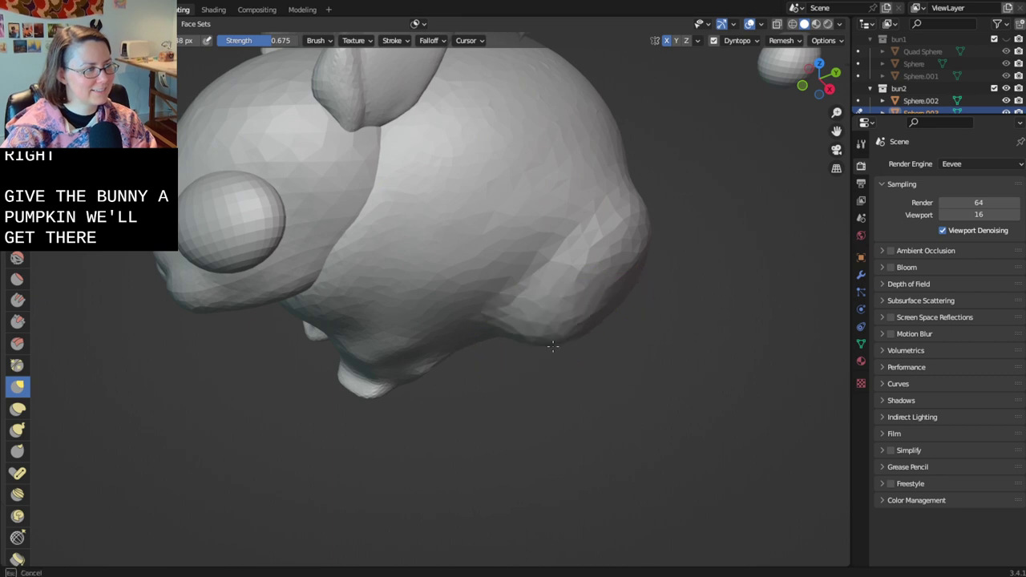
drag(553, 346, 487, 417)
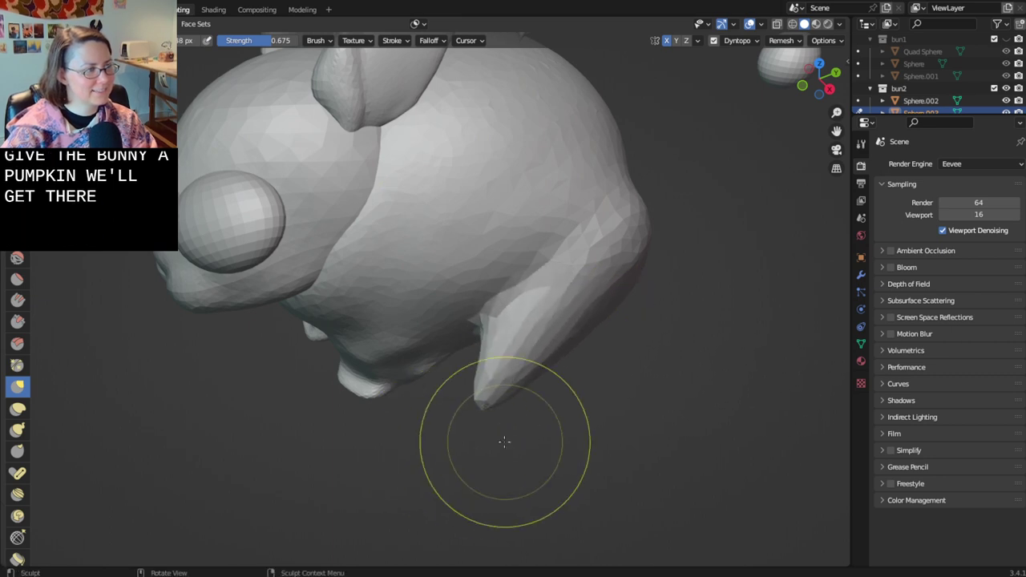
mouse_move(505, 441)
middle_down()
mouse_move(481, 362)
mouse_move(486, 346)
middle_up()
- Fill out the haunch and back leg using the Draw brush at strength 0.506, and save the file
key(x)
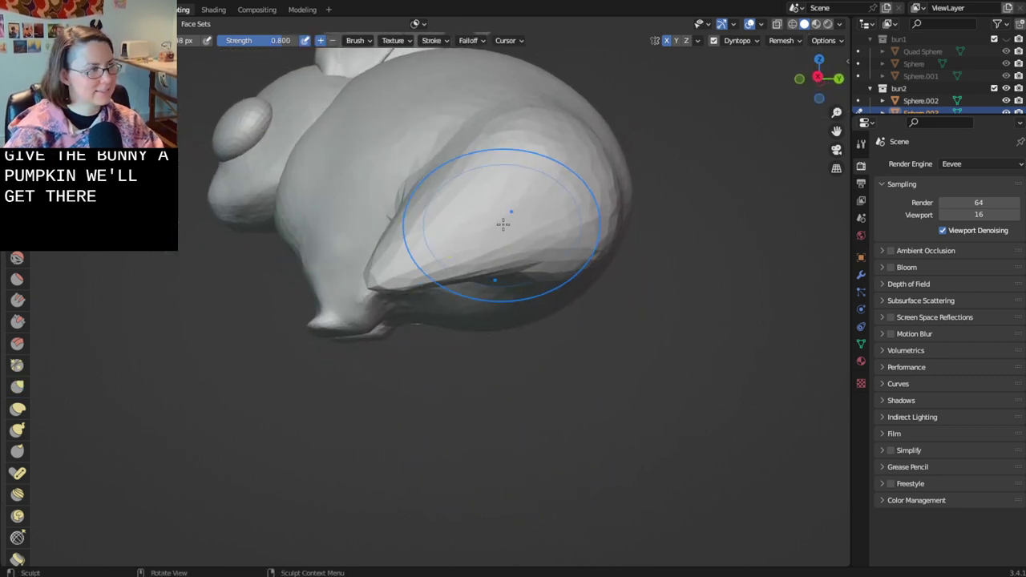
scroll(503, 216, up, 5)
right_click(584, 337)
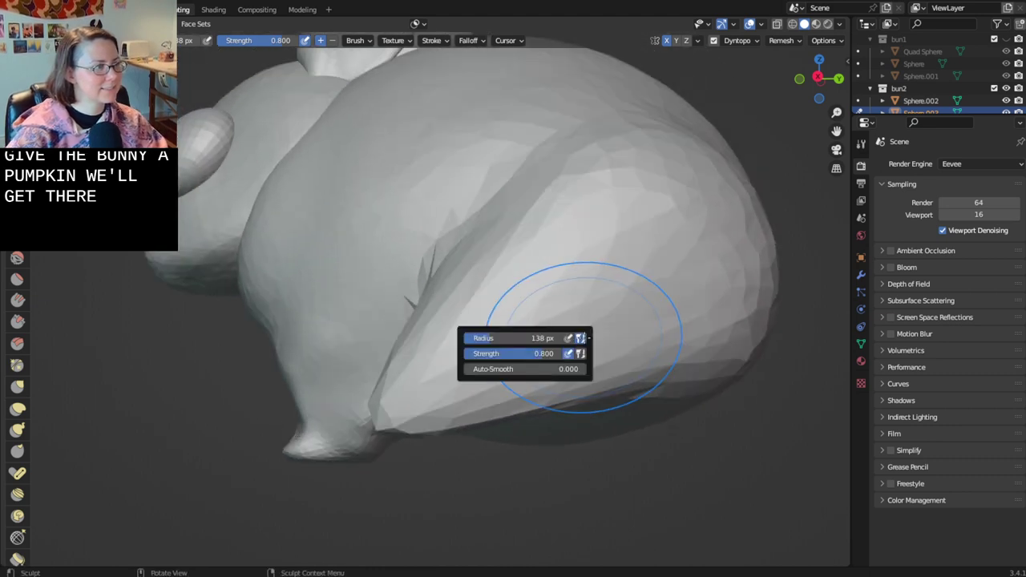
drag(623, 264, 567, 256)
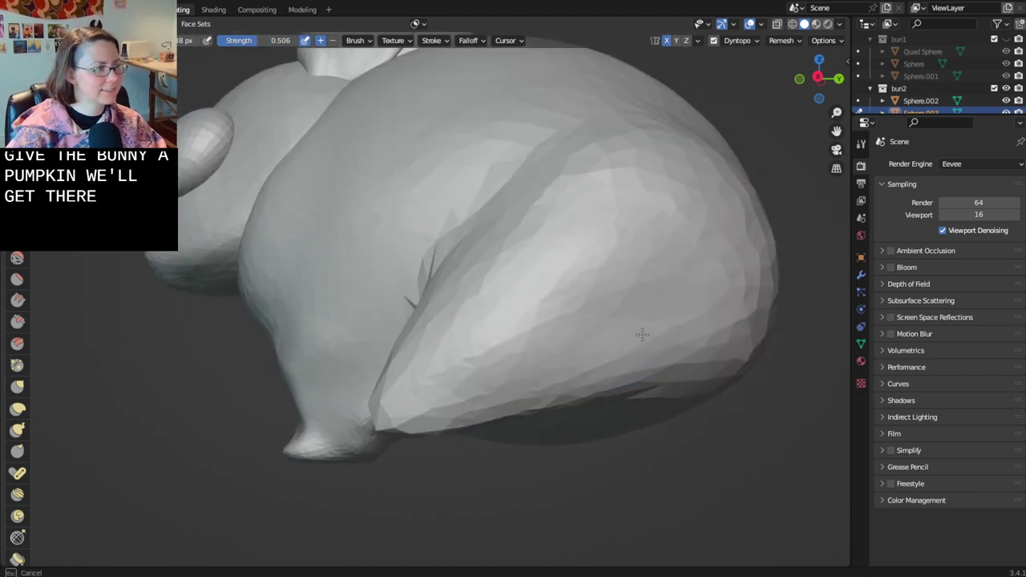
drag(642, 335, 690, 335)
drag(691, 335, 521, 341)
drag(625, 215, 436, 315)
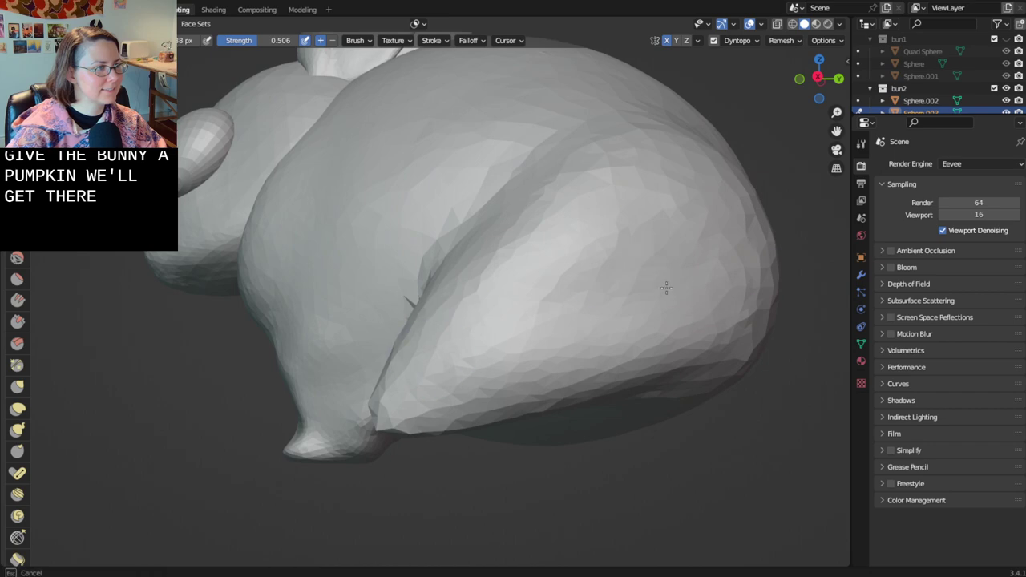
drag(666, 288, 561, 352)
mouse_move(424, 353)
middle_down()
mouse_move(592, 357)
mouse_move(593, 369)
mouse_move(617, 369)
mouse_move(593, 393)
mouse_move(681, 383)
mouse_move(455, 383)
mouse_move(461, 351)
middle_up()
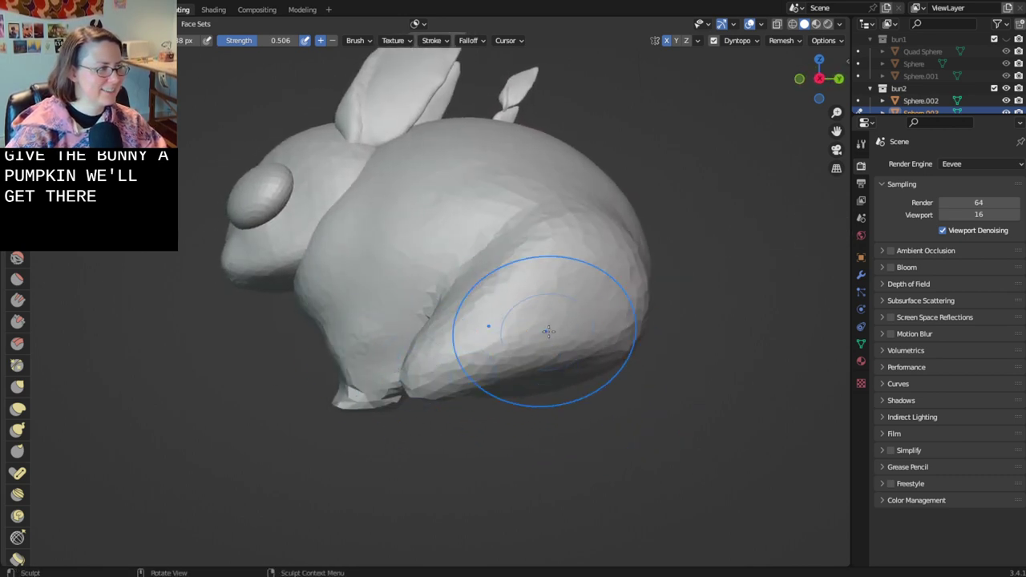
scroll(668, 216, down, 2)
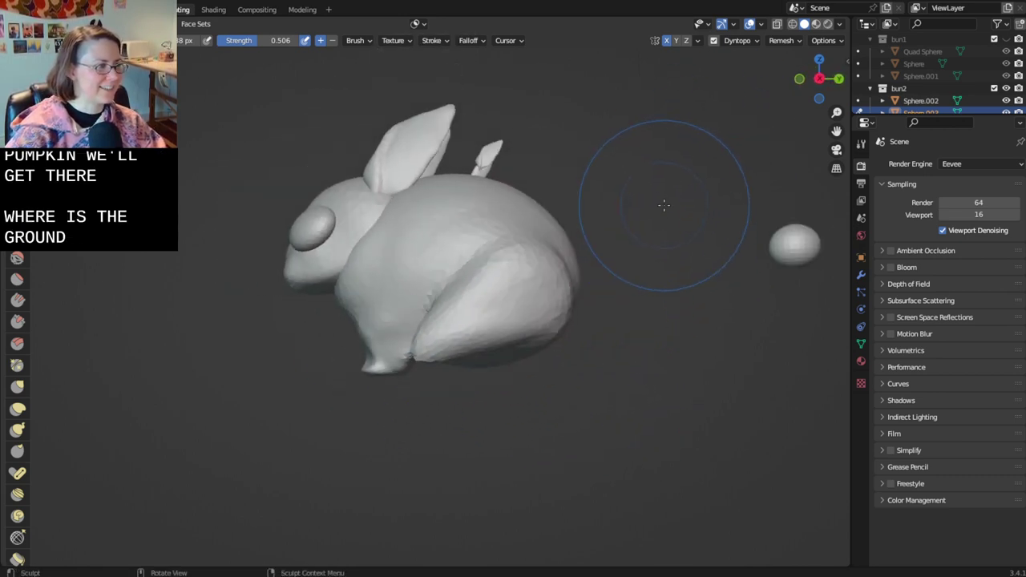
middle_drag(664, 183, 615, 296)
scroll(527, 393, up, 3)
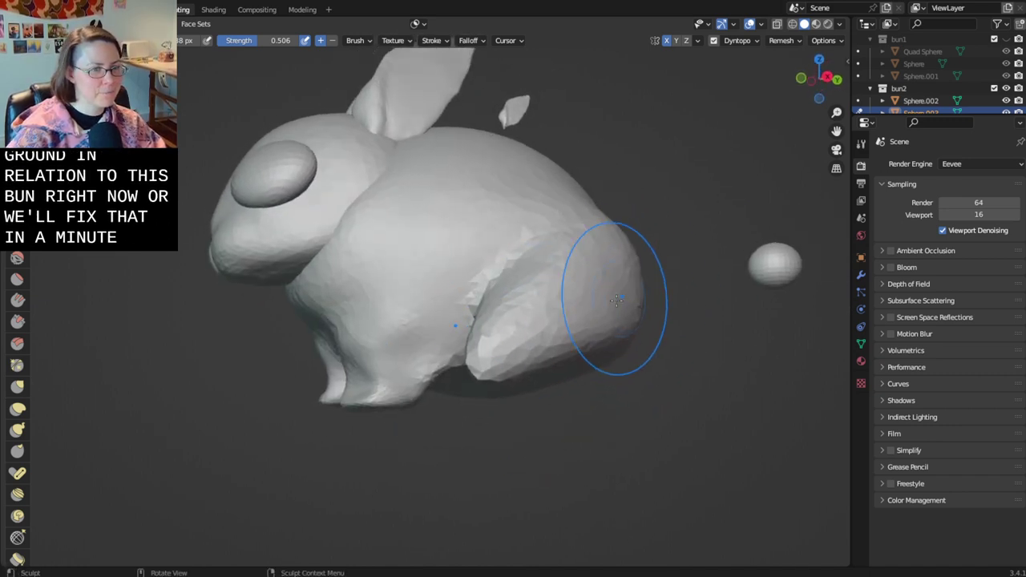
key(ctrl+s)
- Pull the haunch's underside down towards the level of the front feet and round out the back leg with the Grab brush
scroll(639, 336, down, 3)
mouse_move(647, 345)
middle_down()
mouse_move(589, 369)
mouse_move(535, 327)
middle_up()
key(s)
scroll(556, 355, down, 2)
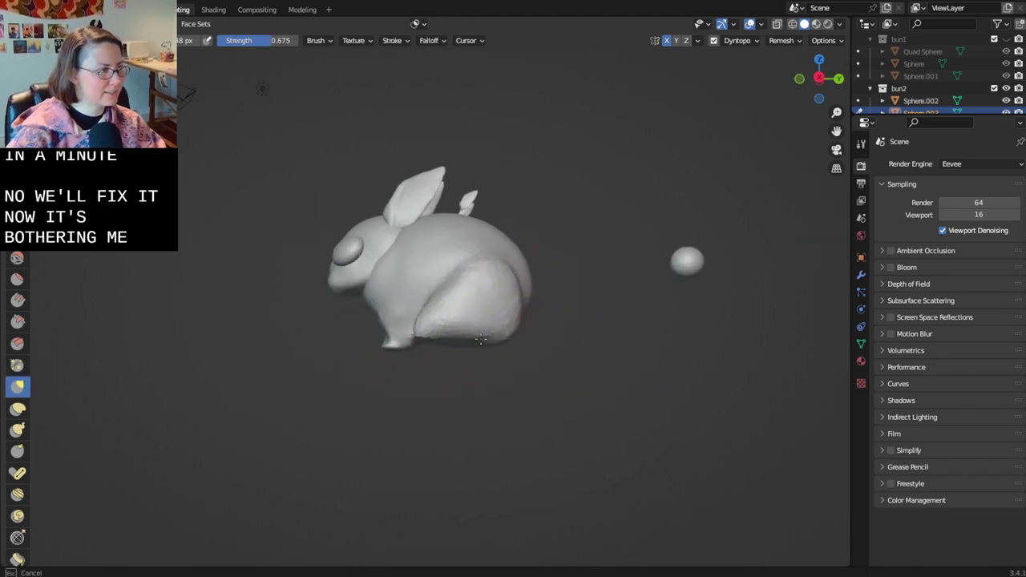
mouse_move(483, 345)
middle_down()
mouse_move(469, 321)
mouse_move(500, 327)
middle_up()
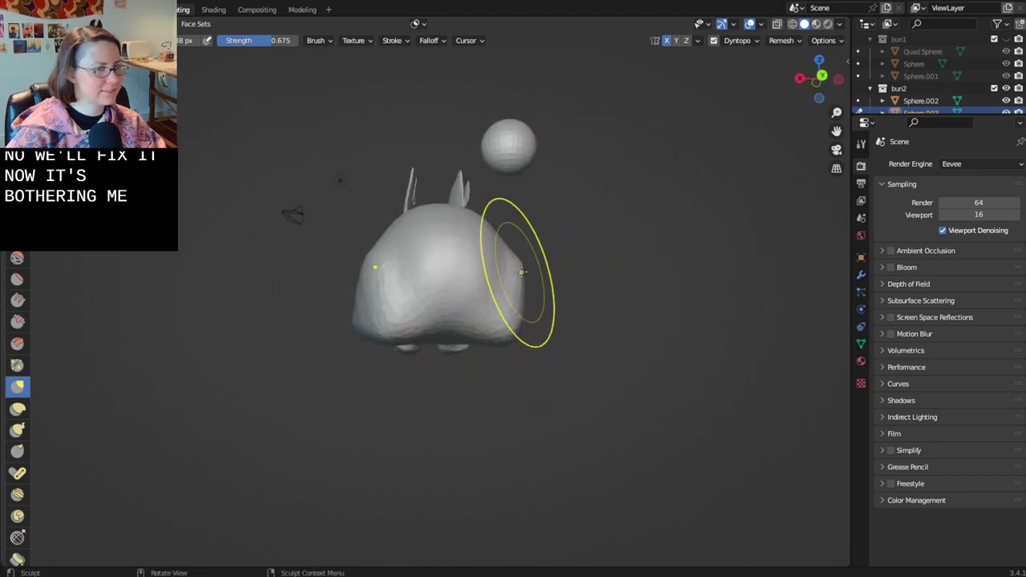
middle_drag(521, 272, 510, 306)
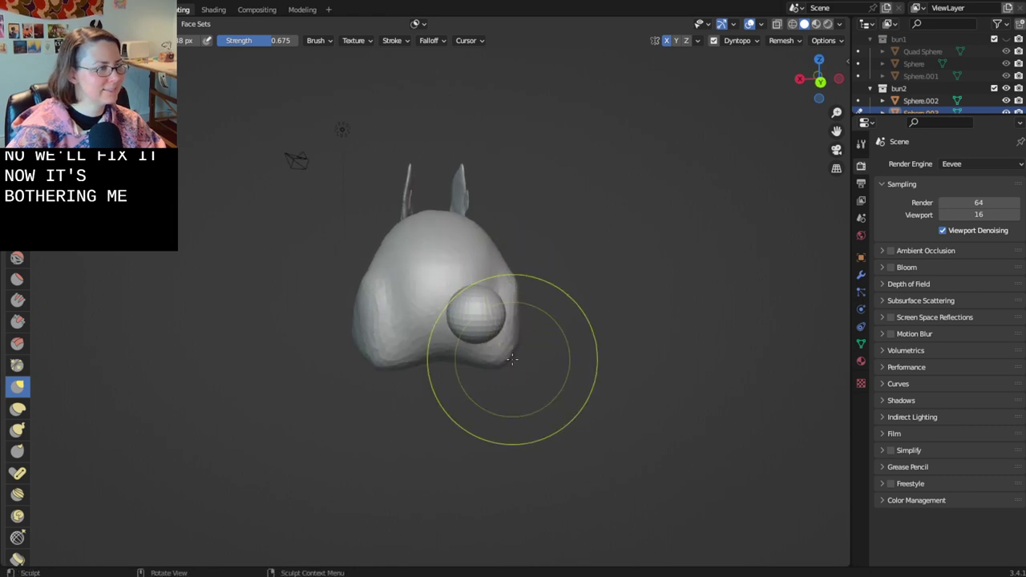
mouse_move(496, 360)
middle_down()
mouse_move(706, 362)
mouse_move(625, 369)
mouse_move(589, 398)
mouse_move(513, 389)
mouse_move(504, 371)
middle_up()
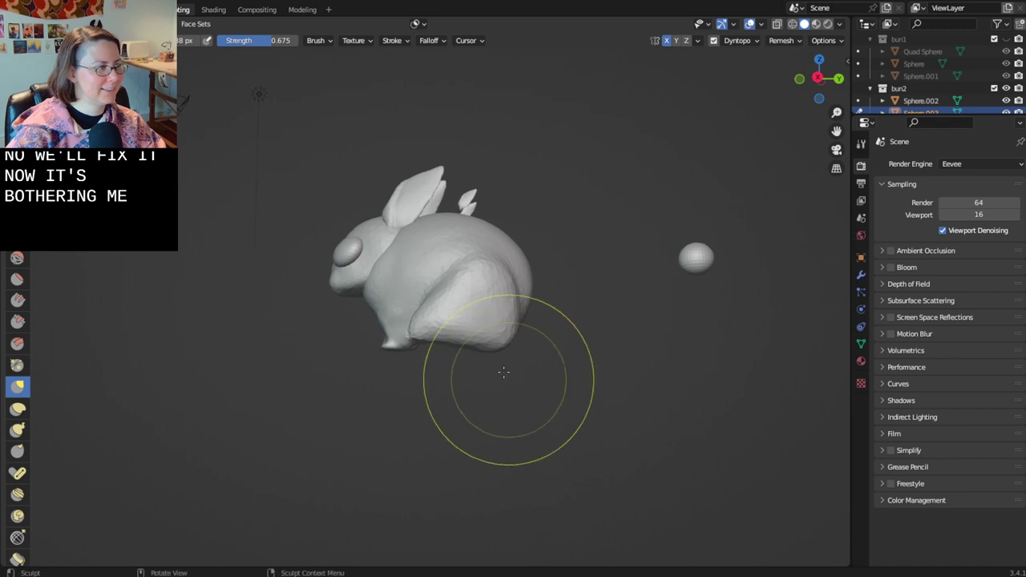
mouse_move(431, 350)
middle_down()
mouse_move(481, 377)
mouse_move(593, 393)
mouse_move(591, 411)
mouse_move(521, 424)
mouse_move(508, 390)
mouse_move(534, 377)
middle_up()
scroll(593, 394, up, 4)
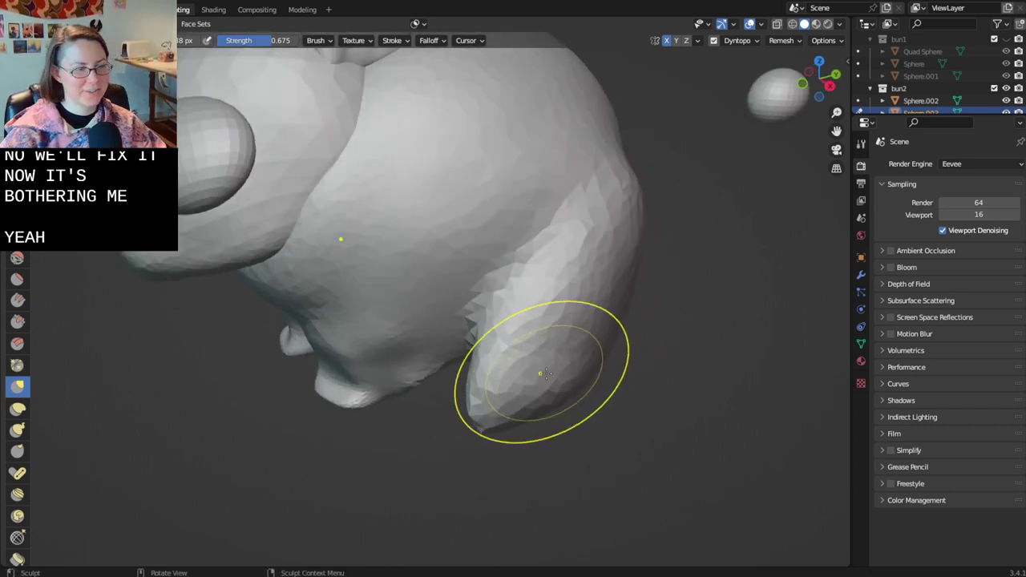
scroll(545, 376, down, 4)
mouse_move(509, 390)
middle_down()
mouse_move(521, 391)
mouse_move(541, 361)
mouse_move(519, 361)
mouse_move(559, 427)
middle_up()
- Add volume to the underside of the haunch with an enlarged Draw brush and save the file
key(x)
mouse_move(560, 346)
middle_down()
mouse_move(426, 279)
mouse_move(462, 348)
mouse_move(472, 326)
mouse_move(504, 325)
middle_up()
scroll(531, 310, up, 2)
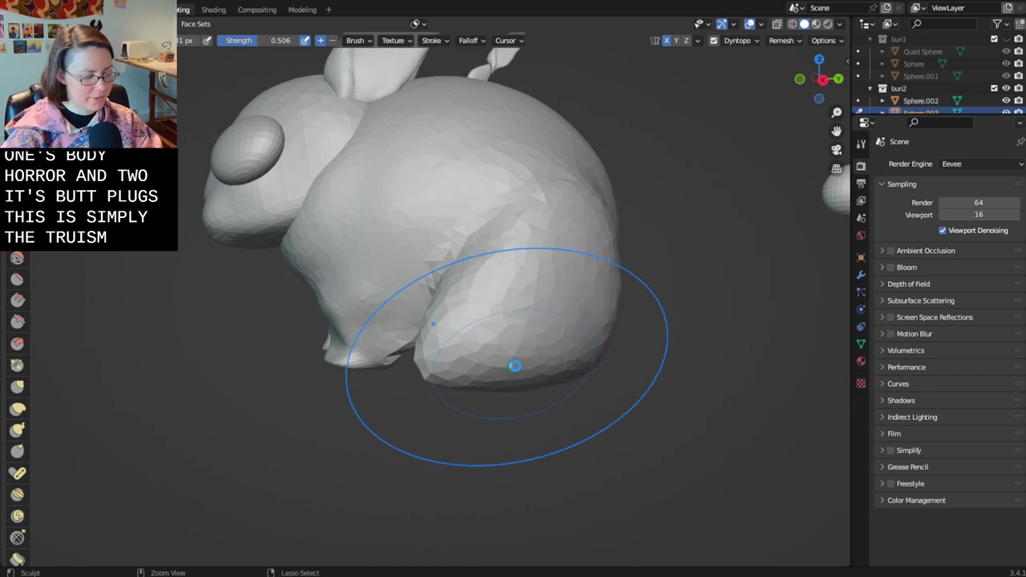
key(ctrl+s)
middle_drag(534, 366, 643, 380)
scroll(575, 383, down, 3)
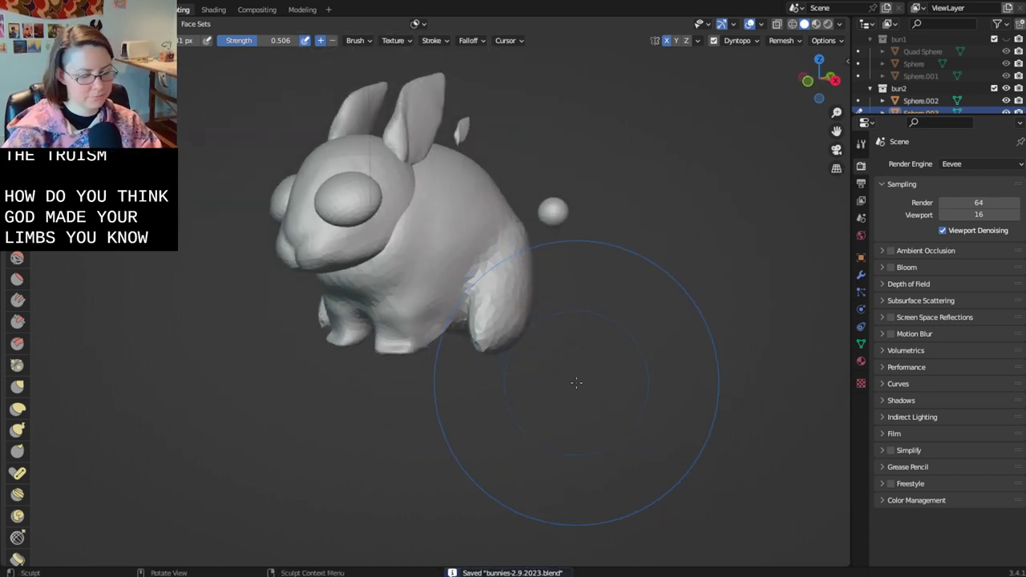
- Build up the lower front of the haunch with a smaller Draw brush at strength 0.506, undoing the stroke on its outer side
scroll(572, 380, up, 6)
shift+middle_drag(513, 319, 565, 385)
mouse_move(564, 386)
middle_down()
mouse_move(599, 361)
mouse_move(630, 378)
mouse_move(617, 410)
mouse_move(627, 406)
middle_up()
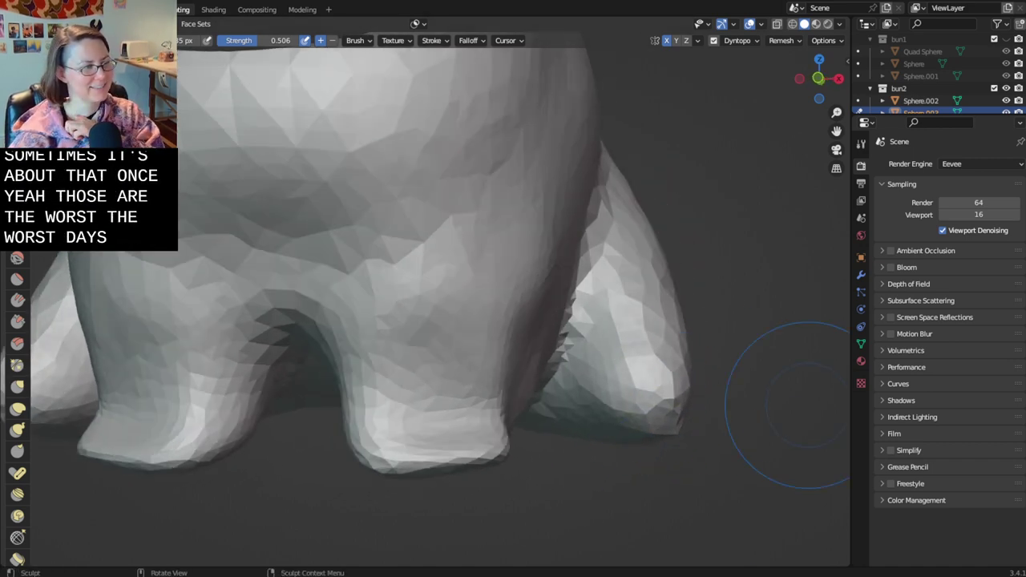
drag(659, 319, 738, 336)
key(ctrl+z)
middle_drag(743, 339, 634, 325)
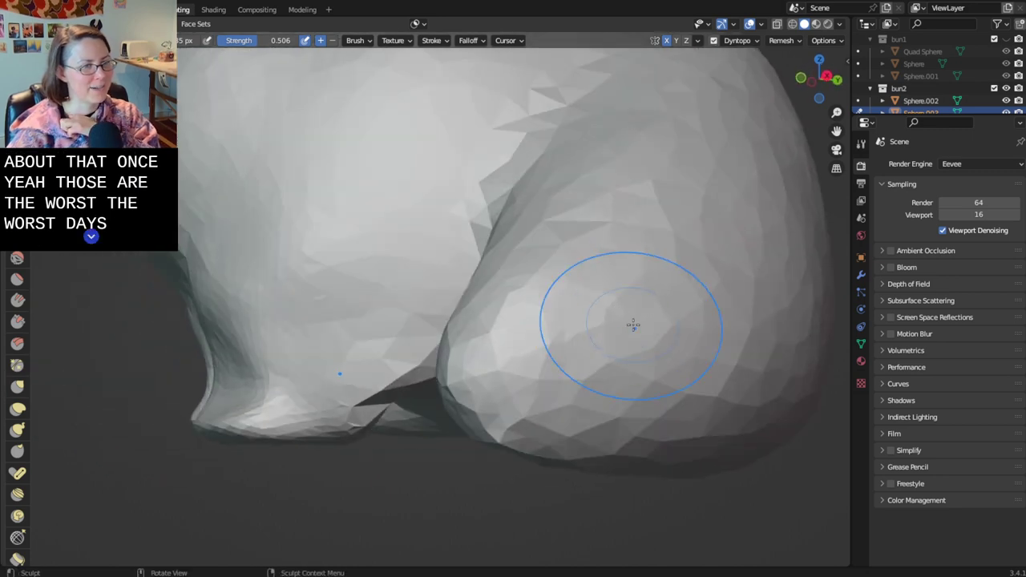
mouse_move(575, 277)
mouse_down()
mouse_move(658, 355)
mouse_move(579, 409)
mouse_up()
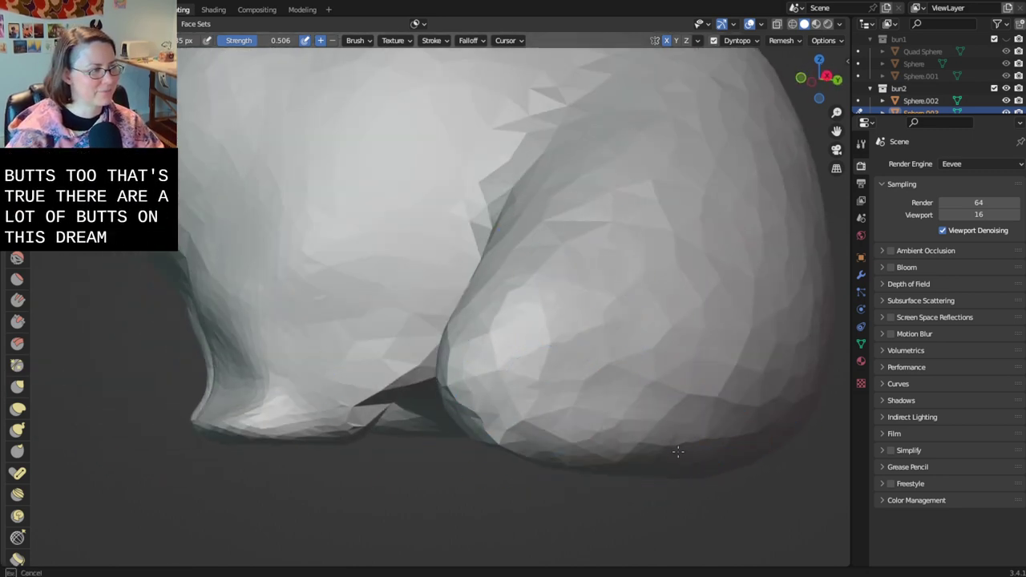
- Smooth the haunch's underside and the fold behind the front foot at strength 0.325, and save the file
middle_drag(633, 393, 593, 363)
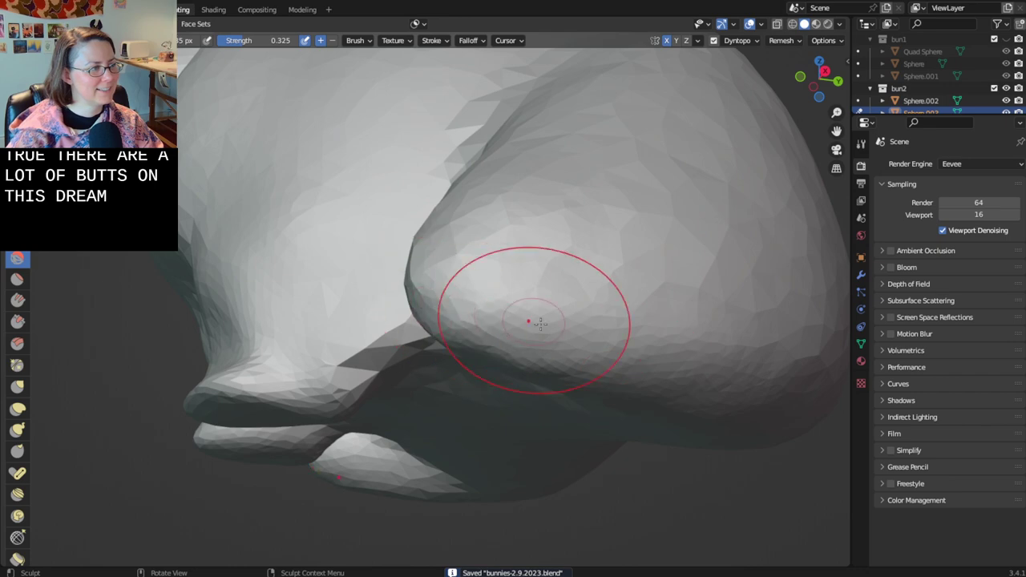
middle_drag(521, 320, 378, 378)
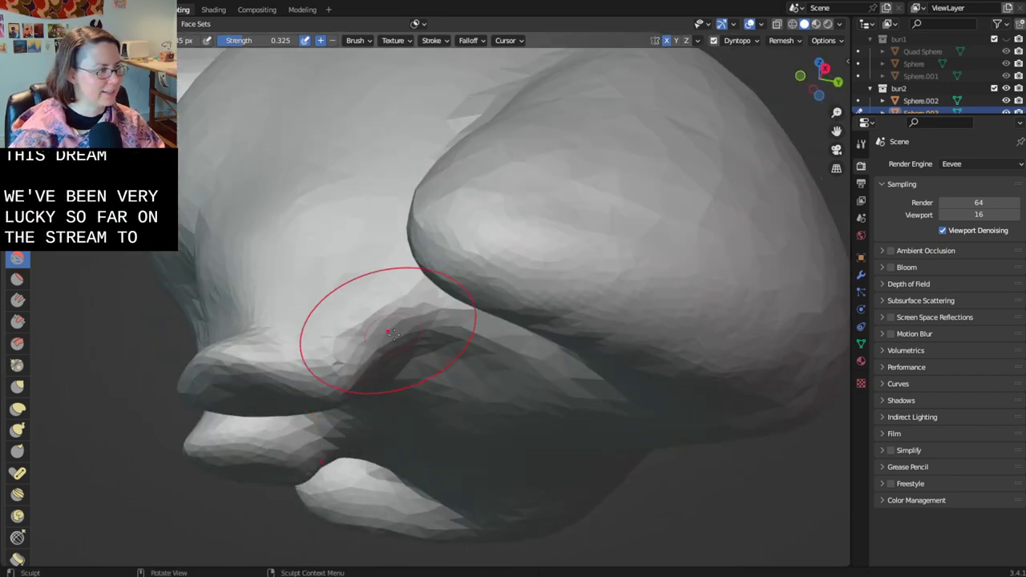
mouse_move(423, 332)
middle_down()
mouse_move(550, 412)
mouse_move(618, 335)
mouse_move(600, 437)
mouse_move(574, 456)
middle_up()
key(ctrl+s)
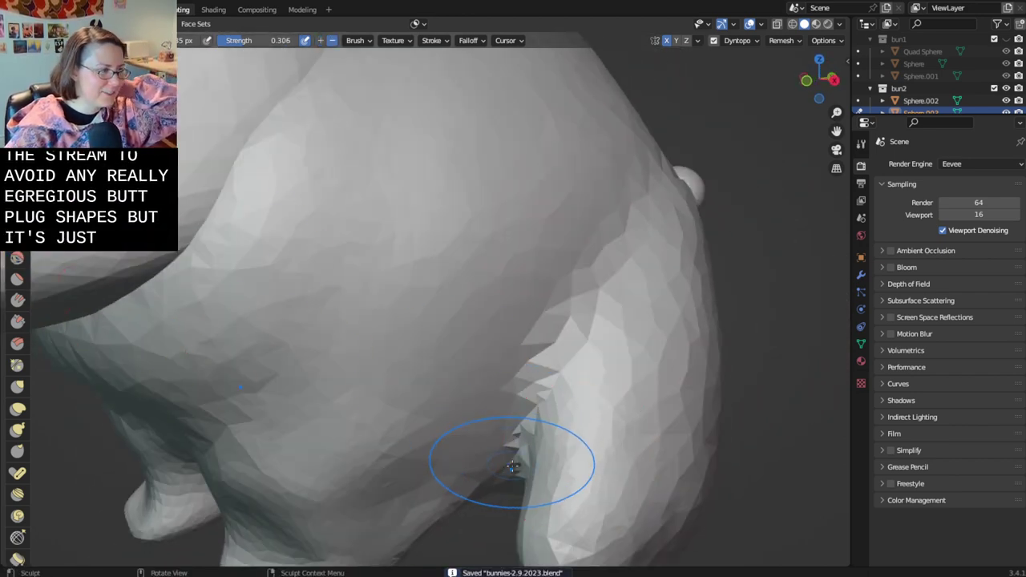
- Carve a groove between the haunch and the body with the Crease brush at strength 0.306
drag(512, 467, 606, 265)
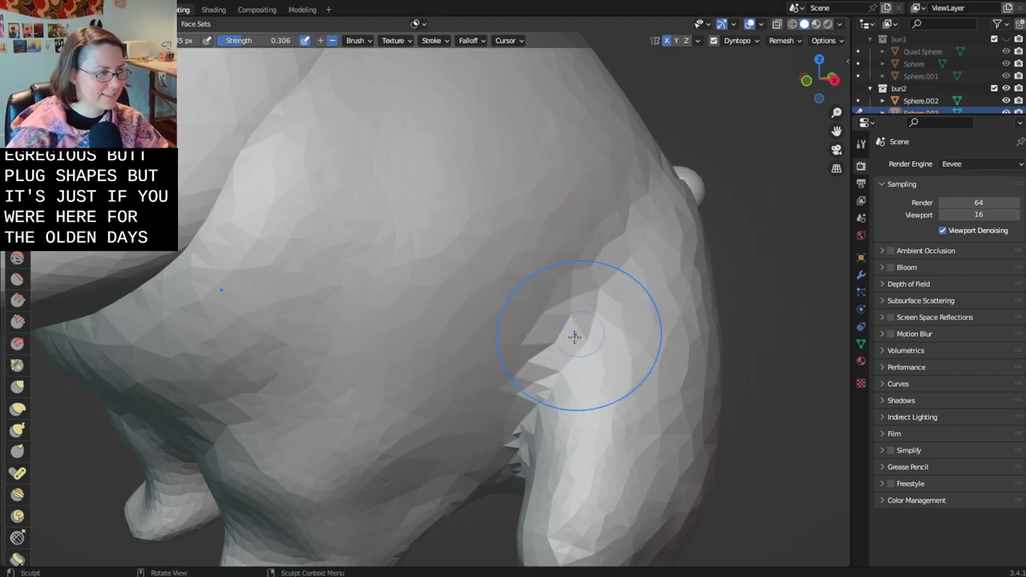
scroll(593, 383, up, 1)
shift+middle_drag(621, 389, 657, 246)
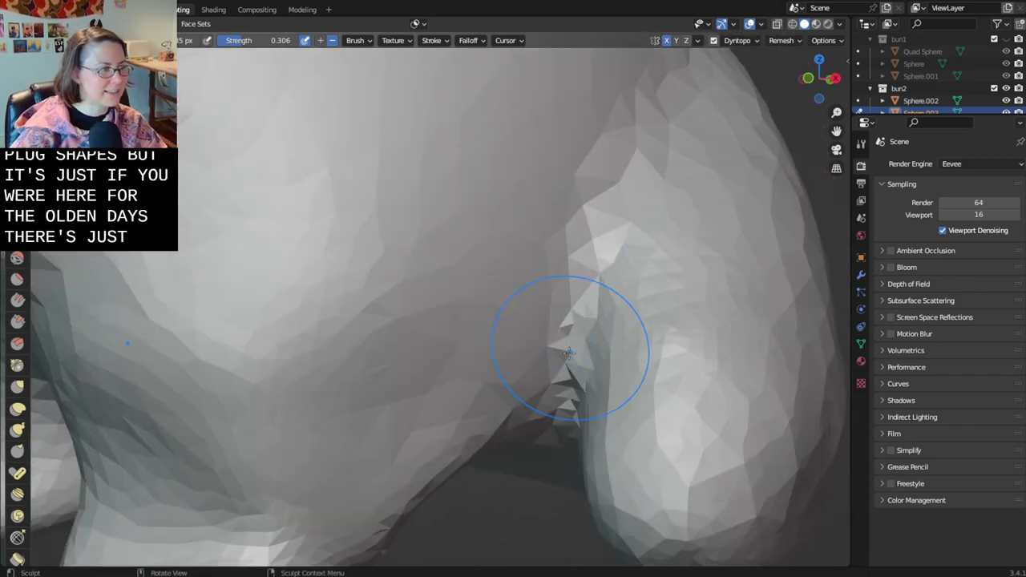
drag(568, 388, 665, 74)
- Smooth the jagged edges along the groove between haunch and body using the Smooth brush at strength 0.325
key(x)
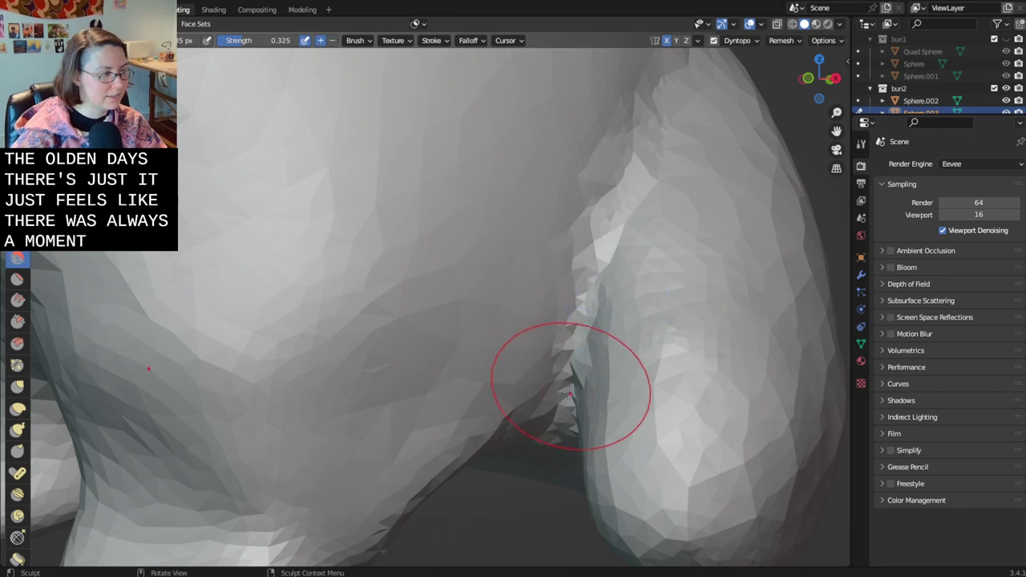
drag(583, 307, 560, 433)
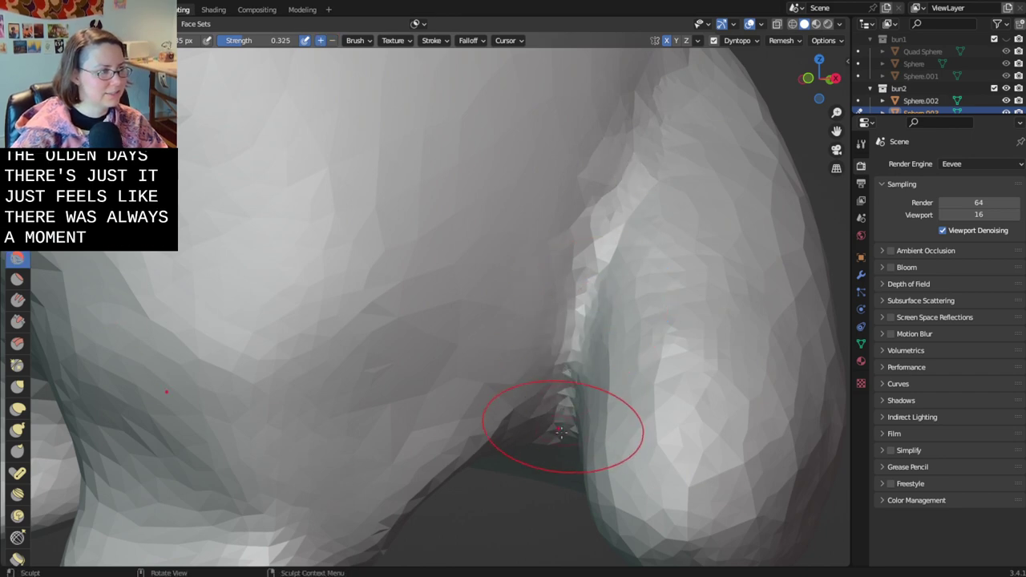
mouse_move(617, 251)
mouse_down()
mouse_move(665, 179)
mouse_move(651, 199)
mouse_up()
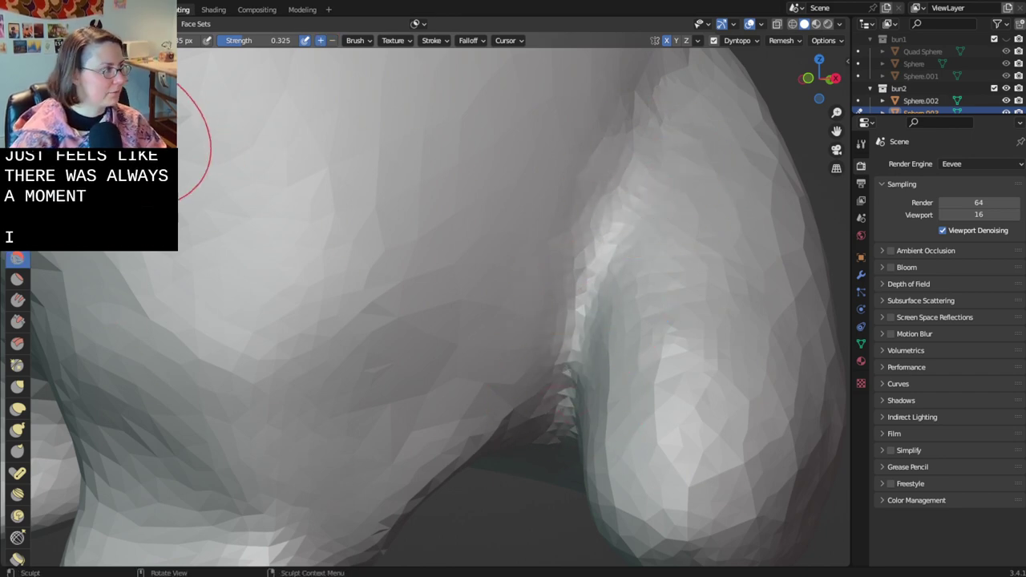
- Deepen the groove along the haunch's front edge with the Crease brush at strength 0.306 and save the file
key(shift+c)
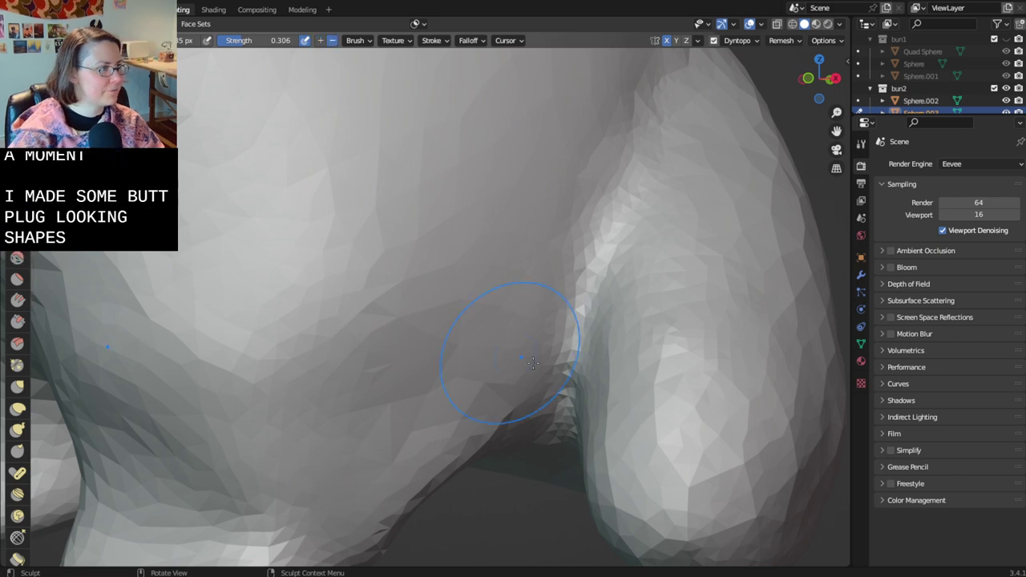
drag(543, 440, 667, 160)
shift+middle_drag(686, 152, 620, 191)
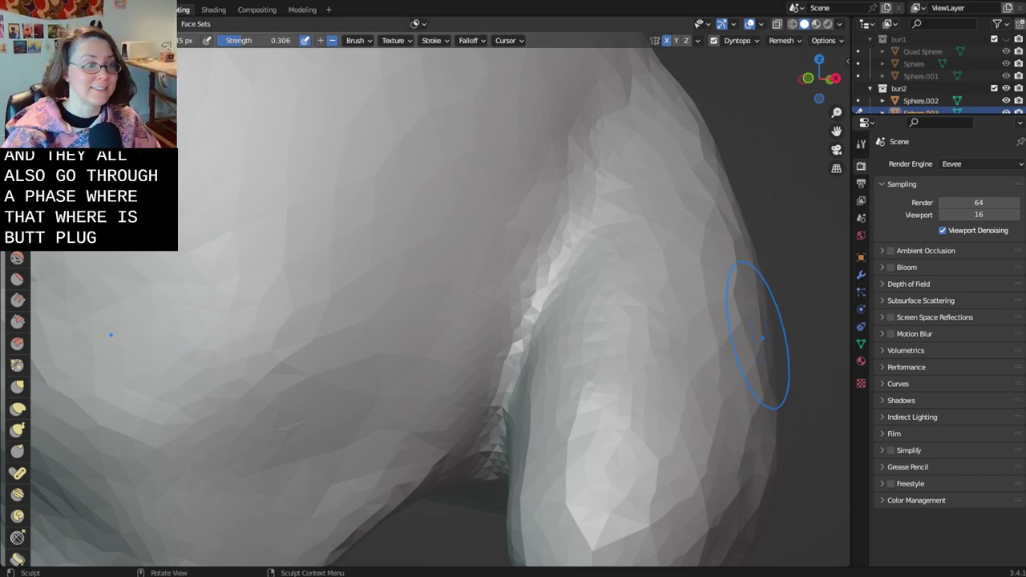
middle_drag(789, 350, 758, 351)
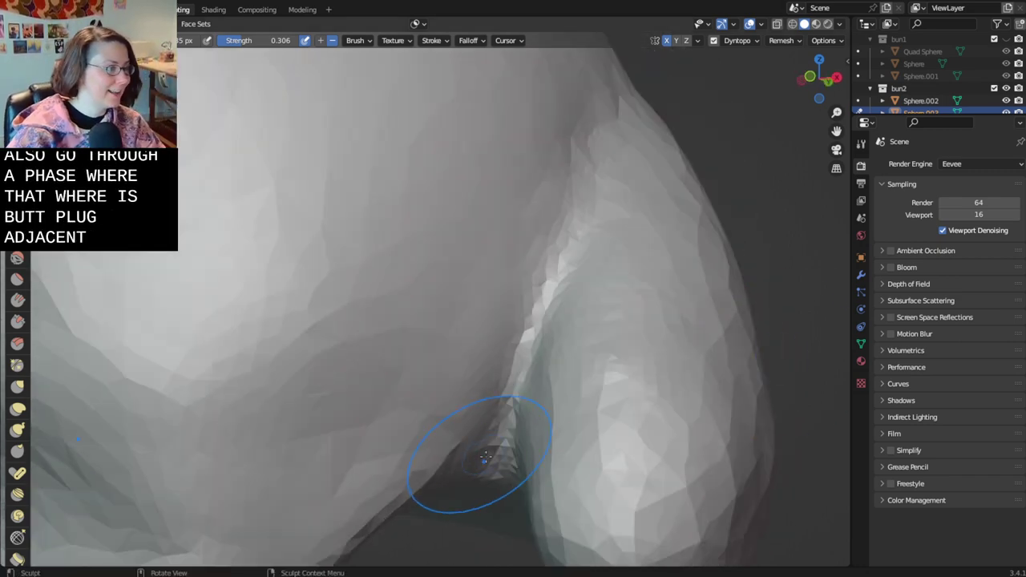
drag(486, 457, 593, 192)
scroll(626, 174, down, 4)
middle_drag(582, 195, 531, 237)
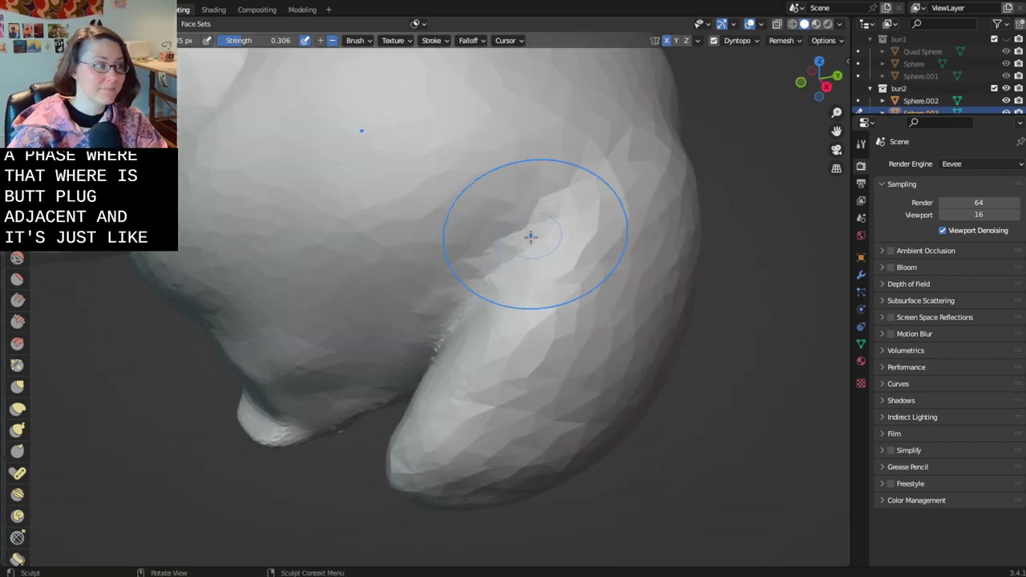
middle_drag(652, 195, 630, 179)
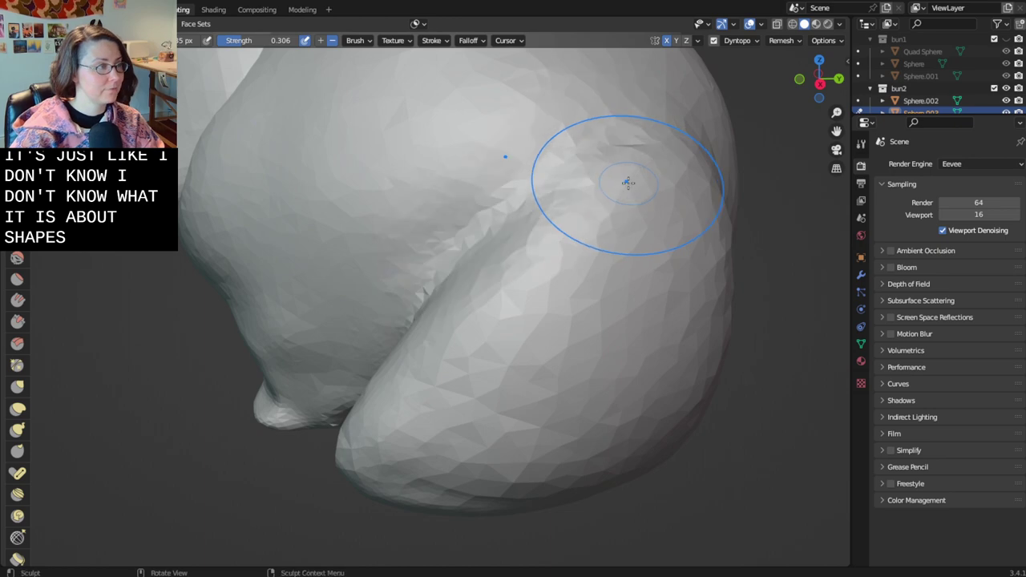
key(ctrl+s)
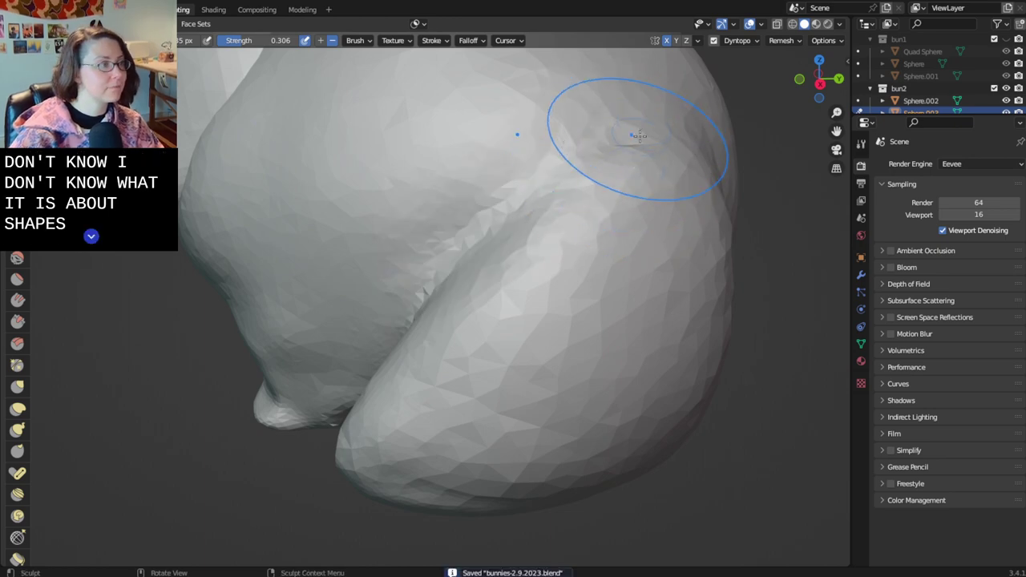
- Extend the crease along the top edge of the haunch at strength 0.306, smooth the groove at strength 0.325, and save the file
mouse_move(637, 133)
middle_down()
mouse_move(664, 286)
mouse_move(587, 330)
mouse_move(678, 316)
middle_up()
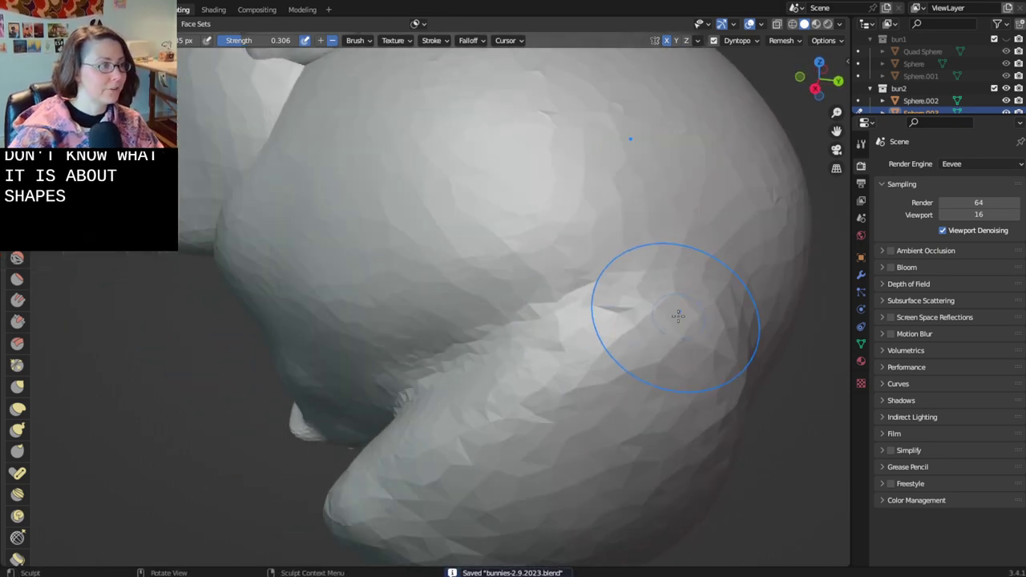
mouse_move(687, 295)
mouse_down()
mouse_move(670, 284)
mouse_move(595, 300)
mouse_up()
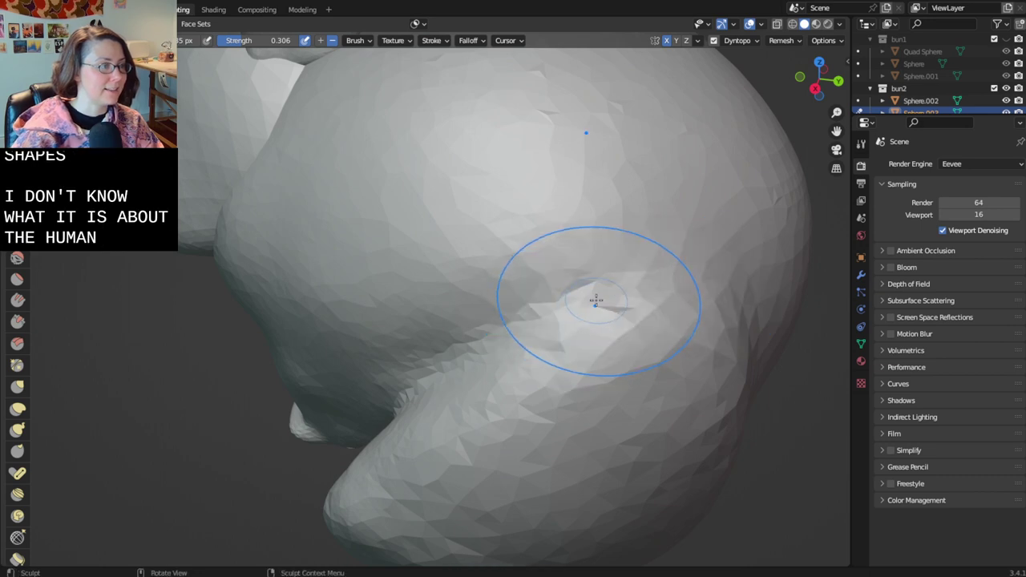
mouse_move(610, 290)
middle_down()
mouse_move(628, 286)
mouse_move(493, 384)
middle_up()
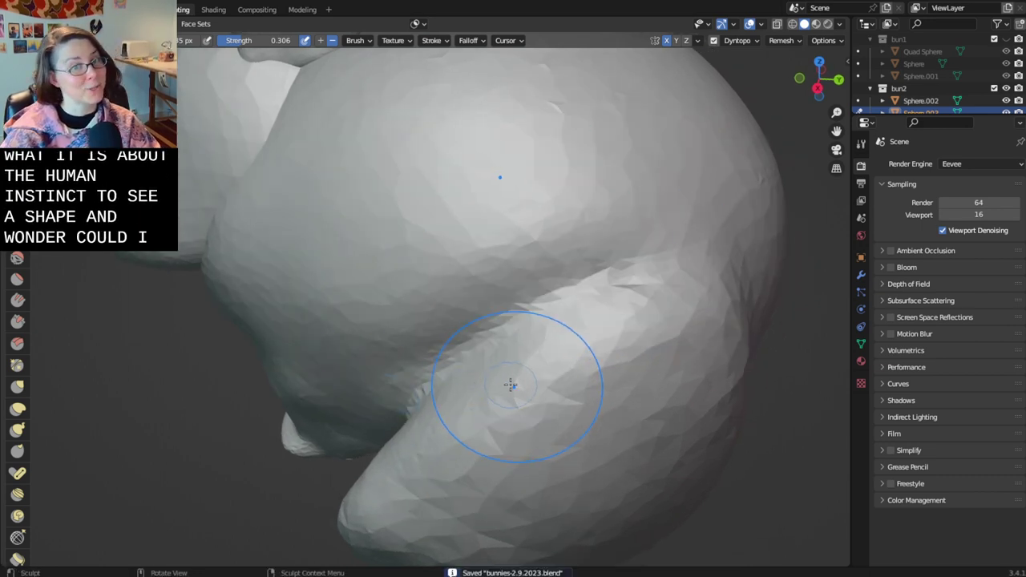
scroll(513, 385, up, 3)
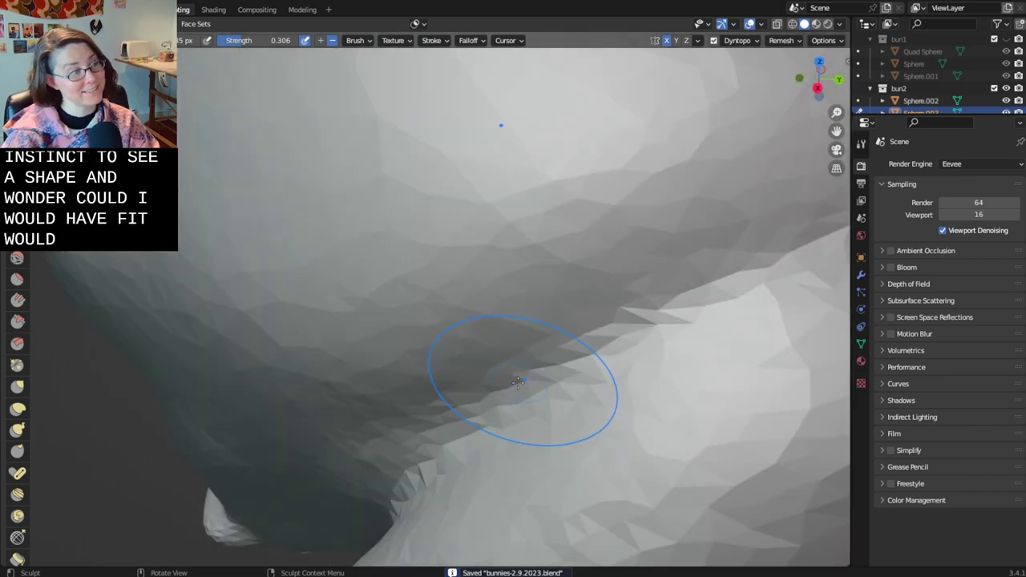
middle_drag(525, 380, 551, 366)
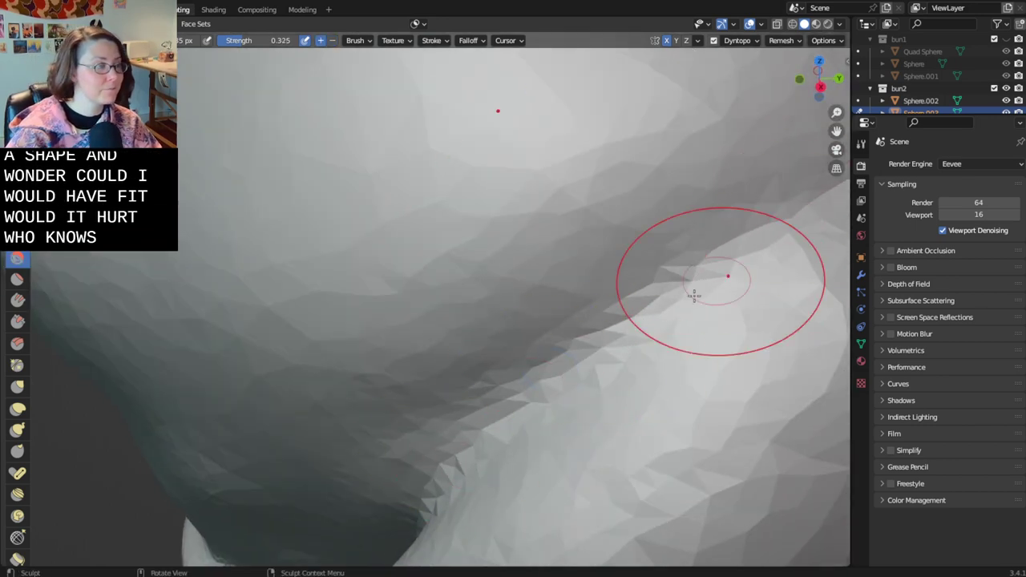
mouse_move(694, 286)
middle_down()
mouse_move(671, 270)
mouse_move(687, 321)
mouse_move(672, 341)
mouse_move(480, 339)
mouse_move(508, 321)
middle_up()
scroll(673, 293, down, 6)
key(ctrl+s)
scroll(509, 321, up, 3)
scroll(436, 309, up, 2)
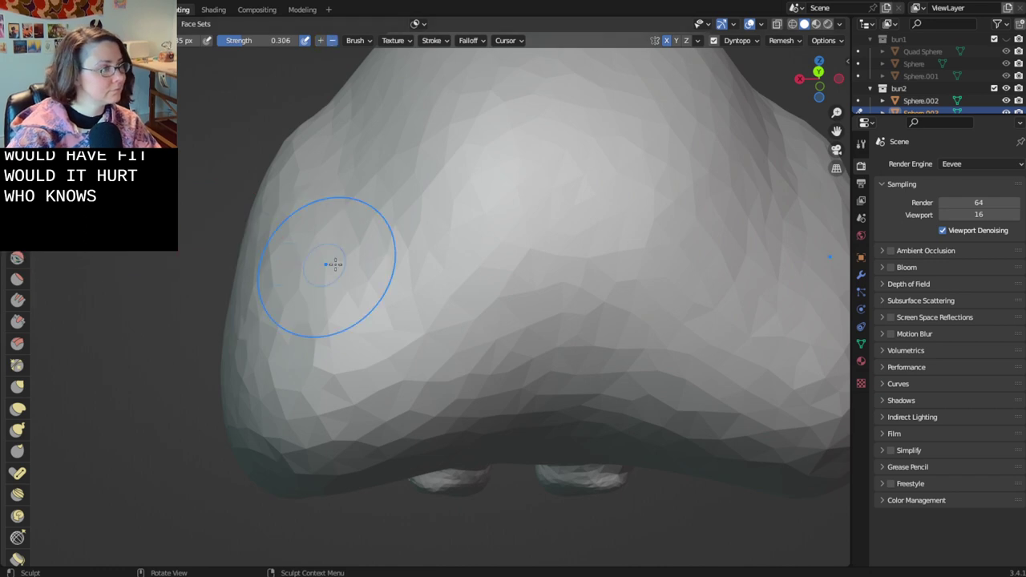
- Shape the lower rear between the two haunches with the Crease brush at strength 0.306 and save the file
scroll(481, 270, down, 4)
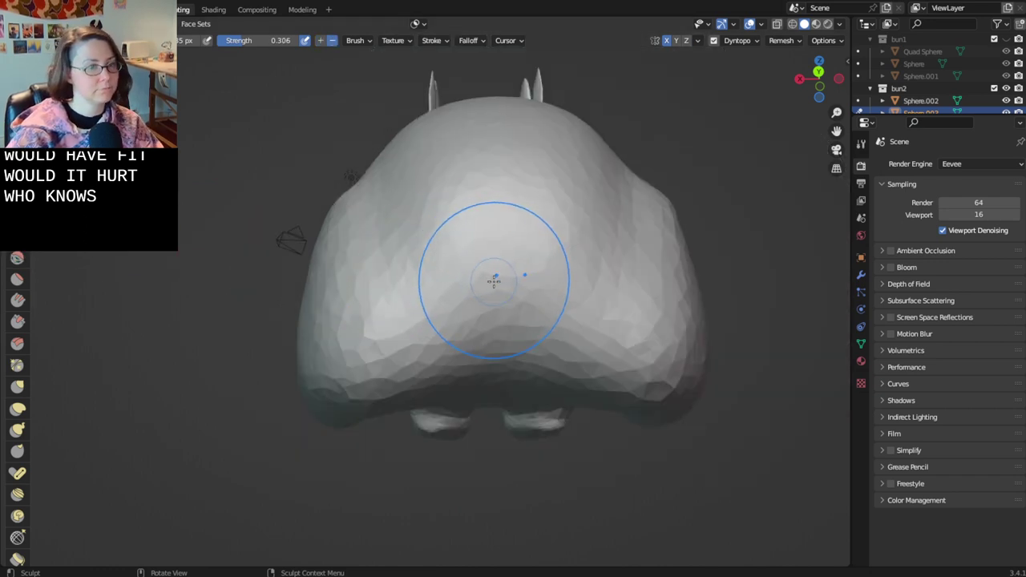
scroll(494, 281, up, 1)
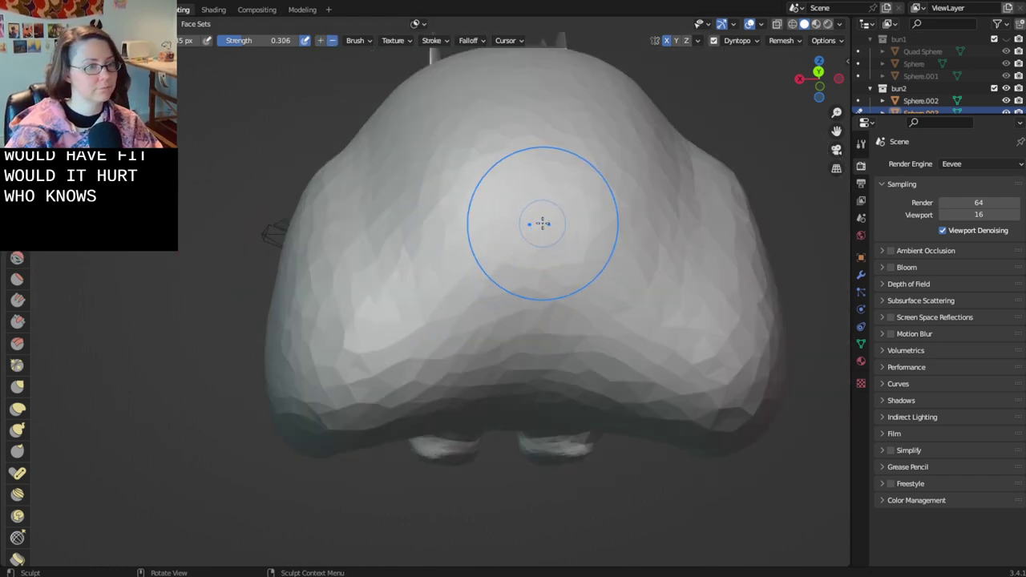
middle_drag(542, 224, 542, 314)
middle_drag(477, 384, 481, 383)
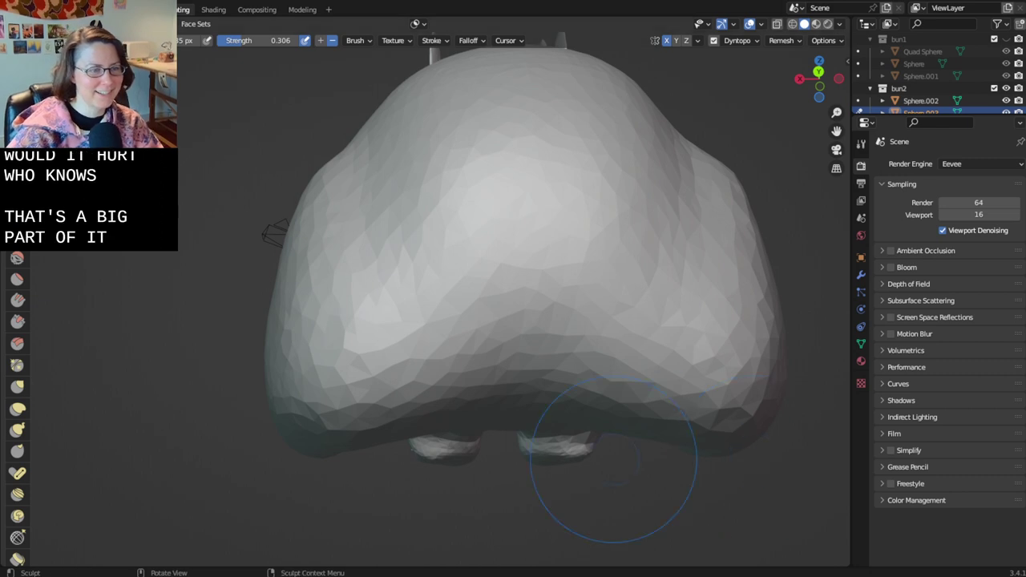
mouse_move(614, 469)
middle_down()
mouse_move(585, 361)
mouse_move(556, 398)
middle_up()
mouse_move(551, 331)
middle_down()
mouse_move(559, 321)
mouse_move(534, 344)
middle_up()
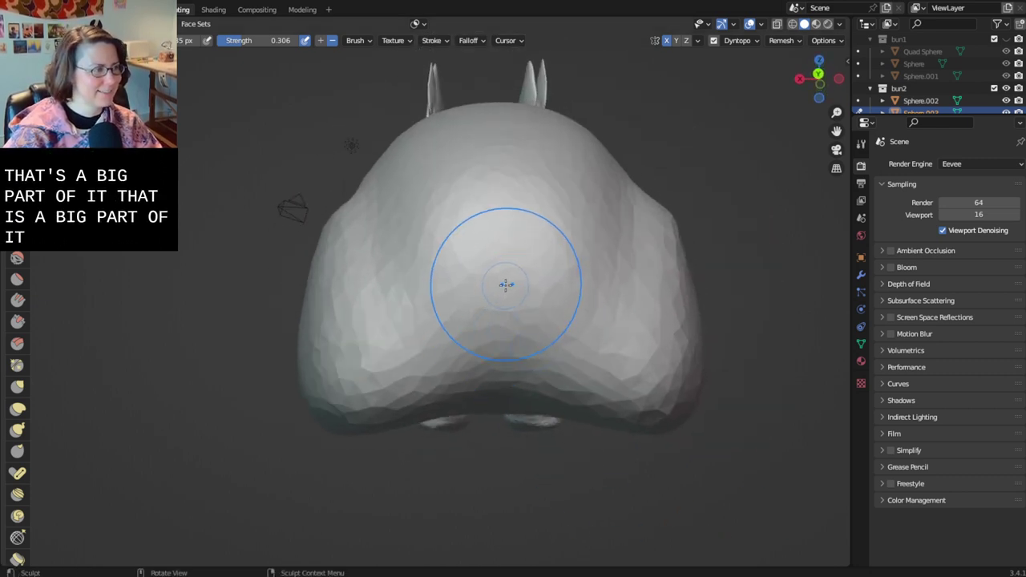
drag(503, 324, 486, 399)
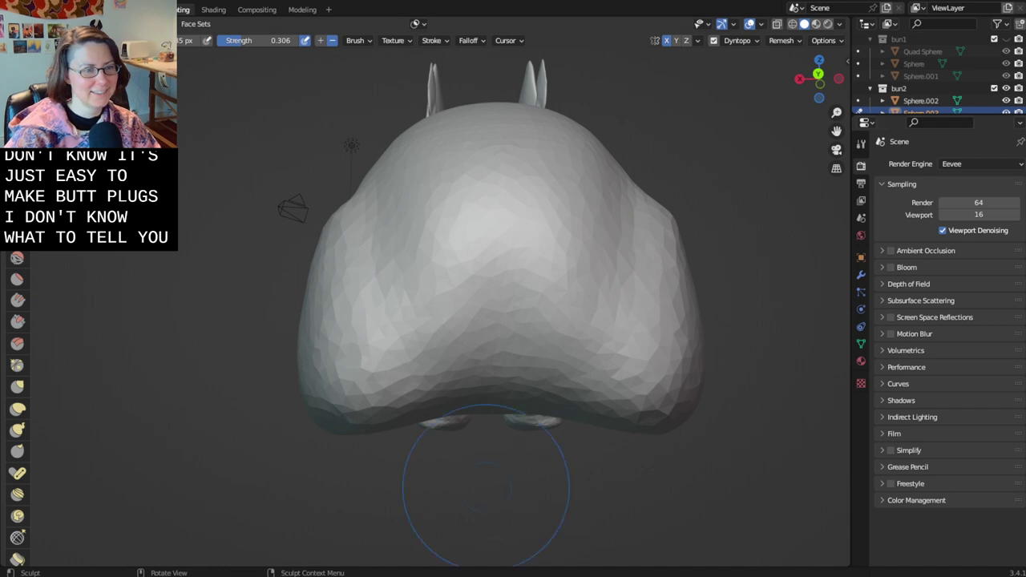
middle_drag(485, 485, 606, 481)
key(ctrl+s)
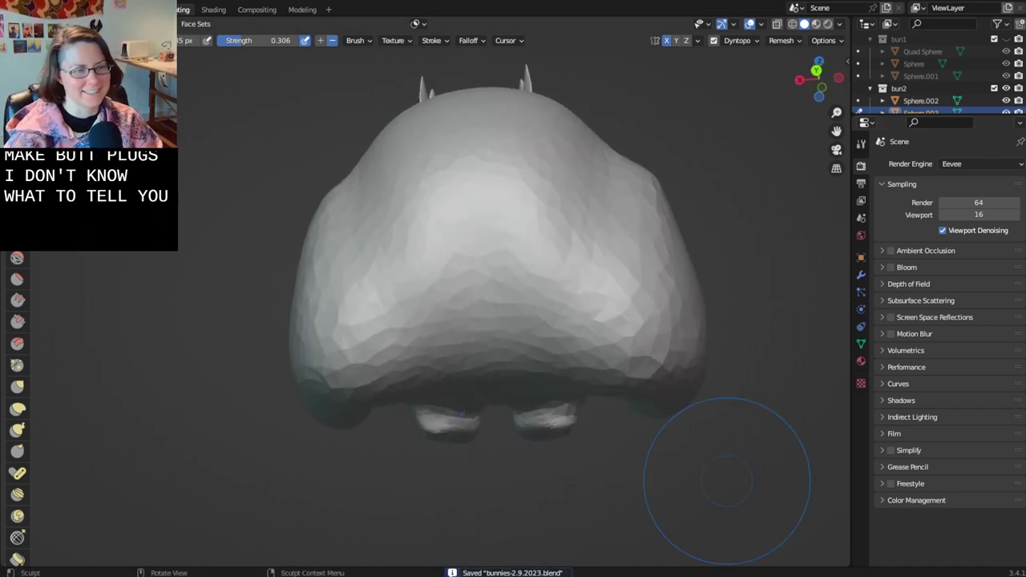
- Try carving a vertical crease down the middle of the bunny's rear at strength 0.306, and undo the strokes
scroll(712, 489, up, 1)
shift+middle_drag(685, 419, 559, 355)
scroll(558, 365, up, 2)
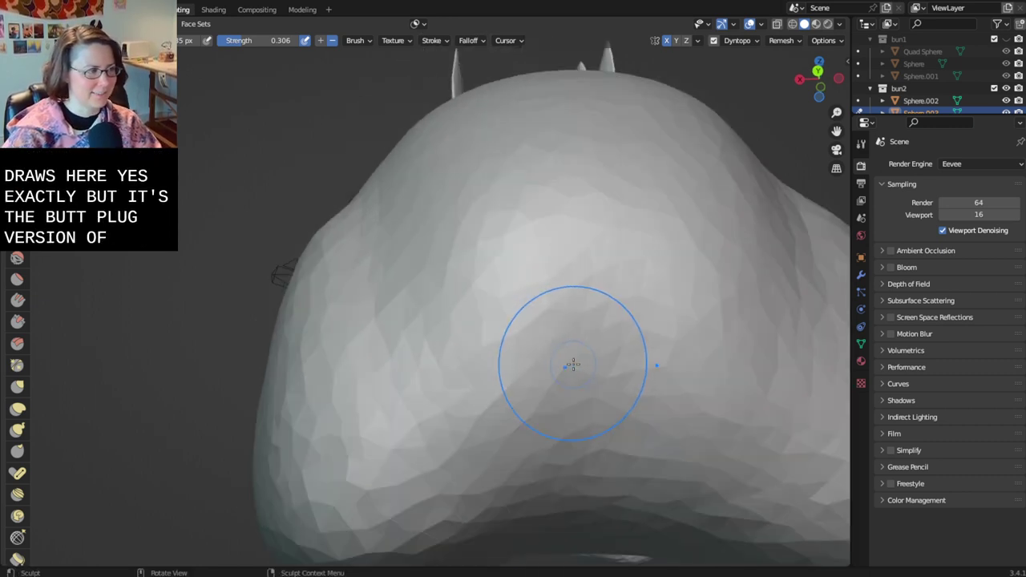
mouse_move(538, 201)
mouse_down()
mouse_move(544, 350)
mouse_move(518, 133)
mouse_move(541, 361)
mouse_move(379, 450)
mouse_up()
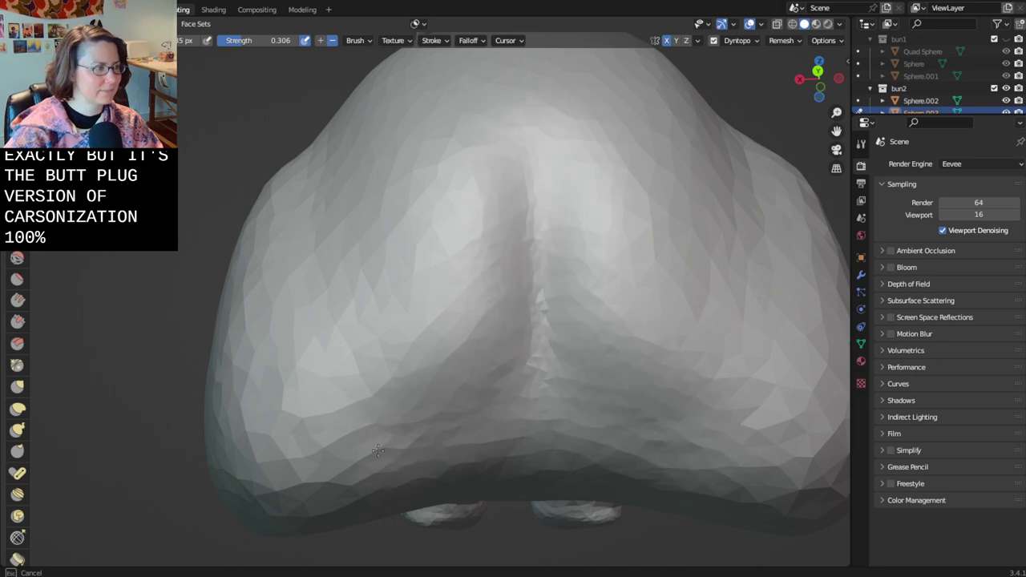
key(ctrl+z)
key(ctrl+z)
key(ctrl+z)
key(ctrl+z)
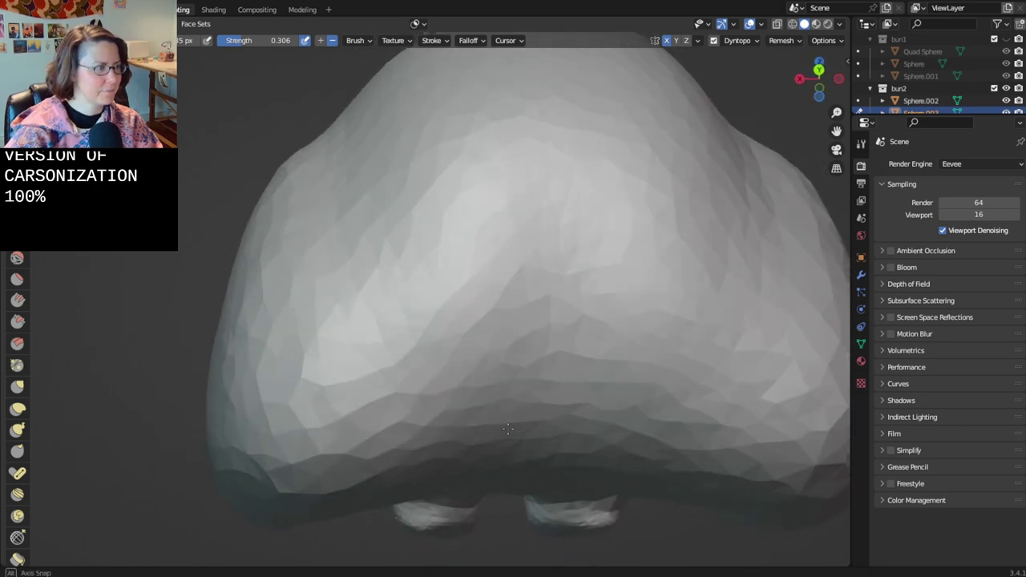
- Deepen the hollow under the rear between the haunches more gently at strength 0.306 and save the file
mouse_move(401, 400)
mouse_down()
mouse_move(531, 368)
mouse_move(580, 200)
mouse_move(574, 285)
mouse_move(388, 361)
mouse_up()
scroll(383, 325, down, 3)
middle_drag(383, 325, 587, 394)
key(ctrl+s)
middle_drag(525, 393, 532, 399)
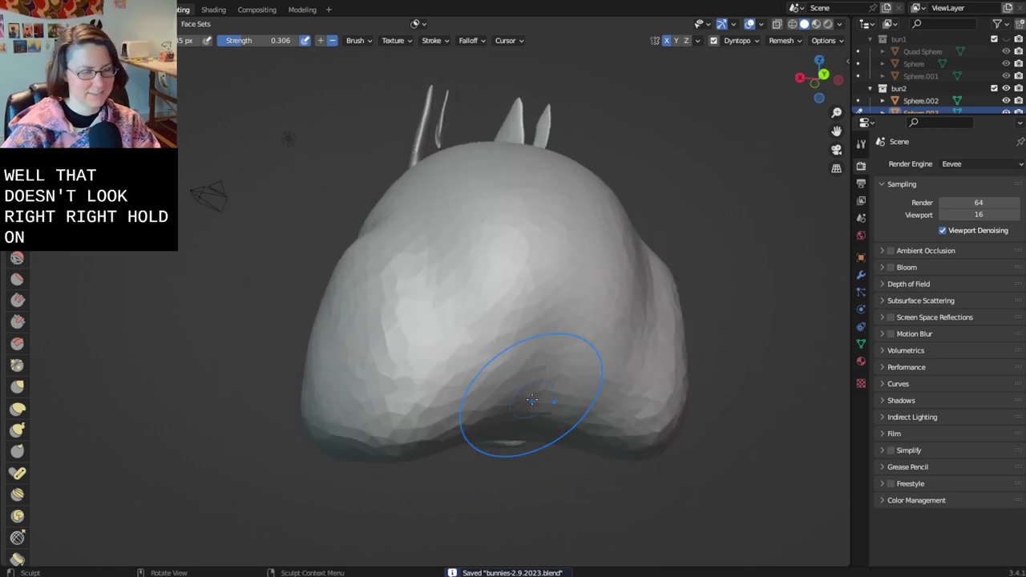
- Sculpt a soft, shallow cleft down the rear between the haunches with the Draw brush at strength 0.506 and save the file
key(x)
drag(518, 294, 526, 373)
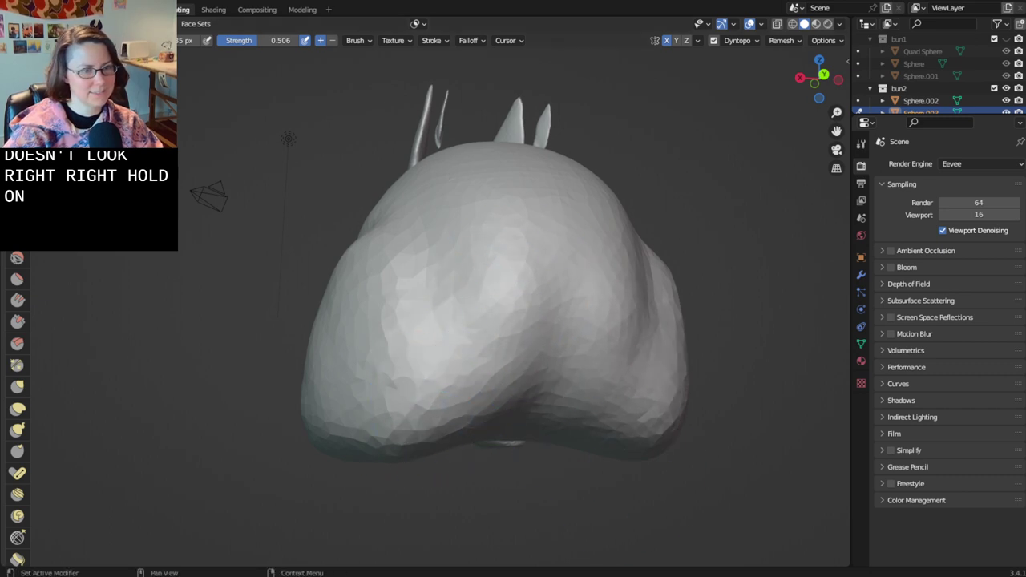
mouse_move(526, 381)
middle_down()
mouse_move(526, 352)
mouse_move(505, 345)
mouse_move(481, 368)
mouse_move(526, 380)
middle_up()
mouse_move(571, 346)
middle_down()
mouse_move(522, 297)
mouse_move(487, 326)
middle_up()
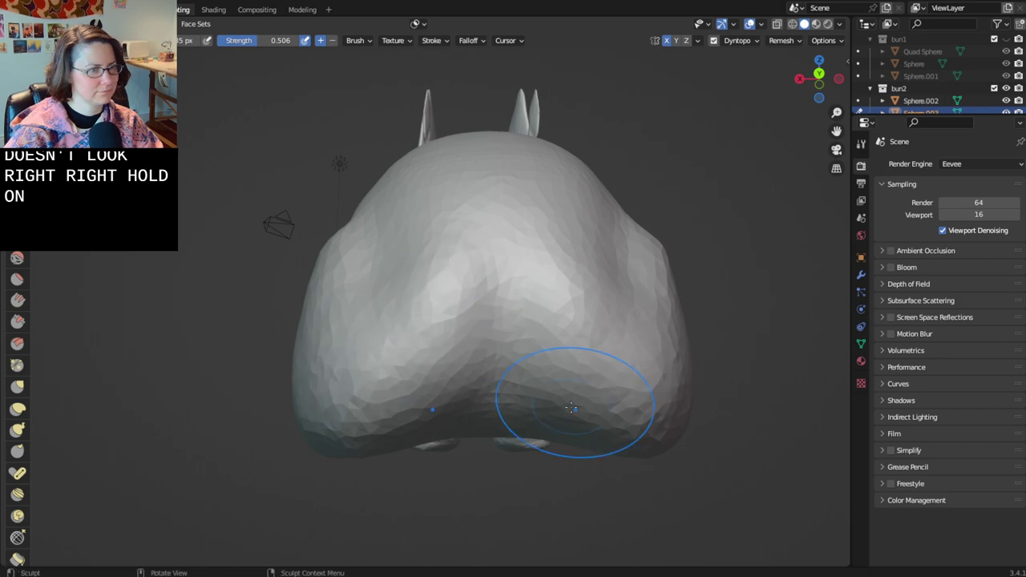
mouse_move(571, 408)
middle_down()
mouse_move(564, 393)
mouse_move(639, 434)
mouse_move(470, 305)
mouse_move(436, 346)
mouse_move(476, 384)
middle_up()
key(ctrl+s)
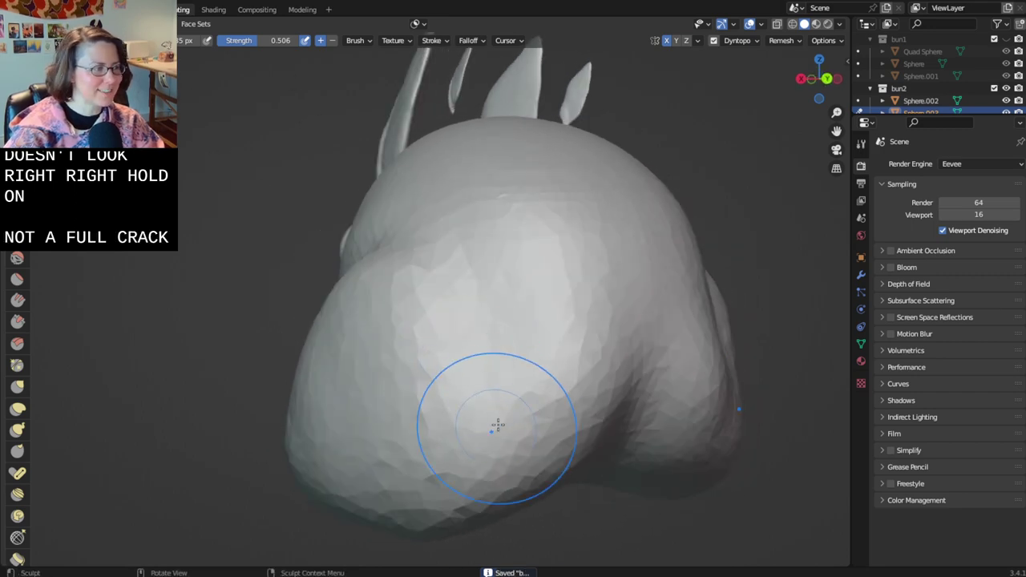
- Check the bunny's side profile, switch to the Modeling workspace, and put the model in Object Mode
scroll(588, 478, down, 2)
middle_drag(588, 479, 673, 501)
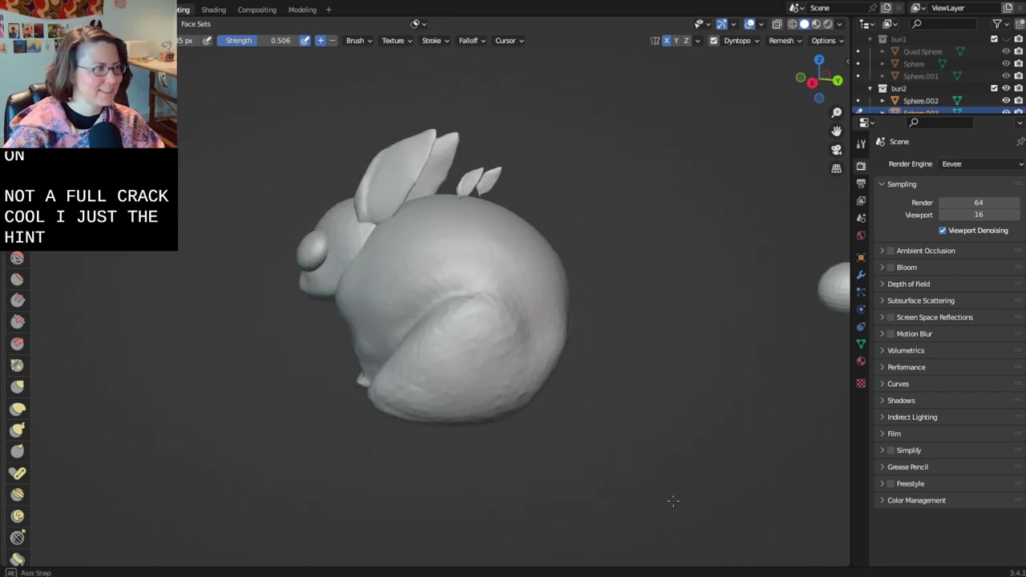
key(Tab)
middle_drag(601, 280, 522, 150)
key(Tab)
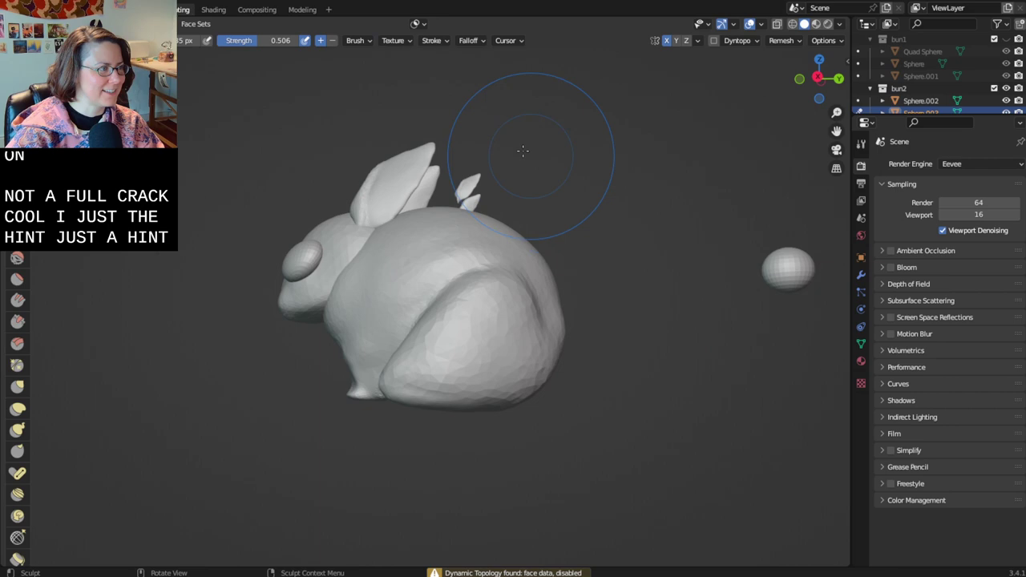
click(303, 9)
key(Tab)
- Lower the small wings along the Z axis and reposition them so their bases meet the bunny's back
click(395, 179)
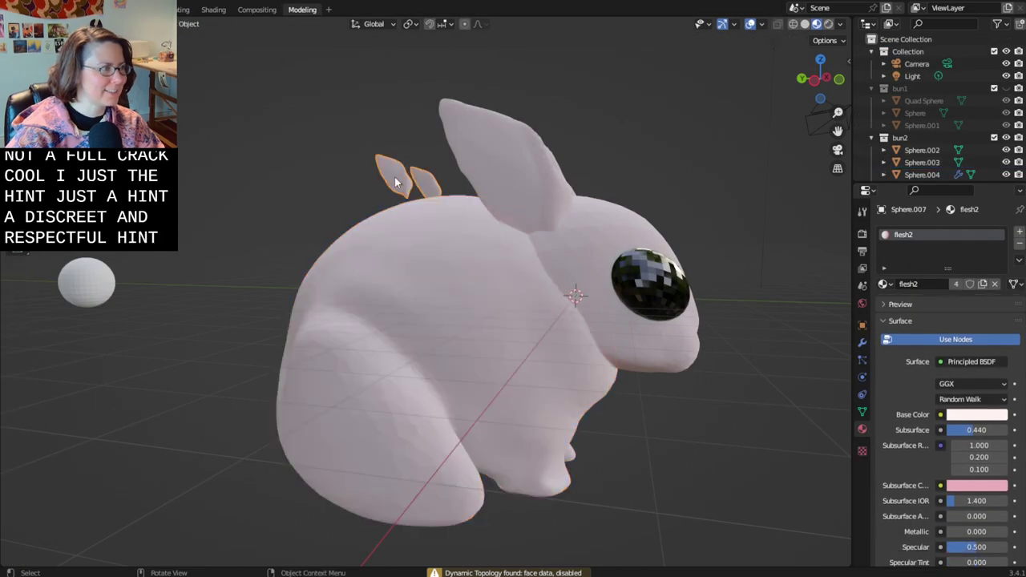
key(g)
key(z)
click(396, 182)
middle_drag(397, 185, 474, 238)
scroll(474, 238, up, 5)
middle_drag(431, 161, 63, 391)
middle_drag(169, 327, 227, 287)
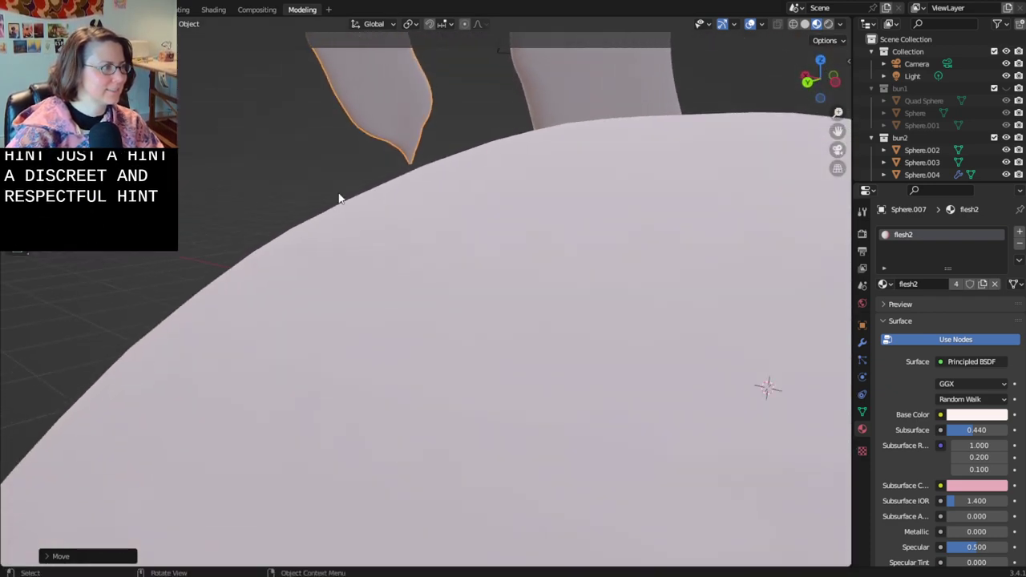
key(g)
click(344, 212)
middle_drag(344, 213, 840, 270)
- Move the tail sphere along the Y axis to the bunny's rear, lower it along Z onto the rump, and save the file
scroll(668, 252, down, 5)
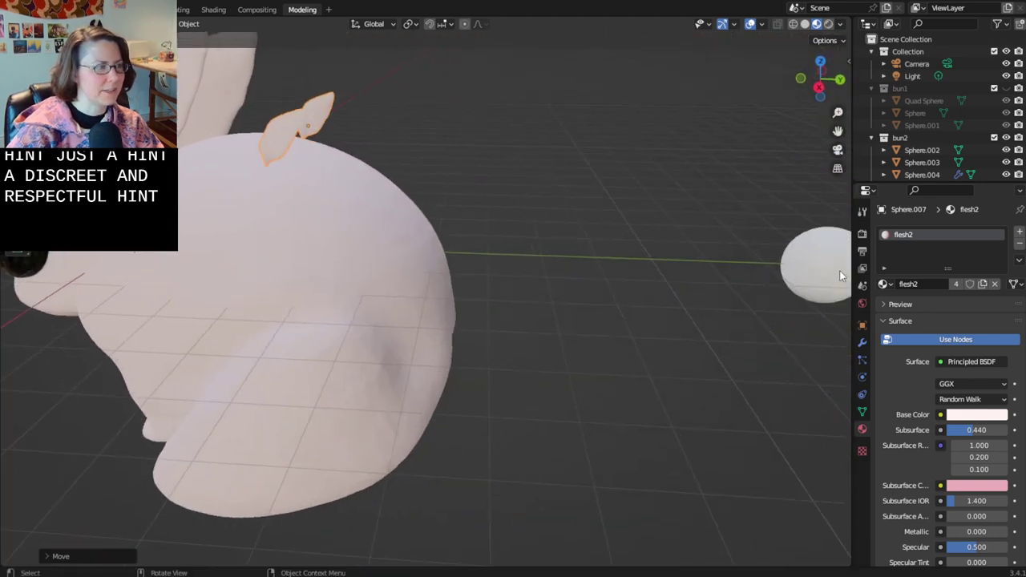
click(839, 270)
key(g)
key(y)
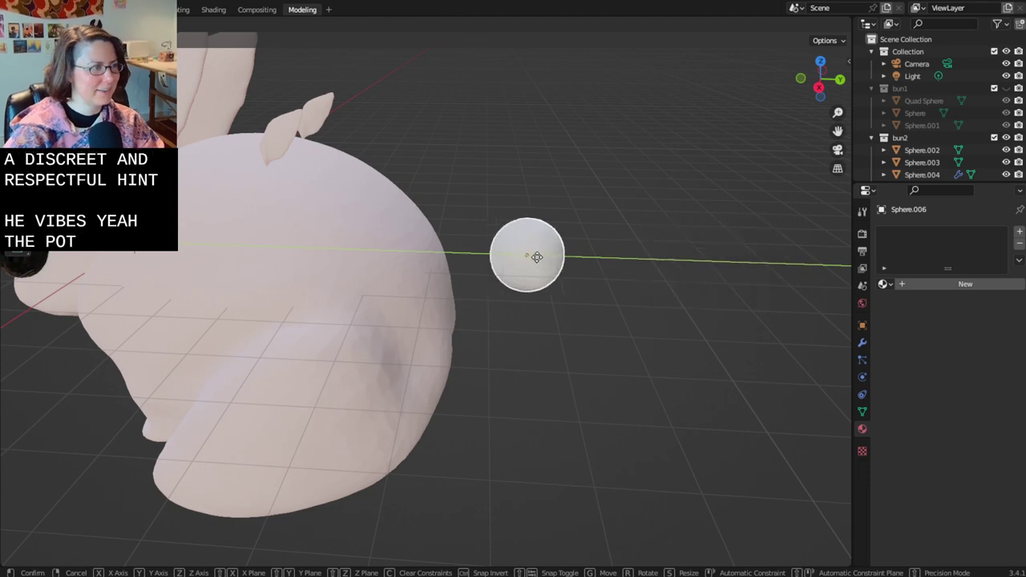
click(483, 258)
middle_drag(483, 257, 415, 348)
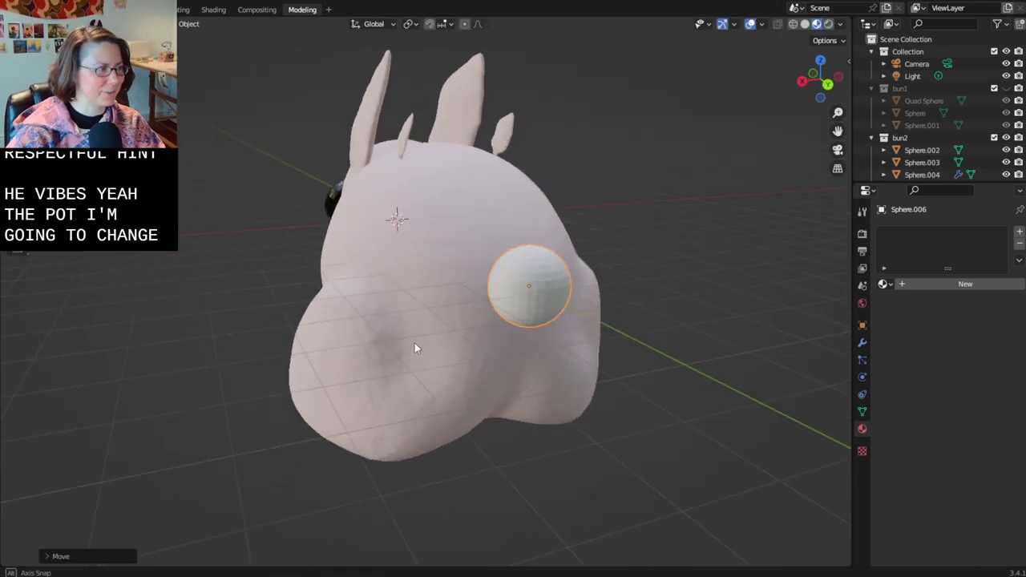
key(g)
key(z)
click(583, 377)
middle_drag(583, 377, 671, 386)
key(ctrl+s)
scroll(569, 394, down, 4)
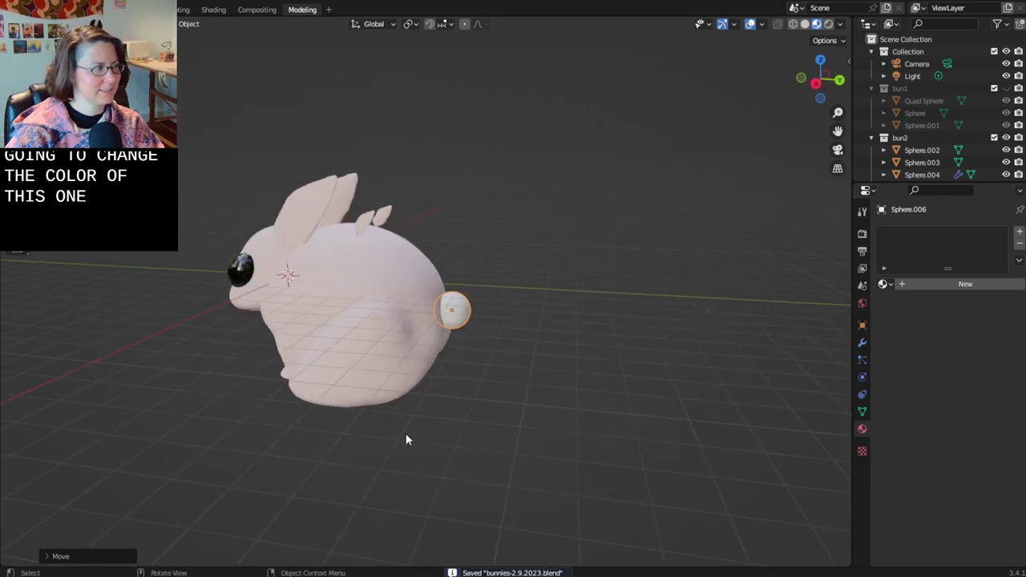
- Change the flesh2 material's base color to a peachy orange with hue 0.058 and saturation 0.823
middle_drag(405, 438, 446, 388)
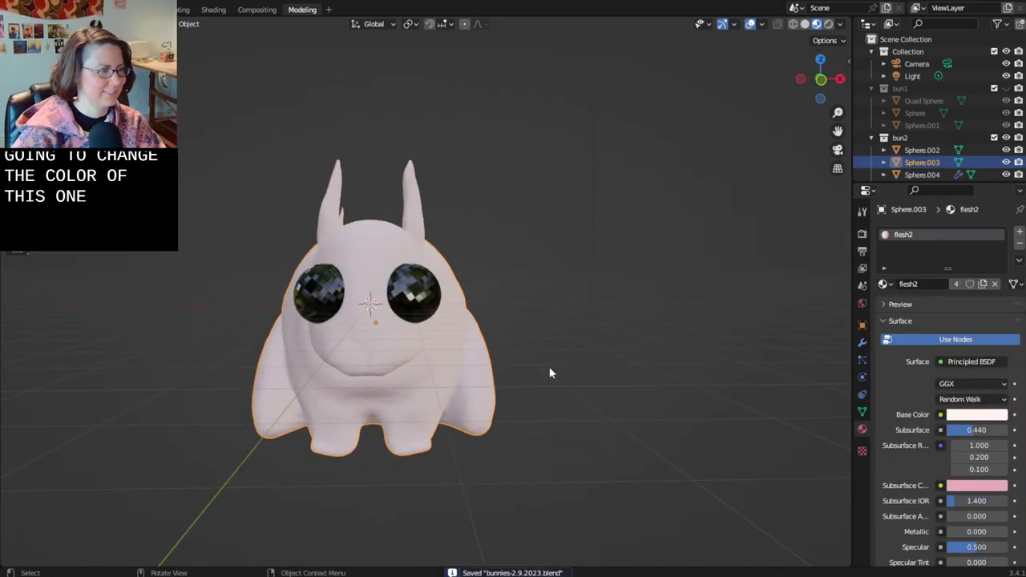
click(984, 415)
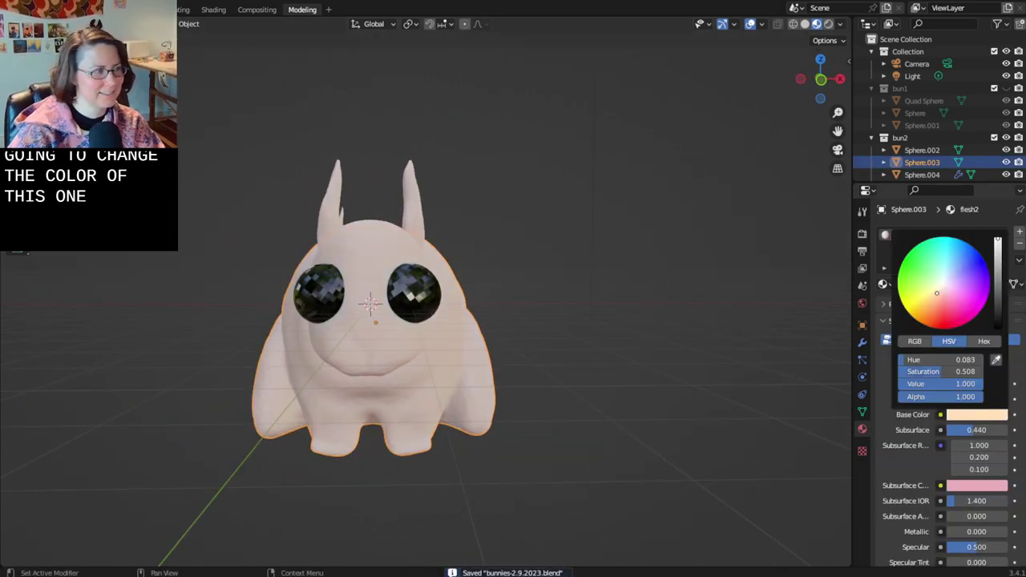
drag(935, 302, 928, 300)
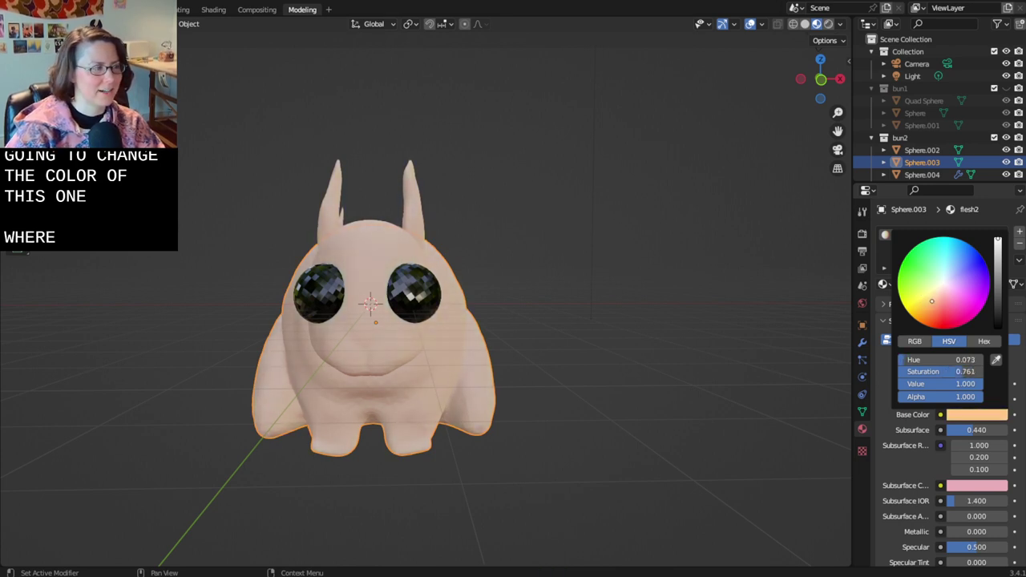
drag(935, 303, 932, 308)
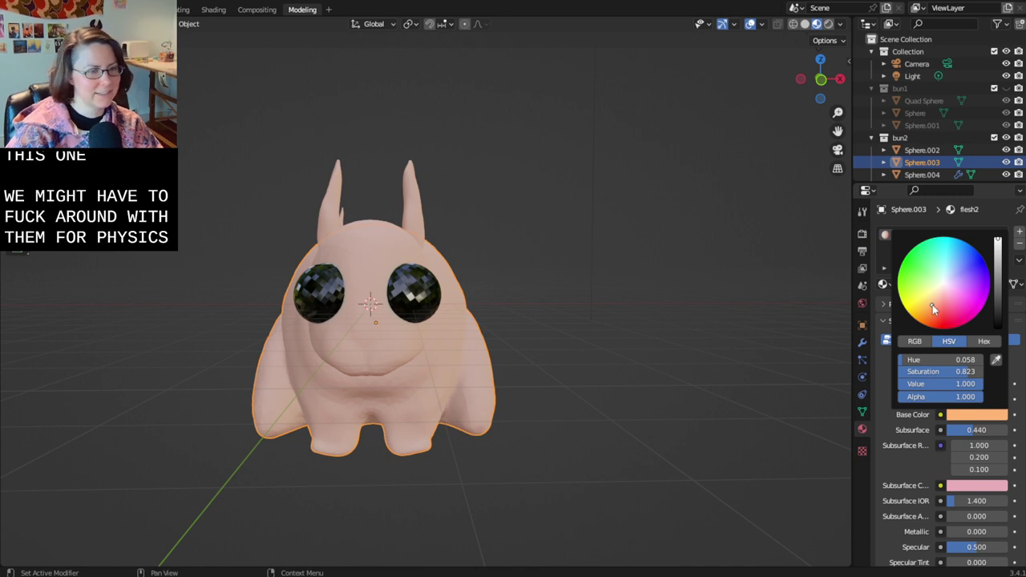
middle_drag(645, 370, 548, 374)
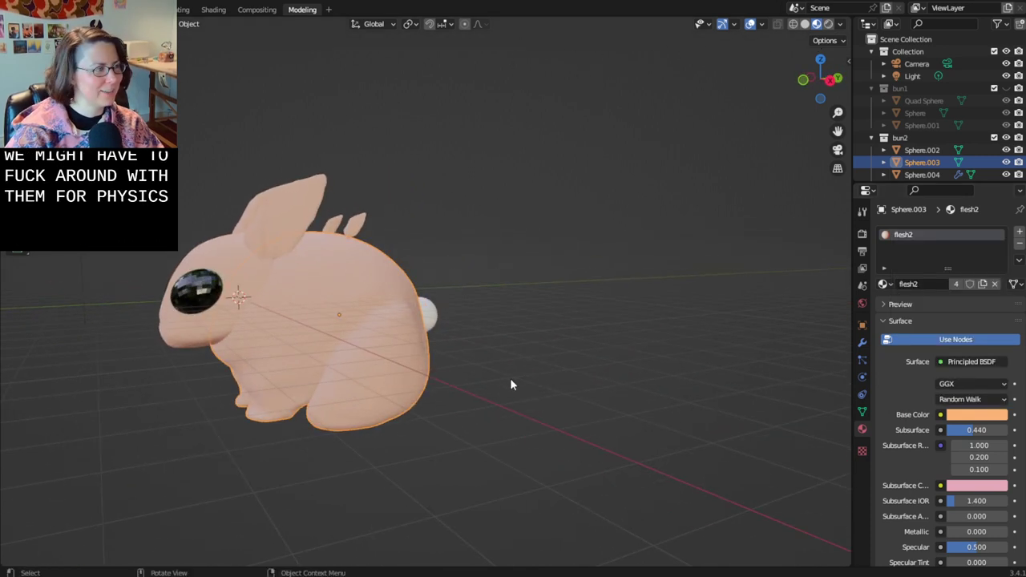
- Change the body's flesh2 subsurface color to a salmon tone with hue 0.041, saturation 0.654 and value 0.800
click(481, 383)
click(390, 383)
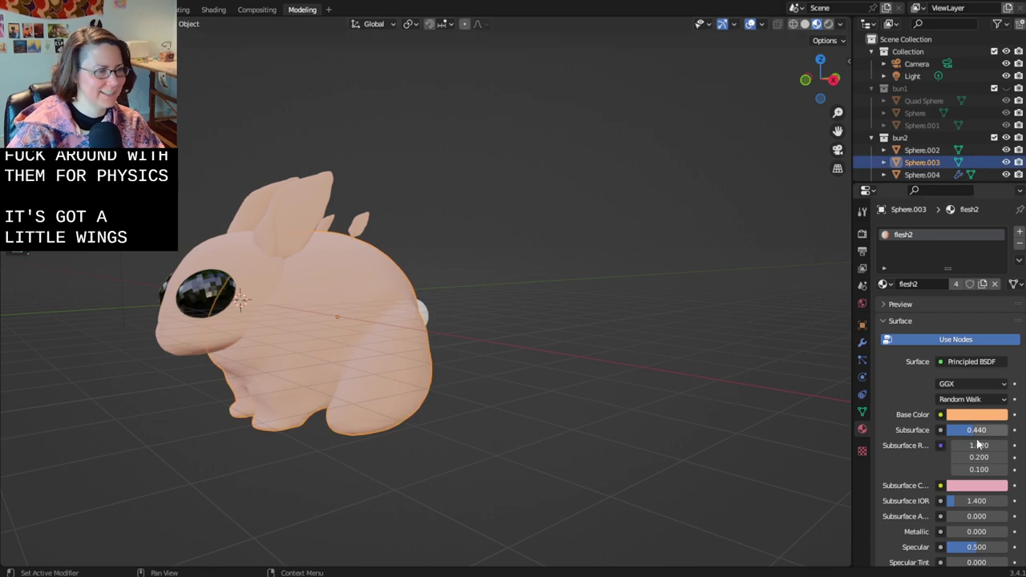
click(975, 487)
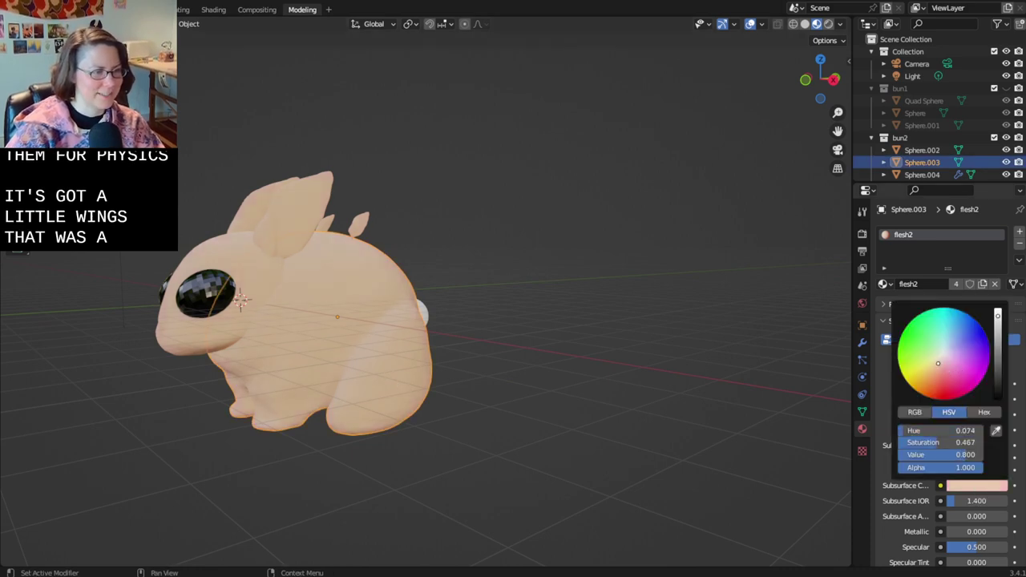
drag(938, 363, 943, 368)
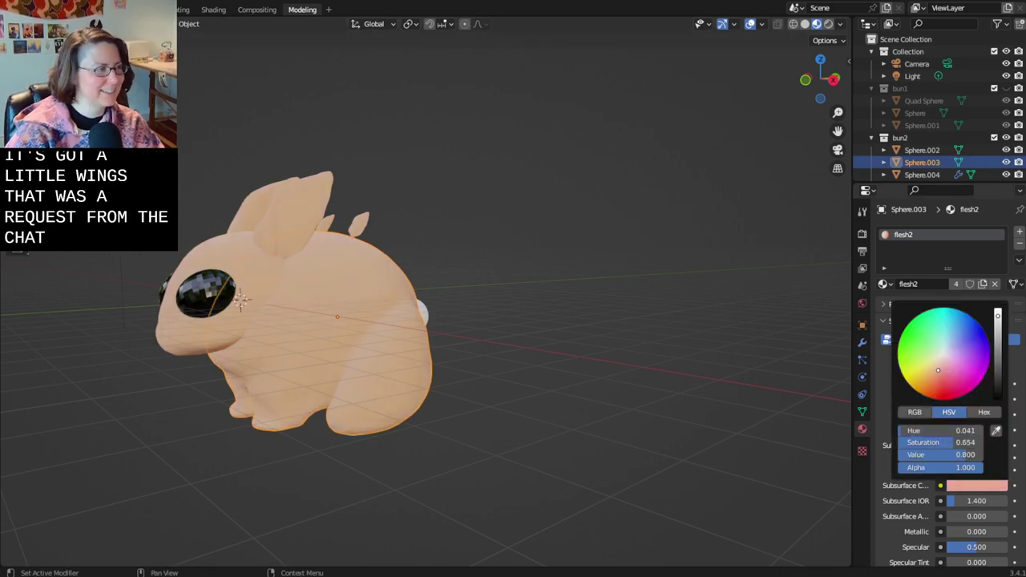
- Save the file and check the recolored bunny from both sides, including in rendered shading
key(ctrl+s)
scroll(222, 484, down, 3)
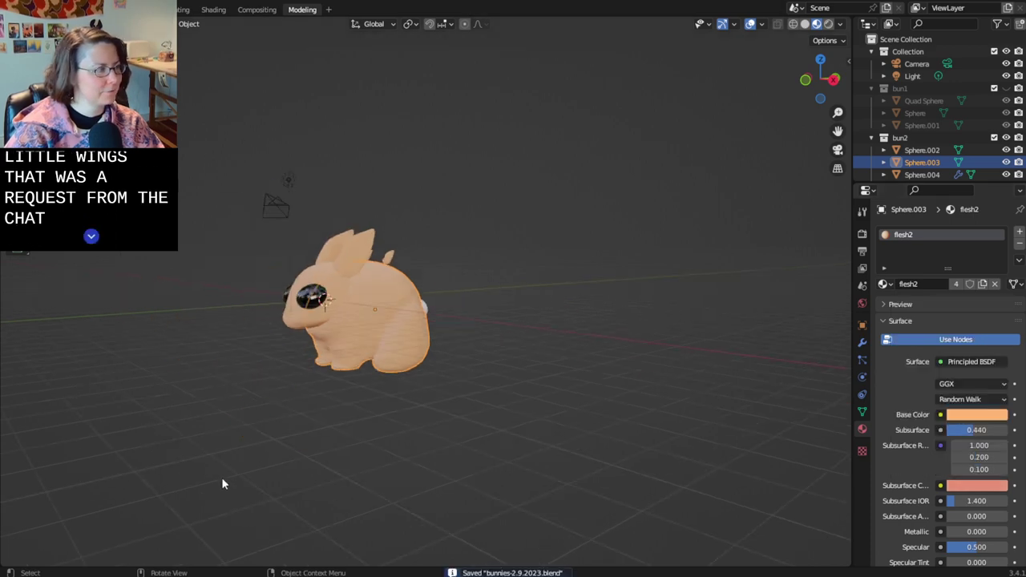
middle_drag(222, 483, 469, 494)
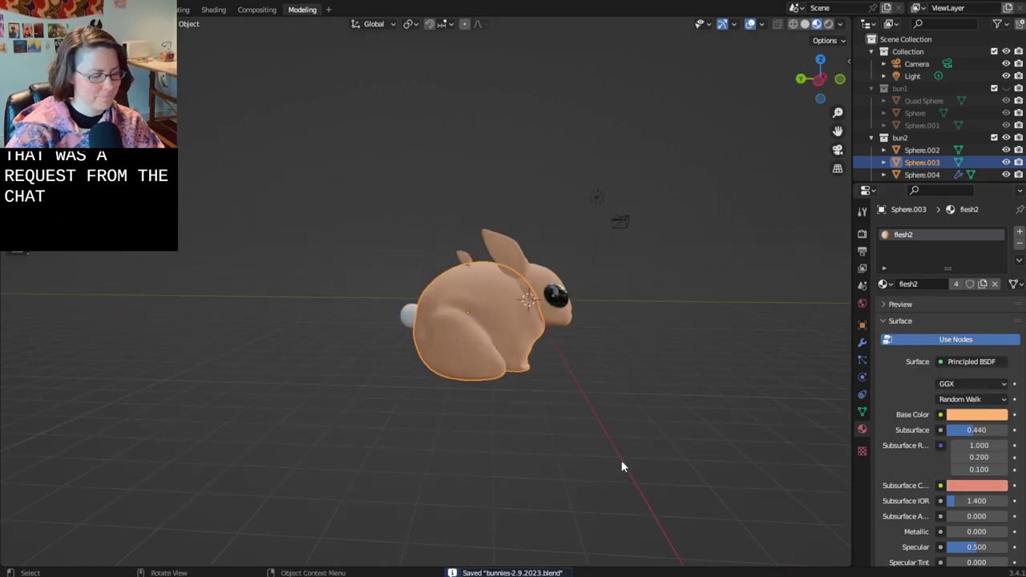
mouse_move(698, 463)
middle_down()
mouse_move(717, 457)
mouse_move(646, 500)
mouse_move(584, 499)
mouse_move(480, 438)
mouse_move(417, 438)
mouse_move(671, 458)
mouse_move(589, 479)
middle_up()
scroll(420, 439, up, 3)
scroll(611, 465, up, 2)
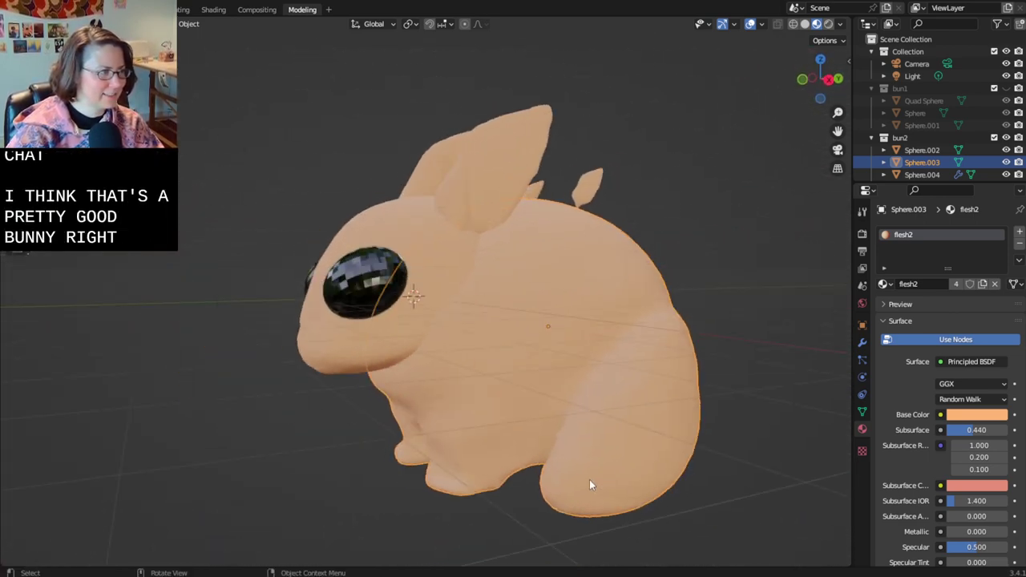
click(830, 24)
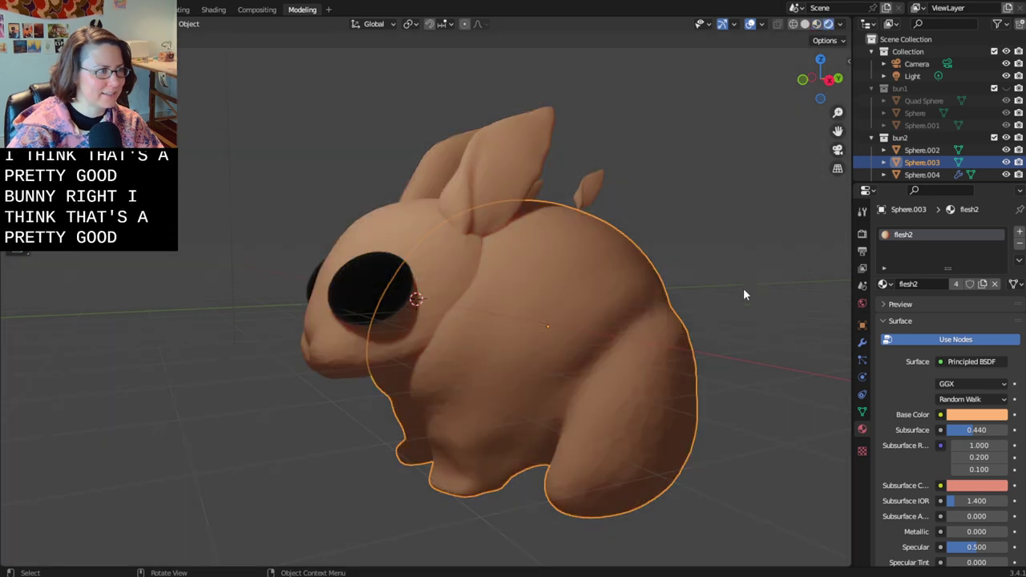
scroll(745, 297, down, 2)
scroll(749, 251, down, 2)
key(ctrl+a)
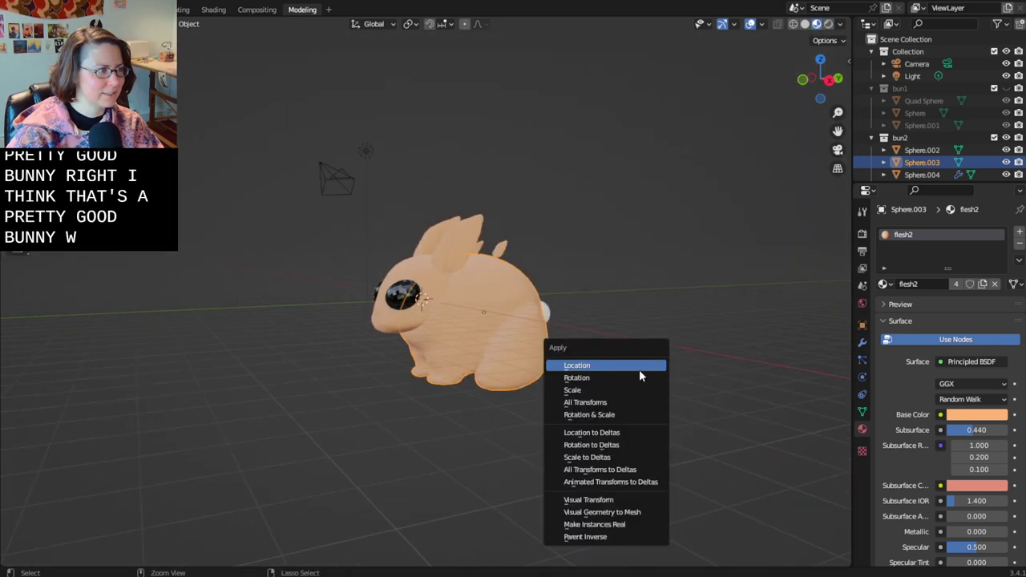
click(599, 202)
key(ctrl+a)
click(611, 258)
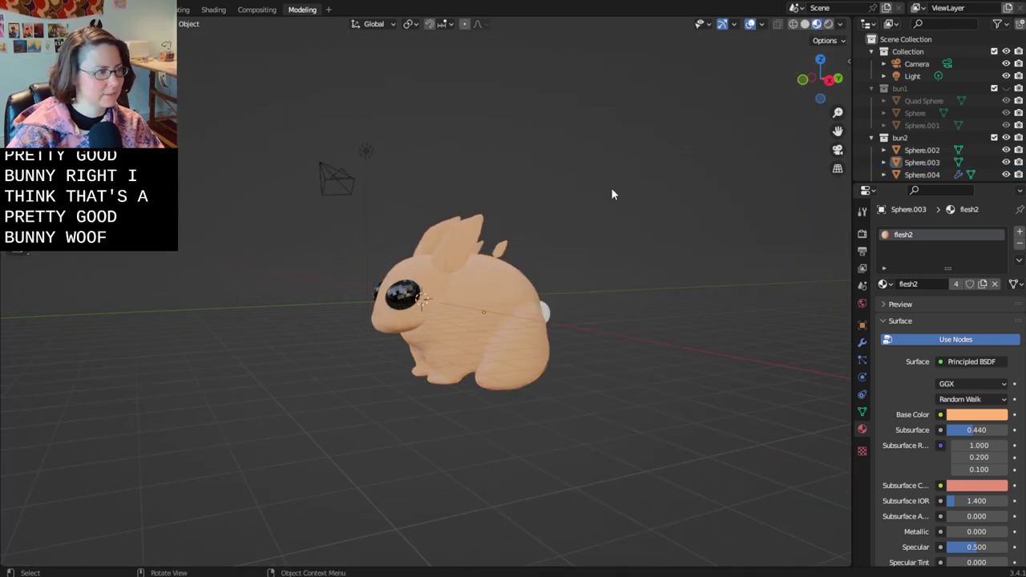
- Raise all of the bunny's parts together along the Z axis until its feet rest on the grid floor, and save the file
drag(377, 206, 577, 442)
key(g)
key(z)
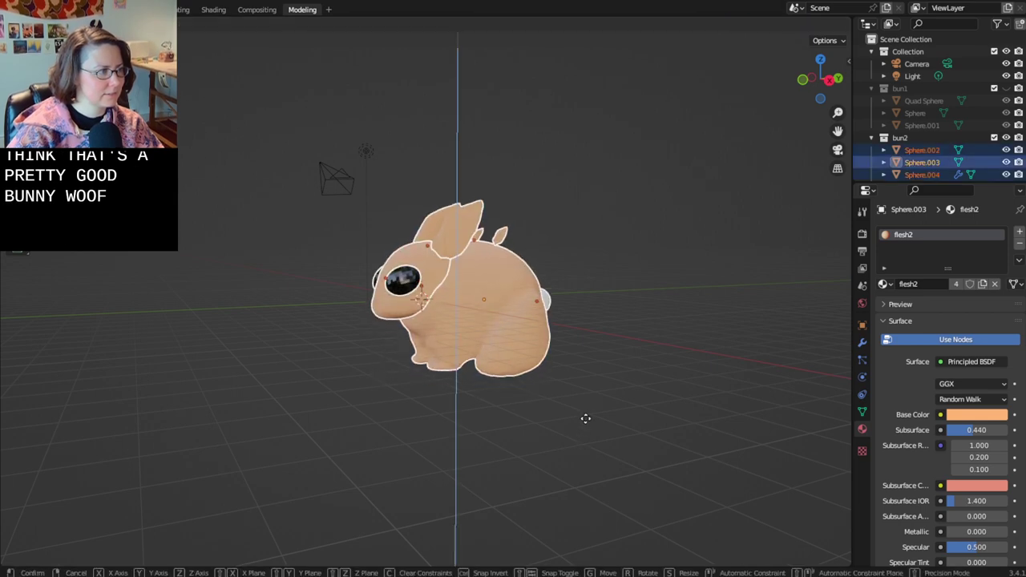
click(598, 357)
middle_drag(598, 355, 676, 430)
click(673, 436)
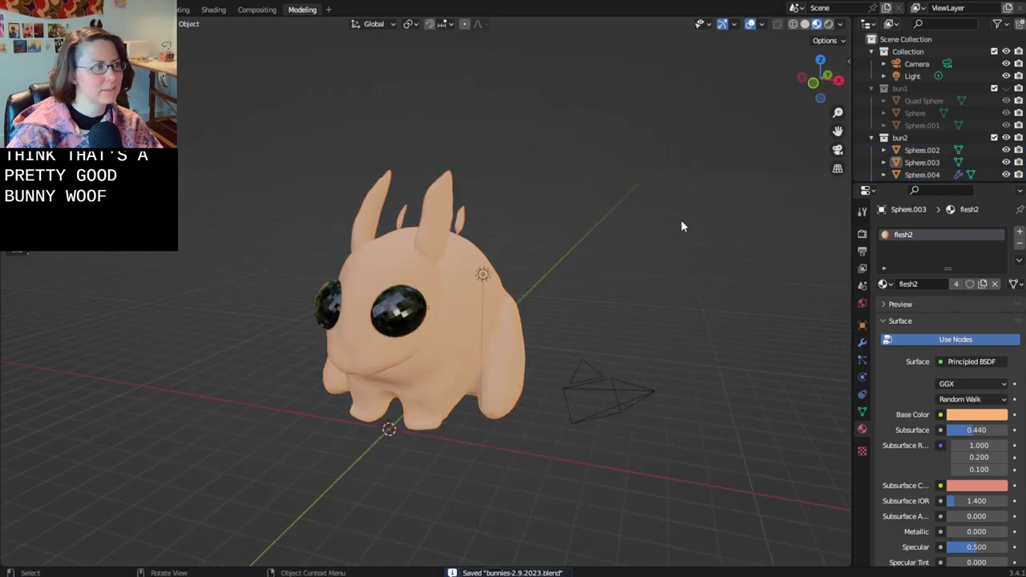
- Display the scene in rendered shading and select the bunny's eyes to reach their black material's surface settings
click(828, 25)
middle_drag(678, 278, 639, 254)
click(362, 260)
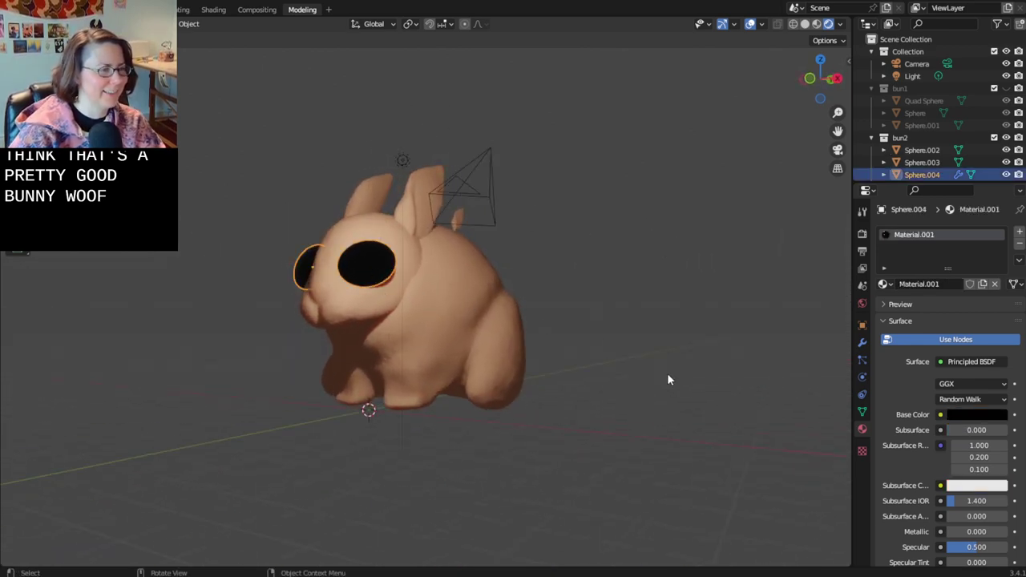
scroll(661, 369, up, 3)
middle_drag(656, 364, 697, 398)
scroll(986, 478, down, 3)
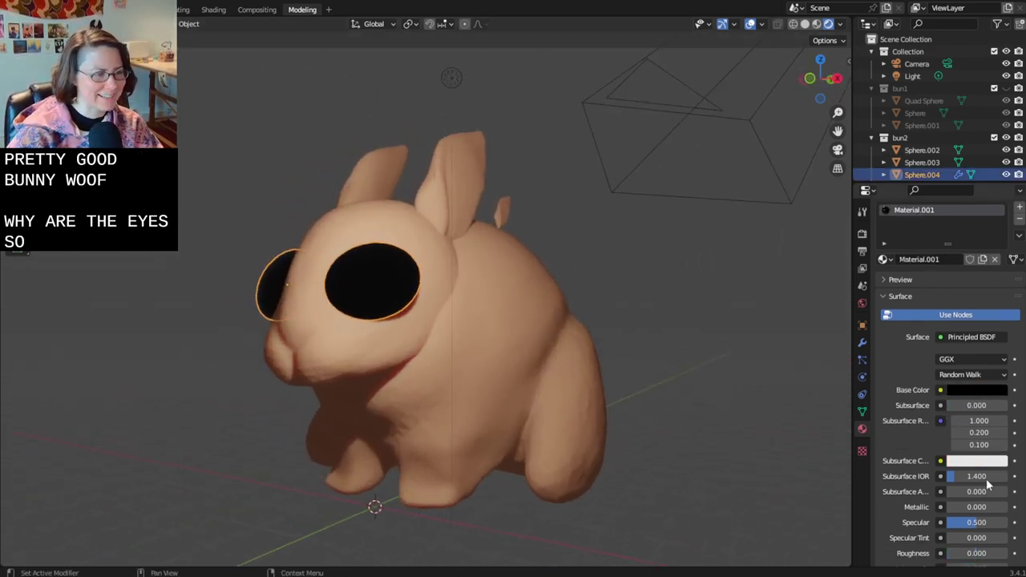
scroll(992, 545, down, 2)
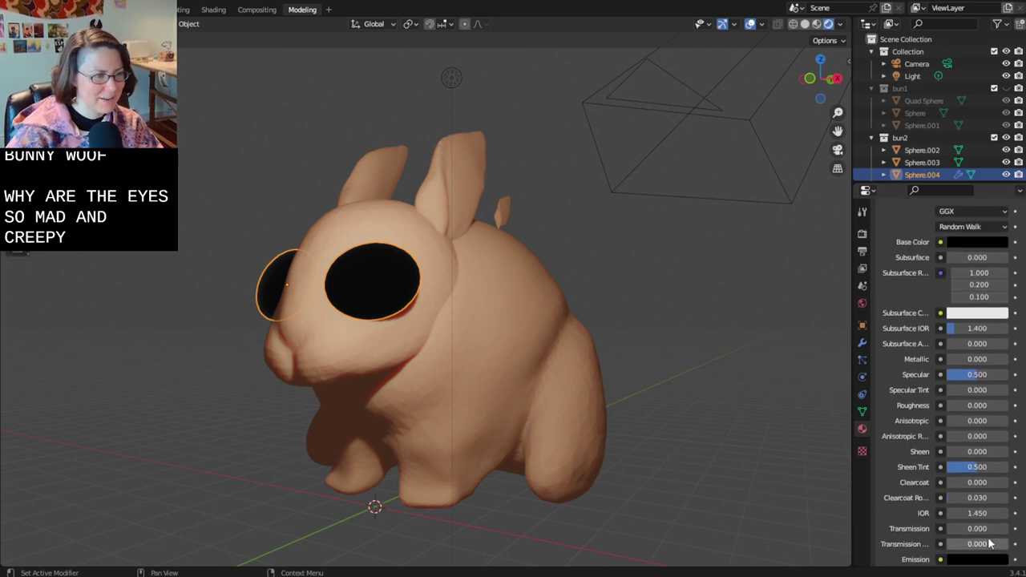
- Try a Metallic value of 0.525 on the black eye material, and set it back to 0
mouse_move(954, 403)
mouse_down()
mouse_move(1002, 405)
mouse_move(950, 405)
mouse_up()
click(940, 405)
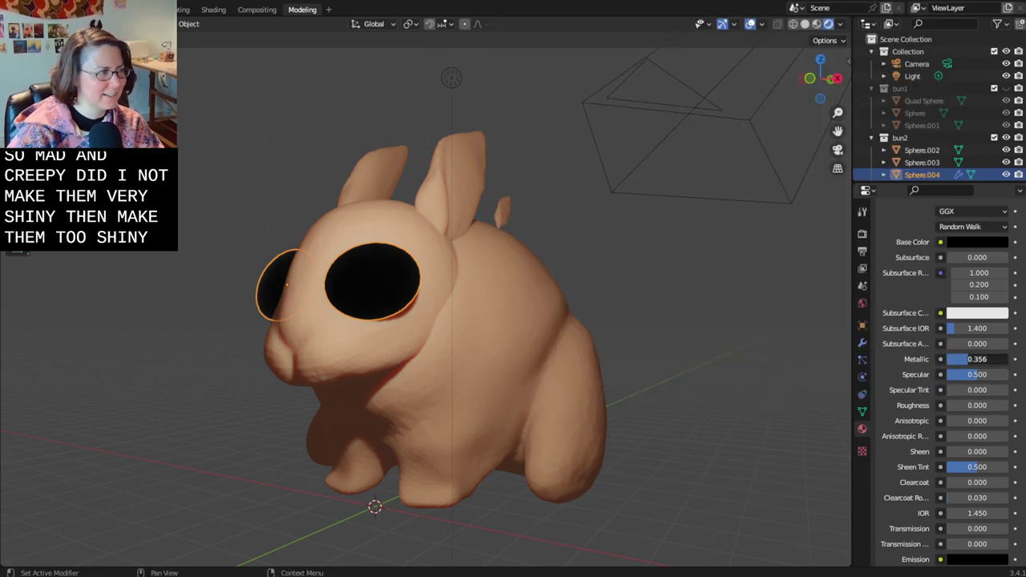
drag(977, 360, 956, 359)
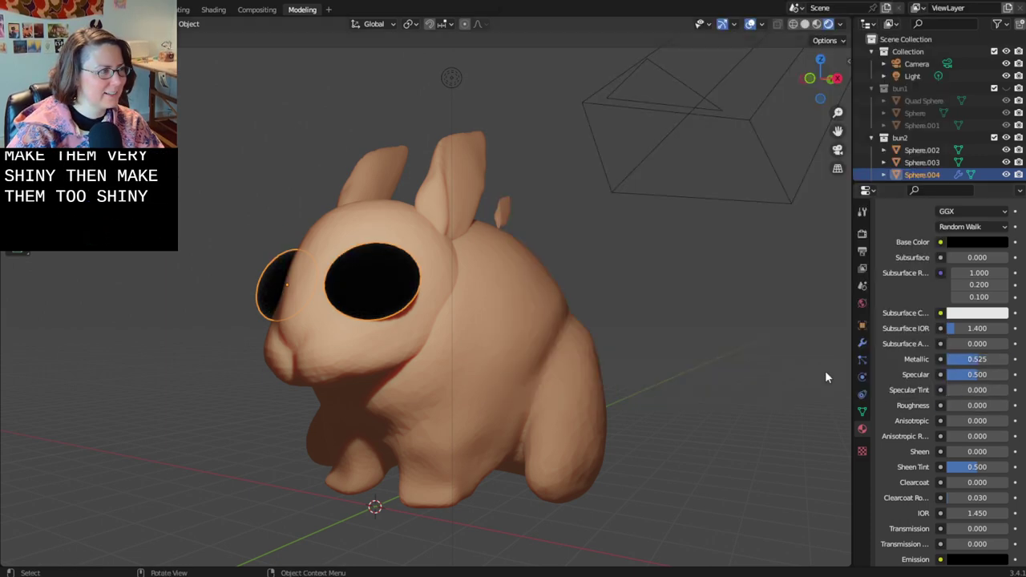
middle_drag(827, 376, 738, 402)
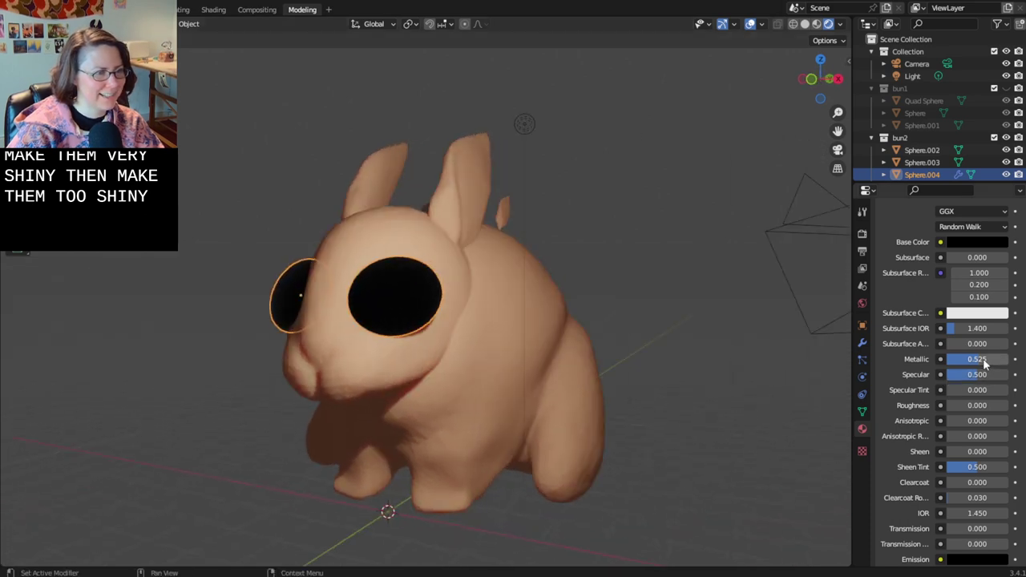
drag(982, 359, 947, 359)
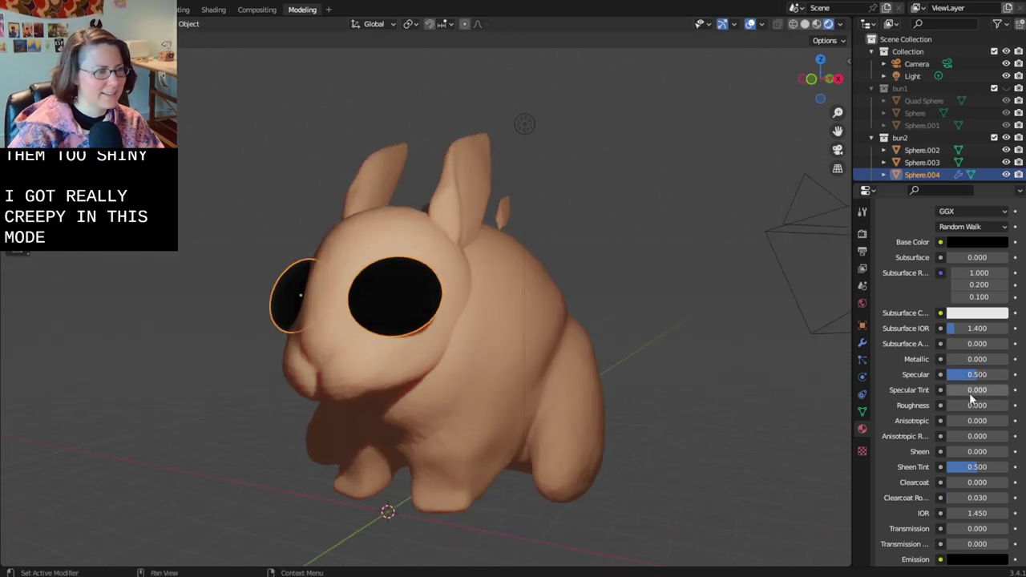
- Lower the eye material's Specular to 0.312, save the file, and raise the Roughness to 0.238
drag(971, 374, 970, 374)
scroll(733, 413, up, 4)
middle_drag(732, 414, 527, 370)
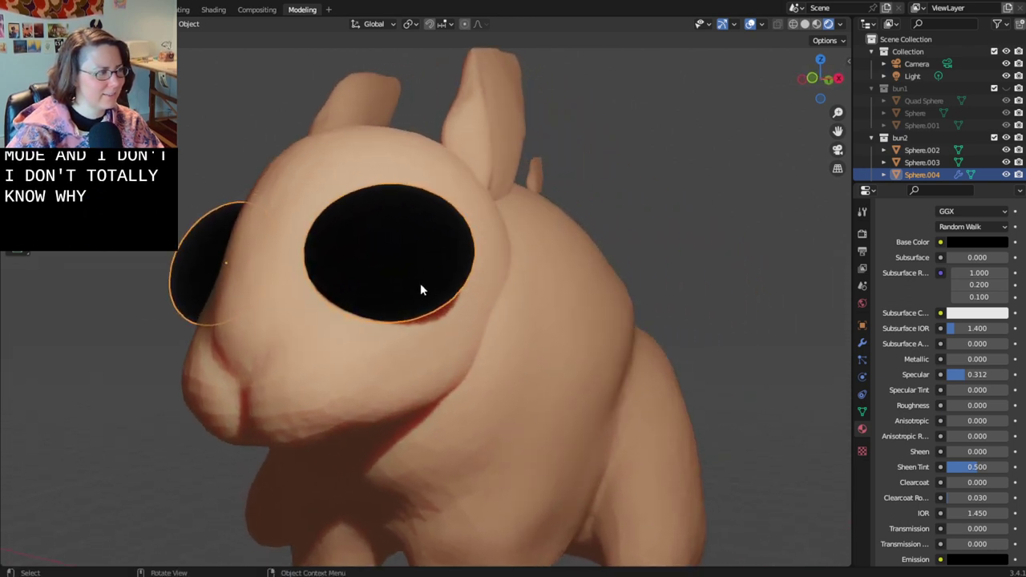
click(752, 365)
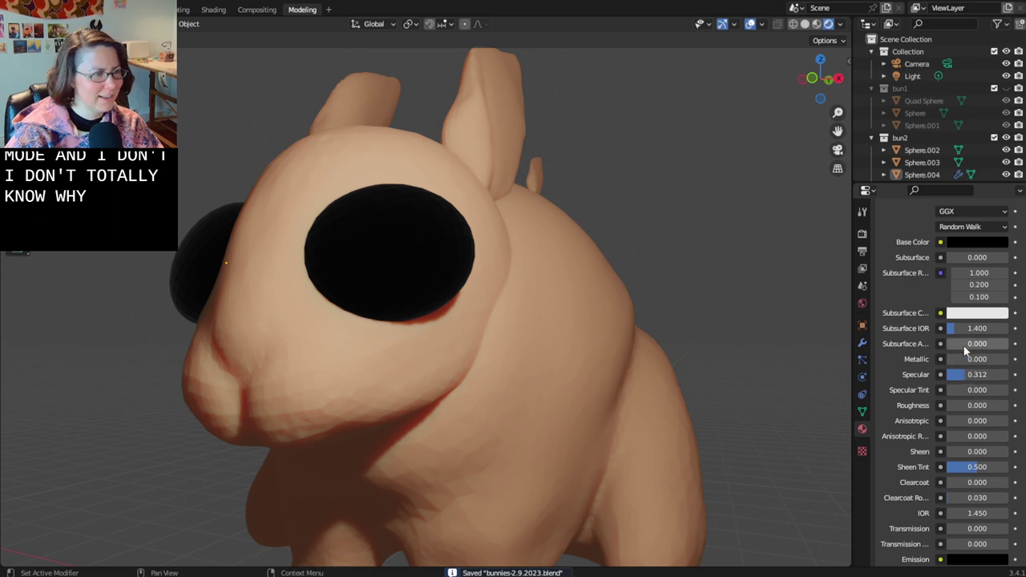
drag(962, 405, 985, 405)
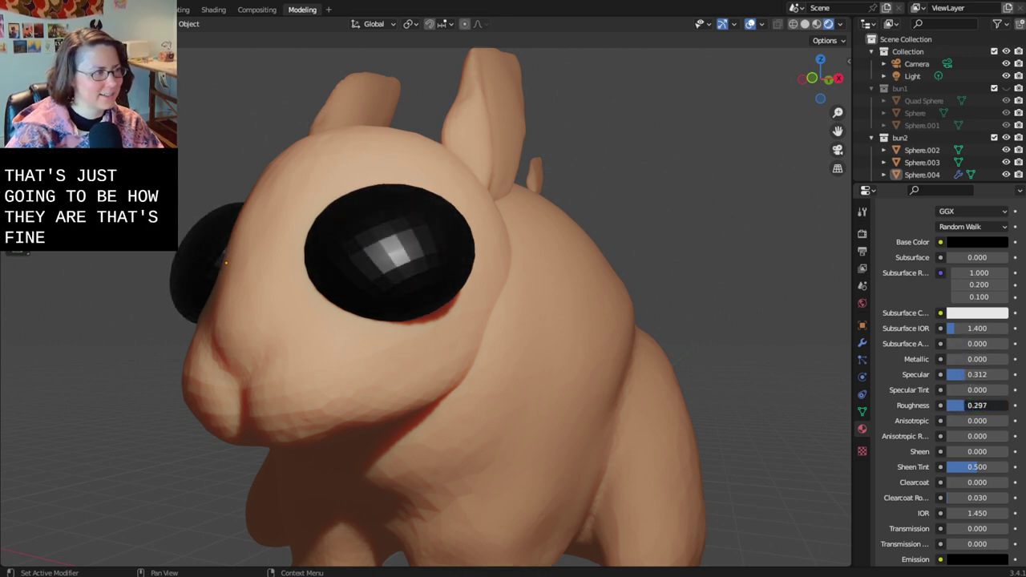
- Apply smooth shading to the bunny's eyes
right_click(410, 277)
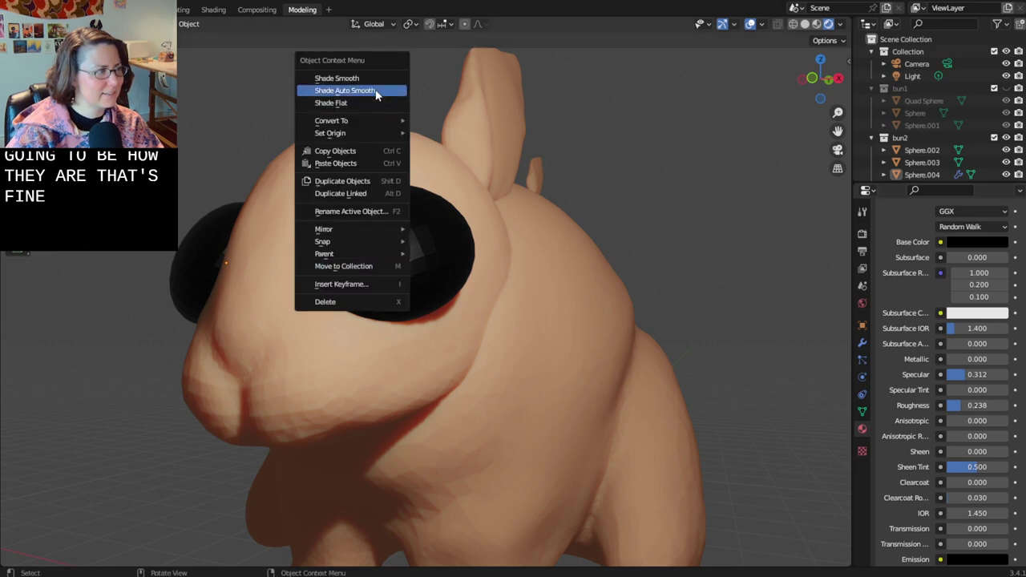
click(405, 251)
right_click(405, 251)
click(402, 60)
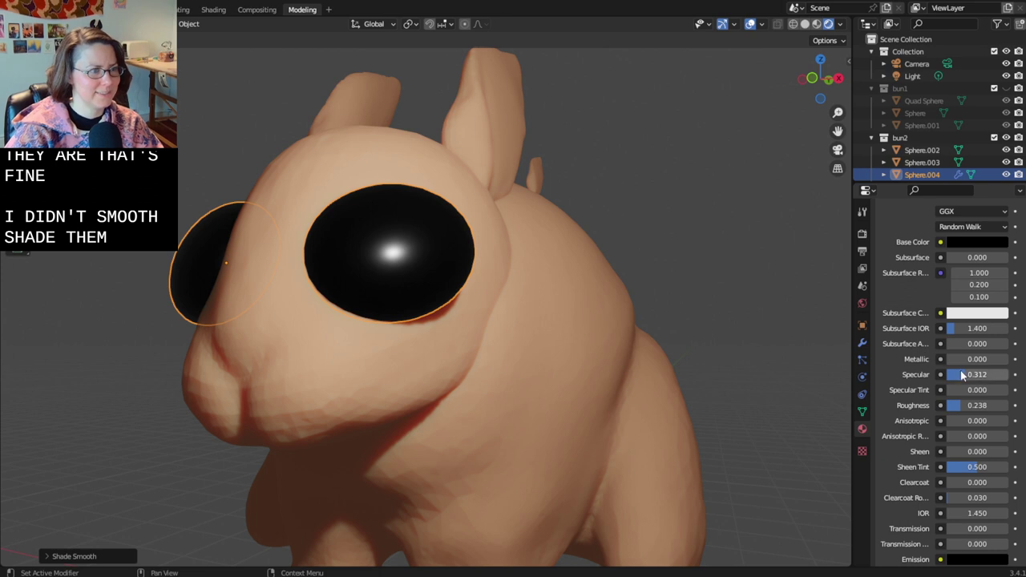
- Set the eye material's Roughness to 0.218 and give the eyes flat shading, saving the file
drag(968, 405, 950, 405)
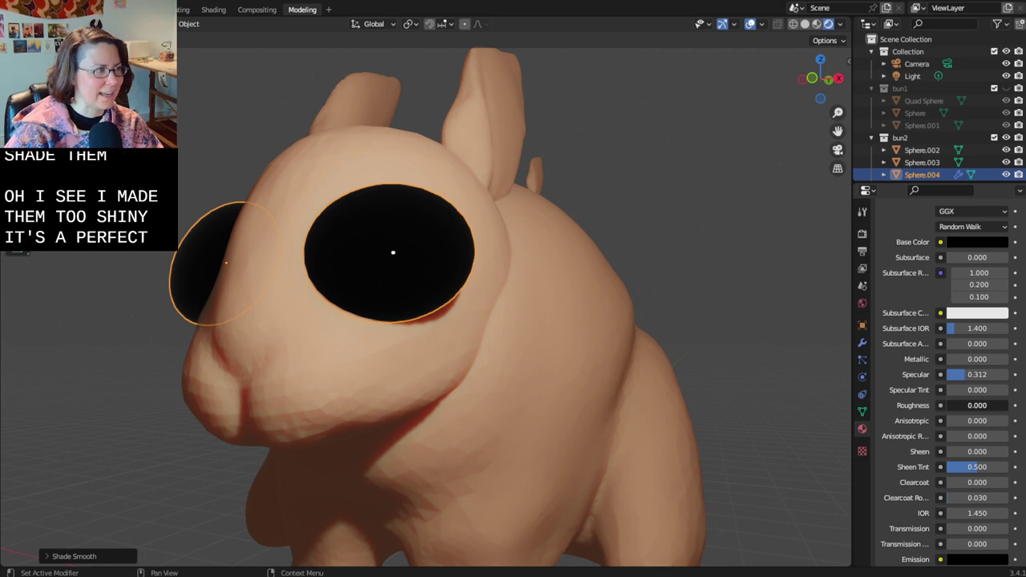
drag(962, 405, 976, 404)
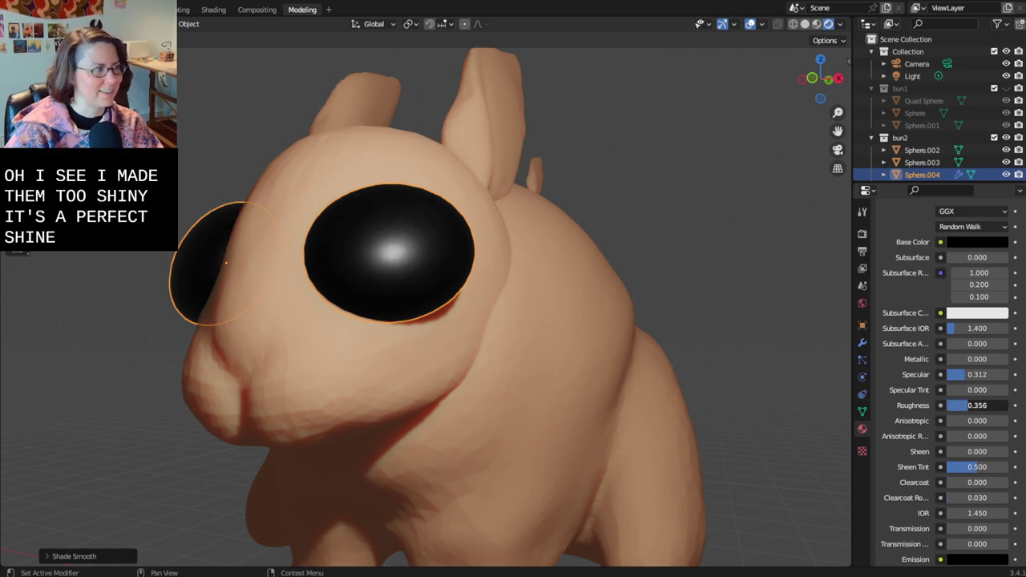
right_click(441, 263)
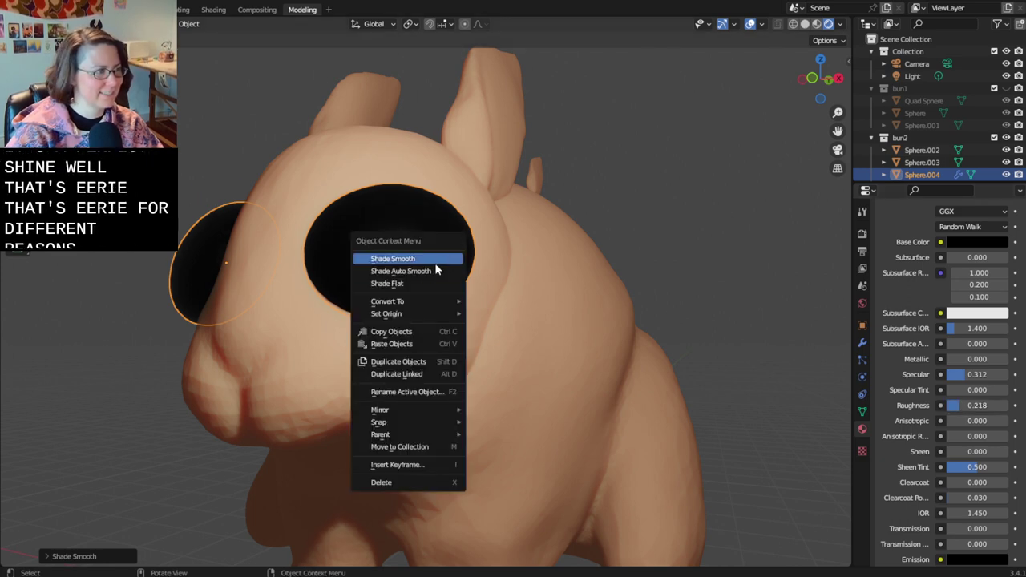
click(417, 284)
click(806, 252)
key(ctrl+a)
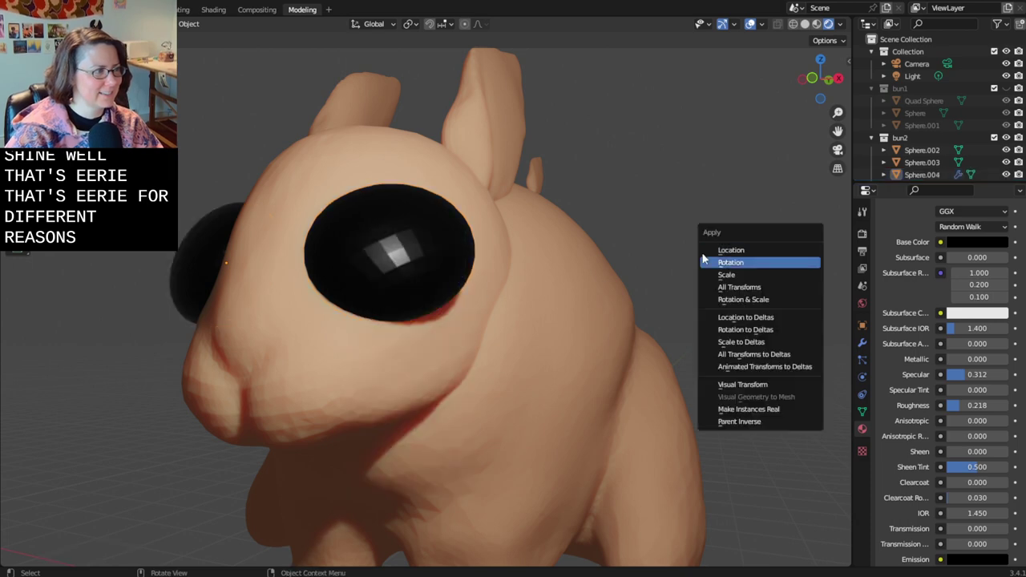
key(ctrl+s)
- Apply smooth shading to the bunny's body and head
ctrl+middle_drag(718, 190, 694, 310)
right_click(412, 314)
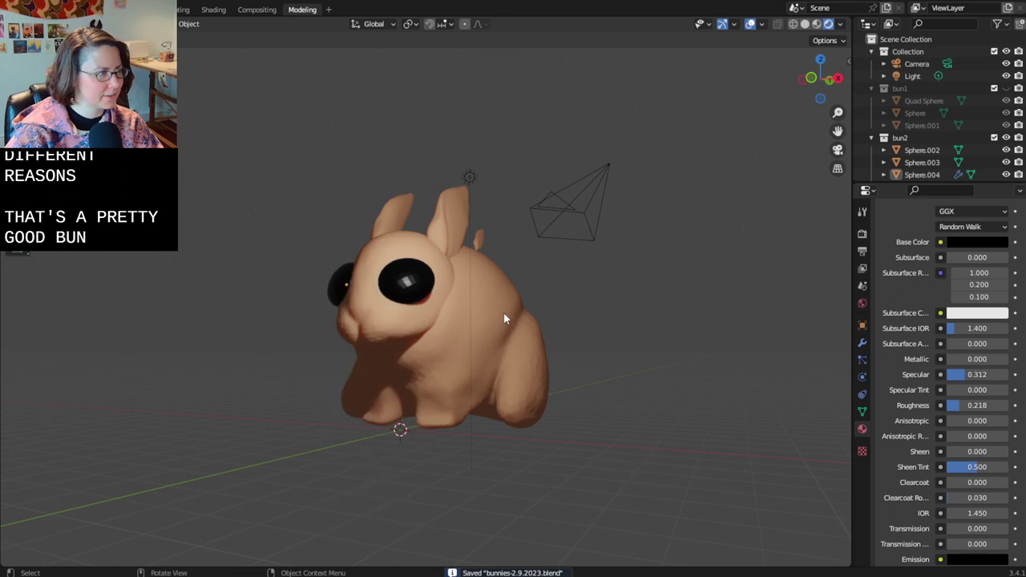
click(503, 313)
right_click(415, 319)
click(415, 319)
click(397, 314)
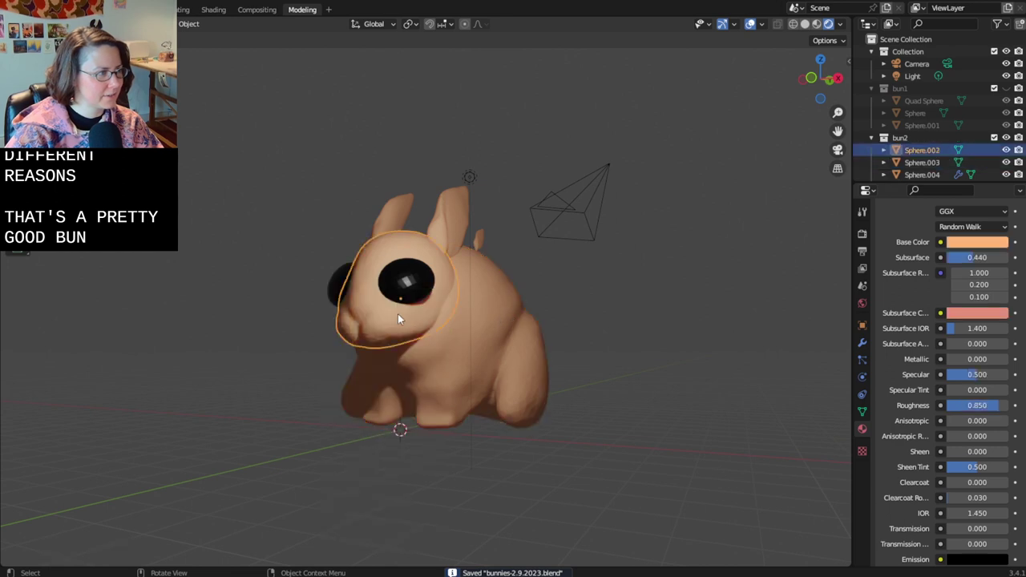
right_click(398, 313)
click(401, 316)
middle_drag(664, 363, 481, 245)
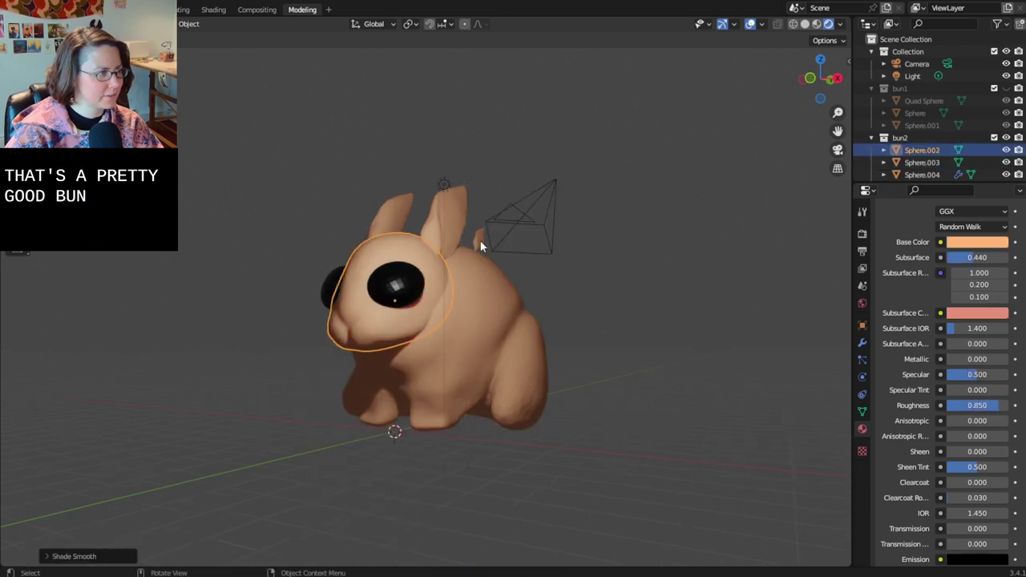
- Apply smooth shading to the bunny's ears and save the file
click(431, 232)
right_click(447, 215)
click(447, 212)
middle_drag(447, 215, 601, 270)
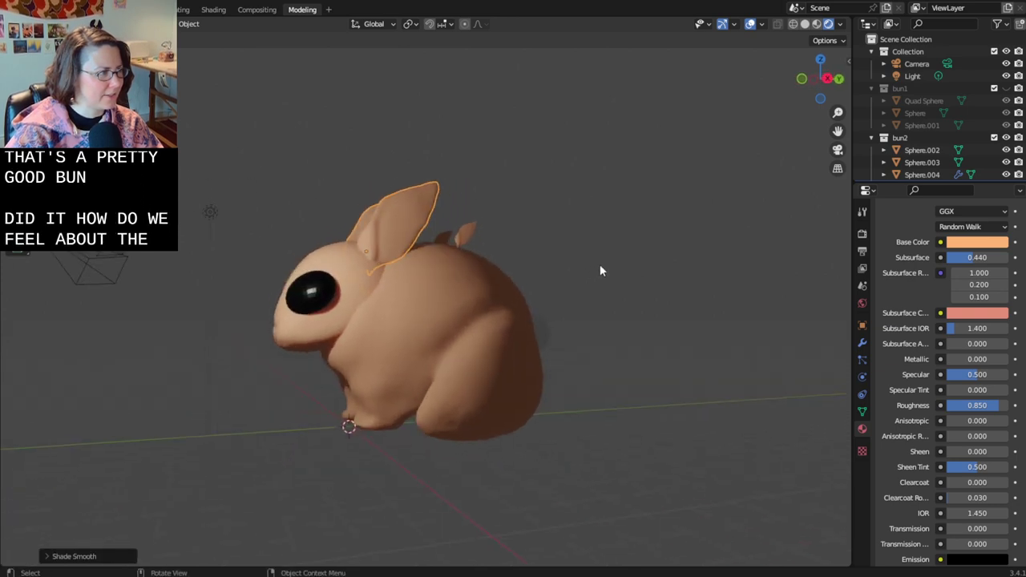
key(ctrl+s)
- Examine the bunny's ears, face and tail from the side, front and above
middle_drag(636, 231, 719, 291)
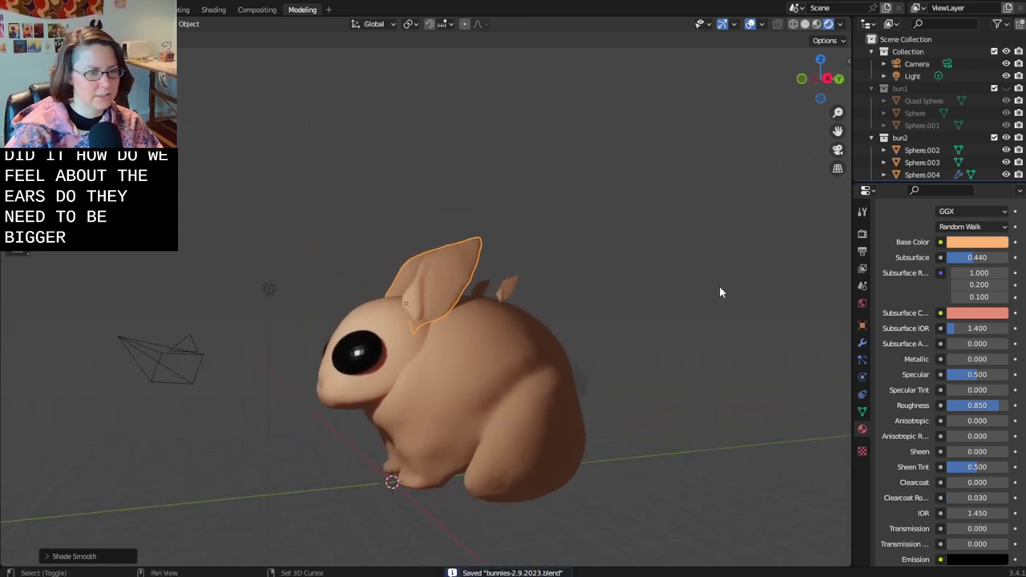
click(677, 288)
scroll(677, 289, up, 2)
middle_drag(656, 320, 653, 264)
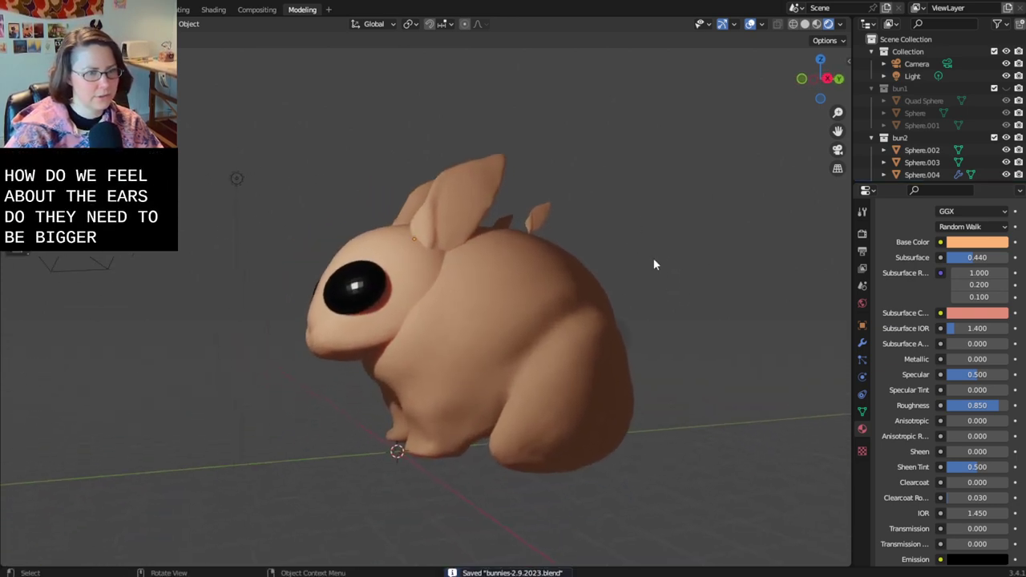
mouse_move(653, 344)
middle_down()
mouse_move(764, 324)
mouse_move(740, 313)
mouse_move(724, 328)
mouse_move(670, 336)
middle_up()
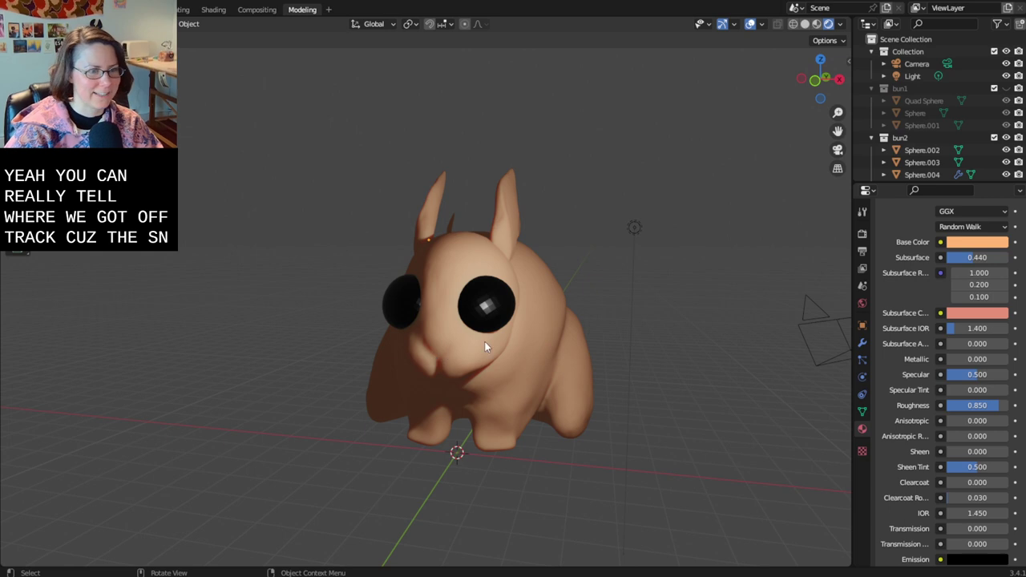
middle_drag(643, 380, 620, 449)
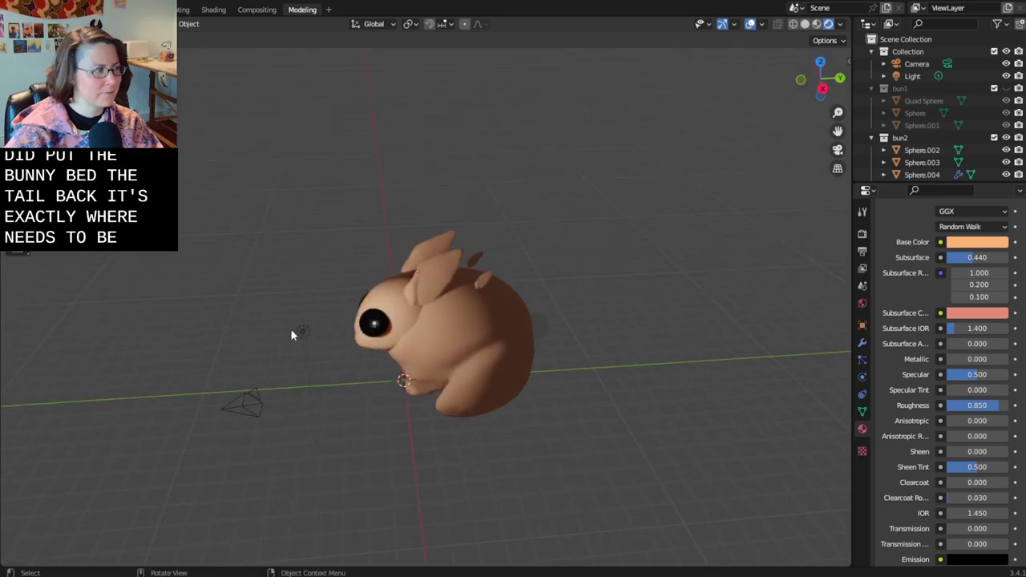
middle_drag(291, 335, 333, 371)
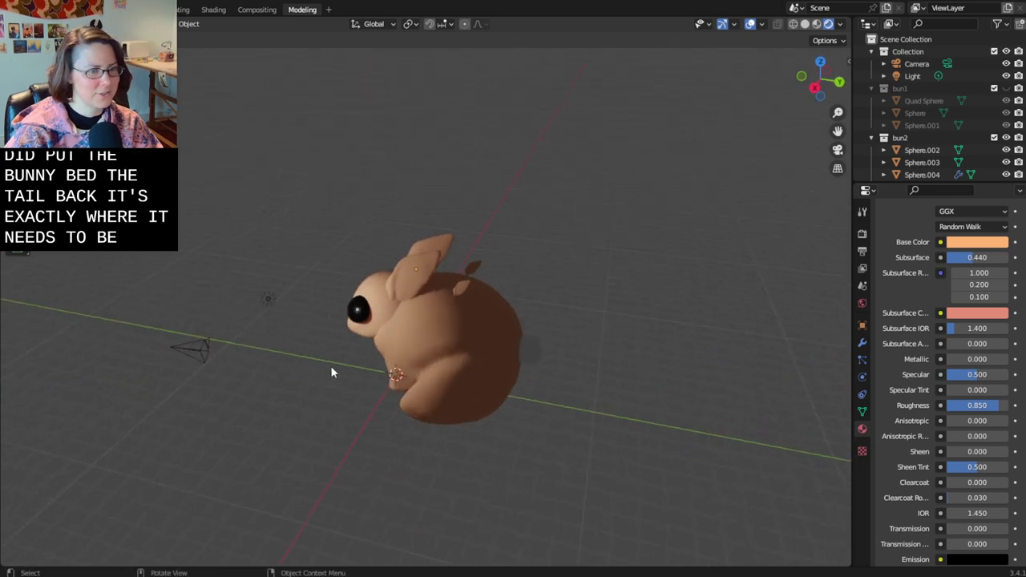
- Duplicate the point light, place the copy above and behind the bunny's tail, and save the file
click(267, 300)
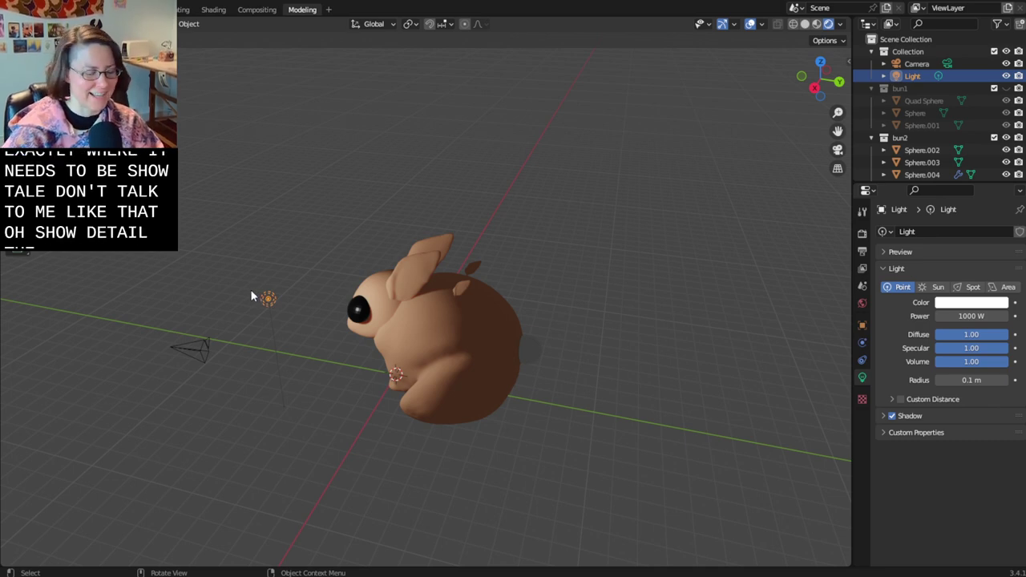
key(shift+d)
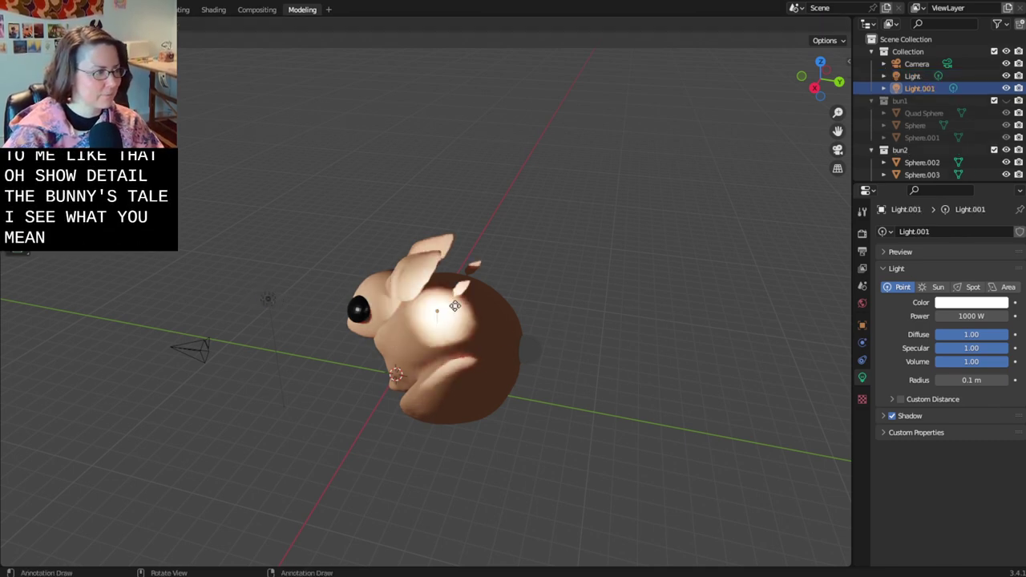
click(645, 214)
middle_drag(645, 215, 600, 162)
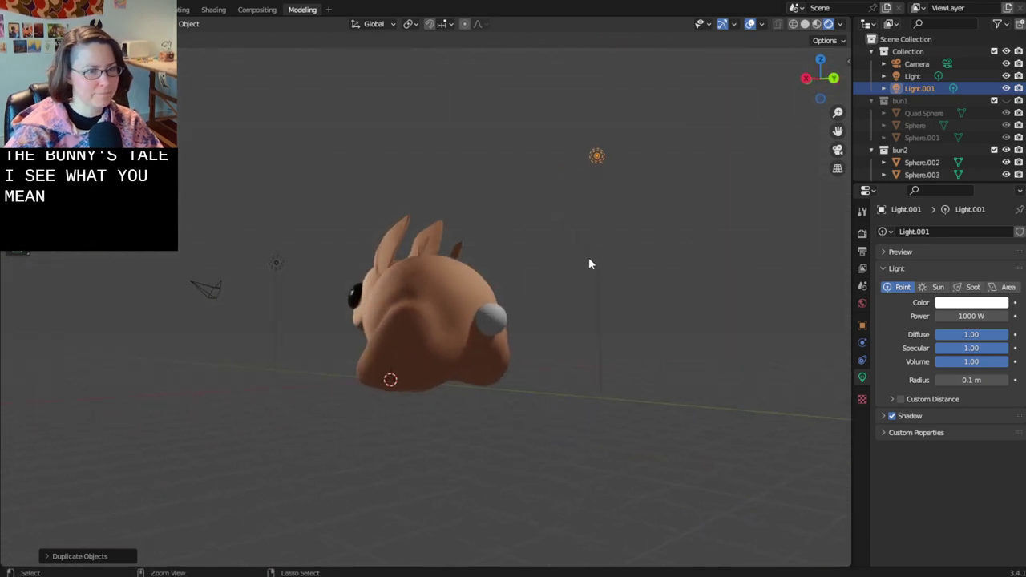
middle_drag(642, 315, 710, 367)
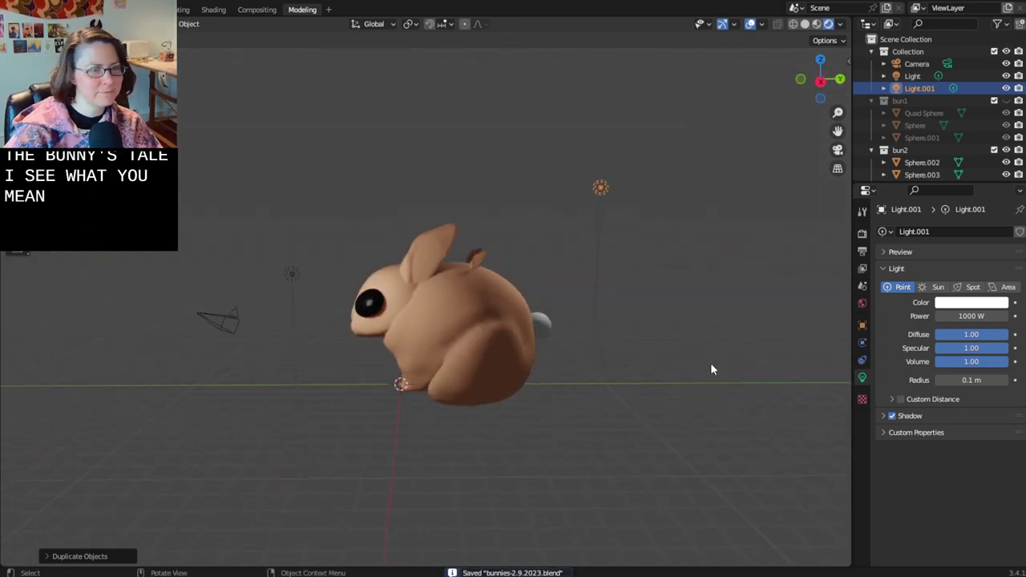
- Raise the bunny's ears so they sit less deeply embedded in the head
scroll(705, 365, up, 2)
click(451, 234)
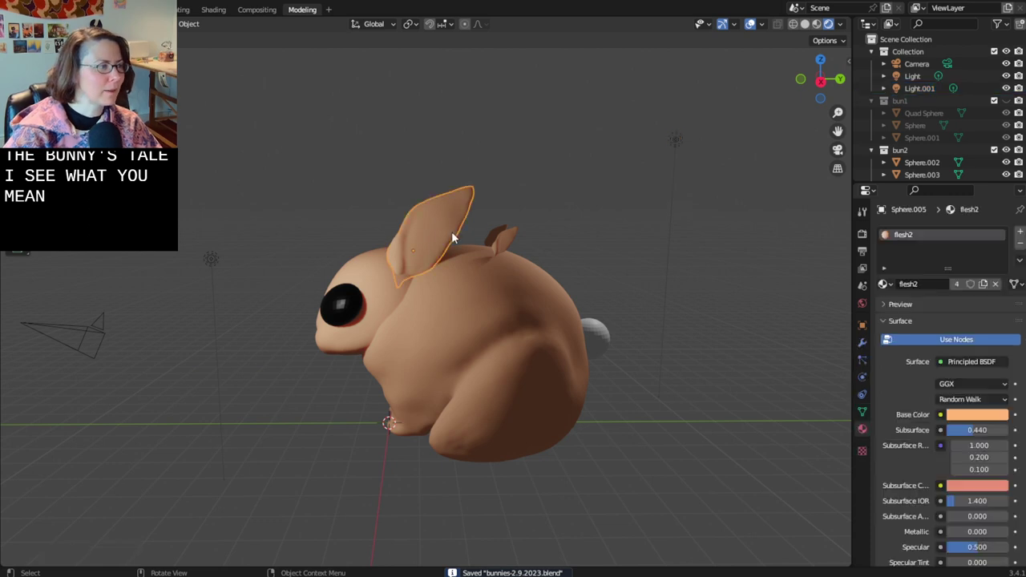
middle_drag(451, 234, 496, 264)
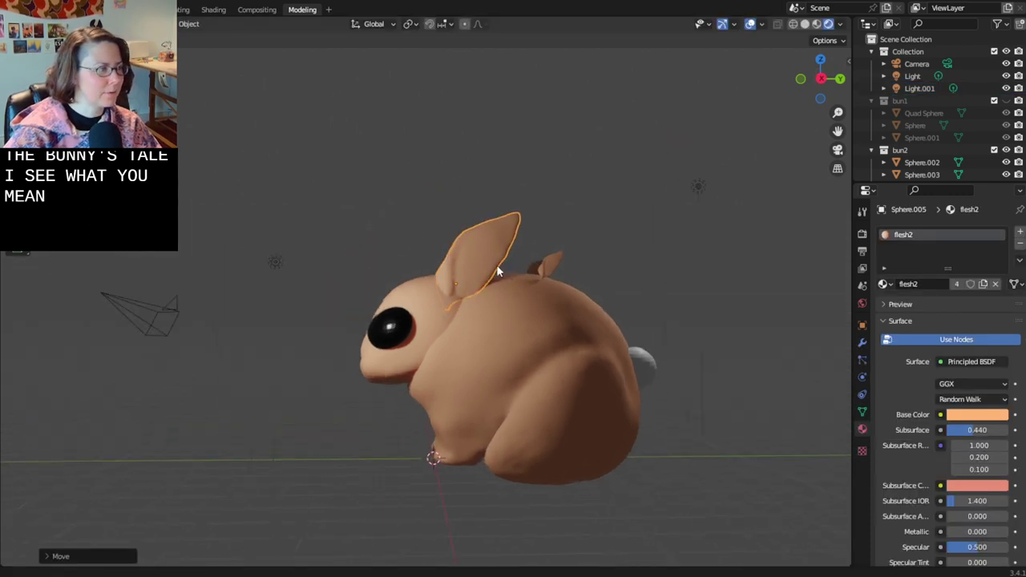
scroll(513, 280, up, 3)
key(g)
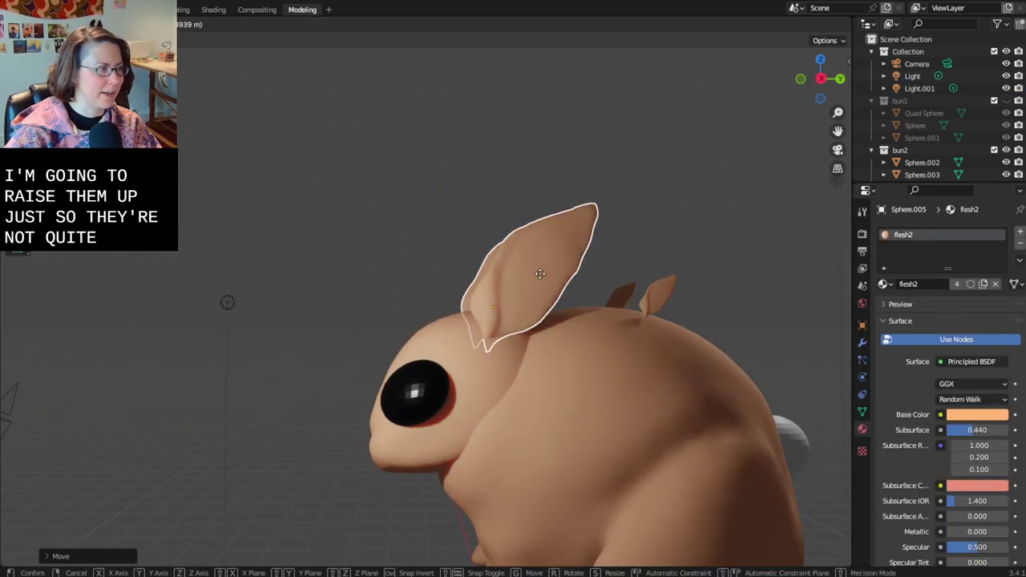
click(534, 286)
- Shift the mirrored ears inward so they sit closer together on top of the head
middle_drag(534, 286, 624, 368)
key(g)
right_click(550, 284)
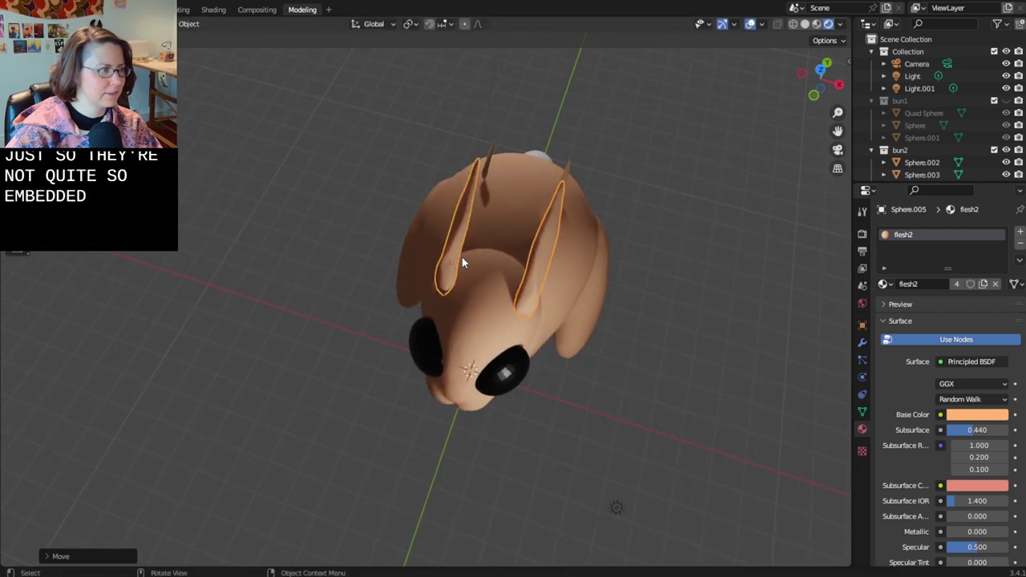
key(g)
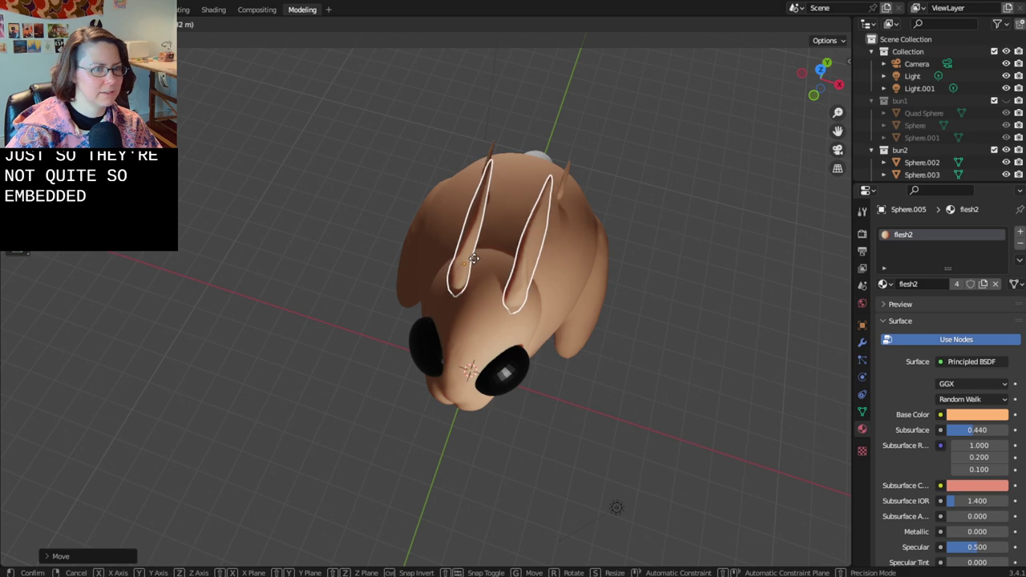
click(472, 254)
- Nudge the ears slightly forward on the head in side view and save the file
middle_drag(472, 254, 379, 178)
scroll(514, 313, up, 2)
middle_drag(513, 313, 496, 284)
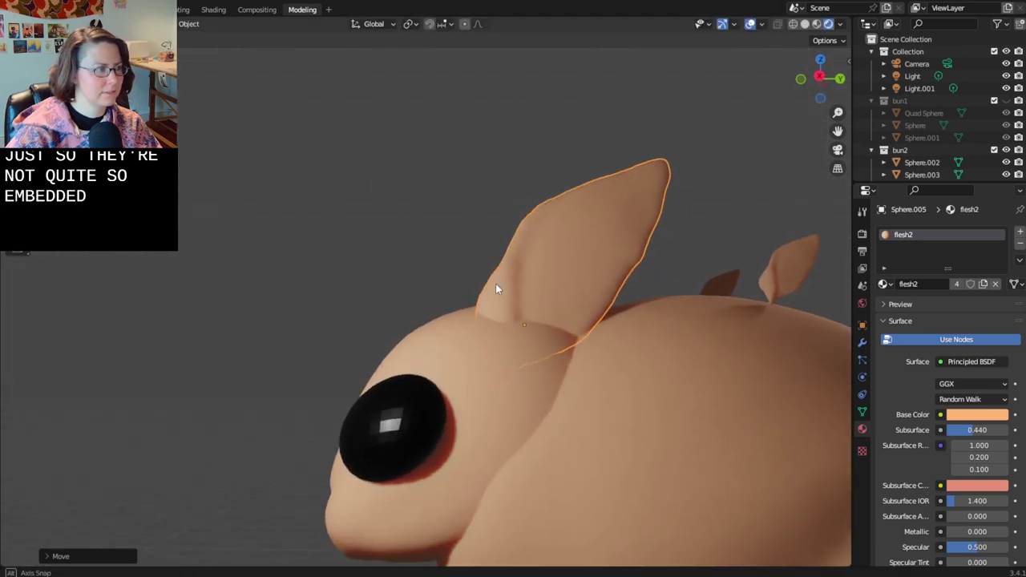
middle_drag(552, 241, 563, 252)
key(g)
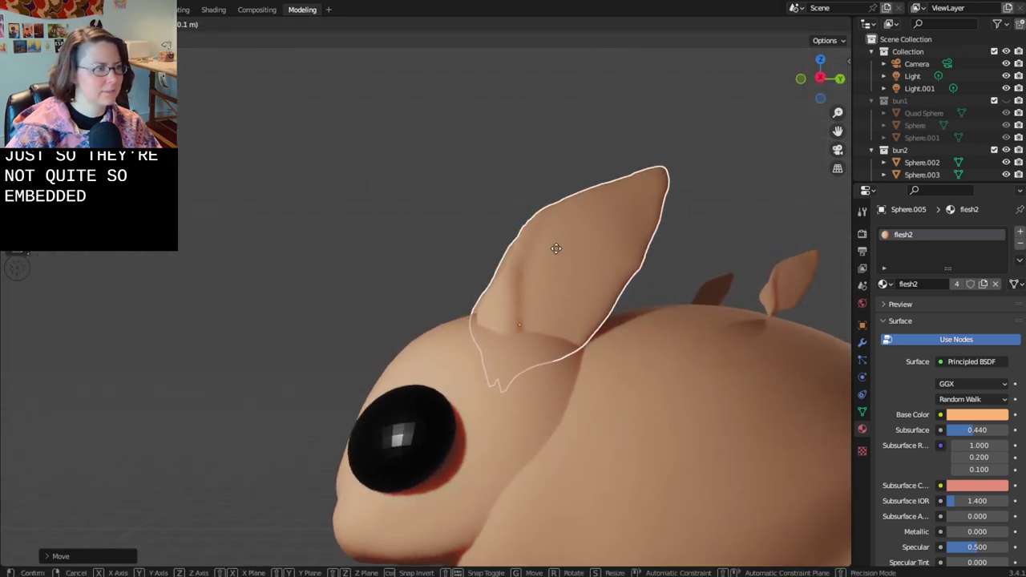
click(550, 245)
key(ctrl+a)
click(389, 257)
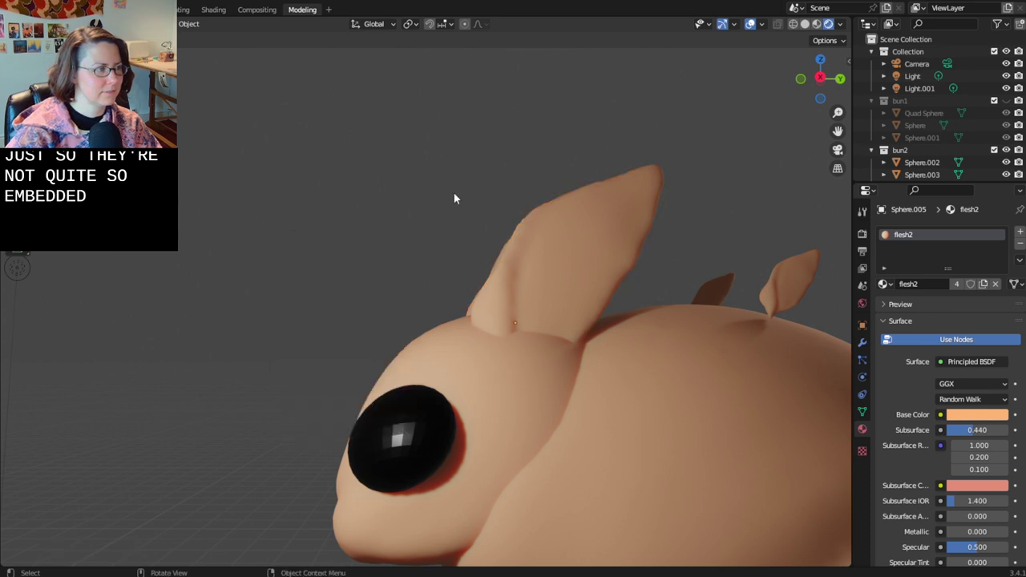
key(ctrl+s)
- Scale the ears along the X axis
scroll(458, 200, down, 5)
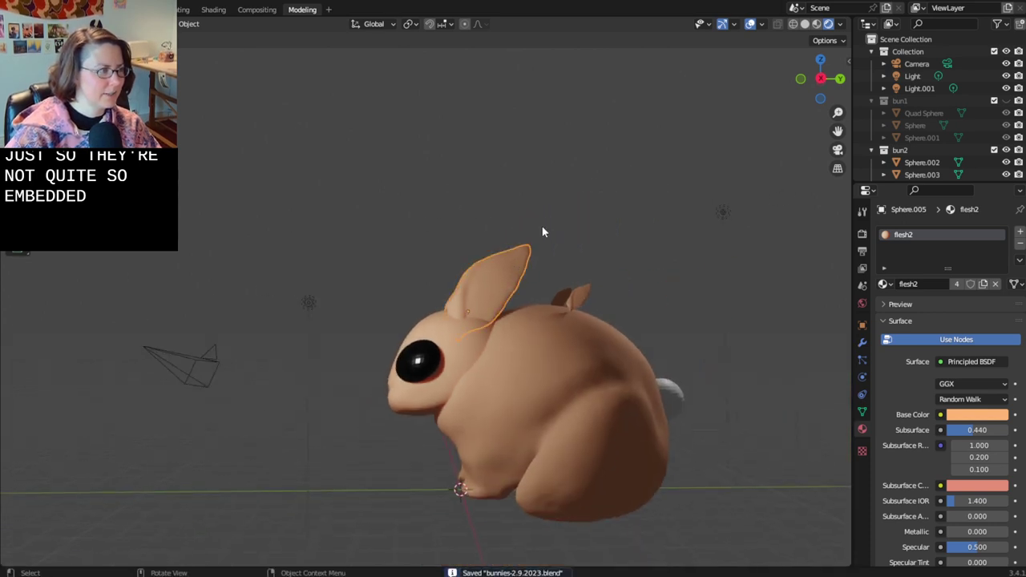
key(s)
key(x)
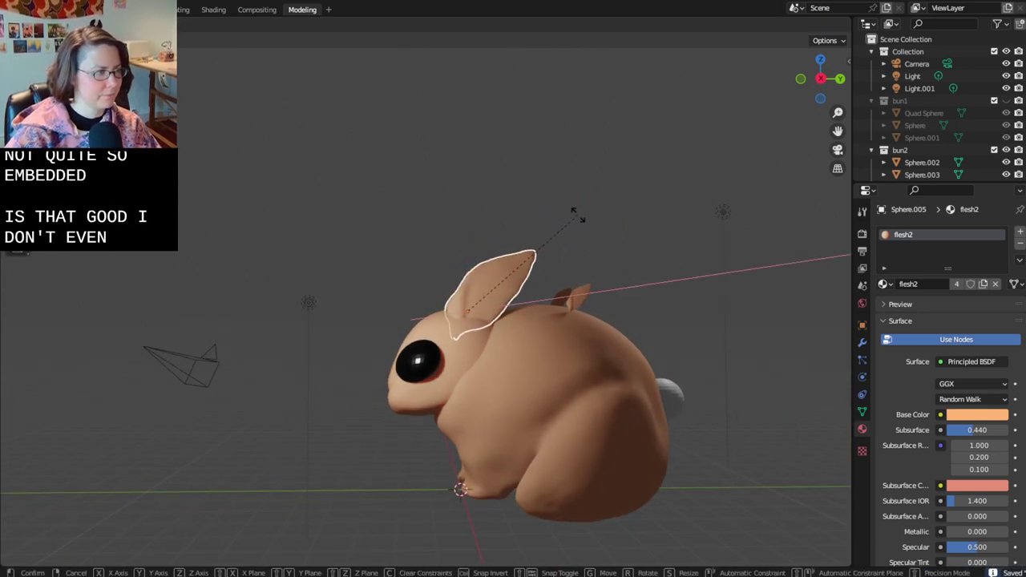
click(580, 219)
middle_drag(580, 218, 610, 212)
scroll(571, 207, up, 2)
click(583, 181)
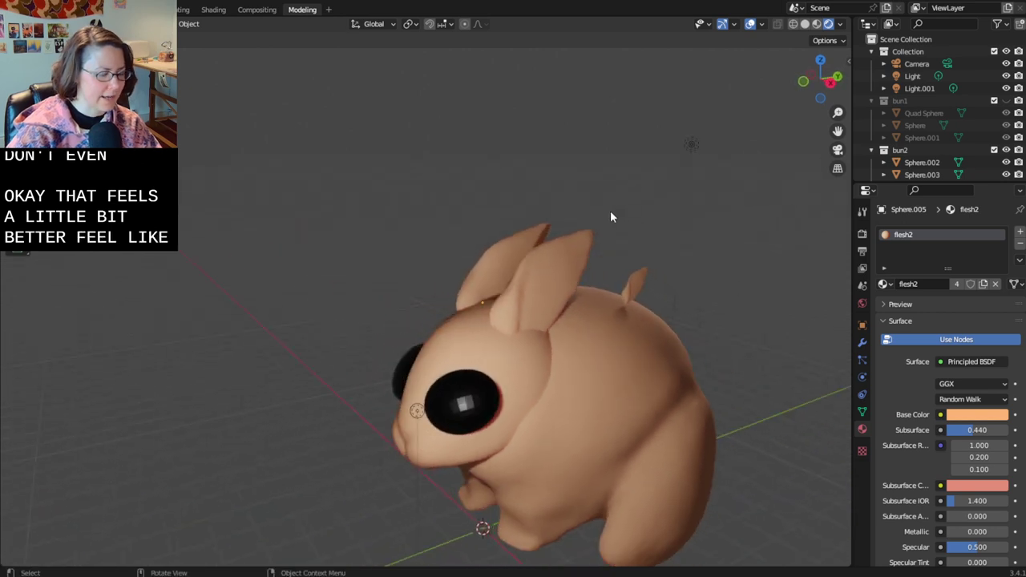
- Rescale the ears along the Y axis and the X axis while viewing them from behind, and save the file
scroll(583, 323, up, 3)
click(579, 320)
middle_drag(579, 320, 414, 358)
key(s)
key(y)
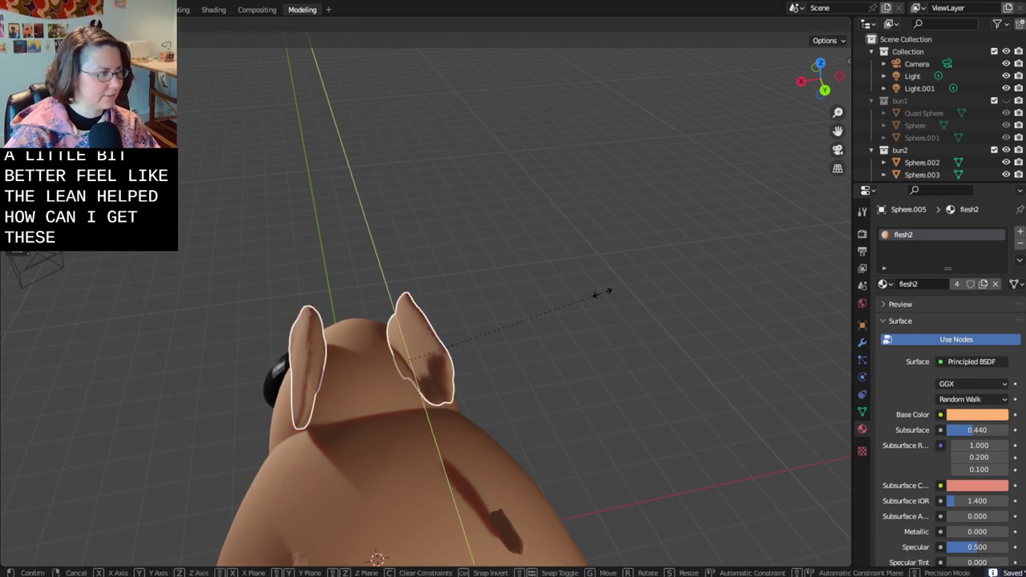
click(578, 299)
key(s)
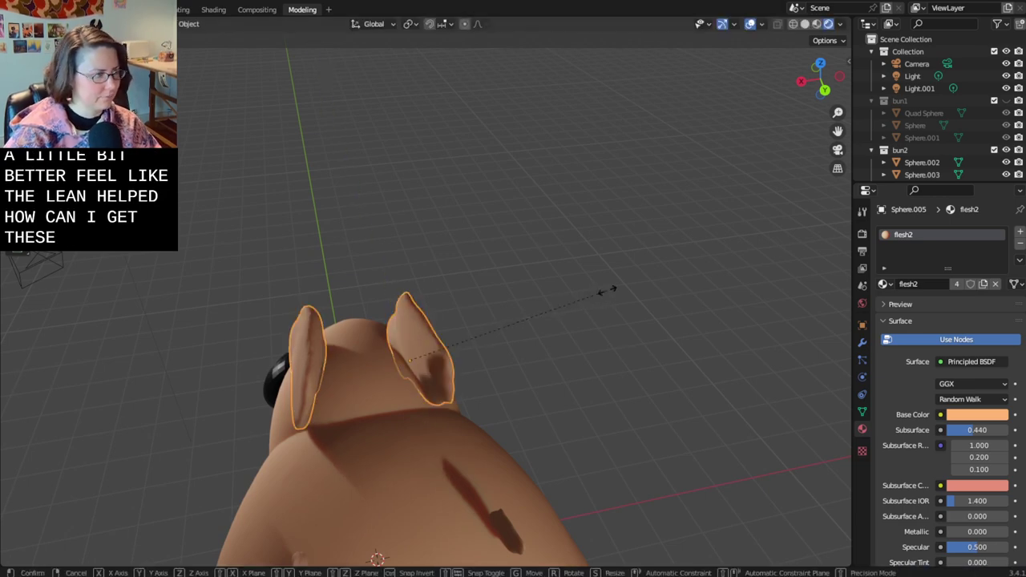
key(x)
click(505, 300)
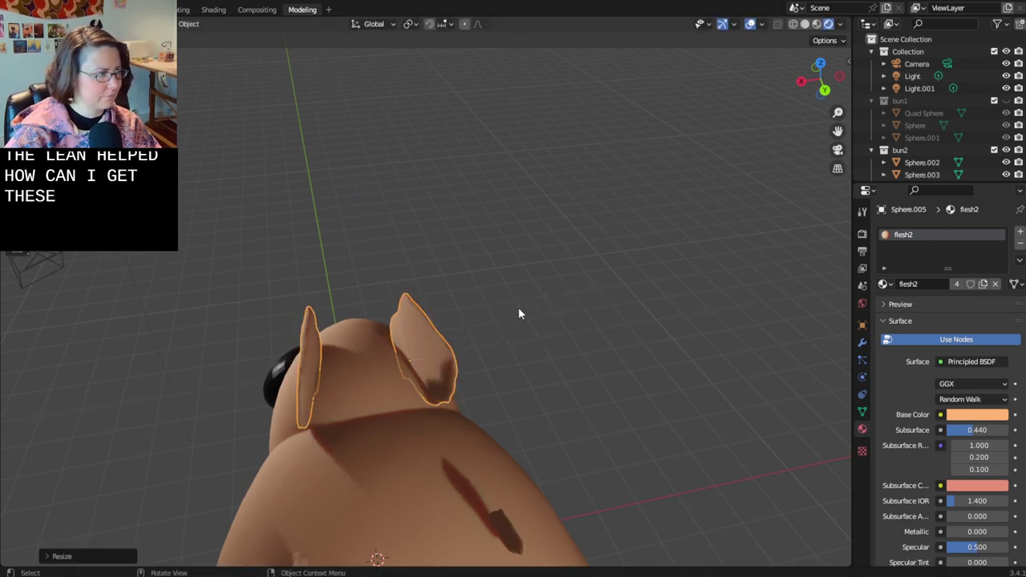
middle_drag(517, 307, 348, 220)
key(ctrl+s)
- Apply smooth shading to the bunny's tail sphere
scroll(463, 265, down, 3)
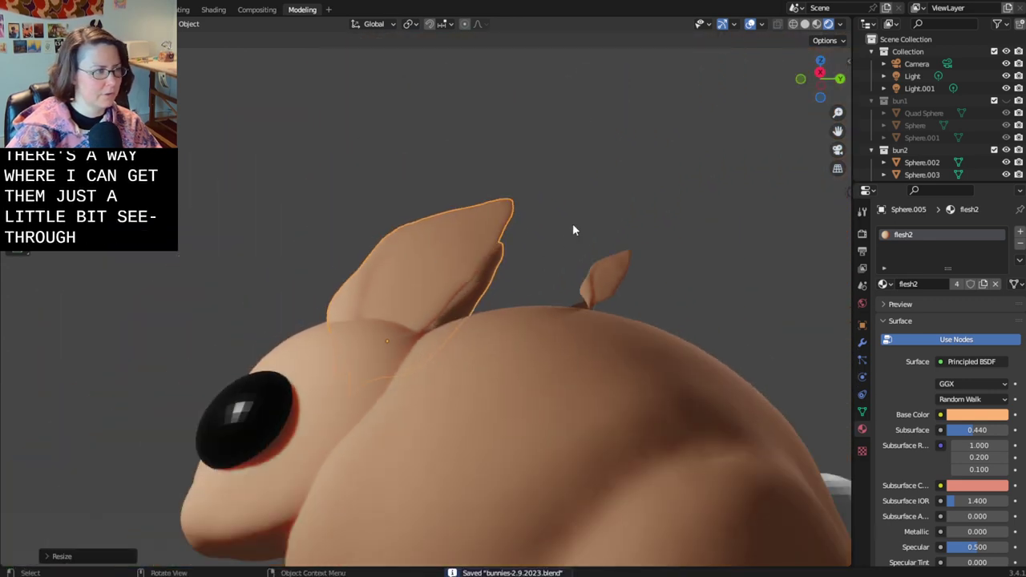
scroll(572, 230, down, 4)
middle_drag(572, 230, 529, 315)
scroll(626, 275, down, 2)
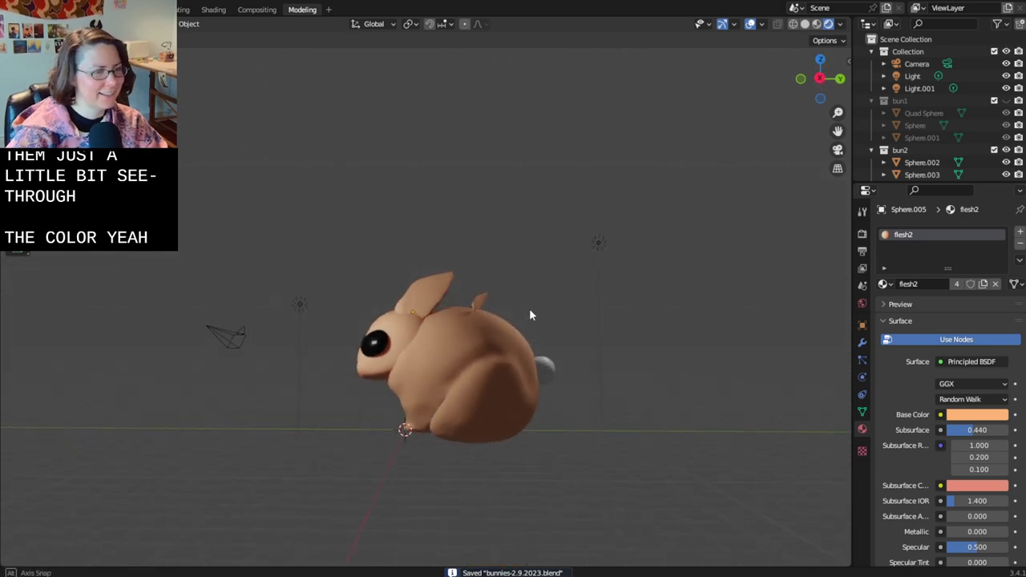
click(552, 374)
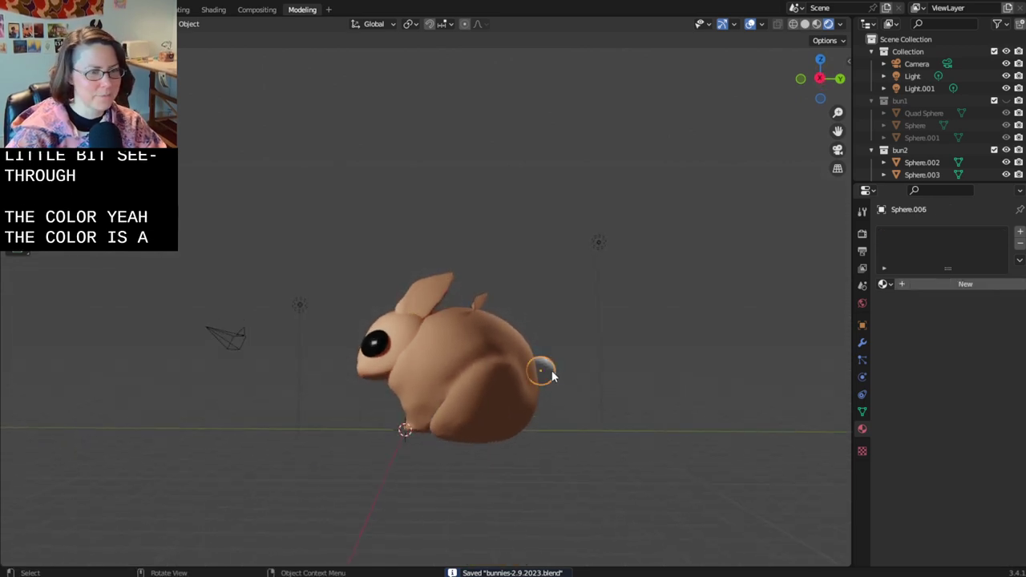
middle_drag(589, 370, 542, 372)
right_click(543, 373)
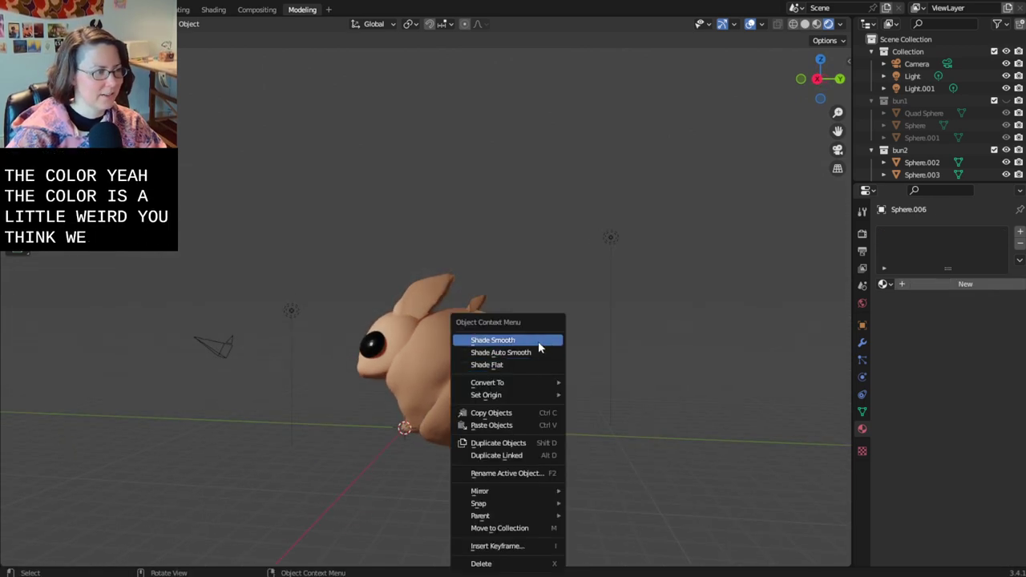
click(538, 341)
- Try an oversized tail by scaling the sphere up until it is about as large as the bunny's body
key(s)
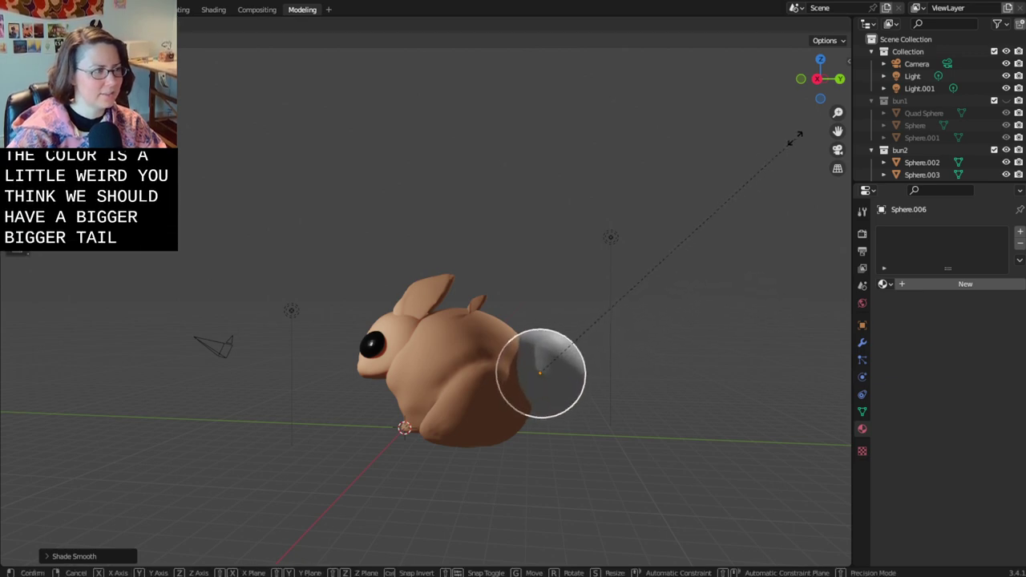
click(666, 305)
middle_drag(666, 305, 680, 341)
key(s)
click(759, 188)
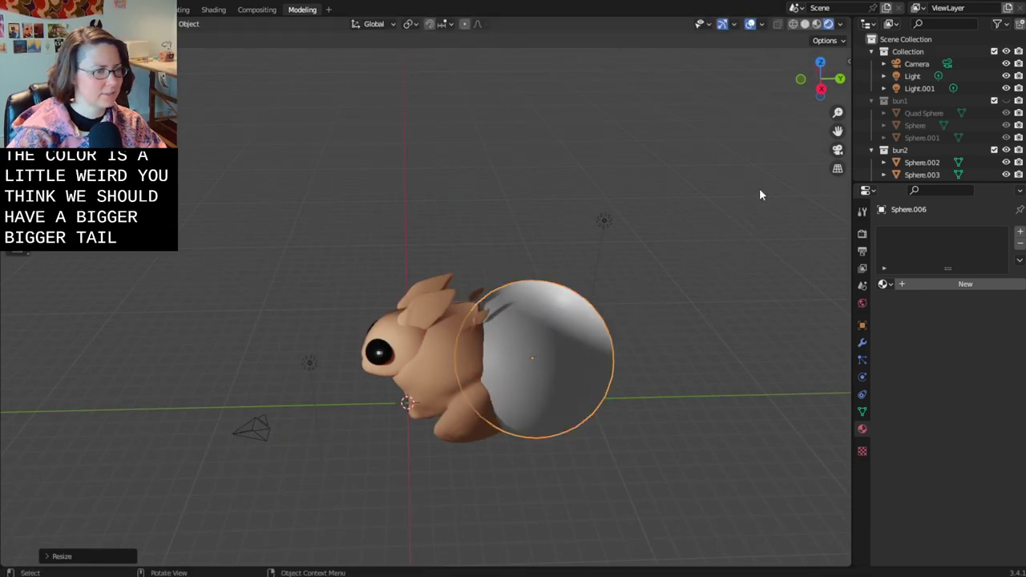
middle_drag(759, 188, 725, 210)
scroll(755, 370, down, 1)
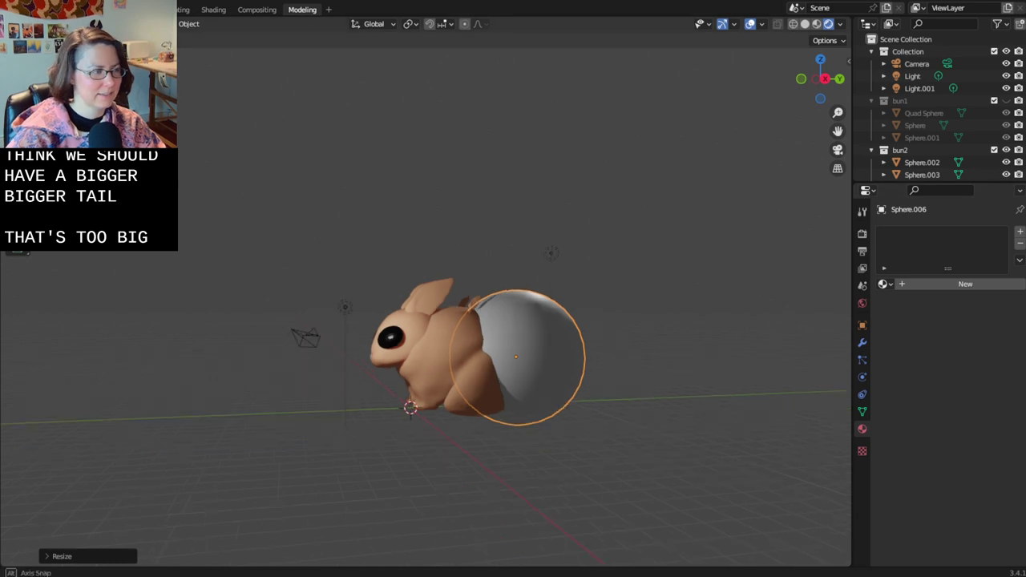
middle_drag(756, 370, 728, 357)
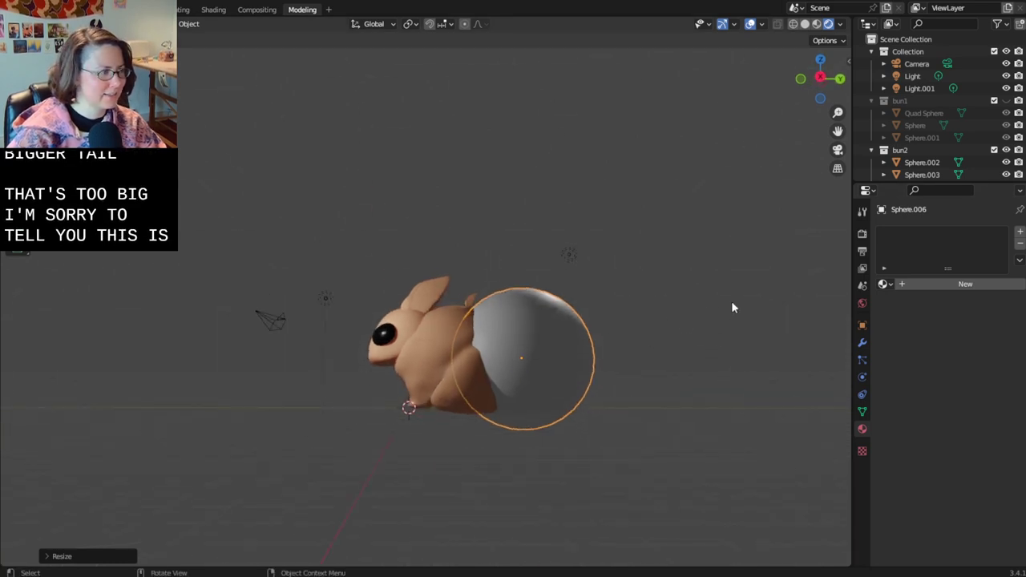
- Shrink the oversized tail and move it out behind the bunny's body
key(s)
click(636, 322)
middle_drag(636, 321, 627, 412)
key(g)
click(616, 344)
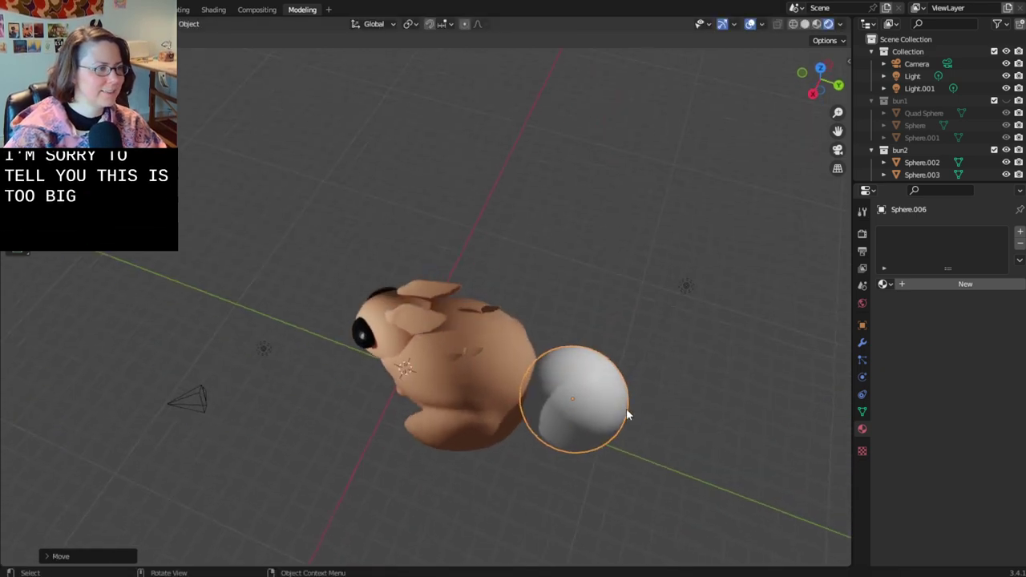
- Scale the tail down to a tiny ball and place it against the bunny's rump
middle_drag(688, 294, 727, 223)
key(s)
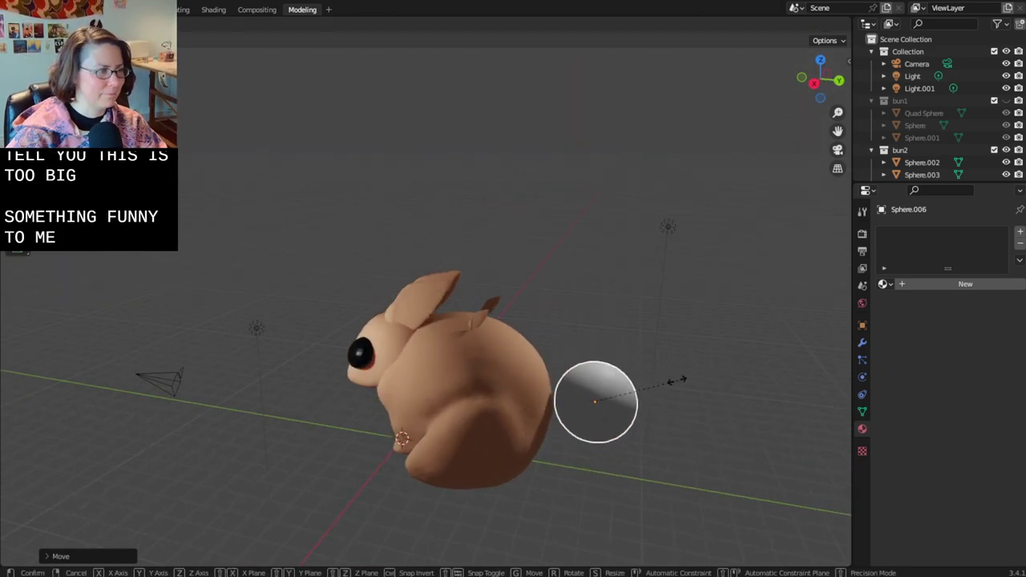
click(671, 378)
middle_drag(672, 378, 682, 355)
key(s)
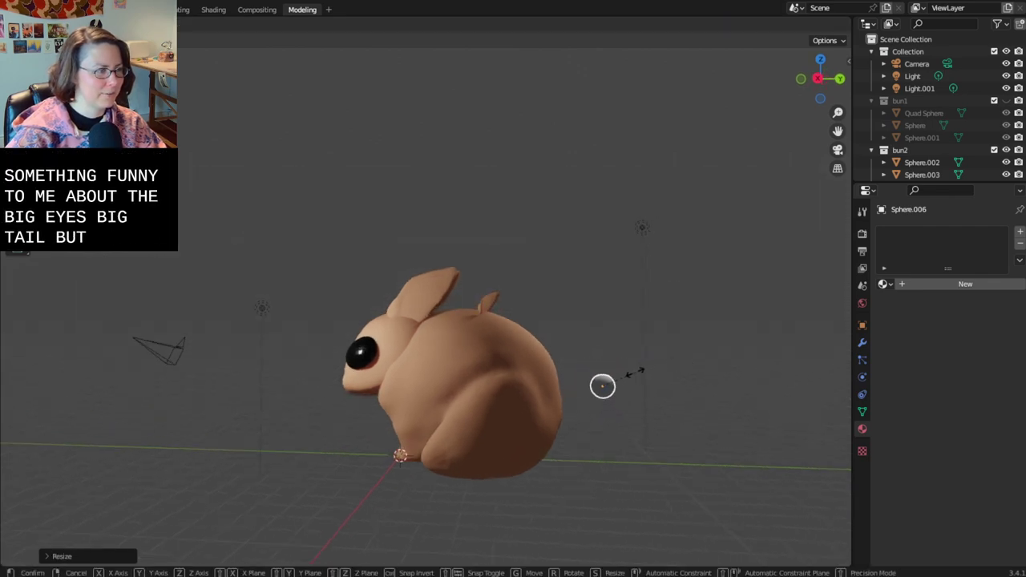
key(g)
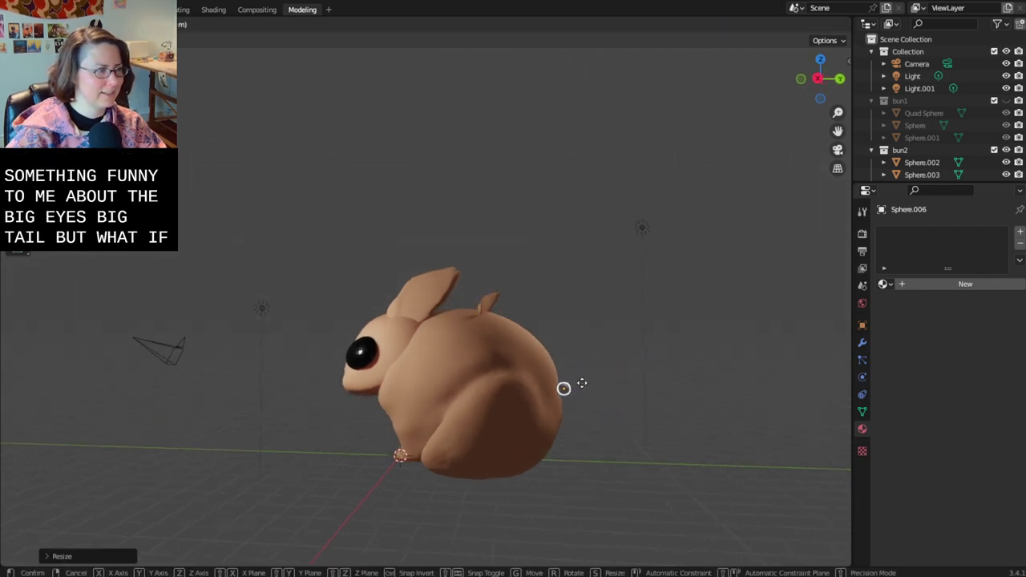
click(582, 383)
middle_drag(607, 429, 580, 461)
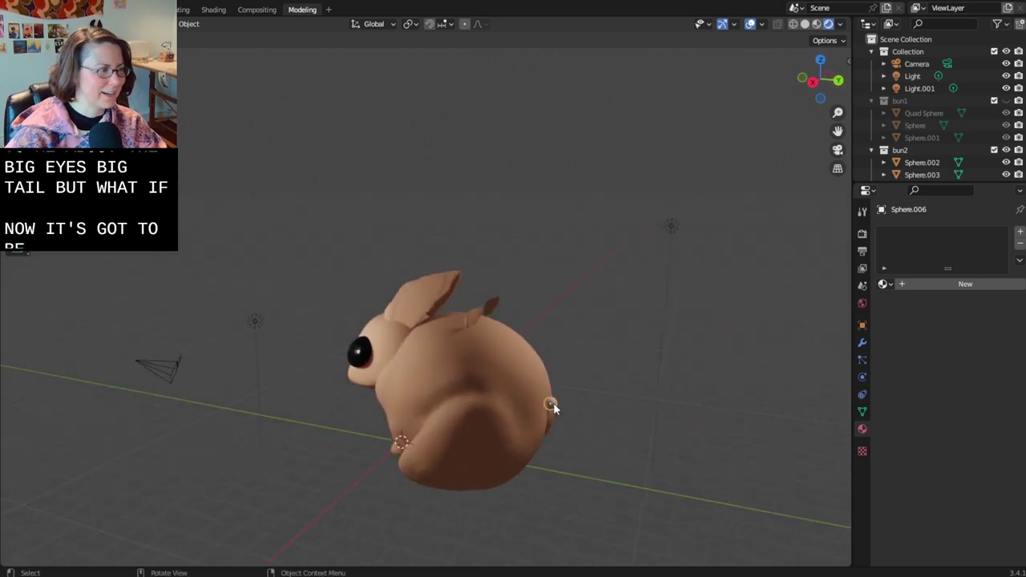
- Enlarge the tail to a medium-sized ball and reposition it so it protrudes from the rump
key(s)
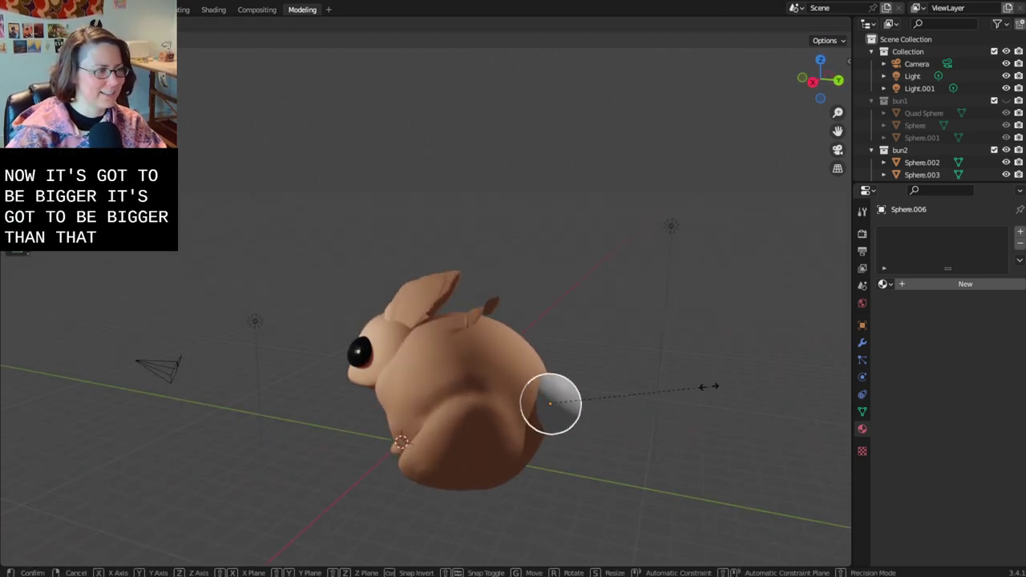
click(697, 388)
middle_drag(697, 388, 312, 343)
click(630, 362)
click(658, 443)
click(399, 487)
click(378, 348)
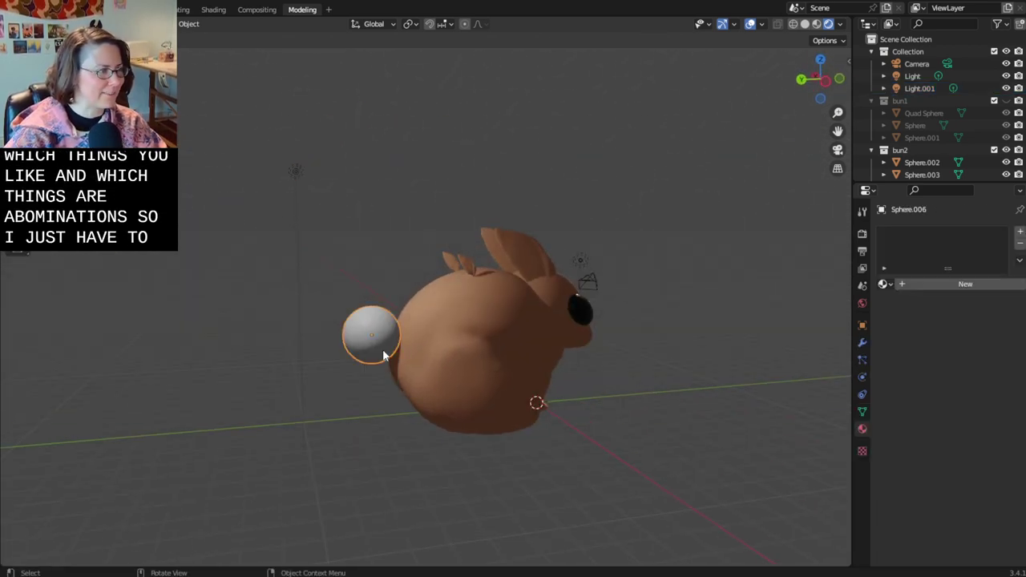
- Scale the tail up slightly and move it a little farther back from the body
middle_drag(382, 353, 328, 340)
key(s)
click(505, 184)
middle_drag(504, 184, 514, 204)
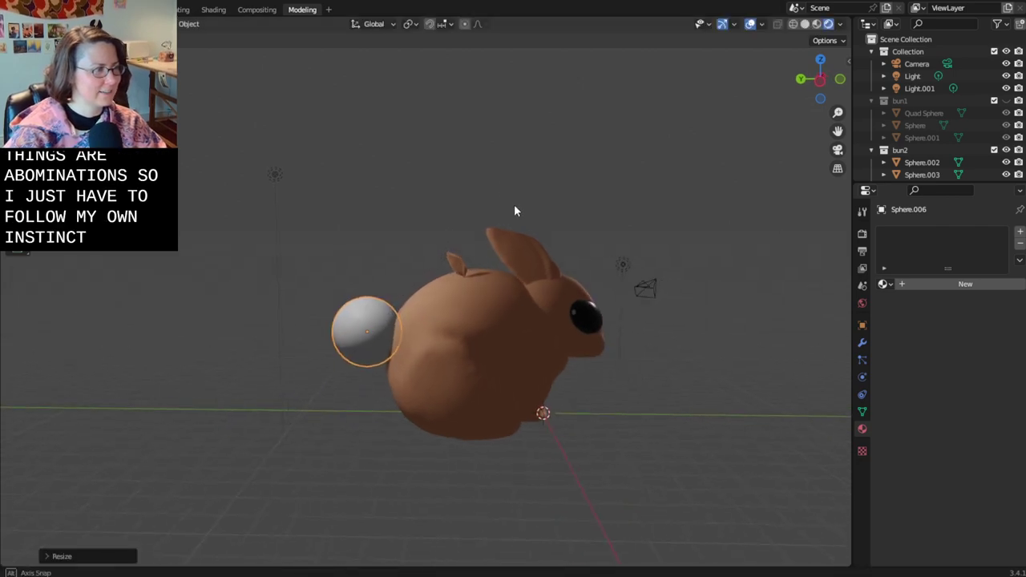
key(g)
click(359, 274)
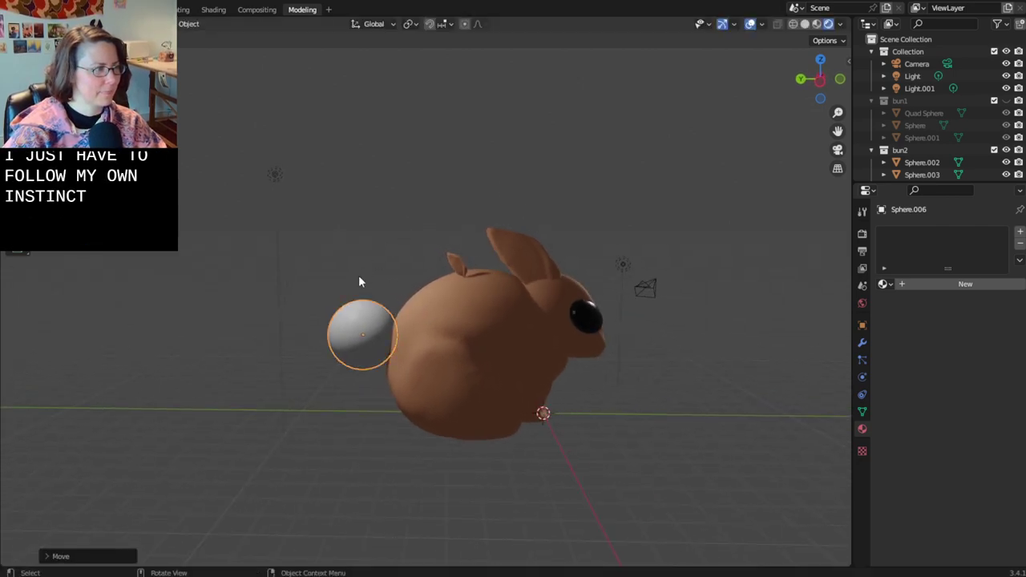
- Save the file, select the bunny's body and set the flesh2 material's Subsurface to 0
key(ctrl+s)
click(411, 241)
scroll(665, 400, down, 3)
middle_drag(665, 405, 573, 454)
click(423, 361)
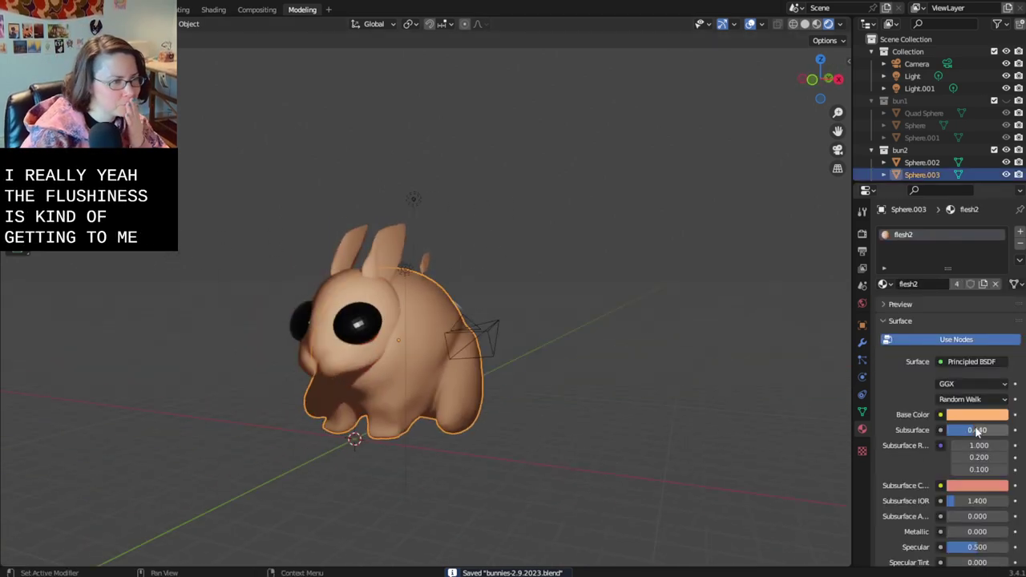
drag(976, 430, 945, 430)
click(813, 446)
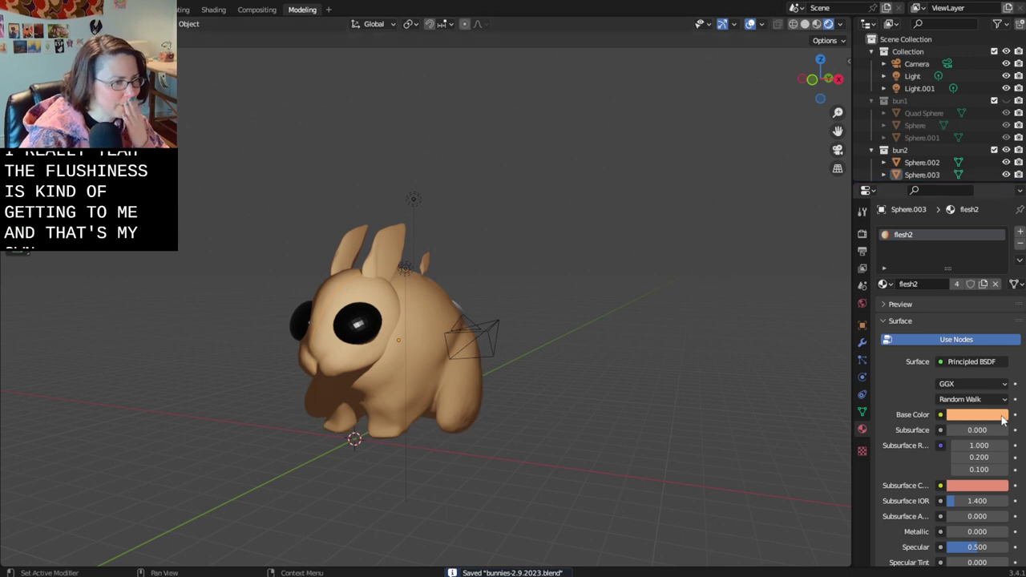
- Change the flesh2 base color to a pale pinkish lavender with hue 0.859 and saturation 0.183, and save the file
click(977, 414)
drag(932, 305, 947, 285)
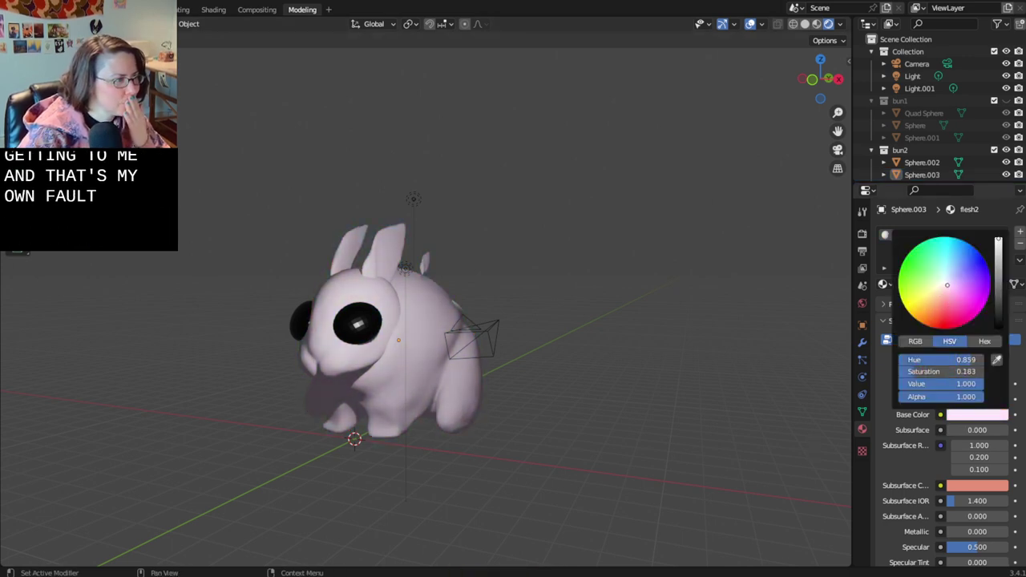
key(ctrl+s)
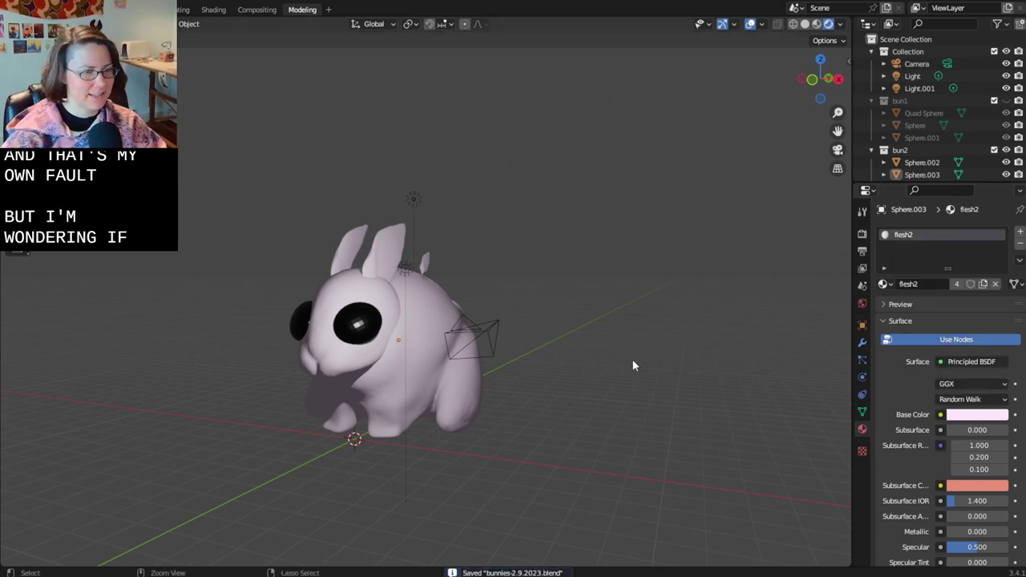
- Switch the viewport to solid shading and on to material preview while viewing the bunny's tail from the rear side
middle_drag(632, 366, 491, 342)
key(z)
click(499, 345)
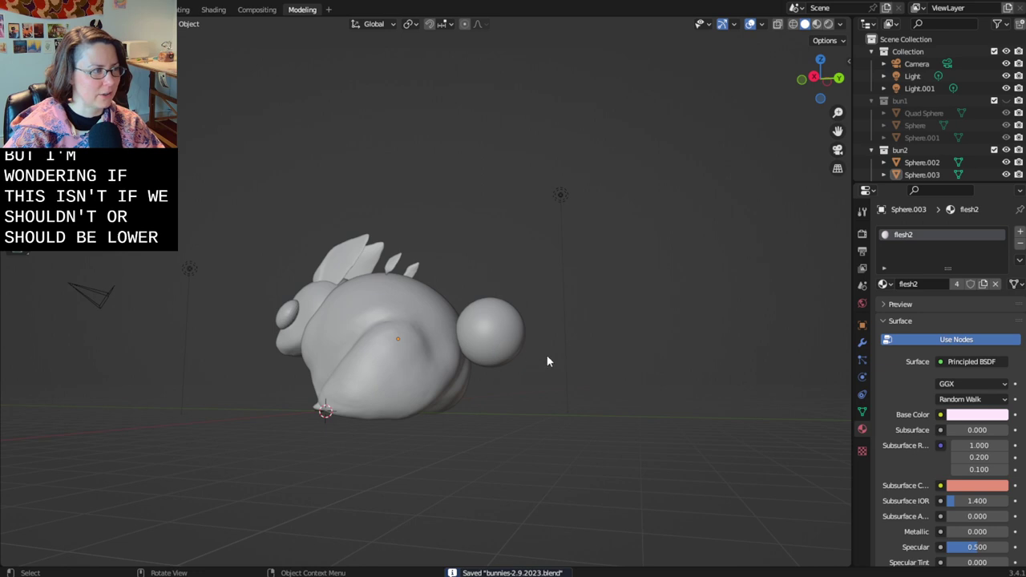
middle_drag(550, 361, 500, 340)
key(z)
click(504, 348)
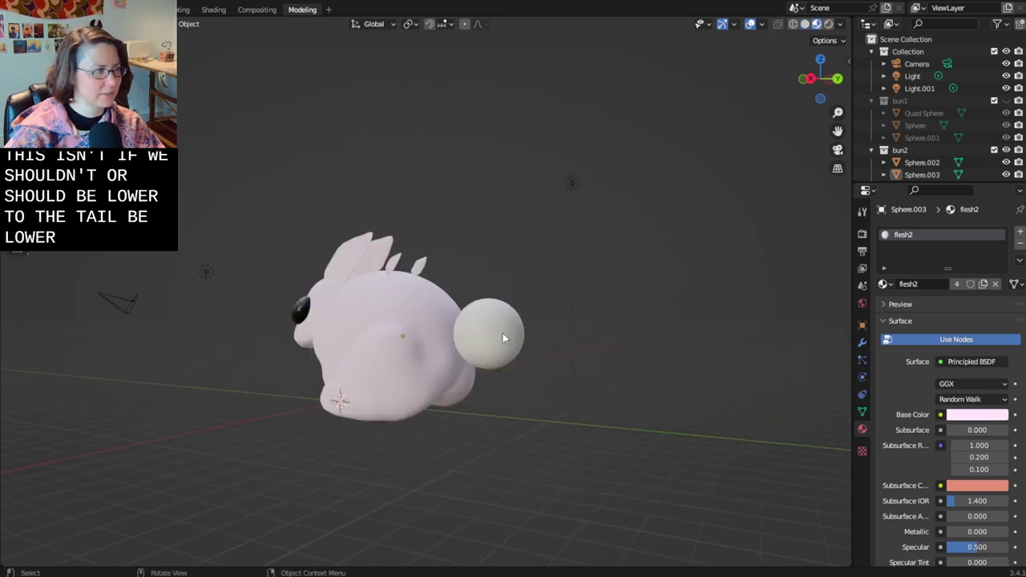
- Lower the round tail along the Z axis so it sits farther down on the bunny's rump
click(502, 332)
key(s)
key(g)
key(z)
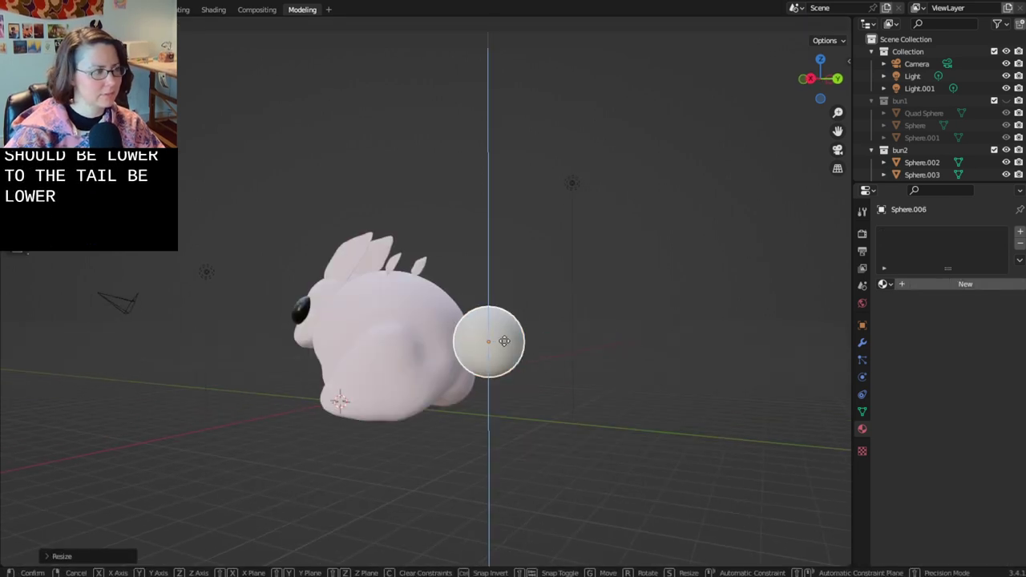
click(517, 371)
middle_drag(567, 435, 526, 426)
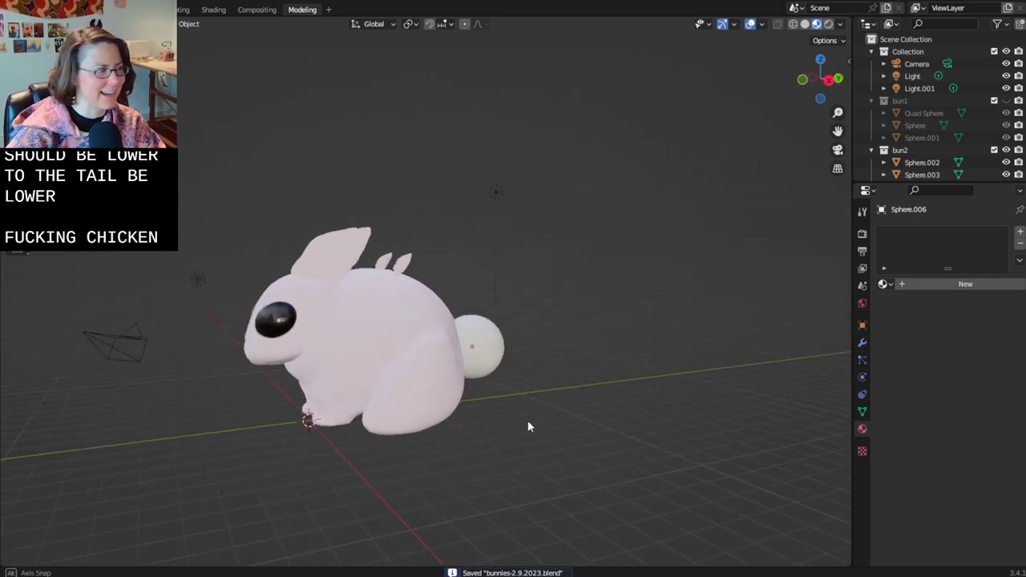
- Recolor the bunny's flesh2 material coral pink with hue 0.000 and saturation 0.792, and save the file
click(415, 374)
middle_drag(414, 374, 584, 425)
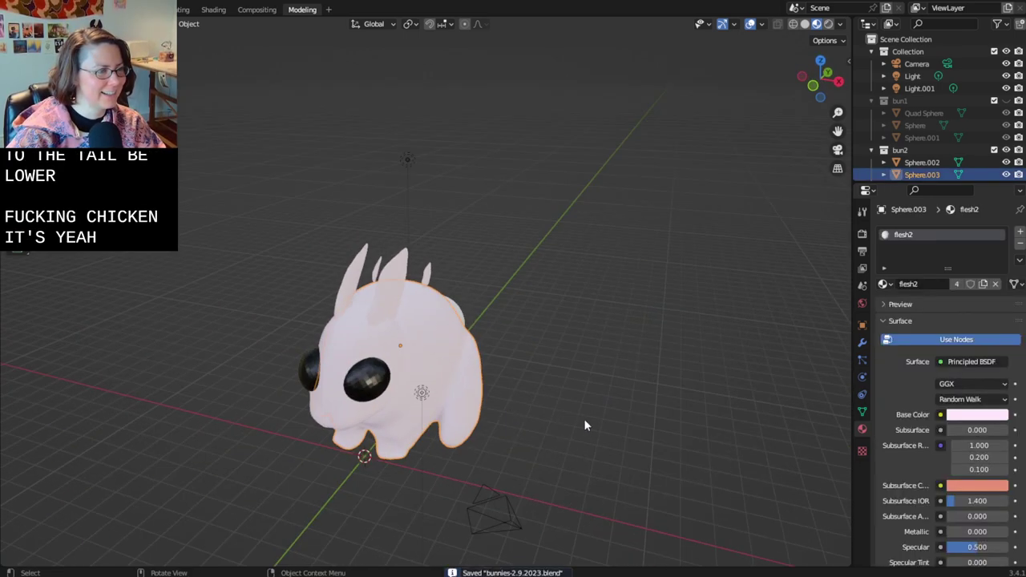
click(962, 416)
drag(945, 291, 944, 306)
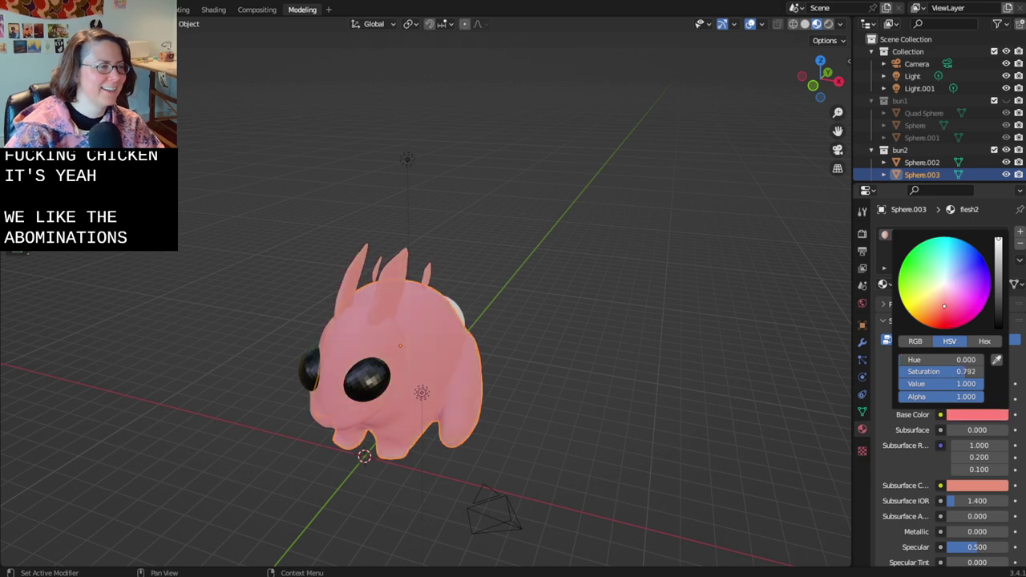
click(603, 396)
middle_drag(604, 396, 369, 333)
key(ctrl+s)
click(369, 333)
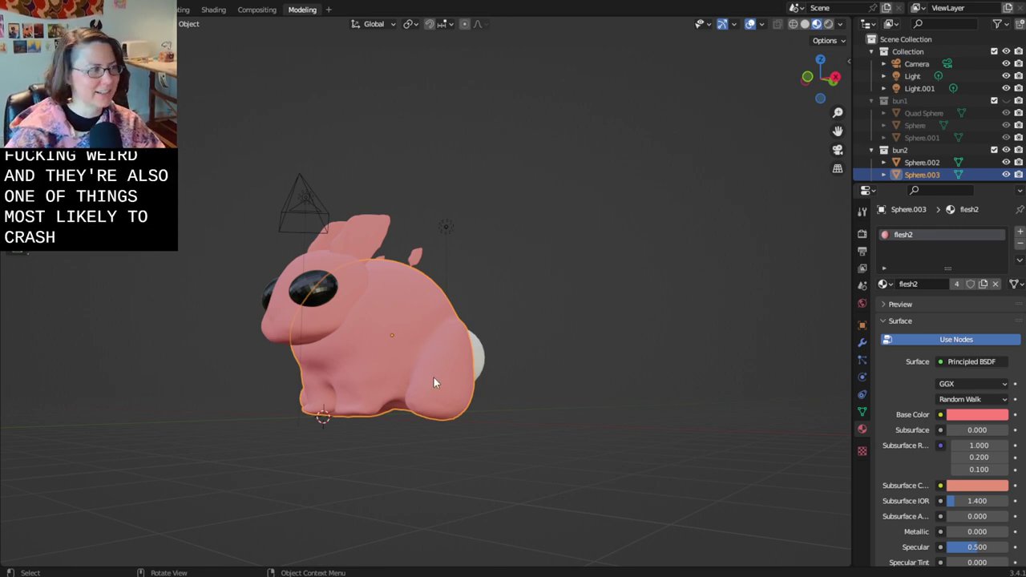
- Recolor the flesh2 material golden yellow with hue 0.091 and full saturation and value, and save the file
middle_drag(434, 381, 673, 393)
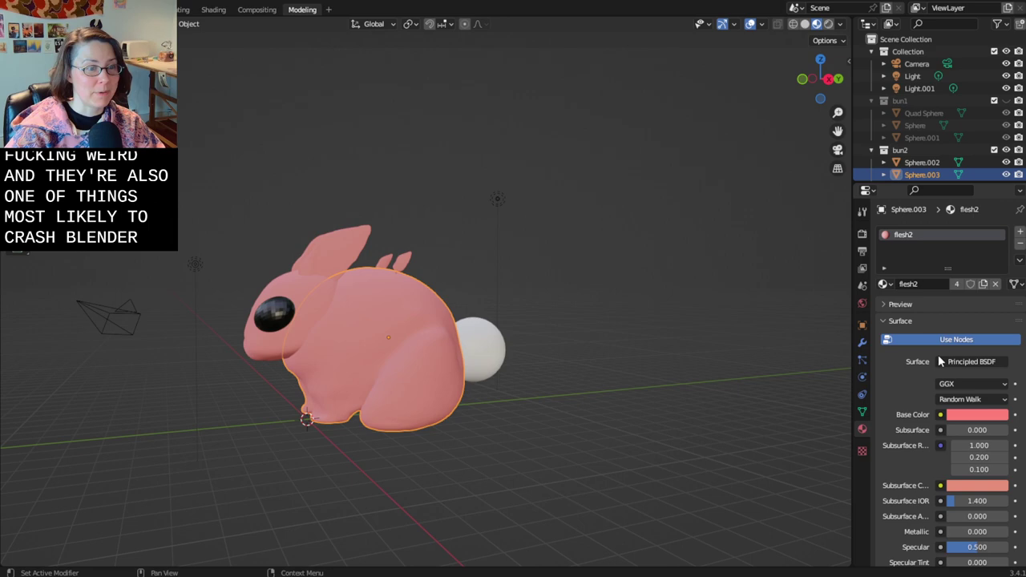
click(963, 414)
drag(924, 303, 911, 315)
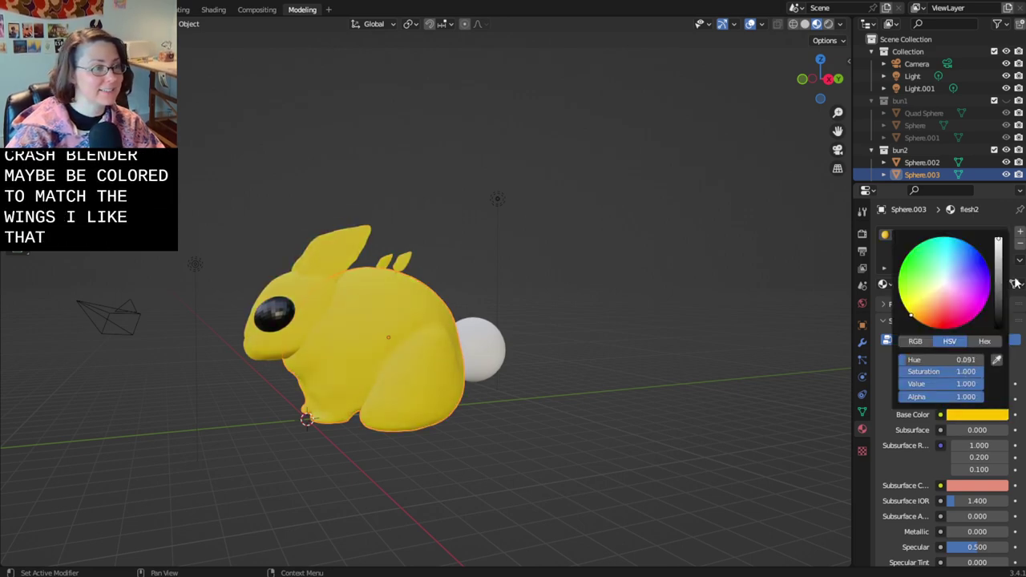
mouse_move(999, 241)
mouse_down()
mouse_move(999, 265)
mouse_move(999, 238)
mouse_up()
scroll(538, 349, up, 3)
middle_drag(539, 348, 674, 320)
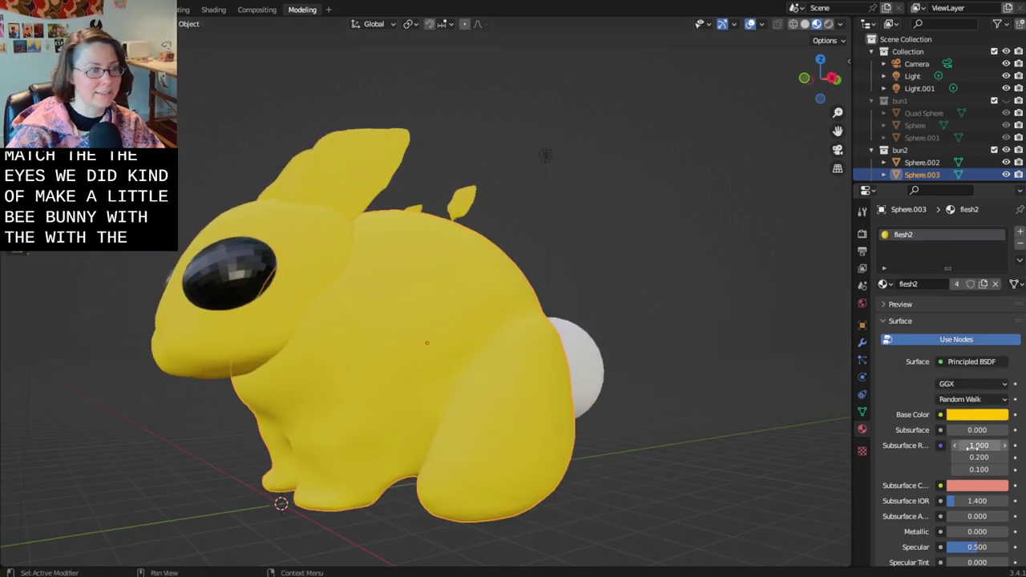
click(733, 337)
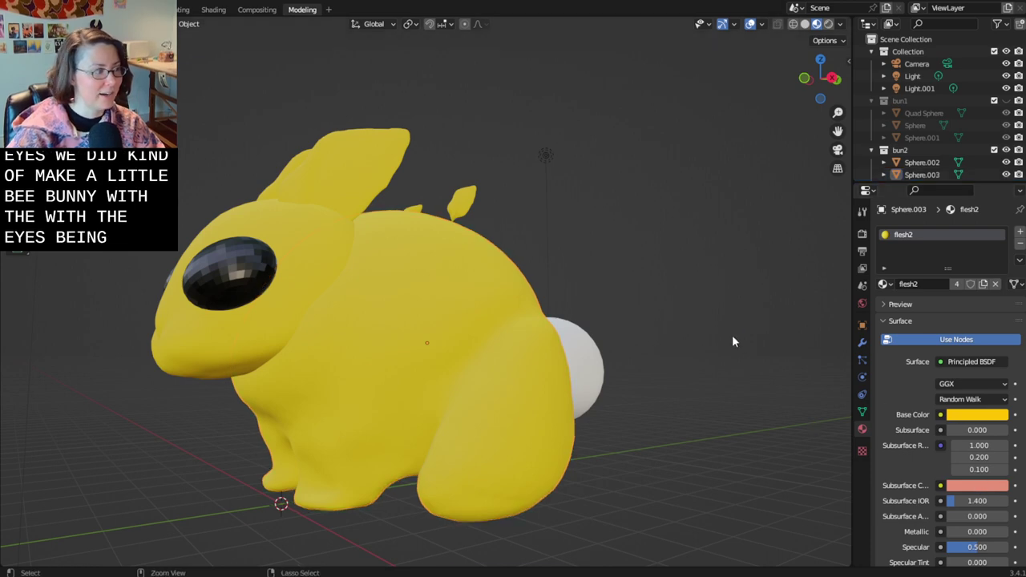
key(ctrl+s)
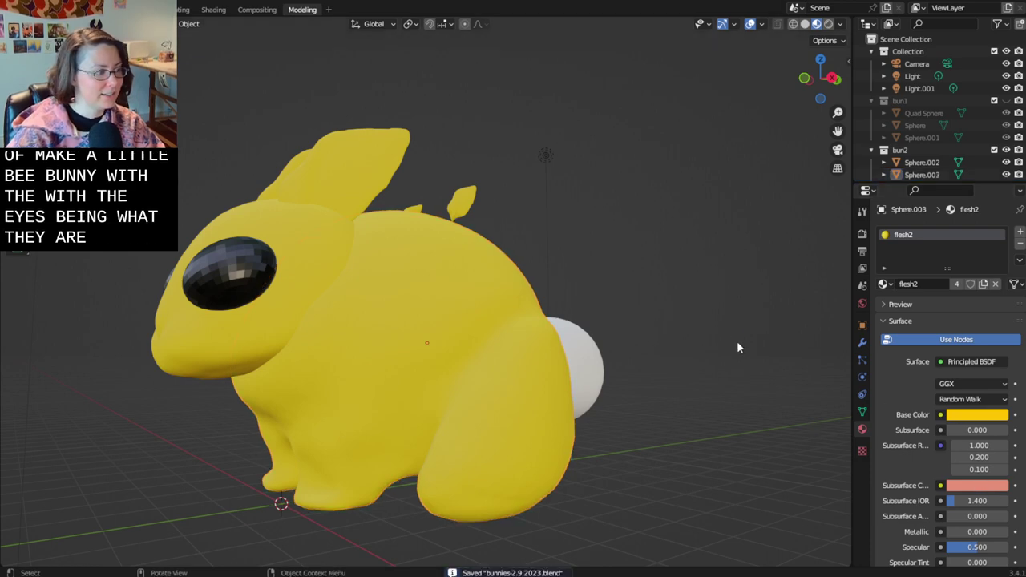
- Shift the flesh2 base color to a bright lemon yellow with hue 0.126 and saturation 1.000, and save the file
click(983, 415)
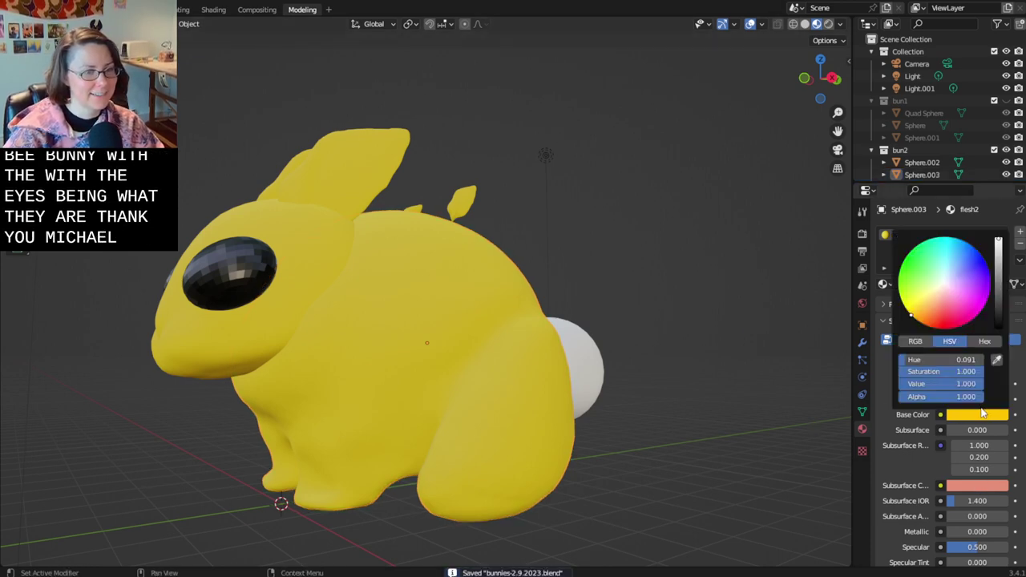
click(910, 313)
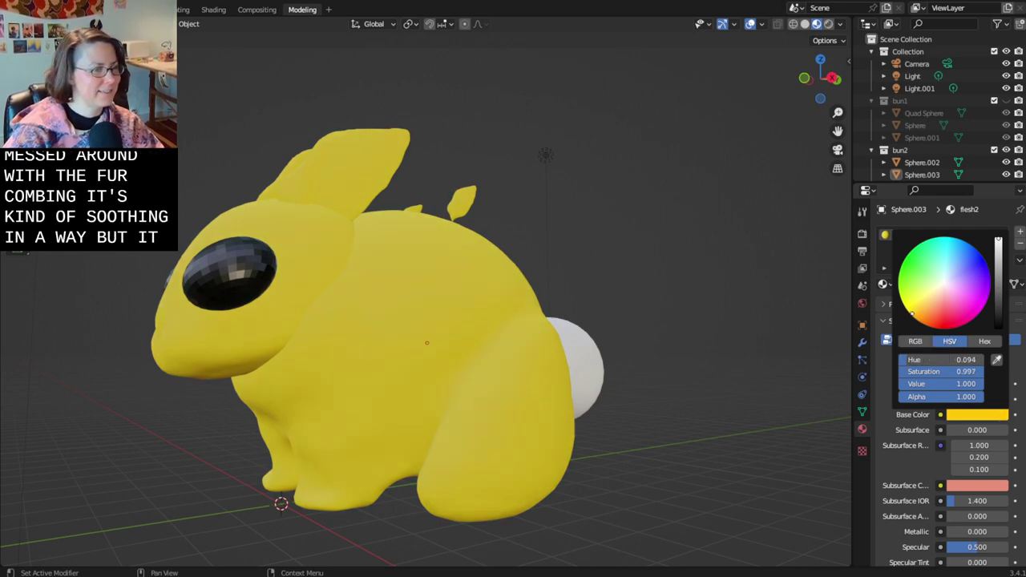
click(904, 306)
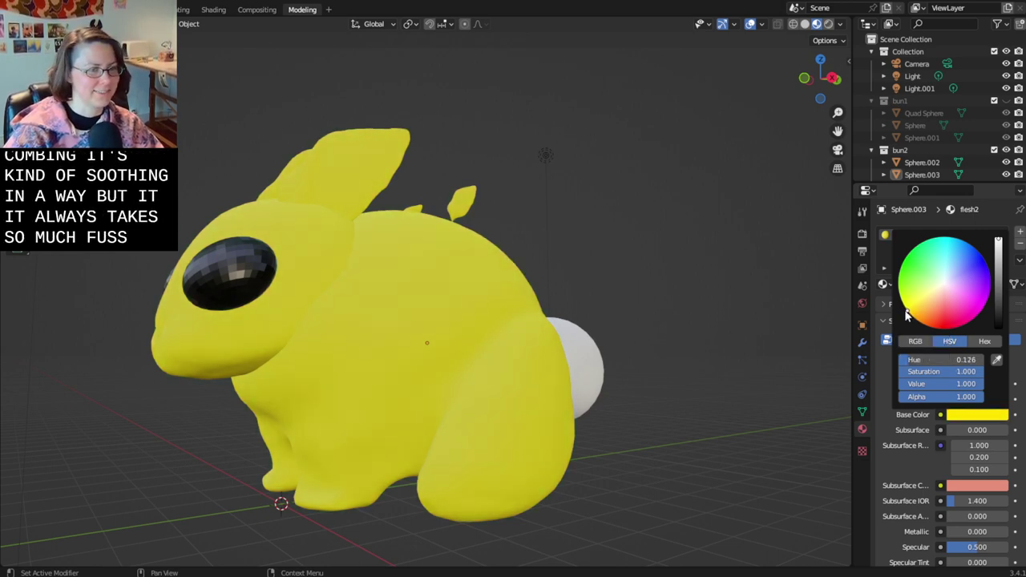
scroll(687, 355, down, 3)
middle_drag(688, 355, 670, 373)
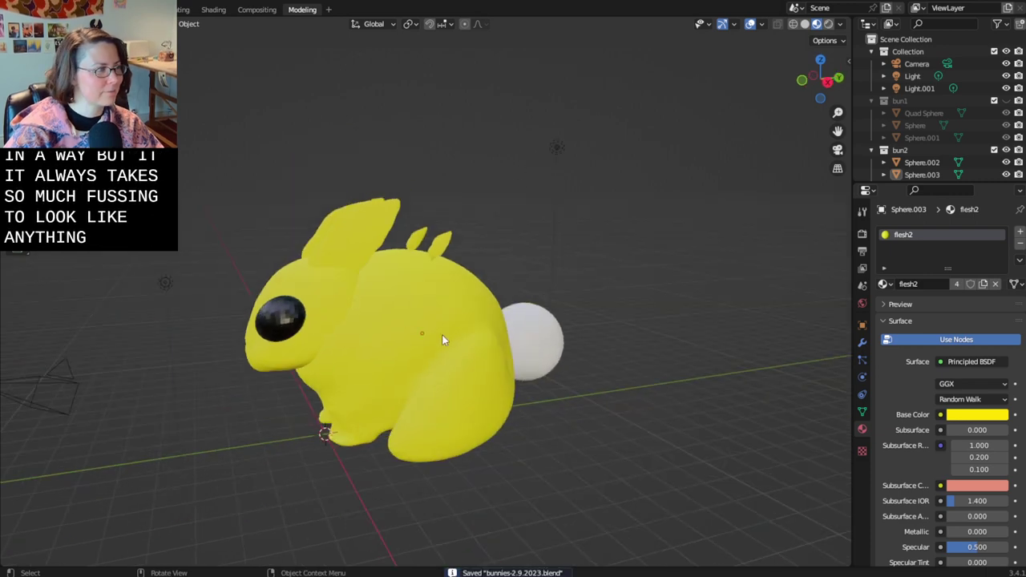
- Add a Particle System modifier to the bunny's body mesh
click(441, 335)
middle_drag(508, 319, 687, 350)
scroll(687, 350, up, 2)
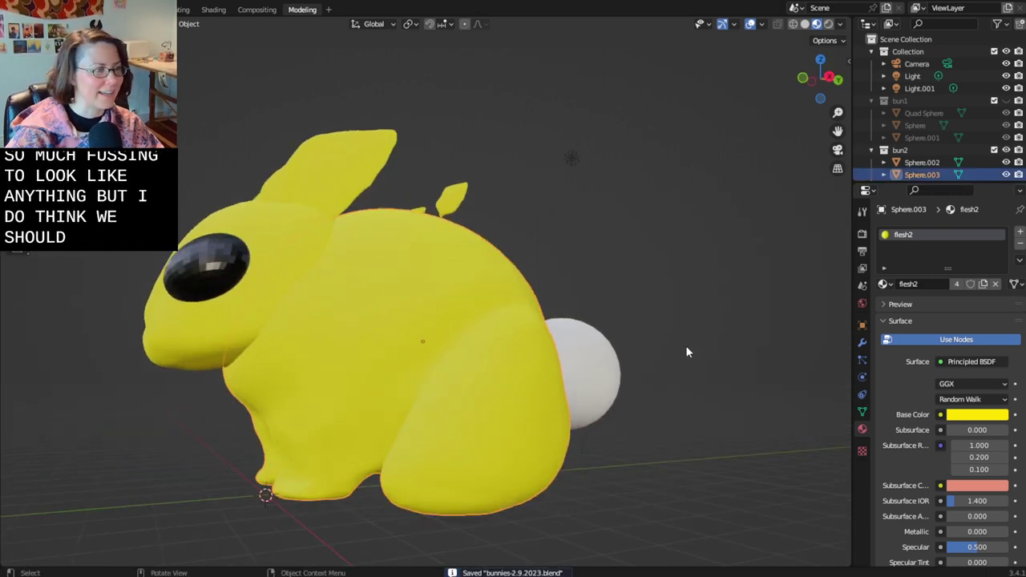
click(864, 303)
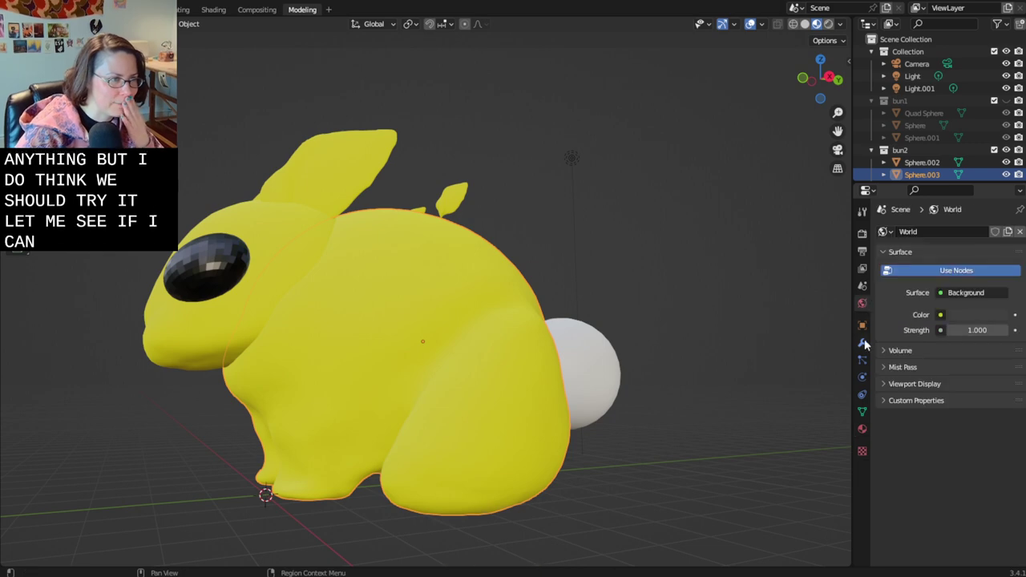
click(861, 341)
click(919, 231)
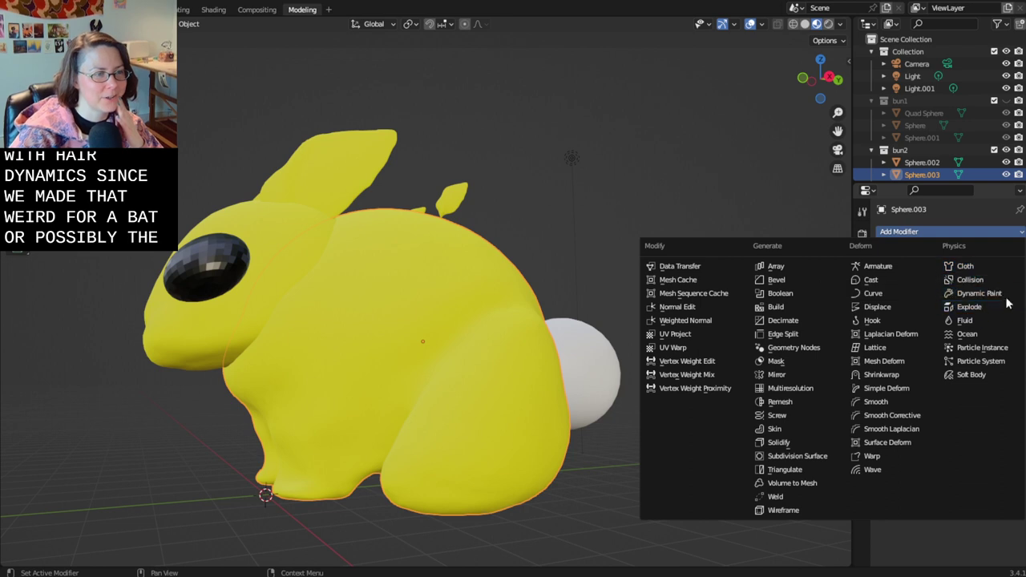
click(1010, 369)
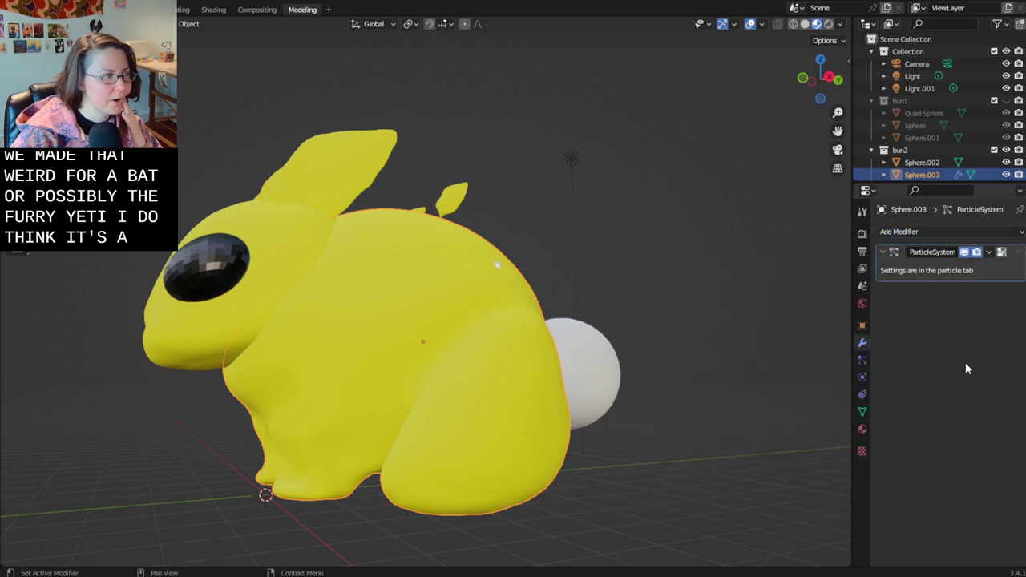
- Examine the particle system modifier's options for a way to remove it from the body
click(988, 254)
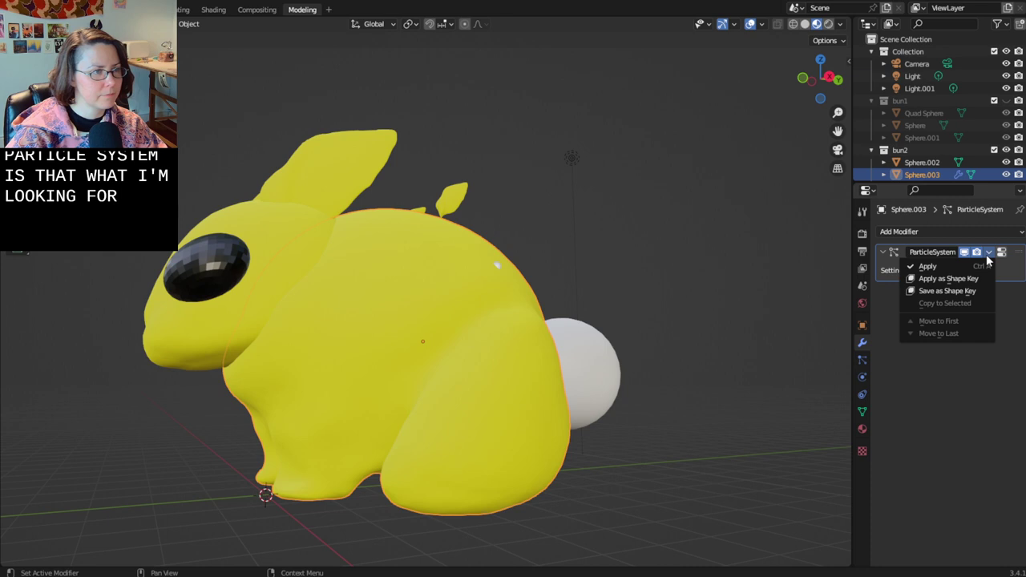
click(988, 255)
click(881, 253)
click(884, 254)
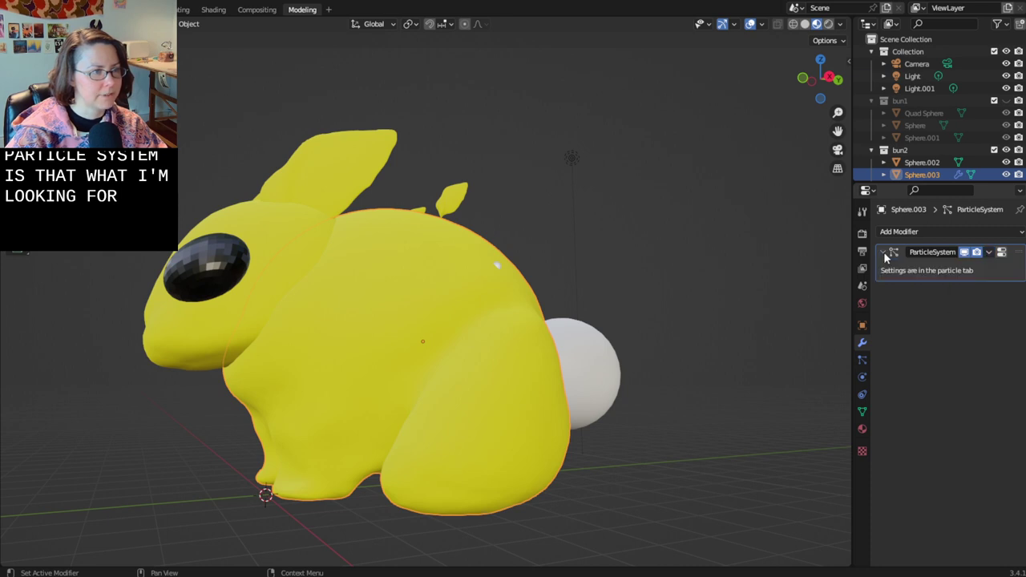
click(1013, 252)
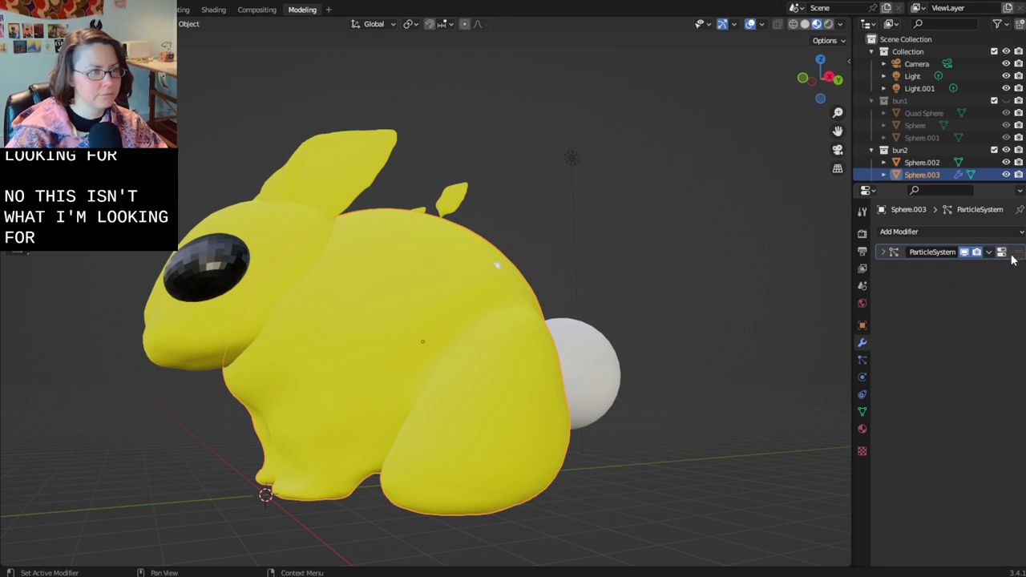
click(893, 258)
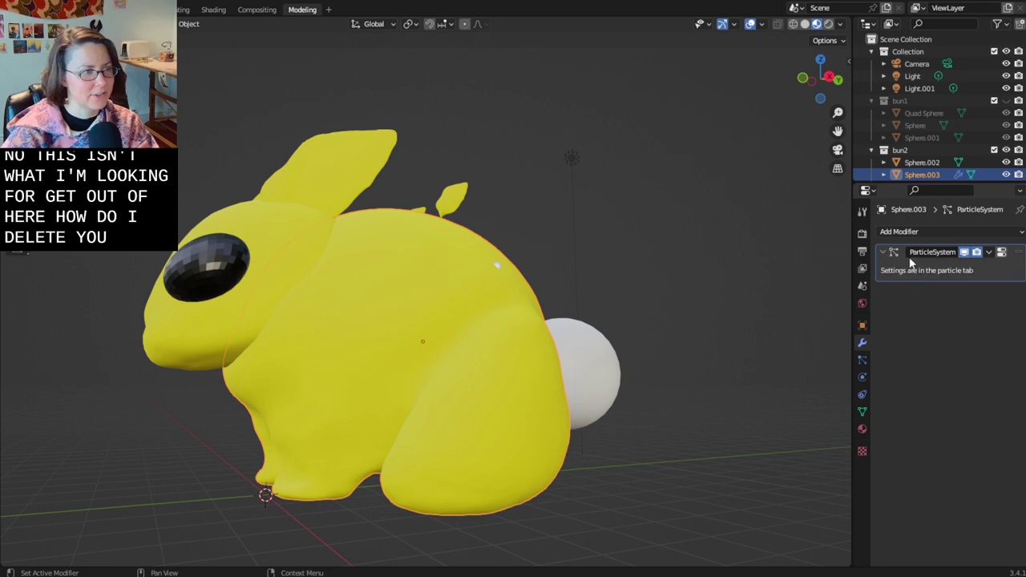
click(963, 232)
click(745, 221)
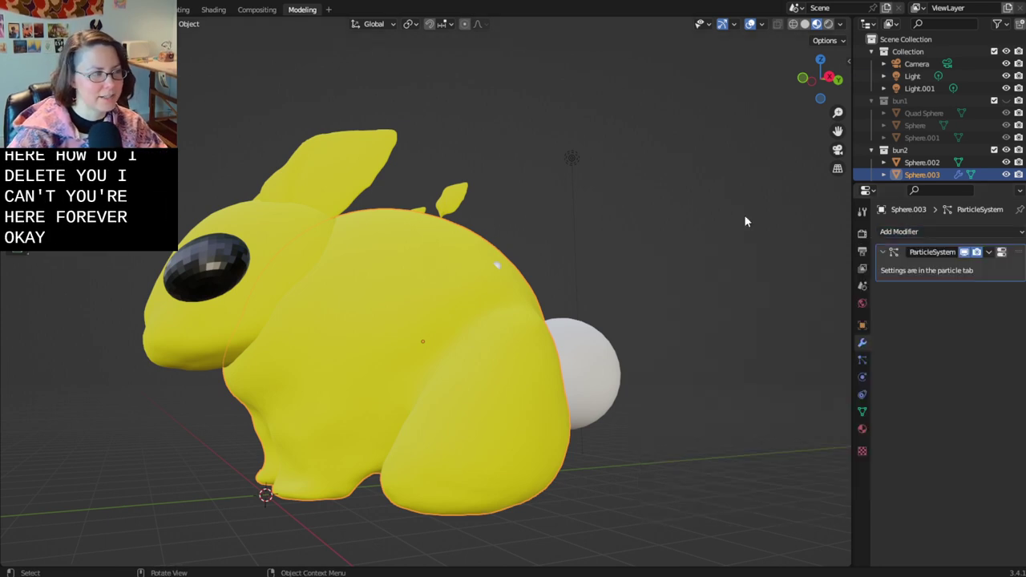
- Change the body's particle system type from Emitter to Hair
click(863, 360)
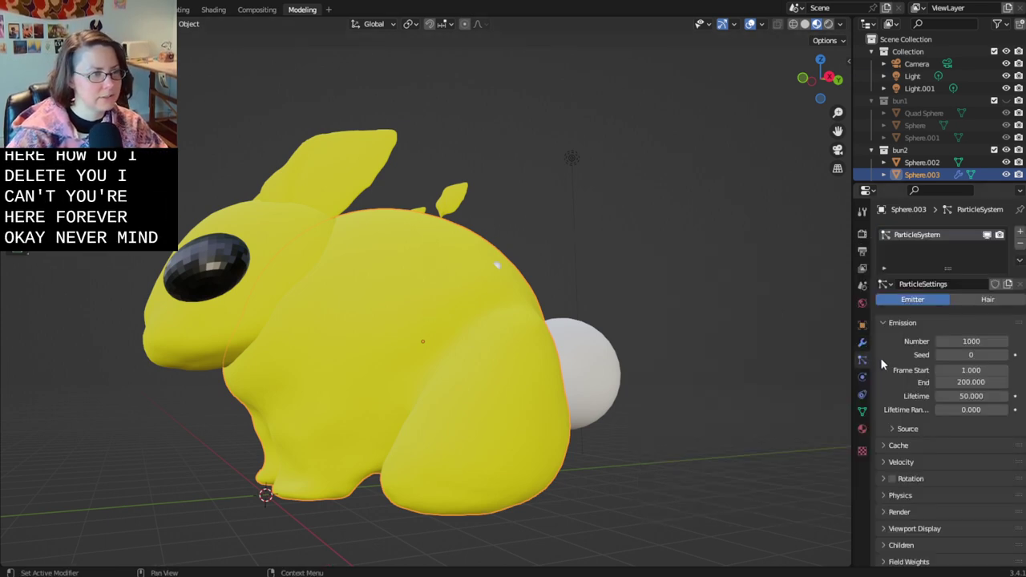
click(987, 300)
scroll(575, 240, down, 4)
middle_drag(574, 239, 614, 238)
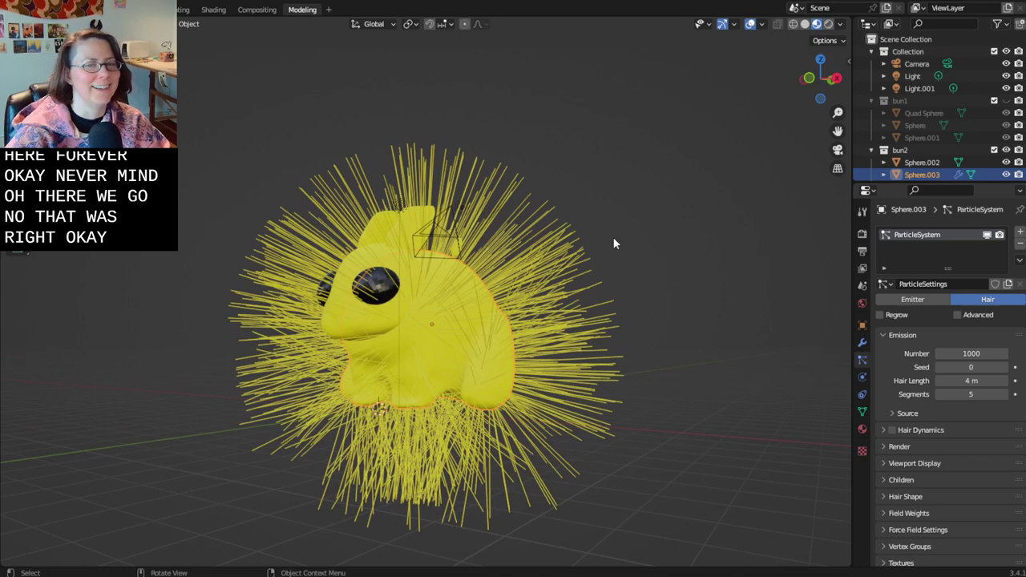
scroll(628, 239, down, 3)
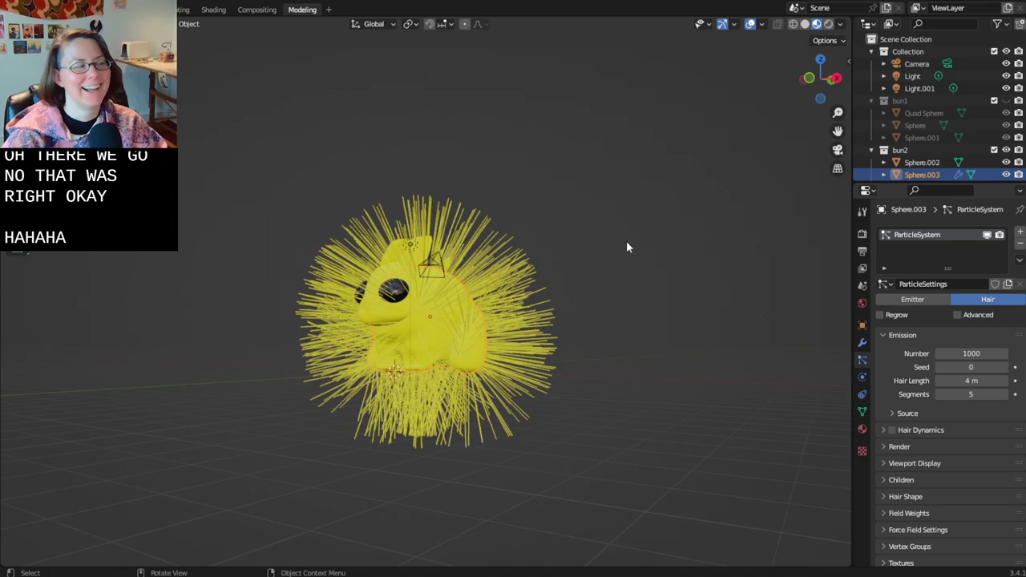
- Inspect the bunny's hair in rendered shading and again in material preview, from near and far
mouse_move(625, 246)
middle_down()
mouse_move(508, 257)
mouse_move(545, 265)
mouse_move(644, 238)
mouse_move(713, 258)
mouse_move(800, 249)
mouse_move(611, 246)
middle_up()
scroll(623, 234, up, 3)
click(829, 24)
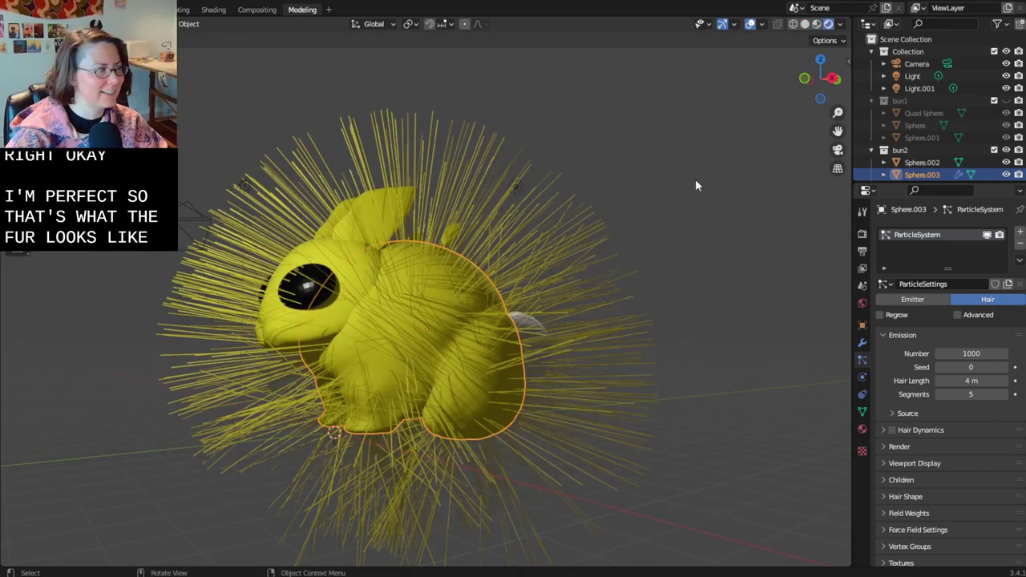
middle_drag(695, 179, 739, 135)
click(817, 24)
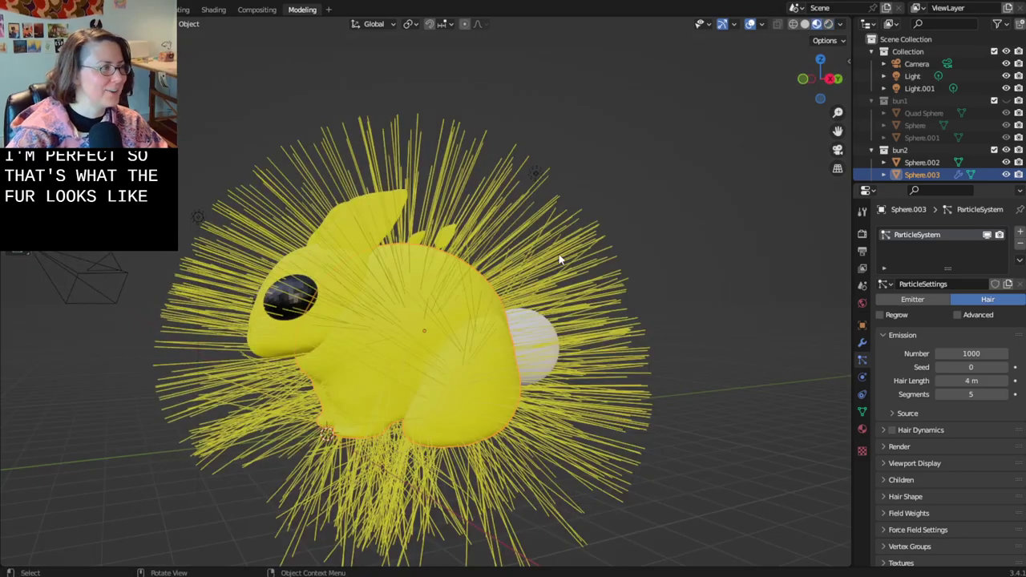
scroll(506, 320, up, 6)
scroll(506, 319, down, 5)
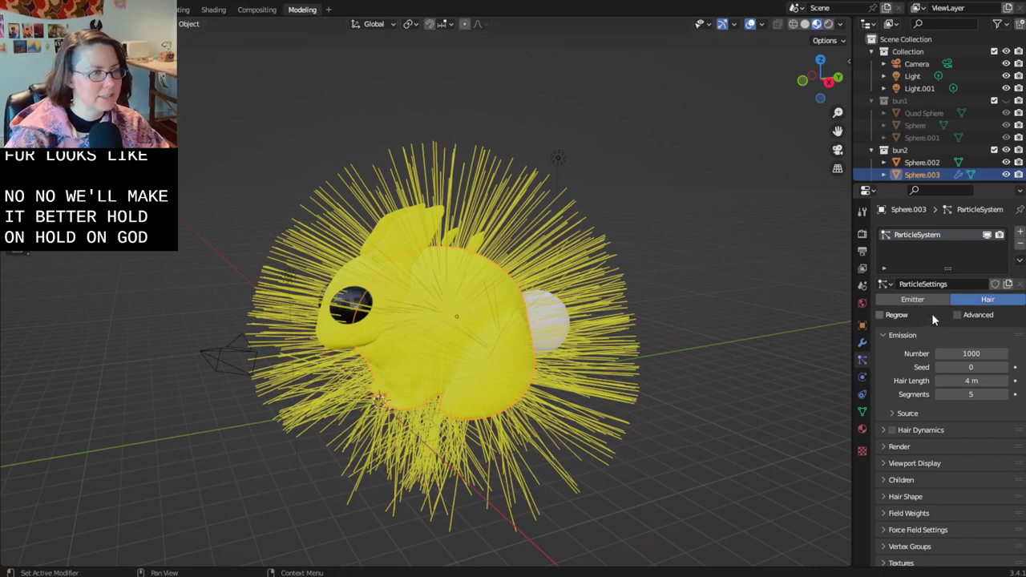
- Enable Hair Dynamics for the body's particle system and set its quality steps to 1
key(Tab)
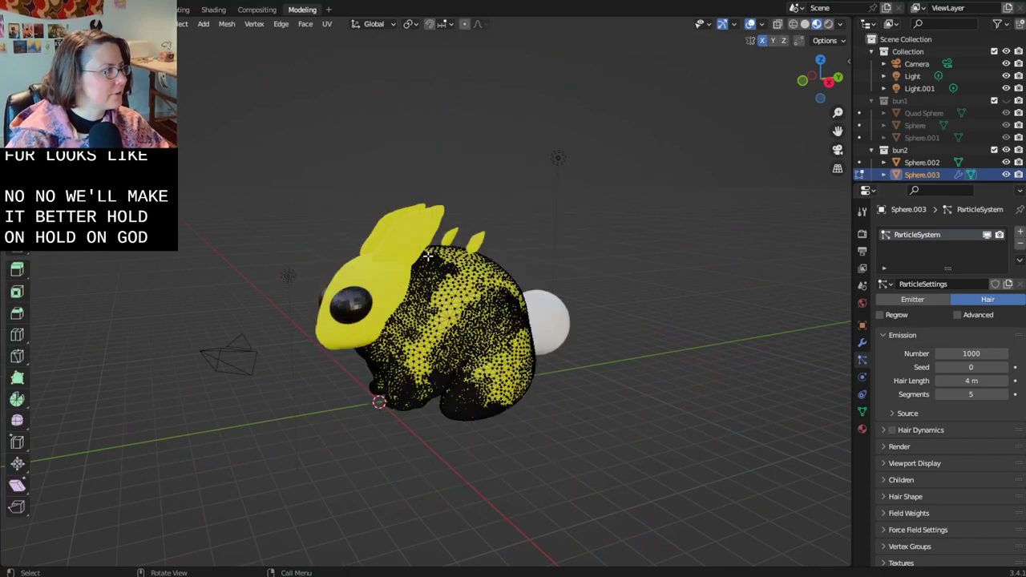
key(Tab)
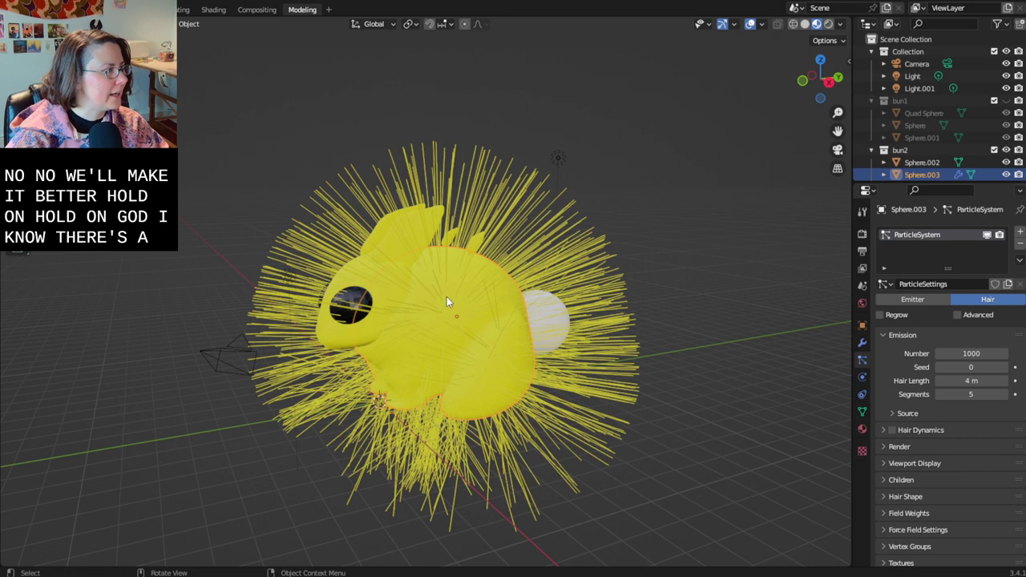
click(884, 430)
click(891, 431)
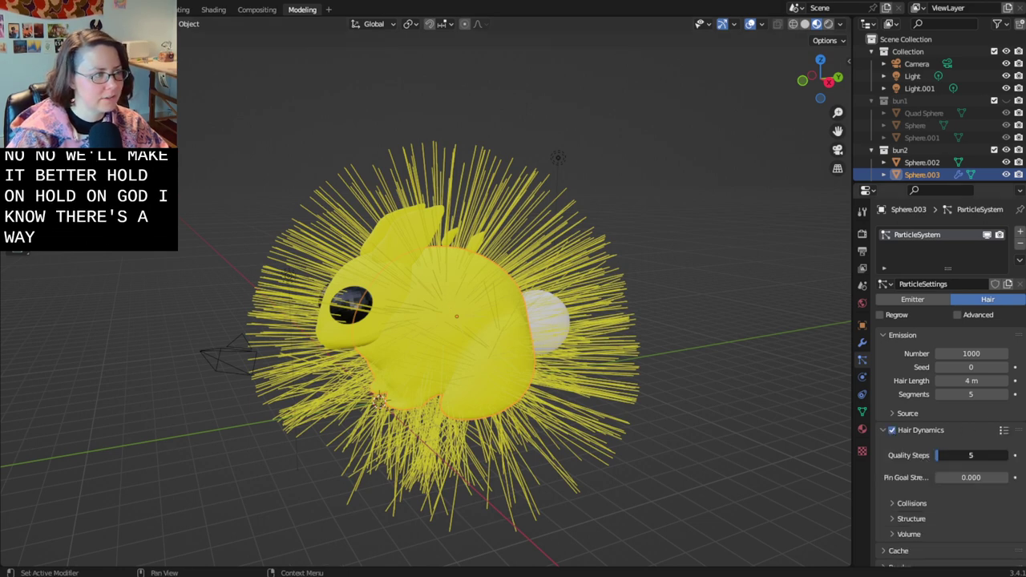
drag(967, 458, 994, 457)
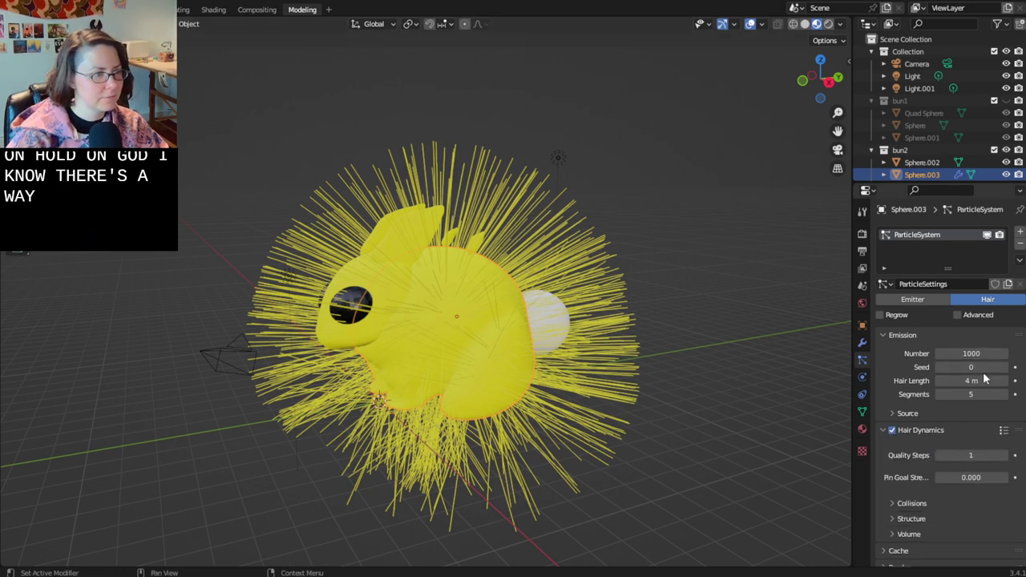
- Set the body's hair emission to 1000 hairs, 0.95 m long, with 7 segments
drag(968, 381, 914, 381)
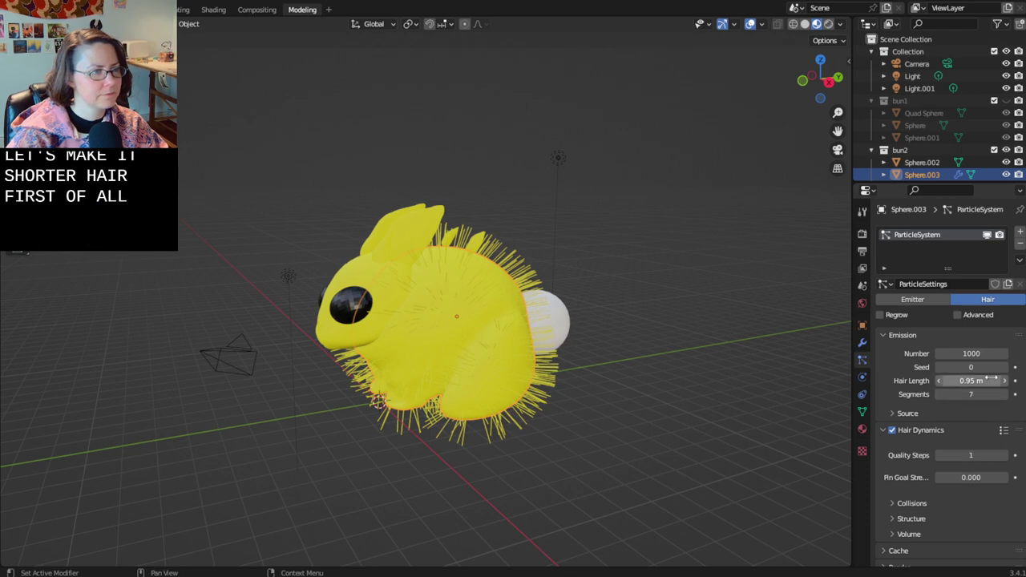
scroll(679, 390, up, 5)
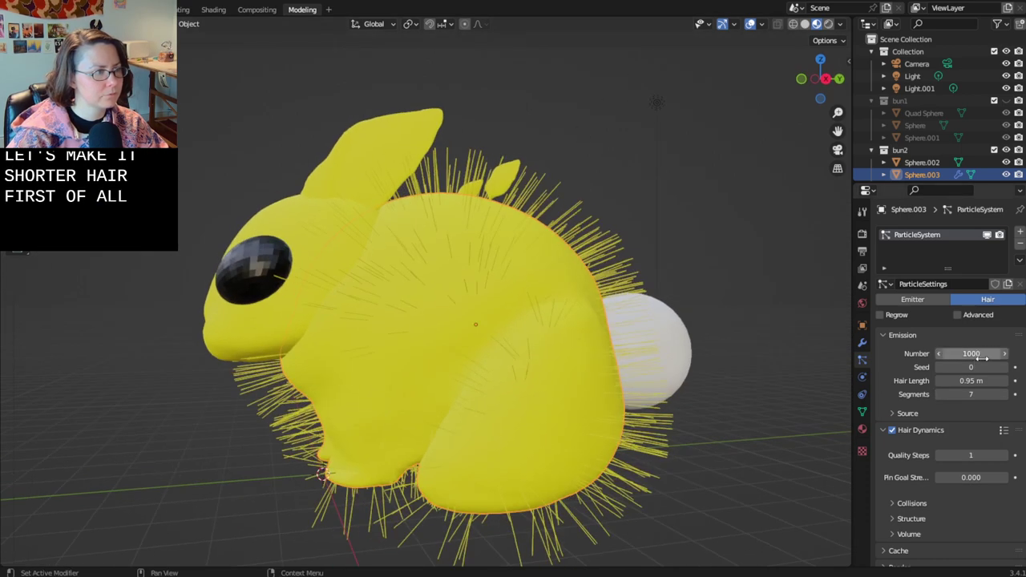
drag(971, 354, 879, 359)
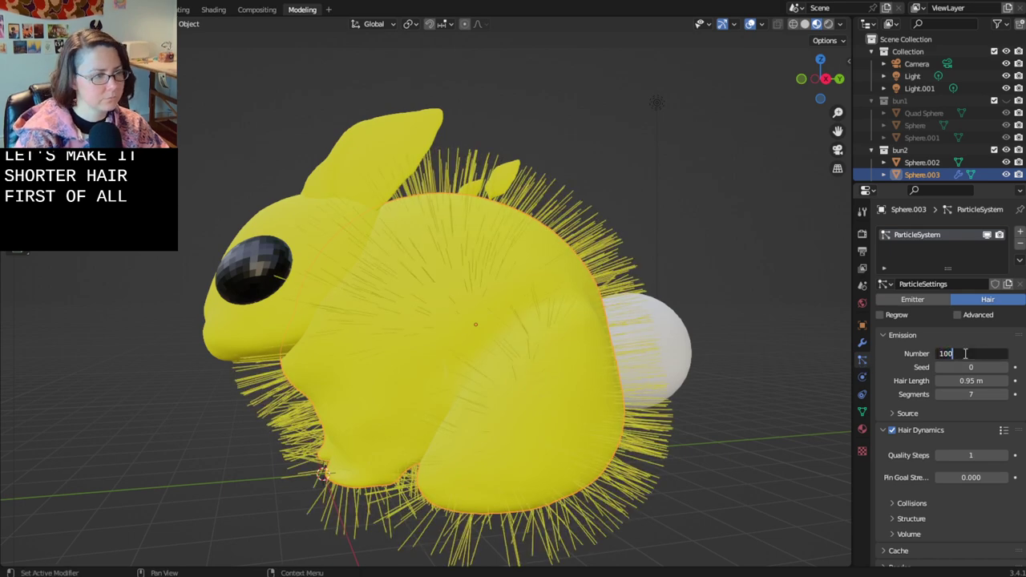
text(0)
key(Return)
- Look through the particle settings, the workspace presets and the mesh edit mode for a way to comb the hair
scroll(922, 409, down, 1)
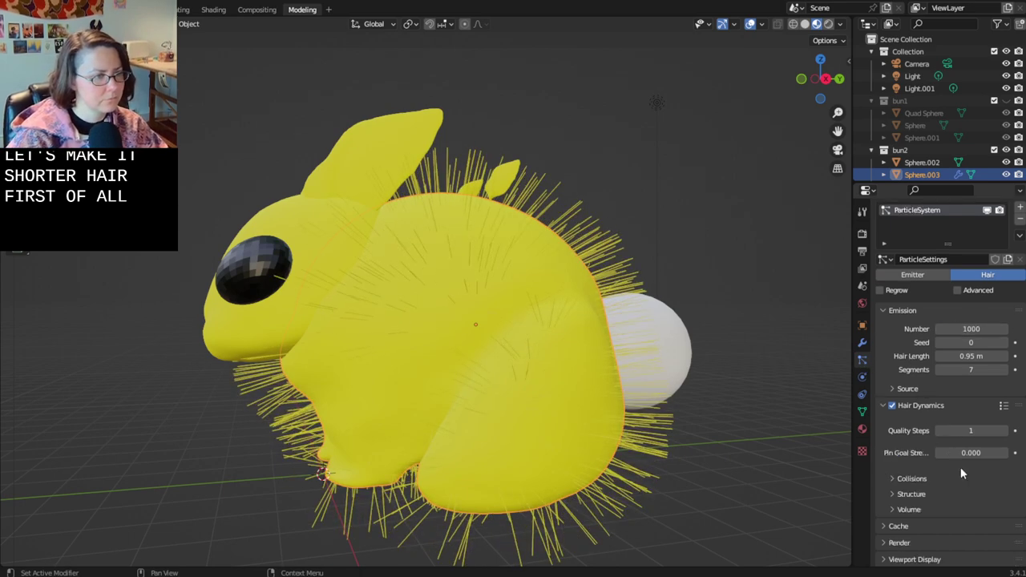
scroll(962, 473, down, 2)
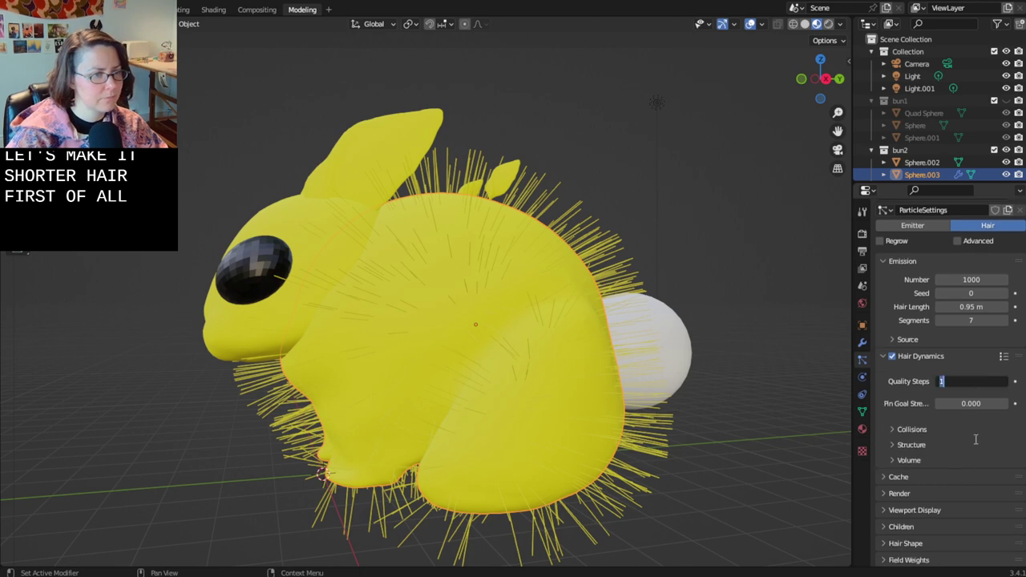
scroll(953, 460, down, 1)
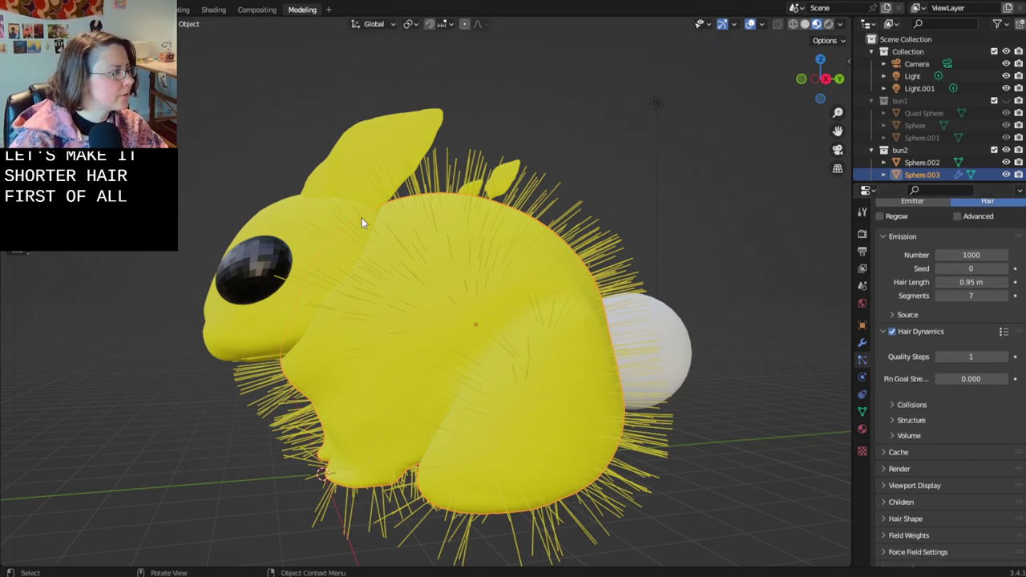
click(328, 11)
mouse_move(330, 34)
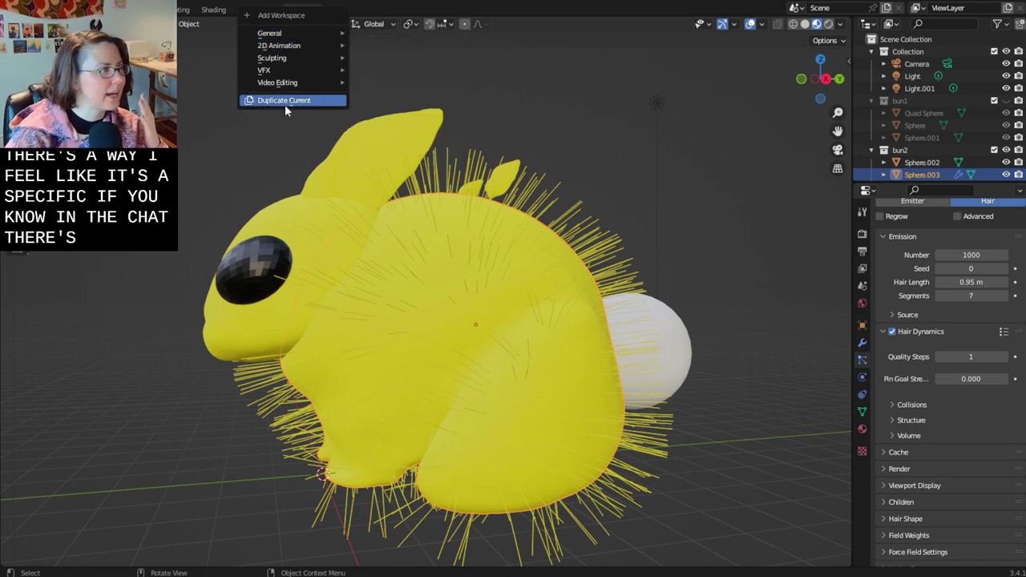
mouse_move(290, 83)
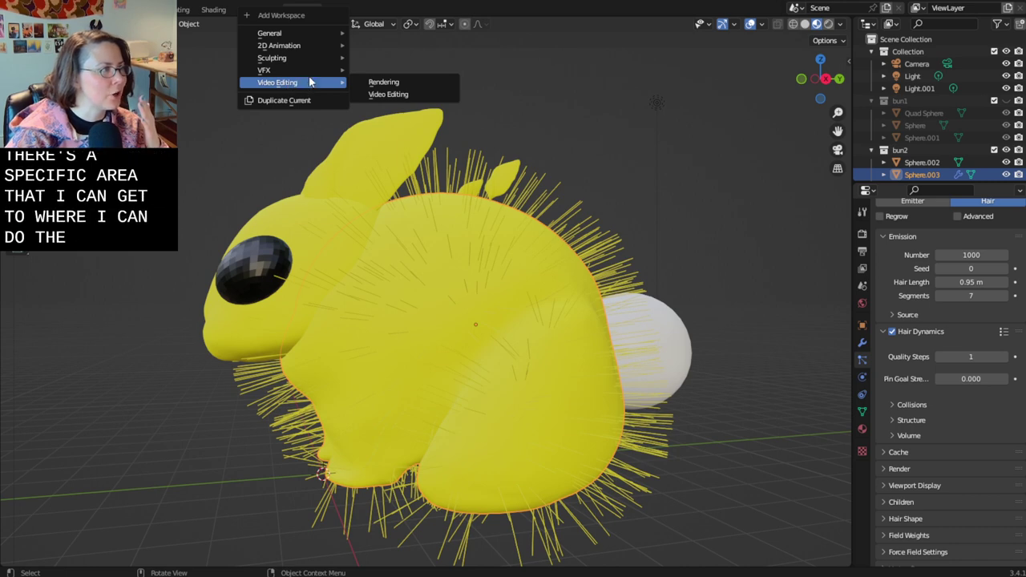
mouse_move(314, 71)
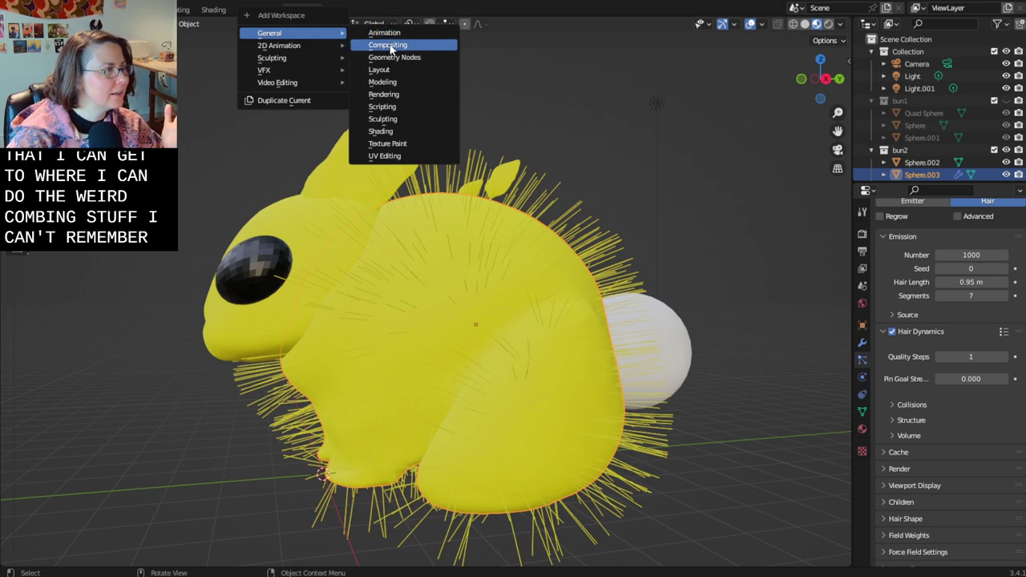
click(413, 82)
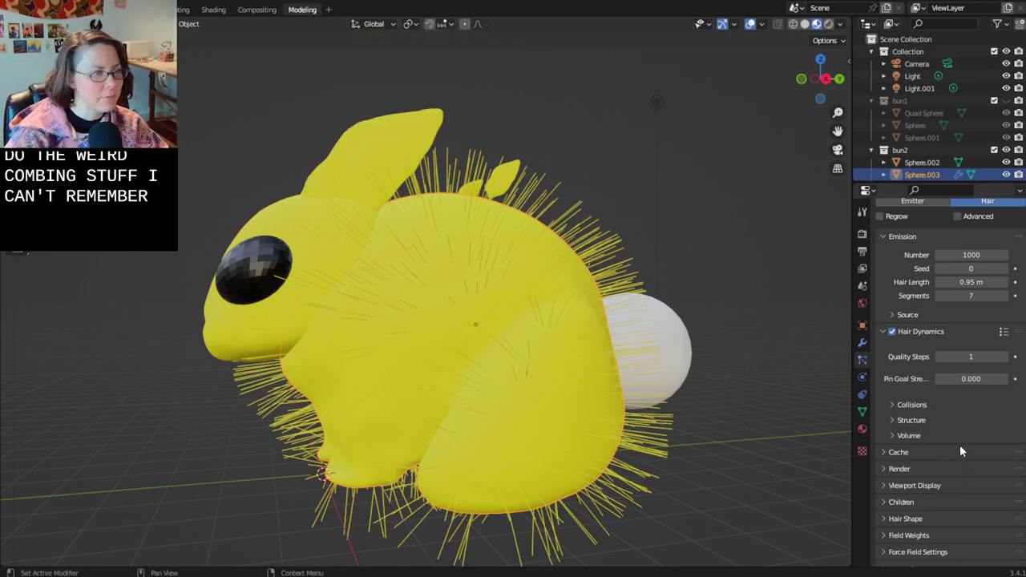
click(329, 10)
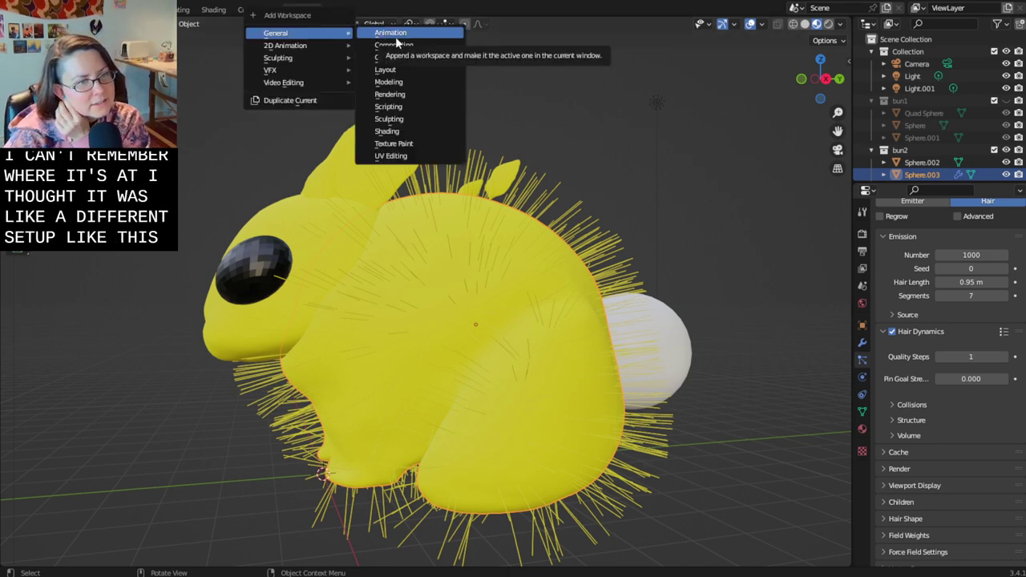
click(388, 82)
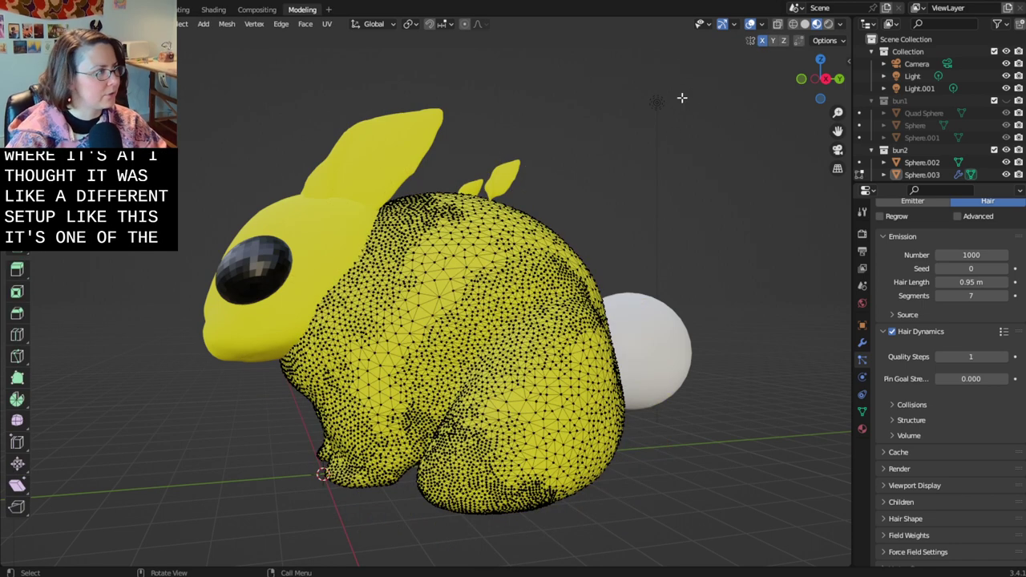
key(Tab)
key(Tab)
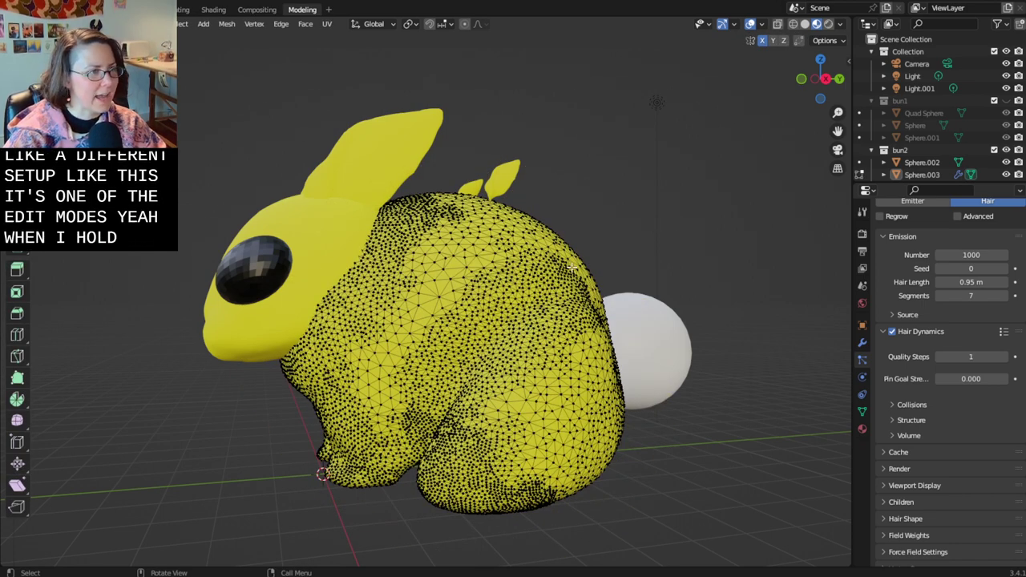
key(Tab)
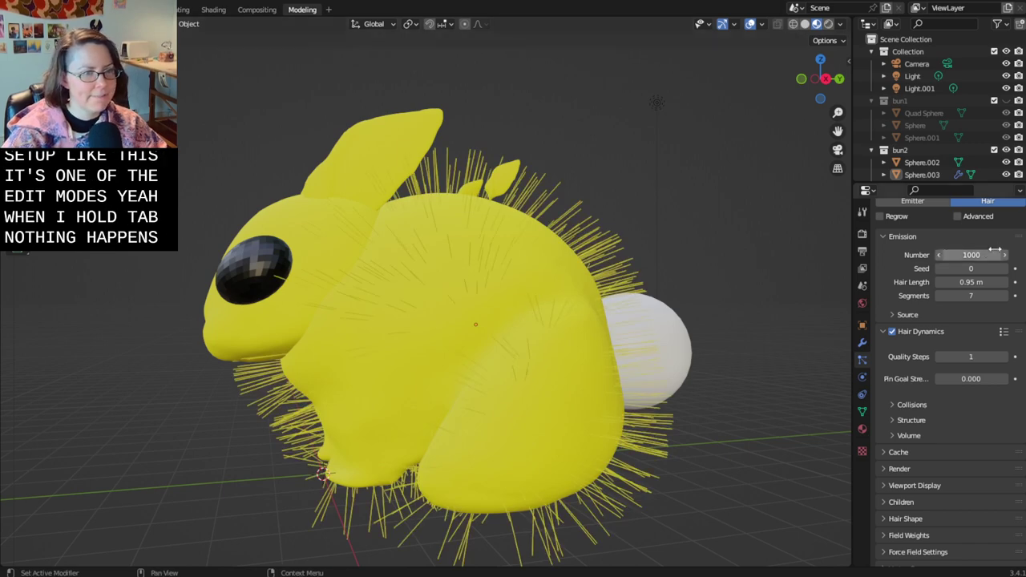
scroll(994, 251, up, 2)
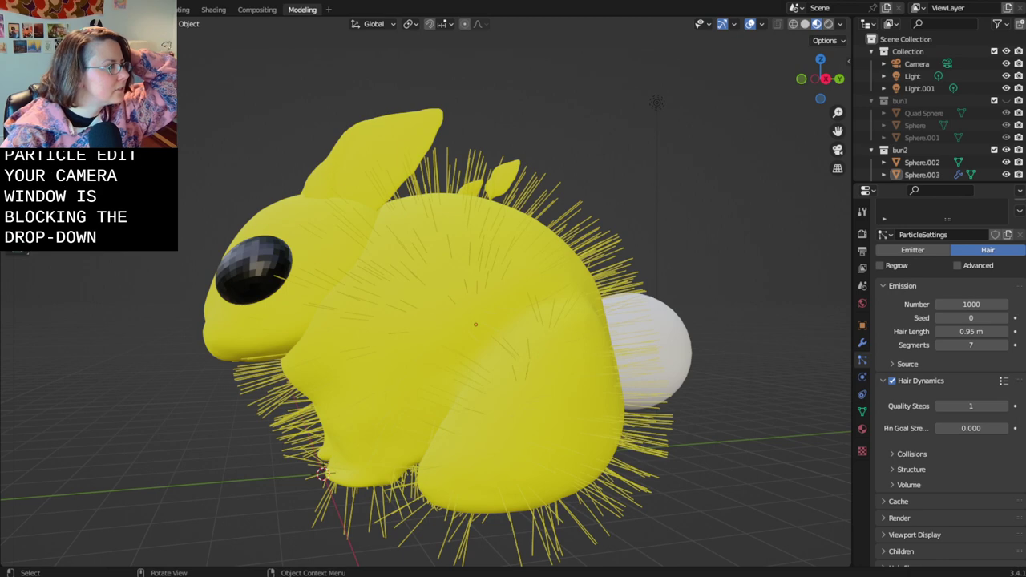
- Switch the body to Particle Edit mode and comb the upper hair on its left flank back toward the tail
key(ctrl+Tab)
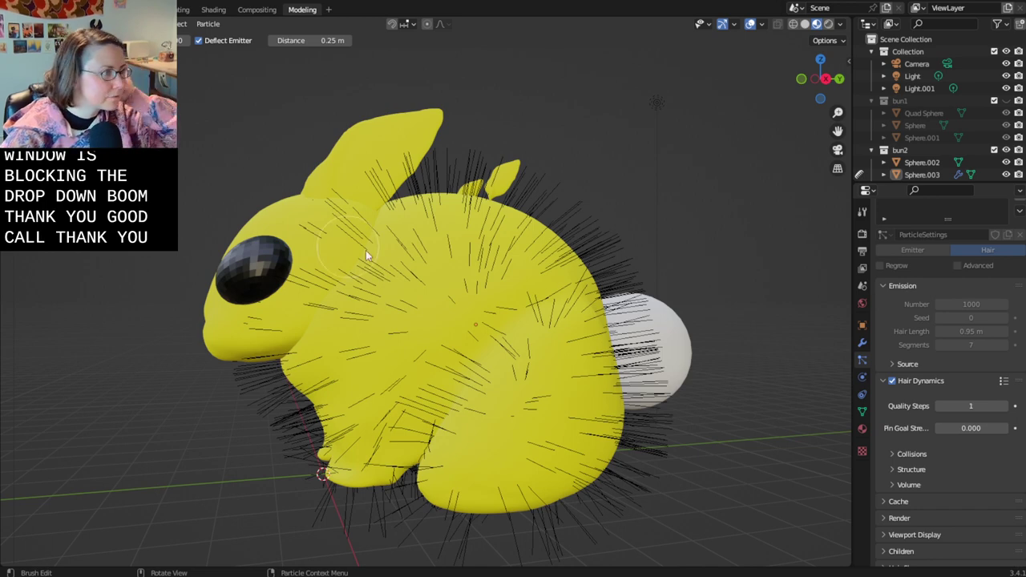
mouse_move(365, 250)
mouse_down()
mouse_move(650, 266)
mouse_move(471, 226)
mouse_move(321, 211)
mouse_move(503, 303)
mouse_up()
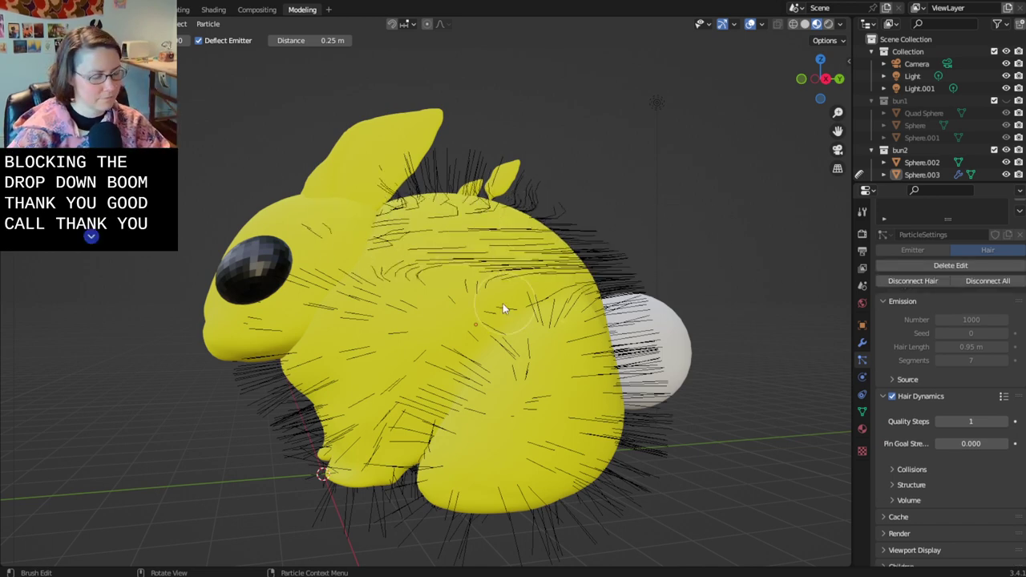
- Comb the hair on the bunny's chest and front legs downward
scroll(503, 309, down, 3)
middle_drag(502, 309, 462, 378)
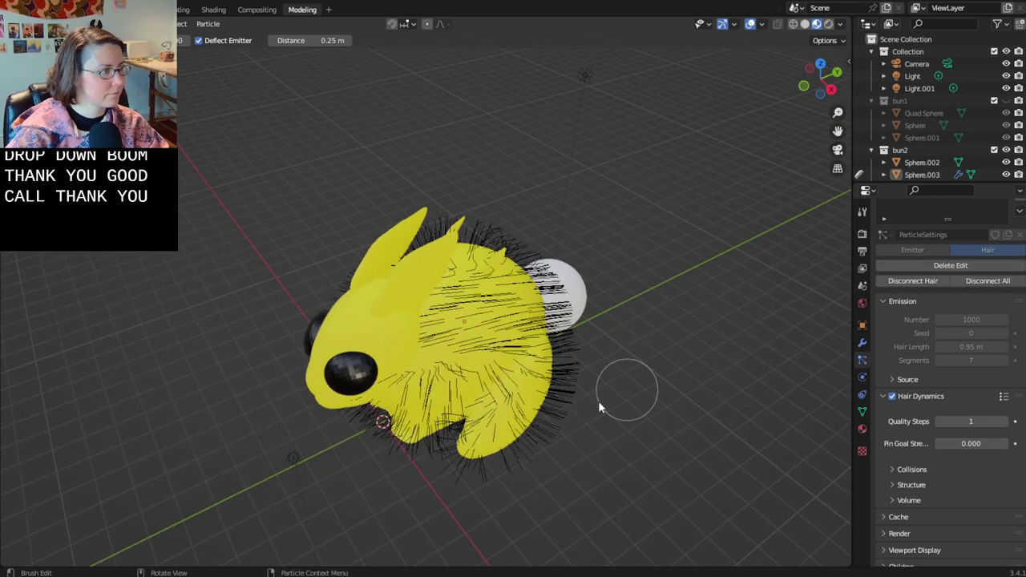
middle_drag(609, 495, 486, 337)
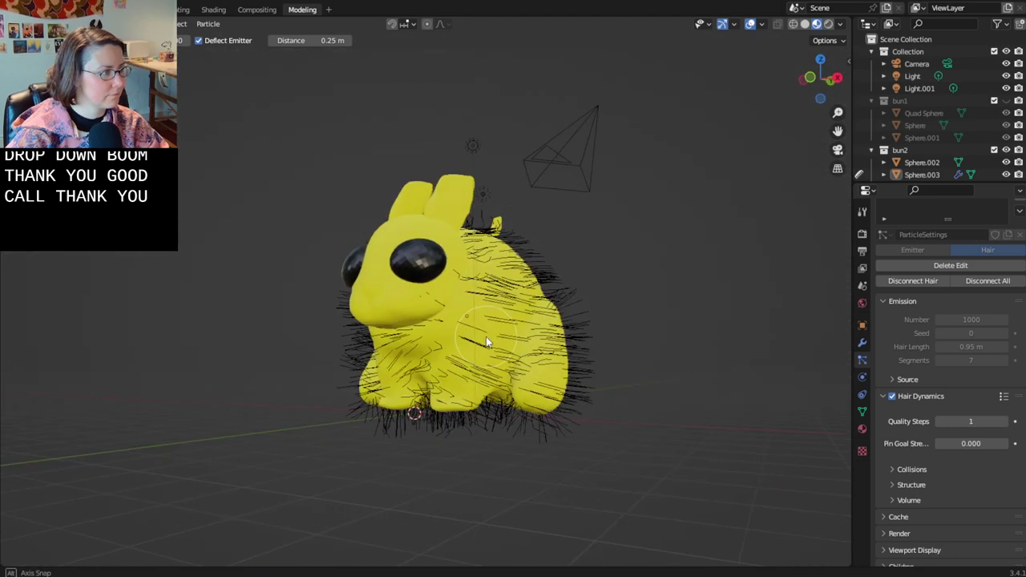
drag(400, 305, 438, 413)
drag(354, 327, 389, 413)
drag(368, 308, 416, 480)
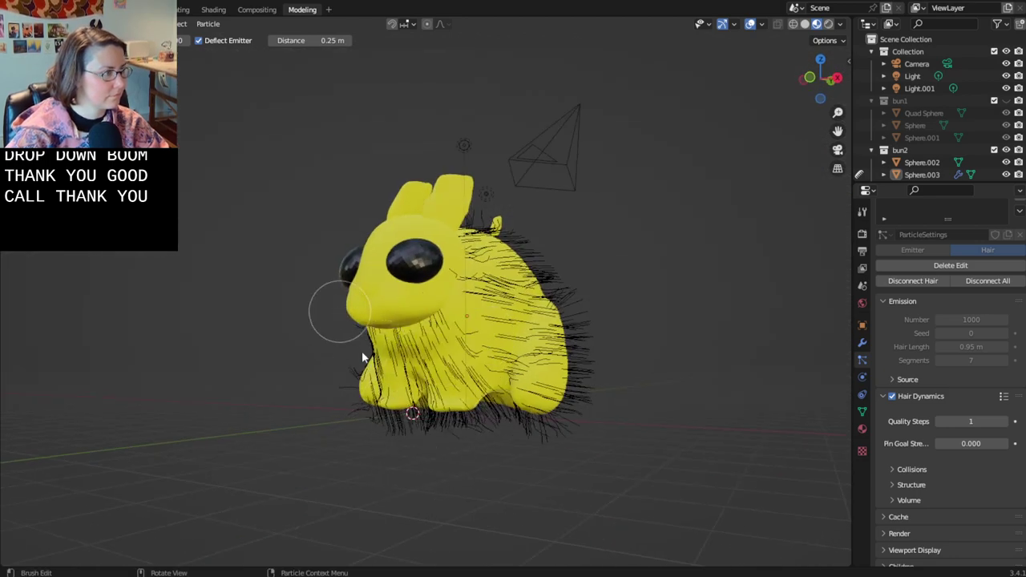
drag(345, 320, 370, 401)
- Comb the hair on the bunny's right flank, haunch and back toward the tail
mouse_move(377, 409)
middle_down()
mouse_move(628, 468)
mouse_move(662, 460)
middle_up()
drag(401, 404, 525, 312)
drag(318, 439, 513, 303)
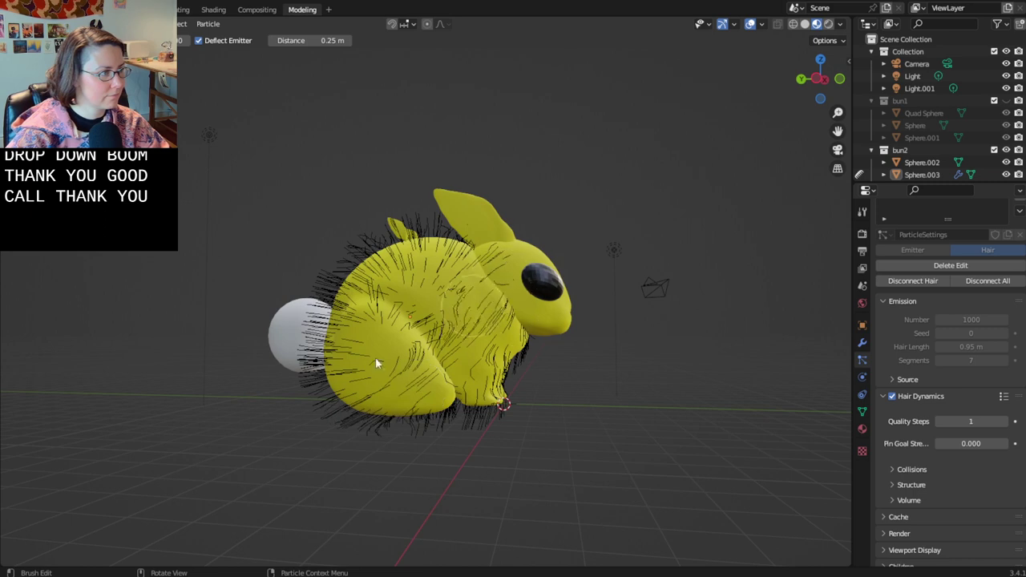
drag(336, 377, 479, 245)
mouse_move(427, 275)
mouse_down()
mouse_move(366, 359)
mouse_move(384, 240)
mouse_move(470, 308)
mouse_move(497, 253)
mouse_move(591, 282)
mouse_move(187, 436)
mouse_move(238, 463)
mouse_up()
drag(449, 430, 321, 412)
mouse_move(321, 412)
middle_down()
mouse_move(442, 408)
mouse_move(486, 222)
middle_up()
drag(486, 222, 333, 284)
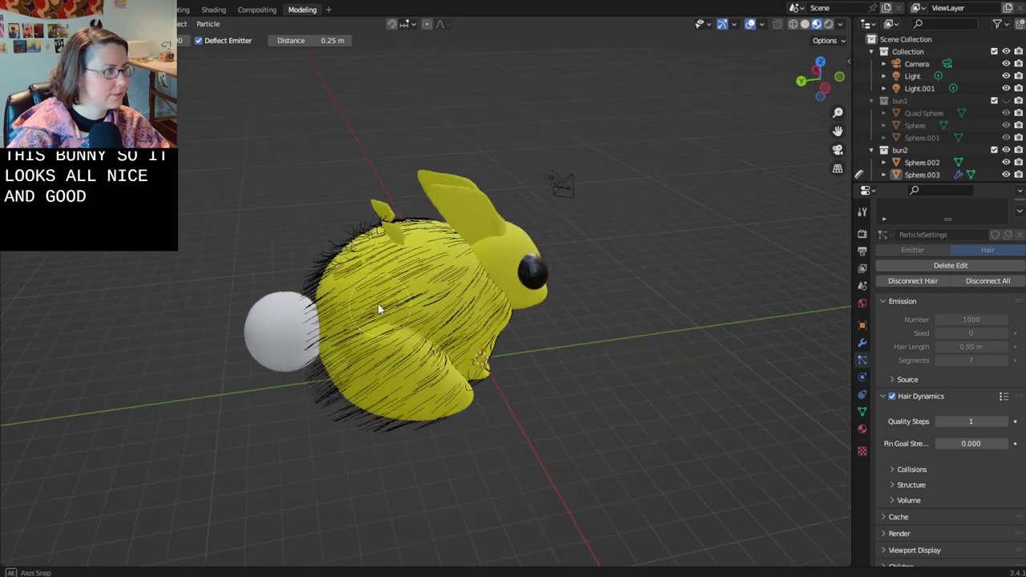
- Comb the hair on the bunny's left flank and haunch backward, from the shoulder toward the tail
middle_drag(378, 309, 575, 343)
drag(522, 372, 583, 426)
drag(388, 270, 485, 401)
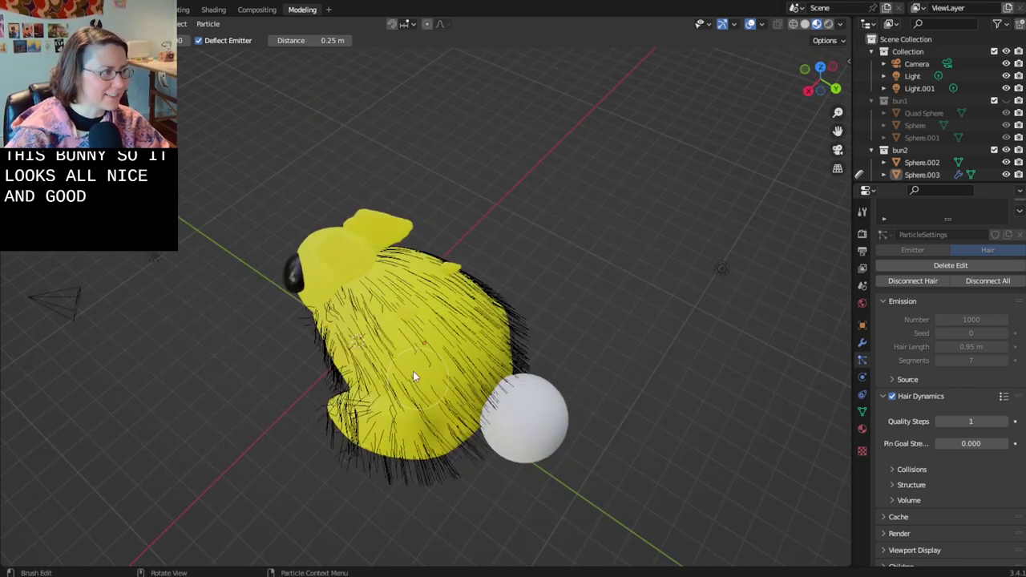
middle_drag(412, 371, 516, 351)
drag(407, 309, 539, 346)
mouse_move(368, 373)
mouse_down()
mouse_move(437, 436)
mouse_move(653, 451)
mouse_up()
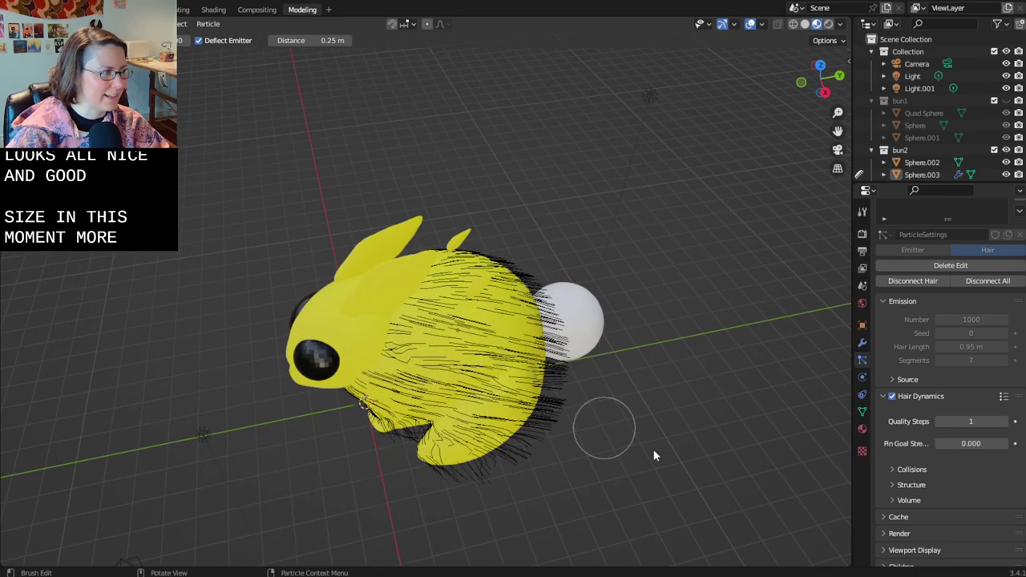
middle_drag(380, 400, 393, 365)
drag(393, 366, 543, 458)
- Comb the hair on the bunny's underside from the chest back toward the tail
middle_drag(497, 455, 601, 350)
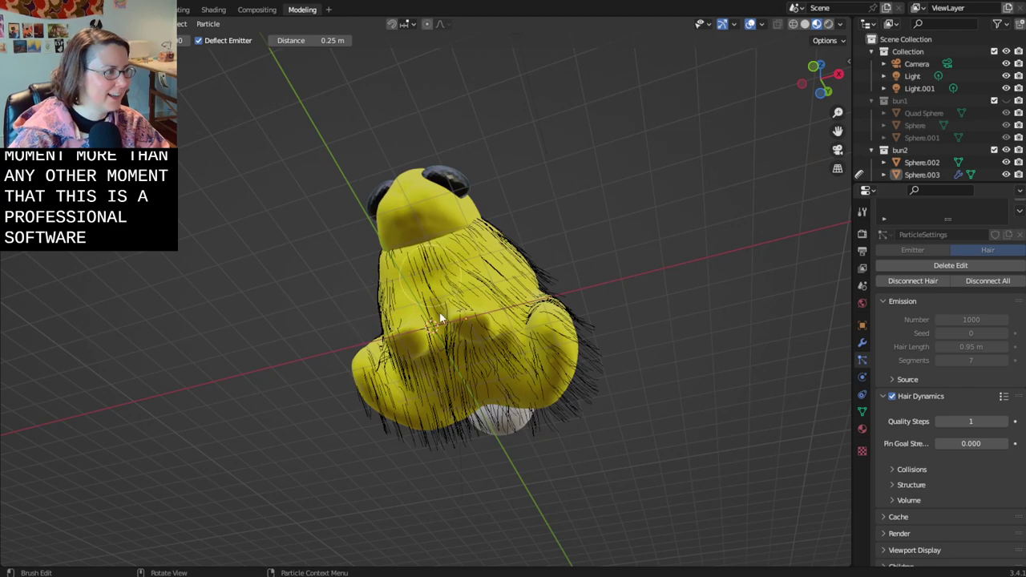
drag(440, 318, 540, 405)
mouse_move(541, 405)
middle_down()
mouse_move(409, 421)
mouse_move(412, 497)
mouse_move(396, 470)
mouse_move(332, 481)
middle_up()
middle_drag(521, 457, 422, 382)
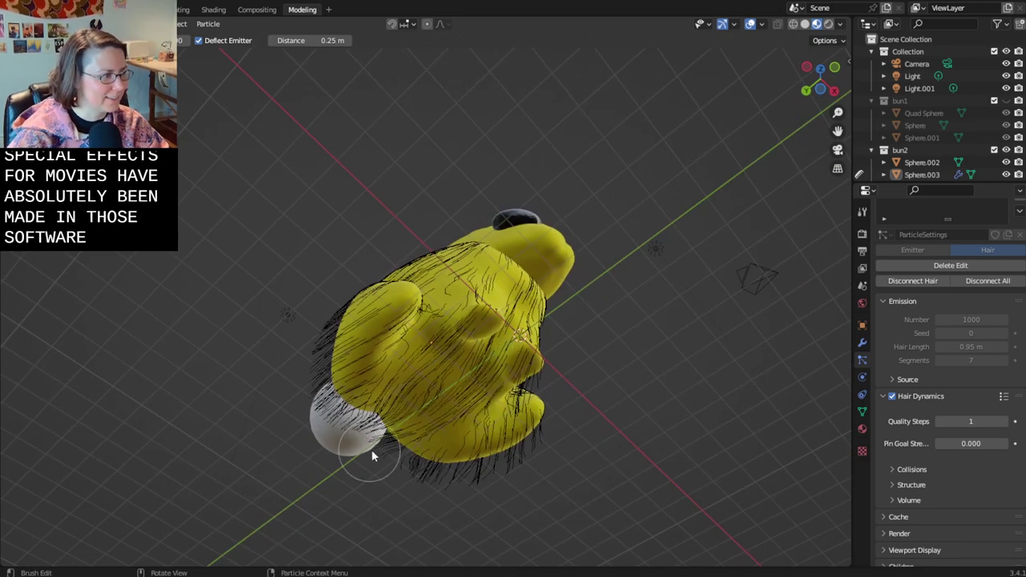
middle_drag(403, 487, 357, 266)
drag(357, 266, 466, 457)
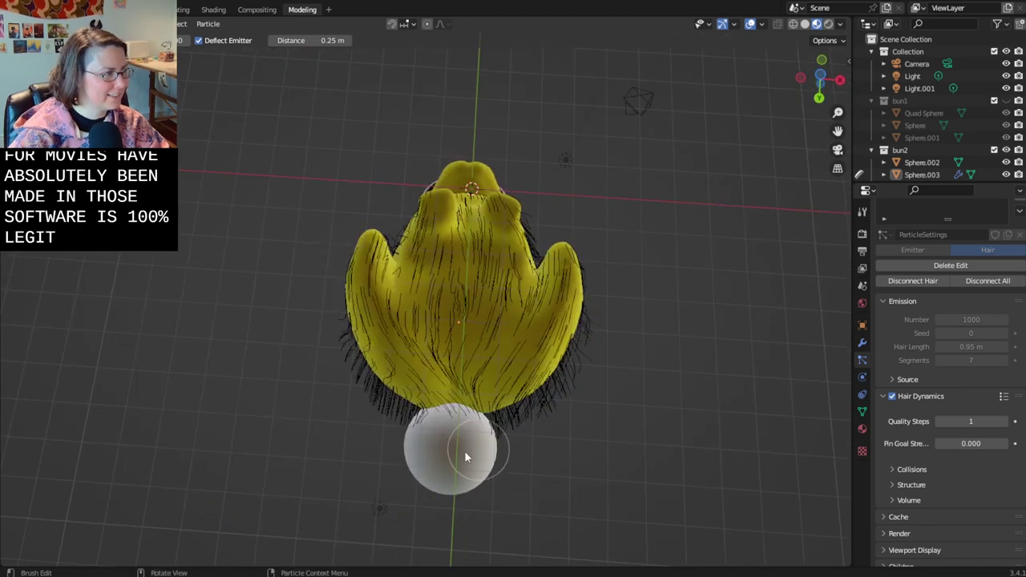
- Comb the stray hair along the outer edges of both haunches in toward the tail and check the coat all round
drag(361, 363, 425, 431)
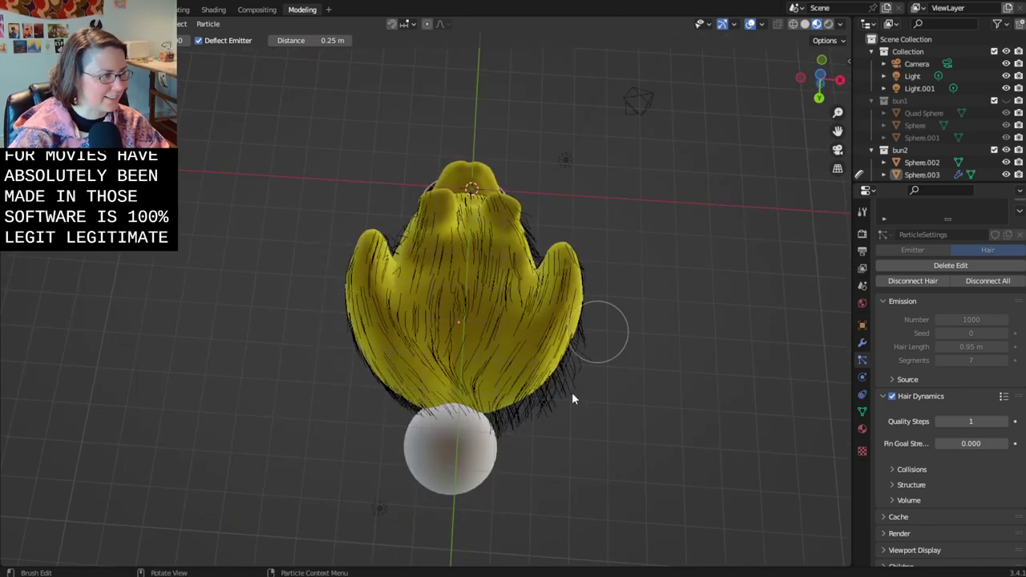
drag(571, 396, 494, 454)
middle_drag(462, 465, 362, 409)
middle_drag(369, 322, 413, 274)
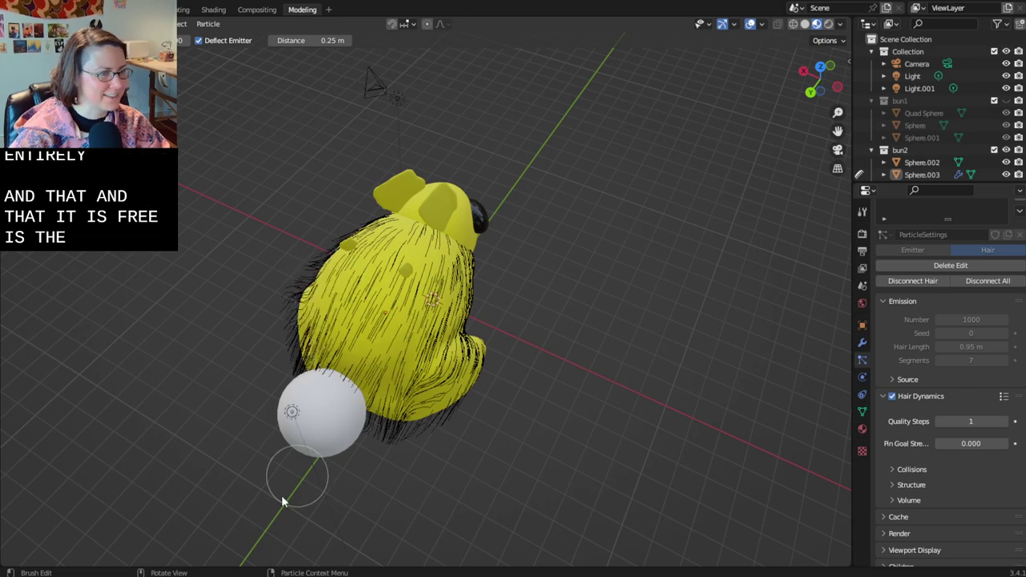
middle_drag(355, 467, 336, 321)
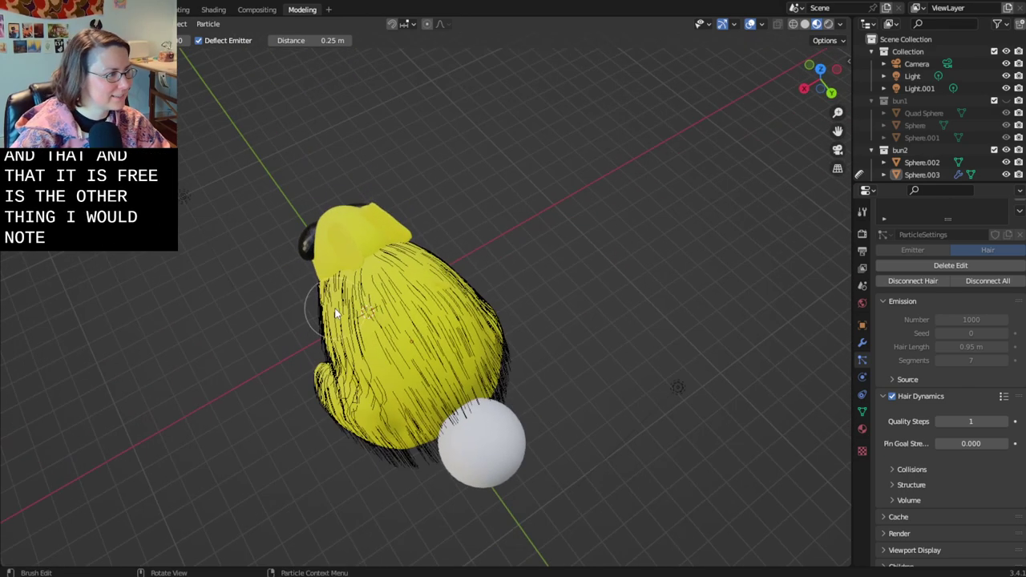
middle_drag(336, 406, 476, 293)
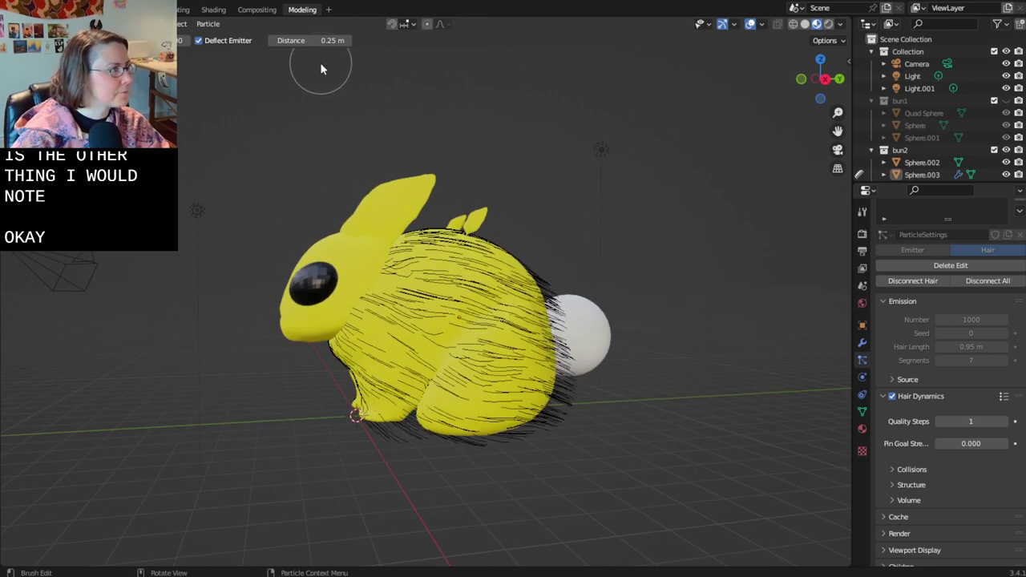
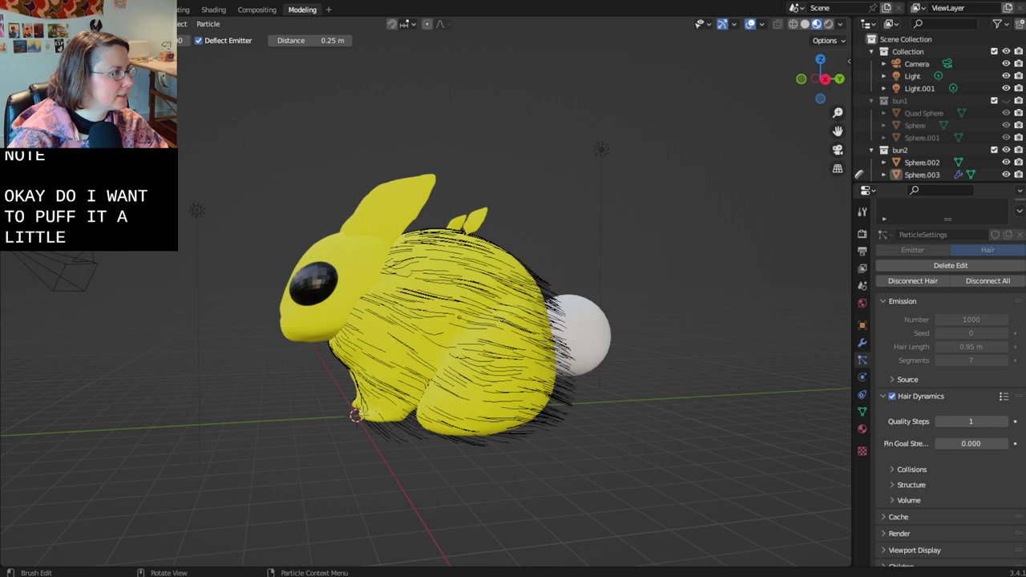
- Puff up the combed hair on the bunny's back, flank and chest using the Puff brush in Add mode
click(16, 217)
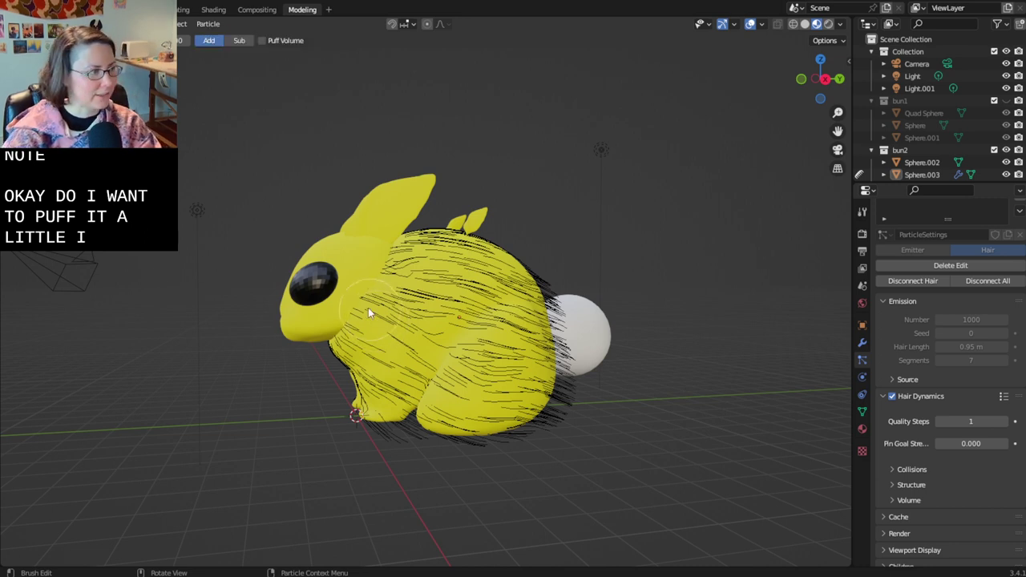
drag(400, 227, 592, 312)
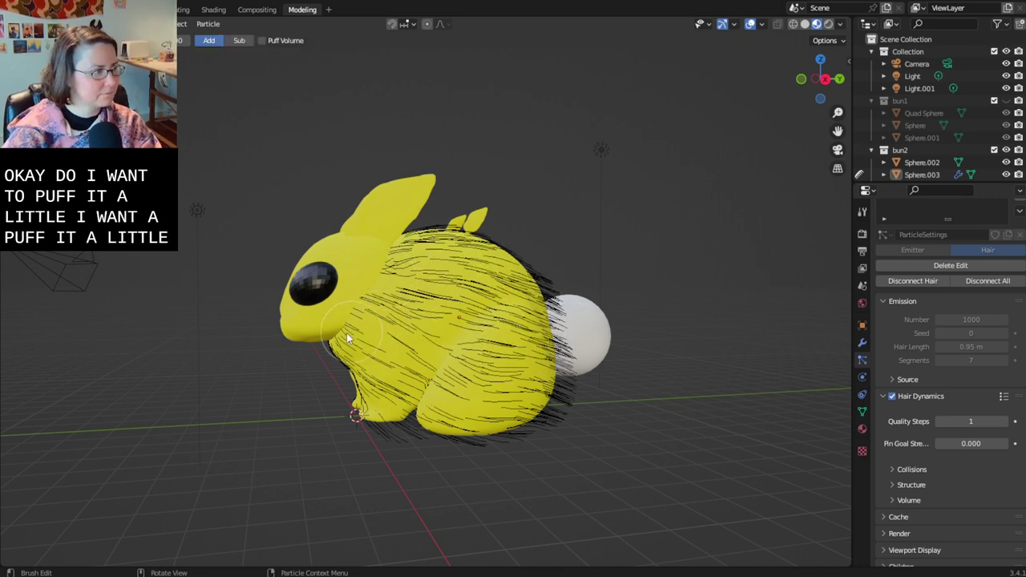
drag(347, 338, 358, 405)
middle_drag(433, 362, 409, 397)
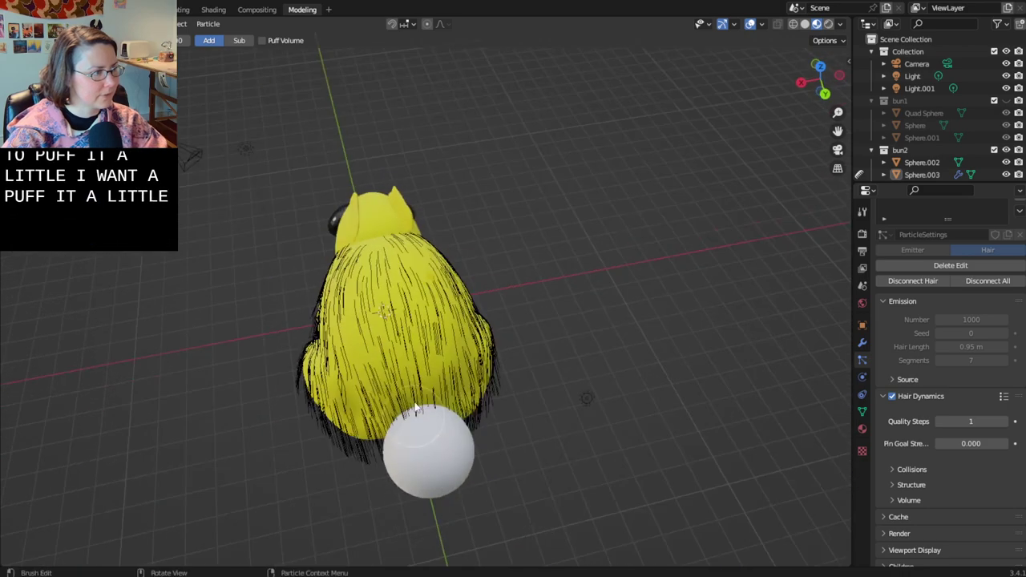
middle_drag(343, 250, 428, 254)
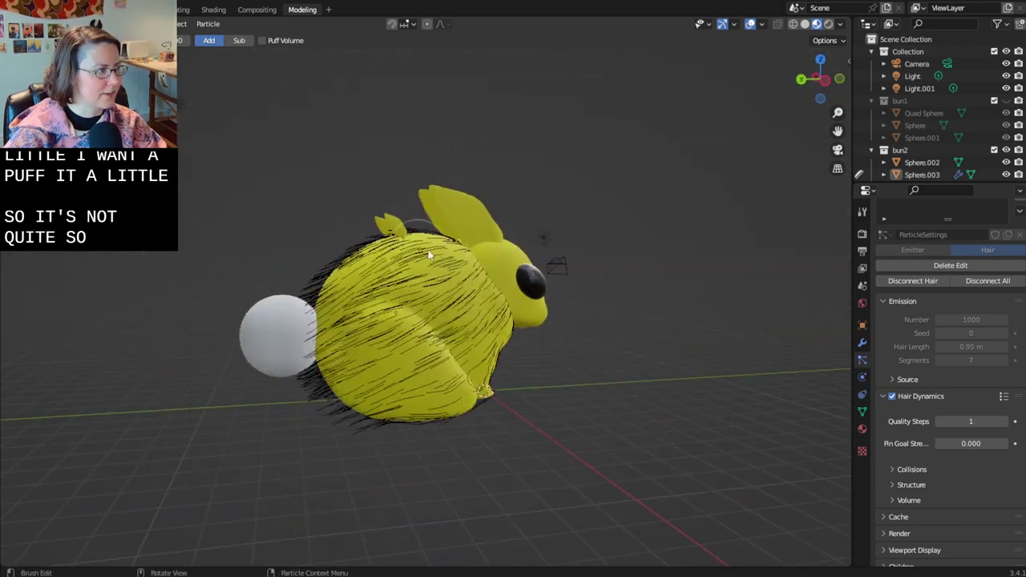
middle_drag(473, 291, 414, 293)
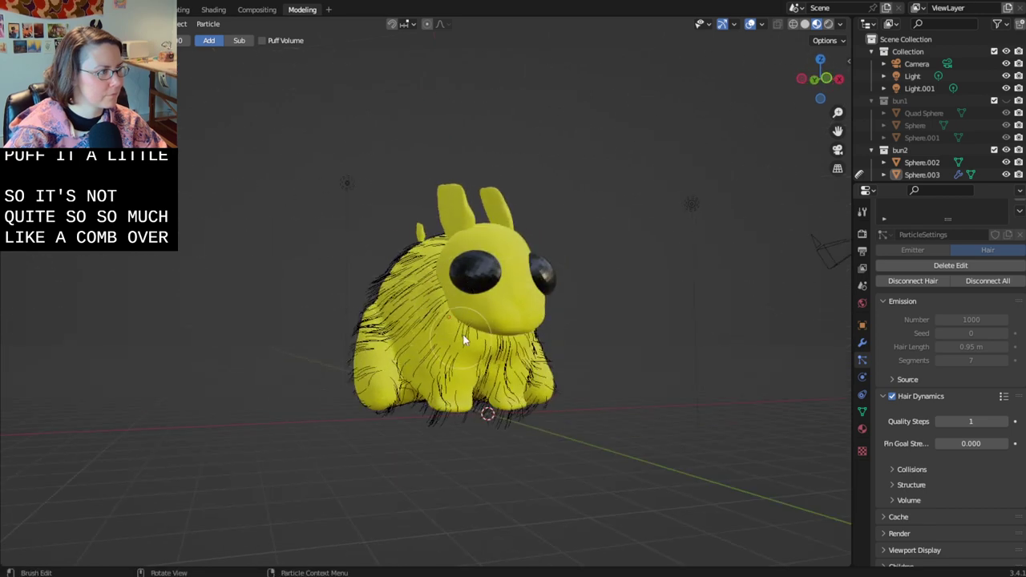
drag(526, 330, 543, 367)
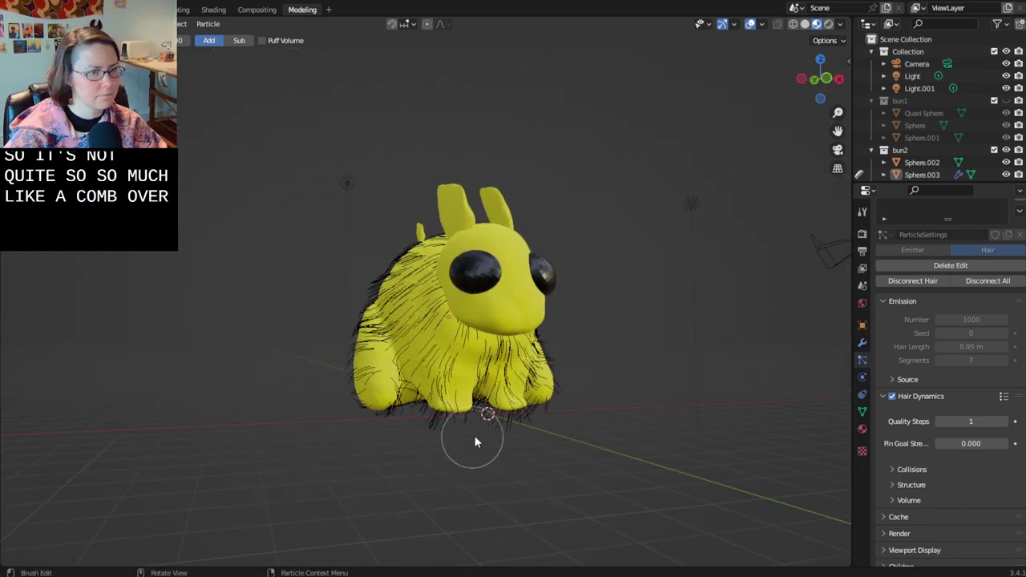
mouse_move(474, 442)
middle_down()
mouse_move(607, 412)
mouse_move(499, 408)
middle_up()
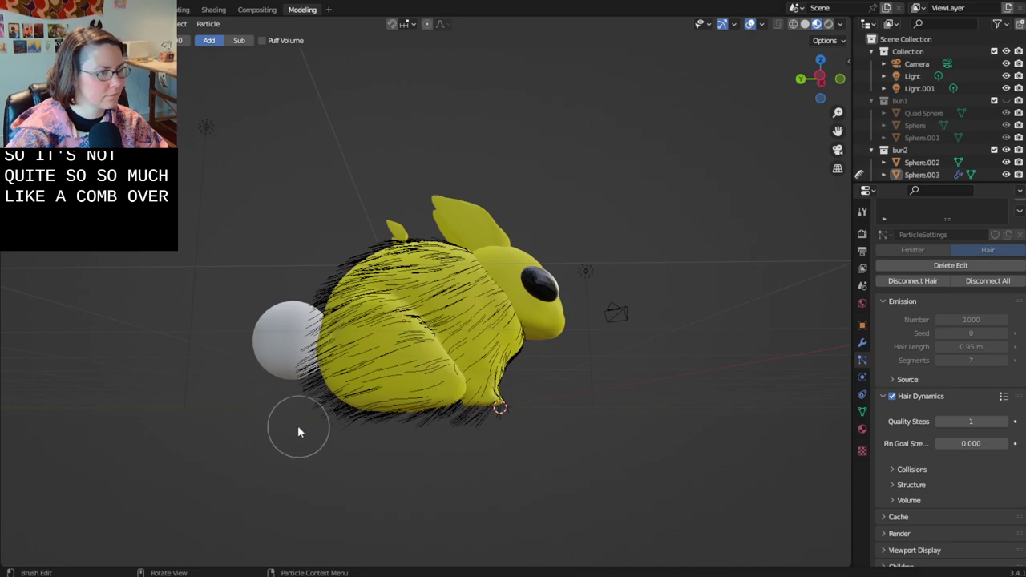
middle_drag(298, 432, 321, 59)
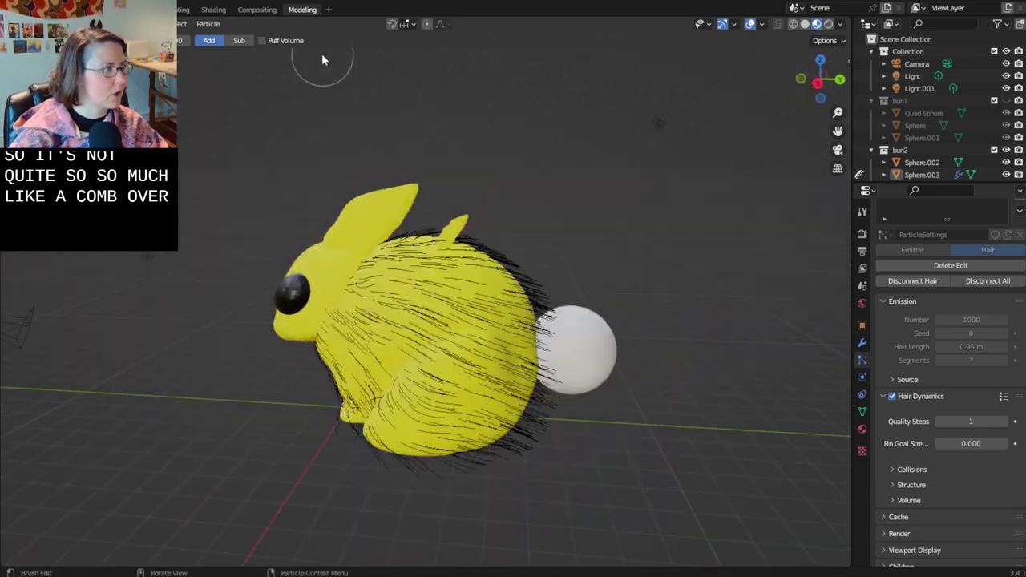
- Examine the furry bunny with its flesh2 material in the Shading workspace and return to the Modeling workspace in Object Mode
click(264, 10)
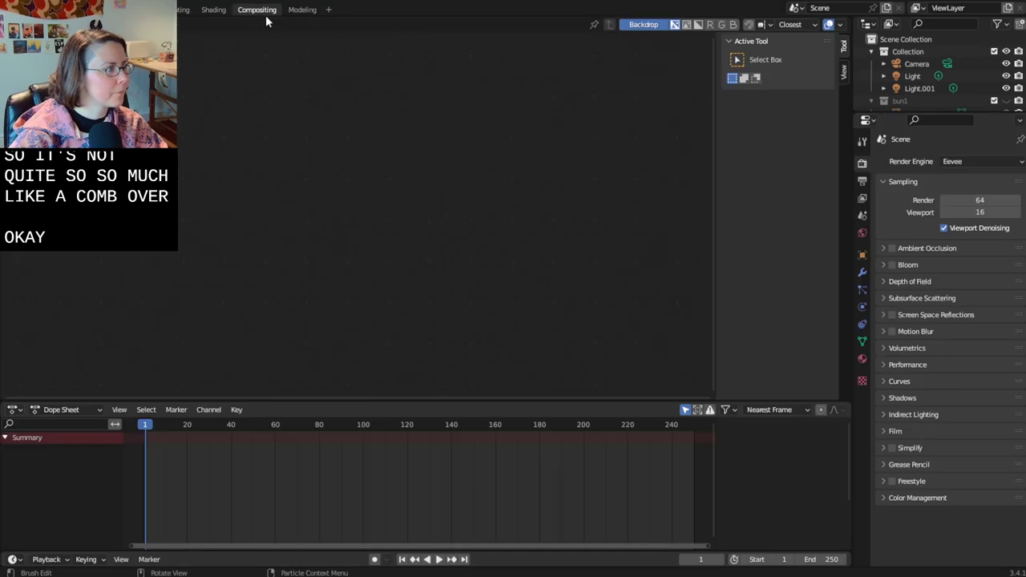
click(214, 10)
scroll(543, 239, down, 3)
shift+middle_drag(537, 227, 492, 36)
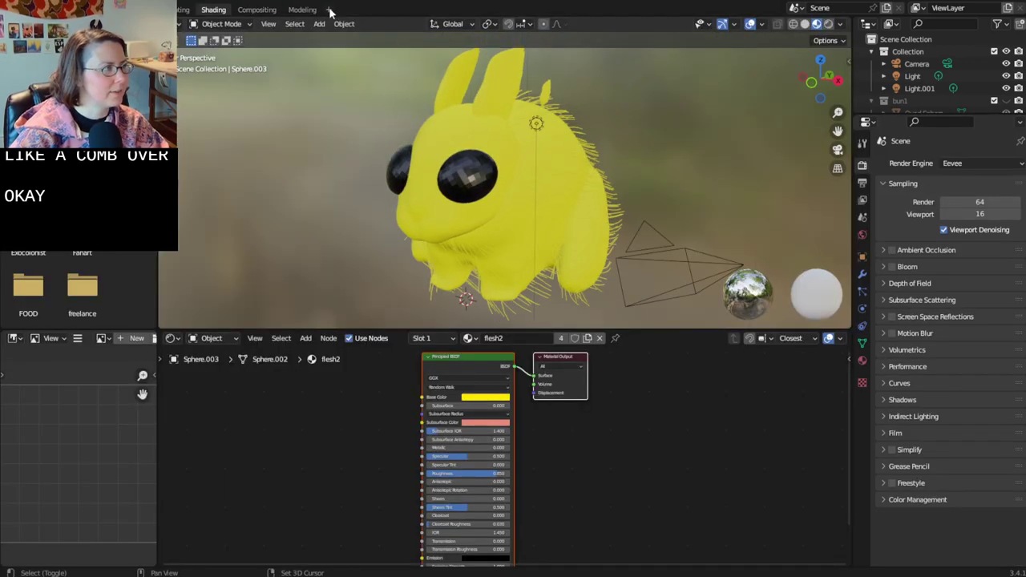
click(303, 9)
middle_drag(509, 155, 533, 151)
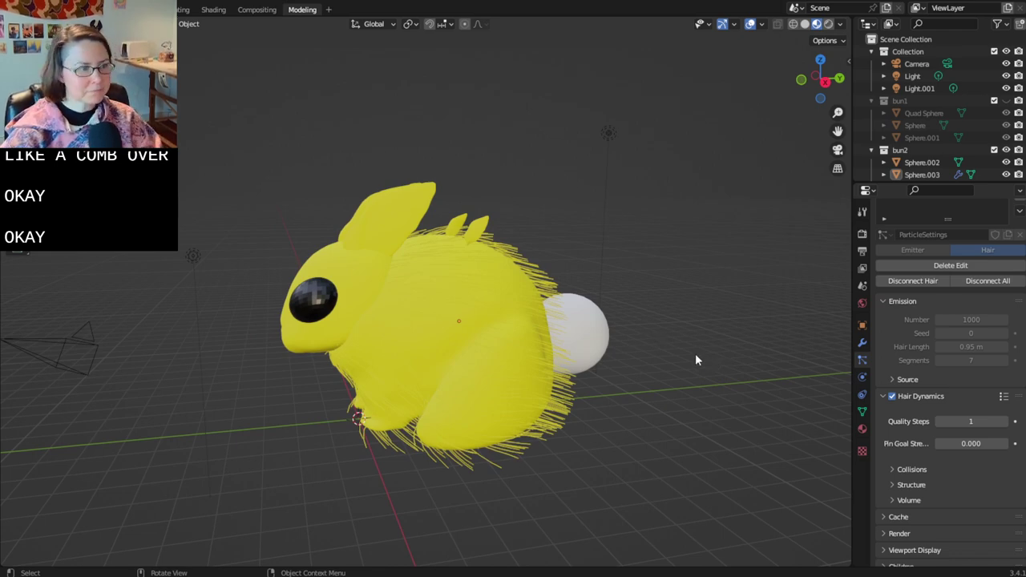
- Set the collision quality of the body's hair dynamics to 8
scroll(974, 449, down, 4)
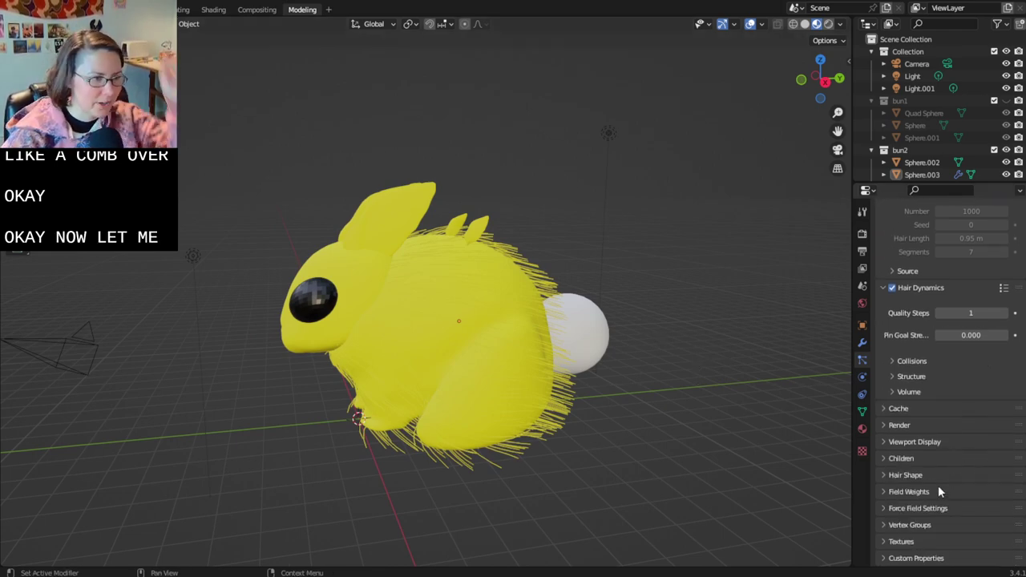
click(885, 410)
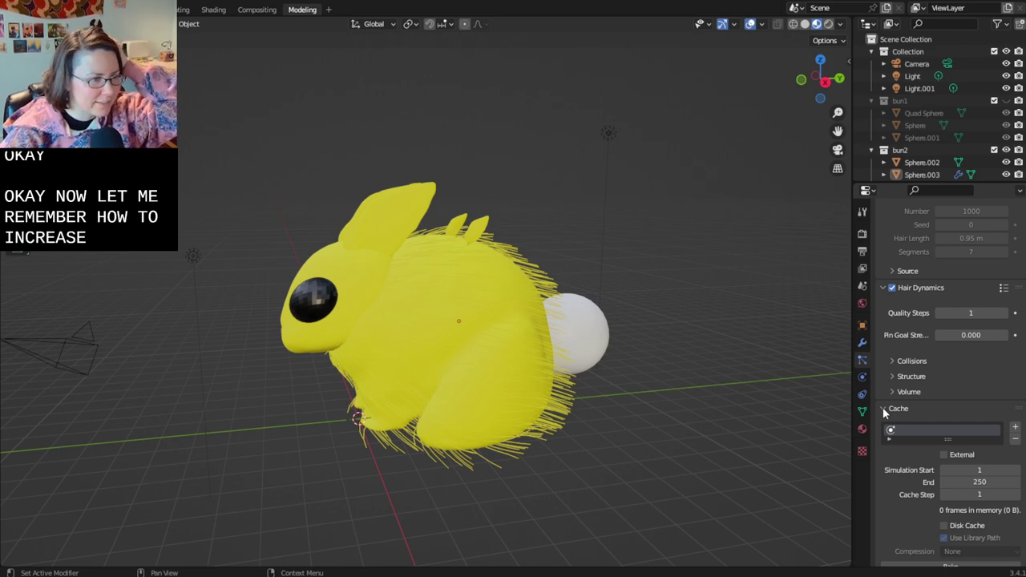
click(885, 410)
click(888, 360)
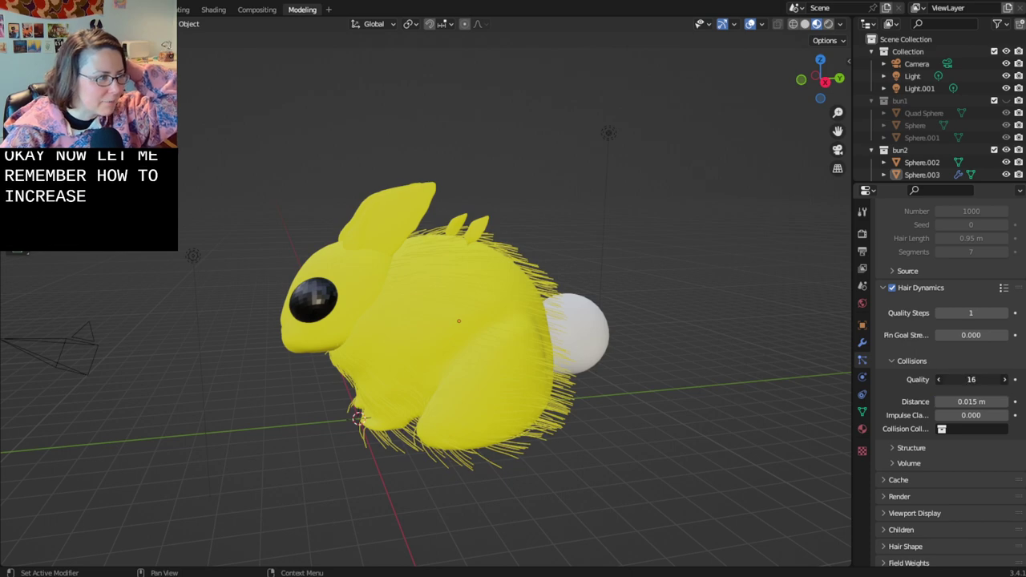
drag(972, 379, 945, 379)
- Switch the viewport to rendered shading and set the hair dynamics collision quality to 6
click(828, 24)
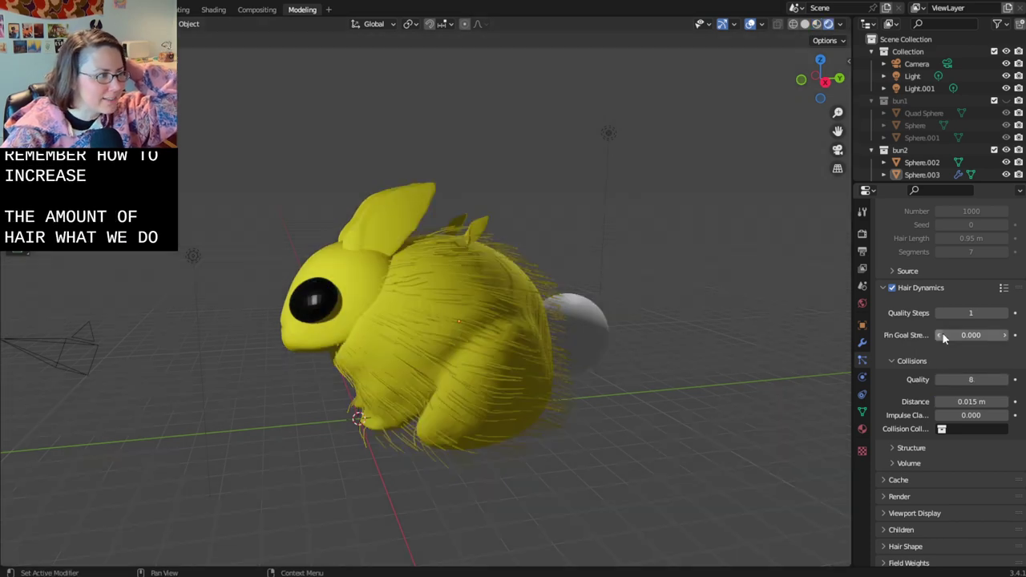
scroll(907, 385, up, 1)
scroll(648, 400, up, 3)
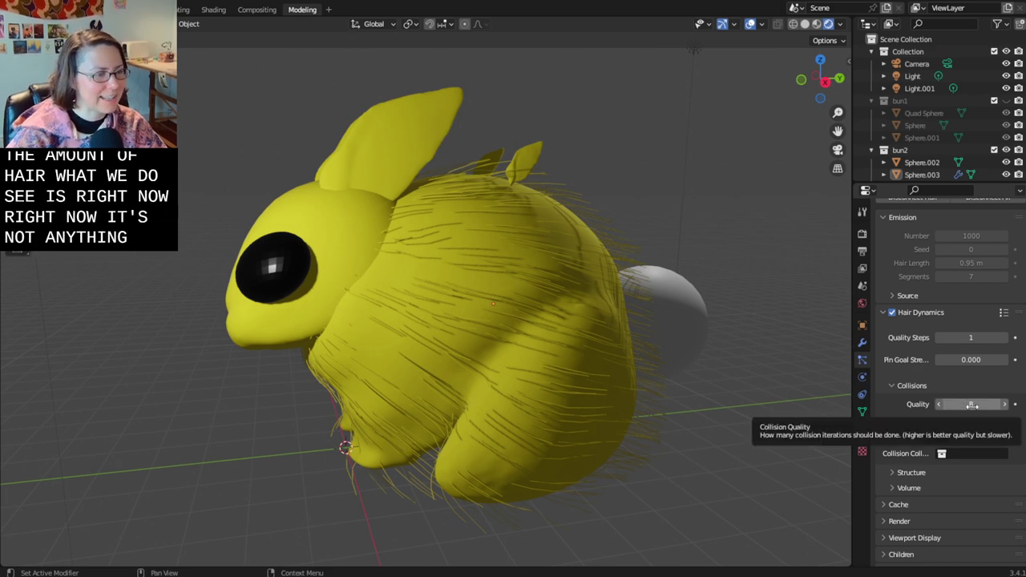
drag(970, 403, 958, 404)
scroll(932, 430, down, 3)
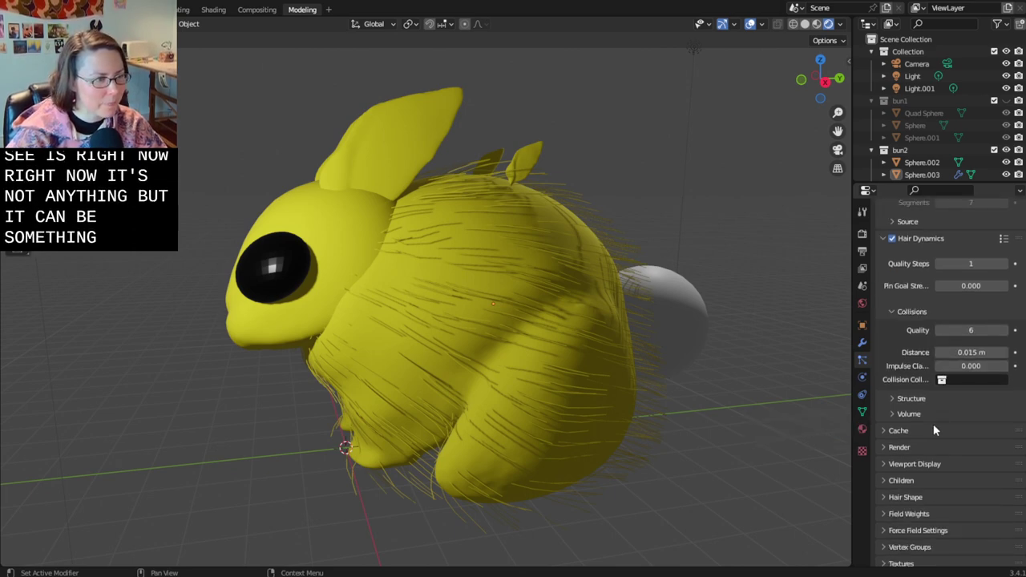
click(892, 311)
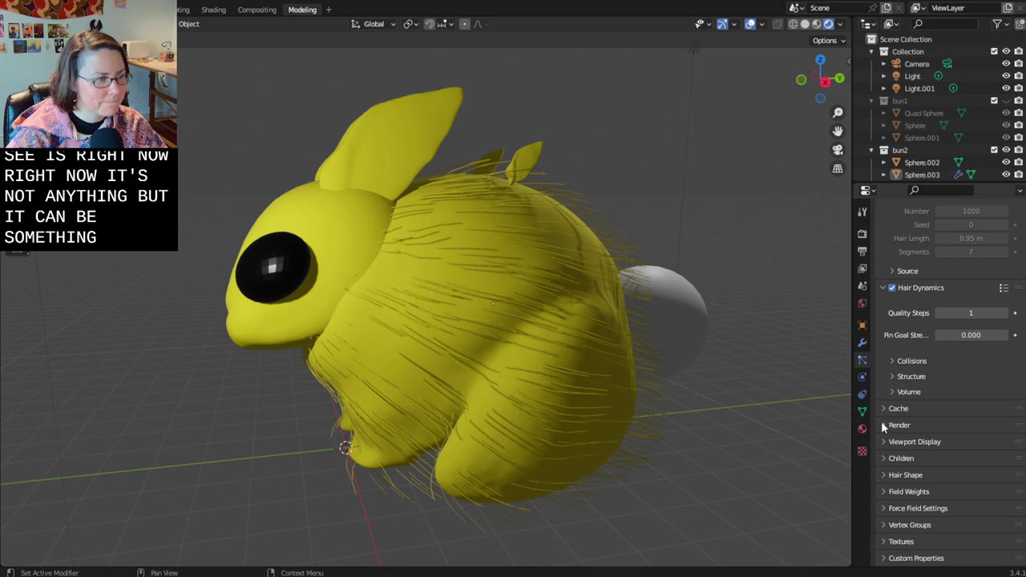
- Find the child hair settings of the body's particle system and set Children to Interpolated
click(883, 425)
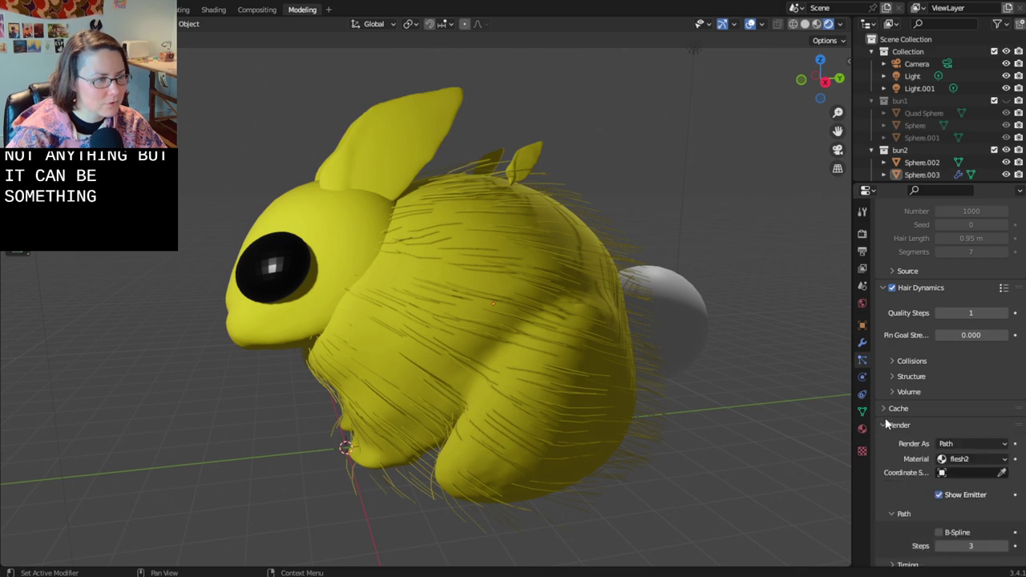
click(886, 425)
click(881, 408)
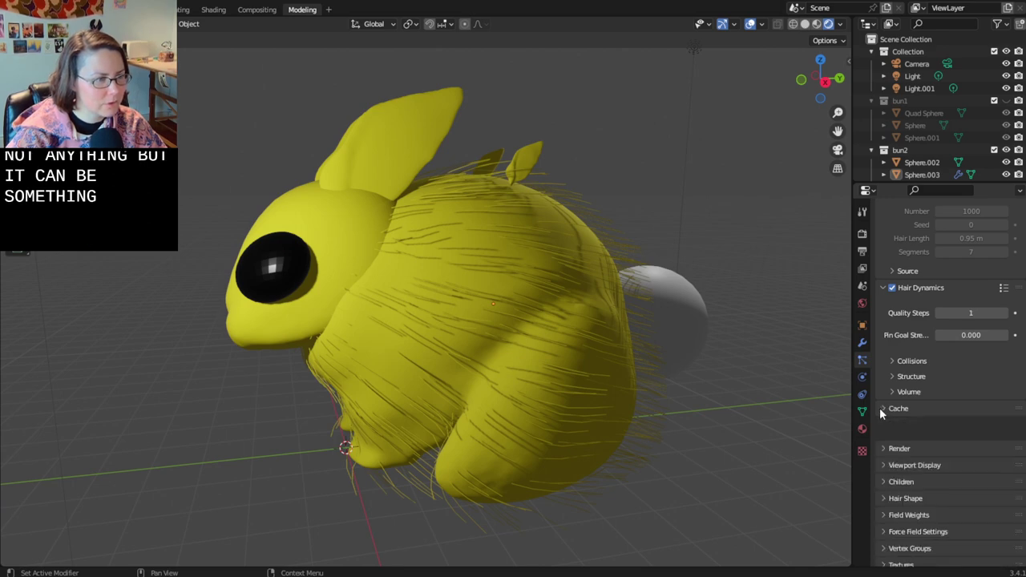
click(879, 407)
click(879, 475)
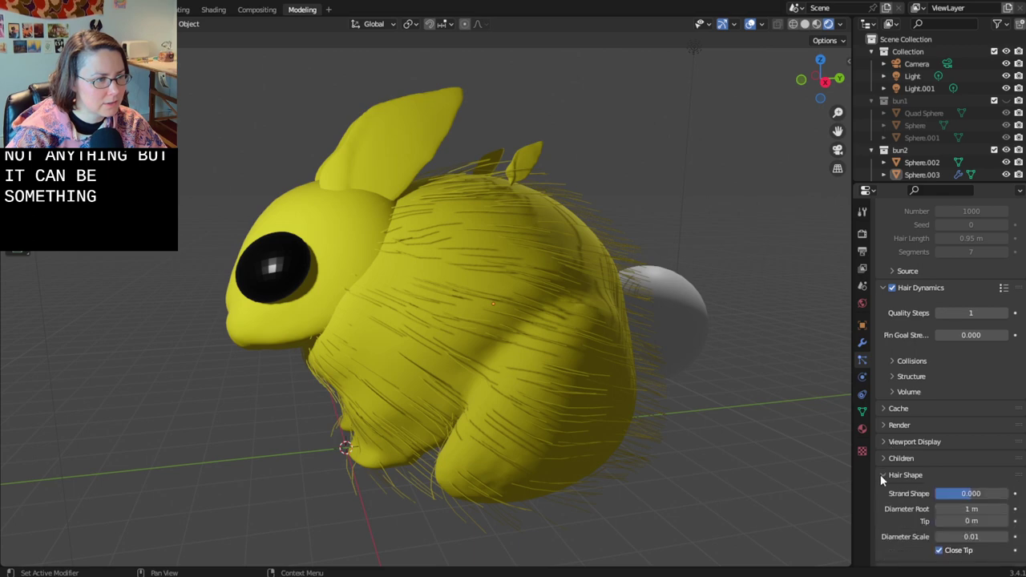
scroll(882, 478, down, 3)
click(886, 383)
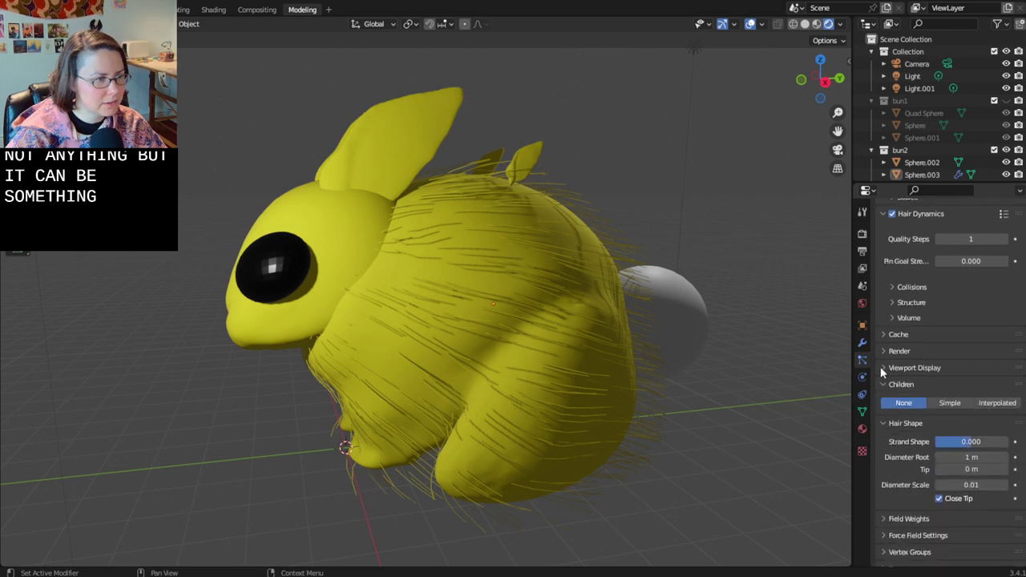
click(950, 402)
click(987, 407)
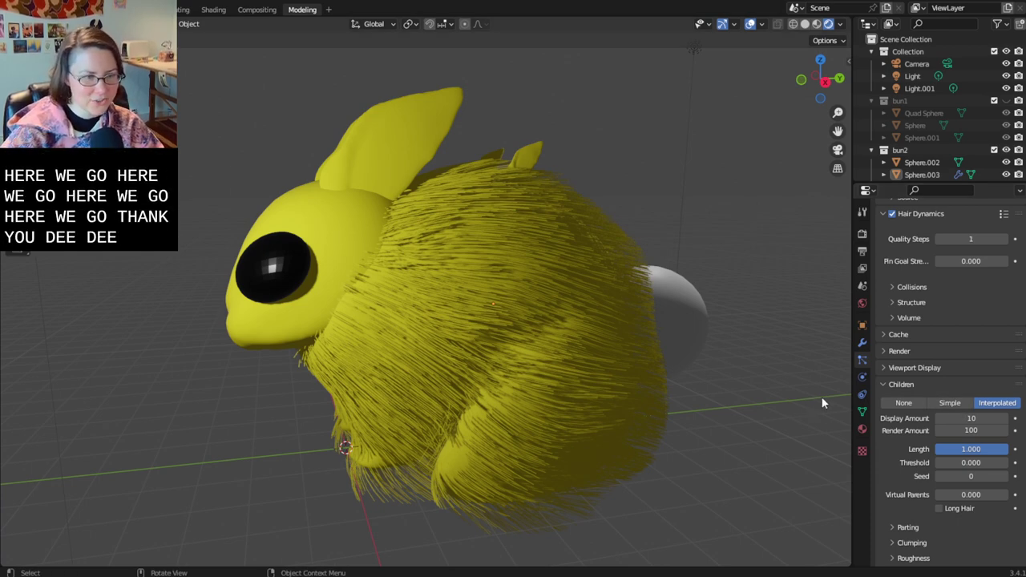
- Move the light behind the bunny vertically to about Z 7.19 m and along Y to about 10.74 m
middle_drag(733, 412, 583, 462)
scroll(673, 366, down, 2)
middle_drag(673, 366, 681, 314)
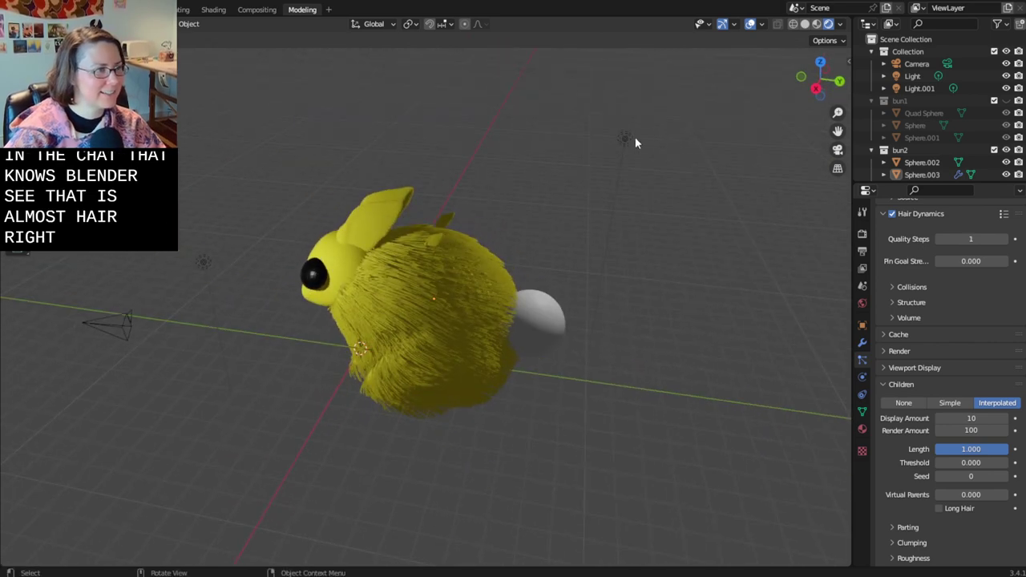
click(631, 141)
key(g)
key(z)
click(628, 202)
key(g)
key(y)
click(636, 258)
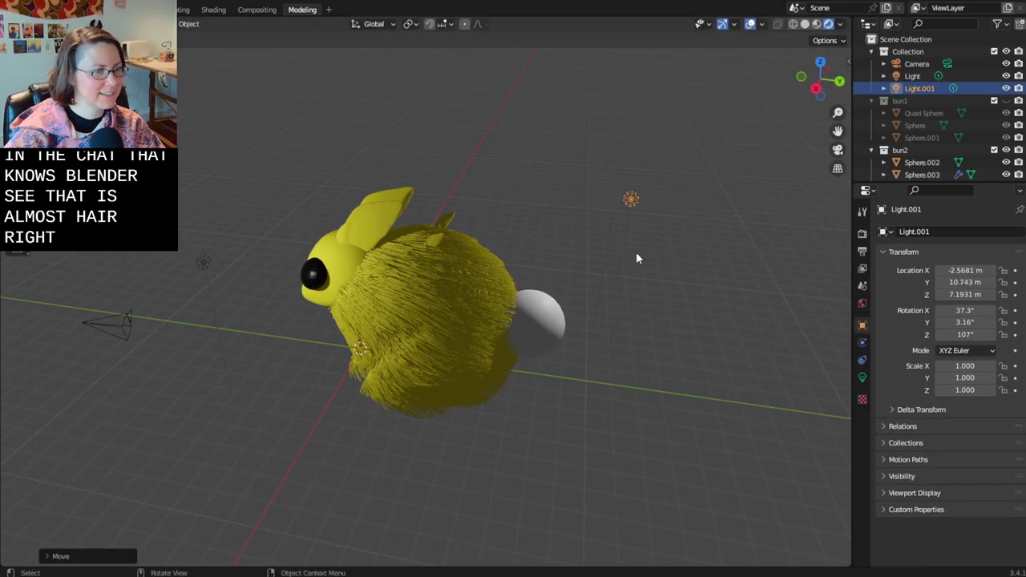
- Move the same light to the bunny's lit side, at about X 5.54 m, Y 7.93 m and Z 6.30 m
key(g)
key(x)
middle_drag(581, 427, 632, 445)
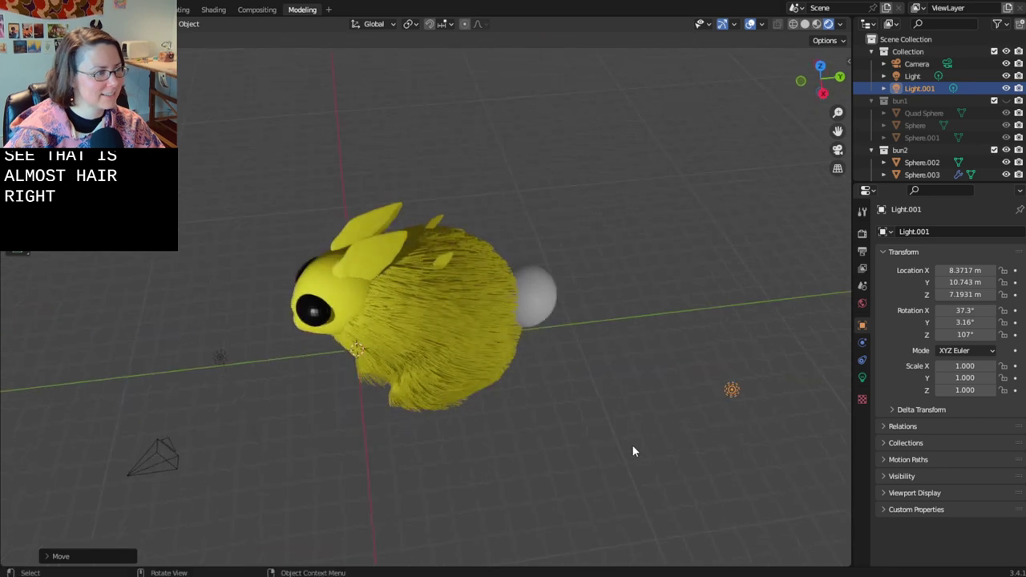
key(g)
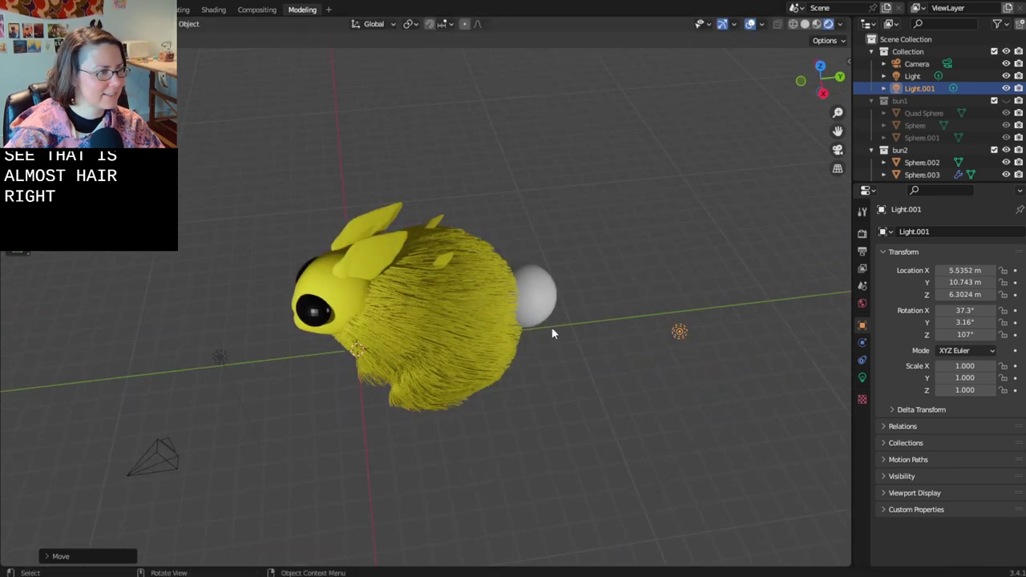
key(y)
click(471, 354)
middle_drag(470, 349, 498, 281)
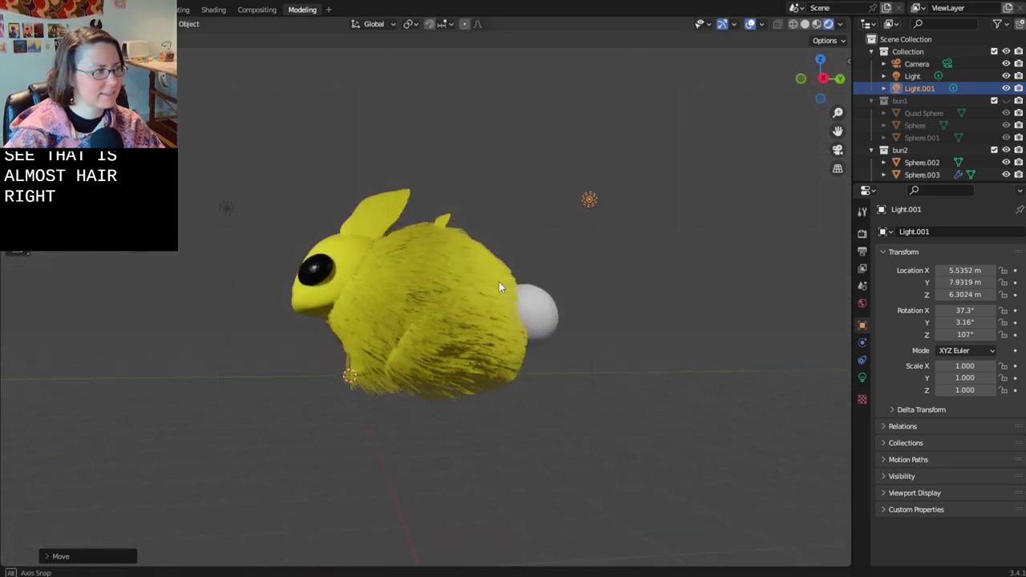
- Select the bunny's body and switch it to Particle Edit mode
click(476, 322)
scroll(424, 339, up, 4)
middle_drag(514, 353, 449, 339)
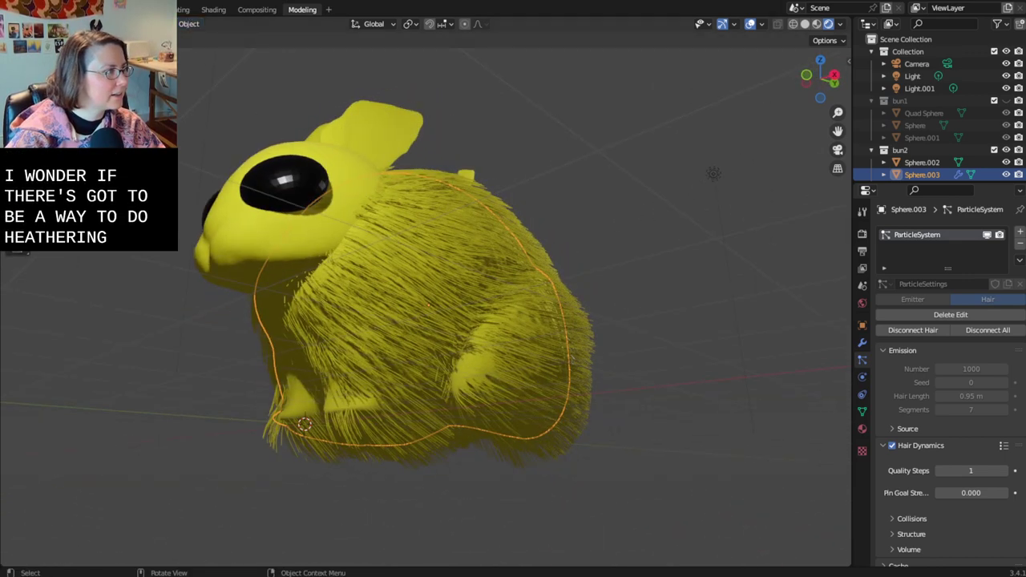
click(60, 136)
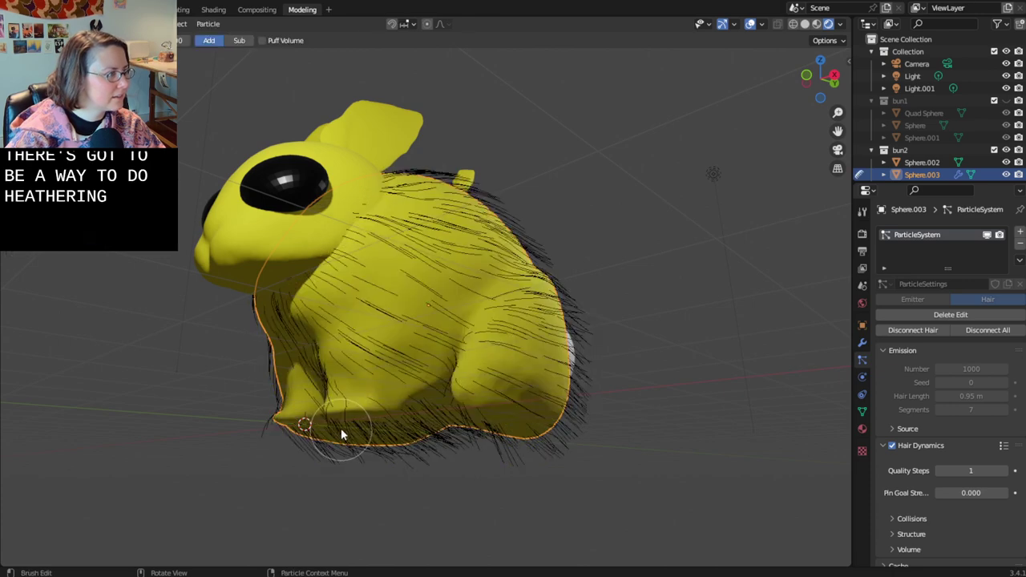
mouse_move(340, 428)
middle_down()
mouse_move(320, 361)
mouse_move(241, 377)
mouse_move(332, 425)
middle_up()
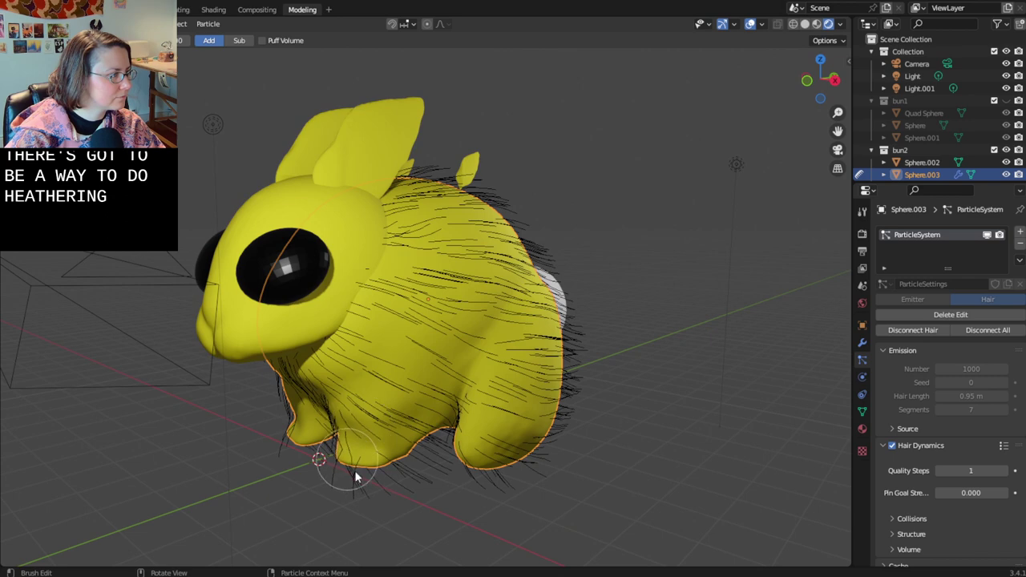
- Add extra hairs across both front paws with the Add brush, viewing the bunny from the front
middle_drag(299, 449, 405, 408)
click(14, 160)
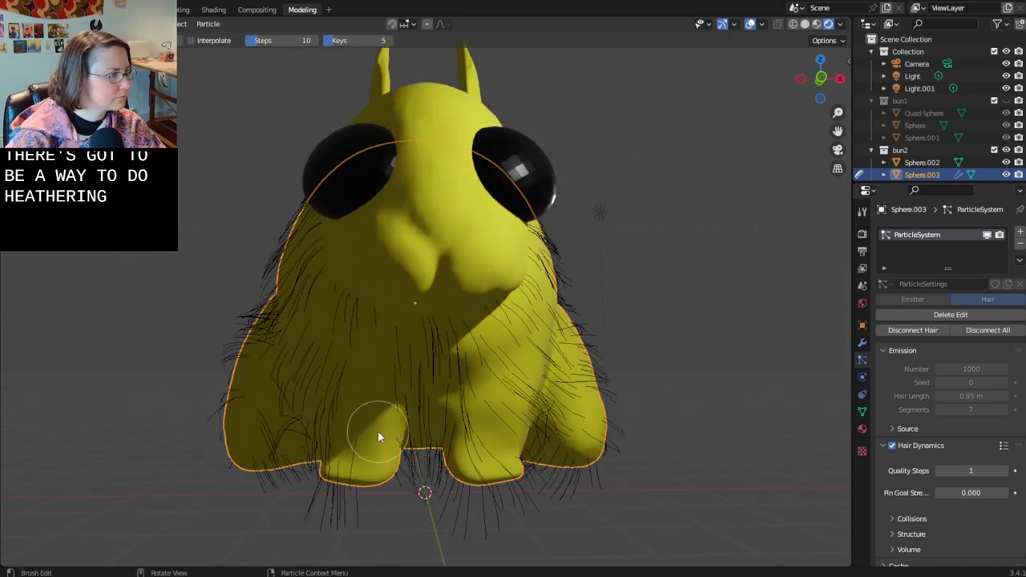
mouse_move(356, 451)
mouse_down()
mouse_move(398, 436)
mouse_move(437, 465)
mouse_up()
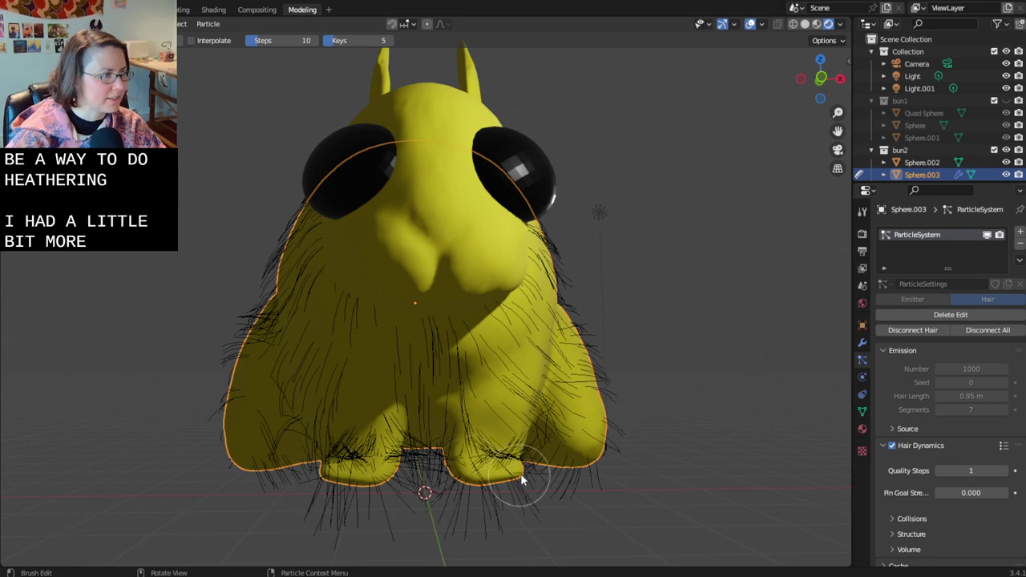
- Return to the Modeling workspace and examine the body's fur around the paws in Object Mode
click(186, 10)
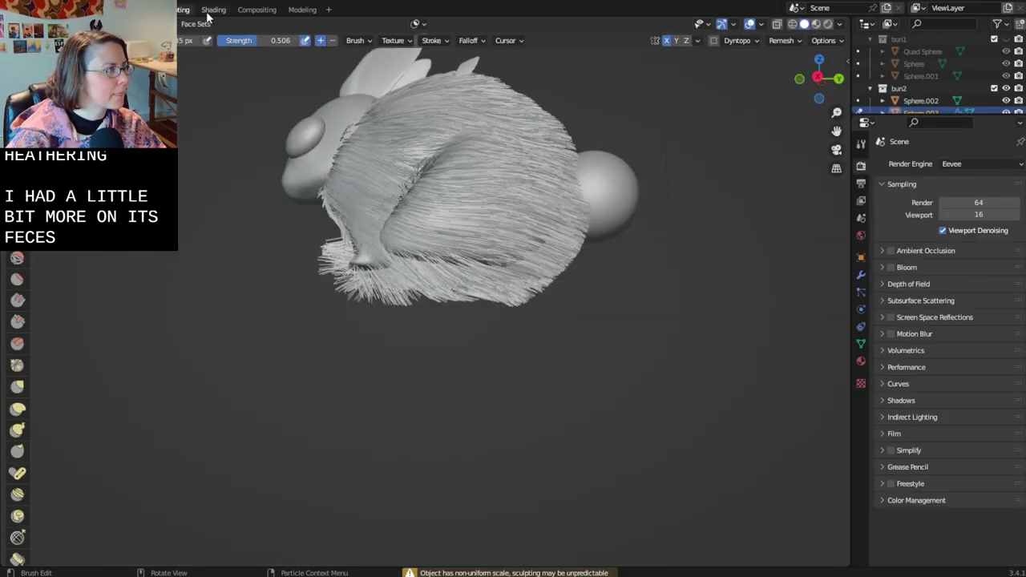
click(256, 10)
click(301, 10)
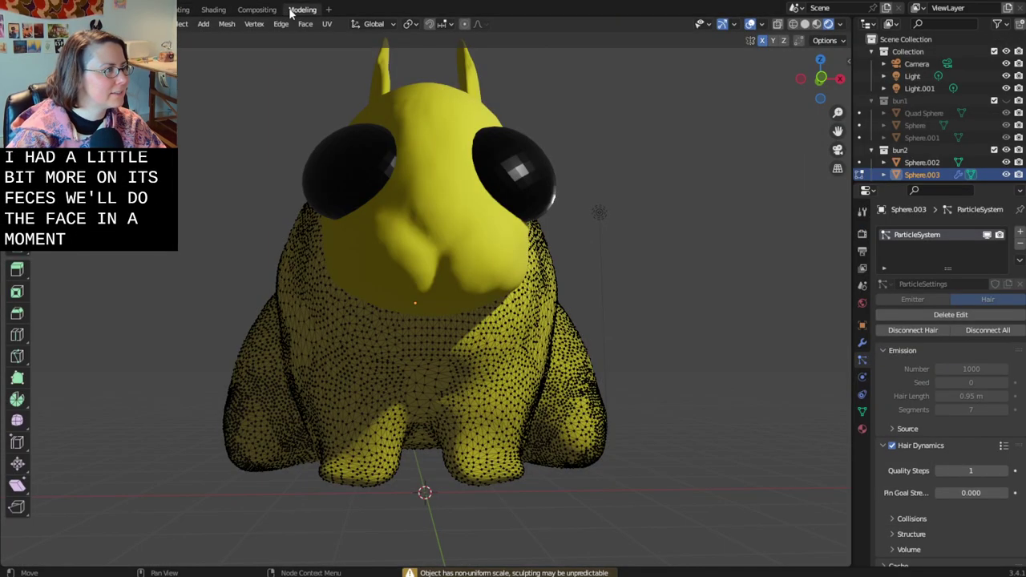
key(Tab)
middle_drag(256, 216, 207, 243)
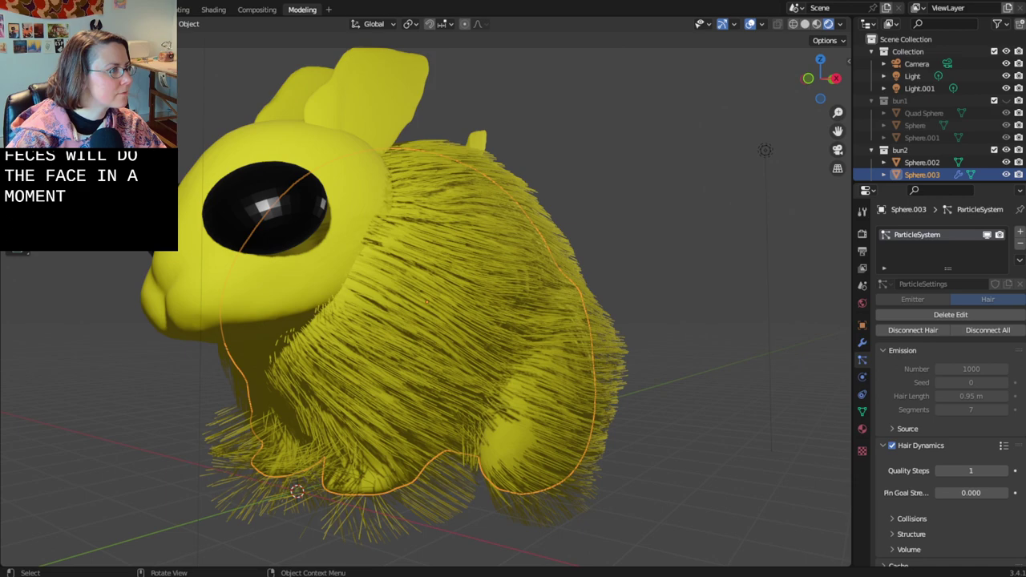
- Re-enter Particle Edit mode and add more hairs to the hind legs and feet on both sides
key(ctrl+Tab)
mouse_move(509, 425)
mouse_down()
mouse_move(508, 474)
mouse_move(531, 490)
mouse_move(515, 440)
mouse_up()
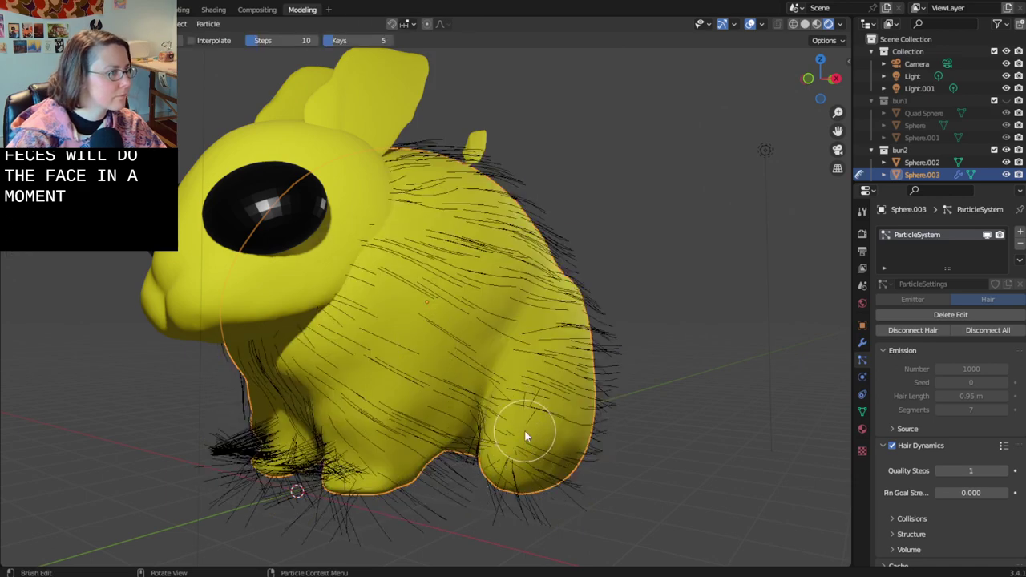
middle_drag(524, 429, 440, 447)
mouse_move(293, 387)
mouse_down()
mouse_move(299, 412)
mouse_move(289, 476)
mouse_up()
middle_drag(289, 476, 371, 478)
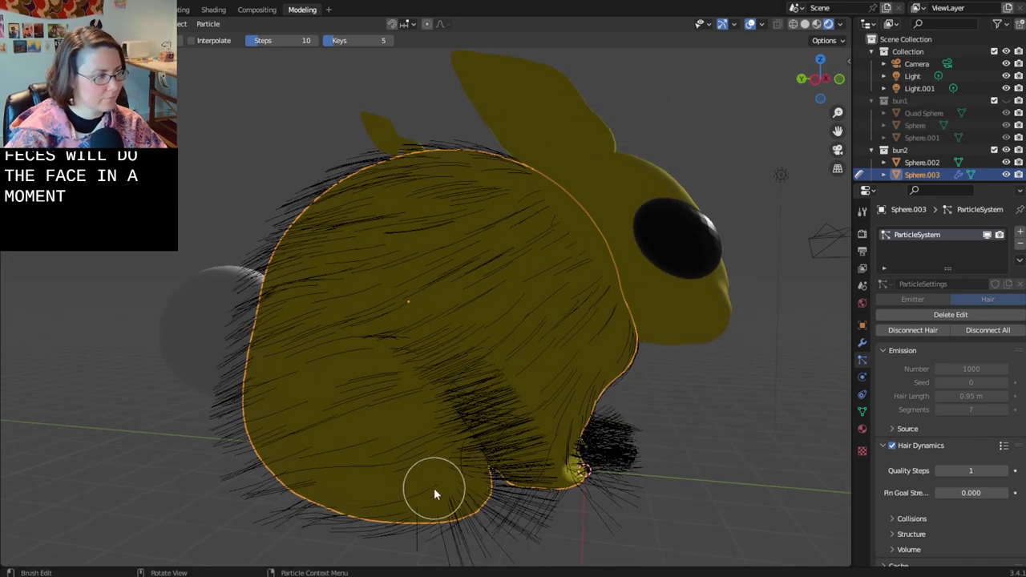
scroll(424, 485, down, 2)
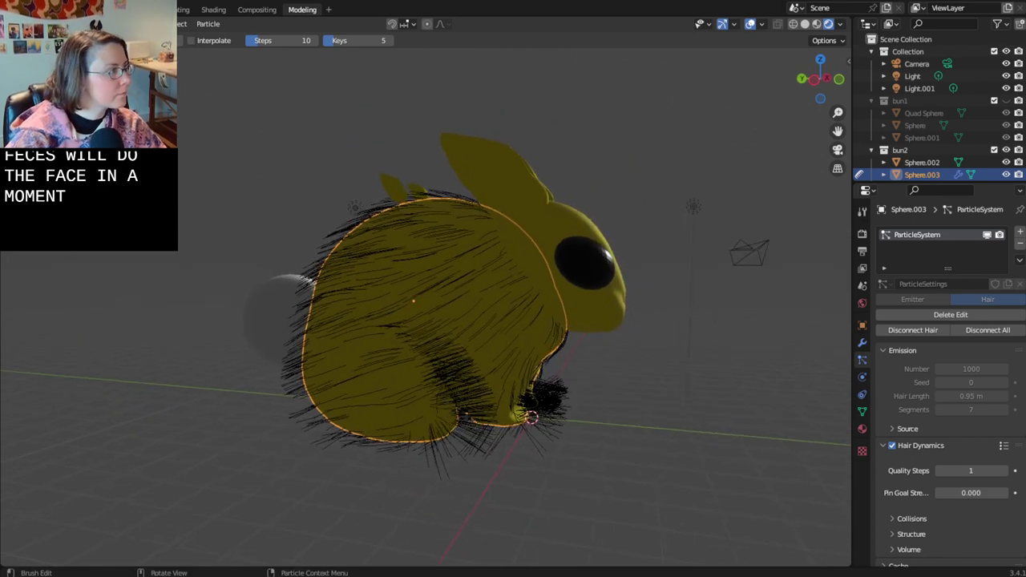
- Comb the newly added hairs on the hind legs and front paws so they follow the body's shape
click(14, 65)
mouse_move(459, 389)
mouse_down()
mouse_move(421, 360)
mouse_move(314, 472)
mouse_up()
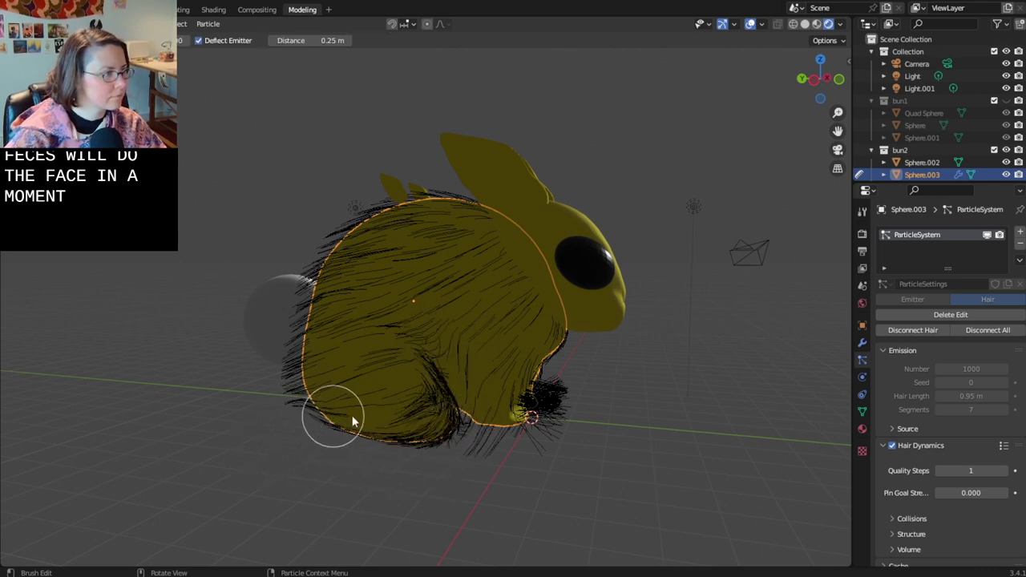
mouse_move(331, 423)
middle_down()
mouse_move(281, 403)
mouse_move(442, 361)
mouse_move(409, 342)
mouse_move(345, 366)
middle_up()
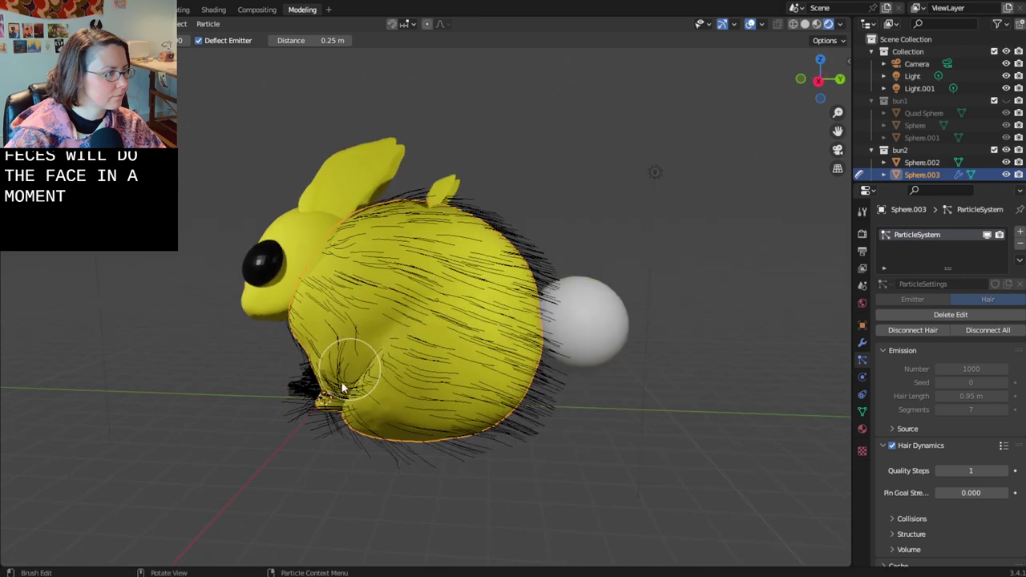
middle_drag(338, 442, 388, 448)
mouse_move(387, 448)
mouse_down()
mouse_move(414, 442)
mouse_move(523, 454)
mouse_up()
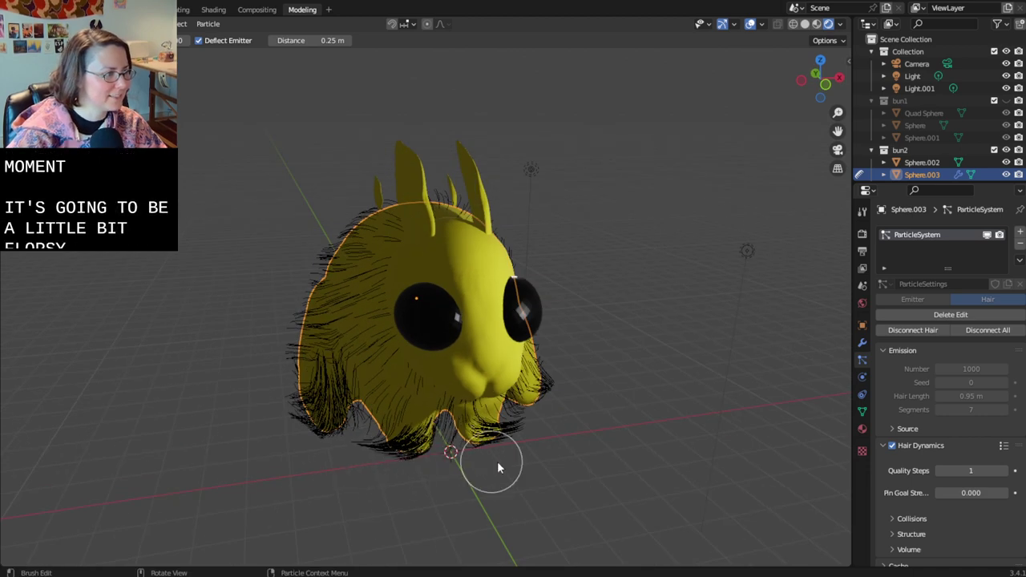
middle_drag(497, 463, 393, 447)
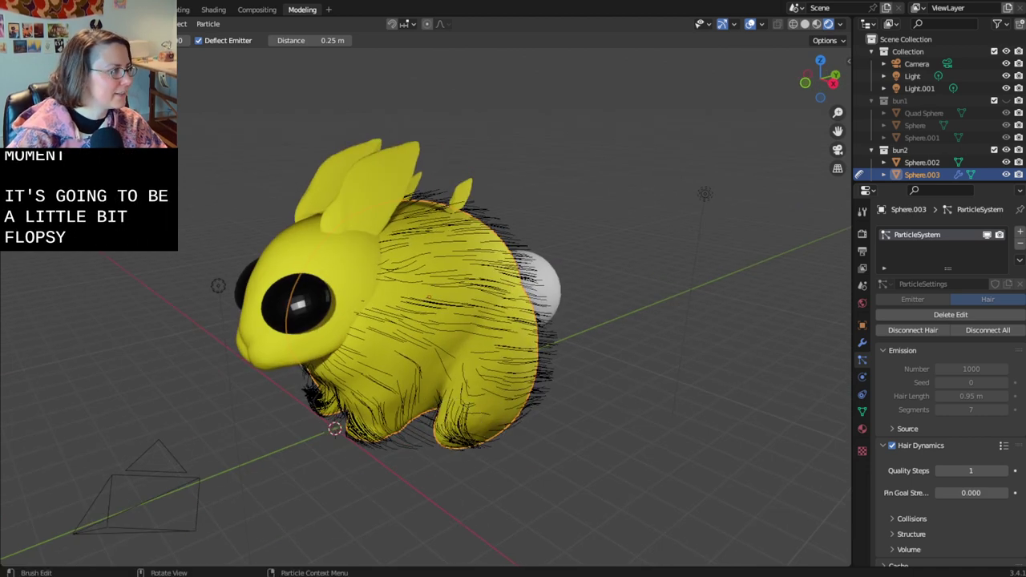
- Puff up the hair around the hind feet and front paws with the Puff brush in Add mode
click(15, 205)
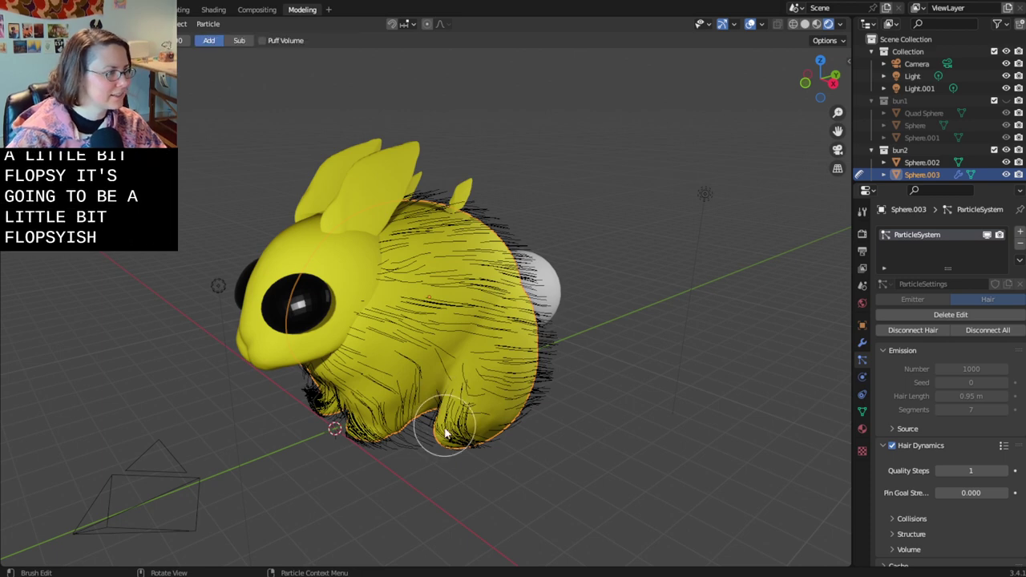
mouse_move(446, 428)
mouse_down()
mouse_move(456, 446)
mouse_move(344, 435)
mouse_move(385, 449)
mouse_up()
mouse_move(385, 449)
middle_down()
mouse_move(492, 441)
mouse_move(417, 436)
middle_up()
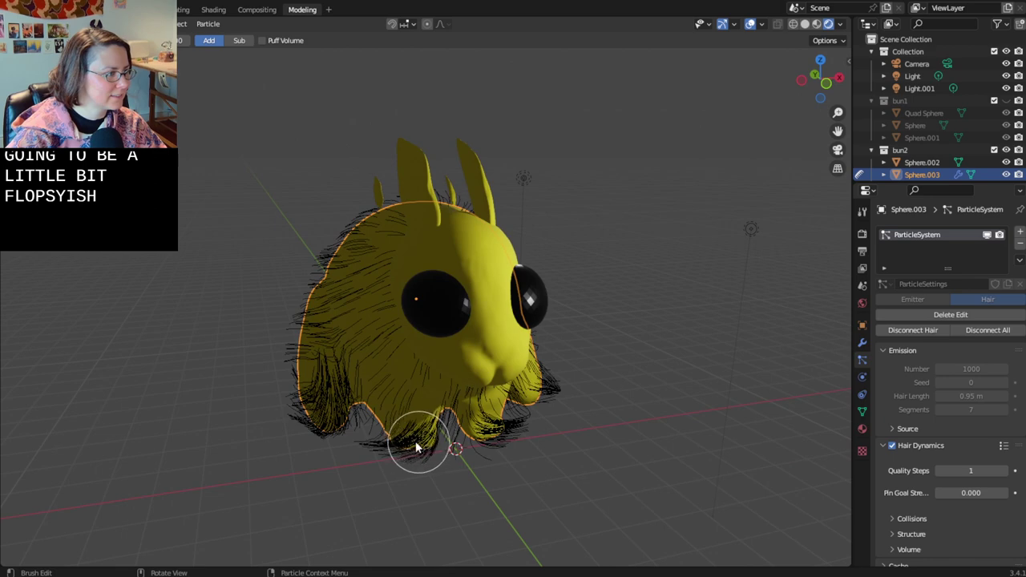
middle_drag(335, 433, 420, 440)
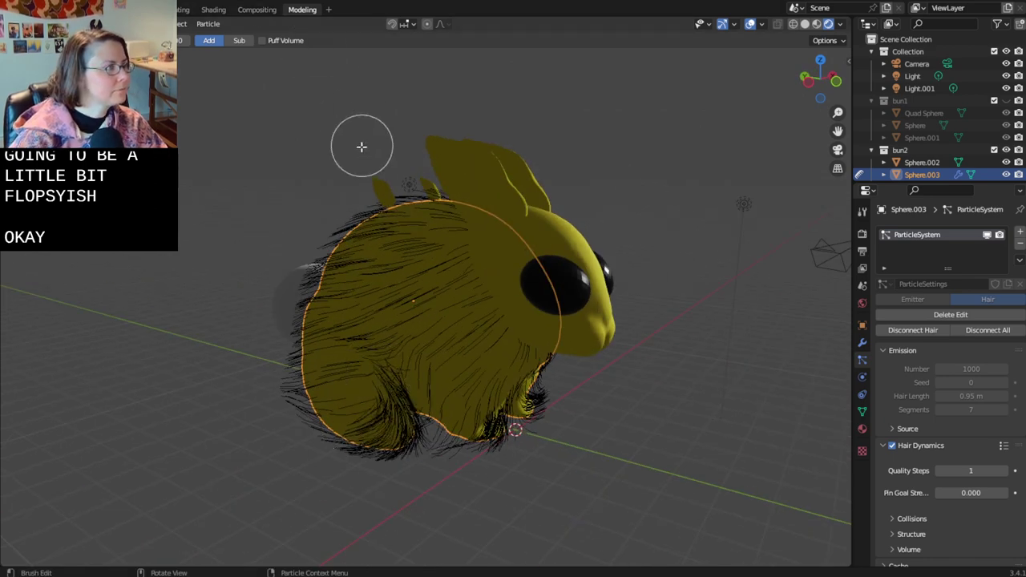
- Return the bunny's body to Object Mode and check the groomed fur from the side and from above
mouse_move(362, 146)
middle_down()
mouse_move(536, 213)
mouse_move(504, 211)
middle_up()
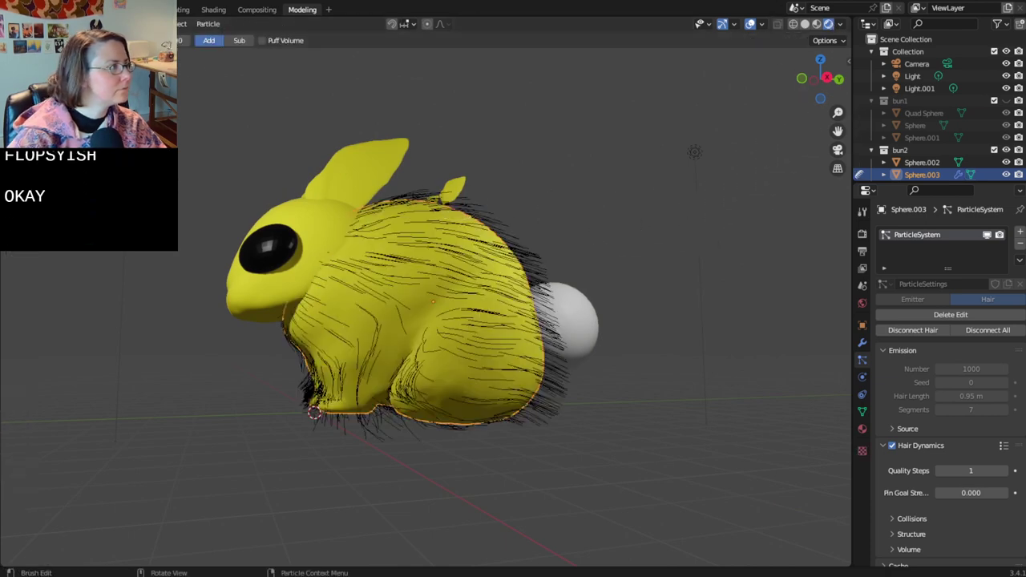
click(54, 40)
middle_drag(567, 195, 640, 211)
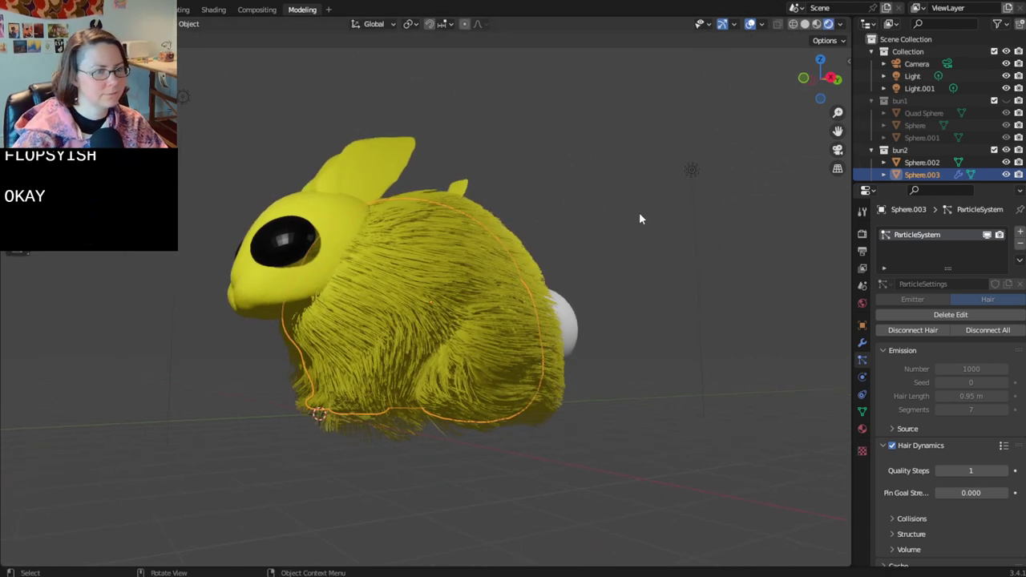
click(663, 345)
middle_drag(663, 345, 197, 382)
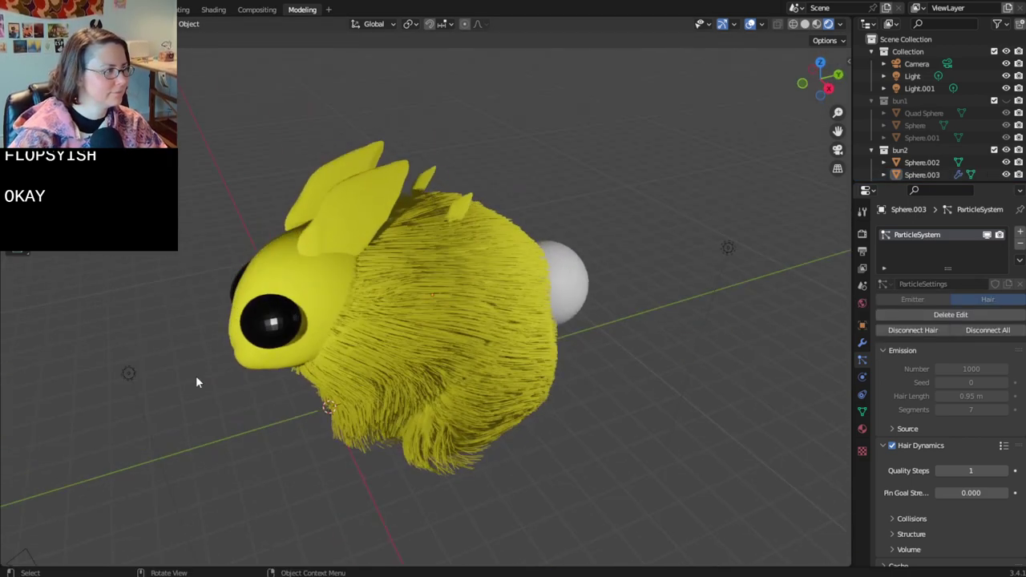
- Set the power of the point light Light.001 to 2000 W
click(133, 373)
middle_drag(133, 373, 385, 353)
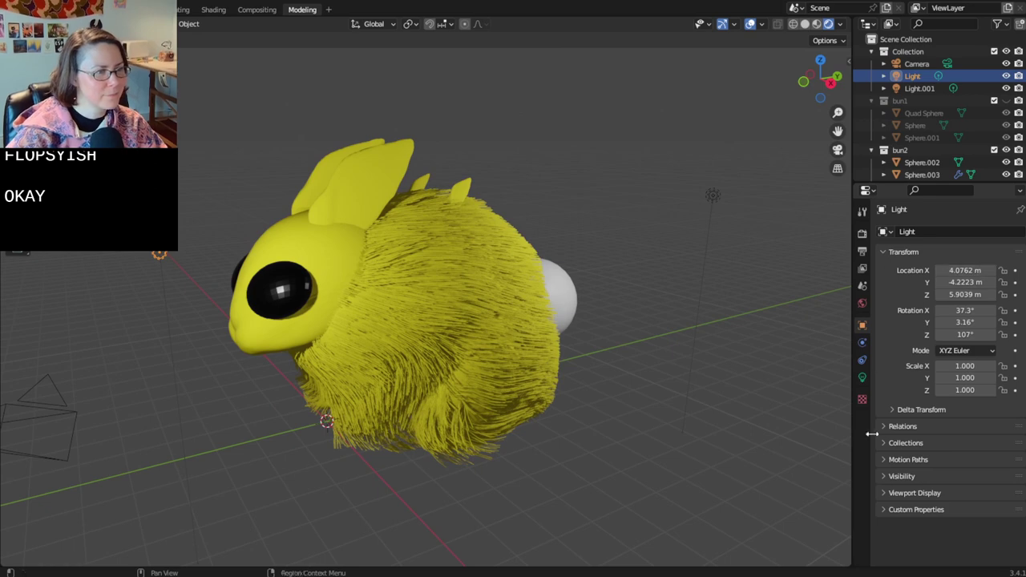
click(862, 377)
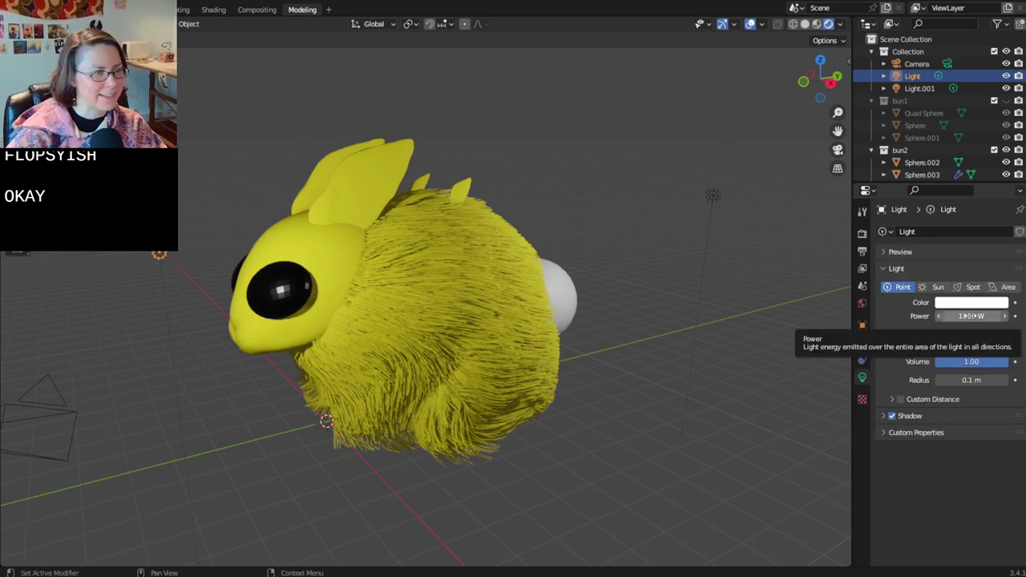
click(714, 196)
click(980, 315)
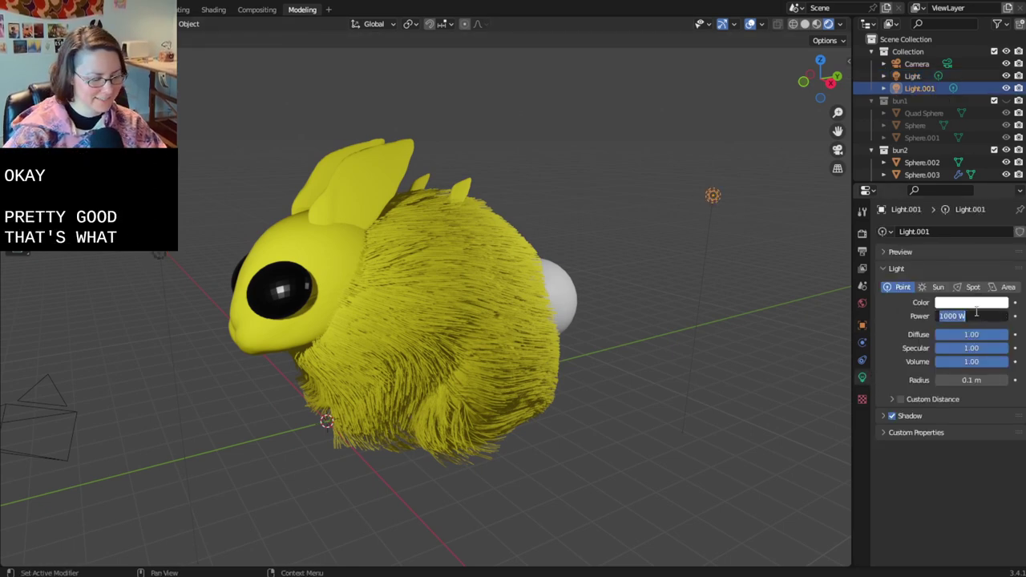
text(200)
key(Return)
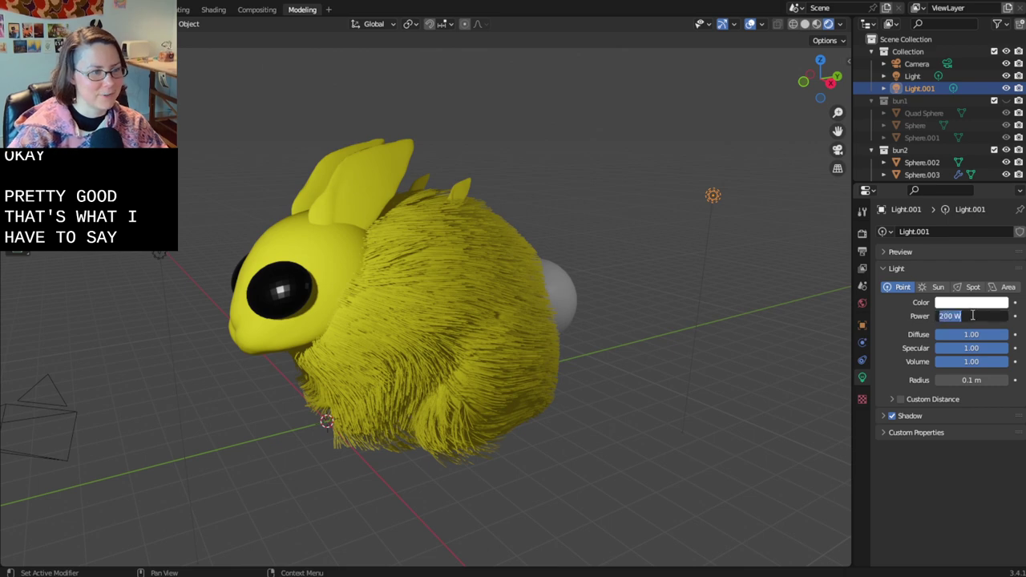
click(972, 315)
text(2000)
key(Return)
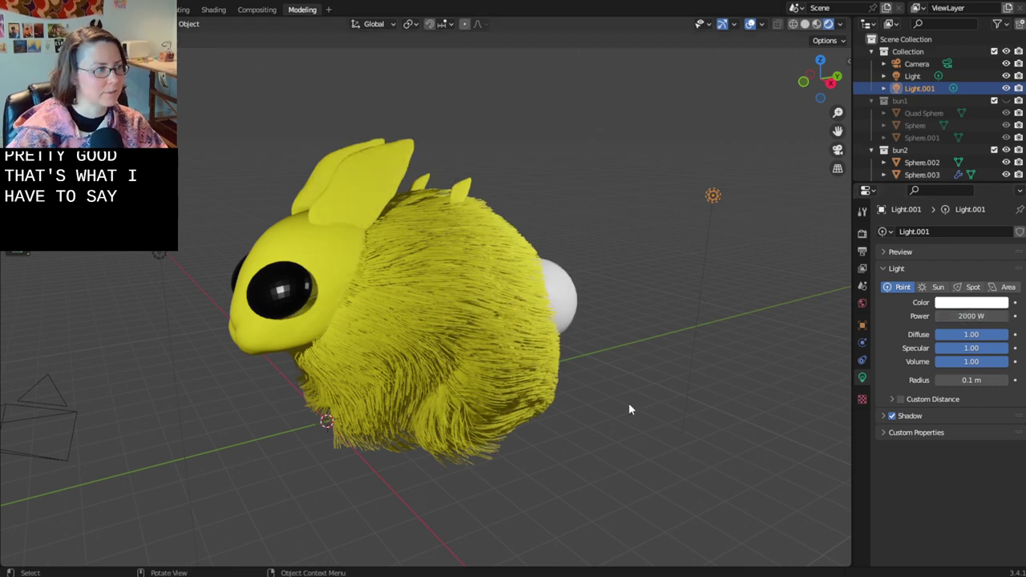
- Set the power of the point light named Light to 2000 W and its radius to 3.97 m, and save the file
click(189, 257)
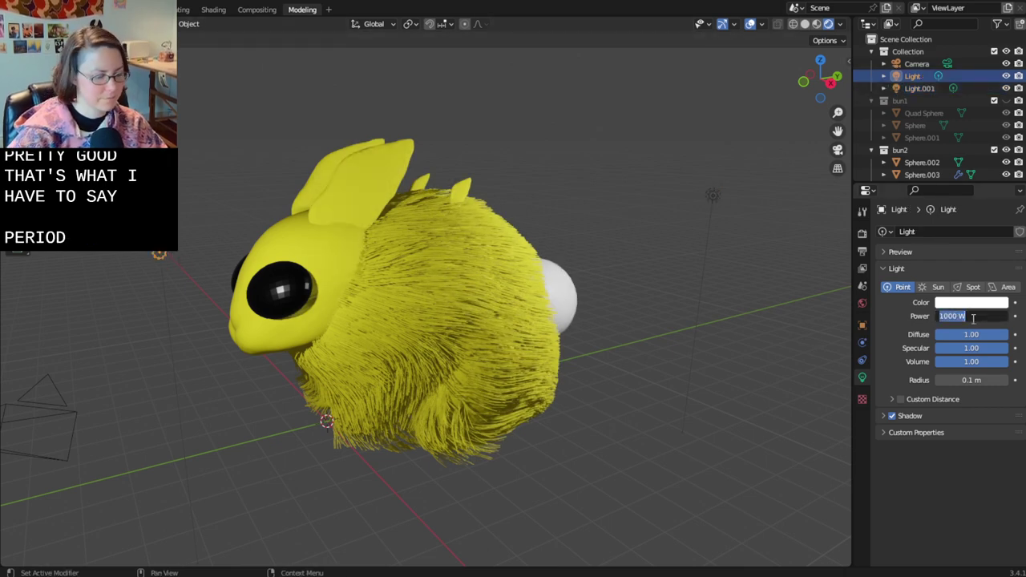
key(Return)
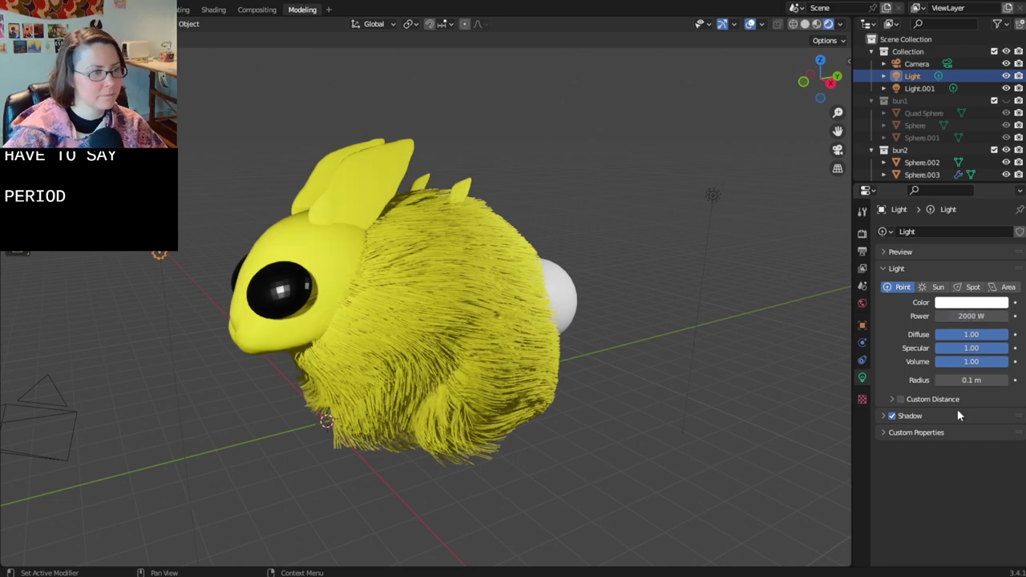
mouse_move(968, 379)
mouse_down()
mouse_move(994, 380)
mouse_move(967, 383)
mouse_up()
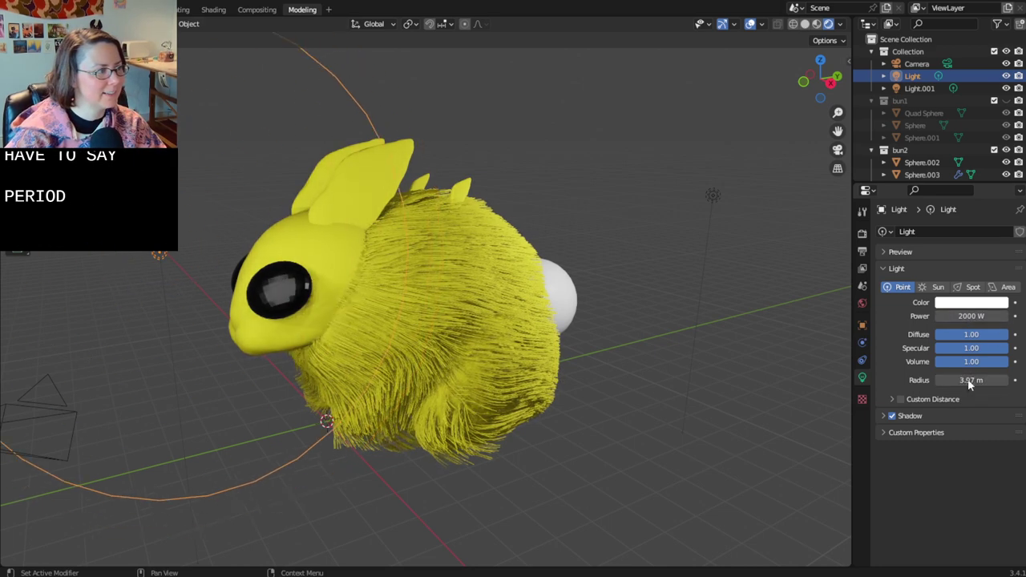
key(ctrl+s)
- Select the furry body and bring up its particle system's Children settings, collapsing the Emission and Hair Dynamics sections
middle_drag(621, 460, 595, 441)
click(509, 346)
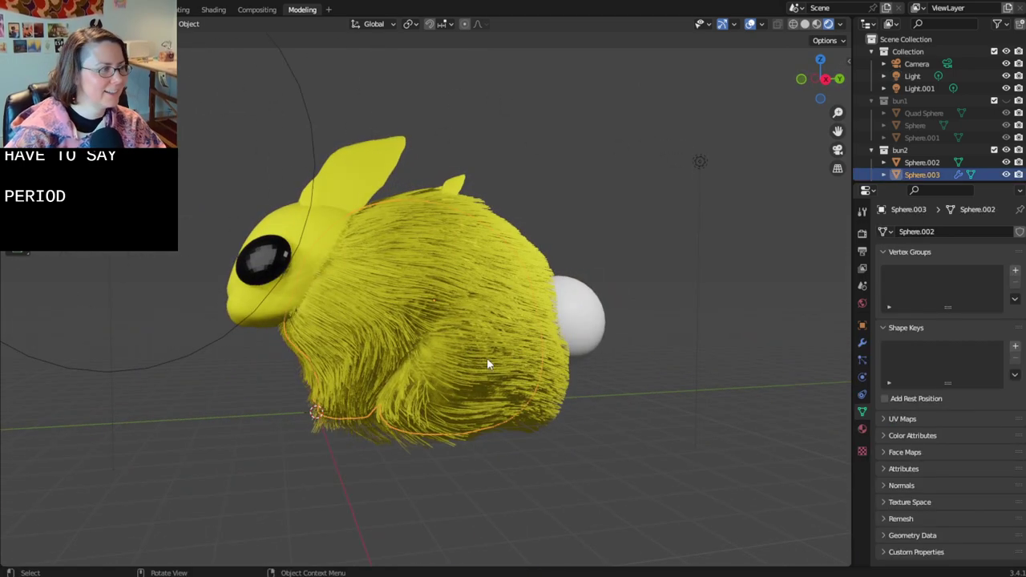
middle_drag(486, 358, 641, 412)
scroll(641, 412, down, 2)
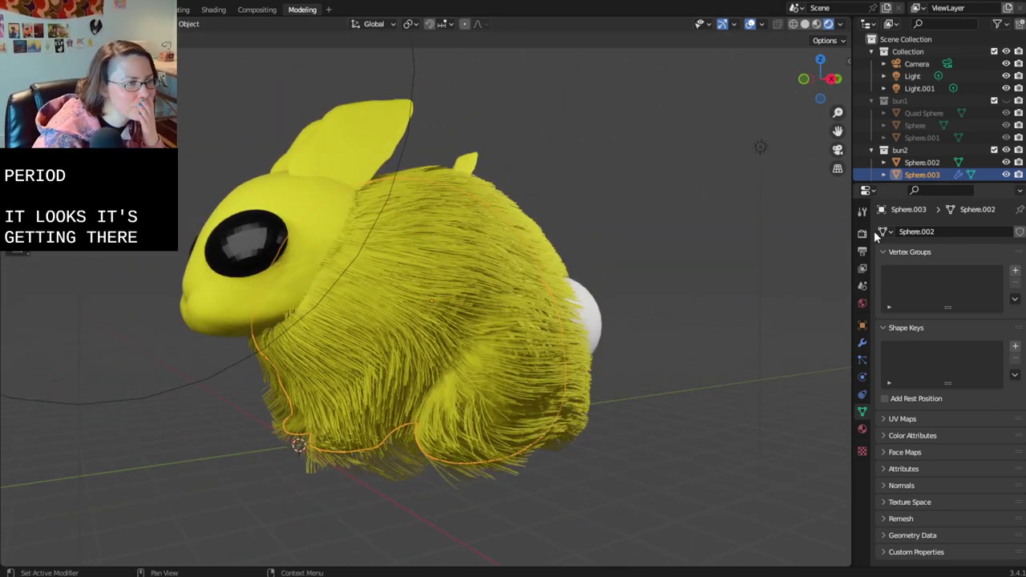
click(862, 343)
click(863, 325)
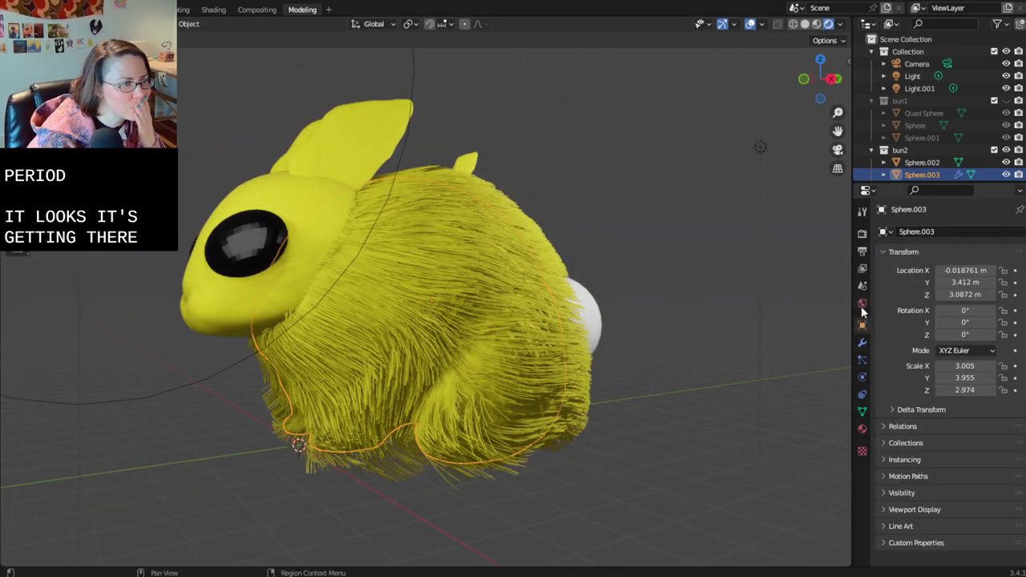
click(862, 303)
click(862, 362)
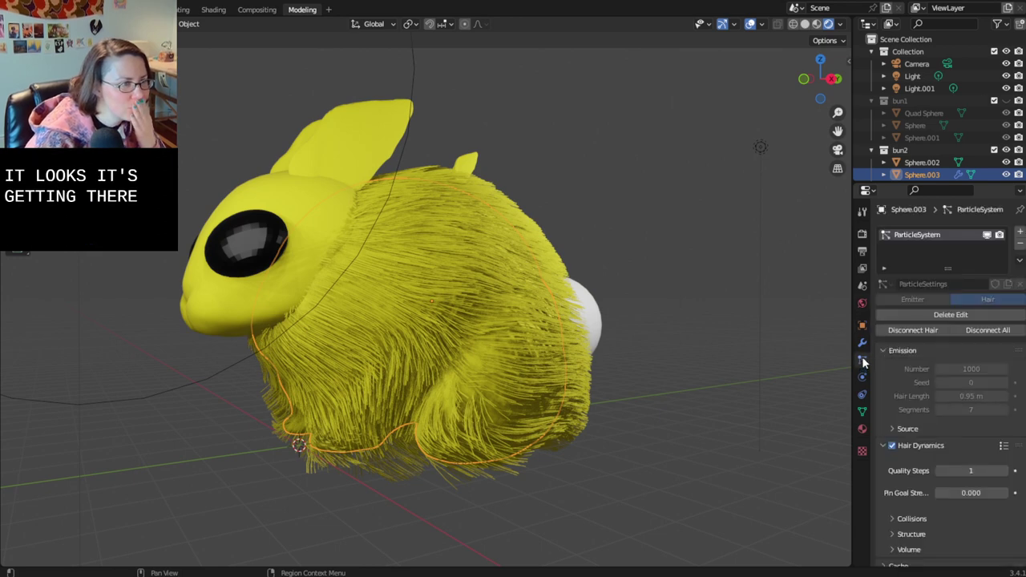
scroll(880, 325, down, 1)
click(881, 325)
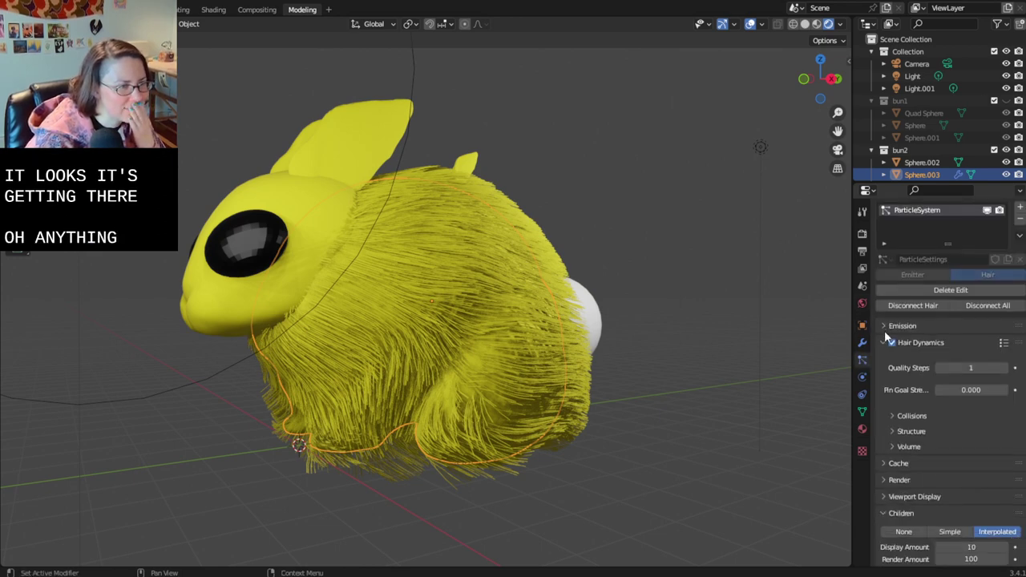
click(885, 341)
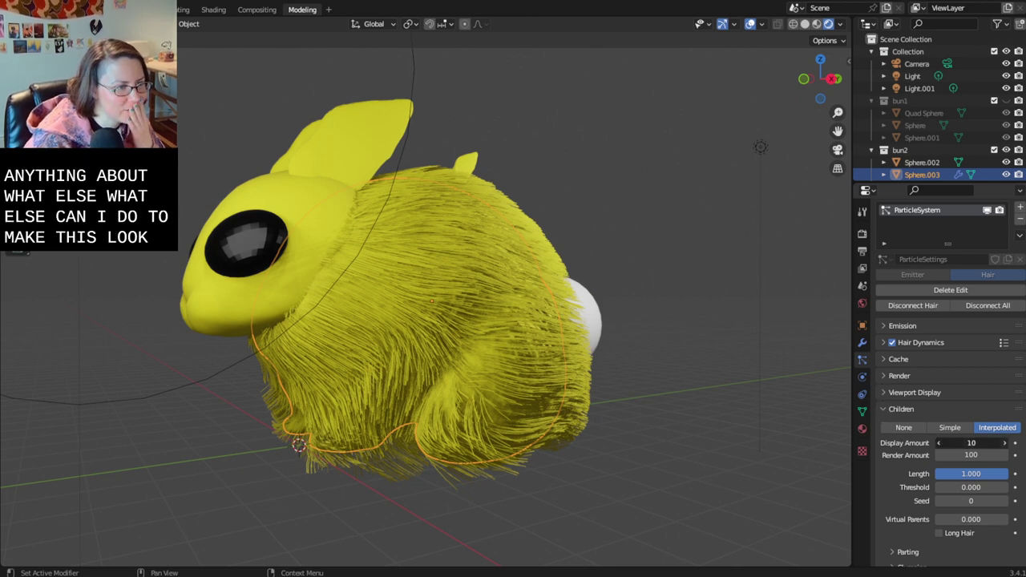
- Raise the interpolated children's display amount to 16 and the render amount to 123
click(1003, 442)
click(1004, 443)
click(1003, 442)
click(1003, 442)
click(1003, 443)
click(1004, 442)
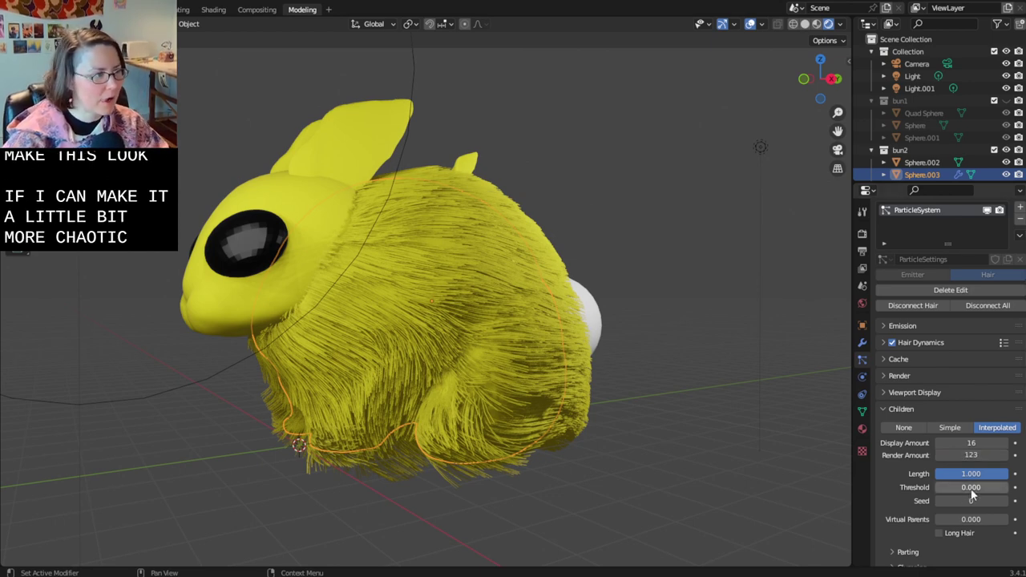
- Try out the Threshold value and the Long Hair option on the child hairs
drag(972, 495, 936, 490)
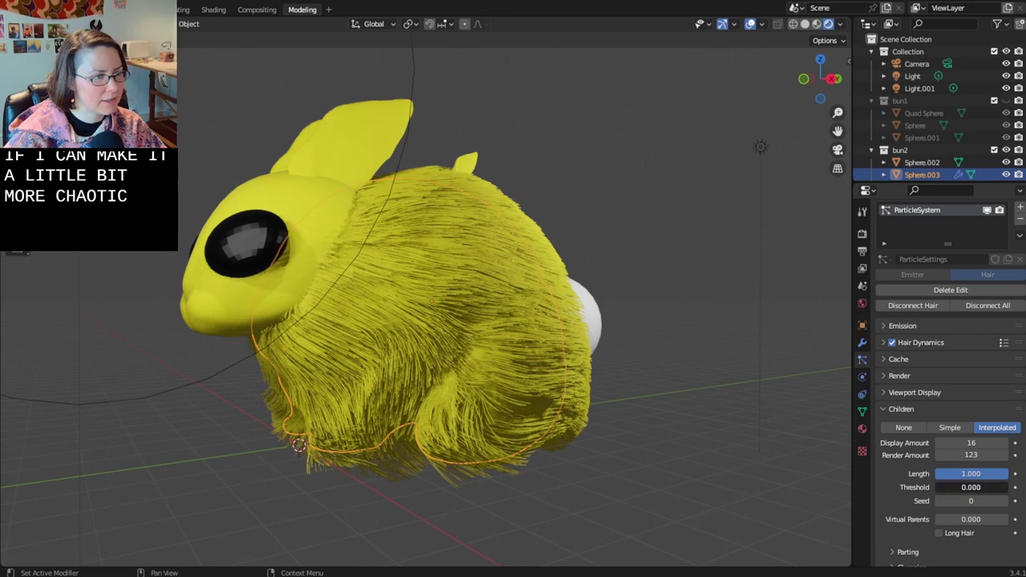
click(942, 533)
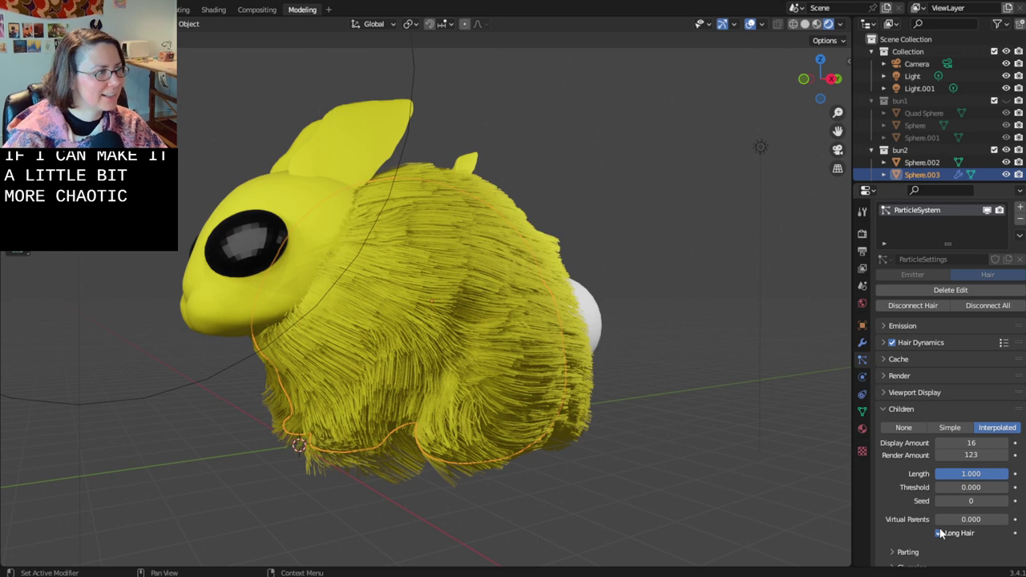
click(940, 532)
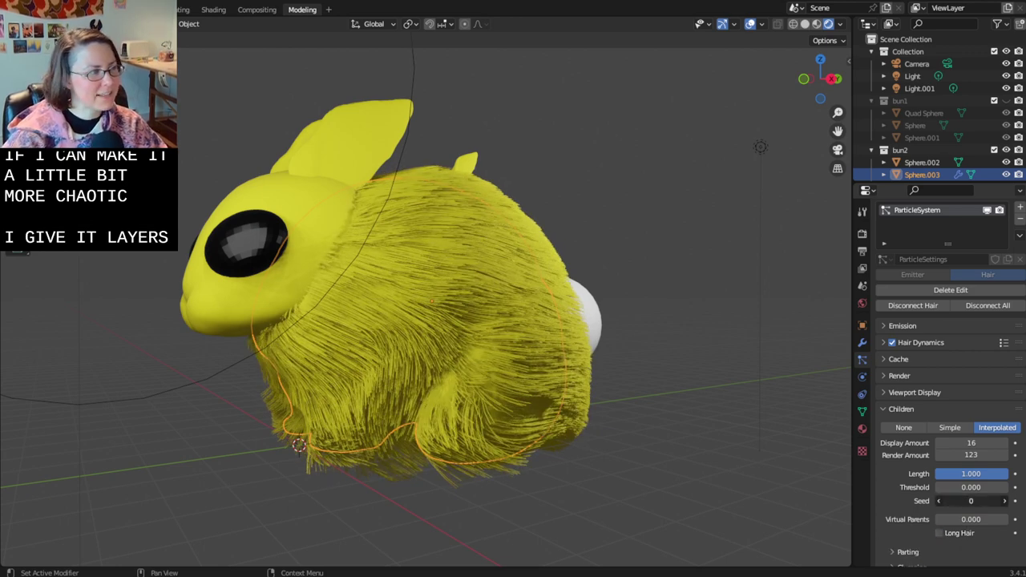
- Set the child hairs' seed to 28 and try out the Parting values, including a maximum of 3.400
drag(971, 500, 1013, 500)
scroll(939, 511, down, 3)
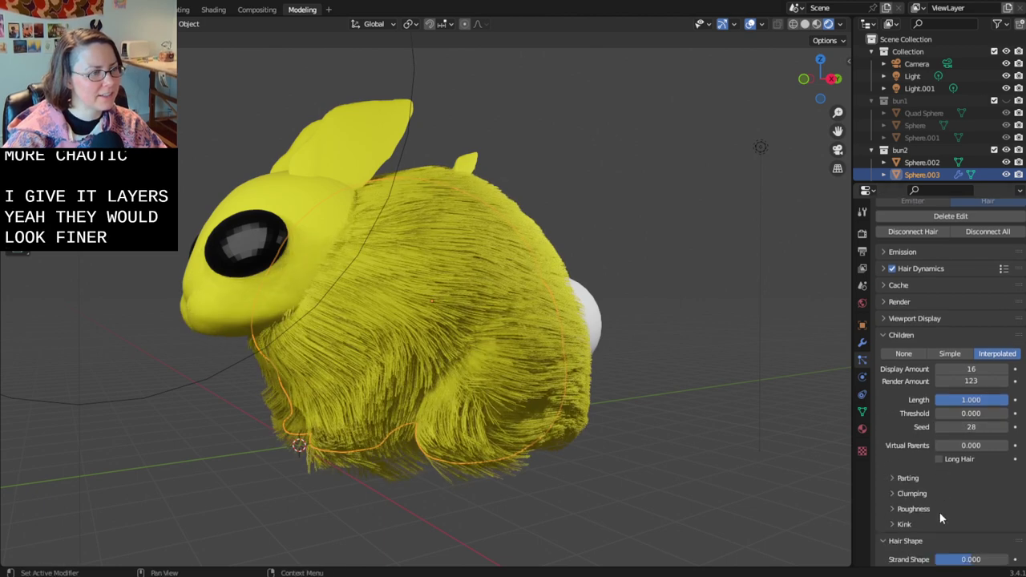
click(901, 478)
scroll(893, 477, down, 2)
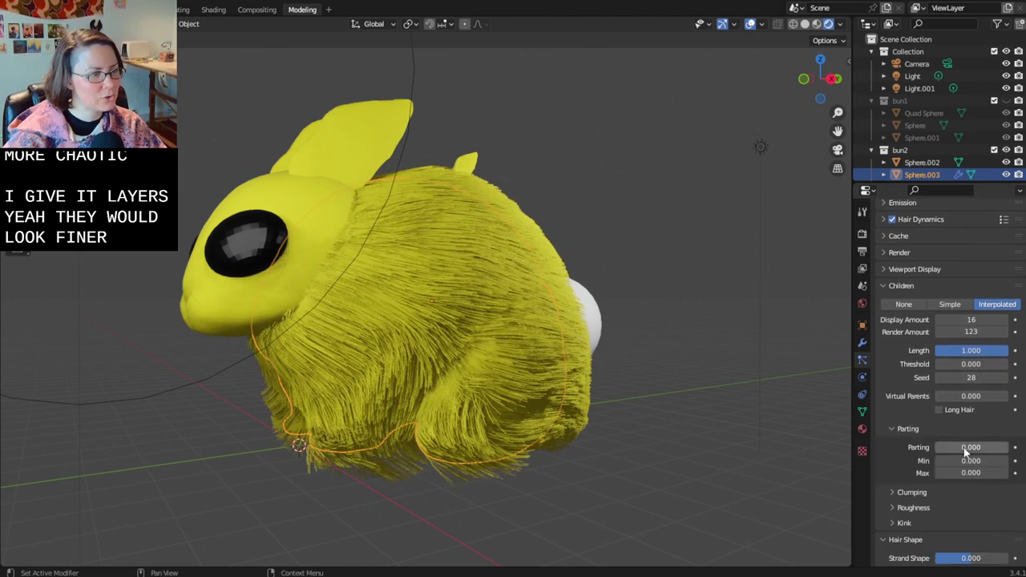
mouse_move(964, 447)
mouse_down()
mouse_move(1004, 447)
mouse_move(962, 447)
mouse_up()
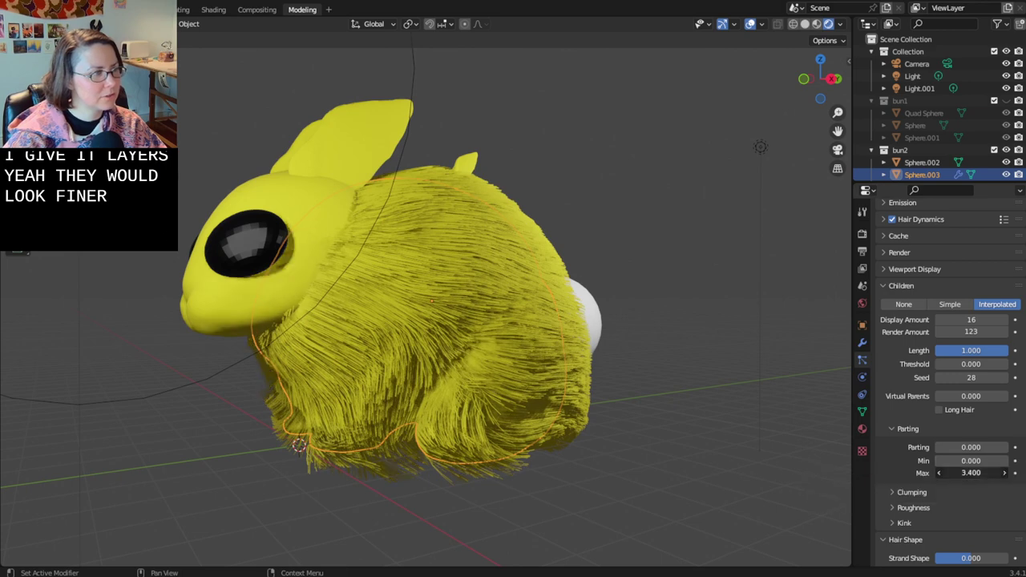
- Try a Clump value of 1.000 on the child hairs and inspect the spiky fur up close
click(892, 492)
scroll(922, 494, down, 2)
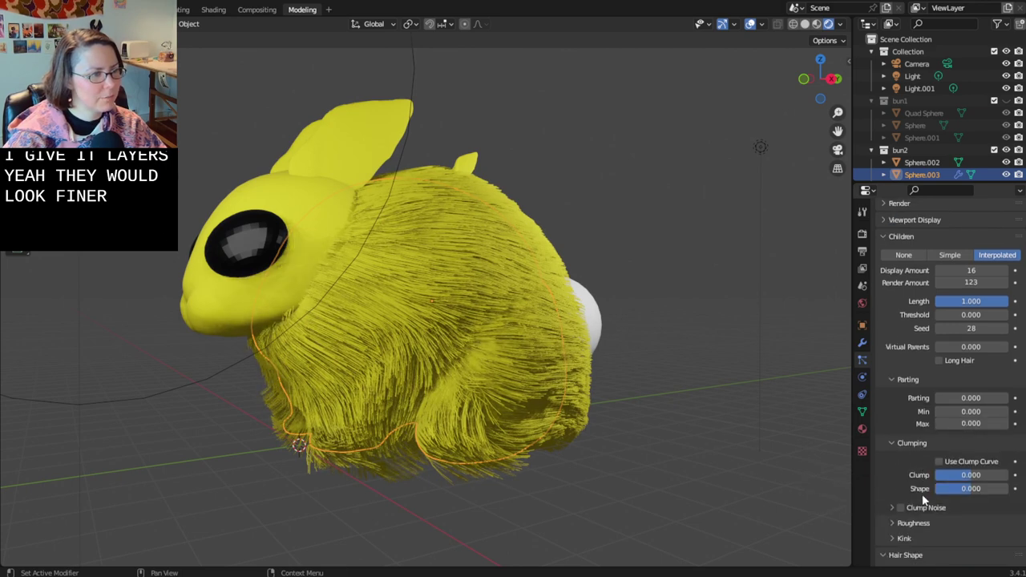
drag(967, 478, 1001, 478)
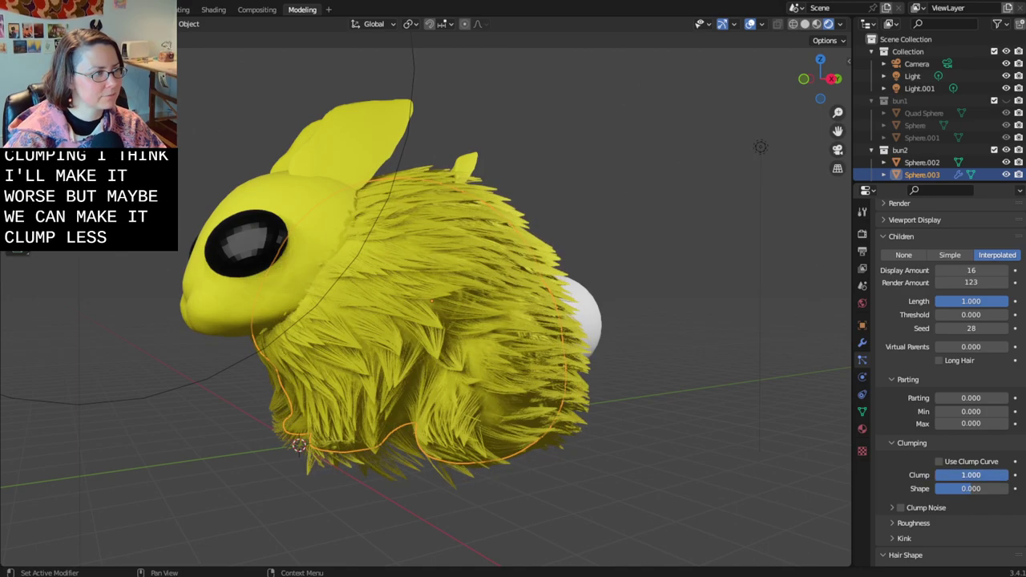
scroll(734, 447, up, 3)
mouse_move(734, 446)
shift+middle_down()
mouse_move(809, 368)
mouse_move(736, 415)
mouse_move(622, 396)
mouse_move(756, 407)
mouse_move(726, 371)
mouse_move(694, 360)
mouse_move(727, 369)
mouse_move(11, 384)
mouse_move(790, 366)
mouse_move(698, 381)
mouse_move(716, 382)
mouse_move(730, 404)
mouse_move(727, 438)
mouse_move(692, 443)
mouse_move(712, 456)
mouse_move(752, 447)
shift+middle_up()
scroll(791, 391, down, 2)
scroll(762, 406, down, 4)
scroll(716, 399, up, 1)
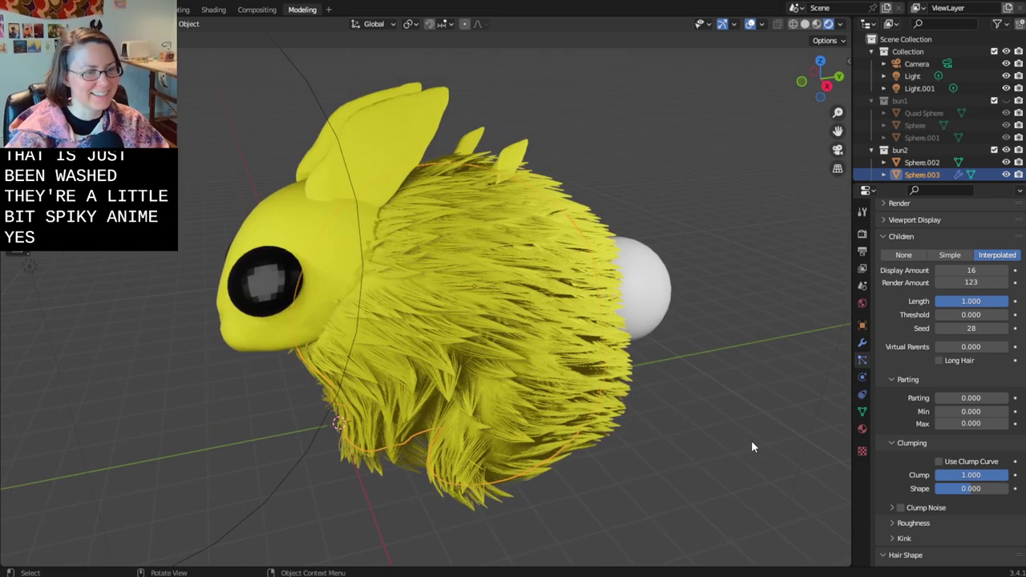
- Try a clump Shape of 0.165 with a Clump of -0.570, and test the Use Clump Curve option
mouse_move(970, 491)
mouse_down()
mouse_move(1008, 490)
mouse_move(934, 489)
mouse_move(979, 491)
mouse_up()
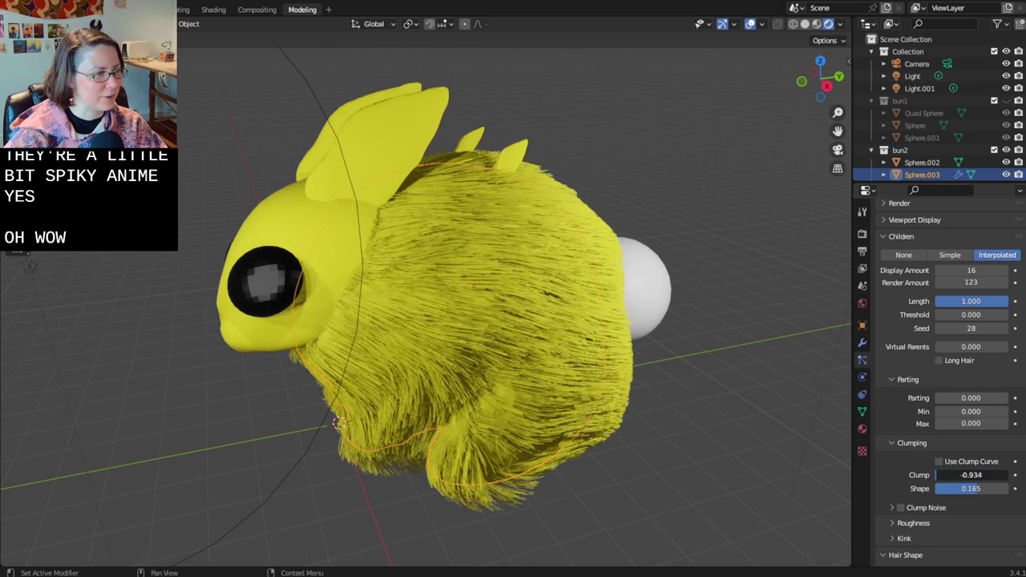
mouse_move(937, 474)
mouse_down()
mouse_move(986, 474)
mouse_move(944, 474)
mouse_up()
click(940, 461)
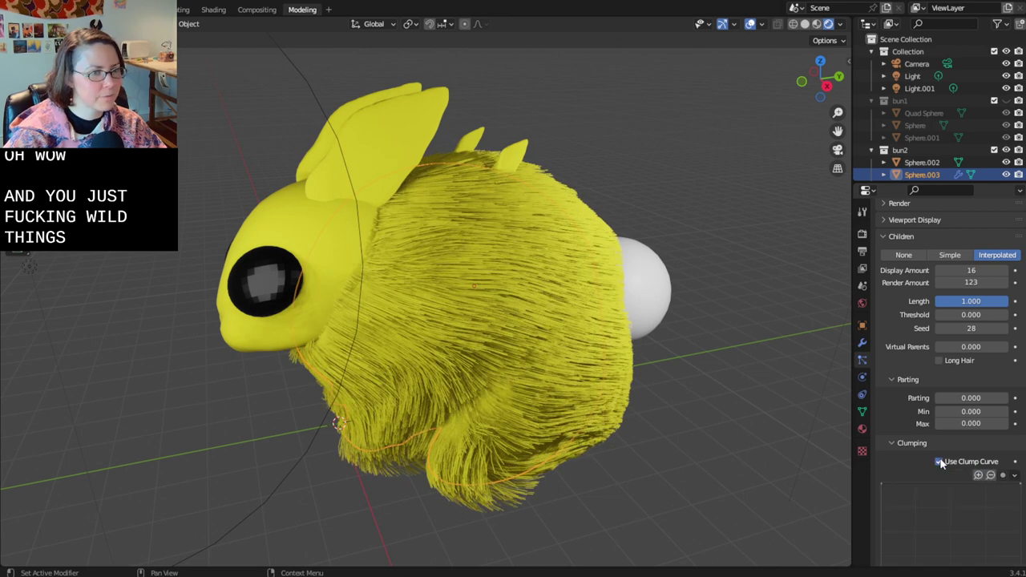
click(937, 461)
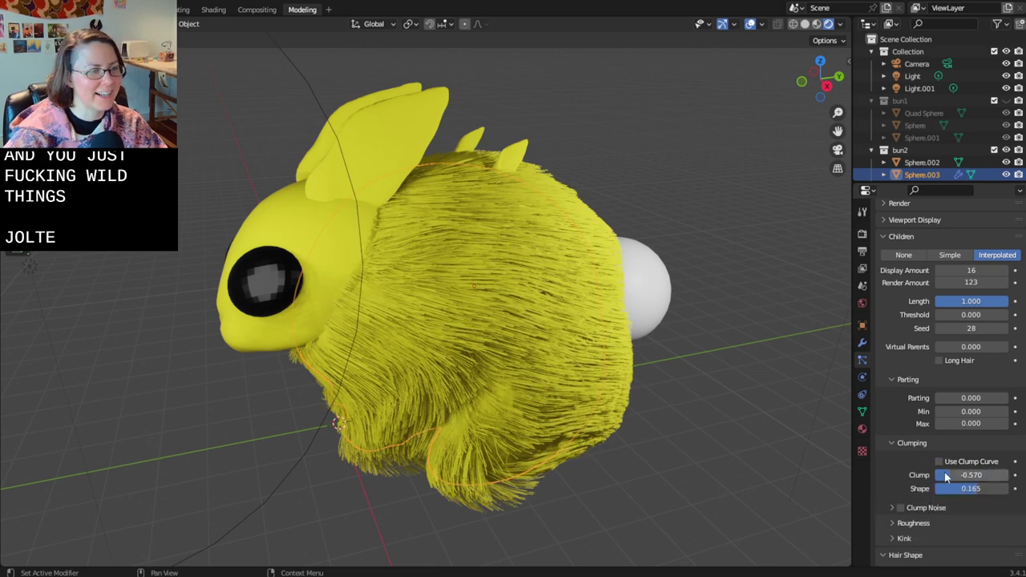
- Set the child hairs' Clump to 0.851 and Shape to 0.099, and inspect the clumps up close
drag(957, 474, 975, 488)
scroll(690, 461, up, 2)
middle_drag(690, 461, 524, 344)
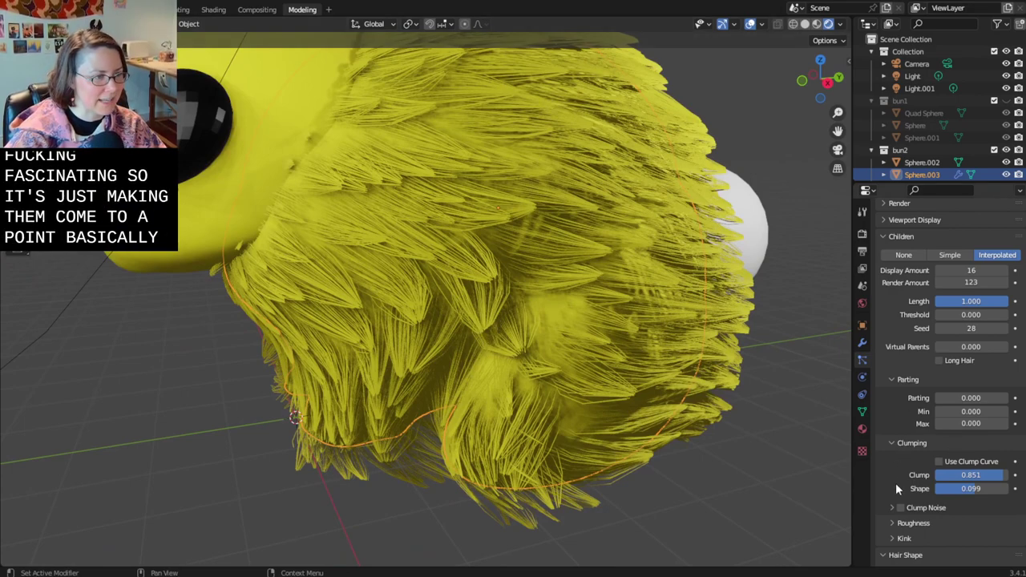
- Enable Clump Noise for the child hairs, set the noise size to 0.609, and check the fur's look
click(899, 507)
scroll(711, 457, down, 1)
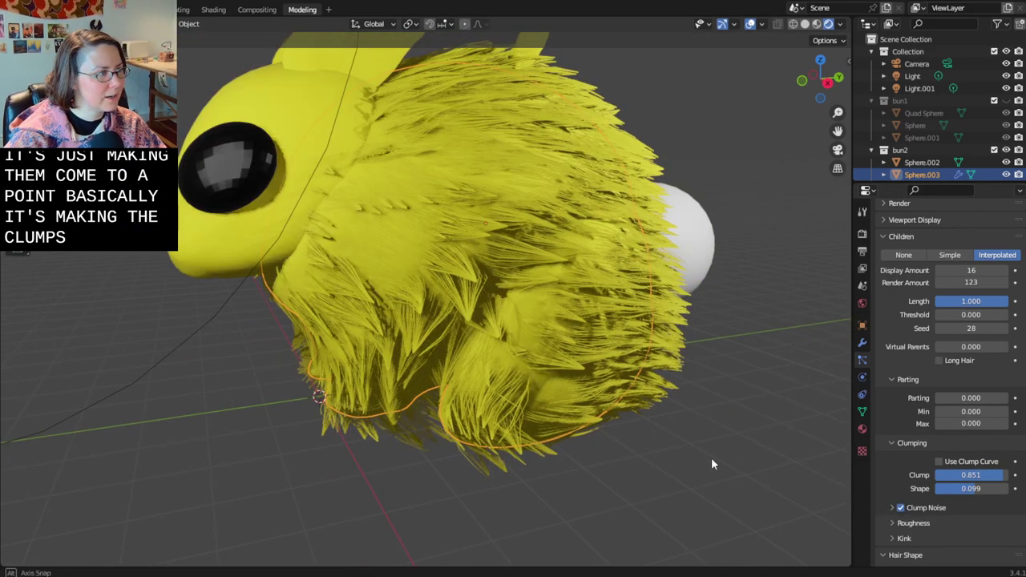
middle_drag(711, 457, 833, 479)
scroll(701, 468, down, 1)
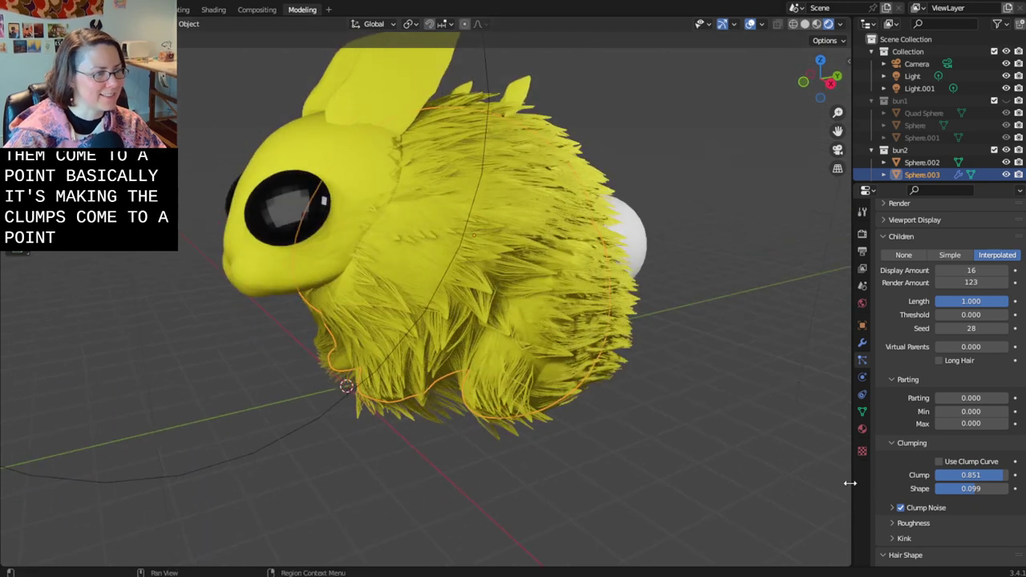
click(891, 509)
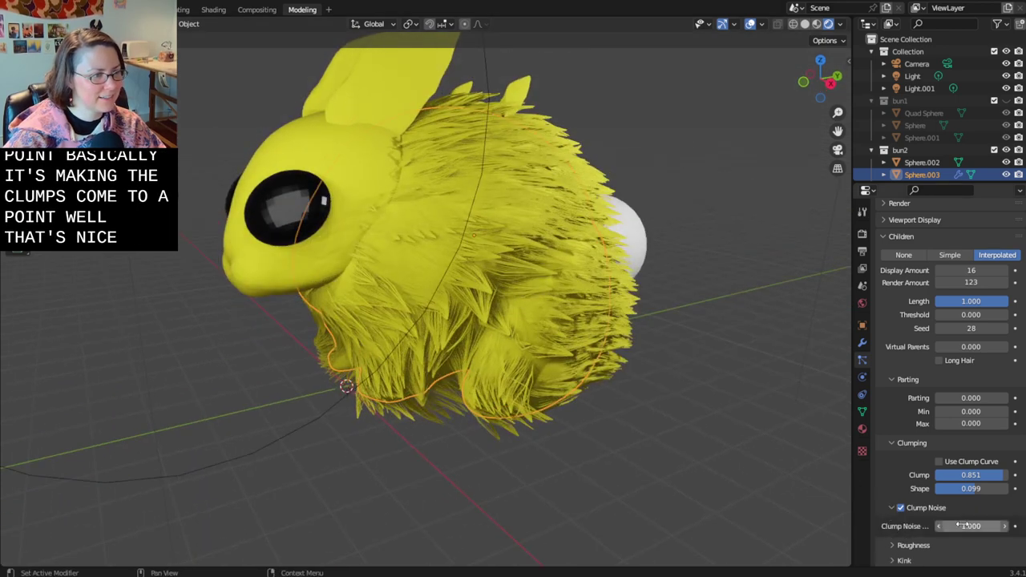
drag(958, 525, 926, 526)
middle_drag(794, 481, 784, 462)
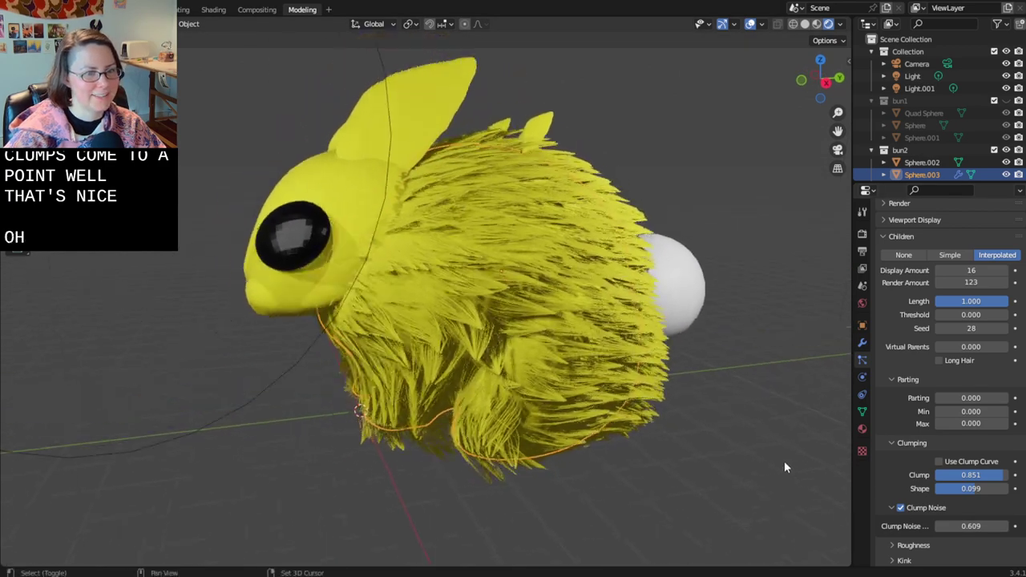
- Save the scene file
key(ctrl+s)
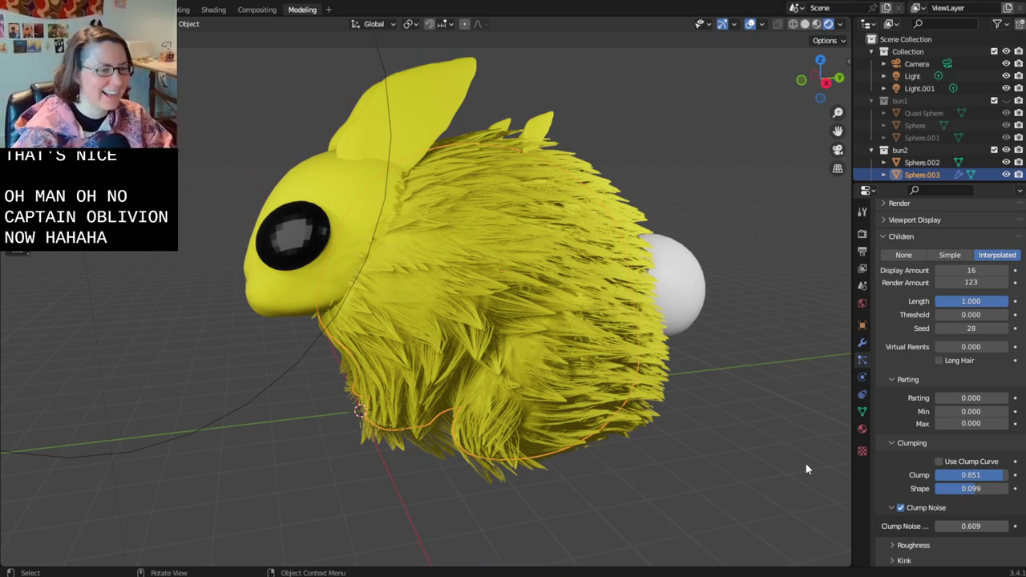
- Try the Braid, Wave and Spiral kink types on the clumped child hairs
click(895, 444)
click(896, 474)
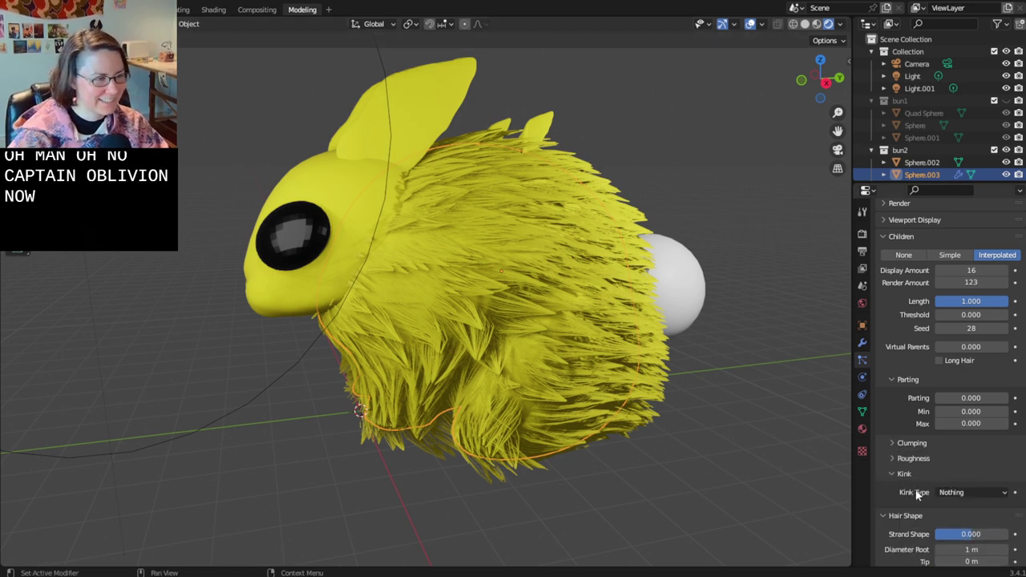
click(957, 495)
click(960, 429)
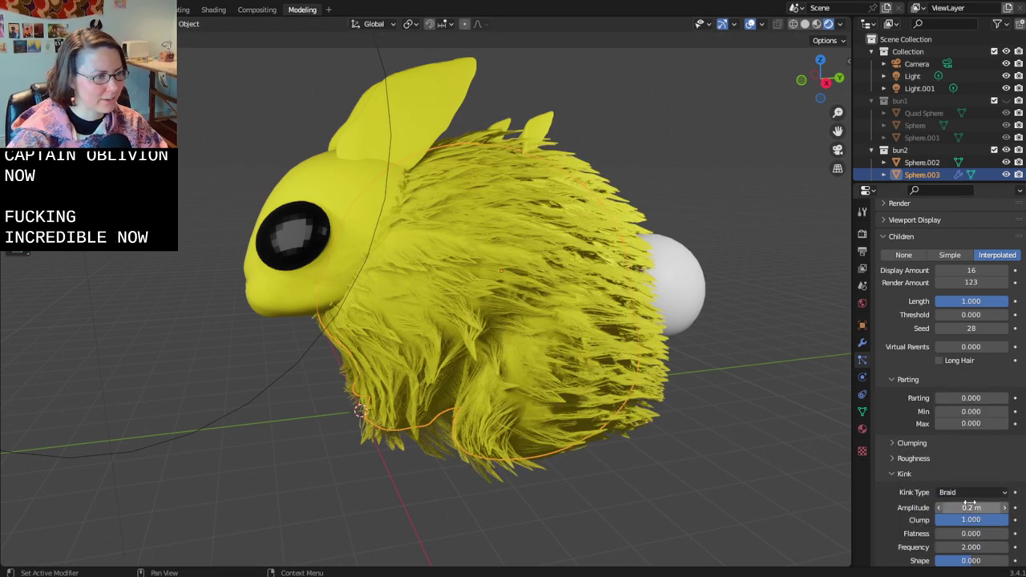
click(967, 493)
click(965, 436)
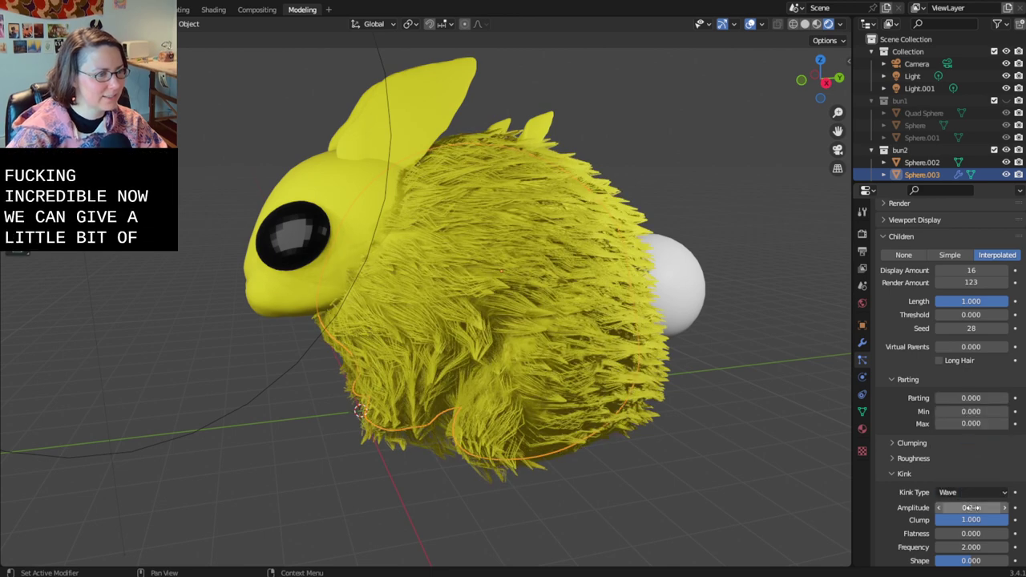
click(968, 492)
click(970, 413)
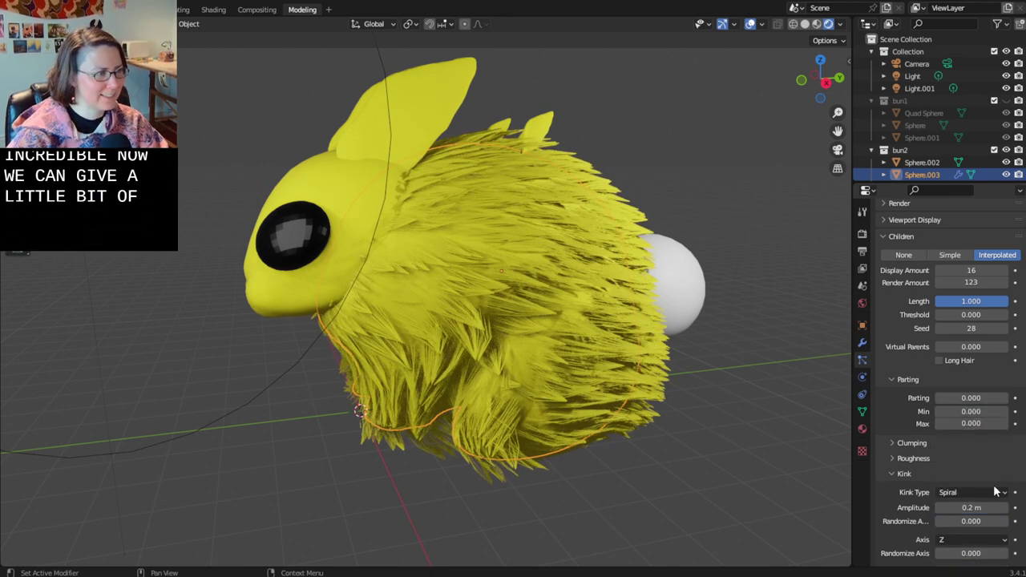
- Reset the child hairs' Clump and Shape values to 0
scroll(893, 478, down, 1)
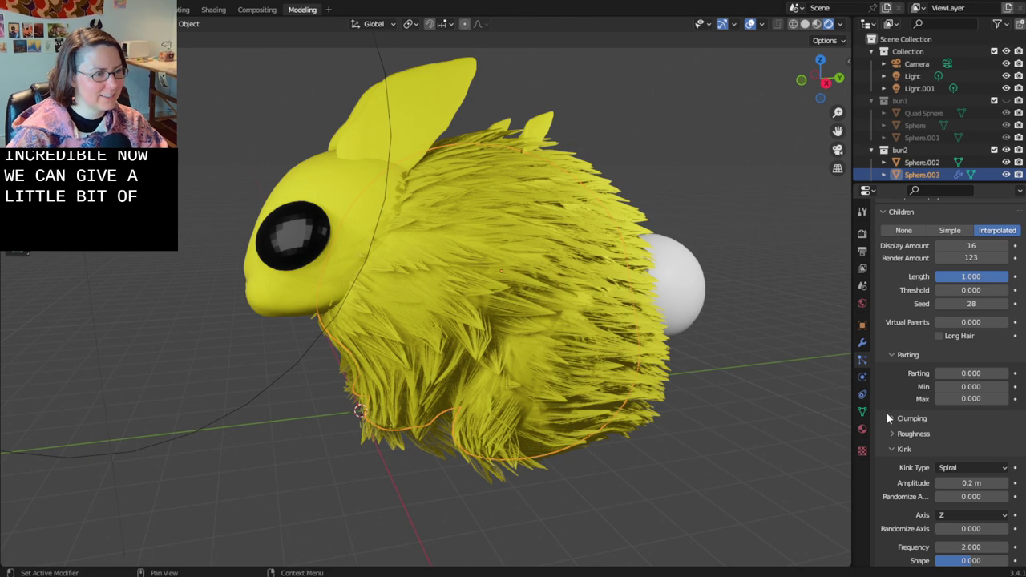
click(889, 418)
scroll(889, 431, down, 3)
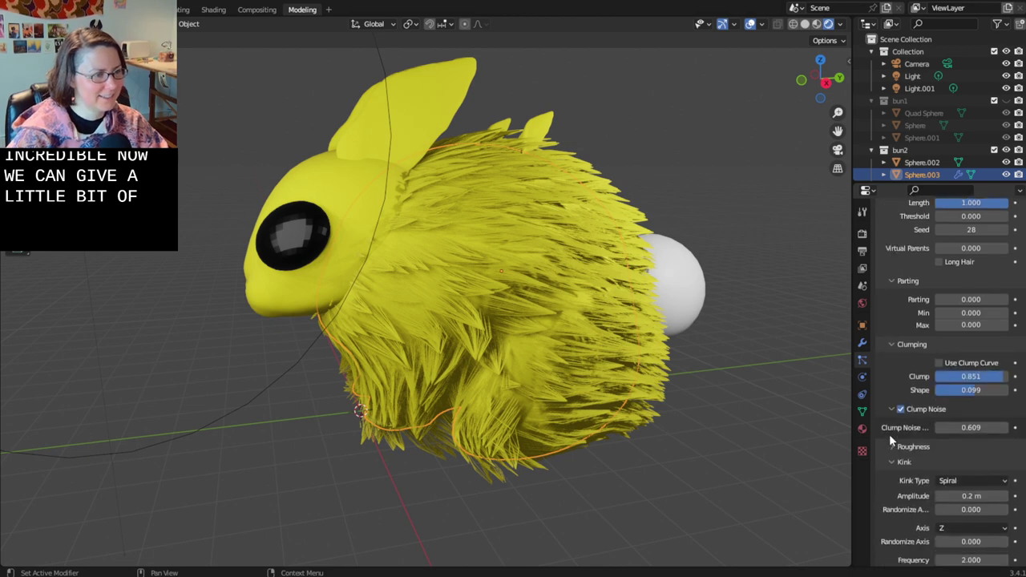
mouse_move(992, 385)
mouse_down()
mouse_move(936, 380)
mouse_move(1001, 376)
mouse_move(975, 380)
mouse_move(977, 391)
mouse_up()
click(977, 390)
text(0)
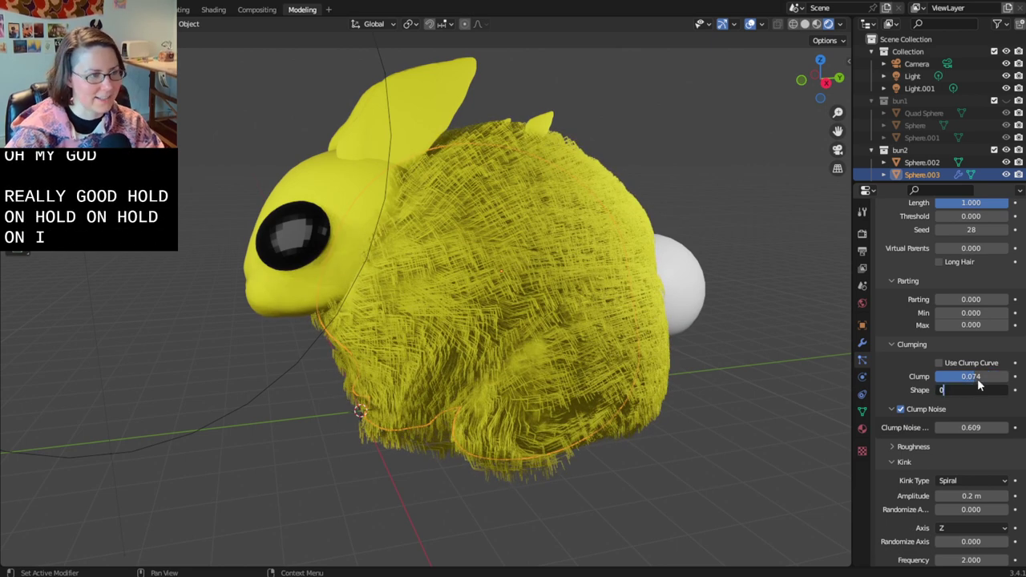
key(Return)
click(978, 378)
text(0)
key(Return)
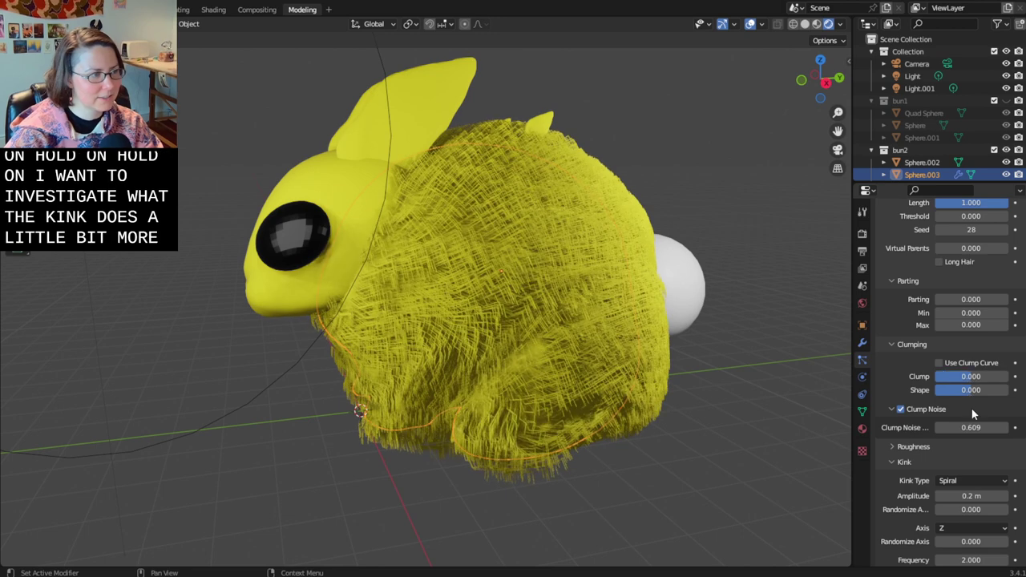
- Compare the Curl, Radial, Spiral, Braid and Wave kink types on the unclumped child hairs
scroll(972, 412, down, 1)
scroll(972, 408, down, 1)
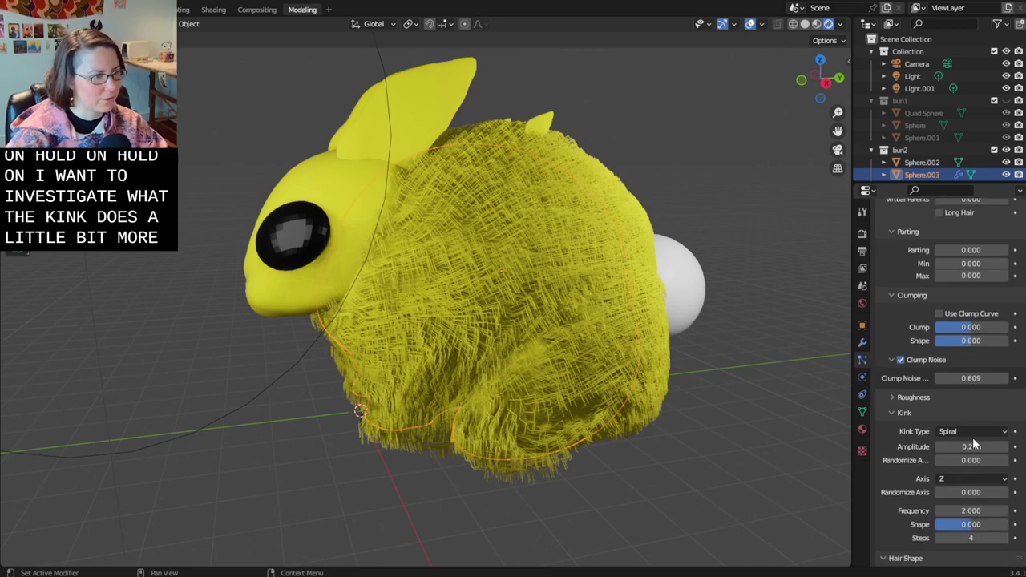
click(971, 434)
click(959, 463)
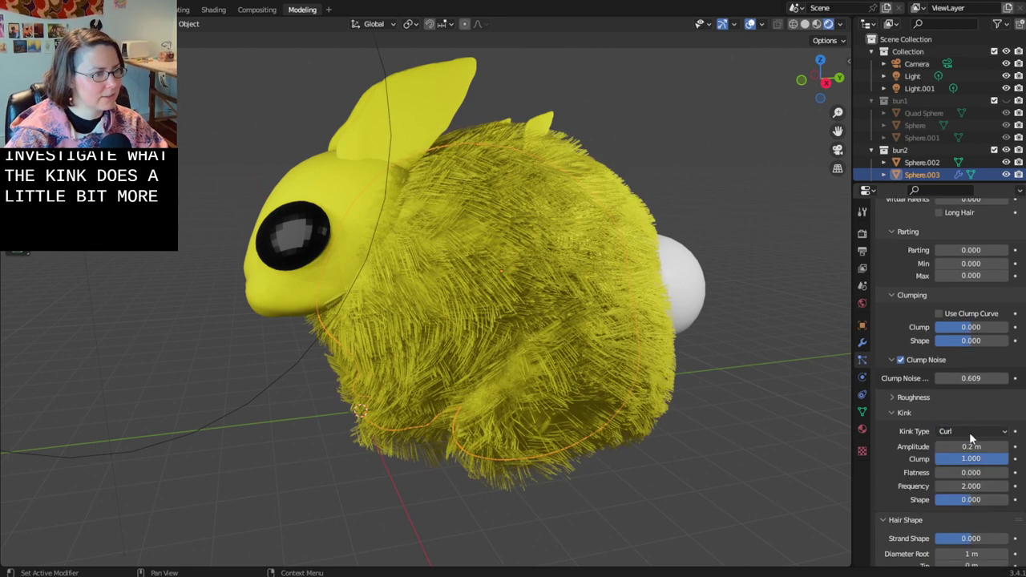
click(967, 431)
click(954, 473)
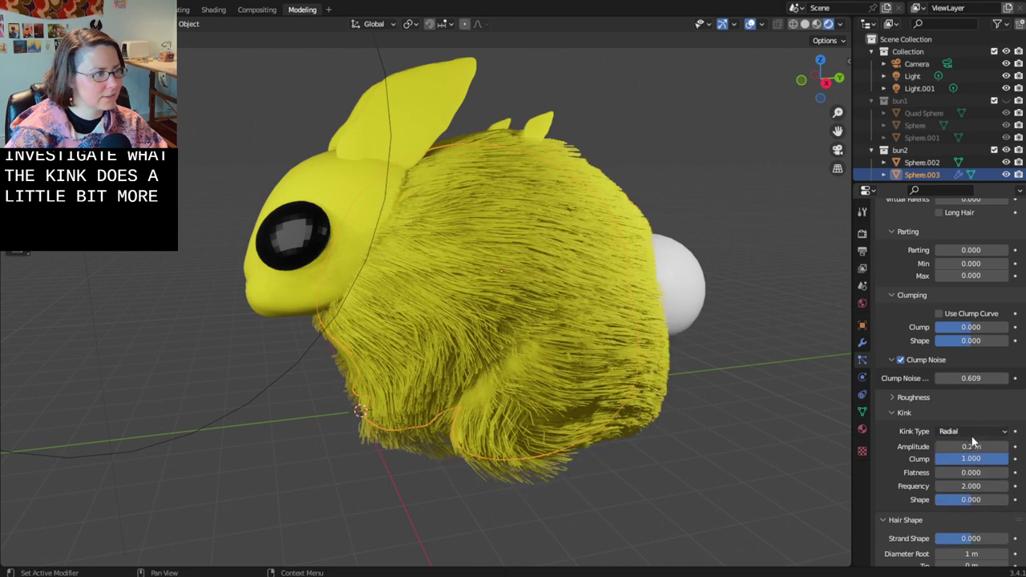
click(967, 432)
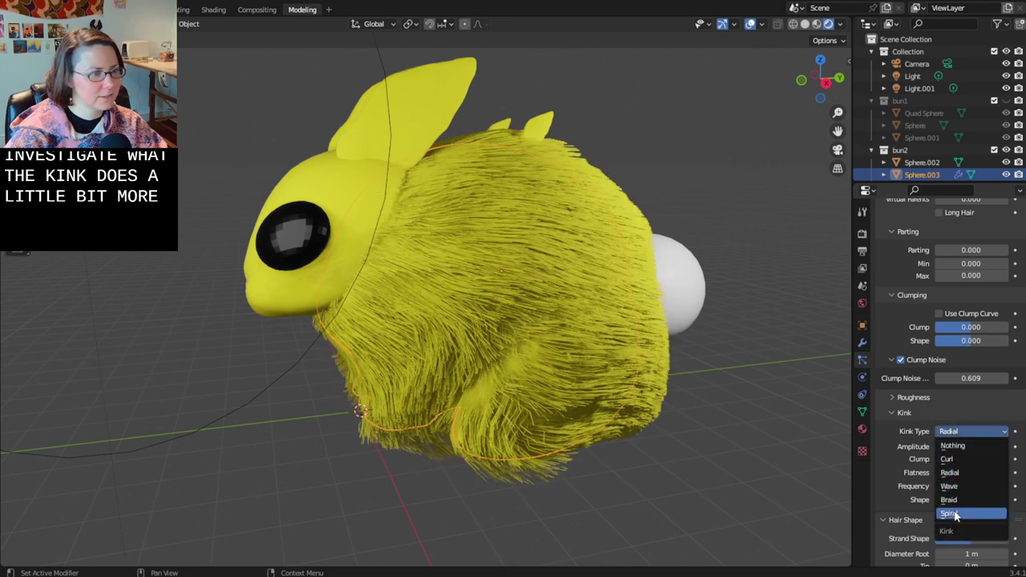
click(950, 513)
click(967, 431)
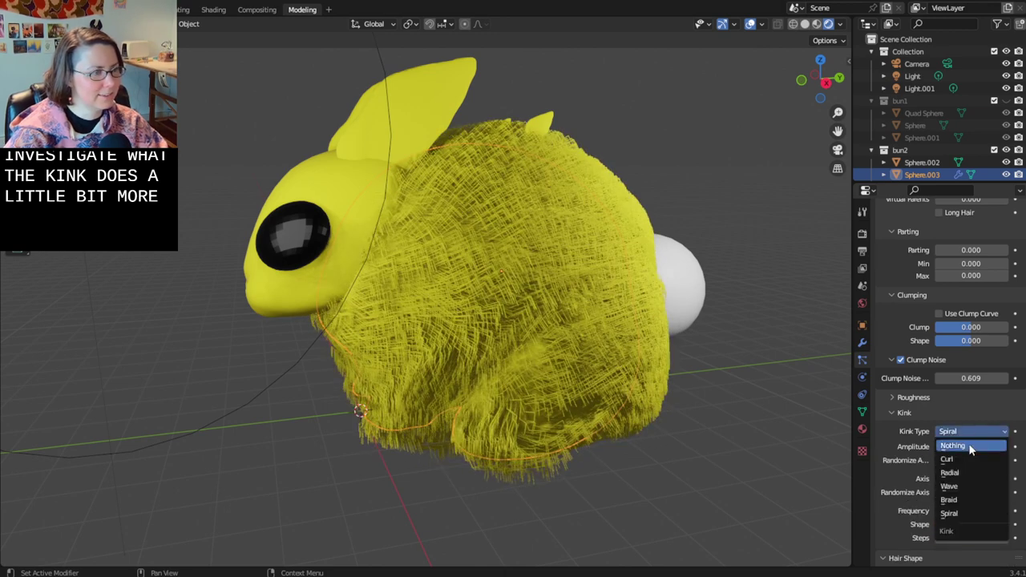
click(958, 498)
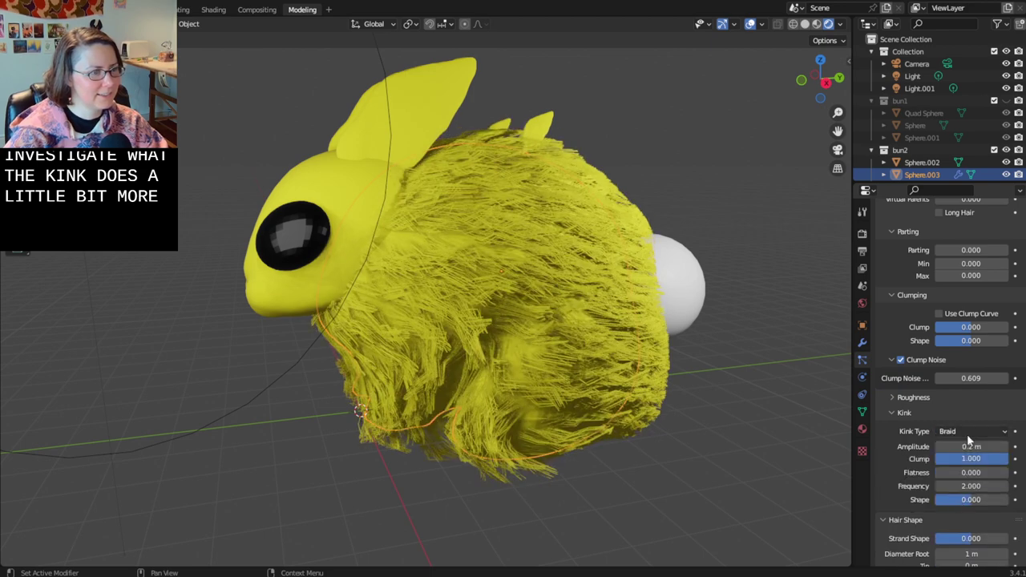
click(966, 434)
click(965, 487)
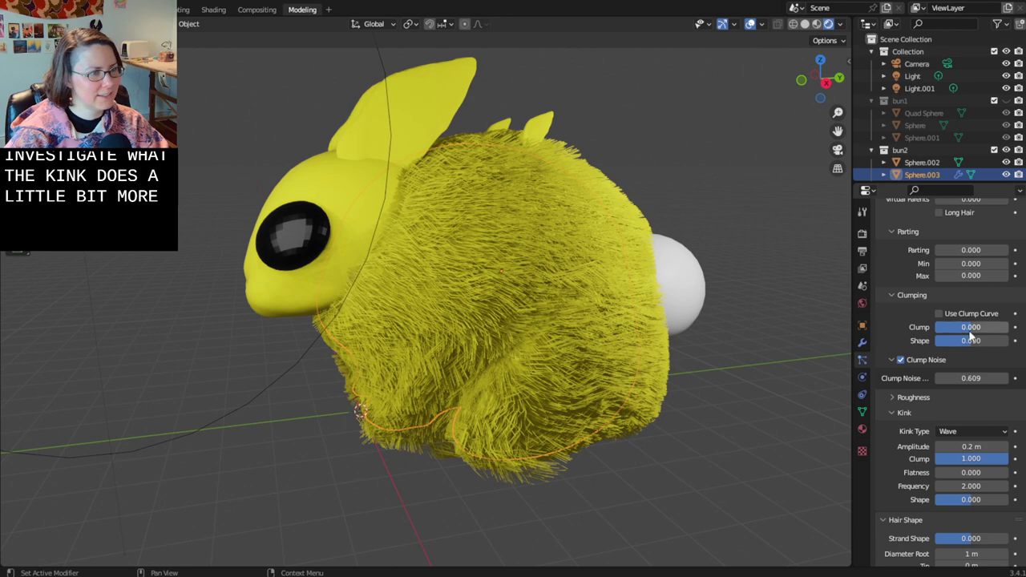
- Set the child hairs' Clump to 0.529 and Shape to -0.083, with Kink Type set to Nothing
drag(969, 328, 1002, 328)
click(965, 432)
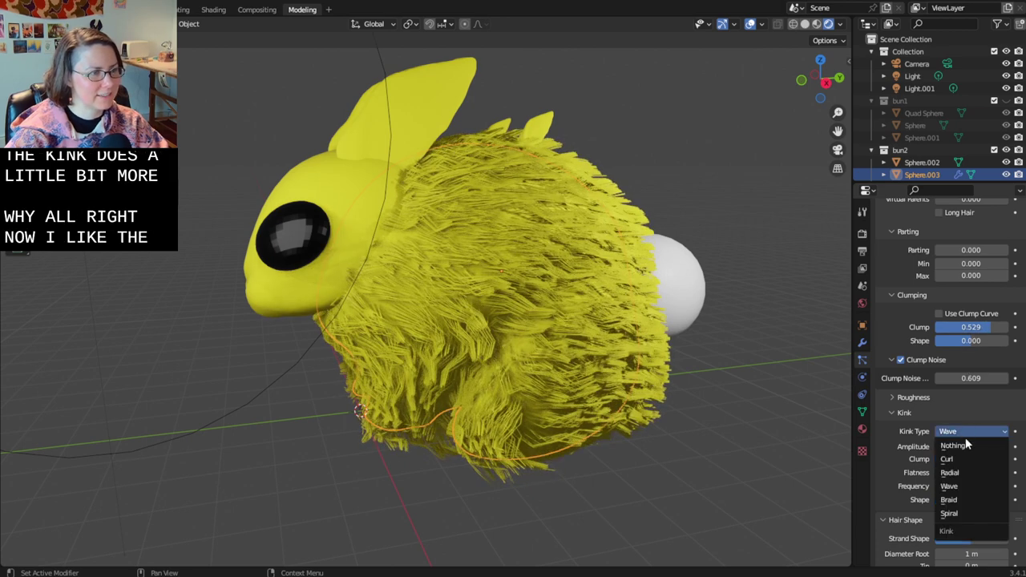
click(967, 447)
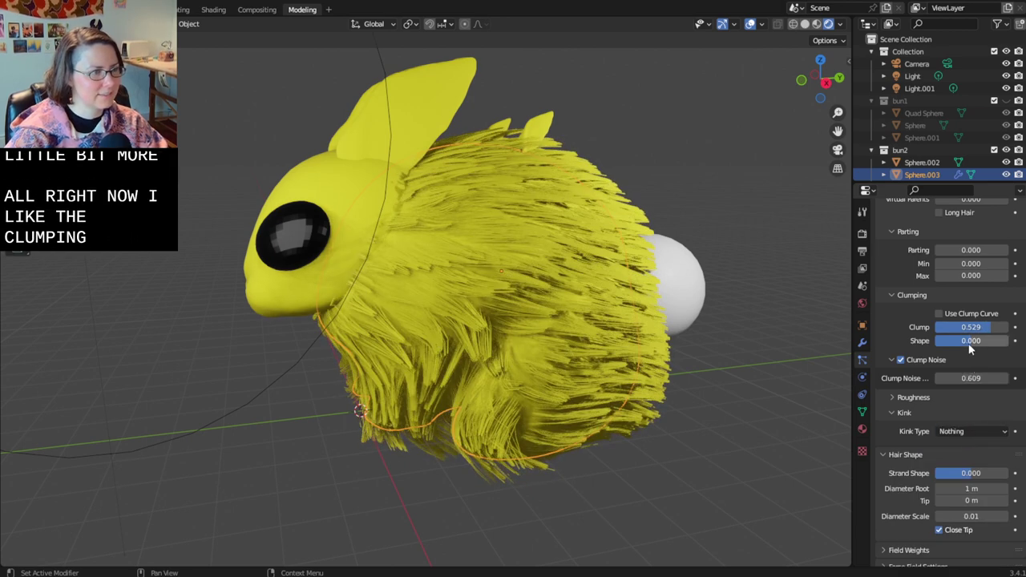
drag(972, 340, 968, 340)
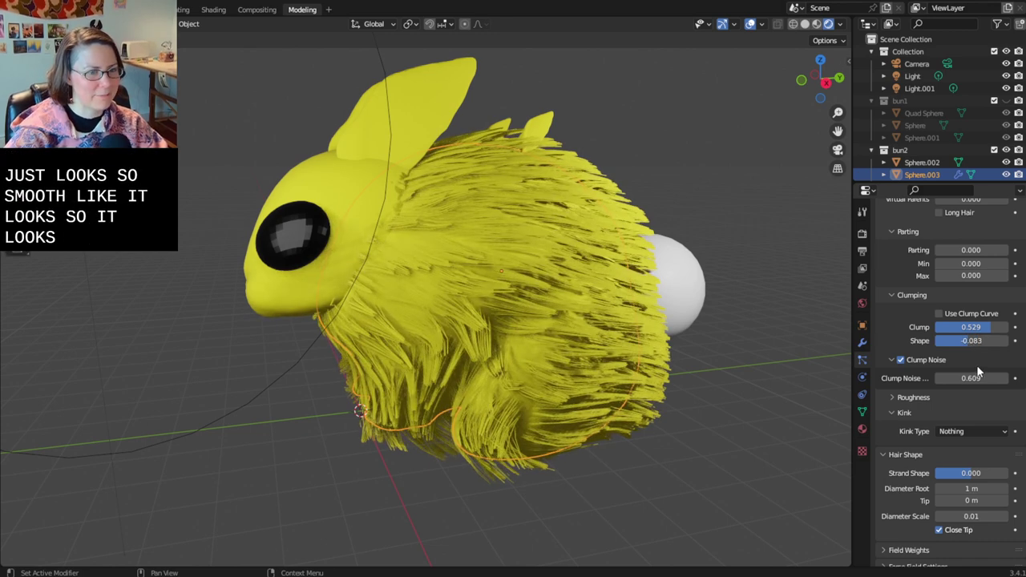
- Test the Use Roughness Curve option on the child hairs, and set the uniform roughness Size to 0.822
scroll(976, 369, down, 1)
click(891, 388)
click(891, 373)
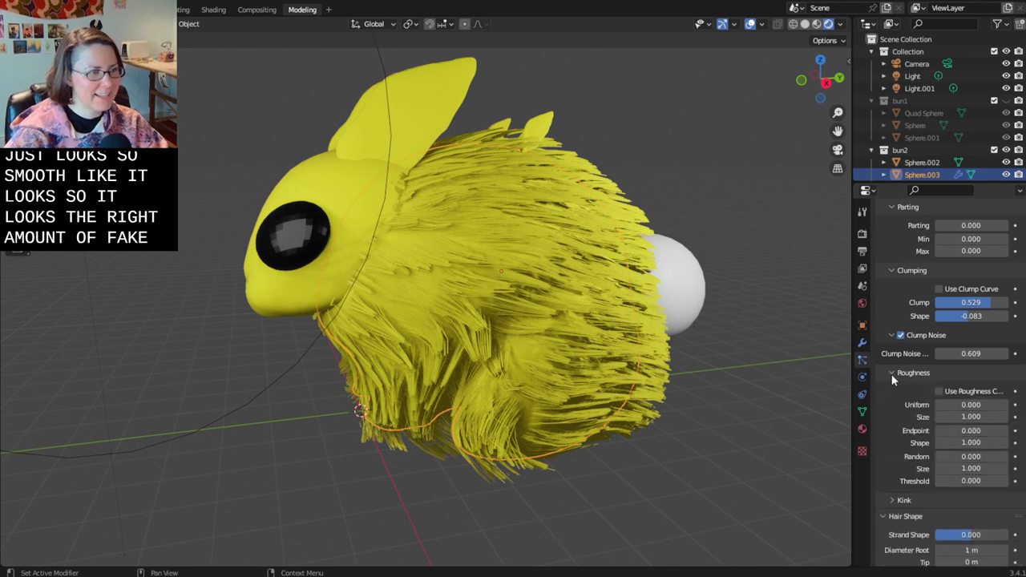
click(943, 391)
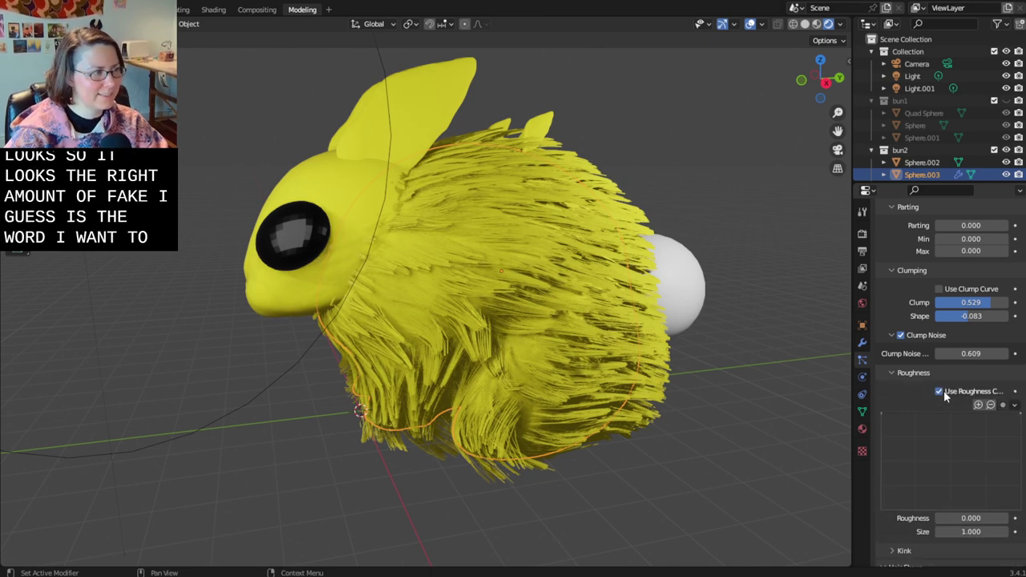
click(943, 391)
mouse_move(971, 404)
mouse_down()
mouse_move(980, 405)
mouse_move(966, 405)
mouse_move(979, 416)
mouse_move(970, 416)
mouse_up()
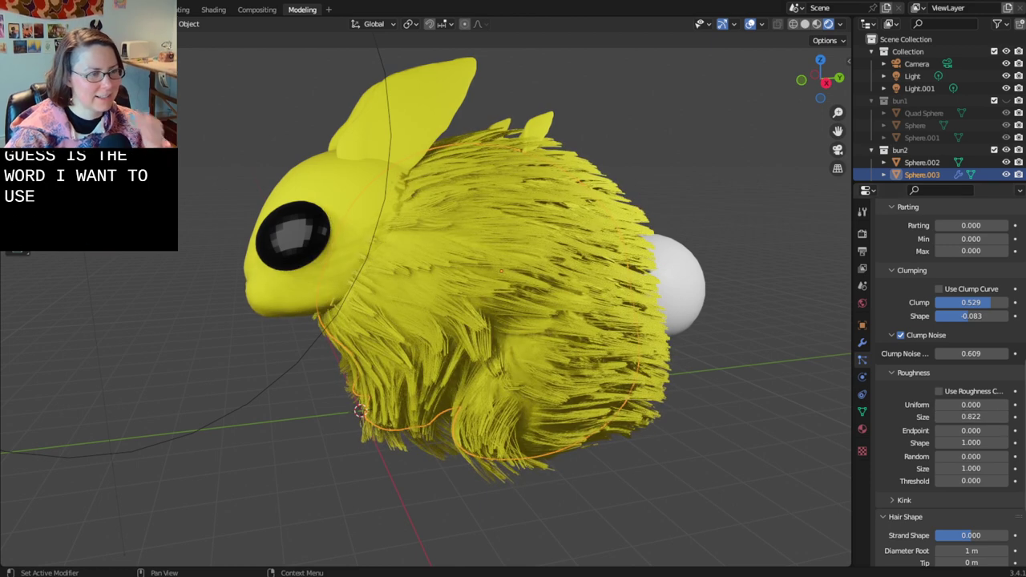
click(893, 373)
- Look through the hair particle system's Field Weights, Force Field Settings and Vertex Groups for further fur options
scroll(918, 402, down, 1)
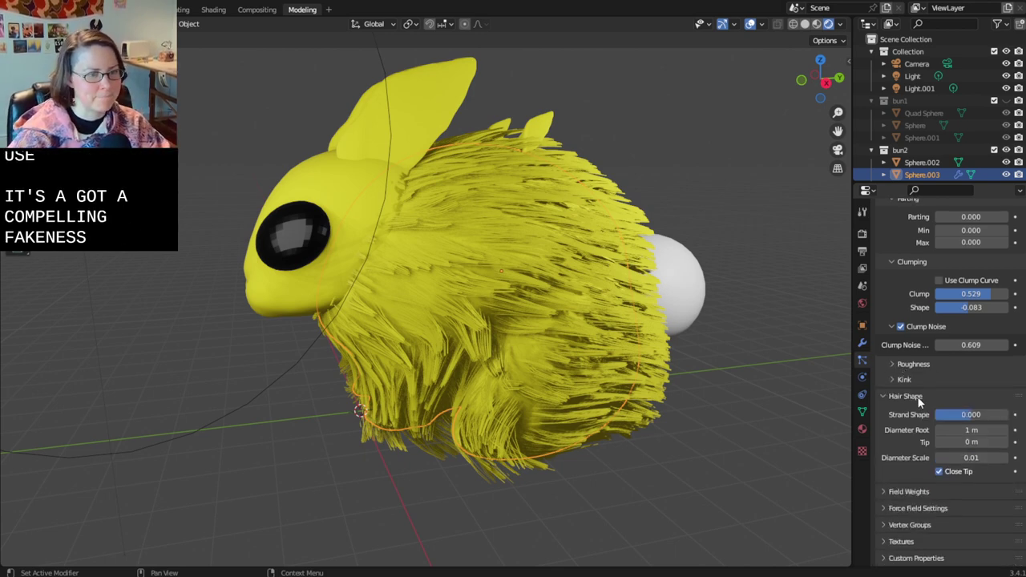
click(885, 491)
scroll(883, 488, down, 5)
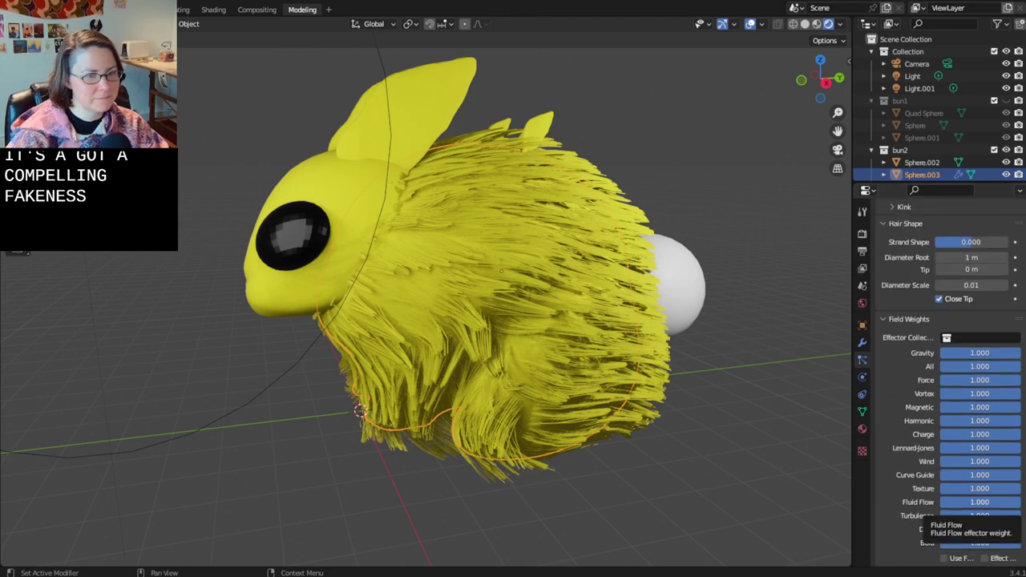
scroll(946, 377, down, 4)
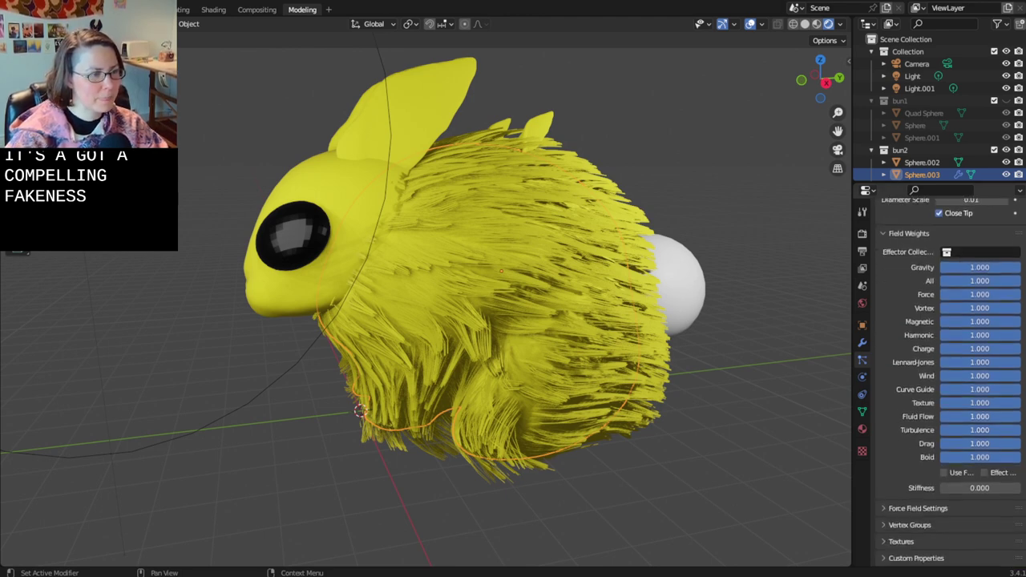
click(913, 508)
scroll(905, 513, down, 5)
click(903, 522)
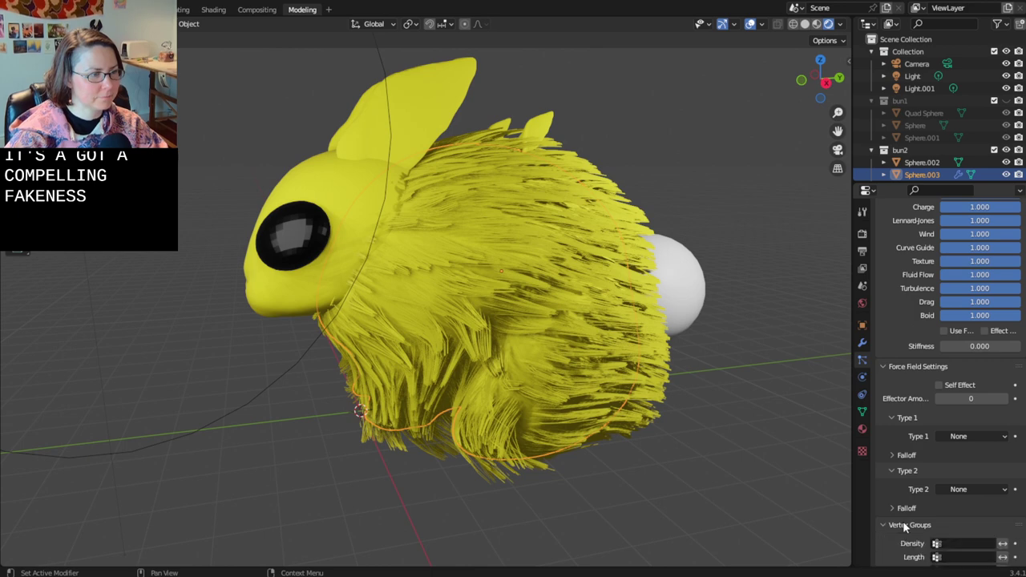
scroll(903, 521, down, 3)
click(883, 407)
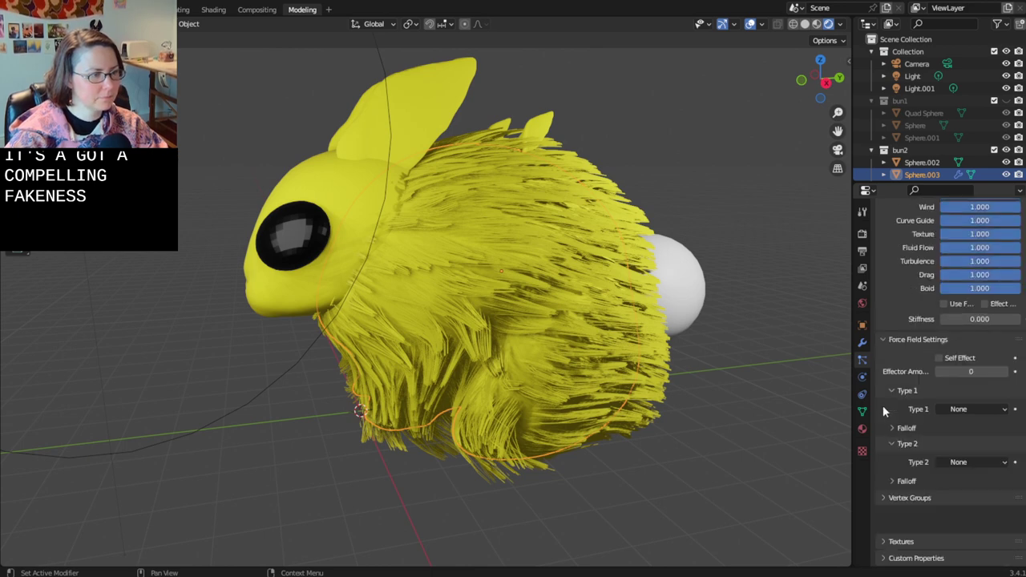
- Try adding a new texture to the hair particle system, and unlink it again
click(891, 542)
scroll(892, 544, down, 5)
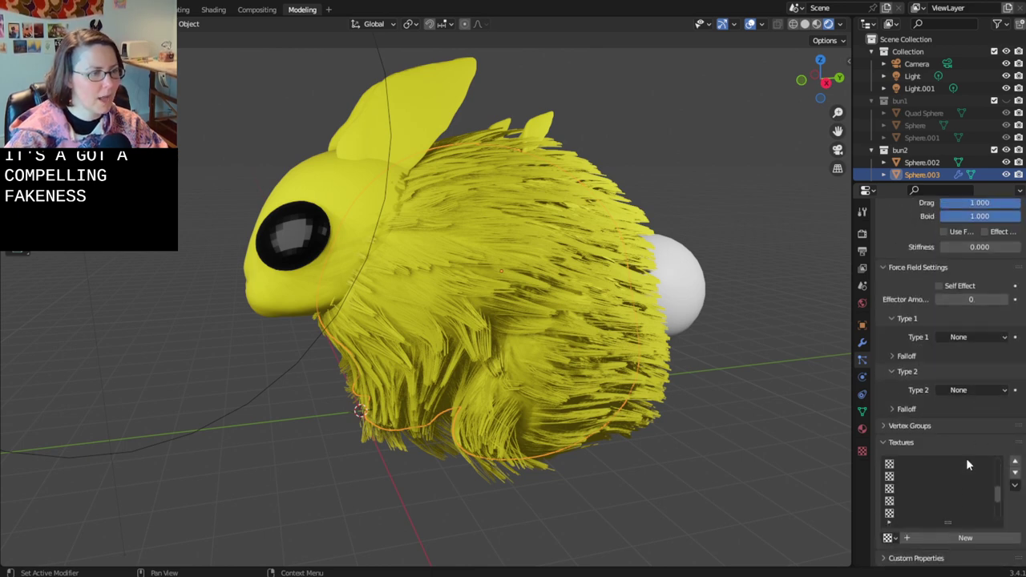
click(976, 540)
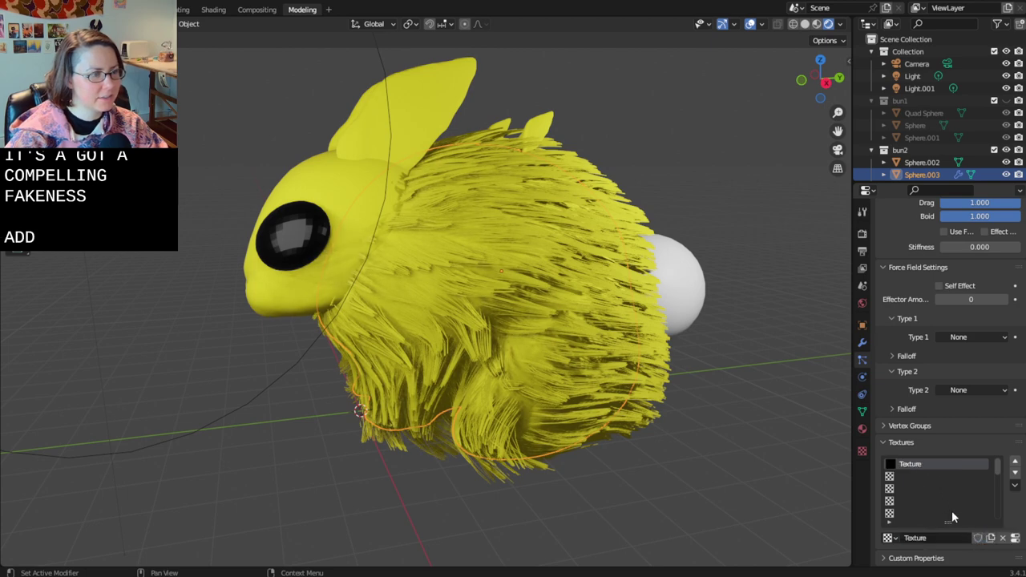
click(890, 538)
click(892, 538)
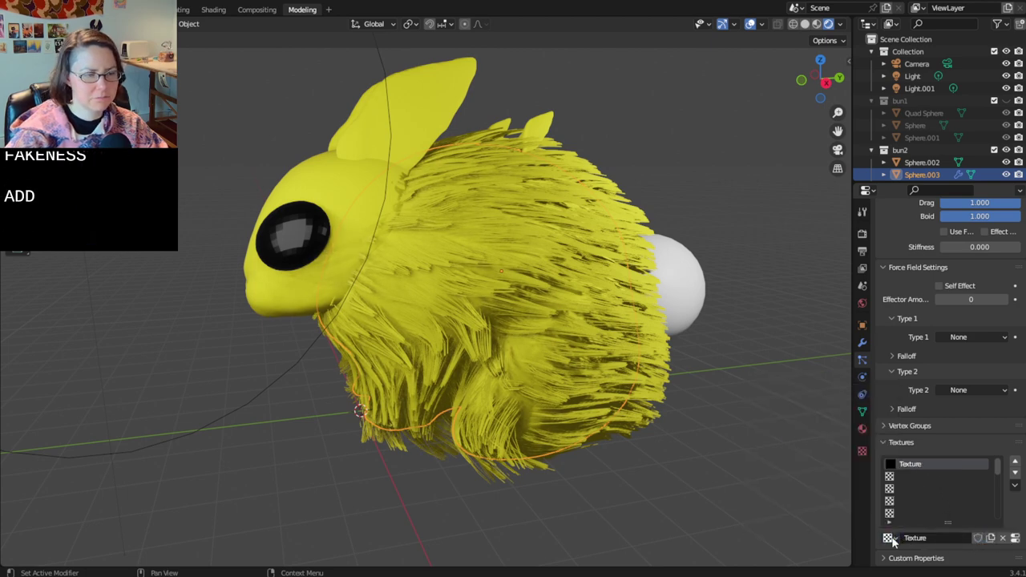
click(1000, 538)
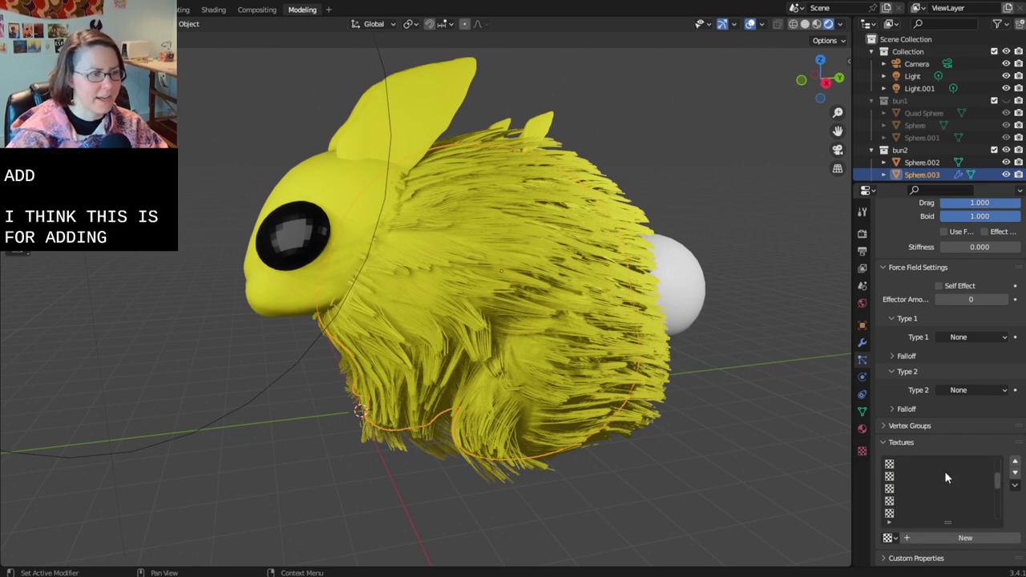
scroll(944, 477, down, 2)
click(885, 442)
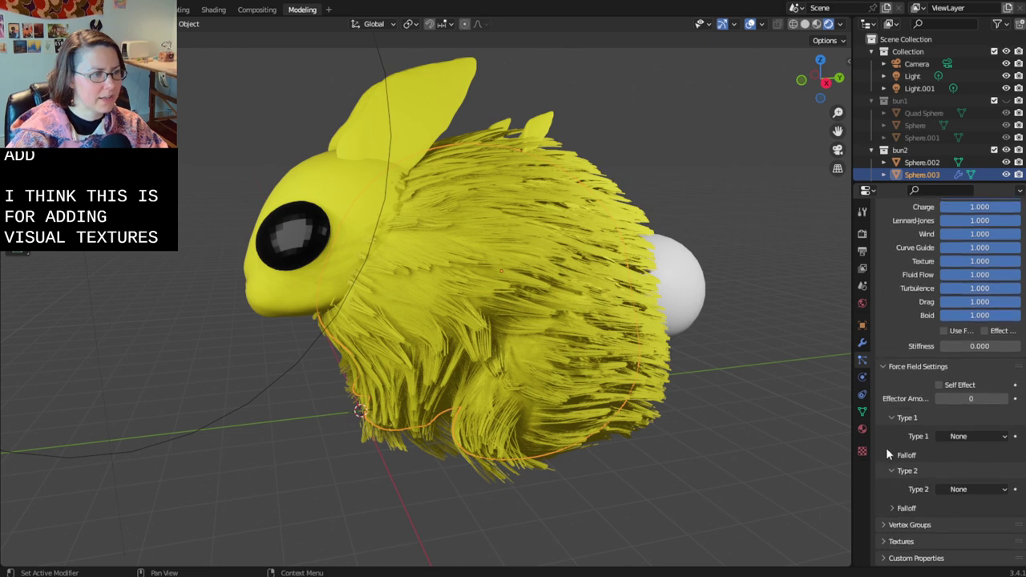
- Try adding a custom property to the hair particle settings, and undo the addition
click(884, 559)
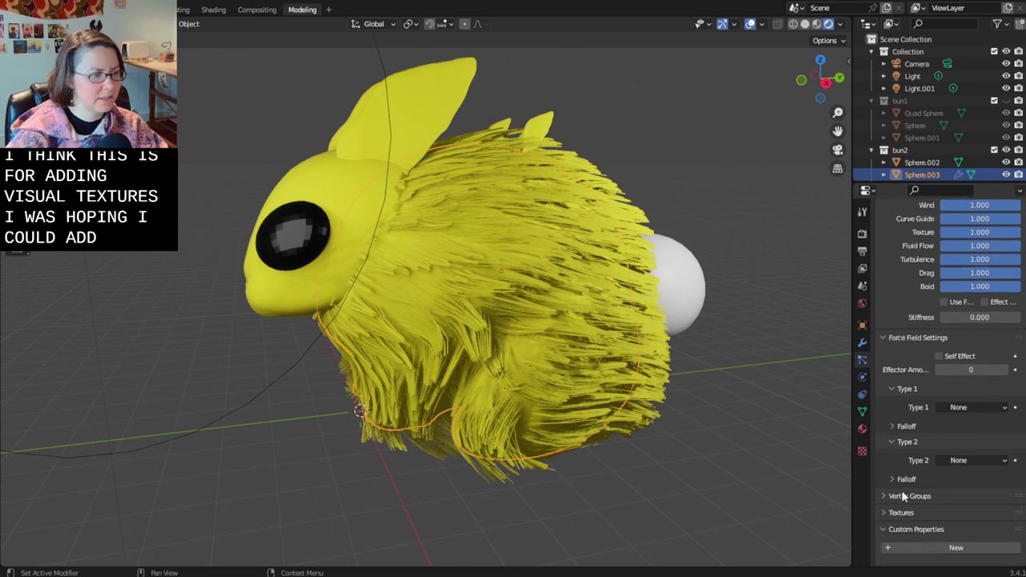
click(890, 548)
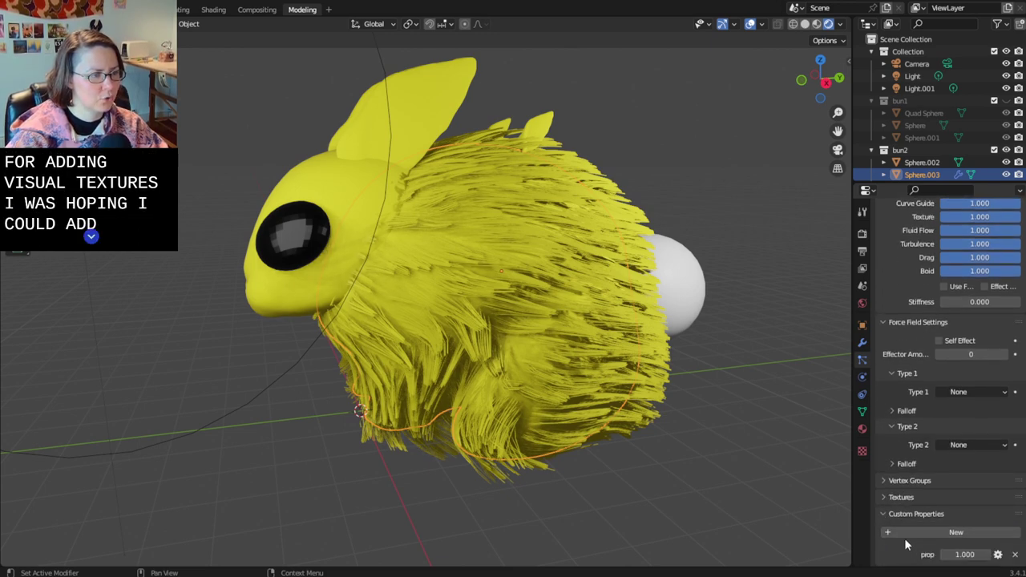
key(ctrl+z)
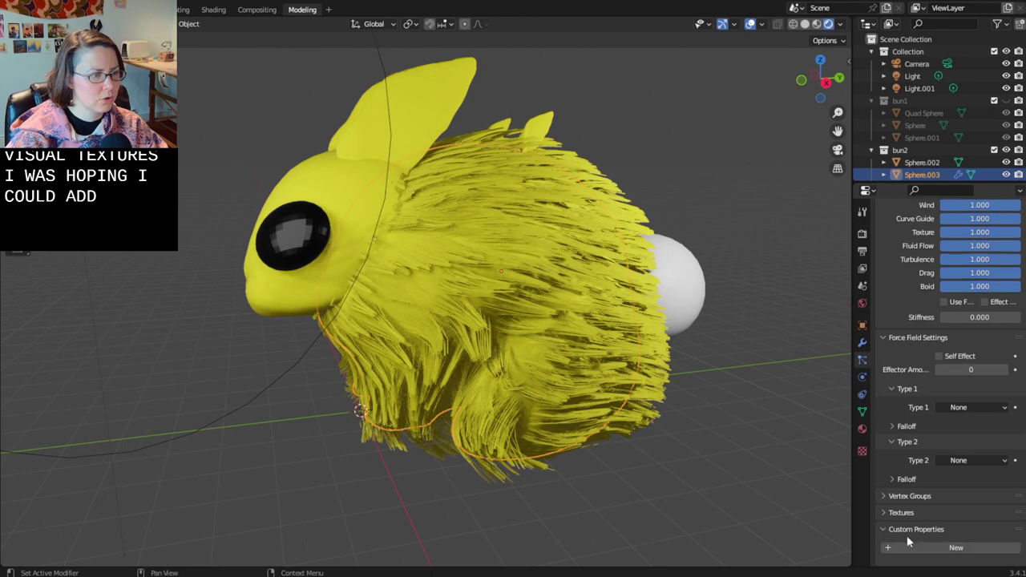
- Look through the view layer, output and texture properties for a way to vary the fur's color
click(885, 530)
click(863, 268)
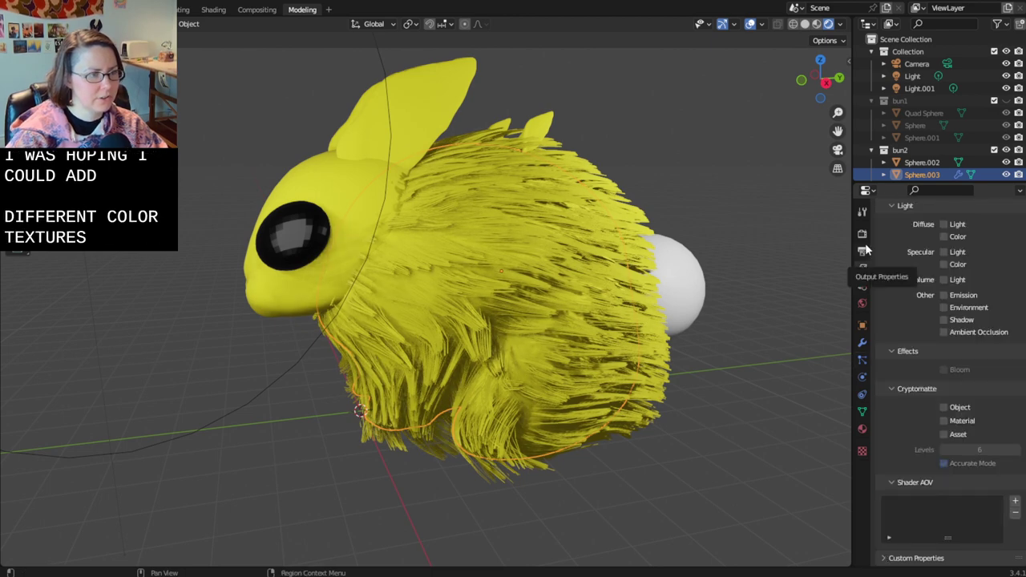
click(863, 252)
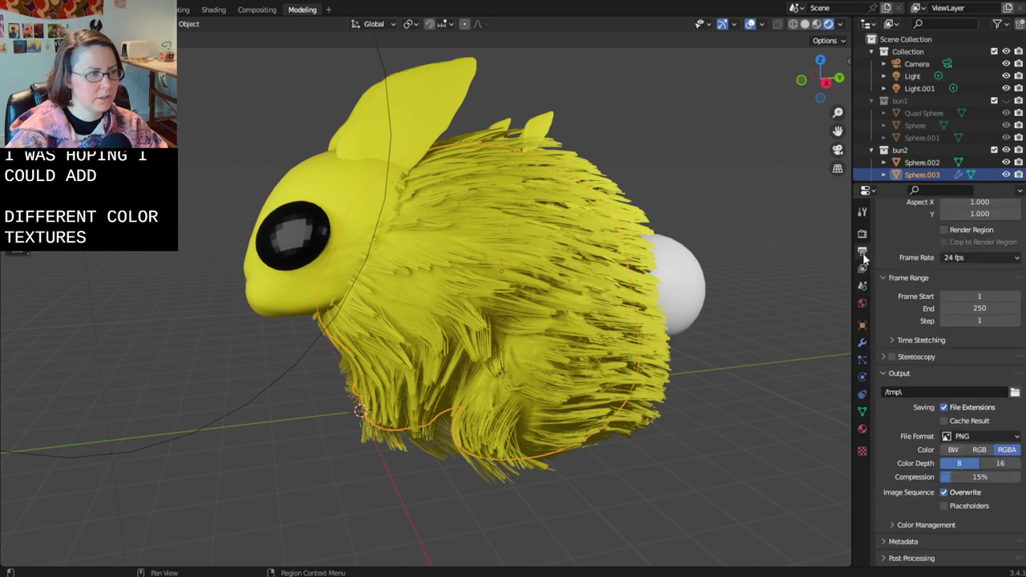
scroll(873, 275, up, 3)
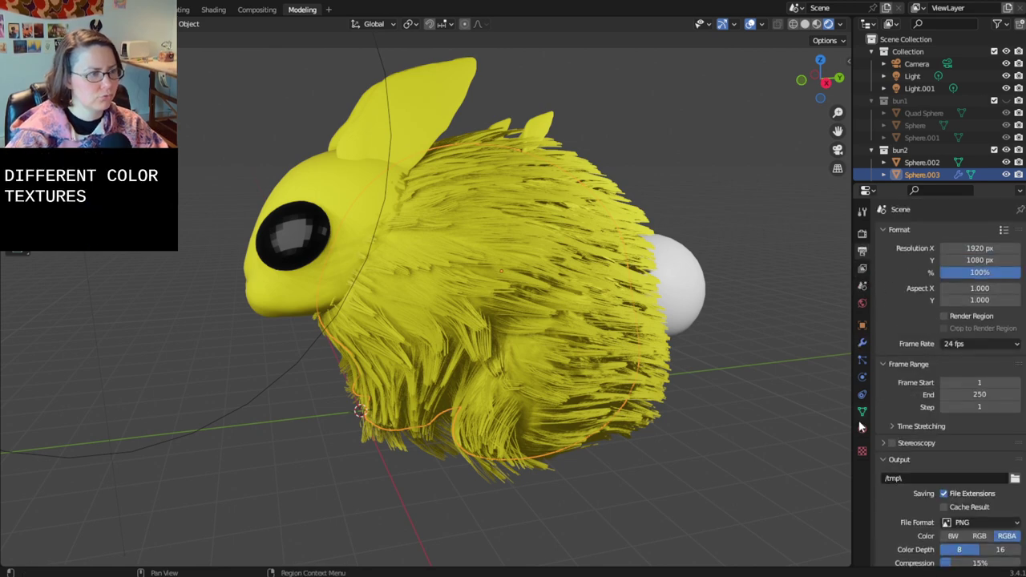
click(862, 452)
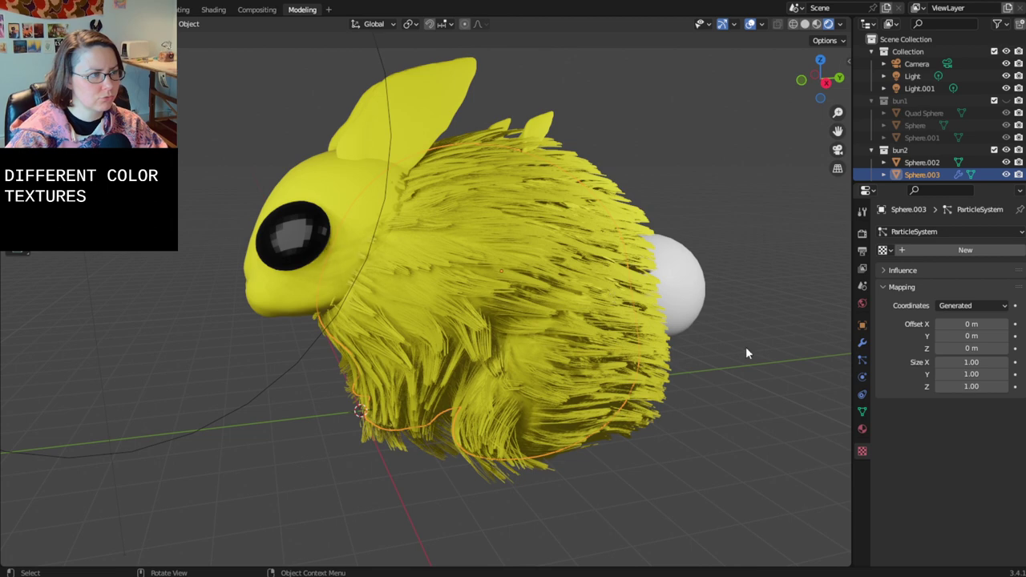
- Set the flesh2 material's Base Color to a golden yellow with Hue 0.085, and save the file
click(862, 430)
click(981, 416)
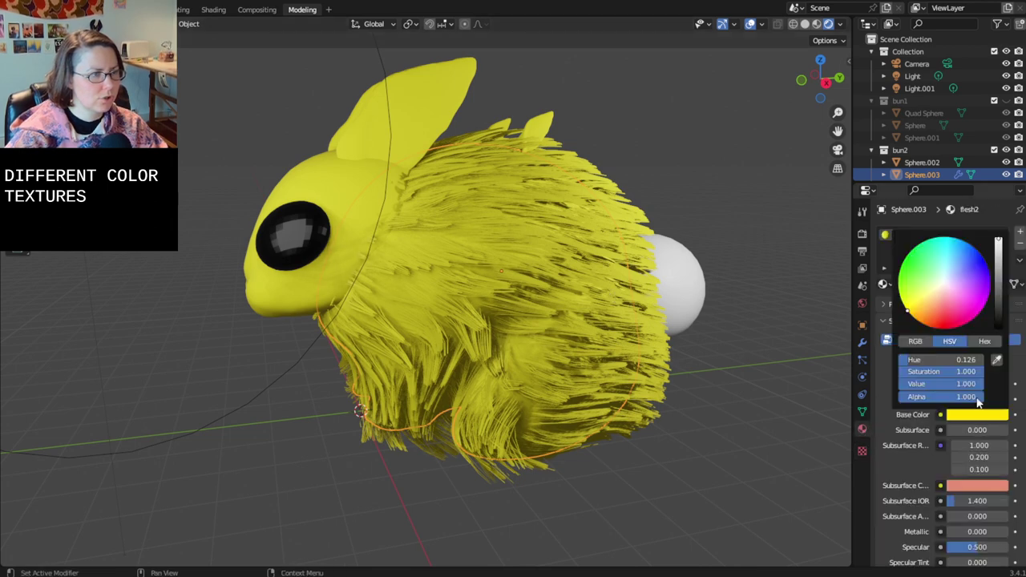
drag(928, 297, 912, 316)
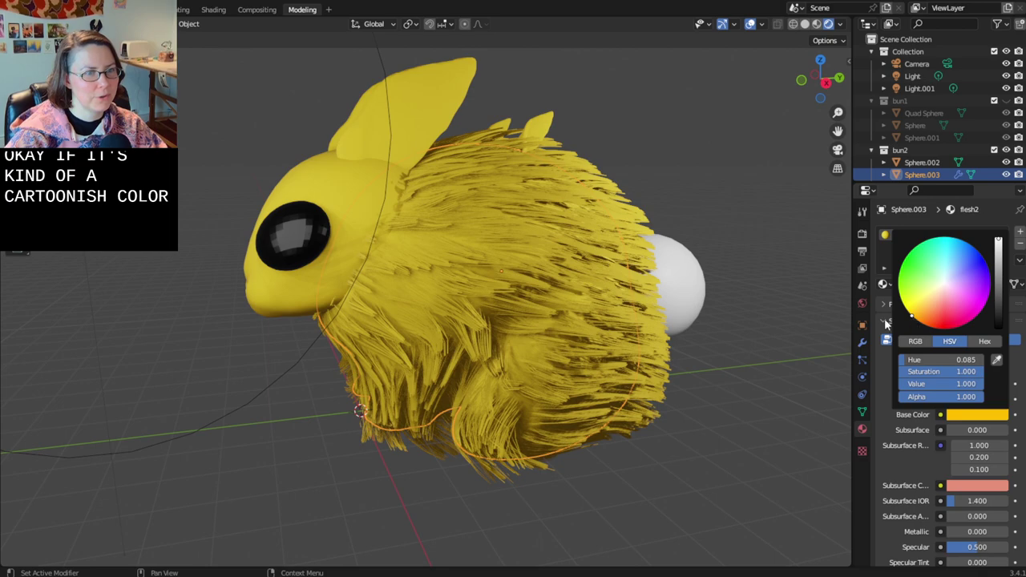
middle_drag(738, 307, 666, 361)
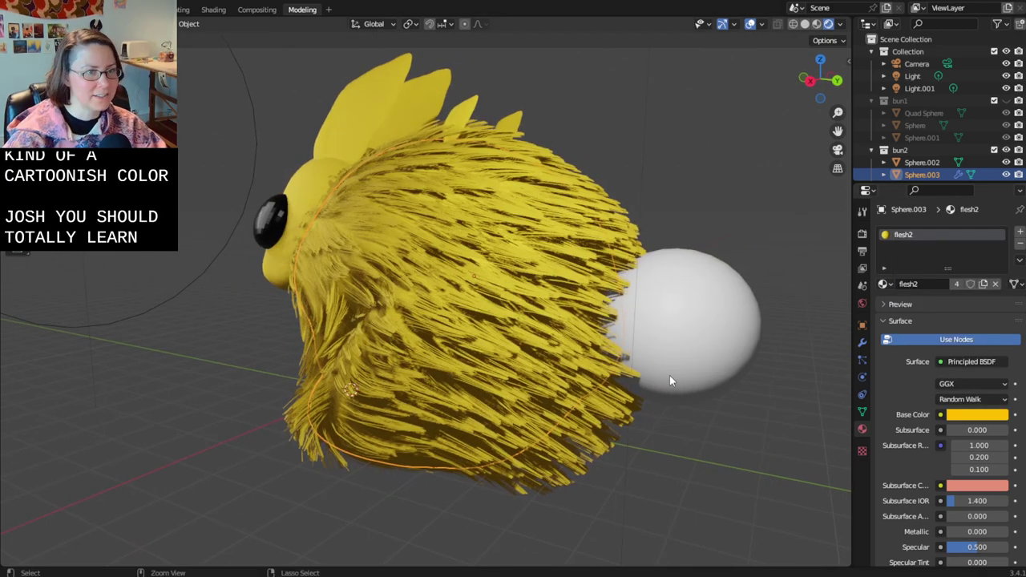
key(ctrl+s)
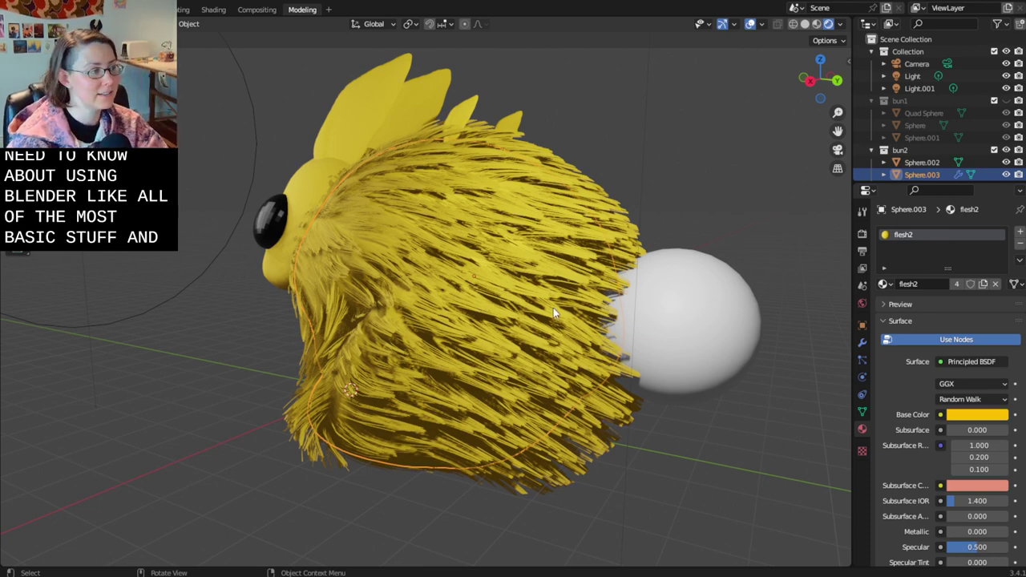
key(ctrl+s)
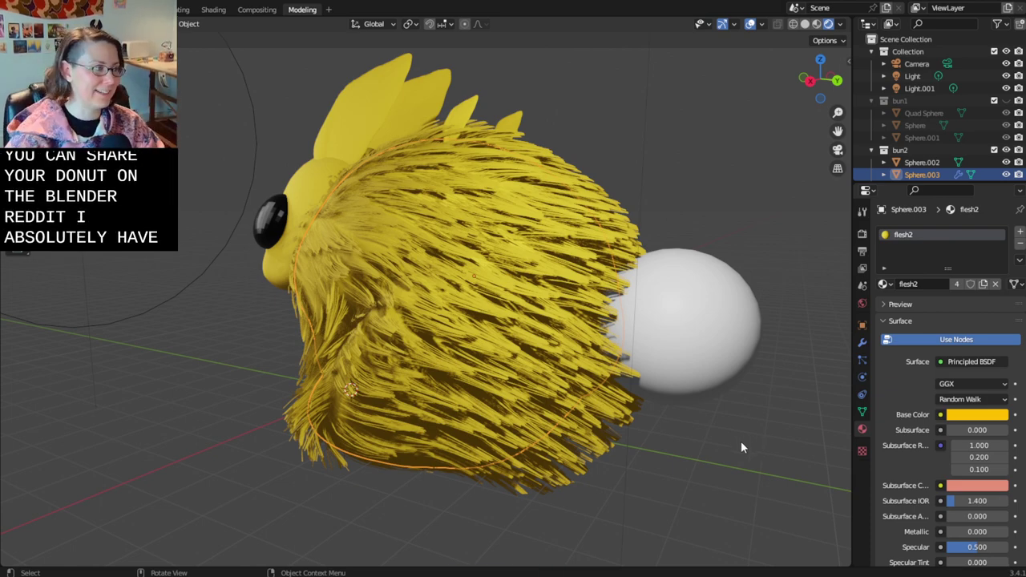
- Check the modifiers on the bunny's body, and add a Particle System modifier to its head
middle_drag(692, 486, 666, 491)
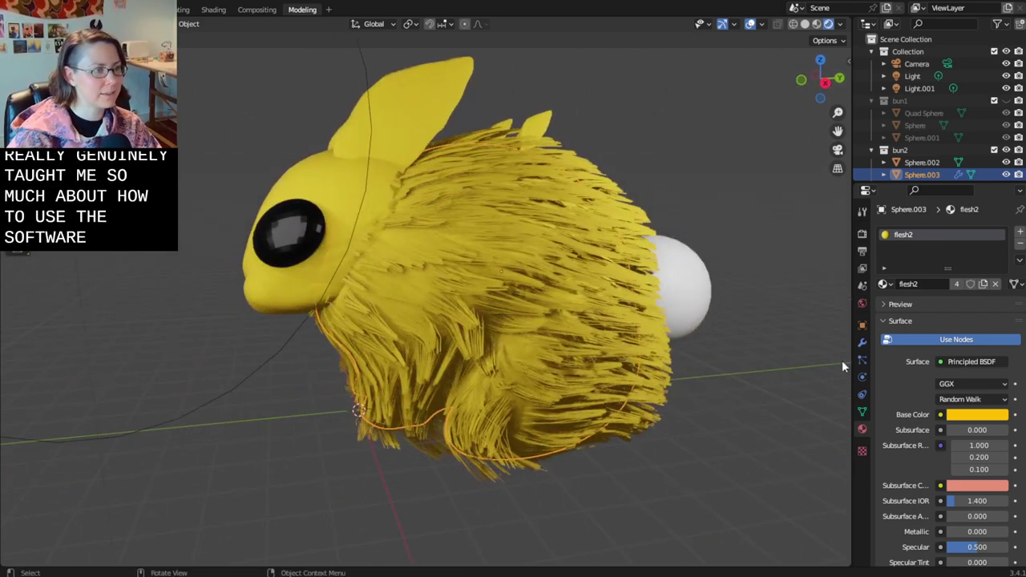
click(863, 341)
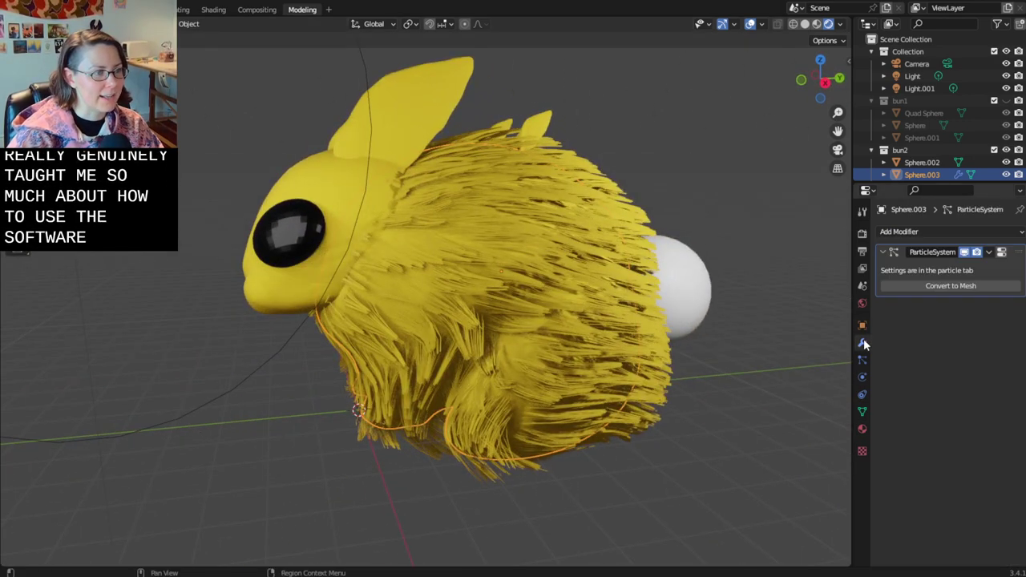
click(320, 177)
click(531, 275)
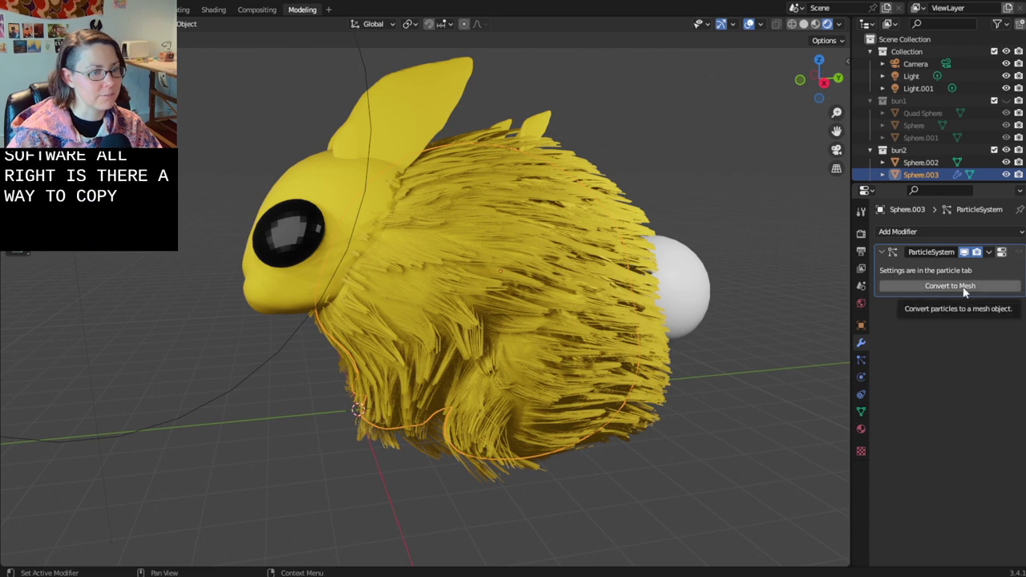
click(346, 193)
click(935, 230)
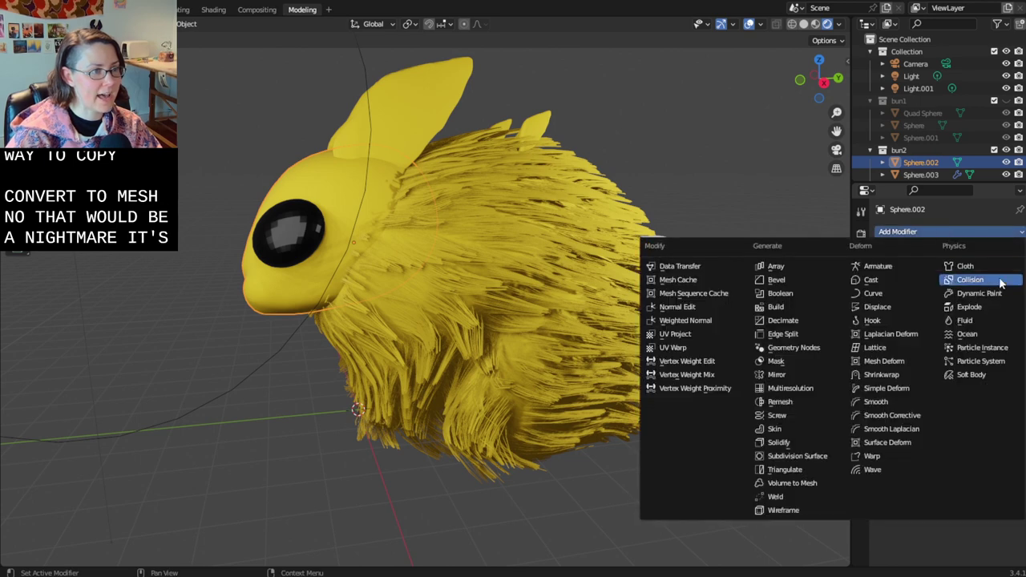
click(992, 360)
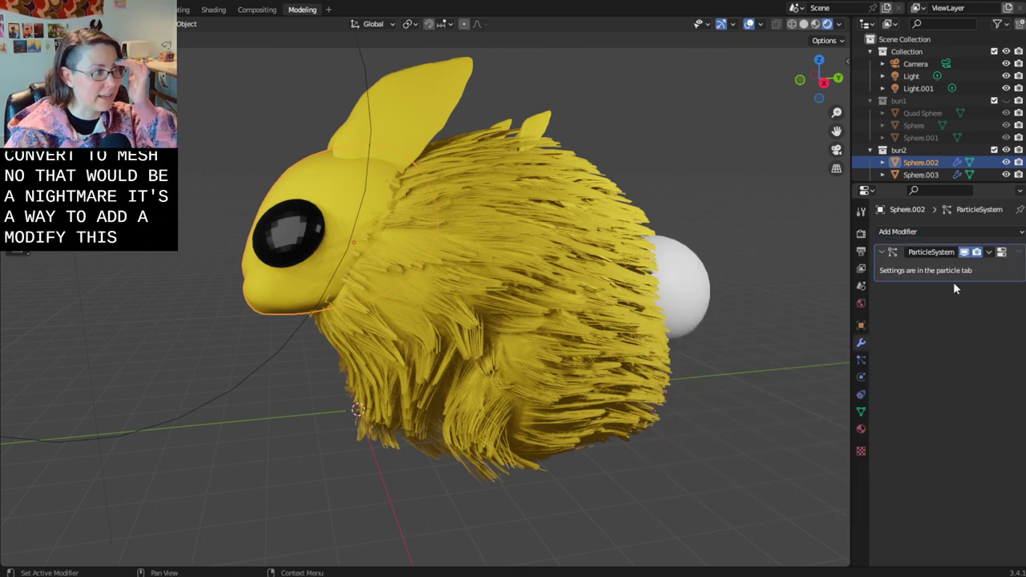
right_click(976, 273)
click(980, 306)
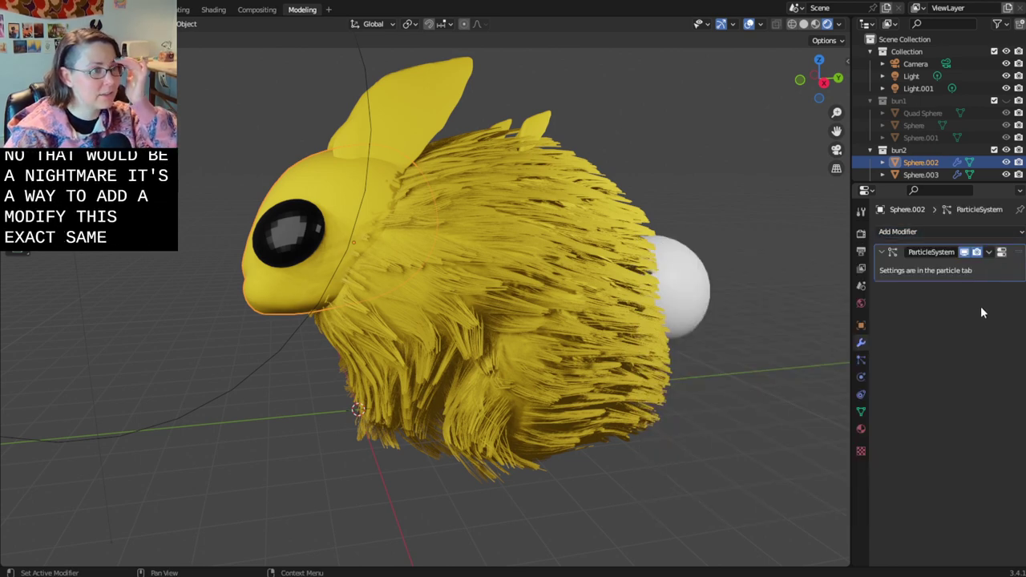
- Set the head's new particle system to the Hair type and check the strands around the face
click(862, 360)
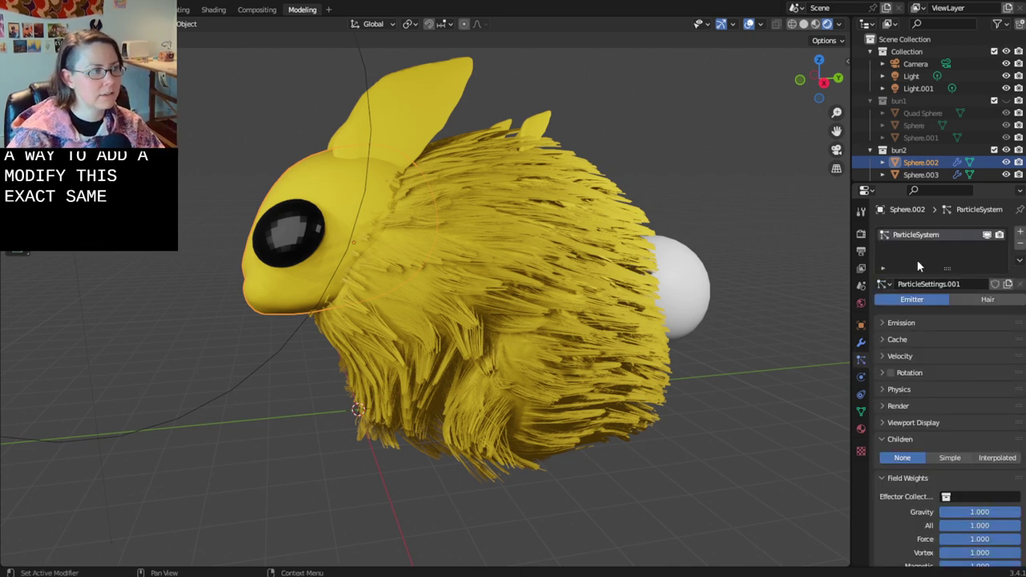
click(967, 300)
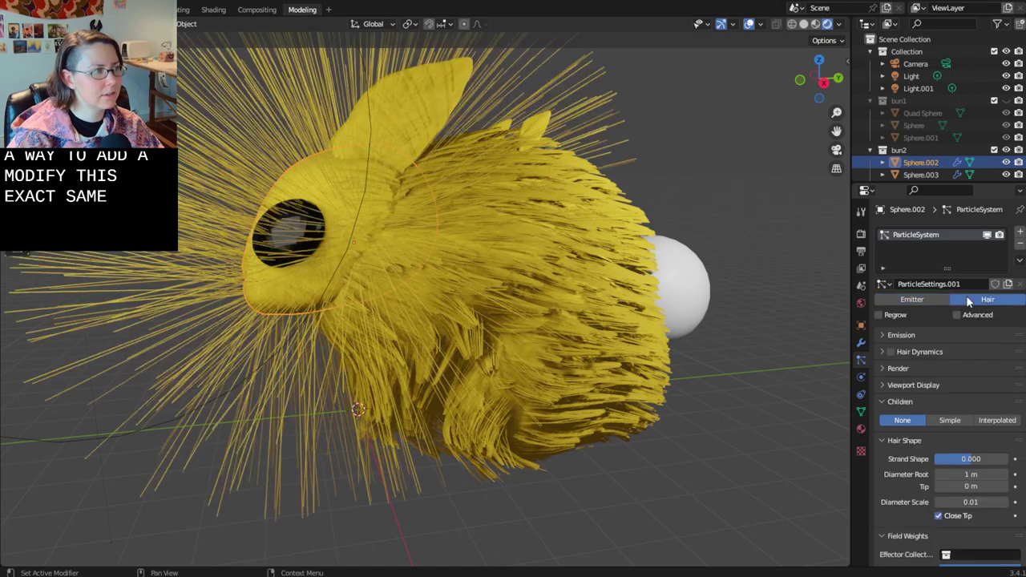
scroll(637, 314, down, 4)
middle_drag(641, 313, 659, 324)
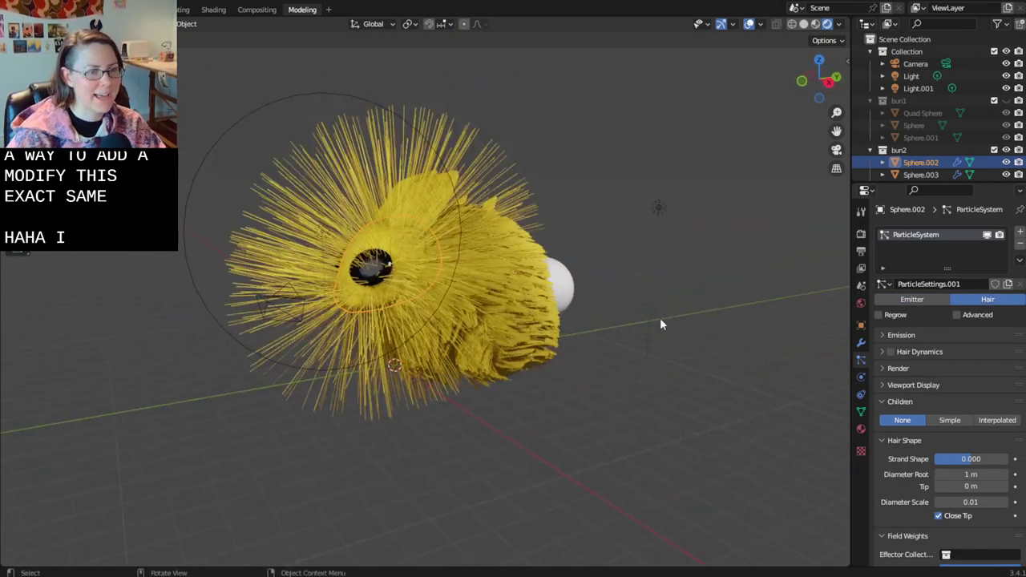
middle_drag(566, 366, 263, 200)
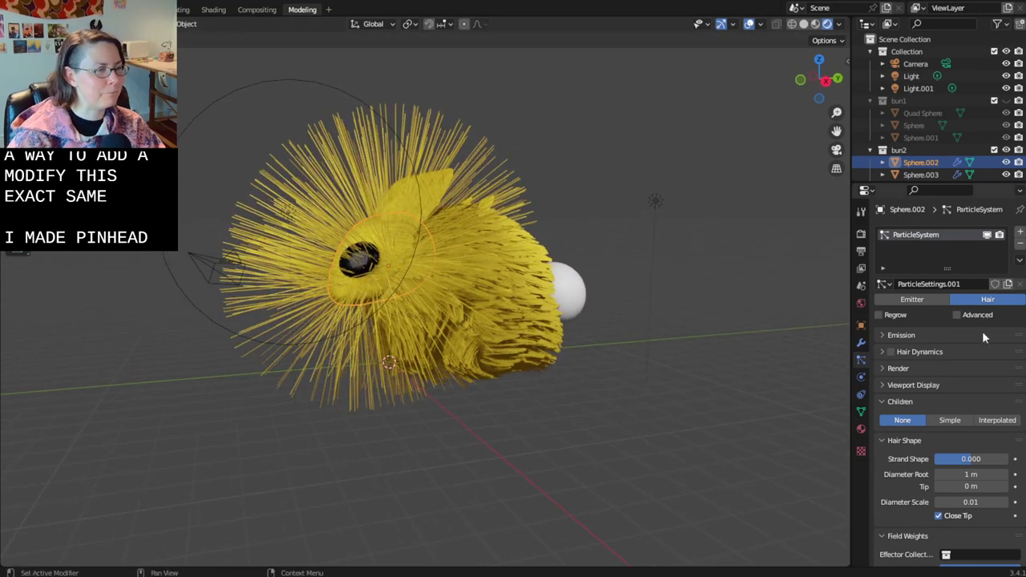
- Compare the modifier and particle settings of the head and body for a way to copy the fur settings
click(861, 342)
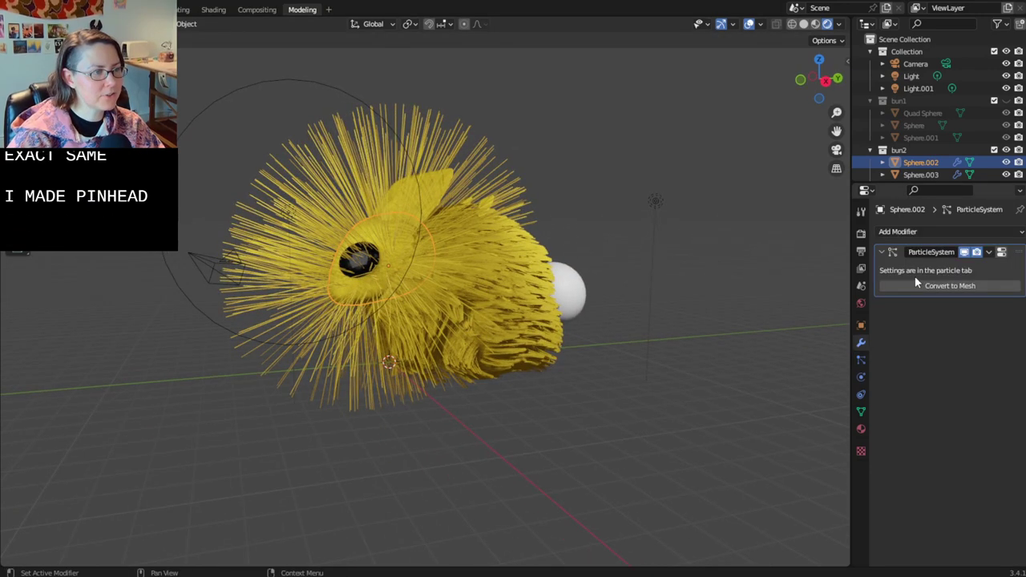
click(862, 359)
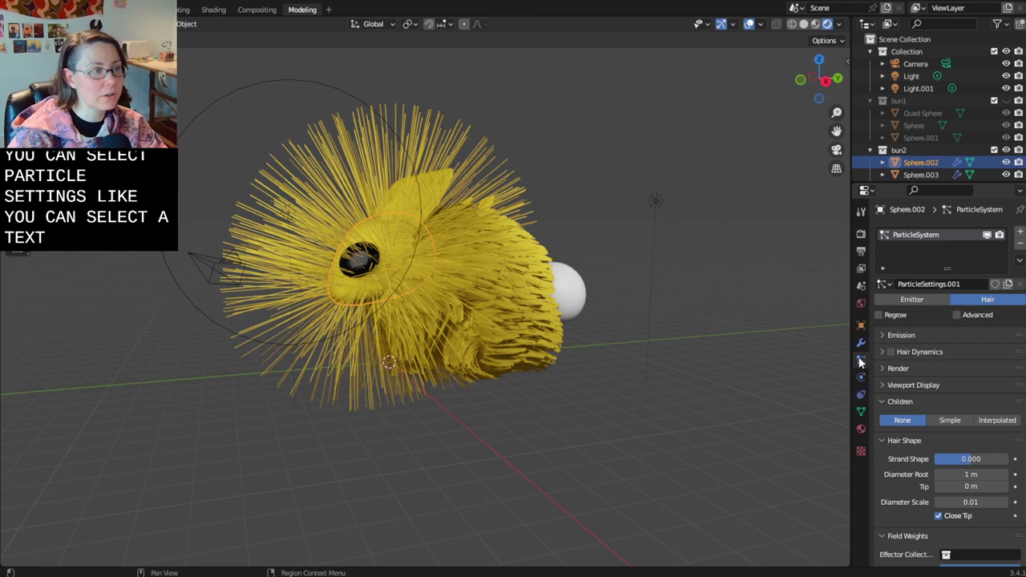
click(862, 342)
click(862, 361)
click(513, 336)
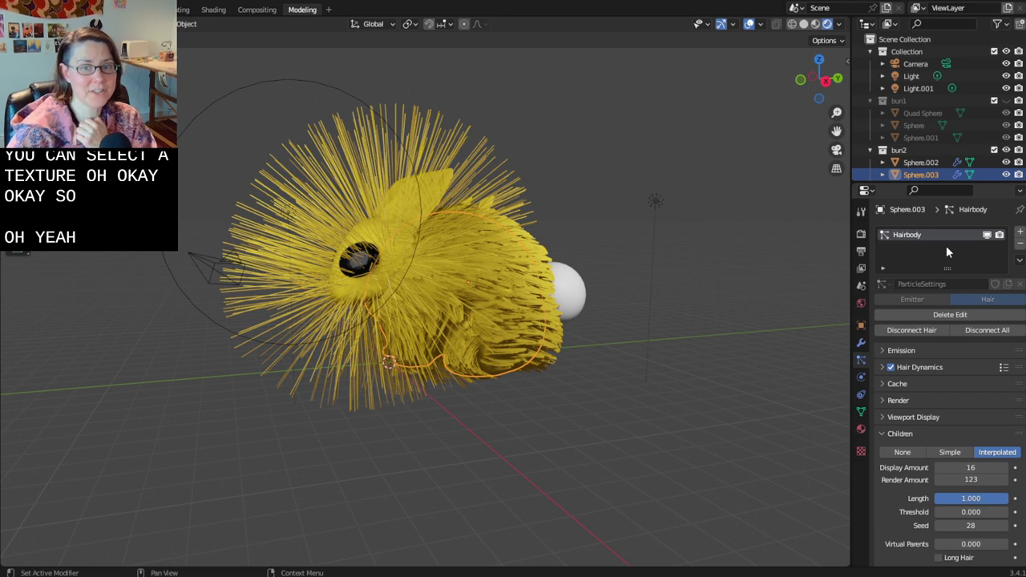
click(863, 344)
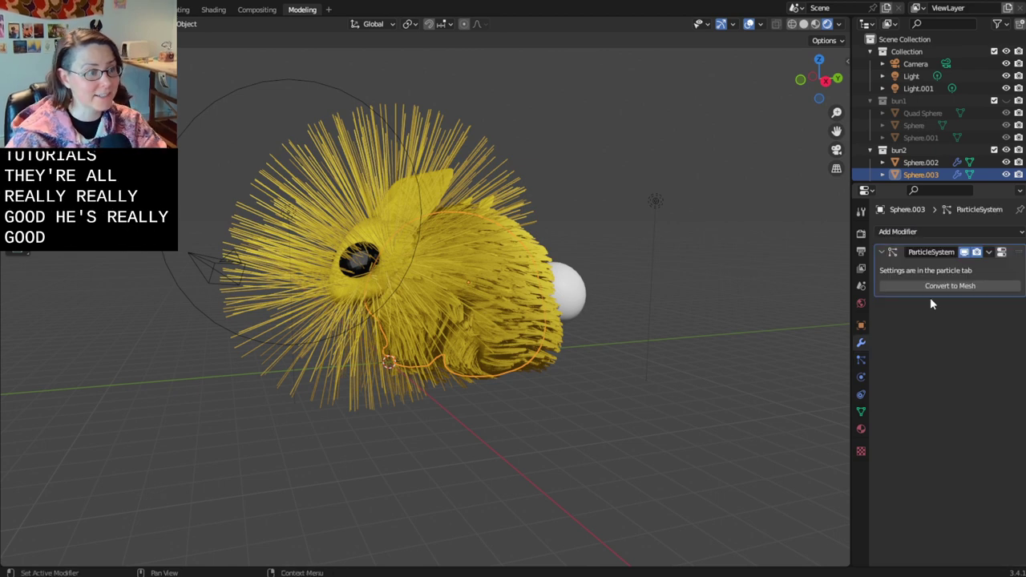
click(881, 251)
click(861, 360)
- Assign the body's ParticleSettings to the particle system on the bunny's head, and save the file
click(373, 269)
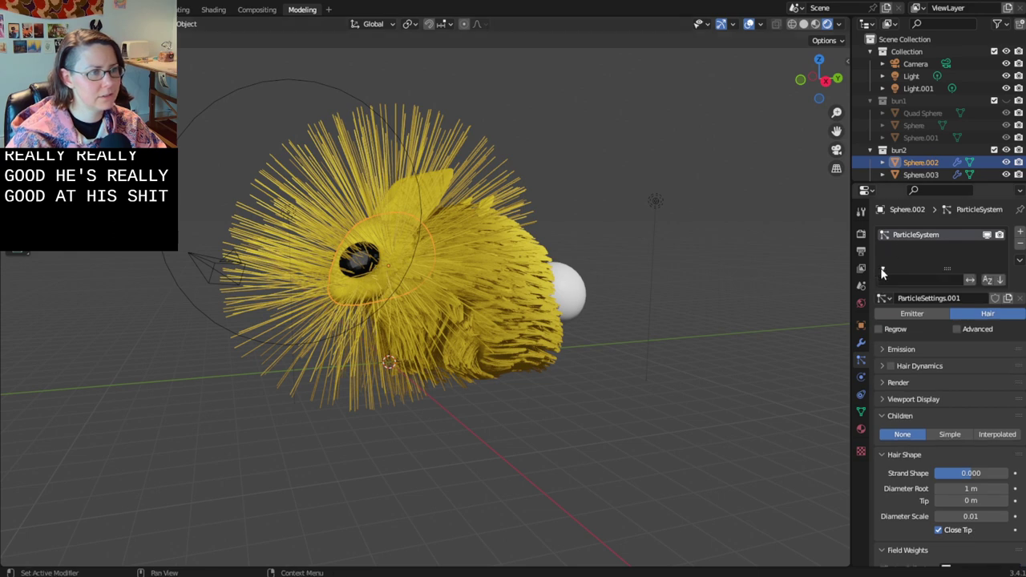
click(1021, 232)
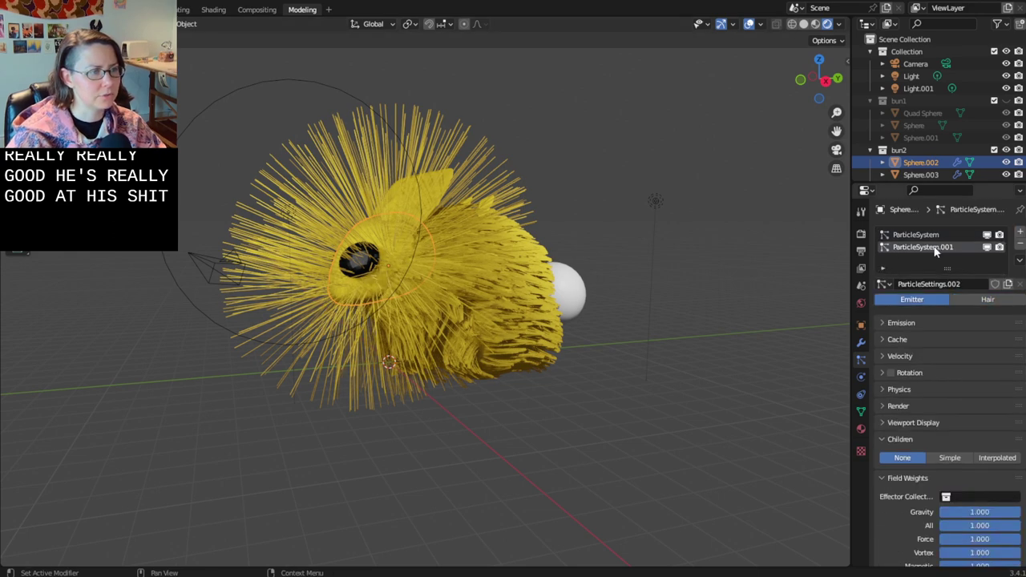
click(1020, 244)
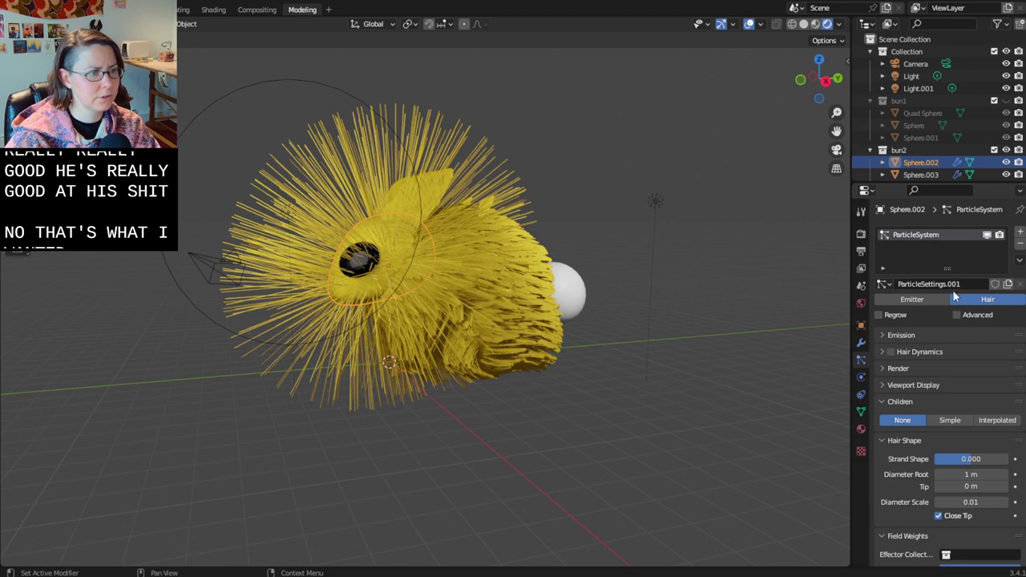
click(882, 284)
click(776, 303)
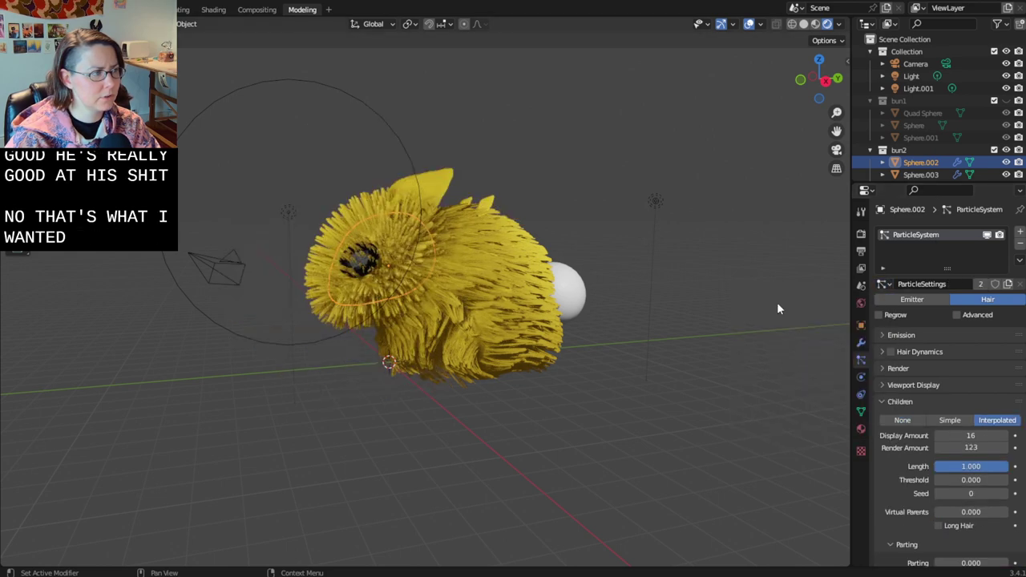
click(590, 344)
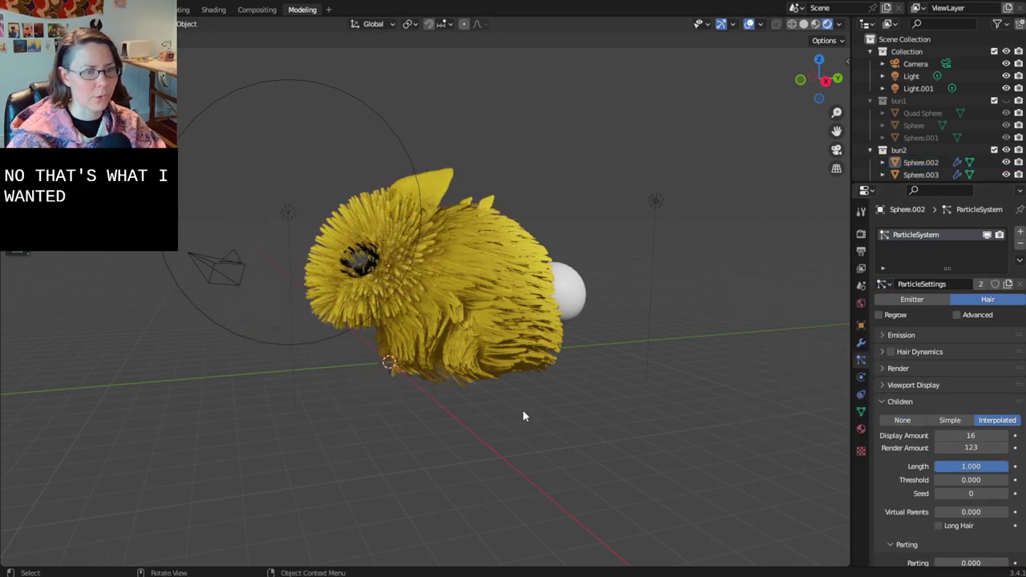
- Examine the new fur around the bunny's eyes and snout, and select the head
middle_drag(522, 416, 500, 474)
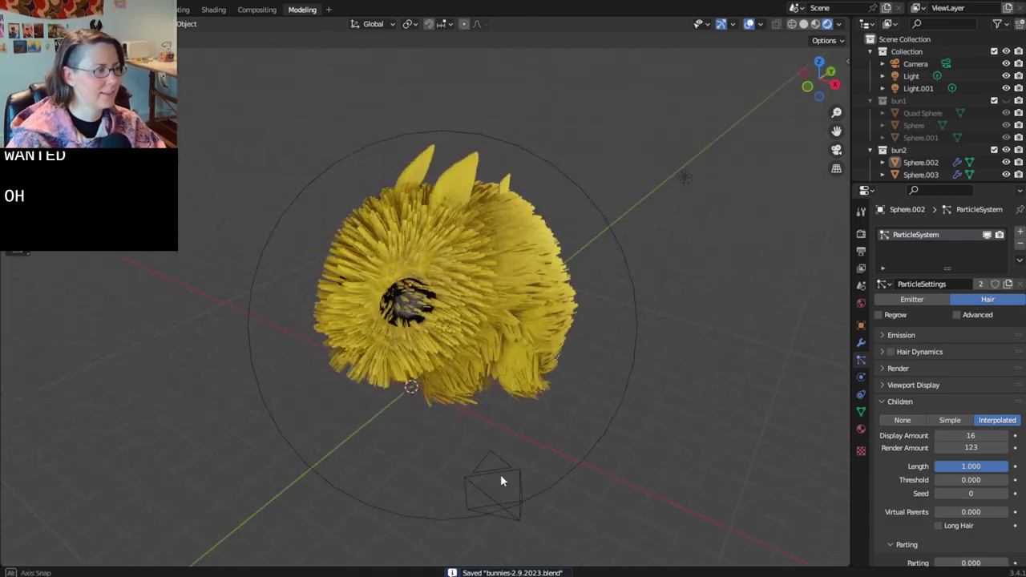
scroll(498, 461, up, 4)
scroll(481, 441, up, 6)
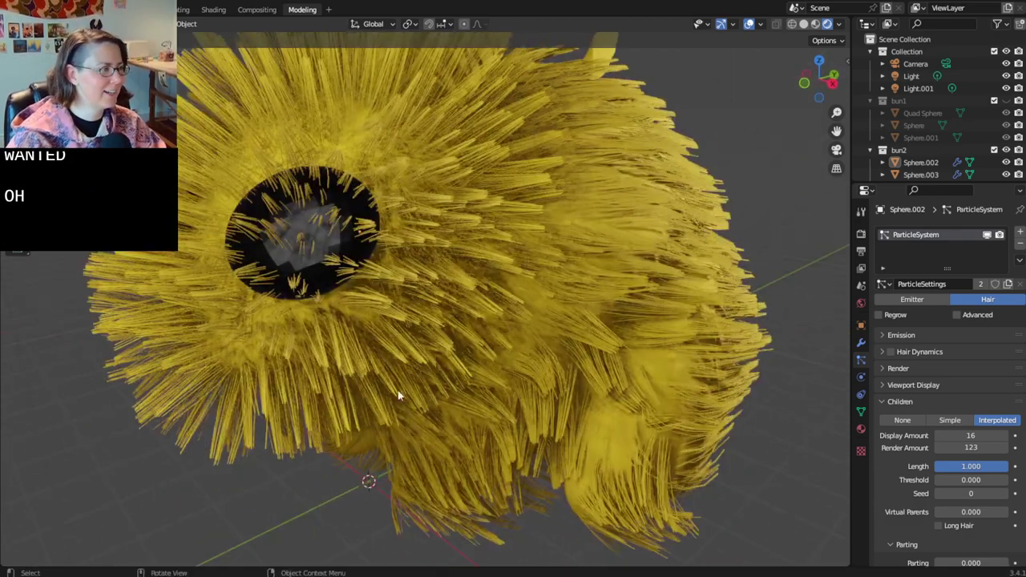
click(363, 368)
scroll(353, 366, down, 5)
mouse_move(337, 364)
middle_down()
mouse_move(297, 360)
mouse_move(340, 352)
middle_up()
scroll(340, 352, up, 2)
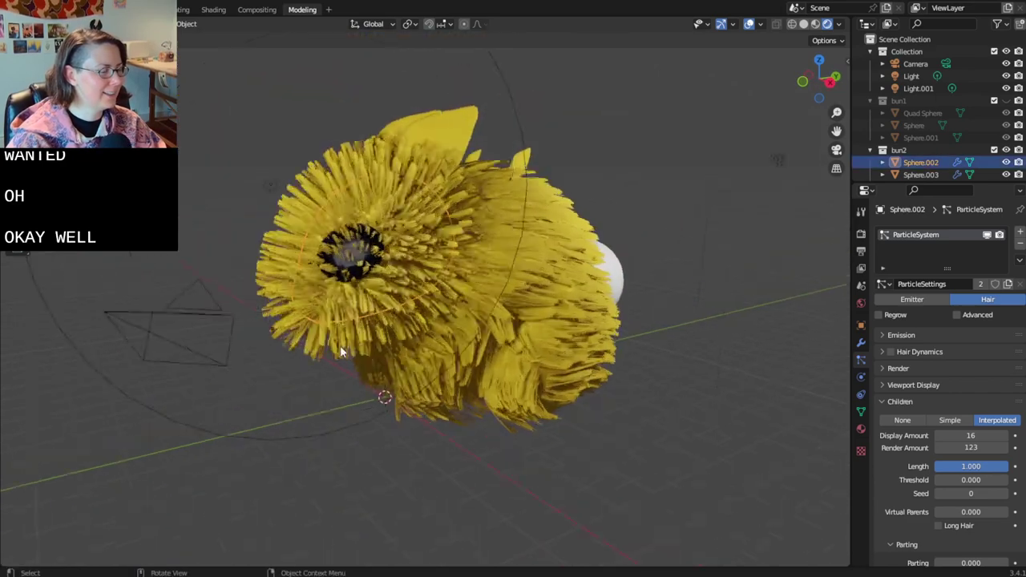
shift+middle_drag(444, 269, 485, 352)
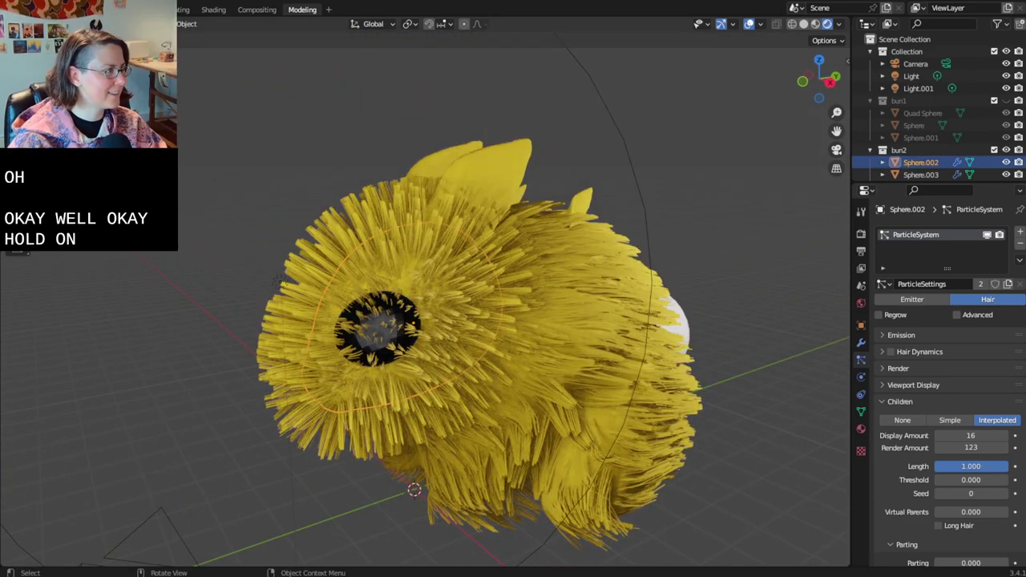
- Put the head in Particle Edit mode and comb the hair on the front of the face down past the eyes
click(46, 117)
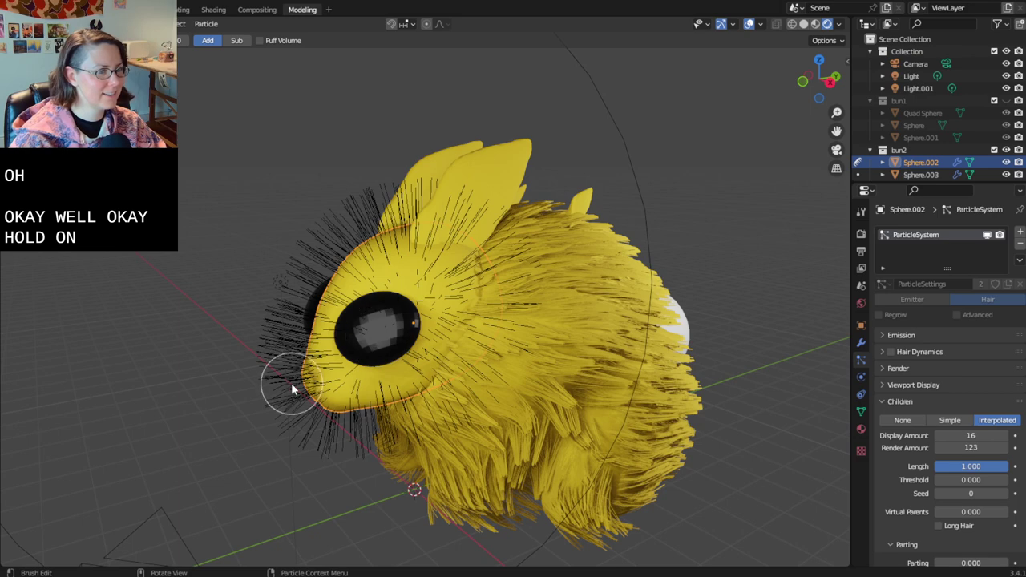
shift+middle_drag(339, 372, 408, 356)
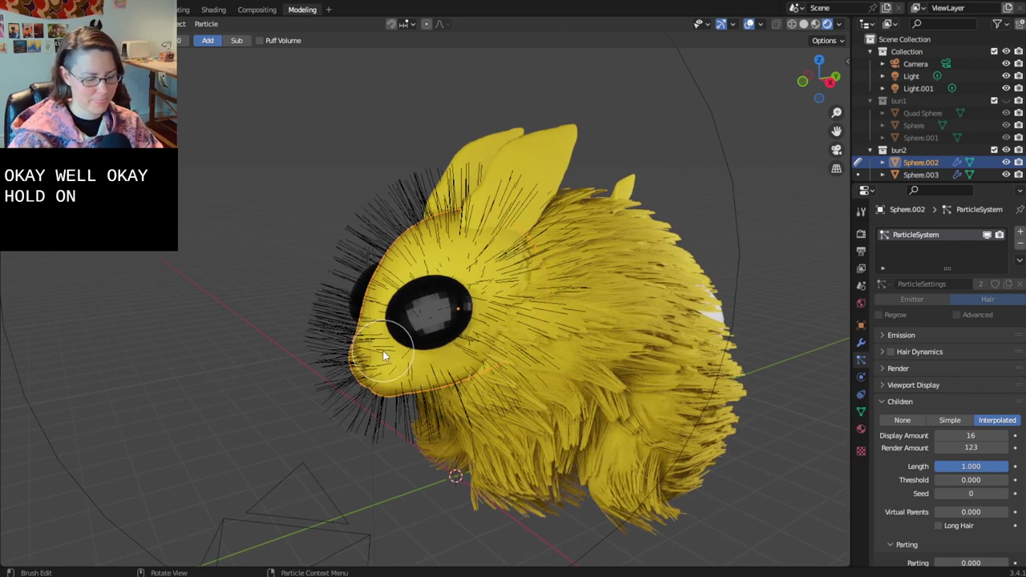
drag(362, 369, 452, 237)
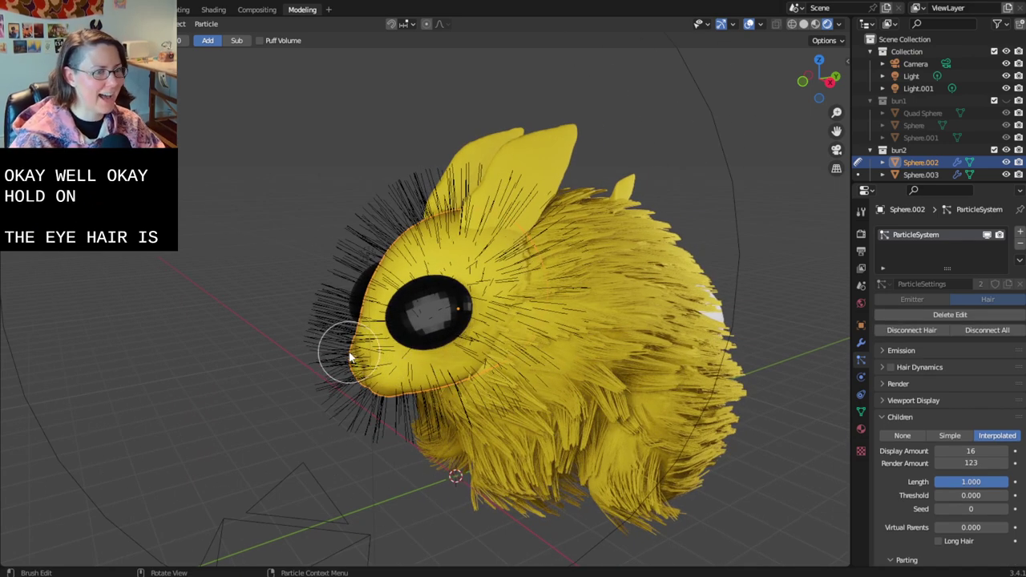
drag(343, 350, 315, 226)
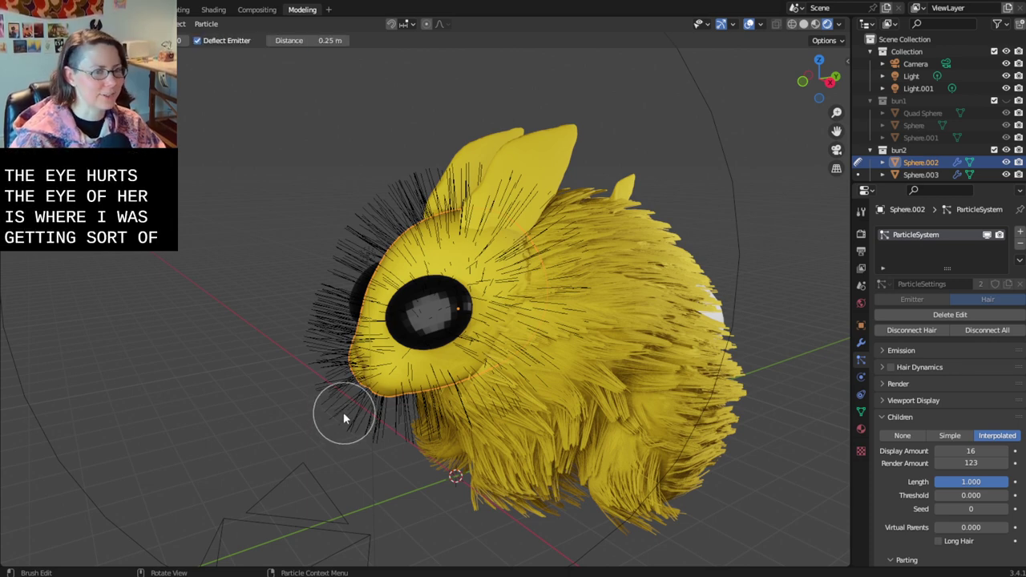
mouse_move(417, 226)
mouse_down()
mouse_move(360, 366)
mouse_move(390, 493)
mouse_up()
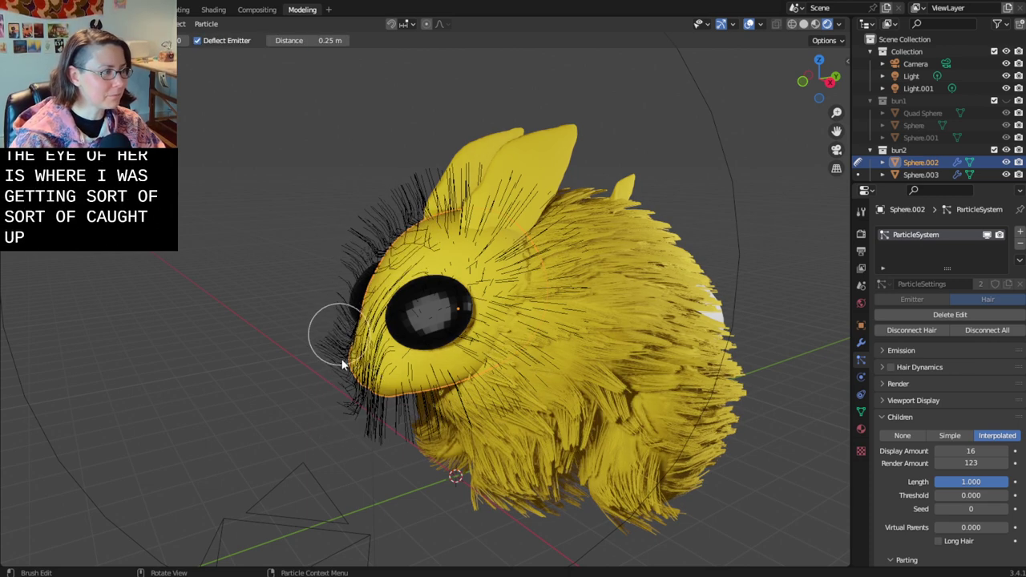
mouse_move(341, 365)
mouse_down()
mouse_move(389, 350)
mouse_move(432, 417)
mouse_move(503, 264)
mouse_move(504, 377)
mouse_move(504, 367)
mouse_move(447, 463)
mouse_move(393, 470)
mouse_move(356, 419)
mouse_up()
- Leave hair editing, duplicate the light beside the bunny, and place the copy at about X -4.08, Y -3.08, Z 6.02 m
mouse_move(355, 419)
middle_down()
mouse_move(607, 430)
mouse_move(521, 271)
middle_up()
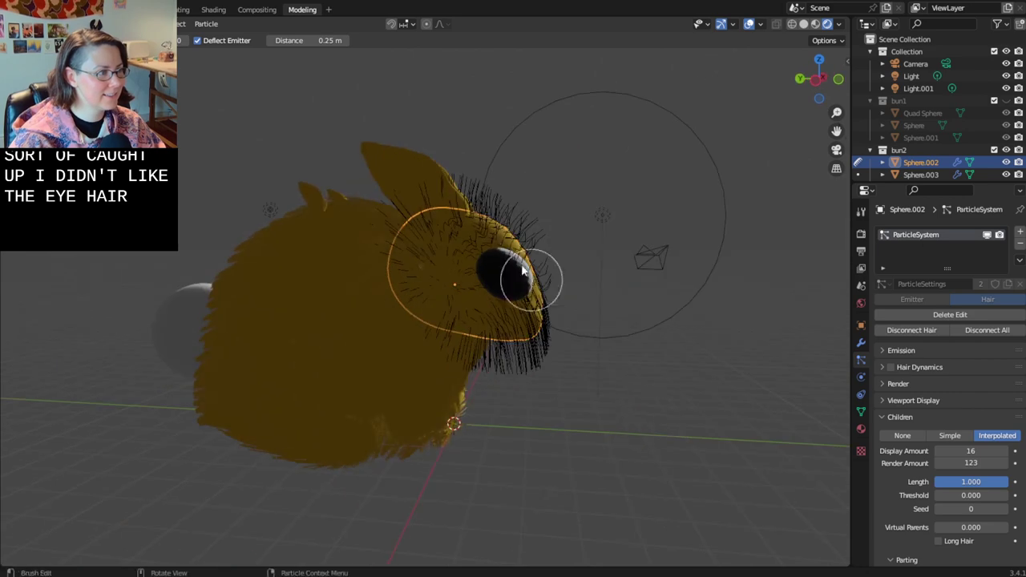
middle_drag(564, 419, 470, 442)
key(Tab)
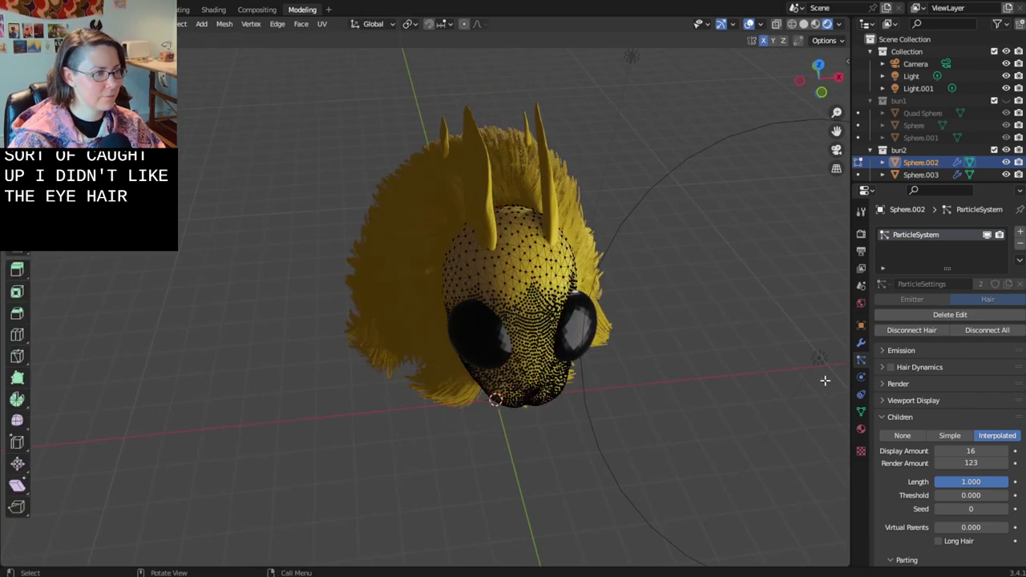
key(grave)
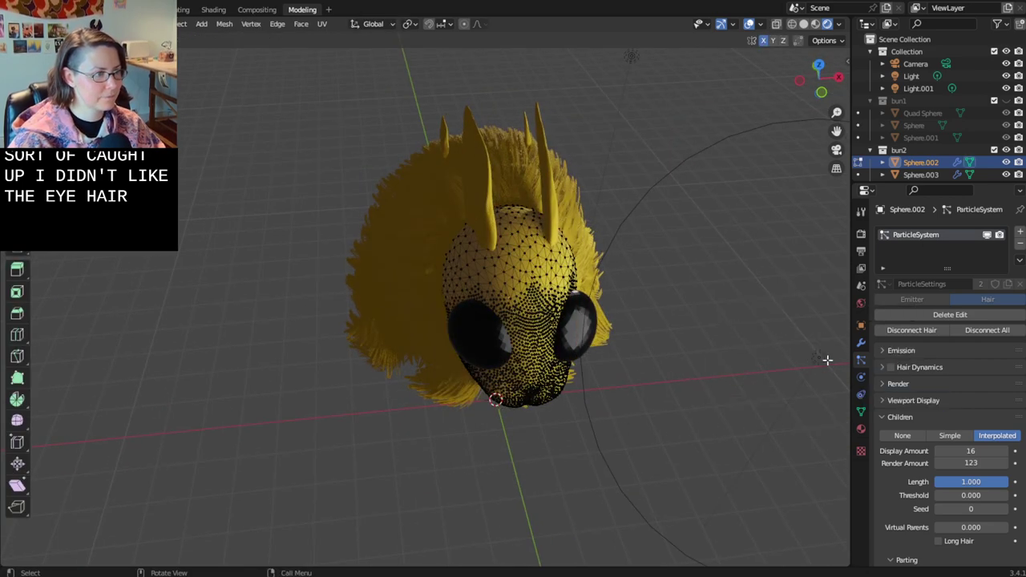
key(Tab)
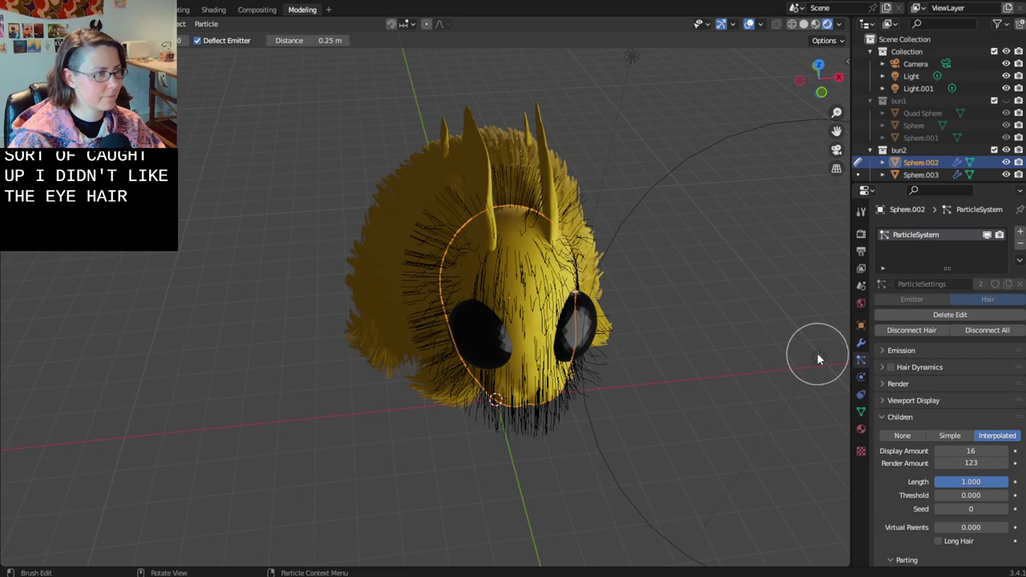
key(Tab)
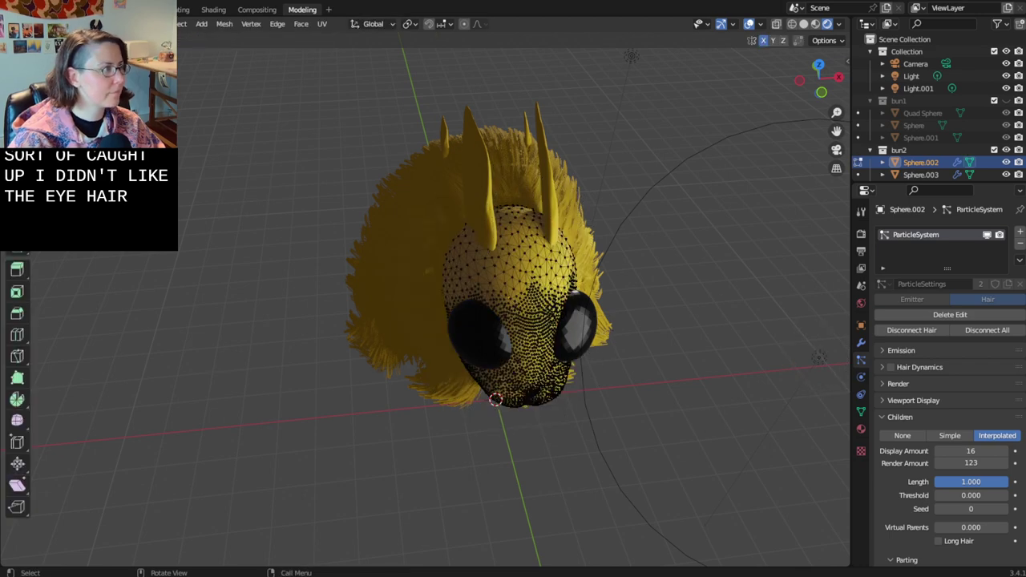
key(Tab)
click(813, 352)
key(shift+d)
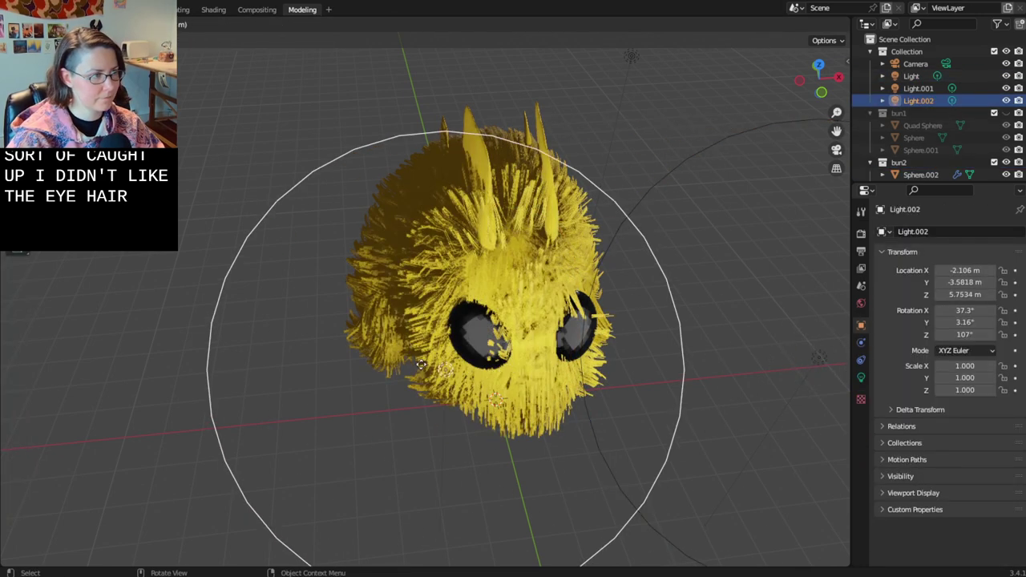
click(323, 348)
- Check the fur in Material Preview shading, and return the viewport to Rendered shading
click(815, 24)
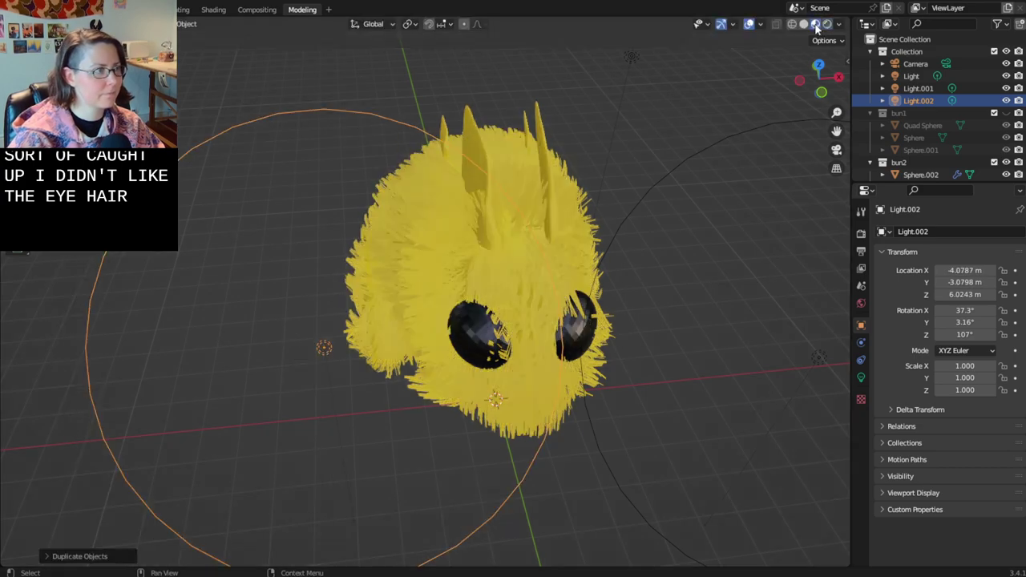
middle_drag(610, 279, 565, 256)
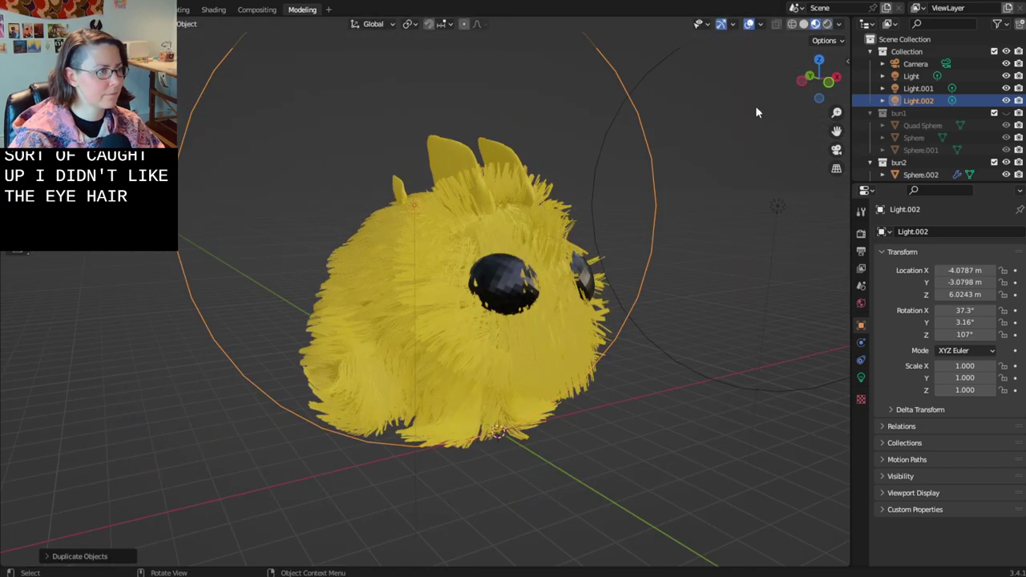
middle_drag(834, 24, 523, 257)
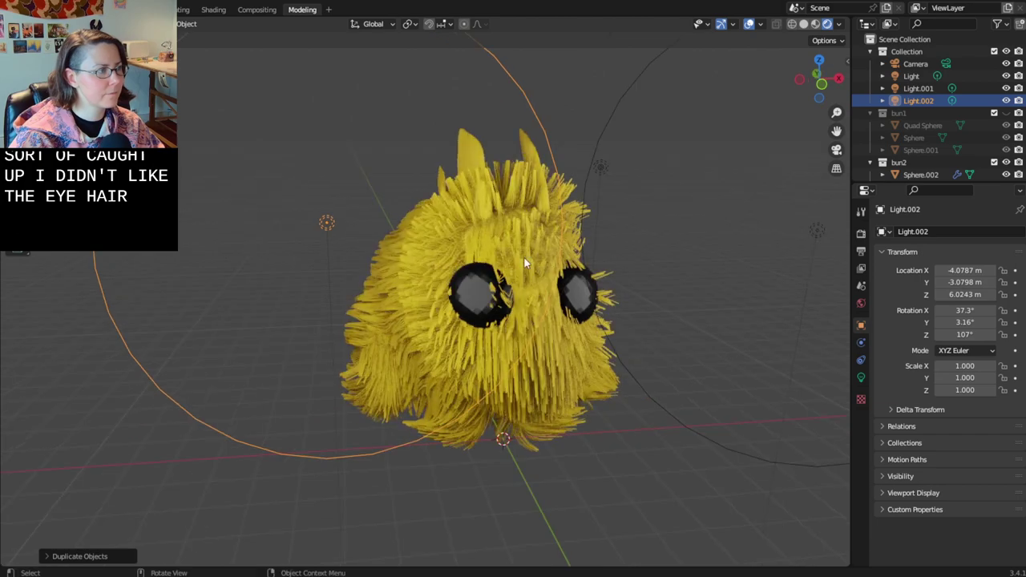
- Reopen the head's hair in Particle Edit mode and comb the strands beside the ear down past the eye
click(523, 257)
key(Tab)
key(Tab)
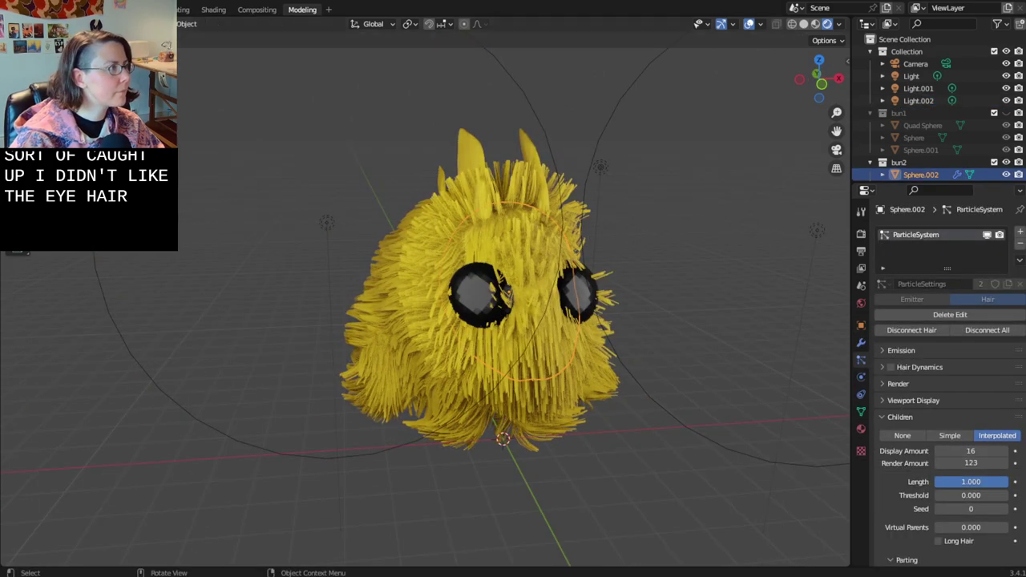
key(ctrl+Tab)
mouse_move(509, 201)
mouse_down()
mouse_move(524, 212)
mouse_move(590, 204)
mouse_up()
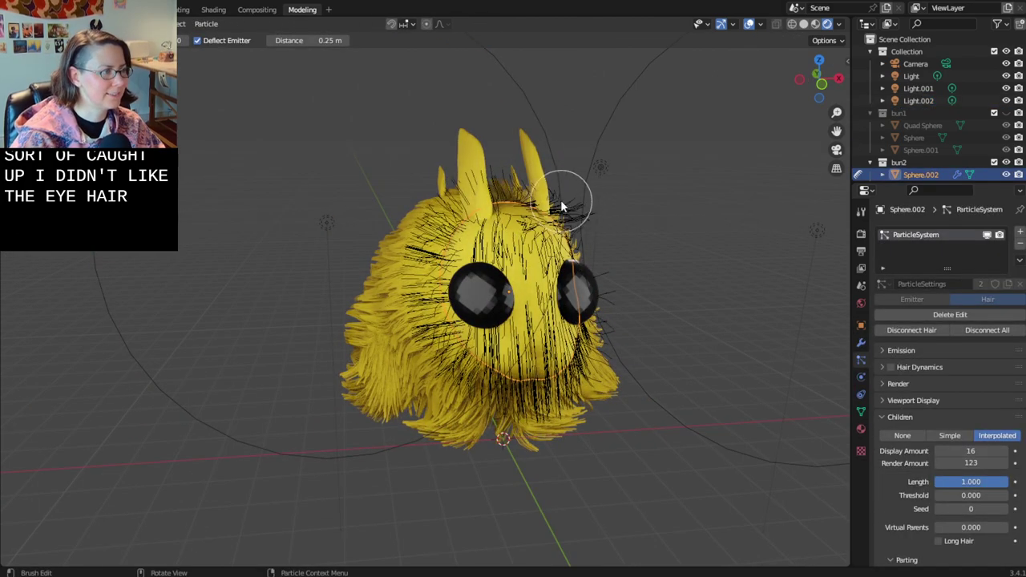
middle_drag(560, 200, 633, 210)
mouse_move(438, 169)
mouse_down()
mouse_move(402, 170)
mouse_move(422, 209)
mouse_move(428, 290)
mouse_move(474, 412)
mouse_move(550, 362)
mouse_move(588, 419)
mouse_up()
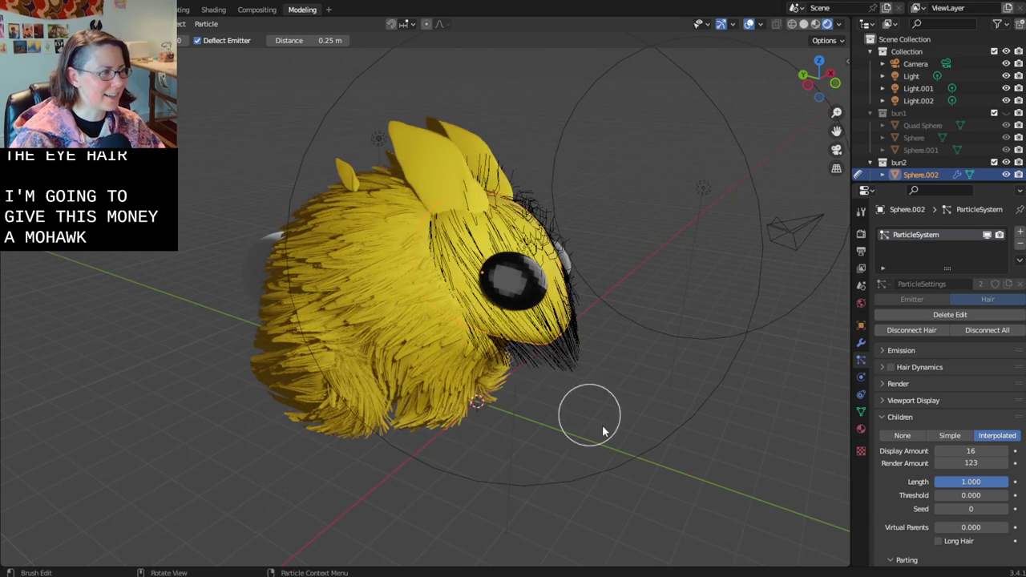
- Comb the hair on the forehead and between the ears, working from above and from both sides of the head
middle_drag(588, 419, 492, 367)
drag(568, 218, 548, 445)
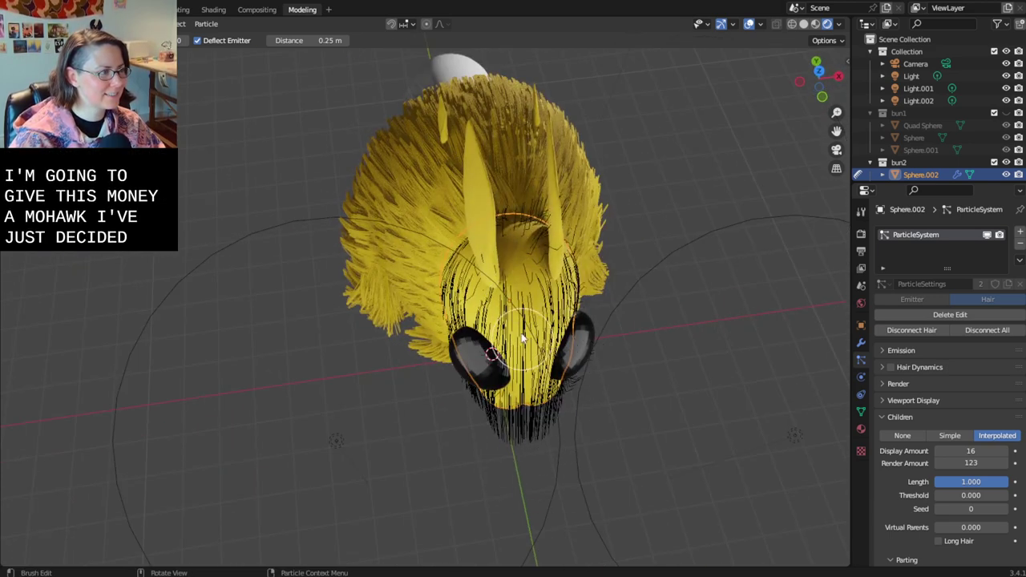
drag(463, 274, 455, 360)
drag(525, 180, 549, 302)
middle_drag(549, 301, 466, 272)
drag(466, 272, 561, 225)
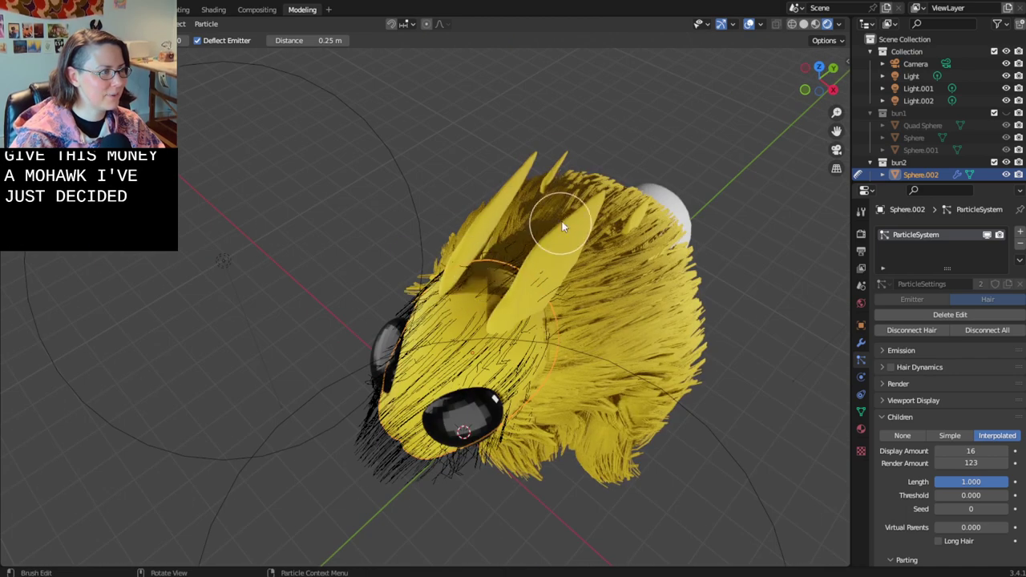
- Puff up the hair on top of the head between the ears to form a mohawk
middle_drag(550, 247, 228, 160)
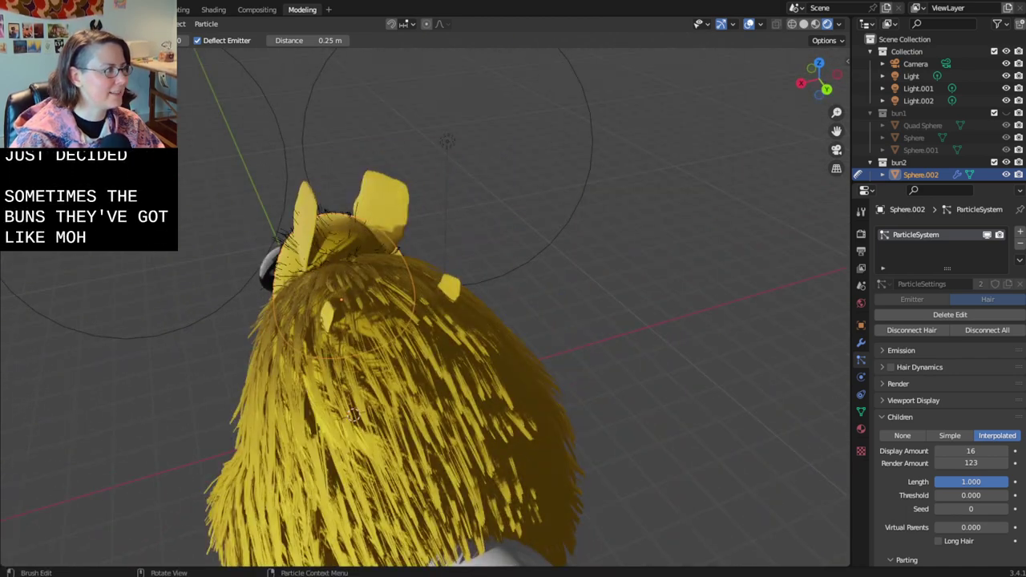
key(shift+space)
key(l)
mouse_move(353, 414)
middle_down()
mouse_move(293, 353)
mouse_move(337, 416)
mouse_move(396, 451)
mouse_move(353, 232)
mouse_move(558, 241)
mouse_move(486, 268)
middle_up()
mouse_move(478, 287)
mouse_down()
mouse_move(492, 237)
mouse_move(462, 274)
mouse_move(483, 270)
mouse_move(472, 265)
mouse_up()
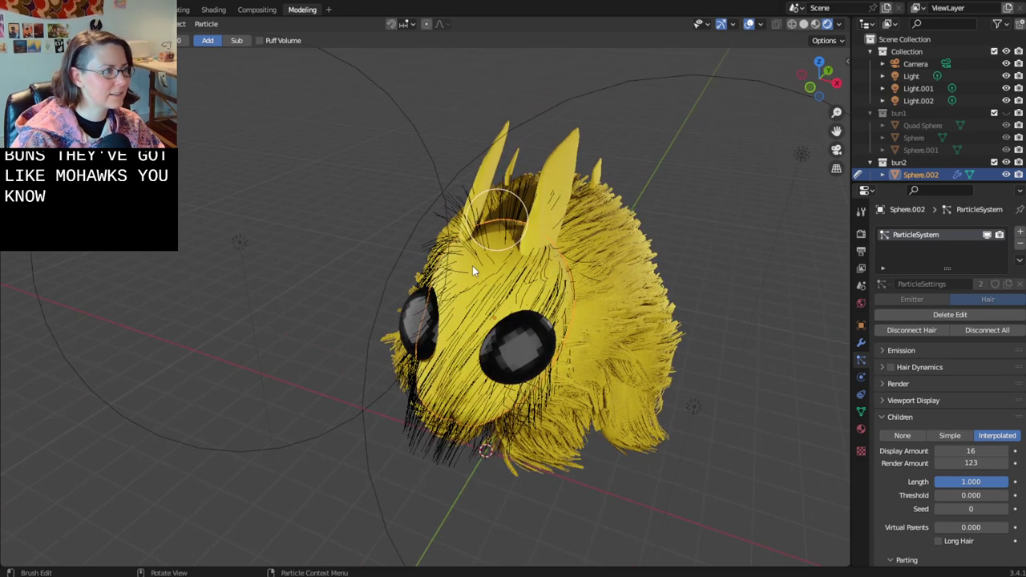
middle_drag(472, 265, 520, 210)
mouse_move(504, 162)
mouse_down()
mouse_move(522, 222)
mouse_move(517, 269)
mouse_up()
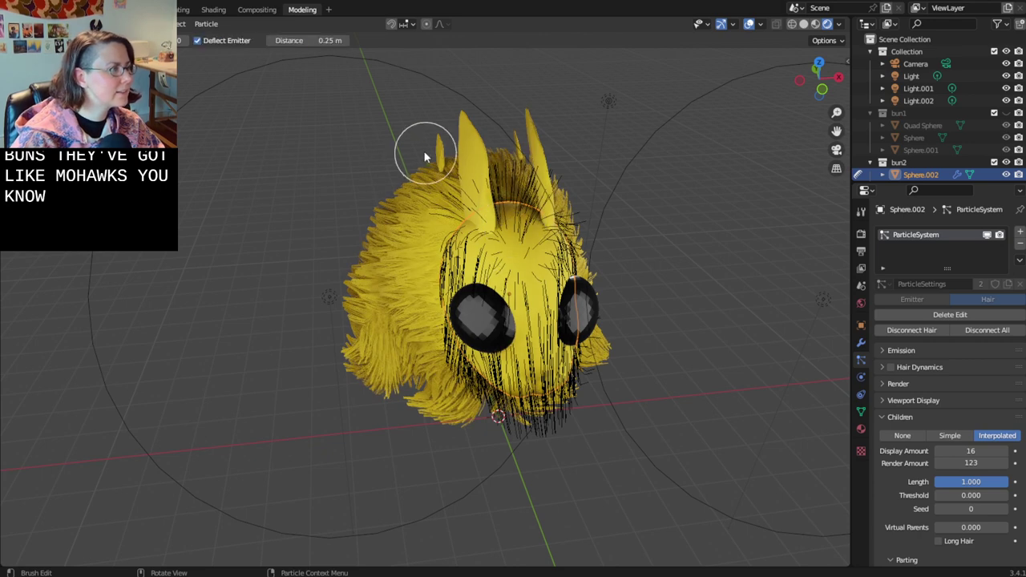
- Comb the hair below both ears down along the sides of the head and around the eyes
drag(455, 177, 432, 321)
middle_drag(437, 226, 462, 273)
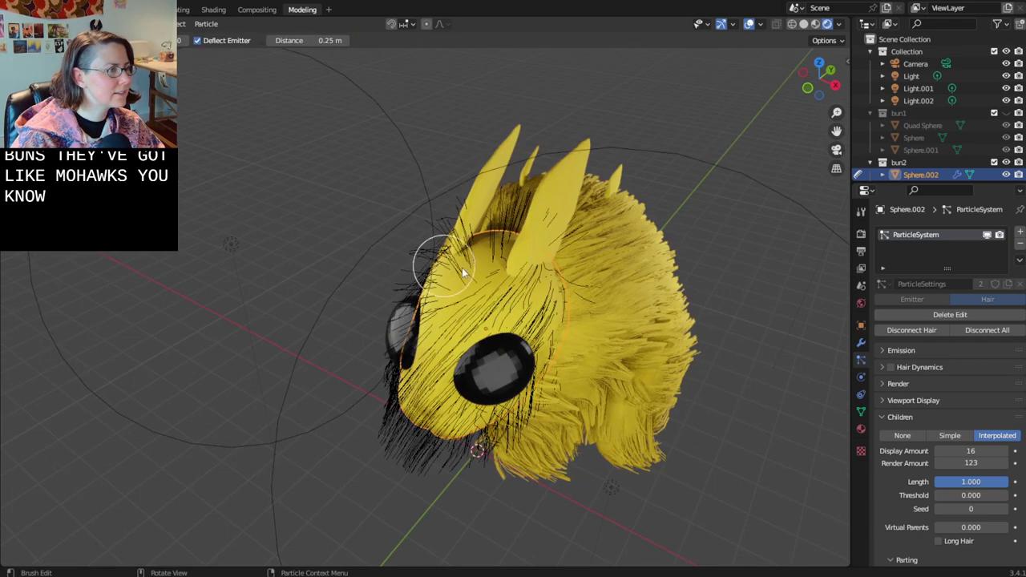
mouse_move(567, 230)
mouse_down()
mouse_move(539, 441)
mouse_move(570, 319)
mouse_move(545, 408)
mouse_up()
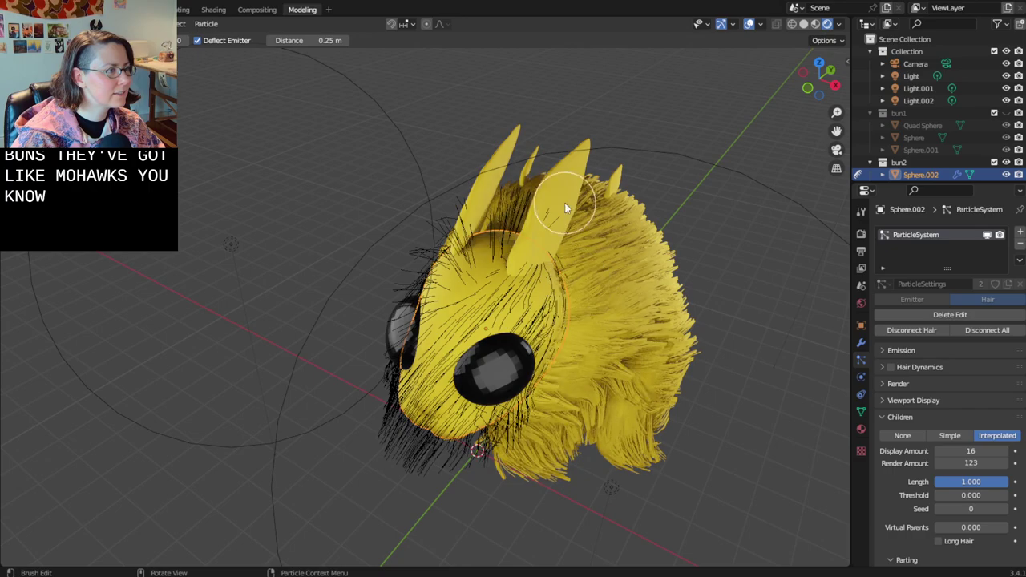
drag(565, 206, 534, 430)
mouse_move(534, 430)
middle_down()
mouse_move(667, 372)
mouse_move(659, 359)
mouse_move(569, 330)
mouse_move(513, 333)
mouse_move(584, 377)
mouse_move(572, 343)
mouse_move(494, 287)
mouse_move(377, 268)
mouse_move(432, 160)
middle_up()
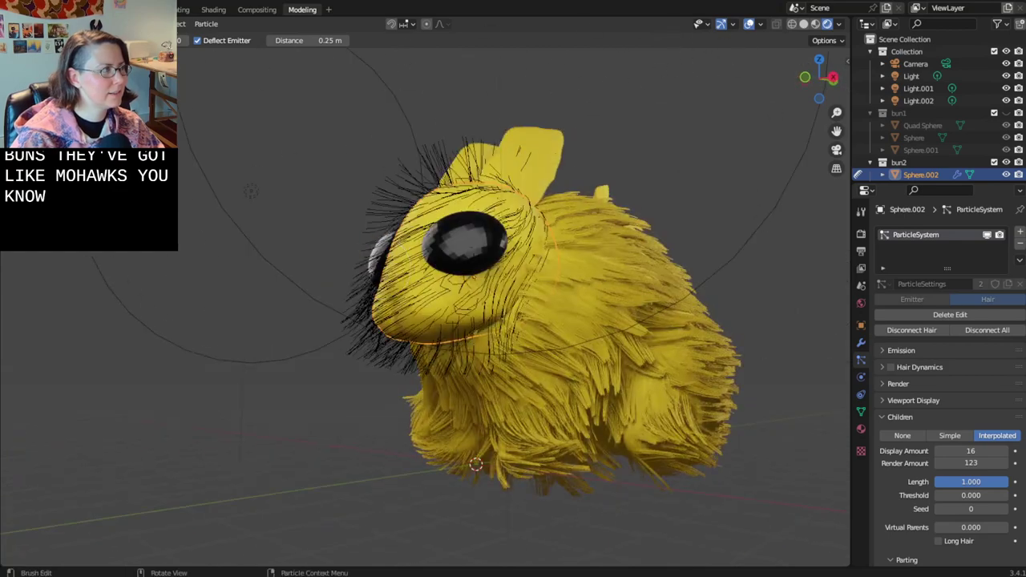
- Return to Object Mode and inspect the groomed fur around the mohawk, eyes and snout
key(ctrl+Tab)
click(184, 391)
middle_drag(184, 392, 548, 443)
scroll(548, 436, up, 2)
middle_drag(601, 421, 588, 398)
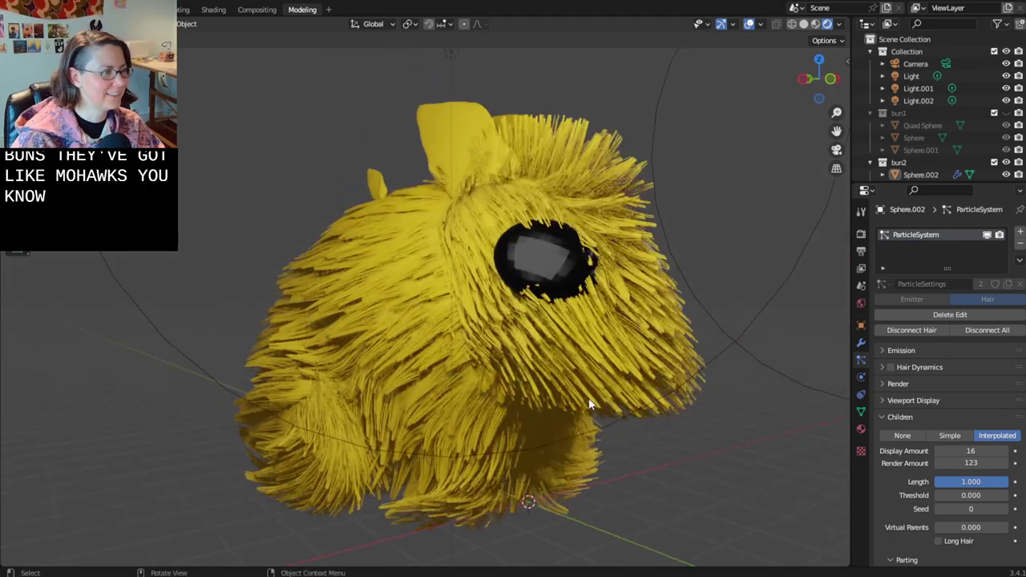
shift+middle_drag(548, 368, 469, 379)
scroll(468, 384, up, 3)
- Check the head's mesh around the eyes and the Emission settings of its particle system
click(541, 394)
key(Tab)
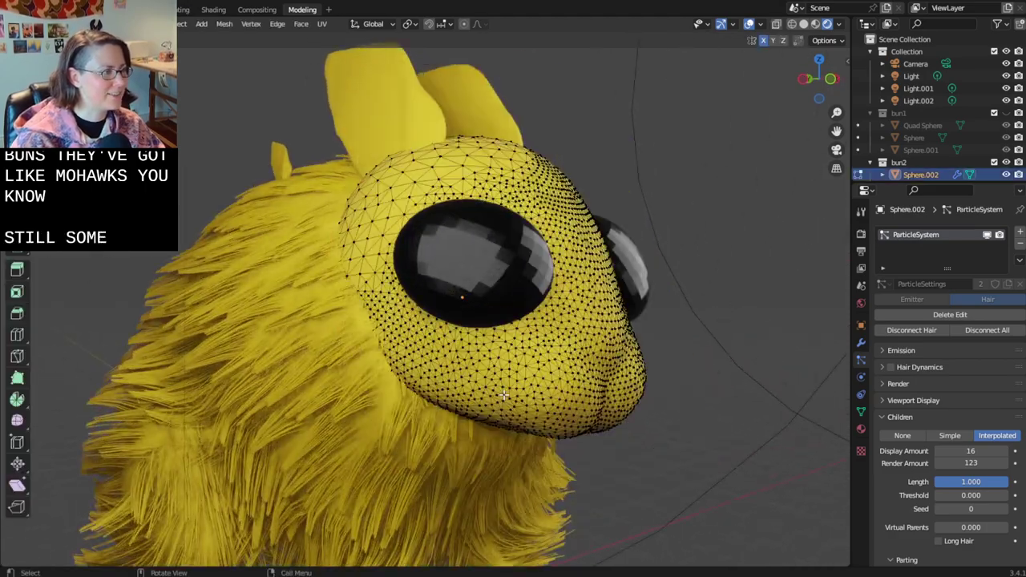
key(Tab)
middle_drag(403, 389, 651, 425)
click(877, 350)
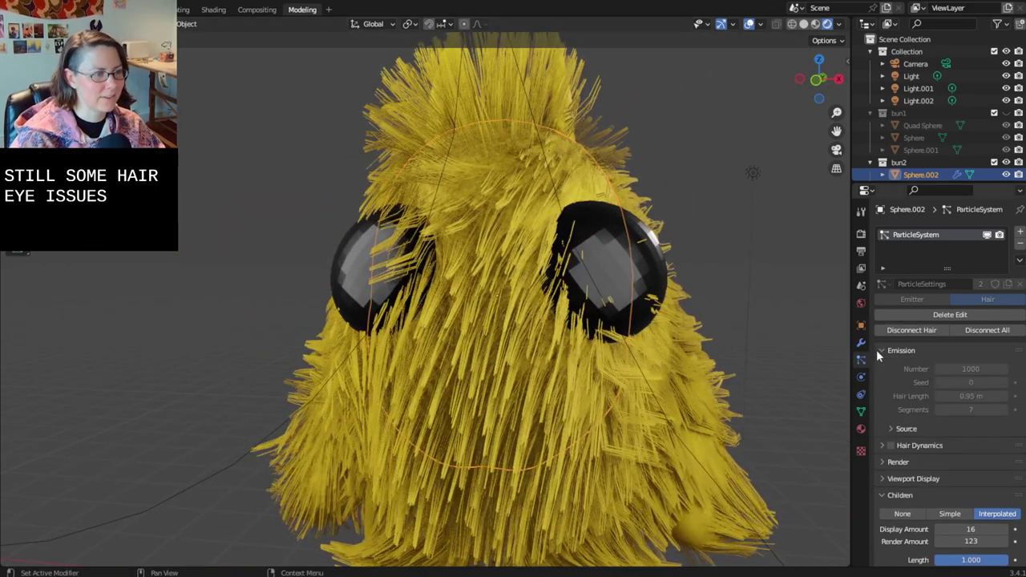
click(879, 350)
- Select the bunny's body and show the Emission settings of its Hairbody particle system
middle_drag(705, 393, 605, 396)
scroll(597, 396, down, 6)
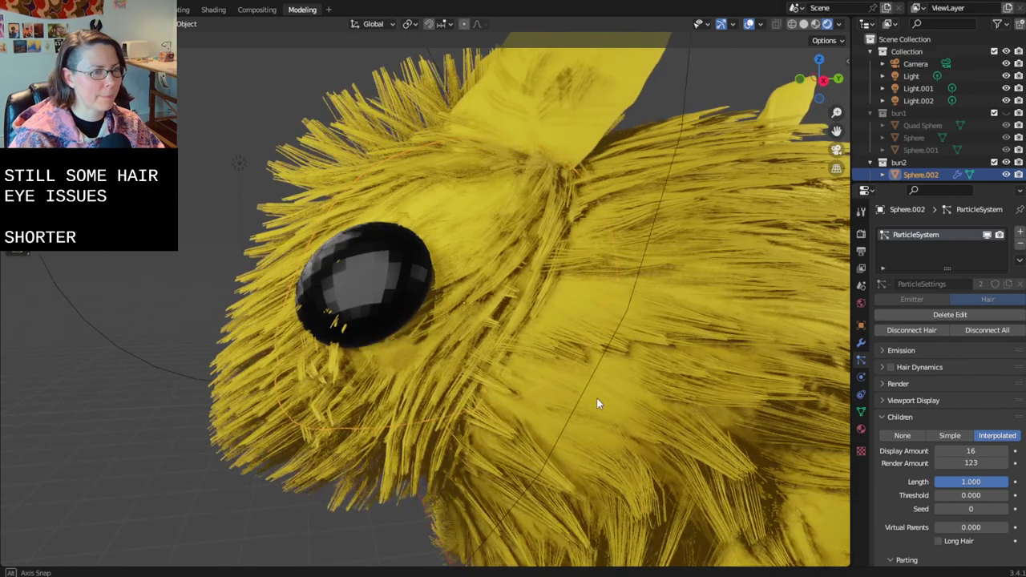
click(650, 393)
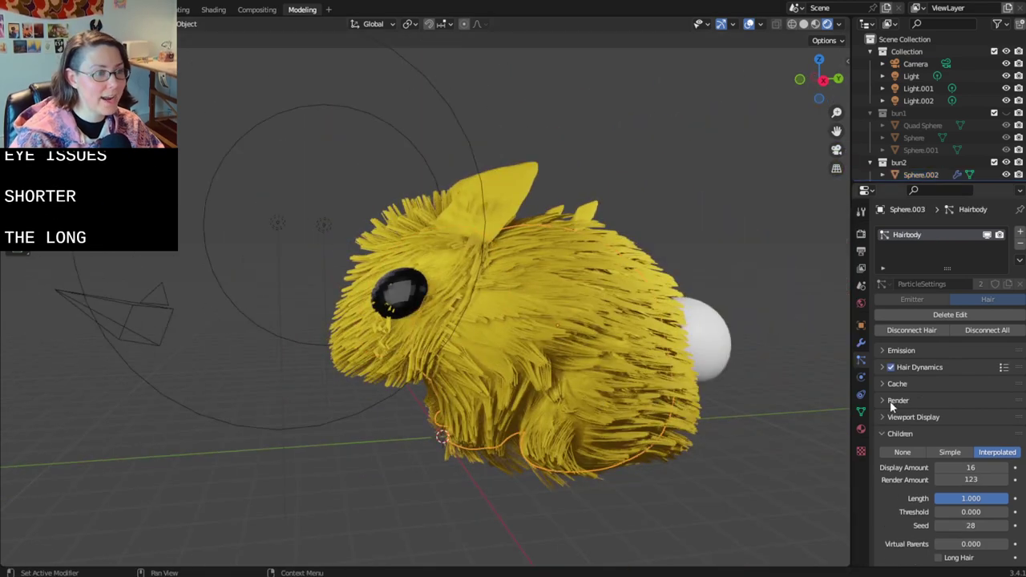
click(877, 352)
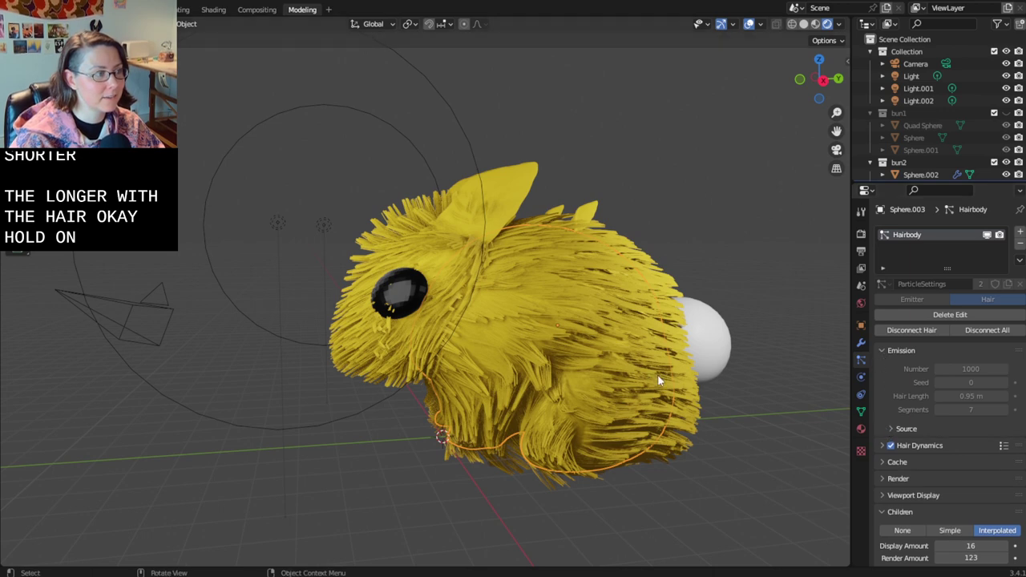
- Select the bunny's body and examine the Hair Dynamics collision settings of its Hairbody particle system
click(906, 350)
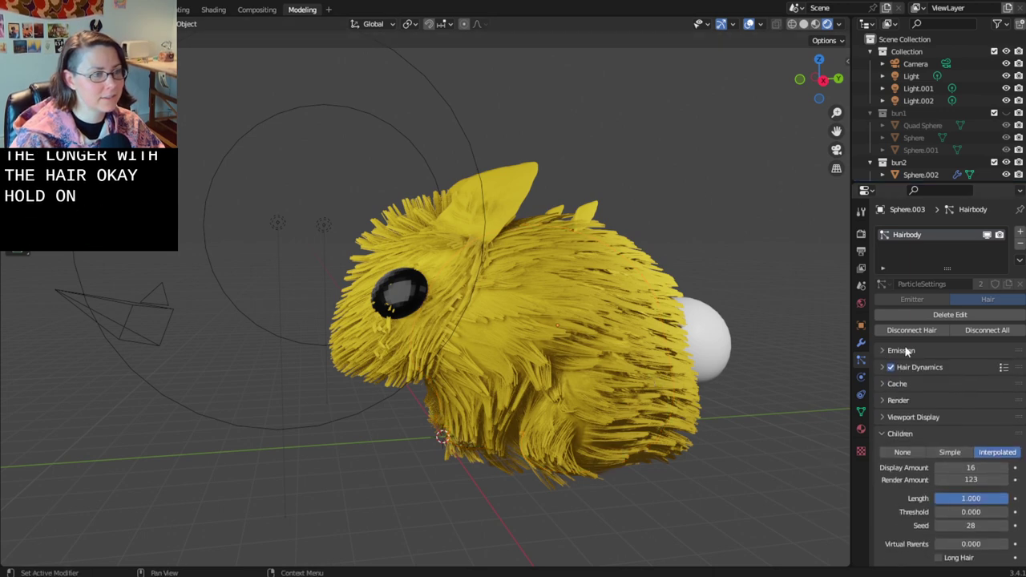
click(905, 350)
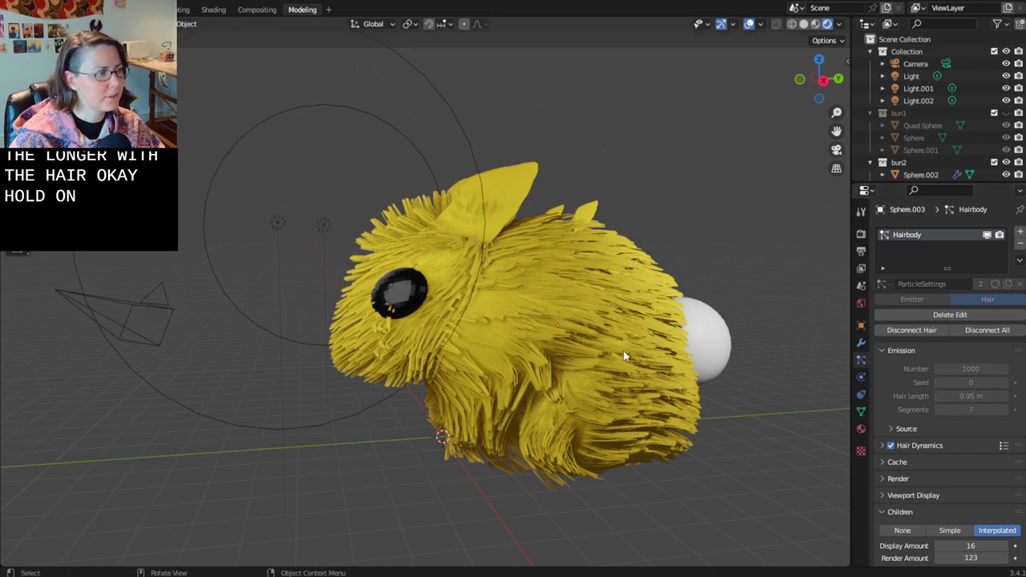
click(383, 254)
click(557, 376)
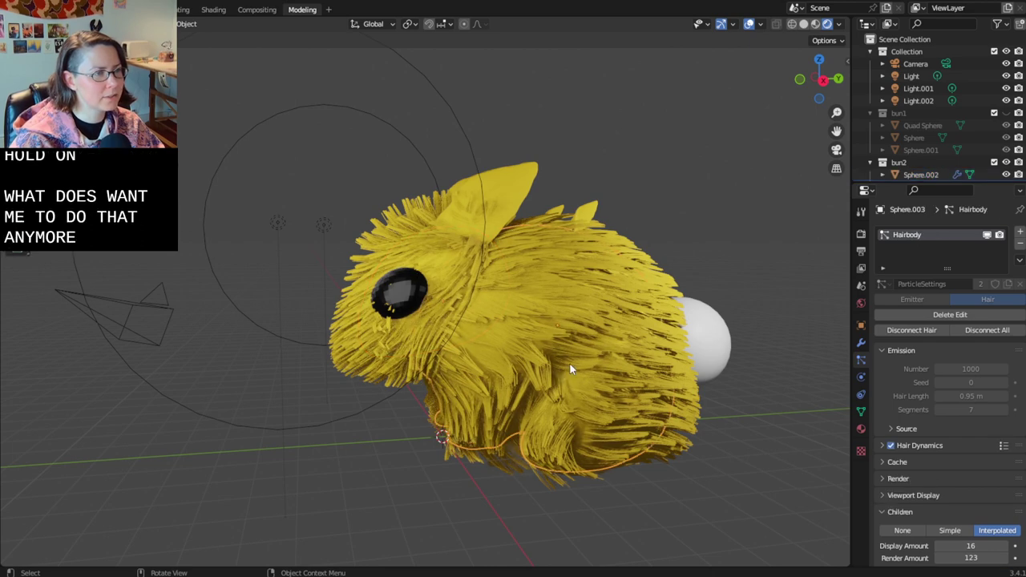
middle_drag(746, 404, 861, 489)
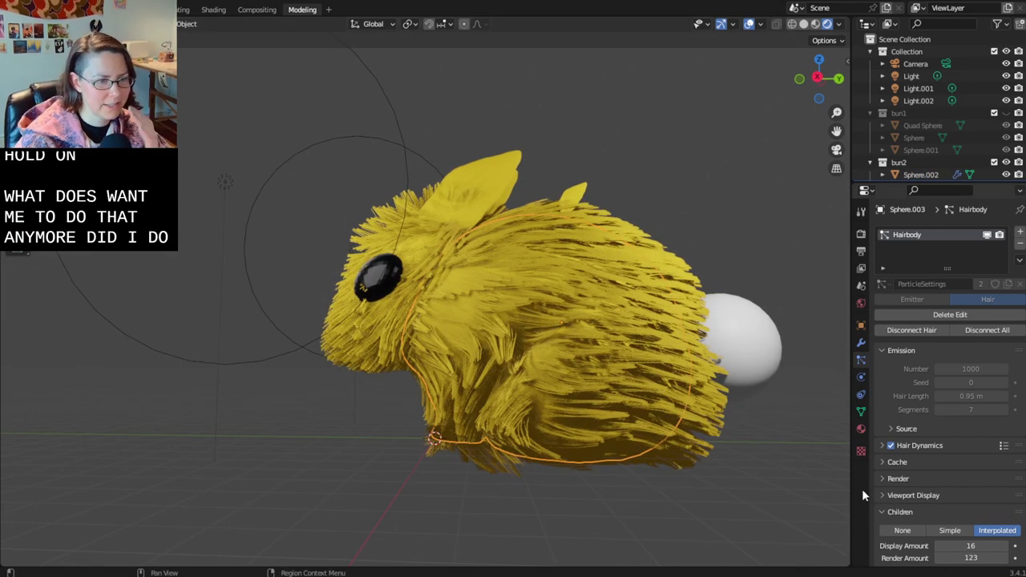
click(881, 445)
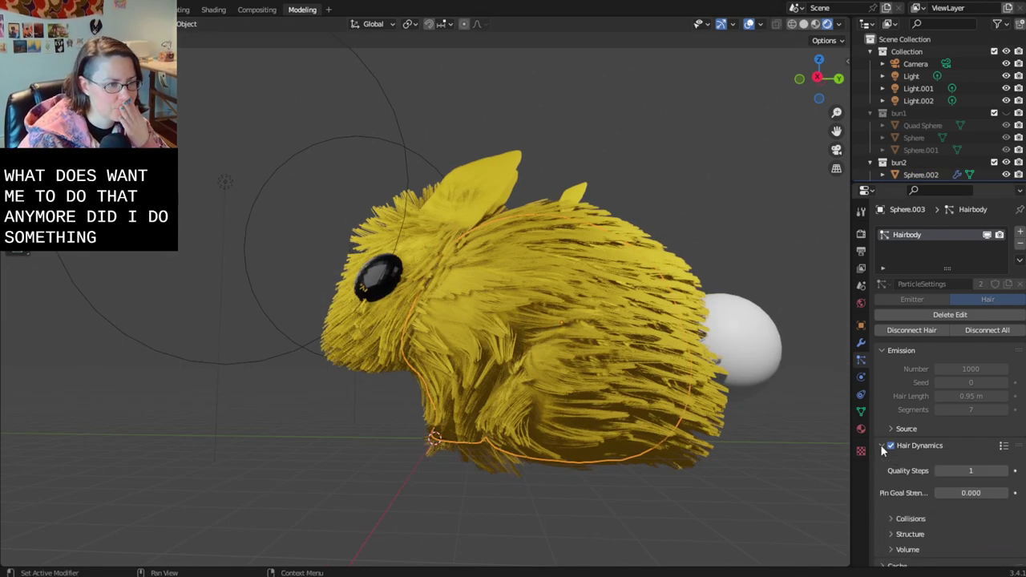
click(889, 518)
scroll(889, 505, down, 3)
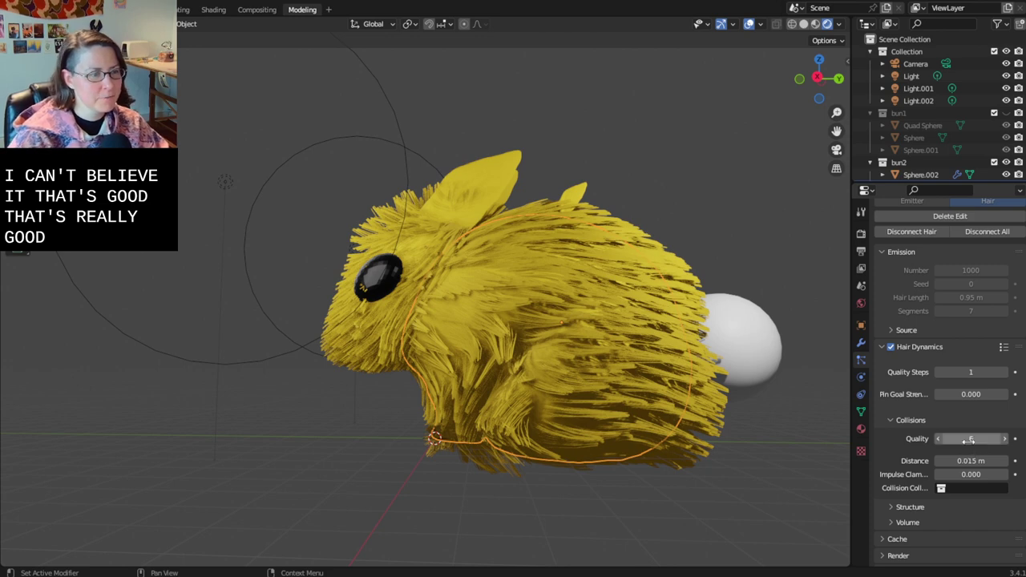
- Try other collision Quality and Distance values for the body hair, restore Quality to 6 and undo the Distance change
mouse_move(968, 443)
mouse_down()
mouse_move(1007, 443)
mouse_move(954, 444)
mouse_up()
click(1003, 440)
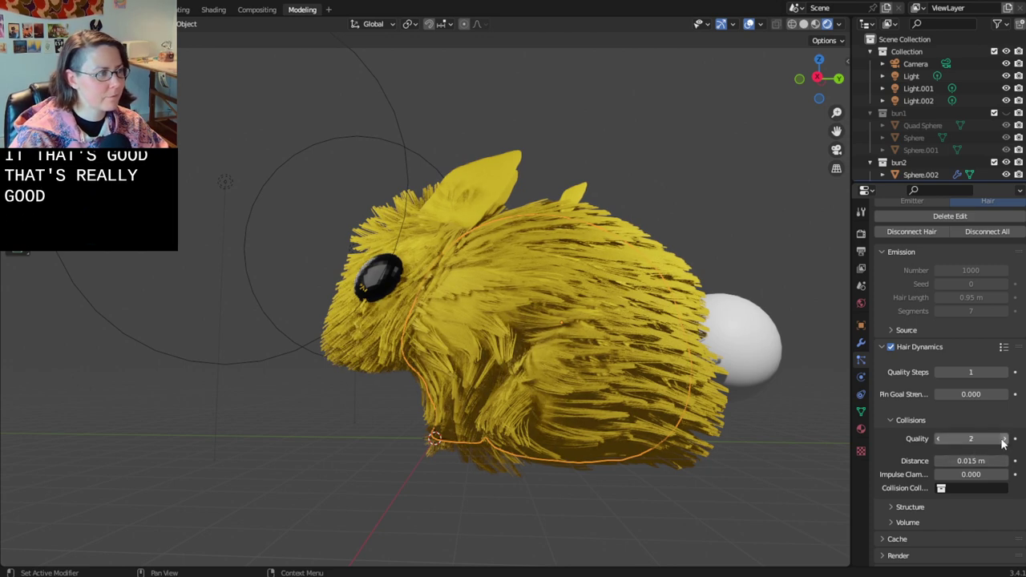
click(1005, 439)
click(1004, 438)
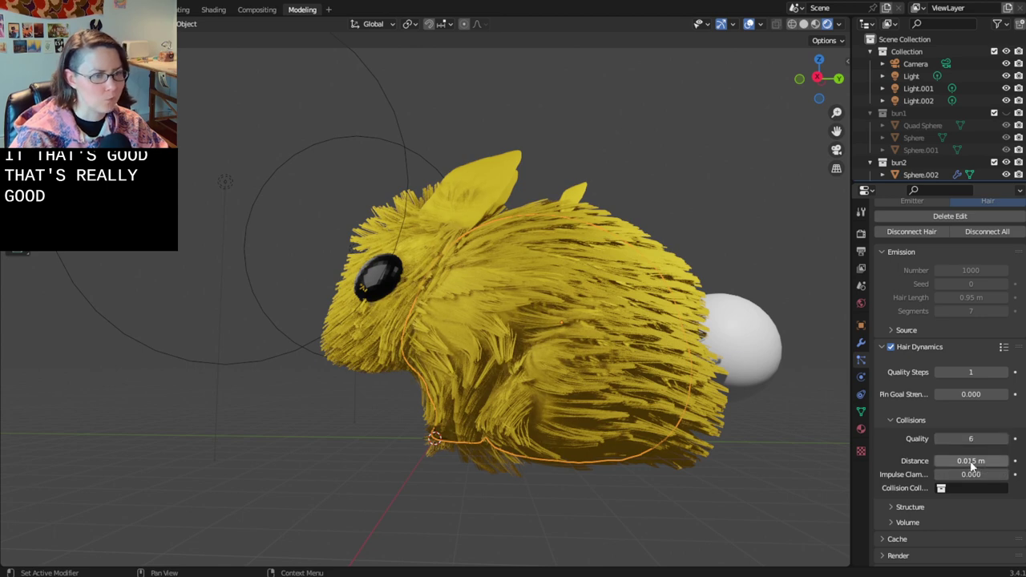
drag(942, 460, 1011, 474)
key(ctrl+z)
- Save the file and select the bunny's head
key(ctrl+s)
middle_drag(704, 496, 635, 457)
middle_drag(456, 357, 322, 341)
click(369, 339)
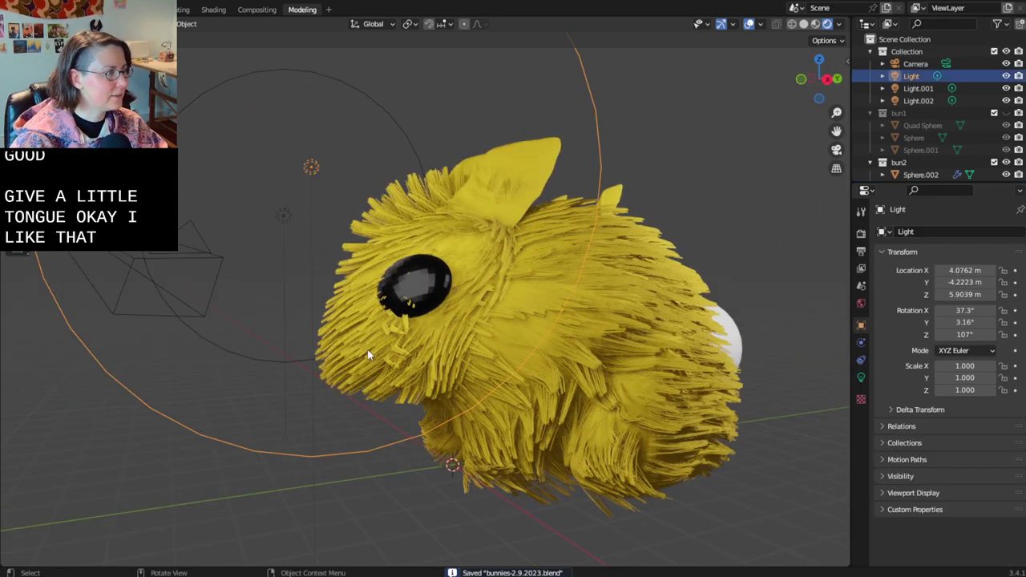
click(400, 356)
scroll(400, 356, up, 2)
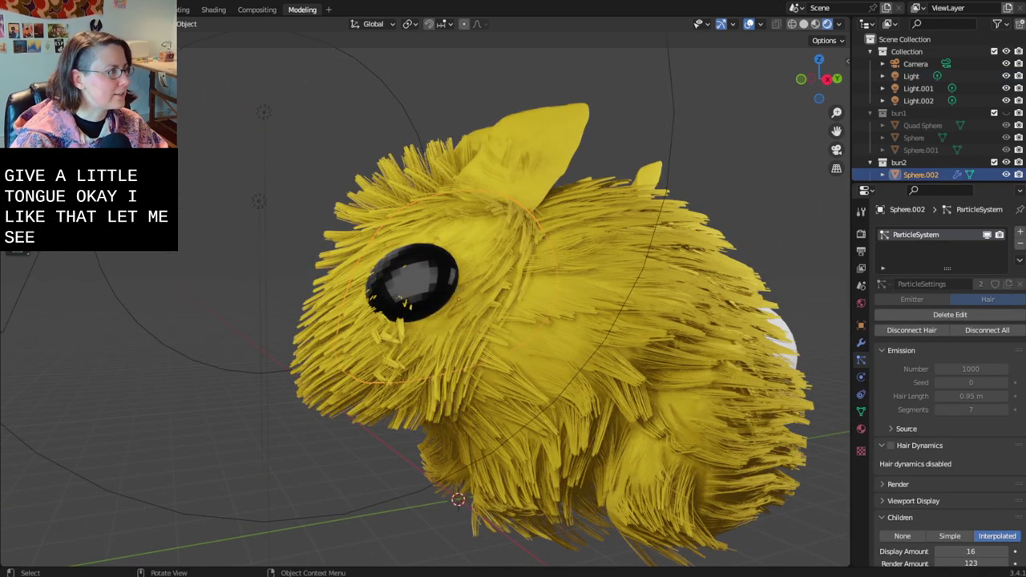
- Cut away the stray hairs around the eyes in Particle Edit mode and check the trimmed fur in Object Mode
key(ctrl+Tab)
scroll(348, 283, up, 2)
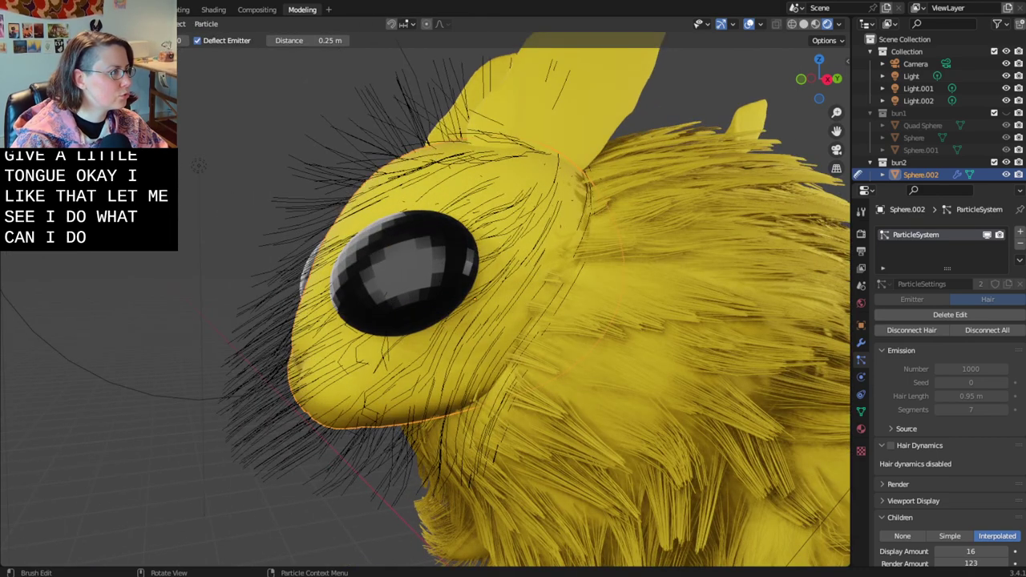
click(16, 230)
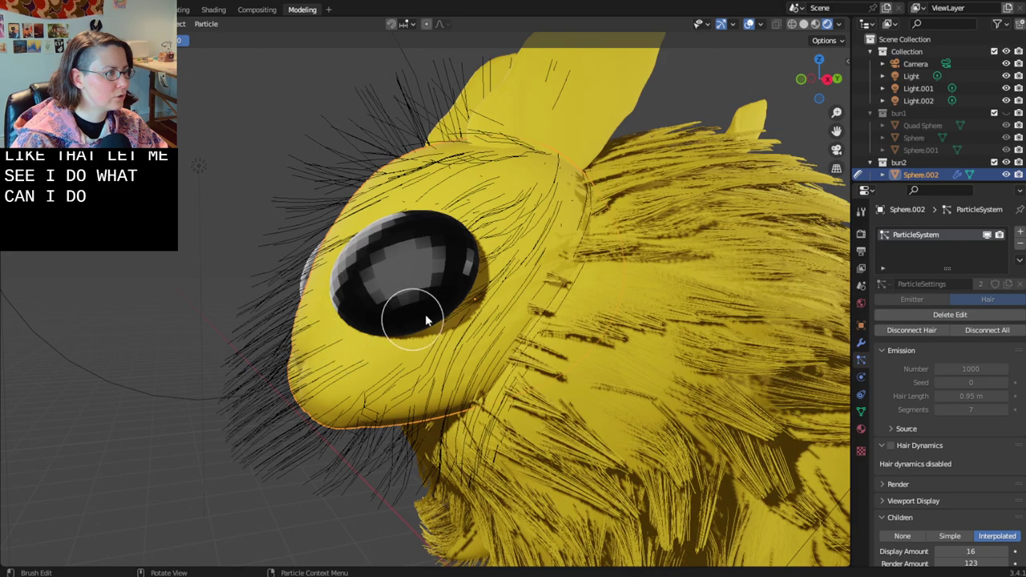
middle_drag(444, 230, 437, 282)
drag(522, 320, 473, 263)
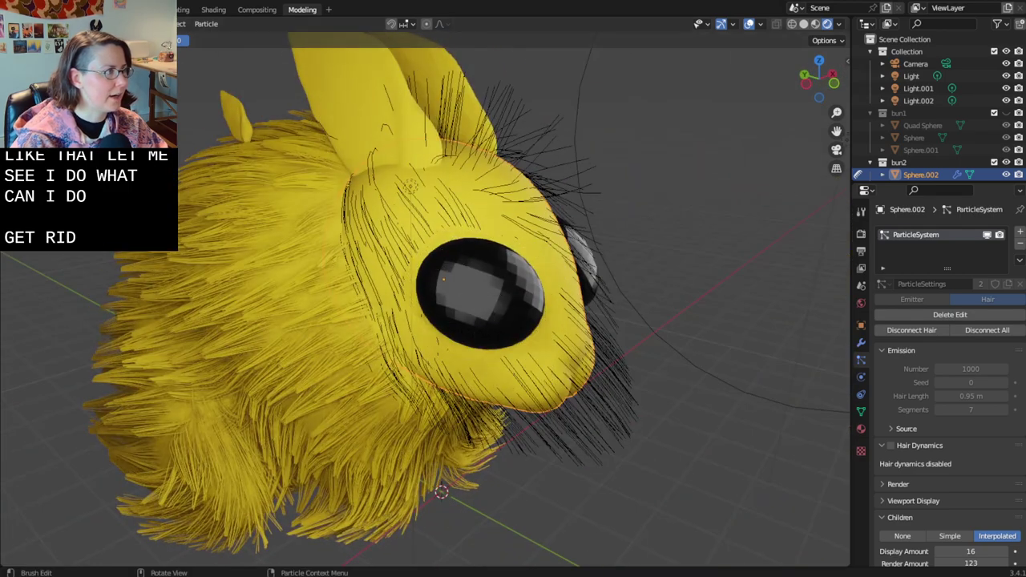
key(ctrl+Tab)
middle_drag(268, 195, 32, 195)
middle_drag(213, 143, 240, 237)
middle_drag(481, 296, 436, 245)
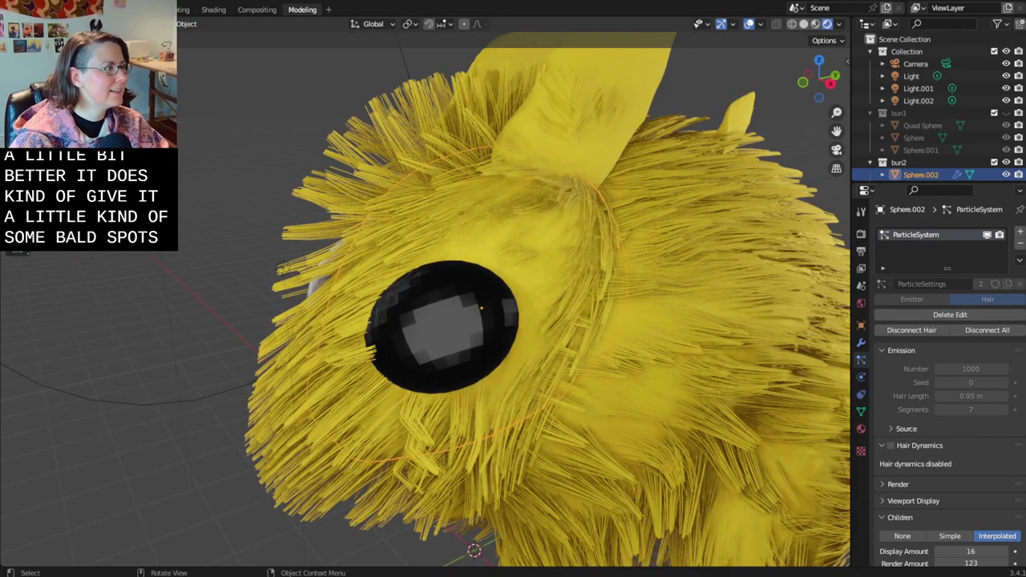
- Return to Particle Edit mode and add new hairs above and behind both eyes with the Add brush
click(56, 113)
middle_drag(526, 231, 535, 274)
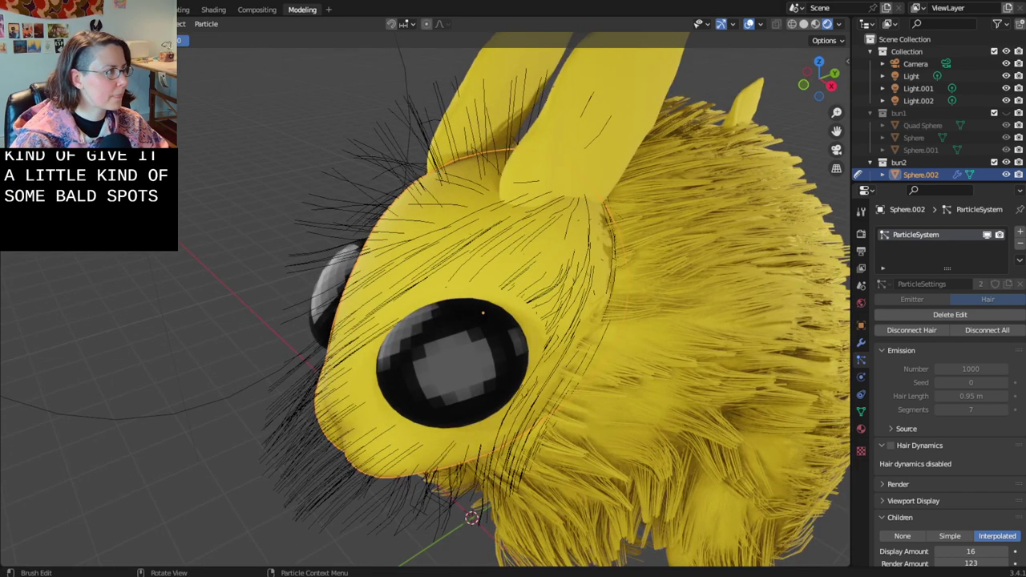
mouse_move(520, 295)
mouse_down()
mouse_move(523, 424)
mouse_move(517, 288)
mouse_move(353, 296)
mouse_up()
mouse_move(353, 296)
middle_down()
mouse_move(477, 319)
mouse_move(463, 295)
middle_up()
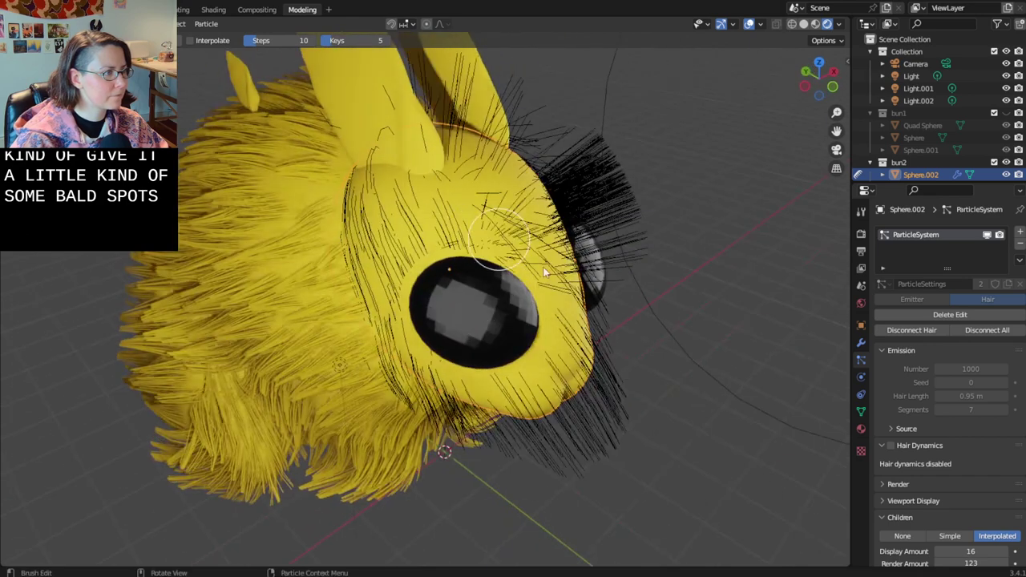
drag(401, 301, 514, 401)
middle_drag(314, 277, 325, 274)
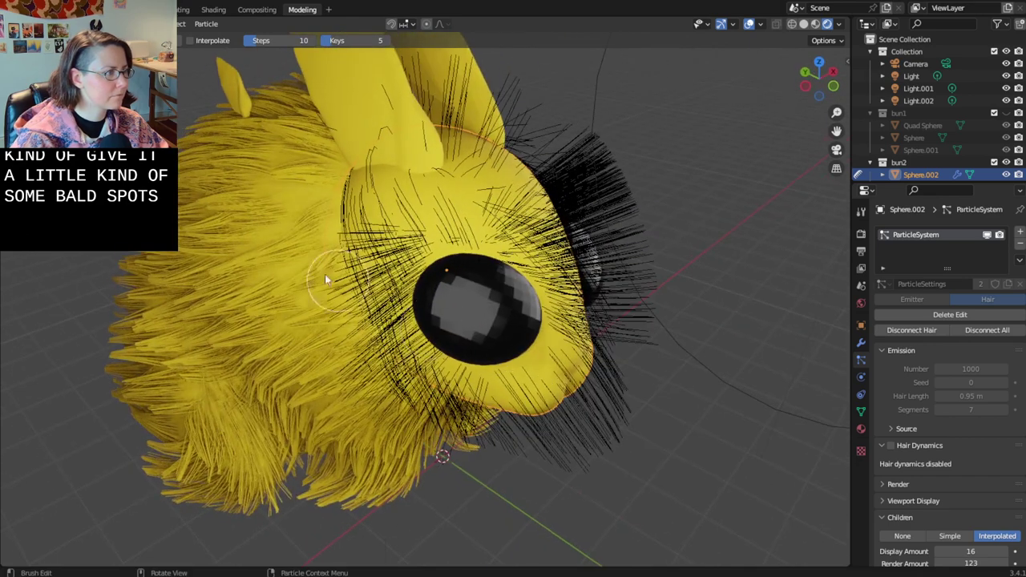
mouse_move(428, 195)
mouse_down()
mouse_move(407, 454)
mouse_move(430, 370)
mouse_up()
- Comb the hair on both sides of the forehead outward over the eyes and down along the face
mouse_move(431, 371)
middle_down()
mouse_move(436, 380)
mouse_move(493, 268)
middle_up()
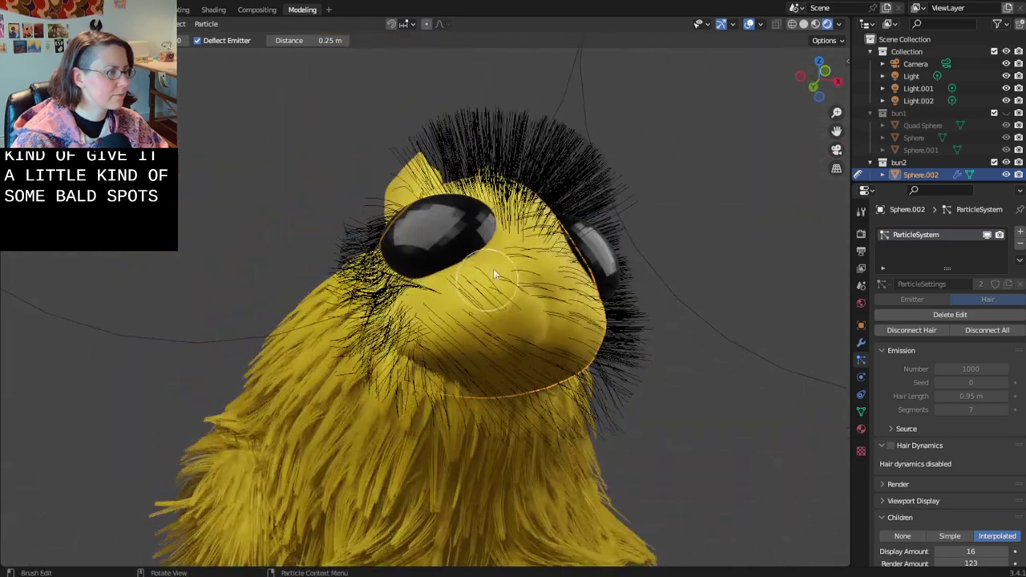
middle_drag(409, 247, 363, 158)
drag(364, 160, 327, 321)
drag(334, 187, 324, 409)
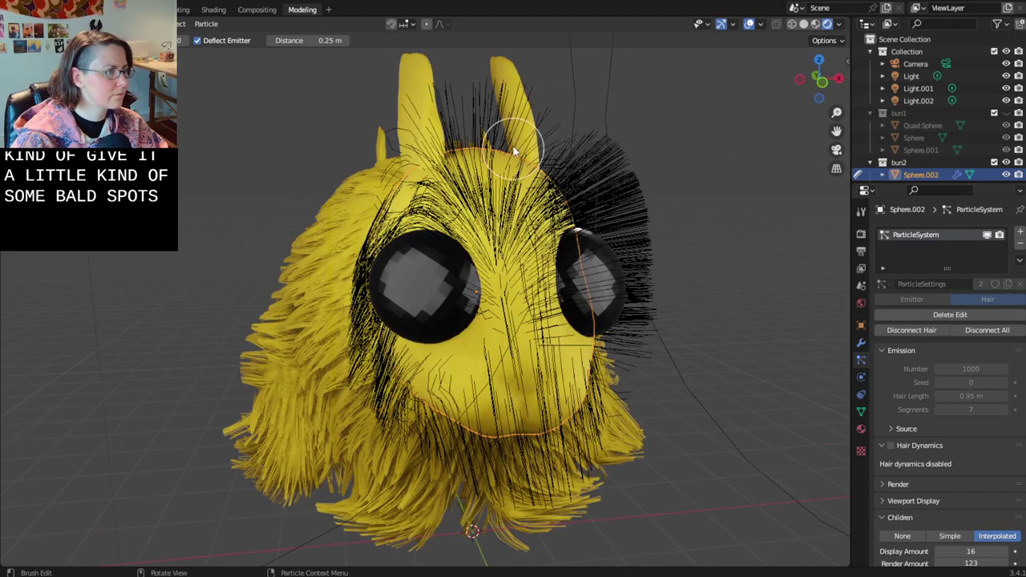
drag(521, 117, 605, 425)
drag(595, 159, 618, 451)
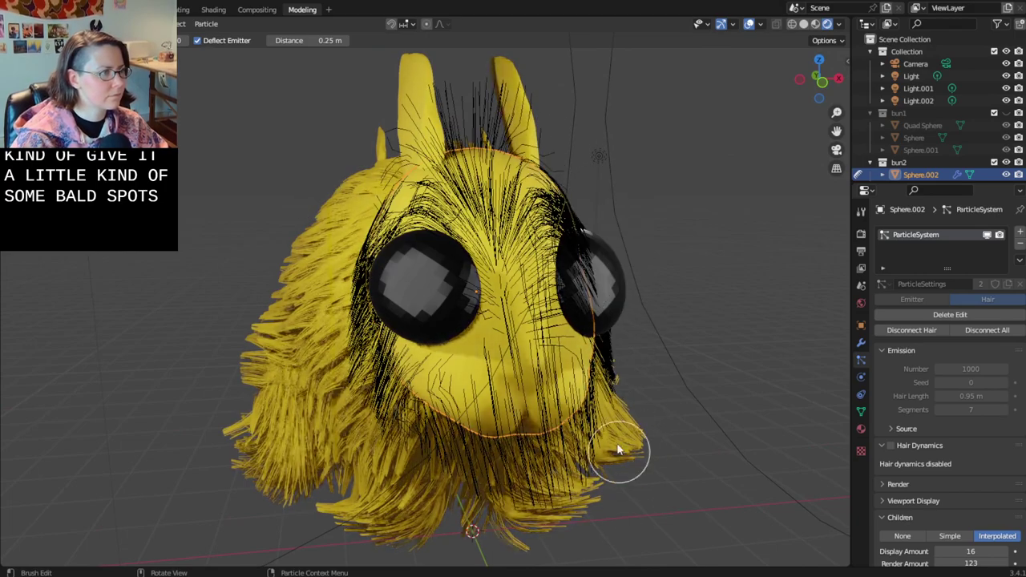
mouse_move(670, 431)
middle_down()
mouse_move(657, 397)
mouse_move(650, 432)
middle_up()
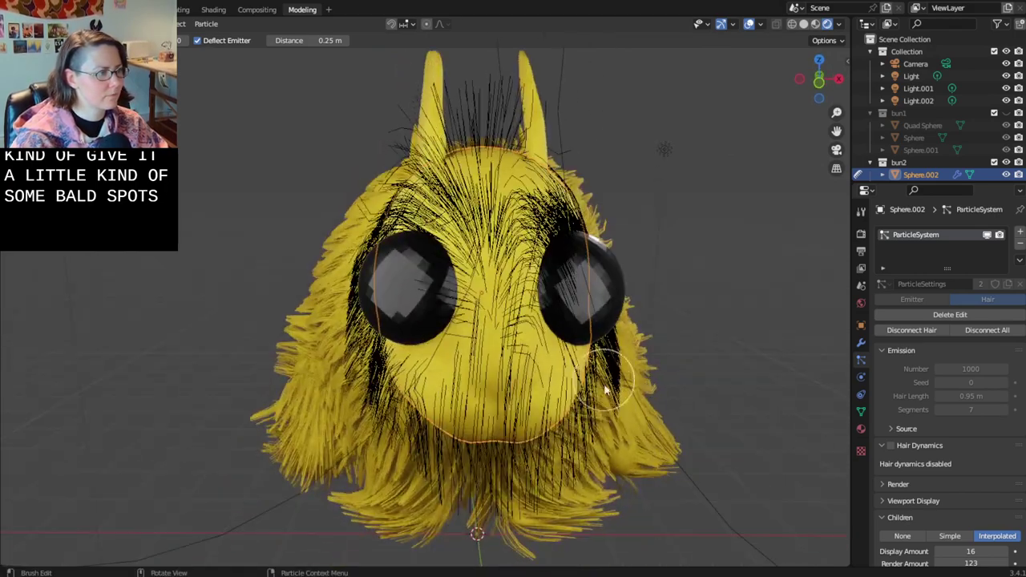
- Comb the hair behind and below each eye down toward the cheeks
middle_drag(652, 393, 461, 389)
mouse_move(378, 277)
mouse_down()
mouse_move(309, 417)
mouse_move(348, 431)
mouse_up()
middle_drag(348, 431, 590, 334)
drag(590, 335, 569, 424)
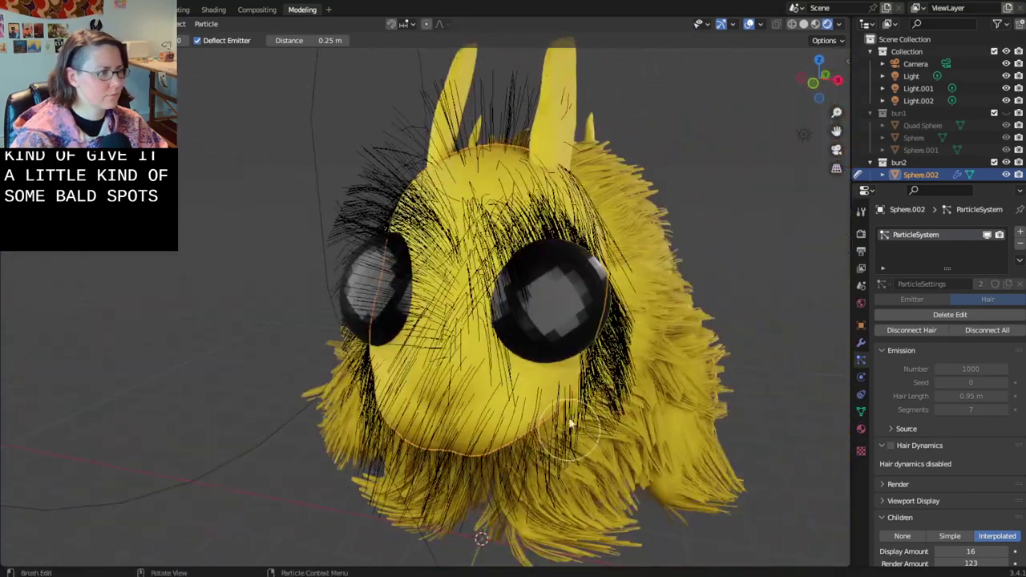
middle_drag(561, 371, 625, 370)
drag(387, 321, 414, 465)
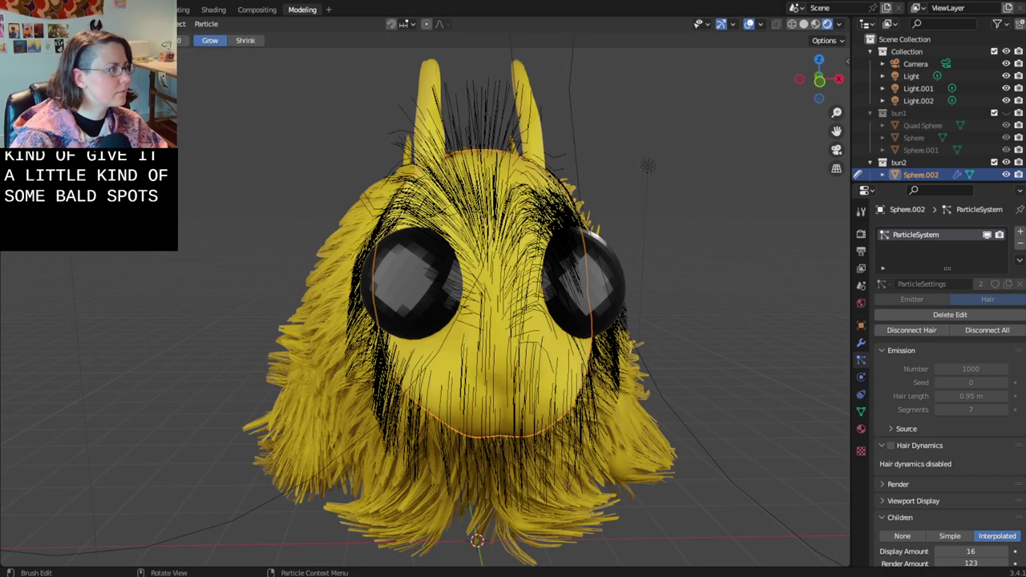
- Grow the hair on the cheeks and around the eyes with the Length brush, and puff the hair above the left eye
mouse_move(380, 379)
mouse_down()
mouse_move(420, 410)
mouse_move(449, 472)
mouse_up()
middle_drag(489, 273, 435, 298)
drag(472, 344, 564, 481)
drag(605, 264, 580, 396)
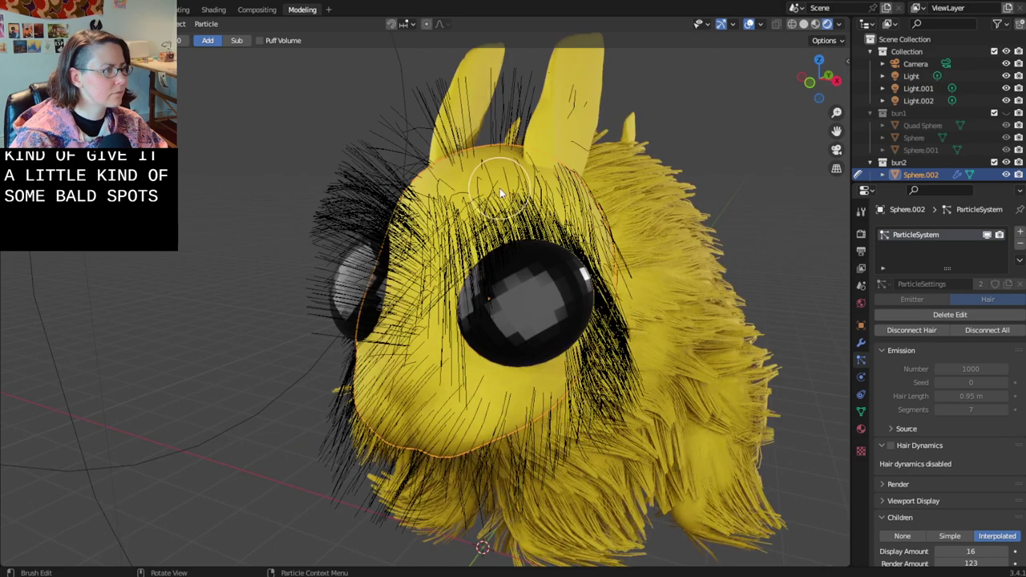
drag(499, 188, 460, 229)
- Comb the hair above and behind the bunny's right eye around the eyeball and down to the cheek
mouse_move(472, 231)
middle_down()
mouse_move(561, 250)
mouse_move(577, 240)
middle_up()
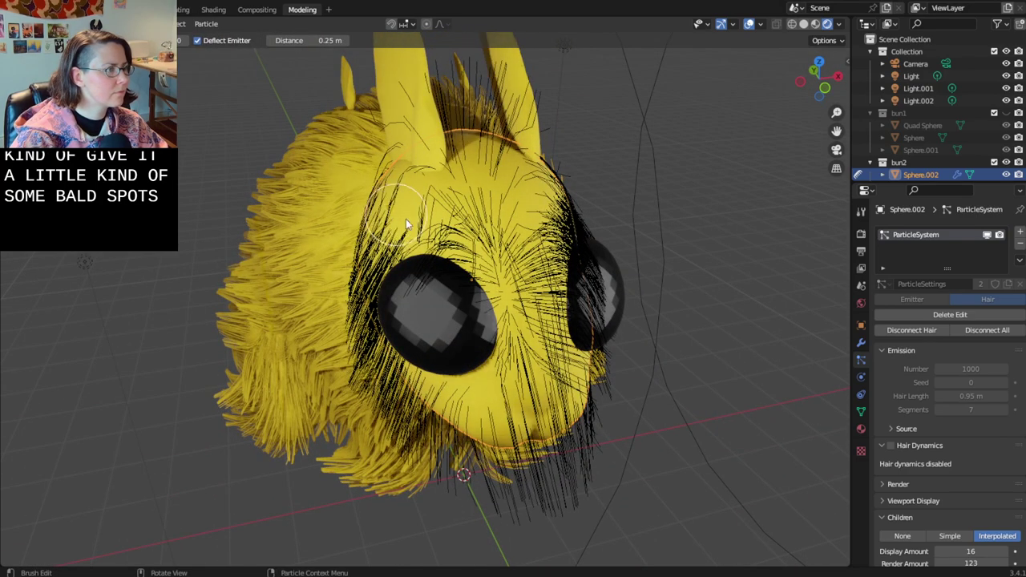
mouse_move(405, 219)
mouse_down()
mouse_move(522, 363)
mouse_move(539, 408)
mouse_up()
drag(406, 288, 515, 398)
middle_drag(515, 398, 490, 314)
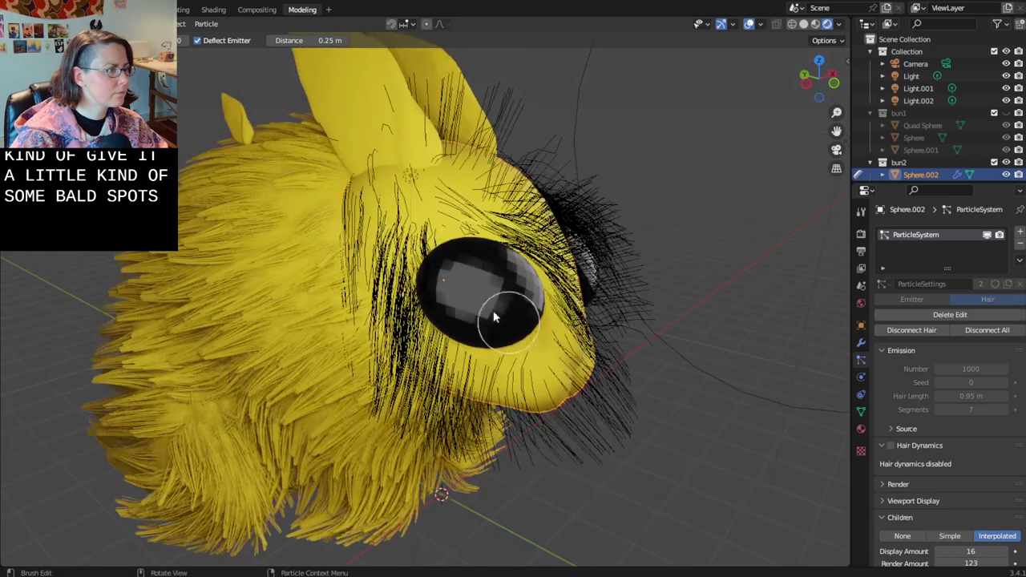
mouse_move(490, 314)
mouse_down()
mouse_move(412, 286)
mouse_move(424, 390)
mouse_move(399, 323)
mouse_move(420, 392)
mouse_up()
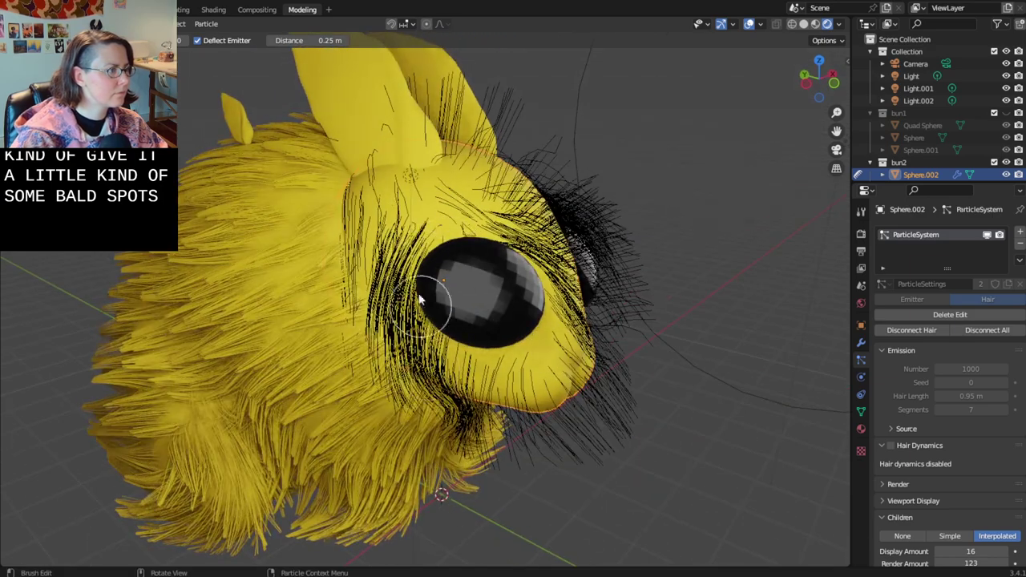
mouse_move(432, 246)
mouse_down()
mouse_move(518, 266)
mouse_move(561, 406)
mouse_up()
- Comb the hair above the bunny's left eye forward to the snout and the hair behind it down to the cheek
mouse_move(561, 405)
middle_down()
mouse_move(440, 388)
mouse_move(470, 310)
middle_up()
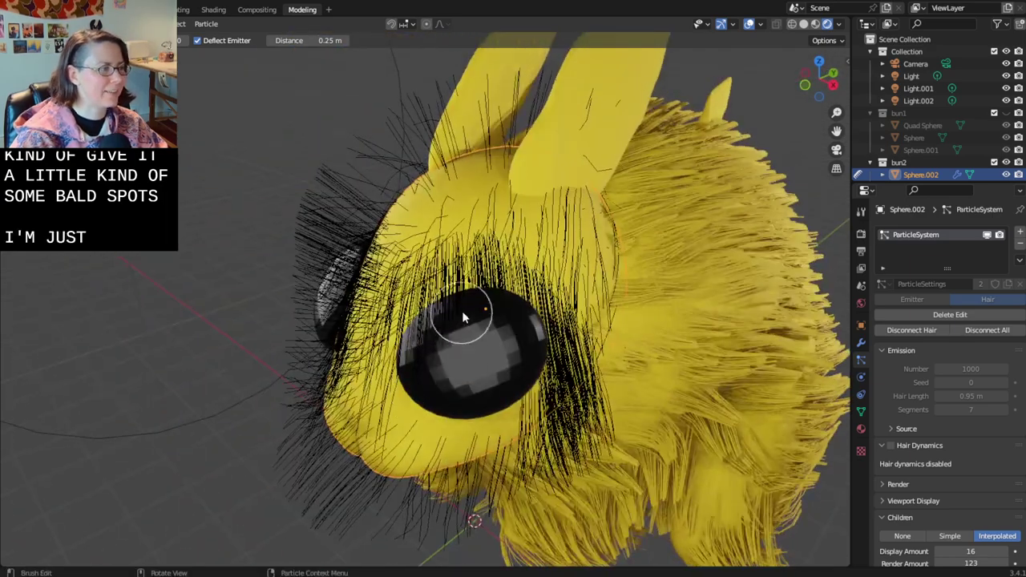
mouse_move(470, 309)
mouse_down()
mouse_move(486, 297)
mouse_move(348, 476)
mouse_up()
middle_drag(348, 476, 496, 302)
drag(495, 298, 387, 489)
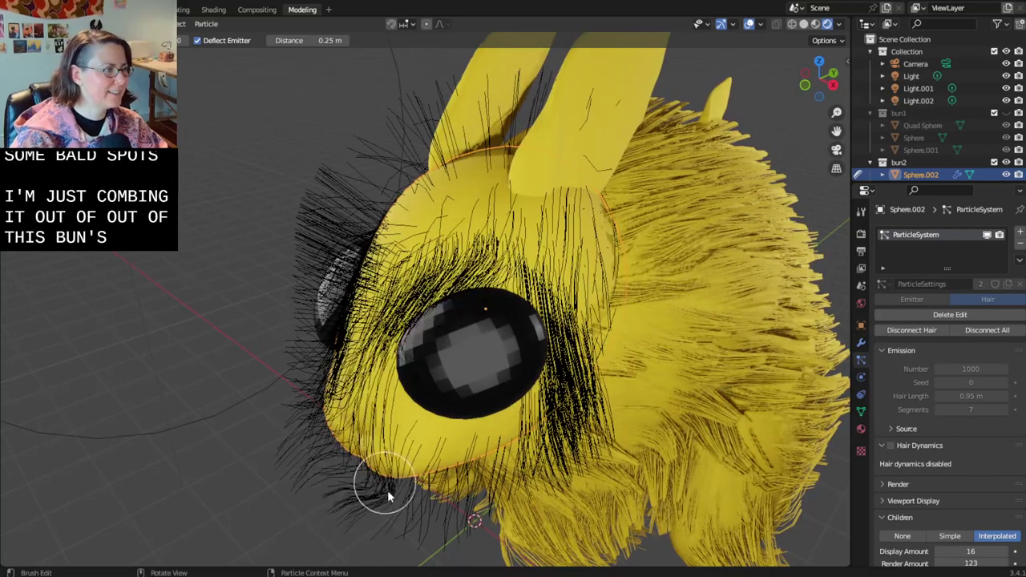
drag(489, 292, 379, 430)
drag(523, 286, 521, 457)
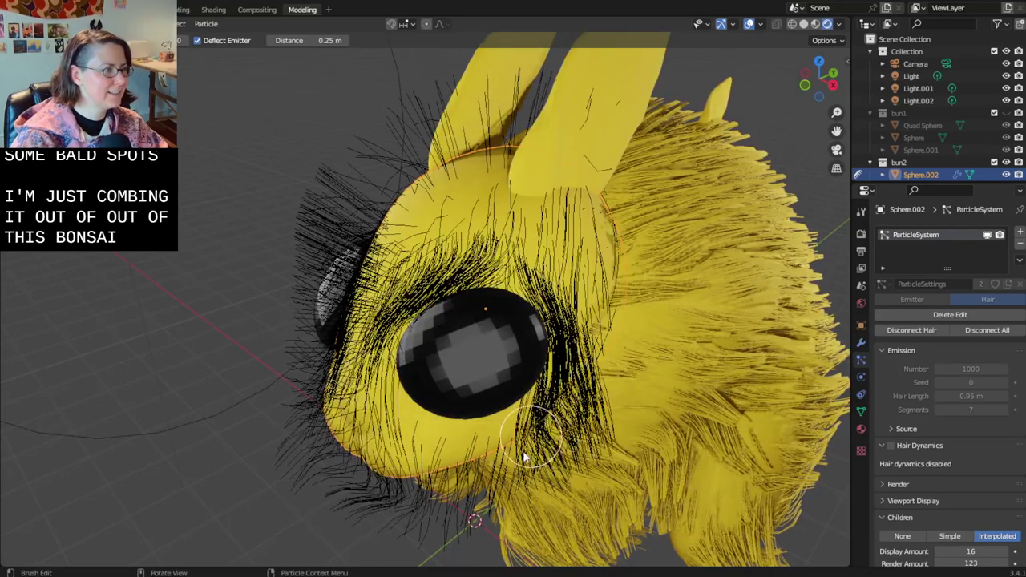
middle_drag(521, 457, 513, 401)
mouse_move(497, 232)
mouse_down()
mouse_move(445, 391)
mouse_move(584, 352)
mouse_move(591, 420)
mouse_move(563, 418)
mouse_move(524, 517)
mouse_up()
- Puff up the hair around both eyes and along the snout with the Puff brush set to Add
middle_drag(524, 516, 469, 423)
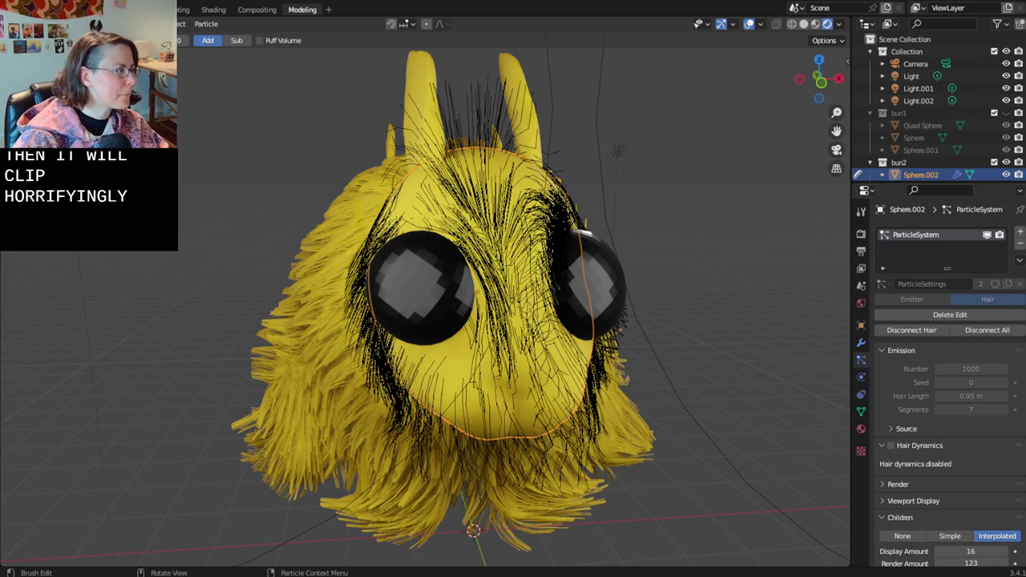
middle_drag(301, 290, 346, 300)
mouse_move(406, 315)
mouse_down()
mouse_move(438, 424)
mouse_move(348, 263)
mouse_up()
middle_drag(348, 265, 617, 321)
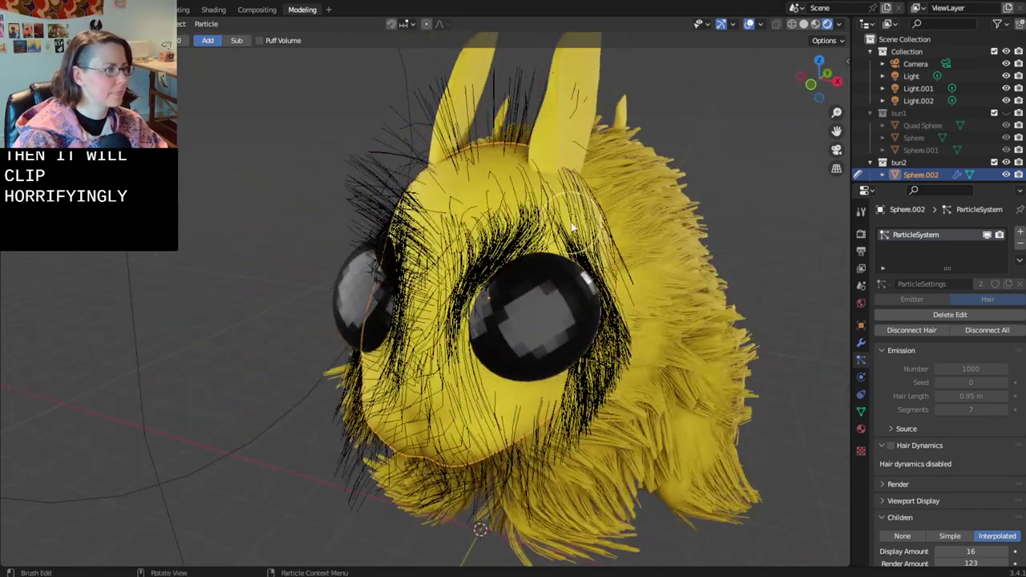
drag(621, 325, 574, 445)
mouse_move(492, 245)
mouse_down()
mouse_move(454, 313)
mouse_move(427, 399)
mouse_up()
middle_drag(426, 399, 536, 407)
drag(505, 278, 505, 392)
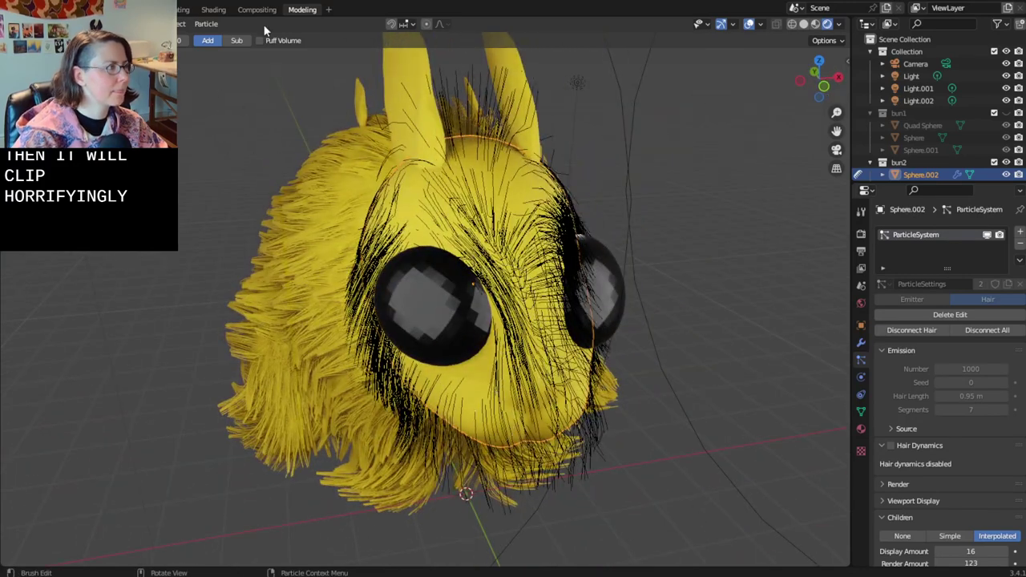
- Inspect the puffed fur around the eye in Object Mode and return to Particle Edit mode
click(56, 40)
middle_drag(71, 350, 826, 309)
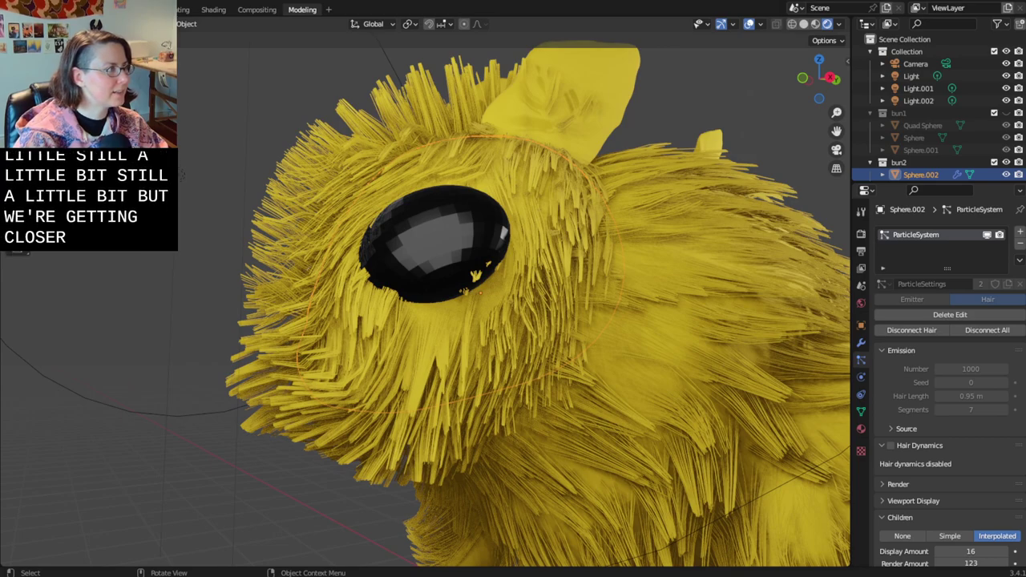
key(Tab)
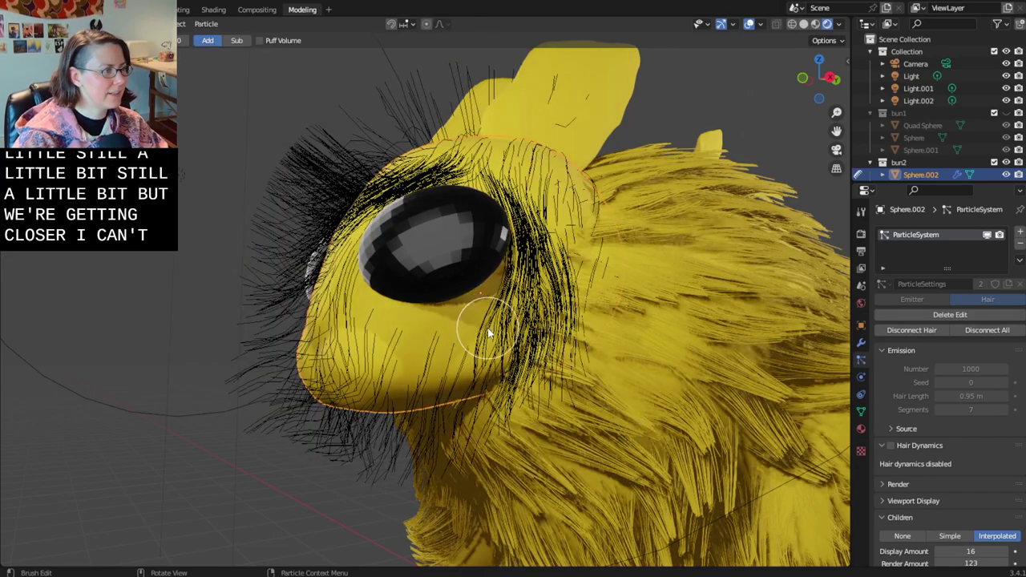
- Comb the hair behind the bunny's right eye back from the eyeball toward the cheek
mouse_move(487, 286)
middle_down()
mouse_move(599, 321)
mouse_move(487, 299)
mouse_move(477, 285)
mouse_move(492, 270)
mouse_move(462, 295)
mouse_move(473, 286)
middle_up()
scroll(474, 286, up, 4)
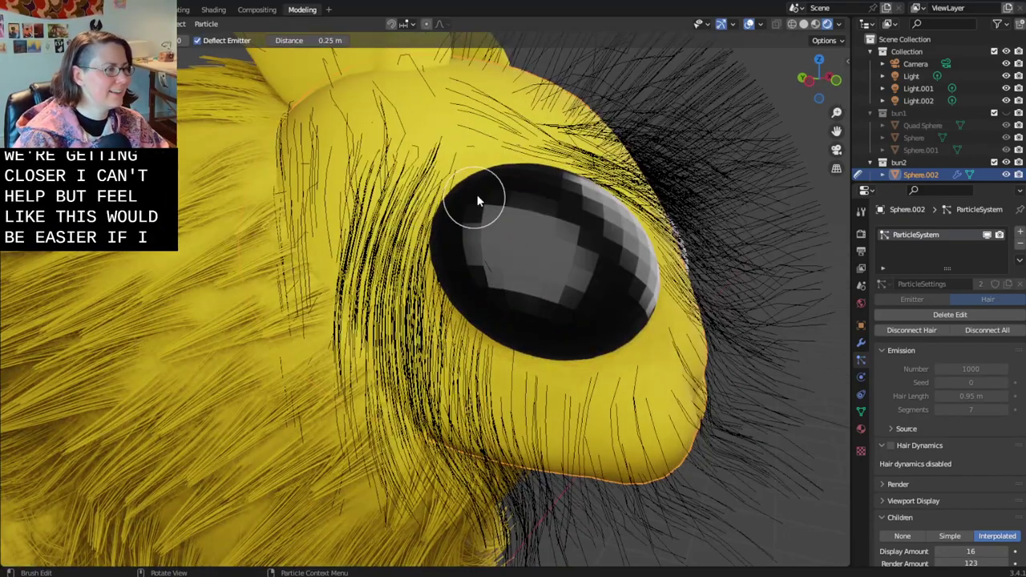
mouse_move(449, 305)
mouse_down()
mouse_move(443, 380)
mouse_move(435, 308)
mouse_up()
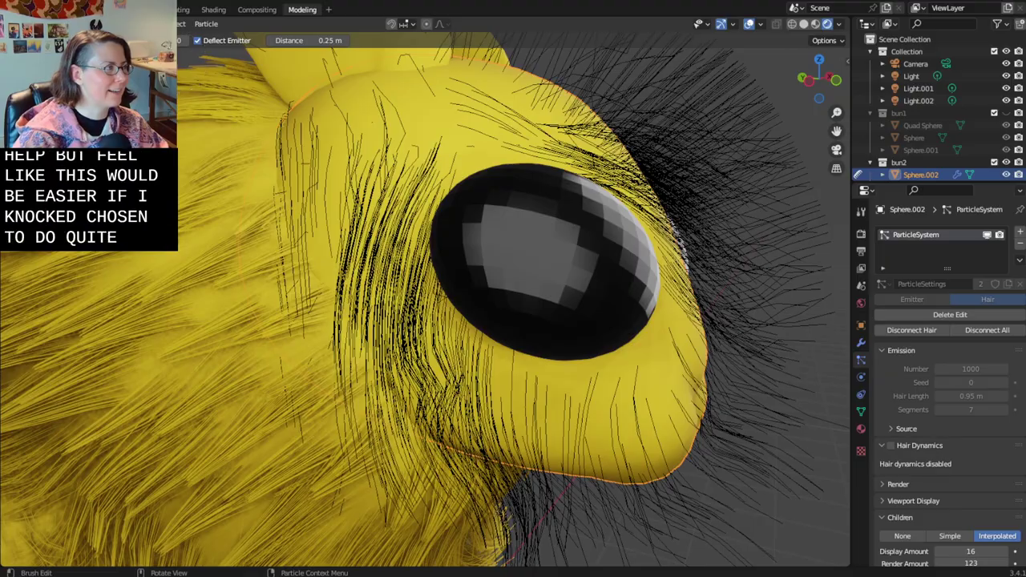
click(48, 41)
- Inspect the combed face fur in Object Mode and save the file
middle_drag(345, 272, 398, 295)
scroll(481, 321, down, 2)
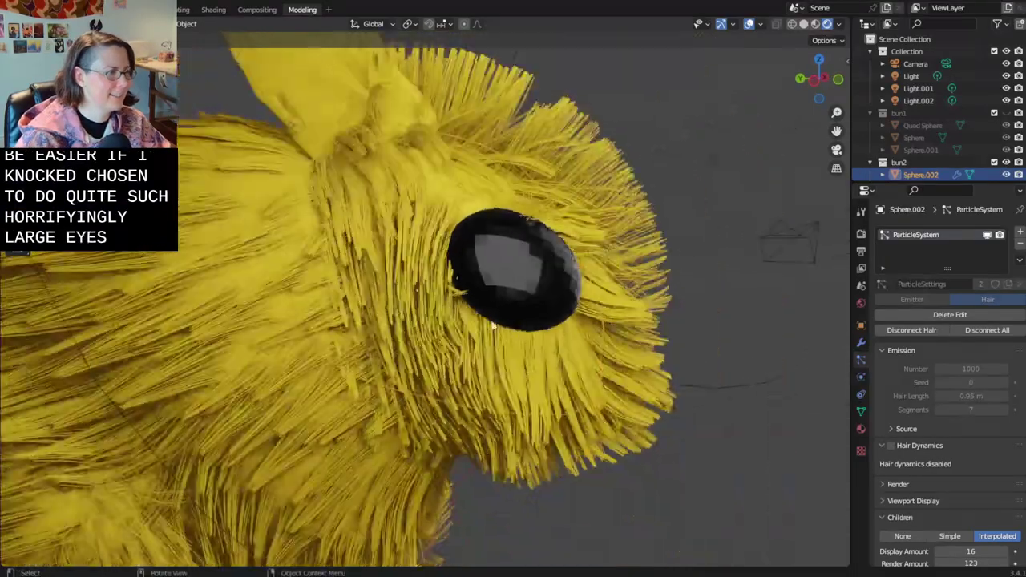
middle_drag(493, 326, 562, 379)
key(ctrl+s)
scroll(518, 377, up, 4)
key(Tab)
key(Tab)
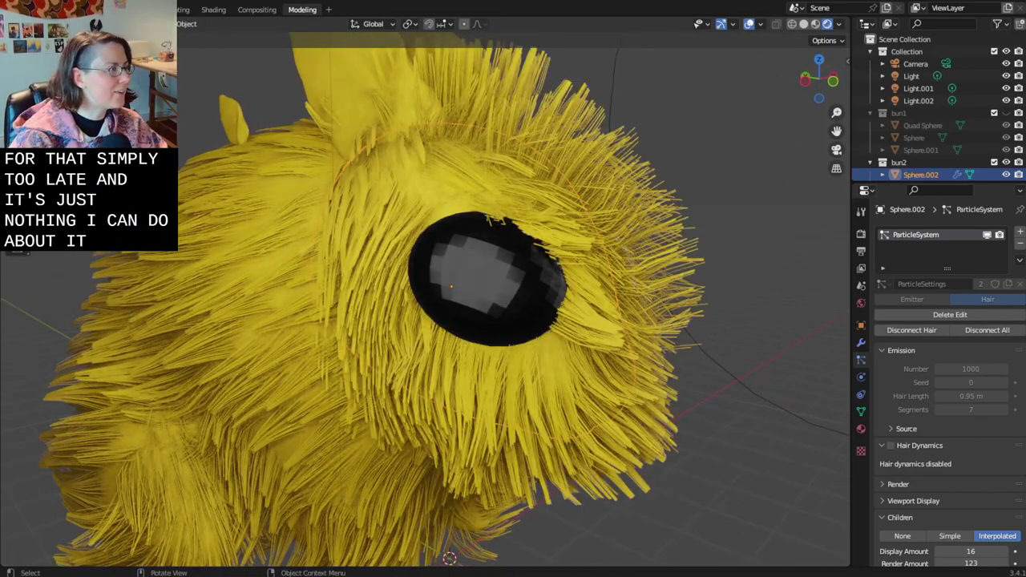
- Comb the hair in front of the bunny's right eye and between both eyes down over the snout
click(45, 115)
mouse_move(570, 236)
mouse_down()
mouse_move(609, 266)
mouse_move(597, 296)
mouse_move(644, 461)
mouse_up()
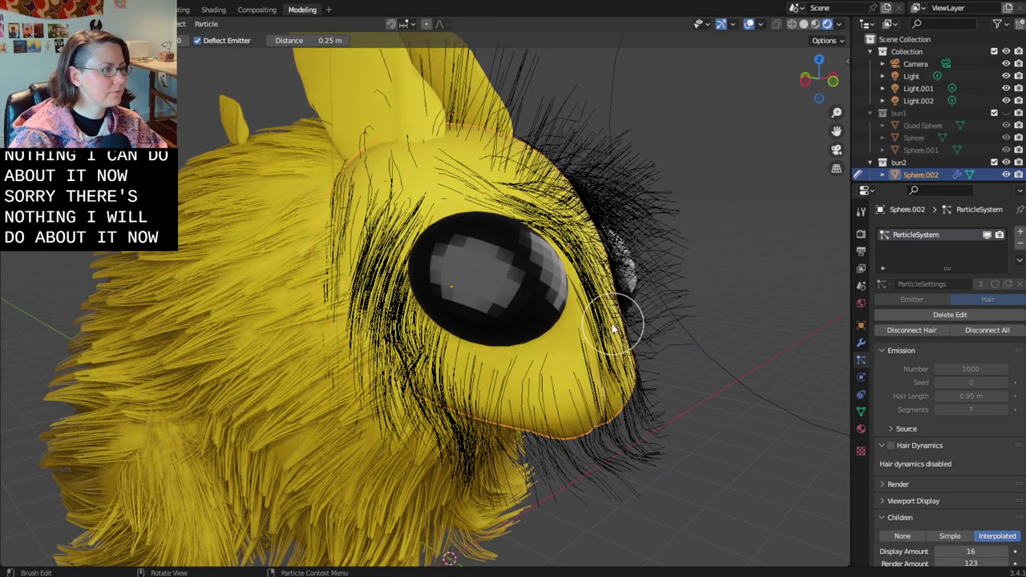
mouse_move(612, 325)
middle_down()
mouse_move(478, 326)
mouse_move(486, 343)
middle_up()
drag(529, 255, 461, 441)
drag(460, 285, 433, 452)
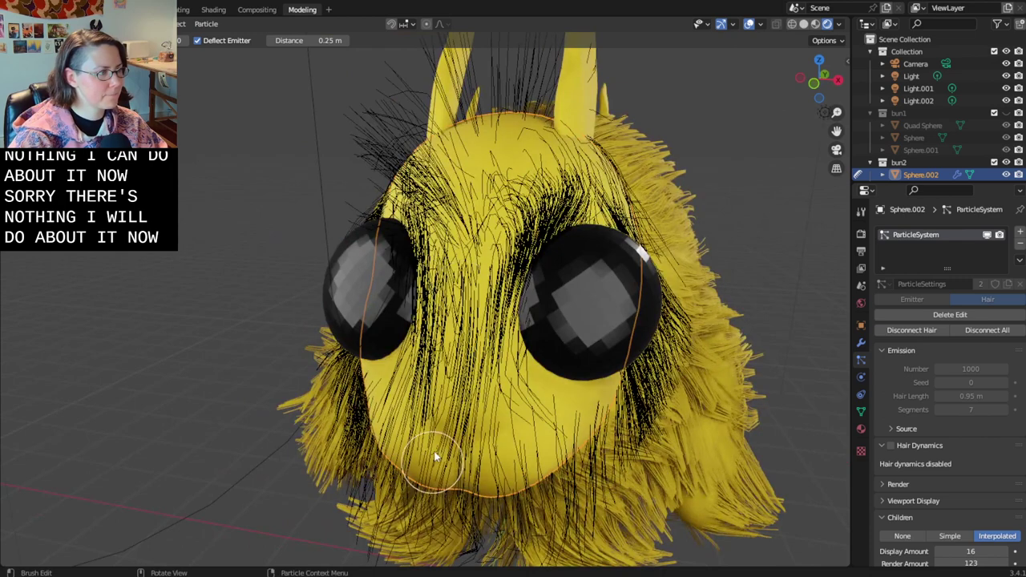
drag(453, 309, 461, 469)
- Comb the remaining forehead hair down past the nose, and puff up the face hair with the Puff brush set to Add
middle_drag(461, 469, 551, 457)
drag(550, 273, 523, 485)
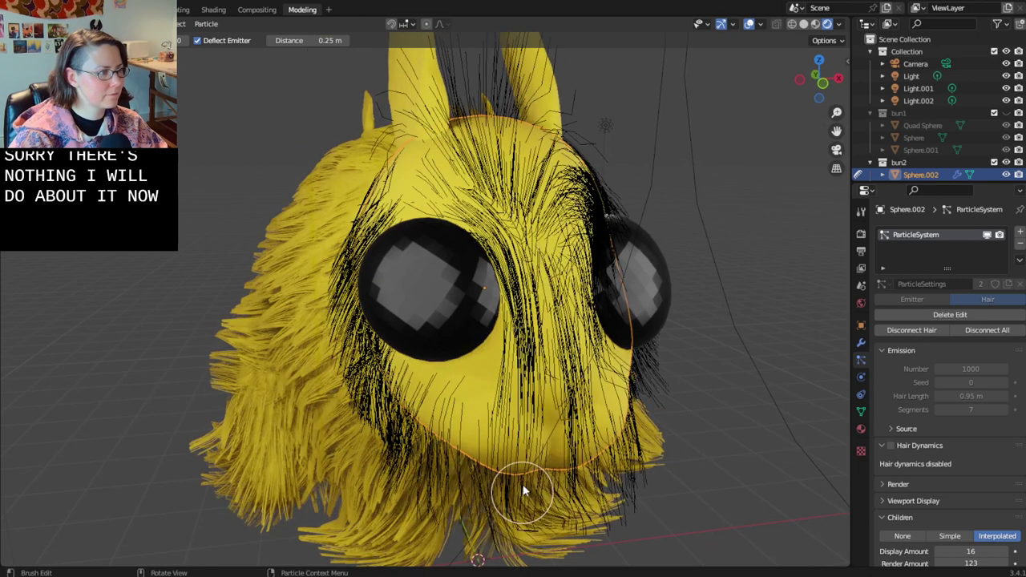
middle_drag(346, 343, 412, 362)
mouse_move(550, 283)
mouse_down()
mouse_move(602, 319)
mouse_move(636, 421)
mouse_up()
middle_drag(636, 422, 529, 380)
mouse_move(538, 328)
mouse_down()
mouse_move(553, 449)
mouse_move(480, 490)
mouse_up()
middle_drag(480, 490, 363, 232)
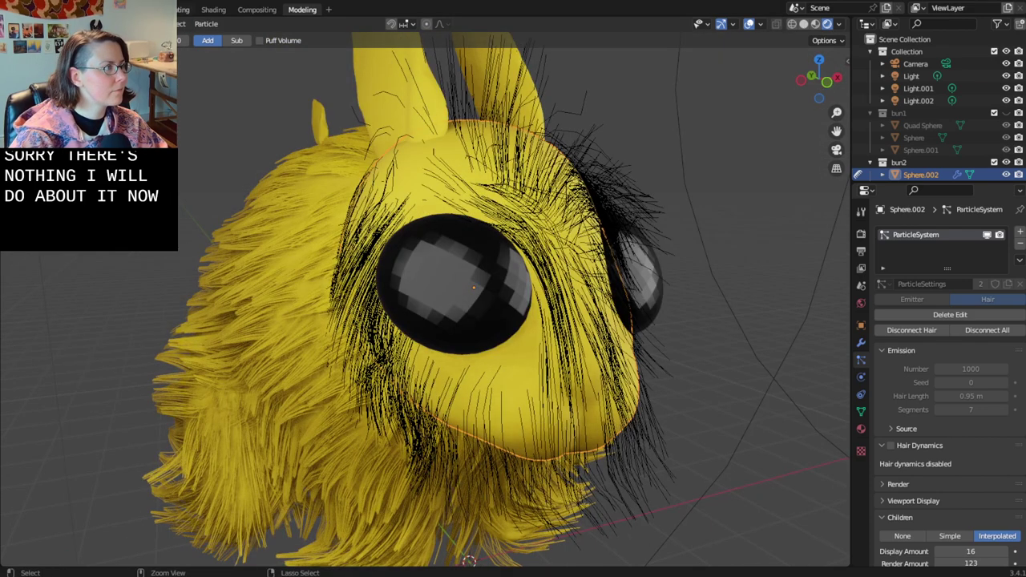
- Save the file in Object Mode and check the groomed head fur
key(Tab)
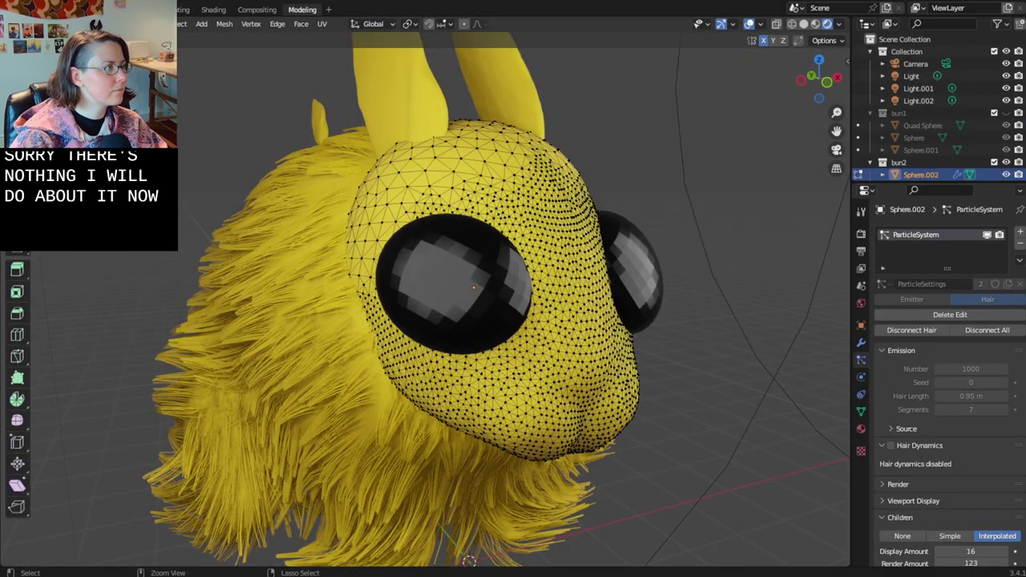
key(Tab)
scroll(149, 259, down, 4)
key(ctrl+s)
middle_drag(149, 258, 543, 346)
scroll(228, 428, down, 3)
scroll(565, 311, up, 5)
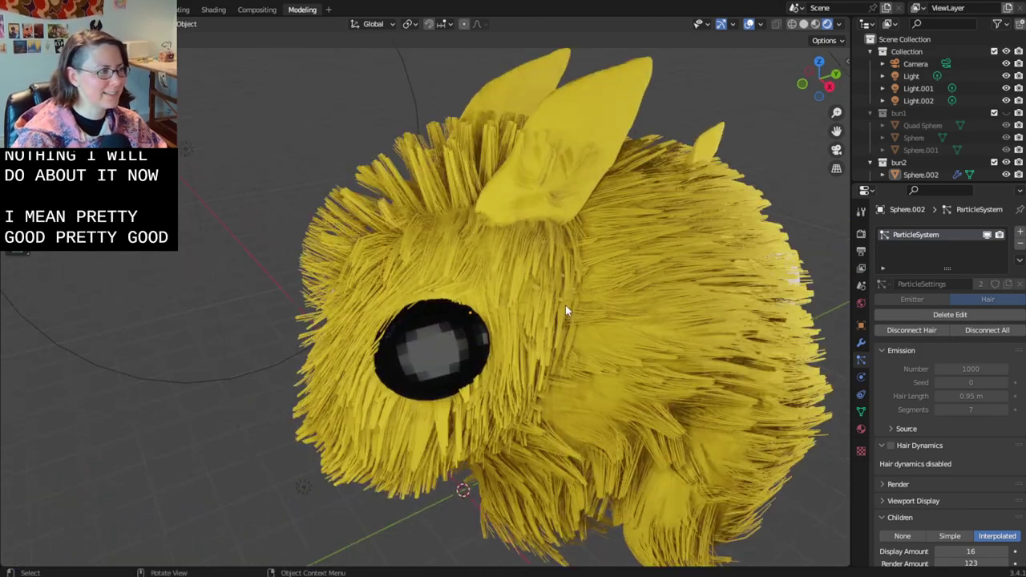
- Select the bunny's ears and replace their flesh2 material slot with a new empty slot
middle_drag(565, 311, 277, 197)
click(486, 80)
shift+middle_drag(552, 109, 497, 232)
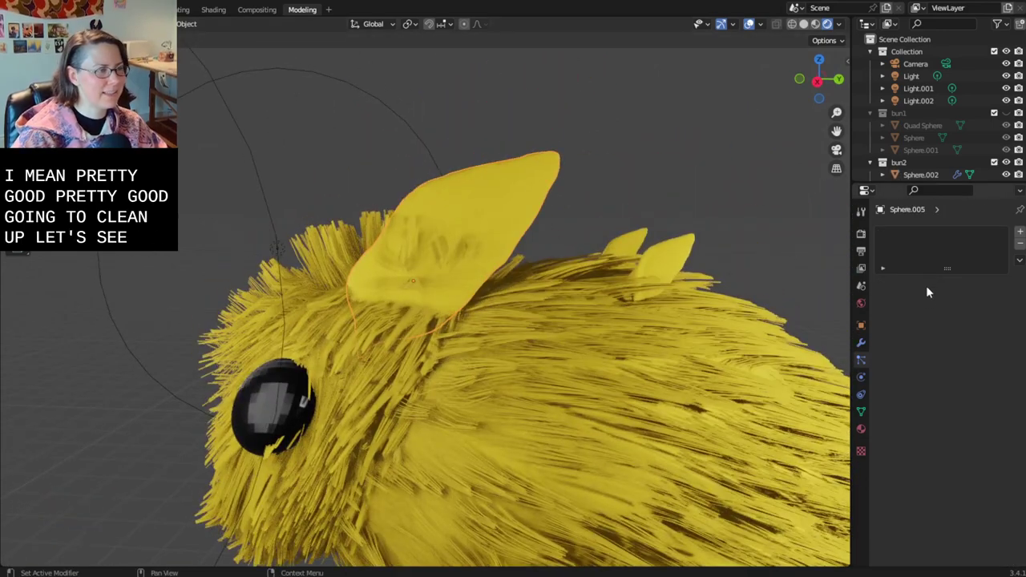
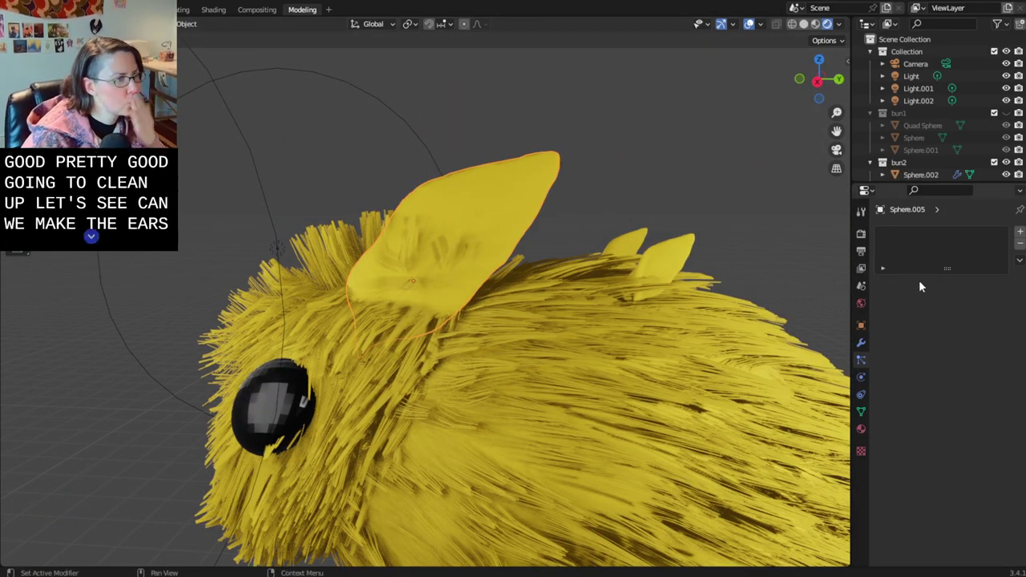
click(860, 342)
click(860, 360)
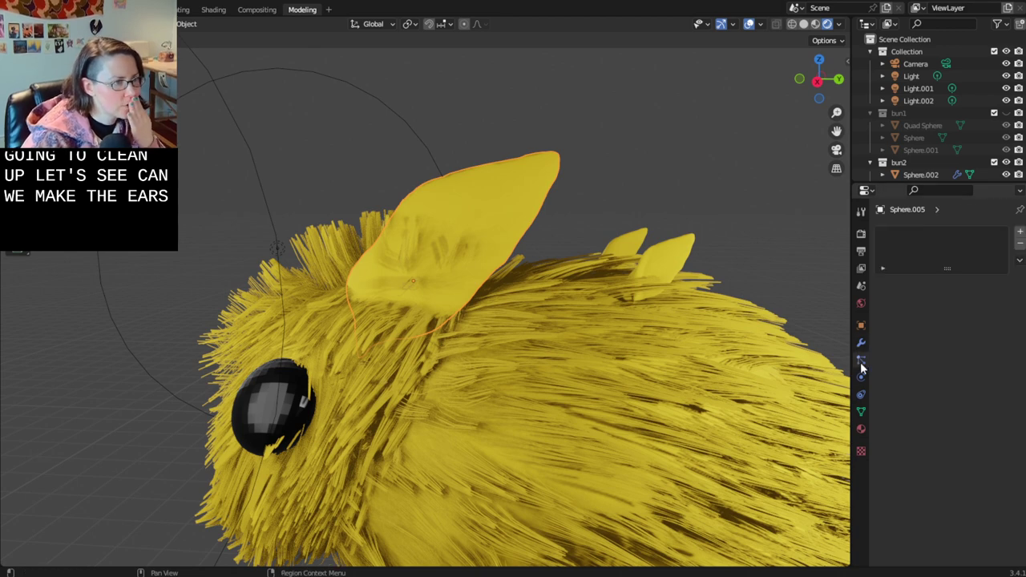
click(861, 430)
click(1019, 231)
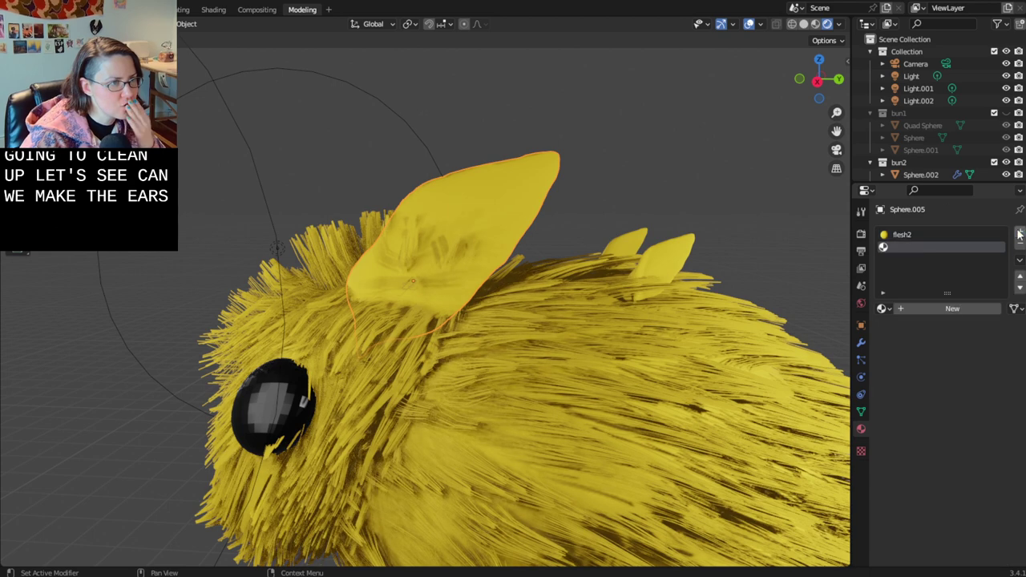
click(949, 236)
click(1019, 245)
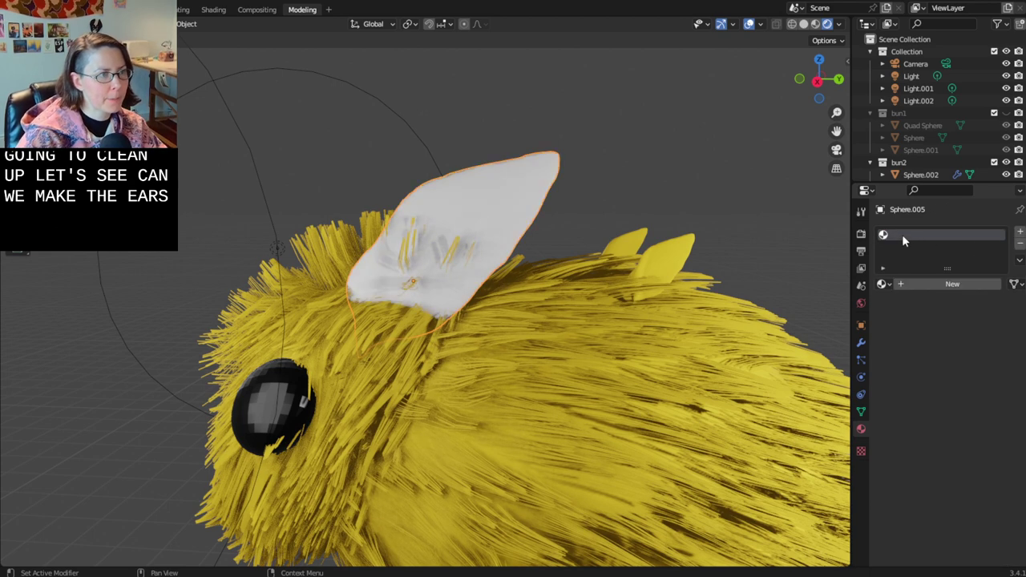
- Create a new material named ears for the ears and give it a golden-yellow base color
click(933, 285)
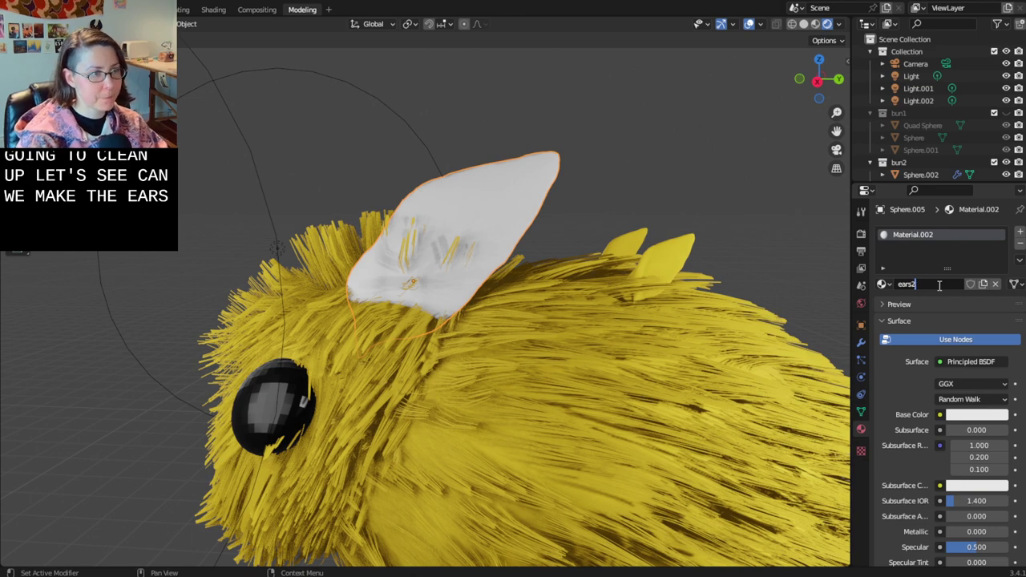
click(981, 415)
drag(943, 286, 910, 314)
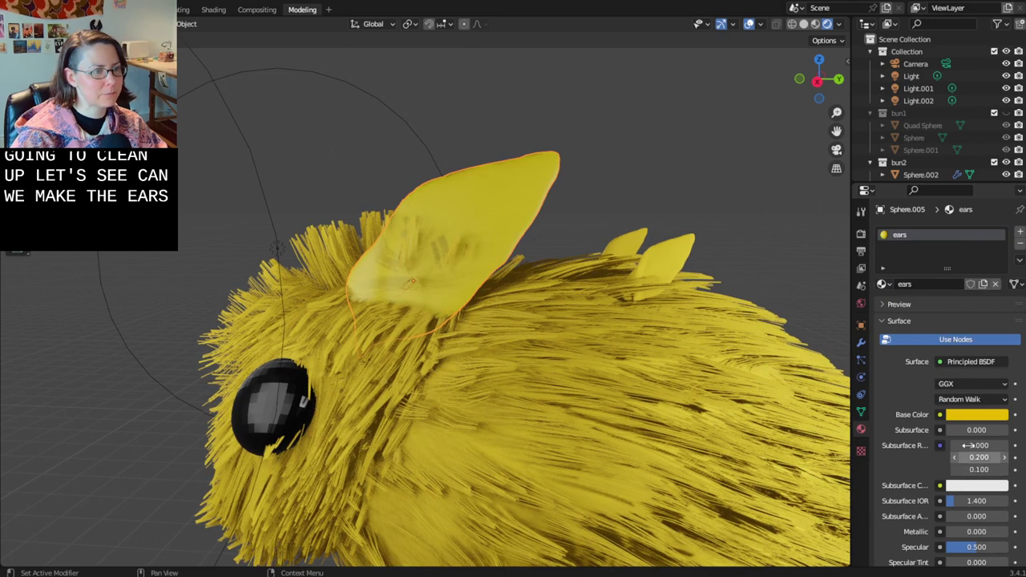
- Set the ears material's subsurface to 0.245 and its subsurface color to a light orange tan
drag(952, 433, 965, 433)
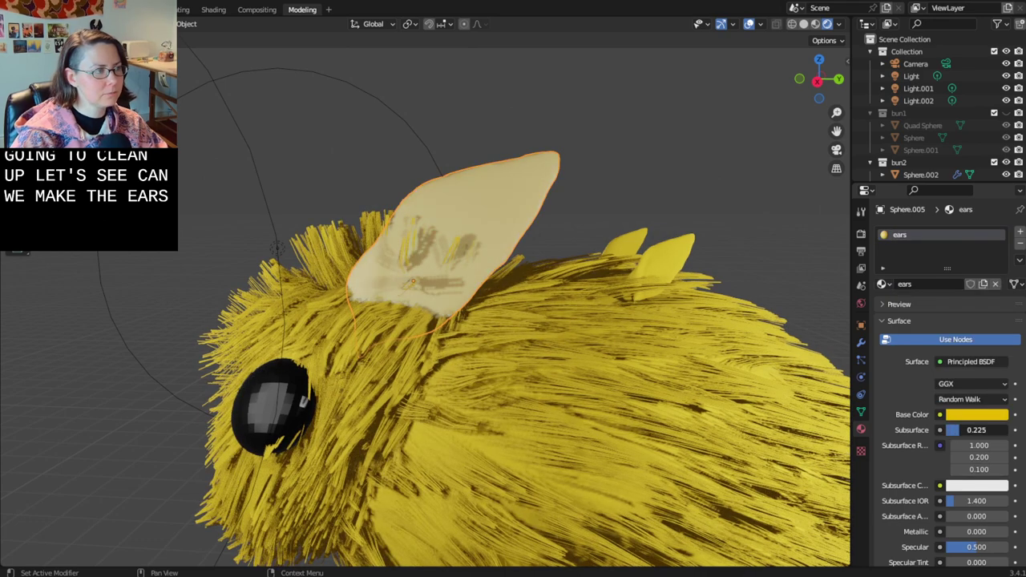
click(966, 491)
click(979, 485)
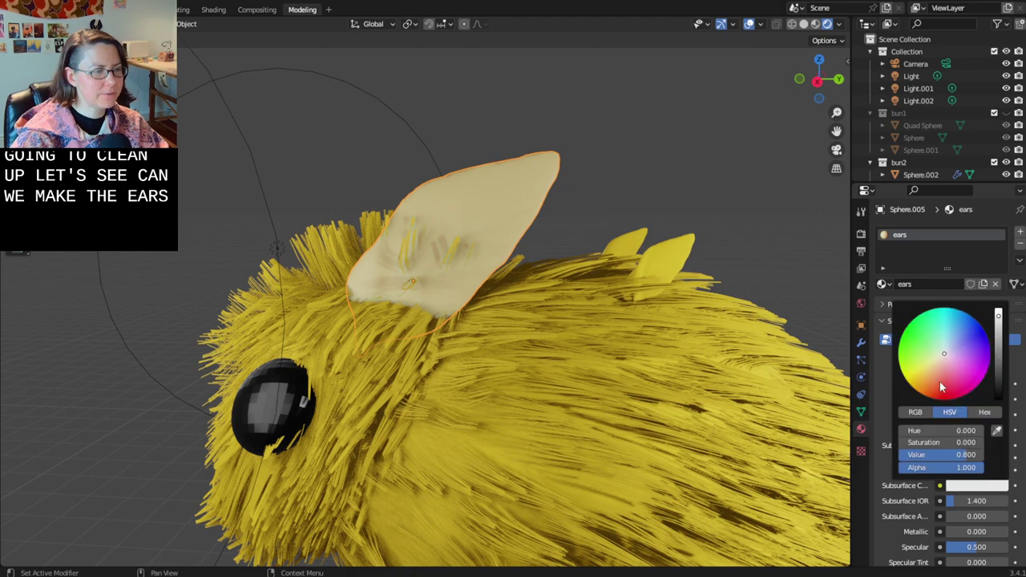
drag(940, 360, 931, 369)
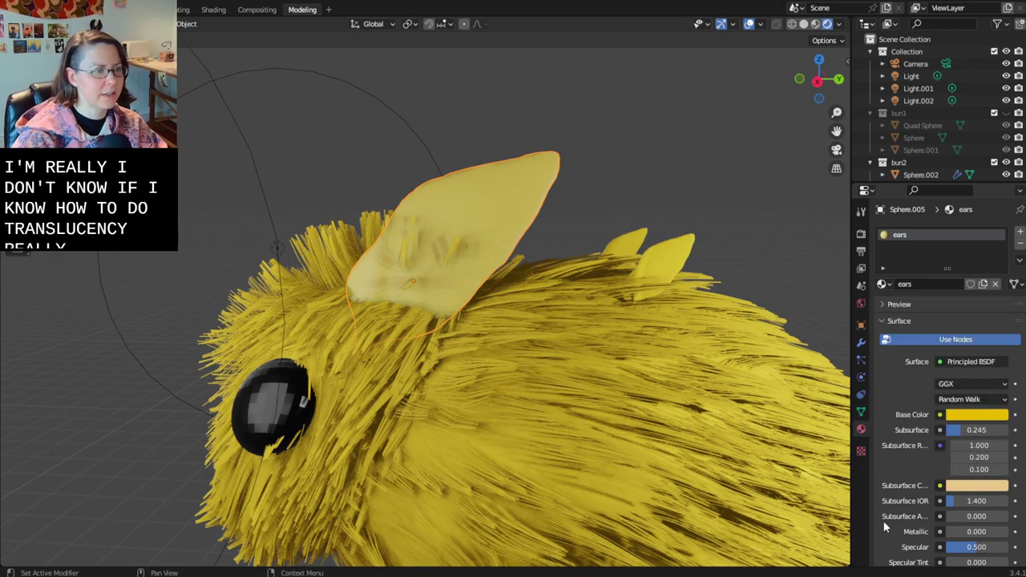
scroll(875, 535, down, 9)
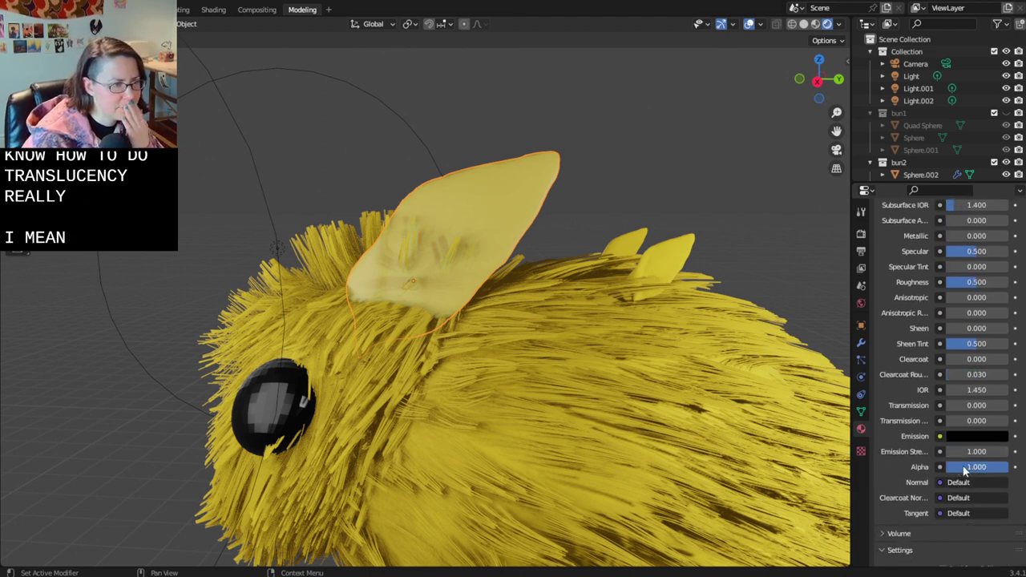
scroll(922, 471, down, 1)
scroll(913, 475, up, 2)
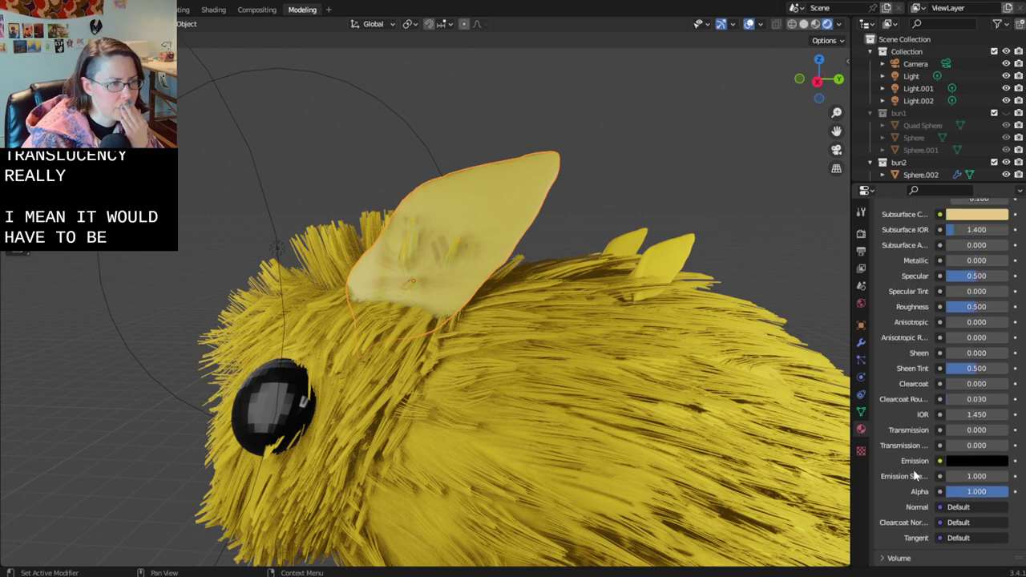
scroll(913, 475, up, 1)
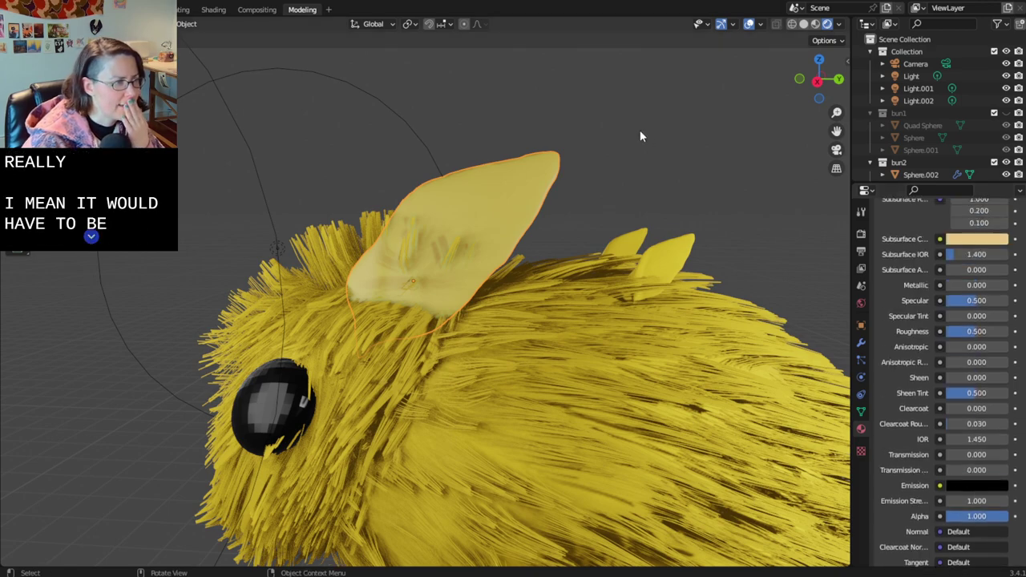
middle_drag(639, 137, 554, 238)
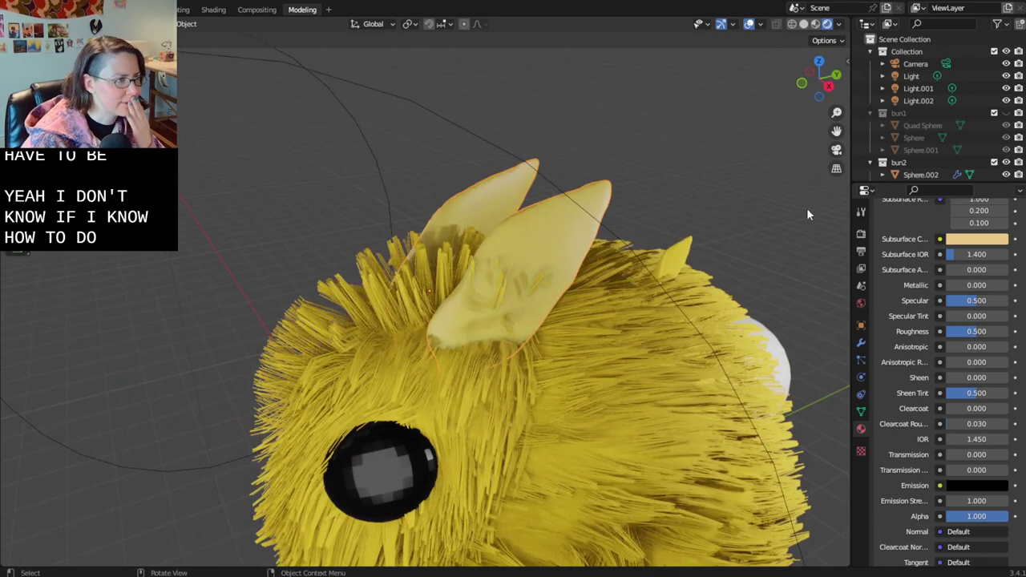
- Apply the Mirror modifier on the ears
click(860, 395)
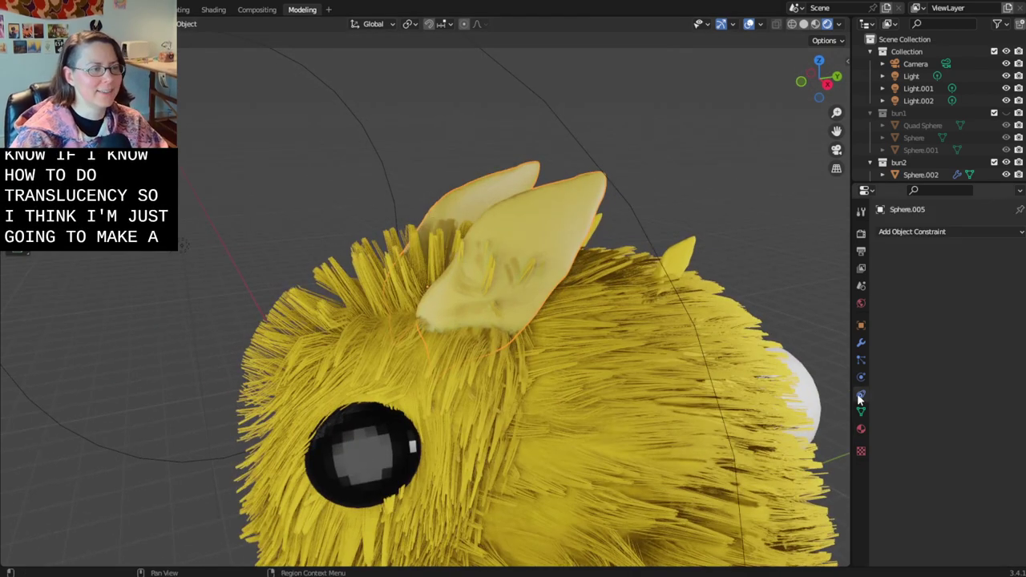
click(861, 383)
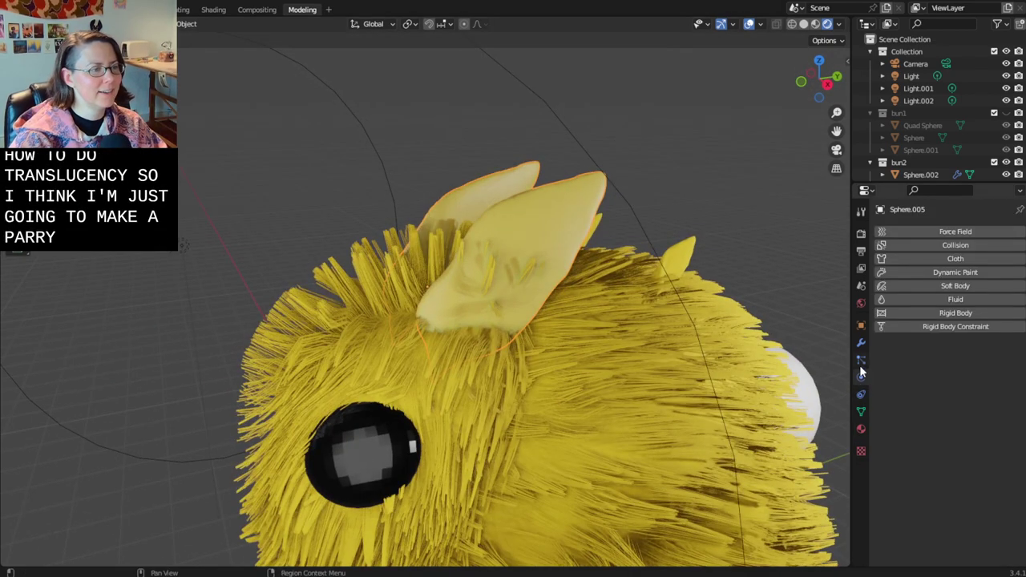
click(860, 362)
click(861, 346)
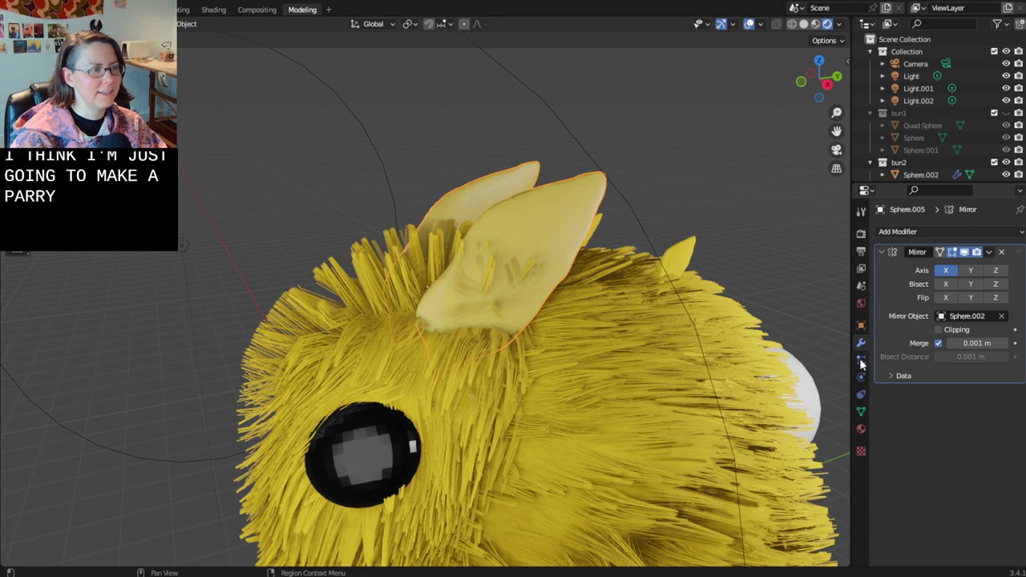
click(989, 253)
click(981, 265)
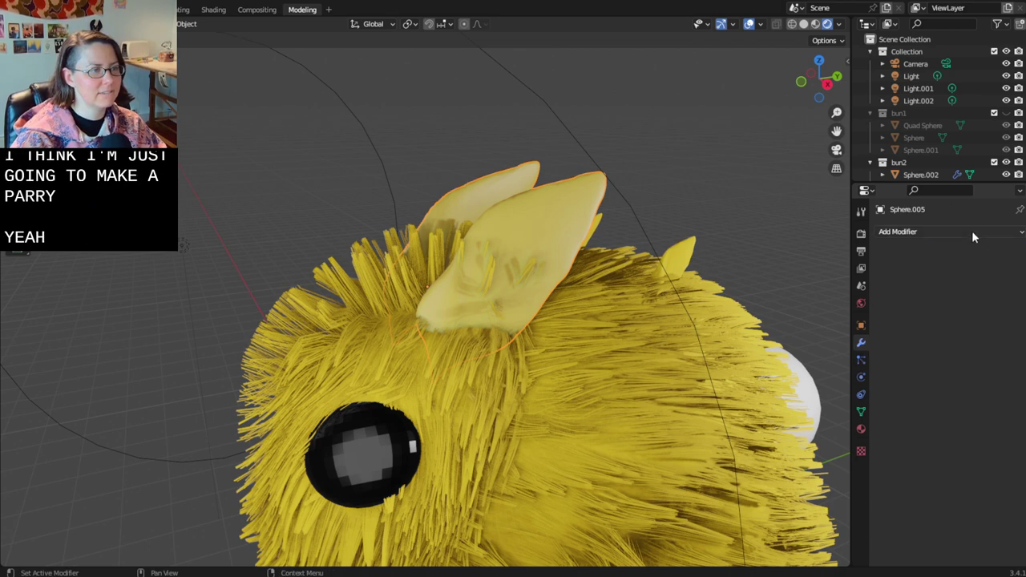
- Add a particle system to the ears and assign the existing hair settings ParticleSettings to it
click(972, 231)
click(981, 361)
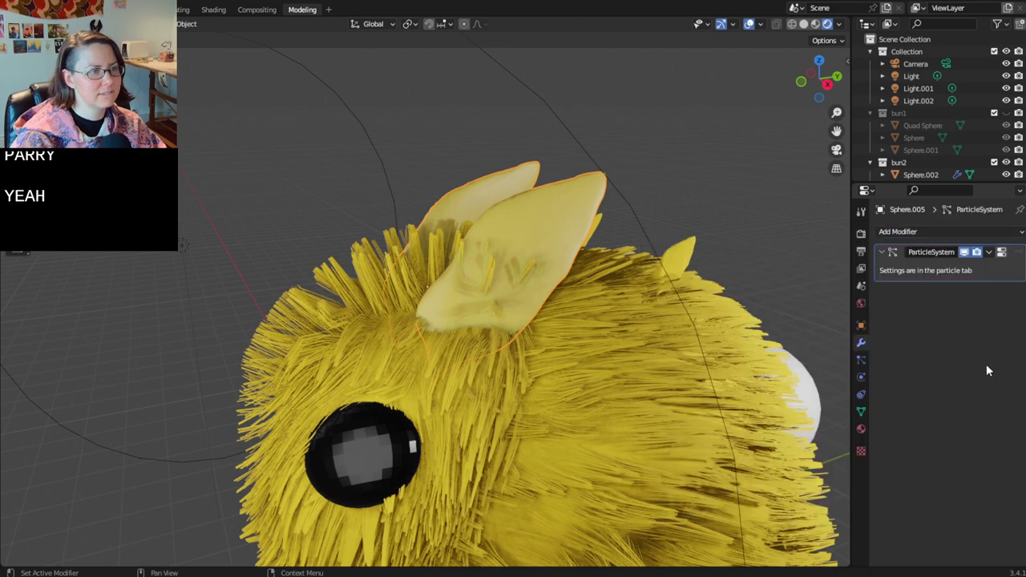
click(859, 362)
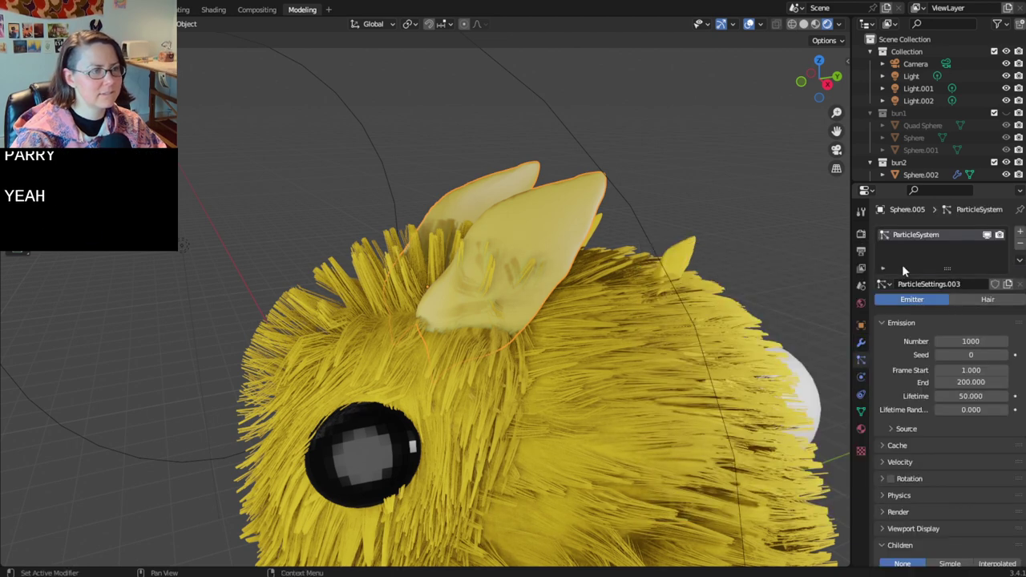
click(884, 284)
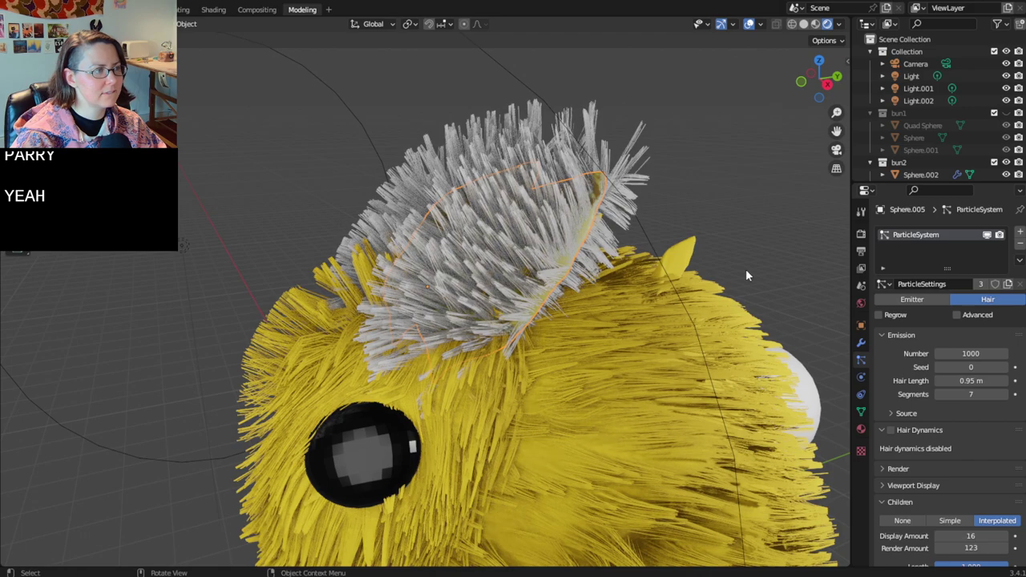
- Inspect the new hair on the ears and switch them to Particle Edit mode
middle_drag(745, 269, 636, 241)
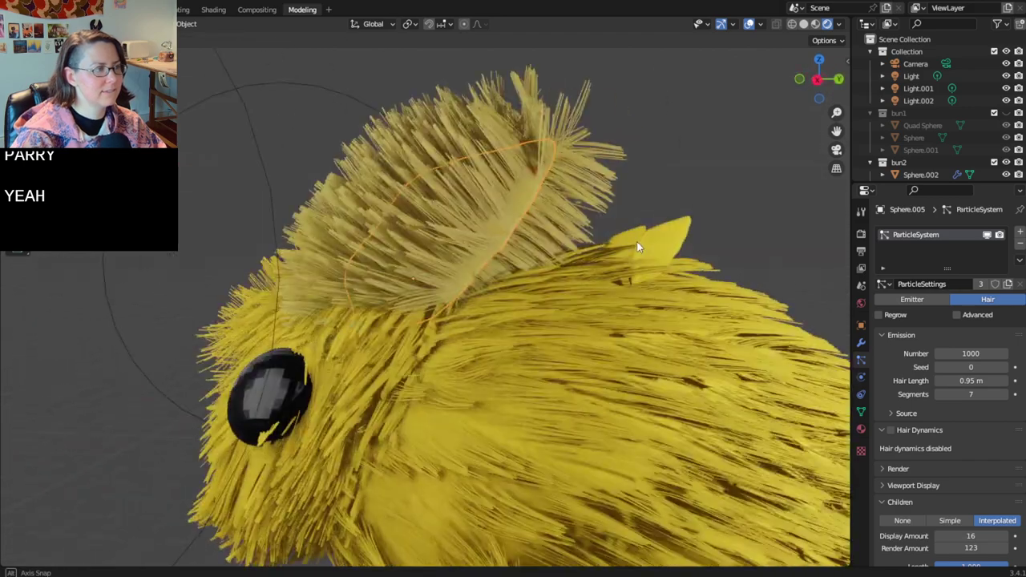
scroll(481, 224, up, 2)
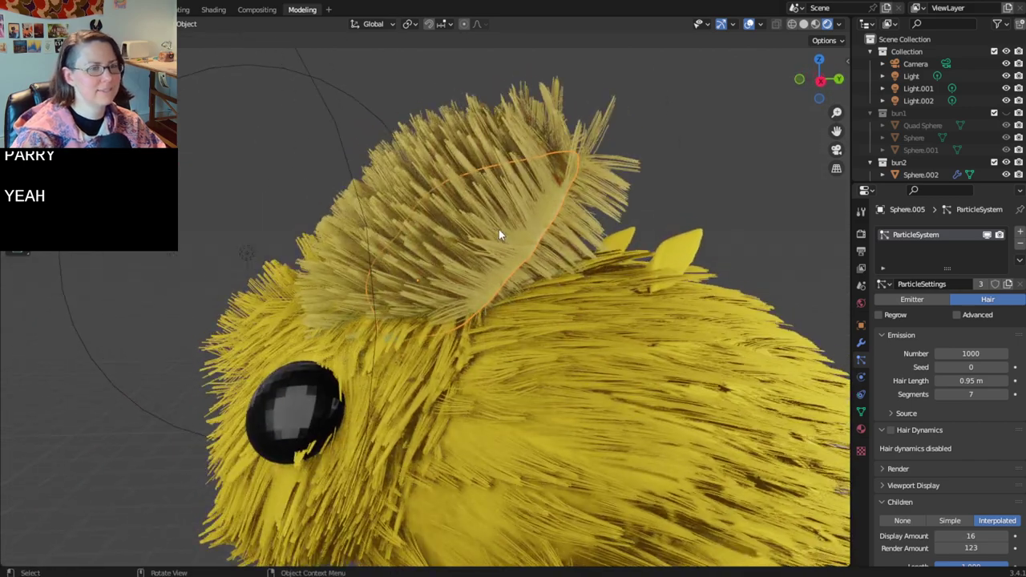
middle_drag(499, 230, 492, 270)
scroll(492, 270, up, 4)
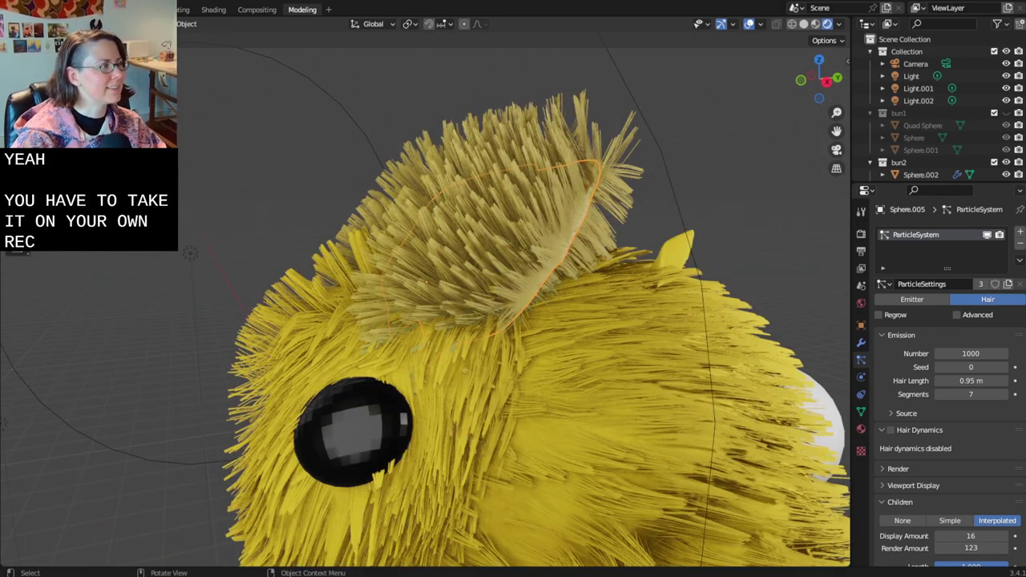
key(ctrl+Tab)
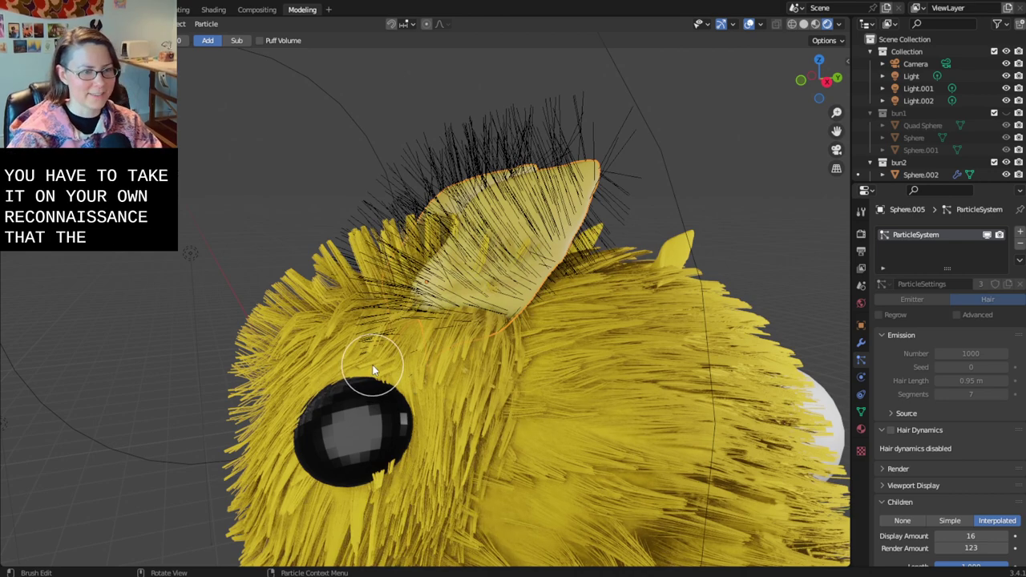
- Comb the ears' hair back toward the ear tips with the Comb brush and return to Object Mode
scroll(411, 350, down, 8)
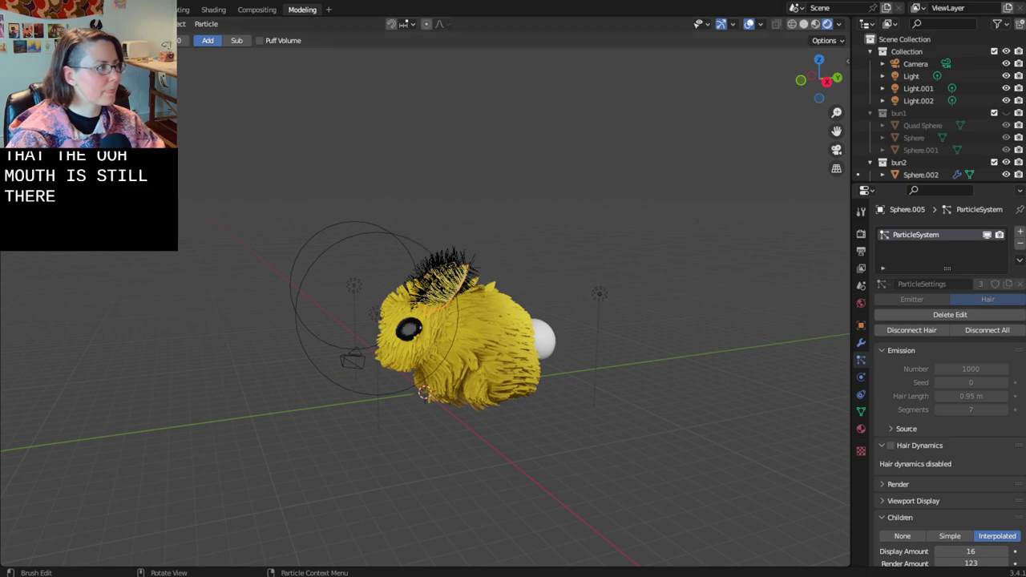
click(16, 68)
drag(392, 306, 619, 184)
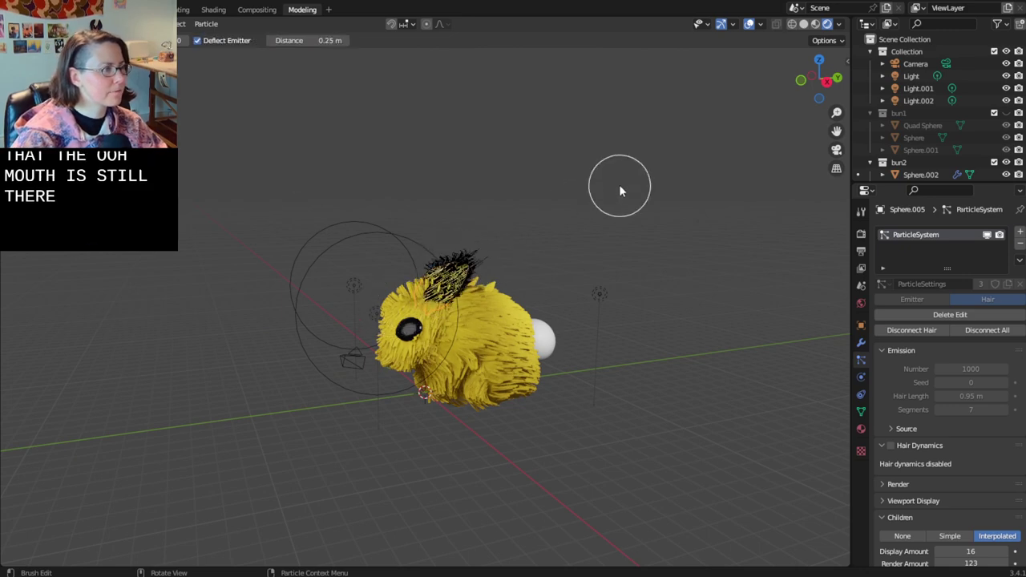
mouse_move(459, 305)
middle_down()
mouse_move(658, 318)
mouse_move(435, 282)
mouse_move(413, 305)
mouse_move(466, 306)
middle_up()
mouse_move(424, 248)
middle_down()
mouse_move(155, 259)
mouse_move(245, 291)
mouse_move(302, 334)
mouse_move(297, 343)
mouse_move(307, 222)
middle_up()
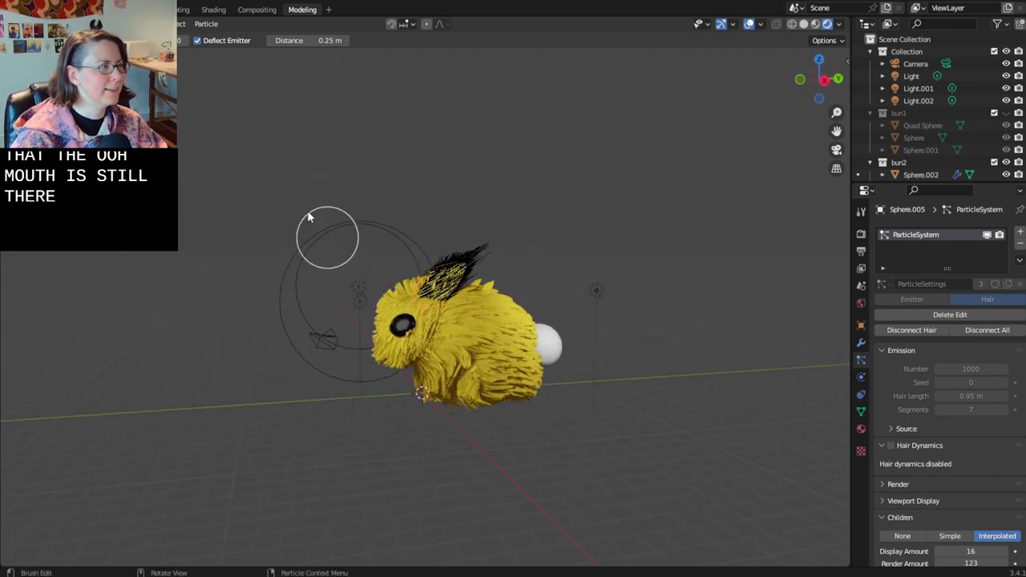
key(ctrl+Tab)
- Replace the ears' material with the existing flesh2 material
scroll(475, 173, up, 9)
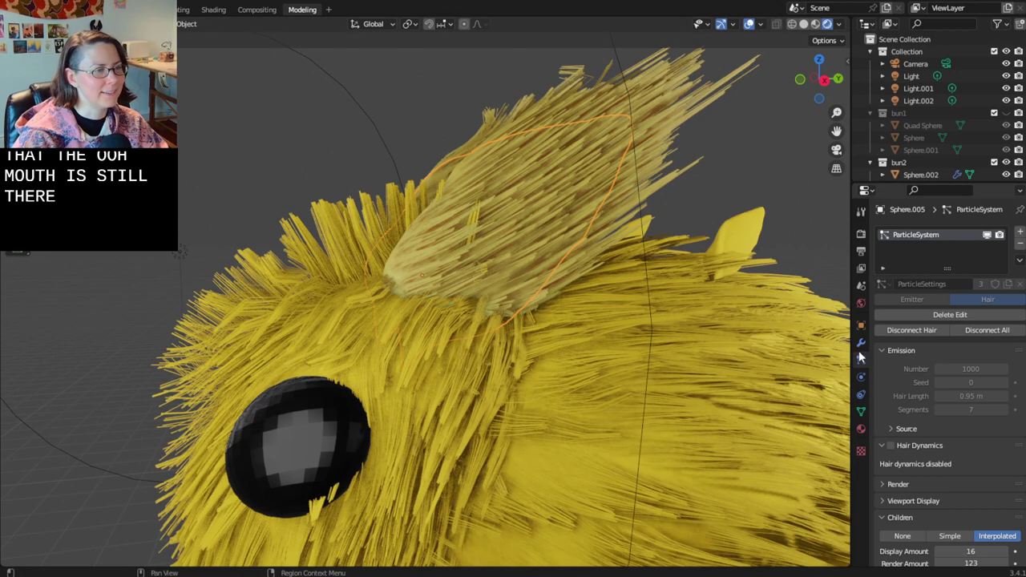
click(861, 451)
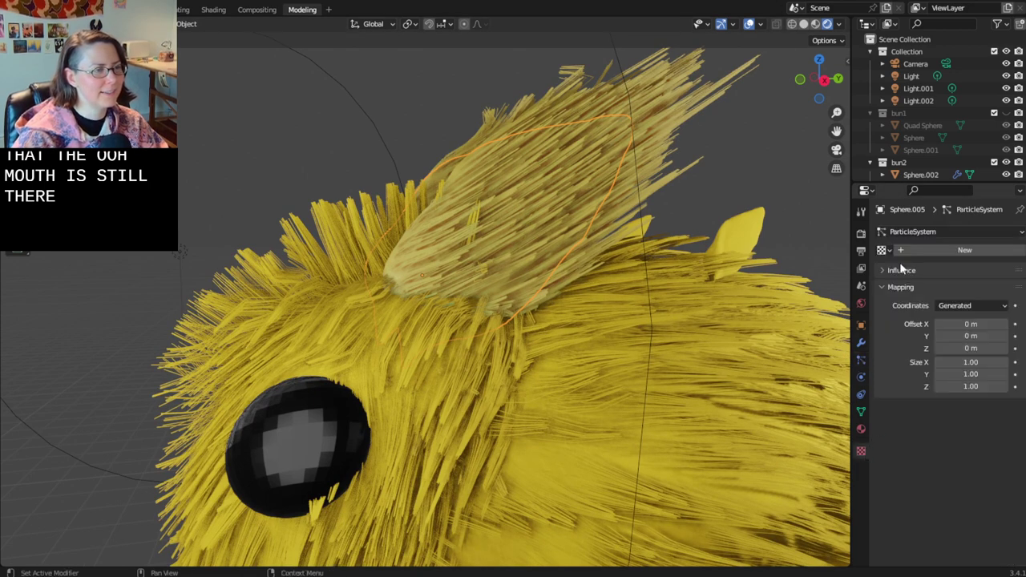
click(861, 429)
click(882, 284)
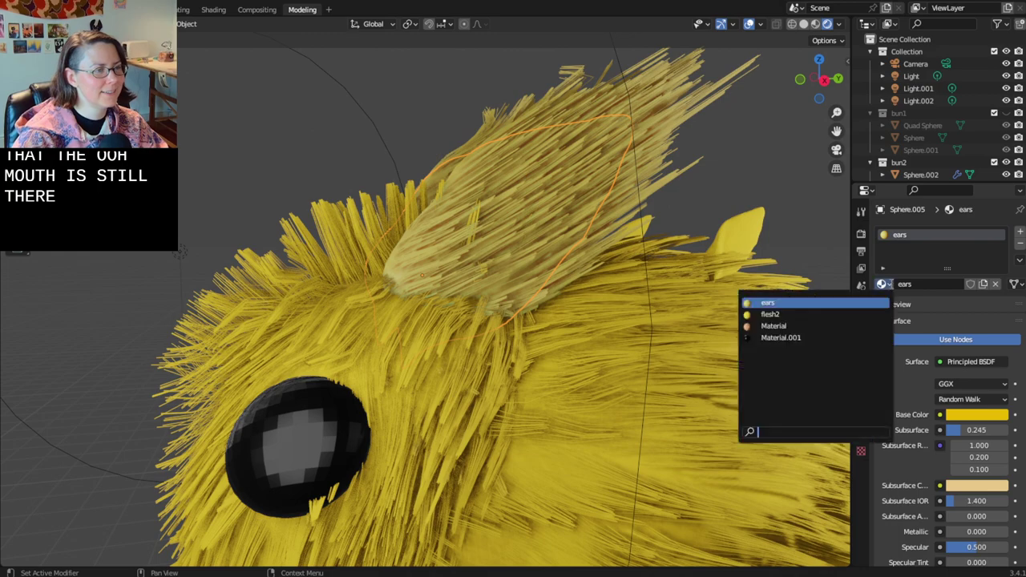
middle_drag(836, 319, 668, 257)
- Enlarge the small wings on the bunny's back and save the file
middle_drag(745, 236, 607, 300)
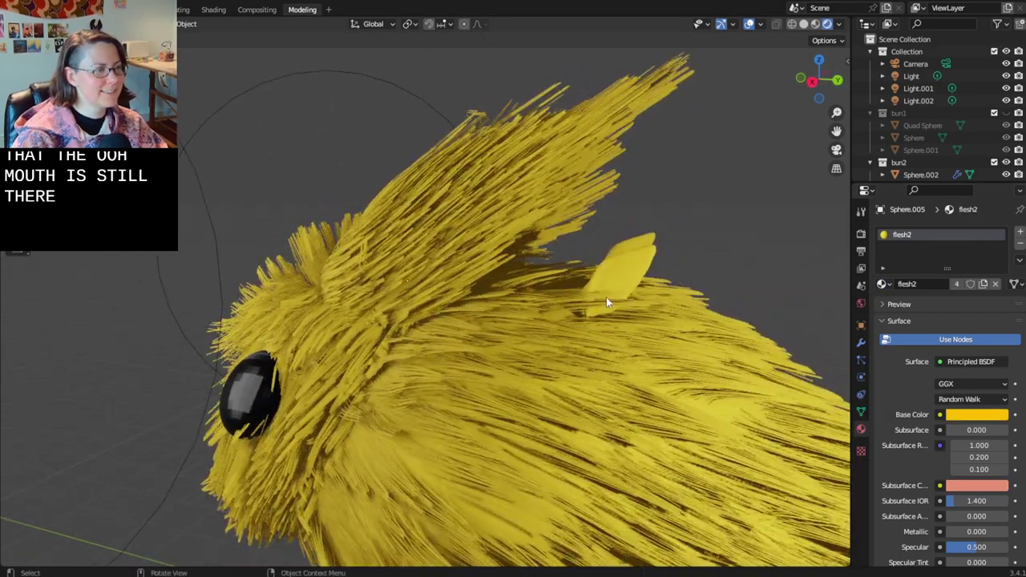
click(623, 281)
click(623, 282)
middle_drag(718, 258, 639, 179)
scroll(639, 186, down, 4)
key(s)
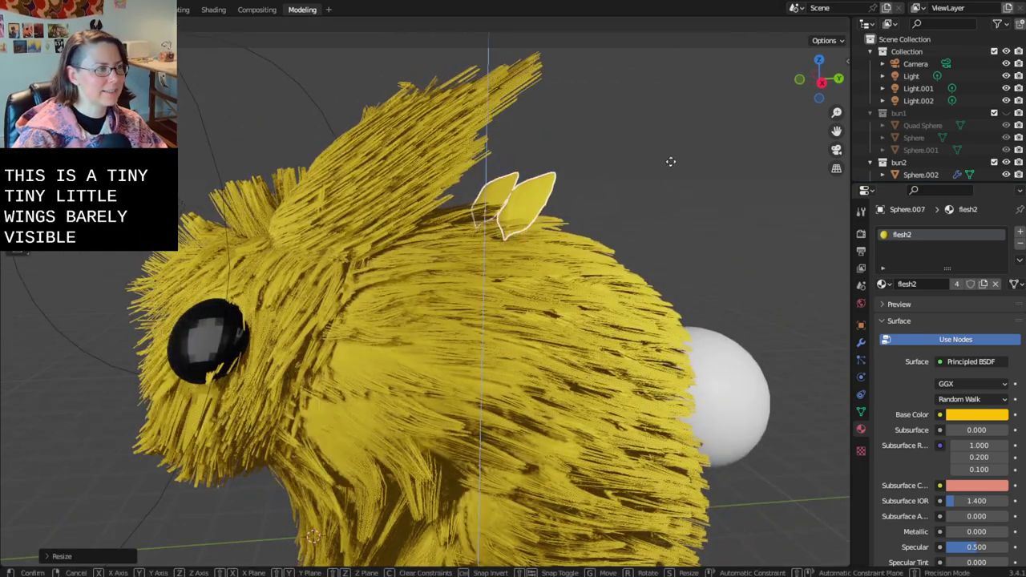
click(671, 161)
key(ctrl+s)
- Add a Particle System modifier to the white tail sphere
middle_drag(667, 179, 604, 243)
scroll(670, 242, down, 3)
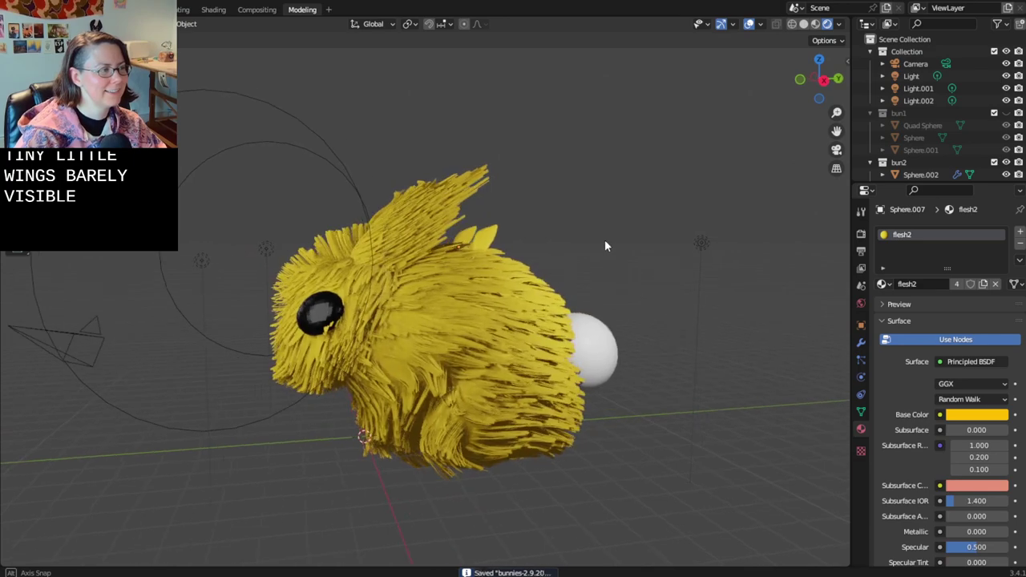
scroll(604, 242, down, 2)
middle_drag(602, 299, 559, 413)
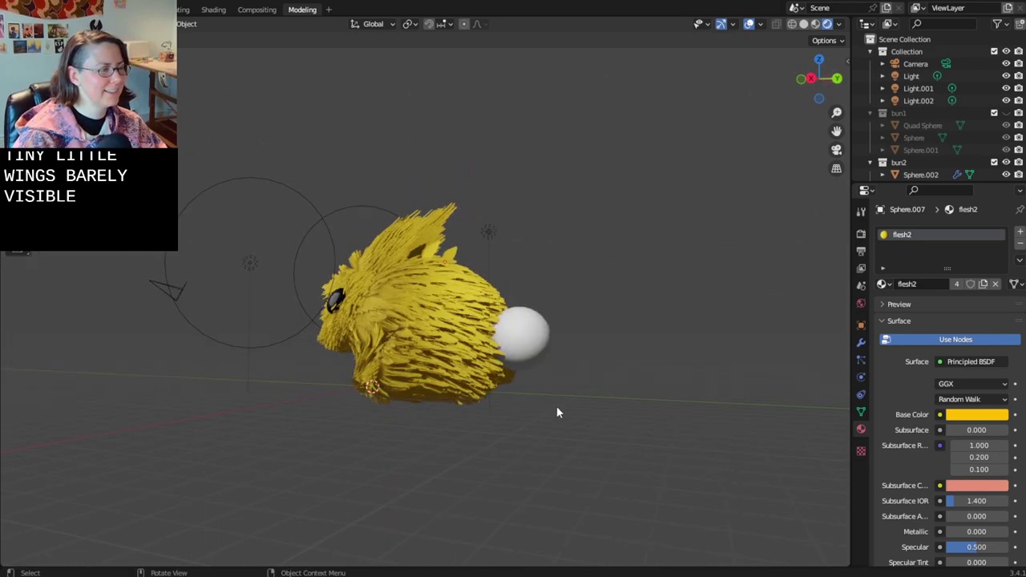
click(533, 334)
scroll(658, 401, up, 4)
middle_drag(657, 401, 691, 421)
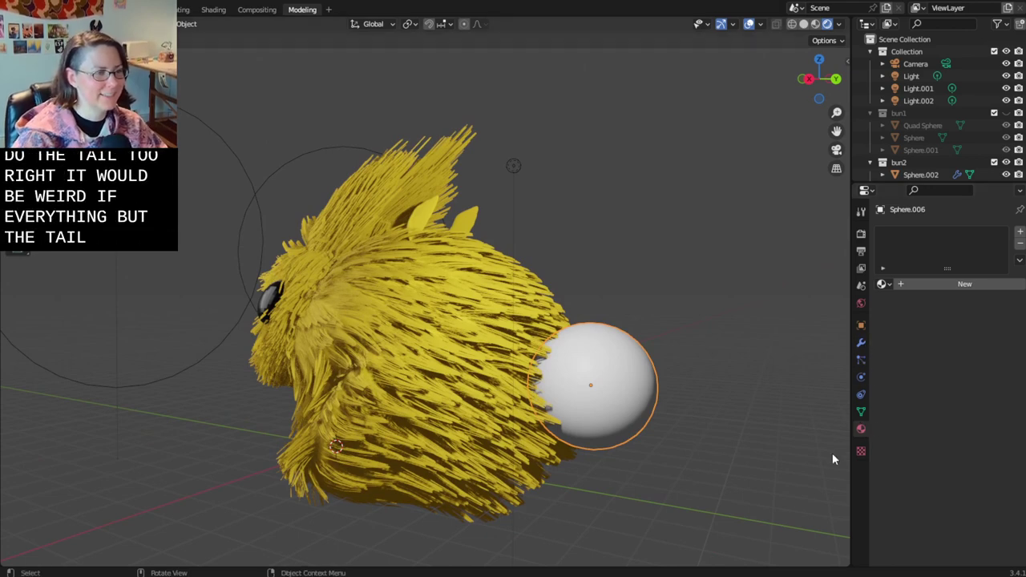
click(860, 360)
click(860, 343)
click(983, 228)
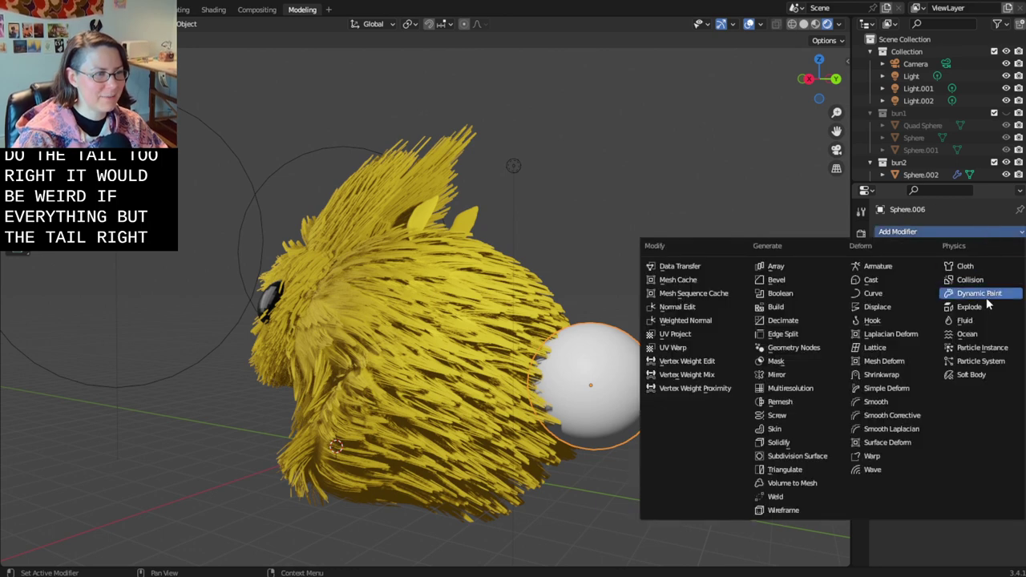
click(958, 360)
- Assign the existing hair settings ParticleSettings to the tail's particle system
click(860, 360)
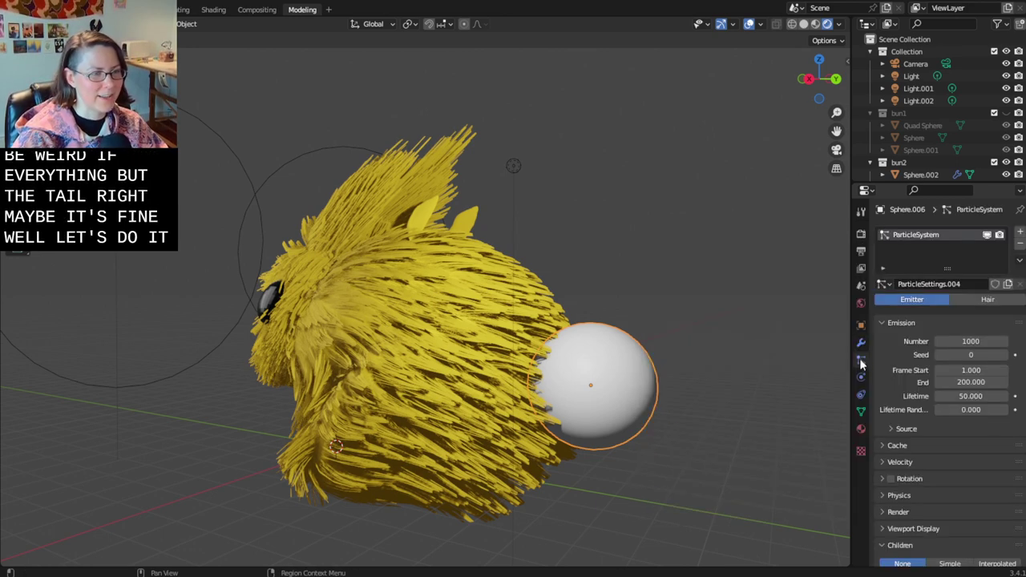
click(882, 283)
click(771, 302)
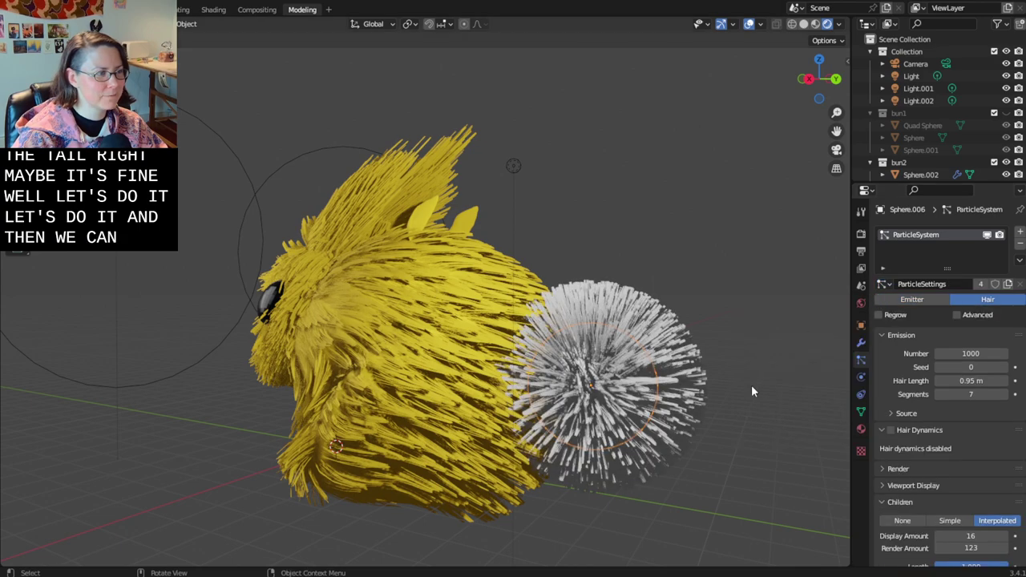
middle_drag(751, 385, 793, 405)
scroll(754, 406, down, 5)
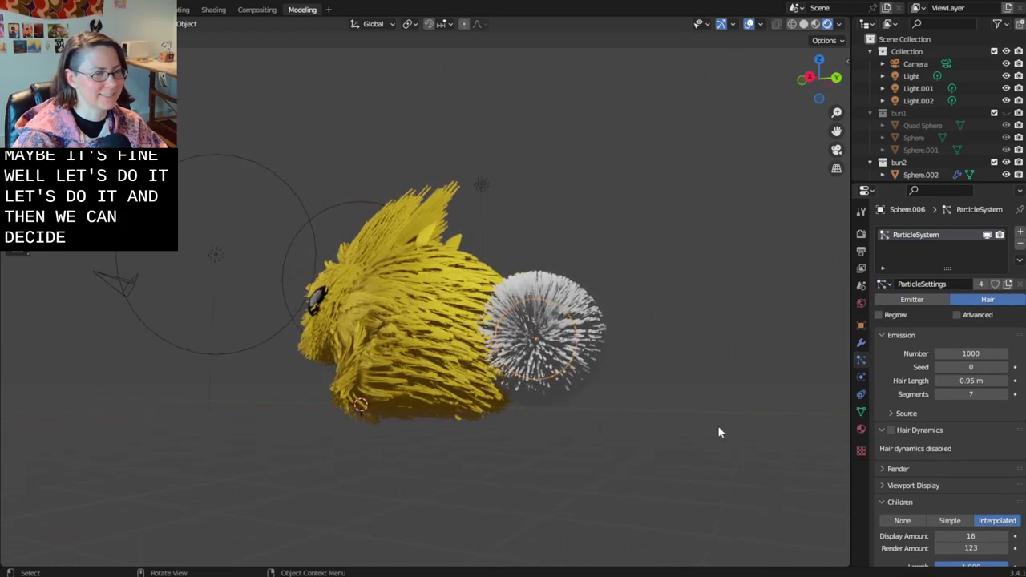
scroll(669, 427, up, 3)
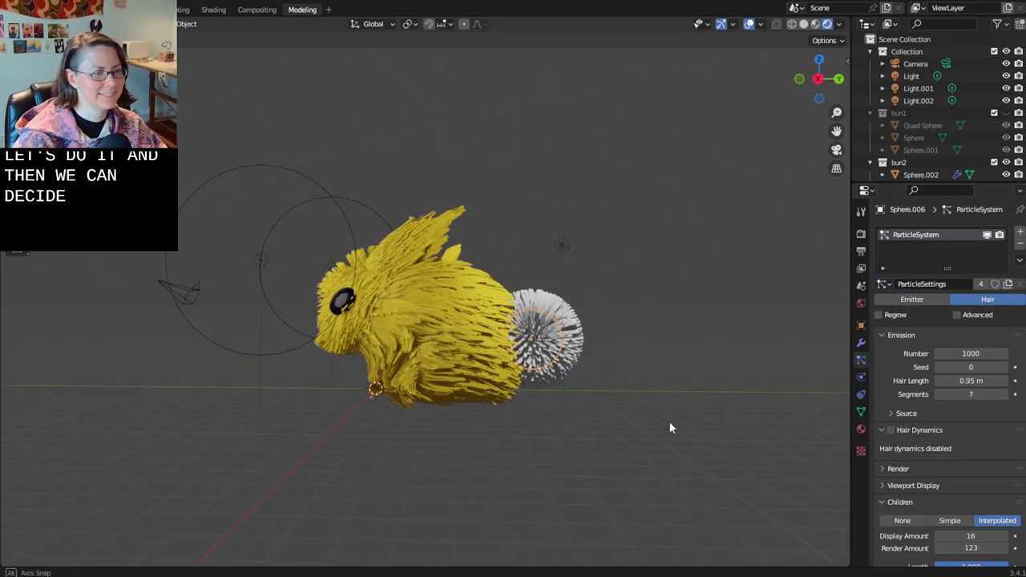
- Move the tail along the Y axis clear of the bunny's body so its hair can be groomed
key(g)
key(y)
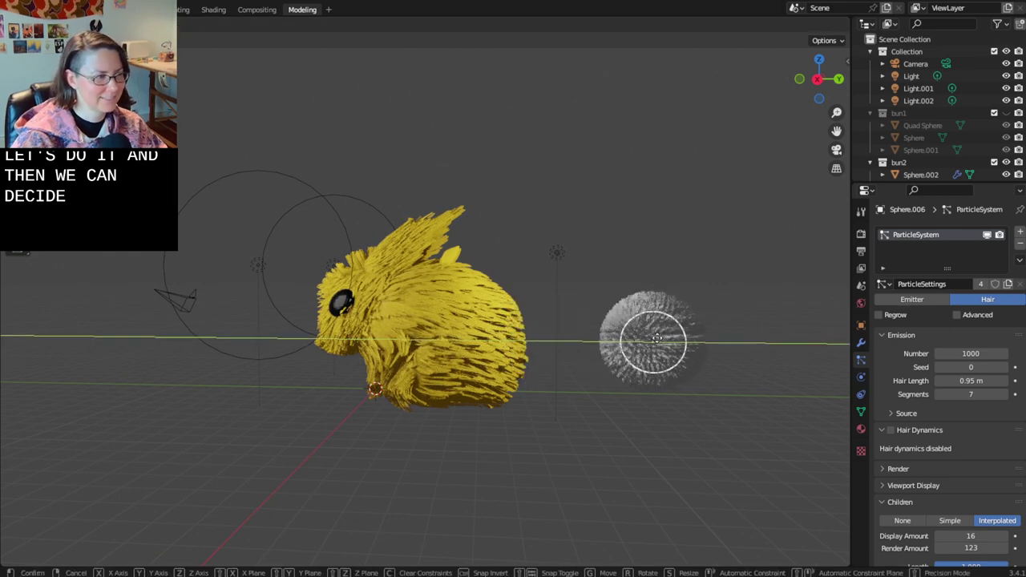
click(685, 339)
shift+middle_drag(665, 338, 558, 346)
scroll(559, 351, up, 3)
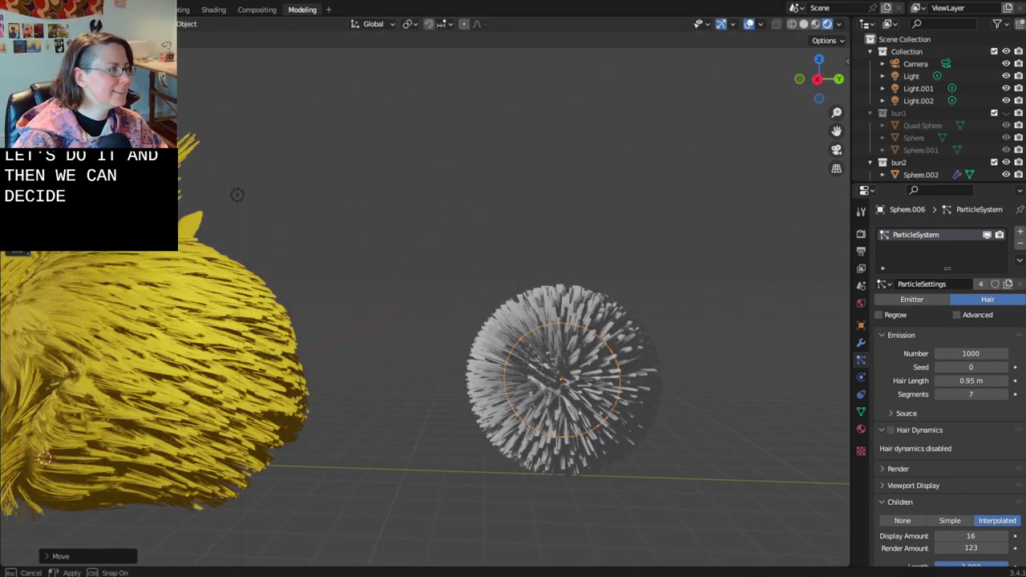
- Comb and puff the tail's hair in Particle Edit mode, sweeping it away from the body, and return to Object Mode
click(68, 121)
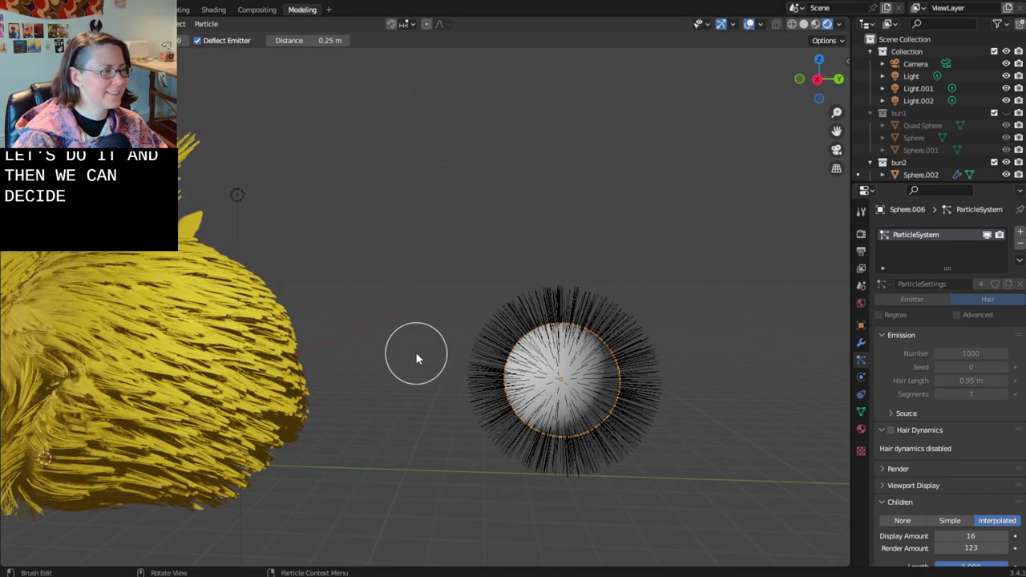
scroll(416, 353, down, 7)
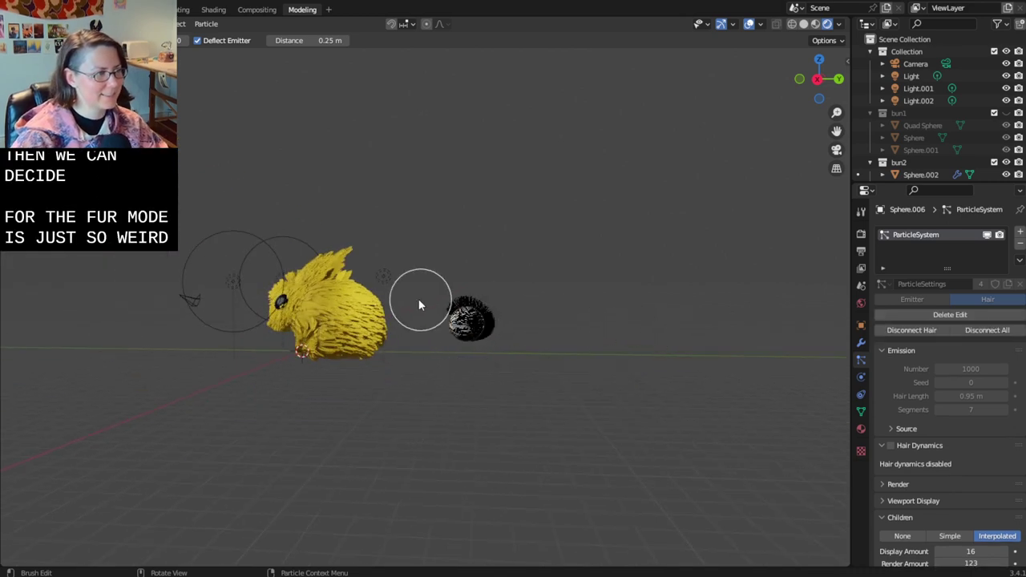
middle_drag(442, 367, 152, 346)
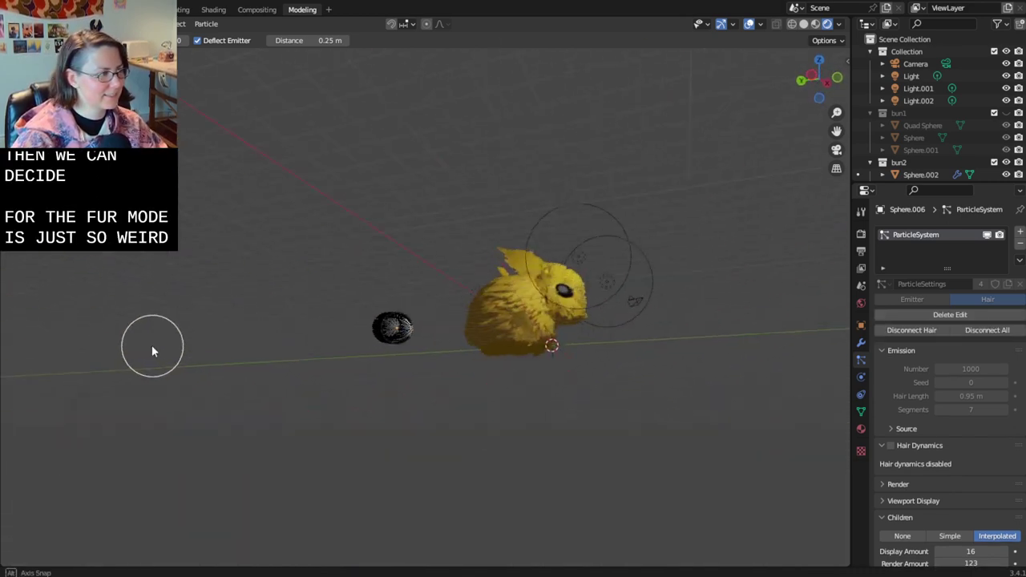
middle_drag(252, 342, 578, 389)
scroll(578, 390, up, 3)
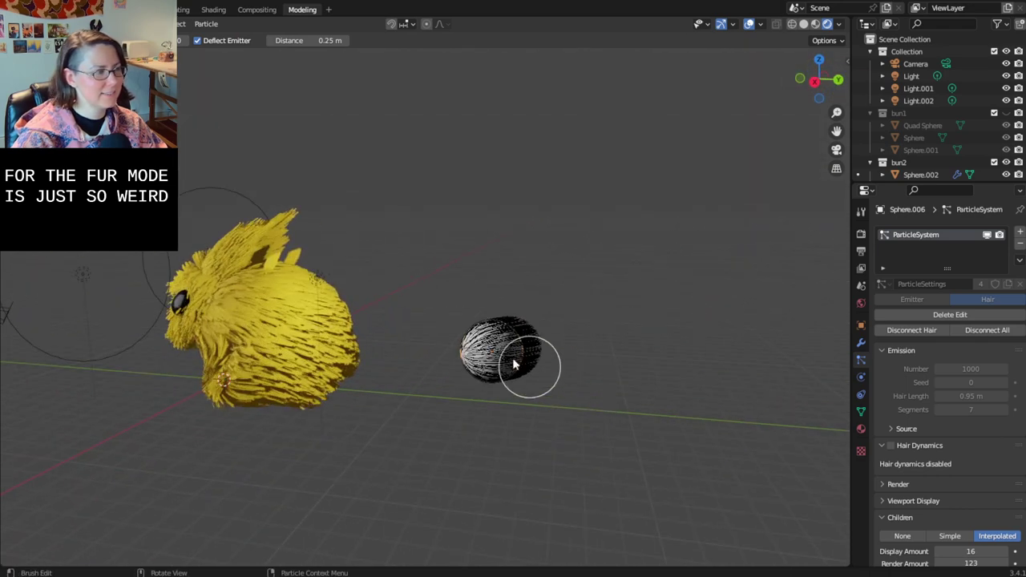
scroll(509, 367, down, 3)
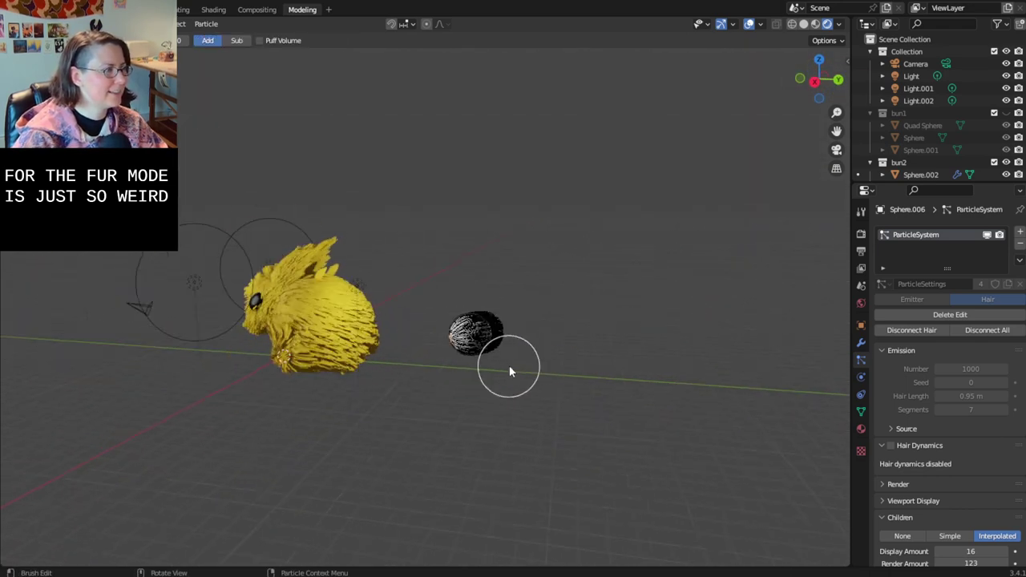
mouse_move(509, 368)
middle_down()
mouse_move(337, 354)
mouse_move(424, 412)
mouse_move(405, 355)
mouse_move(417, 366)
mouse_move(426, 341)
mouse_move(457, 372)
mouse_move(436, 305)
mouse_move(403, 327)
mouse_move(378, 294)
middle_up()
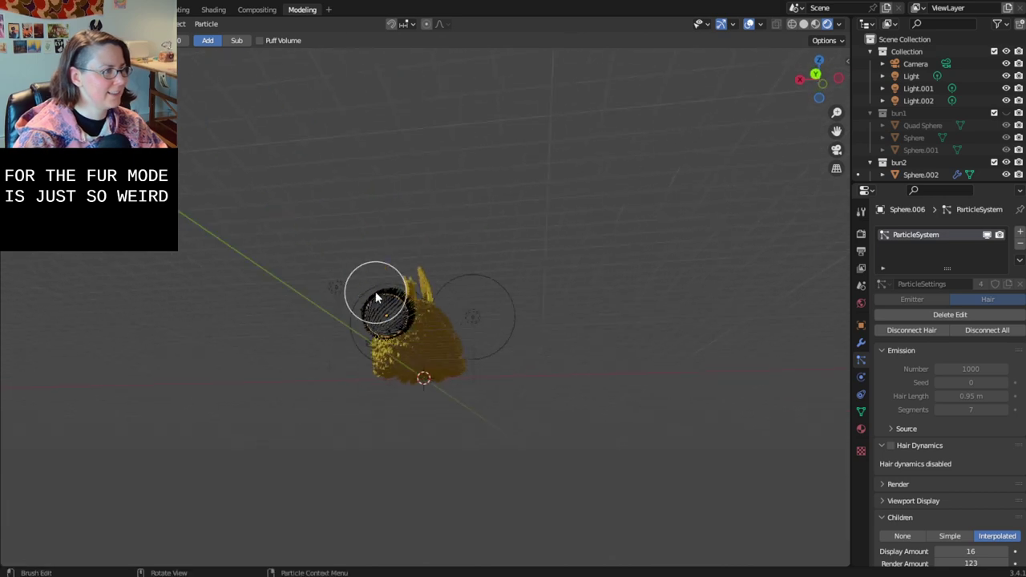
middle_drag(224, 195, 377, 238)
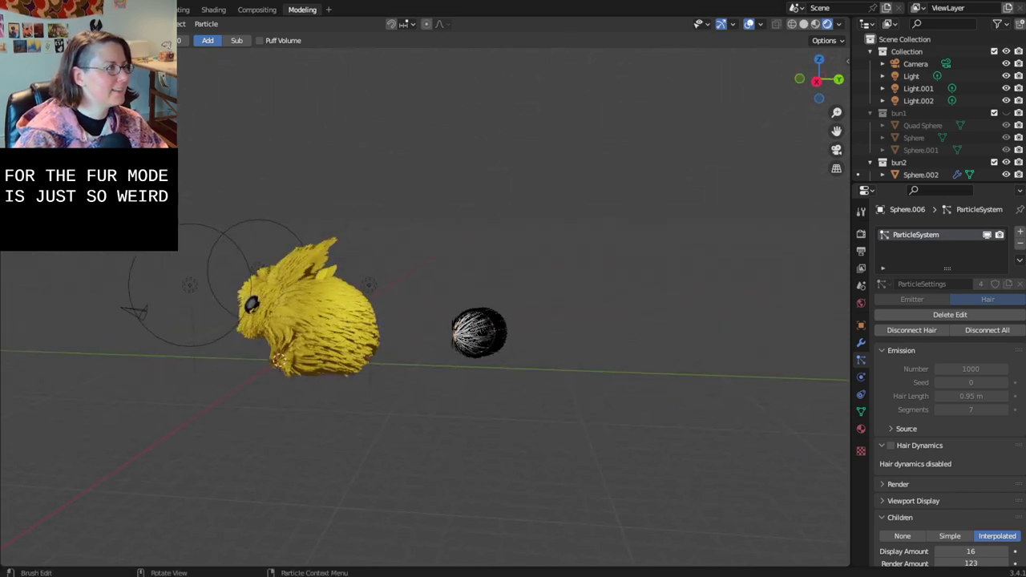
key(ctrl+Tab)
- Move the tail back along the Y axis against the bunny's rear and save the file
scroll(529, 348, up, 2)
middle_drag(529, 348, 551, 348)
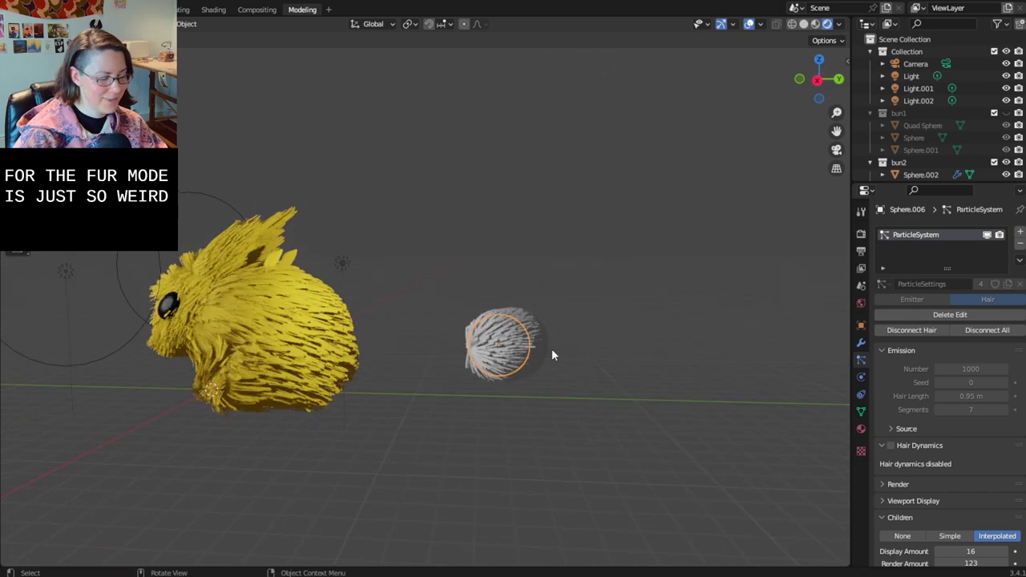
key(g)
key(y)
click(403, 355)
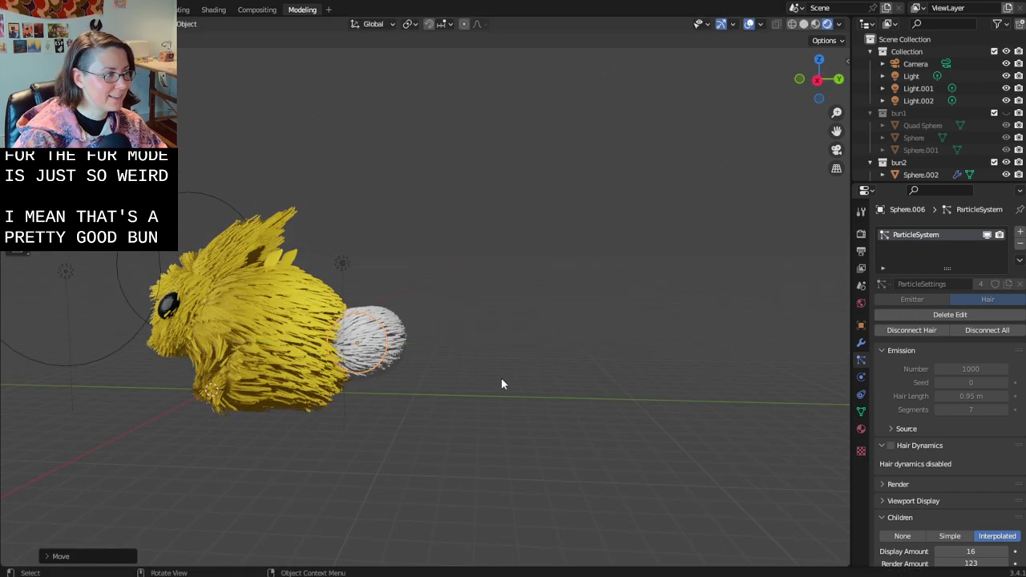
click(503, 378)
middle_drag(502, 391, 277, 380)
scroll(278, 380, up, 5)
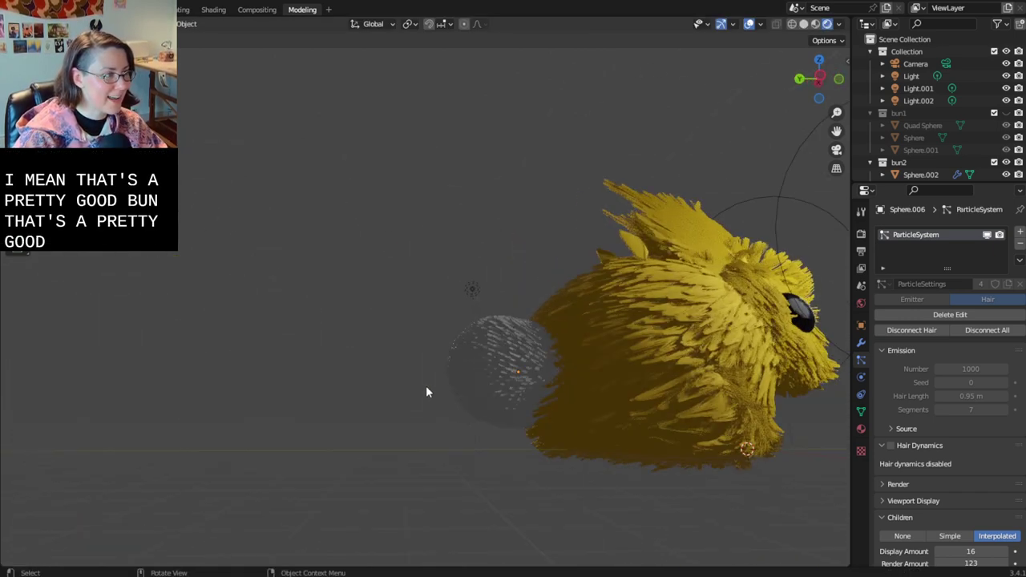
middle_drag(461, 410, 470, 323)
key(ctrl+s)
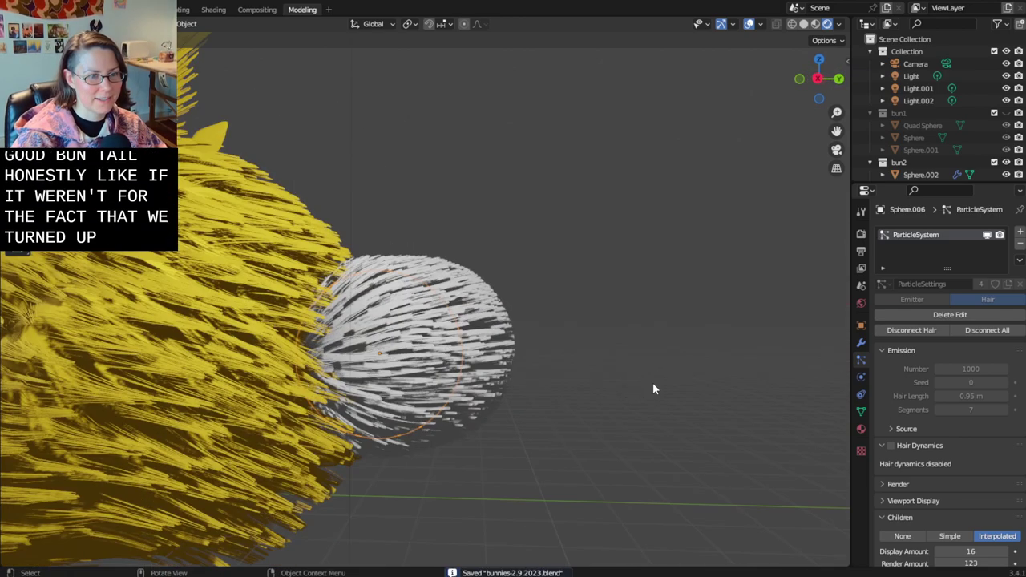
- Select the bunny's body and switch it to Particle Edit mode
shift+middle_drag(652, 379, 715, 408)
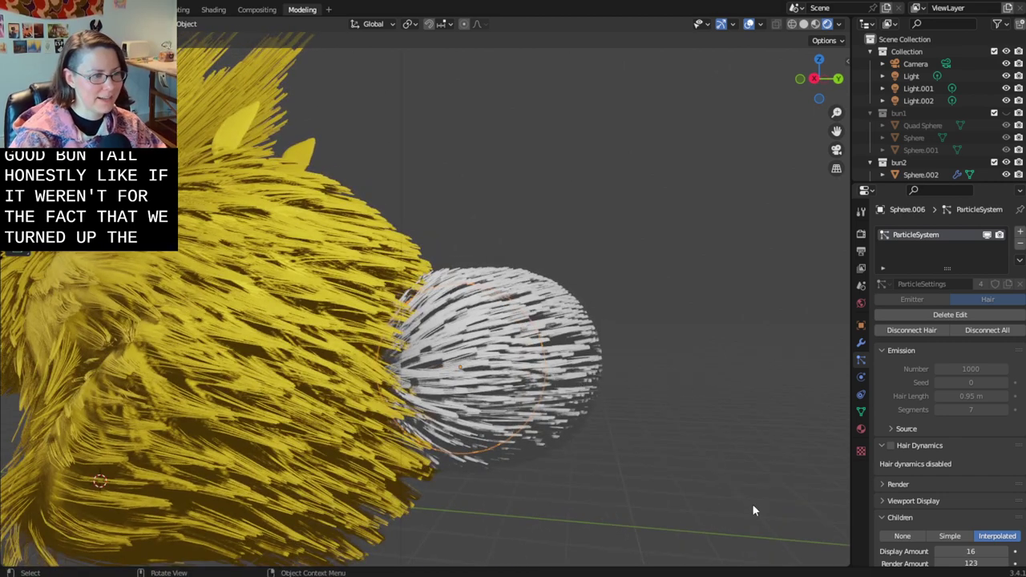
scroll(610, 464, down, 2)
middle_drag(611, 465, 675, 468)
shift+middle_drag(465, 347, 577, 280)
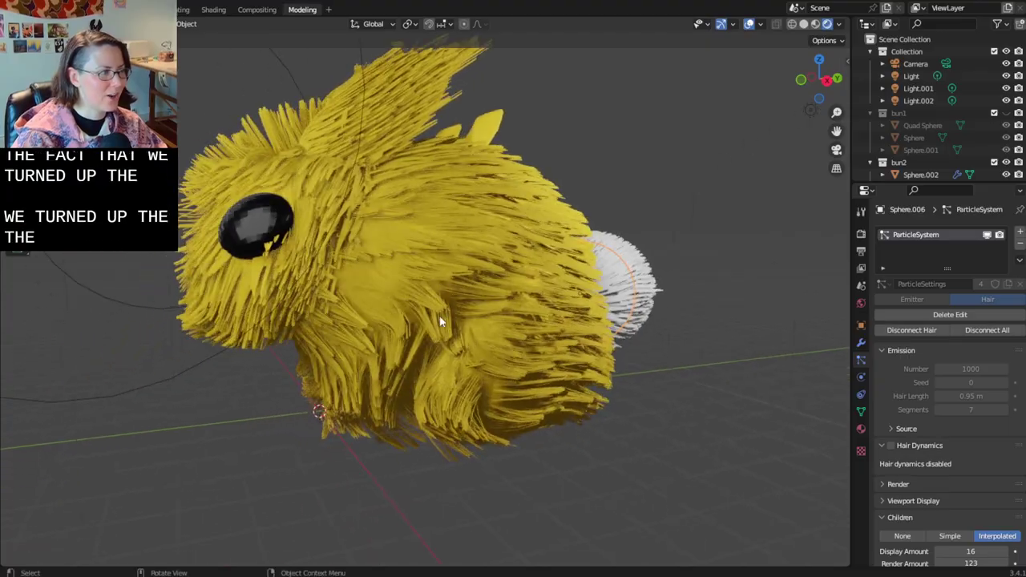
click(440, 317)
scroll(440, 320, up, 10)
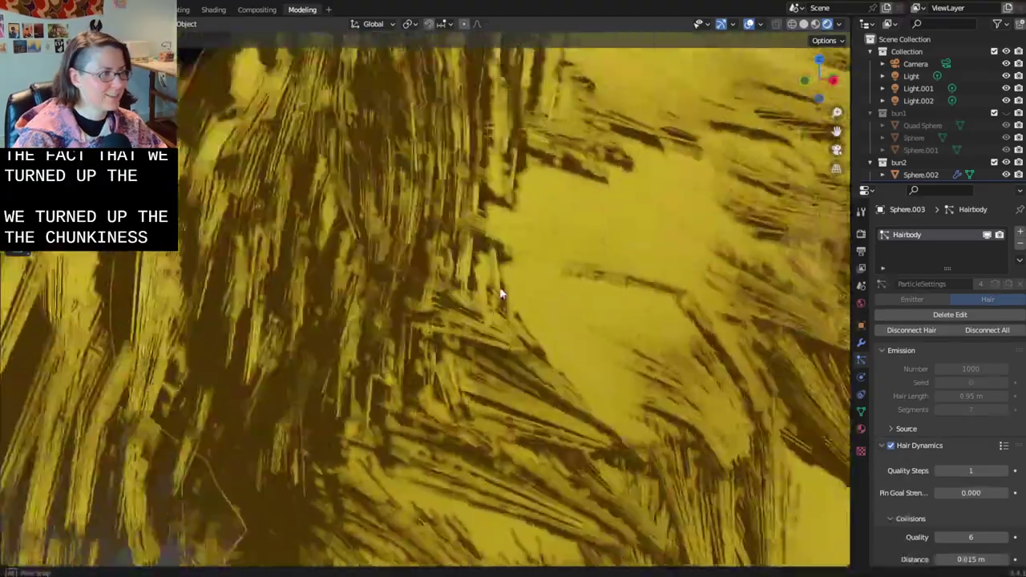
scroll(534, 333, down, 10)
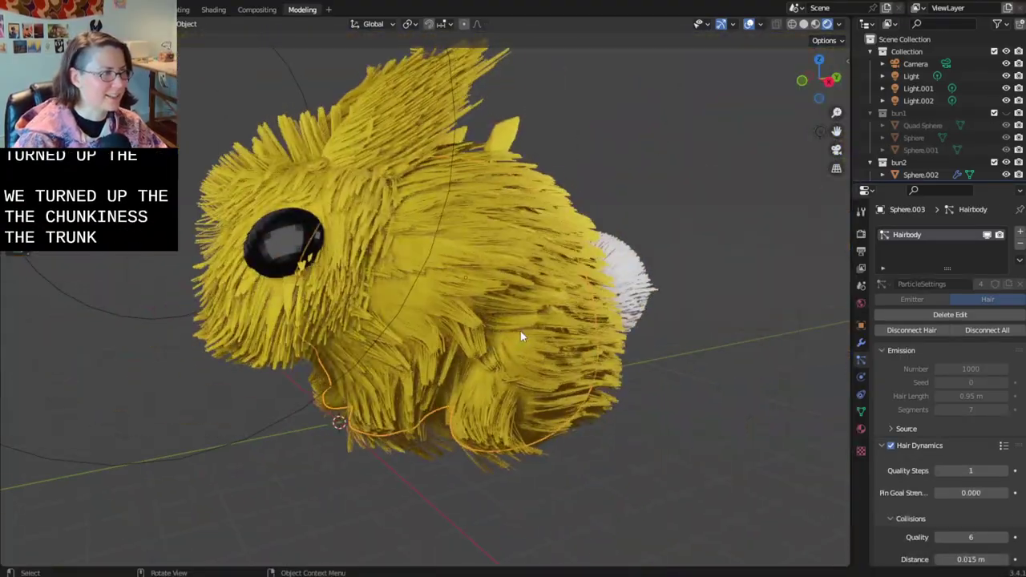
middle_drag(515, 337, 239, 136)
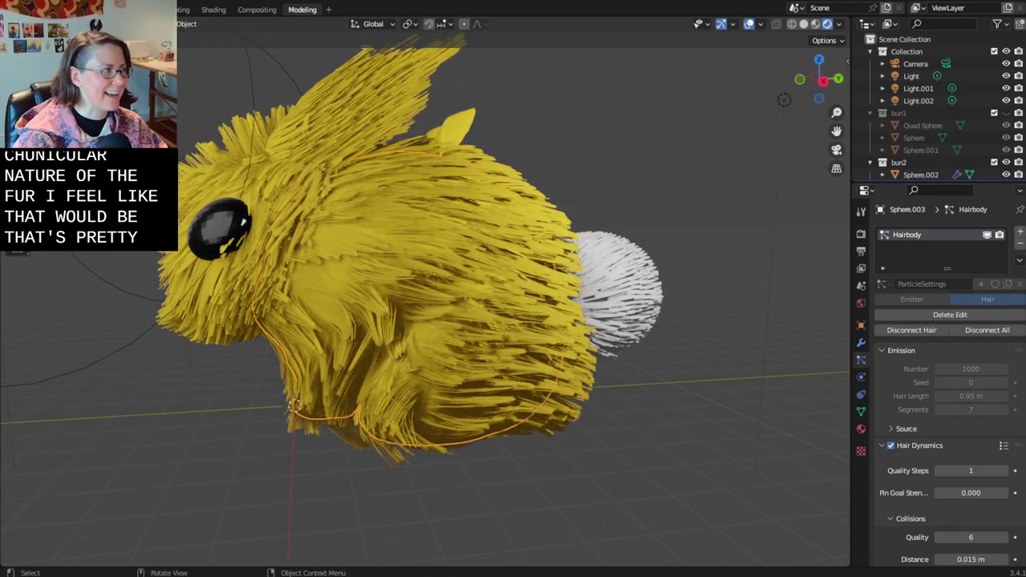
key(ctrl+Tab)
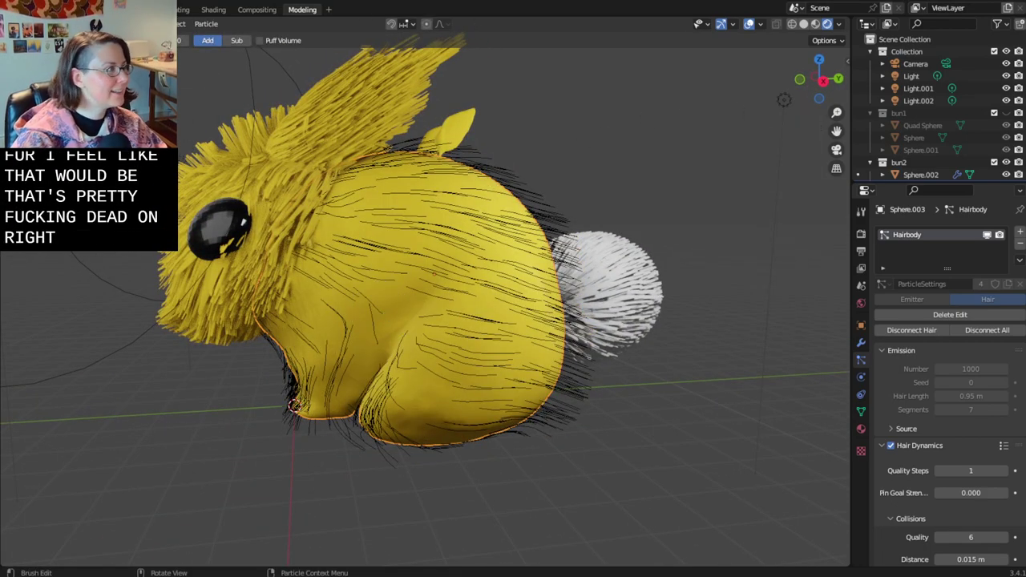
- Add extra guide hairs to both sides of the bunny's body behind the head, and check the fur in Object Mode
click(16, 175)
mouse_move(314, 301)
mouse_down()
mouse_move(339, 284)
mouse_move(395, 334)
mouse_up()
mouse_move(328, 276)
mouse_down()
mouse_move(357, 256)
mouse_move(312, 208)
mouse_move(360, 245)
mouse_up()
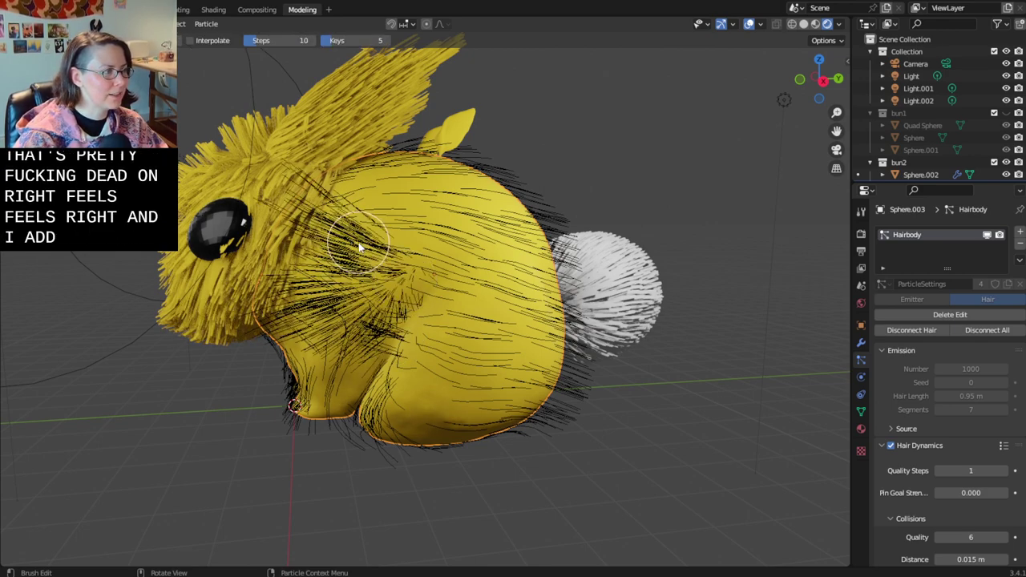
mouse_move(360, 245)
middle_down()
mouse_move(418, 281)
mouse_move(481, 289)
mouse_move(556, 268)
middle_up()
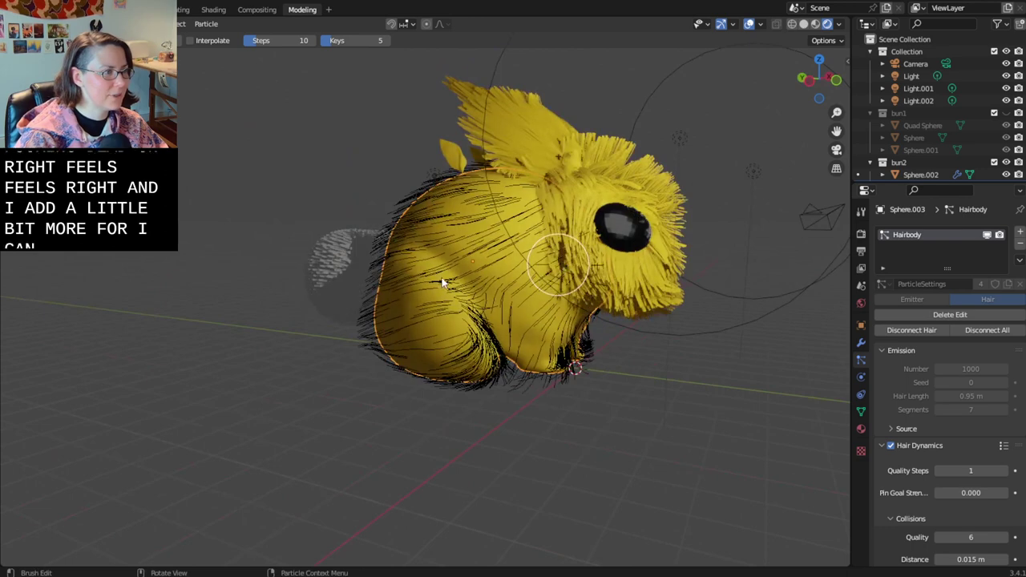
drag(535, 217, 424, 228)
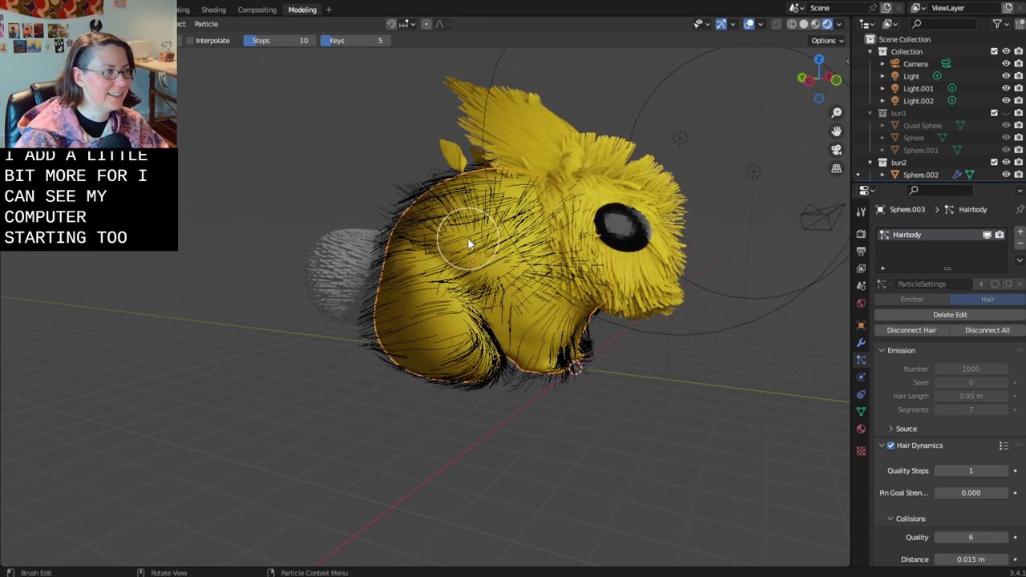
middle_drag(470, 241, 501, 273)
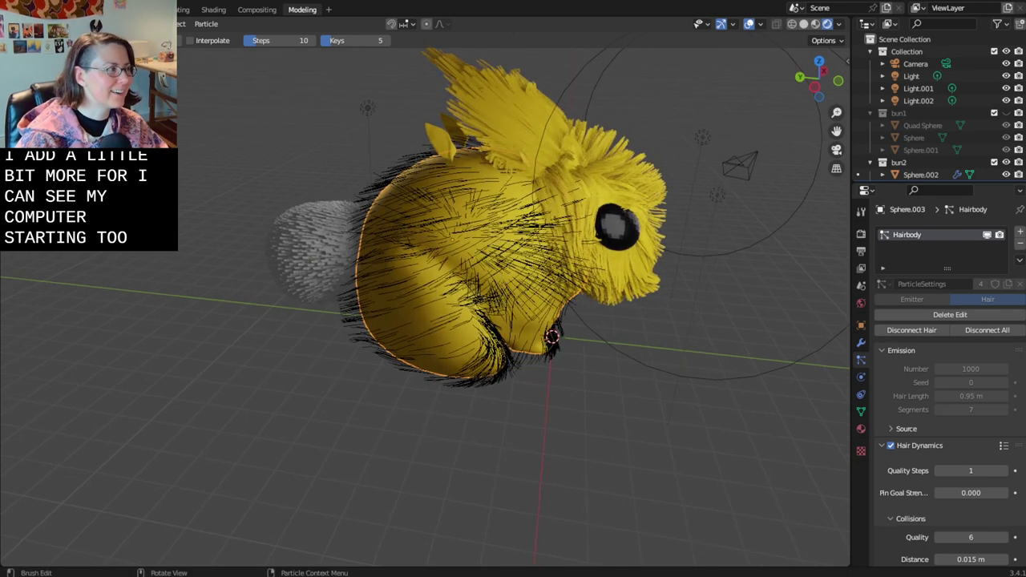
scroll(449, 280, down, 6)
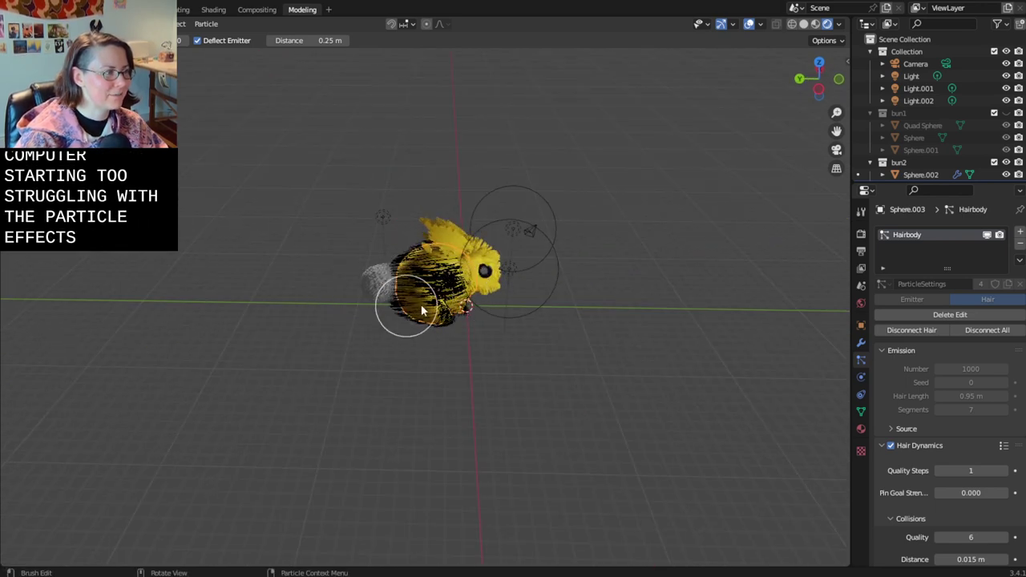
mouse_move(403, 303)
middle_down()
mouse_move(318, 286)
mouse_move(348, 294)
middle_up()
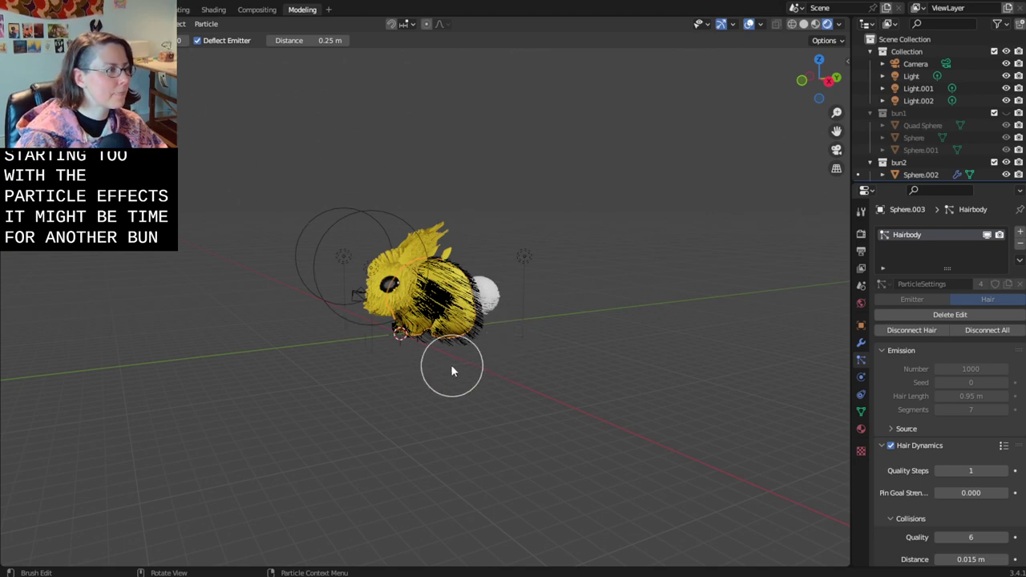
key(ctrl+Tab)
scroll(619, 298, up, 8)
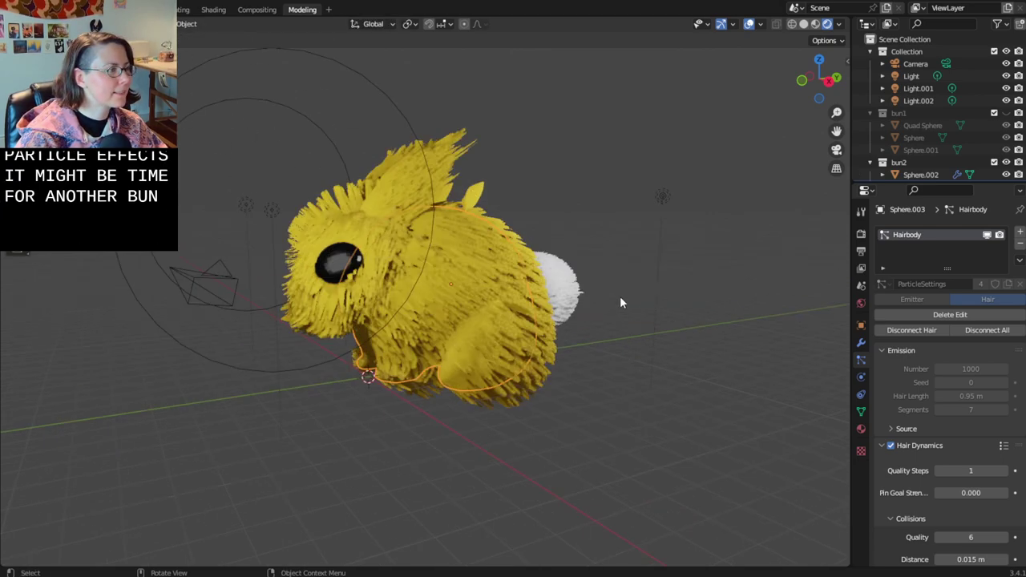
middle_drag(678, 425, 633, 424)
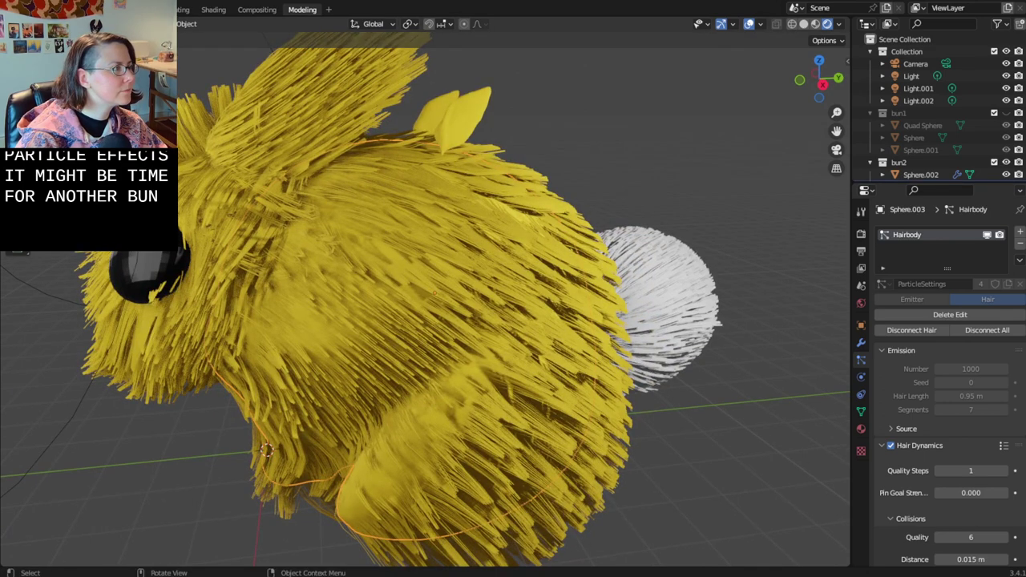
- Puff the body's hair on both sides of the bunny in Particle Edit mode and save the file
key(ctrl+Tab)
scroll(276, 306, down, 6)
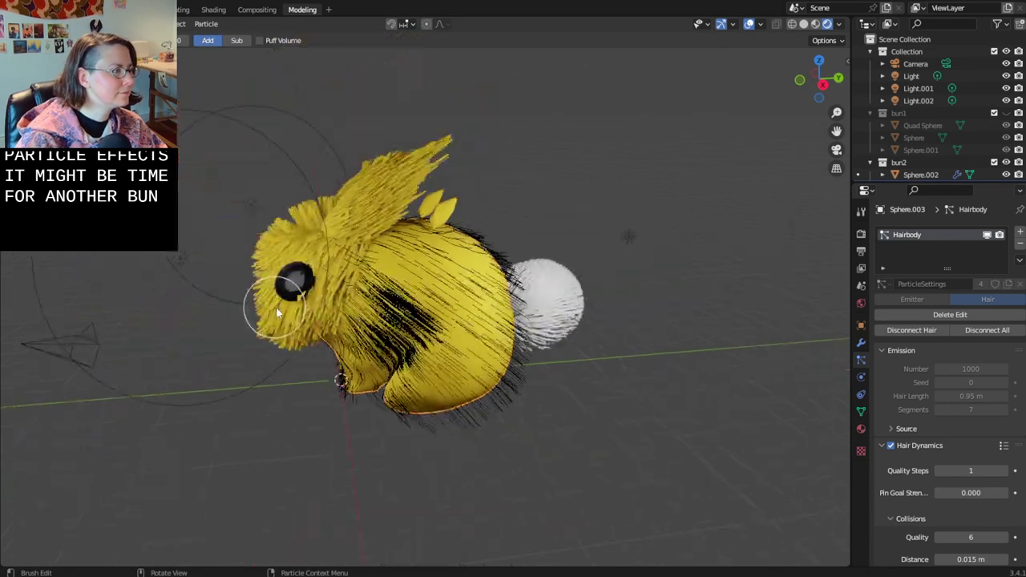
mouse_move(367, 315)
mouse_down()
mouse_move(384, 305)
mouse_move(375, 298)
mouse_move(375, 330)
mouse_up()
mouse_move(375, 330)
middle_down()
mouse_move(585, 345)
mouse_move(644, 330)
mouse_move(484, 292)
middle_up()
drag(485, 286, 480, 269)
mouse_move(480, 270)
middle_down()
mouse_move(573, 371)
mouse_move(565, 349)
middle_up()
mouse_move(512, 308)
mouse_down()
mouse_move(504, 273)
mouse_move(470, 295)
mouse_move(516, 295)
mouse_move(501, 255)
mouse_move(497, 279)
mouse_move(449, 270)
mouse_move(577, 324)
mouse_up()
key(ctrl+s)
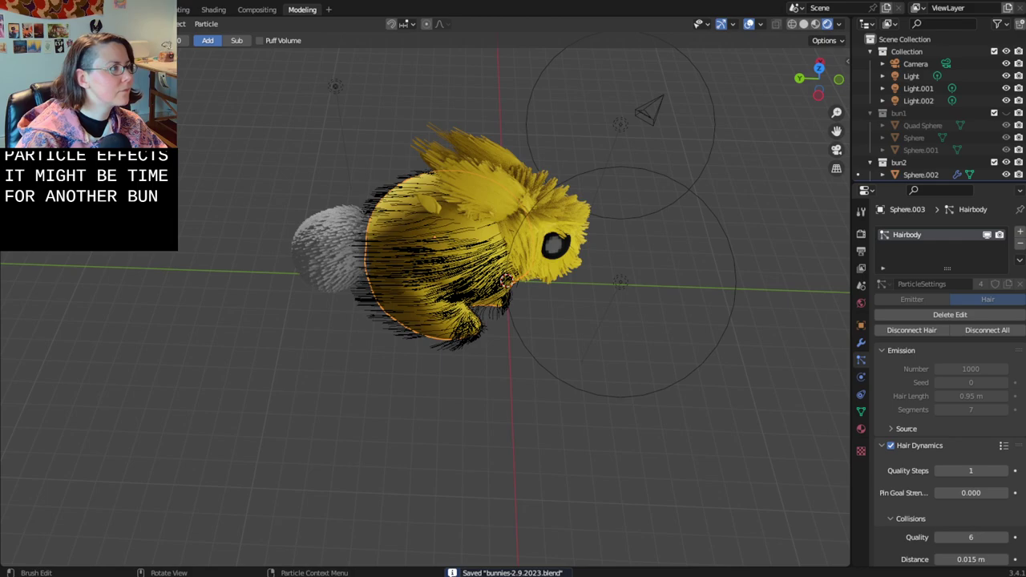
- Return to Object Mode, inspect the bunny's coat from several angles and save the file
key(Tab)
mouse_move(501, 439)
middle_down()
mouse_move(341, 354)
mouse_move(428, 392)
mouse_move(514, 452)
mouse_move(606, 486)
mouse_move(540, 463)
mouse_move(607, 435)
mouse_move(648, 442)
mouse_move(751, 412)
mouse_move(725, 416)
mouse_move(732, 425)
mouse_move(584, 371)
mouse_move(454, 426)
middle_up()
scroll(561, 461, up, 4)
scroll(499, 409, down, 4)
scroll(465, 457, down, 4)
middle_drag(472, 476, 451, 451)
key(ctrl+s)
scroll(519, 447, up, 3)
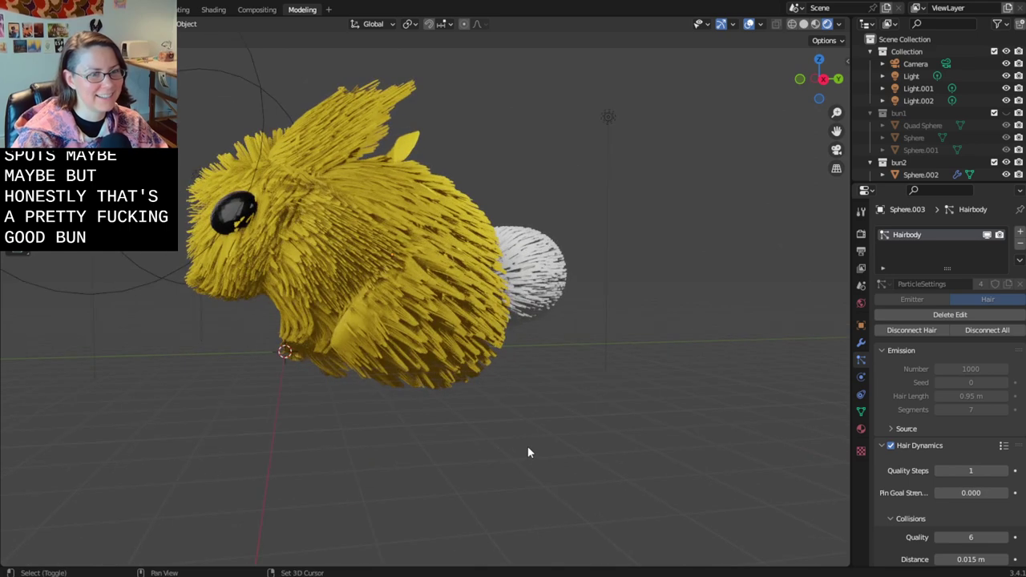
middle_drag(528, 453, 602, 527)
key(ctrl+s)
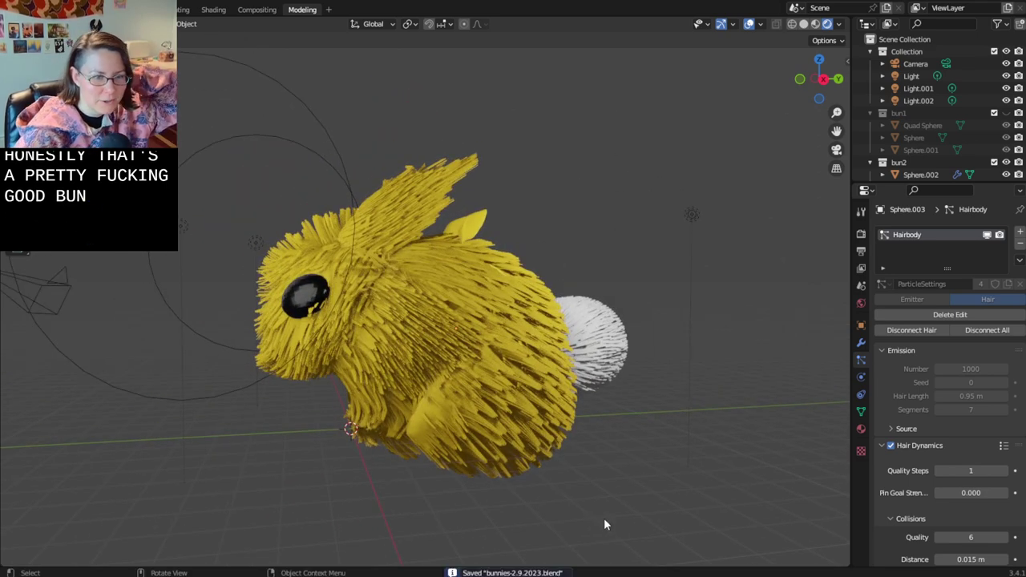
- Add a UV sphere at the bunny's front paws and flatten it along the Y axis
middle_drag(551, 518, 660, 498)
key(shift+a)
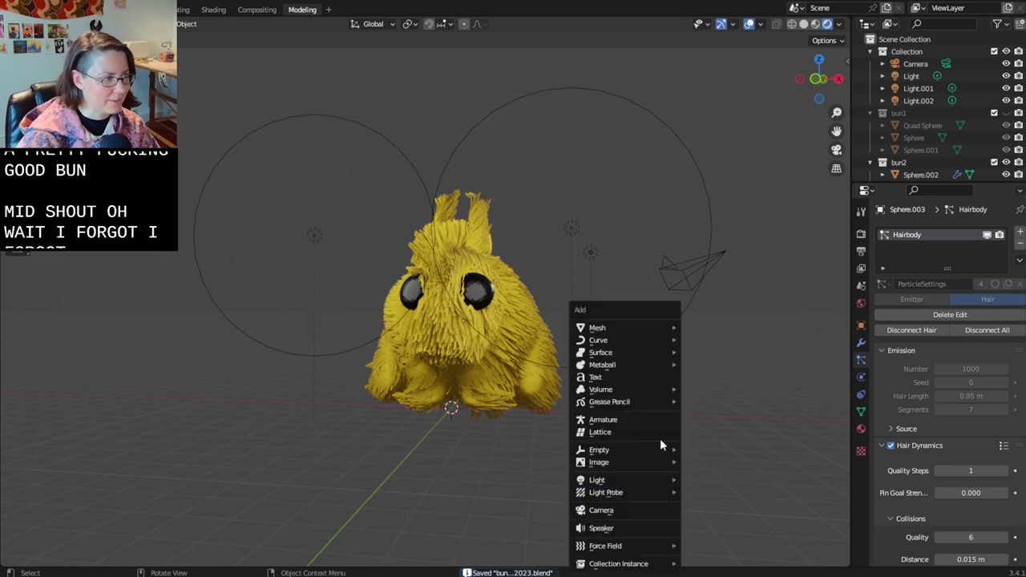
mouse_move(662, 330)
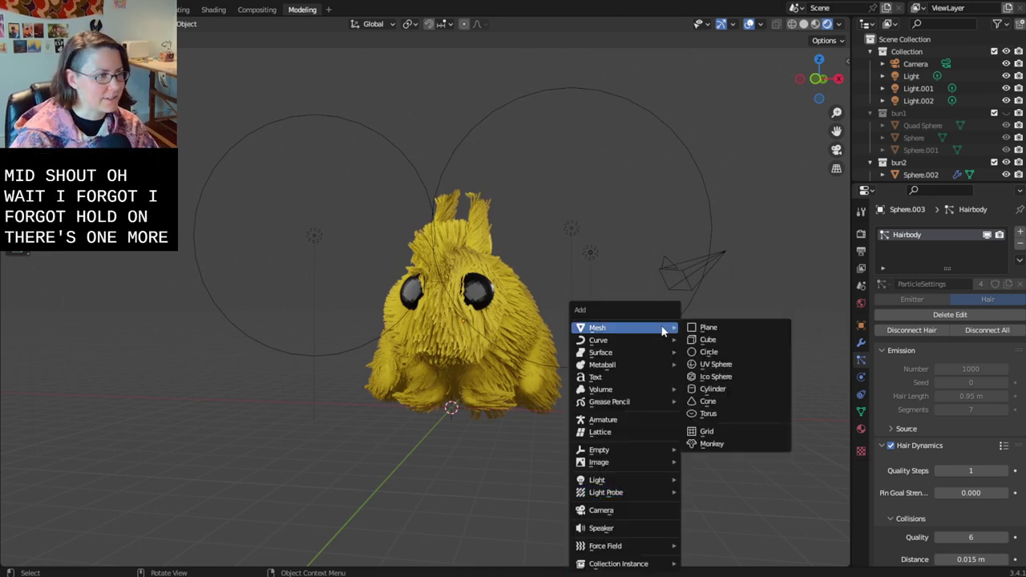
click(761, 365)
middle_drag(724, 402, 521, 376)
middle_drag(548, 324, 600, 373)
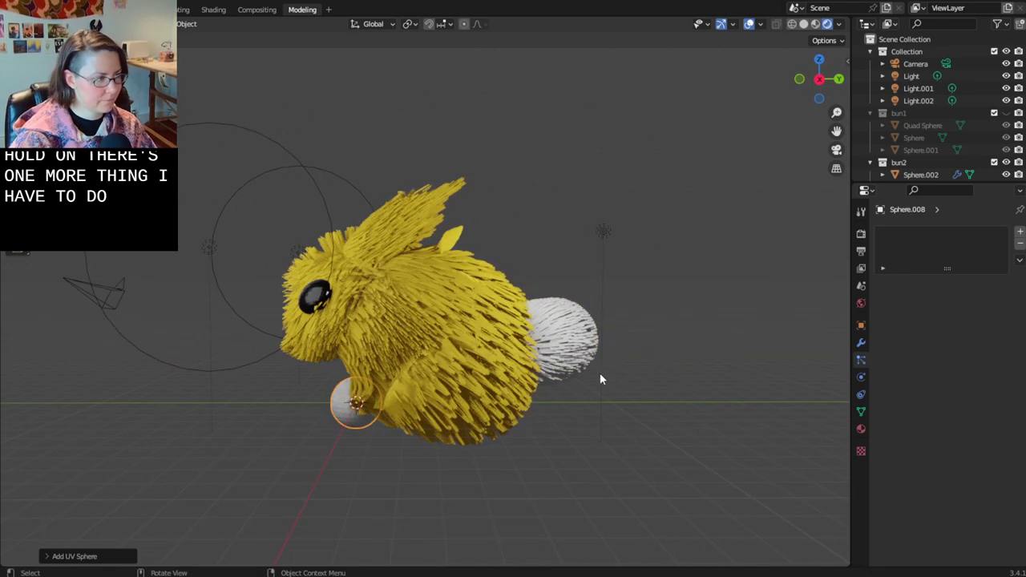
key(g)
key(y)
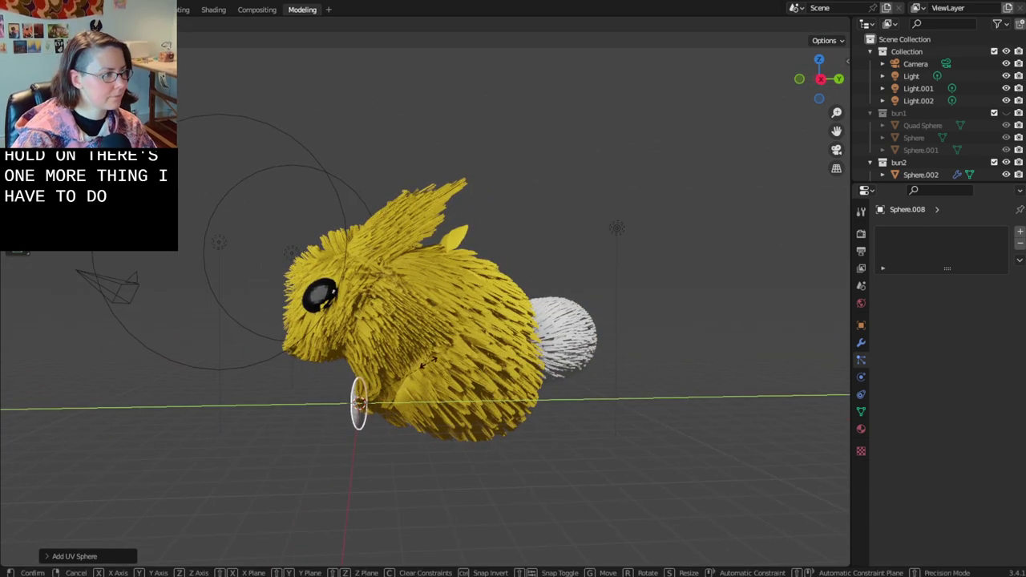
click(396, 365)
- Scale the flattened sphere along the Z and X axes into a small oval disc
middle_drag(395, 365, 518, 356)
key(s)
key(z)
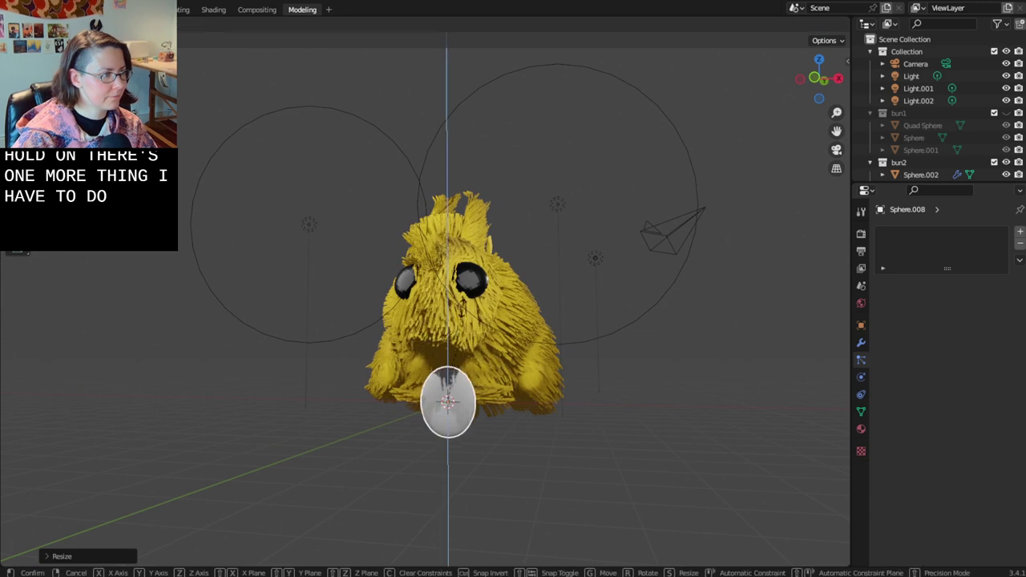
click(586, 337)
key(s)
key(x)
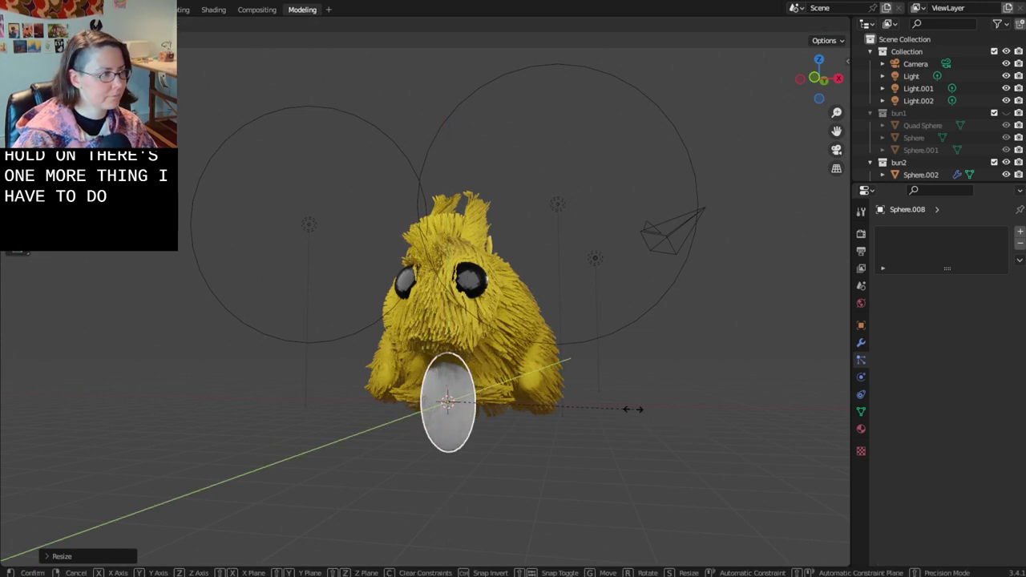
click(562, 425)
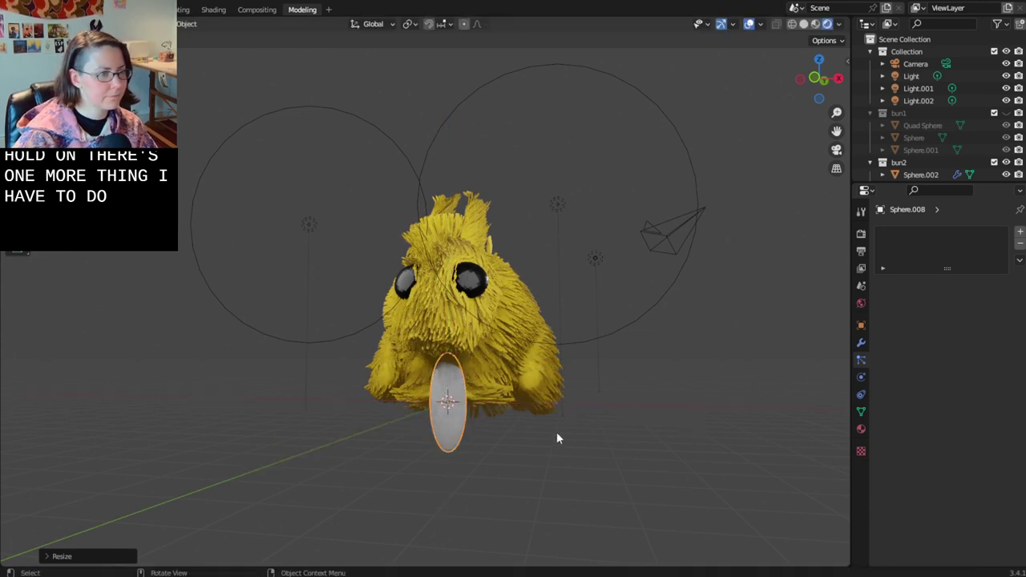
middle_drag(556, 432, 447, 327)
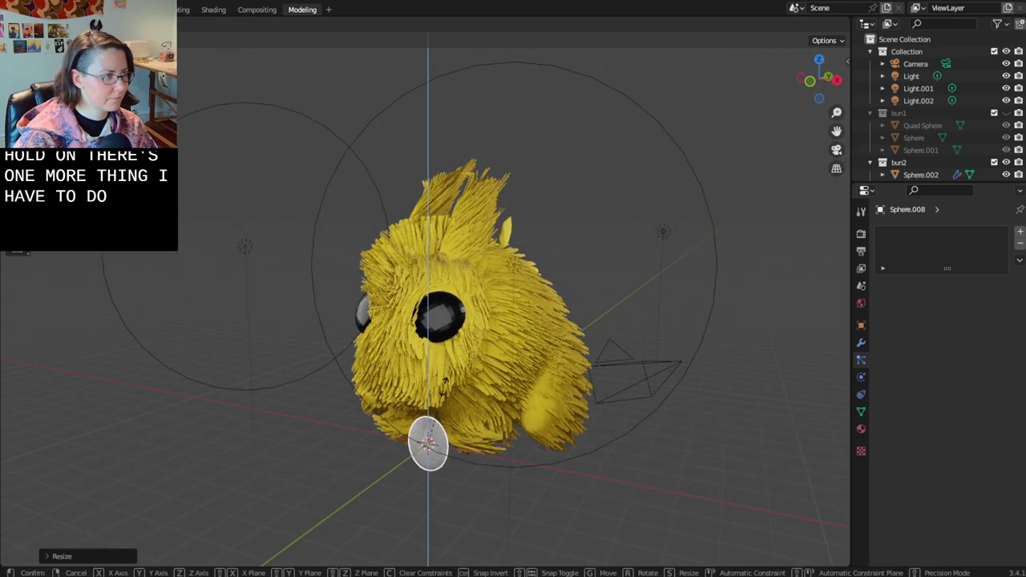
click(444, 385)
- Move the oval disc forward, clear of the bunny's front paws
middle_drag(444, 385, 413, 363)
key(g)
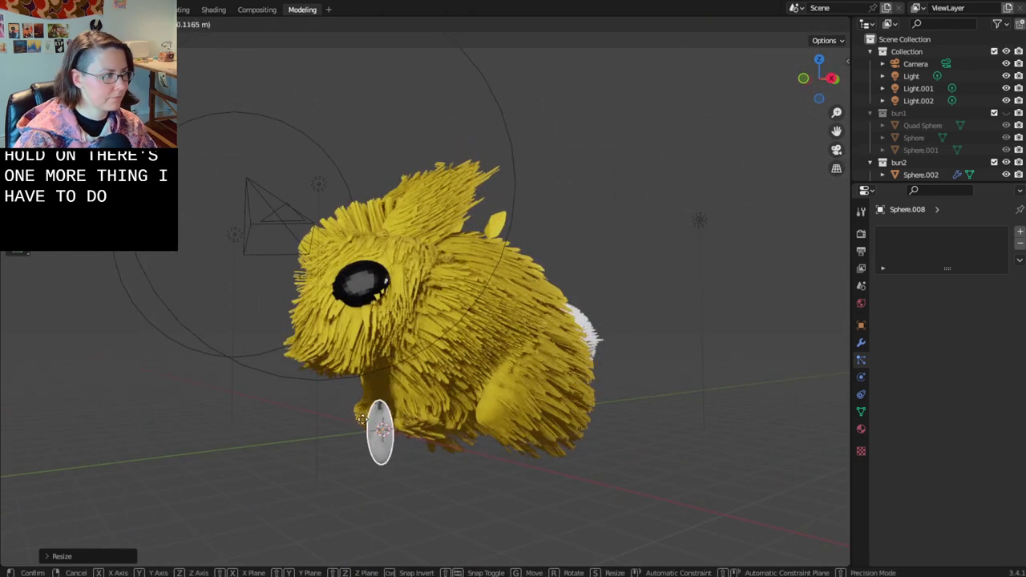
right_click(324, 367)
key(g)
key(y)
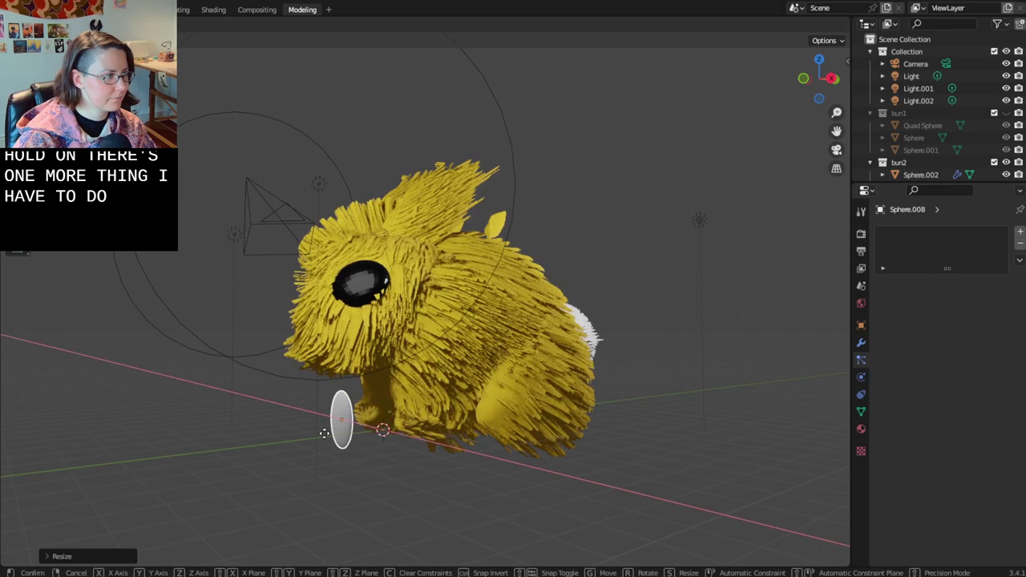
click(289, 446)
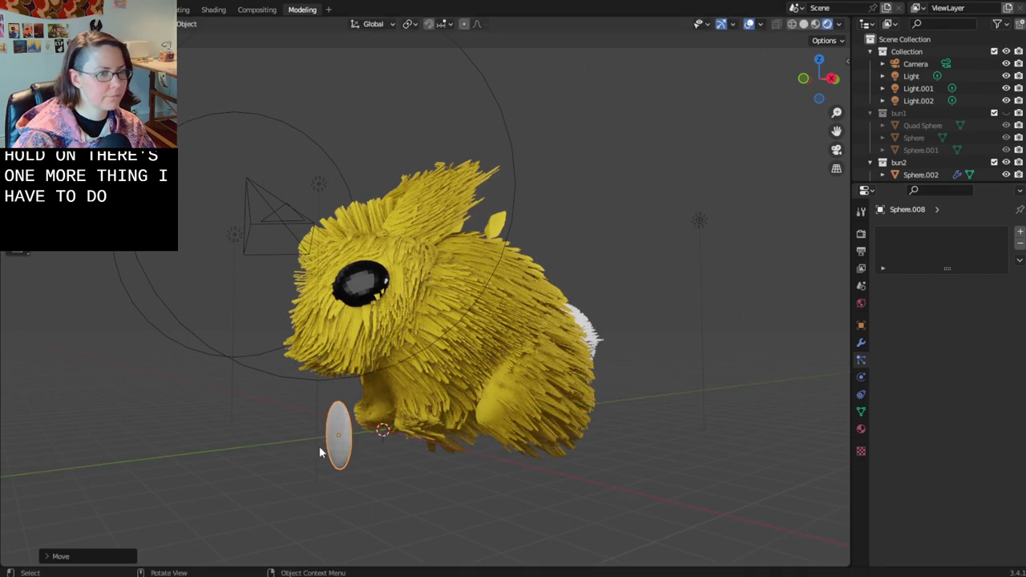
- Raise the oval disc along the Z axis to the underside of the bunny's muzzle
scroll(318, 451, up, 3)
middle_drag(318, 451, 348, 425)
key(g)
key(z)
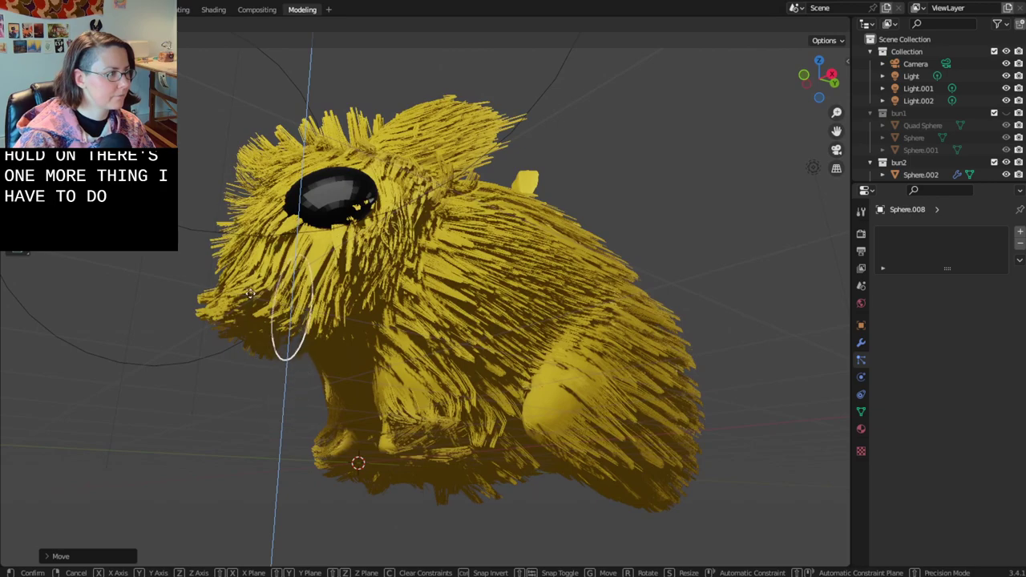
click(250, 294)
middle_drag(256, 298, 488, 324)
key(g)
key(z)
click(453, 364)
scroll(470, 377, up, 3)
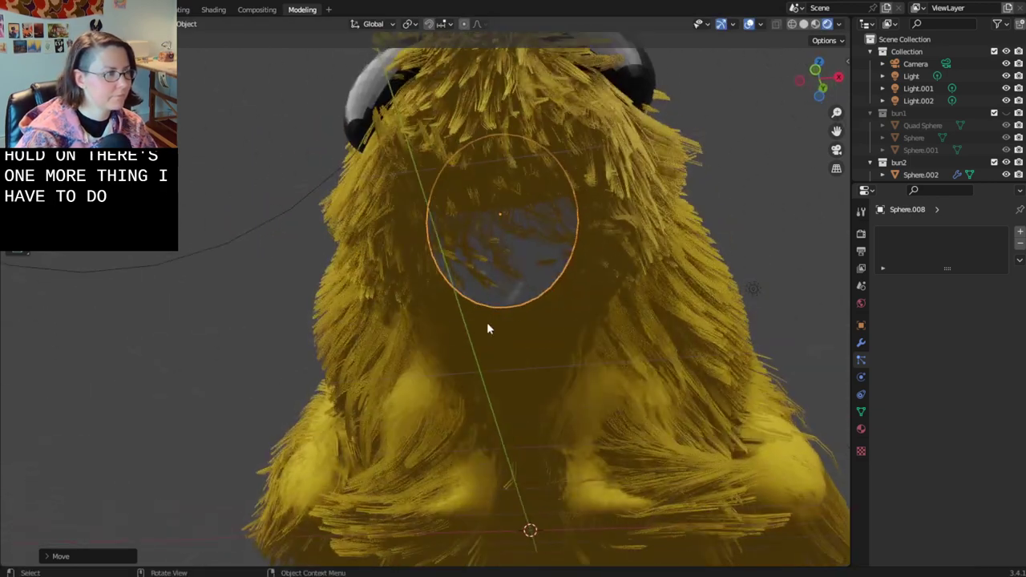
- Move the disc forward along the Y axis under the muzzle and tilt it about the X axis
middle_drag(665, 235, 331, 345)
key(g)
key(y)
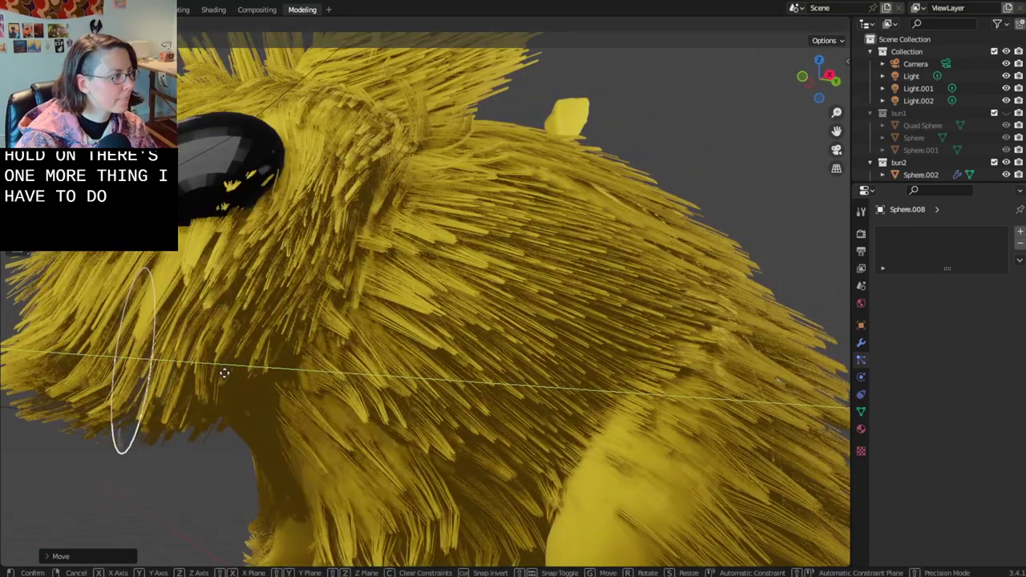
click(214, 370)
key(r)
key(y)
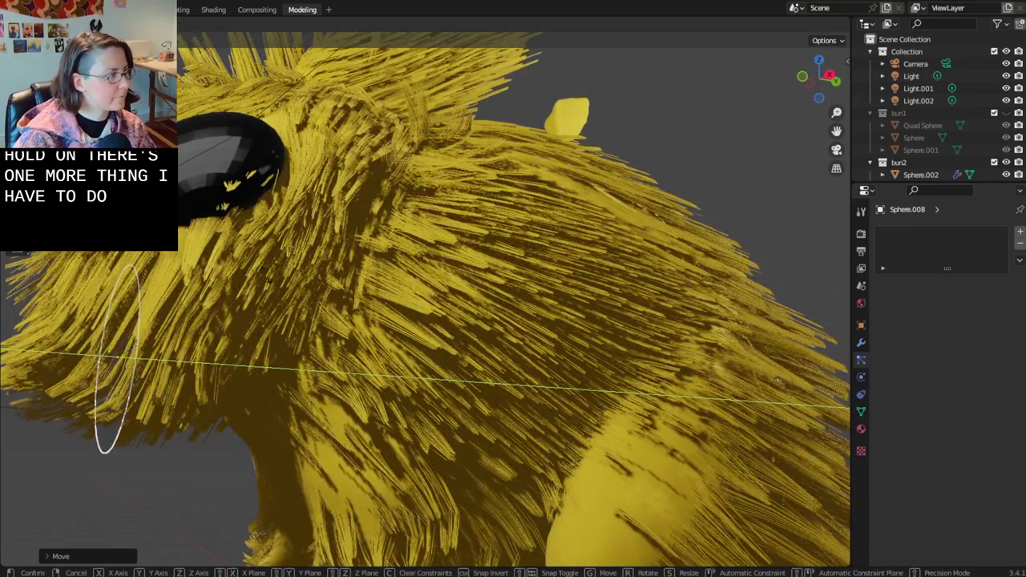
key(x)
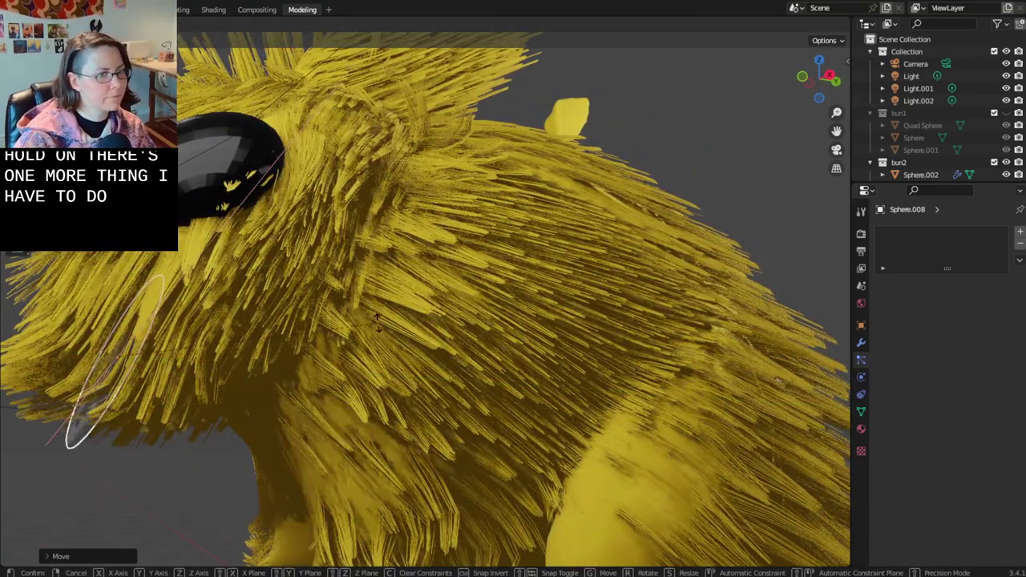
click(379, 329)
- Select the bunny's head and hide its particle hair in the viewport
middle_drag(379, 329, 537, 357)
click(531, 303)
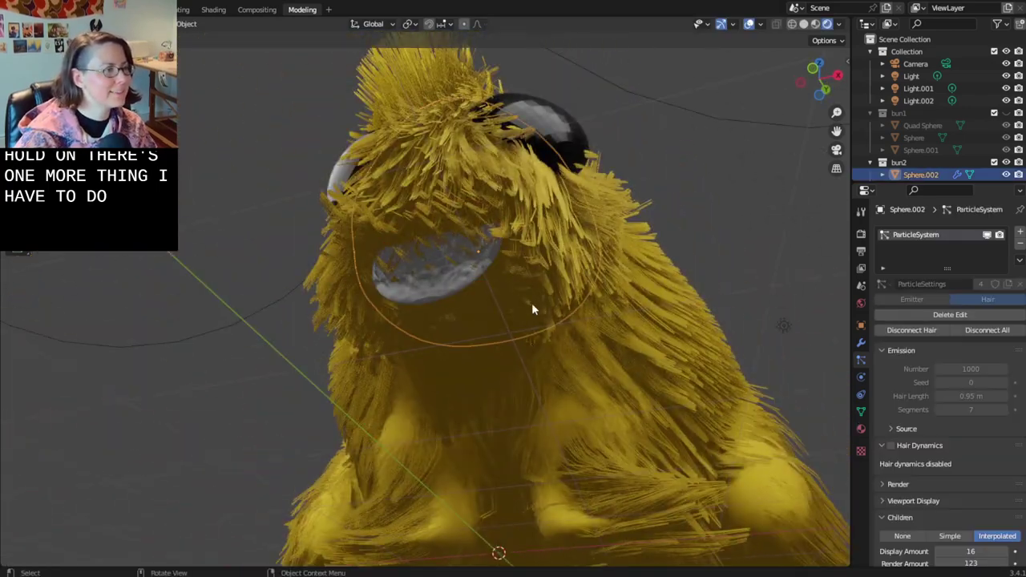
middle_drag(531, 302, 545, 327)
click(986, 236)
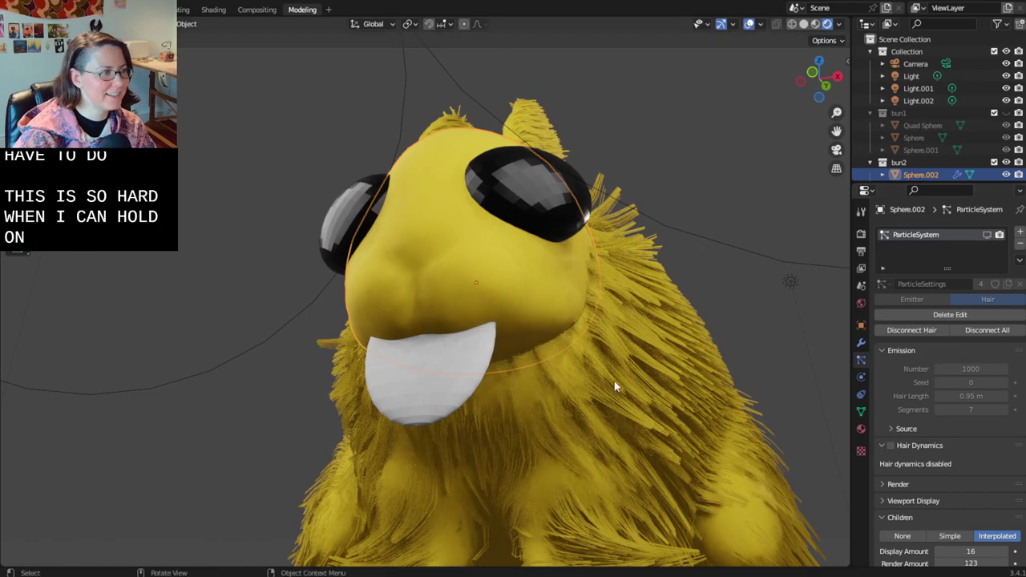
- Select the tilted disc and move it back along the Y axis, deeper under the muzzle
middle_drag(614, 381, 434, 318)
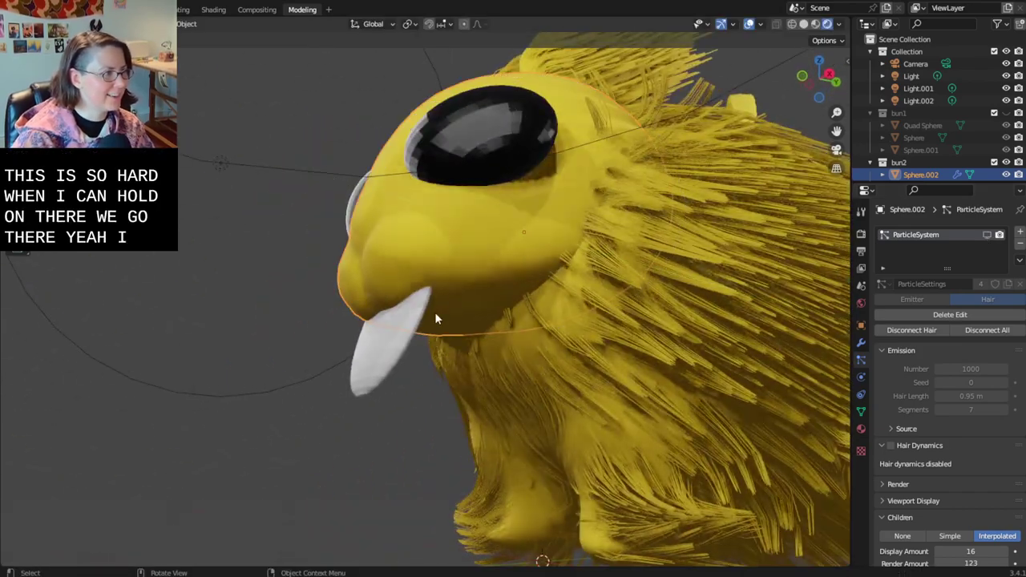
click(389, 336)
key(r)
key(y)
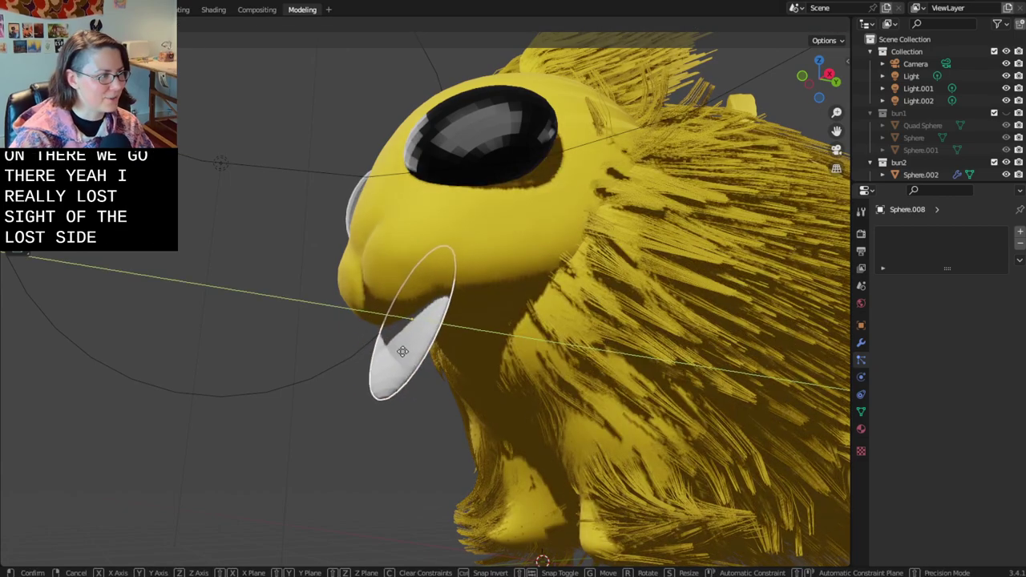
click(400, 350)
- Start editing the tilted disc's mesh, clear the selection and select the edge loop around its lower tip
middle_drag(400, 351, 683, 369)
key(Tab)
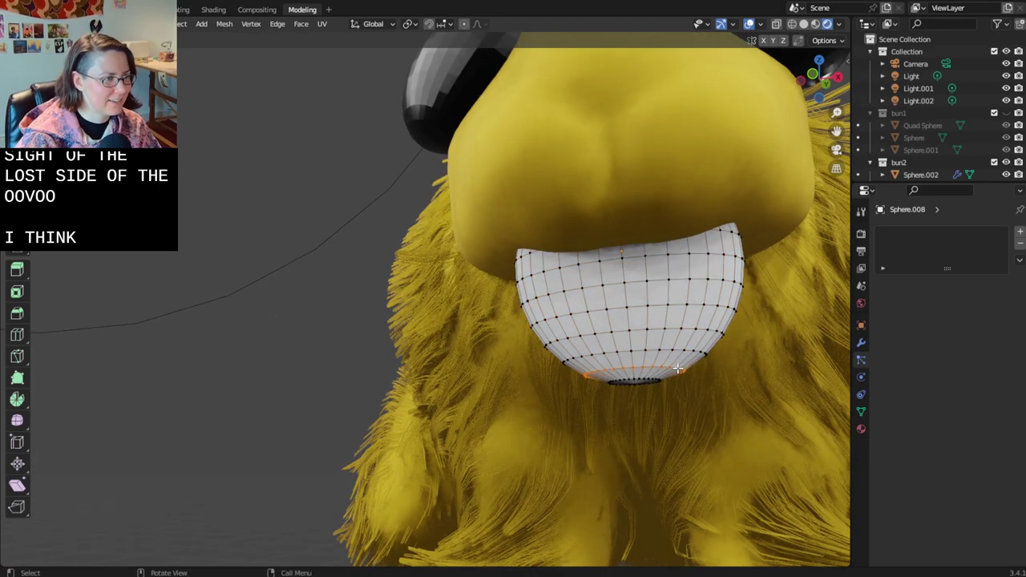
key(alt+a)
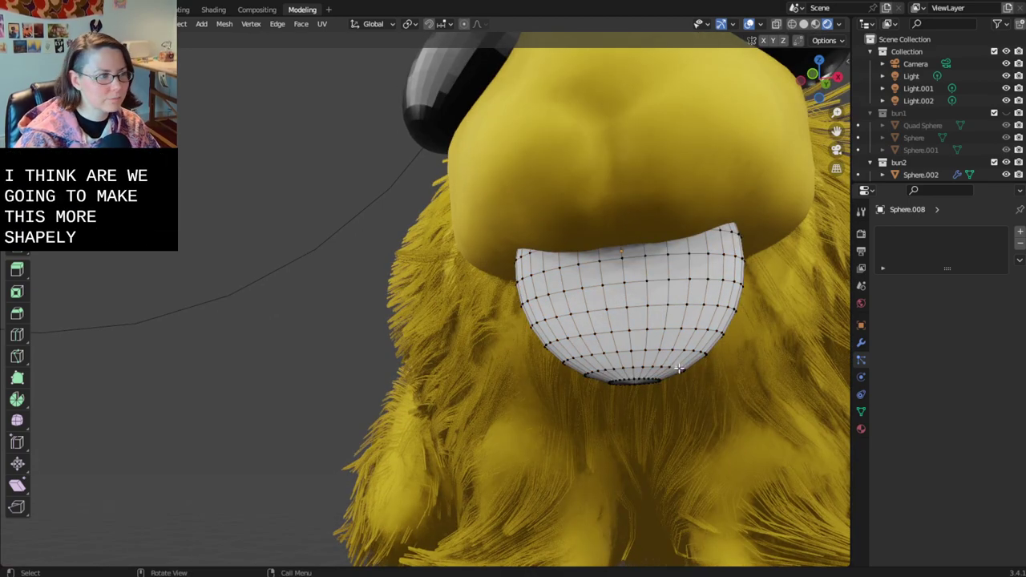
middle_drag(640, 383, 713, 345)
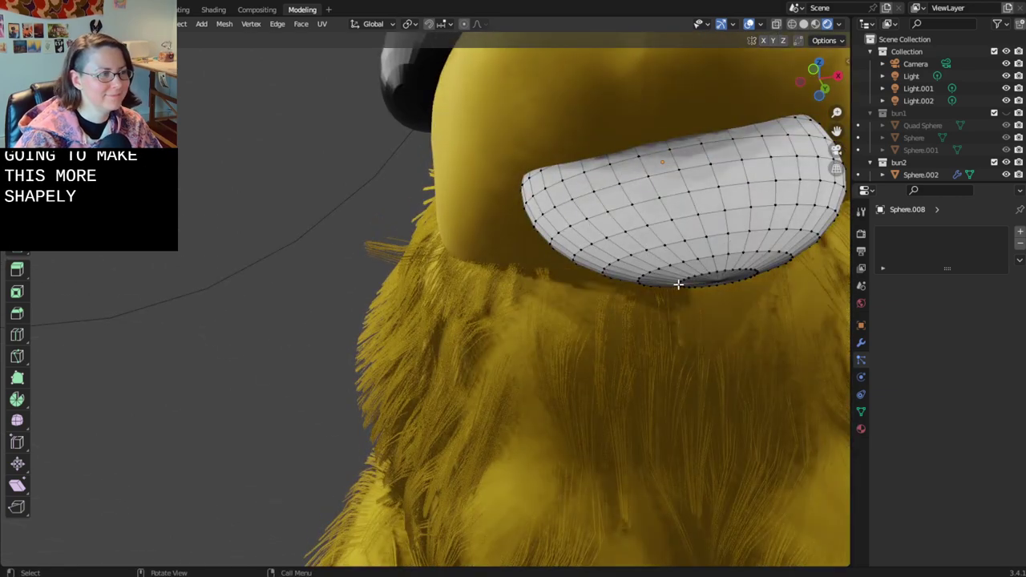
key(2)
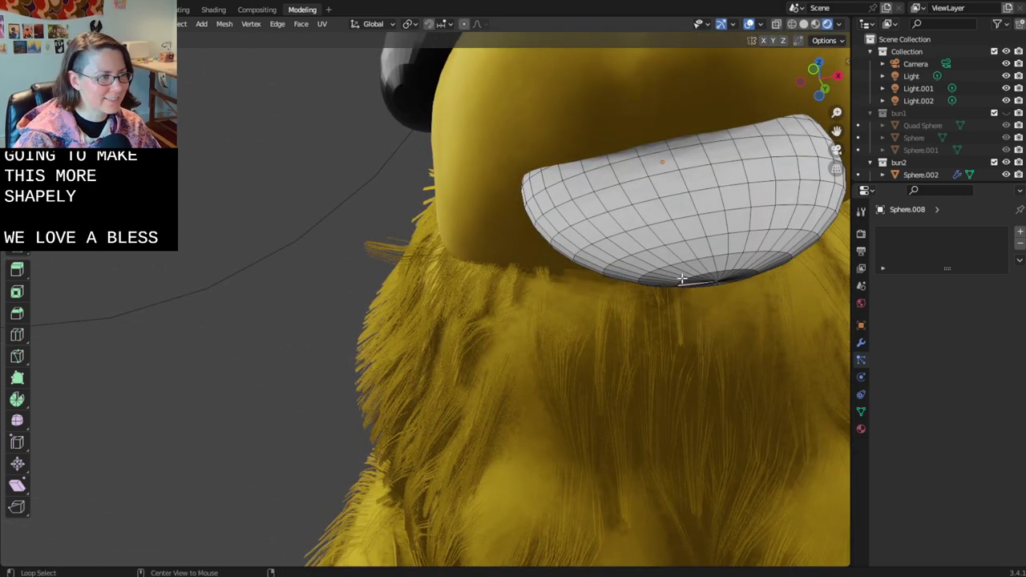
alt+click(713, 271)
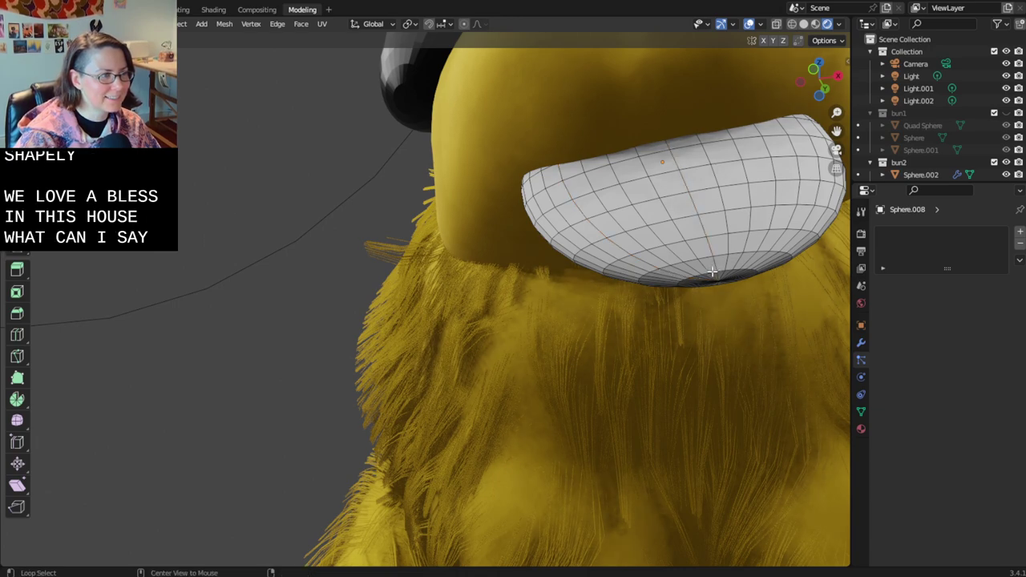
middle_drag(759, 300, 726, 350)
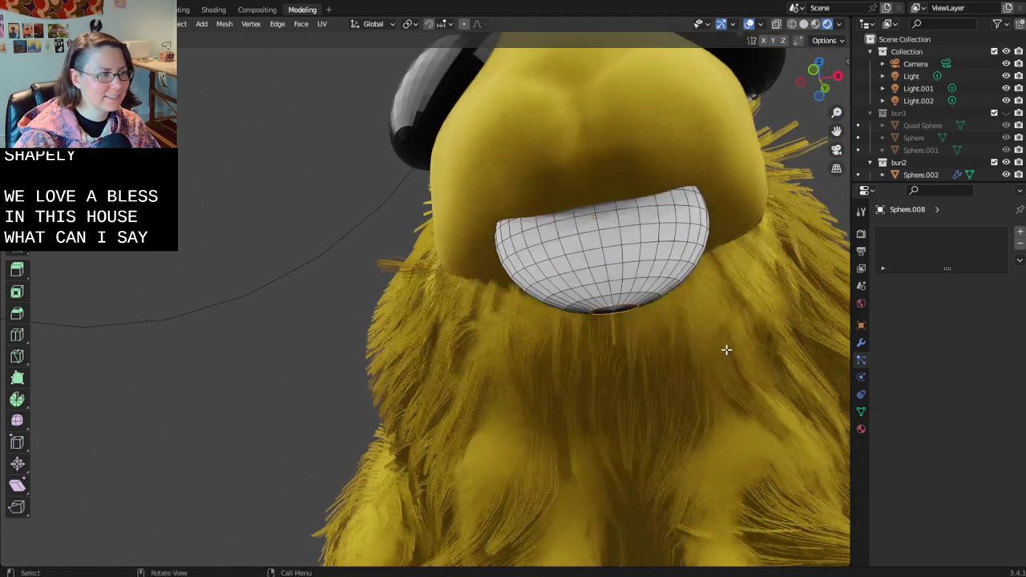
key(s)
click(721, 319)
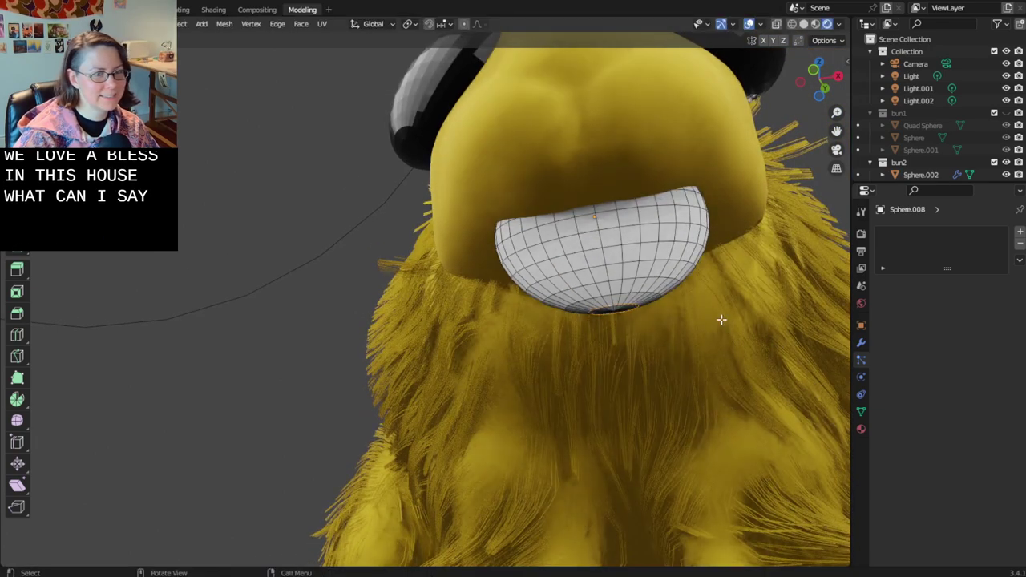
key(e)
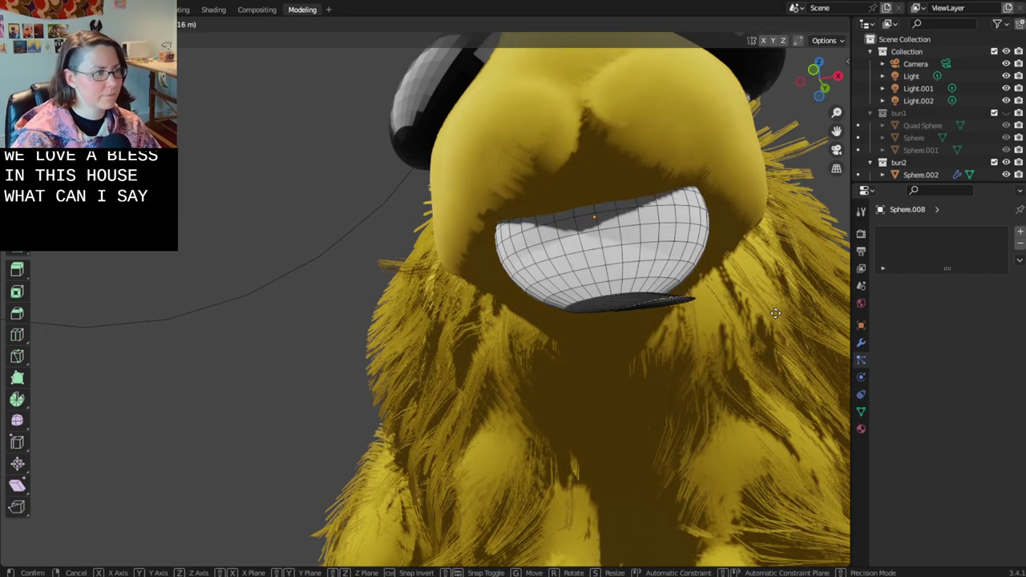
right_click(778, 311)
scroll(682, 317, down, 5)
key(s)
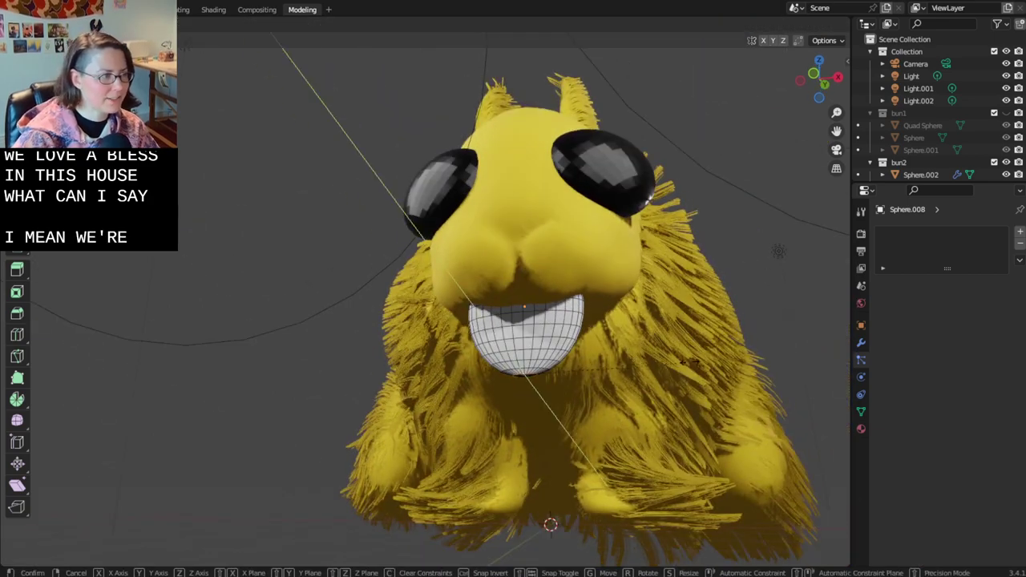
click(732, 356)
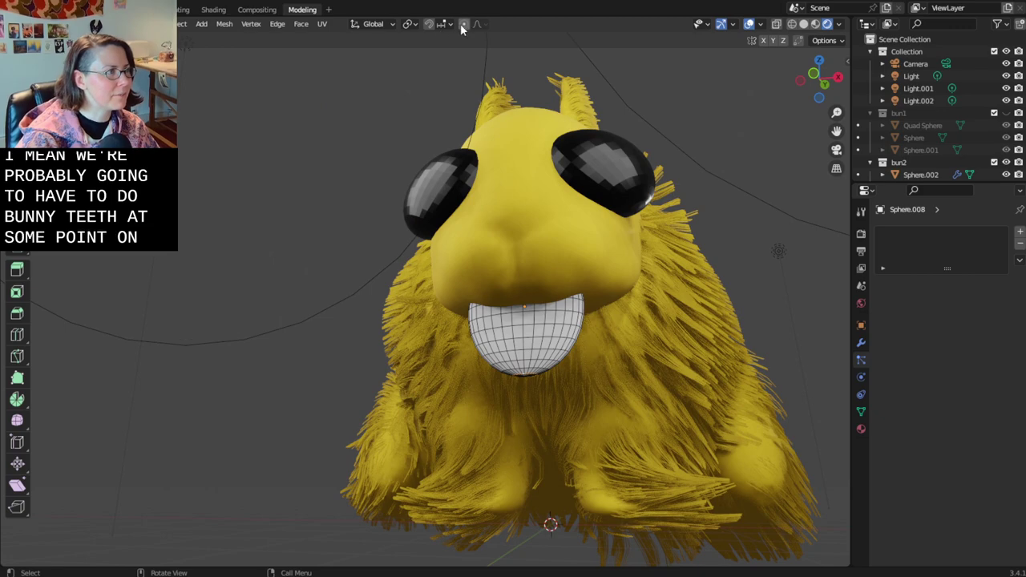
- Try to widen the disc's lower end by scaling the tip loop uniformly with proportional editing, and undo it
key(s)
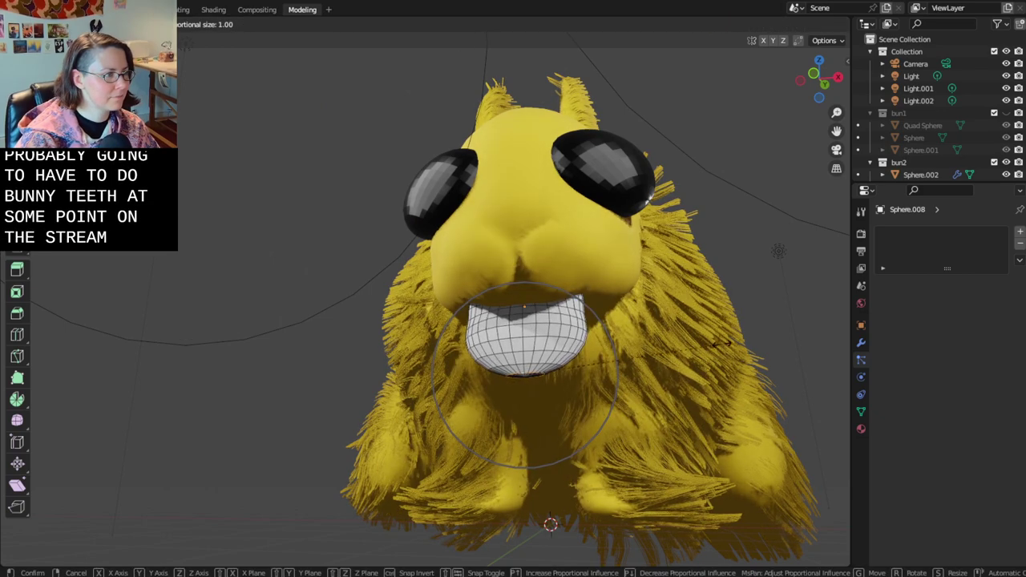
click(723, 343)
middle_drag(723, 343, 842, 522)
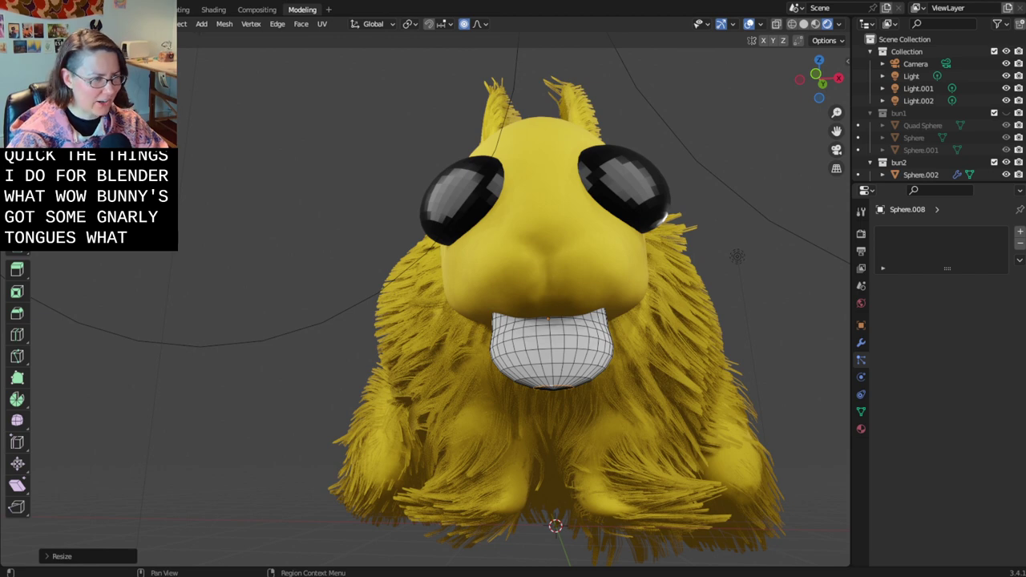
click(290, 501)
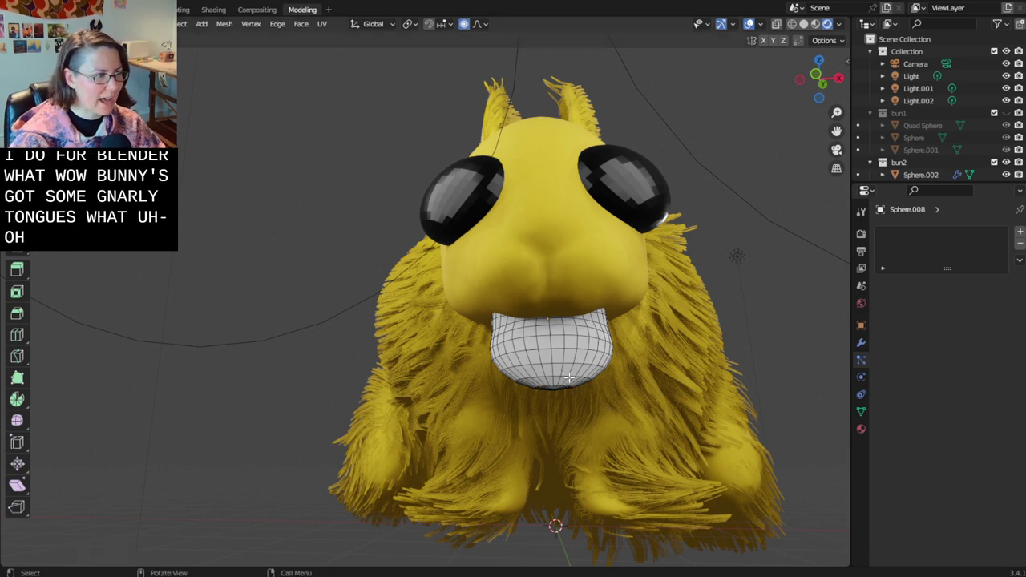
key(ctrl+z)
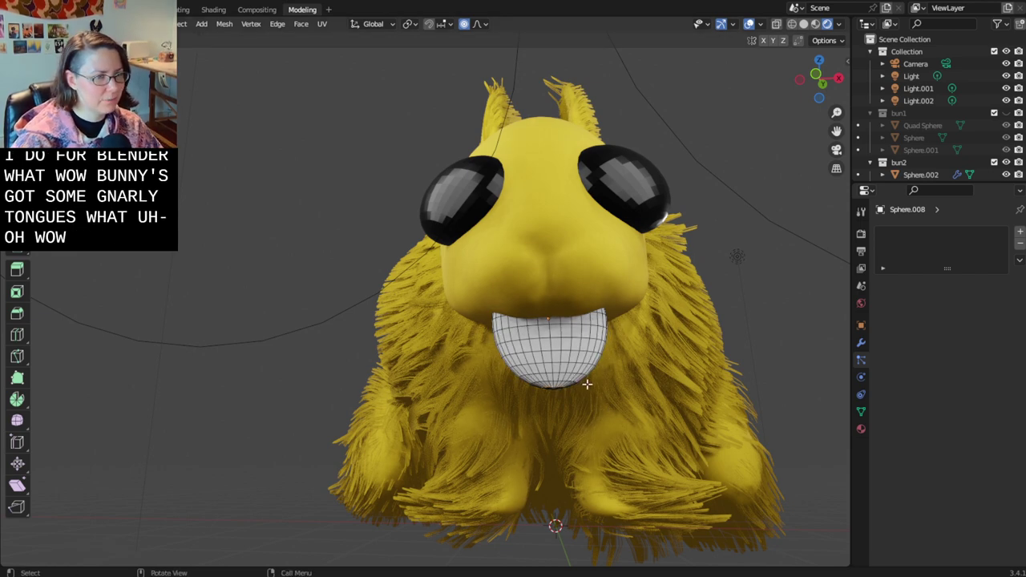
key(g)
key(y)
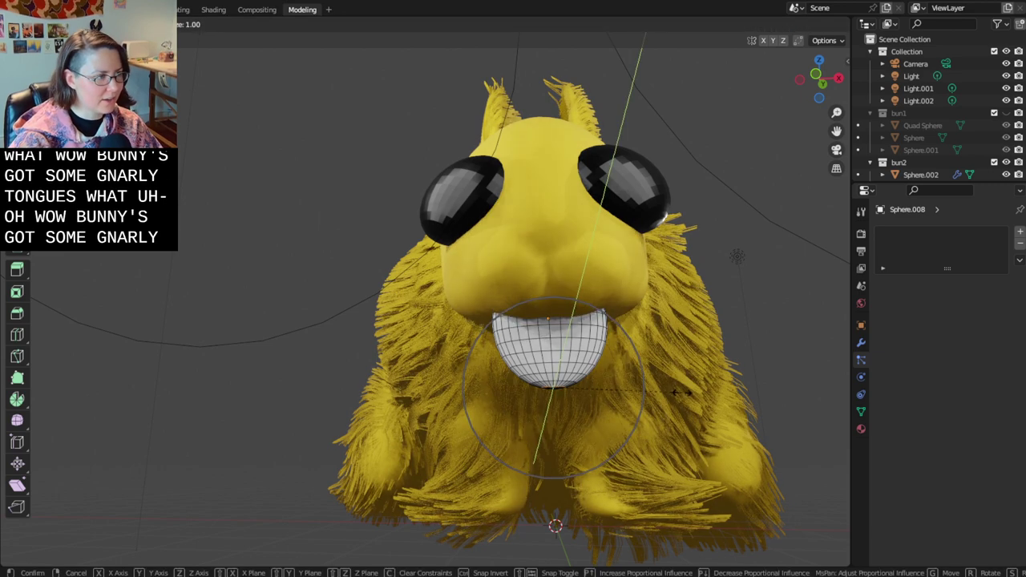
right_click(686, 392)
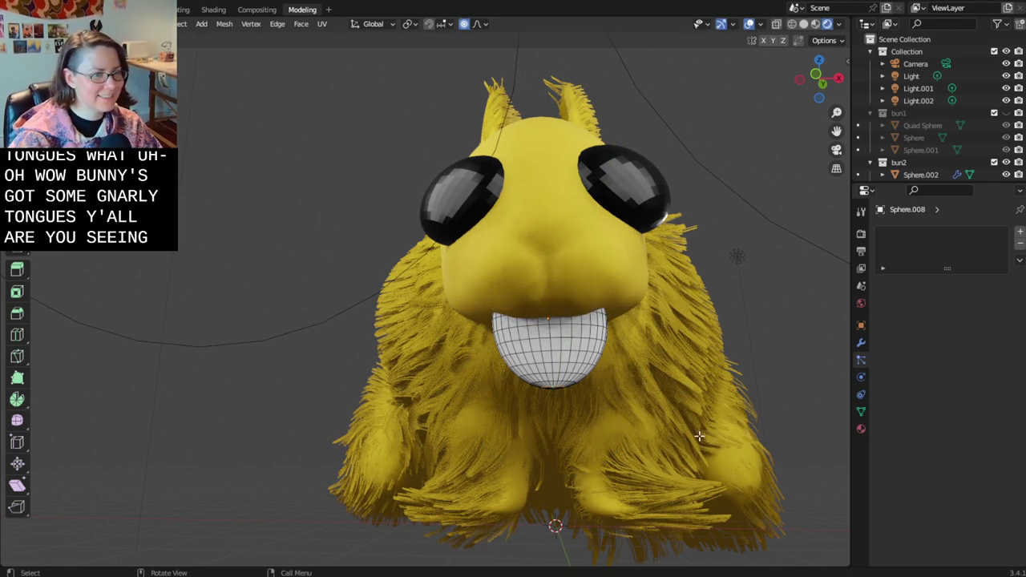
- Widen the disc's lower end along the X axis with proportional editing, and scale its tip loop alone along X
key(s)
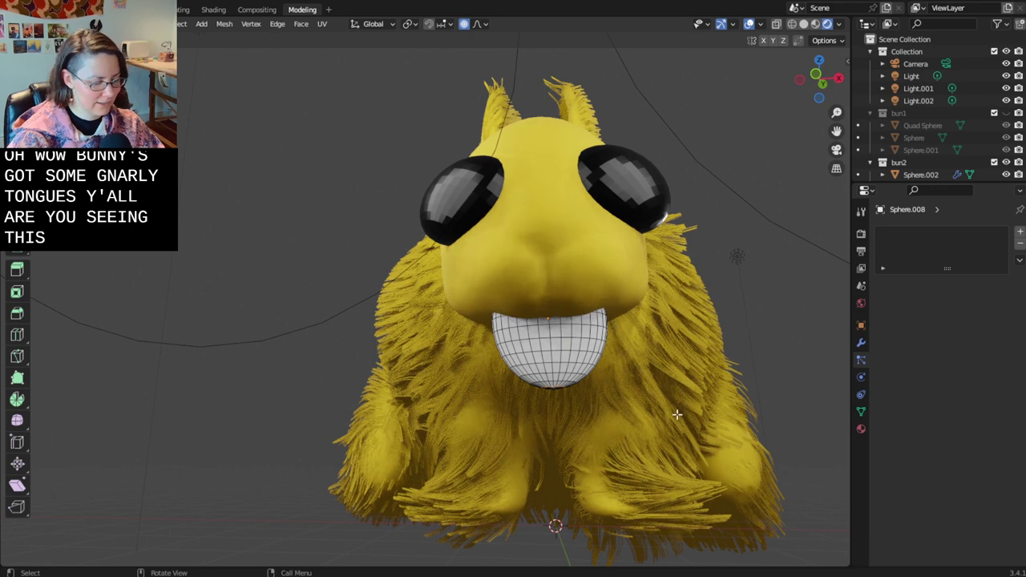
key(x)
click(739, 411)
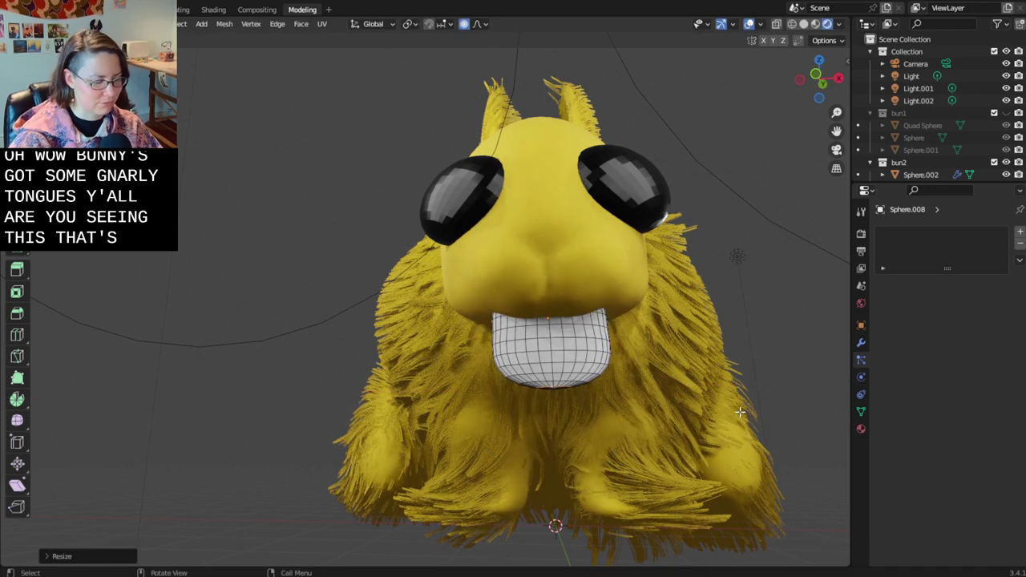
key(s)
key(Escape)
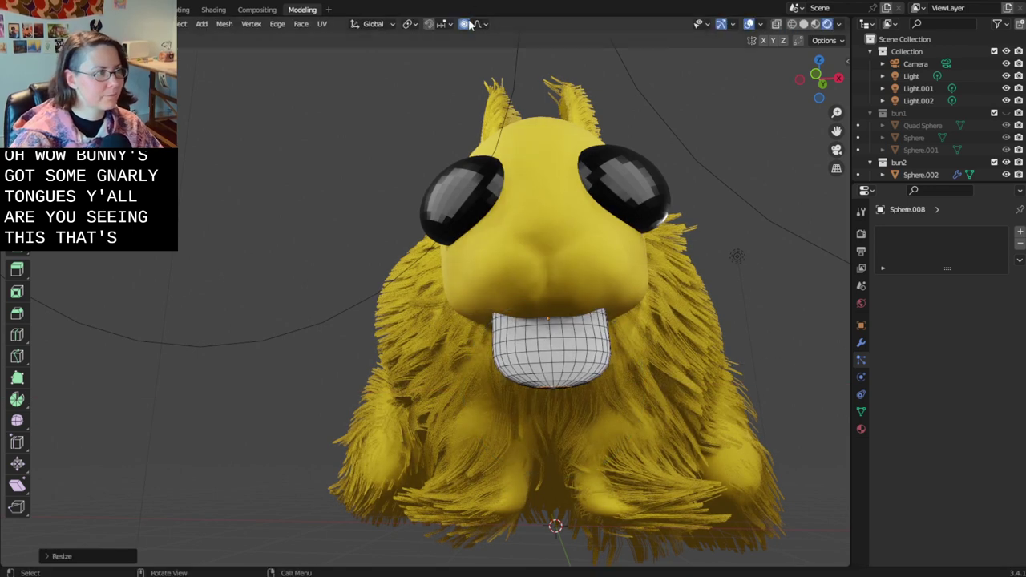
key(s)
key(x)
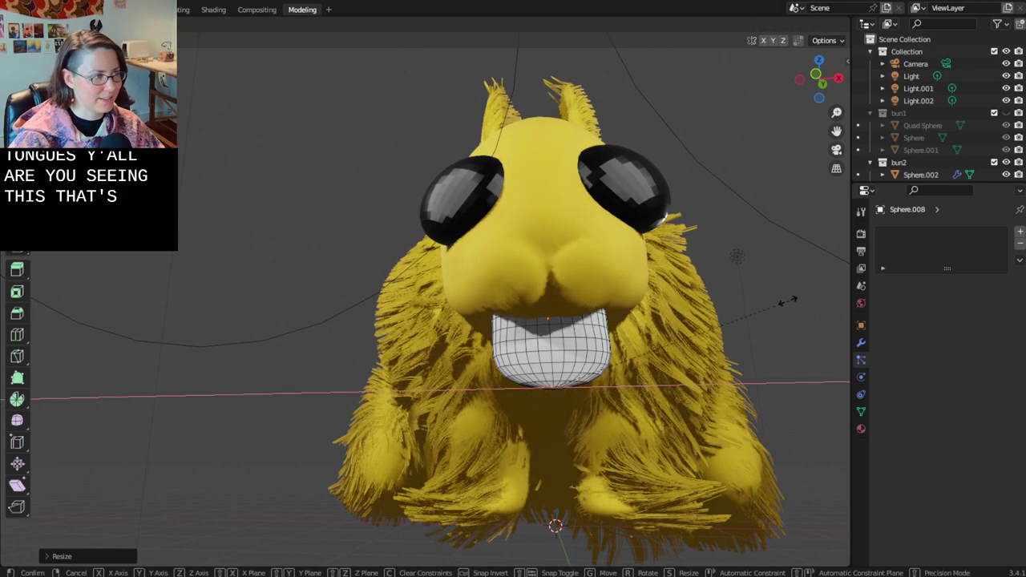
click(758, 303)
key(Tab)
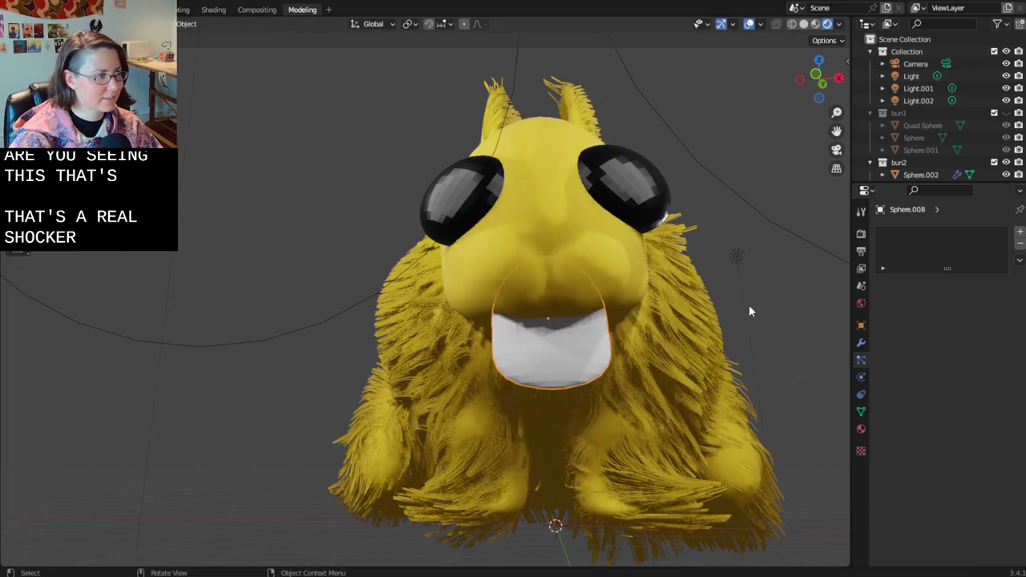
- Scale the whole mouth piece down along the X axis into a narrow tongue
key(s)
key(x)
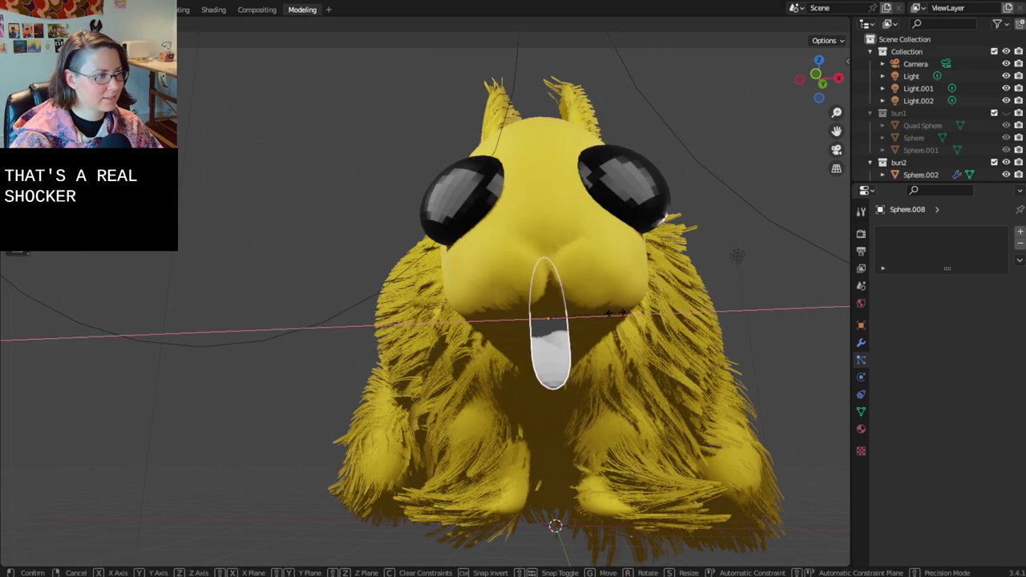
click(611, 311)
middle_drag(611, 311, 477, 344)
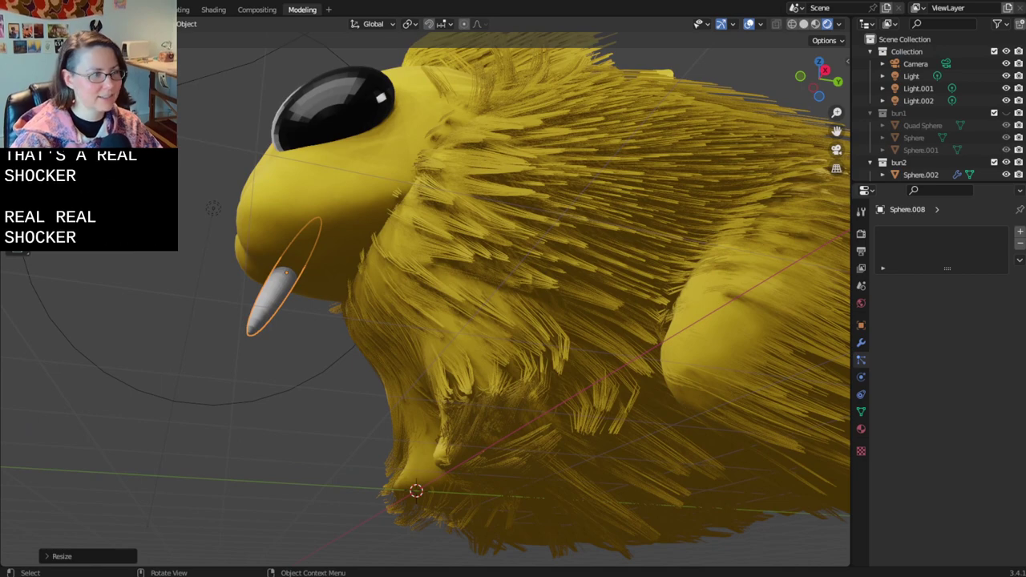
click(316, 313)
click(312, 310)
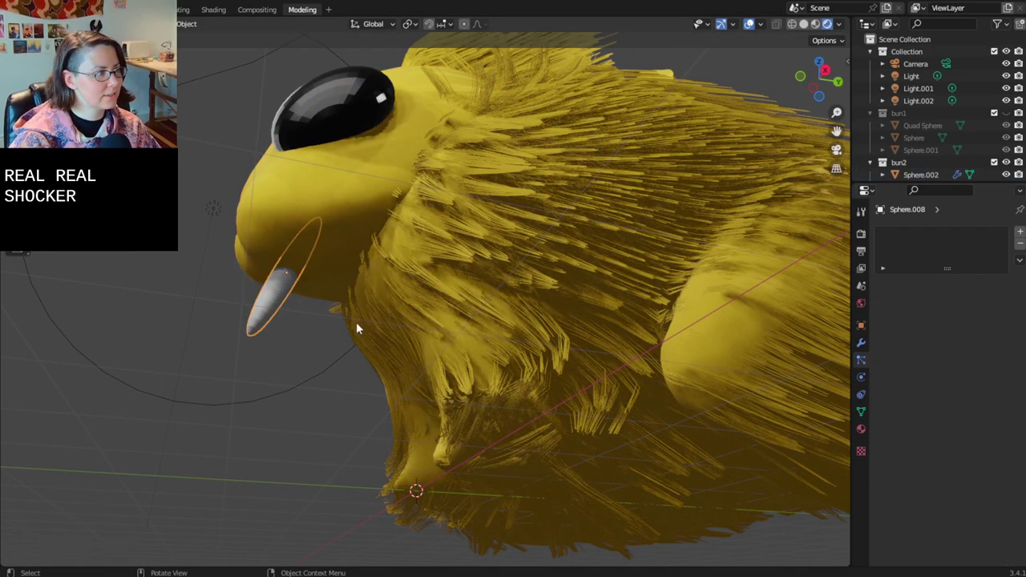
key(g)
key(y)
click(497, 302)
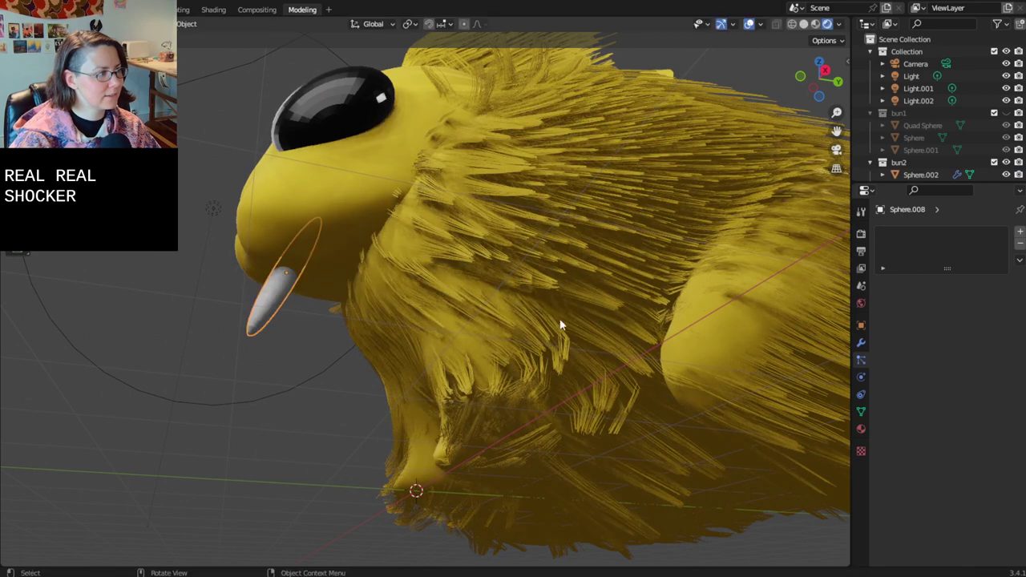
middle_drag(559, 322, 670, 366)
key(g)
key(y)
click(517, 327)
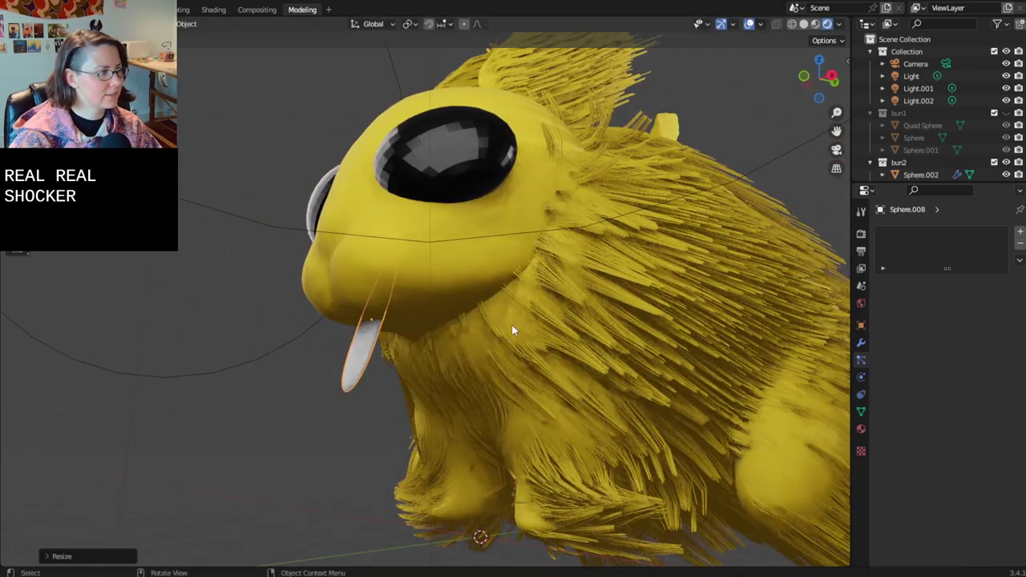
- Select the bunny's head and show its particle hair in the viewport again
middle_drag(512, 324, 891, 228)
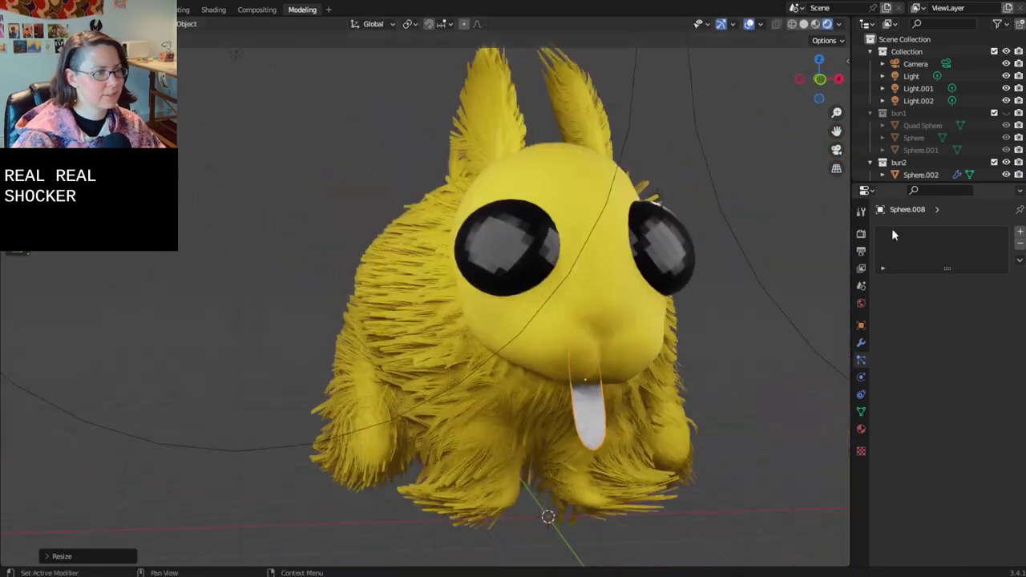
click(578, 350)
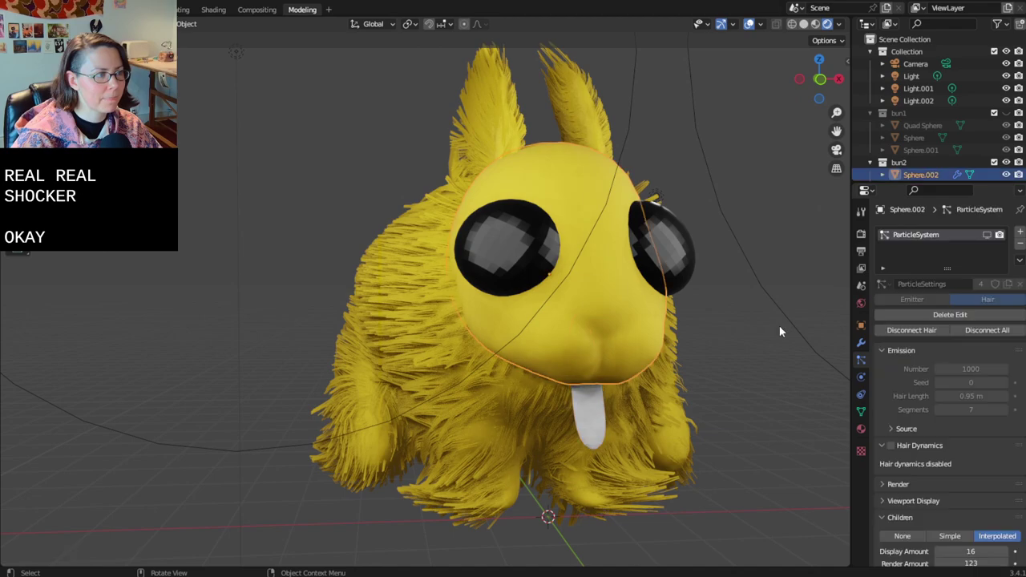
click(987, 235)
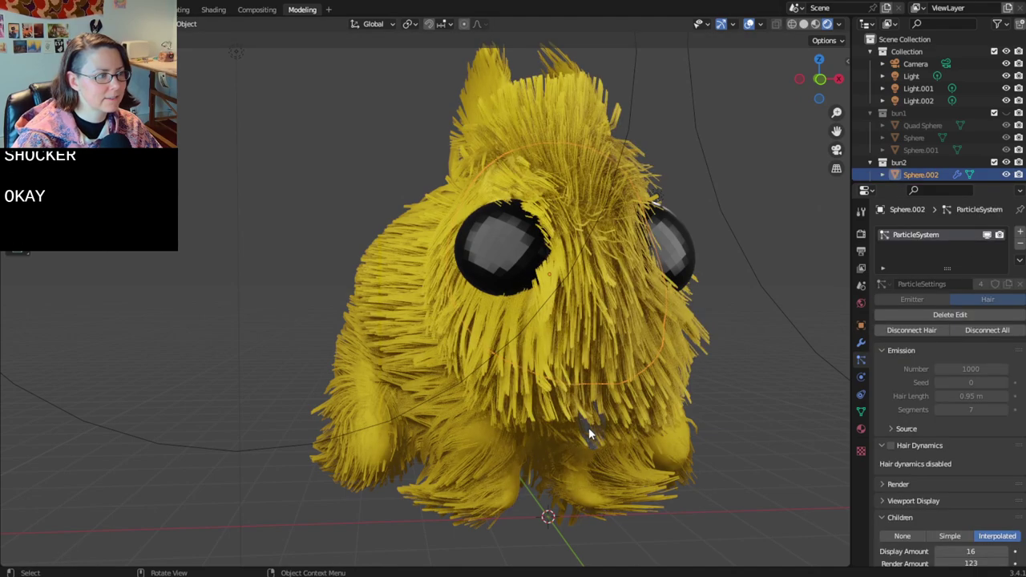
- Select the narrow mouth piece under the muzzle and give it a new material named "tongue"
middle_drag(588, 430, 664, 382)
click(568, 308)
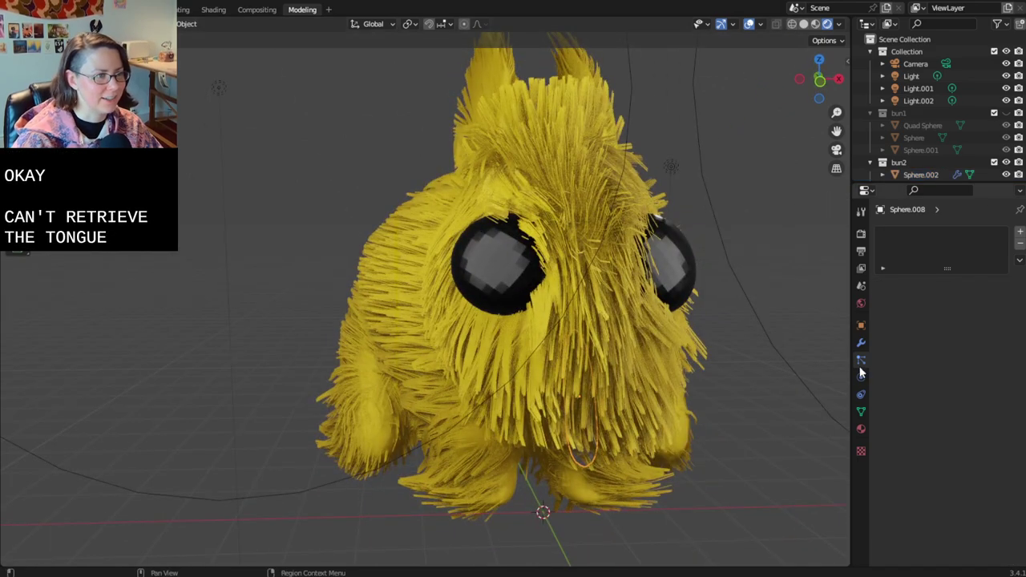
click(861, 452)
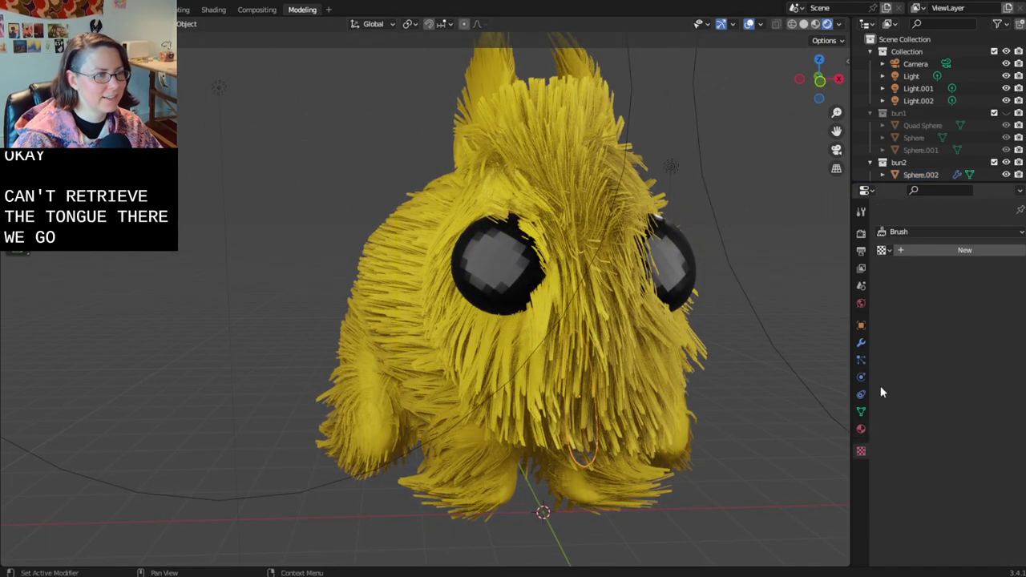
click(860, 431)
click(947, 283)
double_click(931, 284)
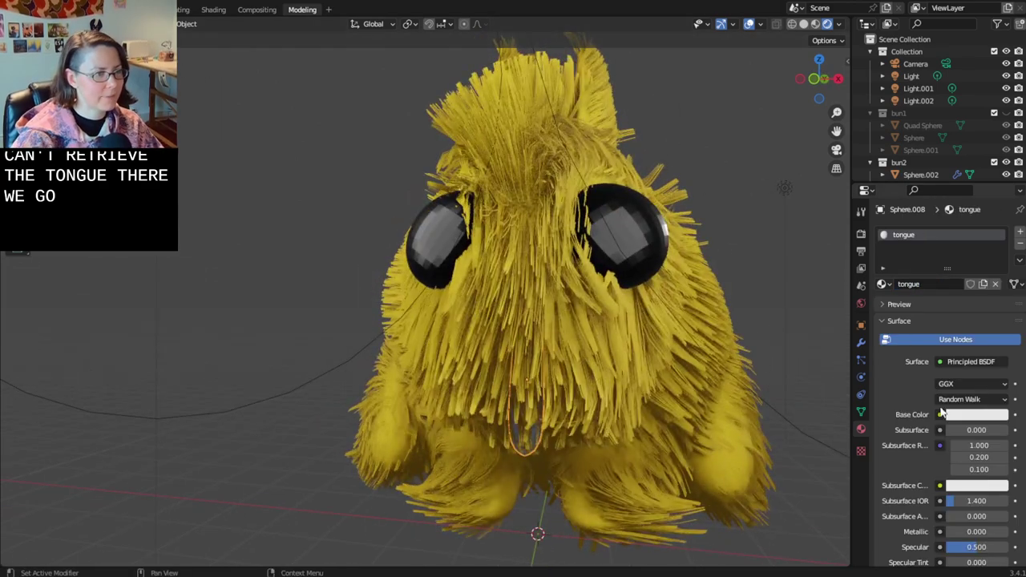
- Set the tongue material's base color to a magenta pink
click(978, 415)
mouse_move(952, 311)
mouse_down()
mouse_move(969, 303)
mouse_move(970, 318)
mouse_up()
middle_drag(801, 437, 545, 300)
- Comb the head's particle hair under the muzzle away from the front of the tongue in Particle Edit mode
click(545, 300)
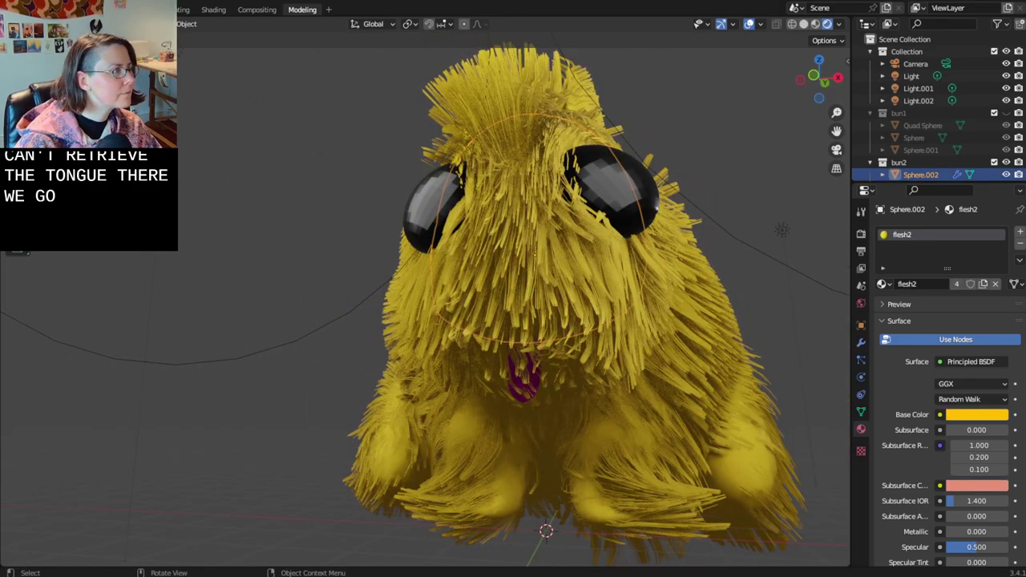
key(ctrl+Tab)
mouse_move(540, 327)
mouse_down()
mouse_move(610, 358)
mouse_move(586, 373)
mouse_up()
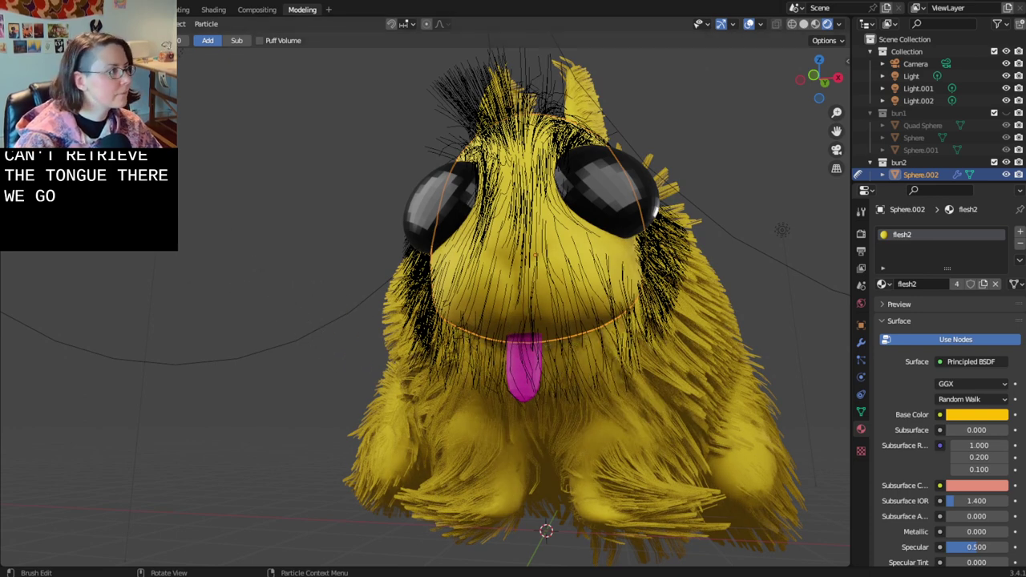
drag(510, 305, 508, 315)
mouse_move(403, 380)
mouse_down()
mouse_move(510, 368)
mouse_move(527, 348)
mouse_move(610, 398)
mouse_up()
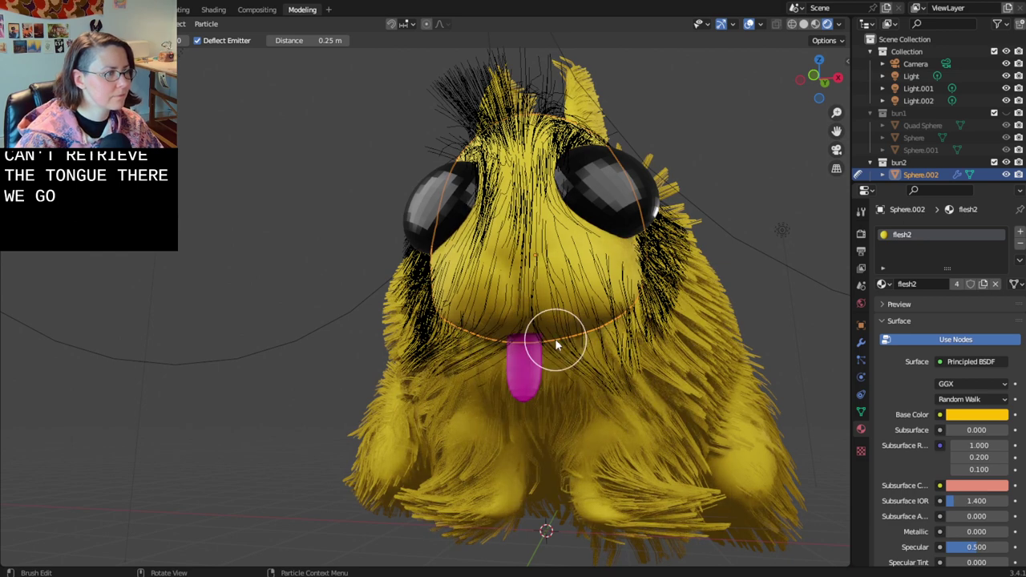
key(ctrl+Tab)
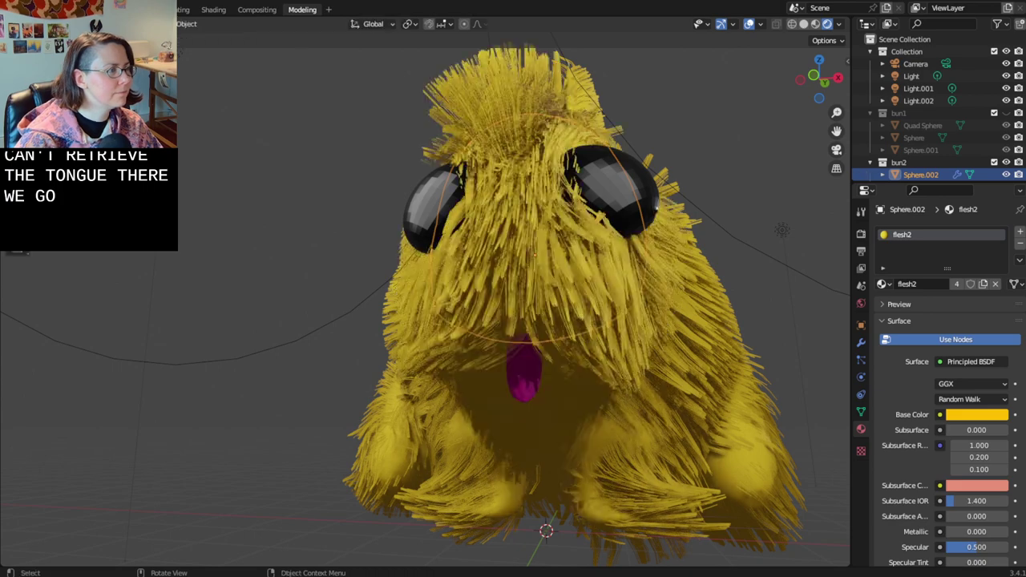
- Raise the tongue along the Z axis so only its tip hangs below the muzzle hair, and save the file
middle_drag(264, 385, 304, 400)
click(549, 401)
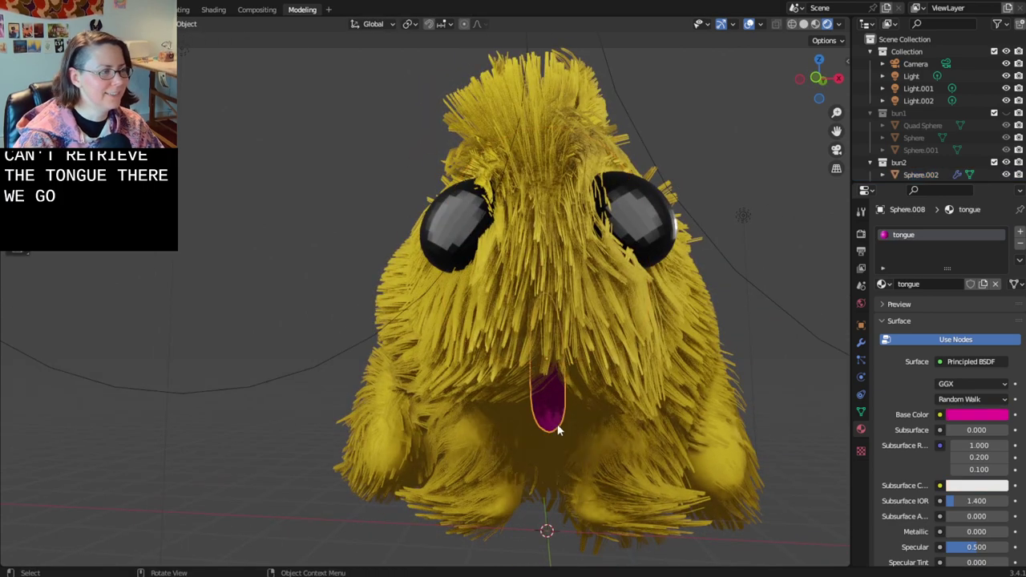
key(g)
key(z)
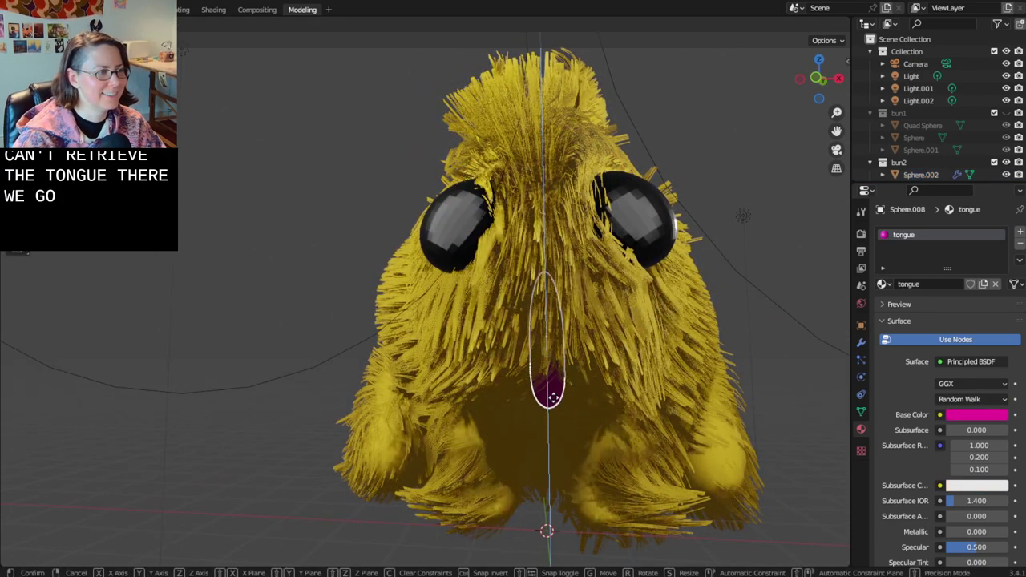
click(555, 396)
key(ctrl+s)
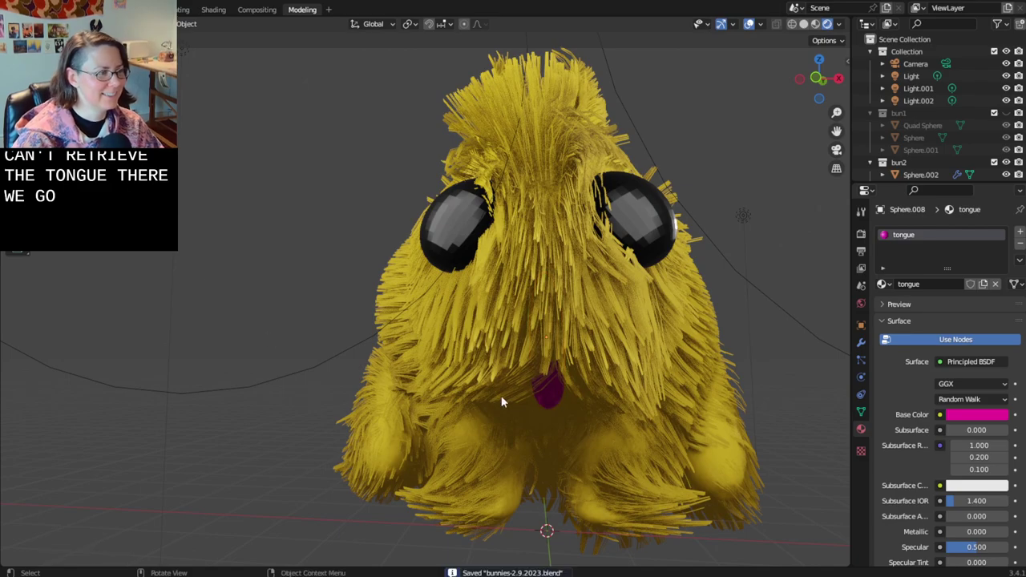
- Move the point light Light.002 along the Z axis until it is roughly level with the bunny's tongue
mouse_move(501, 401)
middle_down()
mouse_move(590, 417)
mouse_move(552, 398)
mouse_move(646, 458)
mouse_move(498, 413)
middle_up()
click(290, 196)
key(g)
key(z)
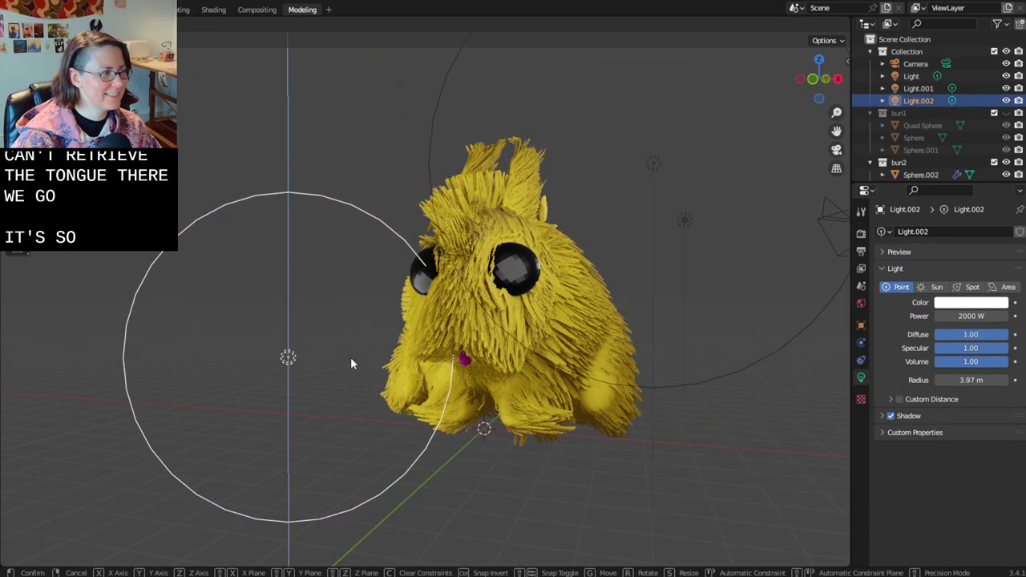
click(347, 357)
- Set the power of Light.002 to 1000 W and its radius to 3.42 m, leaving it deselected
middle_drag(345, 362, 410, 399)
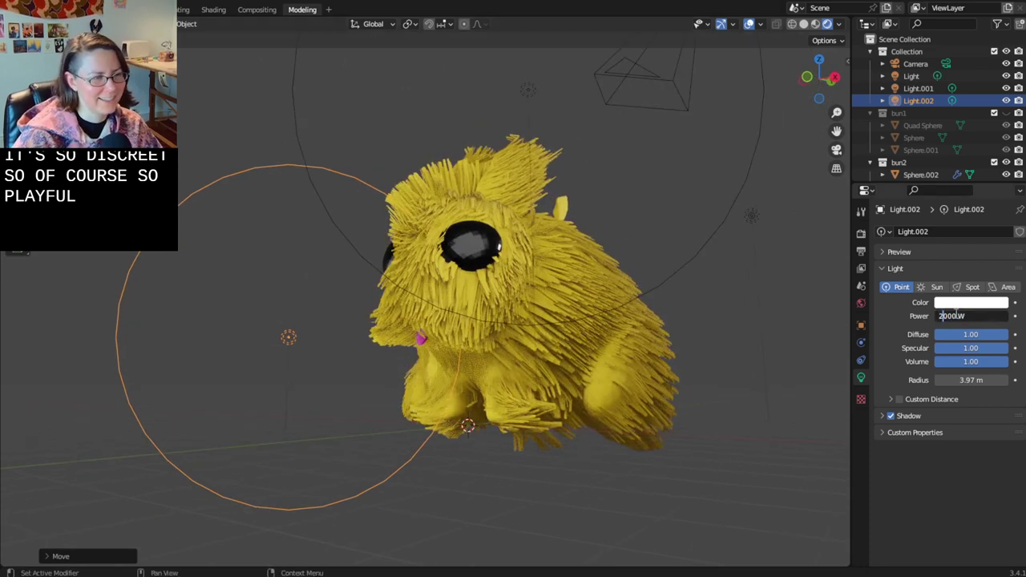
key(Return)
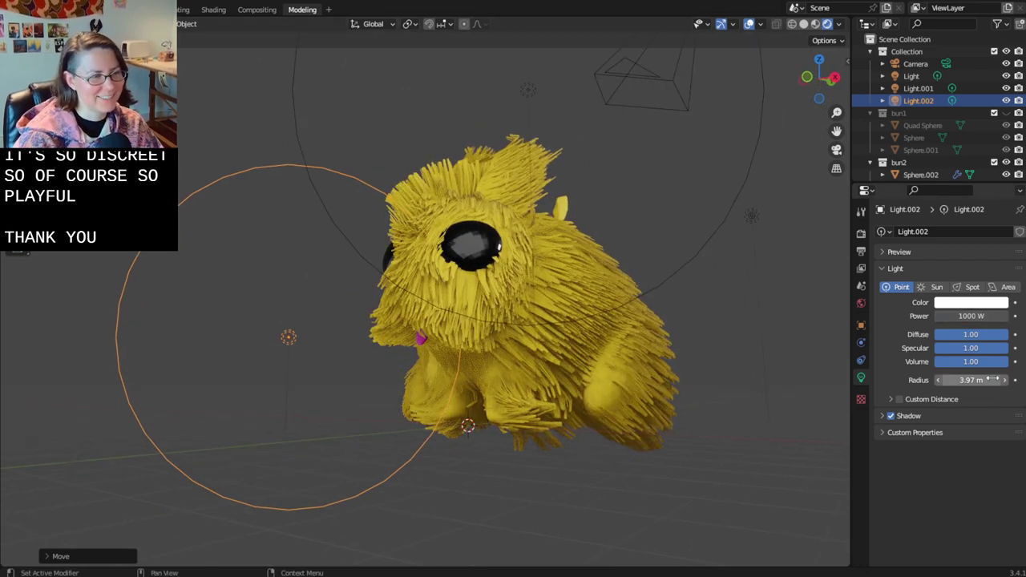
drag(981, 380, 937, 381)
click(730, 469)
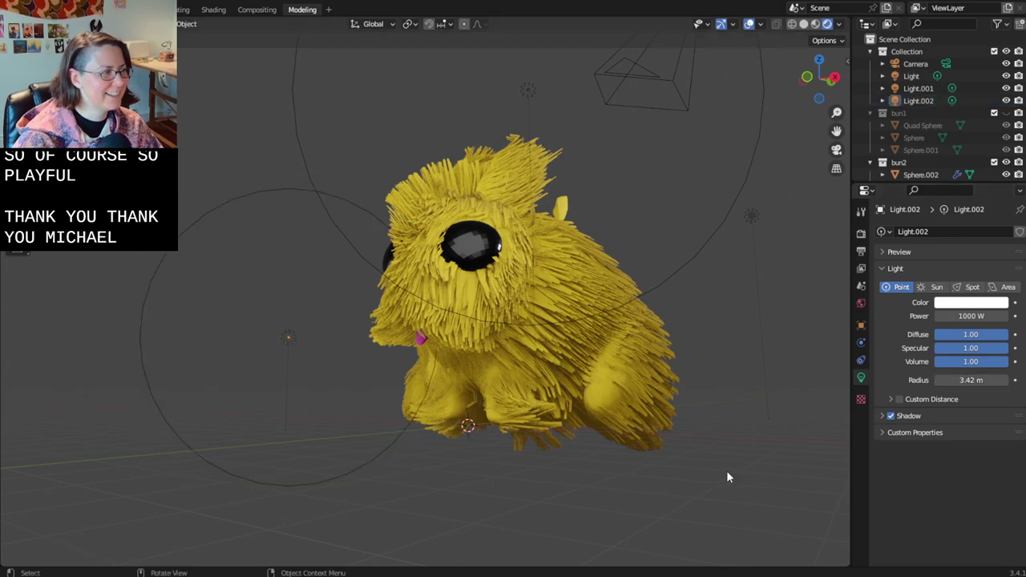
- Save the bunny scene file
key(ctrl+s)
middle_drag(727, 472, 658, 495)
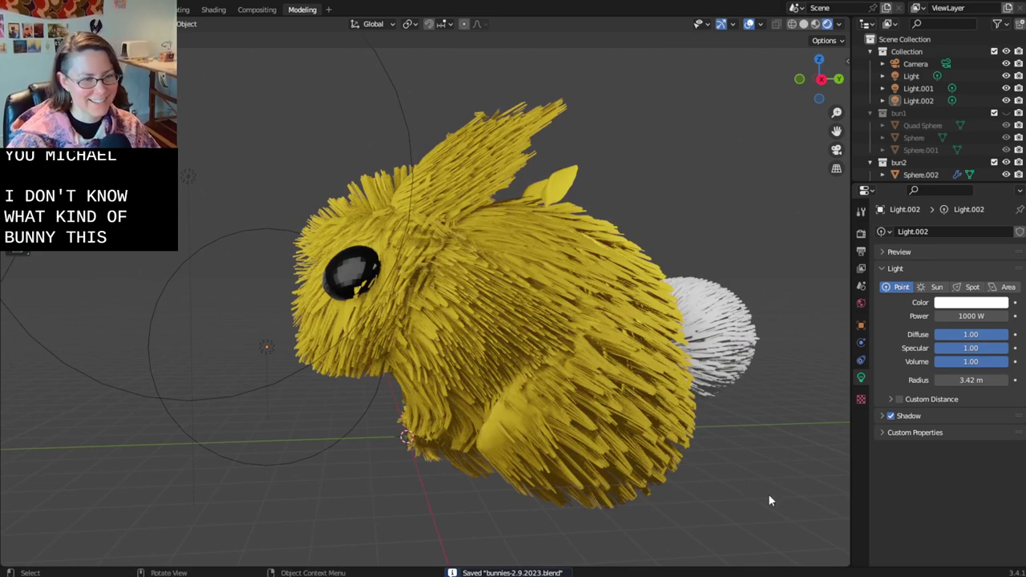
middle_drag(701, 521, 745, 493)
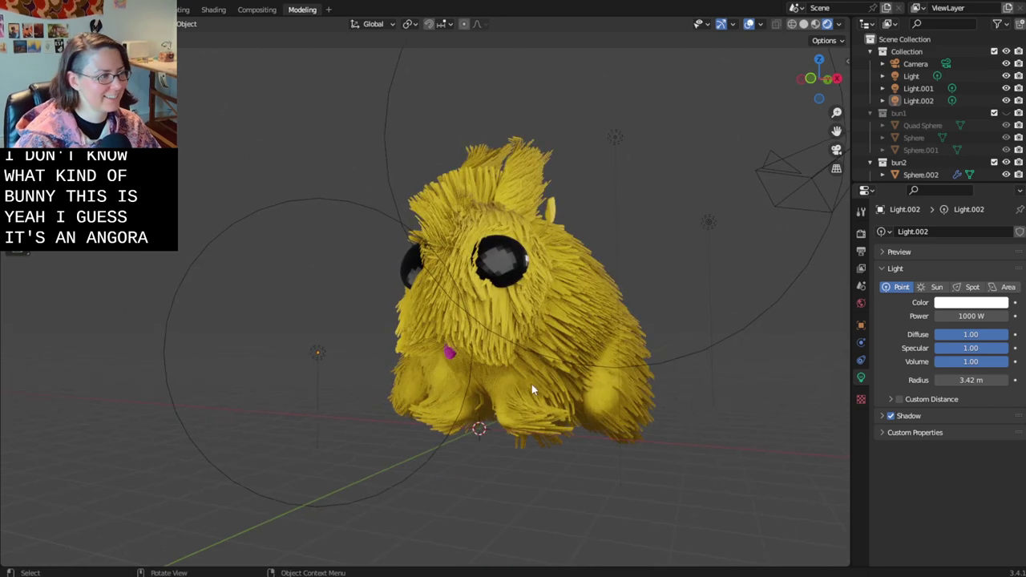
- Set the roughness of the yellow bunny's pink tongue material to 1.000
click(451, 357)
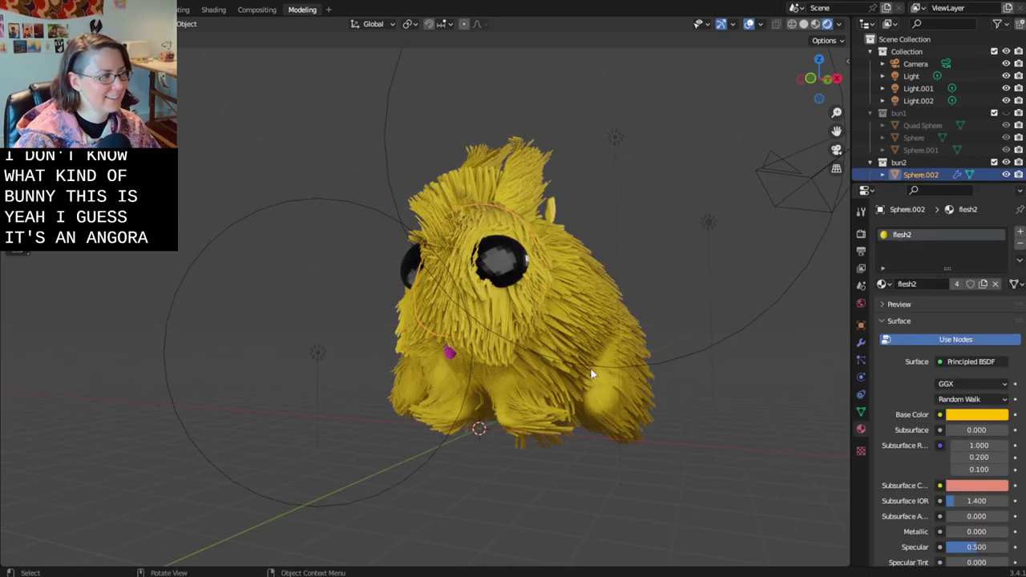
click(449, 356)
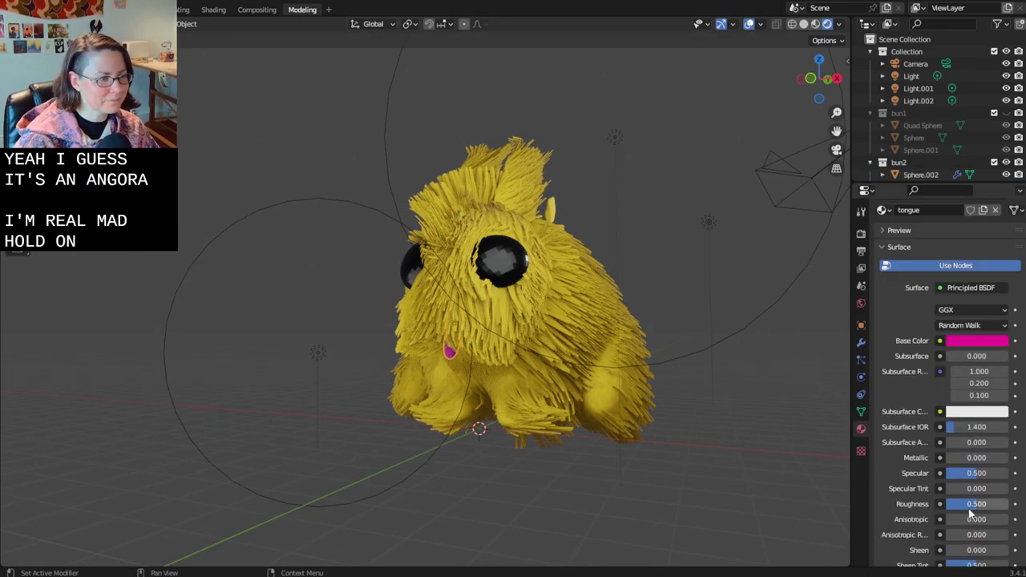
middle_drag(600, 479, 657, 484)
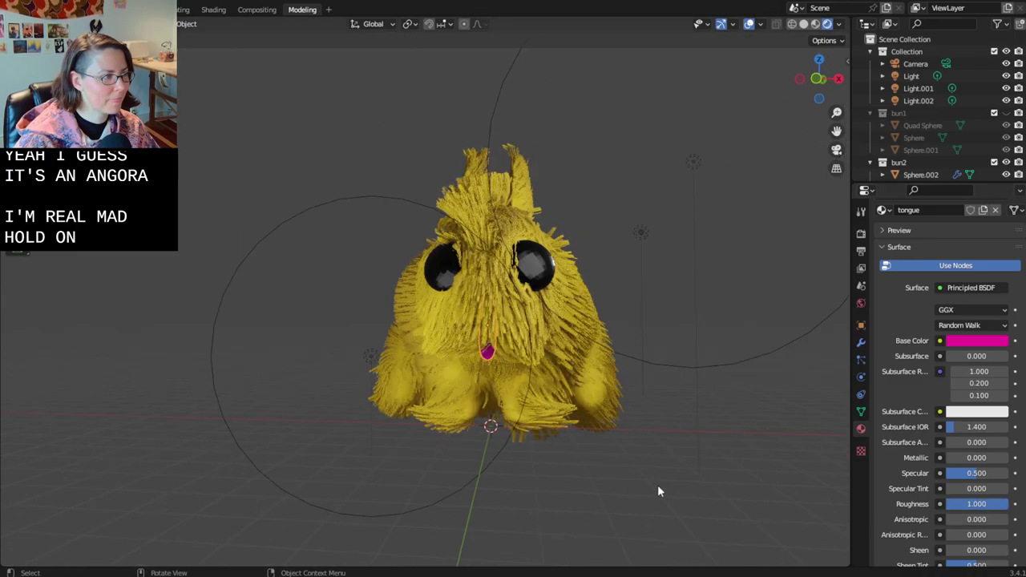
scroll(650, 447, up, 5)
middle_drag(650, 447, 632, 431)
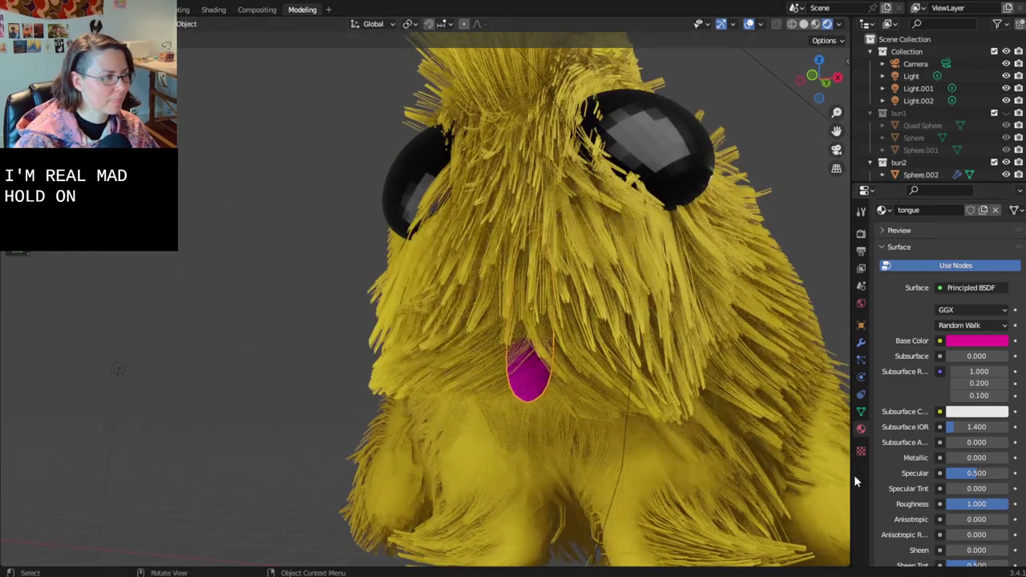
drag(947, 504, 1006, 504)
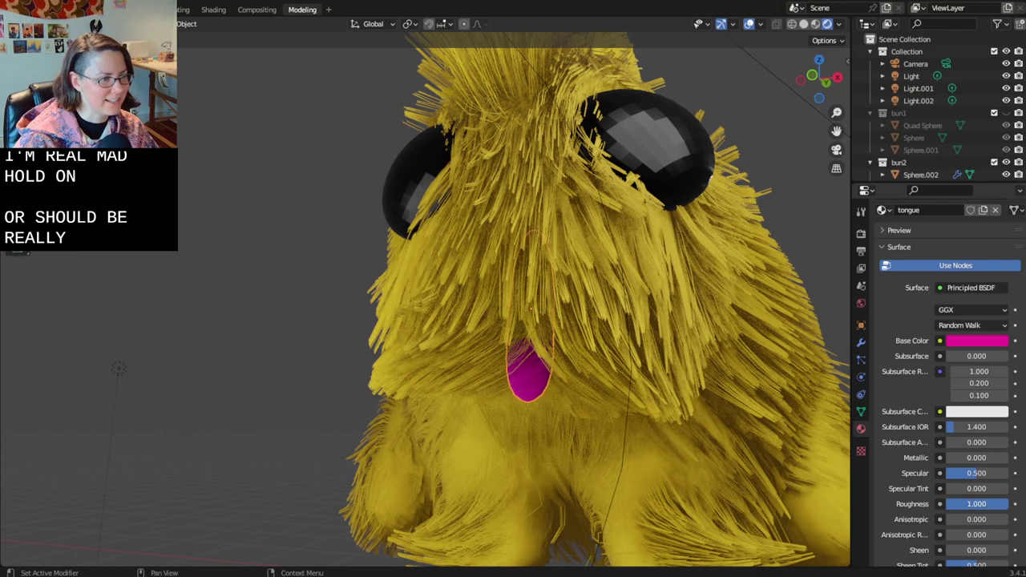
- Apply smooth shading to the tongue and save the file
right_click(536, 382)
click(505, 346)
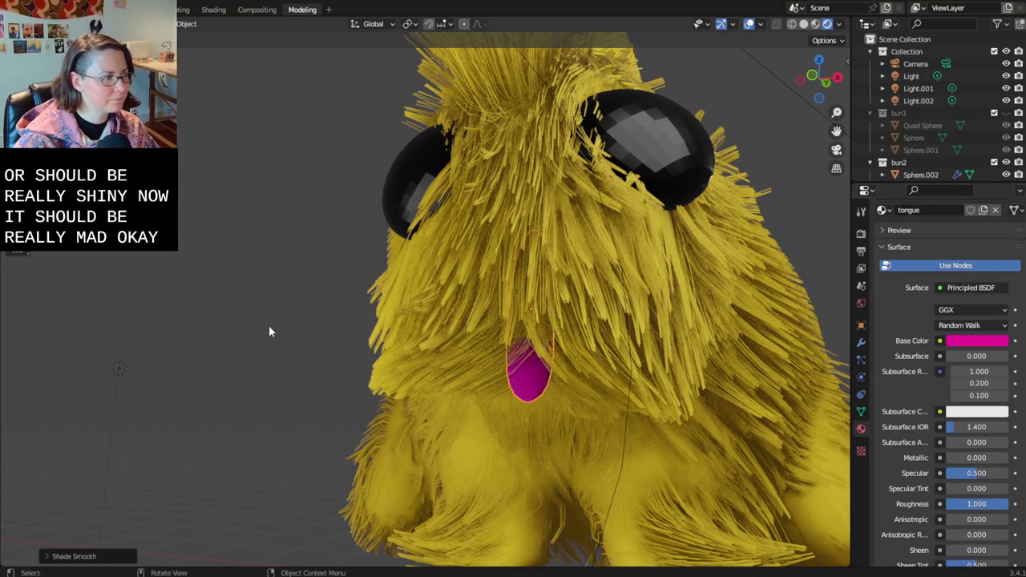
key(ctrl+s)
scroll(267, 332, down, 5)
middle_drag(270, 333, 252, 393)
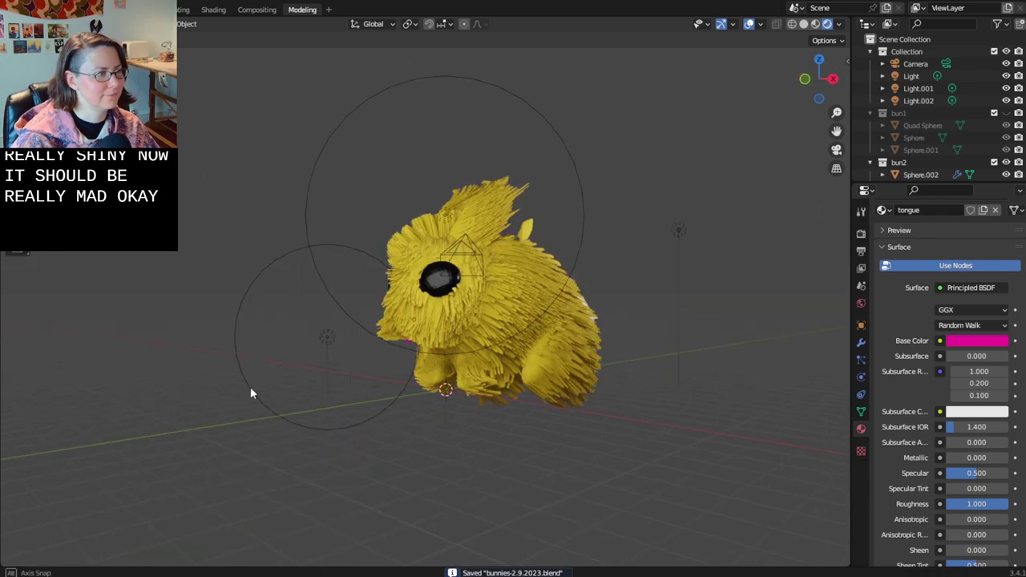
- Move the tongue object Sphere.008 into the bun2 collection
middle_drag(644, 458, 684, 470)
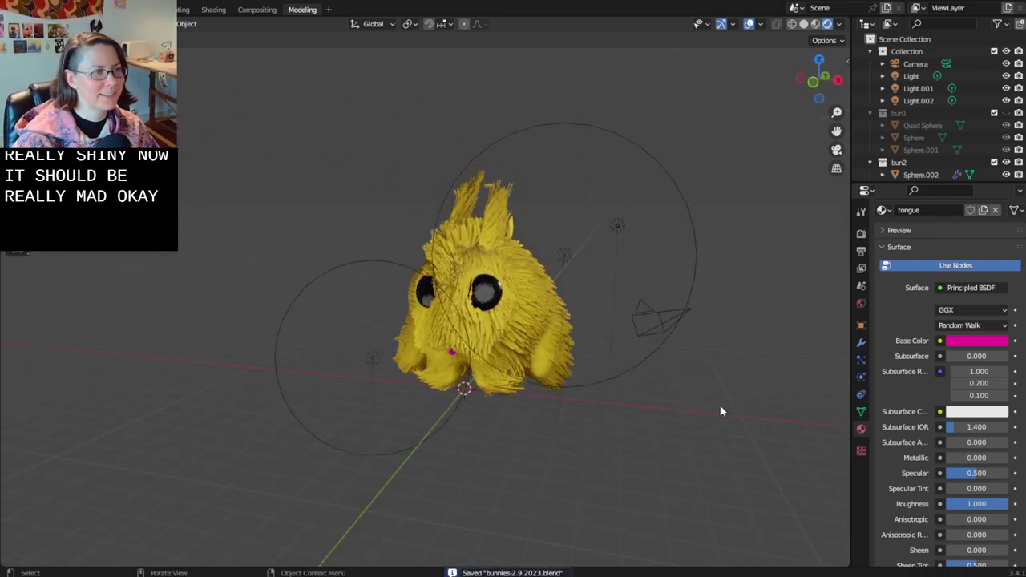
click(451, 355)
scroll(965, 112, down, 5)
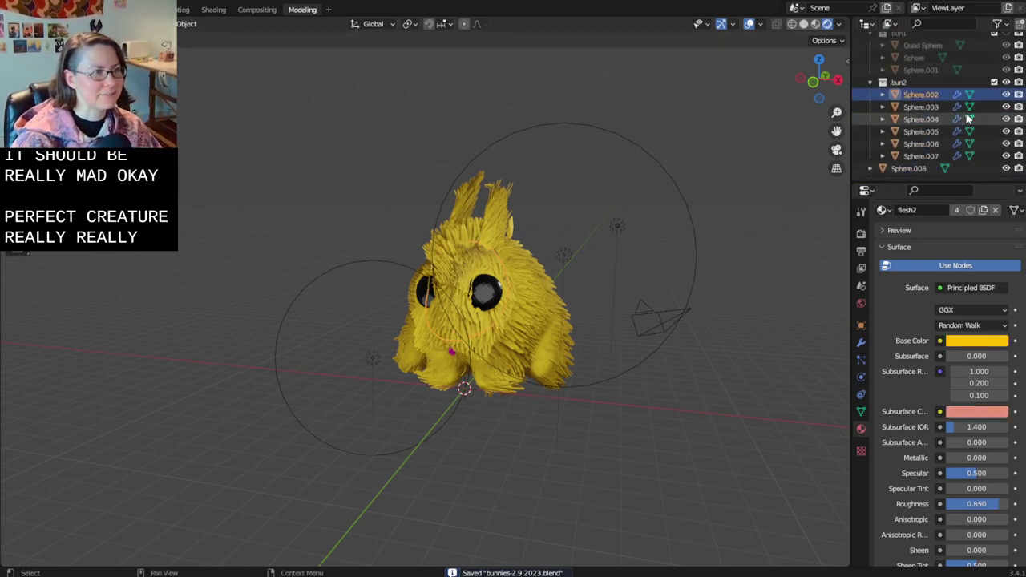
click(920, 169)
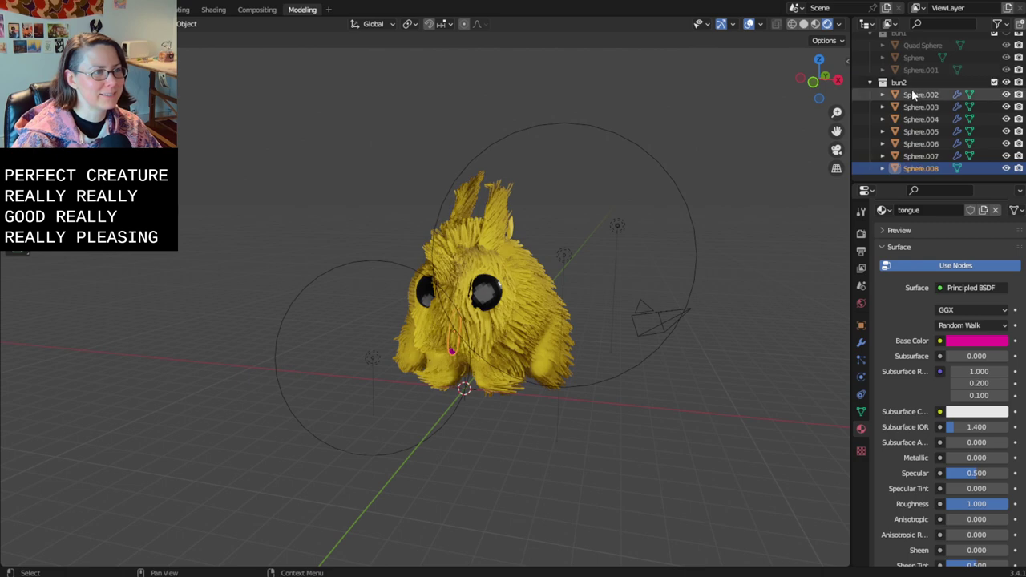
- Make the hidden bun1 collection visible in the scene again
scroll(876, 90, up, 2)
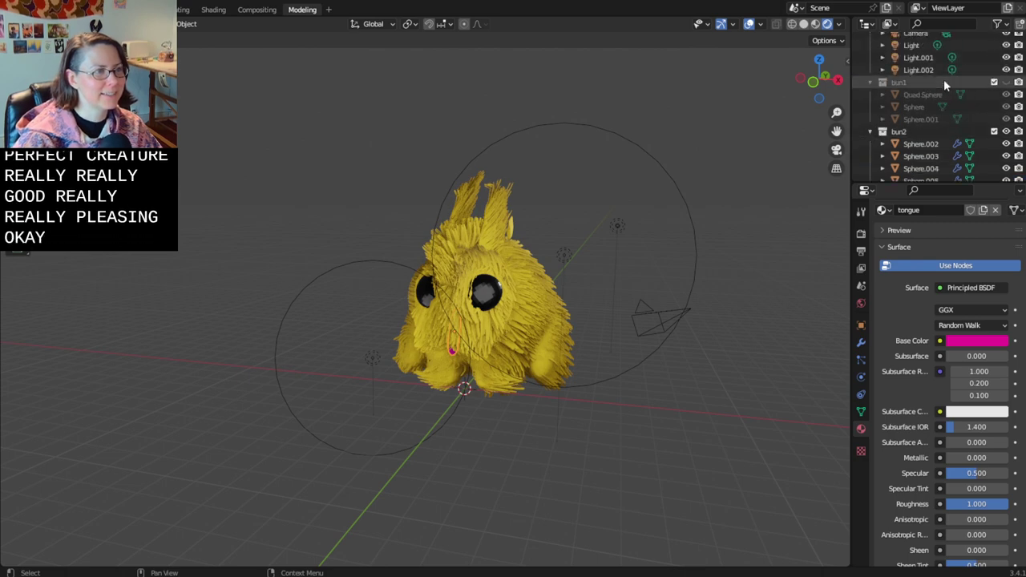
click(1006, 82)
scroll(497, 399, down, 2)
middle_drag(497, 398, 545, 395)
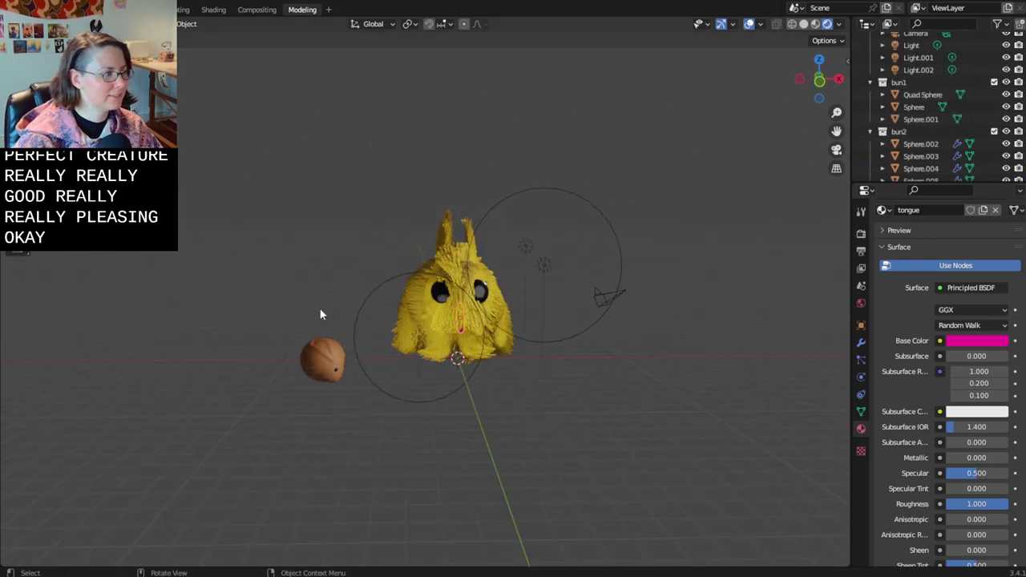
- Select the small brown bunny's body and both eyes and raise them along the Z axis to ground level
click(323, 355)
middle_drag(334, 414, 304, 409)
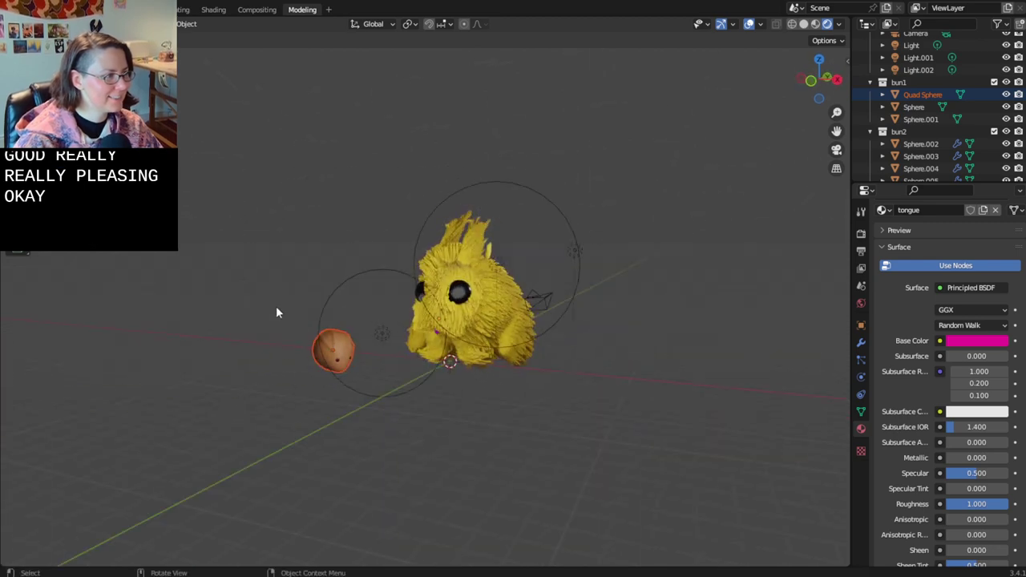
click(276, 307)
middle_drag(282, 307, 400, 312)
drag(295, 324, 357, 415)
middle_drag(358, 419, 323, 407)
key(g)
key(z)
click(350, 337)
middle_drag(350, 339, 534, 417)
key(g)
right_click(553, 410)
key(r)
key(z)
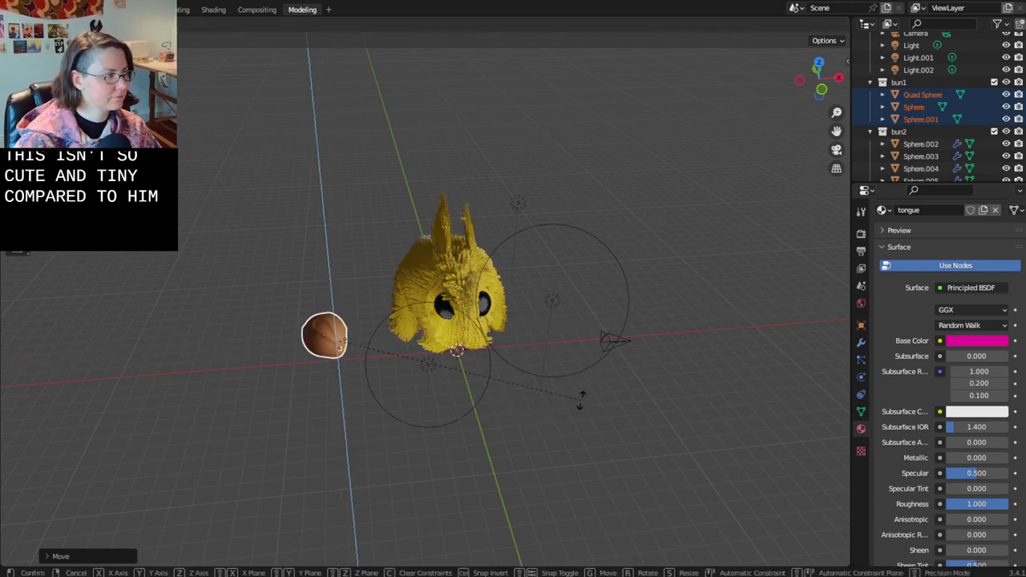
right_click(582, 403)
- Rotate the small brown bunny about the Z axis so its face points forward, and save the file
key(r)
key(z)
click(485, 458)
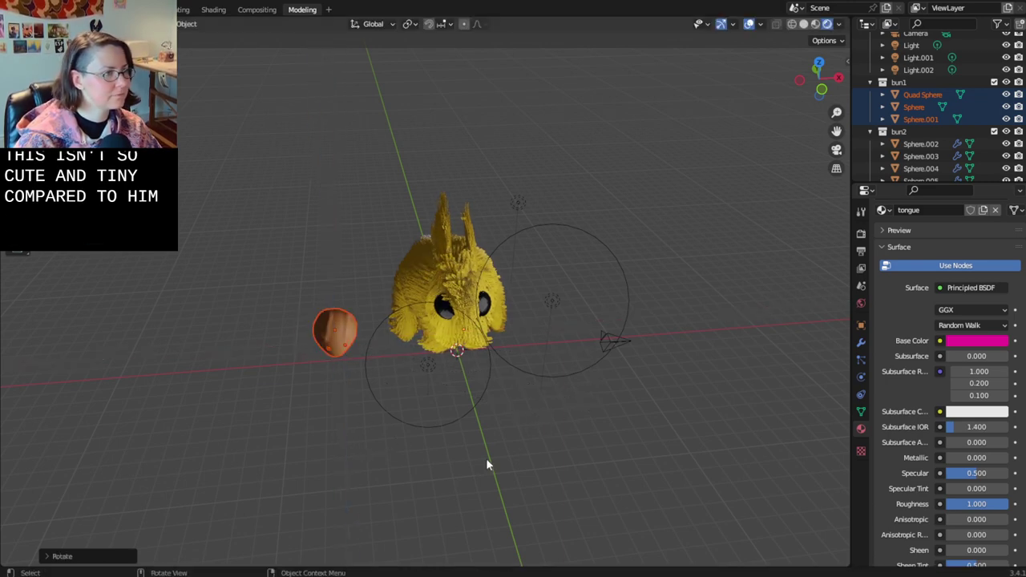
middle_drag(486, 458, 564, 435)
key(ctrl+s)
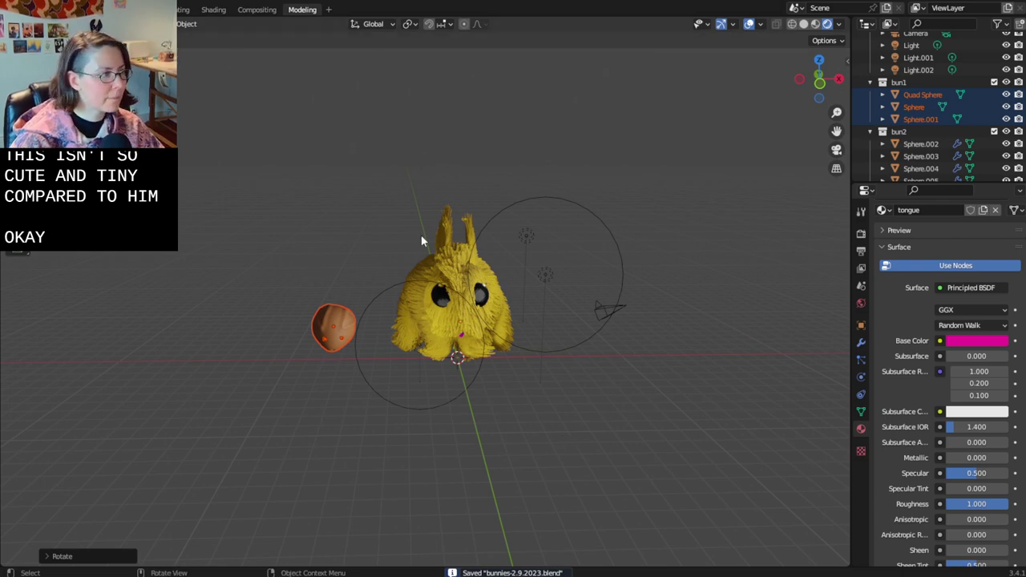
- Select all objects of both bunnies, from Quad Sphere in bun1 through Sphere.008 in bun2
click(899, 82)
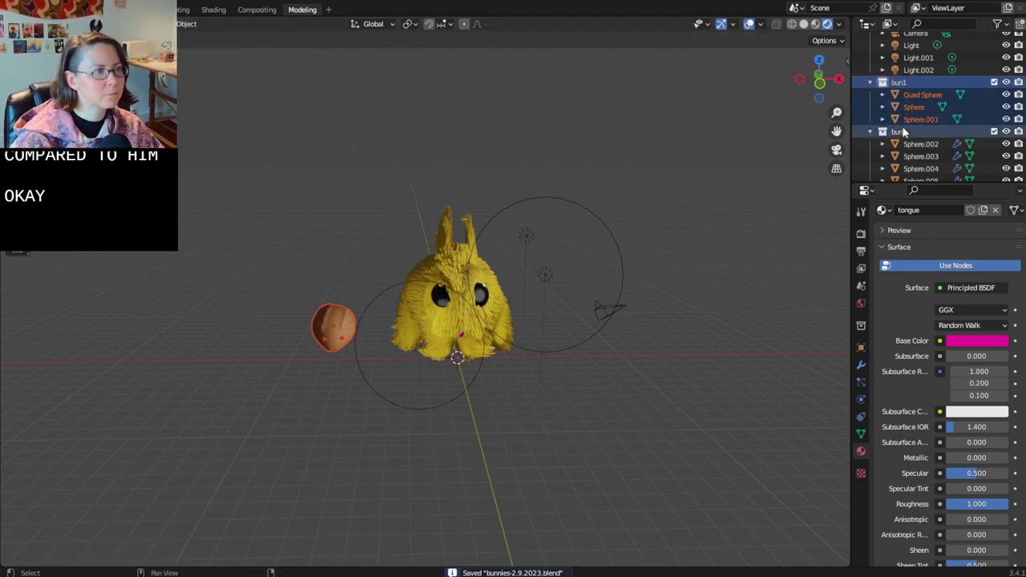
click(918, 95)
scroll(918, 144, down, 3)
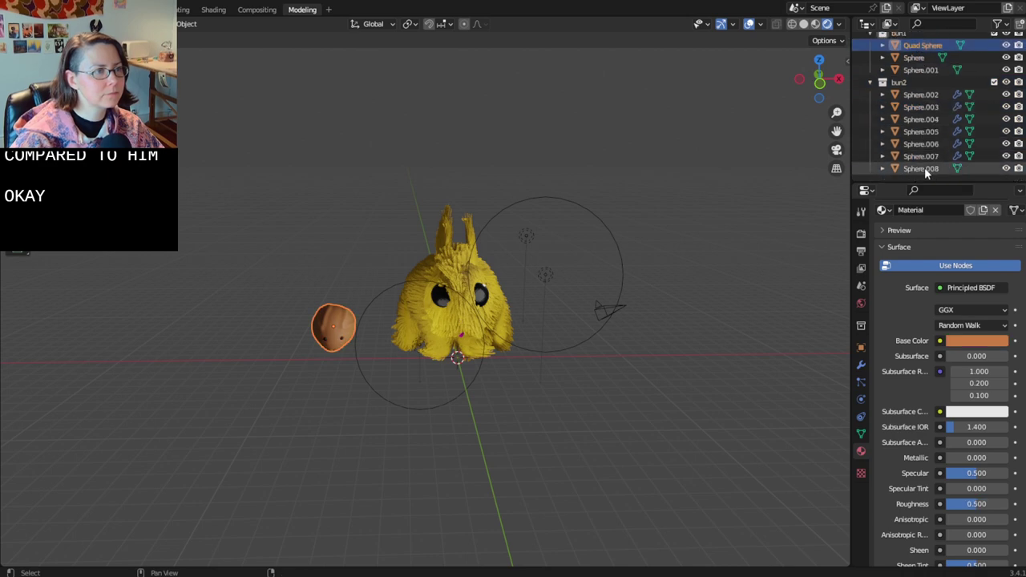
shift+click(921, 169)
- Try to move both bunnies without the lights along the X axis away from the origin, and save the file
key(g)
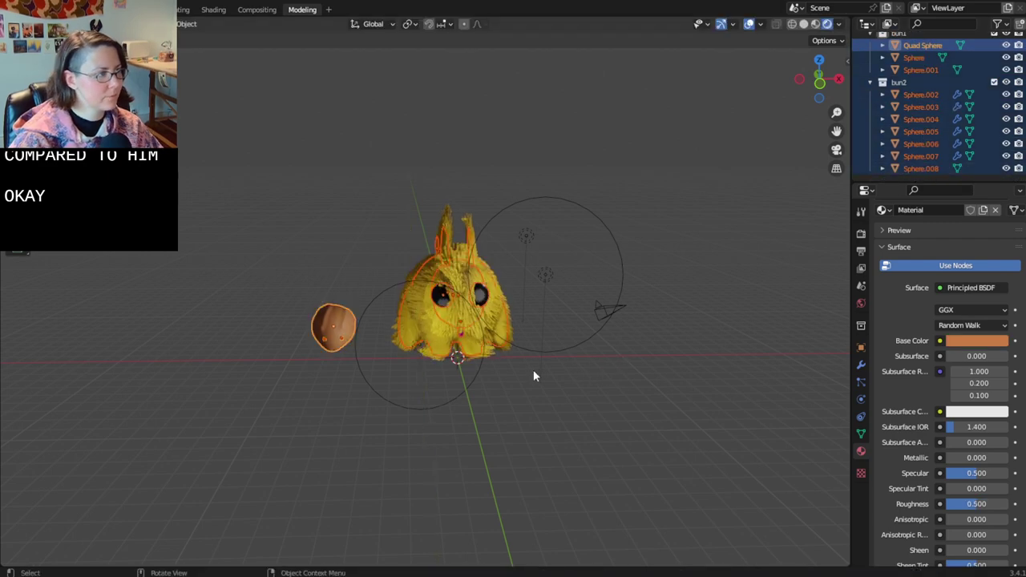
key(x)
click(376, 384)
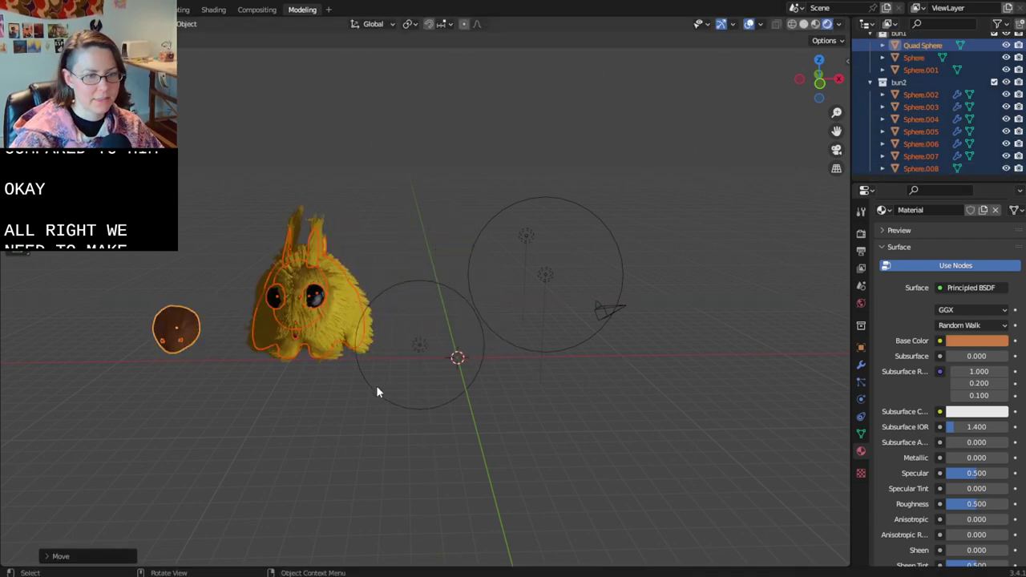
key(ctrl+s)
click(549, 423)
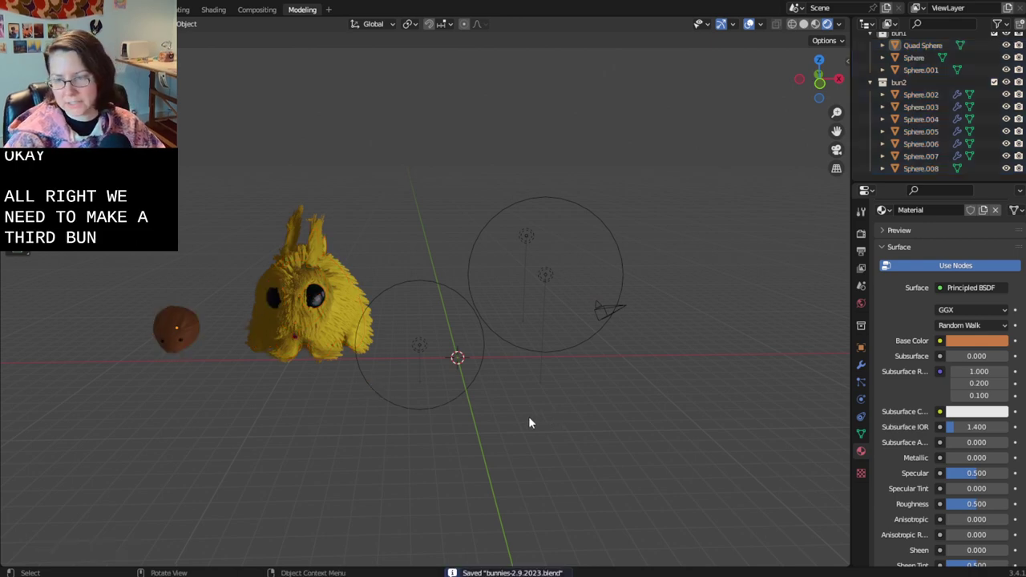
- Undo the deselection and the last move of both bunnies
middle_drag(513, 400, 585, 420)
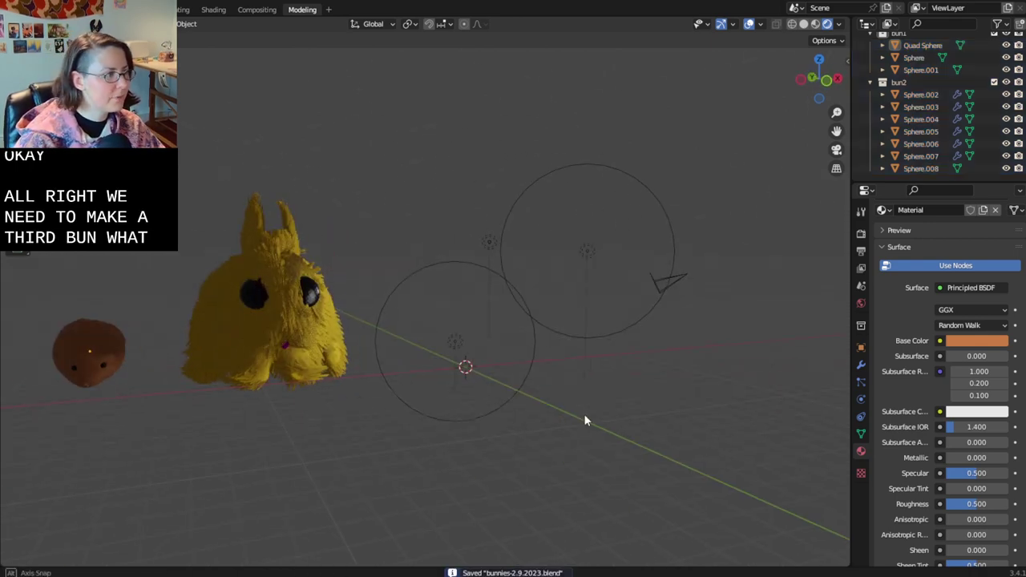
key(a)
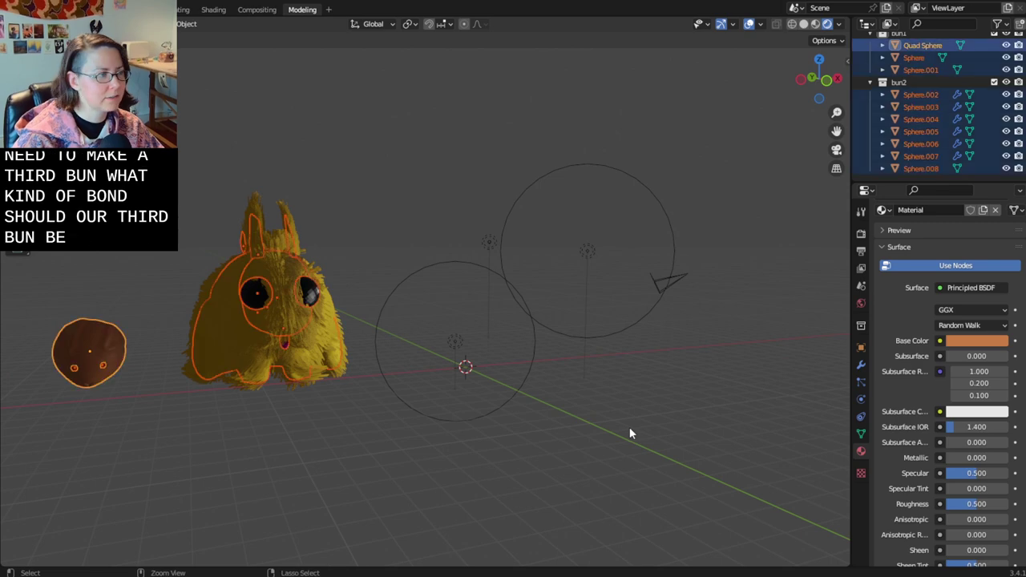
middle_drag(630, 433, 476, 392)
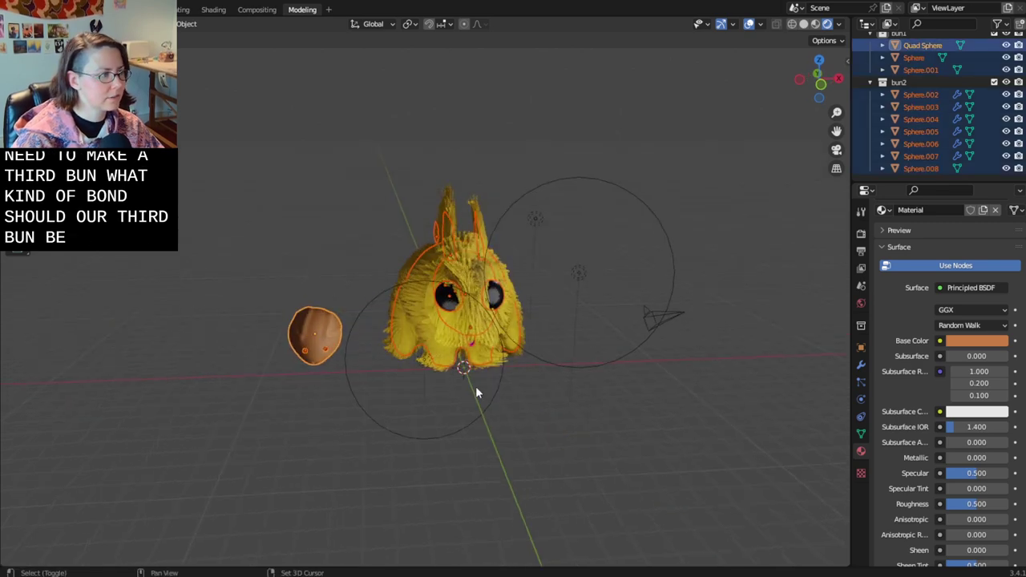
- Add the three point lights to the selection of both bunnies
shift+click(421, 388)
shift+click(580, 276)
shift+click(529, 207)
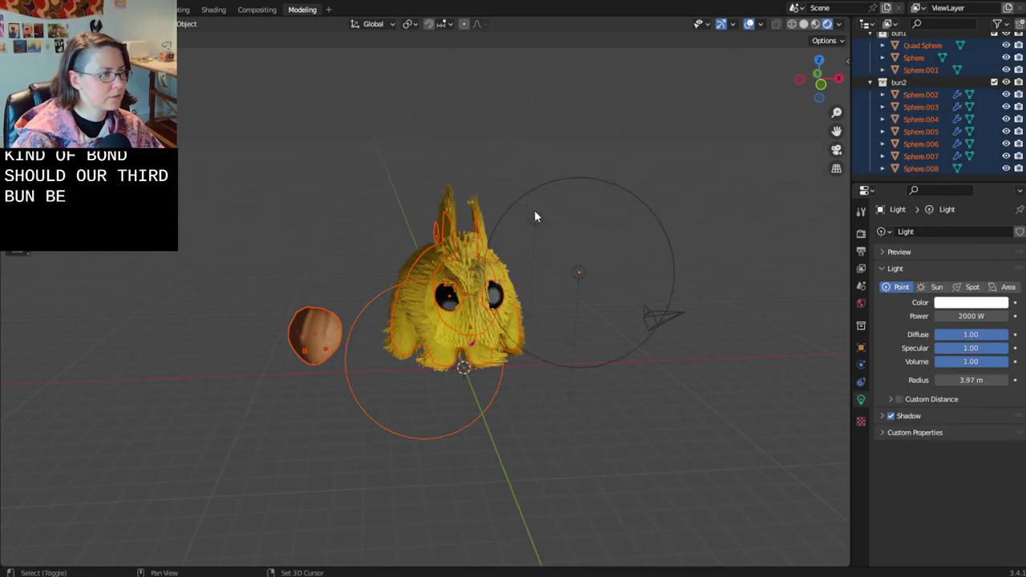
shift+click(534, 215)
shift+click(576, 276)
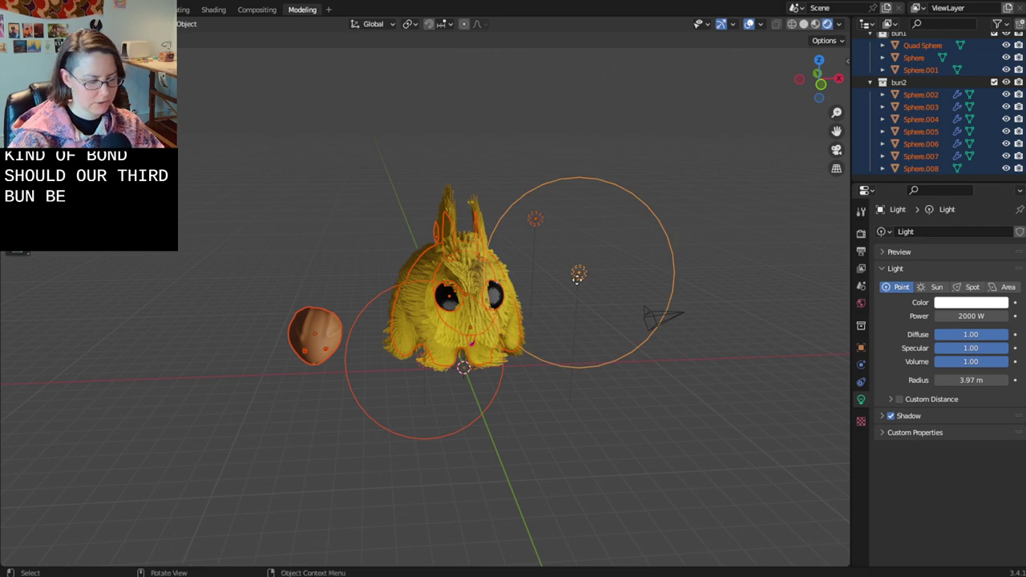
key(g)
key(y)
right_click(464, 308)
- Move both bunnies and their lights along the negative X axis to clear the origin, and save the file
key(g)
key(x)
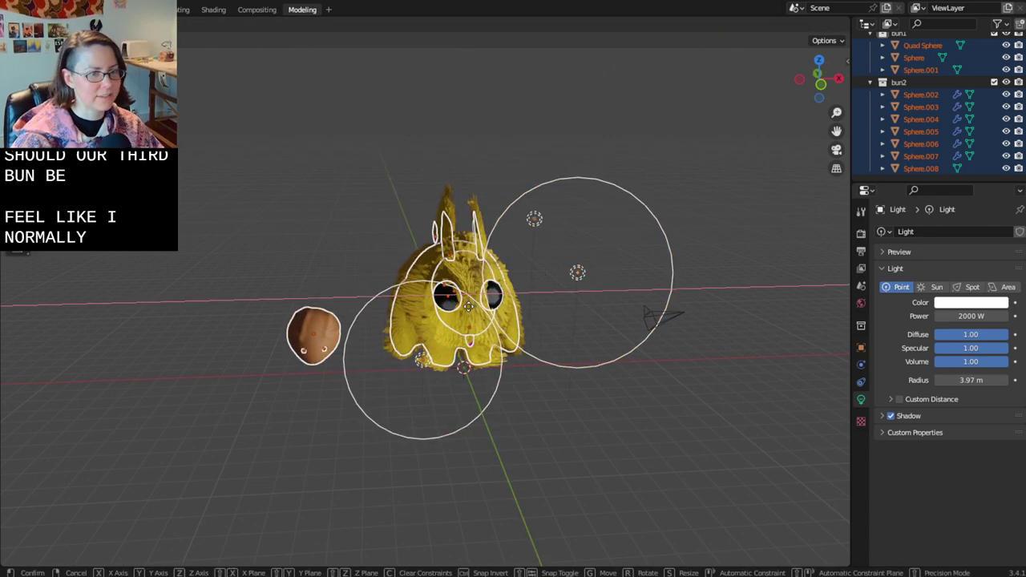
click(528, 447)
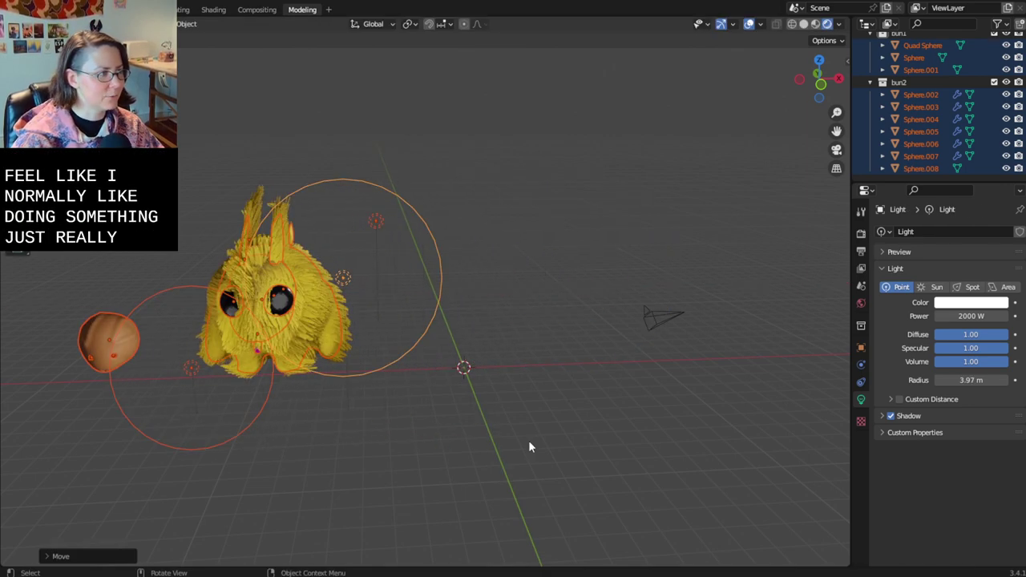
click(529, 446)
key(ctrl+s)
- Move the bunnies and lights farther from the origin in the same direction, clear the selection and save the file
mouse_move(530, 446)
middle_down()
mouse_move(448, 429)
mouse_move(611, 408)
mouse_move(591, 411)
middle_up()
mouse_move(249, 217)
mouse_down()
mouse_move(437, 405)
mouse_move(464, 409)
mouse_up()
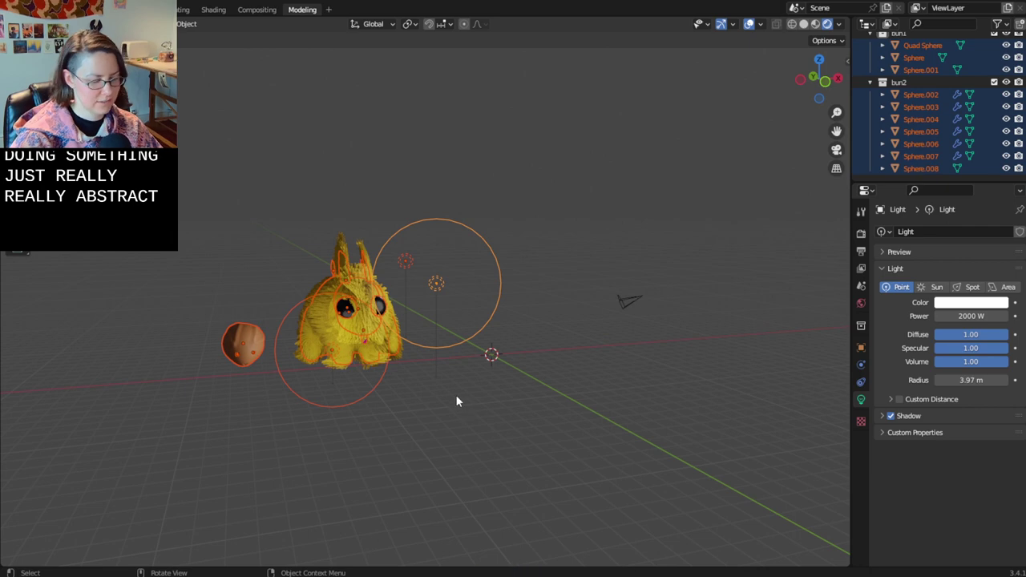
key(g)
click(396, 408)
click(542, 415)
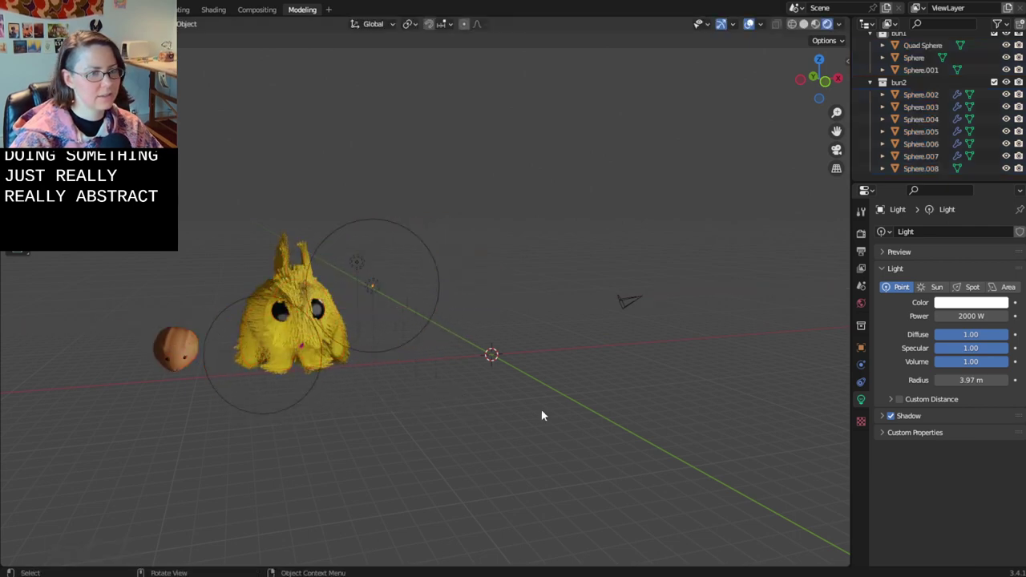
key(ctrl+s)
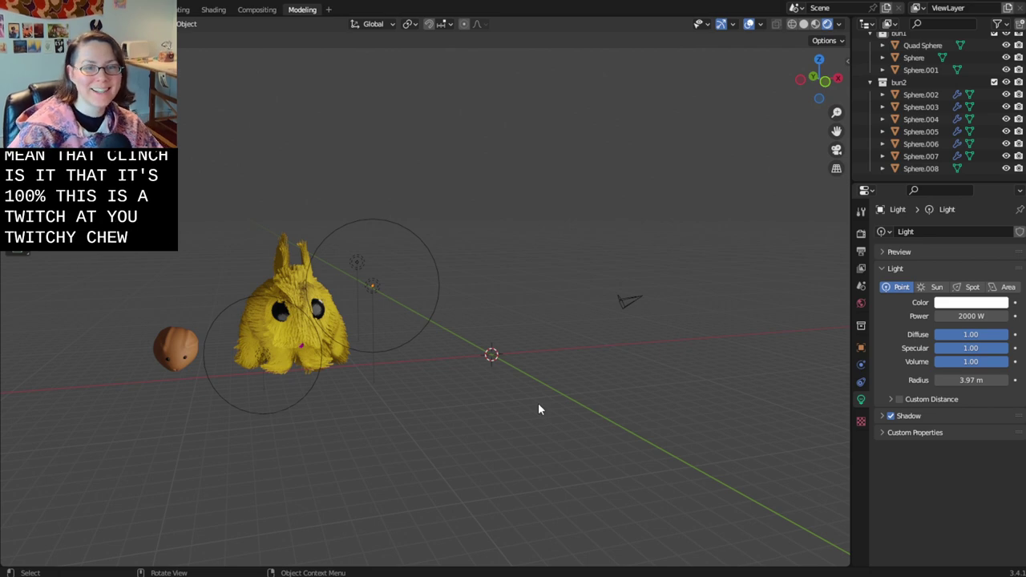
- Select the yellow bunny's head object Sphere.002 and save the file
click(321, 334)
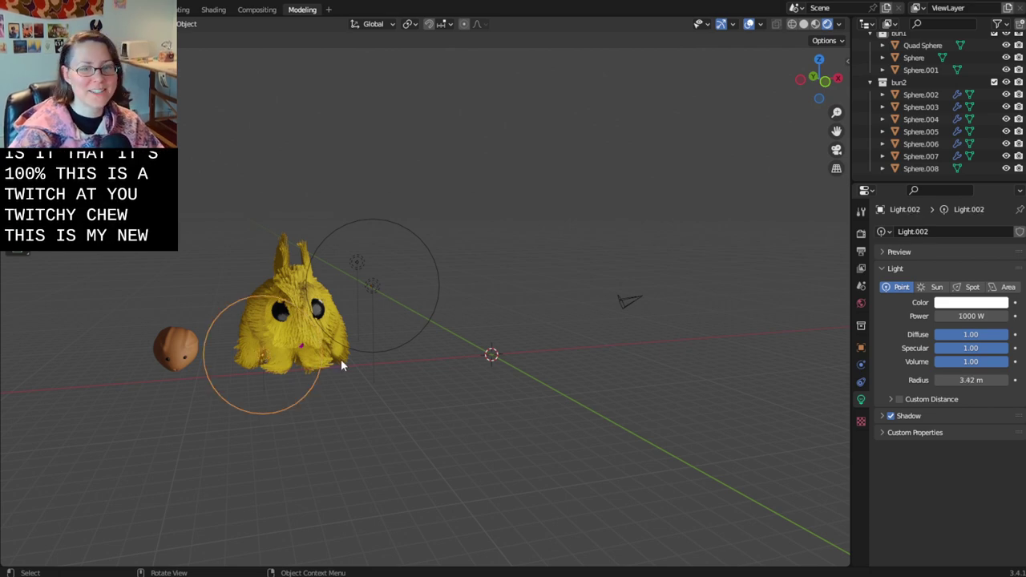
click(340, 359)
middle_drag(422, 423, 701, 493)
key(ctrl+s)
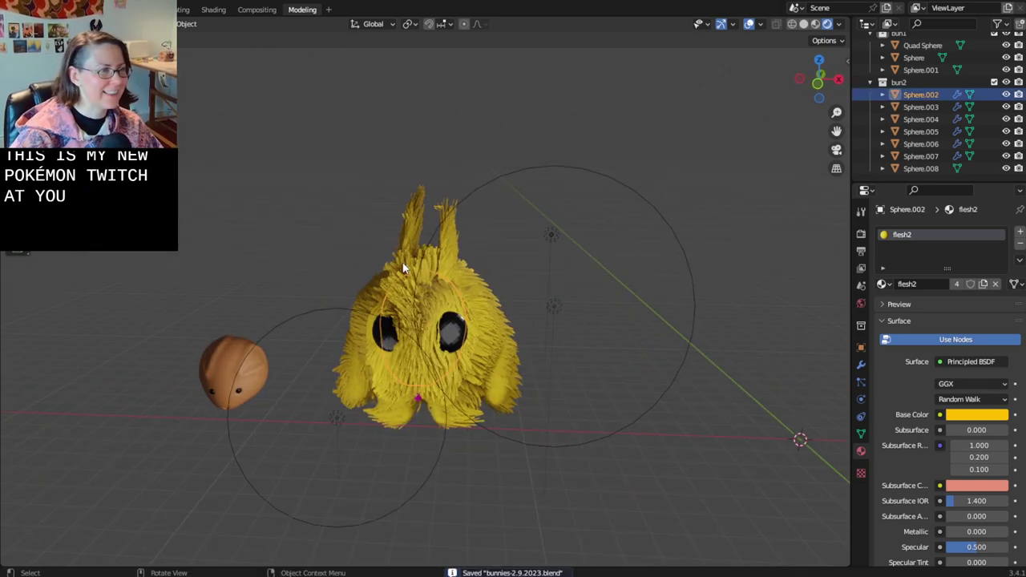
- Rename the yellow bunny's collection as twitchichu and save the file
click(901, 82)
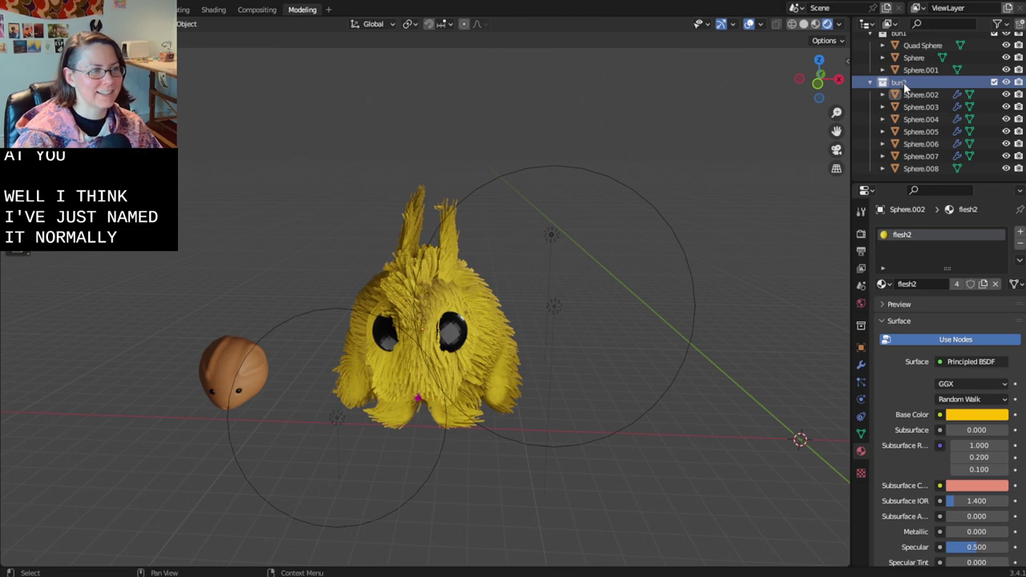
right_click(902, 84)
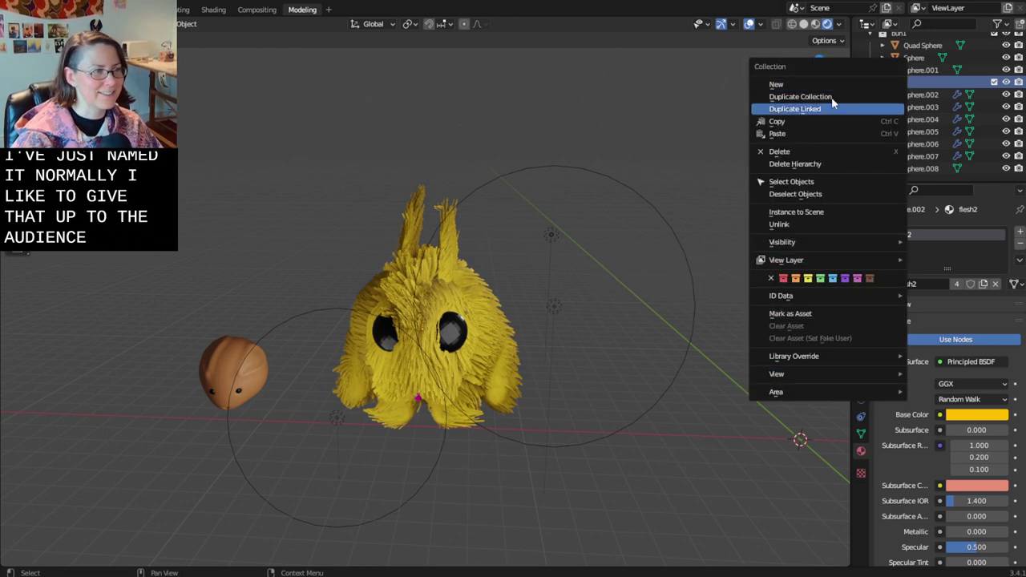
scroll(915, 96, up, 1)
double_click(915, 98)
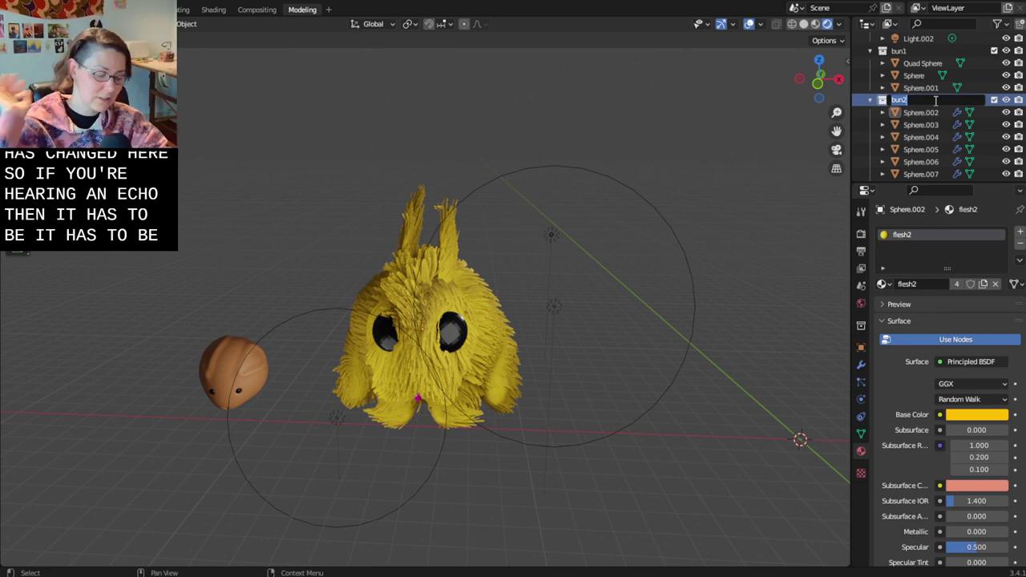
text(twitchchu)
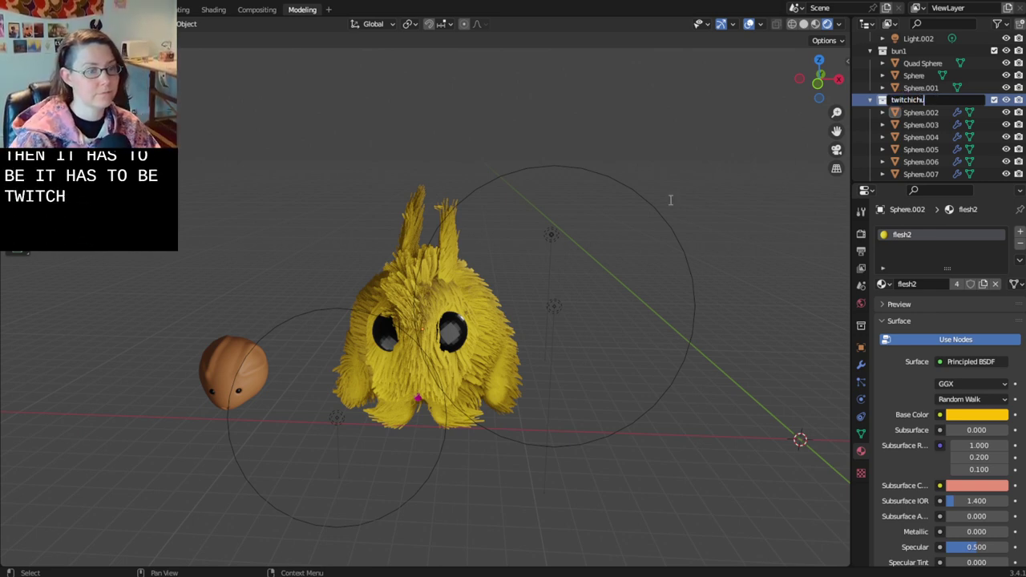
key(Return)
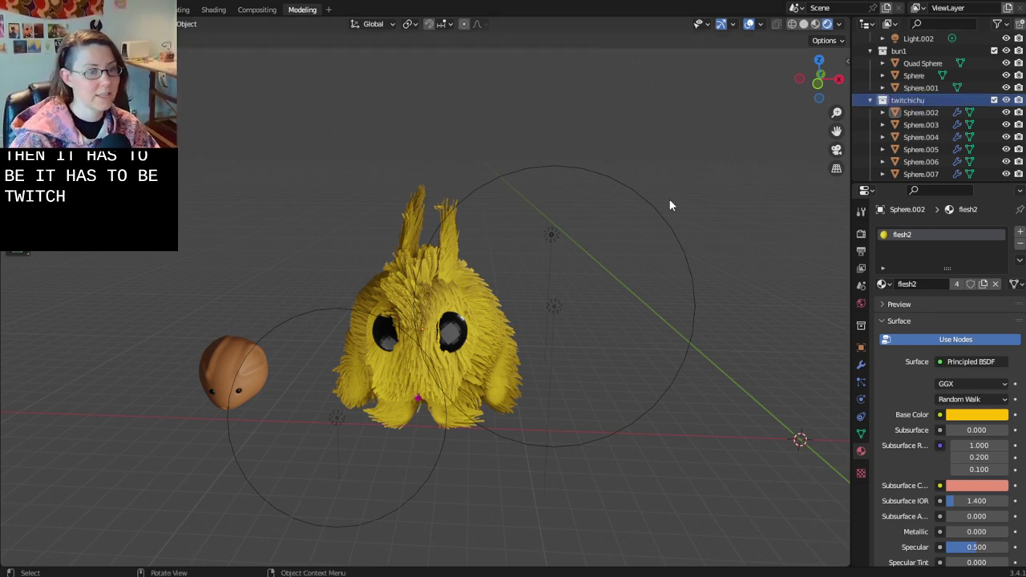
key(ctrl+s)
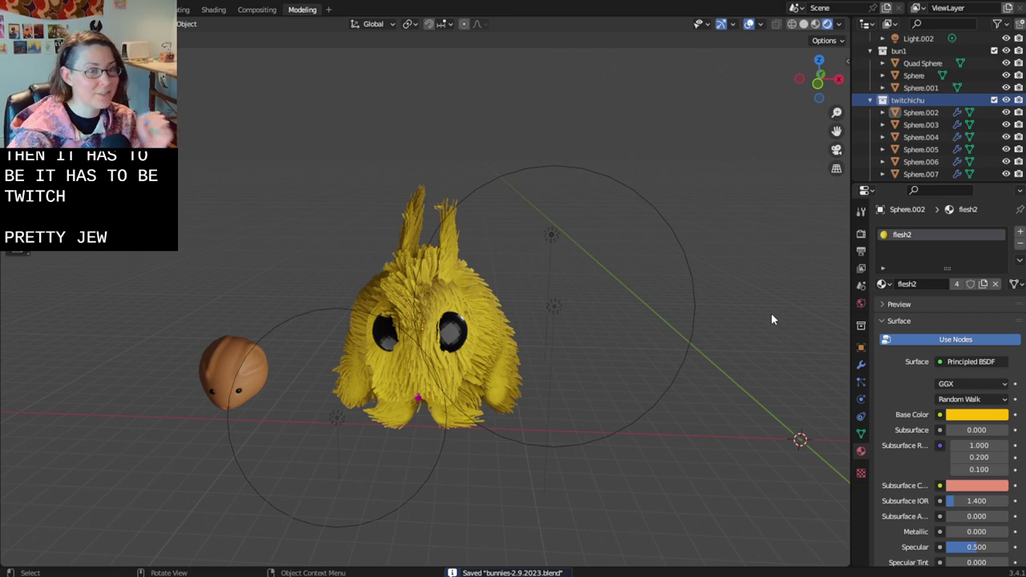
middle_drag(771, 319, 557, 326)
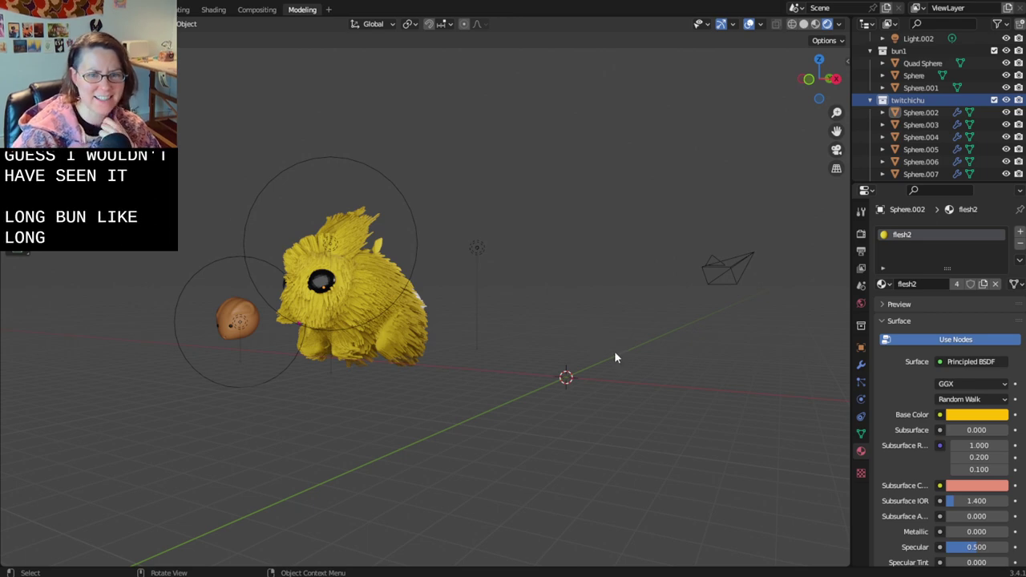
middle_drag(614, 351, 605, 363)
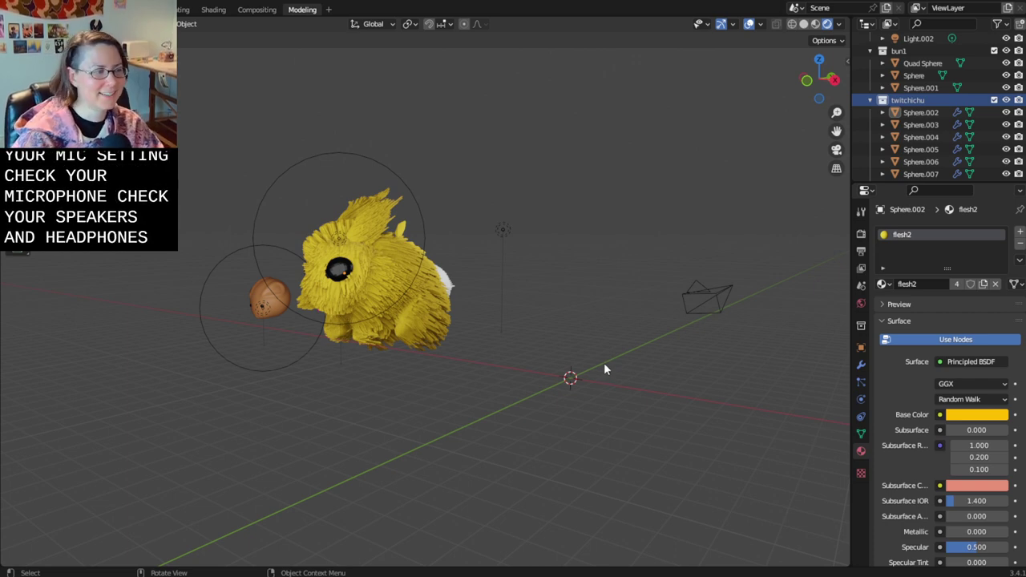
middle_drag(568, 346, 461, 387)
key(ctrl+s)
- Add a UV sphere at the world origin and raise it along the Z axis to rest just above the origin
key(shift+a)
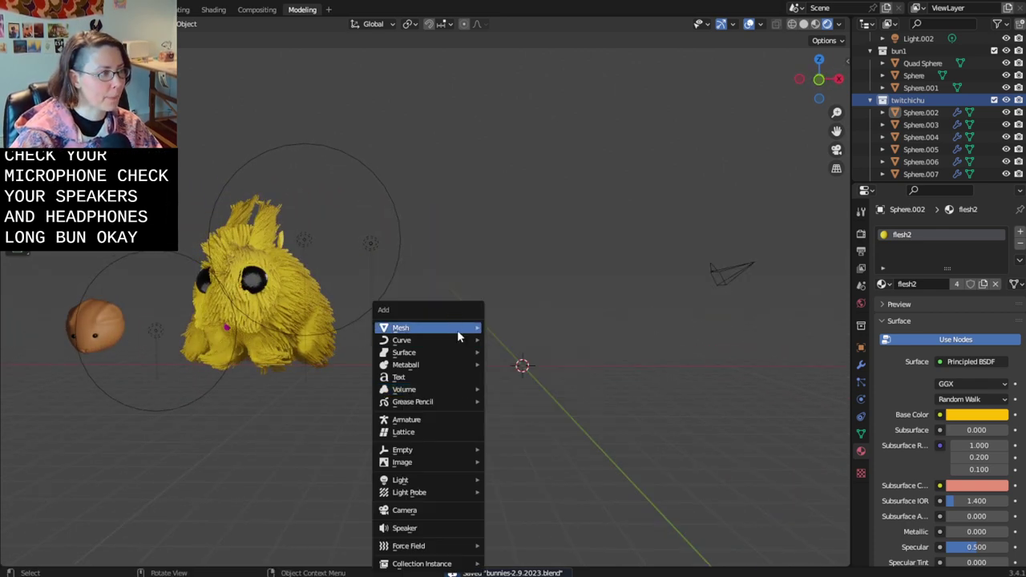
mouse_move(459, 335)
click(543, 365)
middle_drag(542, 365, 355, 368)
key(g)
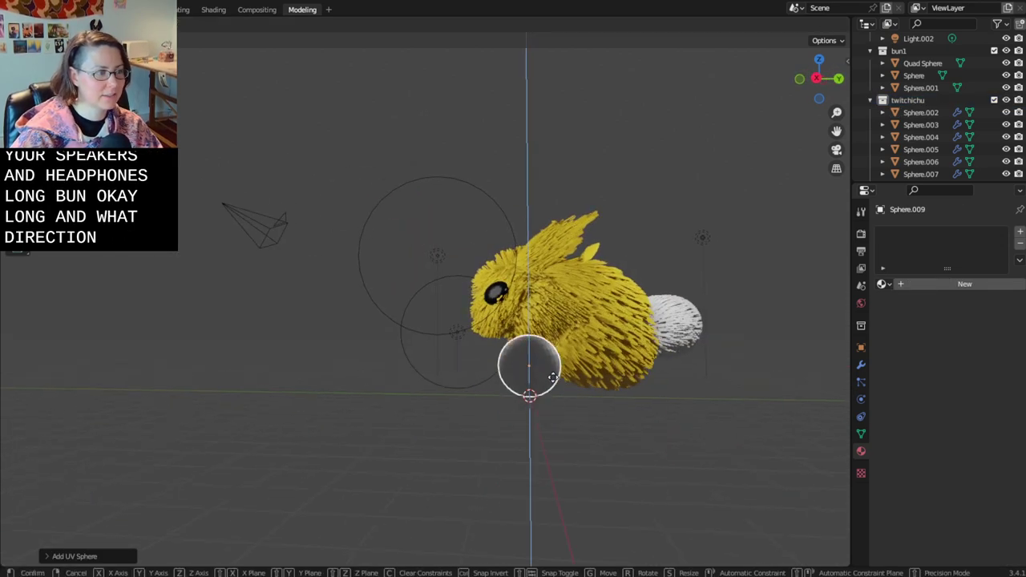
click(553, 367)
- Duplicate the yellow bunny's two point lights and place the copies near the new sphere
middle_drag(558, 357, 717, 385)
click(306, 248)
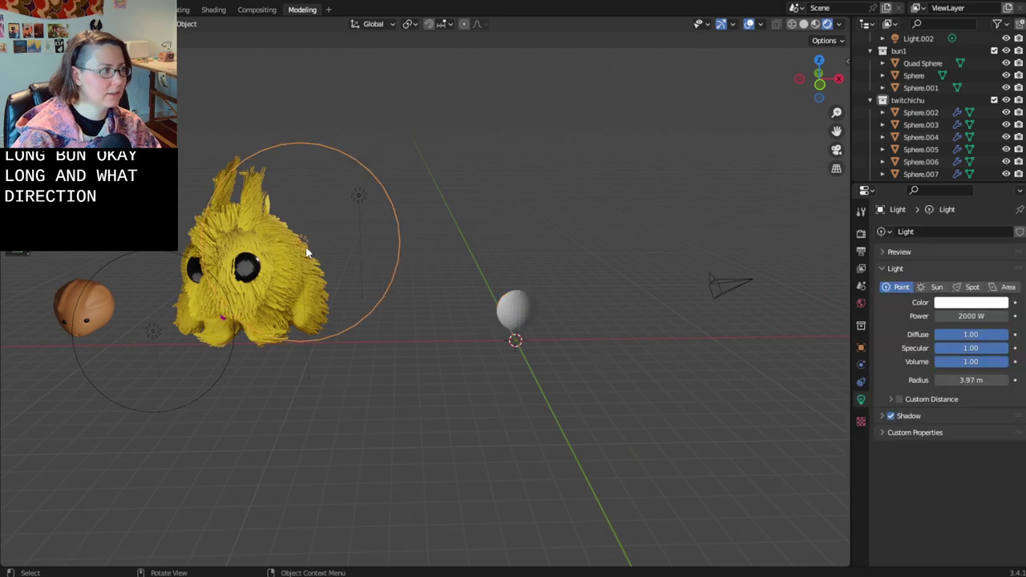
click(360, 200)
key(shift+d)
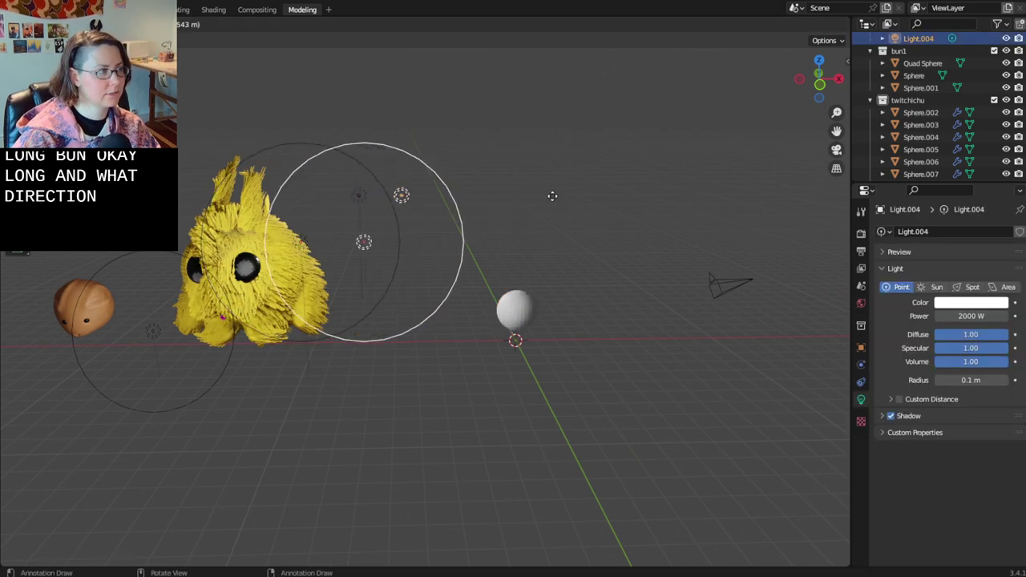
click(664, 235)
middle_drag(663, 234, 574, 377)
- Stretch the new sphere along the Y axis into a long ellipsoid and save the file
click(553, 403)
key(s)
key(y)
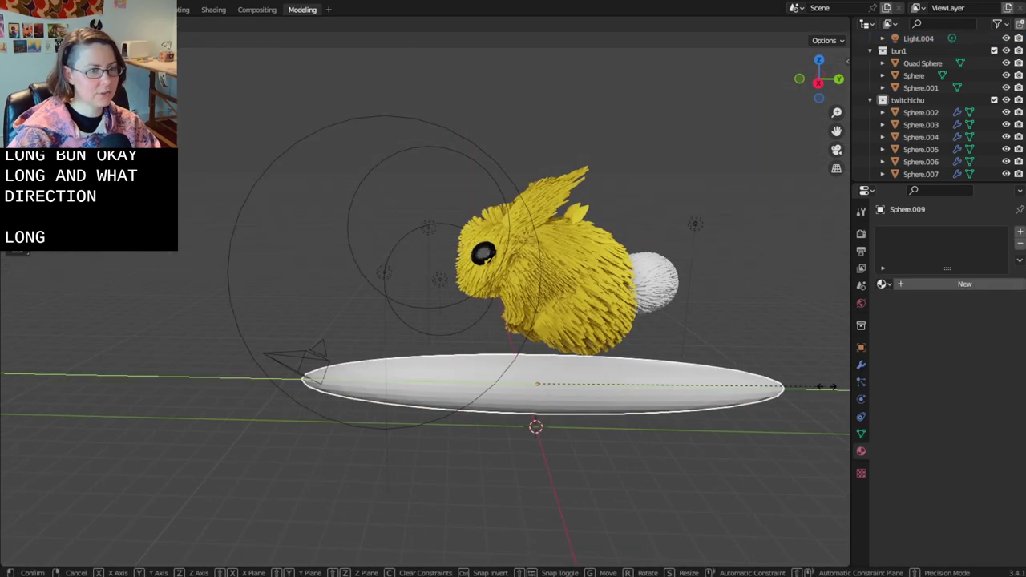
click(826, 384)
middle_drag(637, 443, 650, 459)
key(ctrl+s)
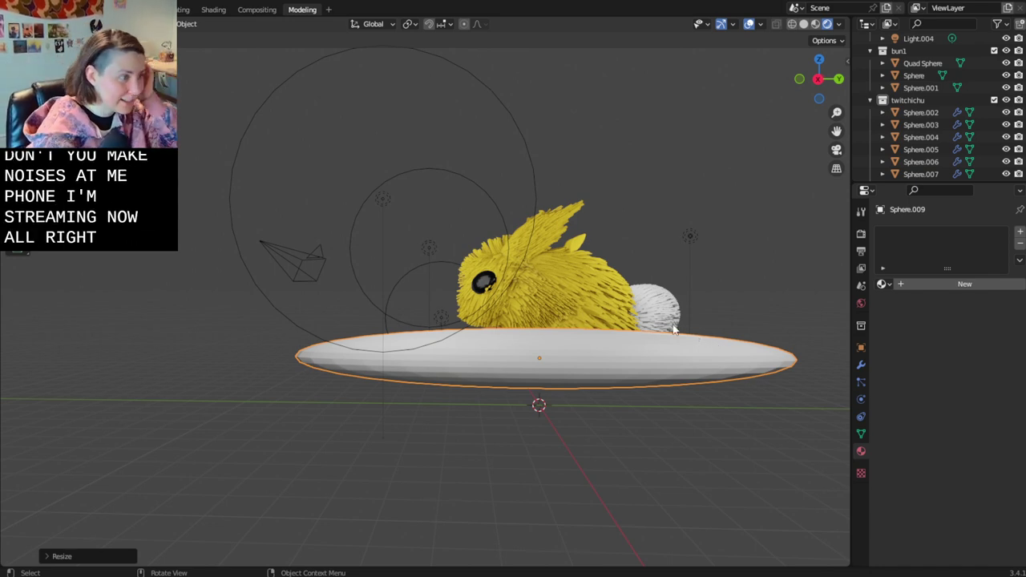
- Move the stretched sphere away from the origin in the positive X direction
middle_drag(641, 394, 678, 426)
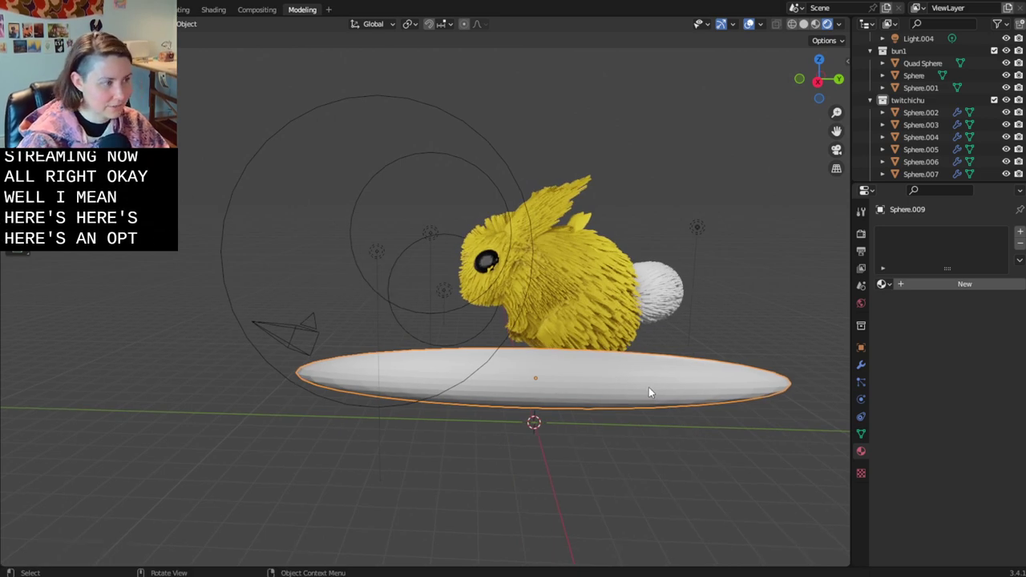
middle_drag(649, 390, 754, 425)
key(g)
click(752, 448)
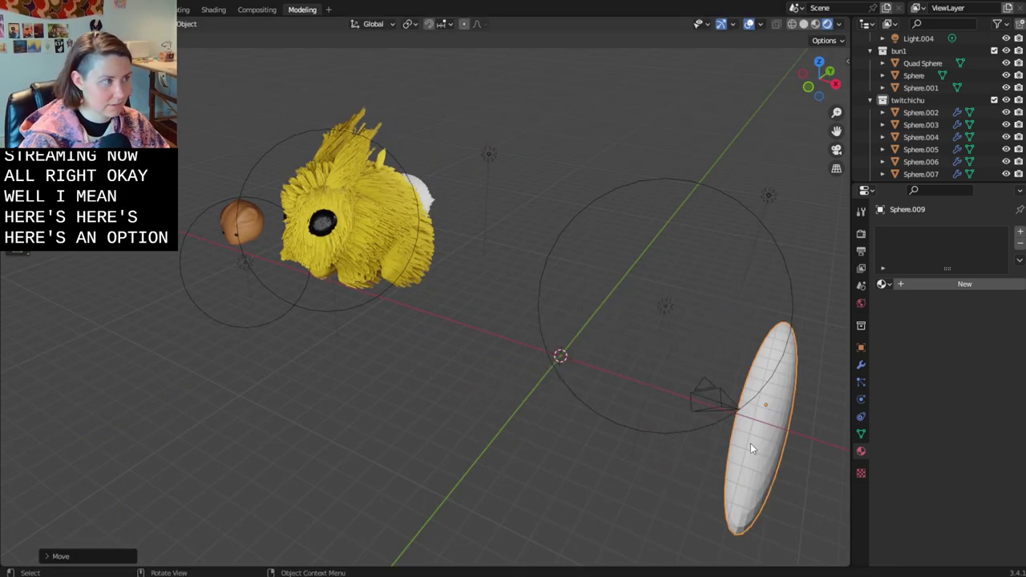
- Duplicate objects Sphere.002 through Sphere.009 in the twitchichu collection and place the bunny copy at the origin
middle_drag(461, 246, 490, 237)
click(908, 101)
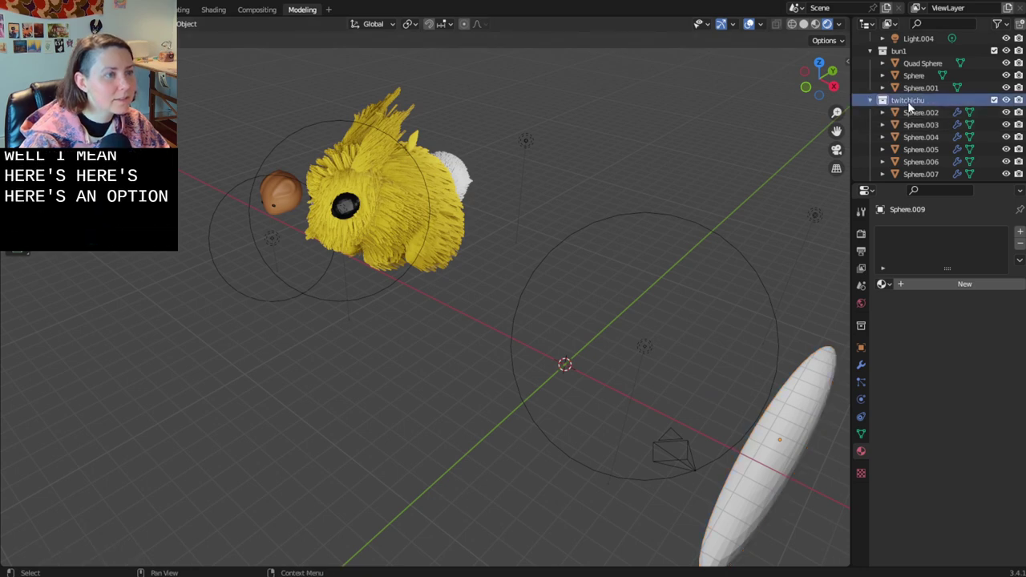
click(943, 112)
scroll(933, 150, down, 1)
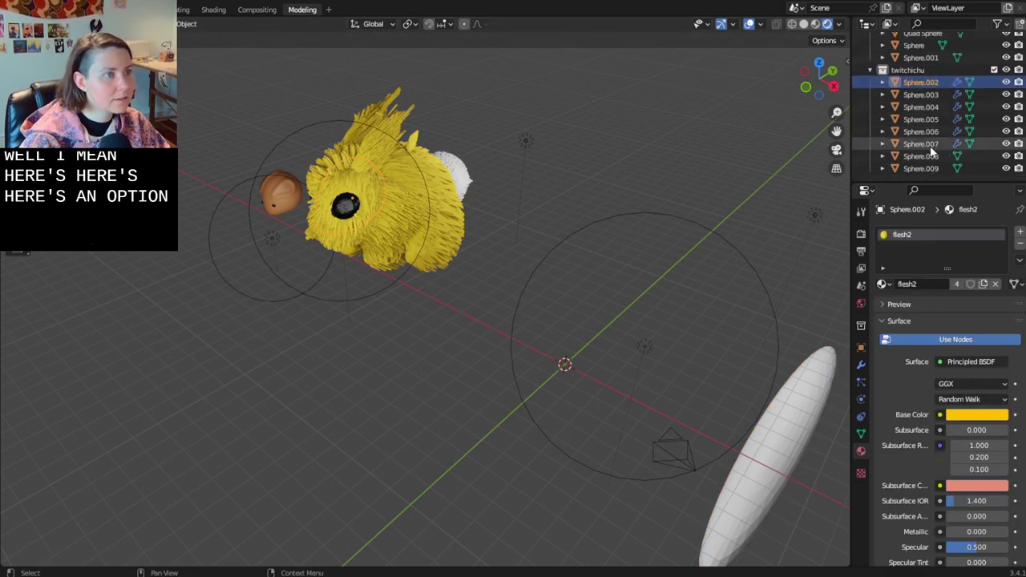
shift+click(921, 170)
middle_drag(495, 325, 391, 248)
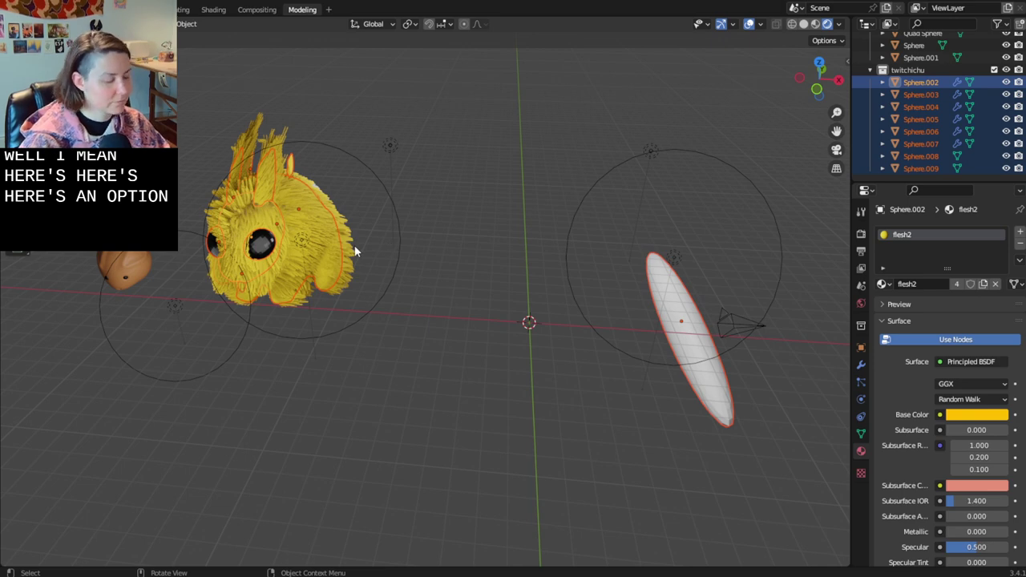
key(shift+d)
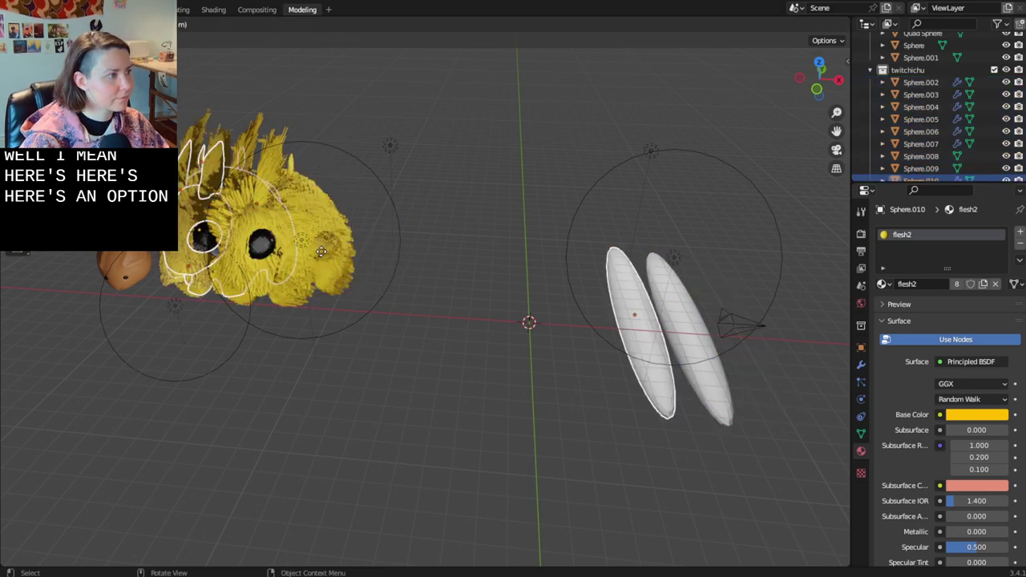
click(625, 293)
middle_drag(624, 286, 759, 331)
- Delete the extra copy of the stretched sphere, Sphere.017
click(761, 335)
scroll(958, 140, down, 2)
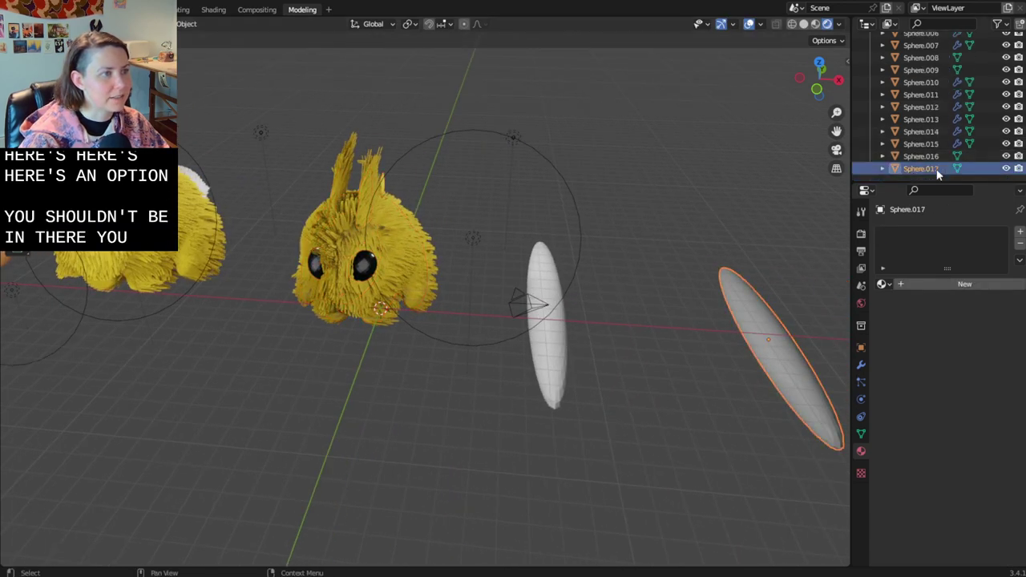
key(x)
click(765, 322)
- Move the stretched sphere Sphere.009 out of the twitchichu collection into the collection holding the lights, and clear the selection
click(563, 371)
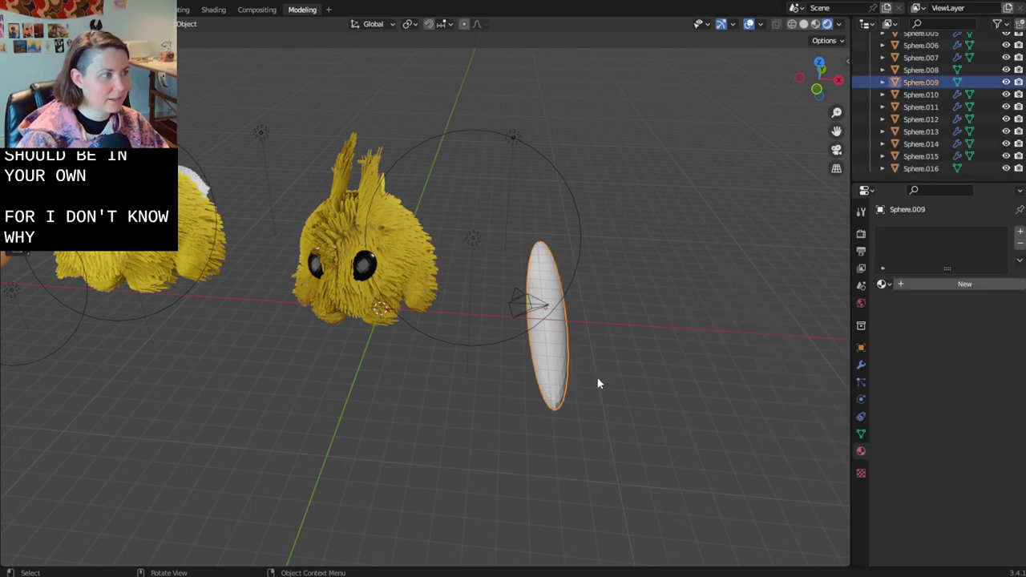
scroll(942, 147, up, 8)
scroll(953, 120, down, 4)
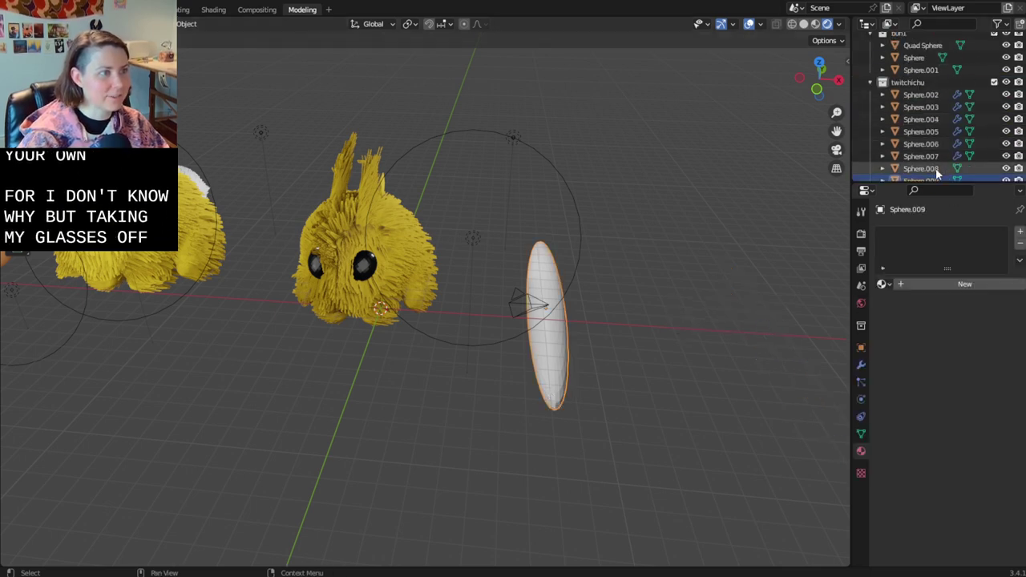
drag(932, 183, 939, 66)
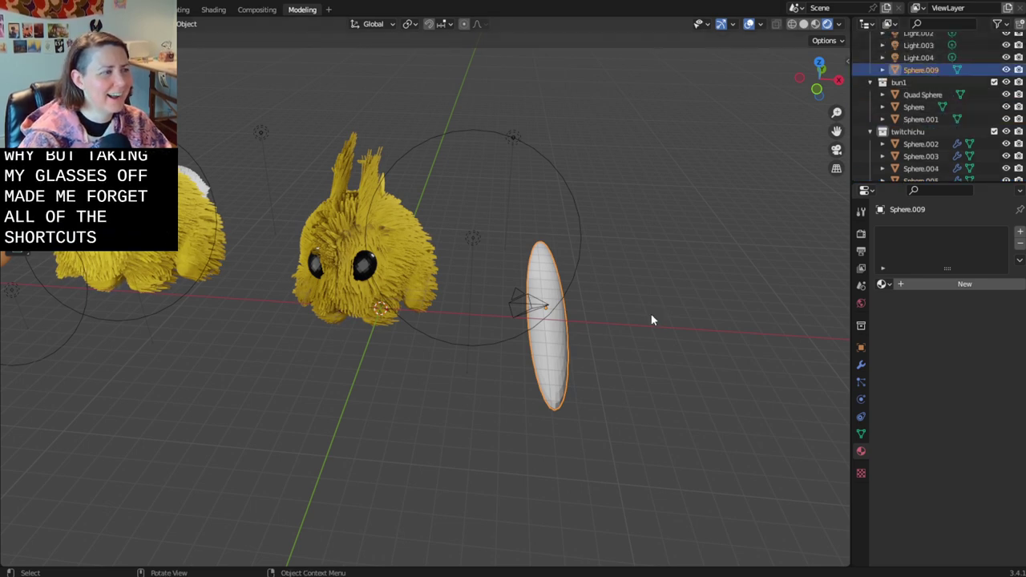
click(648, 324)
middle_drag(524, 351, 426, 372)
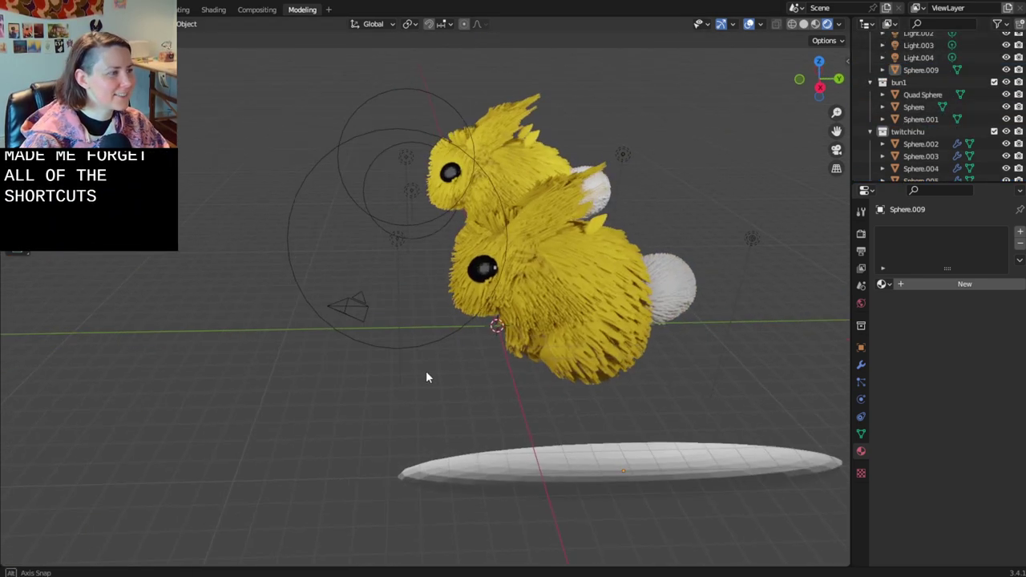
drag(726, 374, 481, 249)
middle_drag(538, 274, 715, 292)
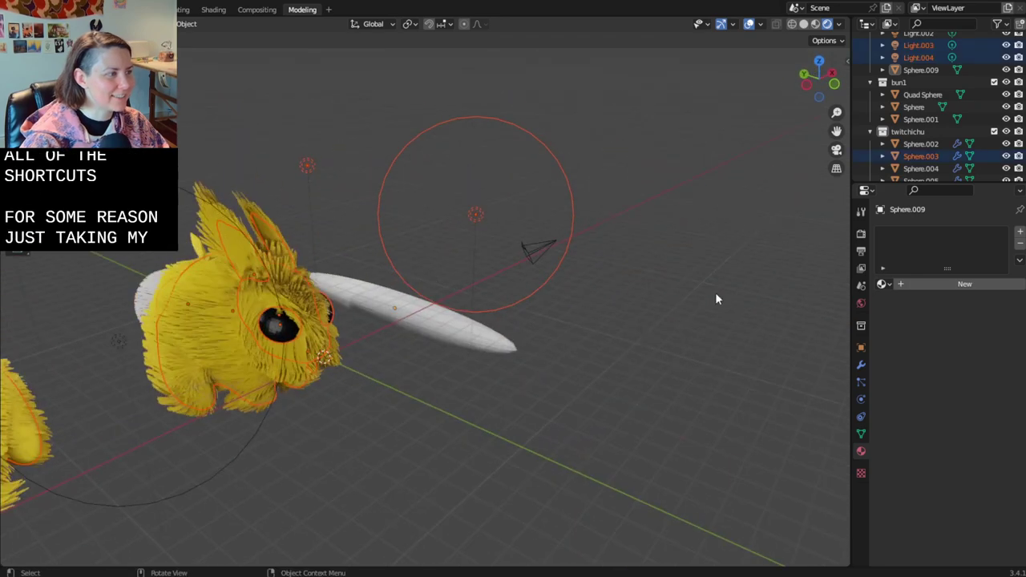
click(379, 415)
- Select the parts of the duplicated yellow bunny and move them to a new collection named bun2
middle_drag(379, 414, 446, 451)
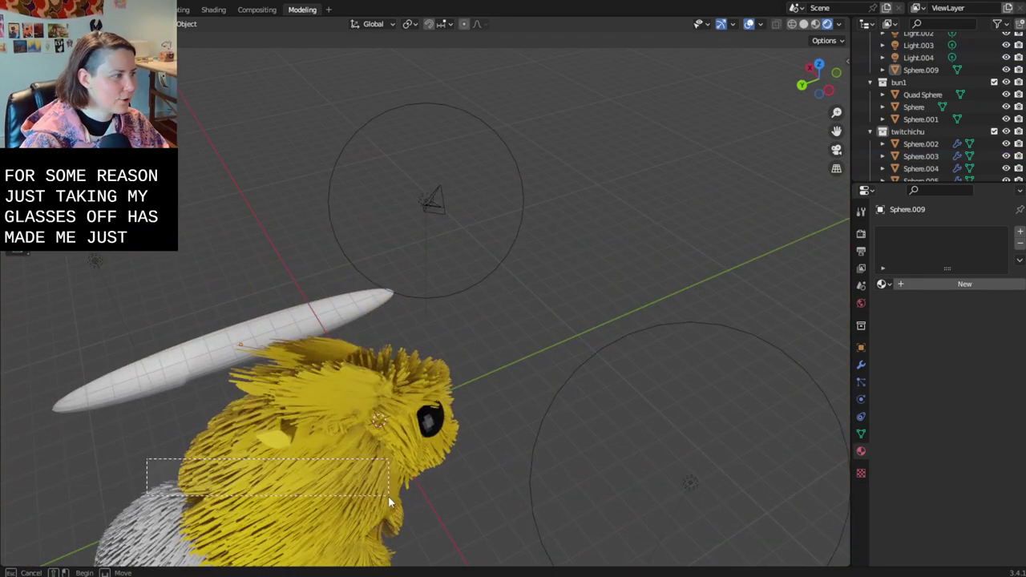
shift+click(458, 408)
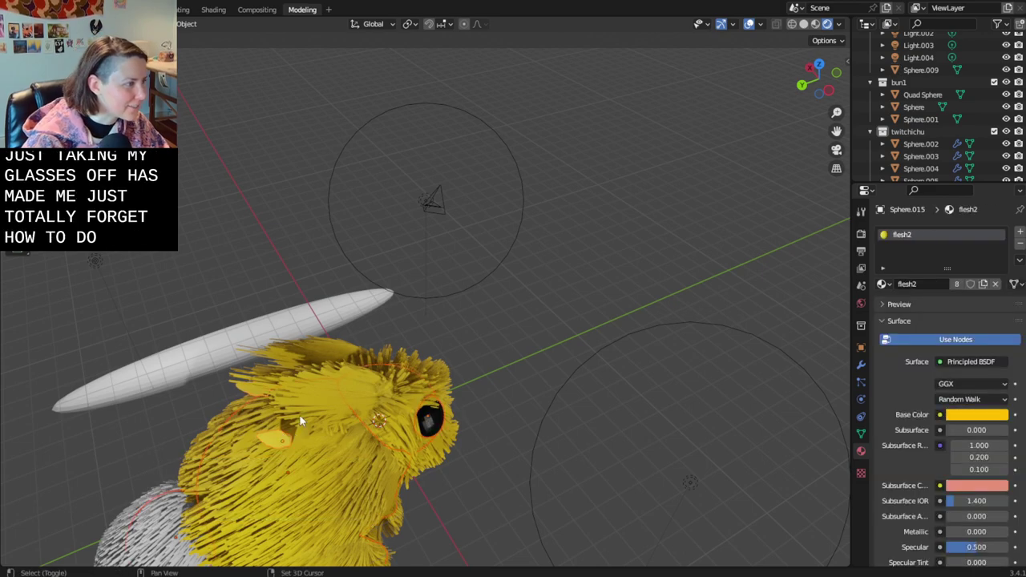
middle_drag(454, 410, 595, 416)
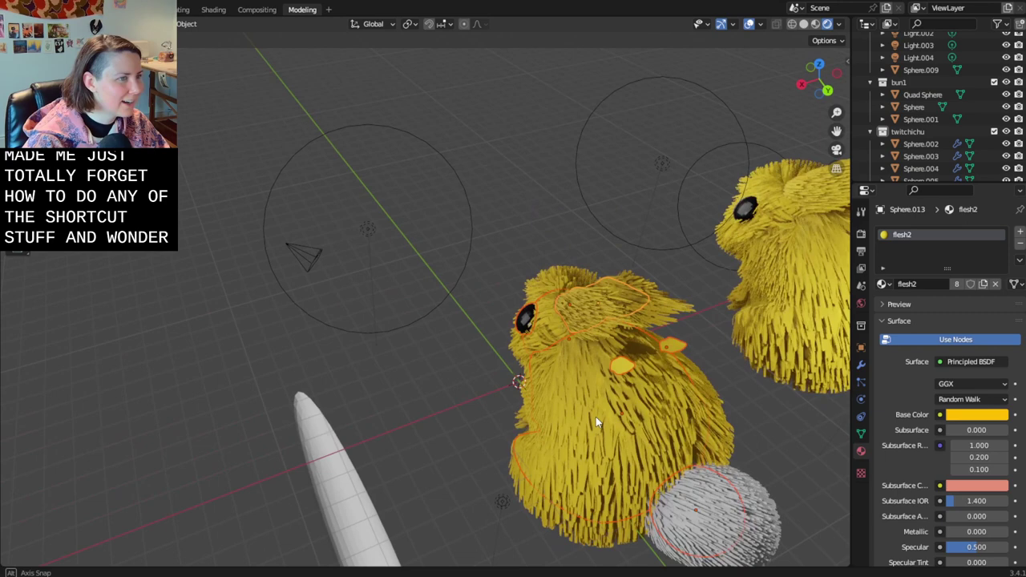
right_click(643, 407)
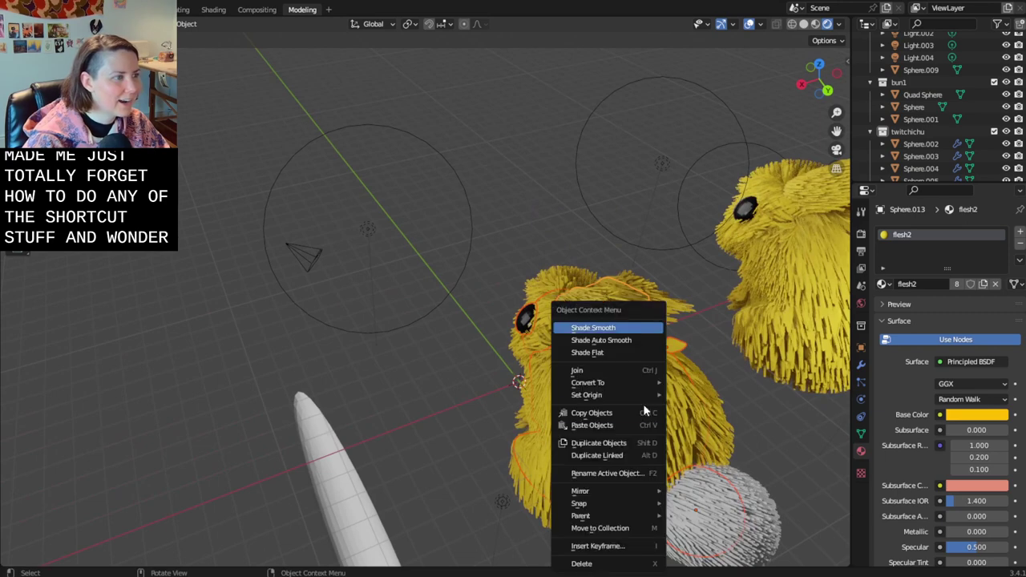
click(639, 529)
click(619, 509)
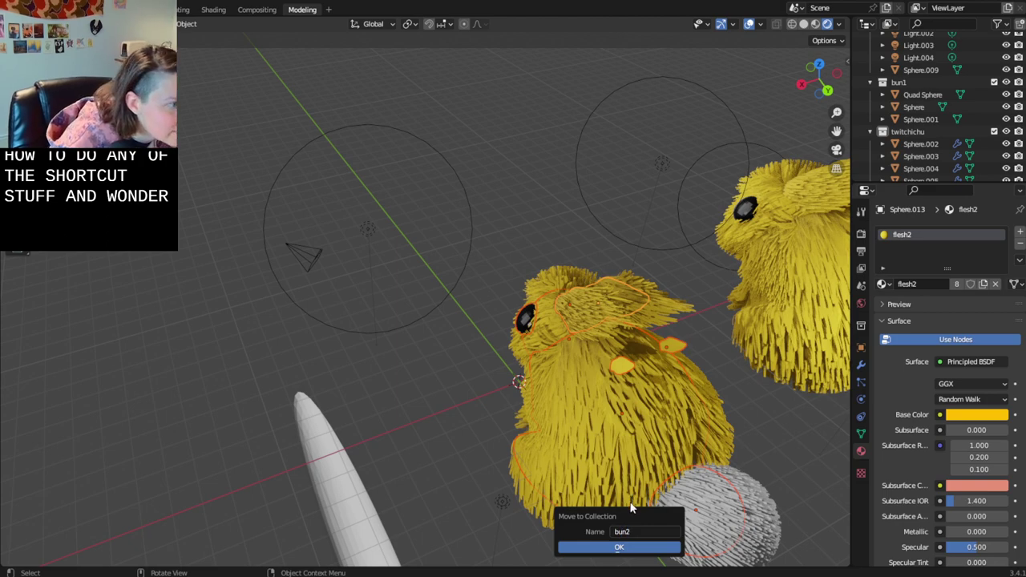
click(618, 548)
- Try to stretch the duplicated yellow bunny lengthwise into a long bunny
middle_drag(628, 552, 510, 338)
key(s)
key(shift+z)
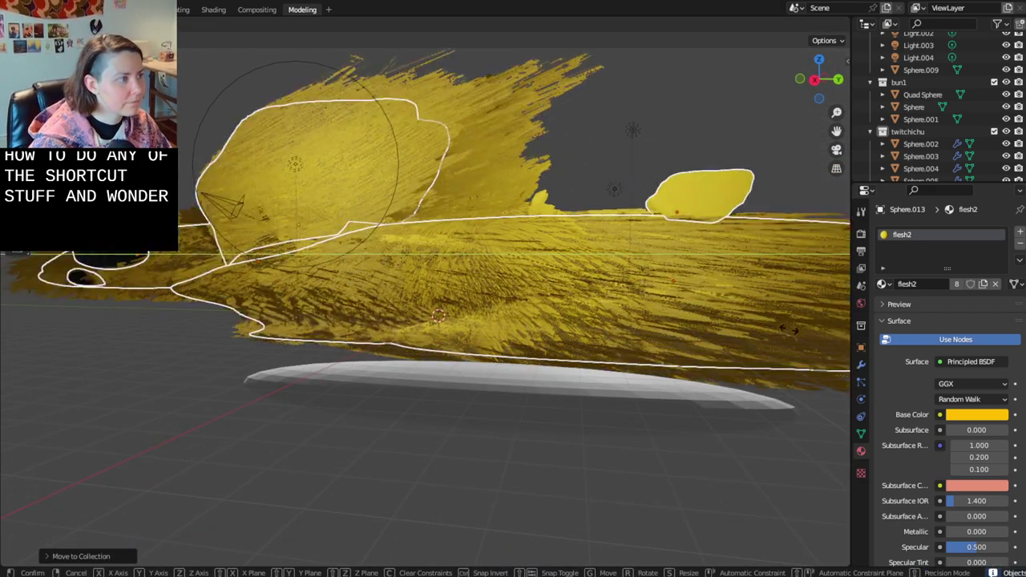
click(619, 363)
scroll(619, 363, down, 5)
mouse_move(619, 368)
middle_down()
mouse_move(607, 403)
mouse_move(665, 419)
mouse_move(528, 394)
mouse_move(552, 414)
mouse_move(604, 407)
mouse_move(581, 401)
mouse_move(618, 388)
middle_up()
scroll(646, 376, up, 5)
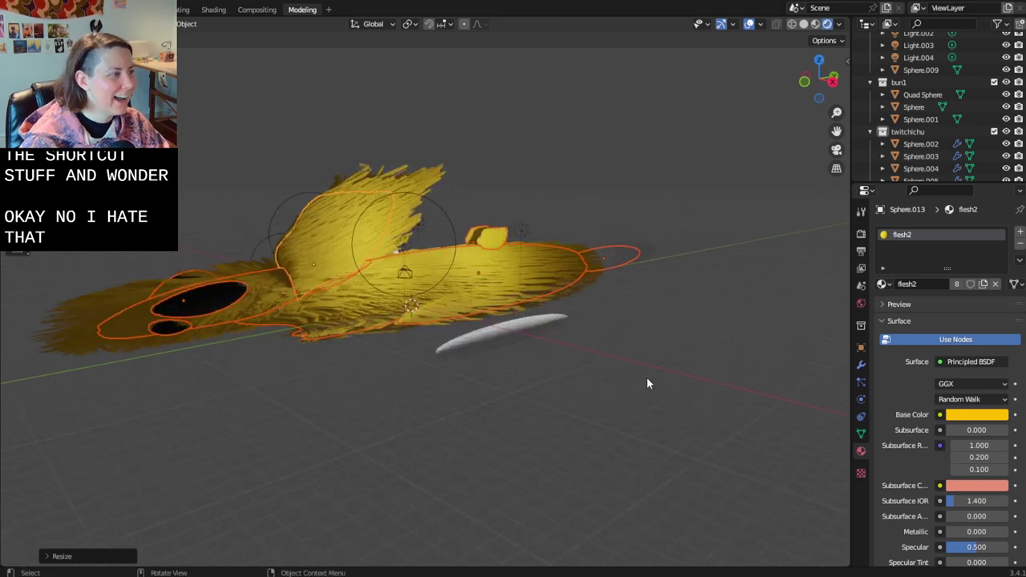
- Undo the stretching and delete the selected parts of the duplicated yellow bunny
key(ctrl+z)
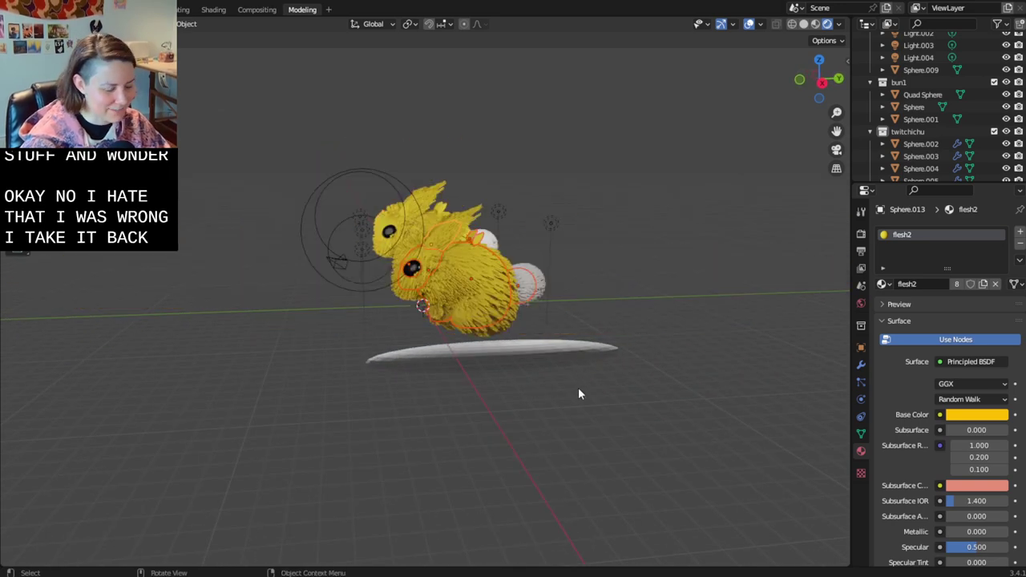
key(x)
click(503, 323)
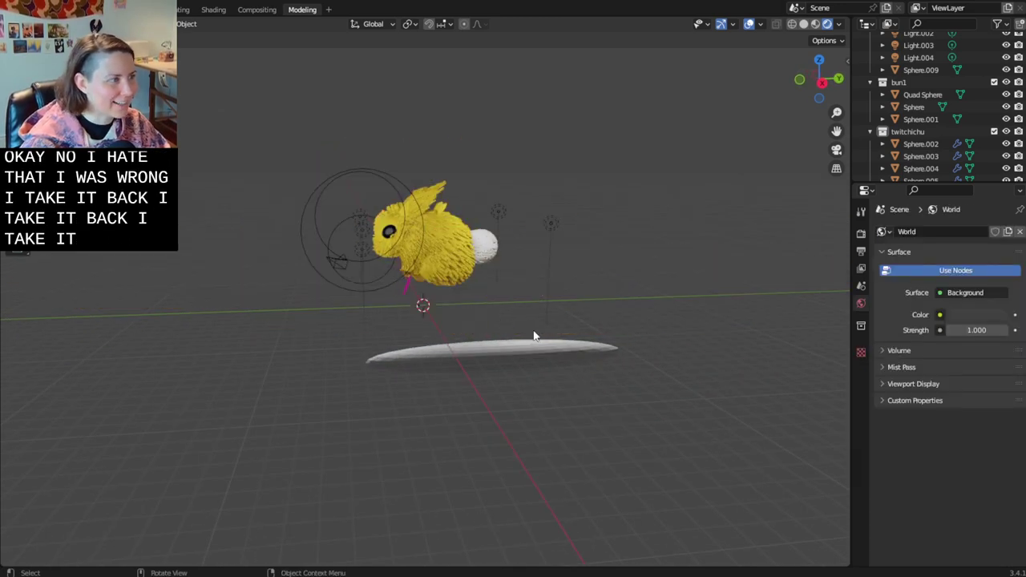
- Delete the leftover magenta piece of the duplicated bunny near the world origin
middle_drag(534, 336, 566, 357)
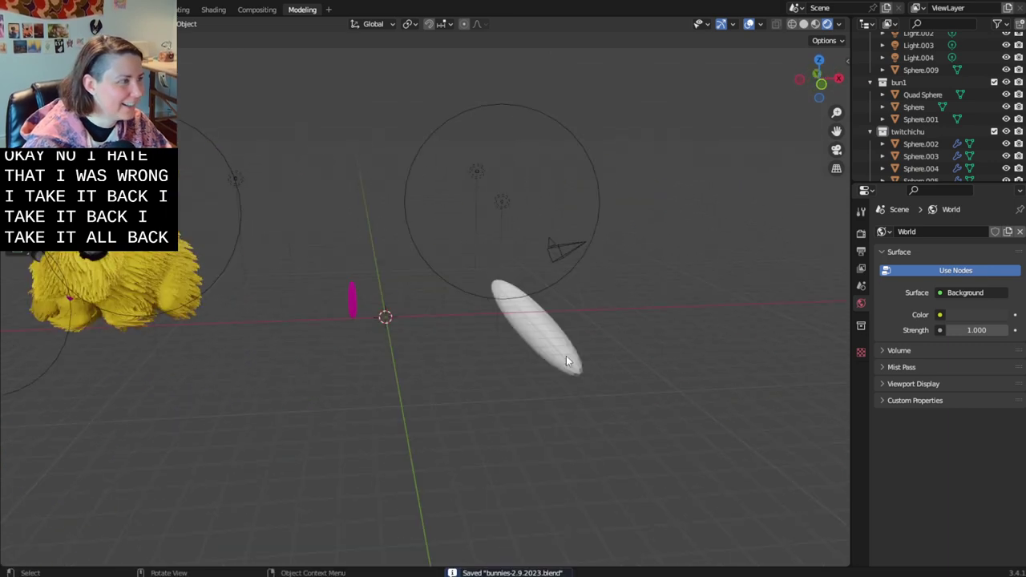
click(351, 299)
key(x)
click(347, 294)
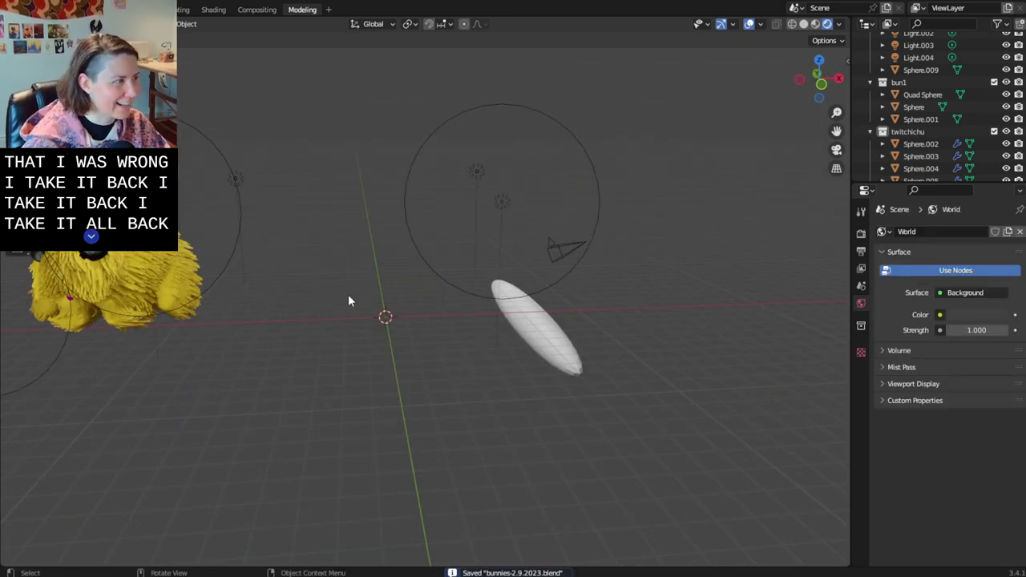
- Raise the stretched sphere Sphere.009 along Z and shift it along X toward the world origin
click(572, 343)
middle_drag(599, 354, 481, 346)
key(g)
key(z)
click(491, 271)
middle_drag(491, 271, 340, 305)
key(g)
key(y)
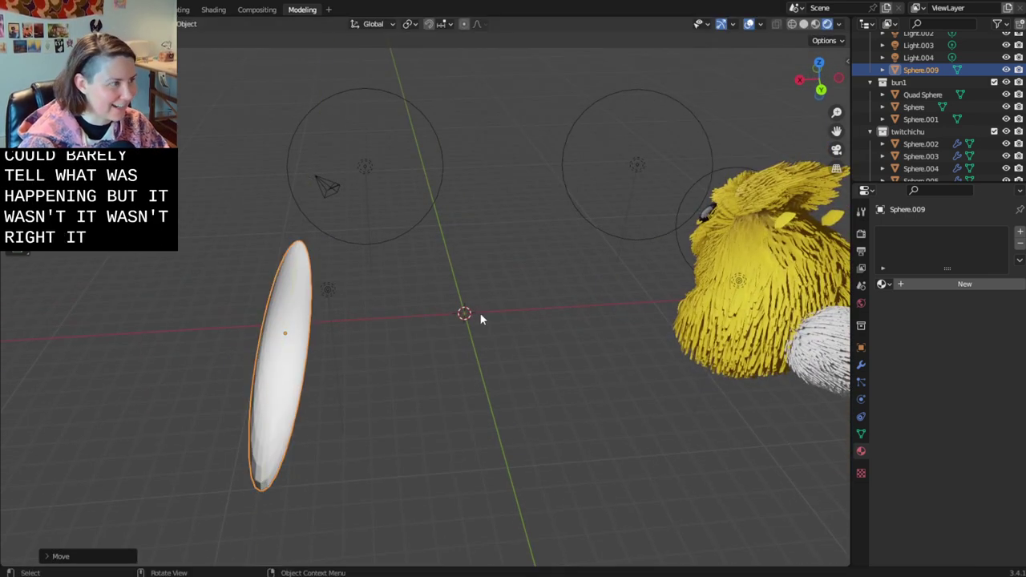
key(x)
click(521, 337)
middle_drag(526, 339, 652, 304)
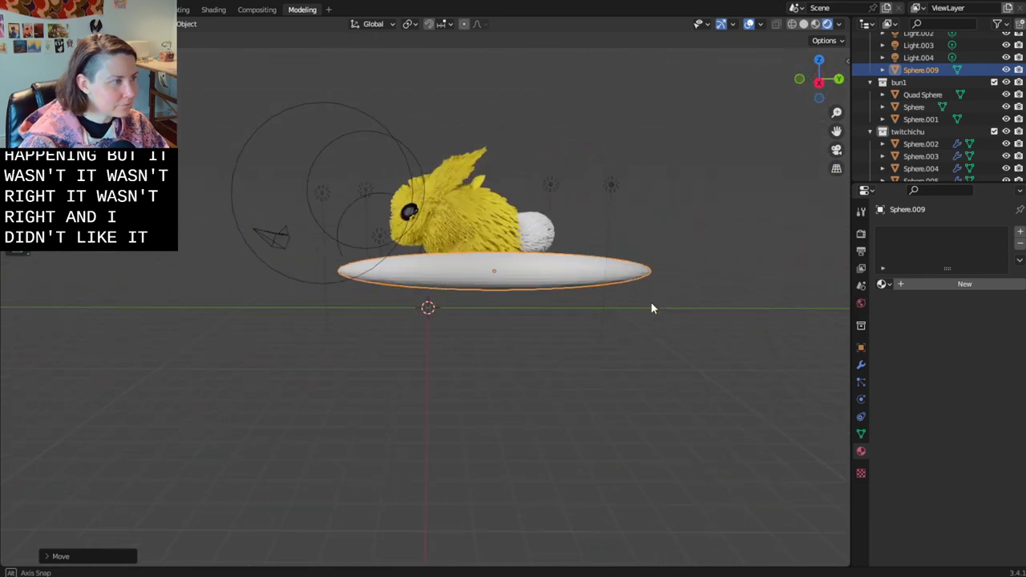
- Scale Sphere.009 up along Z to give the long bunny's body more height
scroll(641, 307, up, 2)
key(s)
key(z)
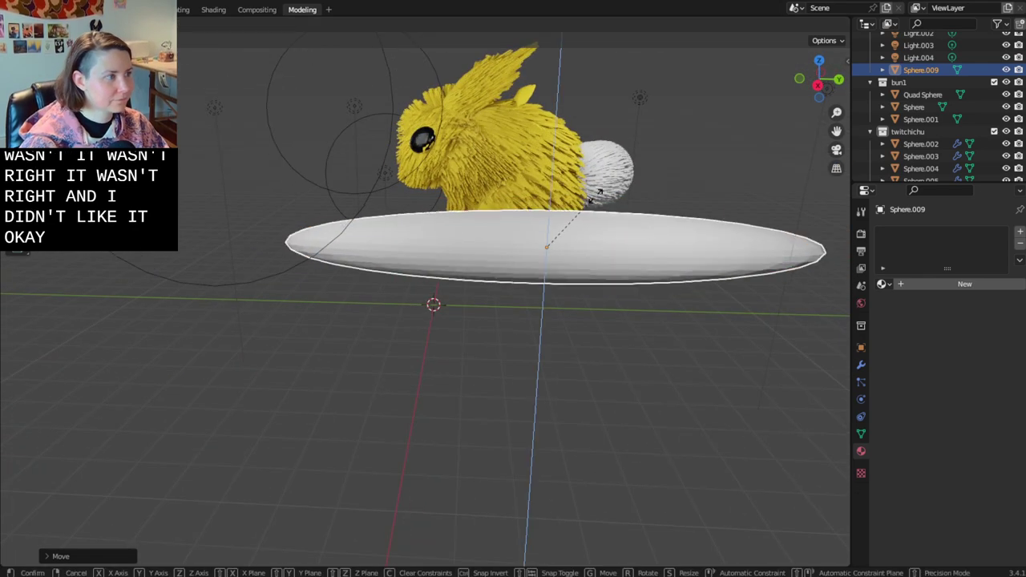
click(607, 152)
middle_drag(607, 153, 559, 337)
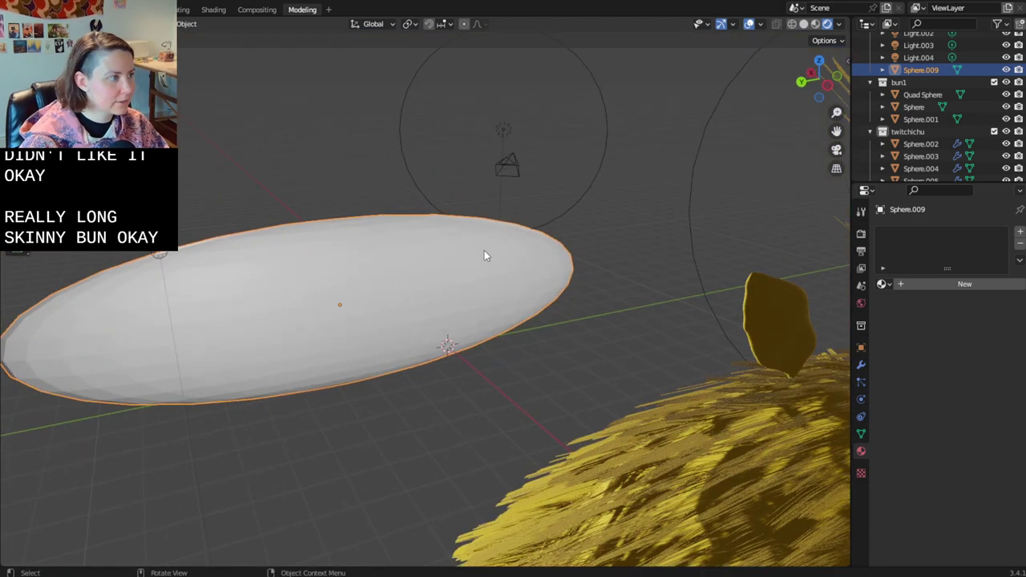
- Duplicate the body sphere above itself for a head, offset the copy along Y and scale it down
key(shift+a)
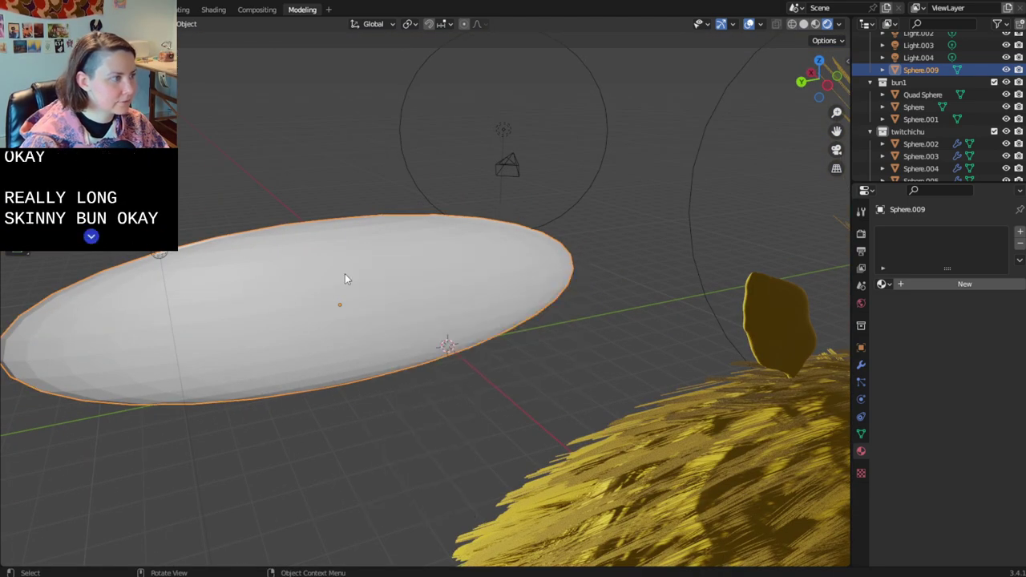
key(shift+d)
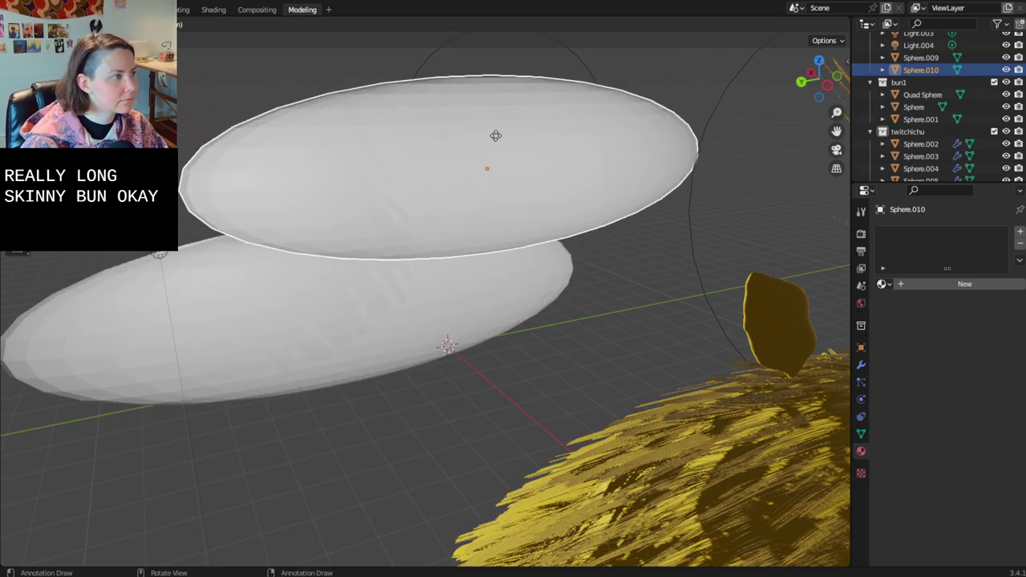
key(z)
click(466, 132)
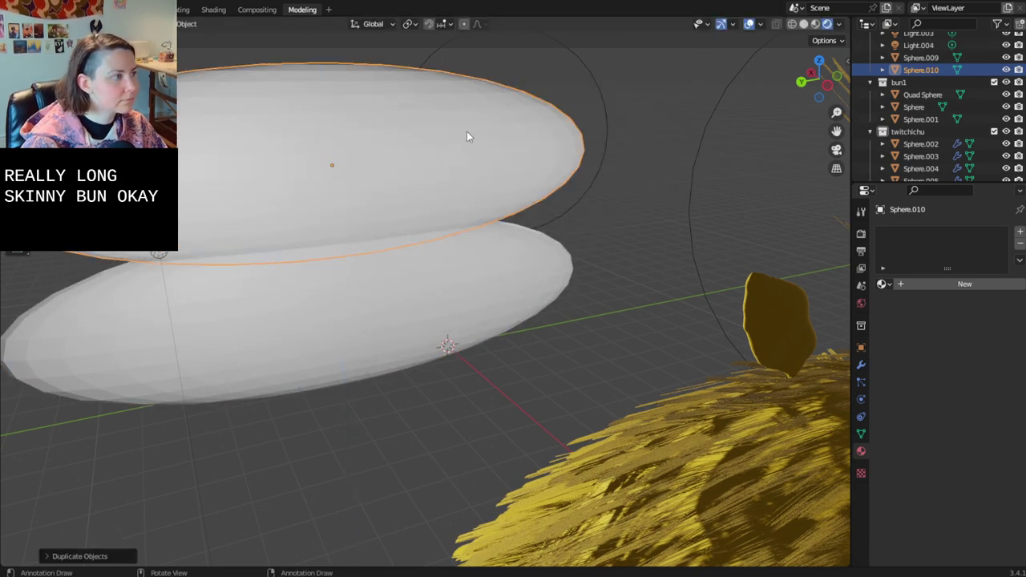
key(g)
key(y)
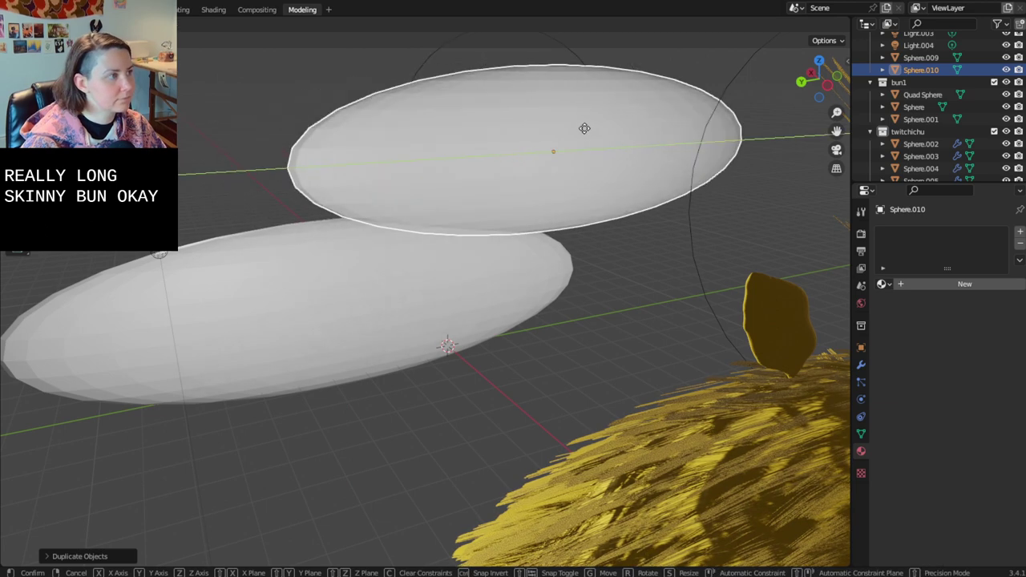
click(584, 128)
key(s)
click(613, 139)
- Lower the head sphere along Z until it overlaps the end of the body
key(g)
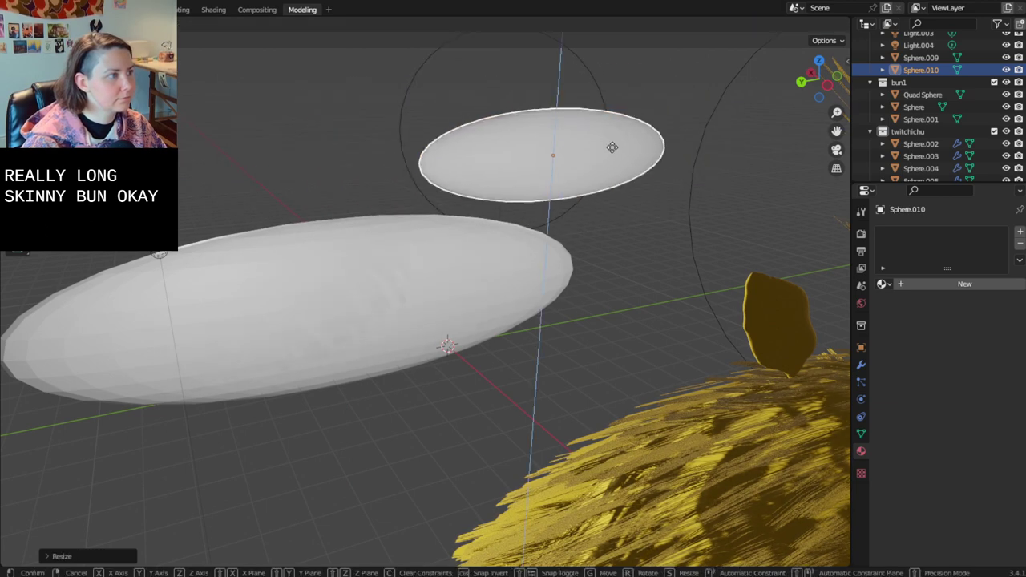
click(618, 184)
middle_drag(618, 184, 539, 193)
key(g)
key(z)
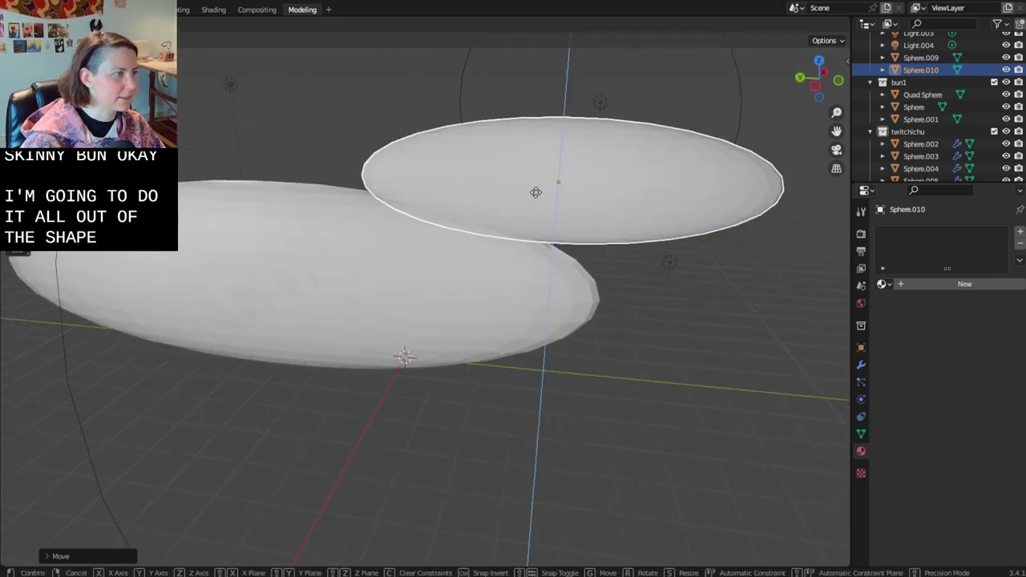
click(518, 234)
middle_drag(522, 235, 564, 221)
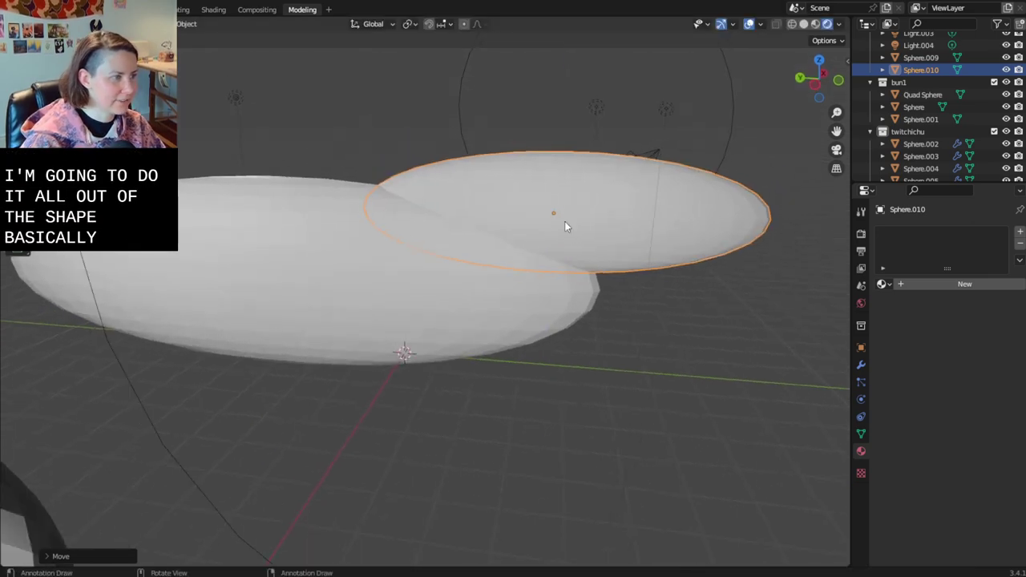
key(shift+a)
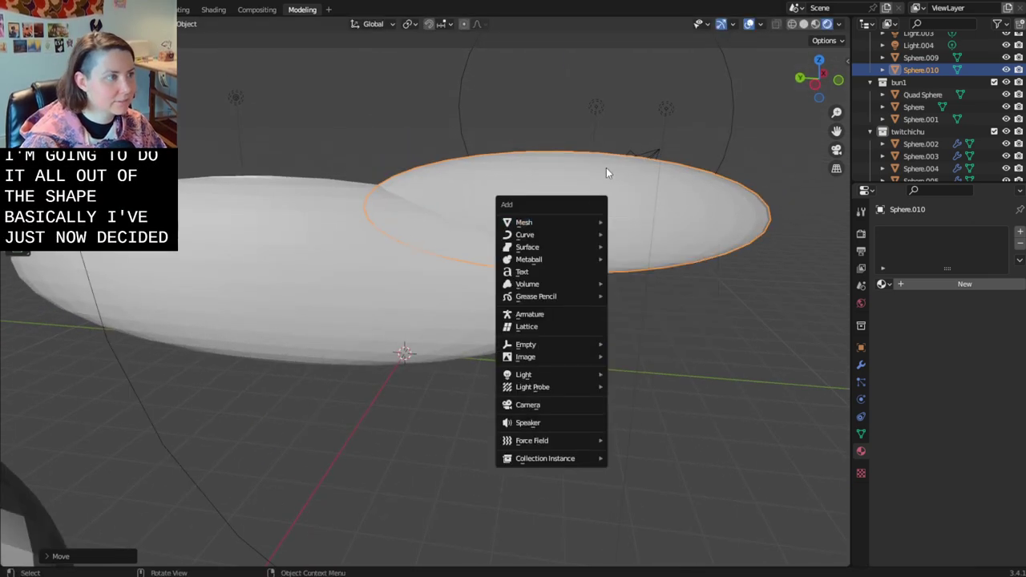
key(Escape)
key(ctrl+a)
key(Escape)
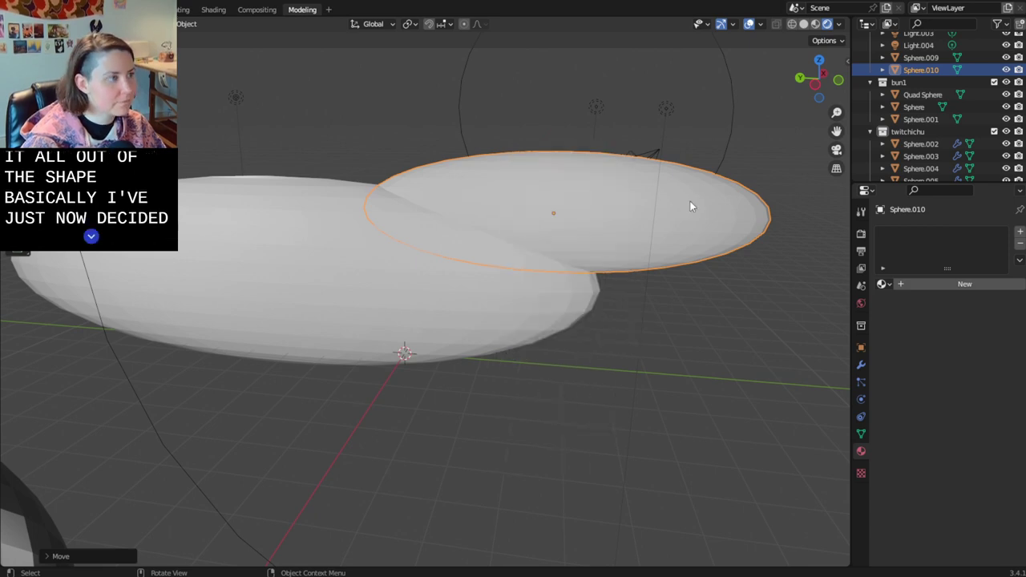
key(shift+a)
key(Escape)
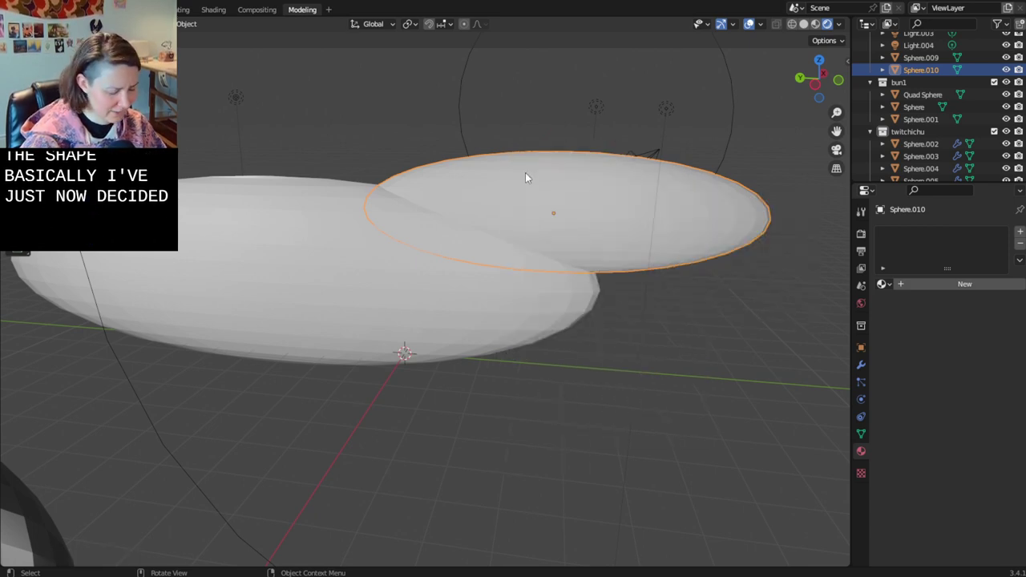
key(shift+d)
click(547, 66)
scroll(631, 97, down, 3)
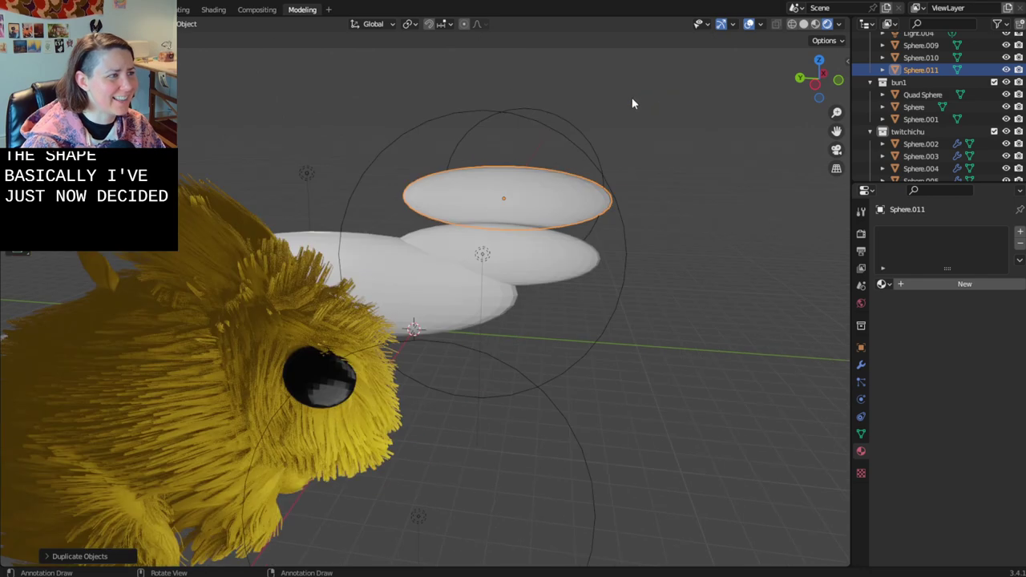
middle_drag(632, 97, 515, 147)
key(ctrl+z)
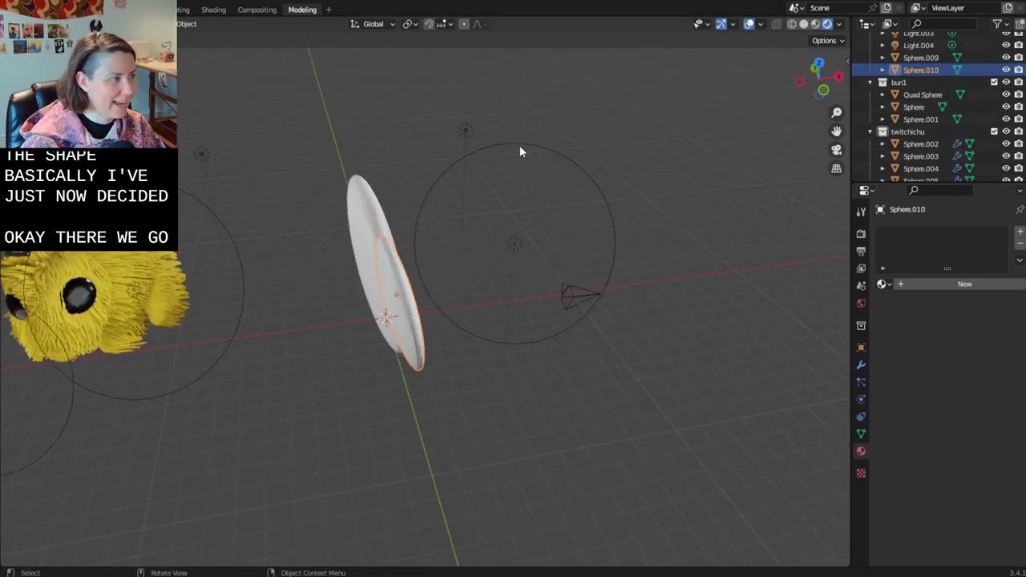
middle_drag(455, 244, 499, 220)
key(r)
right_click(485, 209)
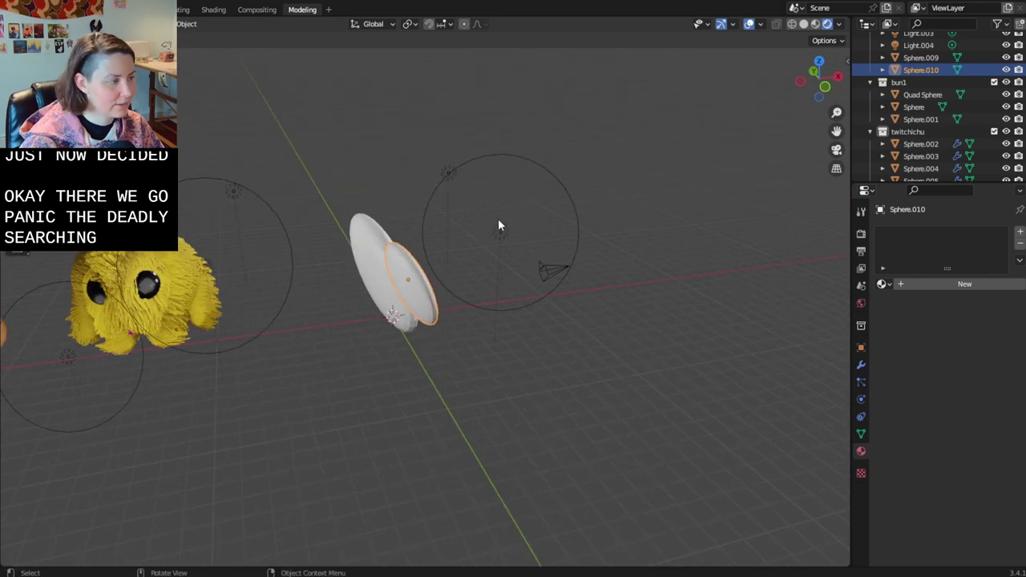
- Duplicate the head sphere upward along Z for an ear and rotate the copy to a steep backward tilt
key(shift+d)
key(z)
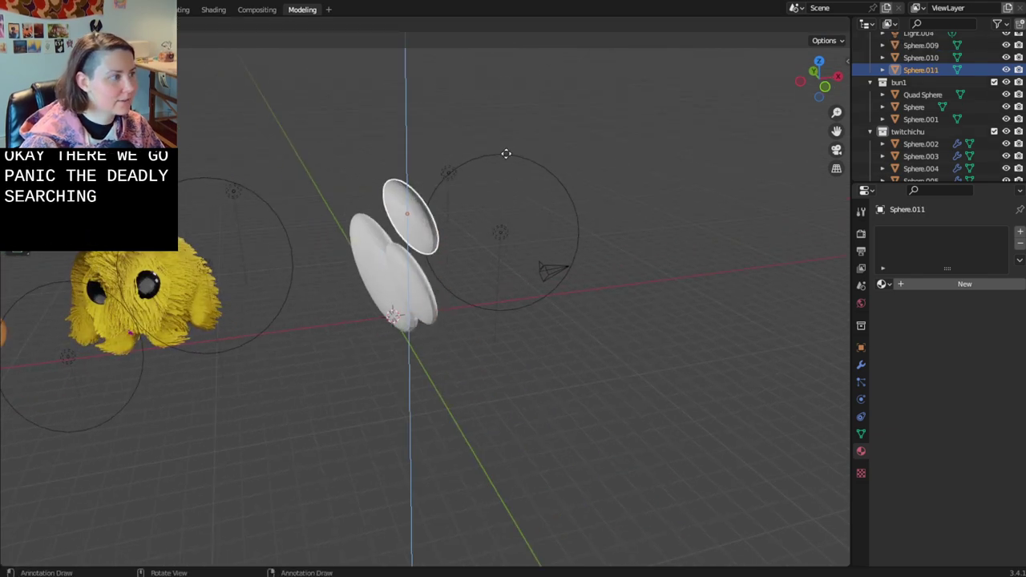
middle_drag(505, 154, 633, 130)
key(g)
key(y)
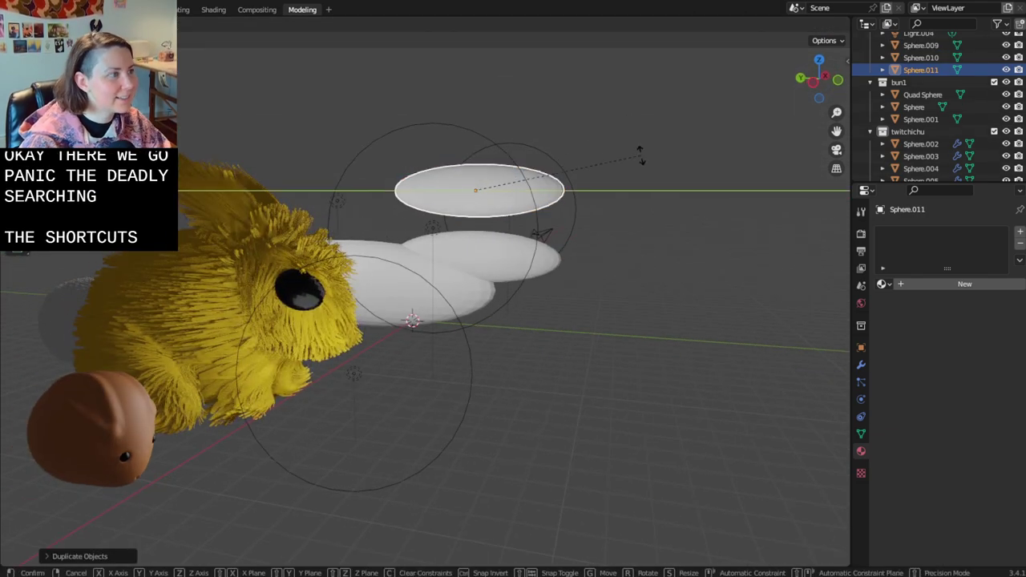
click(640, 154)
key(r)
click(583, 326)
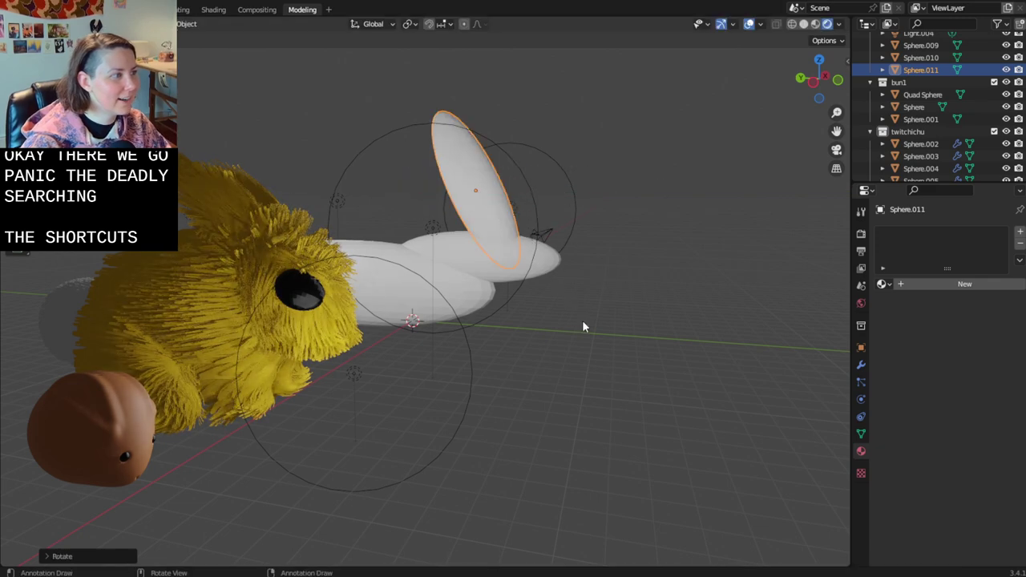
- Shift the ear along Y toward the back of the head and along X to one side
key(r)
key(y)
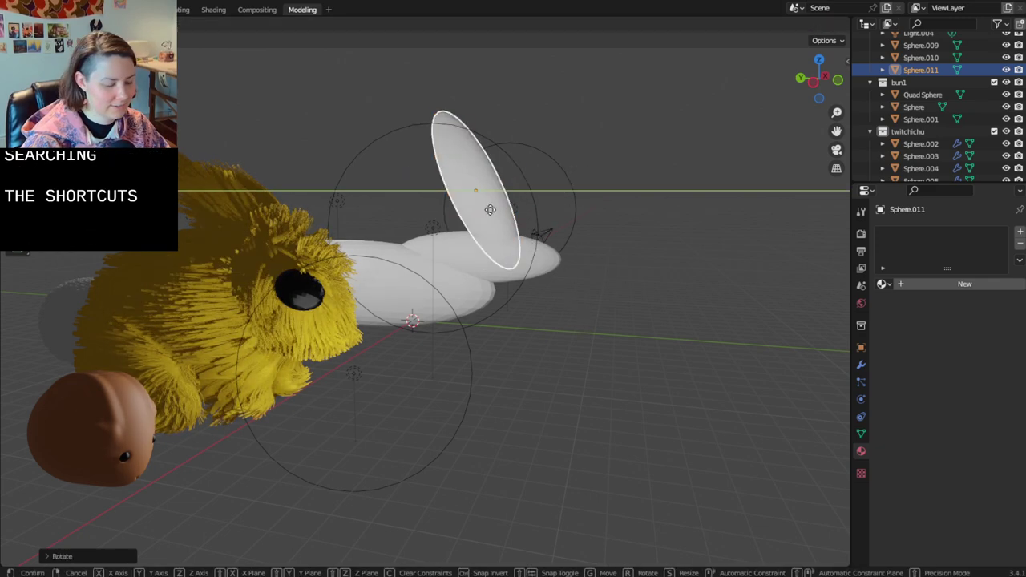
click(434, 203)
middle_drag(434, 202, 311, 225)
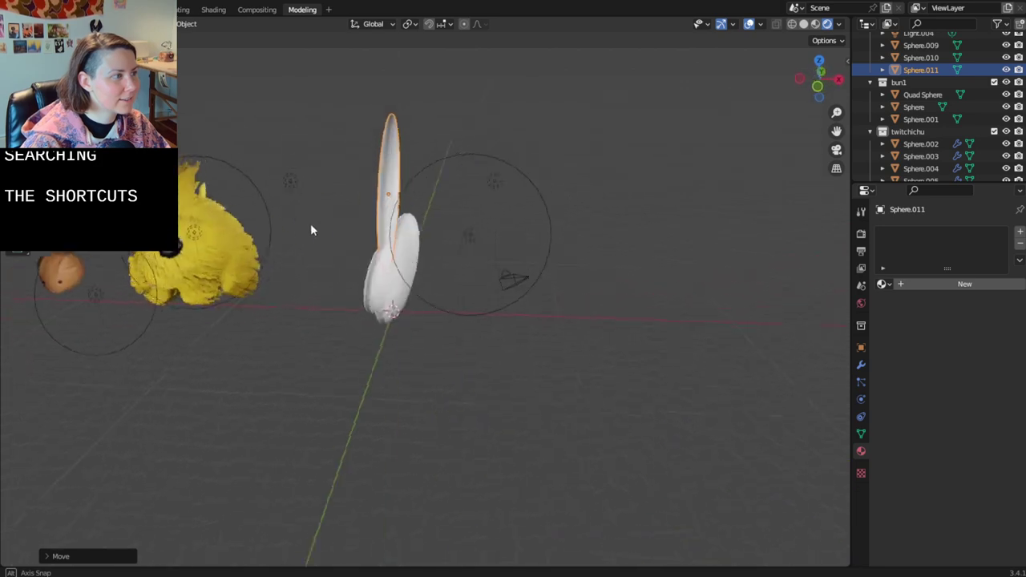
scroll(310, 227, up, 5)
middle_drag(440, 217, 405, 206)
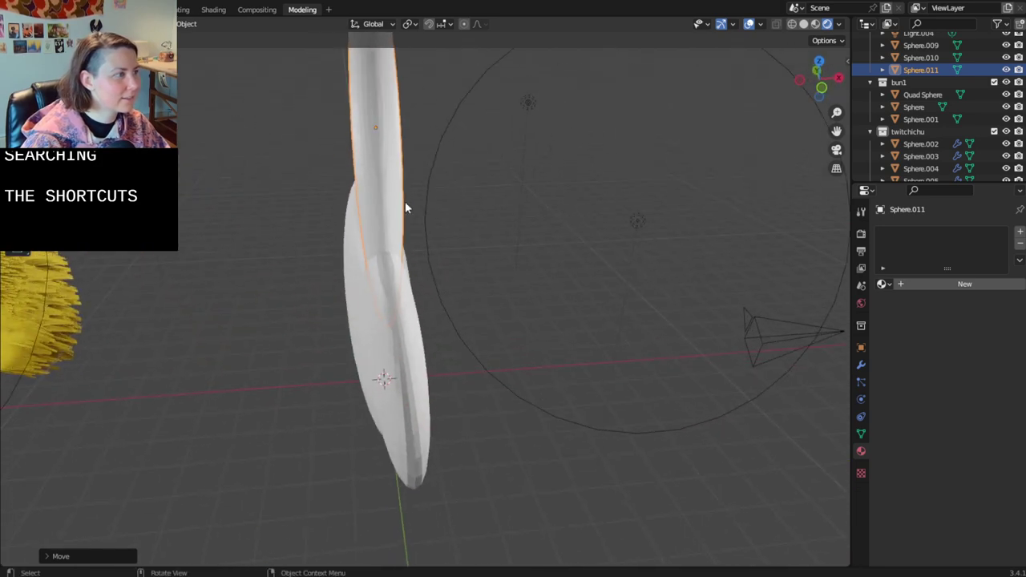
key(g)
key(Escape)
key(g)
key(x)
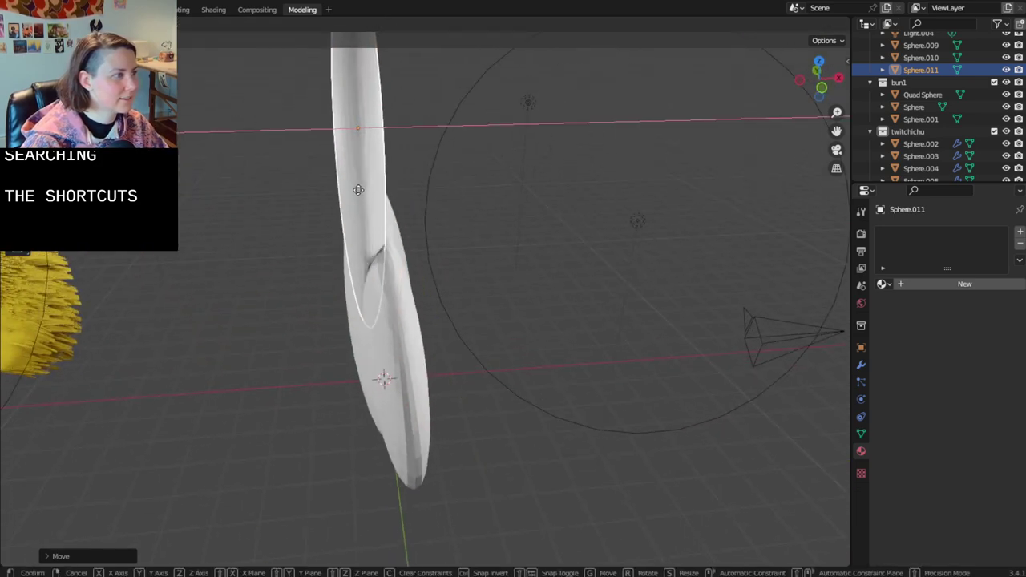
click(351, 189)
middle_drag(351, 189, 406, 294)
- Widen the head sphere Sphere.010 by scaling it along X
click(364, 318)
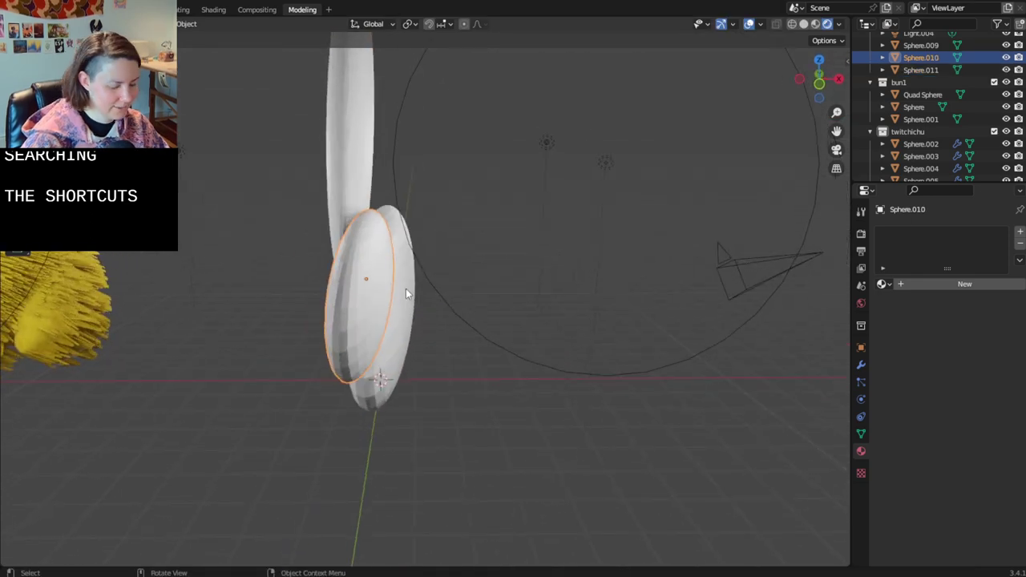
key(s)
key(y)
key(Escape)
key(s)
key(x)
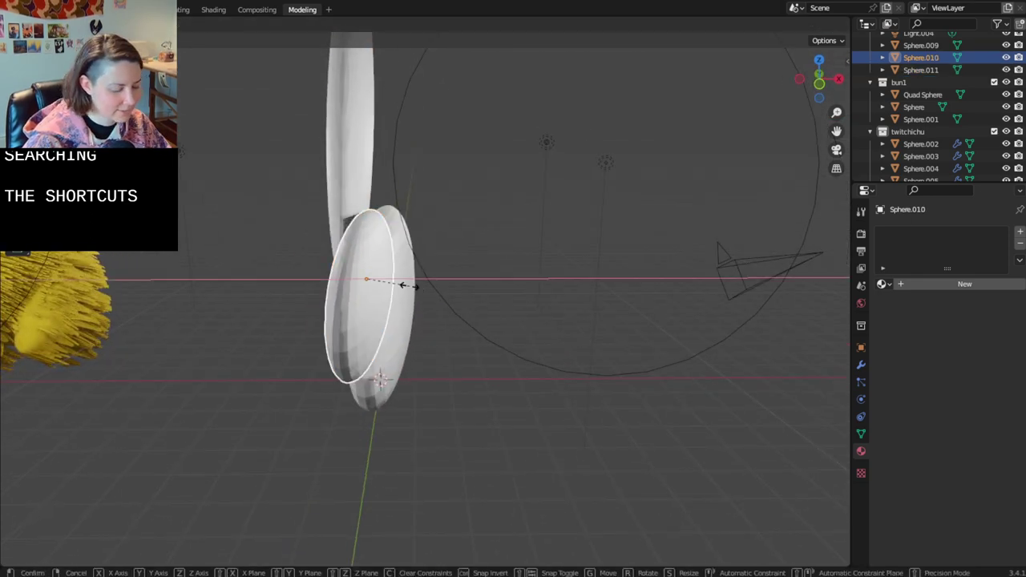
click(417, 286)
middle_drag(469, 339, 409, 337)
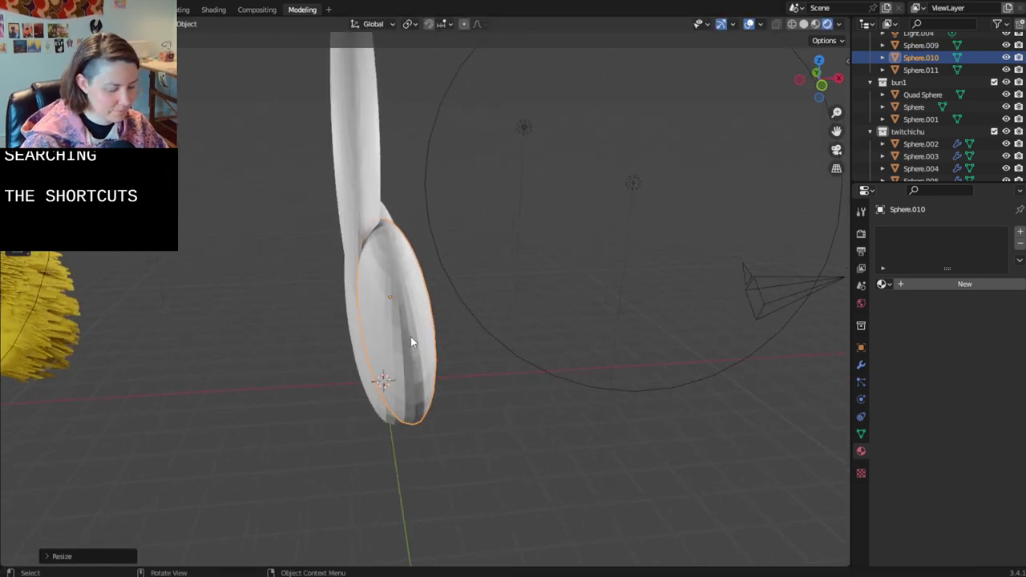
- Duplicate the head sphere for an eye, scale the copy down to a small oval and move it to the head's side
key(shift+d)
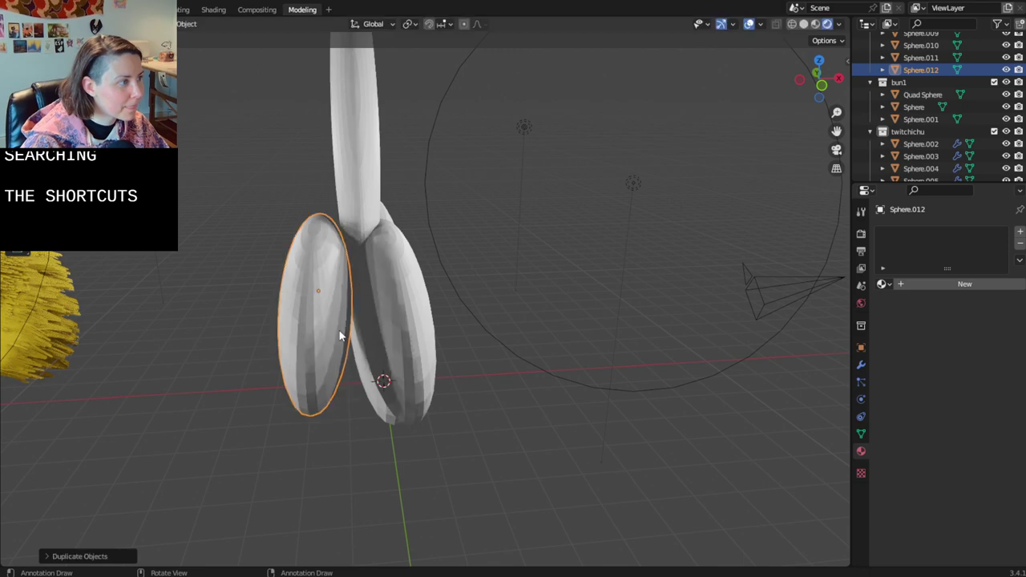
key(s)
click(328, 279)
scroll(328, 280, up, 6)
middle_drag(328, 280, 417, 333)
key(s)
click(577, 250)
key(g)
click(516, 340)
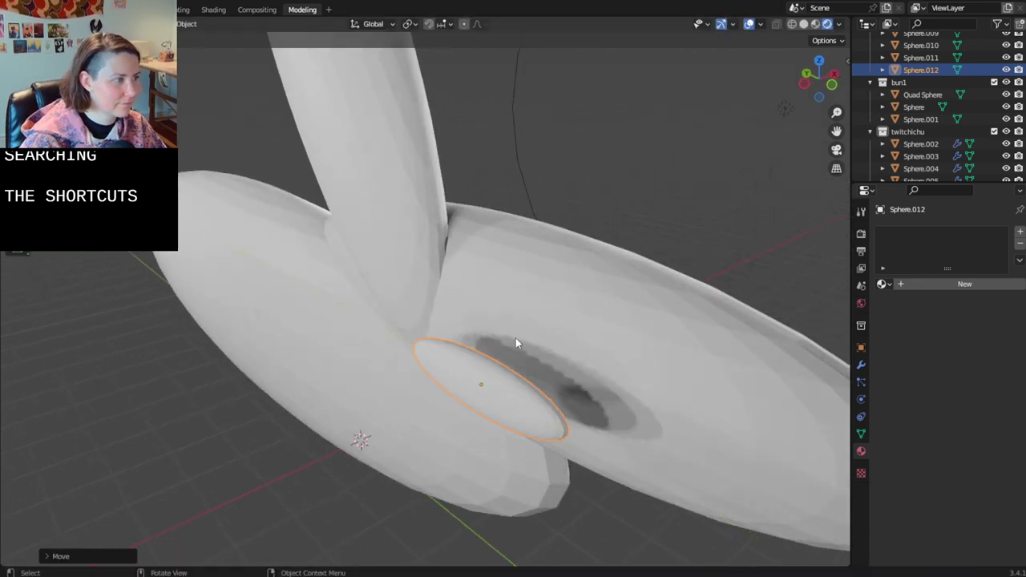
- Move the small eye sphere along X so it sits partly embedded in the side of the head
key(g)
key(x)
click(578, 311)
scroll(625, 300, up, 4)
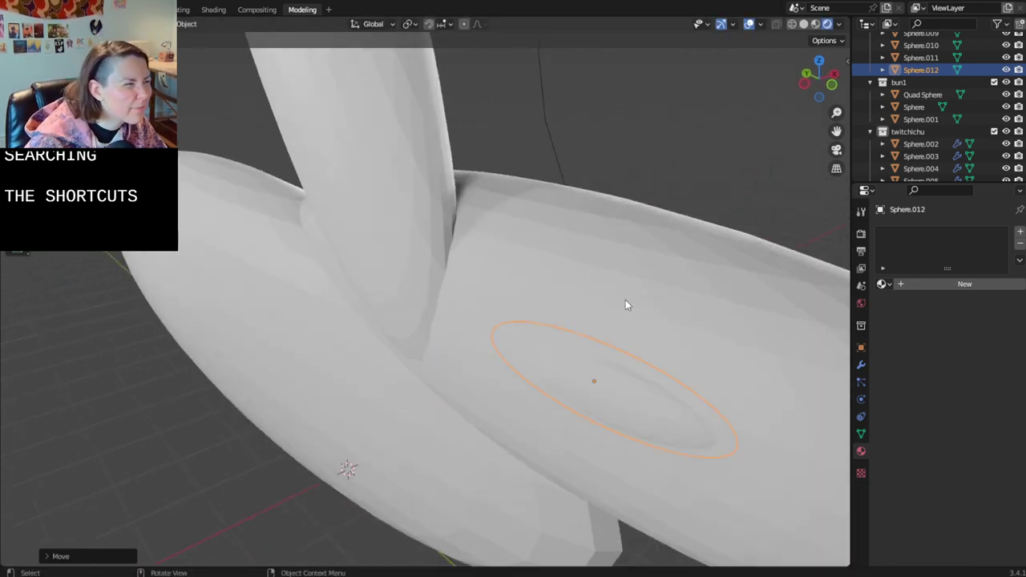
shift+middle_drag(638, 300, 522, 253)
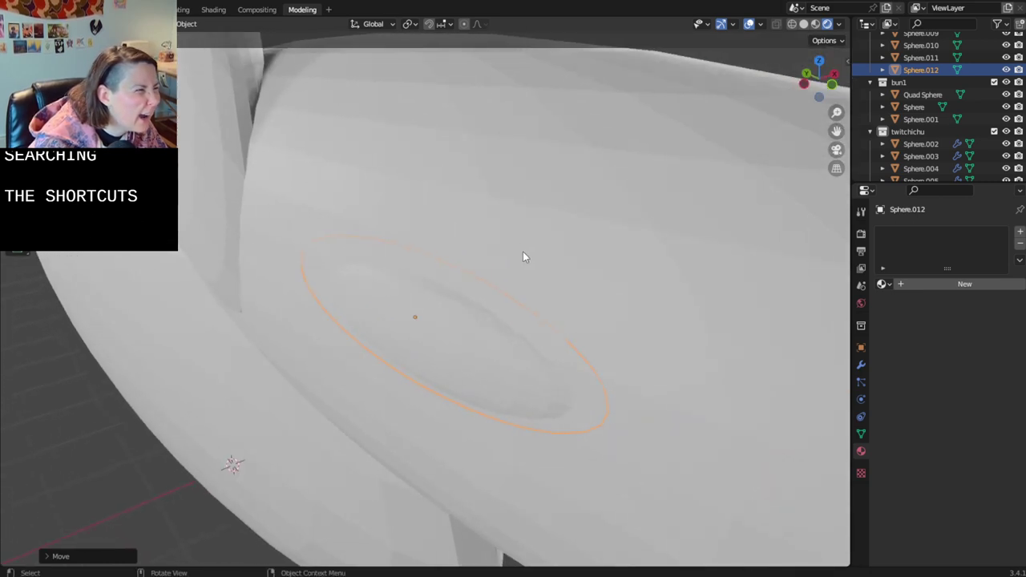
key(g)
right_click(518, 255)
key(g)
key(x)
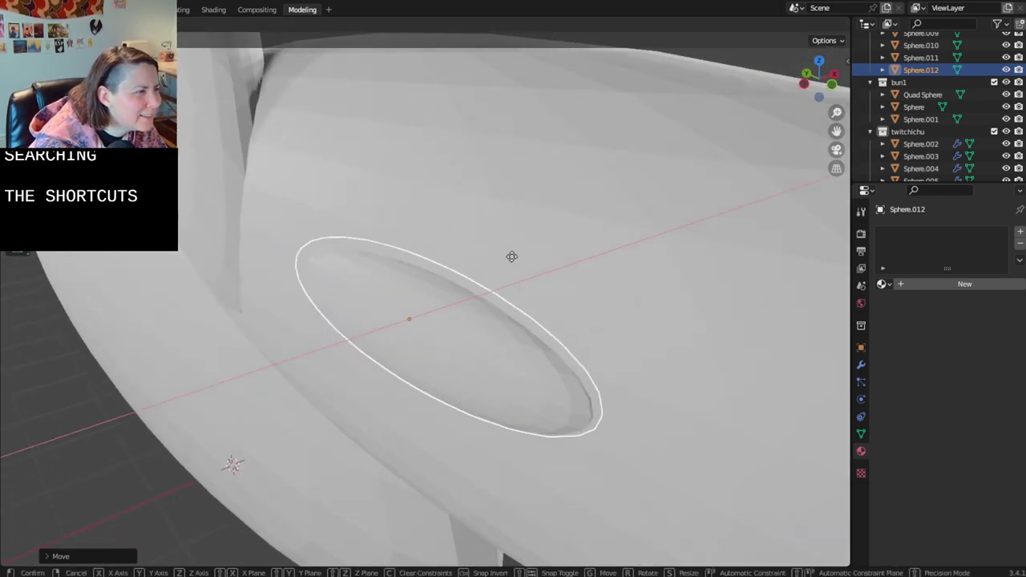
click(510, 257)
scroll(509, 258, down, 5)
middle_drag(509, 262, 551, 233)
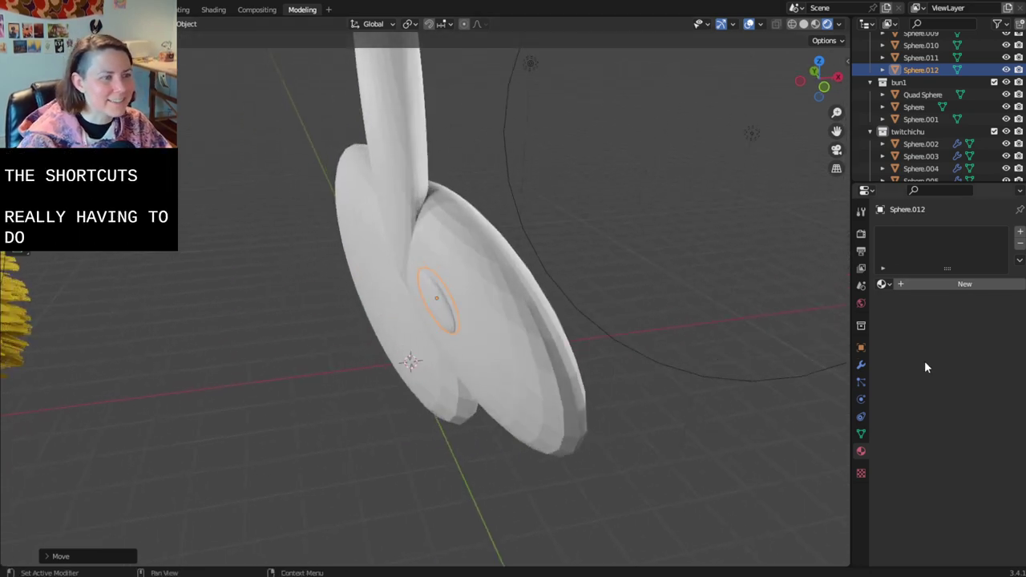
- Add a Mirror modifier on X to the eye sphere Sphere.012, using the head Sphere.010 as mirror object
click(862, 367)
click(921, 234)
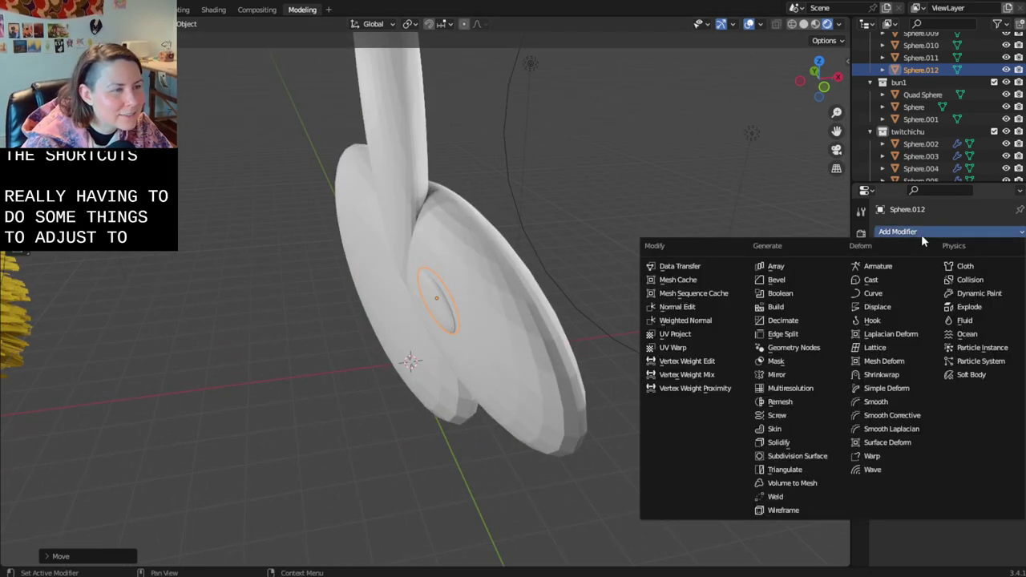
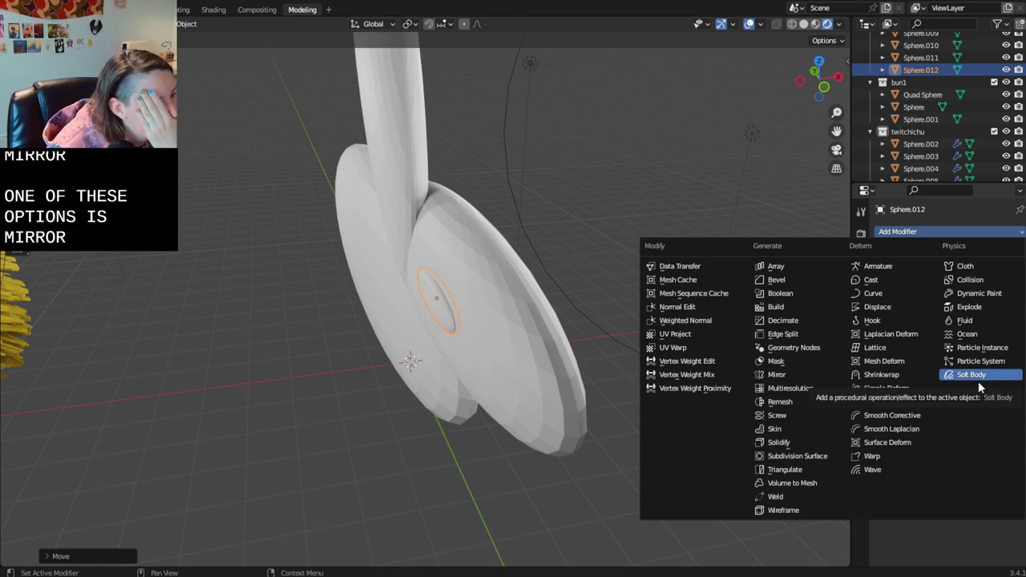
click(802, 375)
middle_drag(801, 373, 843, 379)
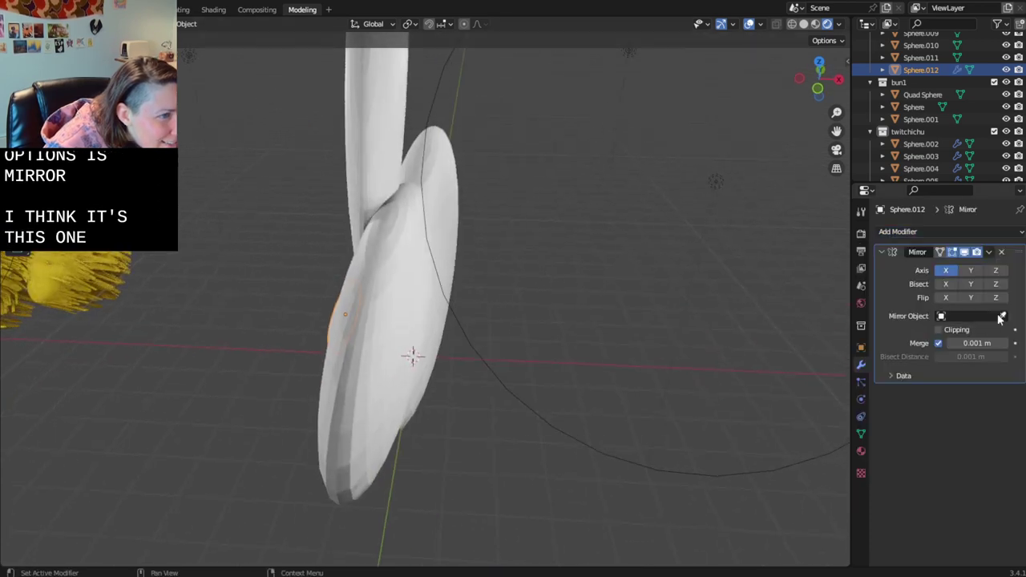
click(370, 365)
- Add a Mirror modifier on X to the ear Sphere.011, using the body Sphere.009 as mirror object
middle_drag(369, 366, 366, 279)
click(366, 188)
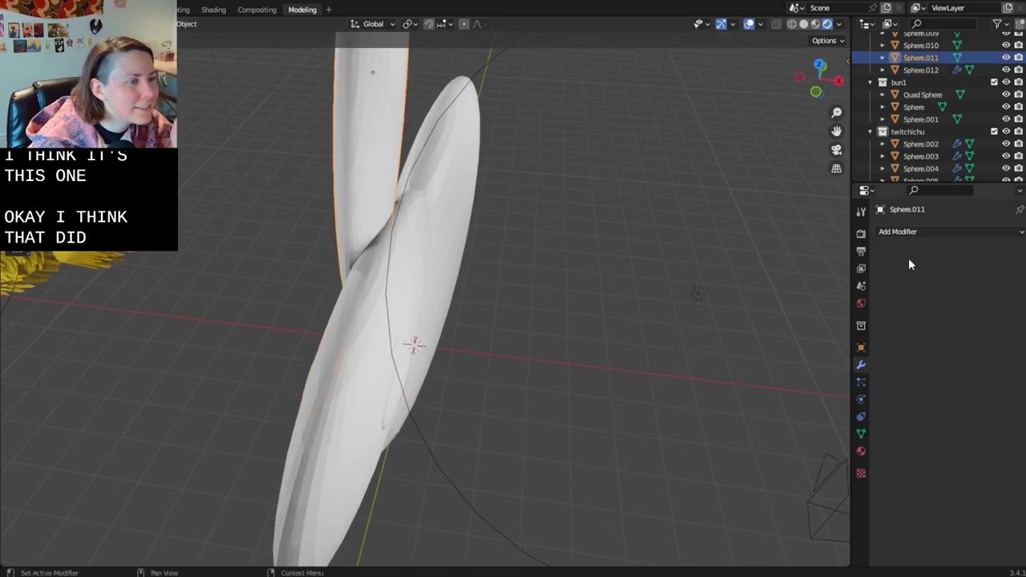
click(948, 234)
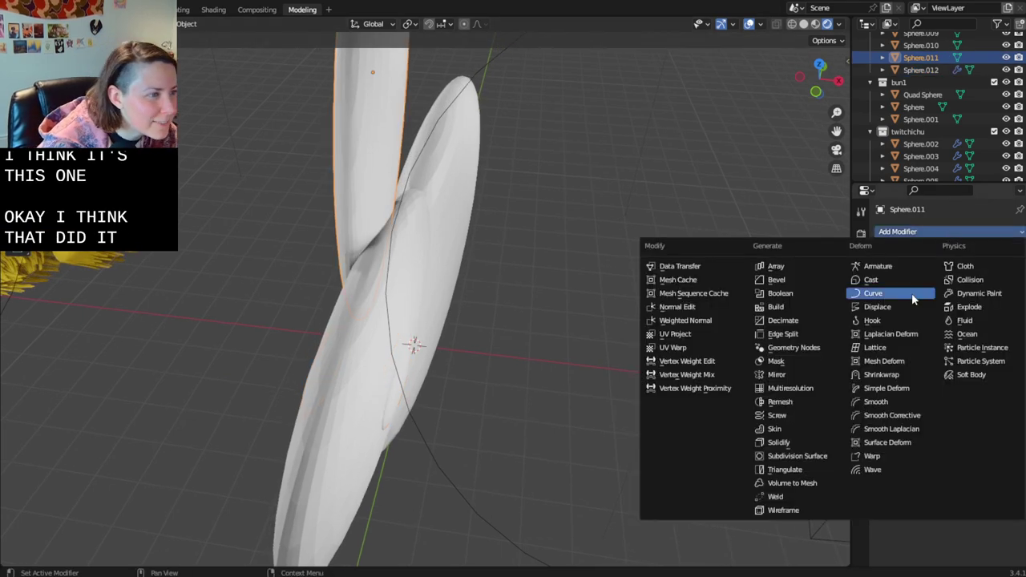
click(801, 375)
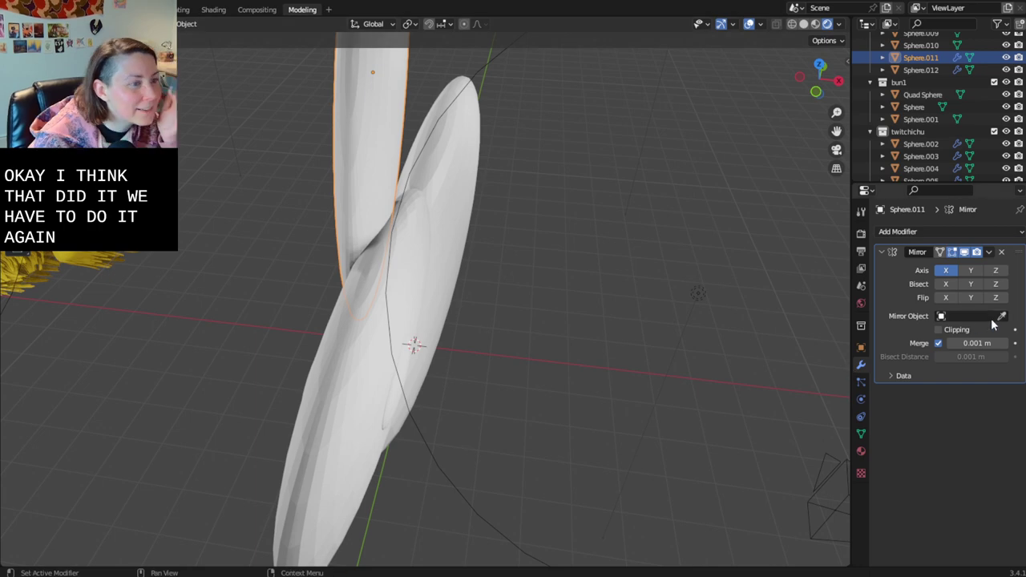
click(428, 183)
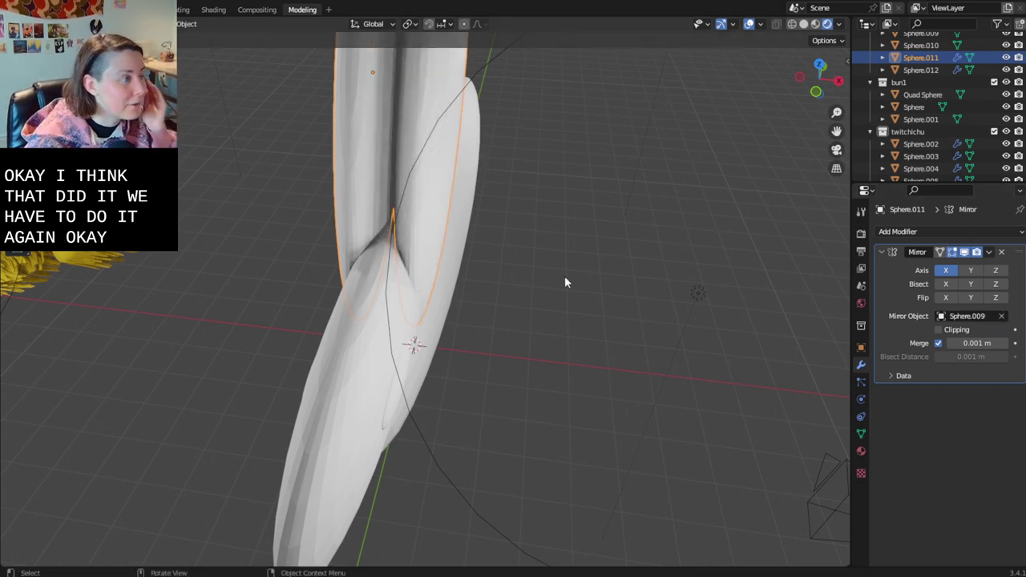
- Duplicate the mirrored eye for the front feet, moving the copy down along Z and back along Y beneath the body's front end
middle_drag(564, 283, 675, 229)
middle_drag(745, 341, 624, 380)
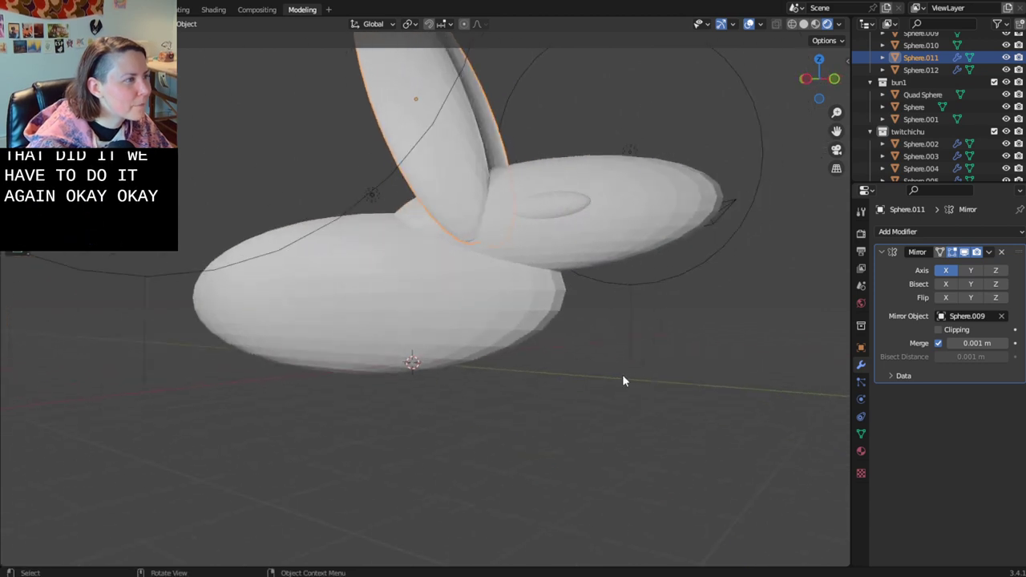
click(549, 206)
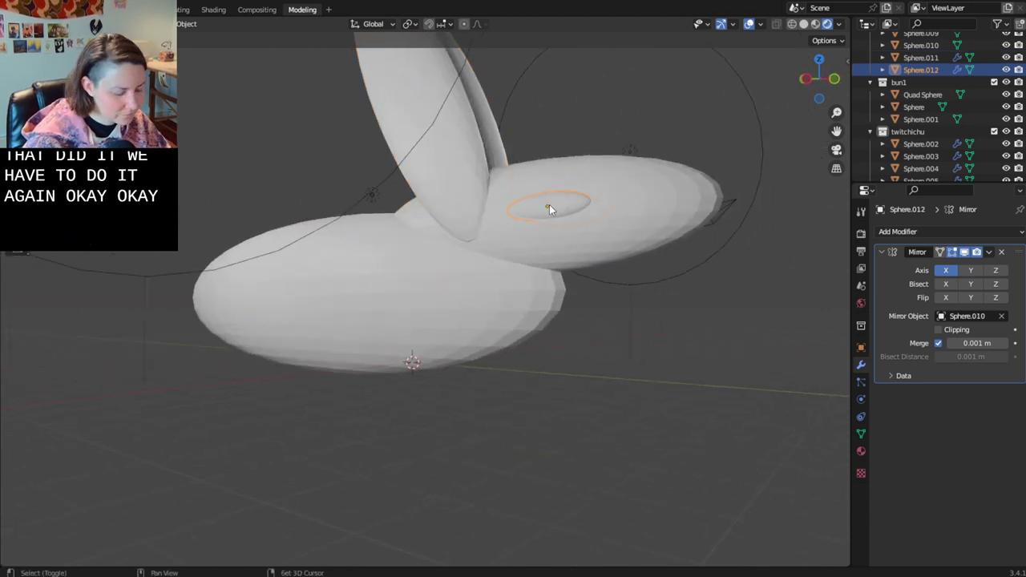
key(shift+d)
key(z)
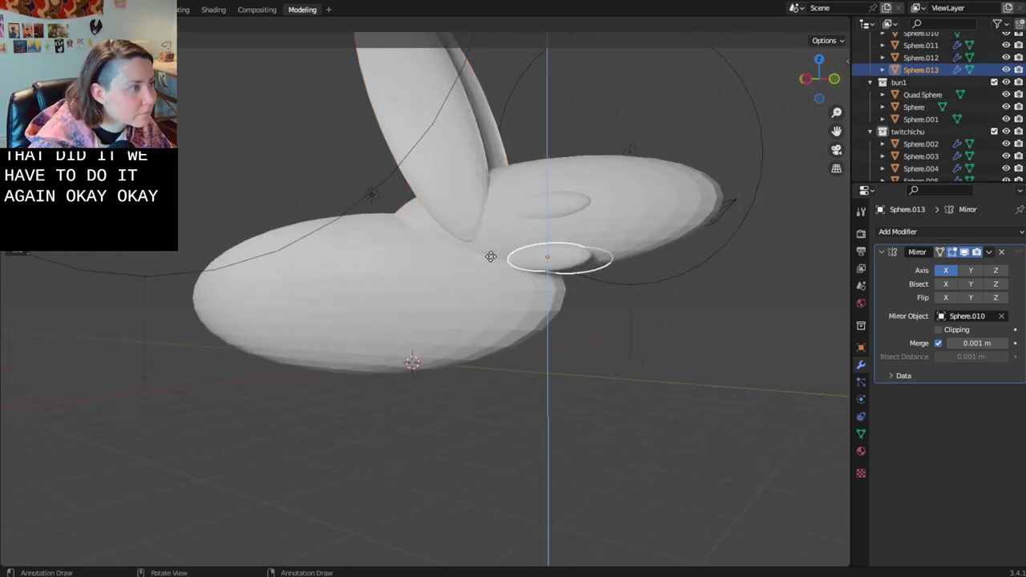
click(513, 363)
key(g)
key(y)
click(454, 357)
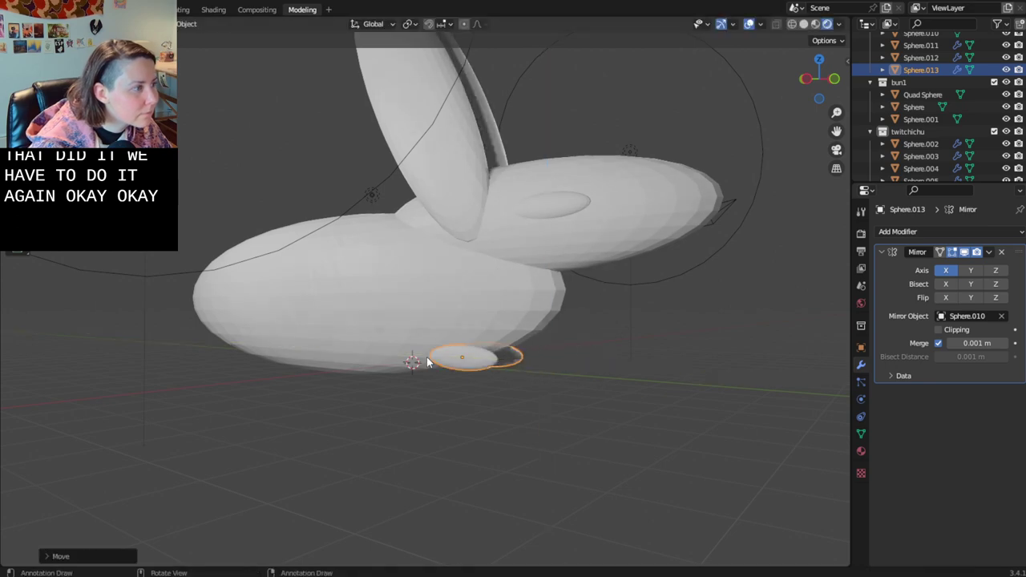
- Resize the front foot pair and move the feet in against the underside of the body
middle_drag(455, 357, 414, 474)
key(g)
key(s)
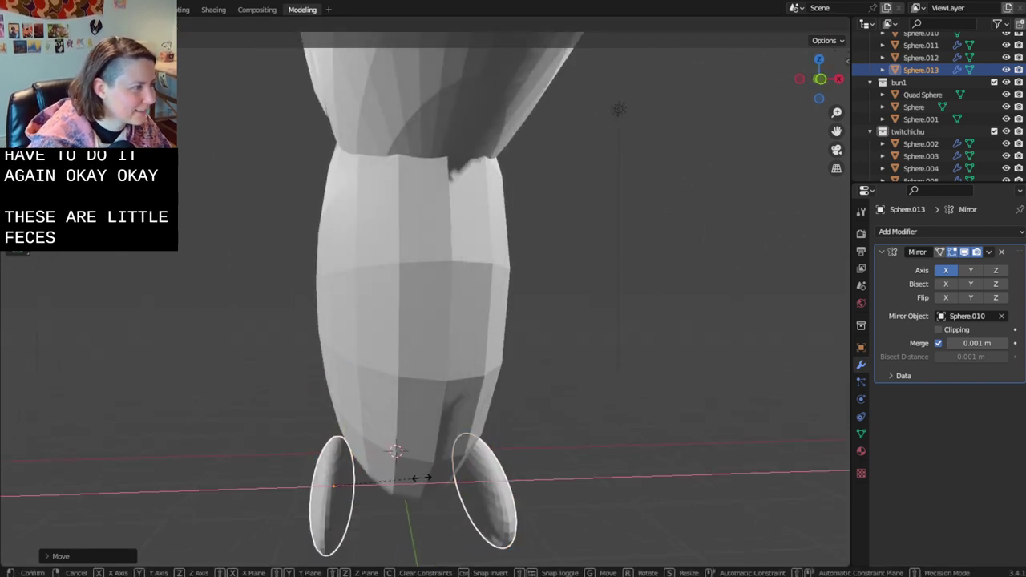
click(417, 478)
middle_drag(414, 480, 595, 412)
key(g)
click(605, 416)
key(g)
click(348, 481)
shift+middle_drag(457, 431, 623, 338)
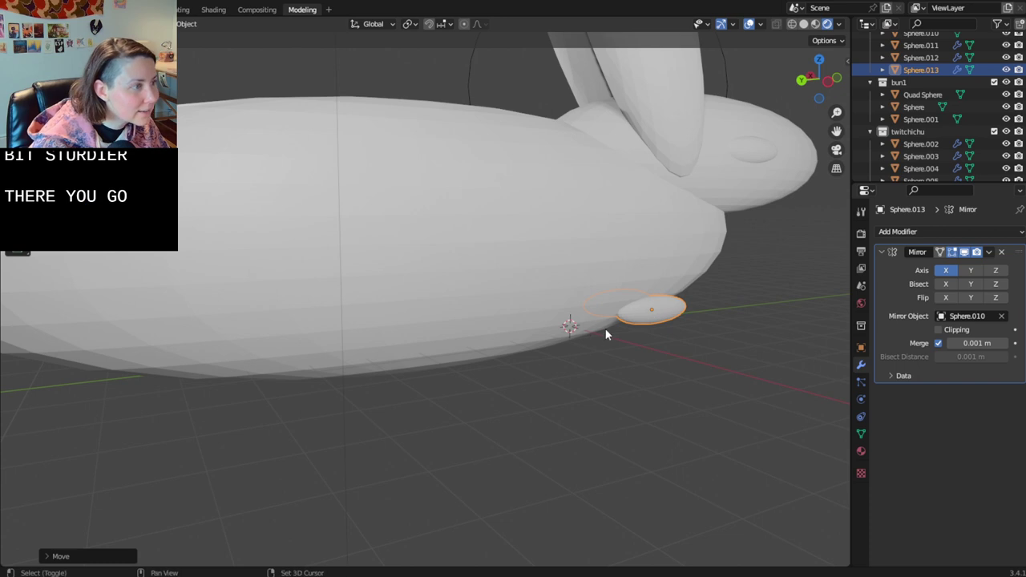
- Duplicate the front feet for hind feet, moving the copy along Y to the body's rear and outward along X
key(shift+d)
key(x)
key(z)
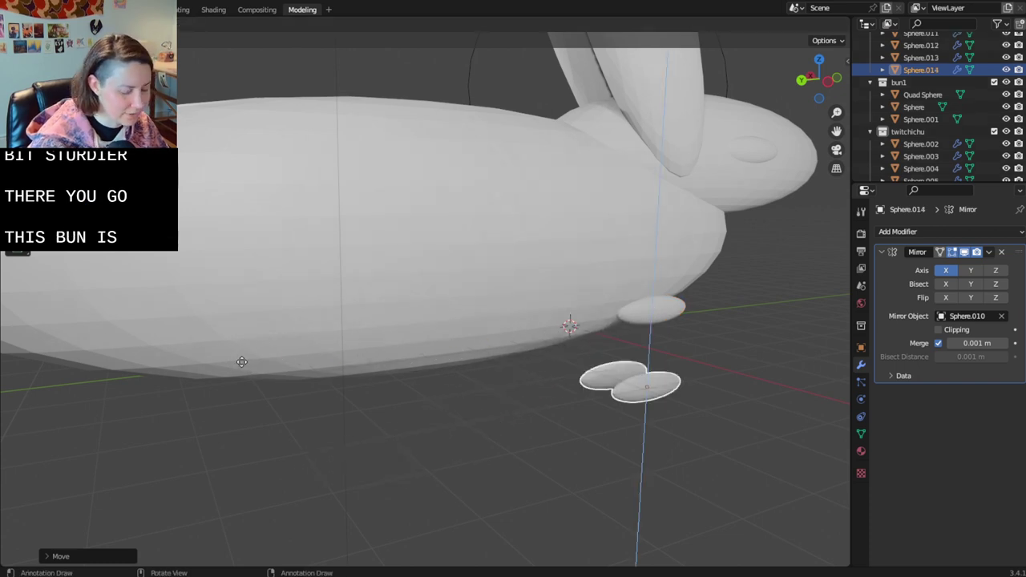
key(y)
click(163, 388)
middle_drag(163, 387, 374, 416)
key(g)
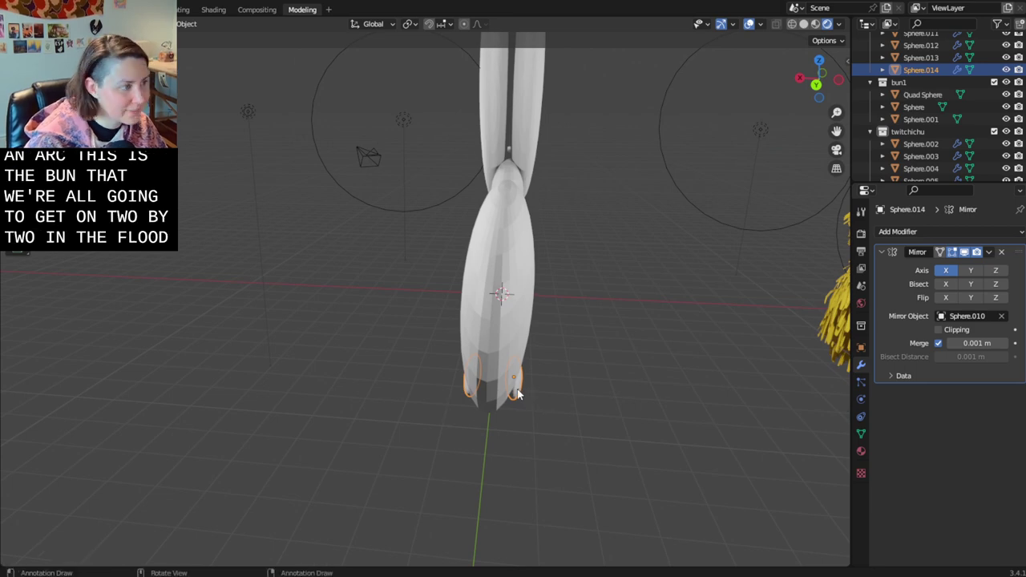
key(x)
click(536, 393)
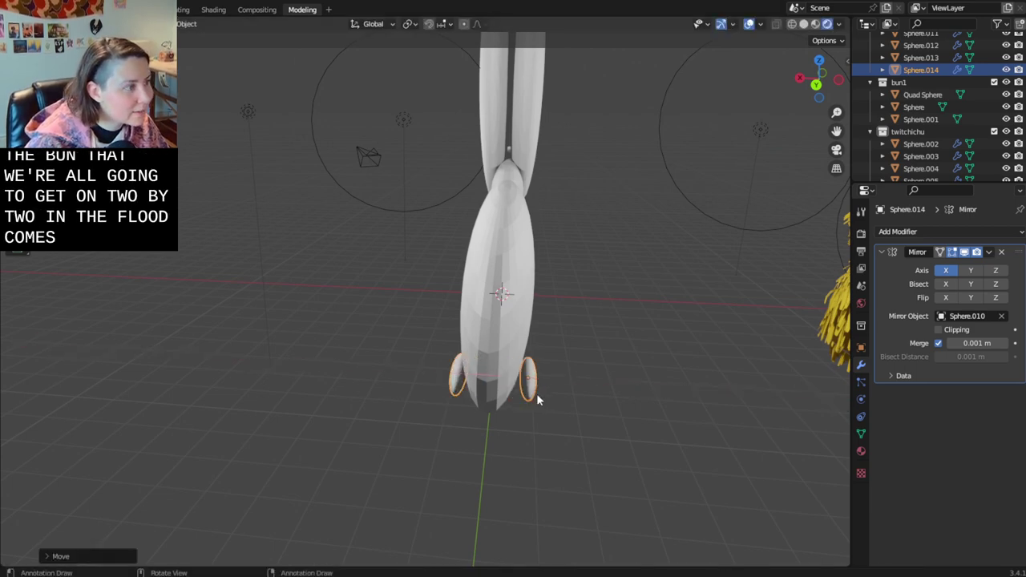
middle_drag(536, 392, 443, 383)
key(g)
key(y)
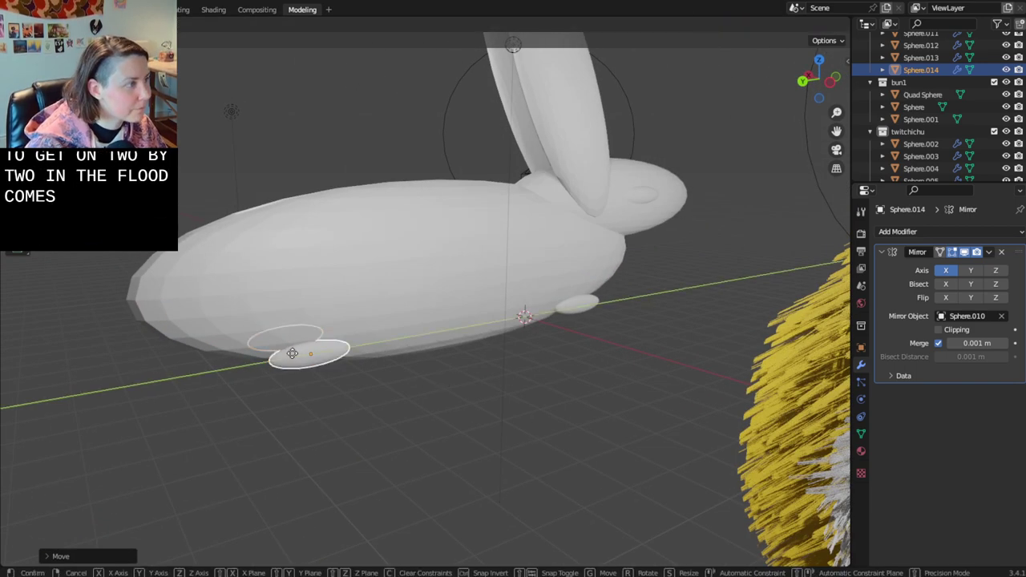
right_click(294, 355)
- Stretch the hind feet along Y into long thin ovals and move them forward along Y under the body
key(s)
key(y)
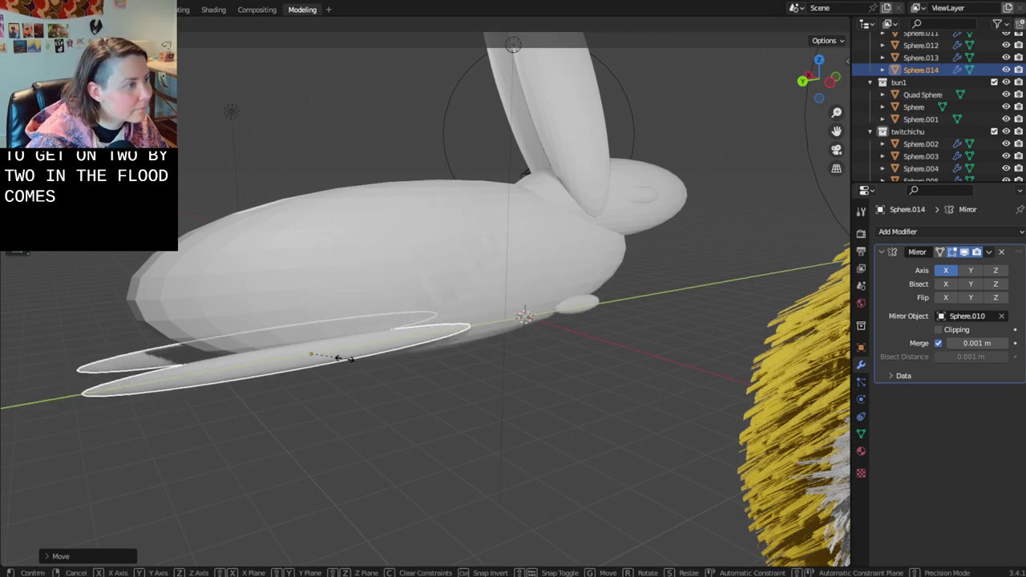
click(337, 361)
scroll(337, 361, down, 1)
middle_drag(337, 361, 337, 361)
key(s)
key(y)
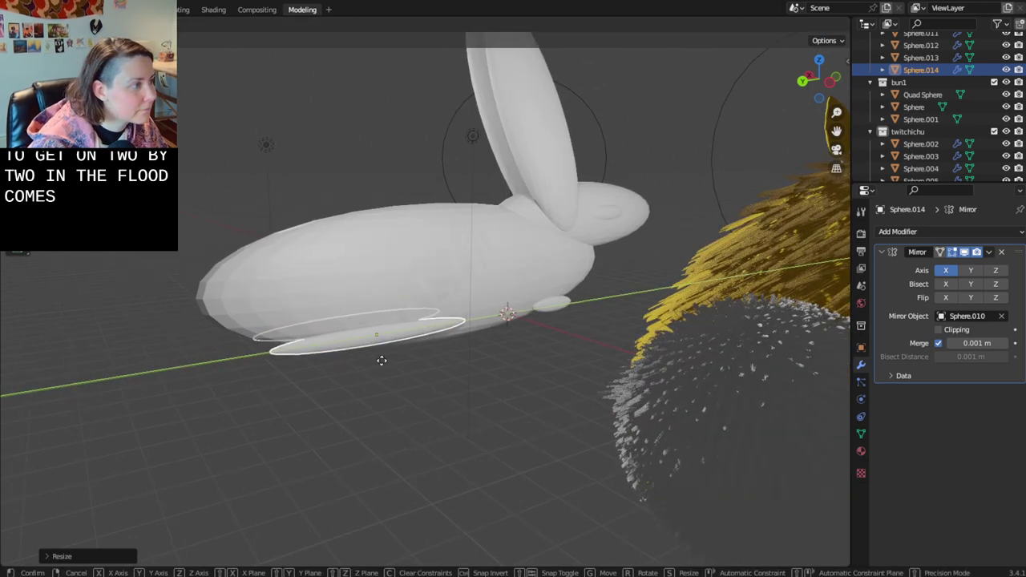
click(419, 357)
- Duplicate the head sphere Sphere.010 for a tail and move the copy along Y to the rear of the body
middle_drag(423, 362, 622, 242)
click(592, 206)
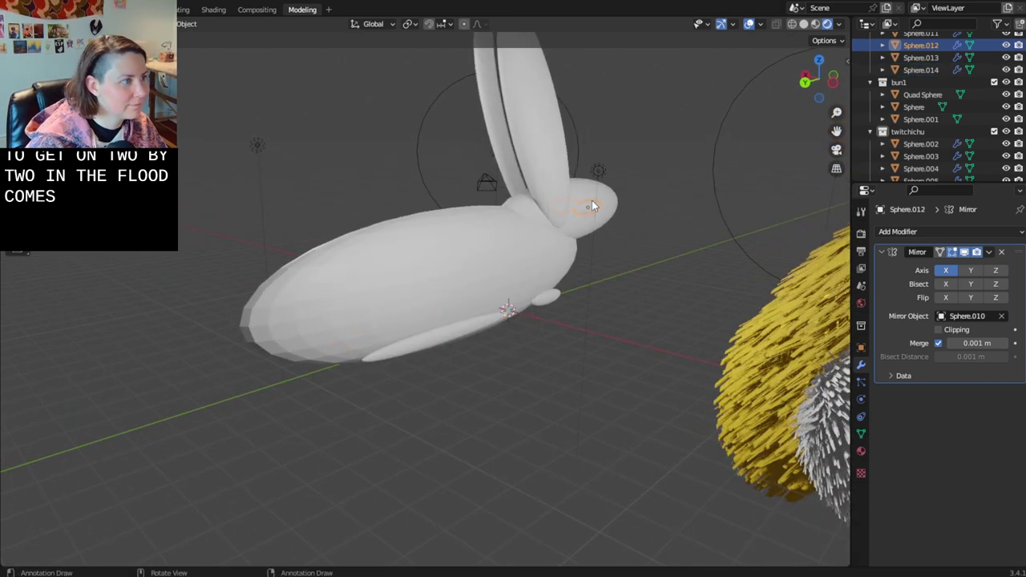
click(613, 203)
middle_drag(614, 202, 593, 218)
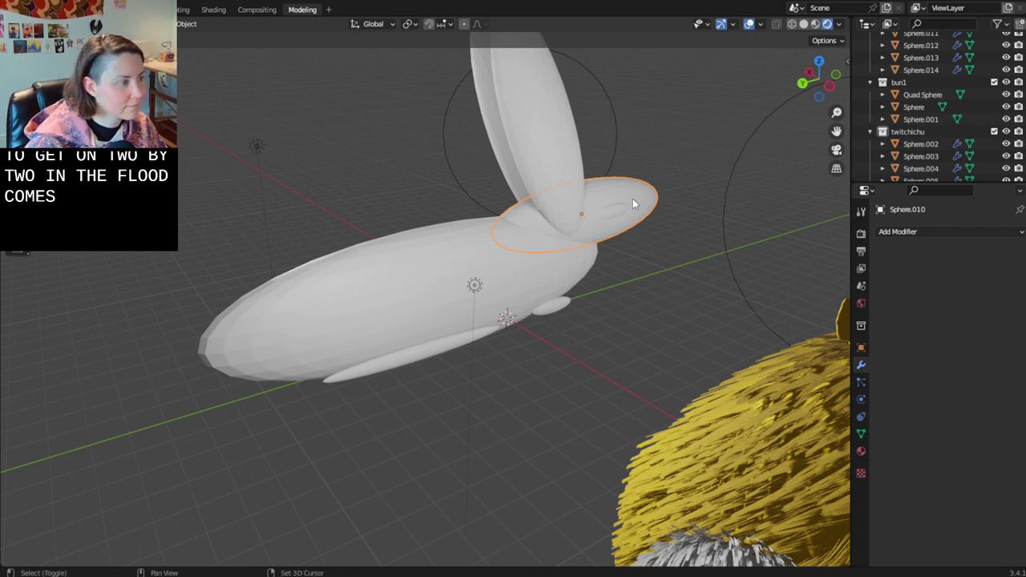
key(shift+d)
key(y)
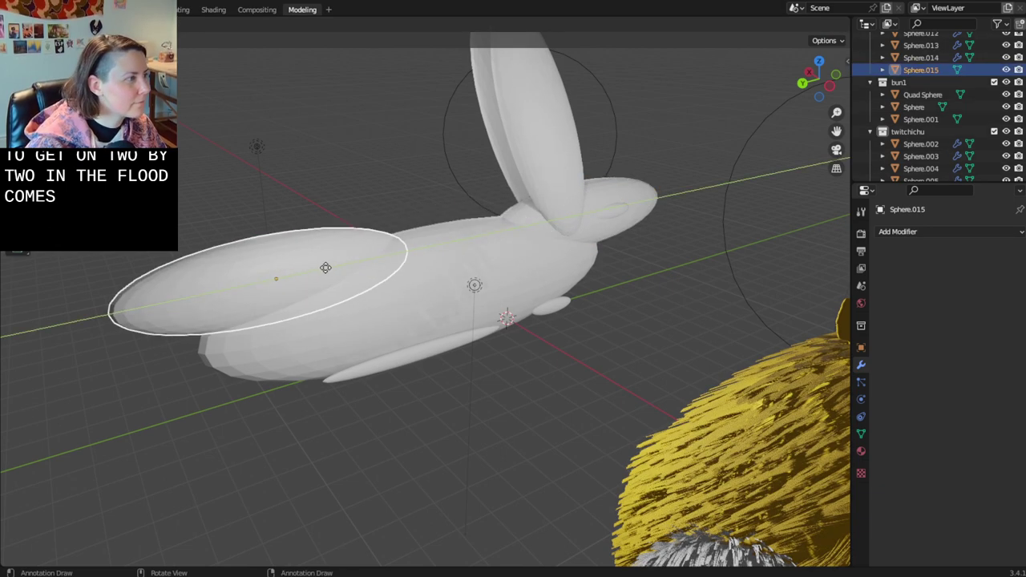
click(153, 372)
- Scale the tail sphere Sphere.015 down to a small oval
middle_drag(153, 372, 282, 355)
key(s)
right_click(504, 268)
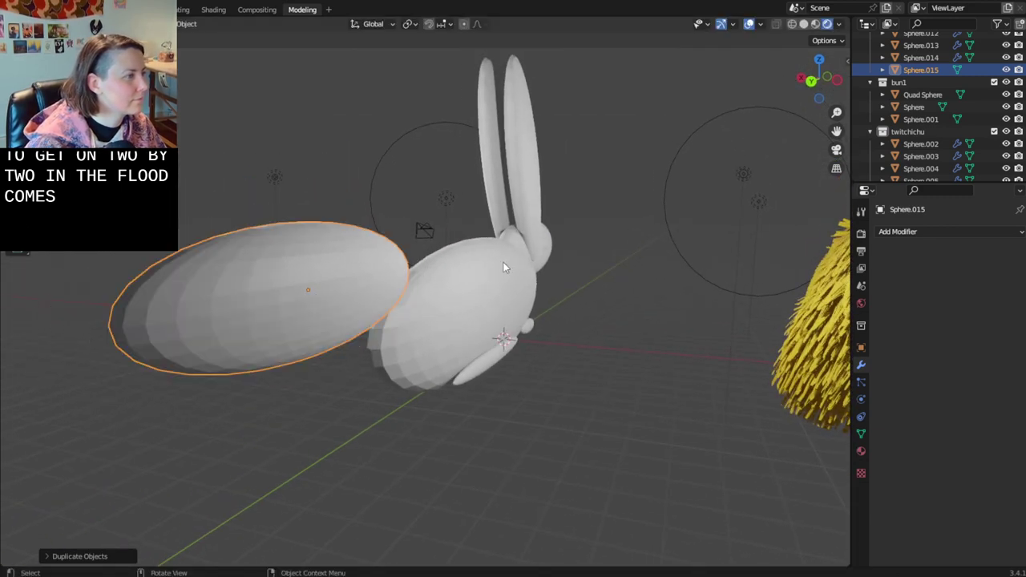
key(s)
click(348, 280)
mouse_move(353, 280)
middle_down()
mouse_move(336, 279)
mouse_move(345, 277)
middle_up()
key(s)
click(339, 187)
- Move the tail sphere to the body's rear end and rotate it about X so its tip points upward
middle_drag(339, 188, 433, 255)
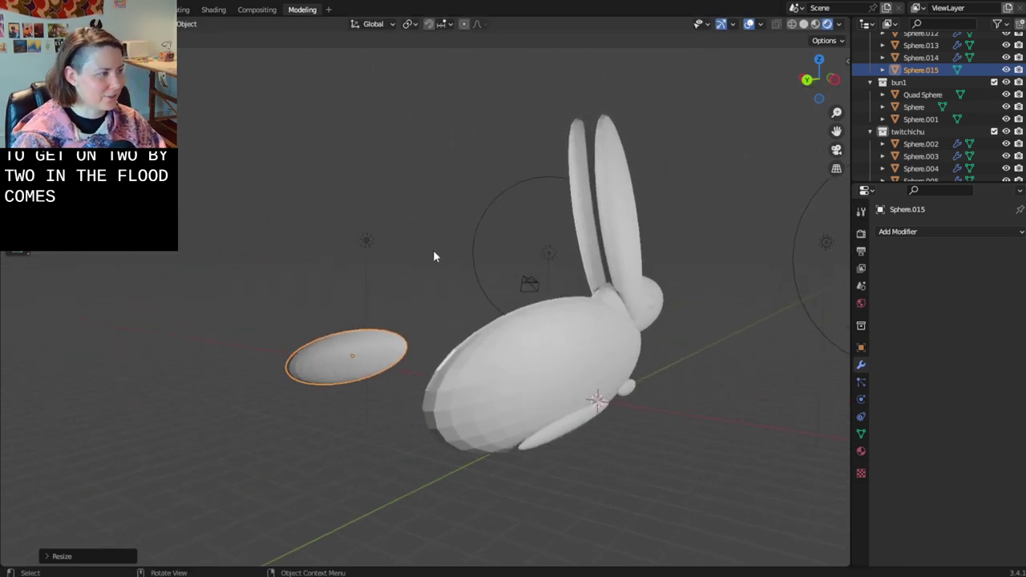
key(g)
click(349, 351)
middle_drag(350, 351, 369, 268)
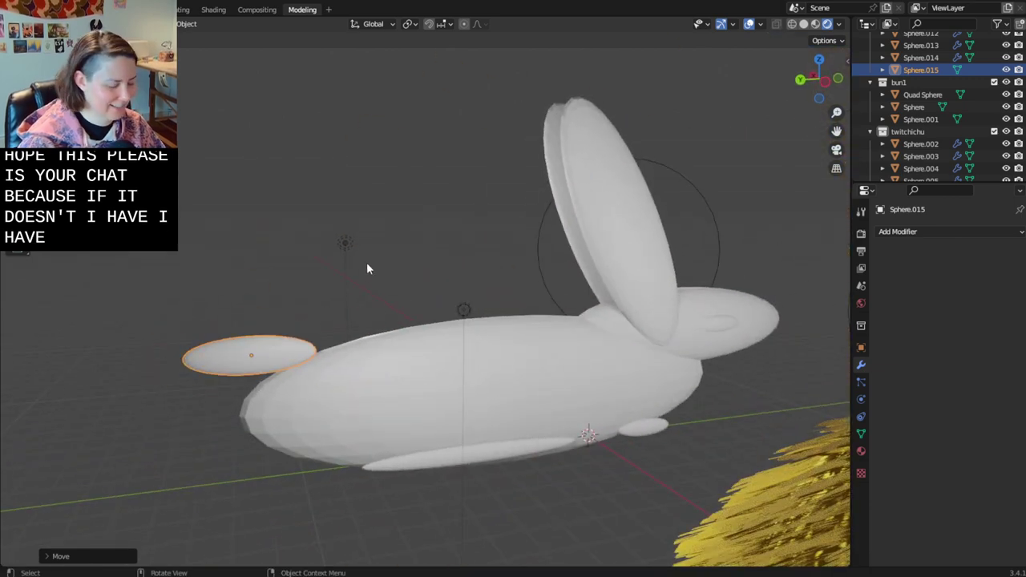
key(s)
key(x)
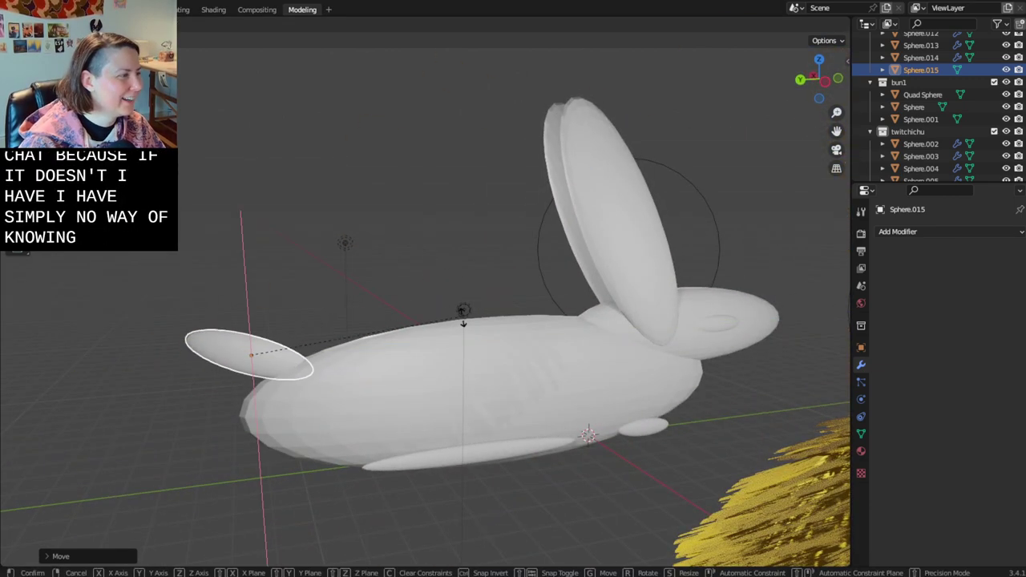
key(r)
click(460, 355)
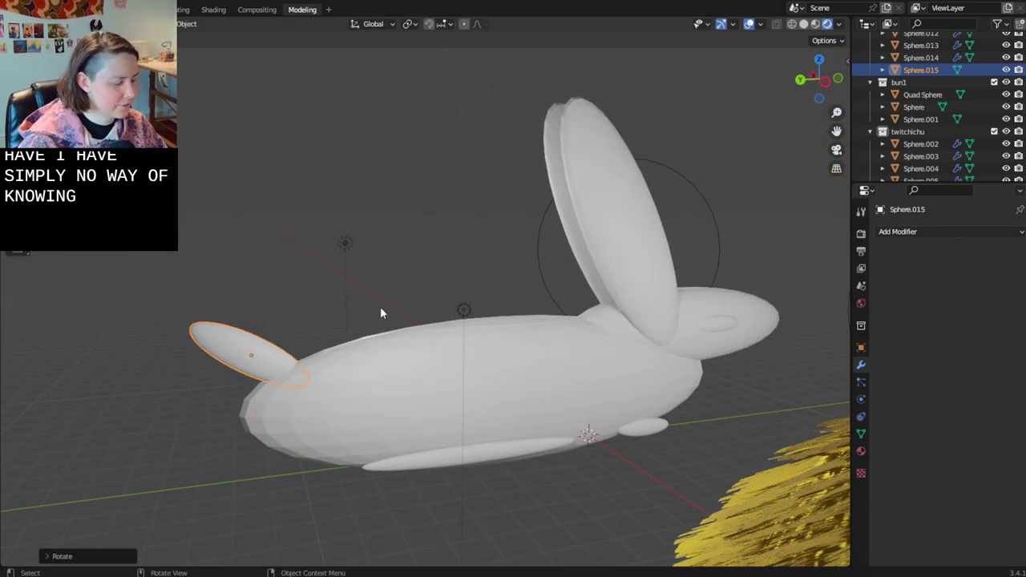
- Show the scene in wireframe, then change the viewport to solid shading
key(shift+z)
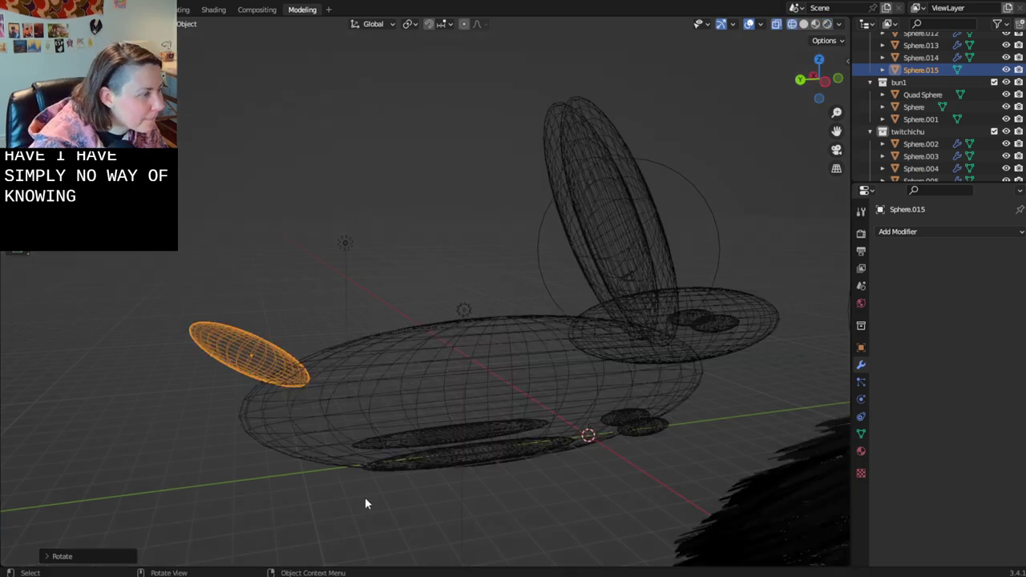
click(367, 496)
key(ctrl+z)
click(406, 509)
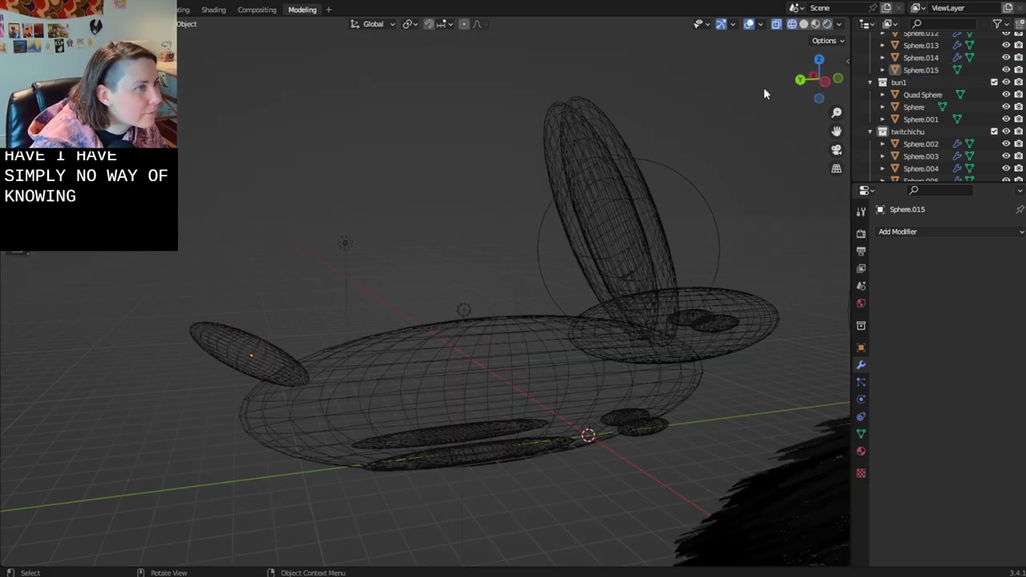
click(804, 25)
- Examine the long bunny in solid shading from several sides, including how its tail and feet meet the body
middle_drag(392, 304, 280, 292)
click(263, 239)
middle_drag(266, 337, 605, 335)
scroll(646, 307, up, 8)
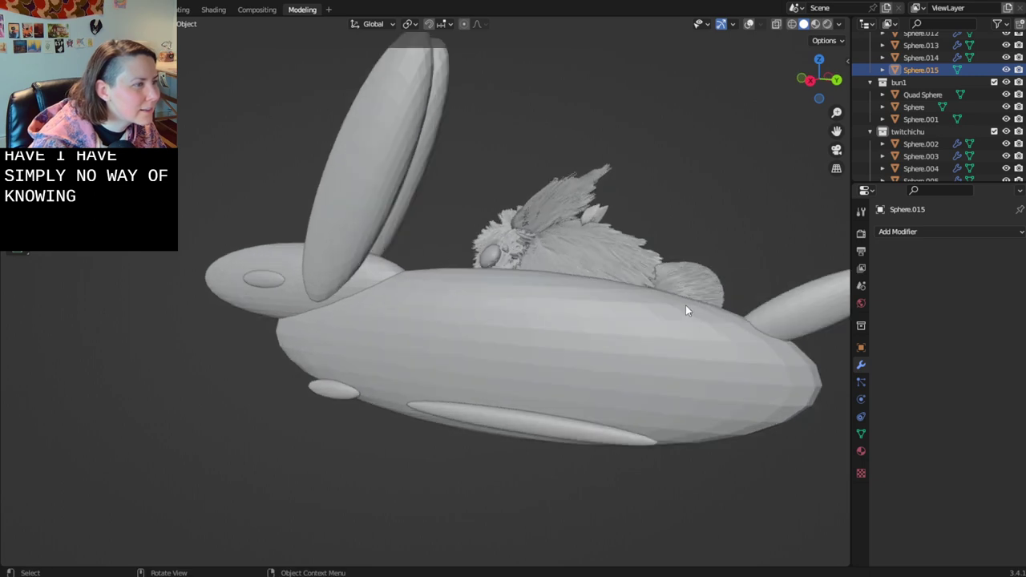
middle_drag(638, 298, 665, 337)
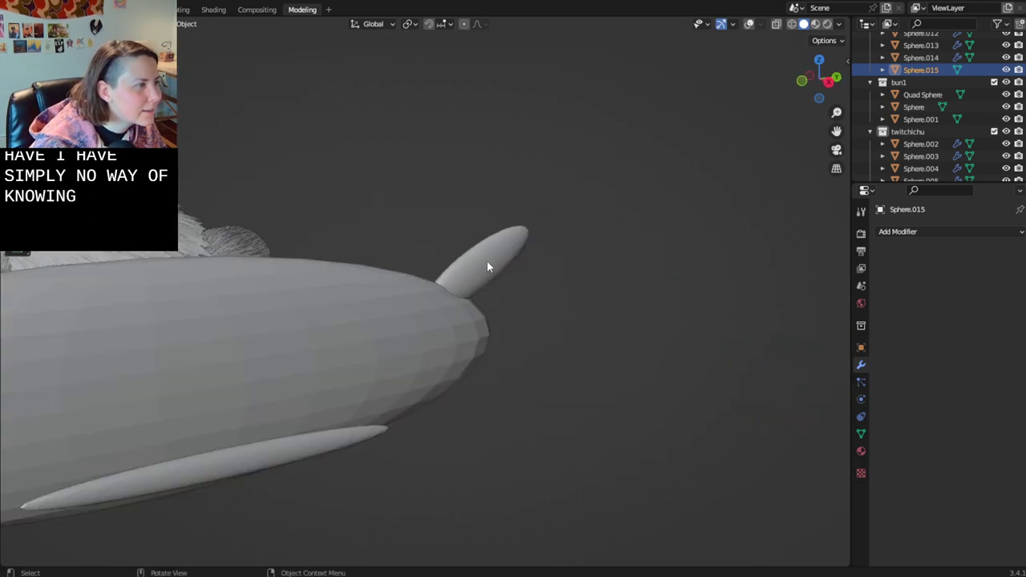
middle_drag(488, 258, 595, 281)
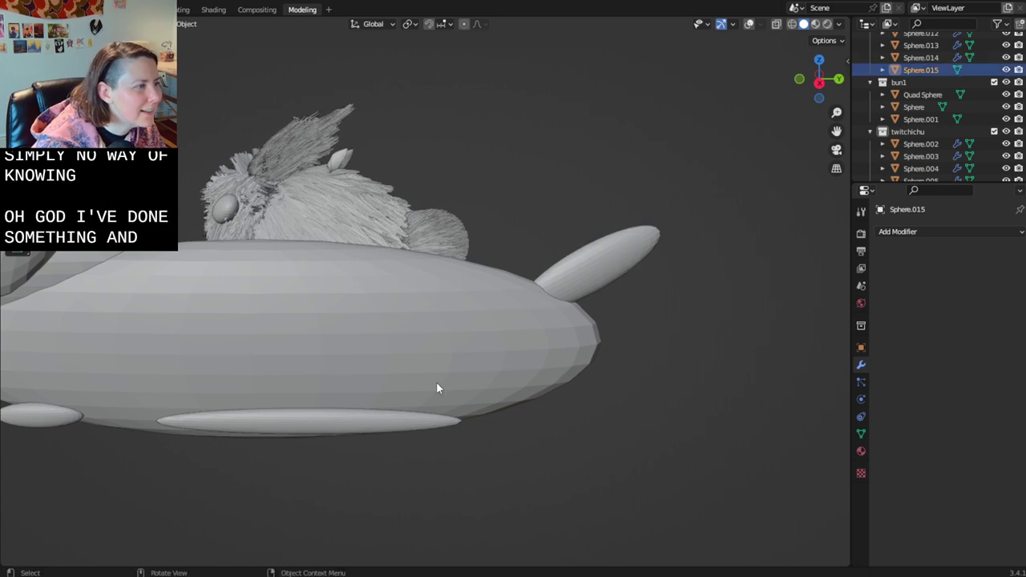
middle_drag(436, 387, 404, 373)
shift+middle_drag(367, 337, 648, 320)
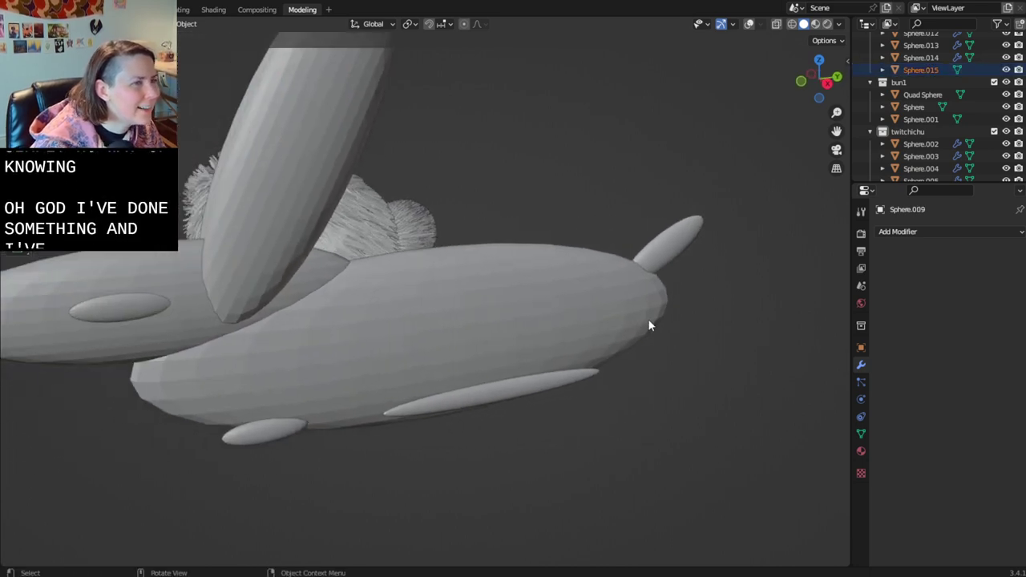
- Test selecting parts of the long bunny and the furry bunny's body, and return the viewport to rendered shading
click(235, 304)
click(322, 284)
middle_drag(321, 284, 391, 253)
click(542, 220)
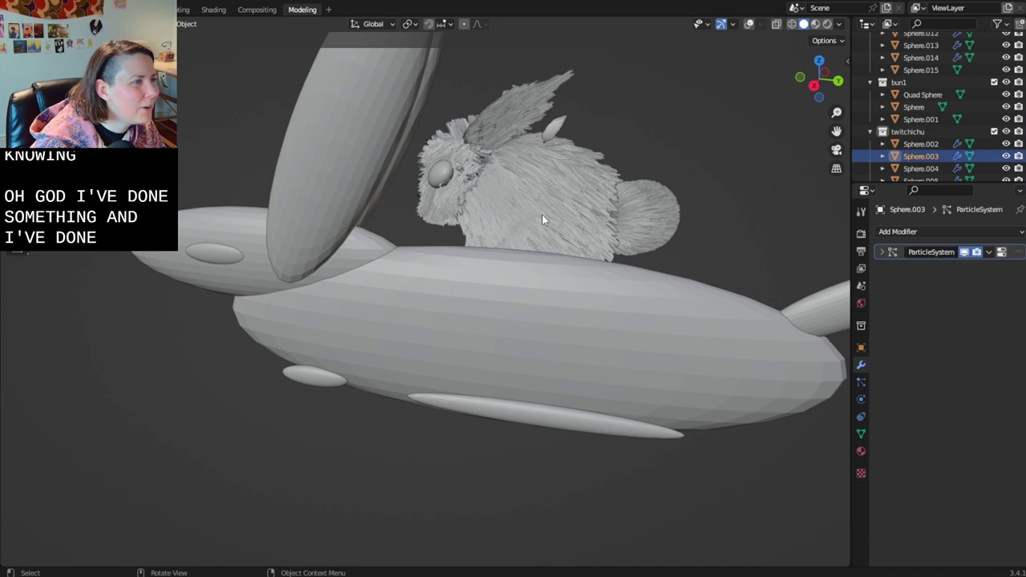
click(826, 23)
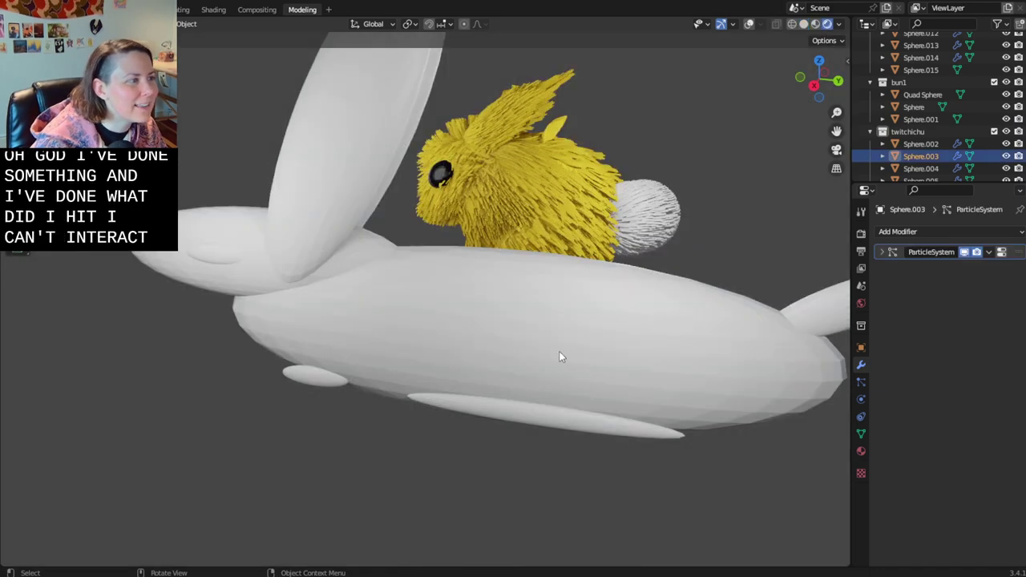
- Check whether the long bunny's and furry bunny's parts still respond to selection, viewing them from several sides
click(727, 327)
click(565, 204)
click(565, 203)
click(664, 201)
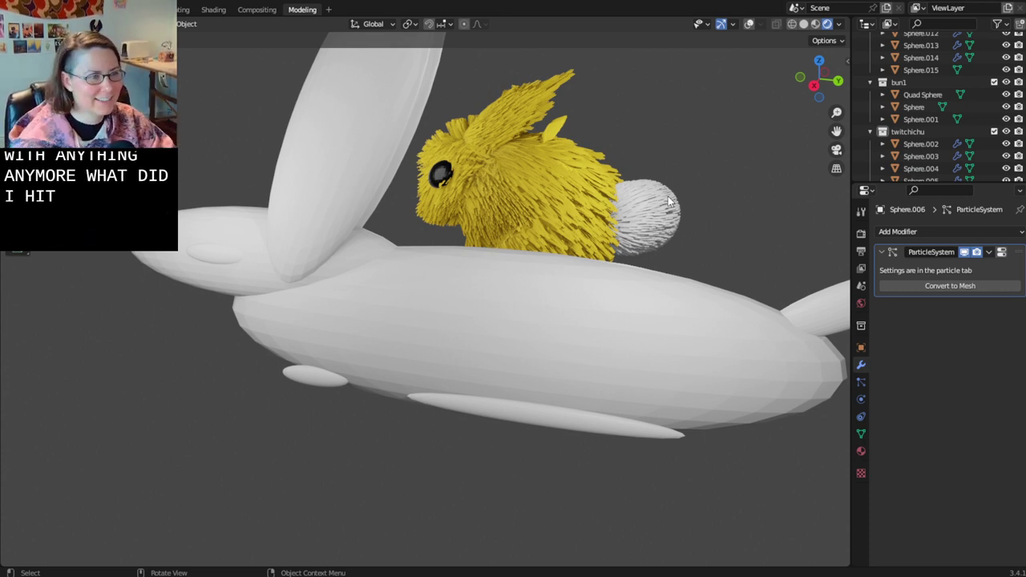
click(584, 294)
click(271, 231)
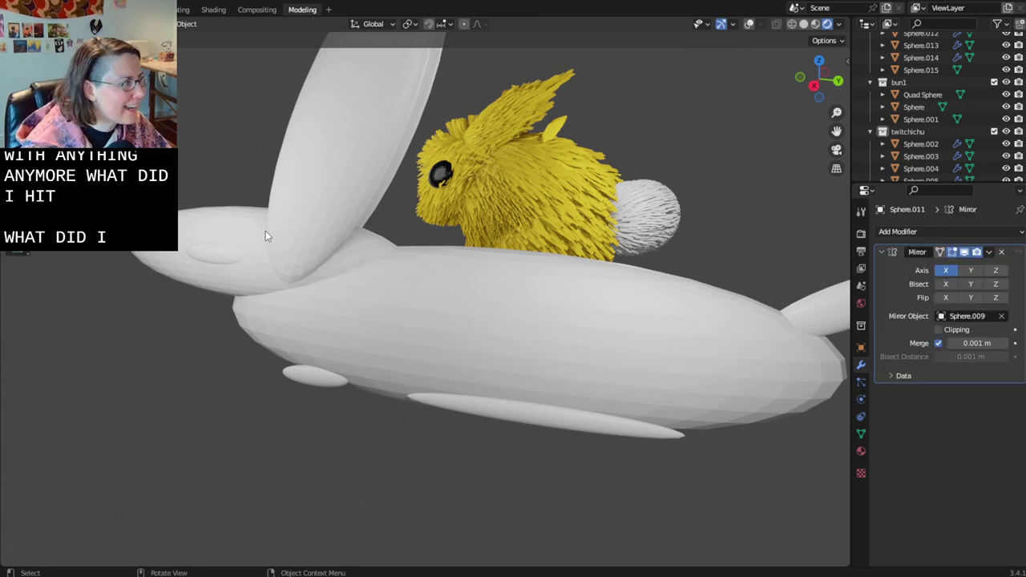
click(657, 202)
middle_drag(792, 200, 771, 232)
click(597, 298)
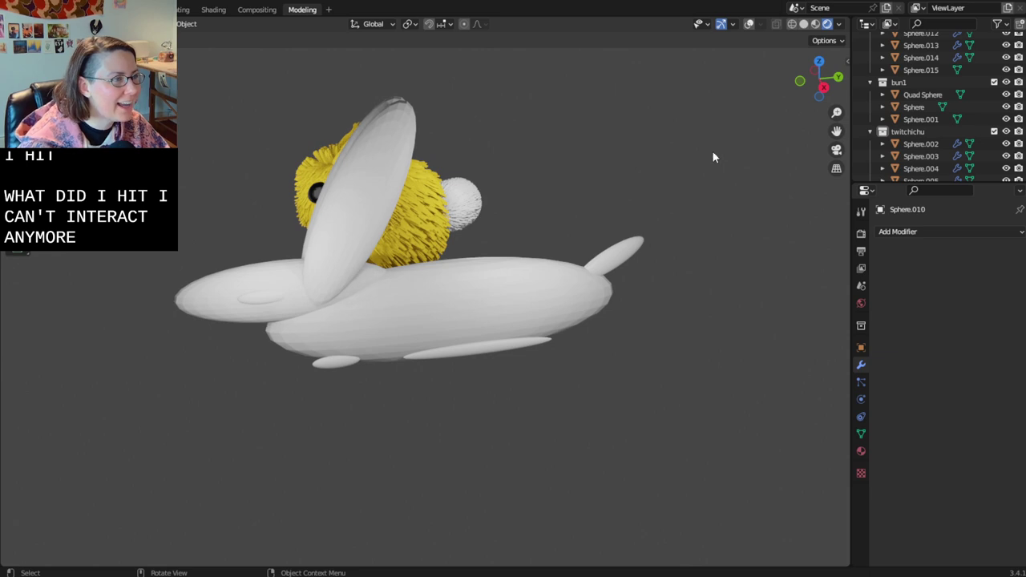
click(269, 264)
click(507, 212)
middle_drag(508, 212, 523, 231)
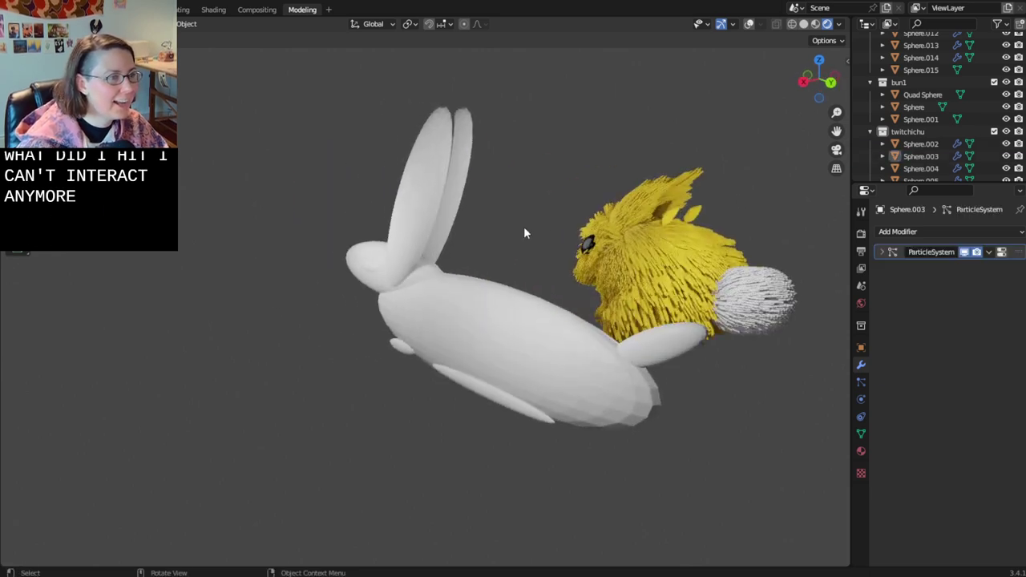
click(727, 447)
middle_drag(728, 447, 676, 396)
- Shorten the long bunny's tail by scaling it along Y, and save the file
click(678, 328)
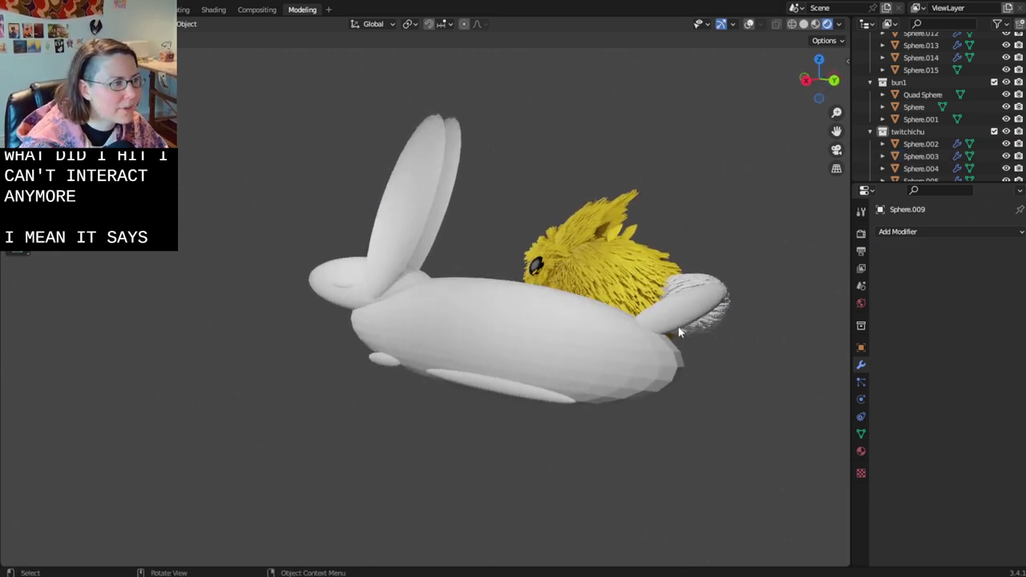
key(g)
right_click(778, 290)
middle_drag(778, 290, 338, 334)
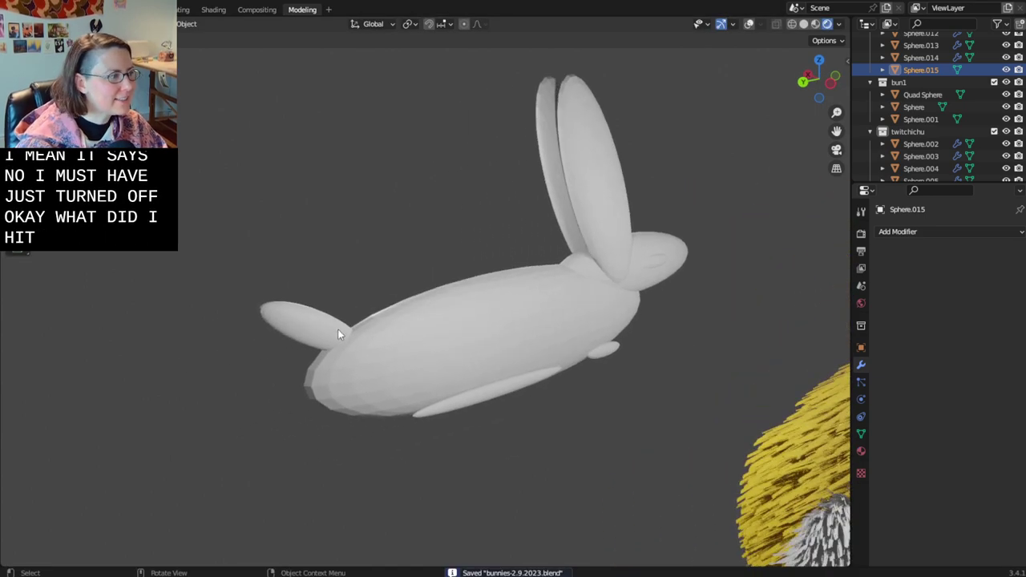
key(s)
key(y)
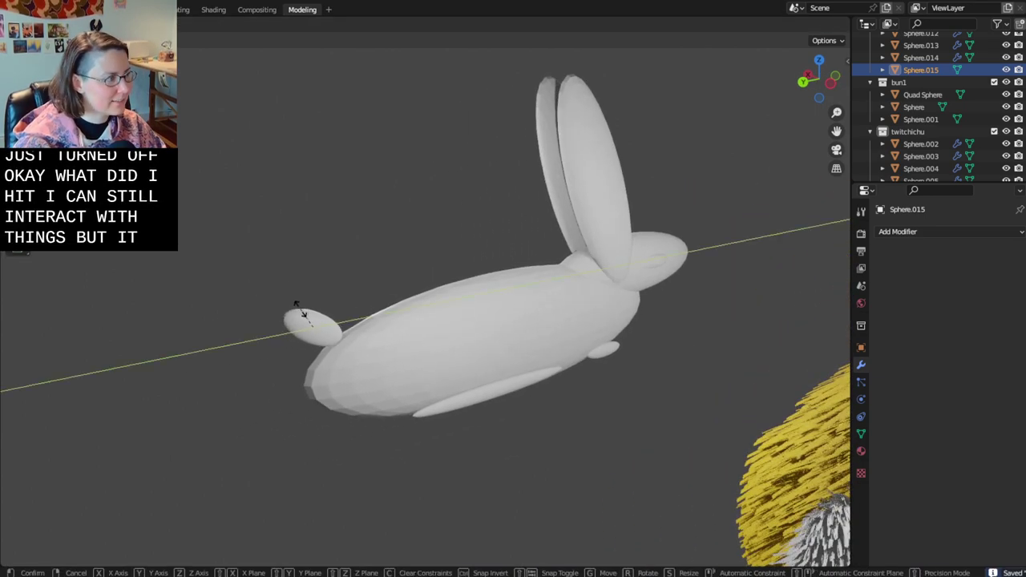
click(320, 318)
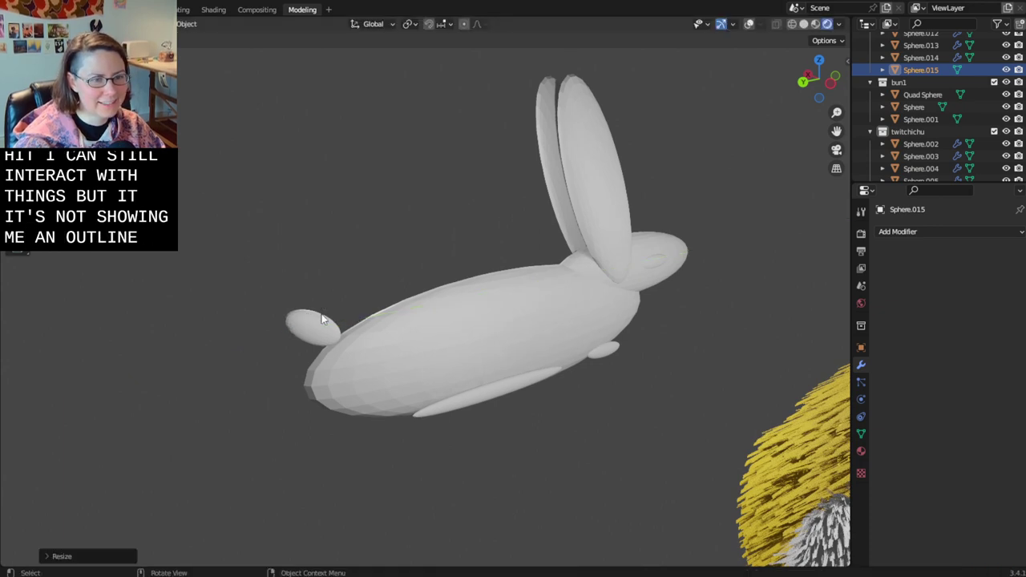
key(ctrl)
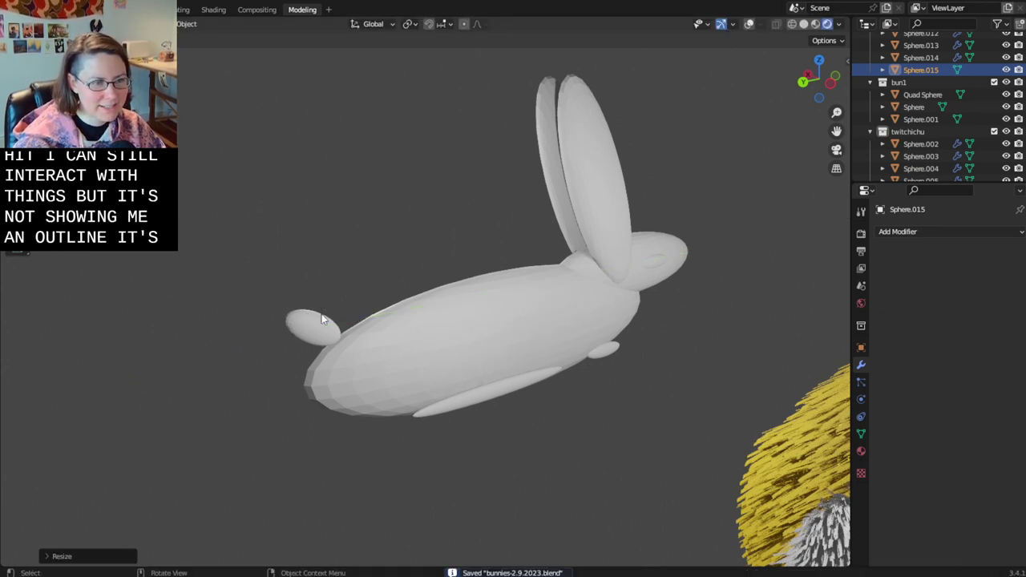
- Change the viewport to material preview shading and turn the viewport overlays back on
click(792, 24)
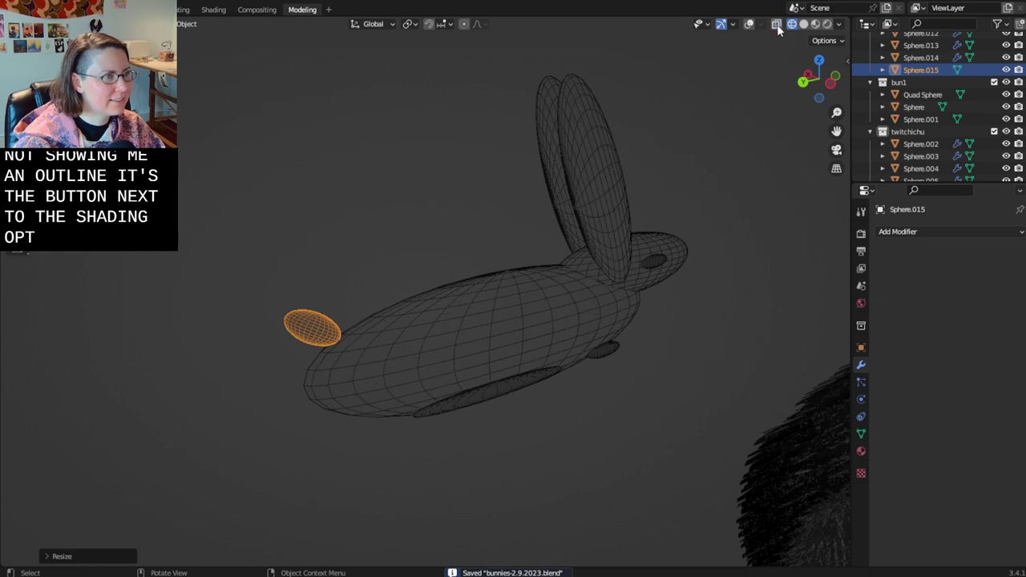
key(Tab)
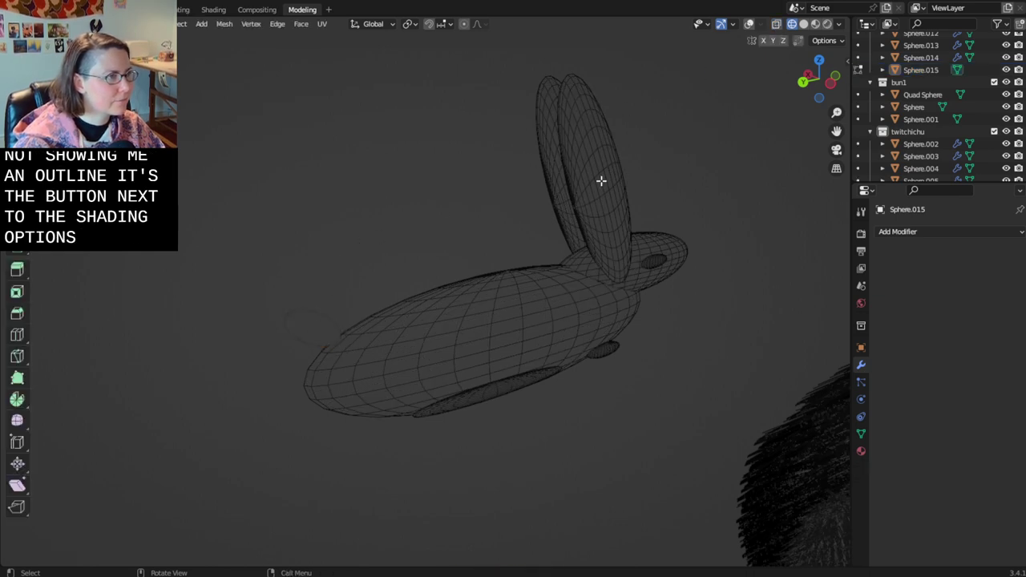
key(Tab)
key(shift+z)
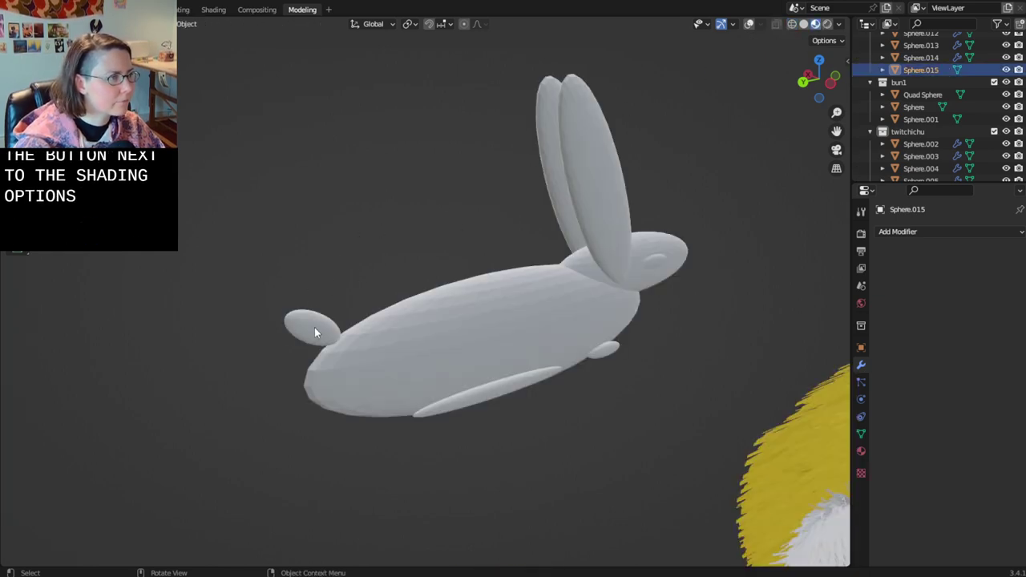
click(751, 25)
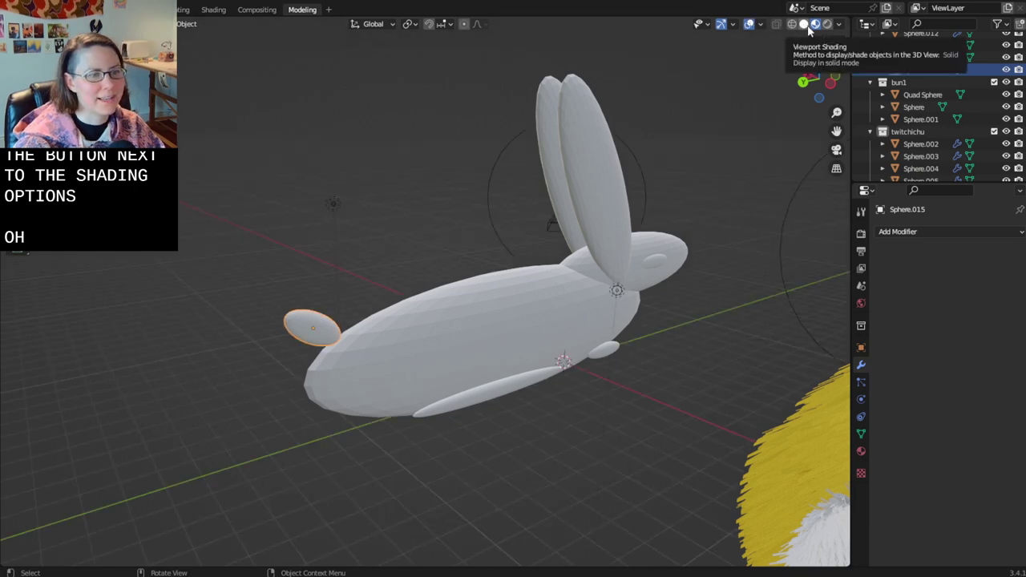
- Try resizing the tail overall and flattening it along the global Z axis
mouse_move(246, 217)
middle_down()
mouse_move(426, 206)
mouse_move(545, 255)
mouse_move(690, 275)
mouse_move(644, 239)
middle_up()
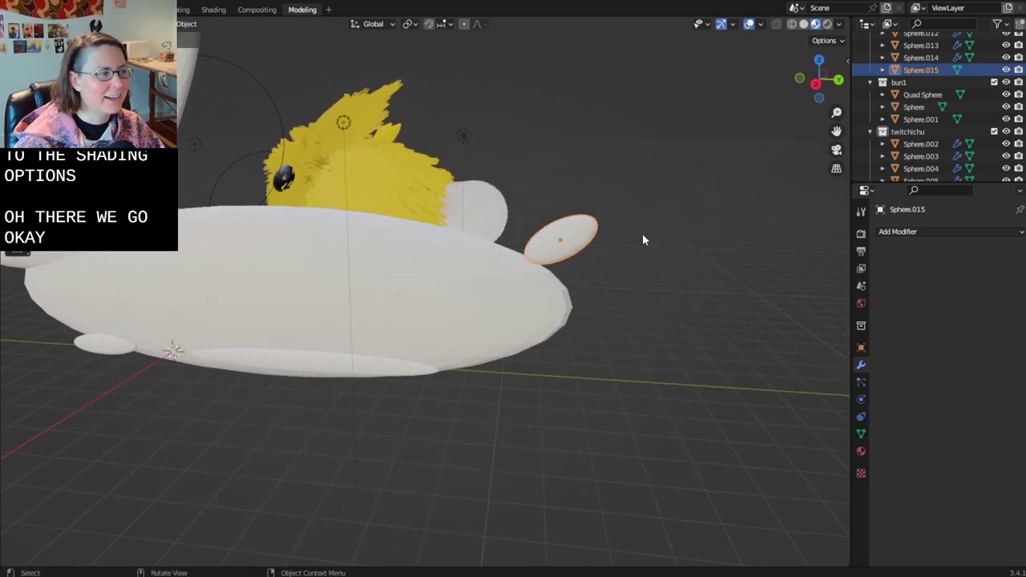
key(s)
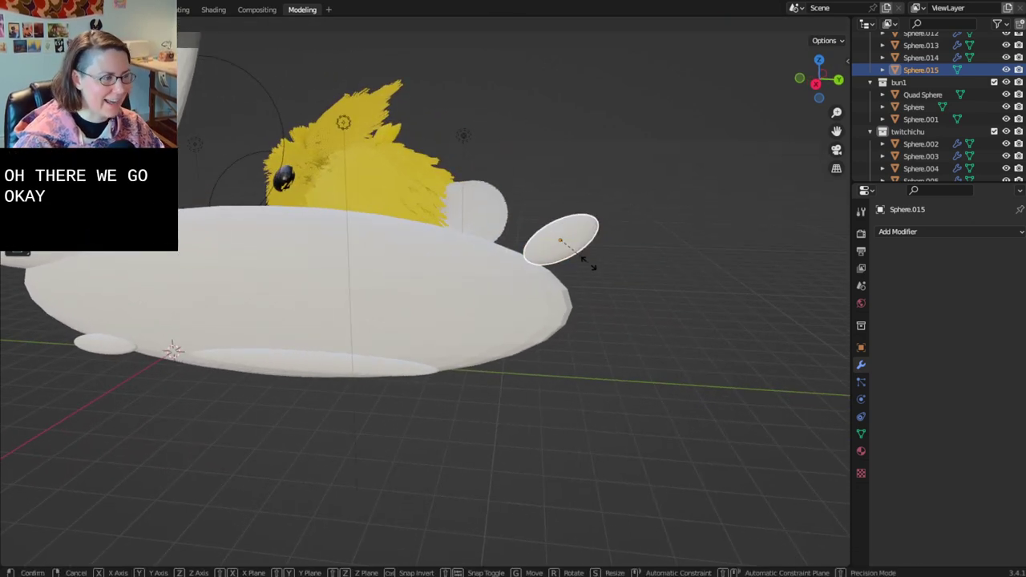
click(593, 265)
key(s)
key(x)
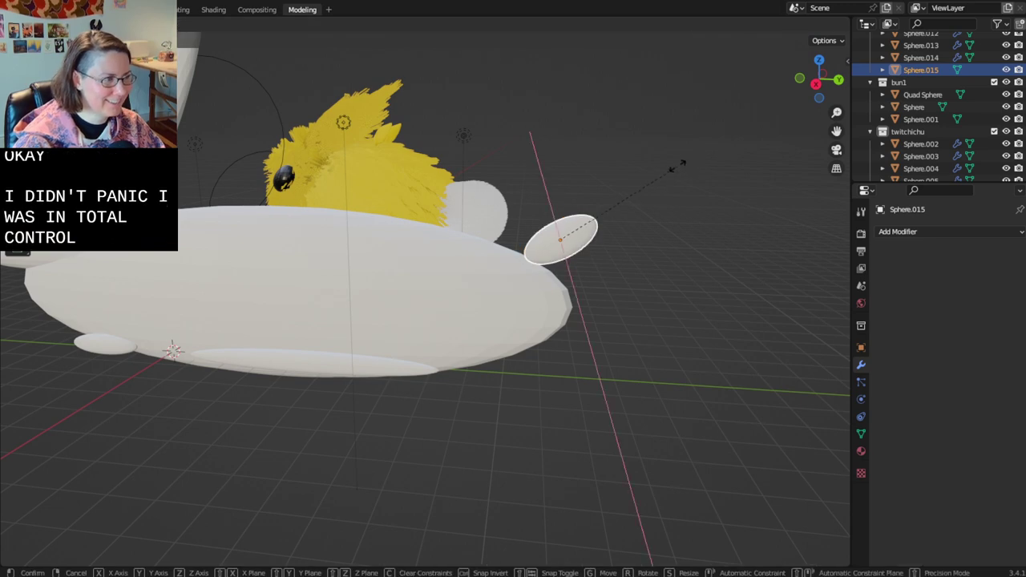
key(z)
click(613, 203)
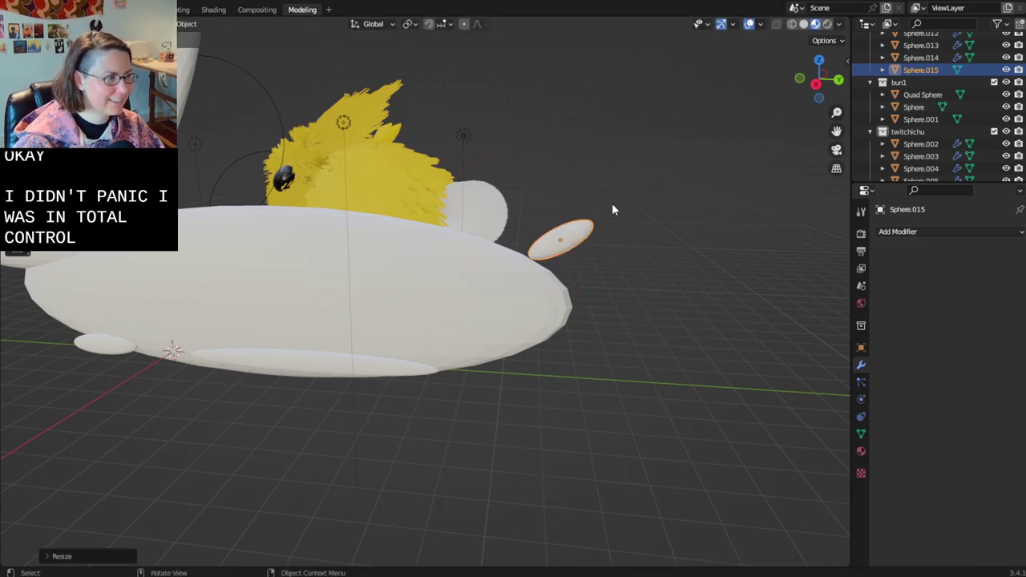
mouse_move(611, 203)
middle_down()
mouse_move(517, 203)
mouse_move(602, 212)
middle_up()
key(s)
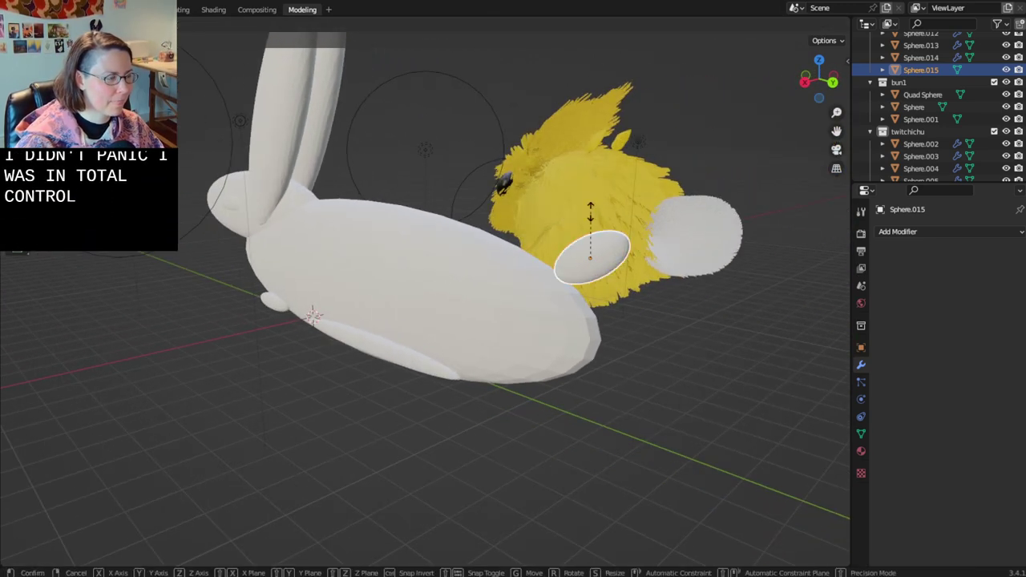
key(y)
key(y)
right_click(565, 190)
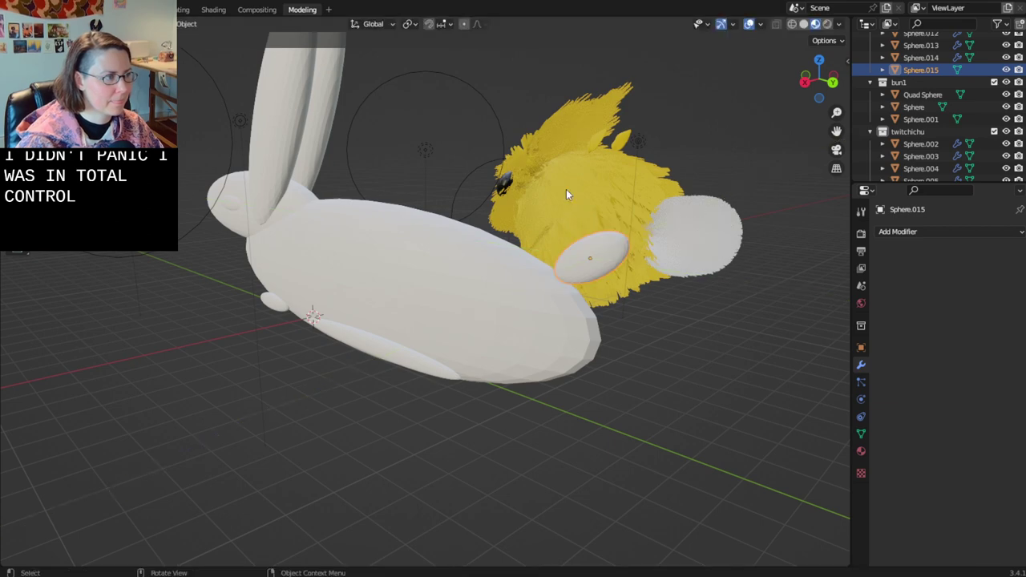
key(s)
key(x)
key(x)
key(x)
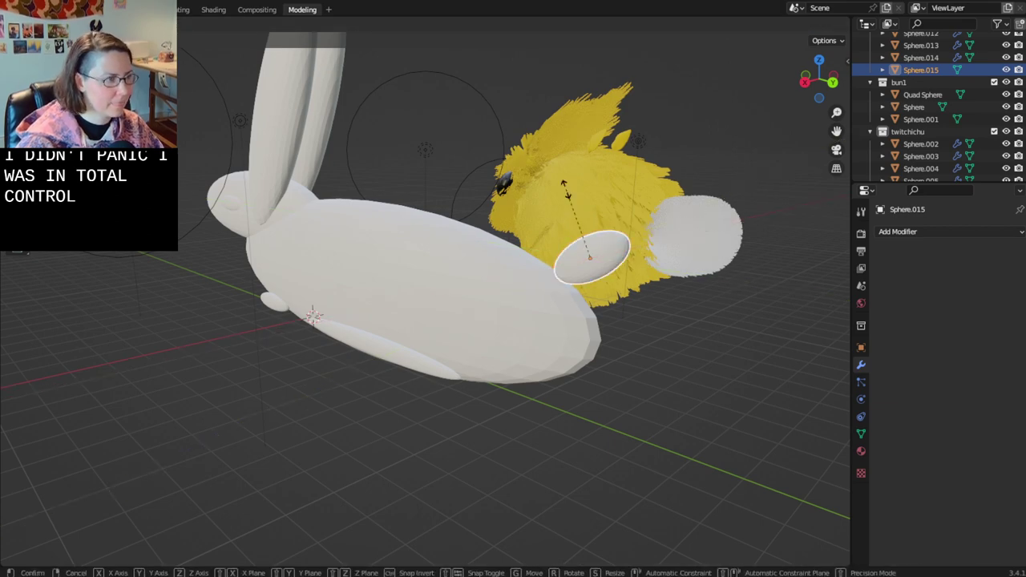
right_click(566, 189)
key(s)
key(x)
right_click(566, 189)
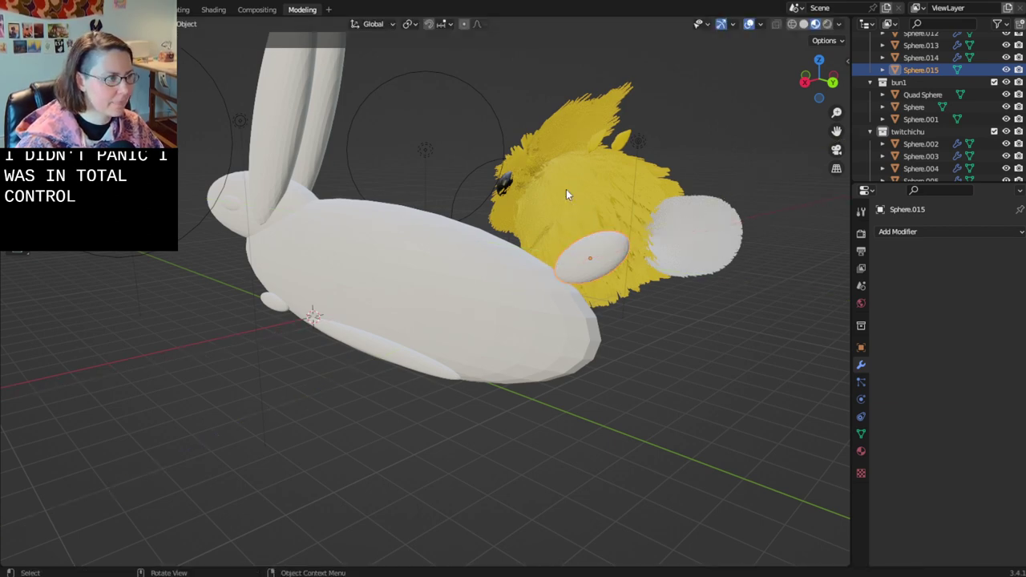
- Stretch the tail along its local Z axis until it looks round from the side
key(s)
key(z)
key(z)
click(537, 132)
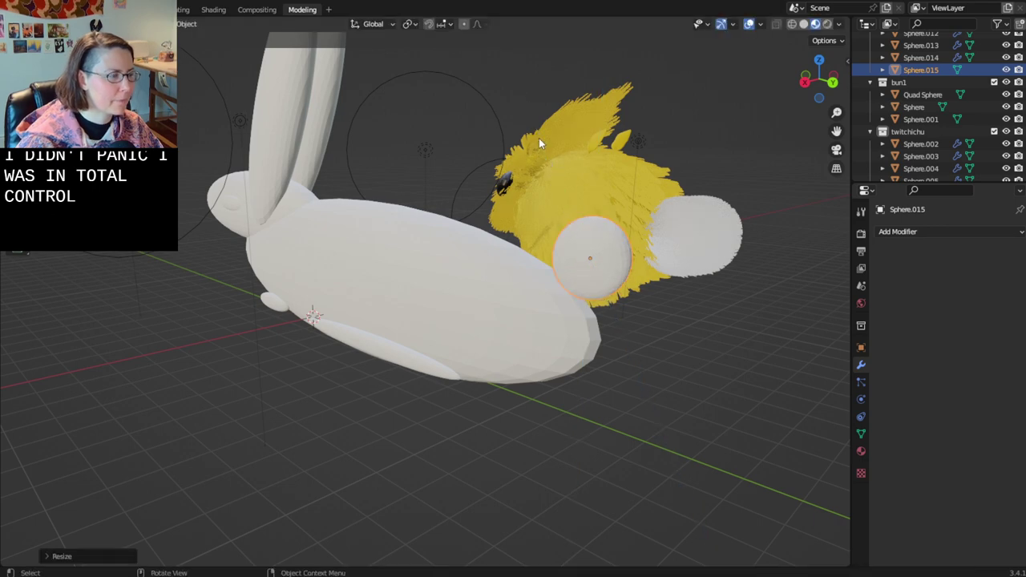
- Thicken the long bunny's hind feet by scaling them up along Z
middle_drag(539, 138, 566, 268)
click(554, 263)
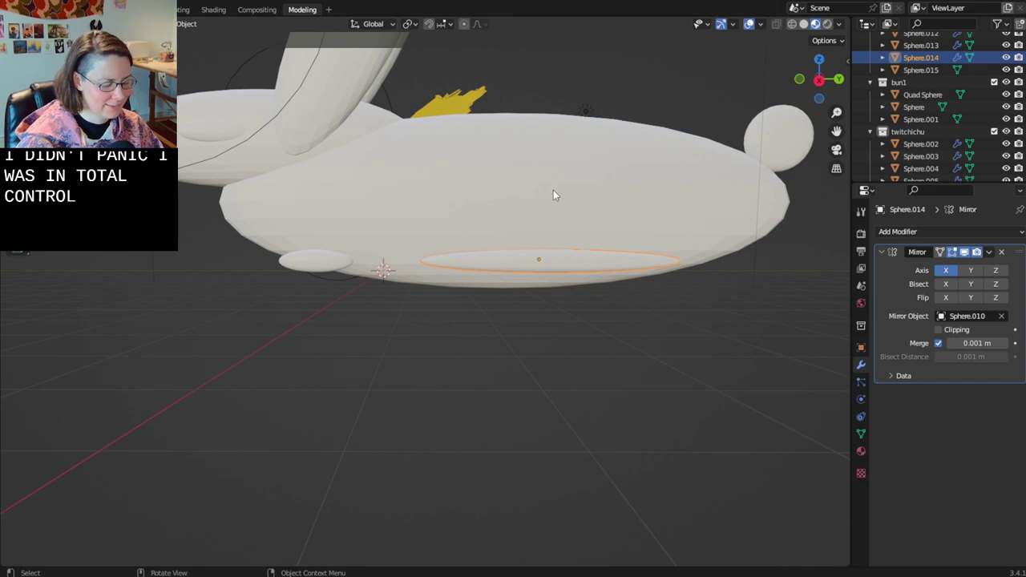
key(s)
key(z)
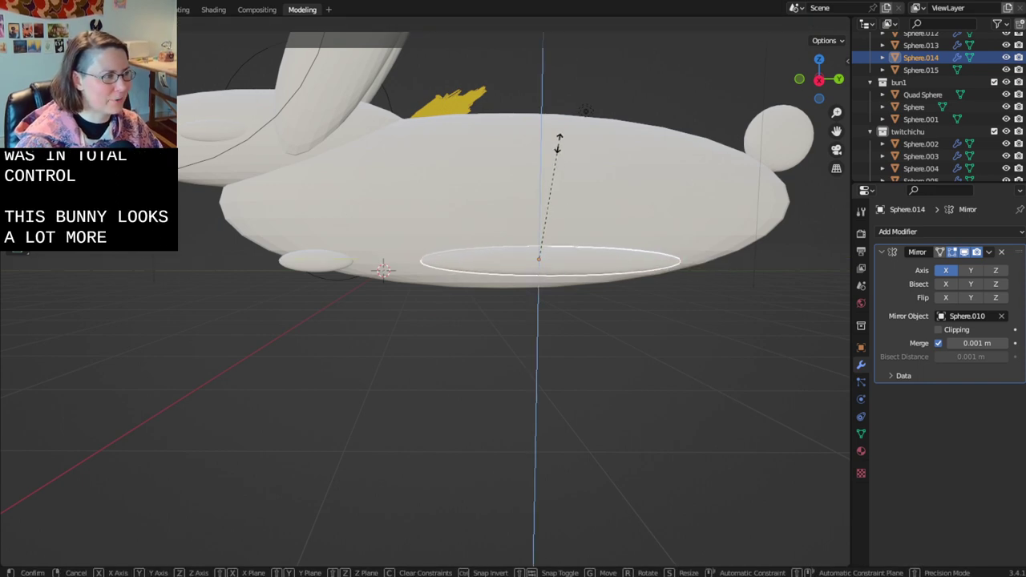
click(553, 109)
middle_drag(553, 109, 641, 483)
click(479, 344)
click(594, 451)
key(r)
key(z)
right_click(696, 489)
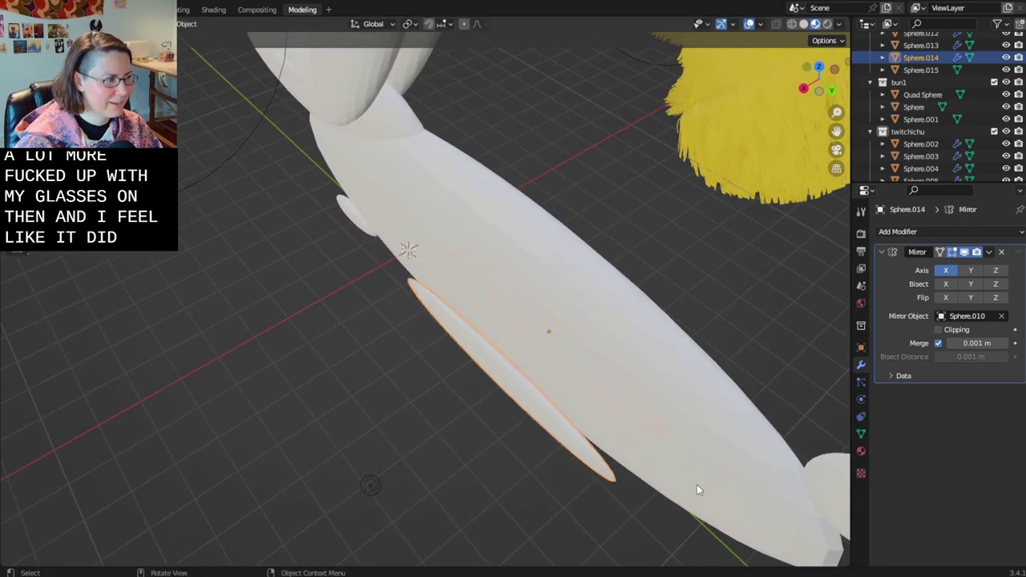
key(r)
key(x)
right_click(697, 485)
- Rotate the hind feet about Z so their front ends turn away from the body, and save the file
key(r)
key(z)
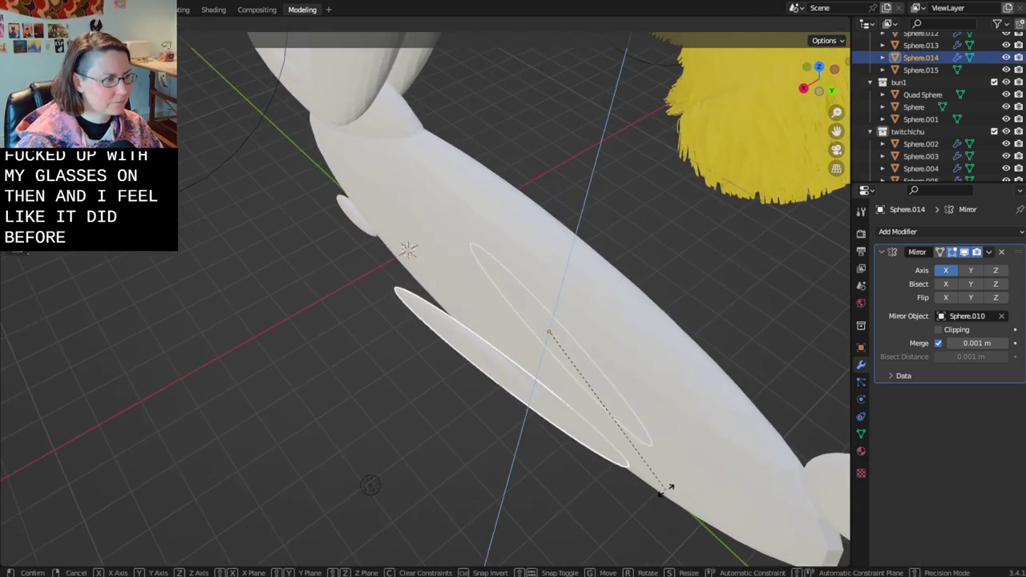
click(591, 502)
middle_drag(590, 502, 584, 400)
key(ctrl+s)
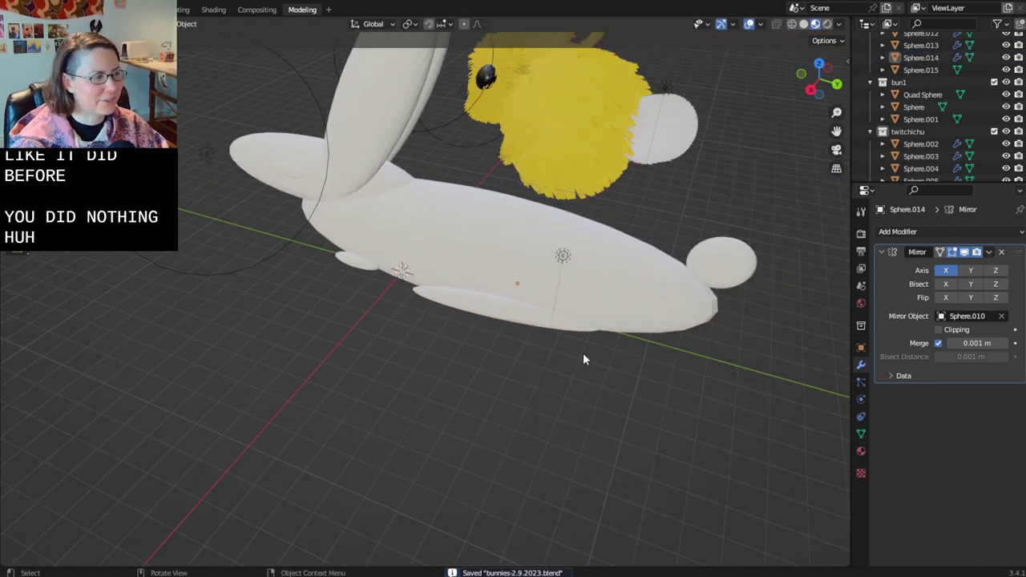
- Assign the existing black Material.001 to the long bunny's mirrored eyes
middle_drag(584, 355, 513, 252)
scroll(610, 336, up, 3)
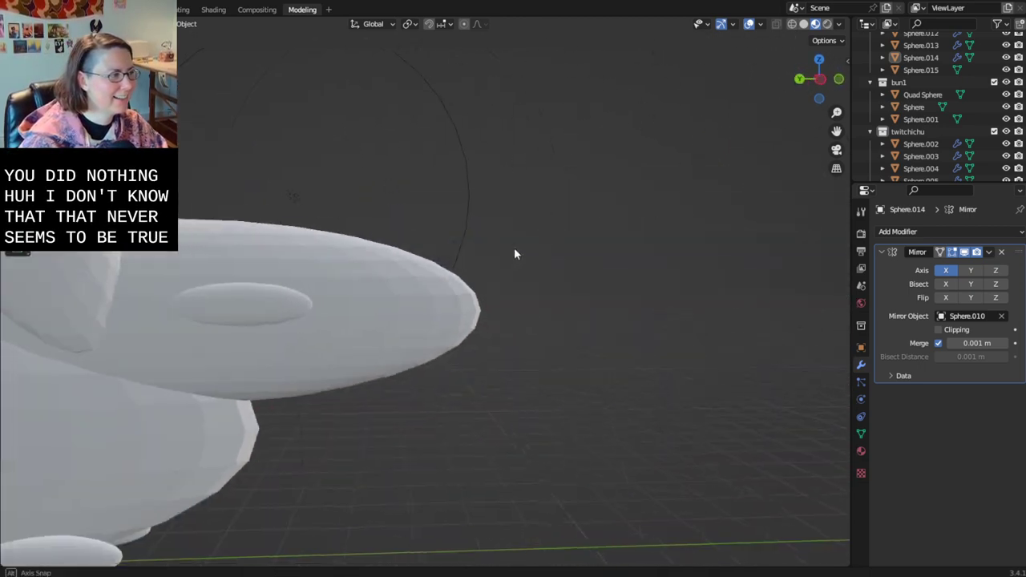
shift+middle_drag(357, 314, 589, 323)
scroll(728, 313, down, 2)
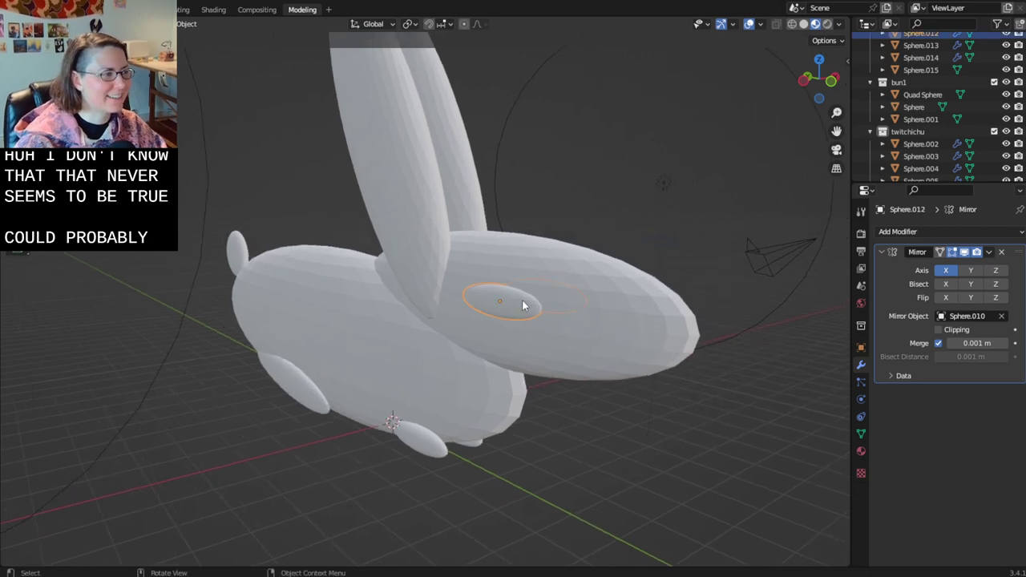
click(861, 451)
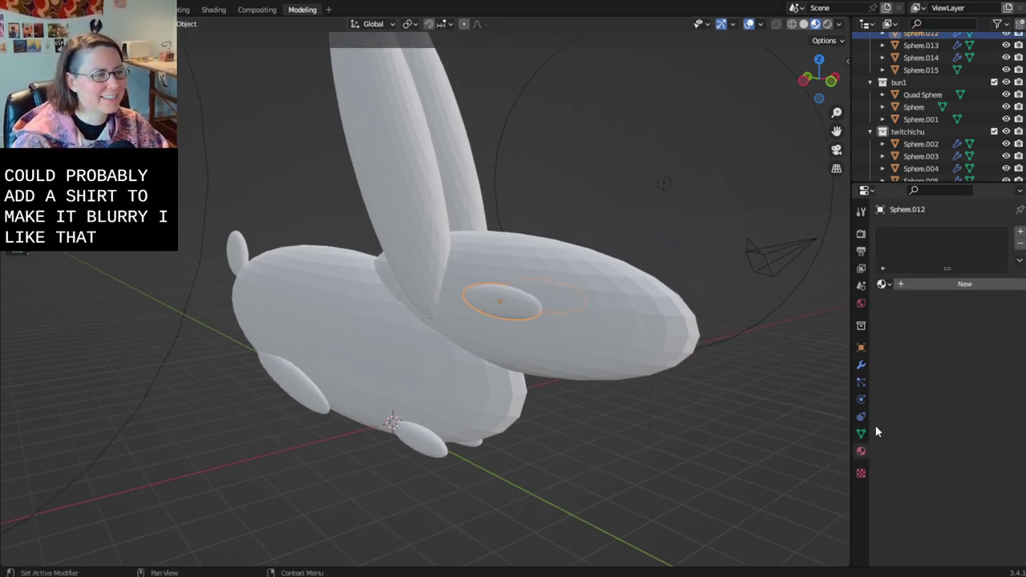
click(883, 283)
click(778, 336)
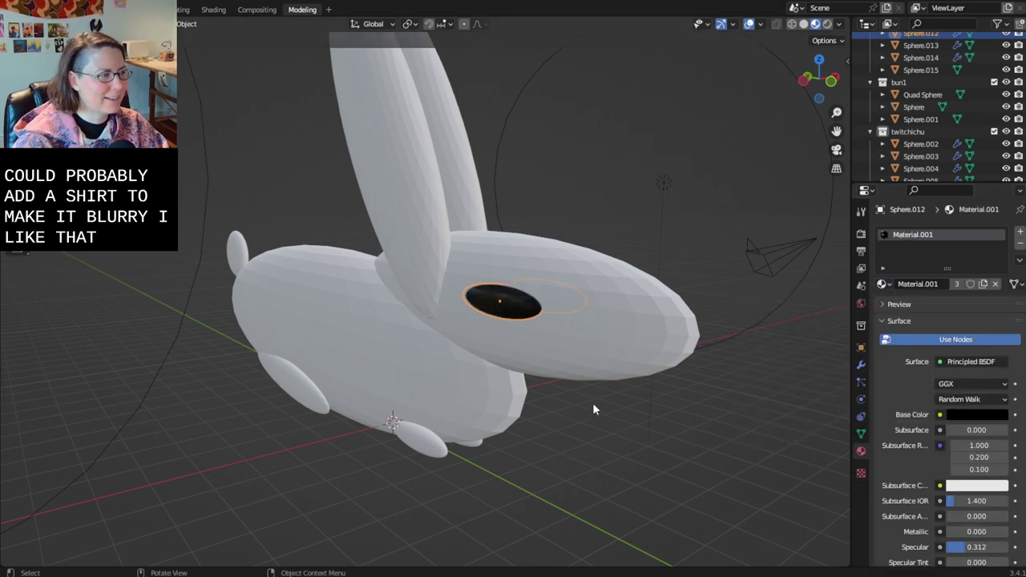
- Try flesh2 on the long bunny's head and replace it with the orange material named Material
click(599, 353)
click(883, 283)
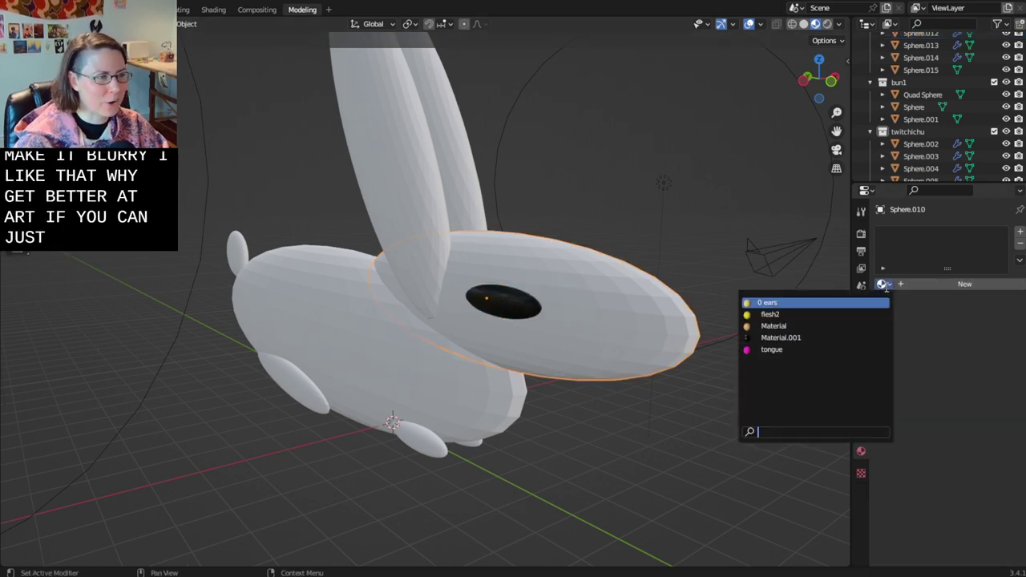
click(767, 314)
click(882, 284)
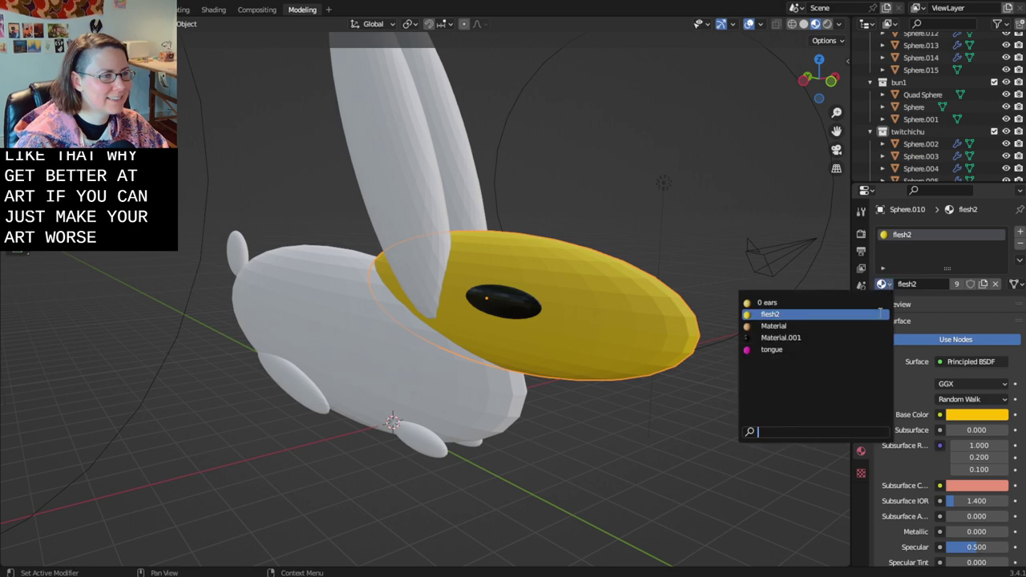
click(802, 325)
- Assign the existing orange material named Material to the long bunny's ears and body
click(439, 184)
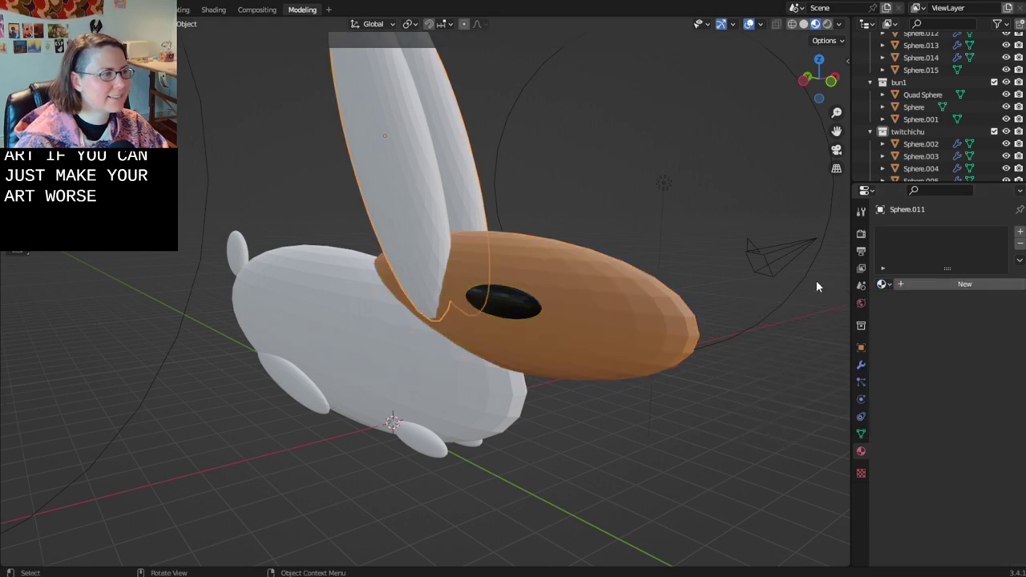
click(882, 285)
click(802, 327)
click(438, 361)
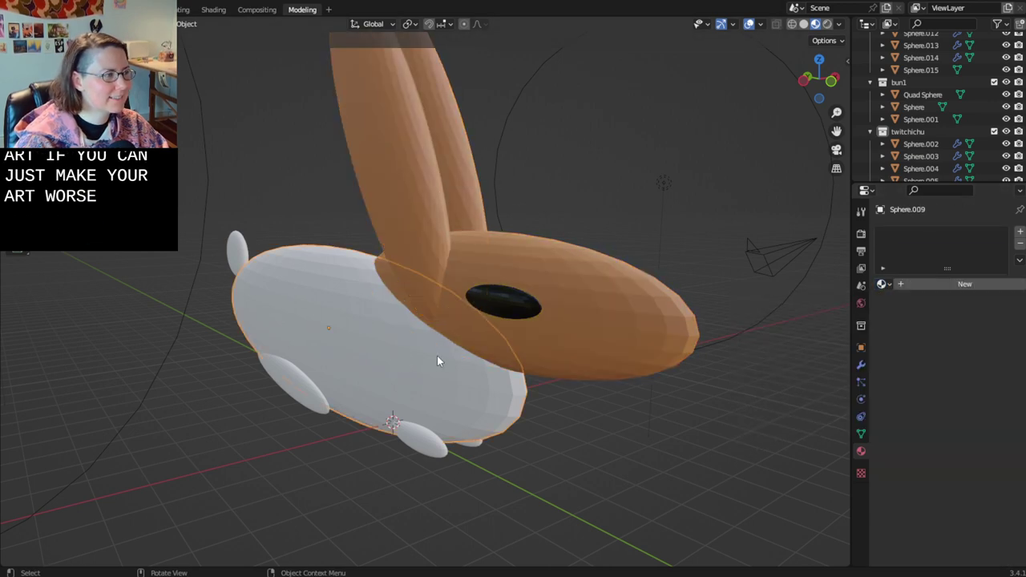
click(883, 284)
click(802, 327)
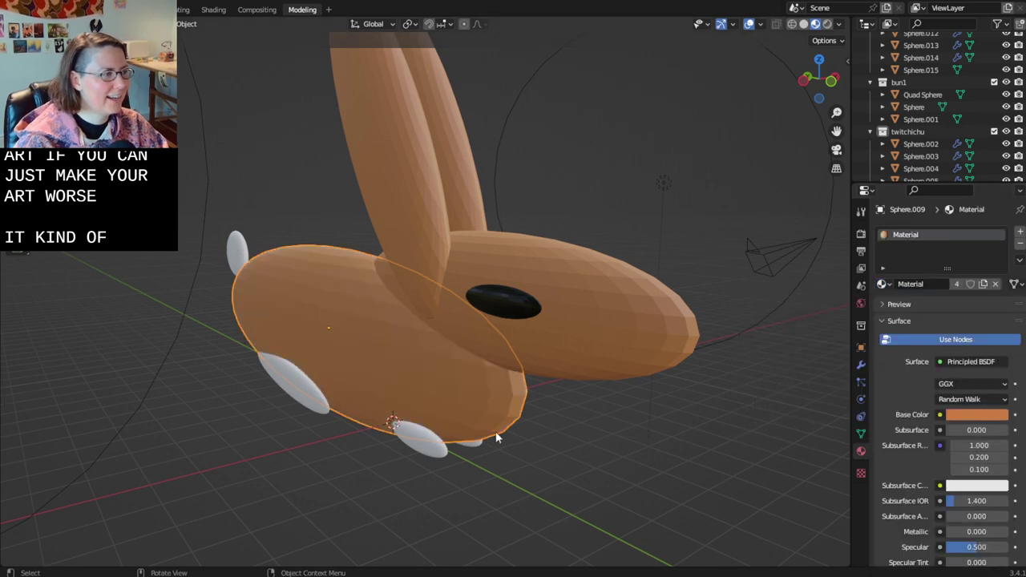
- Give the long bunny's front feet and hind feet the existing orange material named Material
click(439, 449)
click(883, 284)
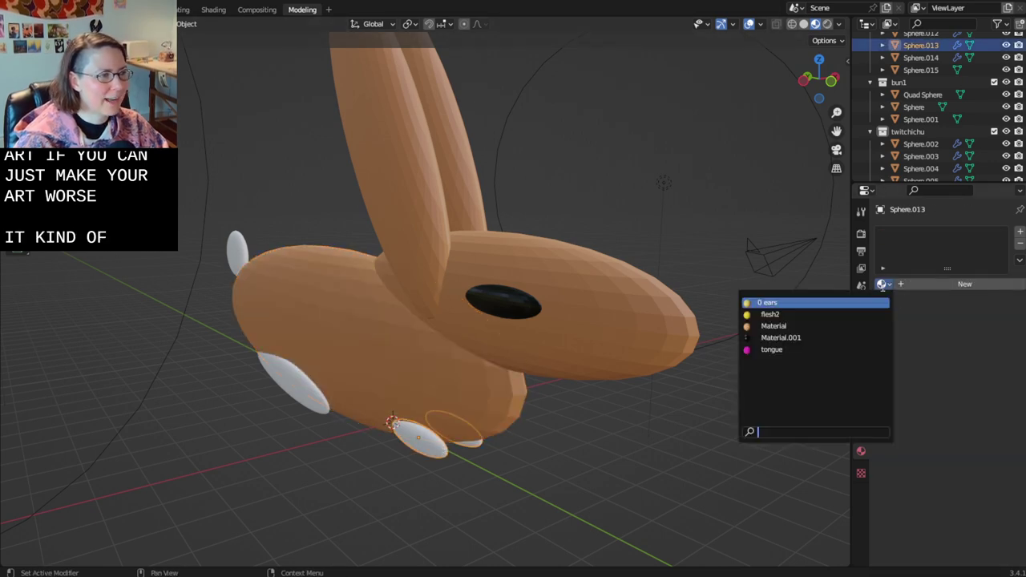
click(801, 327)
click(303, 391)
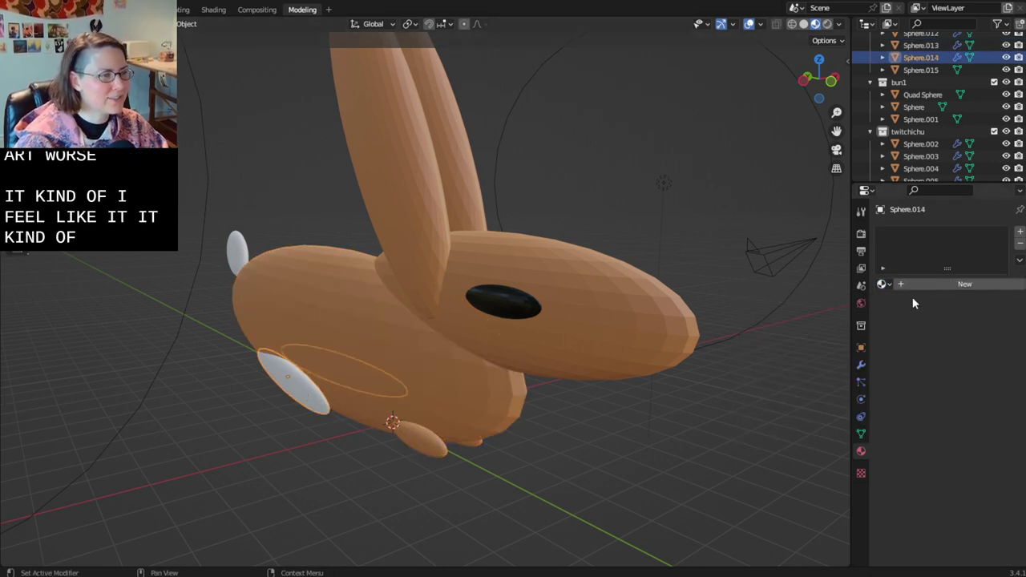
click(882, 285)
click(793, 325)
- Assign the orange material named Material to the long bunny's tail, and save the file
click(239, 250)
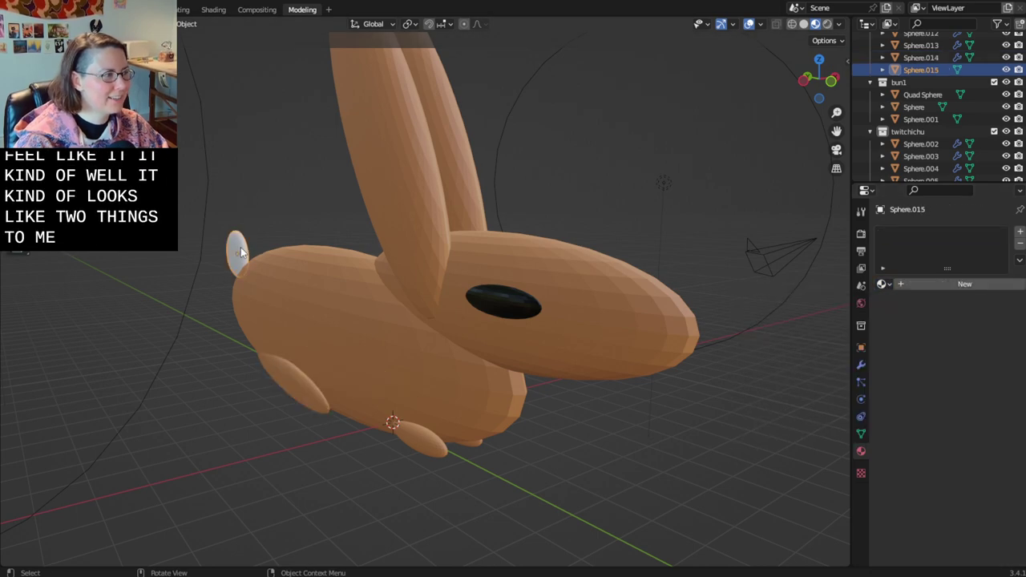
click(883, 285)
click(803, 328)
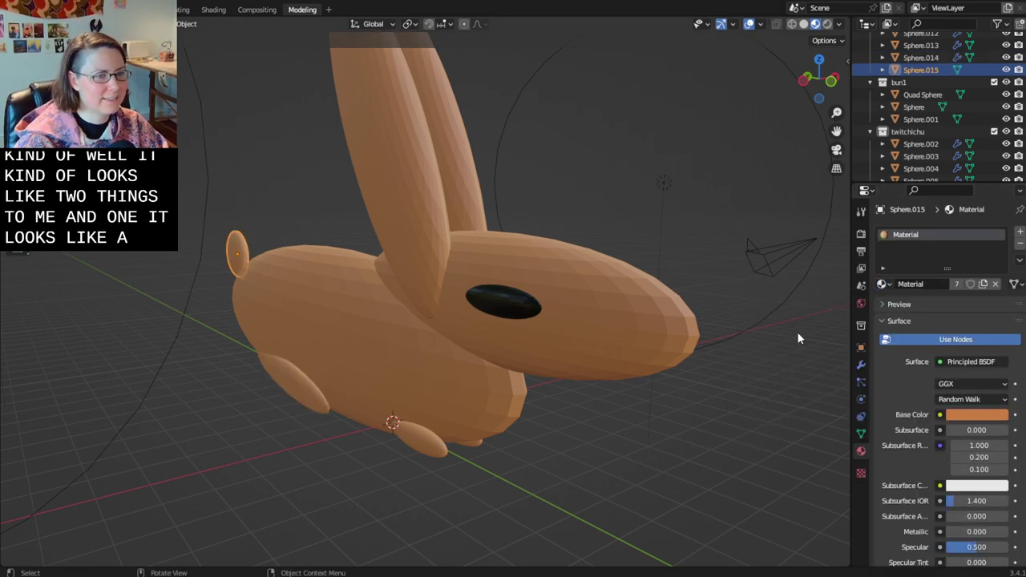
key(ctrl+s)
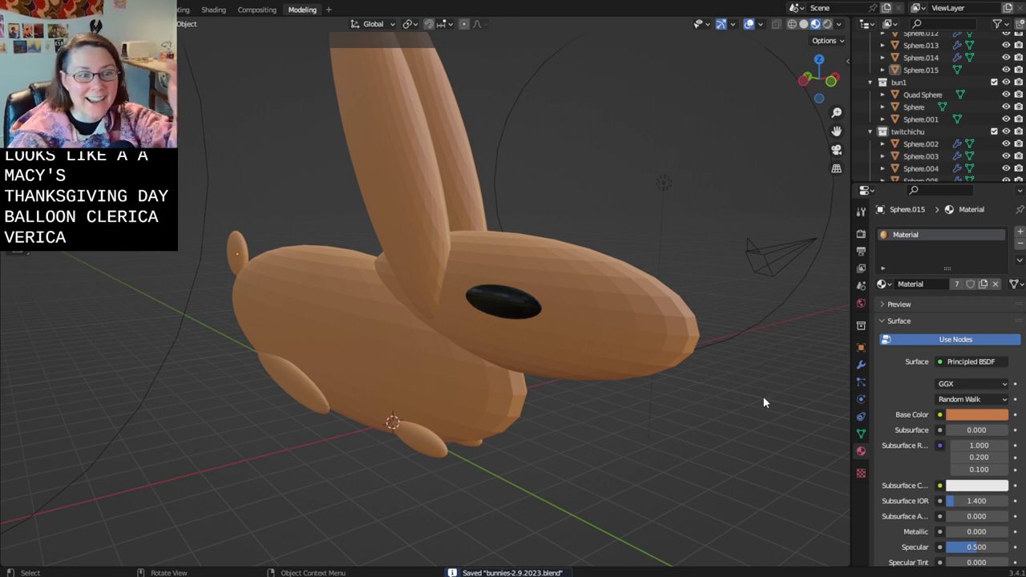
- Try shortening the long bunny's head by scaling it along Y, and undo the change
middle_drag(651, 442, 238, 407)
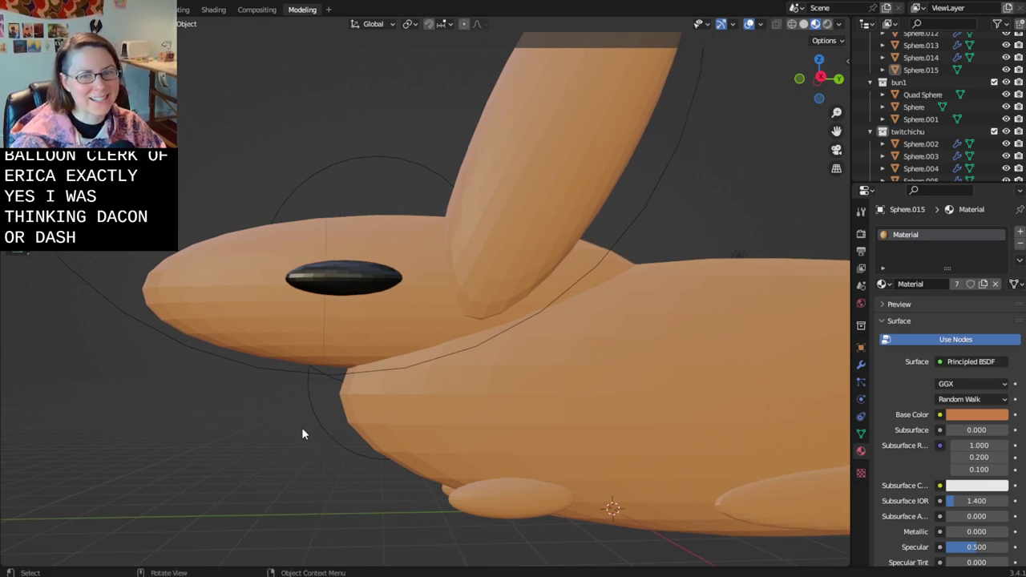
middle_drag(225, 401, 210, 371)
click(199, 332)
middle_drag(199, 331, 713, 307)
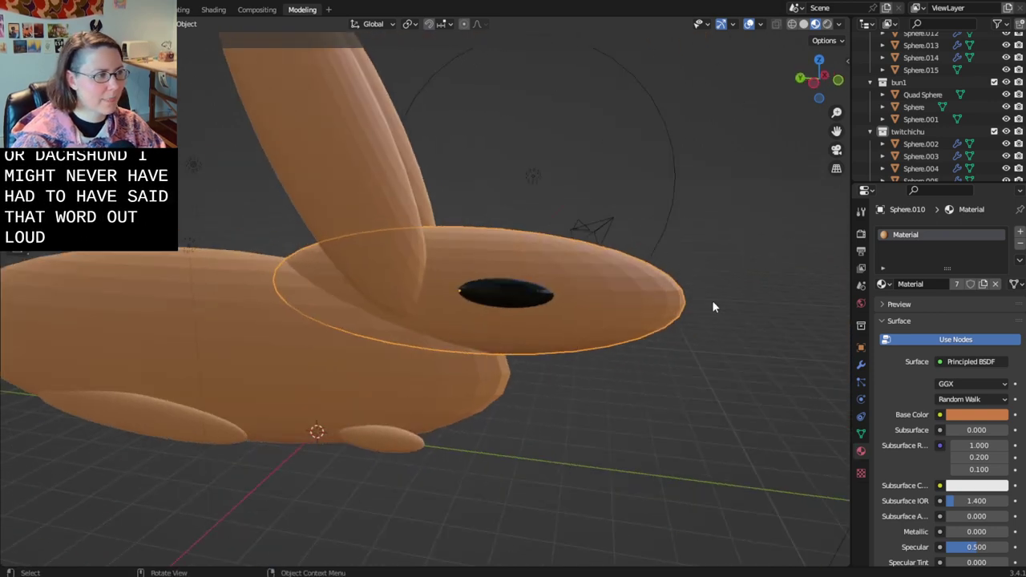
key(s)
key(y)
click(642, 293)
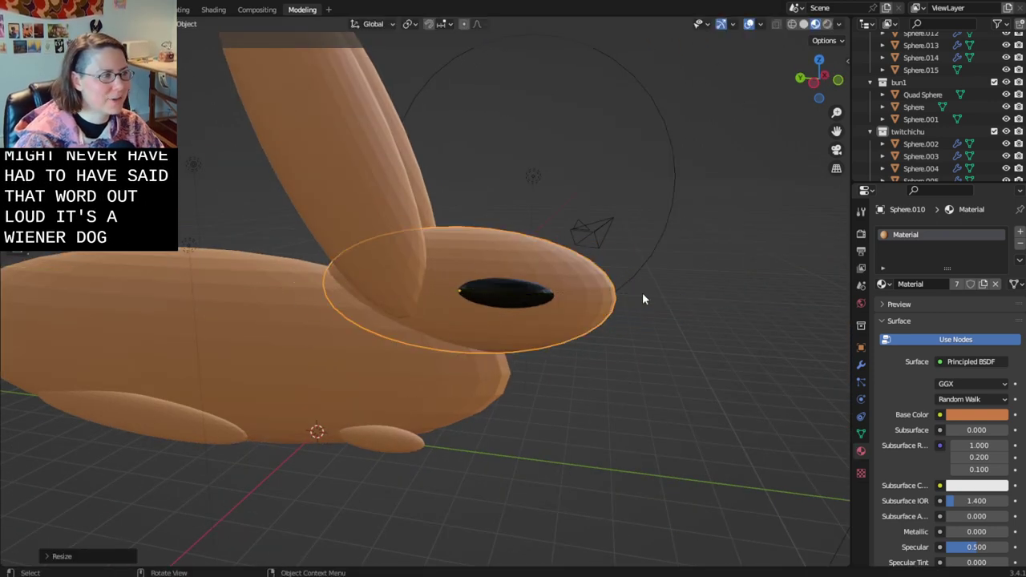
key(ctrl+z)
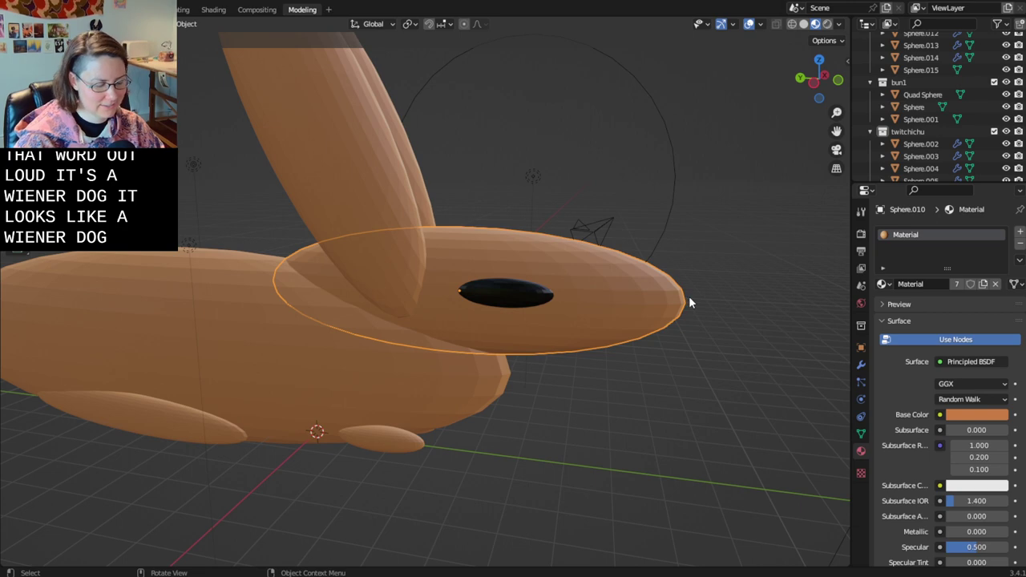
key(r)
key(y)
right_click(703, 315)
- Rotate the long bunny's head about X so the nose tilts down, and scale the head shorter
key(r)
key(x)
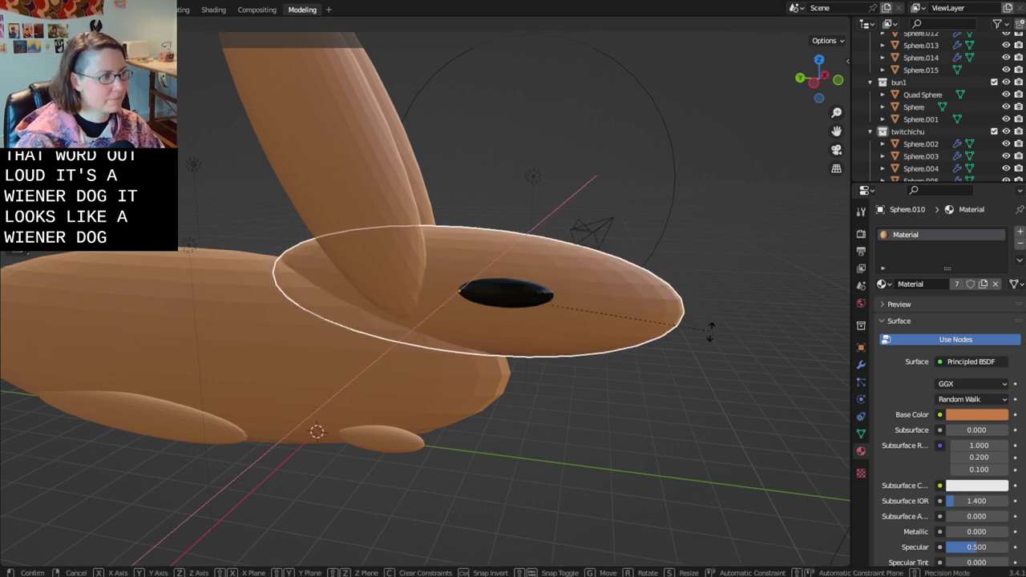
click(709, 331)
key(r)
click(702, 422)
middle_drag(702, 422, 440, 416)
key(s)
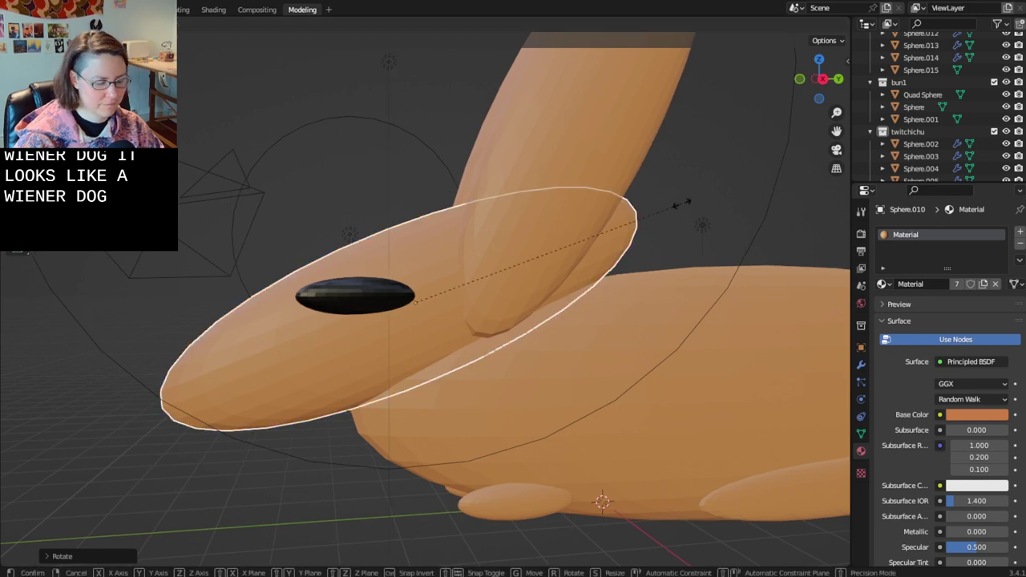
click(617, 231)
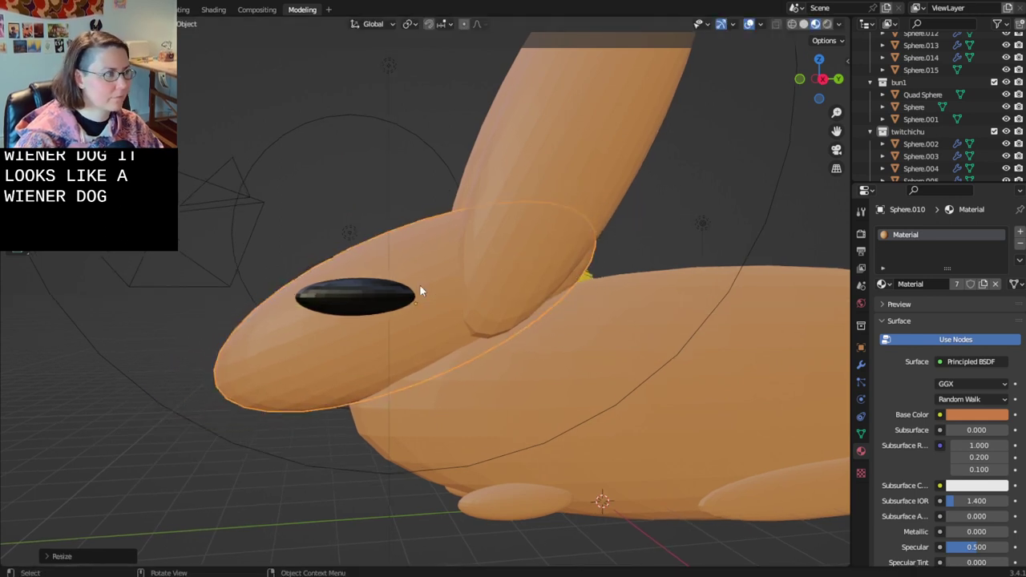
- Rotate the long bunny's eyes to follow the tilt of the head, and save the file
click(377, 300)
key(s)
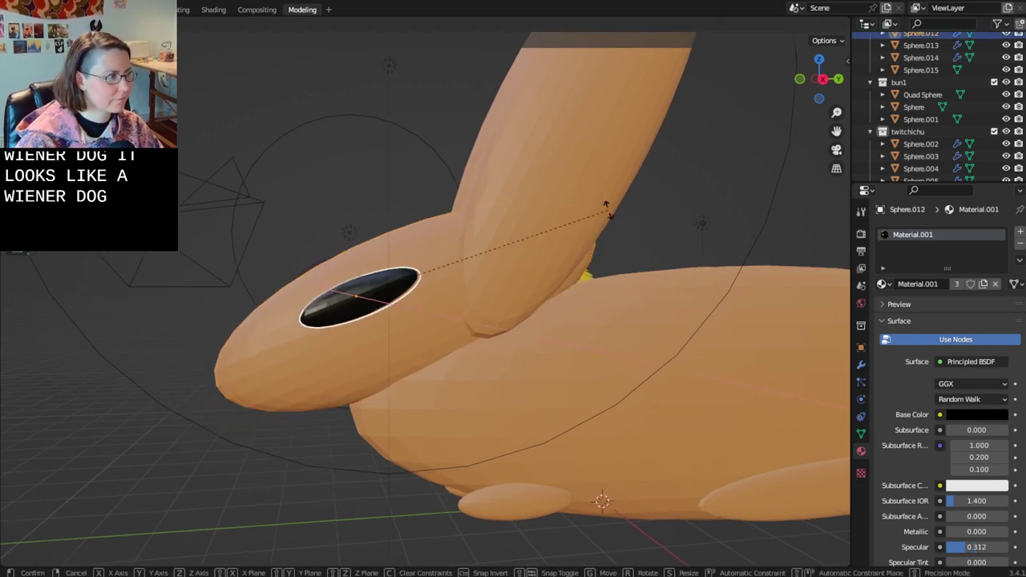
click(605, 207)
middle_drag(350, 405, 376, 464)
scroll(291, 430, down, 2)
click(291, 431)
key(ctrl+s)
scroll(375, 462, up, 4)
scroll(375, 461, down, 5)
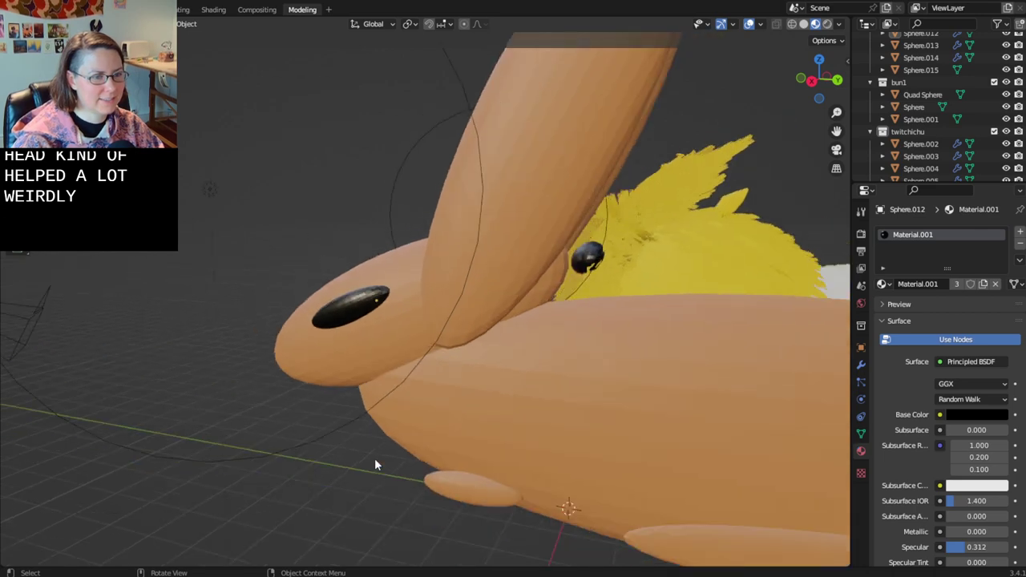
key(ctrl+s)
- Raise the long bunny's ears slightly along Z
middle_drag(403, 460, 235, 492)
scroll(377, 321, up, 3)
click(390, 273)
key(g)
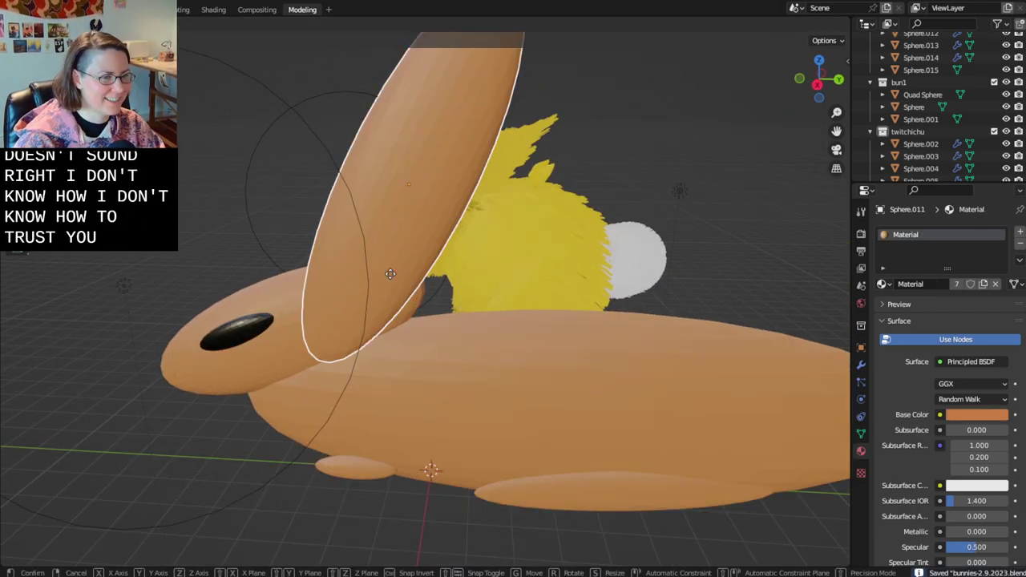
key(z)
click(403, 250)
middle_drag(403, 250, 435, 353)
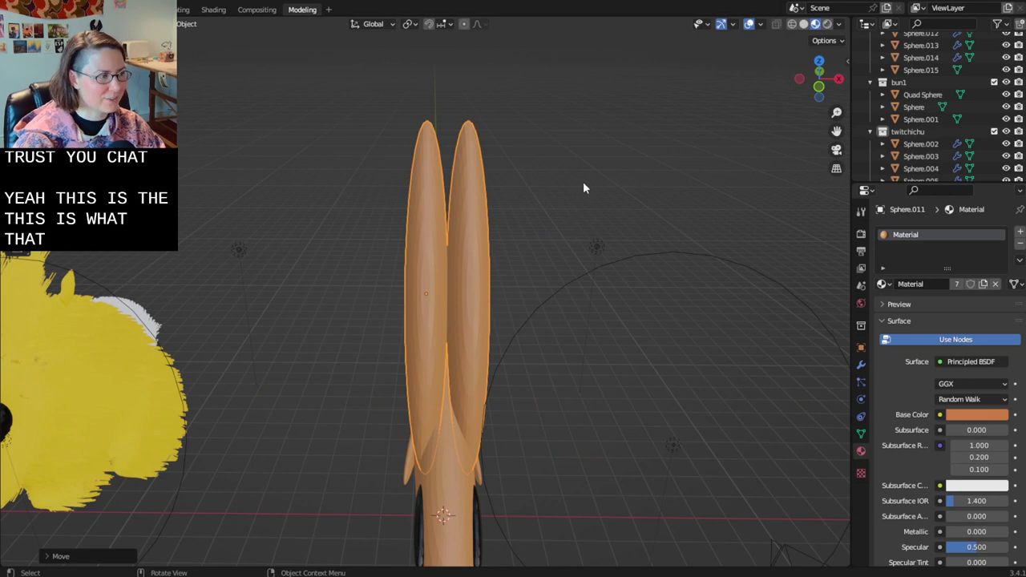
key(r)
key(x)
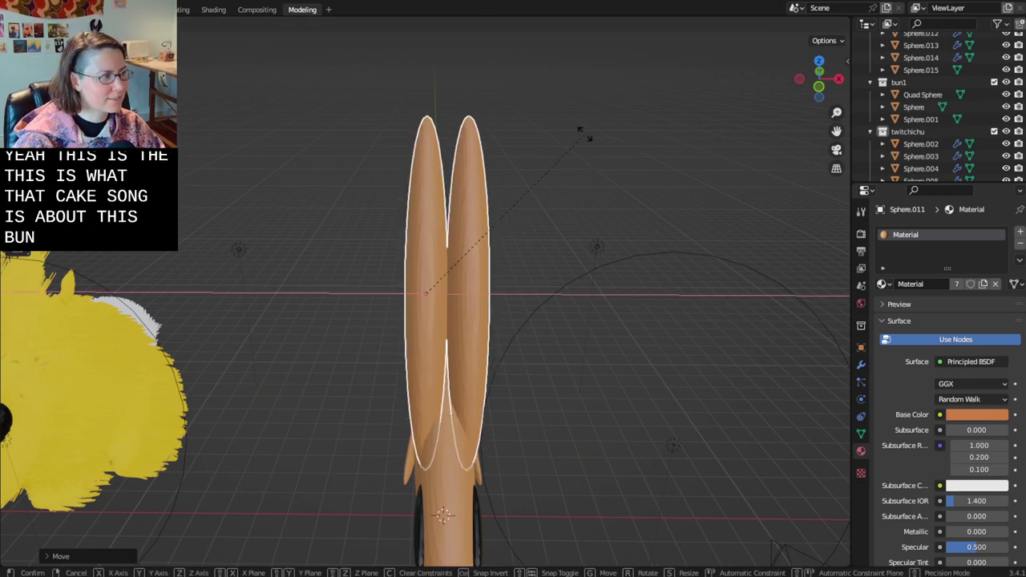
right_click(584, 131)
- Rotate the long bunny's ears about Y so their tips spread apart
key(r)
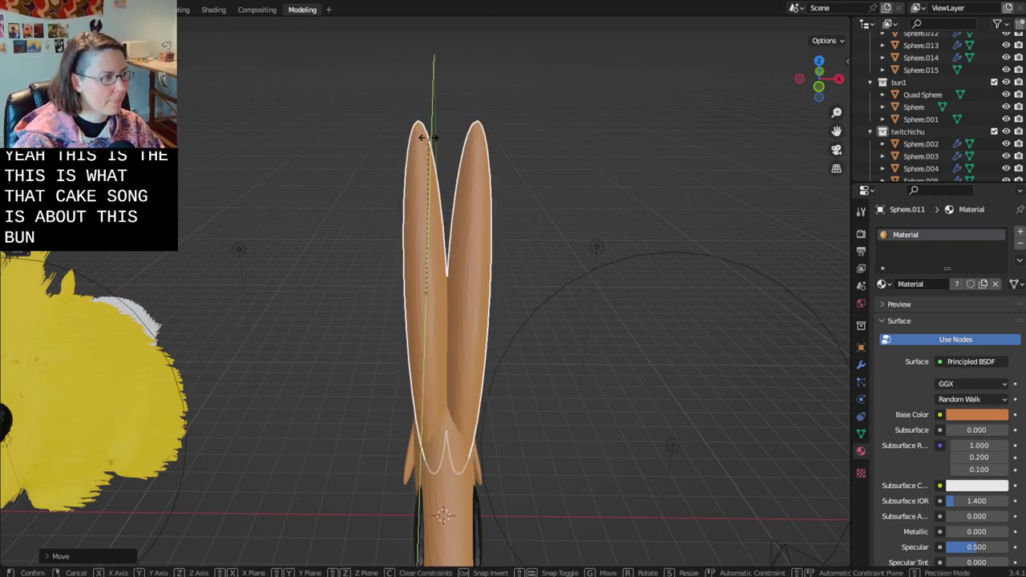
click(427, 143)
key(g)
key(y)
right_click(416, 138)
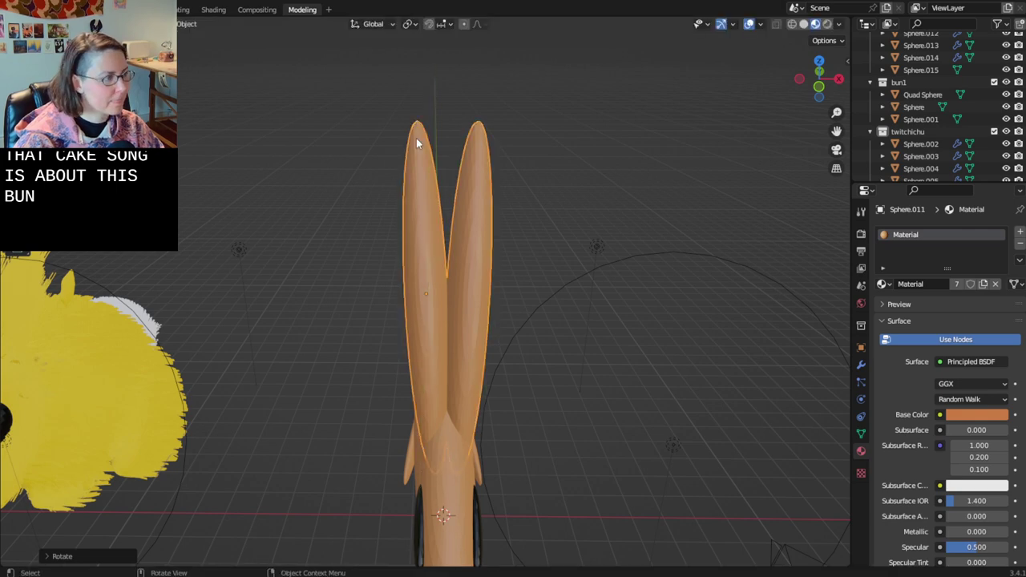
- Move the mirrored ears farther apart along X, and save the file
key(g)
key(x)
click(406, 137)
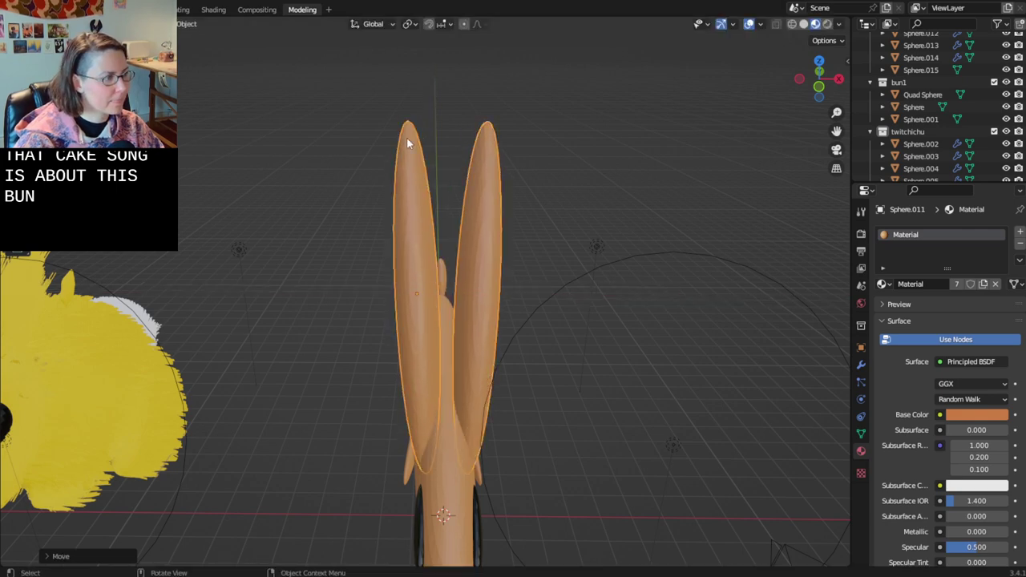
middle_drag(378, 276, 176, 266)
key(ctrl+s)
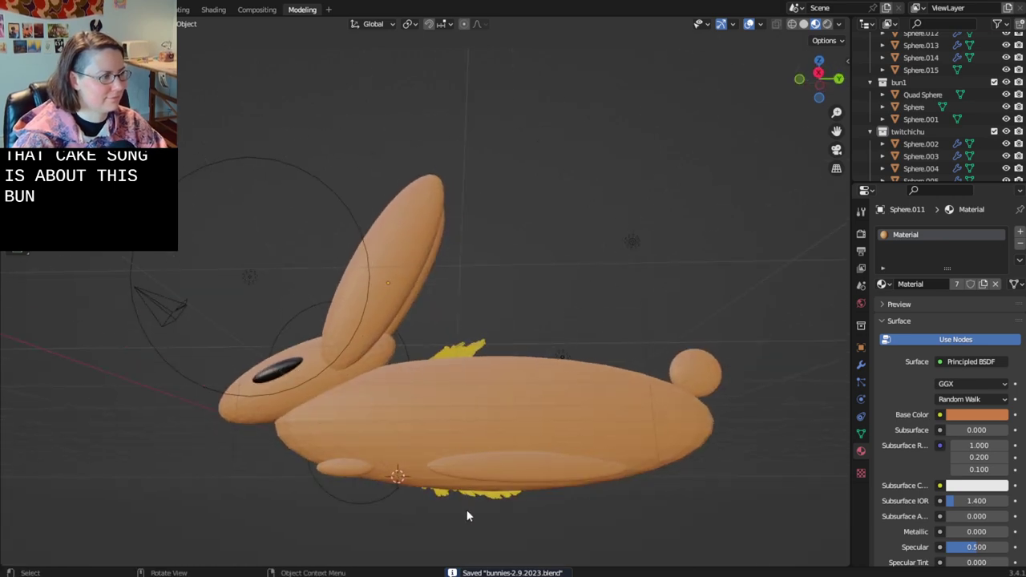
- Open the long bunny's body in Edit Mode, select a vertex in the middle of its belly and enable proportional editing
click(467, 486)
middle_drag(468, 486, 389, 399)
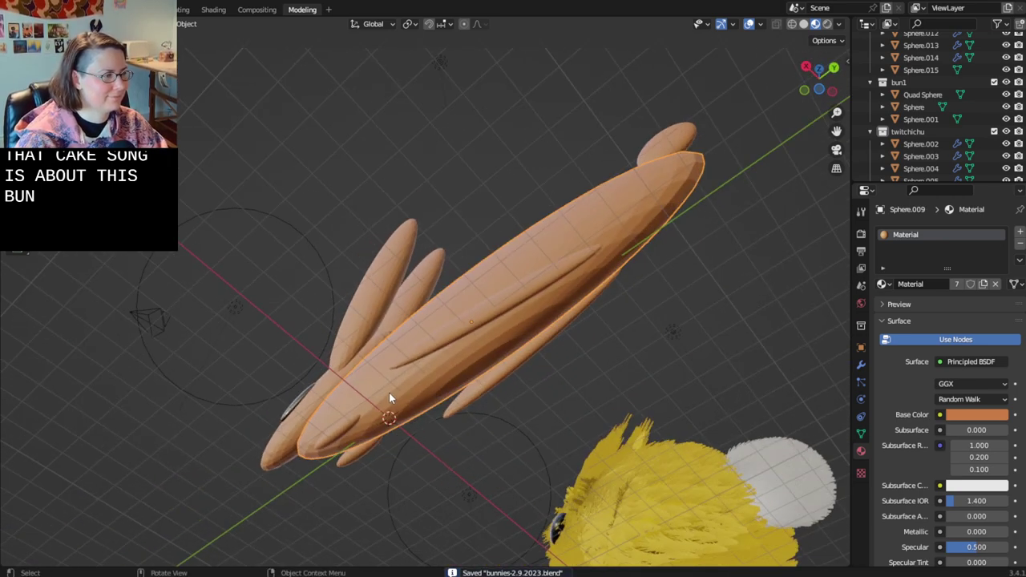
key(Tab)
click(481, 360)
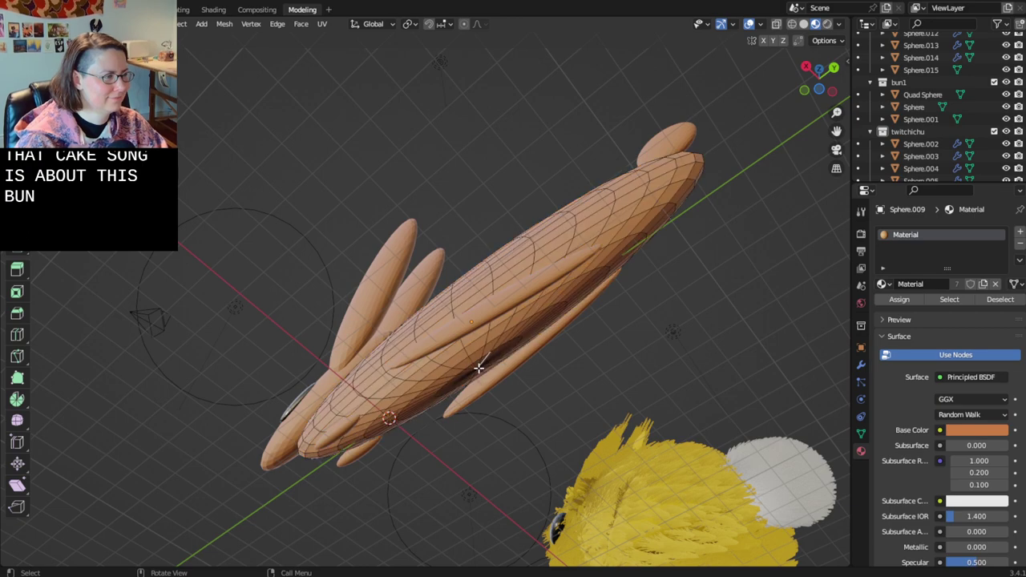
scroll(492, 367, up, 2)
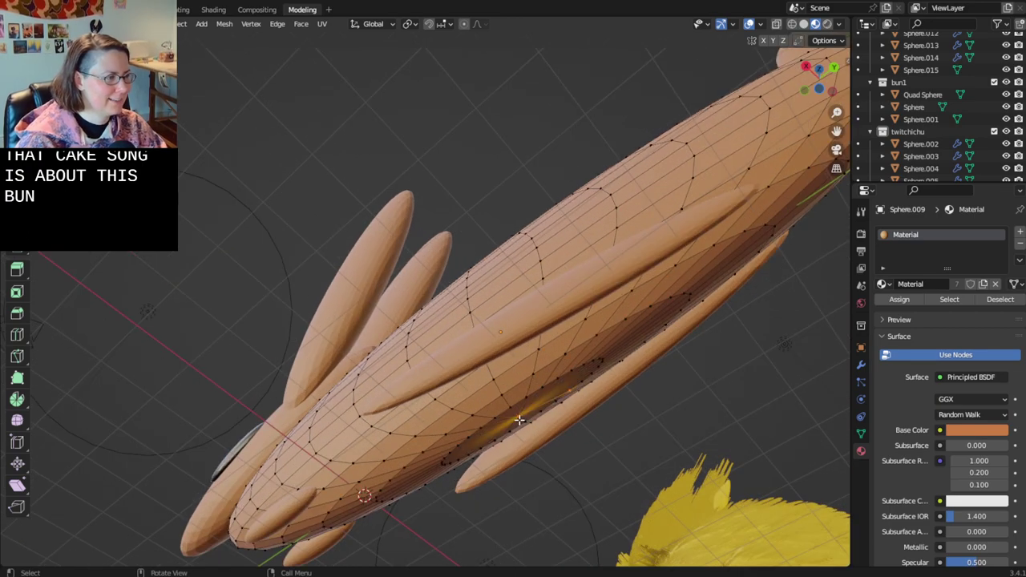
scroll(528, 337, down, 3)
middle_drag(529, 338, 551, 466)
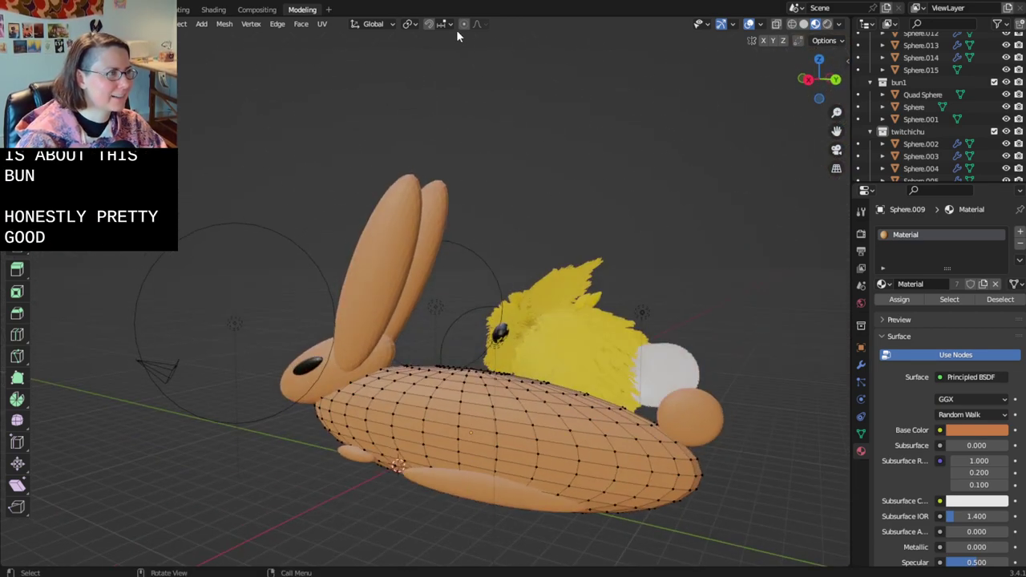
middle_drag(477, 86, 524, 294)
key(g)
key(z)
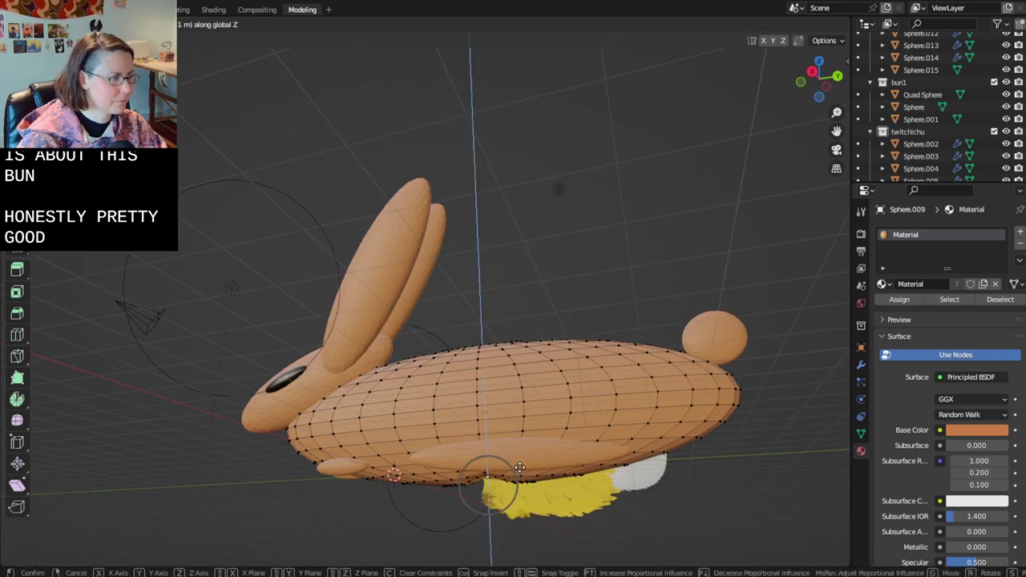
right_click(520, 468)
- Raise the belly vertex along Z with a wide proportional influence to flatten the body's underside, and return to Object Mode
key(g)
key(z)
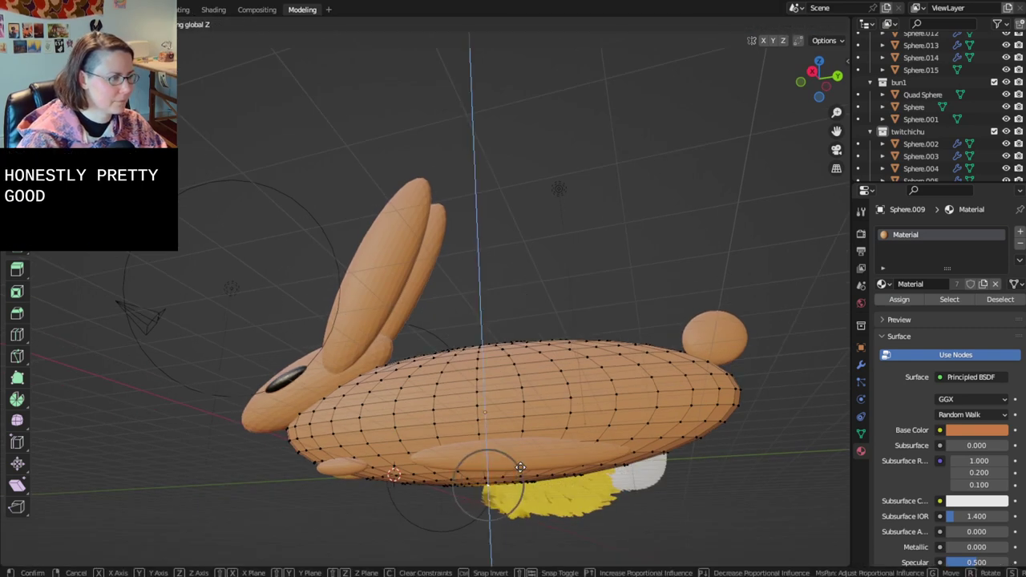
scroll(525, 463, down, 4)
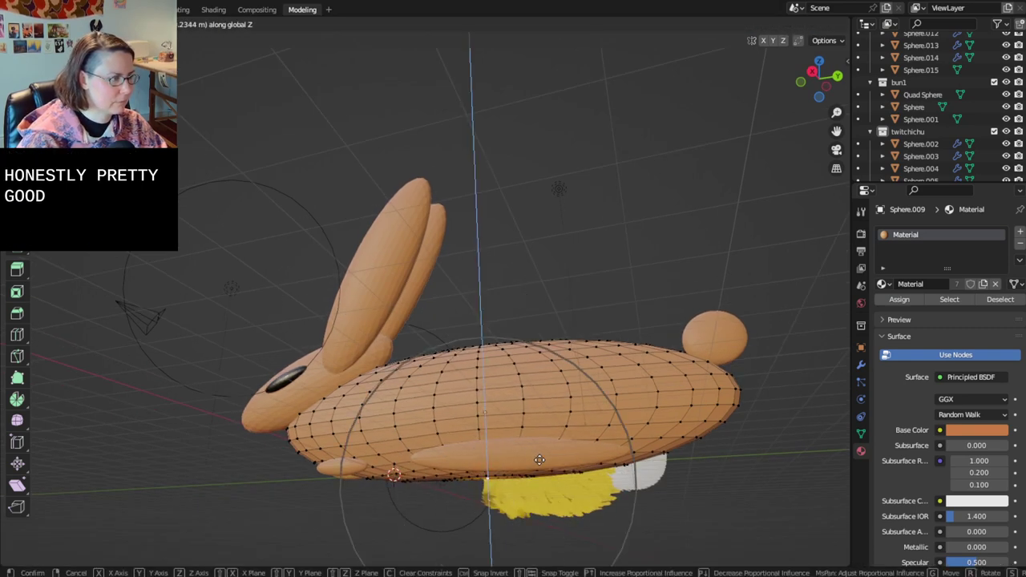
scroll(540, 459, down, 3)
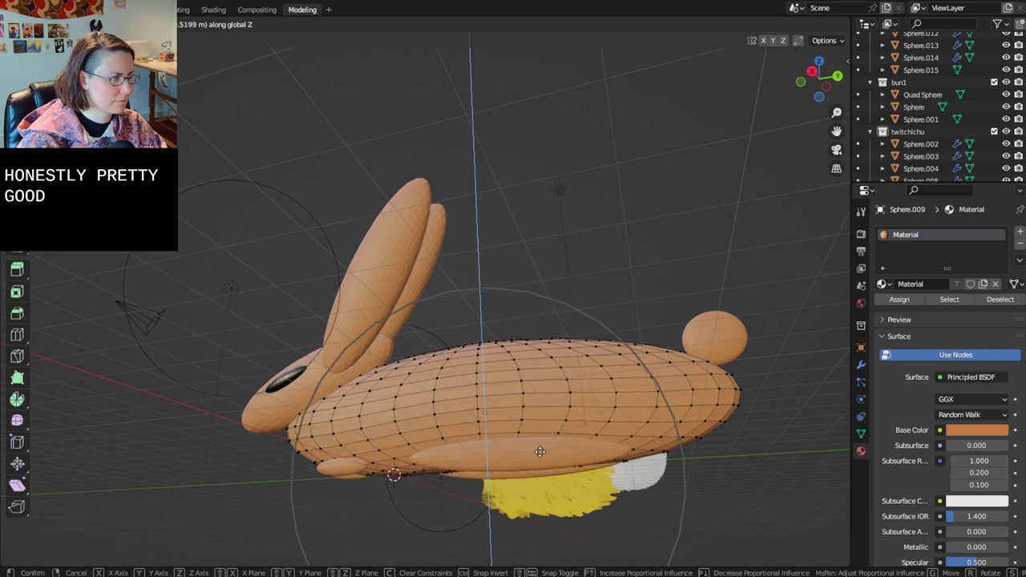
click(540, 456)
middle_drag(540, 456, 531, 477)
key(Tab)
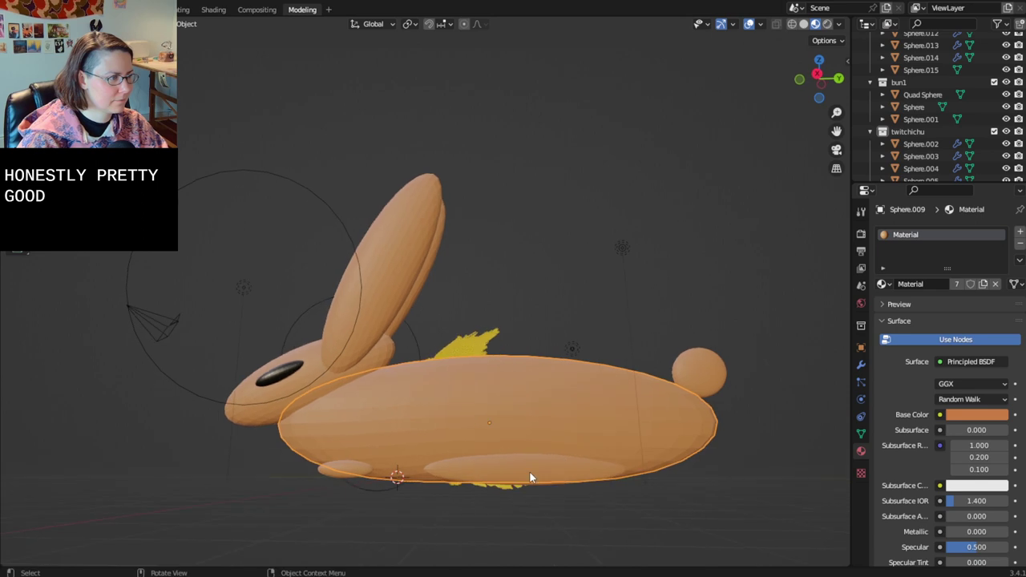
- Lower the long bunny's front feet slightly along Z
click(529, 474)
shift+click(346, 473)
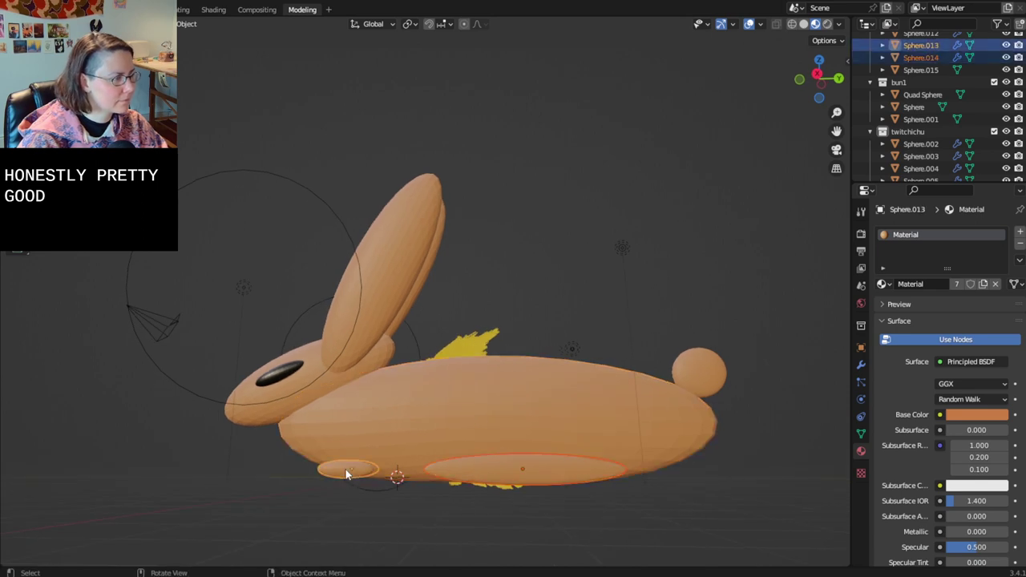
key(g)
key(z)
click(348, 472)
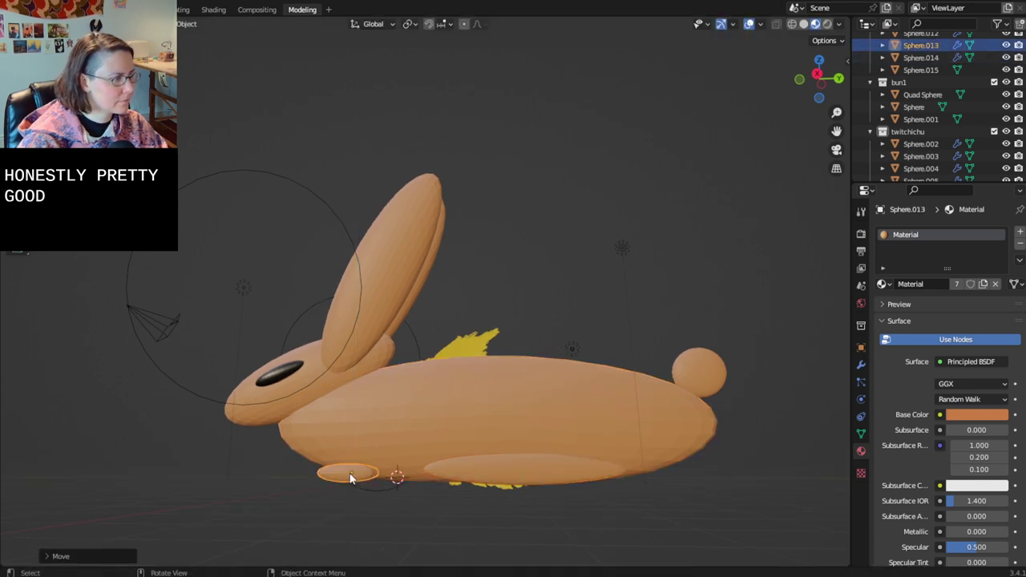
- Add the back foot to the front foot selection and shift both feet slightly along Z
scroll(503, 485, up, 3)
middle_drag(517, 490, 550, 428)
shift+click(571, 404)
key(g)
key(z)
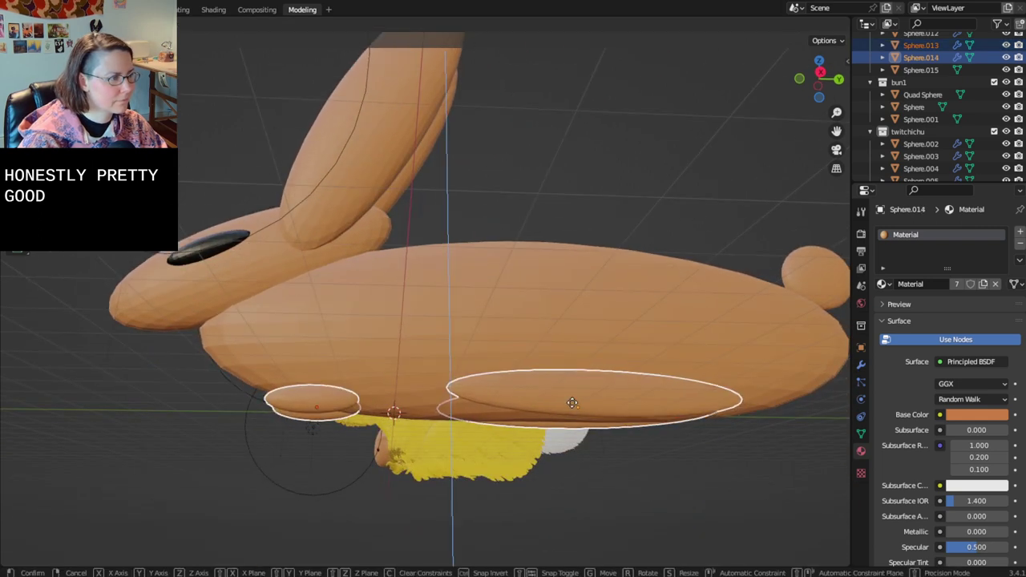
click(571, 403)
- In side view, rotate the back foot slightly so its heel end tilts up along the body
click(822, 74)
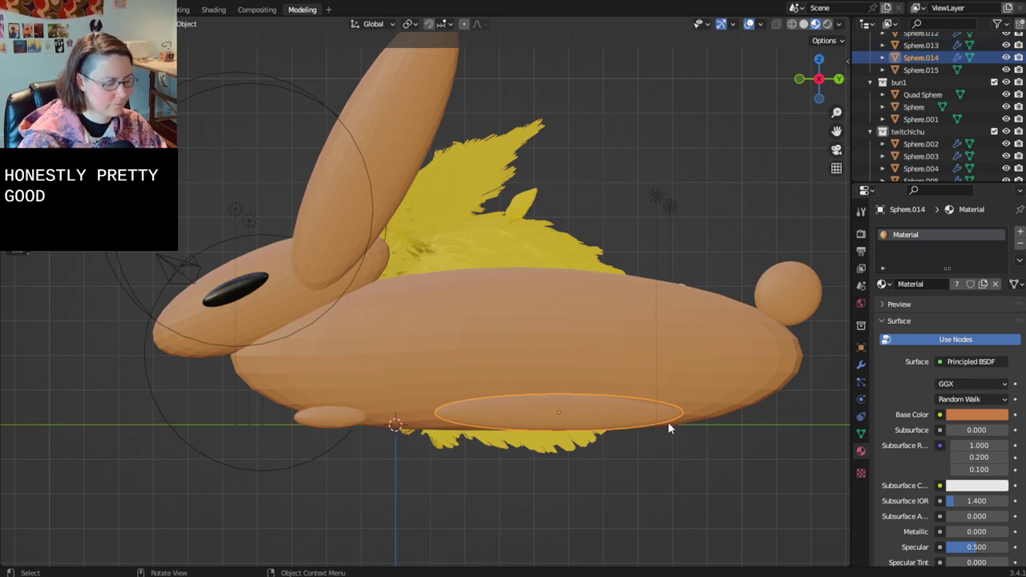
key(g)
key(y)
click(717, 410)
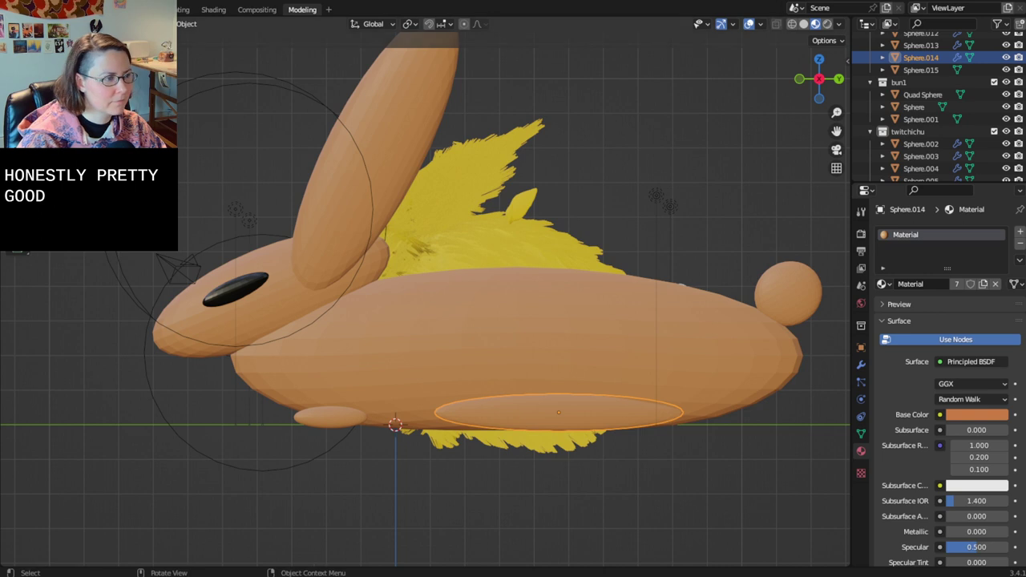
click(658, 425)
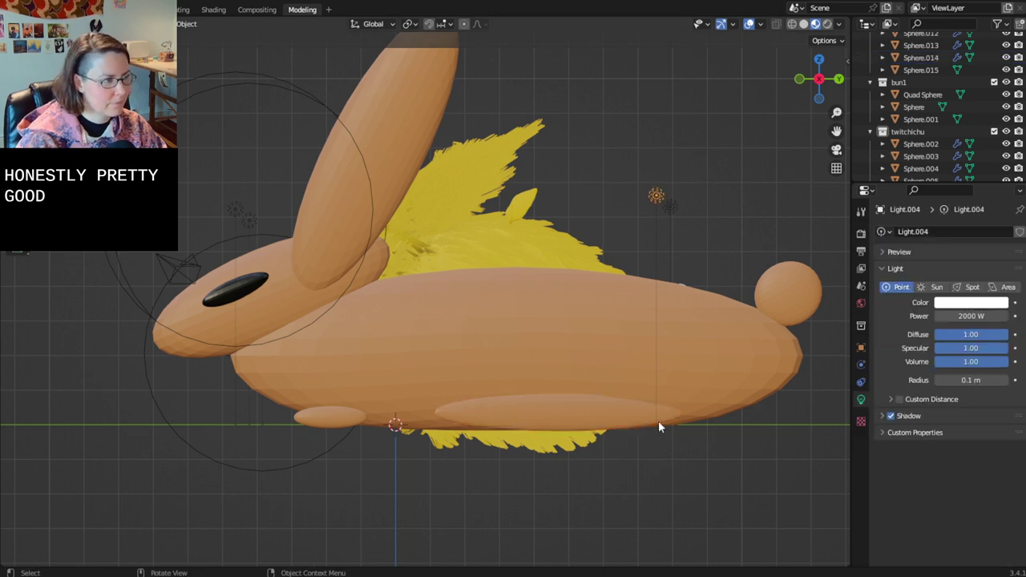
click(649, 423)
key(g)
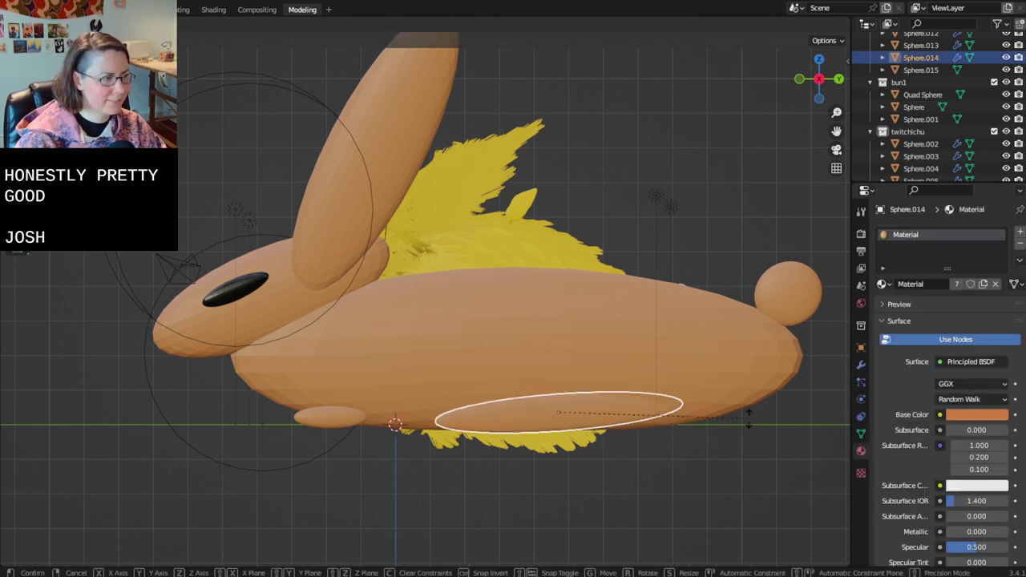
click(747, 419)
- Open the back foot in Edit Mode, select vertices under its heel and try moving them along Z
scroll(747, 418, up, 5)
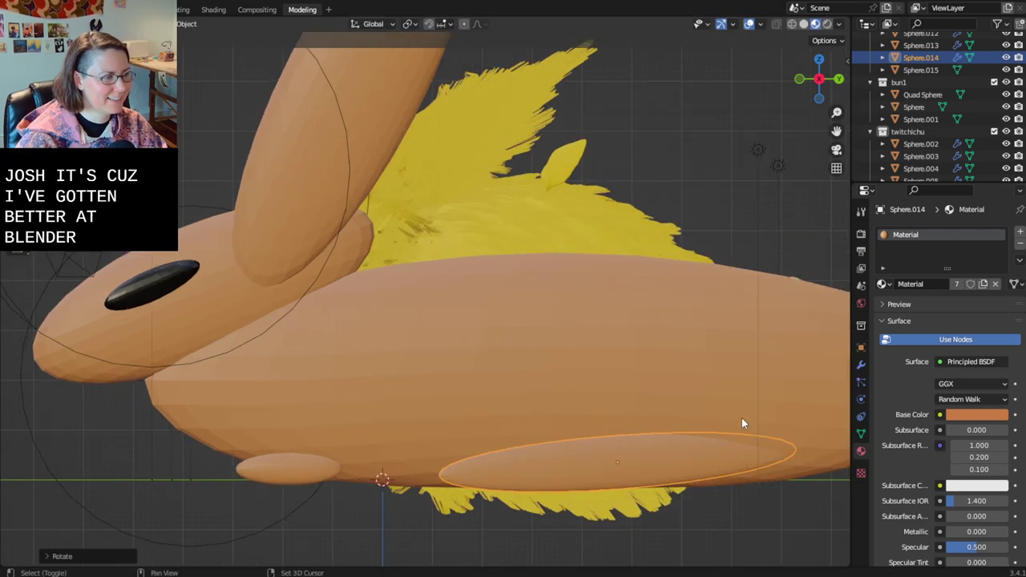
shift+middle_drag(633, 388, 609, 382)
key(Tab)
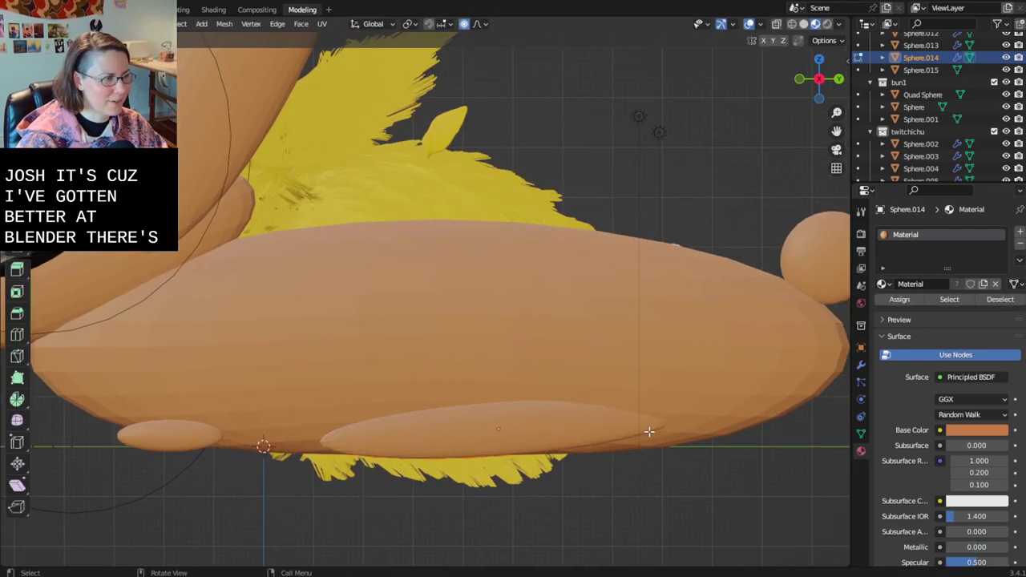
middle_drag(649, 430, 650, 407)
key(Tab)
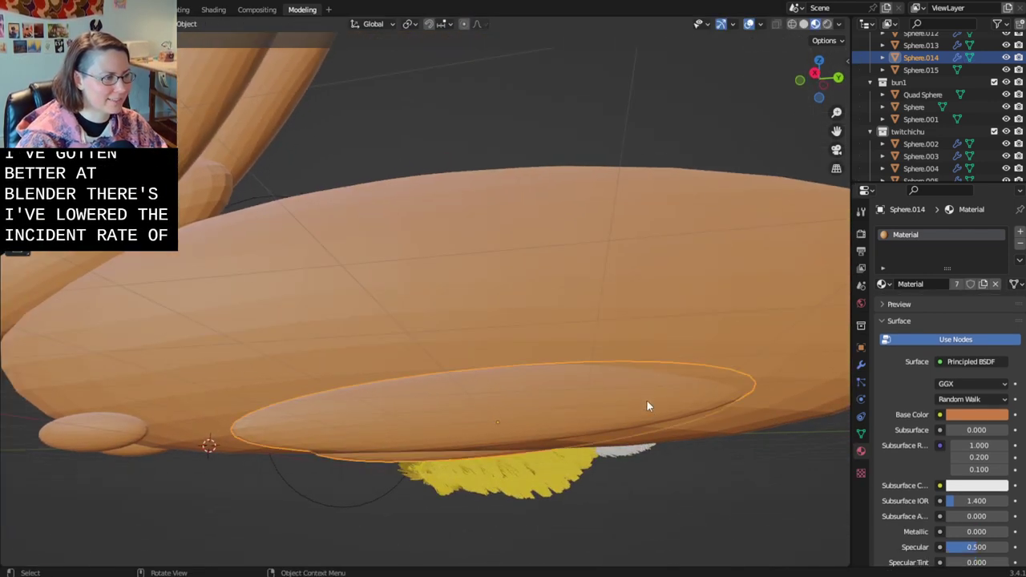
key(Tab)
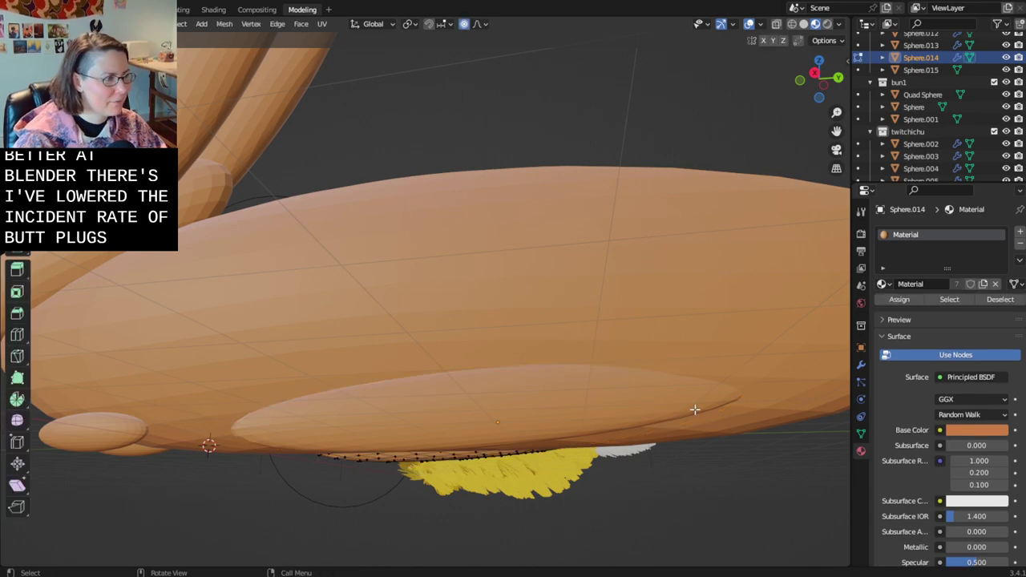
middle_drag(684, 407, 313, 422)
key(g)
key(z)
right_click(244, 432)
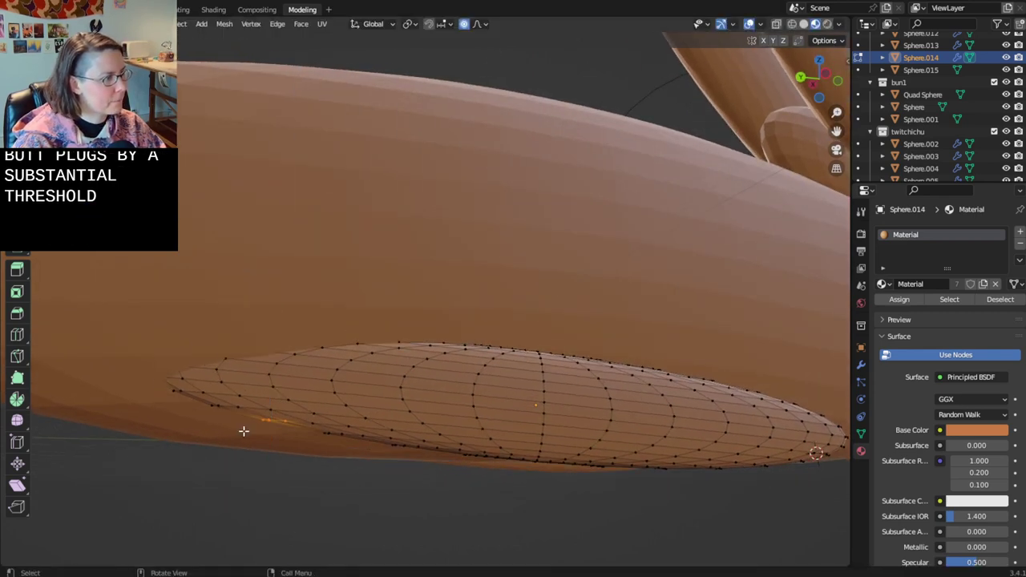
- Lower the selected heel vertices along Z by about 0.11 m with a reduced proportional influence
scroll(246, 431, down, 5)
key(g)
key(z)
scroll(250, 432, up, 11)
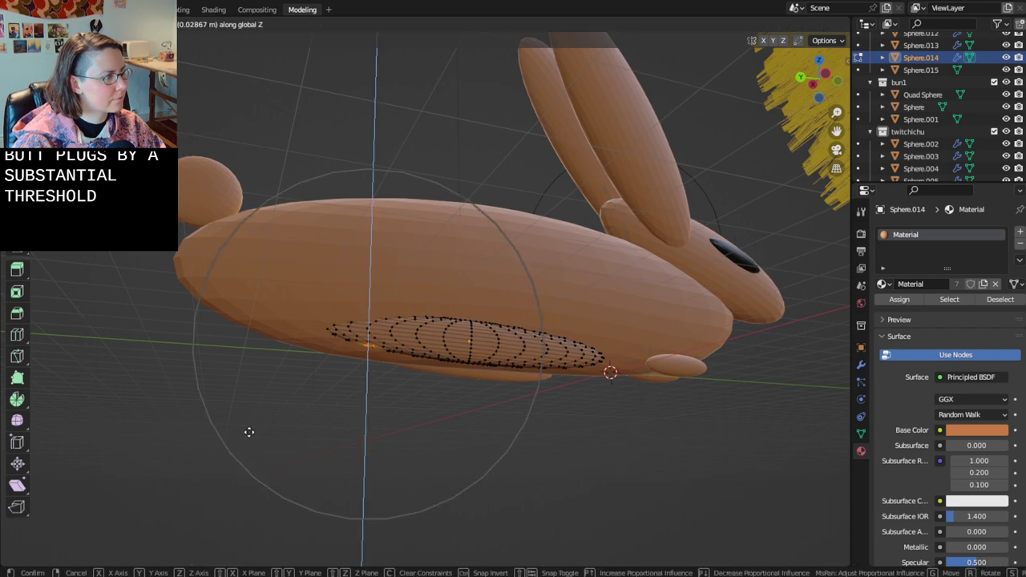
scroll(250, 437, up, 3)
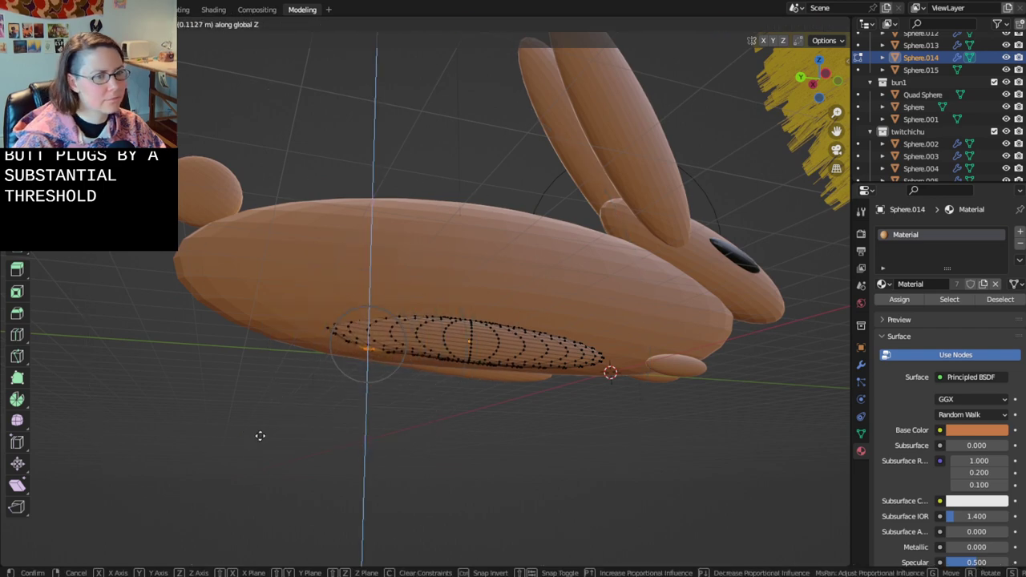
click(260, 435)
- Pull the back foot's lower heel vertices about 0.3 m rearward in Y and 0.12 m down, using a wider proportional influence
scroll(341, 403, up, 4)
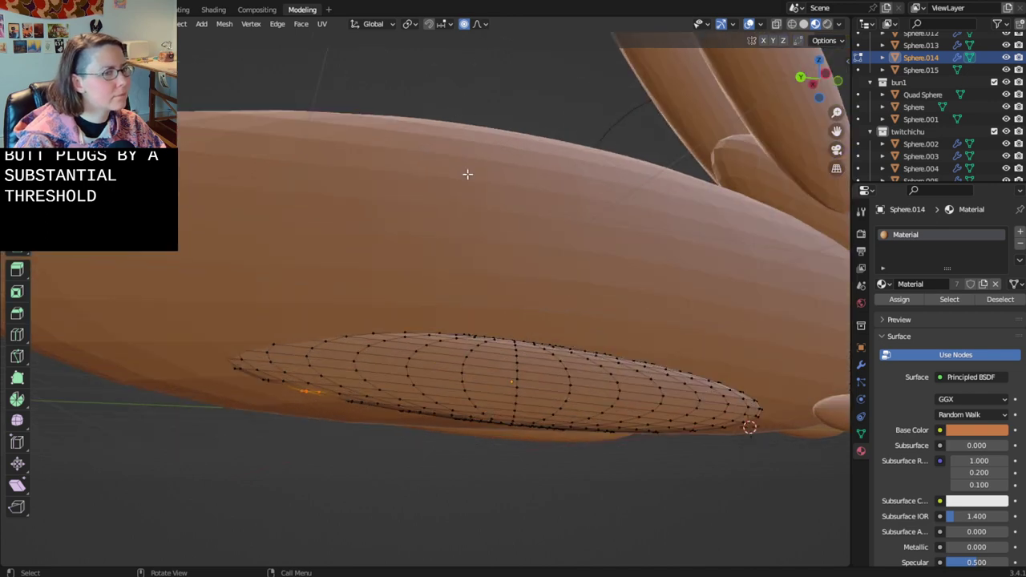
middle_drag(442, 362, 378, 366)
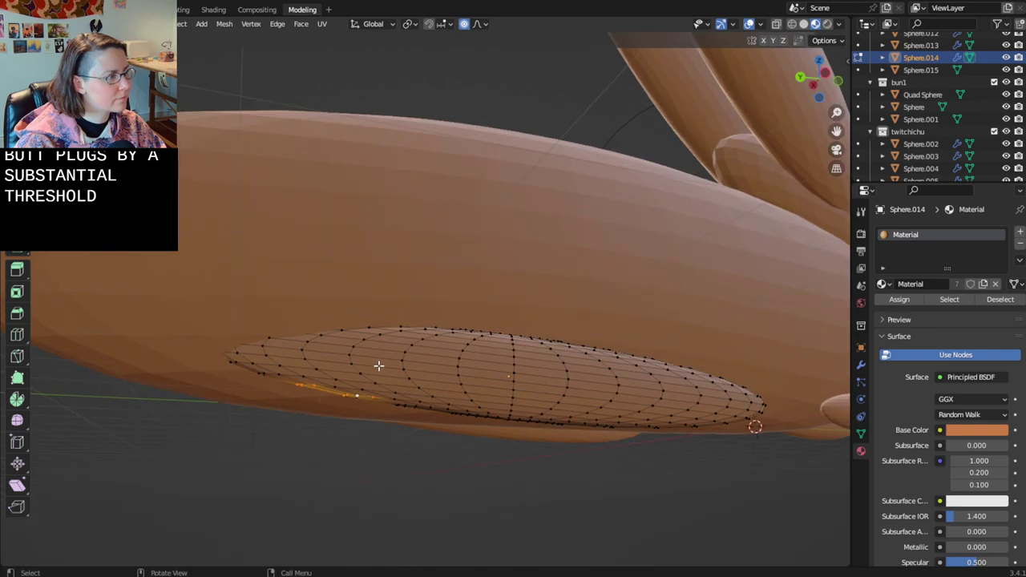
key(g)
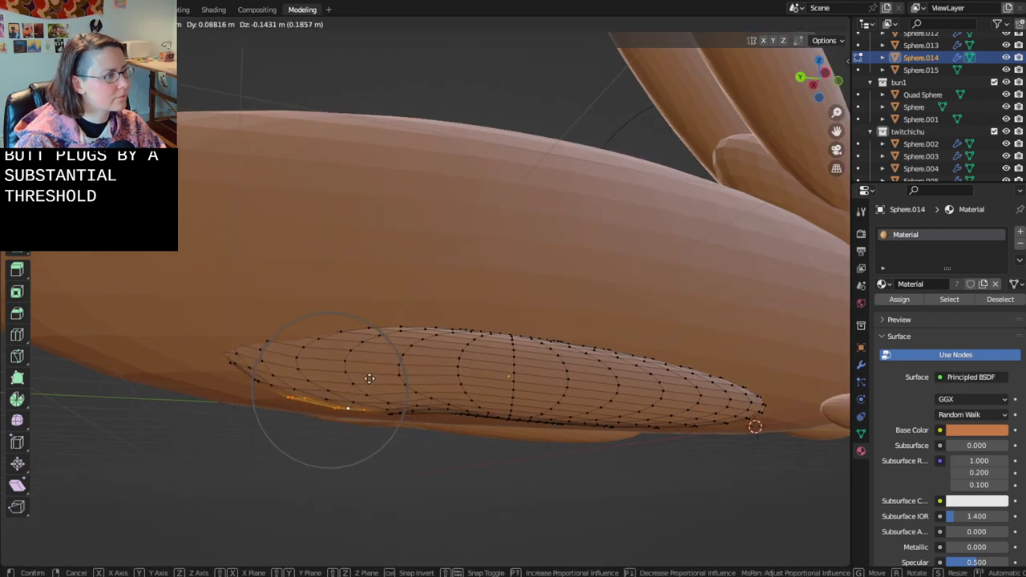
scroll(369, 379, down, 3)
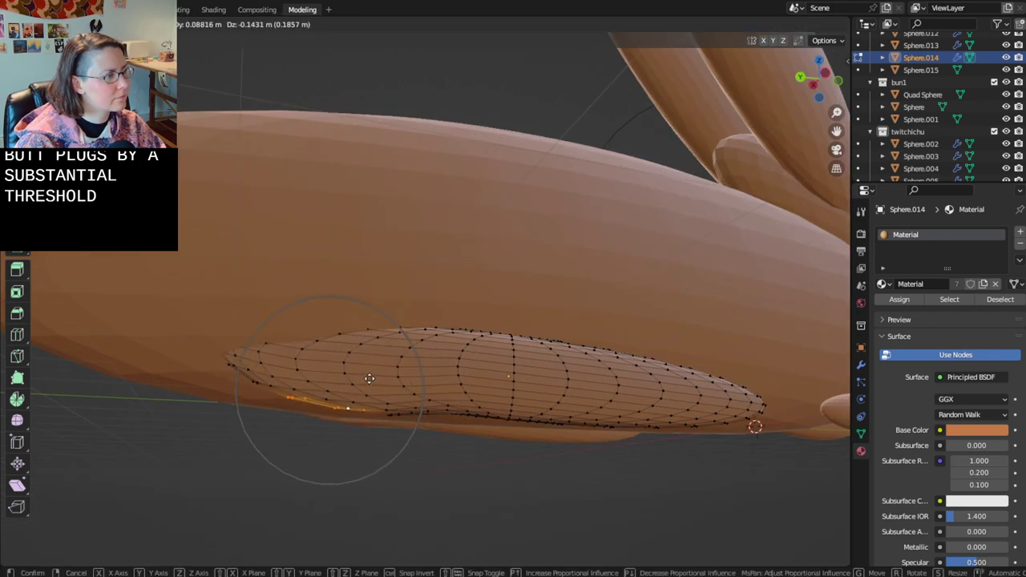
scroll(368, 379, down, 2)
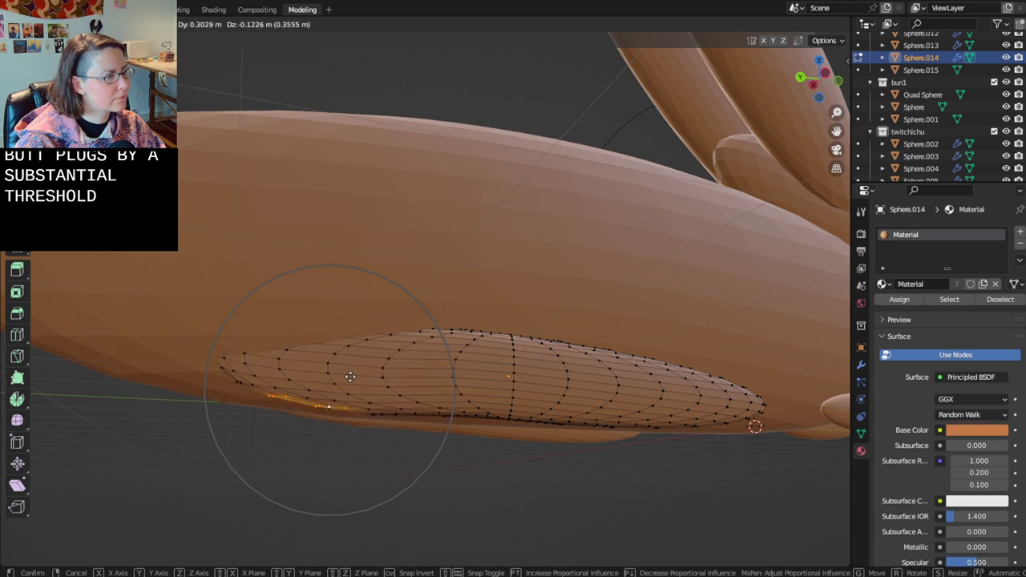
click(354, 378)
scroll(408, 406, down, 1)
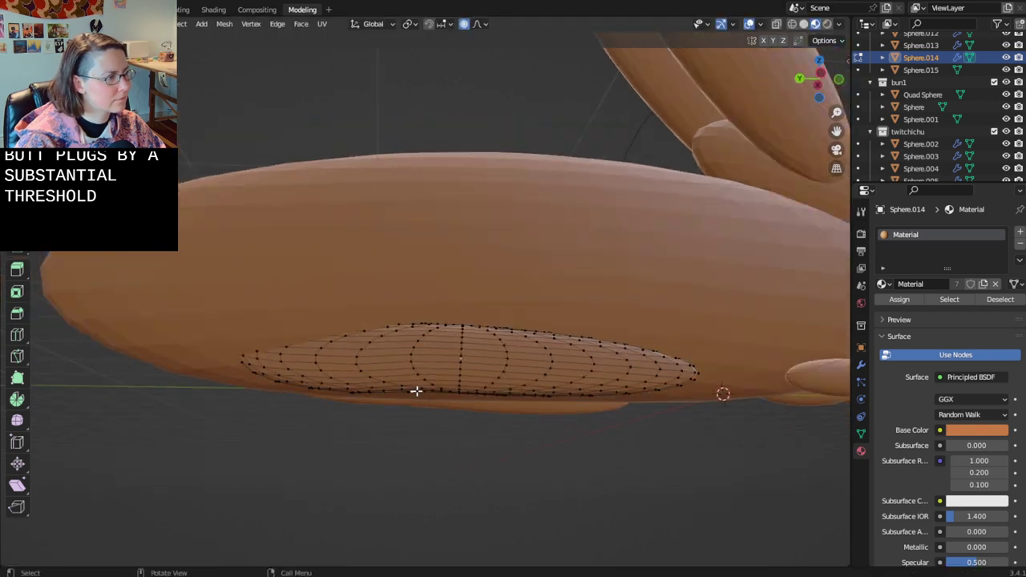
- Pull the back foot's mid-underside vertices about 0.16 m down, and those behind them about 0.11 m rearward and 0.09 m down
middle_drag(418, 393, 436, 401)
key(g)
key(z)
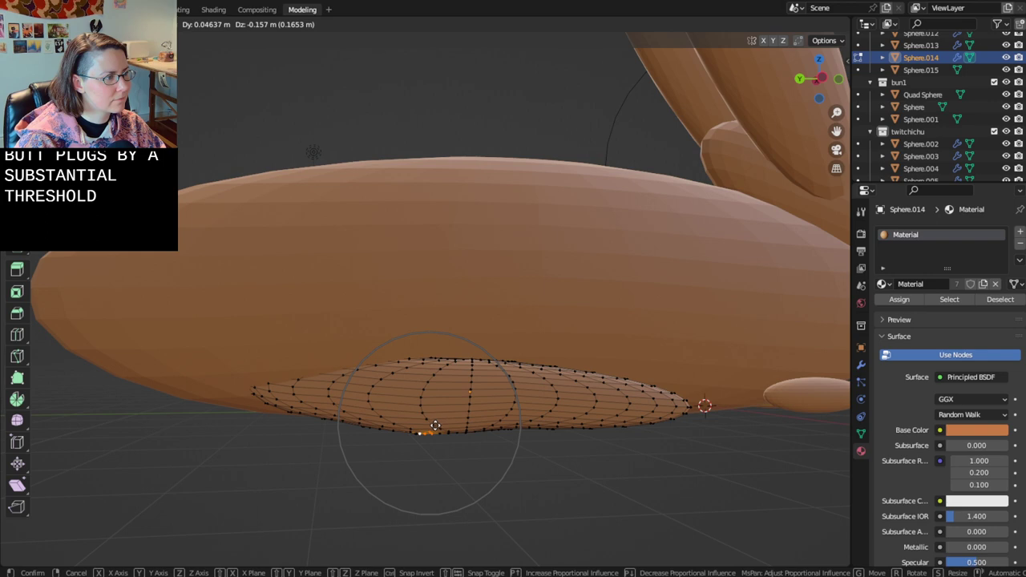
click(434, 426)
middle_drag(359, 426, 348, 384)
key(g)
key(shift+x)
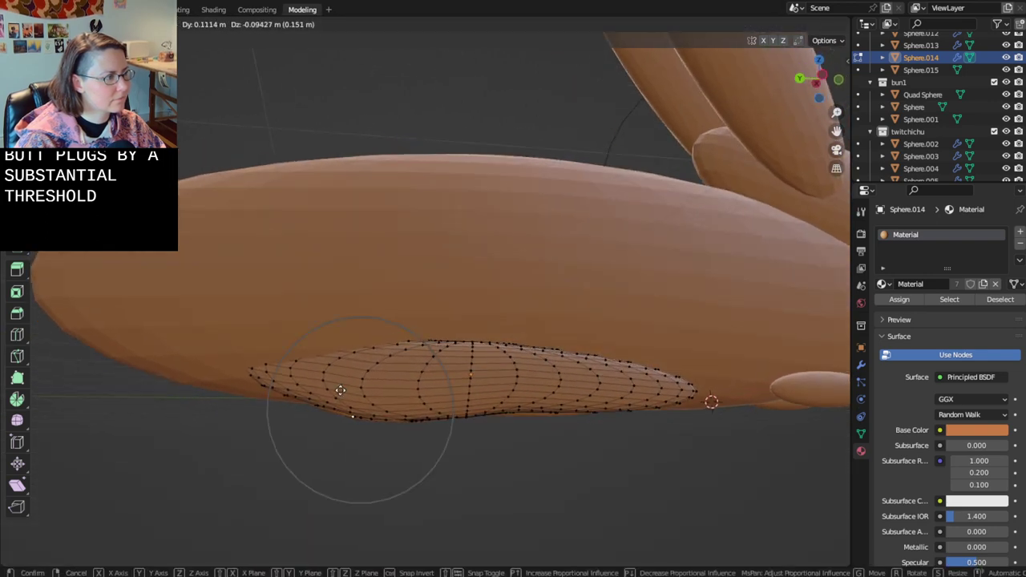
click(340, 390)
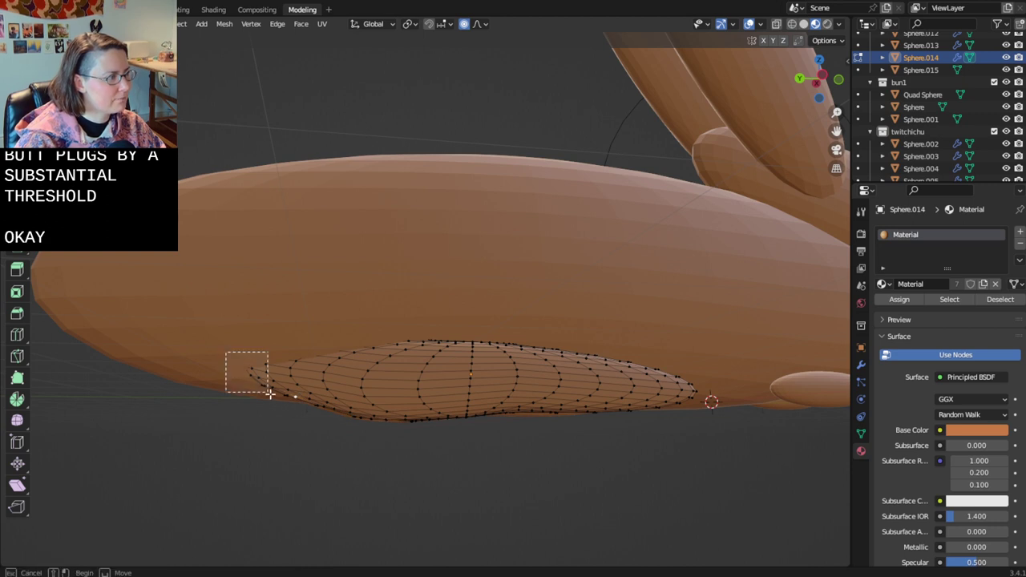
- Select the tip of the back foot's heel and move it forward along Y by about 0.2 m to round it
drag(270, 394, 268, 393)
key(g)
key(y)
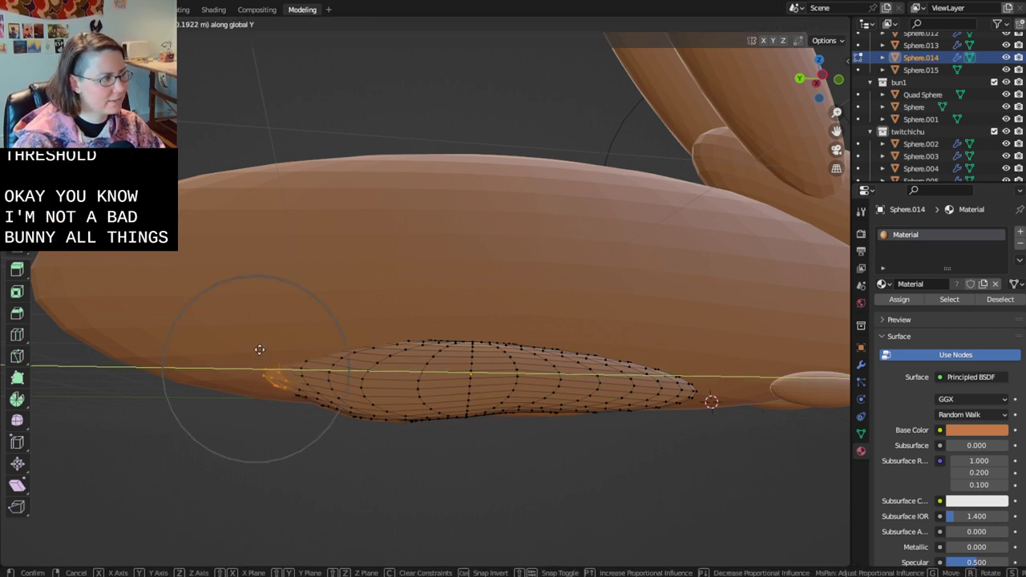
click(267, 350)
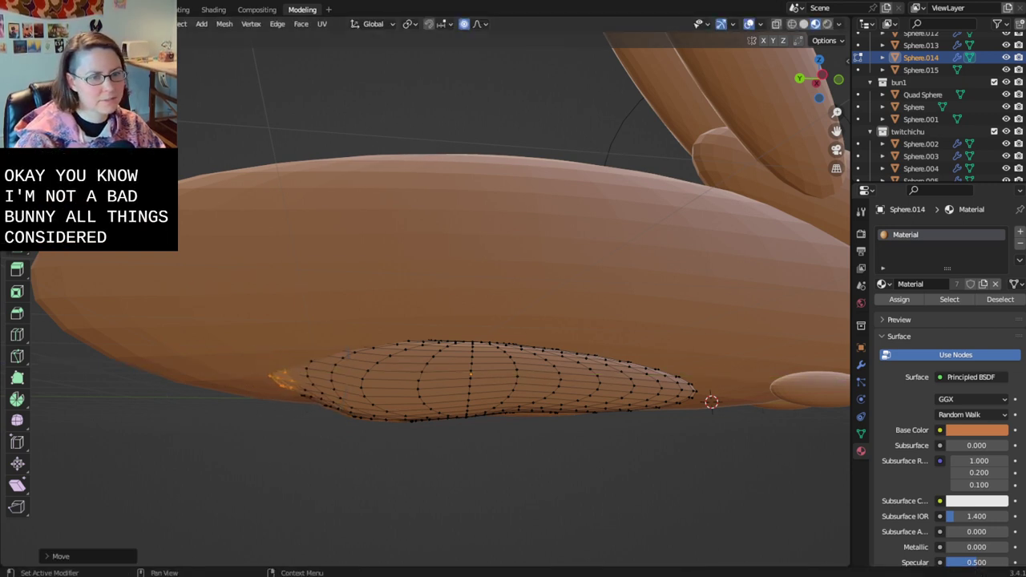
- Check the reshaped back foot from several angles, return to Object Mode and save the file
key(Tab)
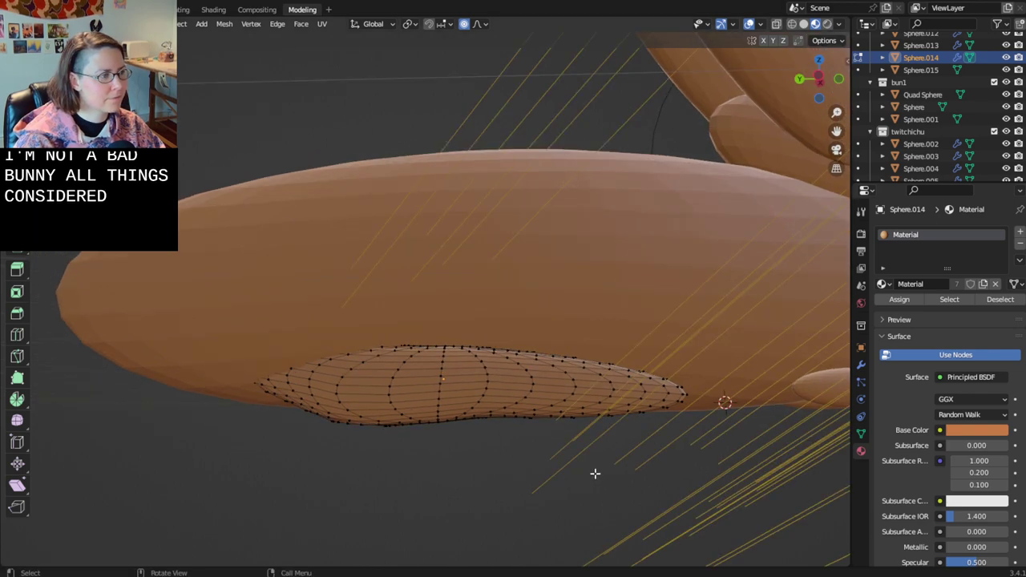
scroll(597, 471, down, 4)
middle_drag(598, 471, 625, 488)
scroll(685, 505, up, 4)
key(Tab)
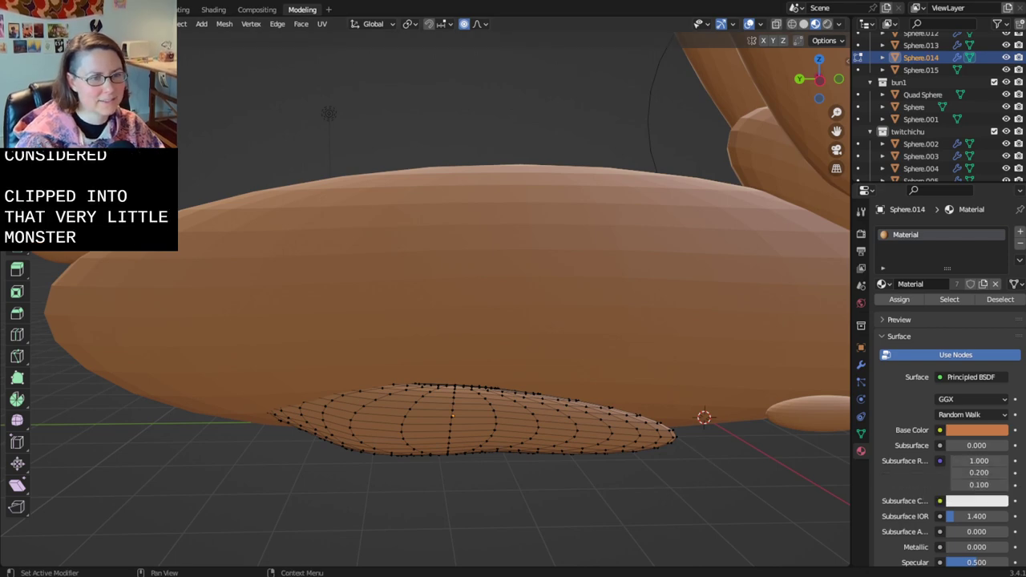
key(Tab)
key(ctrl+s)
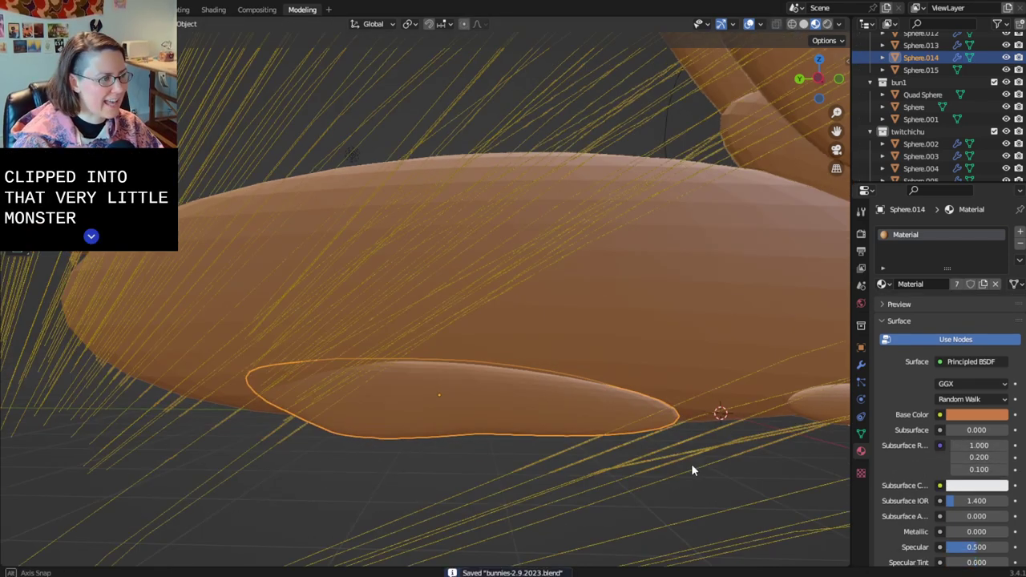
- Select the front foot alone, open it in Edit Mode and select the vertices at its rear end
scroll(686, 467, down, 3)
middle_drag(685, 467, 626, 486)
scroll(626, 486, up, 2)
key(a)
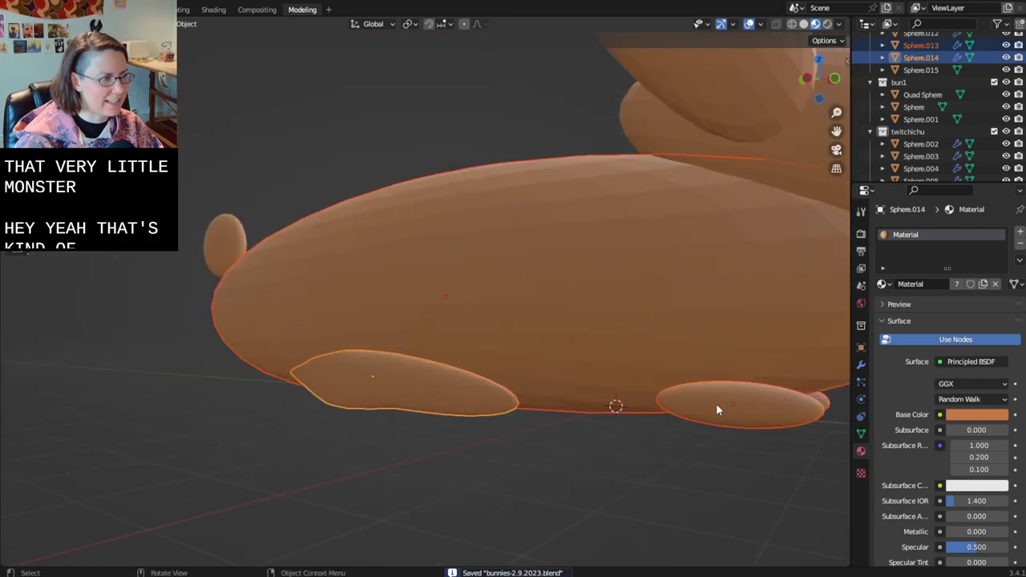
click(719, 404)
middle_drag(747, 407, 556, 379)
scroll(714, 398, up, 3)
scroll(524, 375, up, 2)
key(Tab)
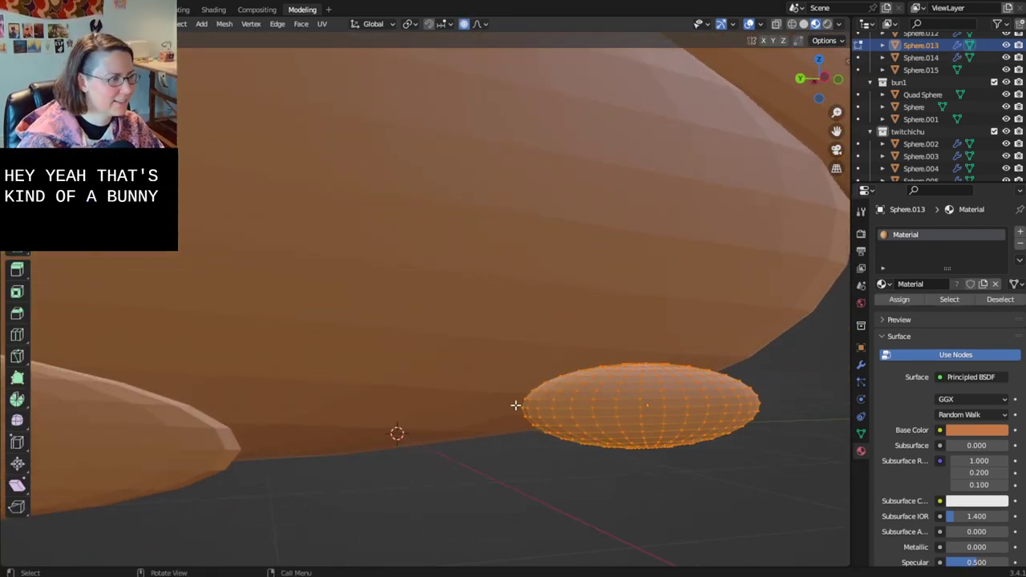
drag(575, 444, 574, 443)
middle_drag(527, 442, 515, 442)
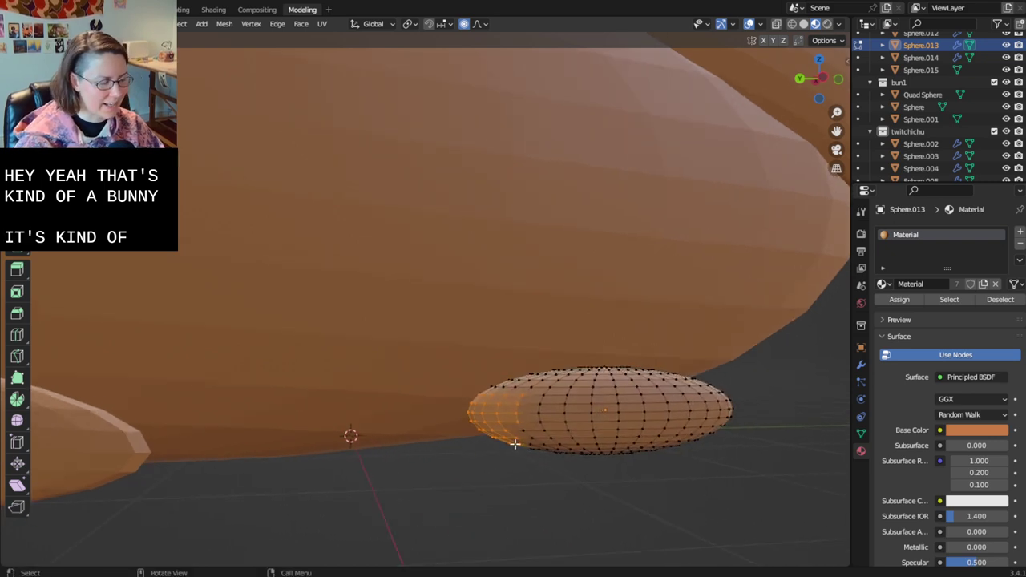
- Pull the front foot's rear vertices rearward in the YZ plane with a smaller proportional influence to lengthen the foot
key(g)
key(shift+x)
scroll(507, 448, up, 4)
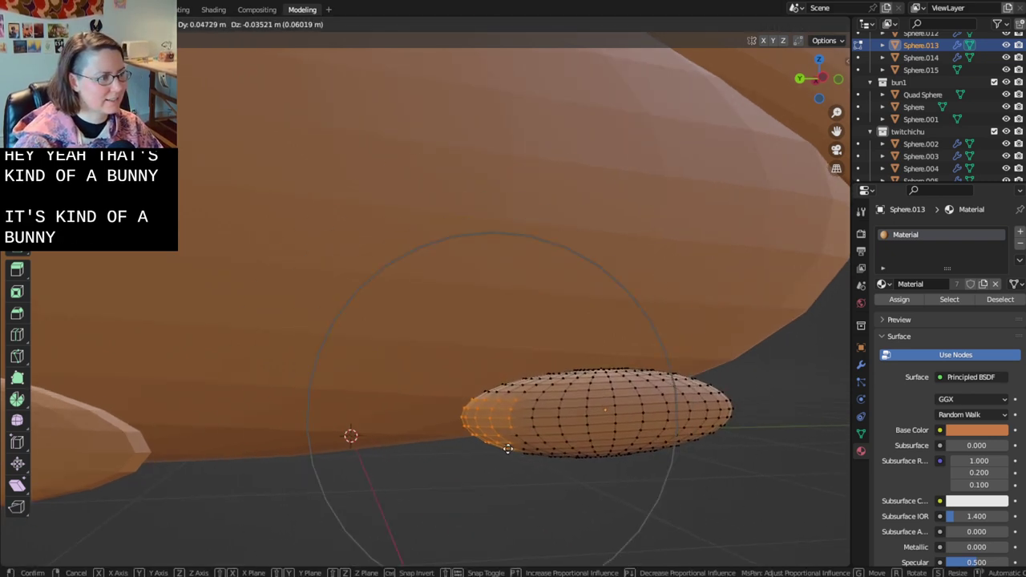
click(487, 444)
- Select only the rear tip of the front foot and move it slightly forward to blunt the heel
middle_drag(497, 437, 486, 433)
key(alt+a)
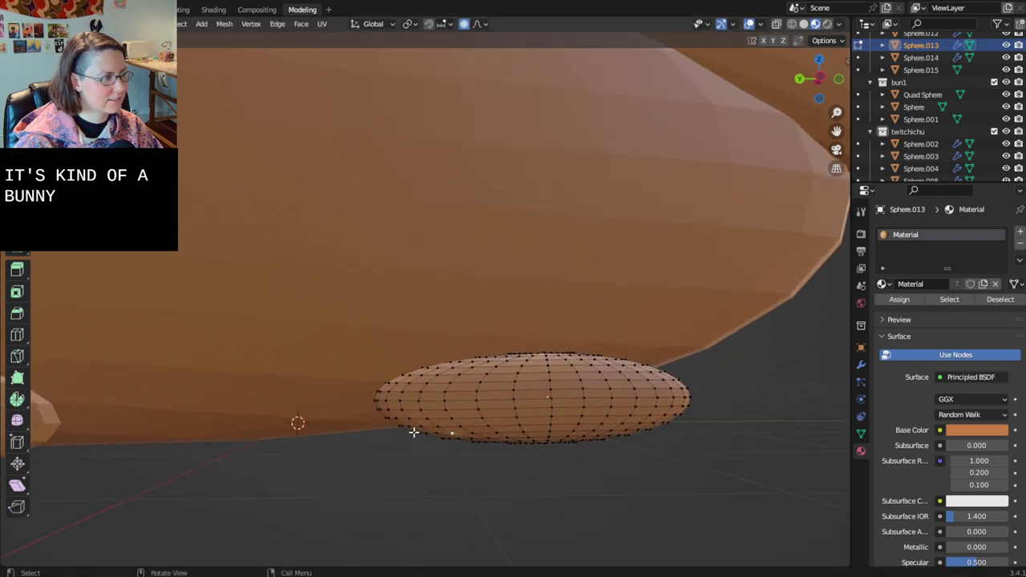
drag(359, 376, 403, 439)
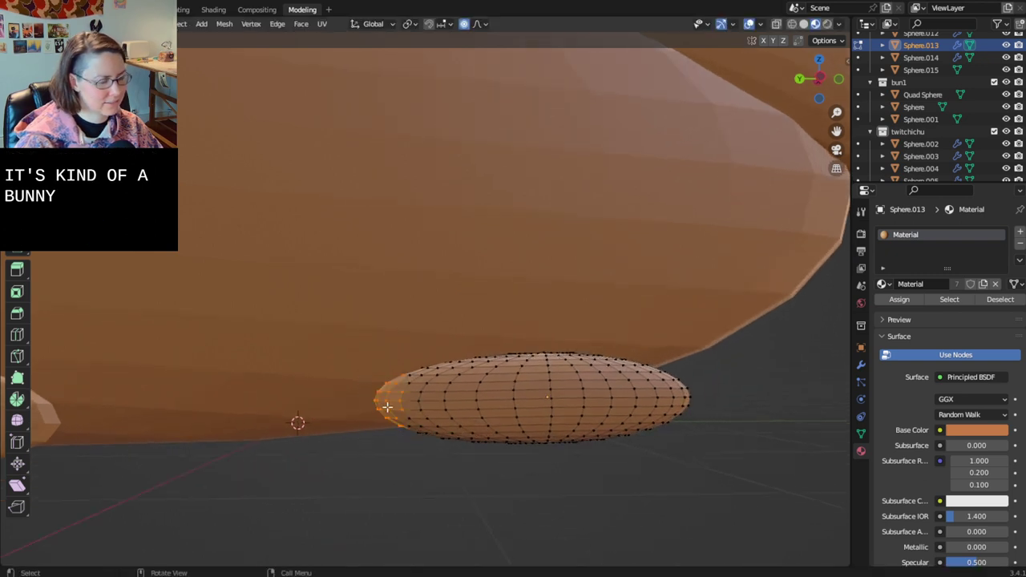
key(g)
click(386, 400)
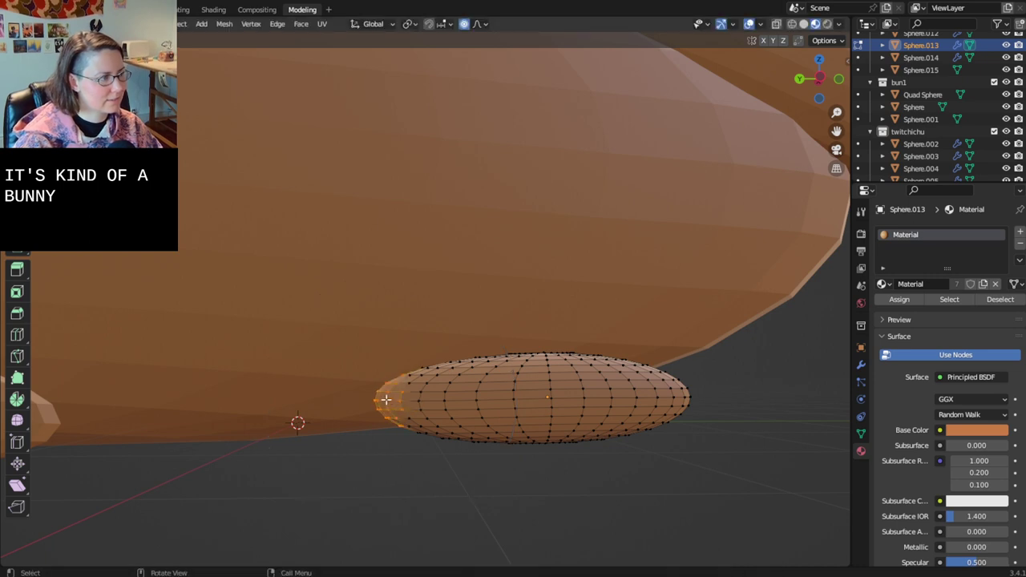
key(g)
click(398, 399)
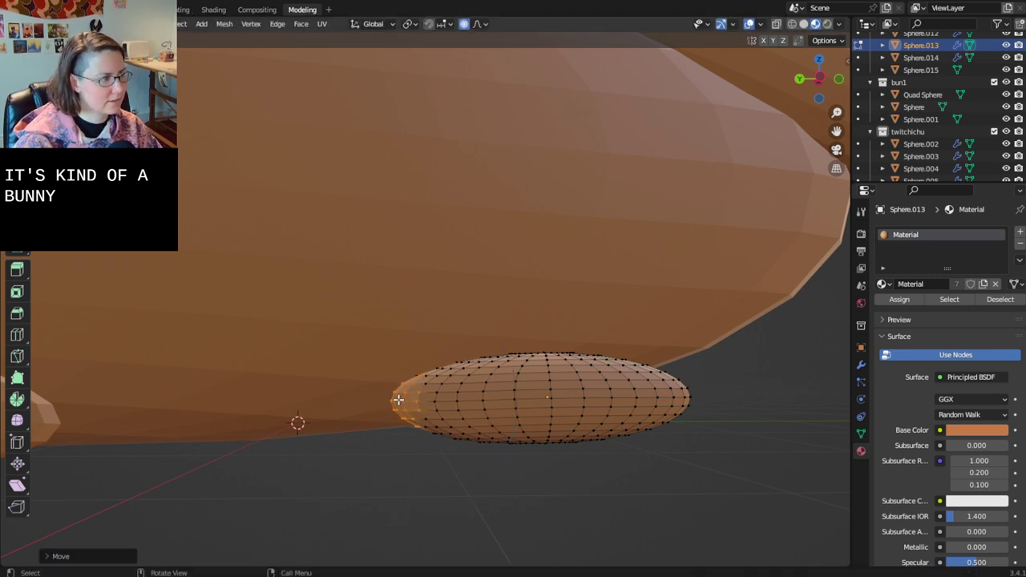
- Select the lower rear vertex of the front foot and pull it slightly rearward and down to fill out the heel
click(436, 437)
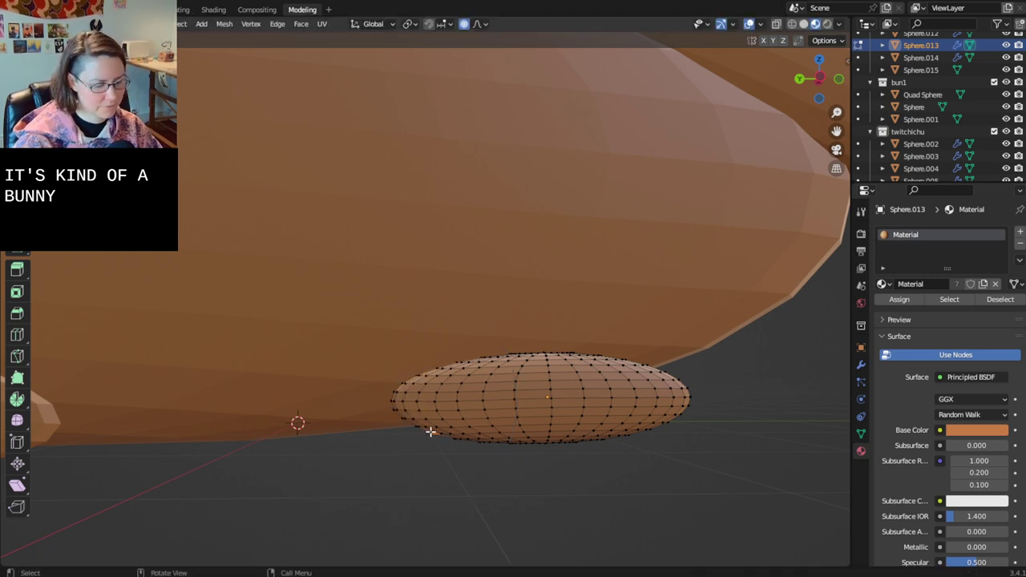
key(g)
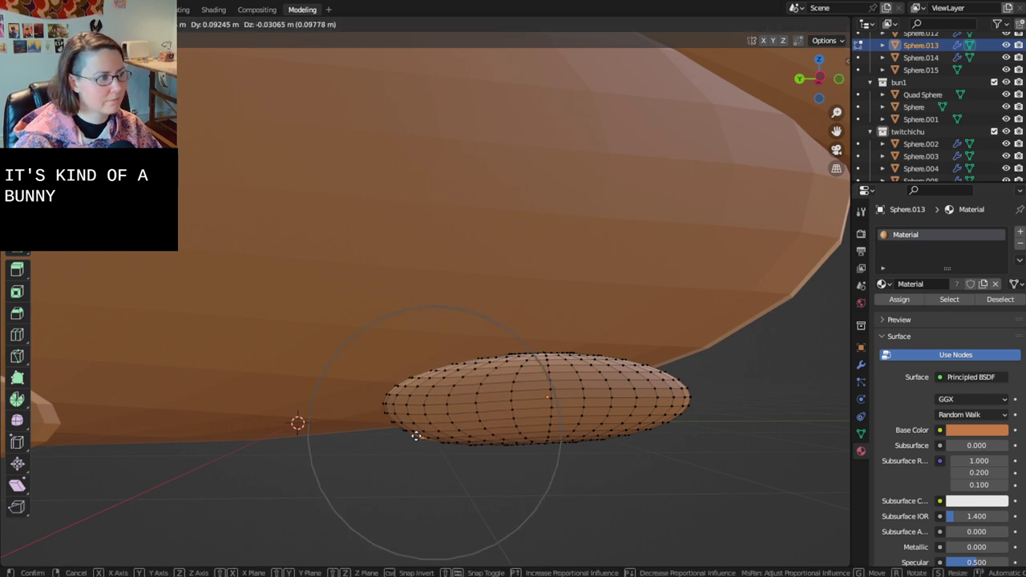
click(418, 435)
mouse_move(418, 434)
middle_down()
mouse_move(423, 428)
mouse_move(430, 446)
middle_up()
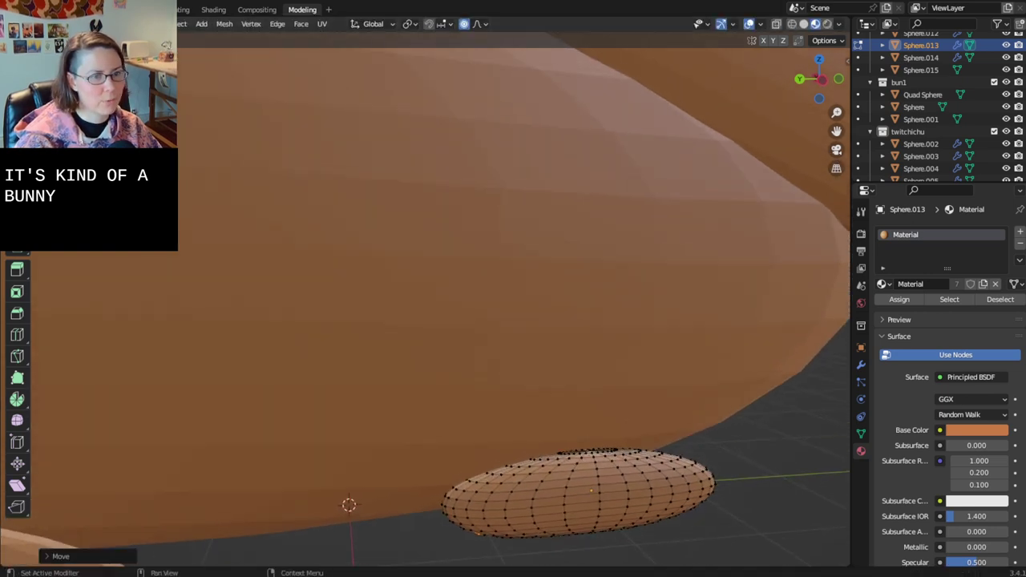
- Select the upper rear vertices of the front foot and move them slightly along the Z axis to reshape the heel's top
drag(447, 452, 517, 484)
key(g)
key(y)
key(z)
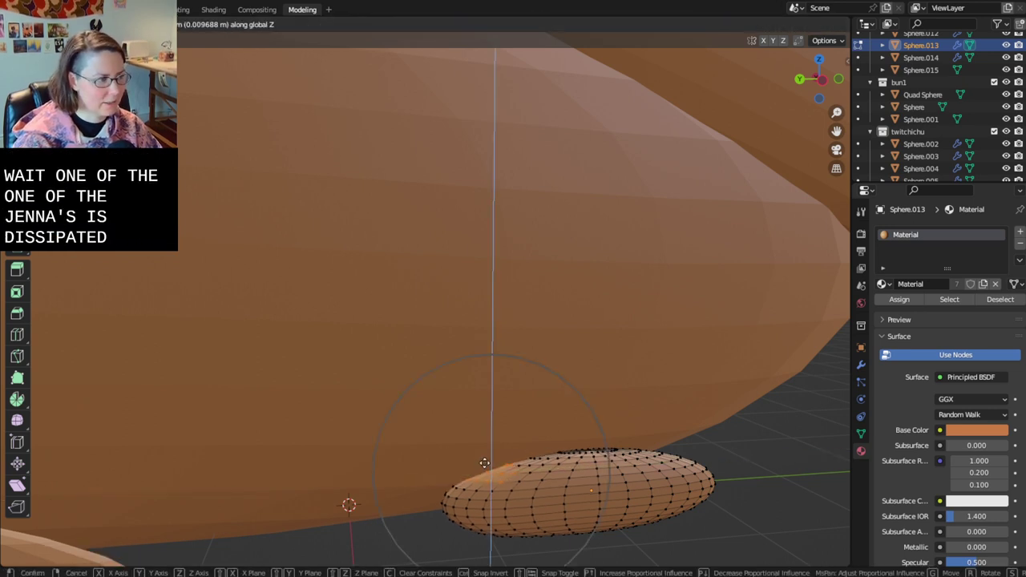
click(454, 452)
middle_drag(454, 451, 432, 433)
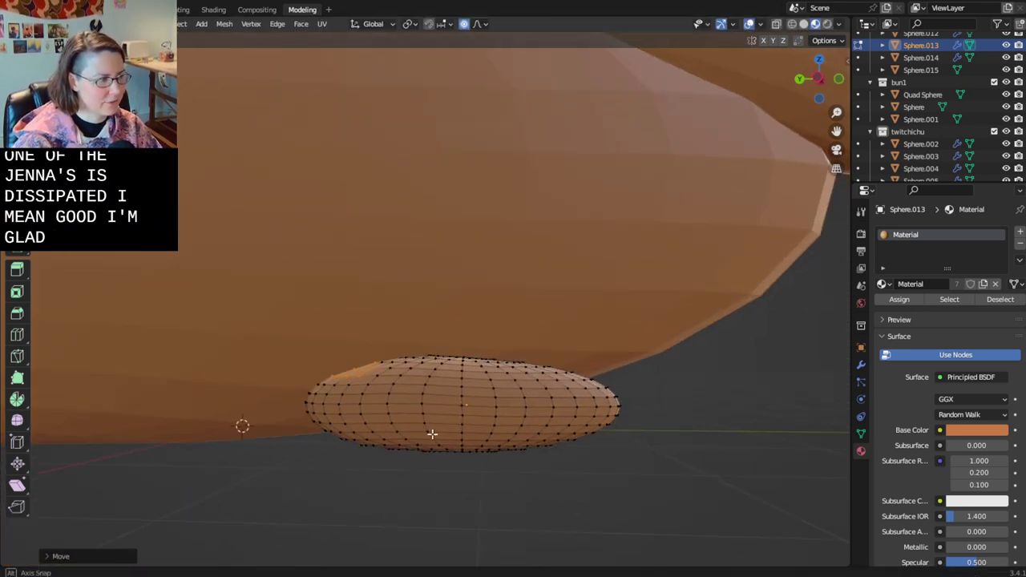
- Pull the top front of the front foot down into a low toe and raise the toe's underside slightly
middle_drag(563, 409, 614, 387)
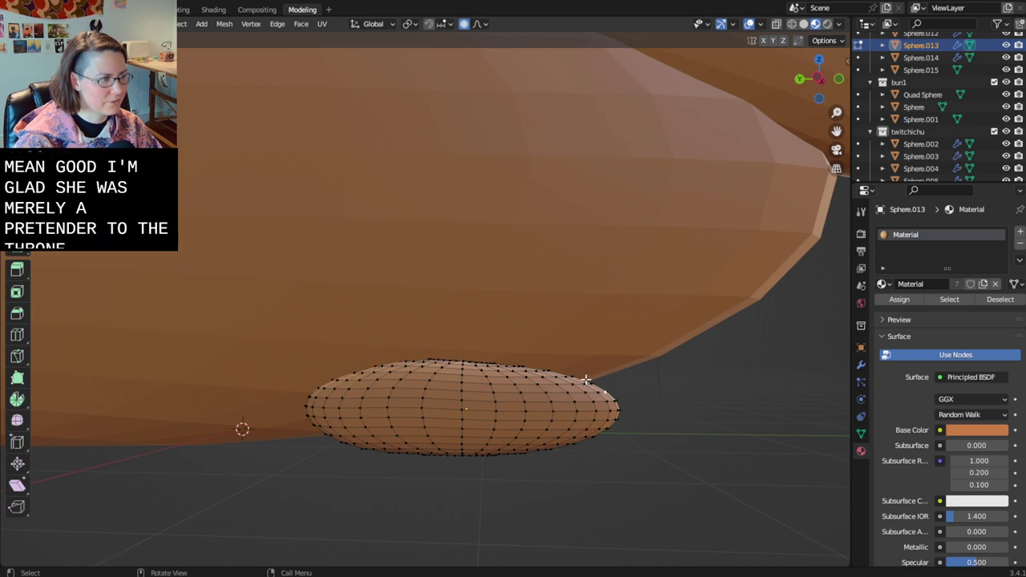
key(g)
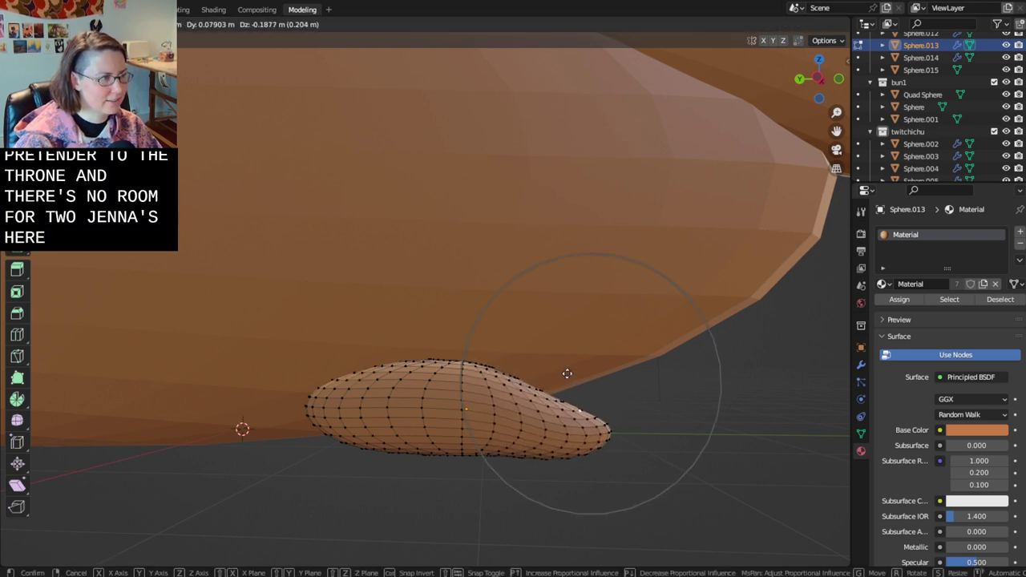
click(582, 433)
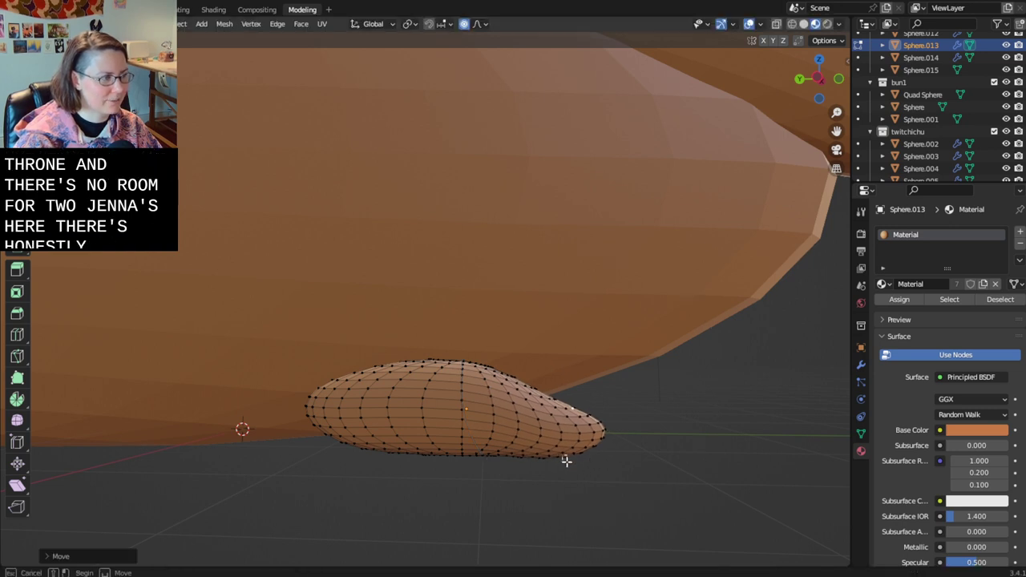
key(g)
click(616, 450)
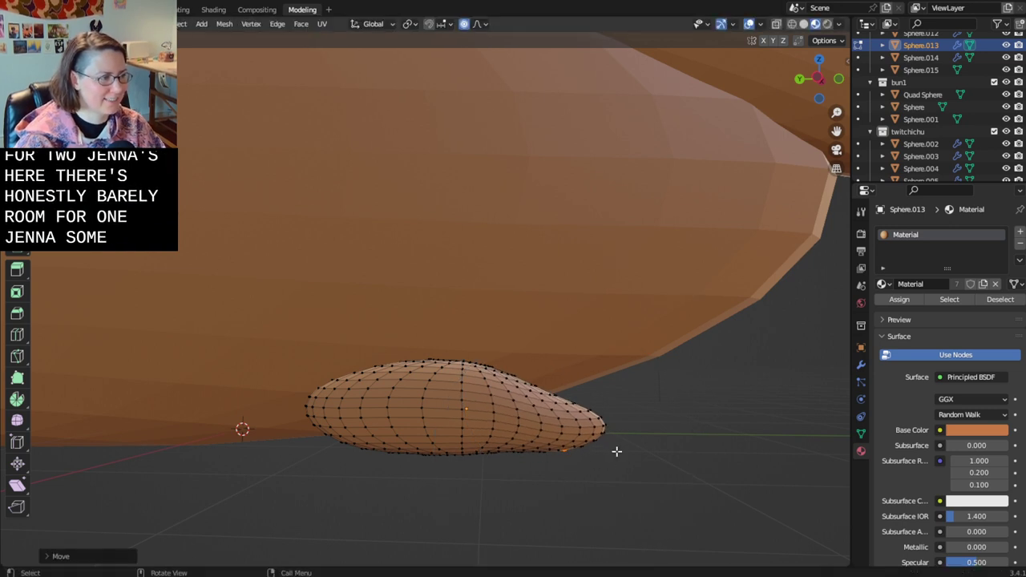
middle_drag(616, 449, 562, 485)
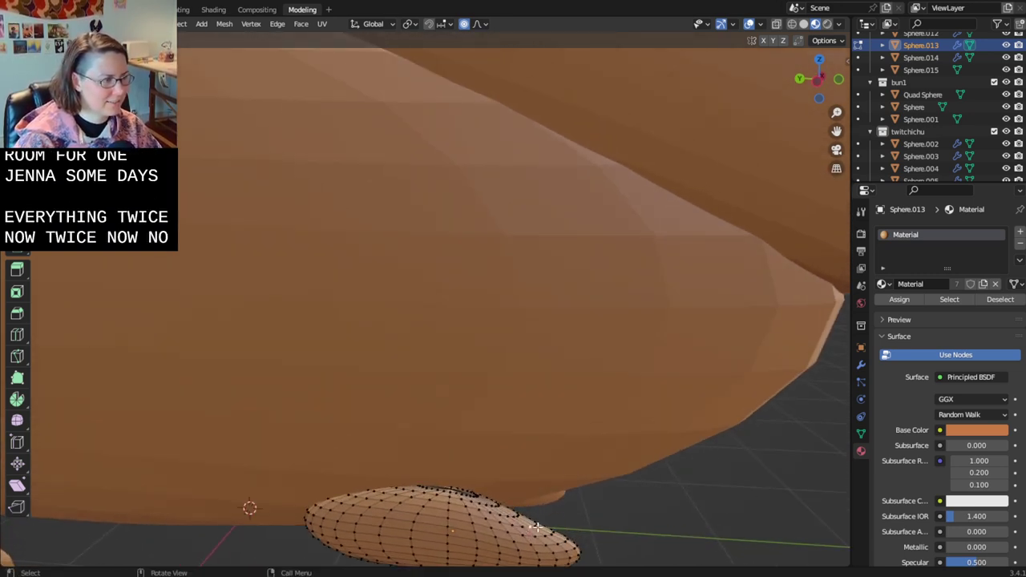
- Push the front foot's instep down and back, and move the upper rear edge slightly rearward
middle_drag(537, 527, 538, 467)
key(g)
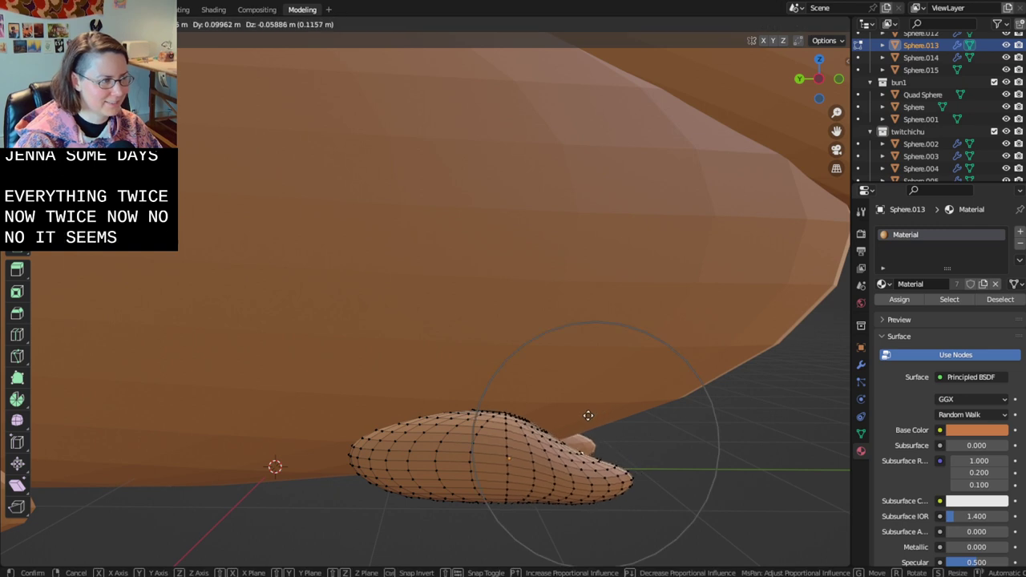
click(584, 417)
middle_drag(437, 410, 450, 410)
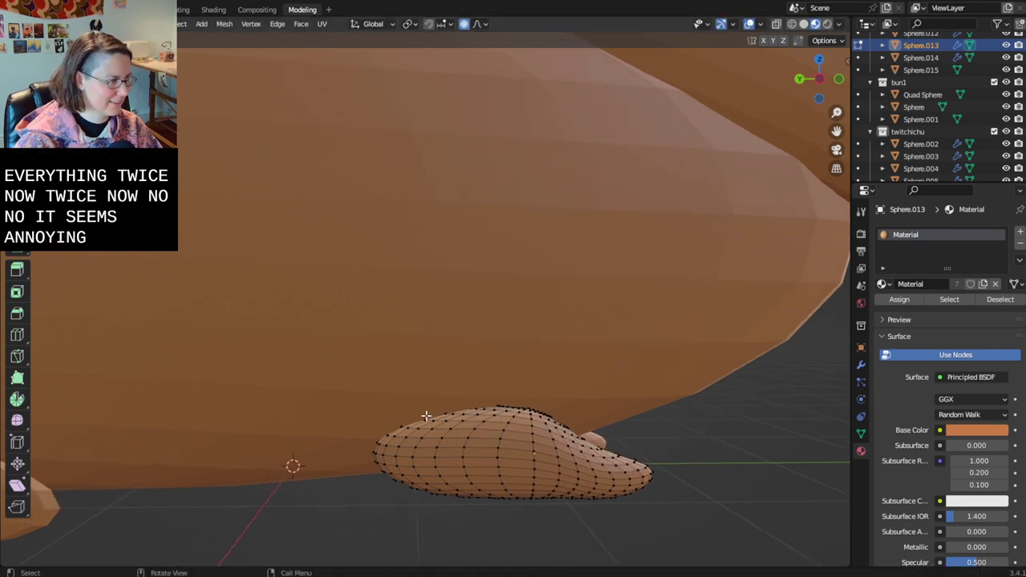
key(g)
click(409, 415)
- Return to Object Mode, save the file and view both front feet from the bunny's front
key(Tab)
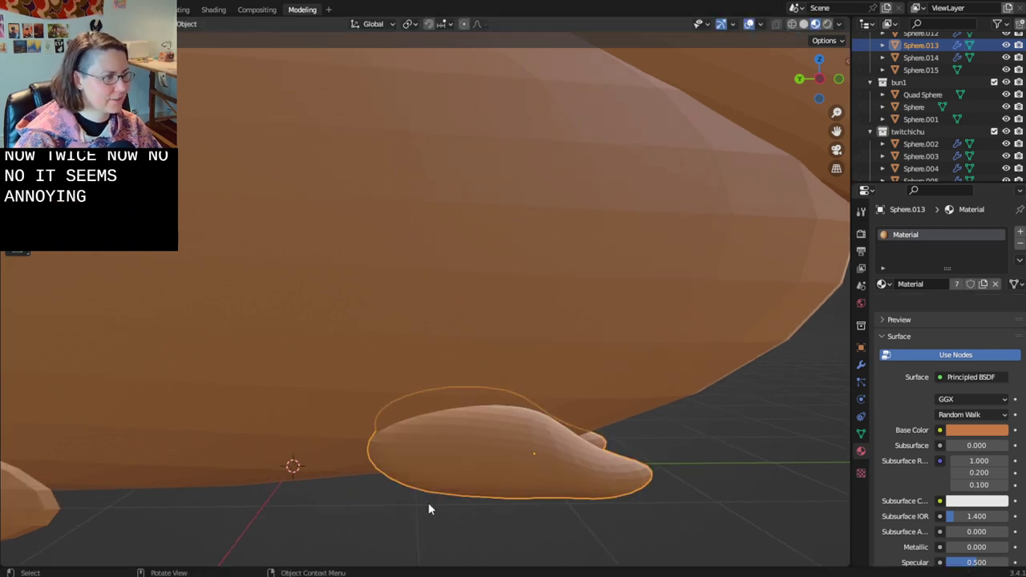
scroll(428, 502, down, 3)
middle_drag(412, 499, 373, 492)
key(ctrl+s)
scroll(434, 450, down, 1)
click(437, 448)
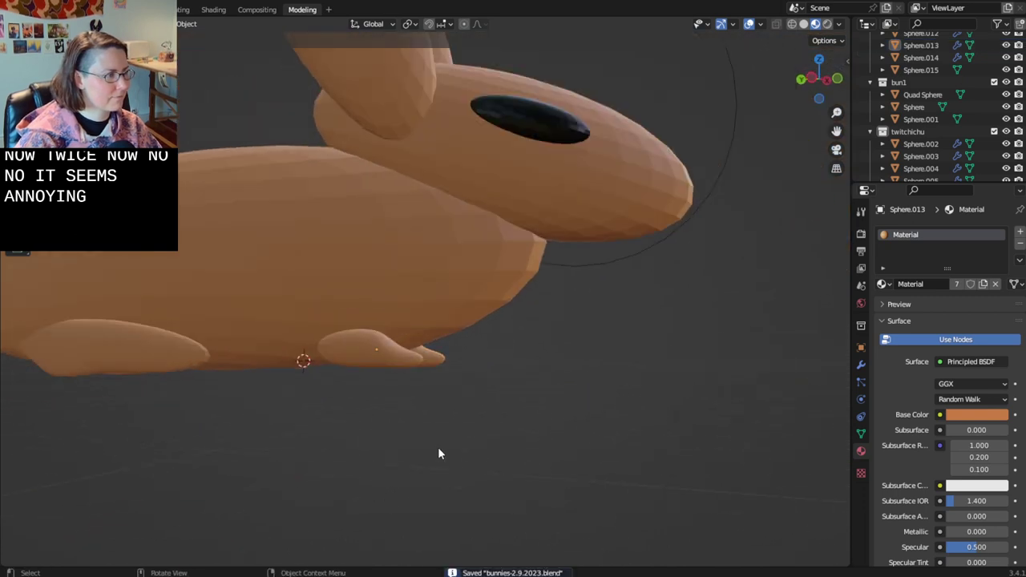
middle_drag(424, 461, 436, 431)
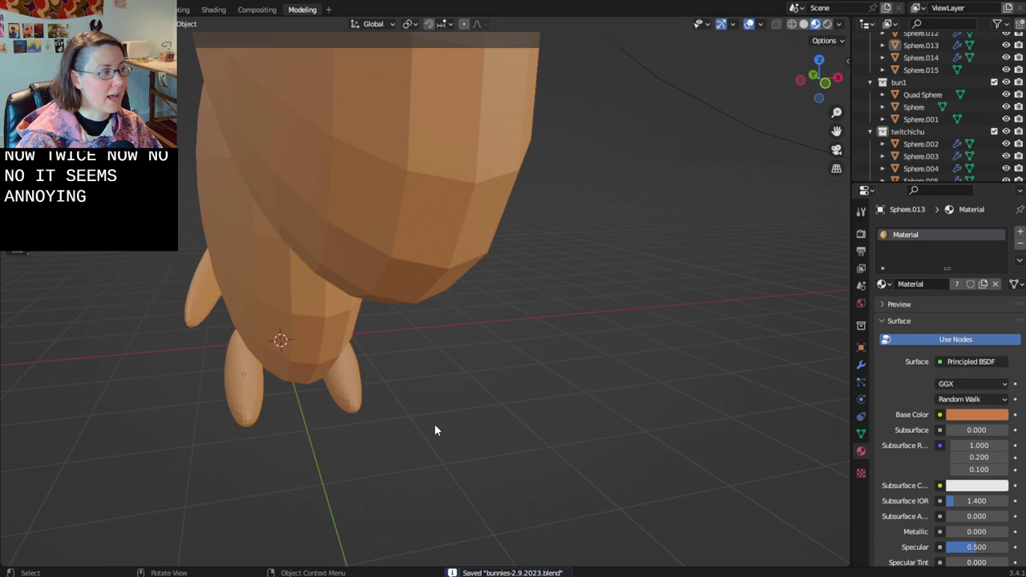
- Open the front foot in Edit Mode and select the vertices on the outer side of its toe
click(256, 412)
shift+middle_drag(261, 410, 348, 353)
scroll(348, 359, up, 2)
key(Tab)
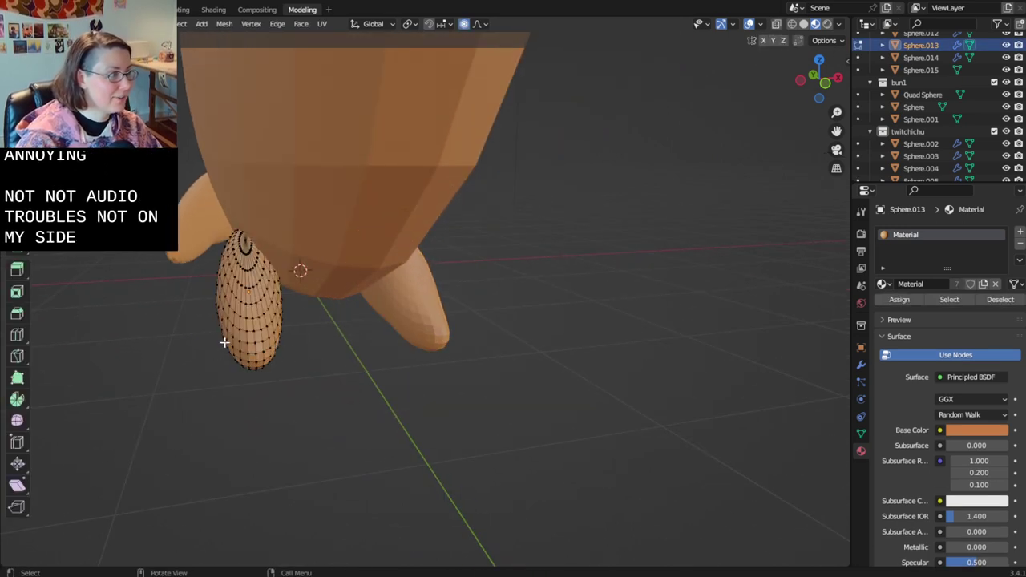
drag(235, 356, 234, 356)
key(g)
key(y)
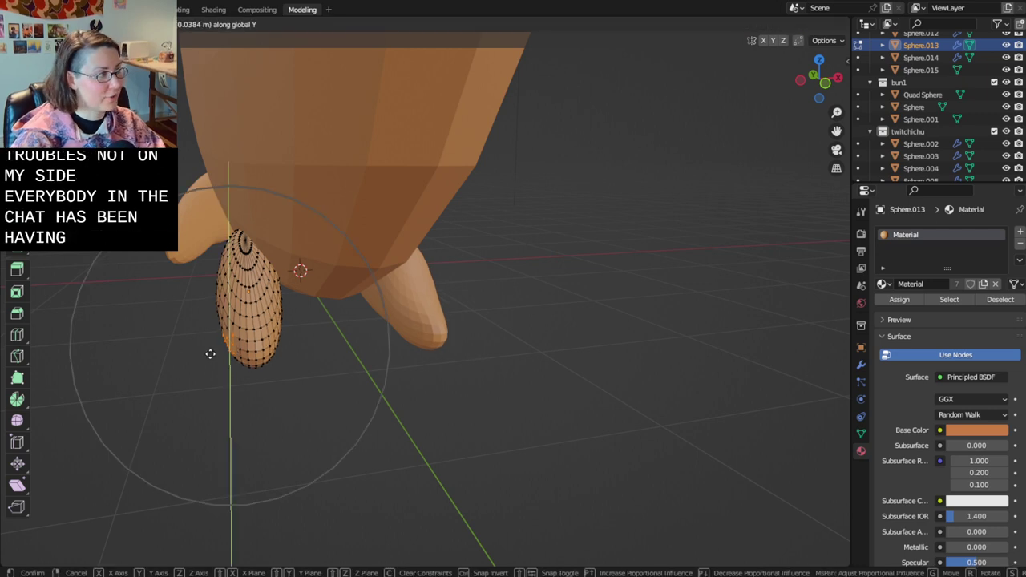
right_click(212, 351)
key(g)
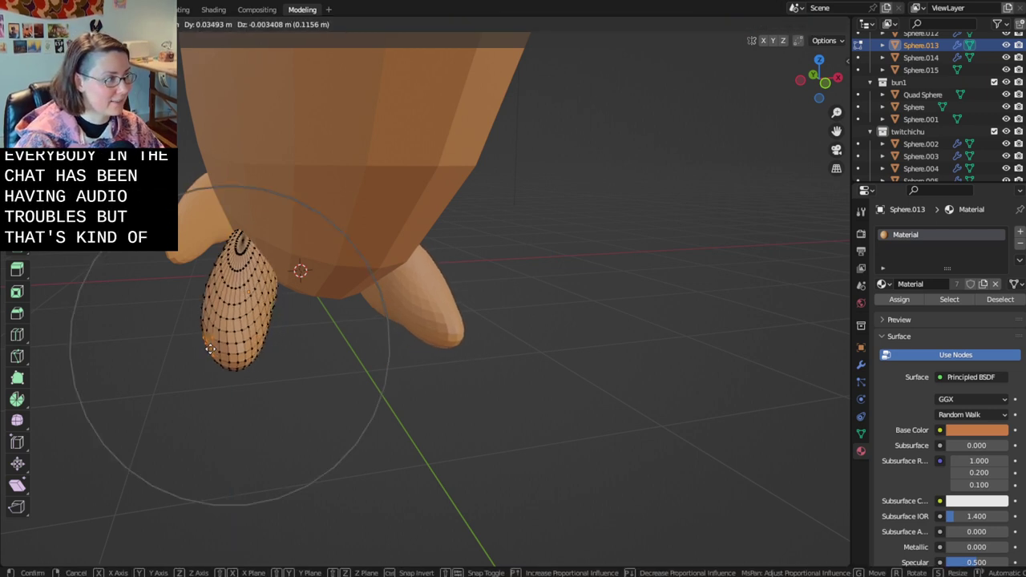
click(212, 349)
key(ctrl+z)
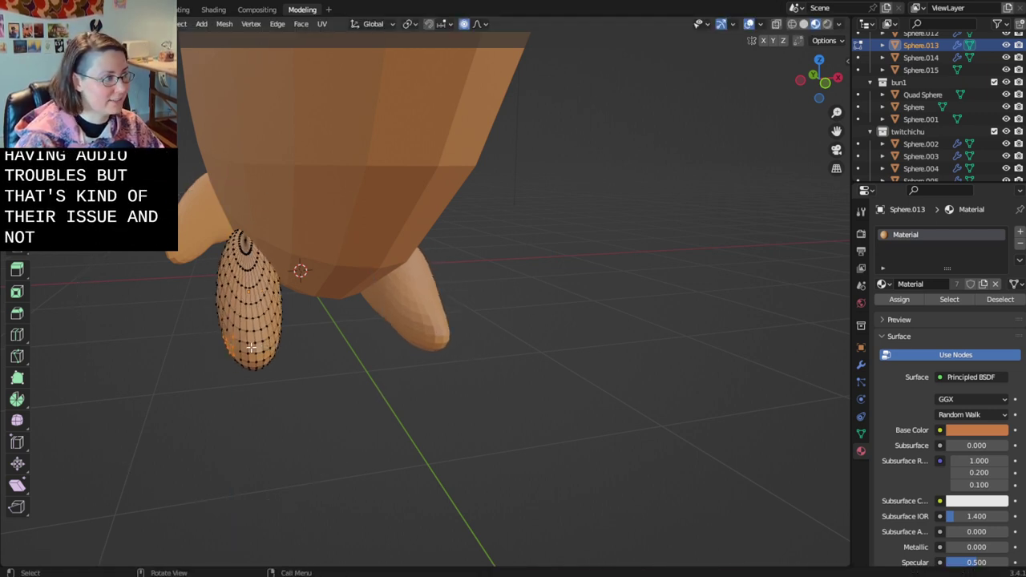
- Move the toe's outer side vertices outward with a smaller proportional influence to widen the paw
key(g)
key(y)
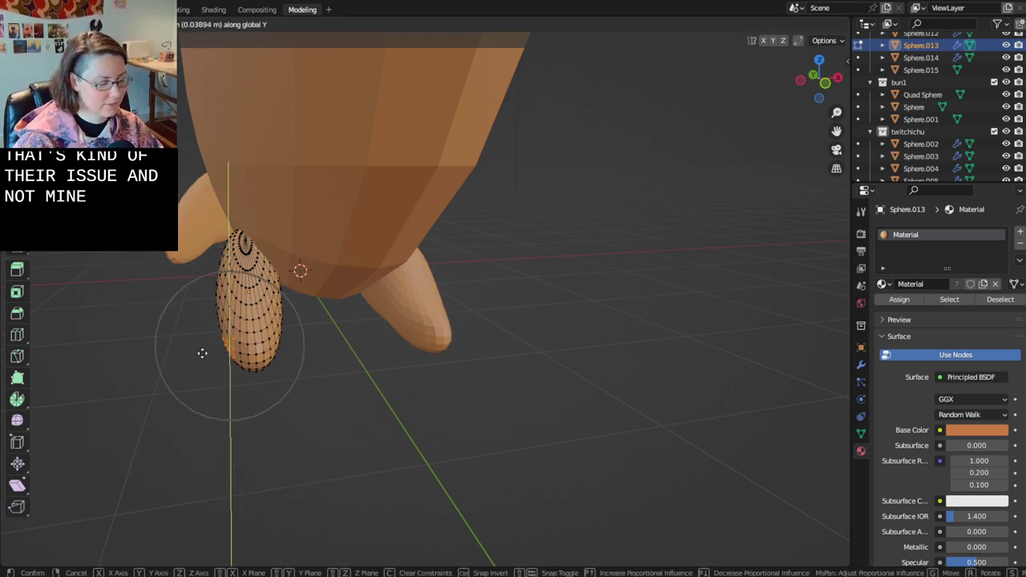
key(x)
right_click(215, 354)
key(g)
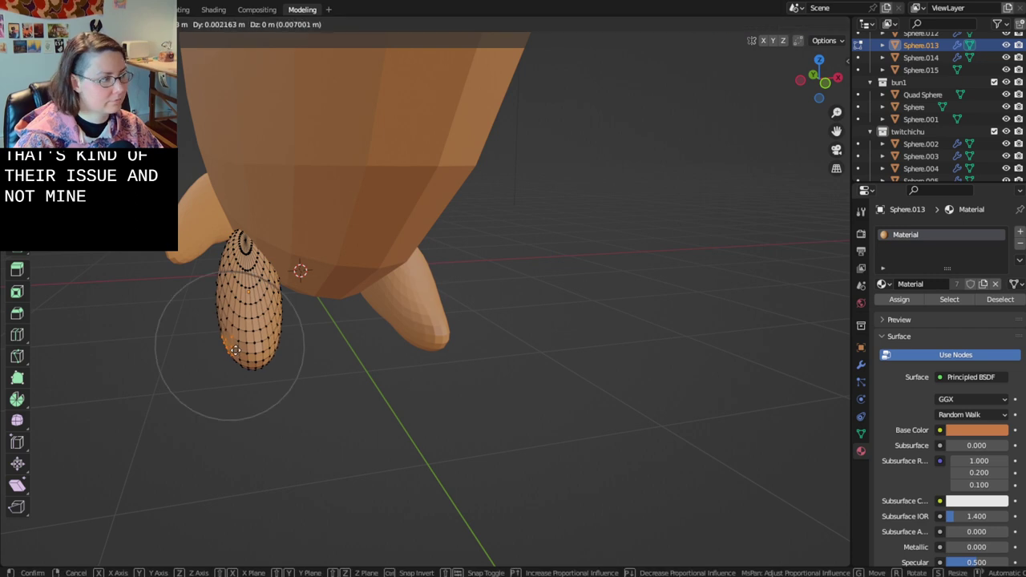
click(254, 346)
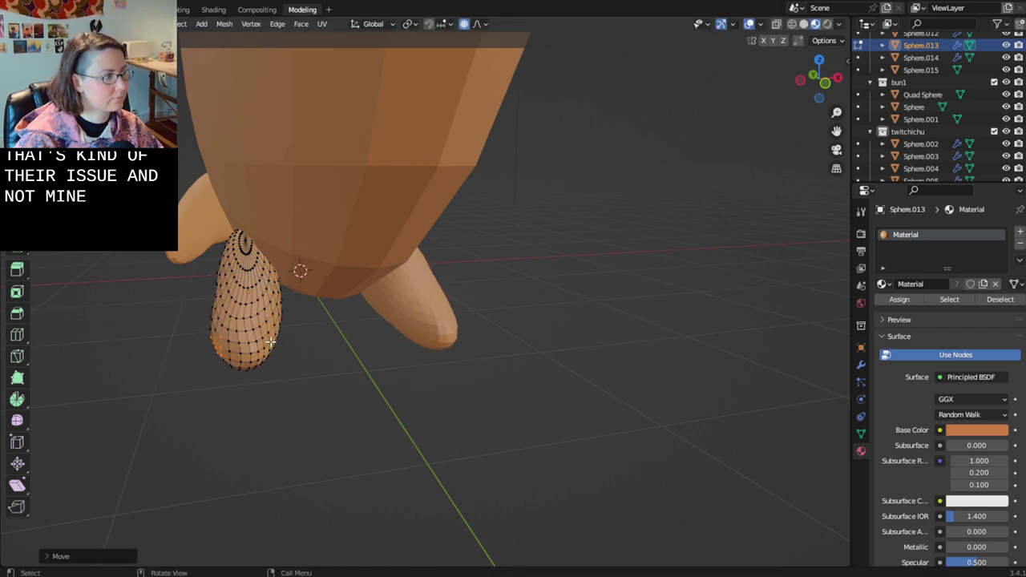
- Pull the toe's inner side toward the body and its lower outer corner outward to broaden and round the paw
key(g)
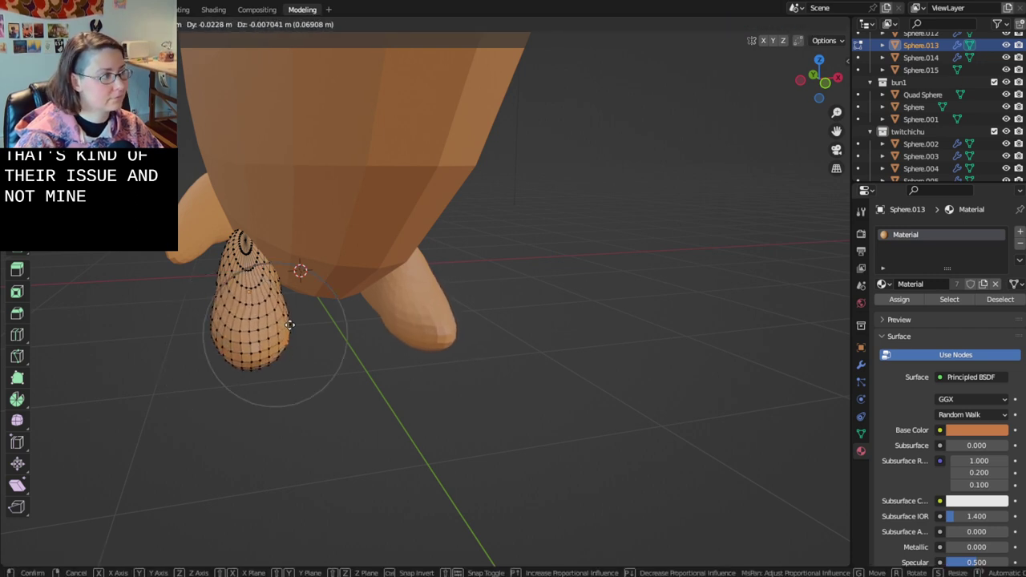
click(291, 326)
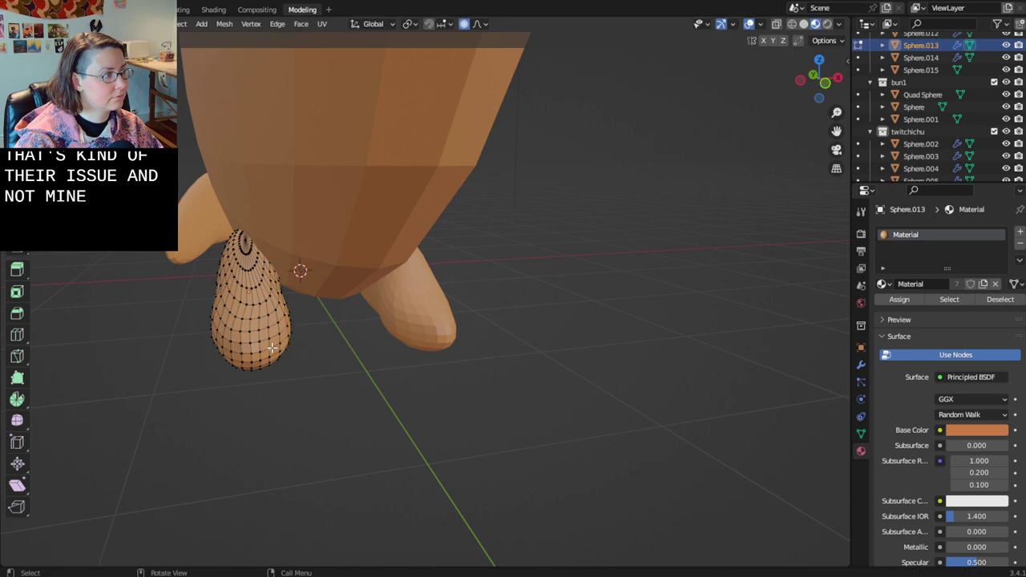
key(g)
click(287, 349)
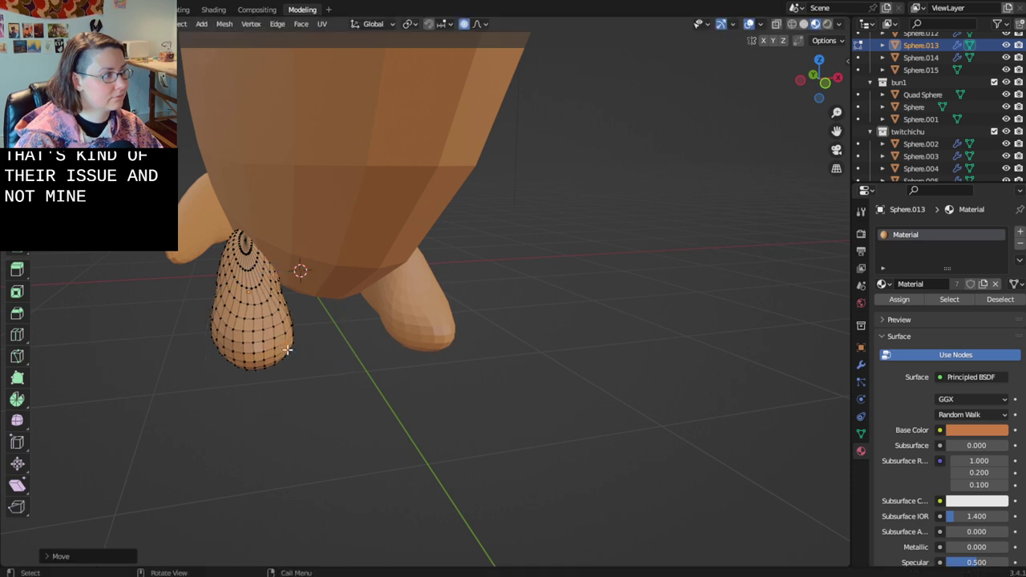
key(g)
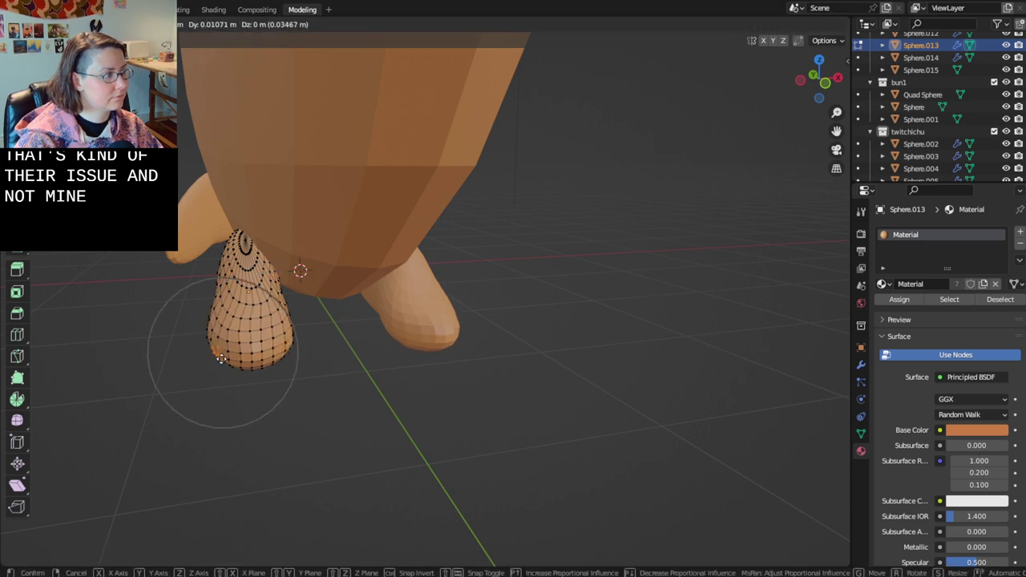
click(224, 351)
- Select the vertices at the toe's front edge and push them slightly back and up to blunt the tip
middle_drag(224, 351, 380, 446)
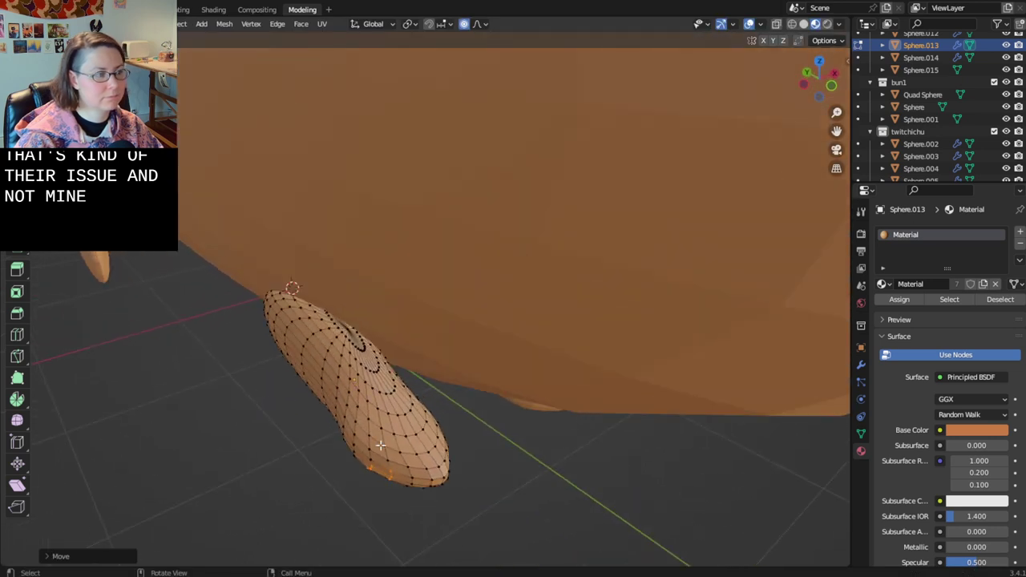
key(g)
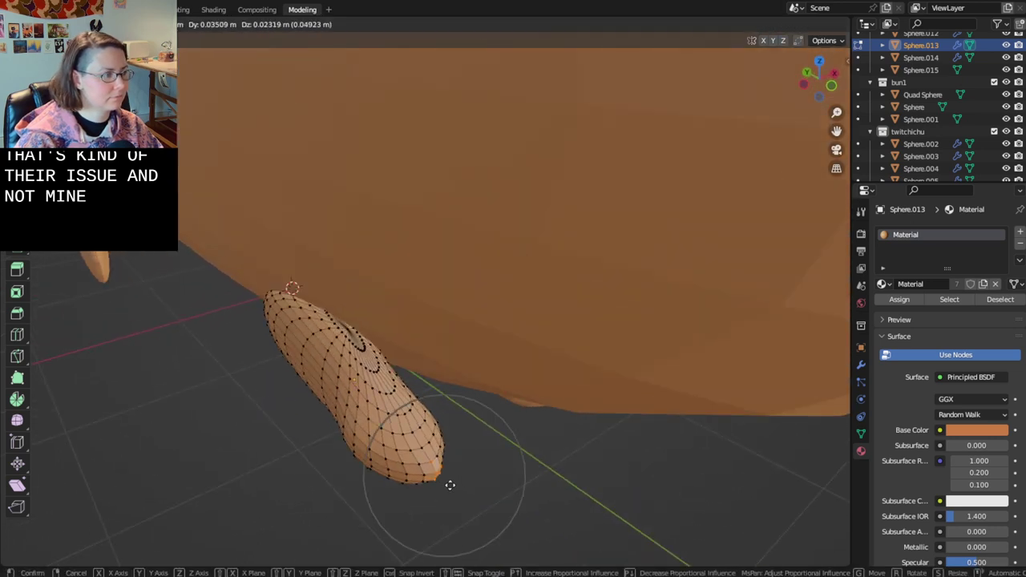
click(449, 483)
- Save the file and return to Object Mode with the whole bunny in view
middle_drag(457, 489, 572, 315)
key(ctrl+s)
scroll(611, 469, down, 5)
key(Tab)
scroll(622, 434, down, 3)
- Select the long bunny's round tail, lower it along the Z axis onto the rump, and save the file
click(569, 314)
scroll(678, 339, up, 2)
middle_drag(678, 339, 623, 288)
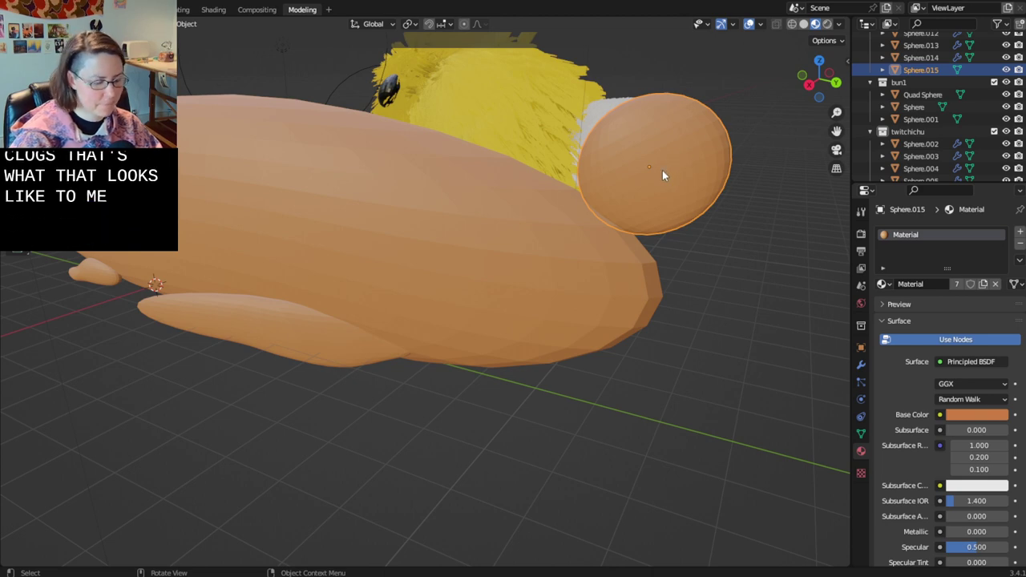
key(g)
key(z)
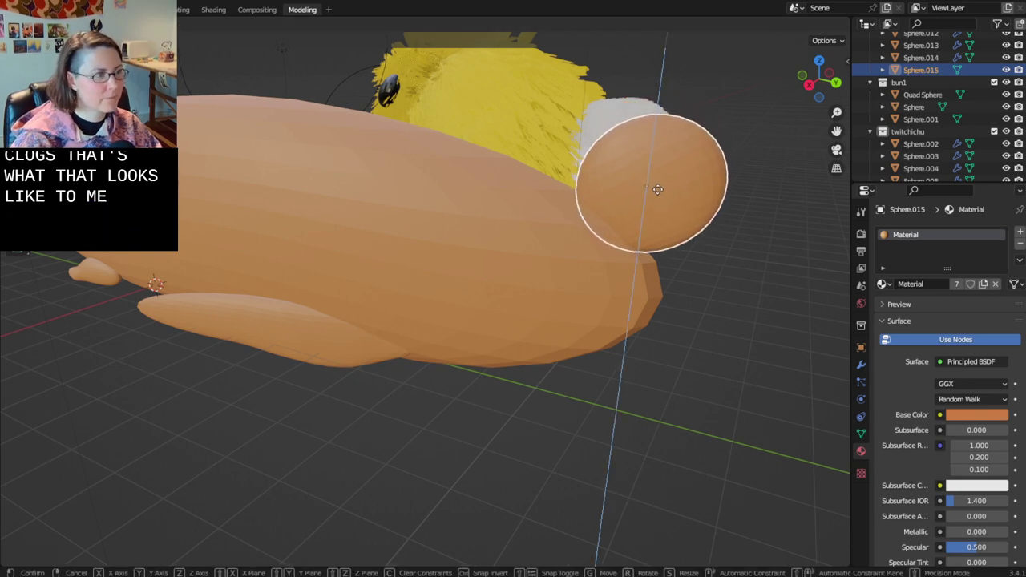
click(657, 196)
click(749, 258)
key(ctrl+s)
- Select the long bunny's black eye and scale it down uniformly
scroll(441, 401, down, 7)
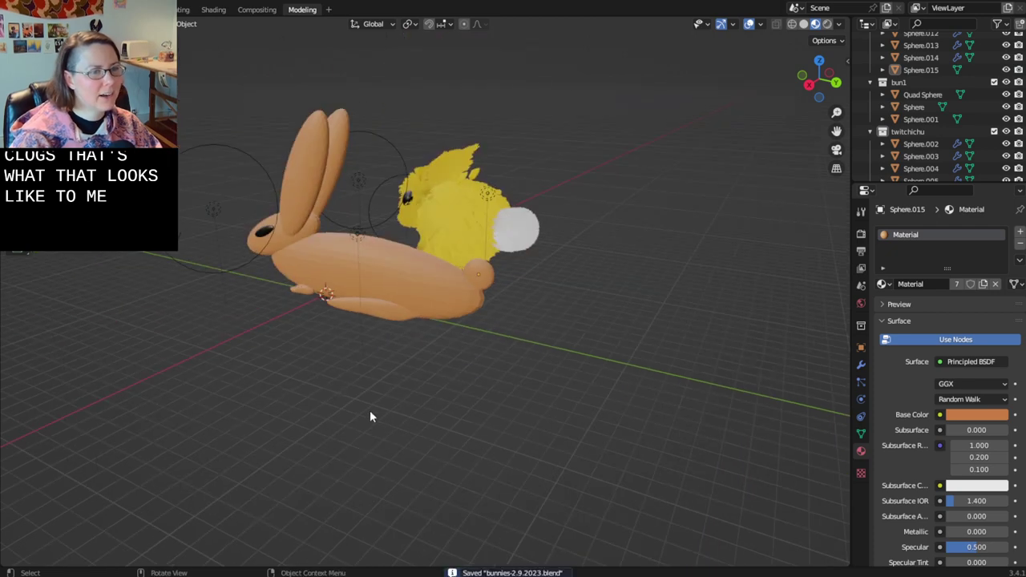
middle_drag(369, 410, 443, 338)
scroll(360, 369, up, 3)
scroll(490, 352, up, 1)
middle_drag(522, 299, 431, 293)
click(371, 297)
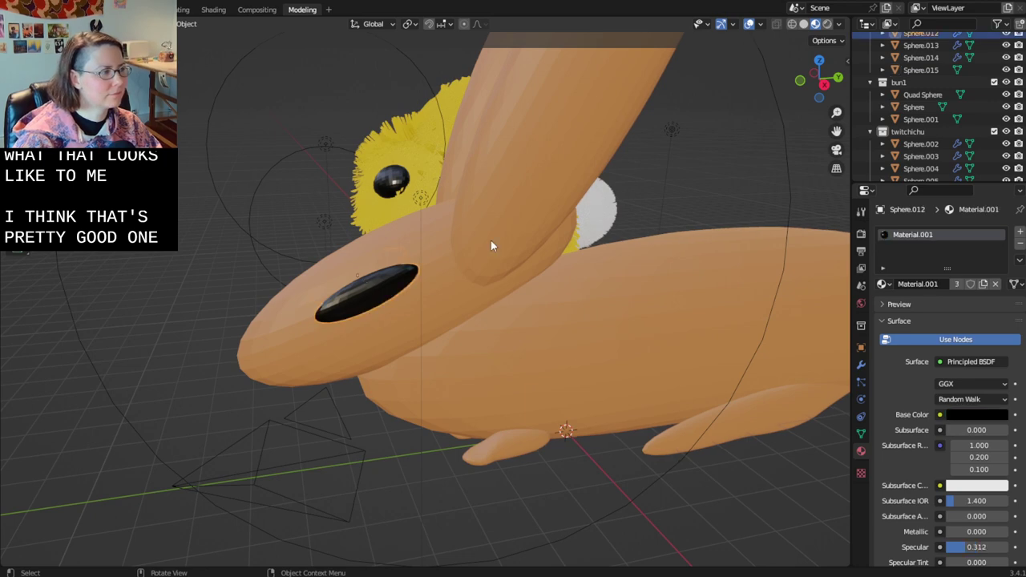
key(s)
click(396, 278)
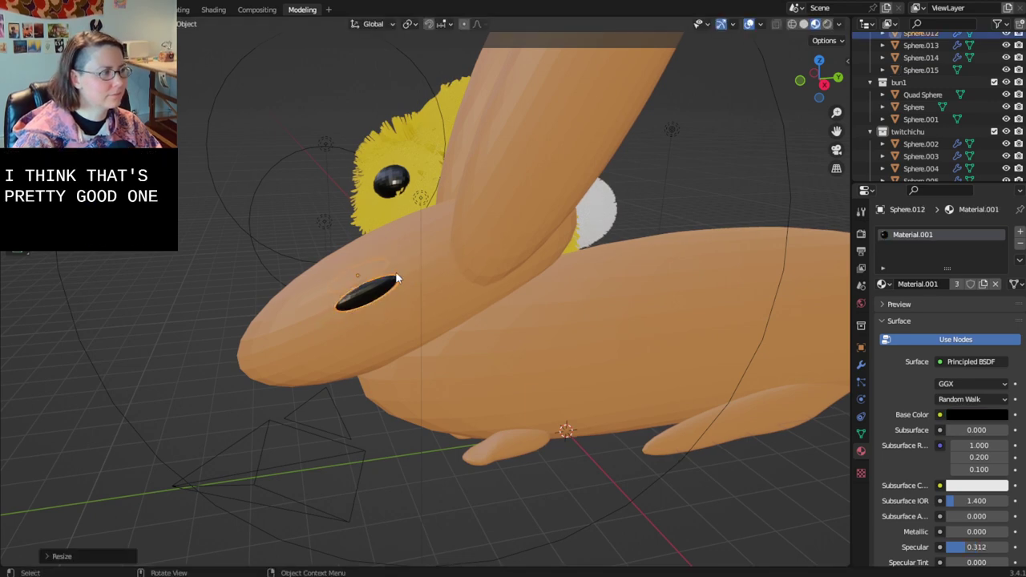
- Scale the long bunny's eye taller along its local Z axis and adjust its Y scale, then save the file
key(s)
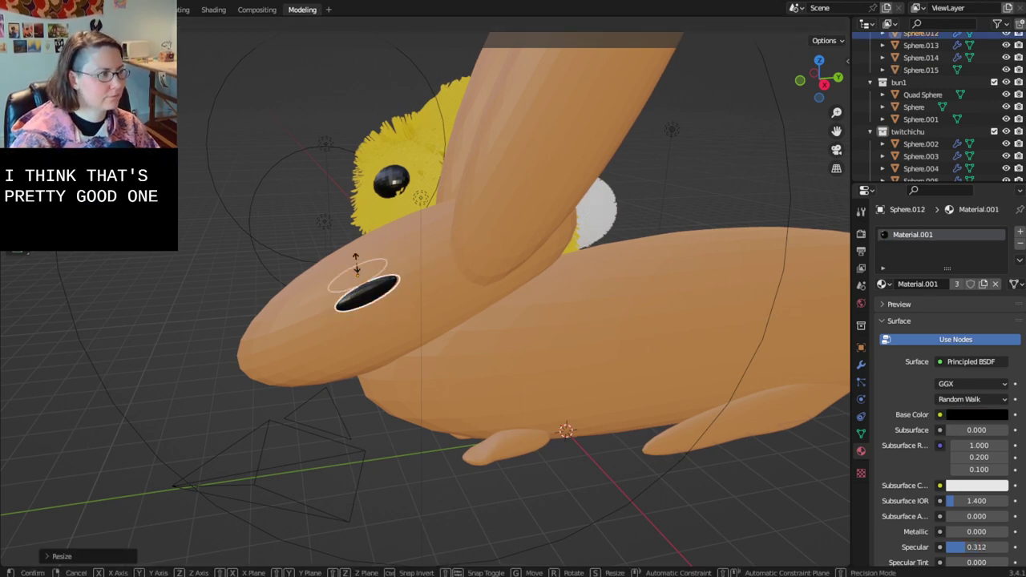
key(z)
key(z)
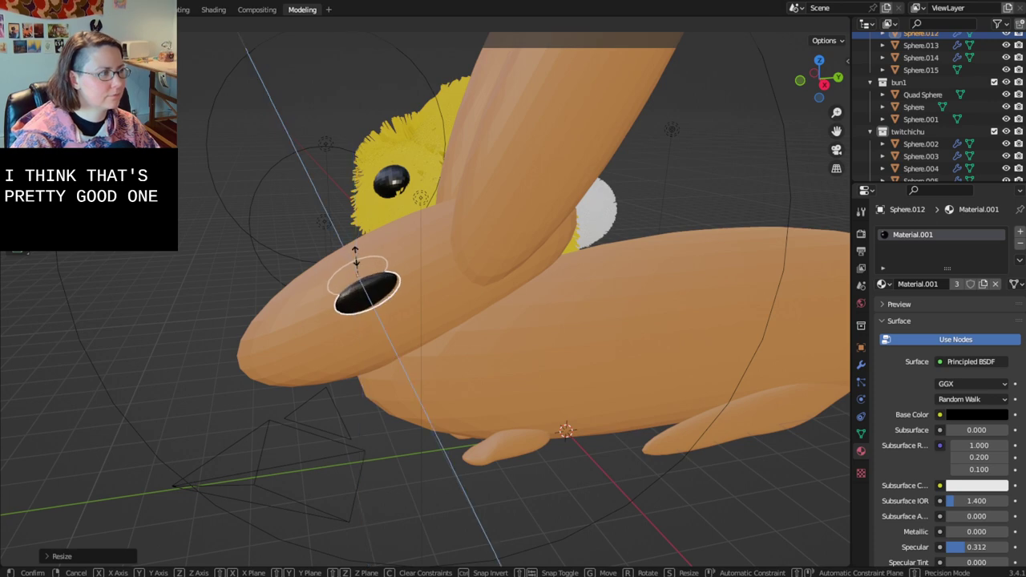
key(y)
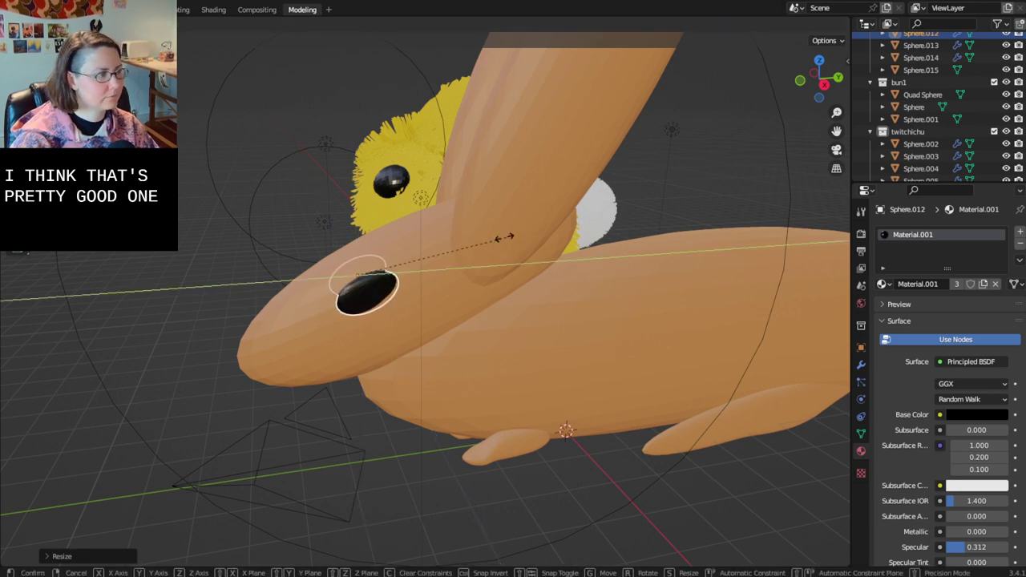
click(481, 248)
click(348, 441)
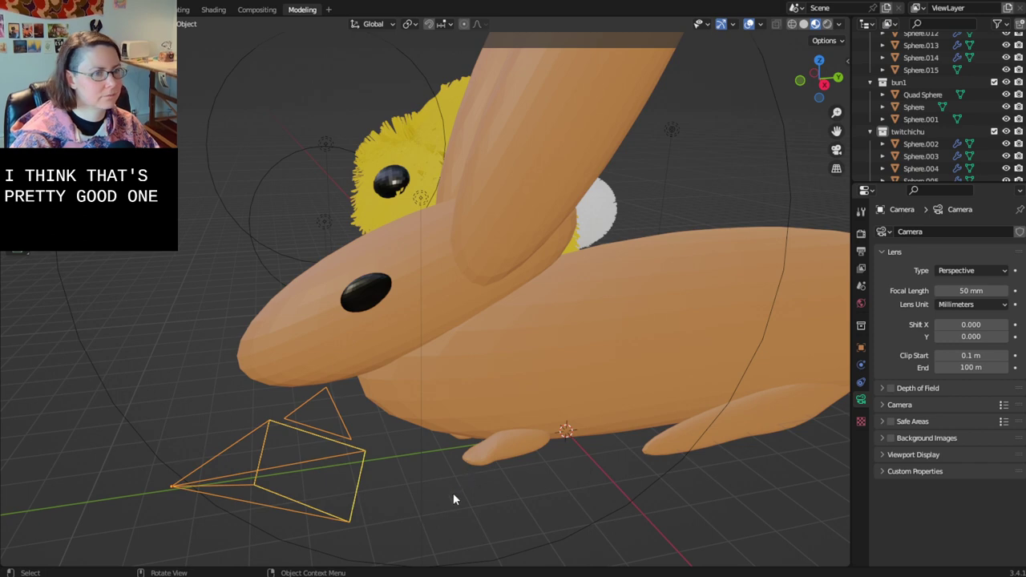
click(453, 494)
key(ctrl+s)
- Select the long bunny's ear and scale it down uniformly
scroll(450, 493, down, 3)
mouse_move(447, 493)
middle_down()
mouse_move(428, 484)
mouse_move(440, 486)
middle_up()
shift+middle_drag(558, 264, 494, 302)
click(494, 302)
key(s)
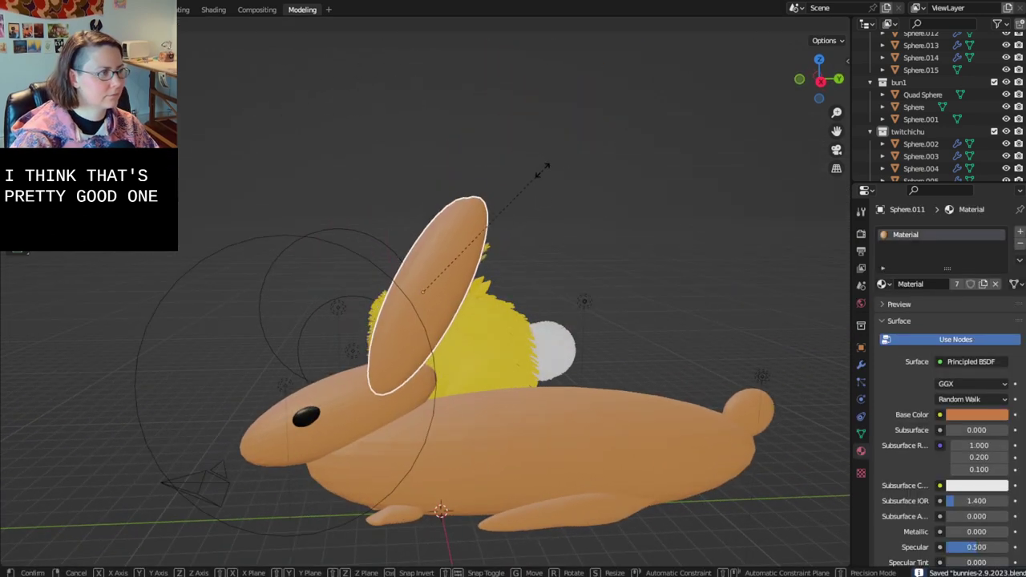
click(526, 184)
scroll(455, 323, up, 5)
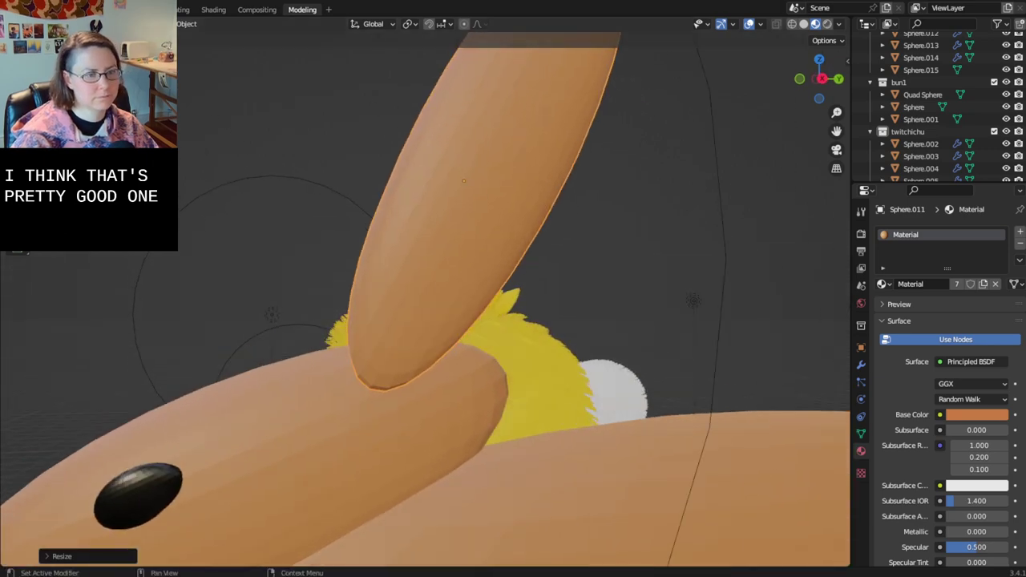
- In Edit Mode, select the vertices at the front of the ear's base and move them forward along Y by about 0.23 m
key(Tab)
middle_drag(376, 338, 593, 295)
scroll(593, 296, up, 2)
scroll(592, 296, up, 5)
middle_drag(669, 339, 594, 393)
click(594, 393)
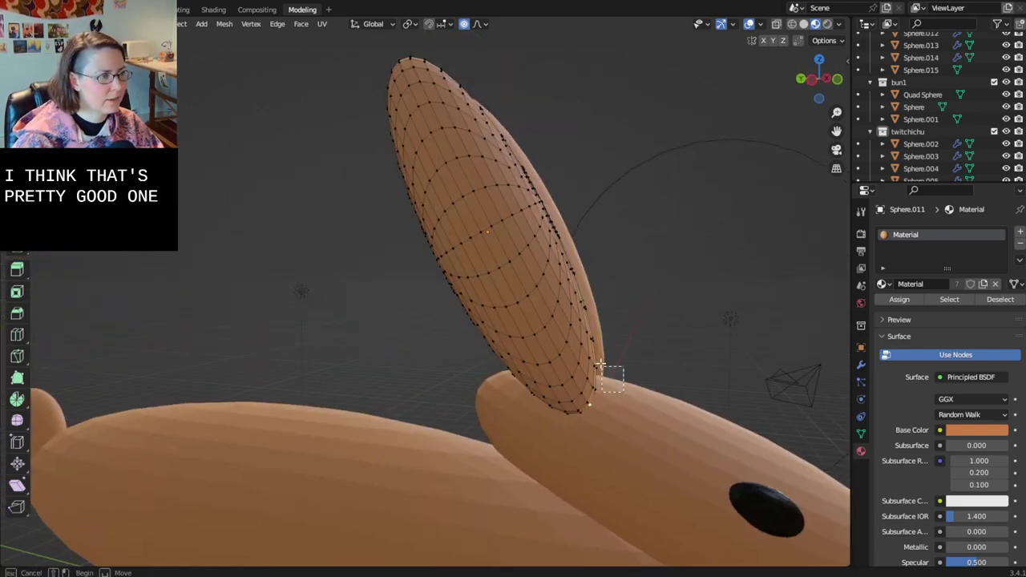
drag(599, 365, 574, 304)
key(g)
key(y)
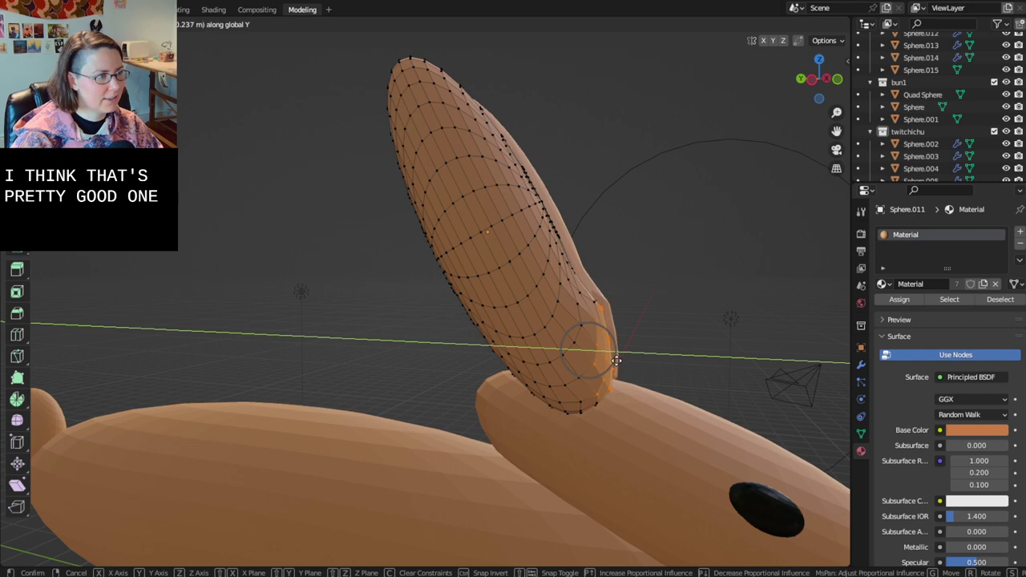
right_click(617, 361)
key(g)
key(y)
scroll(614, 364, down, 2)
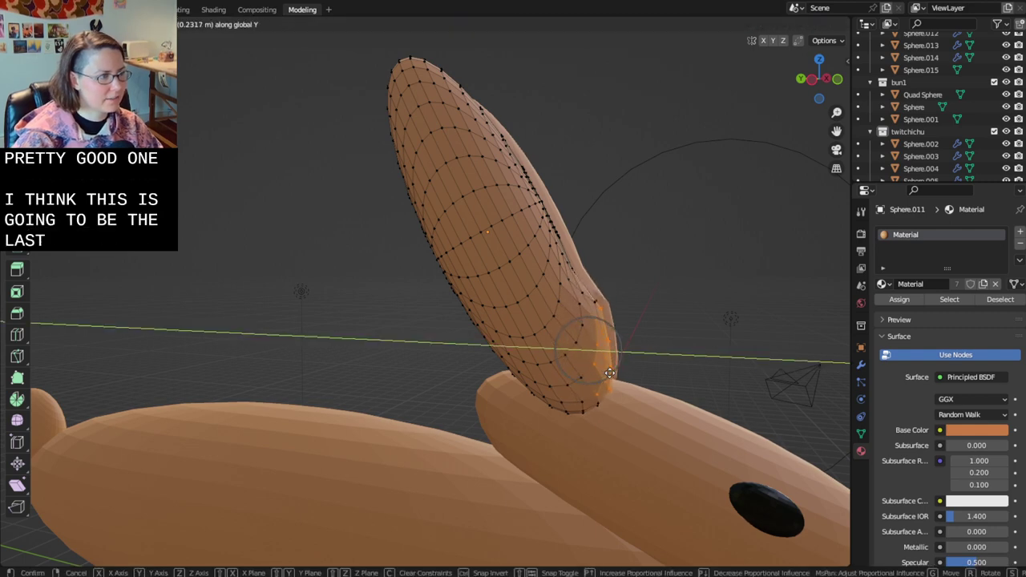
click(611, 378)
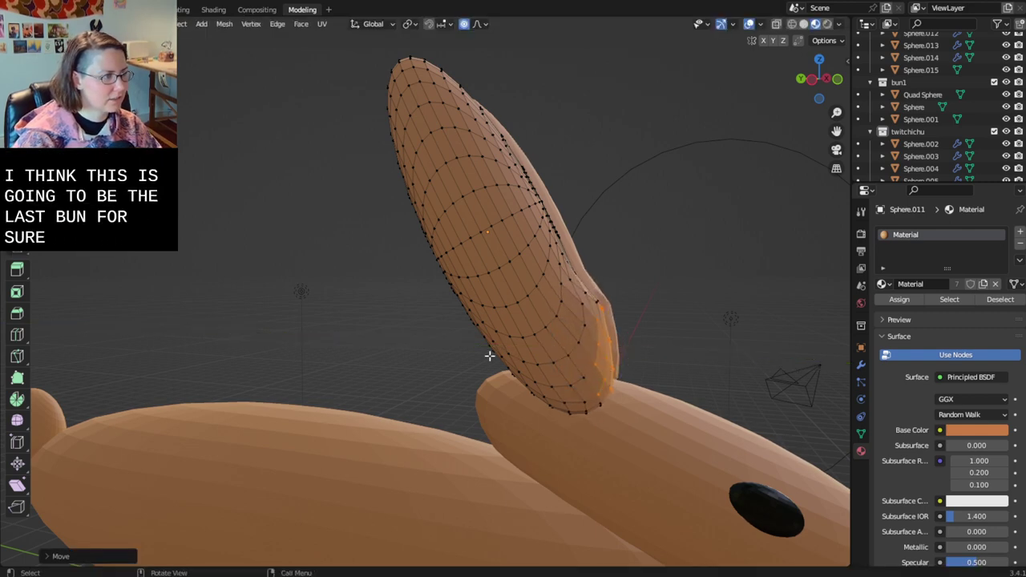
- Select the vertices at the rear of the ear's base and move them about 0.42 m back and down
key(alt+a)
middle_drag(525, 394, 570, 384)
drag(270, 436, 330, 493)
key(g)
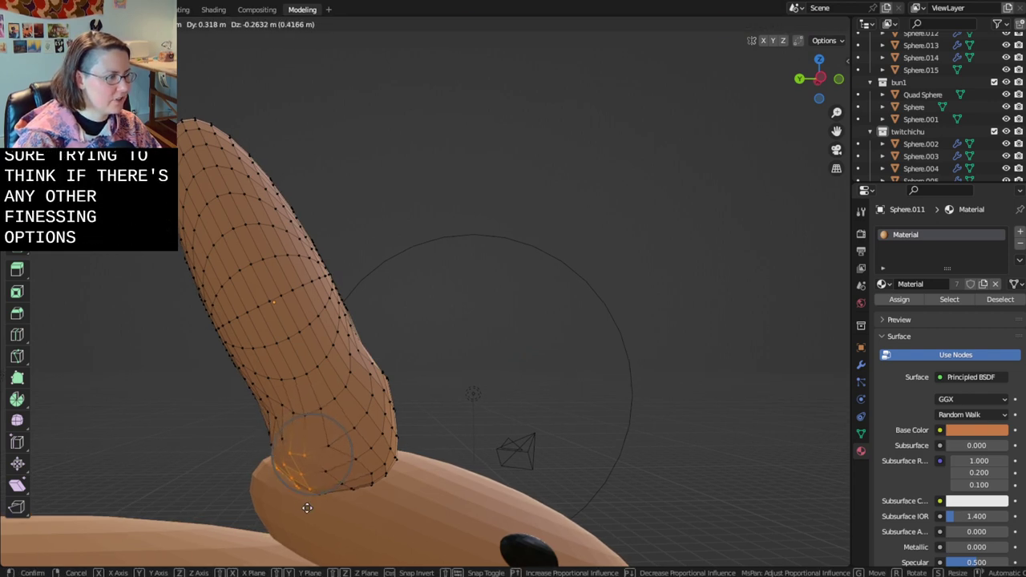
click(307, 508)
- Select the rear vertices just above the ear's base and move them slightly back with a wider proportional influence
key(alt+a)
drag(241, 406, 287, 458)
key(g)
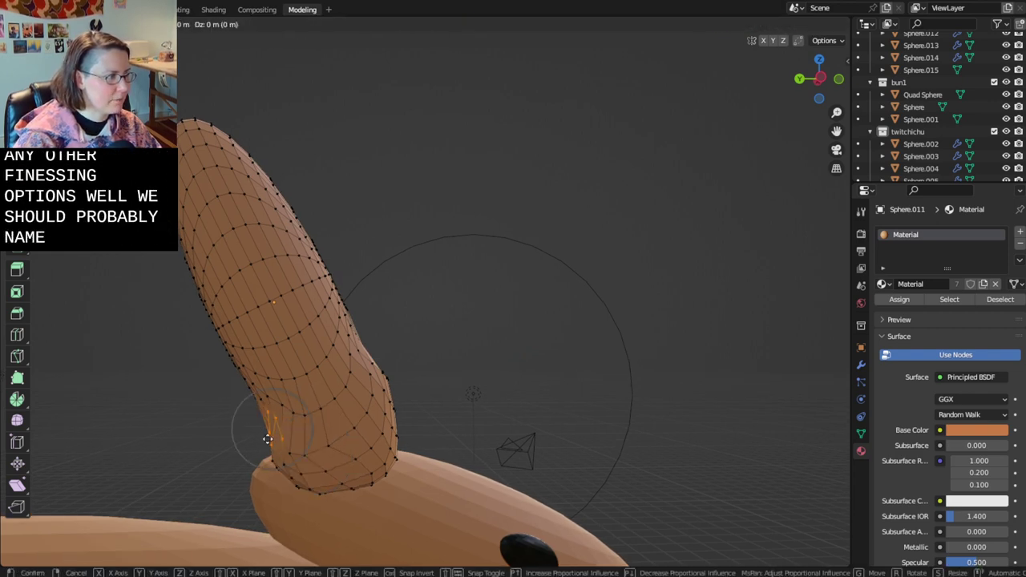
scroll(262, 440, down, 1)
scroll(262, 438, down, 4)
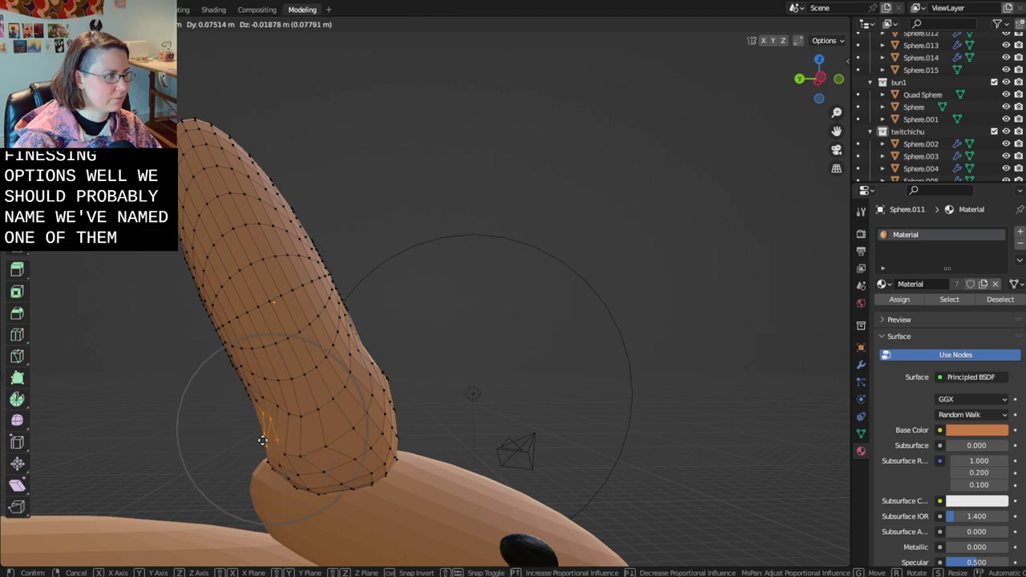
click(256, 446)
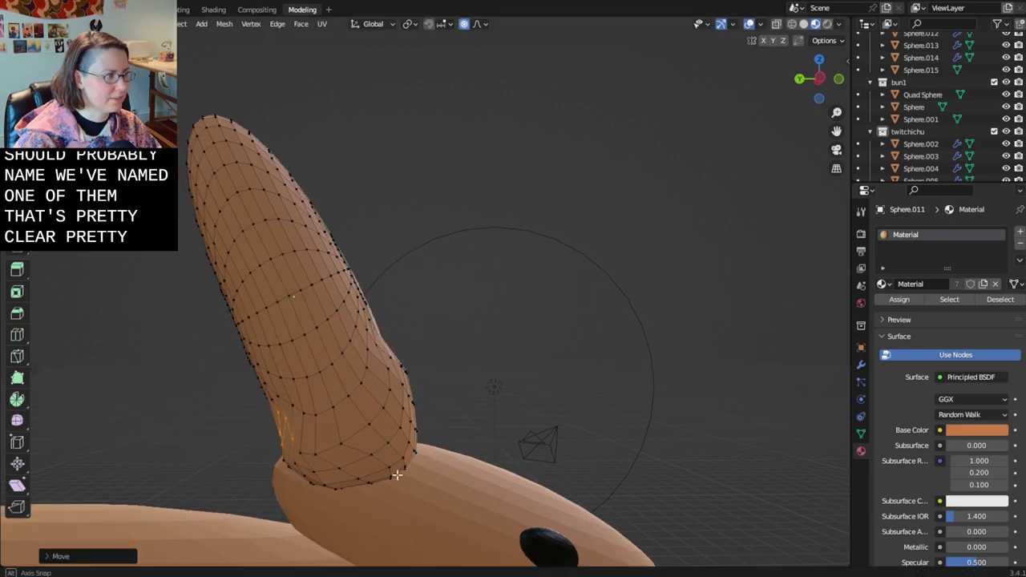
- Select the rear vertices of the ear's tip and move them forward in two passes to narrow the tip
middle_drag(396, 474, 561, 419)
middle_drag(503, 107, 536, 87)
drag(362, 267, 362, 267)
drag(257, 172, 343, 286)
key(g)
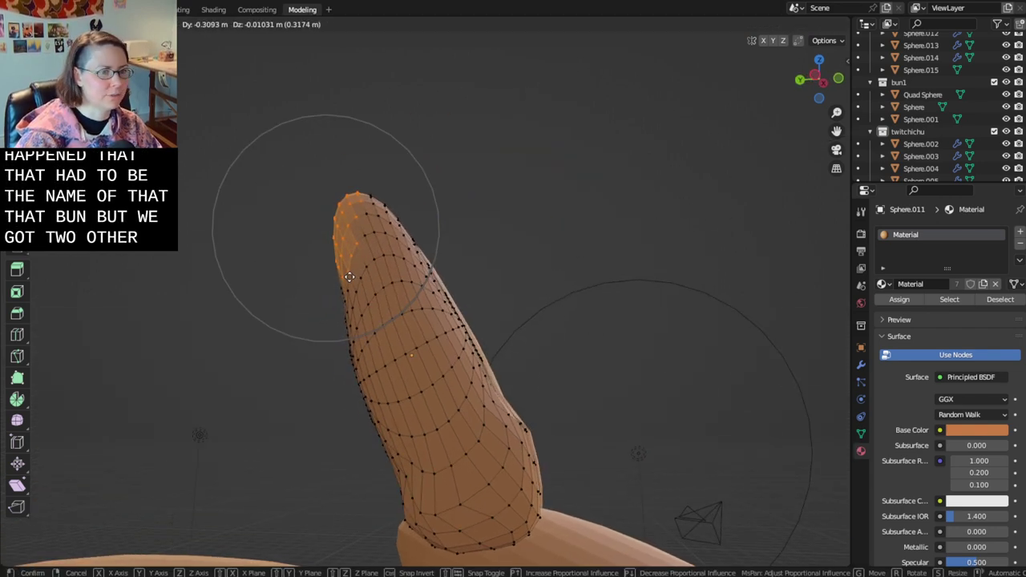
click(351, 277)
middle_drag(351, 276, 556, 315)
key(g)
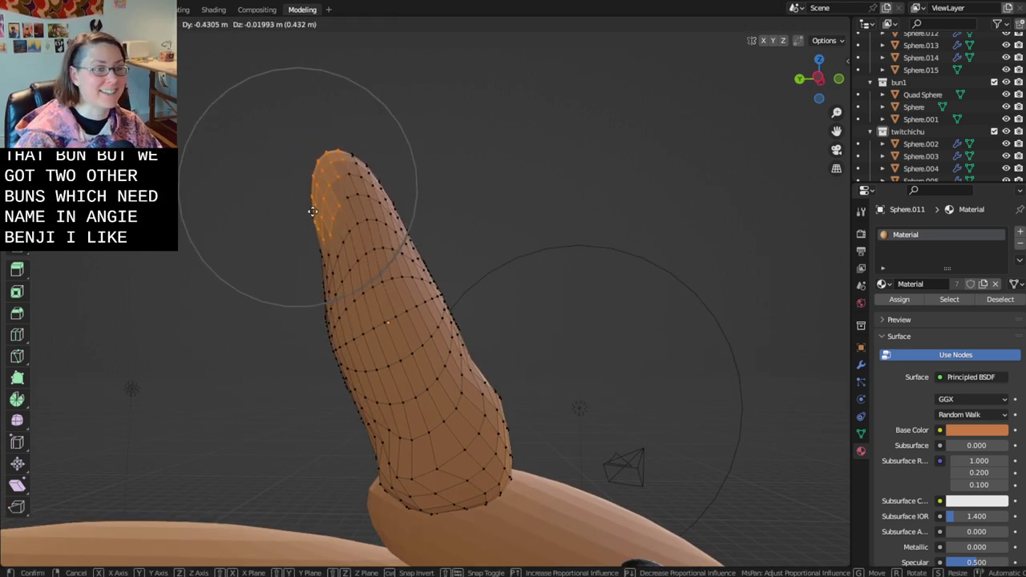
click(316, 215)
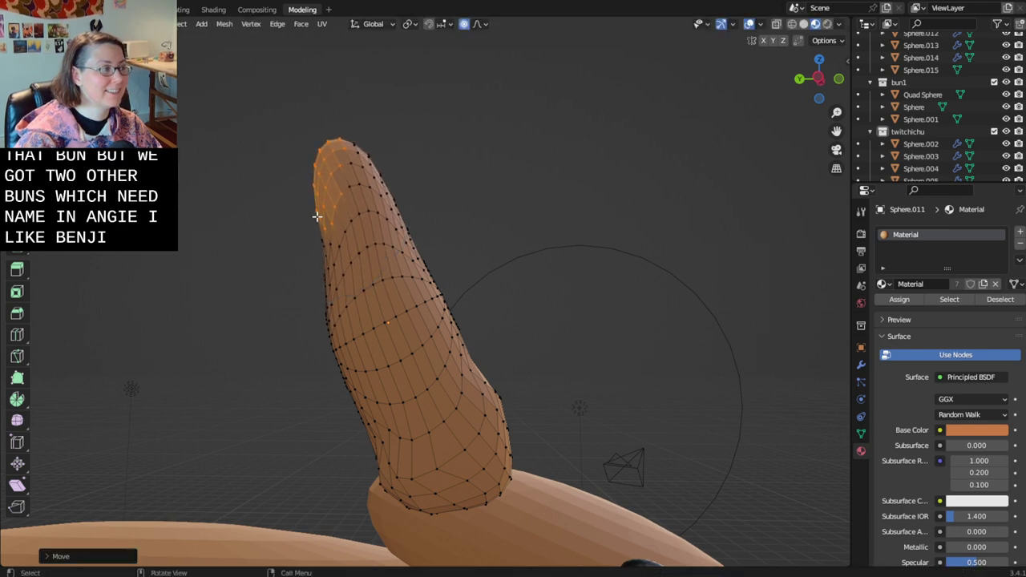
- Shift the rear-edge vertices near the ear's base and at its middle to even out the back contour
click(339, 349)
shift+middle_drag(360, 410, 321, 465)
drag(320, 465, 366, 519)
shift+middle_drag(373, 493, 349, 504)
key(g)
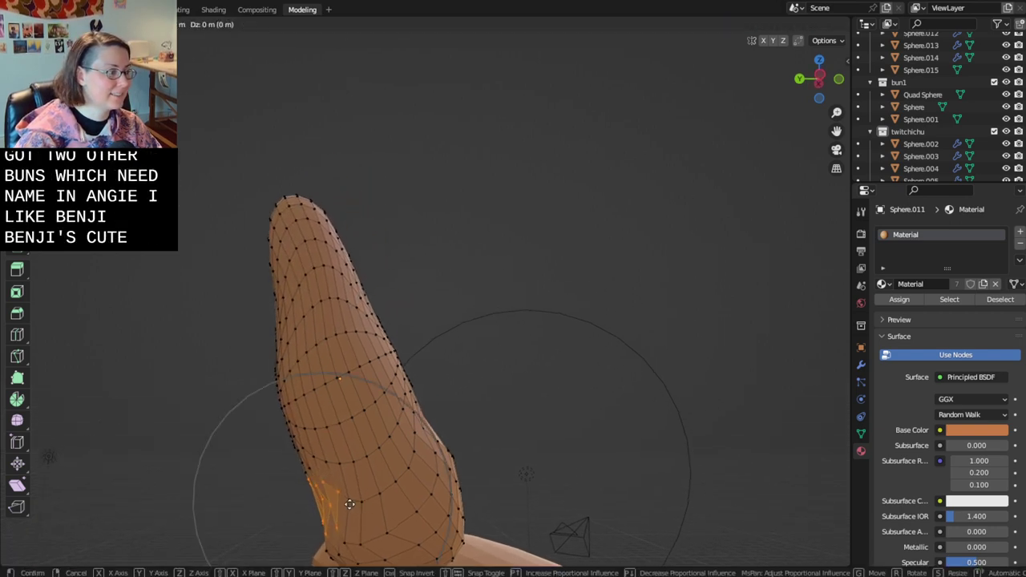
click(340, 507)
drag(250, 380, 309, 443)
key(g)
click(296, 425)
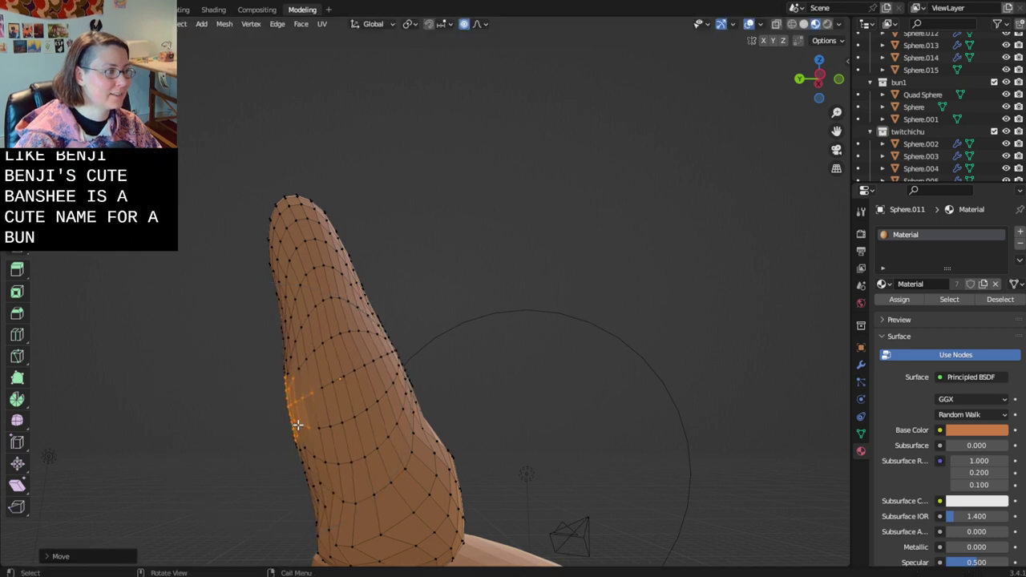
click(421, 428)
drag(437, 438, 438, 437)
key(g)
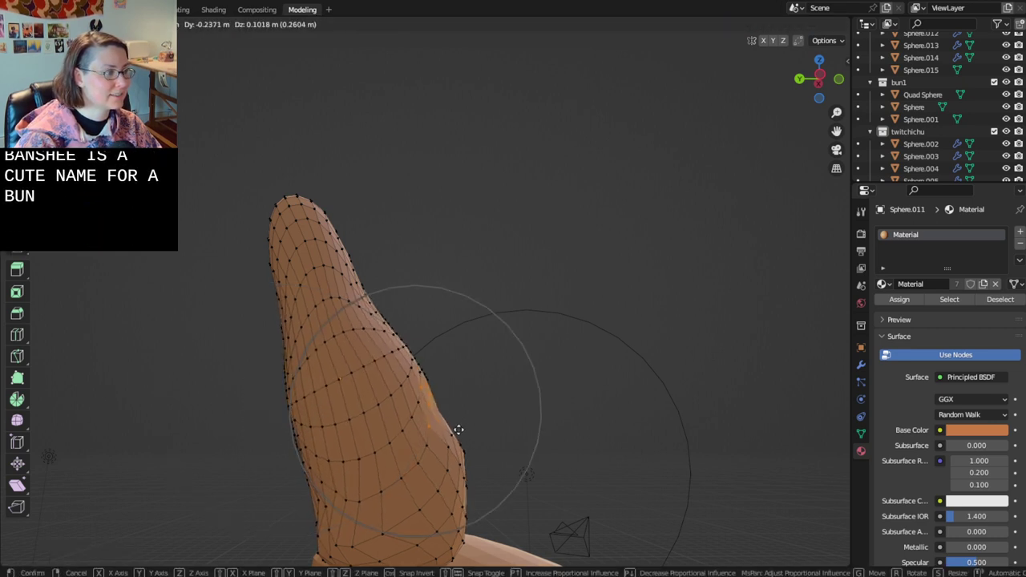
click(443, 438)
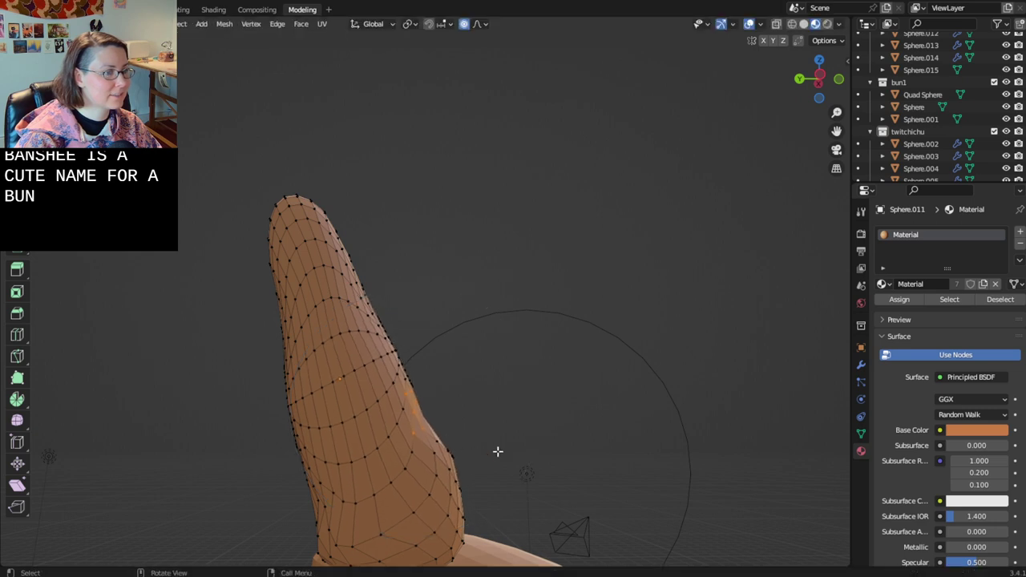
- Select the vertices at the middle of the ear's rear edge and push them about 0.33 m forward to curve it inward
middle_drag(498, 451, 515, 459)
middle_drag(368, 389, 499, 387)
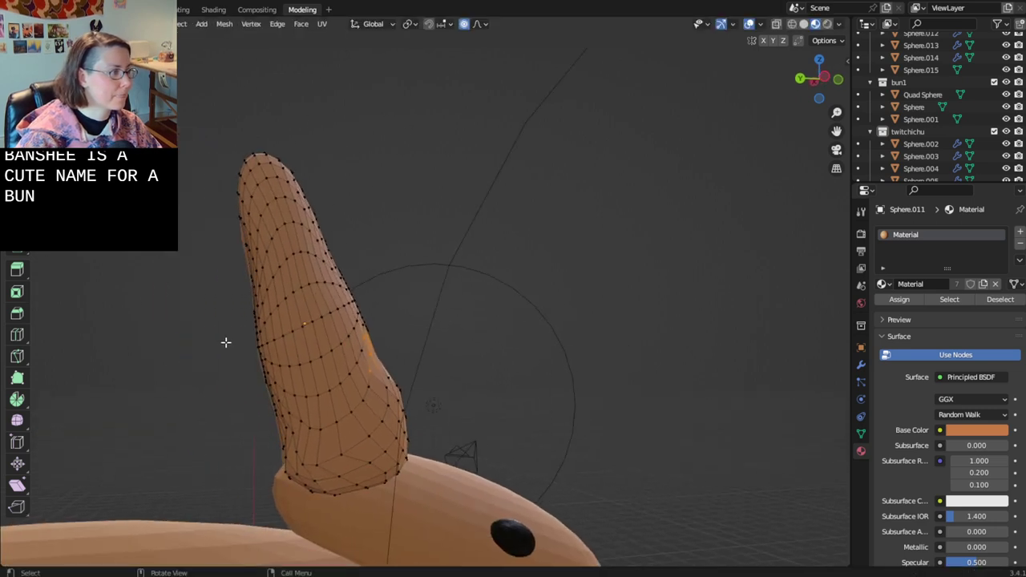
drag(272, 355, 255, 338)
key(g)
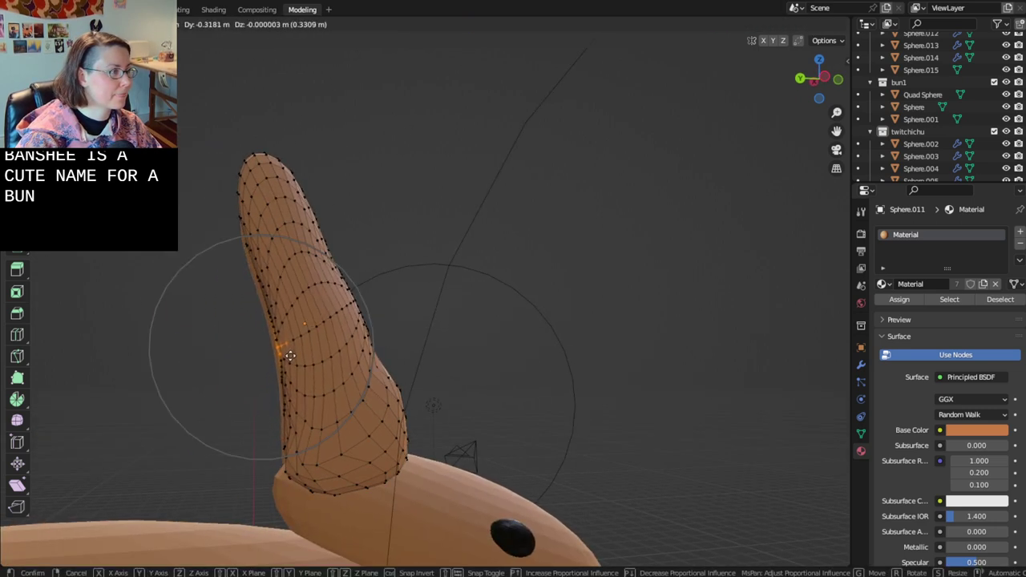
click(292, 361)
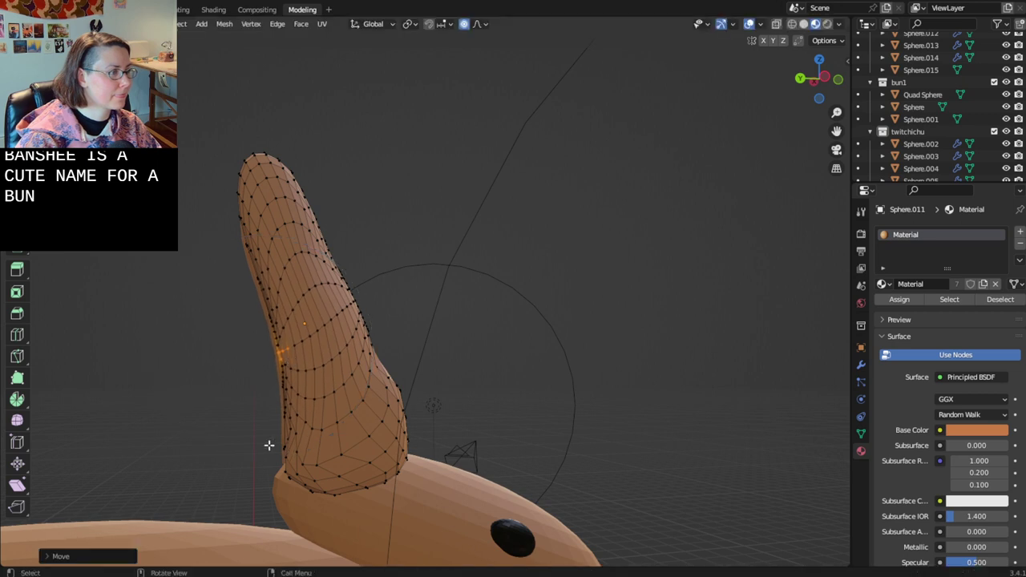
- Move the ear base's rear vertices backward and its front vertices forward and down, then return to Object Mode
drag(269, 445, 321, 505)
key(g)
click(362, 479)
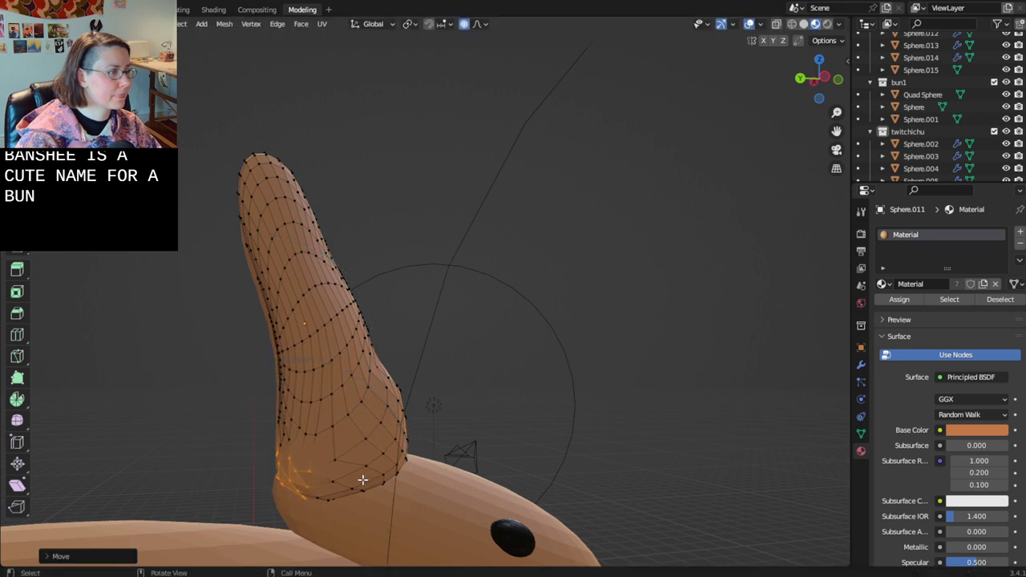
click(400, 403)
key(g)
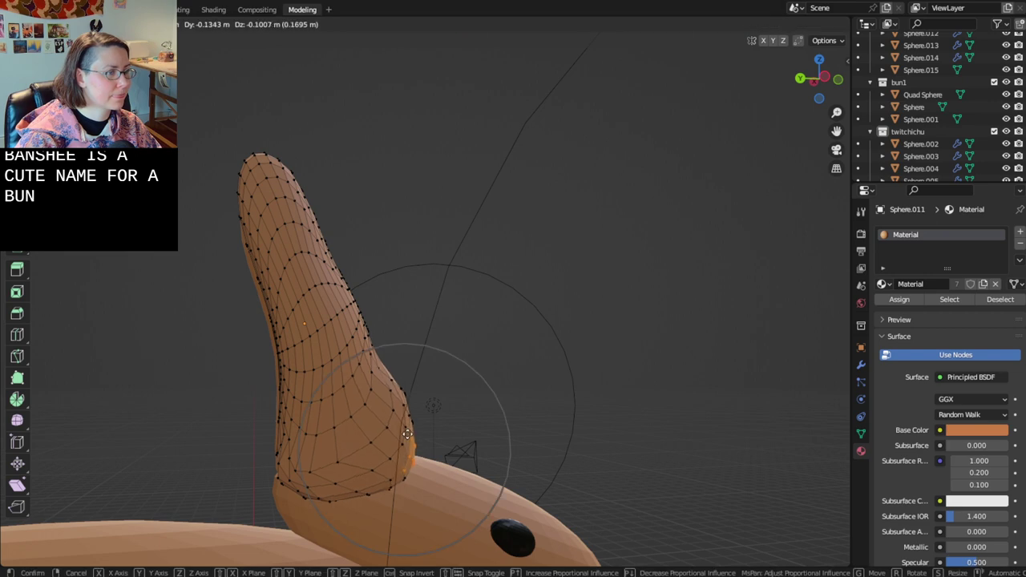
click(407, 431)
key(Tab)
- Rotate the mirrored ears about the Y axis so the tips spread and the bases draw together, then save the file
middle_drag(672, 412, 545, 472)
scroll(611, 443, down, 7)
scroll(552, 433, up, 7)
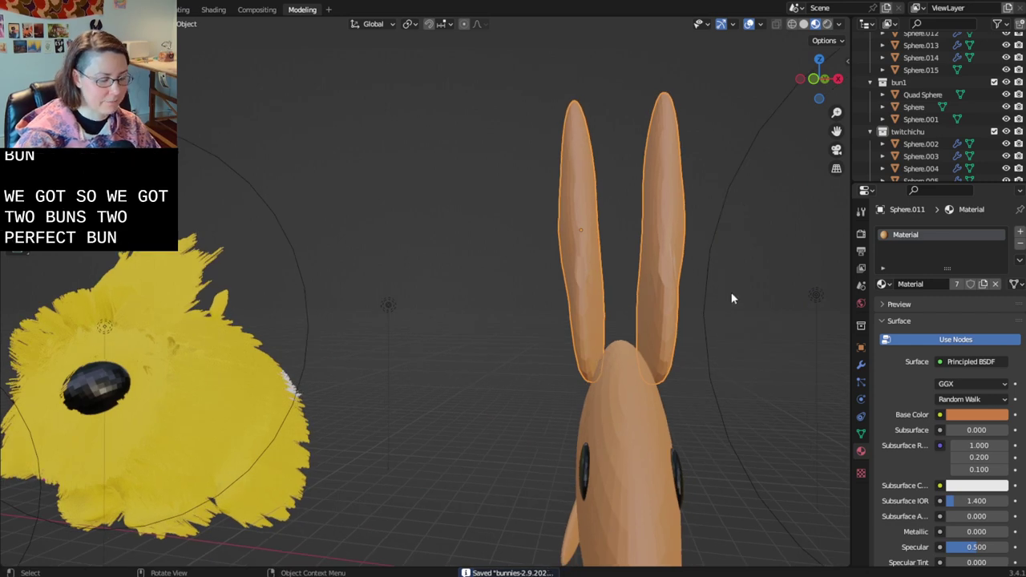
key(r)
key(y)
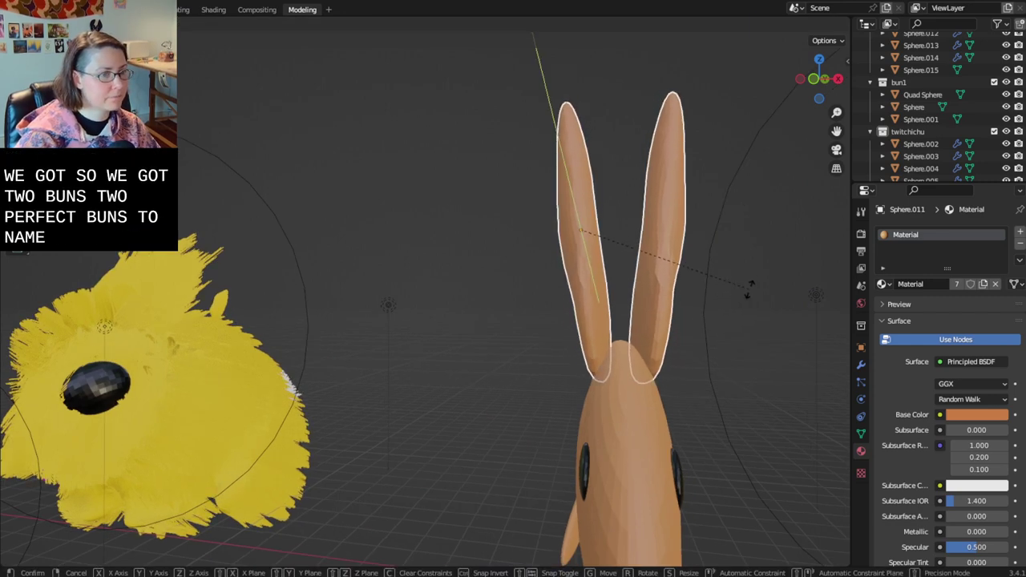
click(743, 292)
click(482, 342)
scroll(481, 343, down, 6)
key(ctrl+s)
- Review the yellow furry bunny and check how the bunnies' objects are grouped into collections
middle_drag(481, 343, 571, 320)
scroll(745, 298, up, 5)
scroll(748, 295, down, 4)
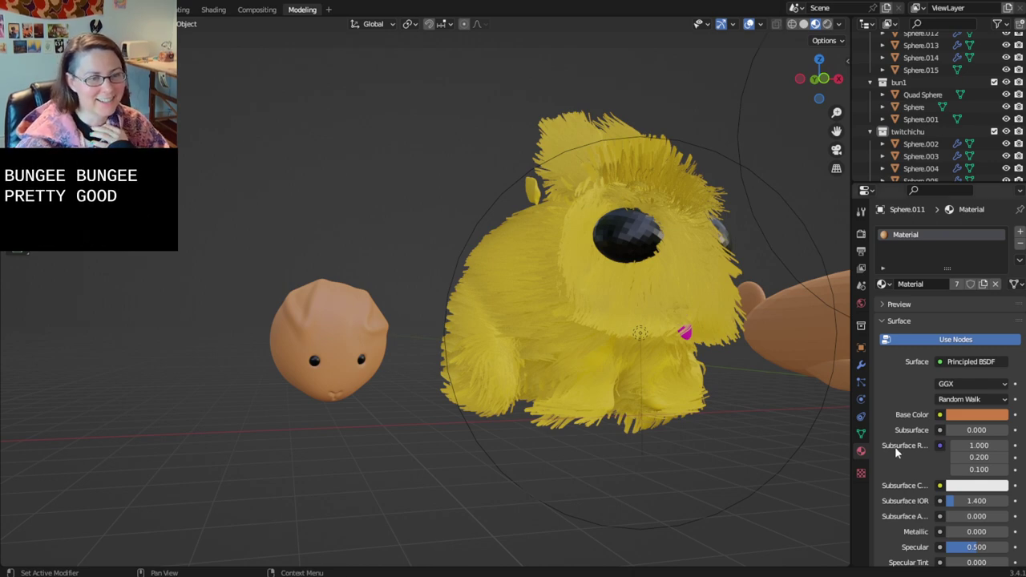
click(922, 144)
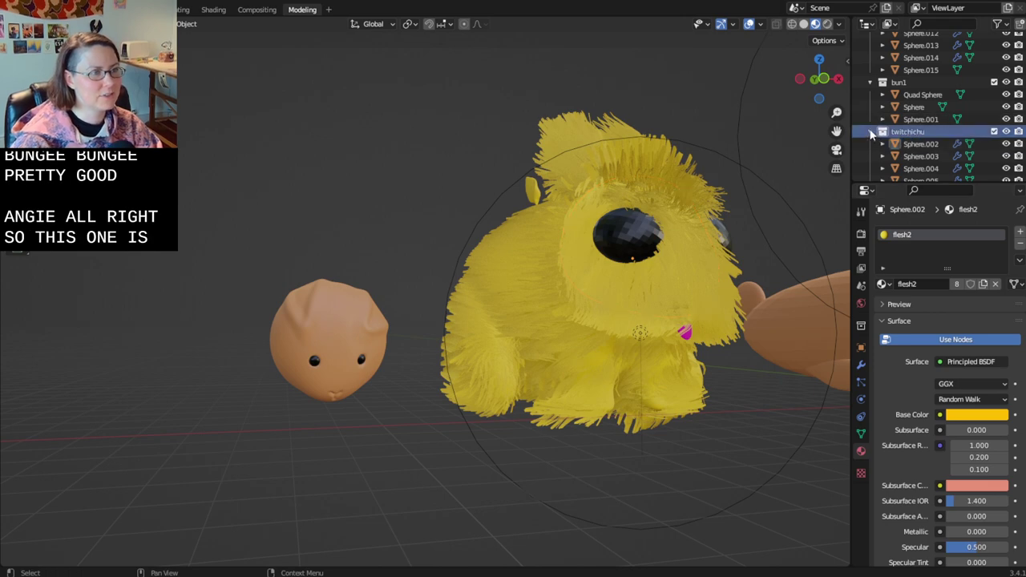
scroll(872, 135, up, 3)
scroll(863, 163, up, 3)
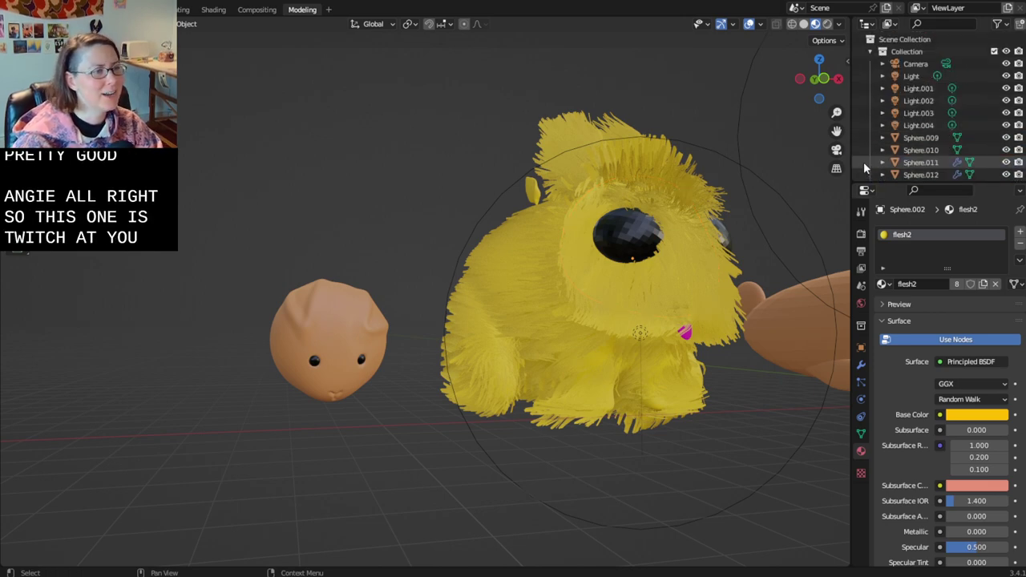
- Select the small round bunny and examine its shape and face up close from several angles
click(304, 331)
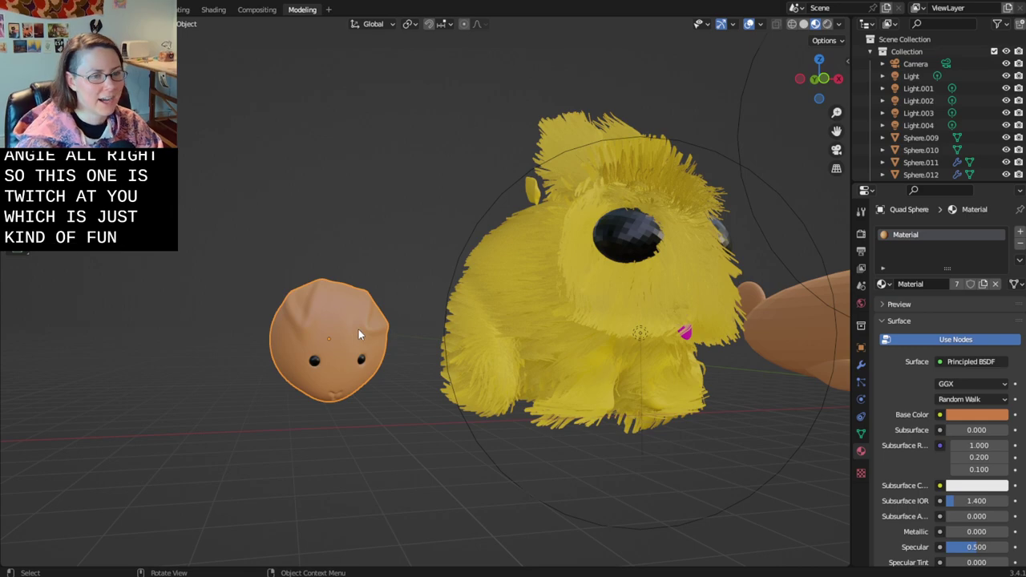
scroll(357, 327, up, 6)
scroll(354, 358, down, 5)
middle_drag(428, 323, 593, 226)
scroll(593, 231, up, 6)
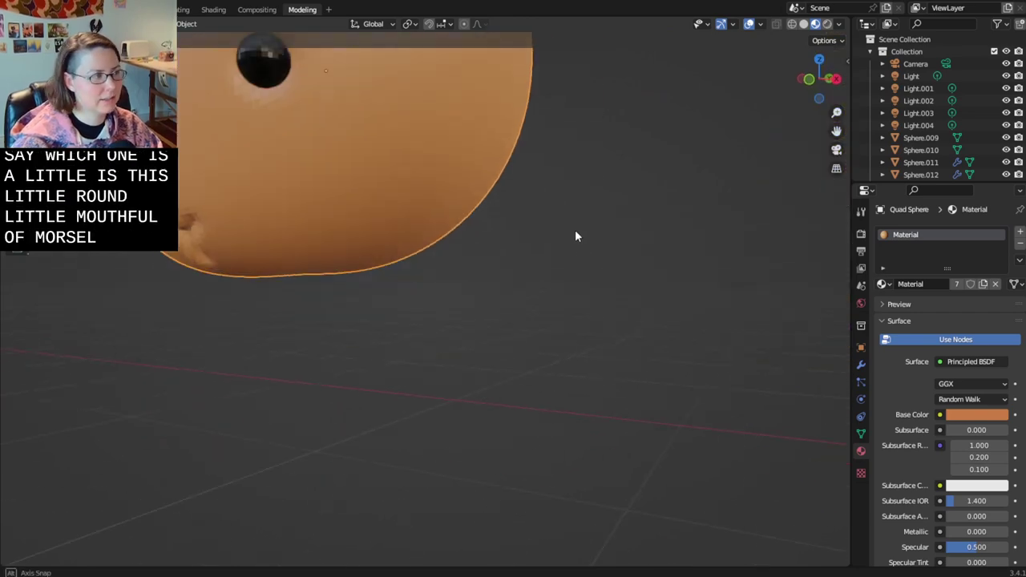
scroll(789, 364, down, 3)
scroll(756, 324, down, 4)
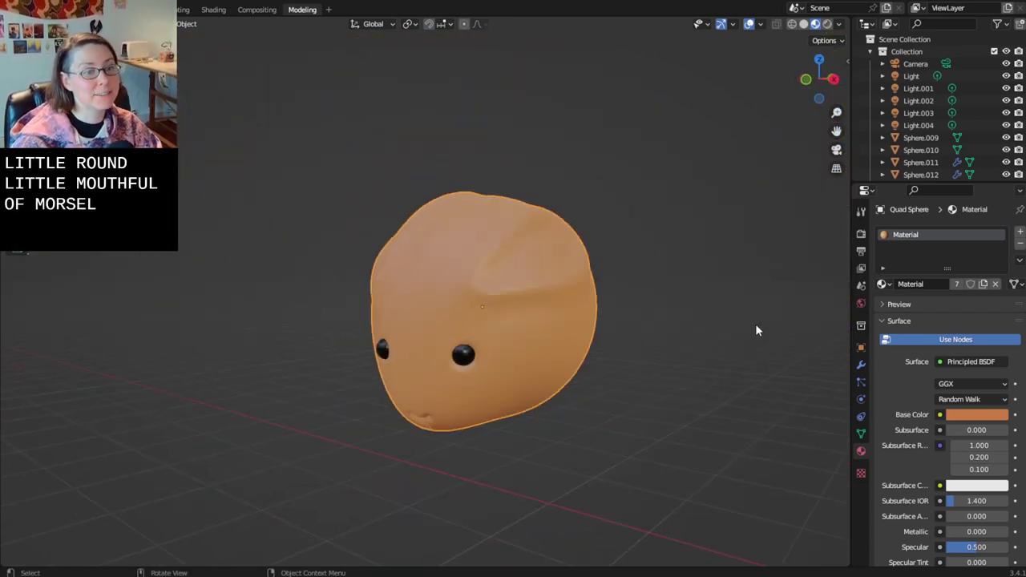
scroll(755, 330, down, 1)
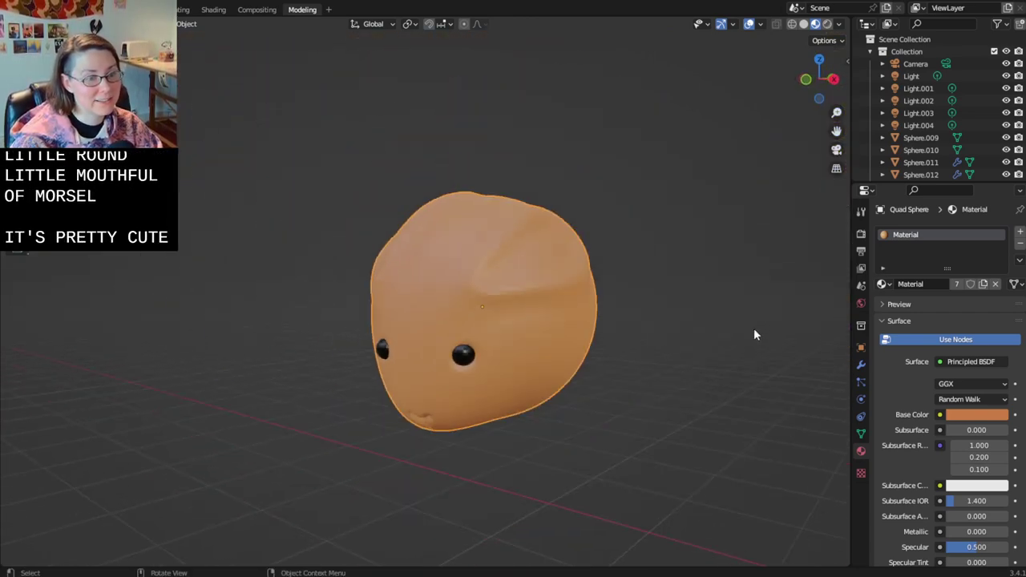
- Compare the three bunnies side by side, selecting the small round one and the long one in turn
scroll(754, 335, down, 4)
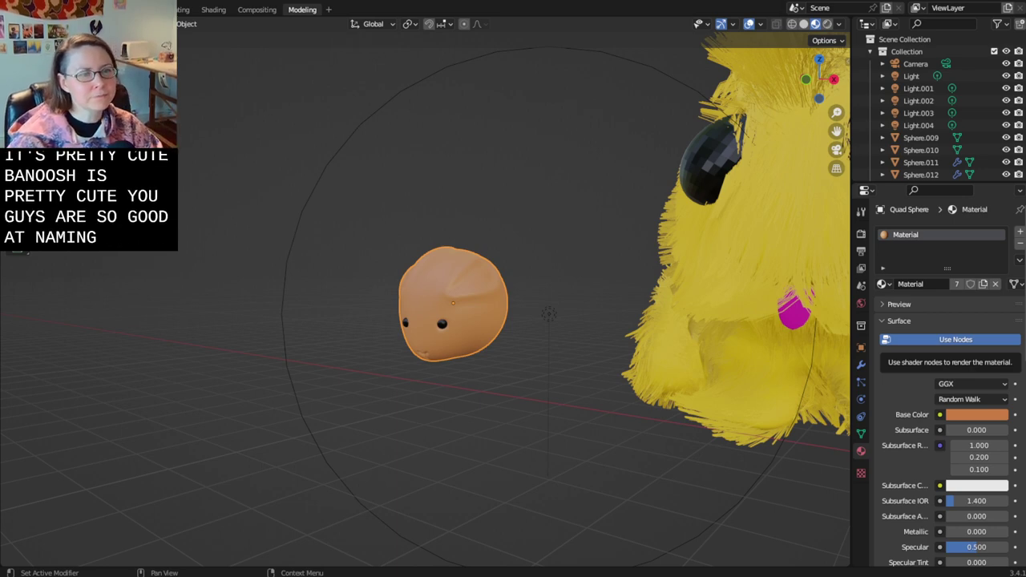
scroll(955, 344, down, 1)
scroll(836, 409, down, 1)
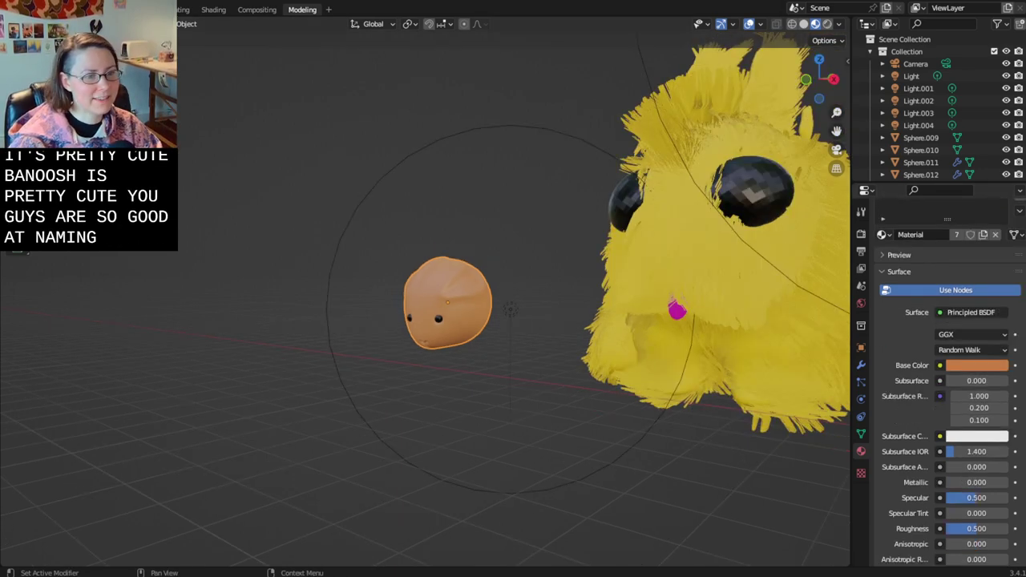
middle_drag(733, 373, 647, 317)
click(622, 290)
click(251, 338)
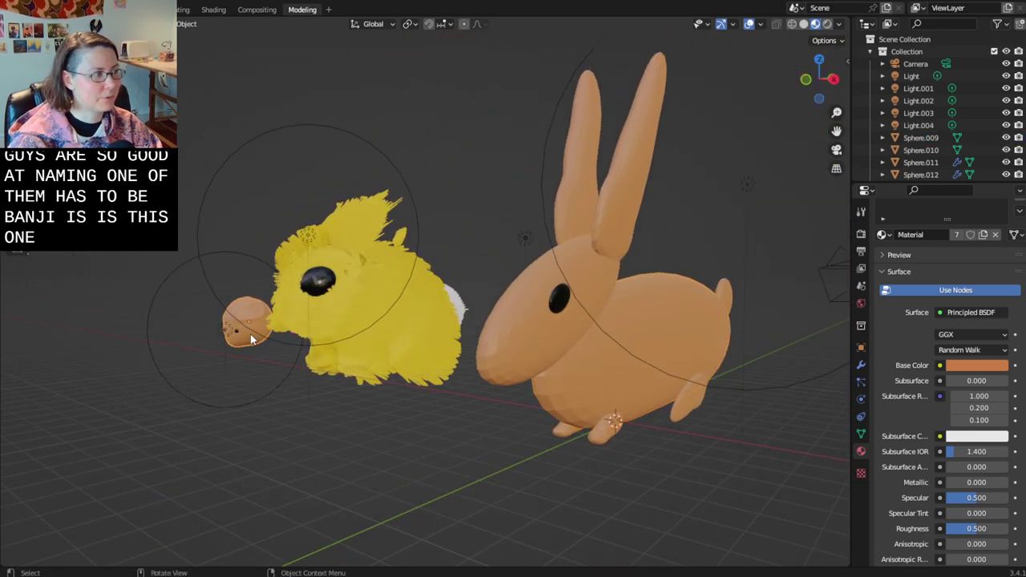
click(683, 300)
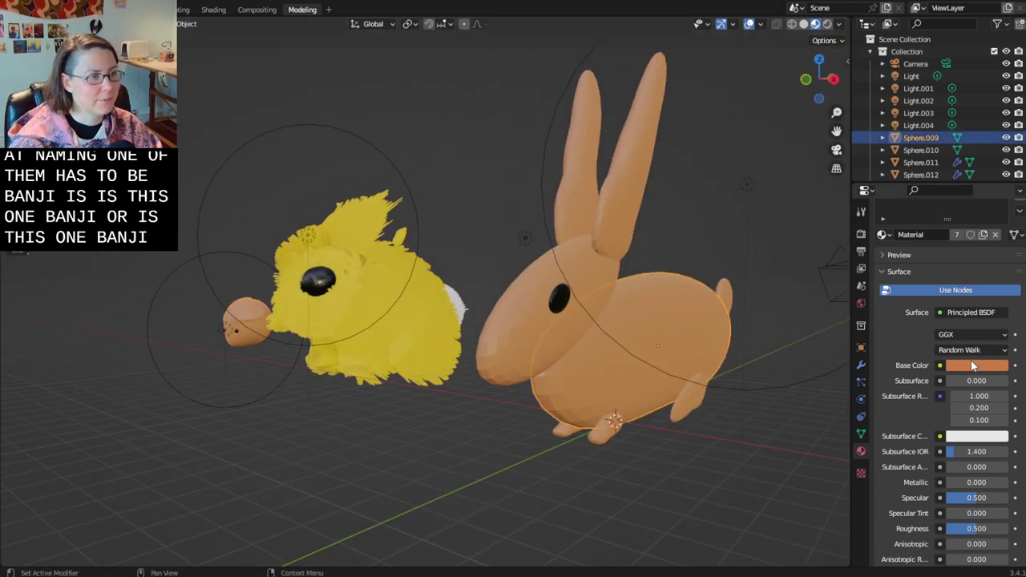
- Try the magenta tongue material on the small round bunny
click(253, 343)
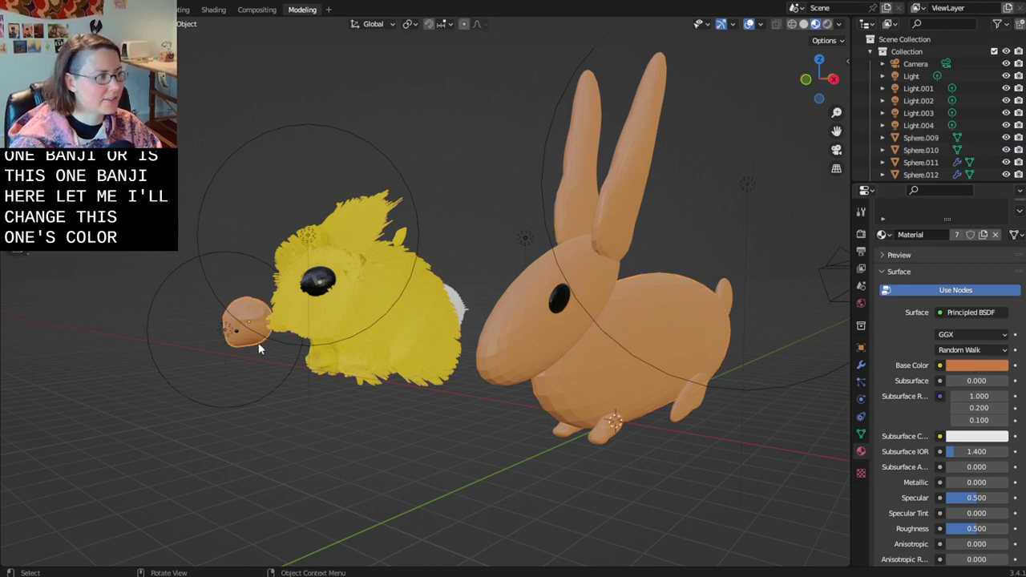
middle_drag(259, 348, 481, 346)
scroll(481, 345, up, 3)
shift+middle_drag(762, 348, 593, 331)
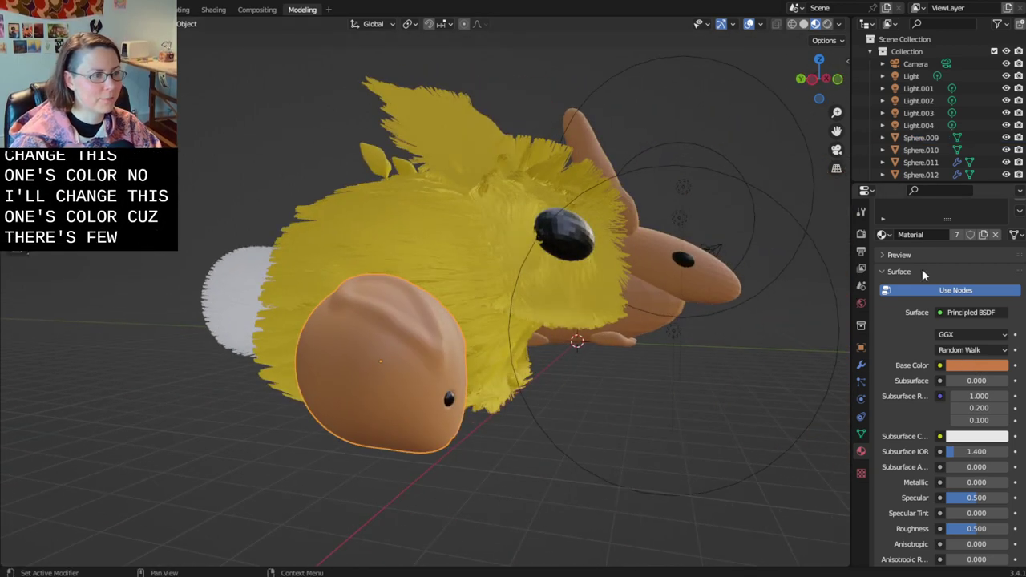
click(885, 234)
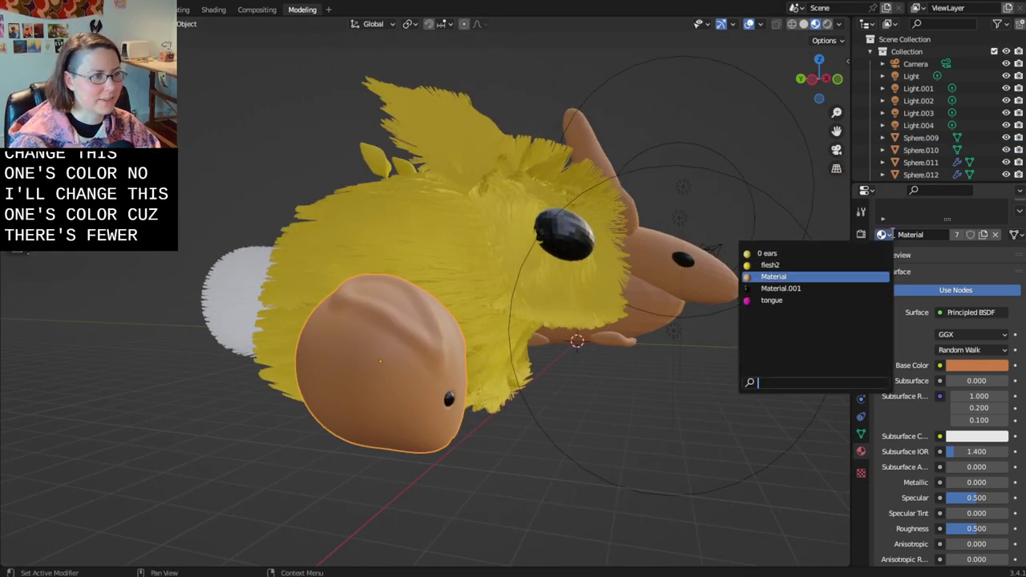
click(801, 302)
middle_drag(623, 435, 433, 481)
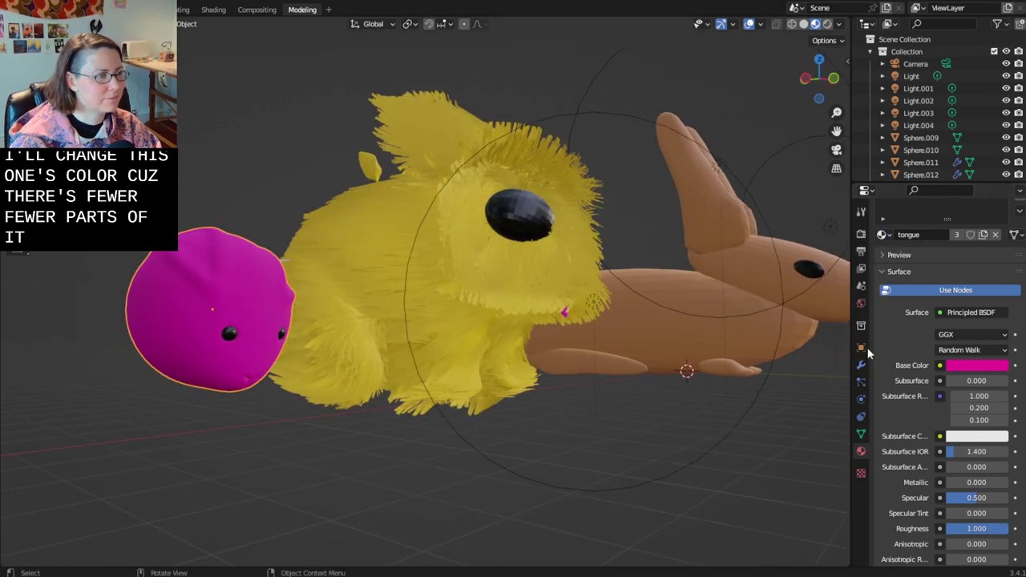
- Replace the small round bunny's material with a new one using a light green base color, then save the file
scroll(1018, 230, up, 2)
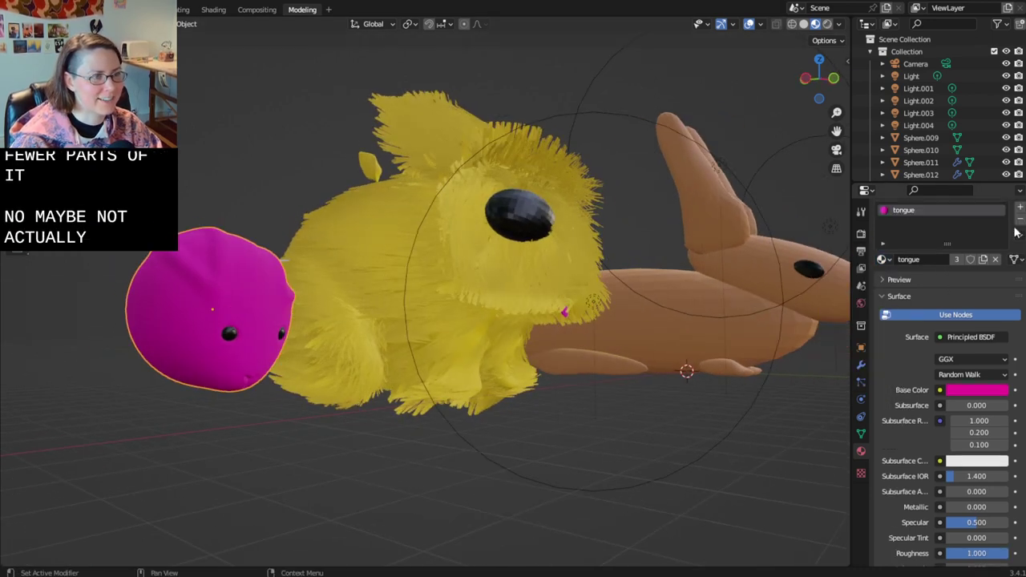
click(1019, 232)
click(921, 234)
click(1019, 242)
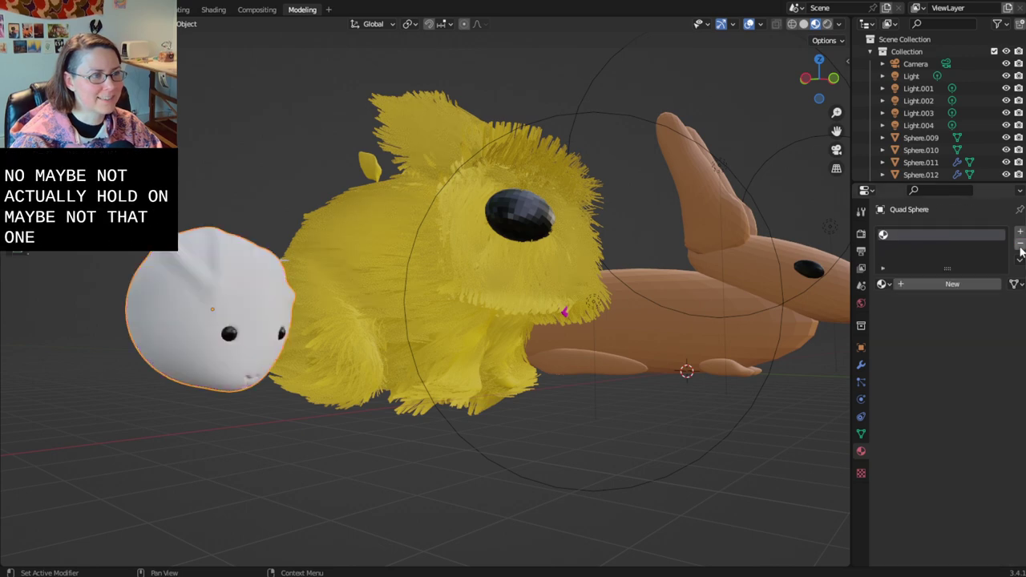
click(934, 284)
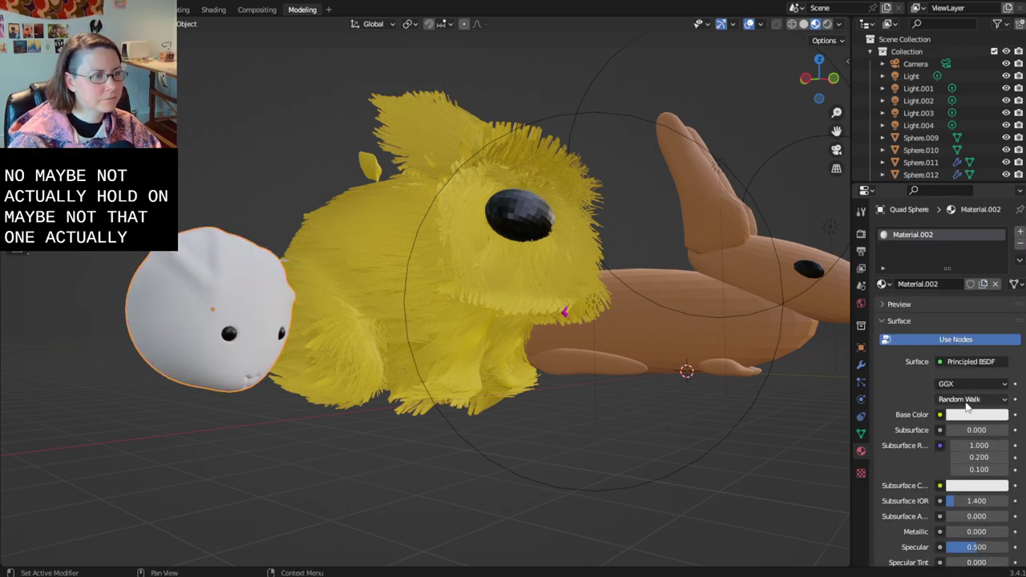
click(970, 415)
drag(946, 287, 931, 290)
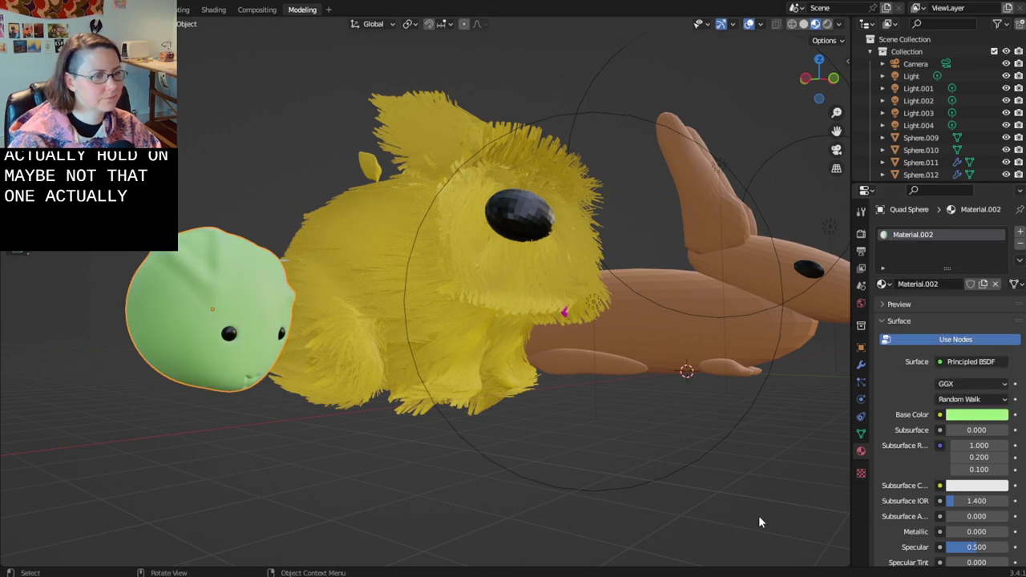
key(ctrl+s)
- Move all parts of the long bunny into a new collection named Bangie and save the file
scroll(426, 509, down, 5)
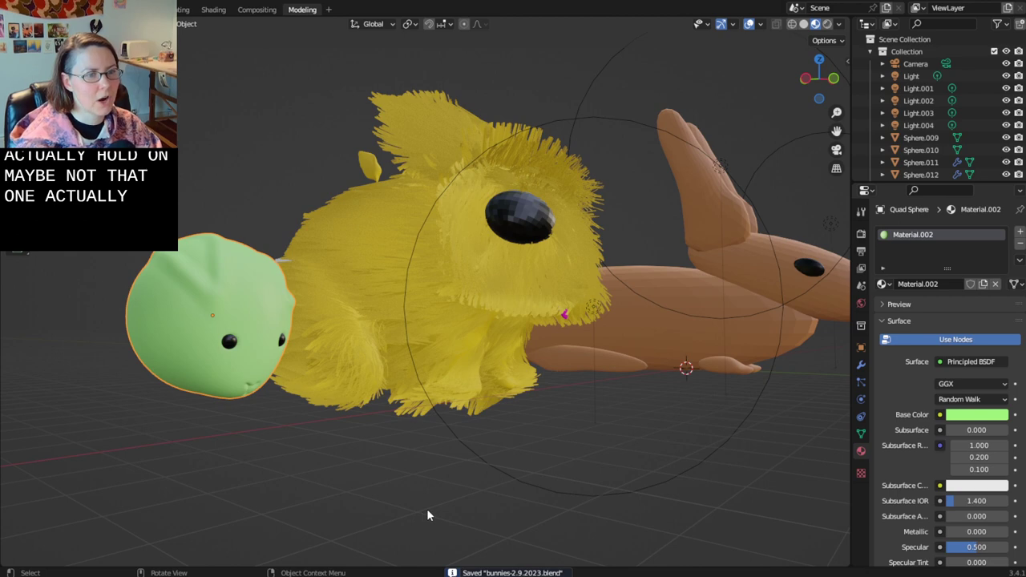
middle_drag(575, 449, 442, 409)
click(539, 349)
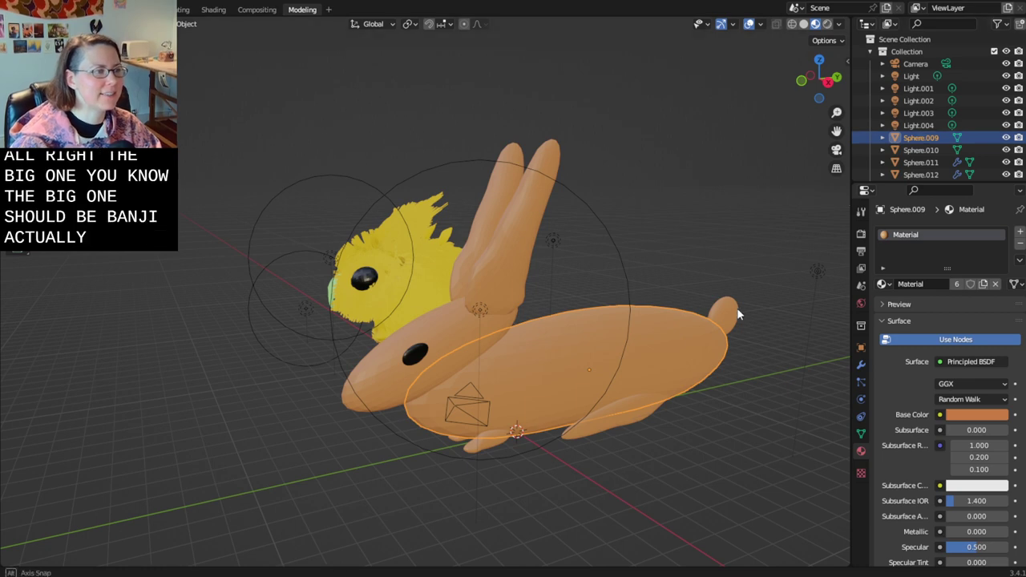
middle_drag(738, 314, 634, 277)
drag(626, 194, 689, 504)
middle_drag(689, 504, 606, 439)
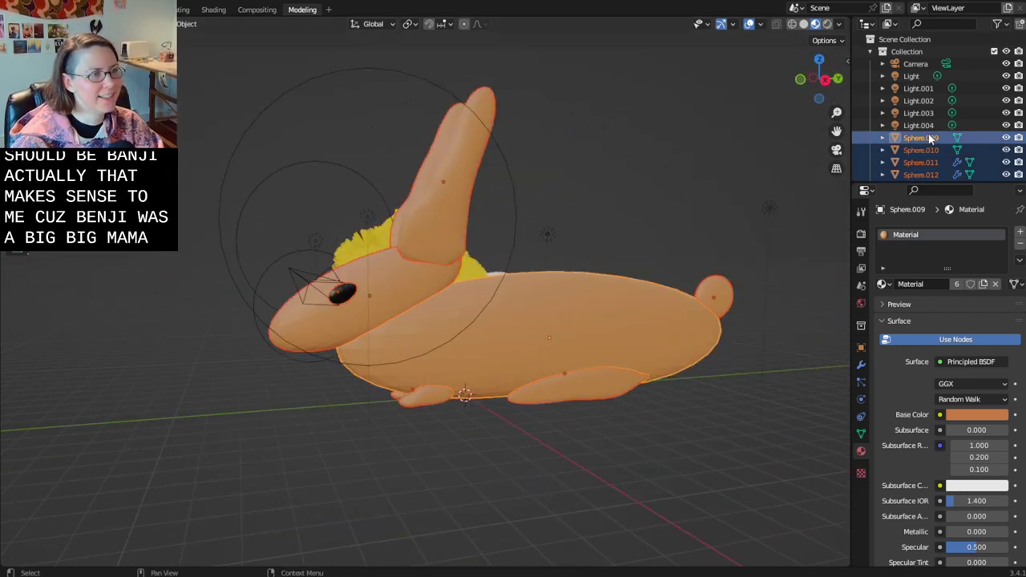
right_click(618, 314)
click(618, 314)
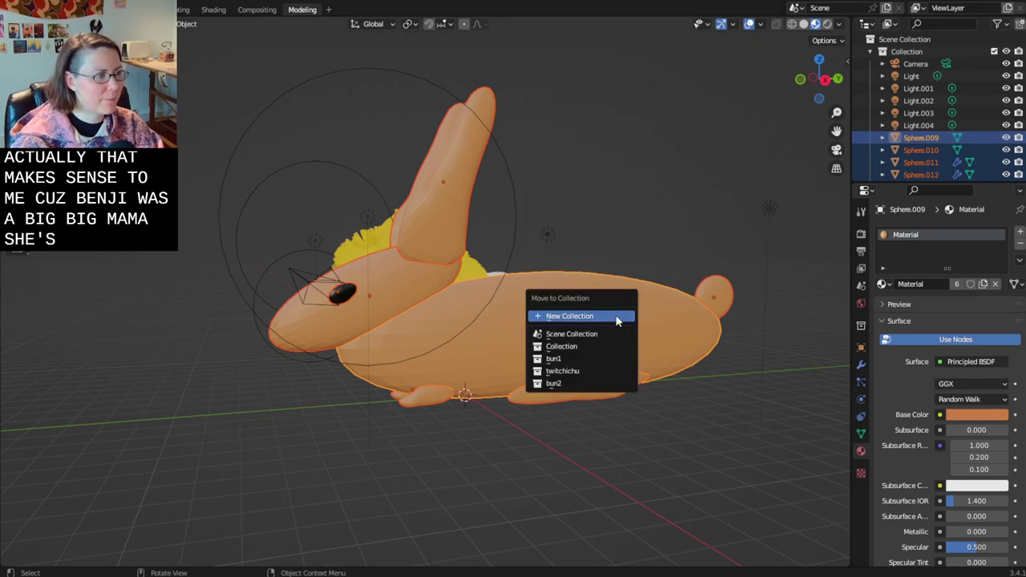
click(593, 318)
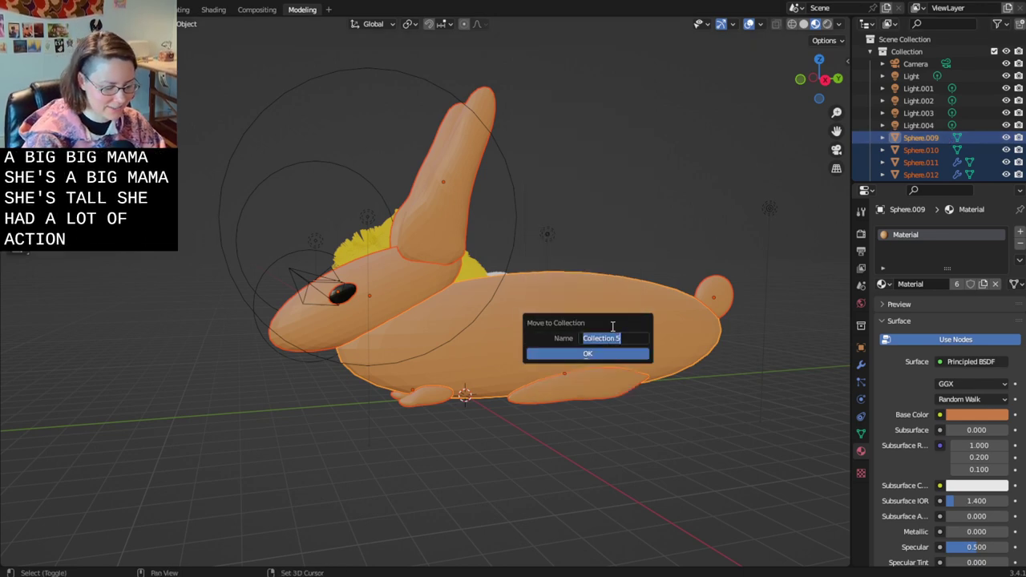
text(Bangie)
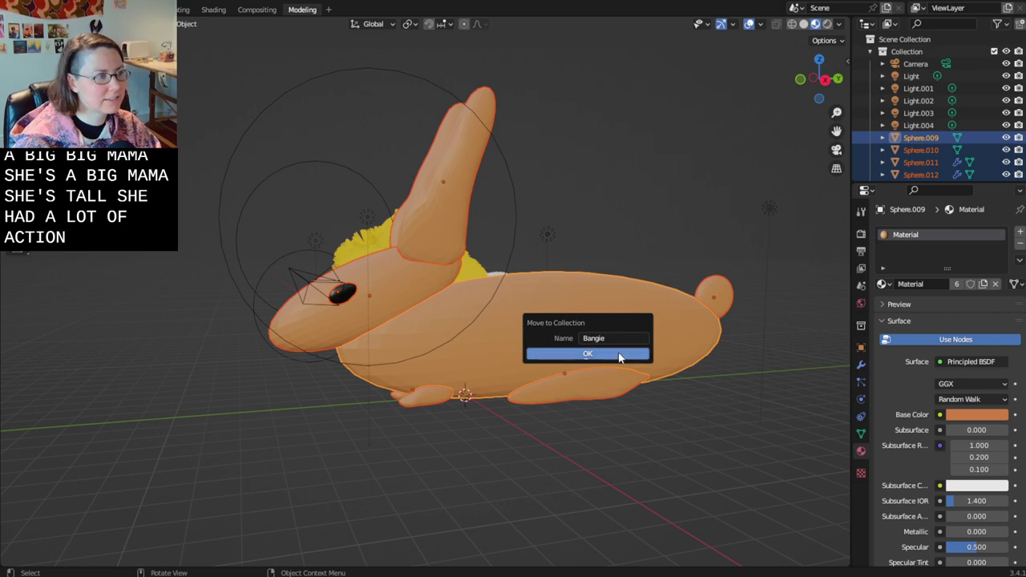
click(618, 354)
key(ctrl+s)
- Select the green round bunny and examine its face up close
middle_drag(252, 468, 558, 284)
click(456, 338)
scroll(445, 342, up, 4)
scroll(428, 377, up, 1)
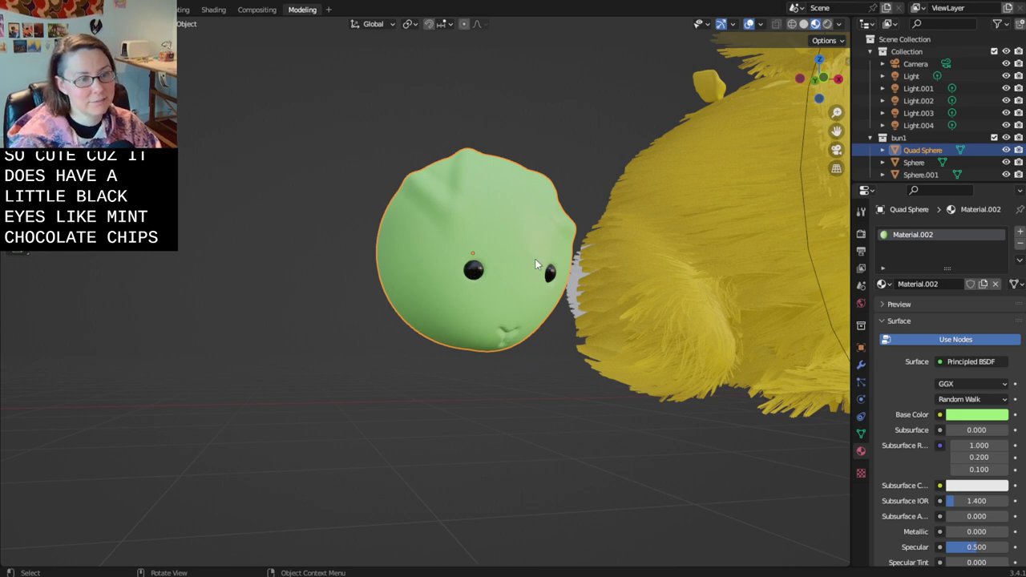
scroll(535, 264, down, 5)
- Rename the long bunny's collection to Bangie Kazooie
shift+middle_drag(670, 204, 499, 225)
click(904, 138)
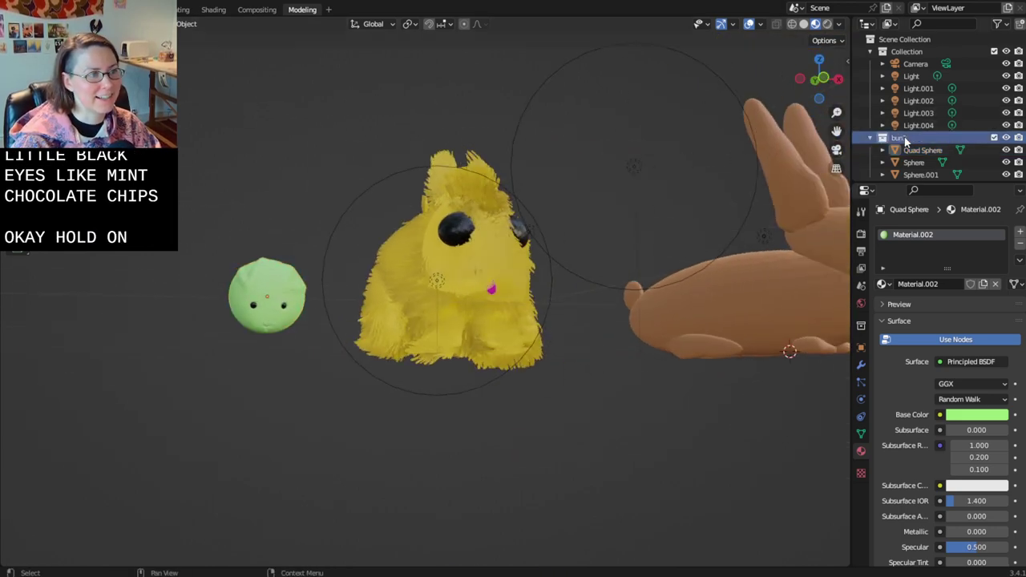
scroll(905, 136, down, 5)
double_click(939, 100)
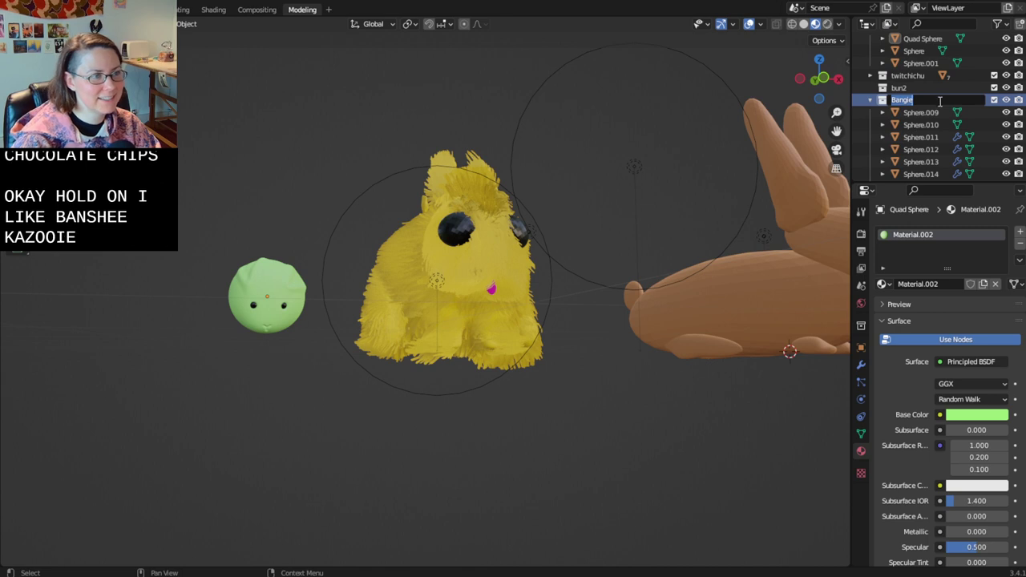
text(Bangie Kazoo)
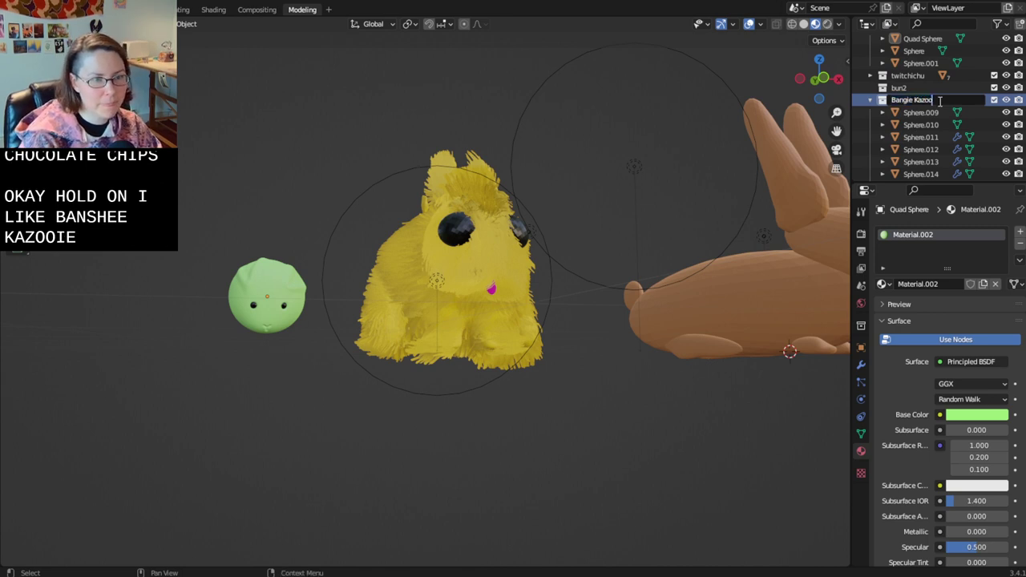
text(ie)
key(Return)
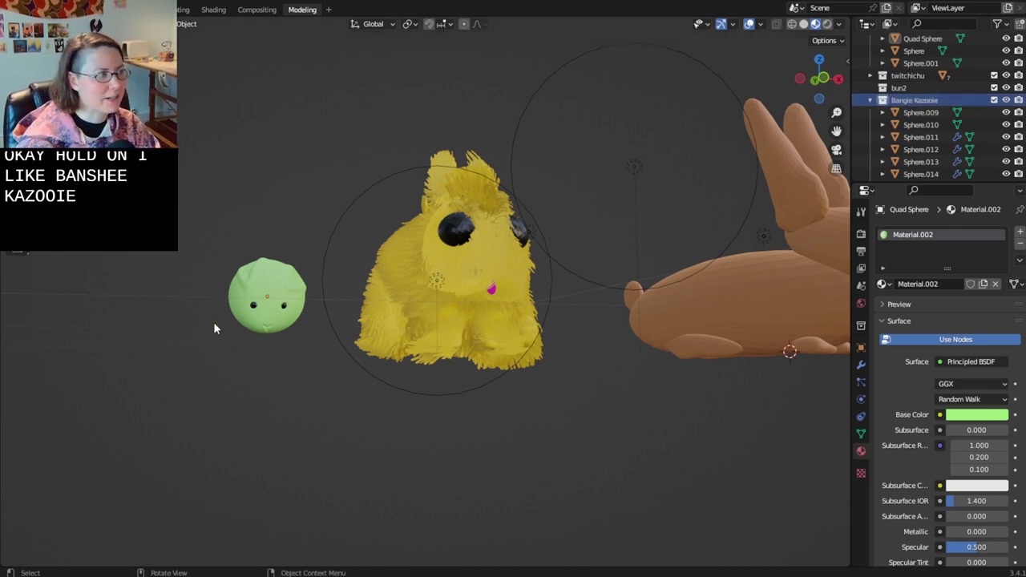
- Rename the green round bunny's collection from bun1 to MintChip and save the file
click(278, 273)
scroll(930, 76, up, 3)
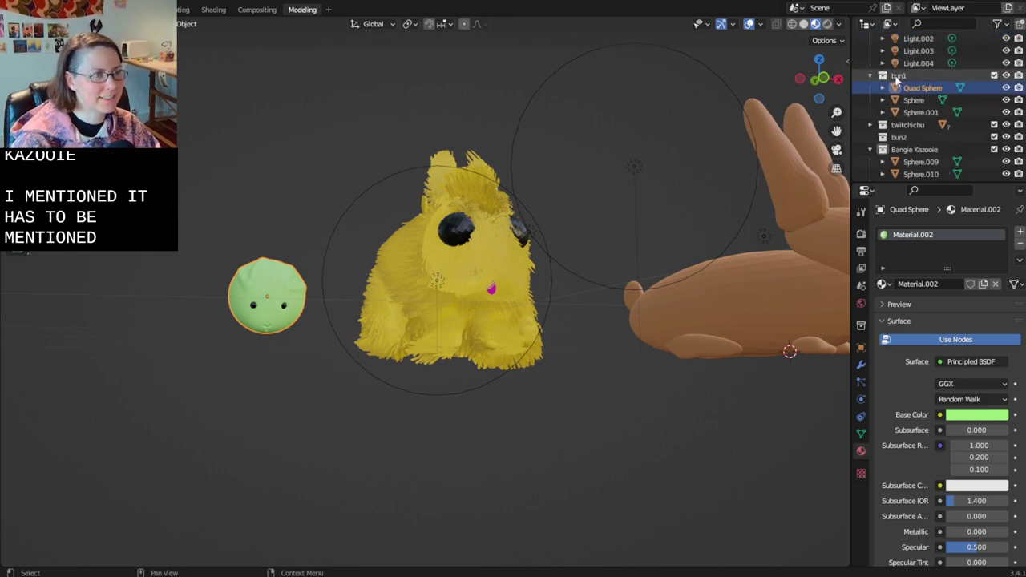
double_click(900, 100)
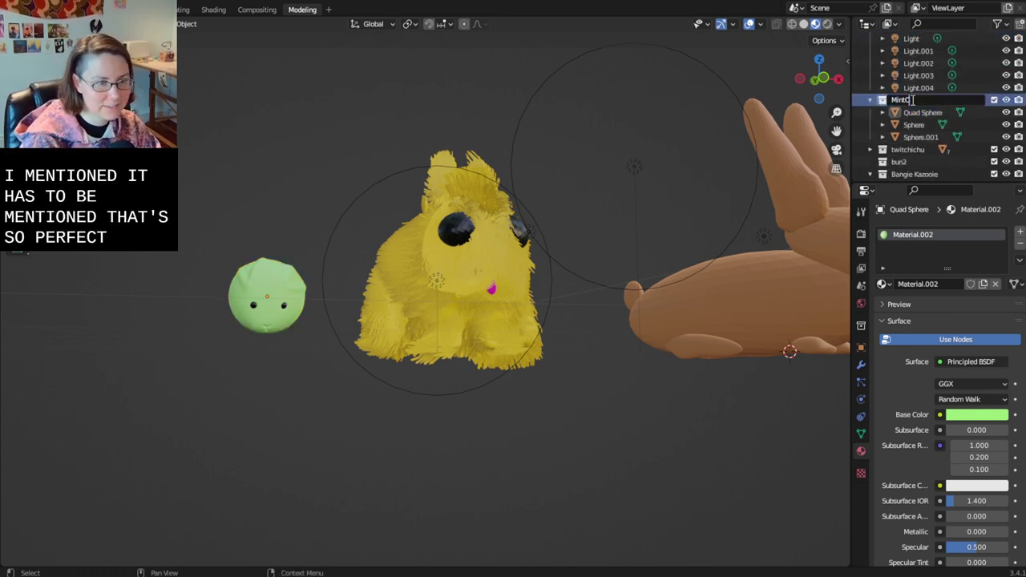
text(MintChip)
key(Return)
key(ctrl+s)
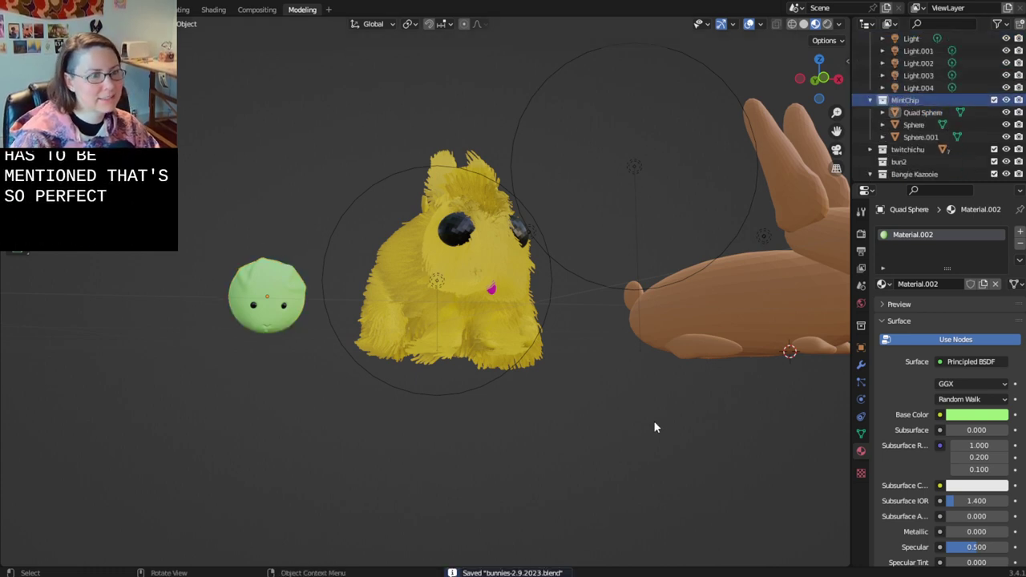
- Apply Shade Smooth to the long bunny's body and ears
middle_drag(653, 420, 506, 384)
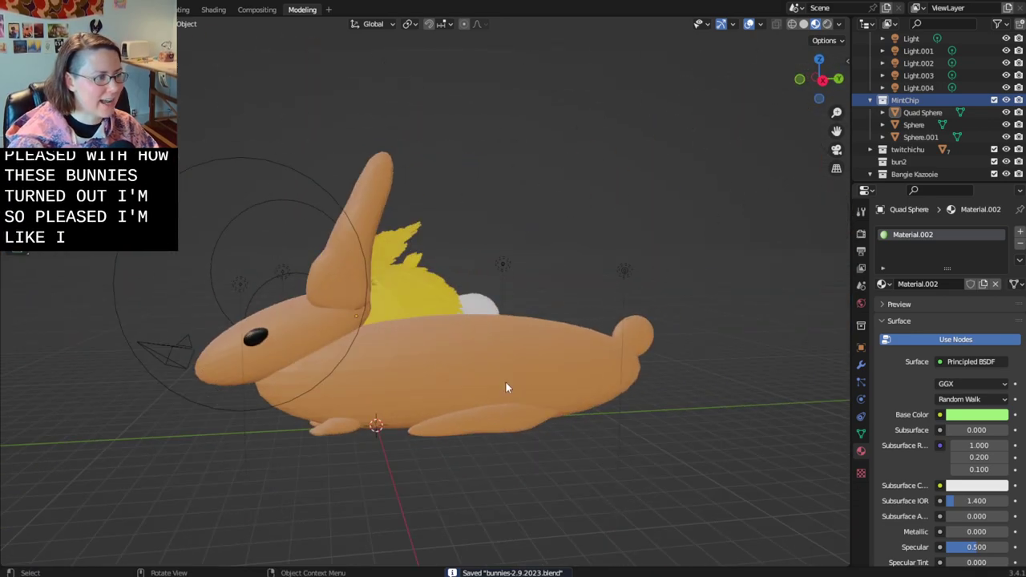
right_click(497, 353)
click(365, 353)
right_click(417, 301)
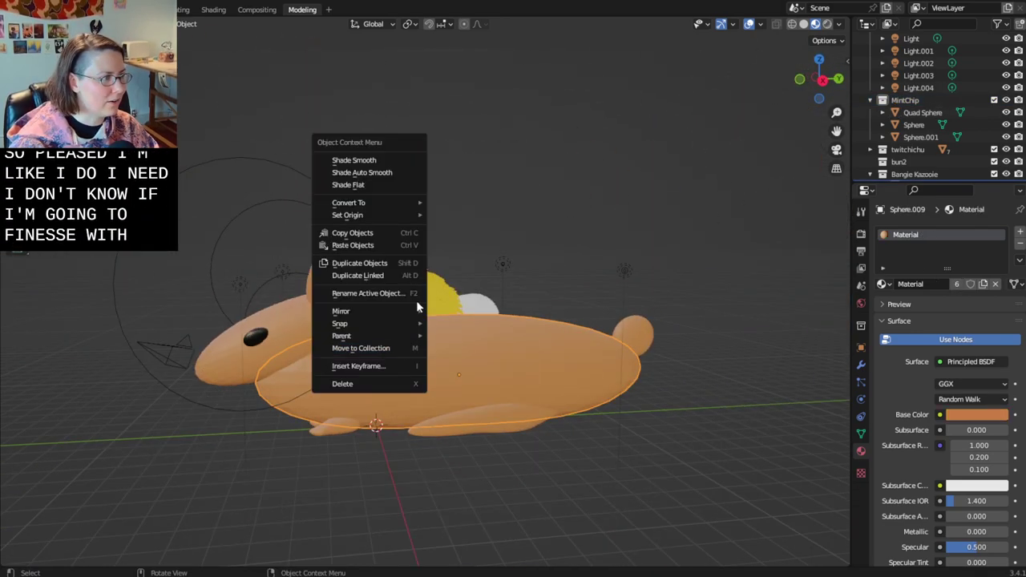
click(374, 160)
right_click(308, 302)
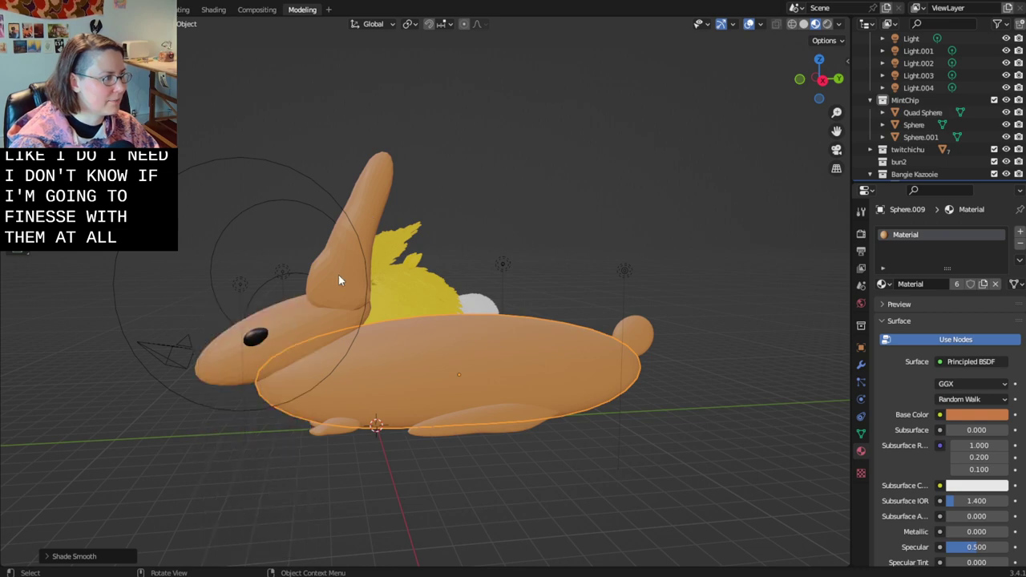
click(338, 274)
right_click(338, 274)
click(339, 275)
- Apply Shade Smooth to the long bunny's head and eyes
click(285, 337)
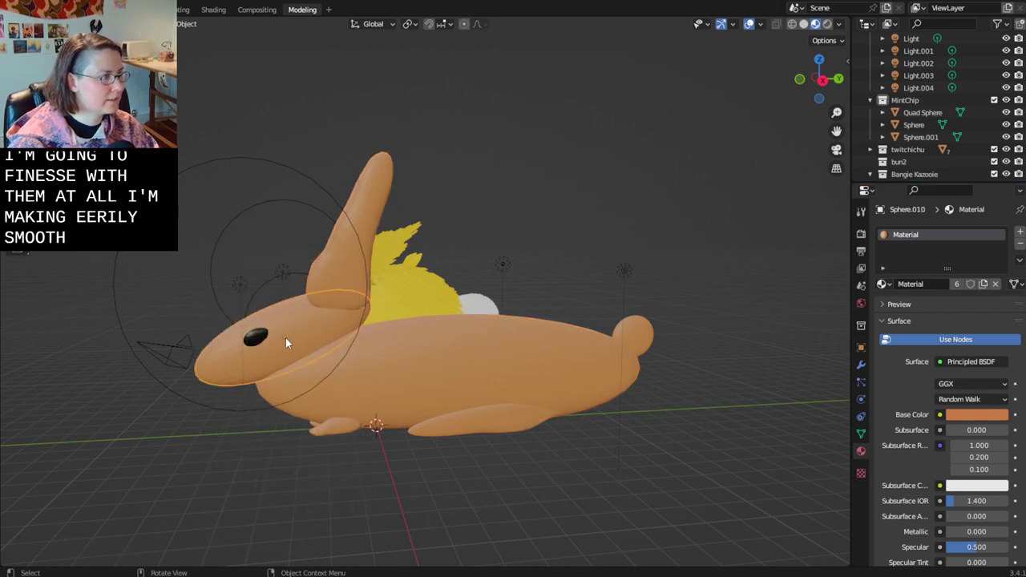
right_click(285, 338)
click(256, 339)
click(256, 341)
right_click(257, 341)
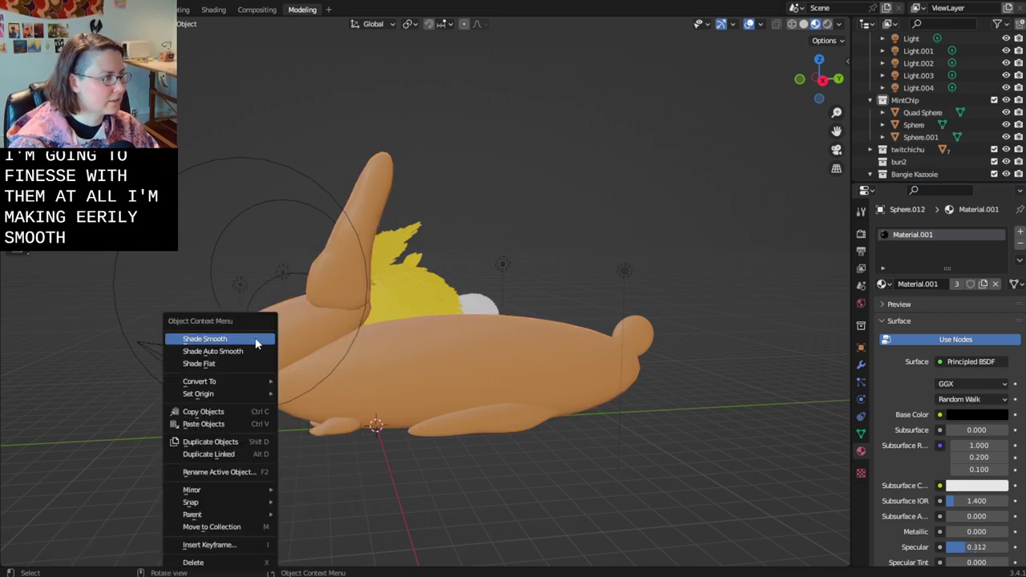
click(256, 339)
- Apply Shade Smooth to the long bunny's front paws and hind legs
click(327, 425)
right_click(325, 427)
click(313, 339)
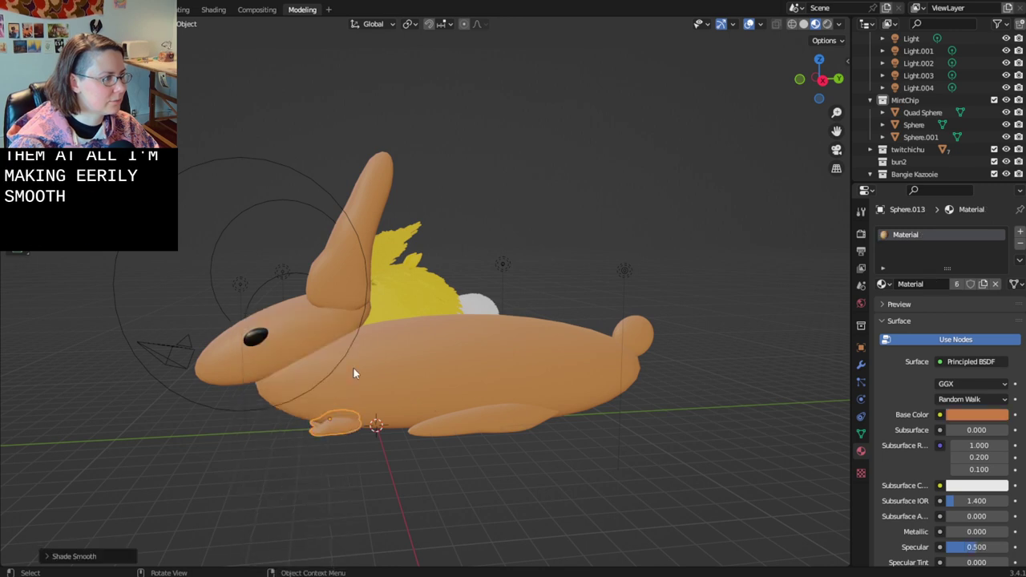
click(485, 425)
right_click(484, 425)
click(453, 339)
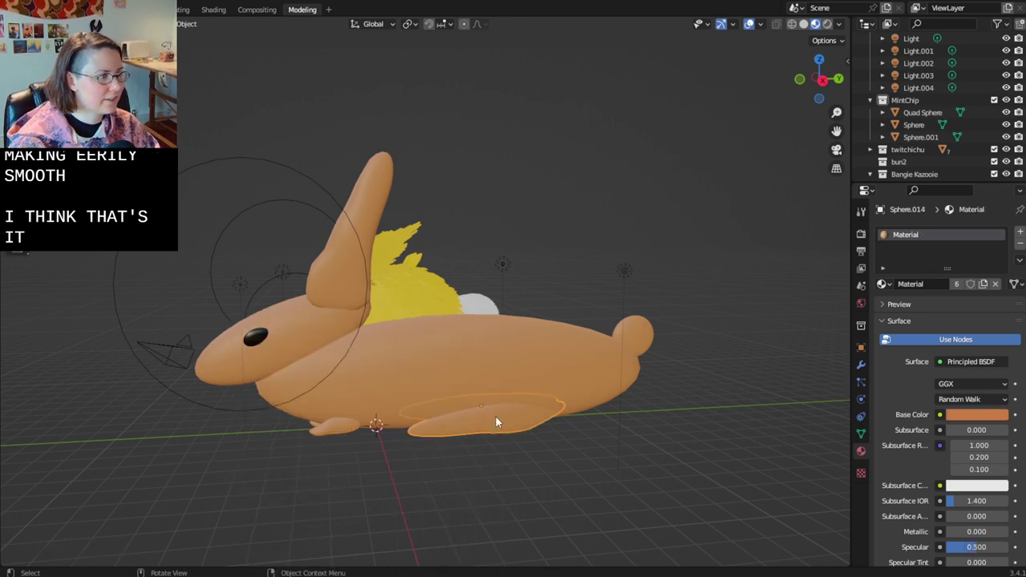
right_click(496, 423)
click(455, 337)
- Apply Shade Smooth to the long bunny's tail and save the file
click(632, 337)
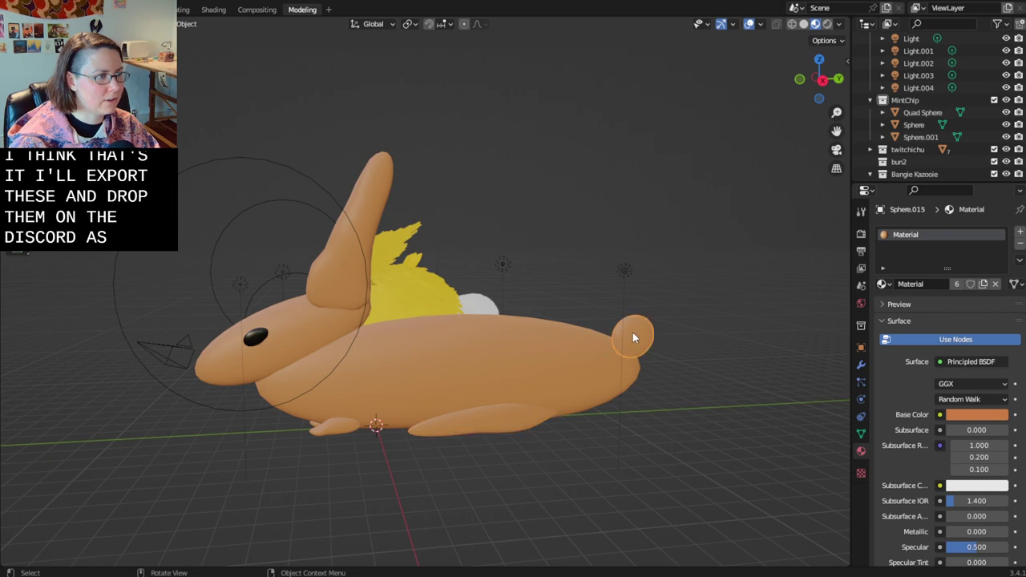
right_click(632, 332)
click(639, 338)
key(ctrl+s)
- Review the three finished bunnies together from several angles and save the file again
middle_drag(576, 456, 665, 495)
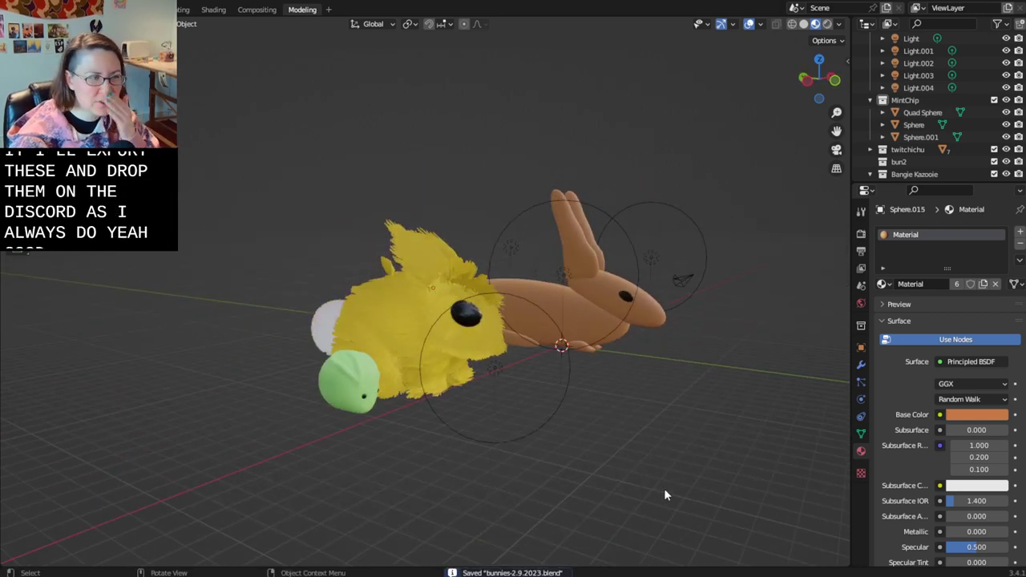
scroll(659, 480, up, 2)
middle_drag(670, 442, 607, 426)
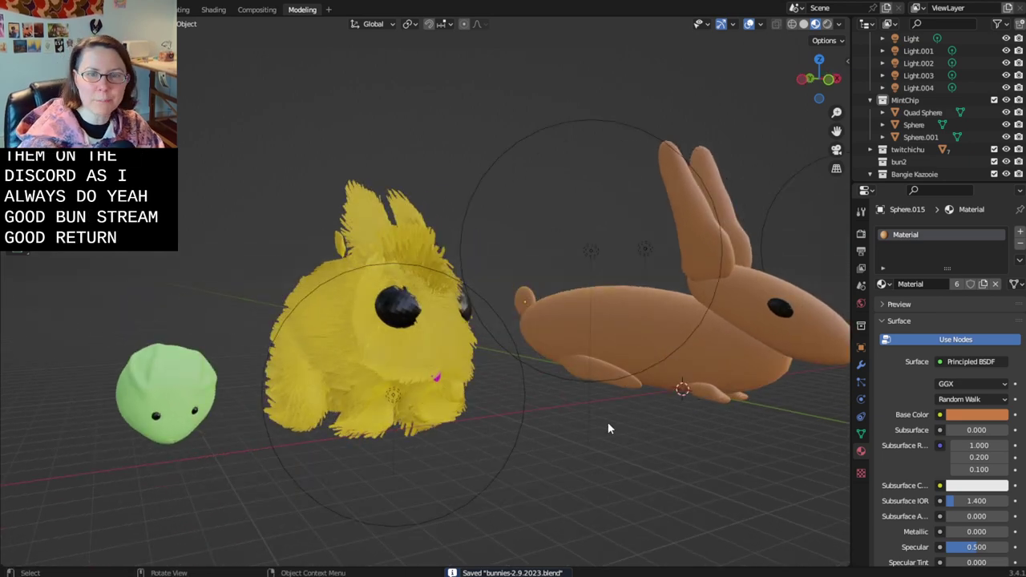
mouse_move(701, 432)
middle_down()
mouse_move(680, 429)
mouse_move(722, 432)
middle_up()
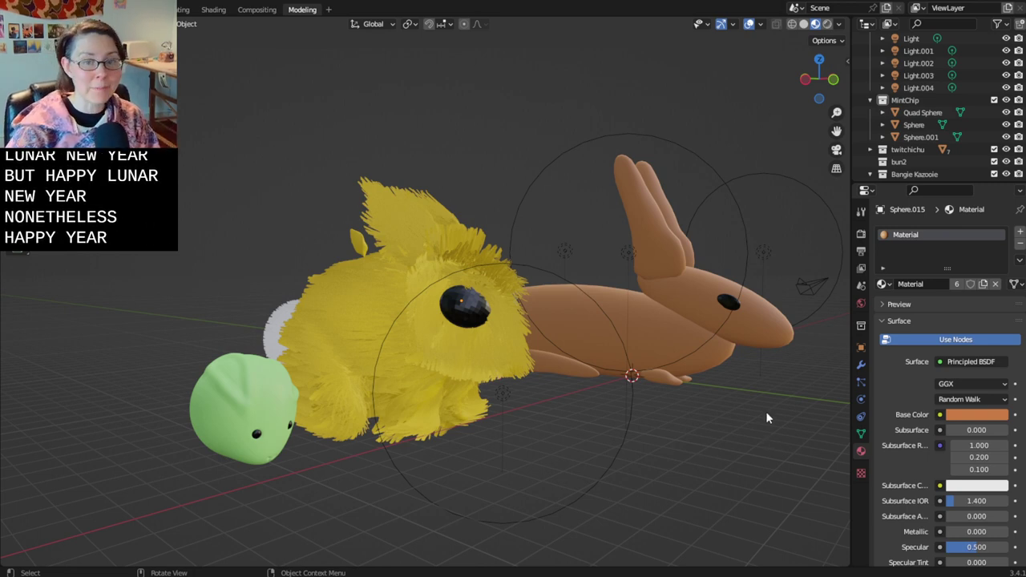
key(ctrl+s)
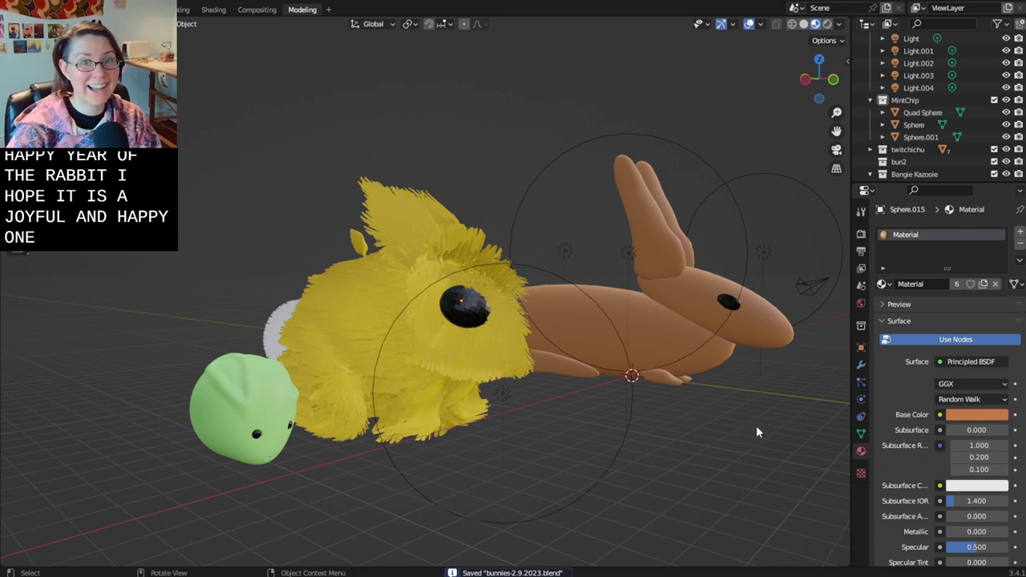
middle_drag(761, 423, 628, 424)
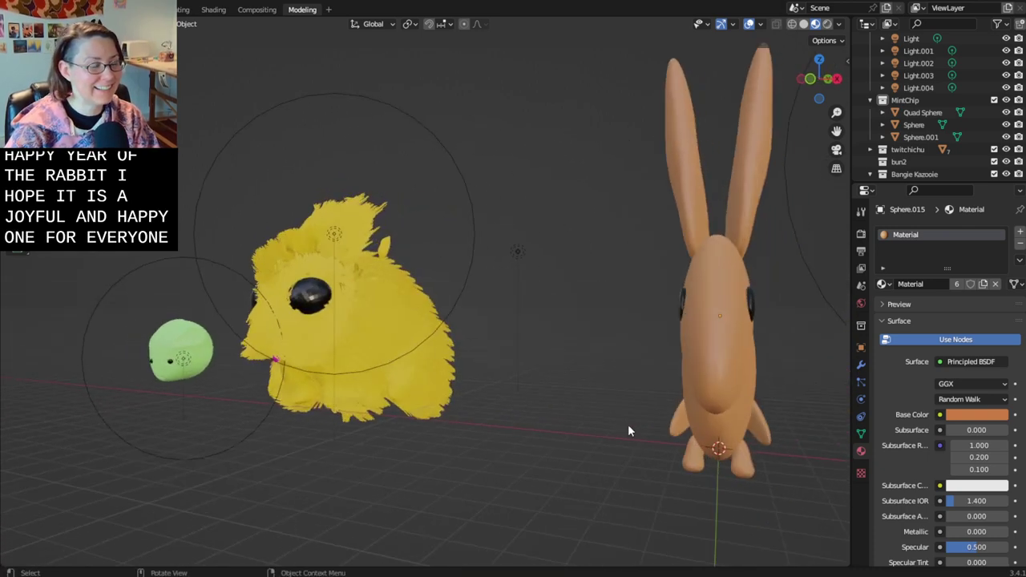